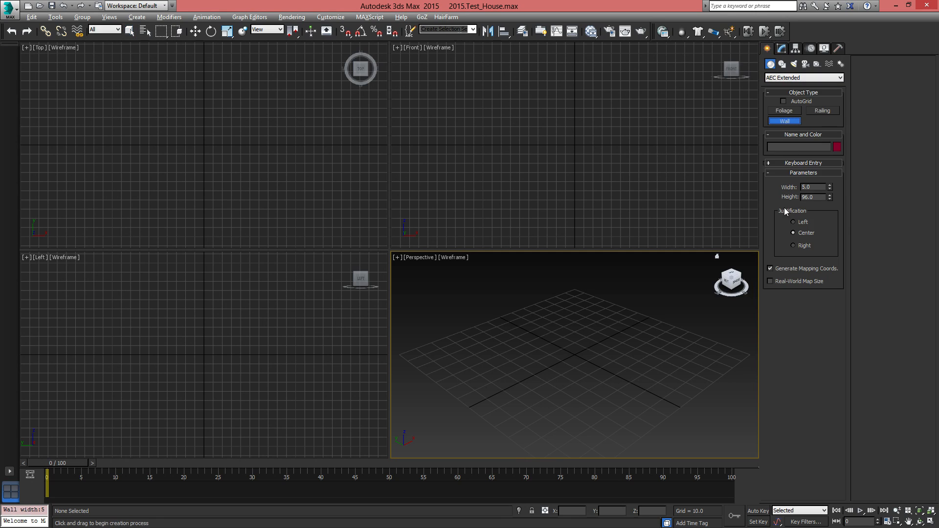
# Turn on 3D snapping and check in the snap settings that Grid Points is enabled
pyautogui.click(347, 32)
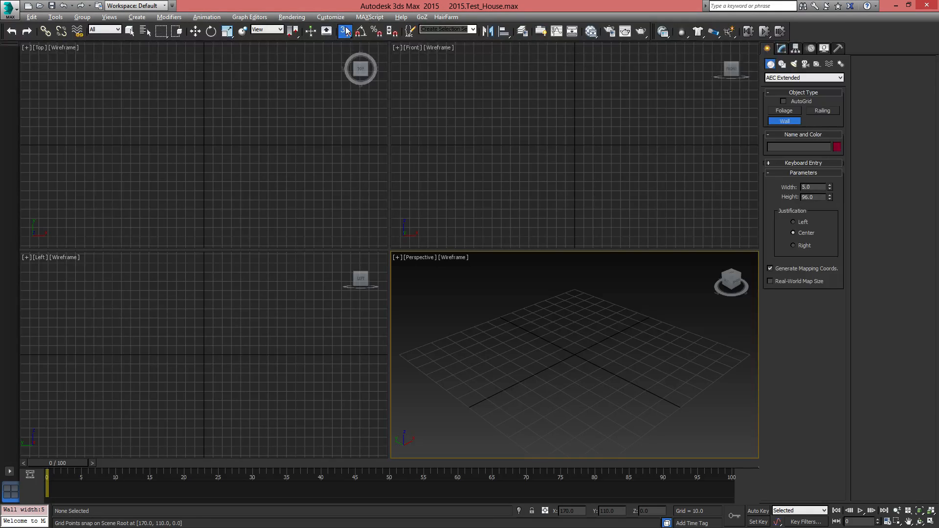
pyautogui.rightClick(347, 33)
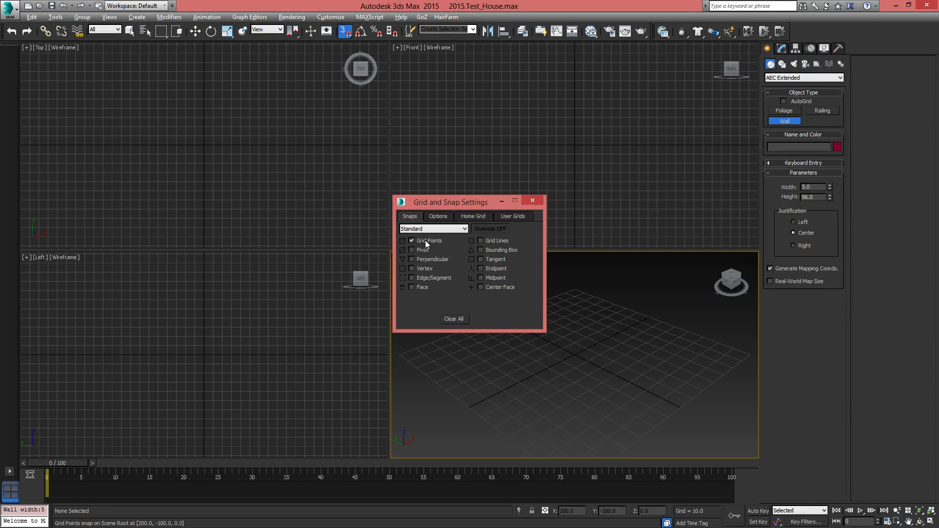
pyautogui.click(532, 201)
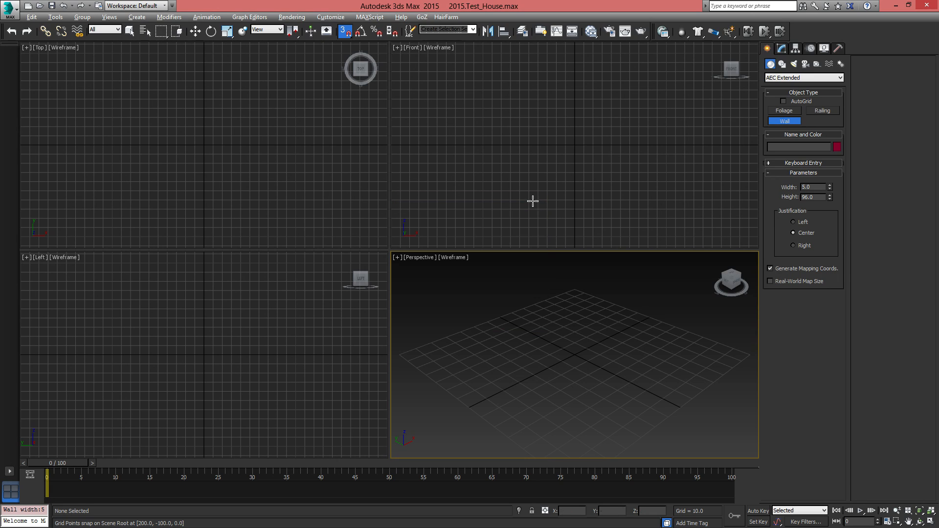
# In a maximized Top view, draw the upper and right-hand wall segments, starting at about (-270, 190)
pyautogui.scroll(-3, 545, 353)
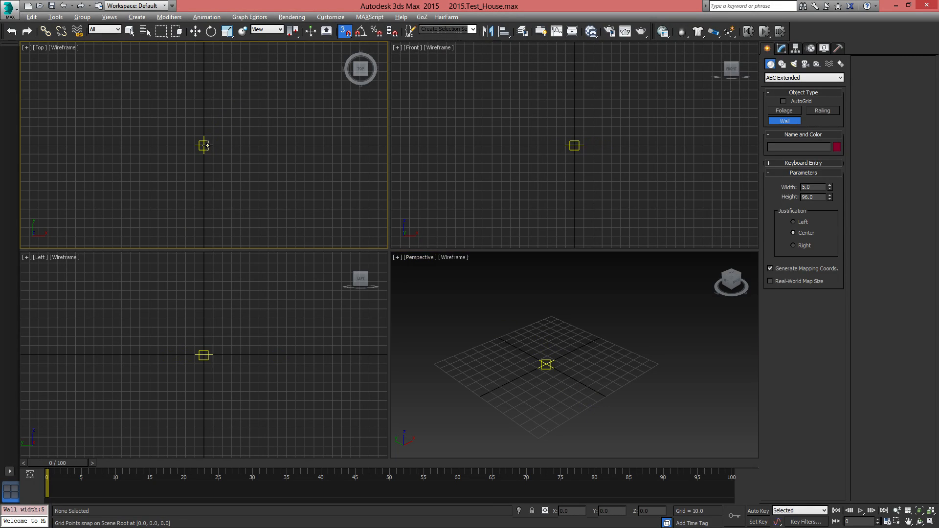
pyautogui.hotkey('alt', 'w')
pyautogui.scroll(-5, 431, 300)
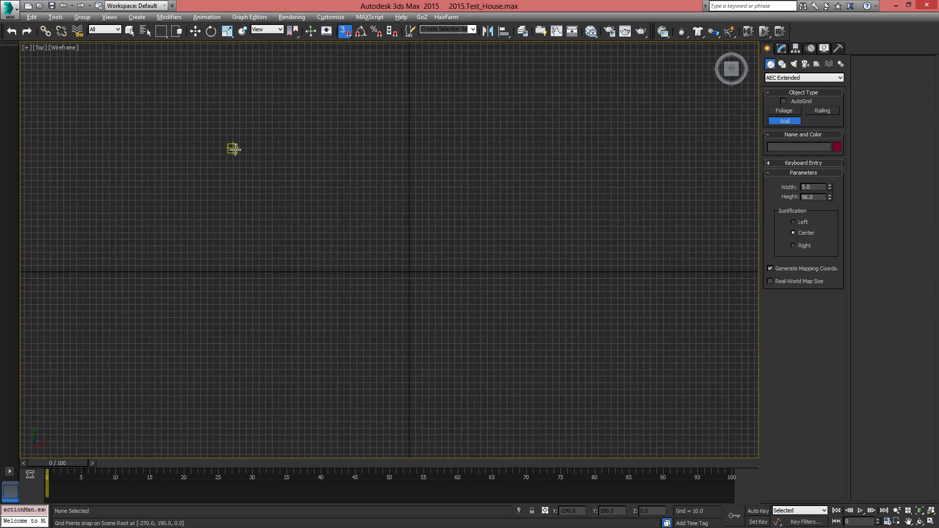
pyautogui.click(234, 149)
pyautogui.click(629, 150)
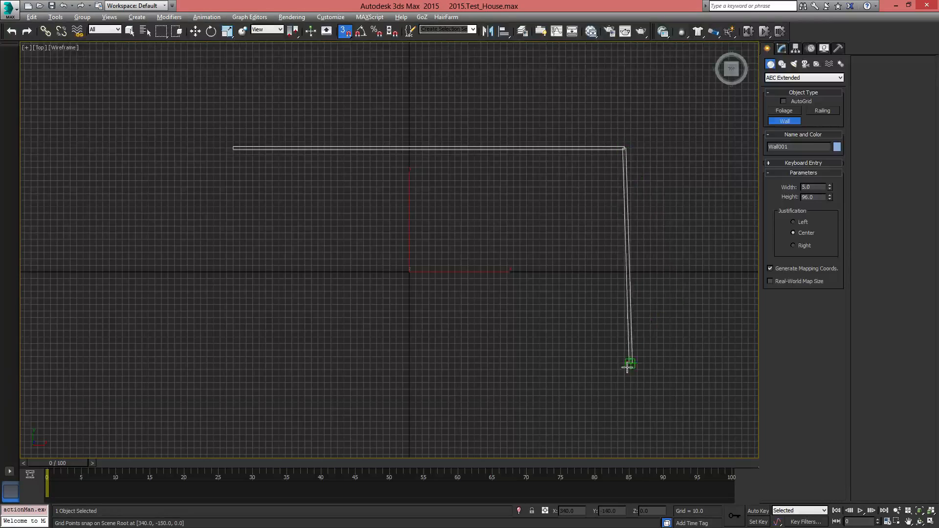
pyautogui.click(624, 383)
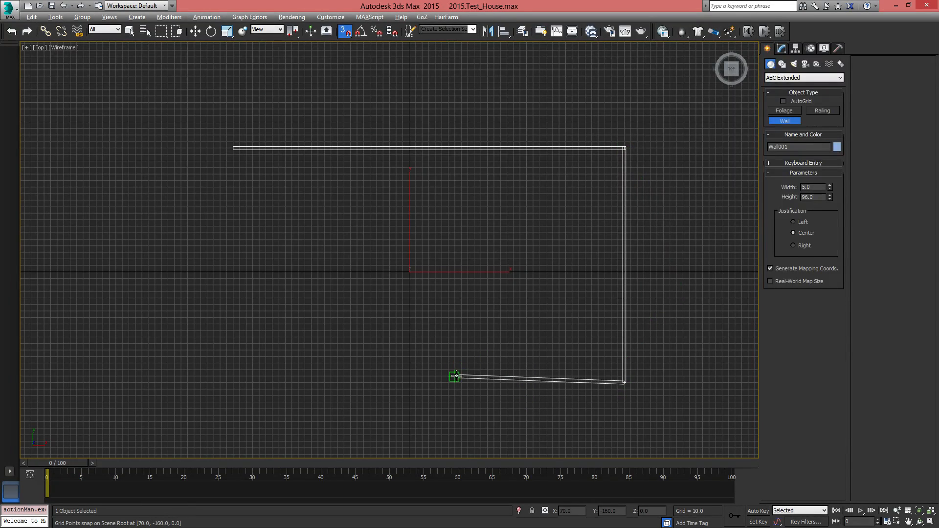
# Continue the wall with a notch at the lower right, the bottom and left segments, and weld it to the start point
pyautogui.click(475, 377)
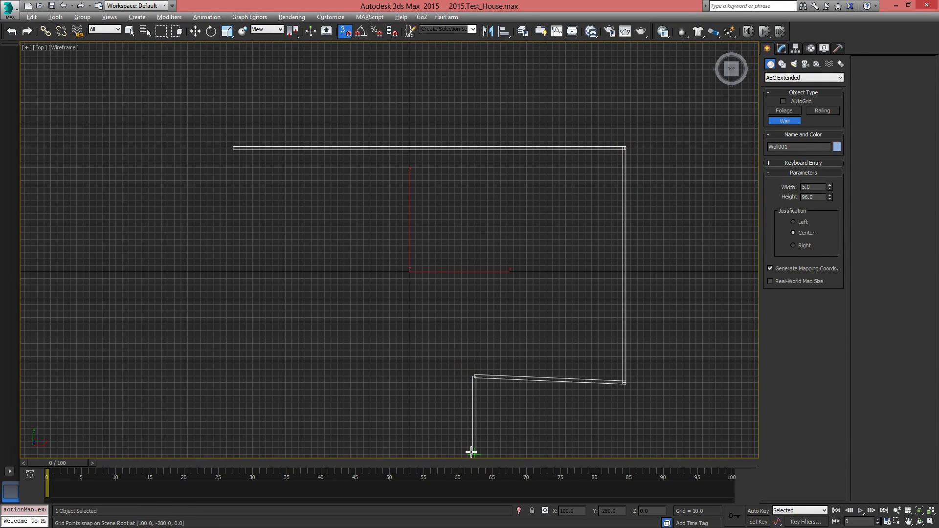
pyautogui.click(471, 453)
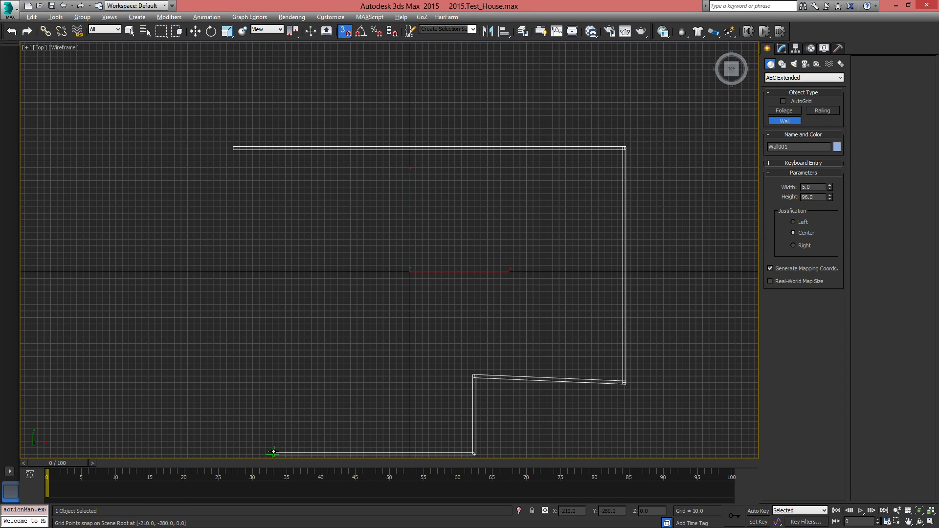
pyautogui.click(273, 454)
pyautogui.click(233, 148)
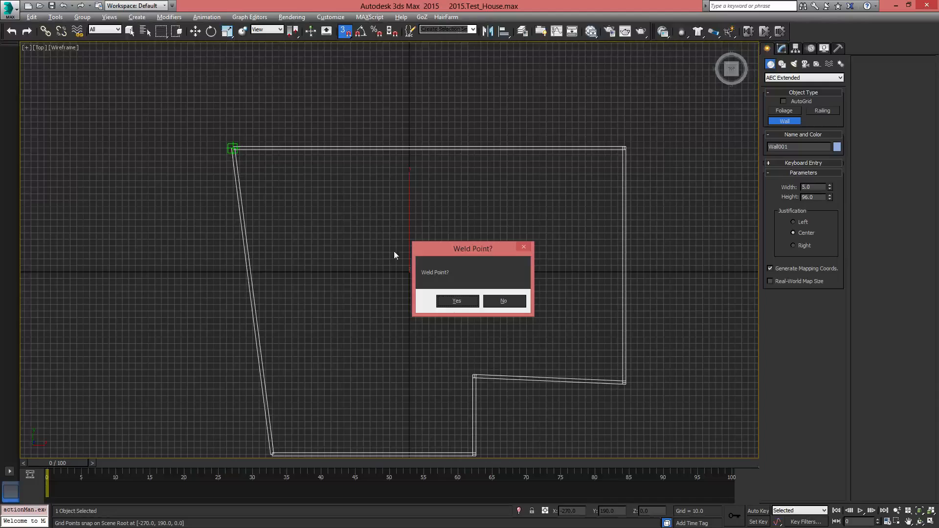
pyautogui.click(458, 305)
pyautogui.moveTo(440, 352); pyautogui.dragTo(451, 287, button='middle')
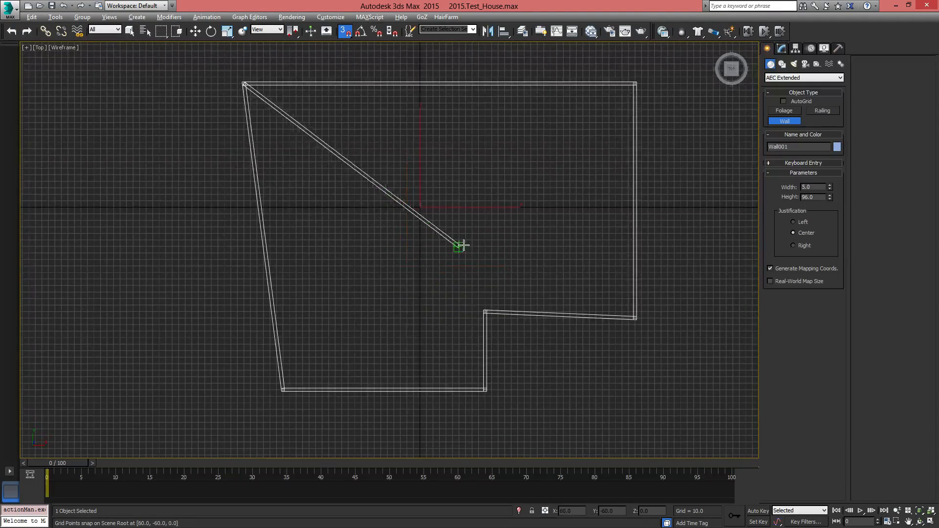
pyautogui.rightClick(435, 202)
pyautogui.moveTo(469, 257); pyautogui.dragTo(409, 256, button='middle')
pyautogui.moveTo(462, 277); pyautogui.dragTo(533, 291, button='middle')
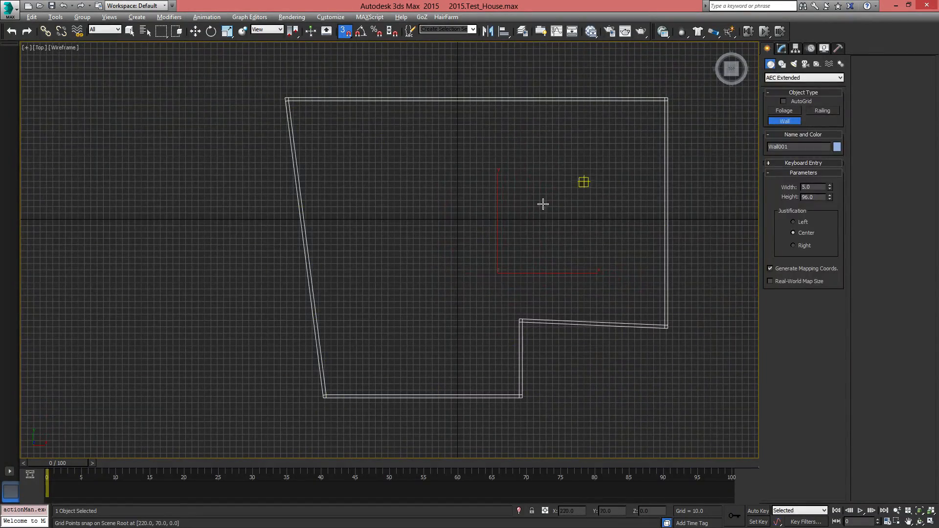
pyautogui.rightClick(514, 201)
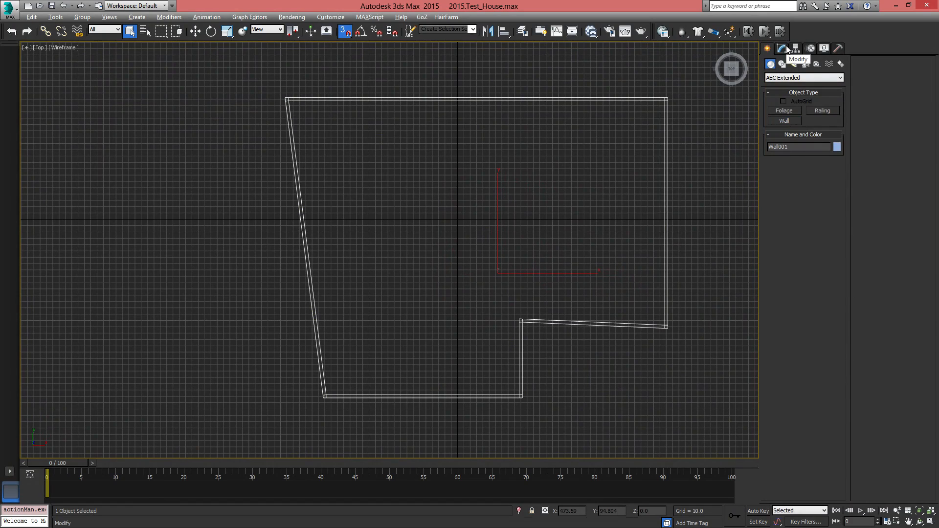
# Rename the wall object as Outer Walls
pyautogui.click(782, 48)
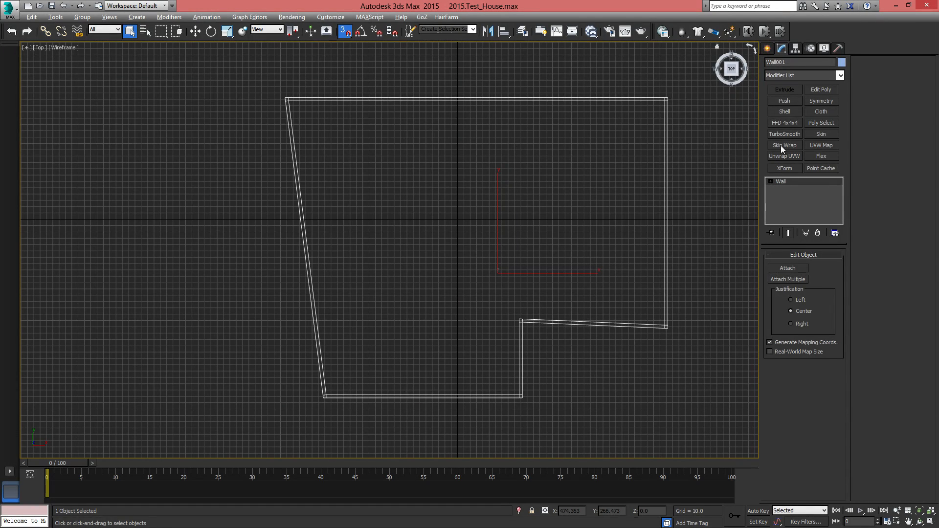
pyautogui.click(790, 62)
pyautogui.write('Outer Wall')
# Move the inner notch vertex of the wall outline level with the lower-right corner so the slanted segment runs horizontally
pyautogui.click(771, 181)
pyautogui.click(791, 190)
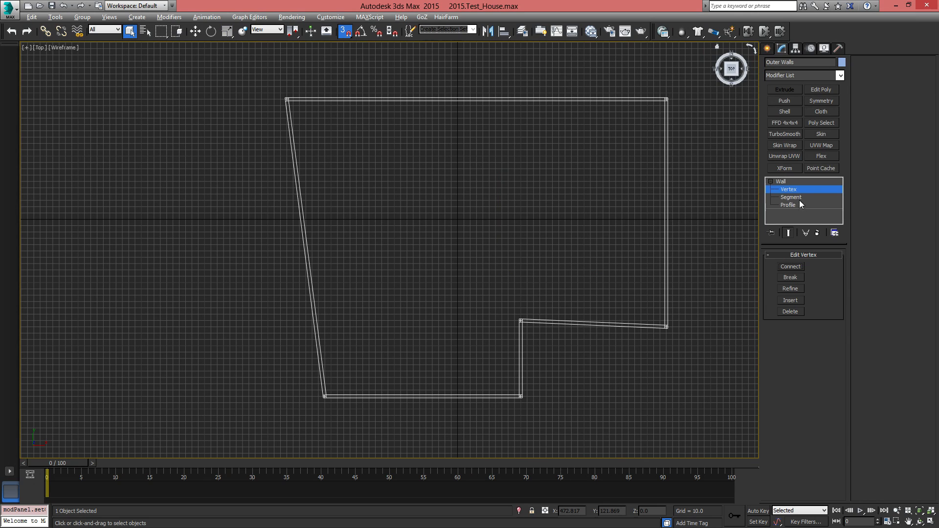
pyautogui.moveTo(470, 297); pyautogui.dragTo(427, 262, button='middle')
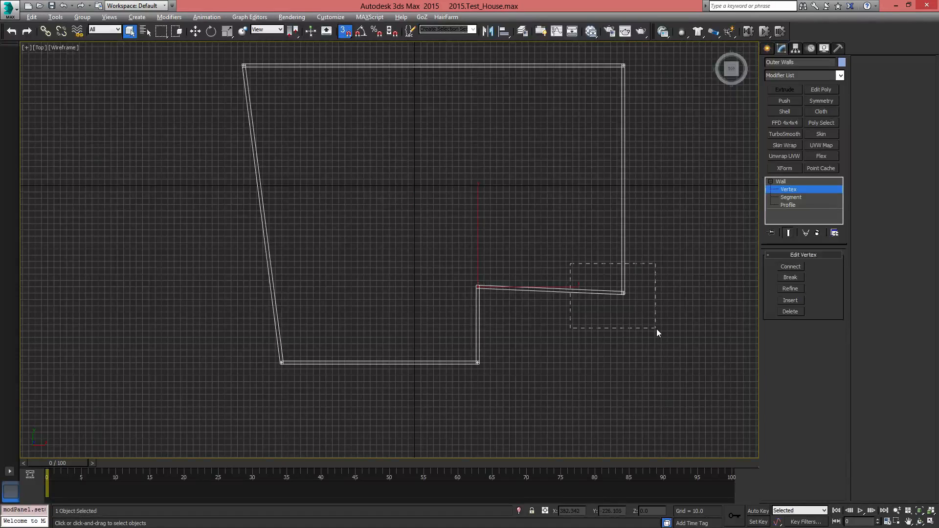
pyautogui.moveTo(656, 330); pyautogui.dragTo(656, 331)
pyautogui.scroll(8, 632, 304)
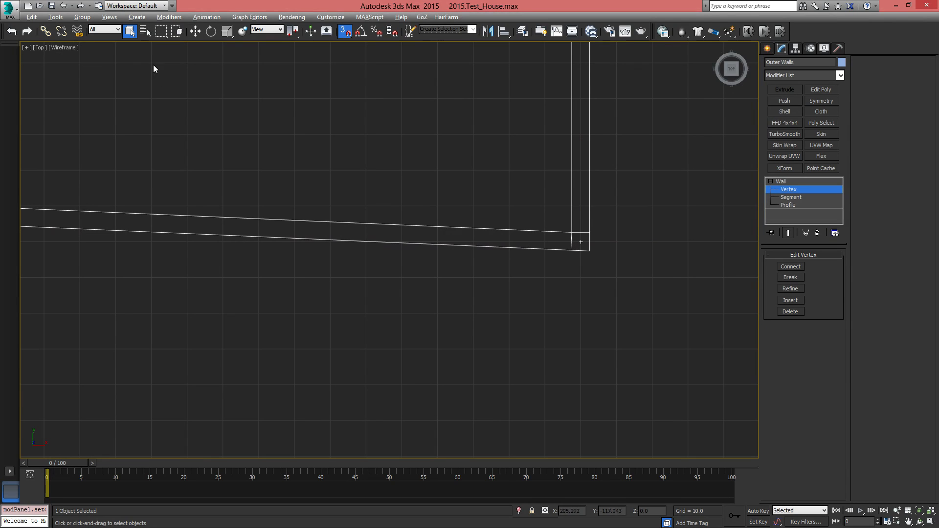
pyautogui.click(195, 30)
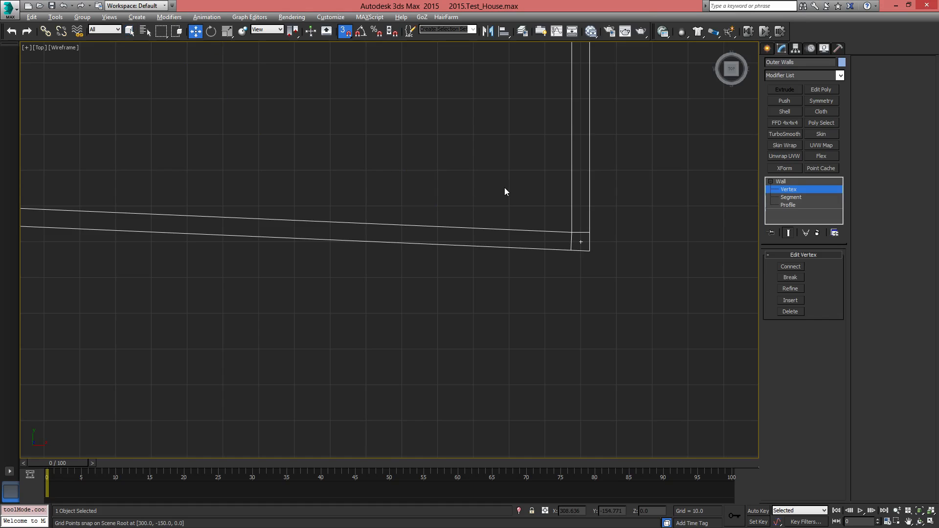
pyautogui.moveTo(492, 216); pyautogui.dragTo(544, 278, button='middle')
pyautogui.scroll(-3, 514, 275)
pyautogui.scroll(-1, 424, 274)
pyautogui.moveTo(326, 312); pyautogui.dragTo(366, 288, button='middle')
pyautogui.scroll(1, 424, 276)
pyautogui.moveTo(268, 206); pyautogui.dragTo(308, 248)
pyautogui.click(498, 299)
pyautogui.moveTo(255, 215); pyautogui.dragTo(343, 251)
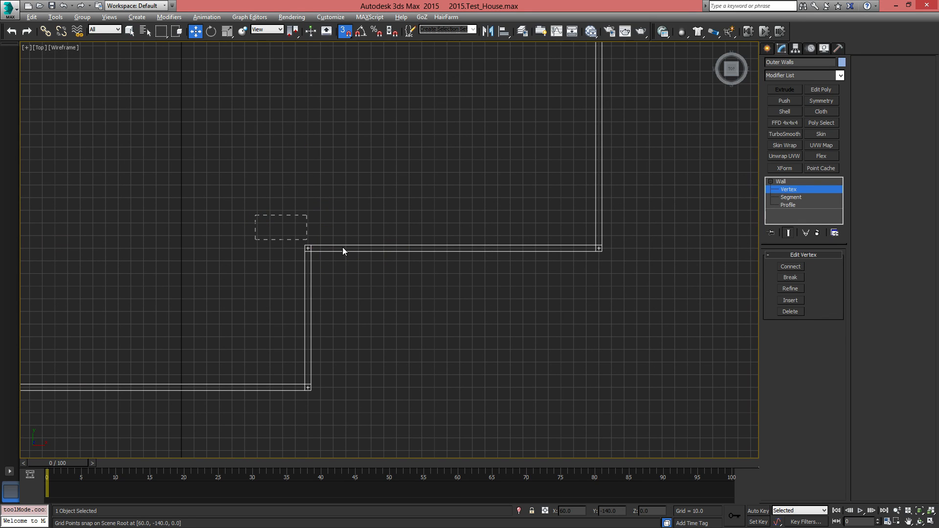
pyautogui.moveTo(694, 275); pyautogui.dragTo(694, 276)
pyautogui.click(533, 308)
# Copy the X coordinate of the outline's upper-left vertex
pyautogui.scroll(-2, 260, 275)
pyautogui.moveTo(250, 273); pyautogui.dragTo(414, 357, button='middle')
pyautogui.scroll(-1, 298, 327)
pyautogui.moveTo(351, 382); pyautogui.dragTo(348, 377)
pyautogui.scroll(3, 341, 364)
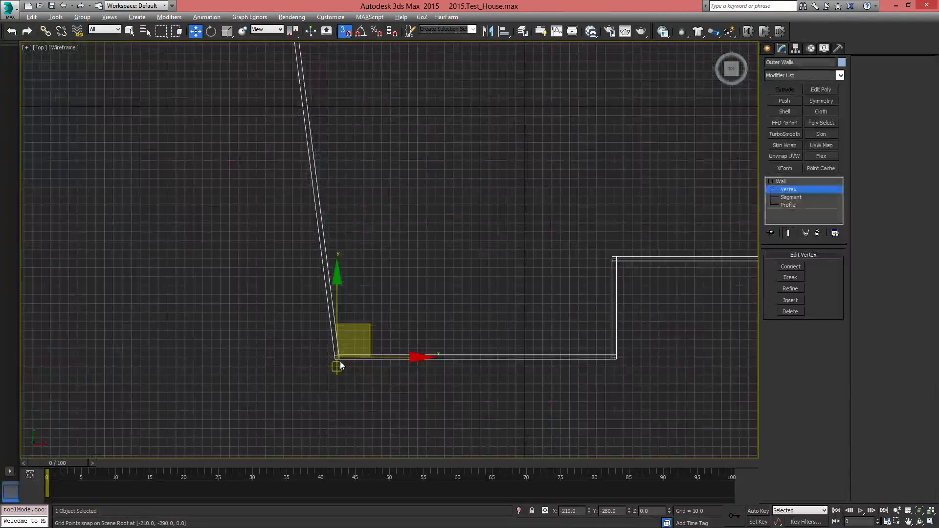
pyautogui.moveTo(362, 202); pyautogui.dragTo(358, 348, button='middle')
pyautogui.scroll(-1, 357, 348)
pyautogui.click(359, 237)
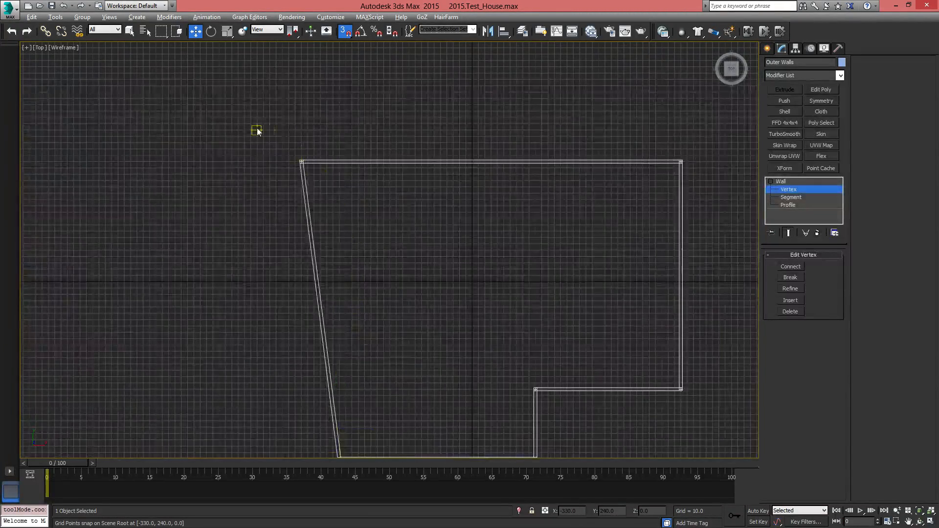
pyautogui.scroll(2, 259, 131)
pyautogui.moveTo(394, 230); pyautogui.dragTo(395, 232)
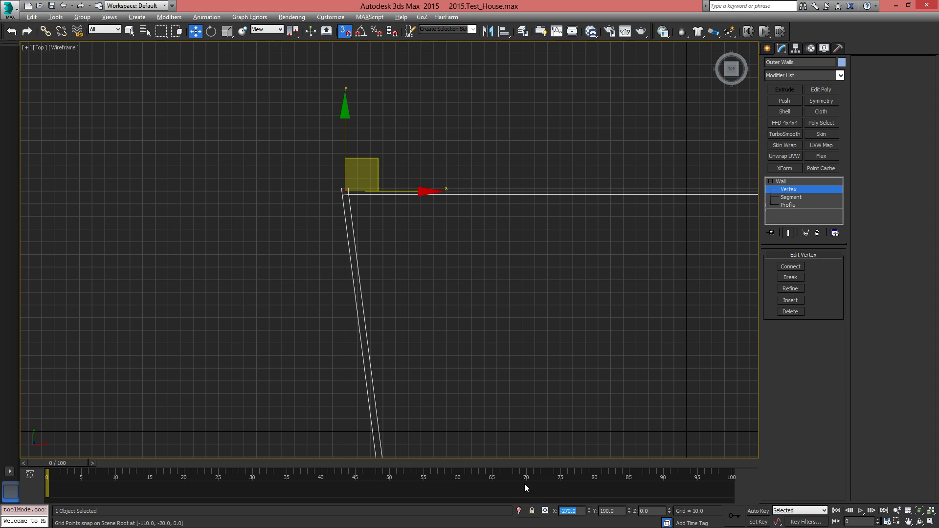
# Set the X coordinate of the outline's lower-left vertex to -270 to straighten the left wall
pyautogui.moveTo(507, 426); pyautogui.dragTo(409, 226, button='middle')
pyautogui.moveTo(425, 430); pyautogui.dragTo(409, 226, button='middle')
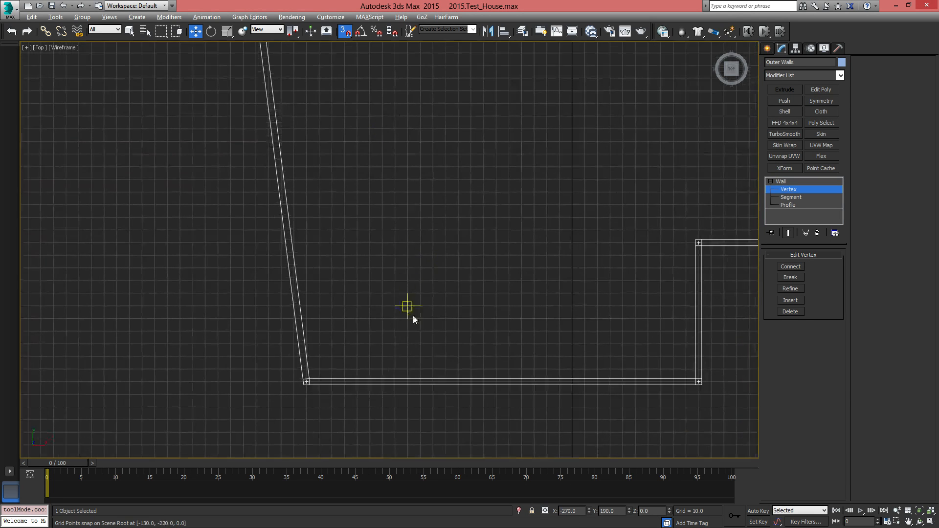
pyautogui.moveTo(413, 337); pyautogui.dragTo(439, 277, button='middle')
pyautogui.moveTo(369, 366); pyautogui.dragTo(369, 367)
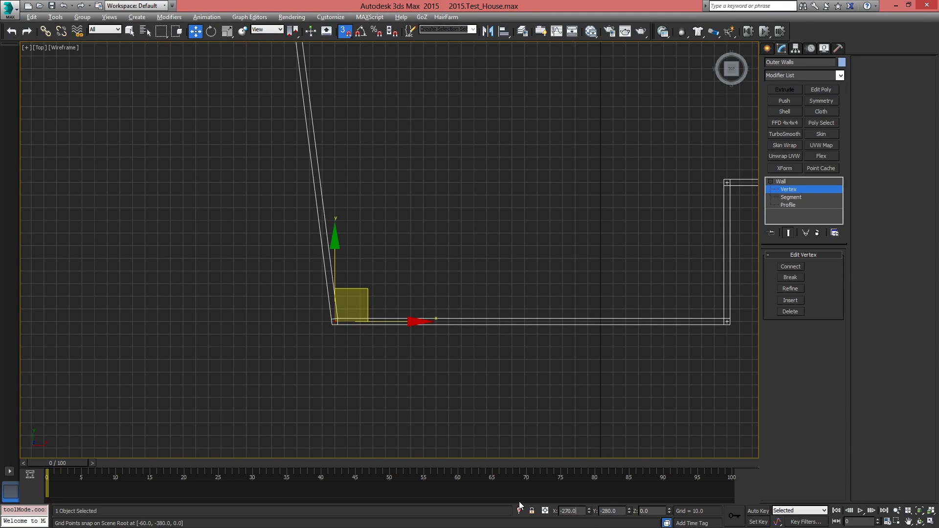
pyautogui.press('Return')
# Move both left-hand vertices of the outline farther left along X to lengthen the house
pyautogui.scroll(-2, 373, 246)
pyautogui.moveTo(373, 246); pyautogui.dragTo(320, 445, button='middle')
pyautogui.scroll(-2, 318, 279)
pyautogui.scroll(-3, 413, 273)
pyautogui.moveTo(378, 373); pyautogui.dragTo(419, 319, button='middle')
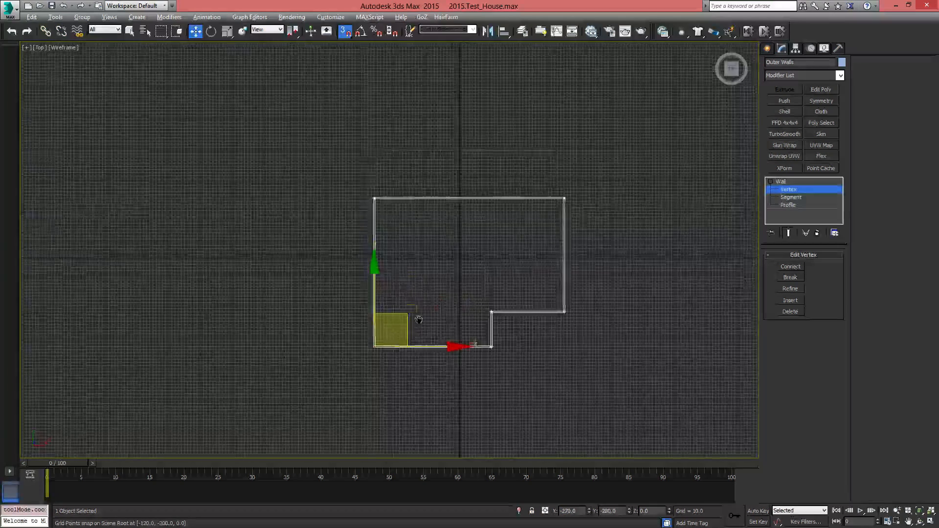
pyautogui.moveTo(326, 156); pyautogui.dragTo(410, 421)
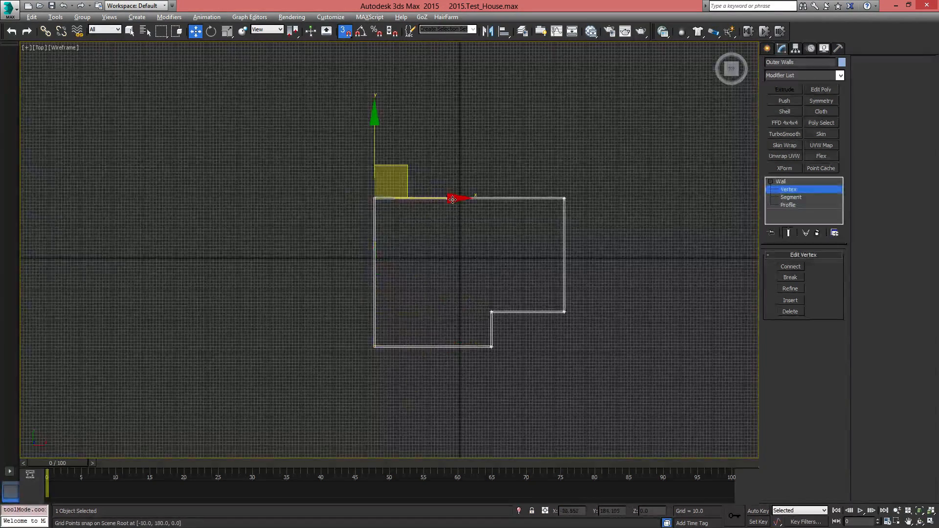
pyautogui.moveTo(453, 200); pyautogui.dragTo(288, 199)
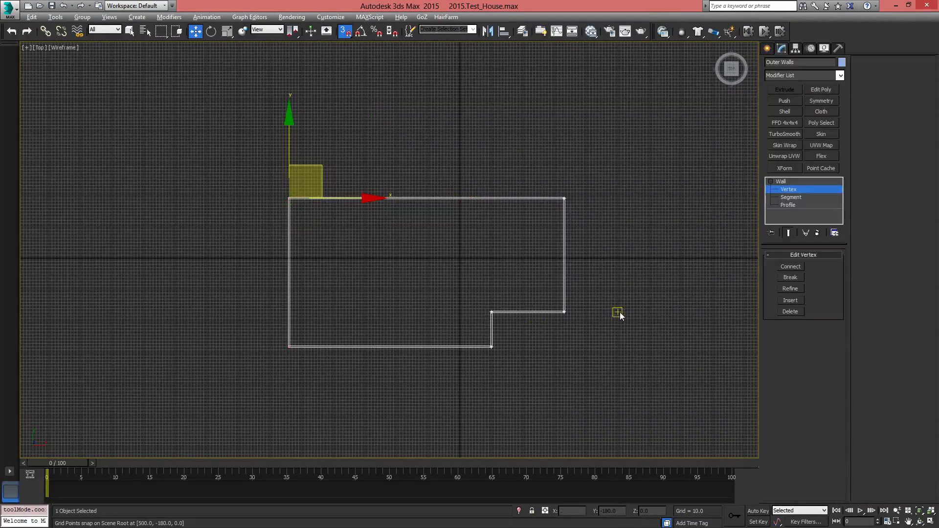
pyautogui.click(550, 298)
# Display the outer walls shaded in an angled perspective view
pyautogui.scroll(4, 491, 329)
pyautogui.moveTo(491, 330); pyautogui.dragTo(511, 314, button='middle')
pyautogui.scroll(-6, 512, 315)
pyautogui.scroll(4, 607, 284)
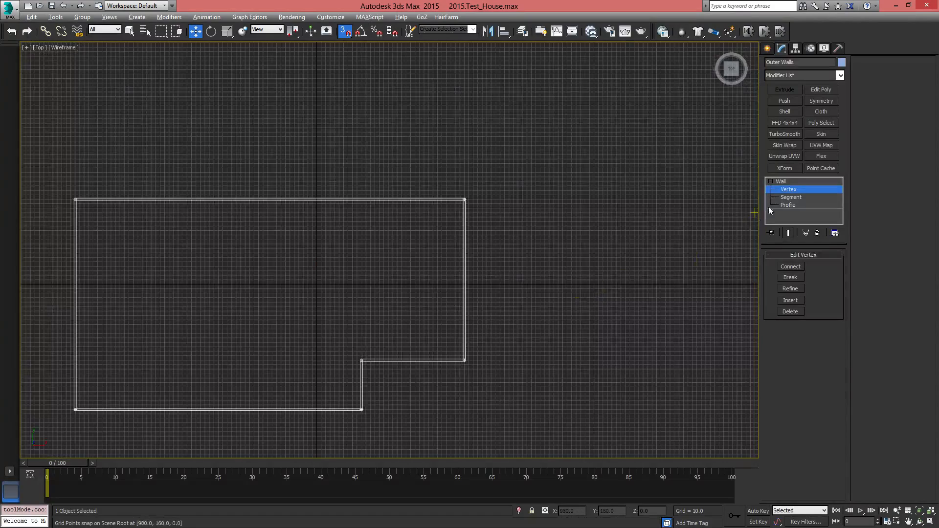
pyautogui.moveTo(431, 338); pyautogui.dragTo(582, 237, button='middle')
pyautogui.moveTo(548, 191); pyautogui.dragTo(543, 255, button='middle')
pyautogui.keyDown('alt'); pyautogui.moveTo(517, 338); pyautogui.dragTo(539, 293, button='middle'); pyautogui.keyUp('alt')
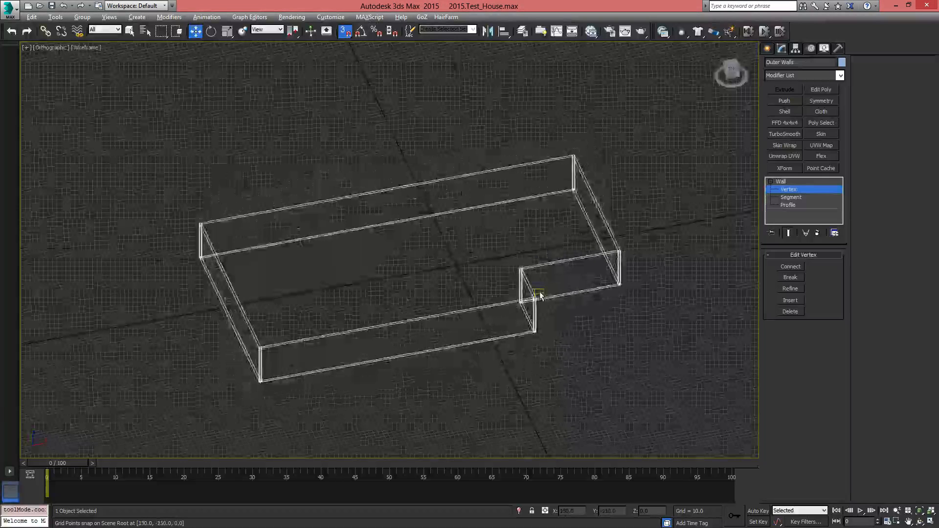
pyautogui.press('F3')
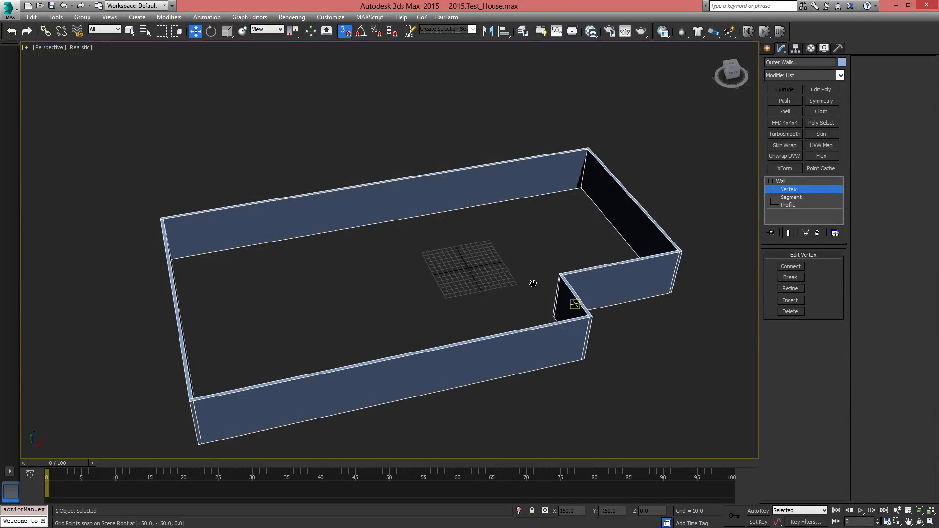
pyautogui.moveTo(539, 292)
pyautogui.keyDown('alt'); pyautogui.mouseDown(button='middle')
pyautogui.moveTo(598, 316)
pyautogui.moveTo(652, 304)
pyautogui.moveTo(567, 345)
pyautogui.moveTo(702, 333)
pyautogui.moveTo(513, 325)
pyautogui.moveTo(420, 353)
pyautogui.moveTo(509, 335)
pyautogui.mouseUp(button='middle'); pyautogui.keyUp('alt')
# Draw an L-shaped inner wall in the top view from the outline's inward corner horizontally across the house and up to the upper outer wall
pyautogui.click(767, 49)
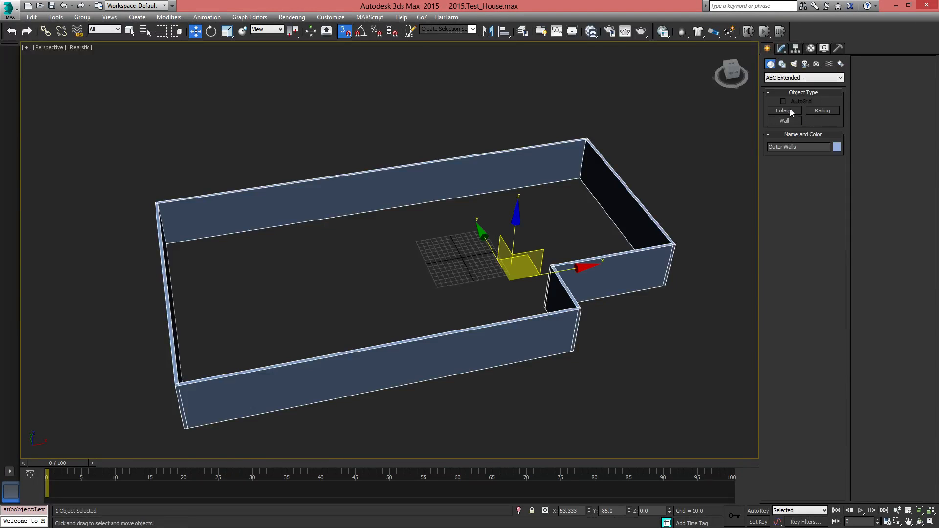
pyautogui.click(786, 123)
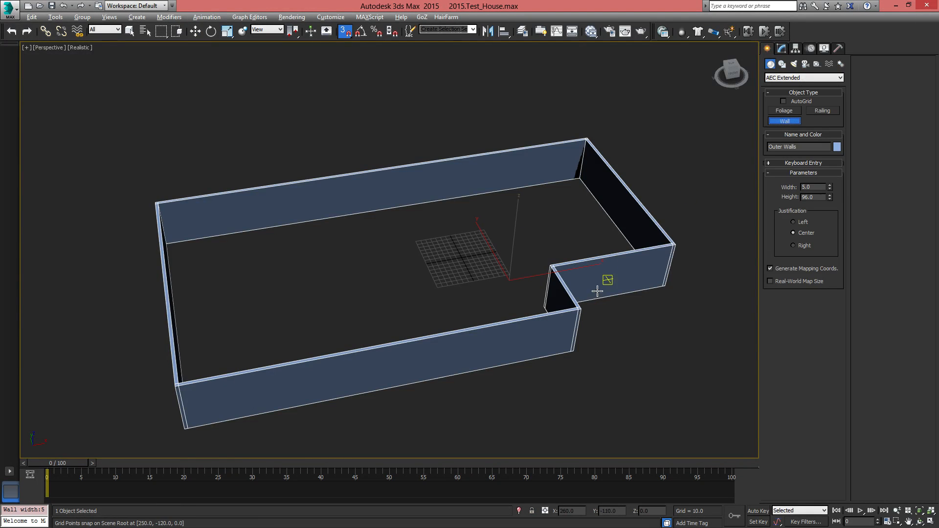
pyautogui.moveTo(515, 248); pyautogui.dragTo(495, 266, button='middle')
pyautogui.press('t')
pyautogui.press('z')
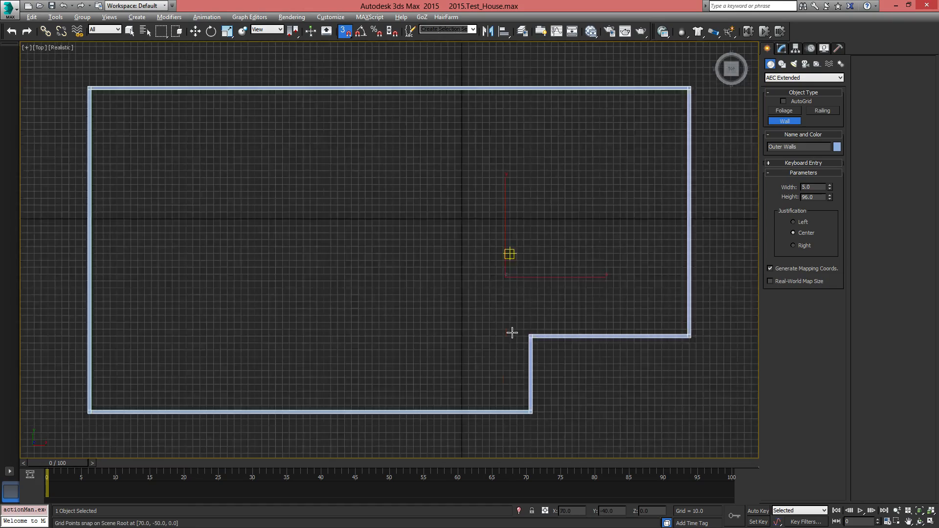
pyautogui.moveTo(511, 332); pyautogui.dragTo(552, 311, button='middle')
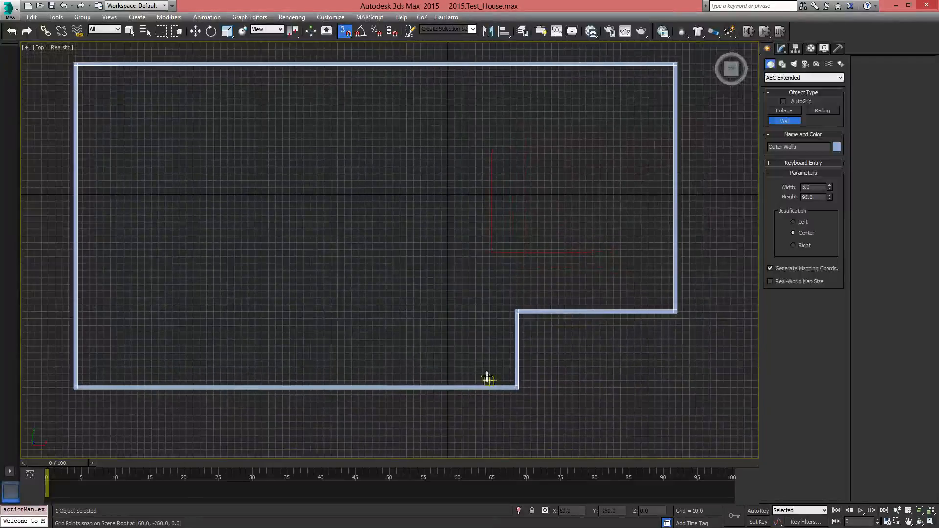
pyautogui.moveTo(489, 262); pyautogui.dragTo(521, 312, button='middle')
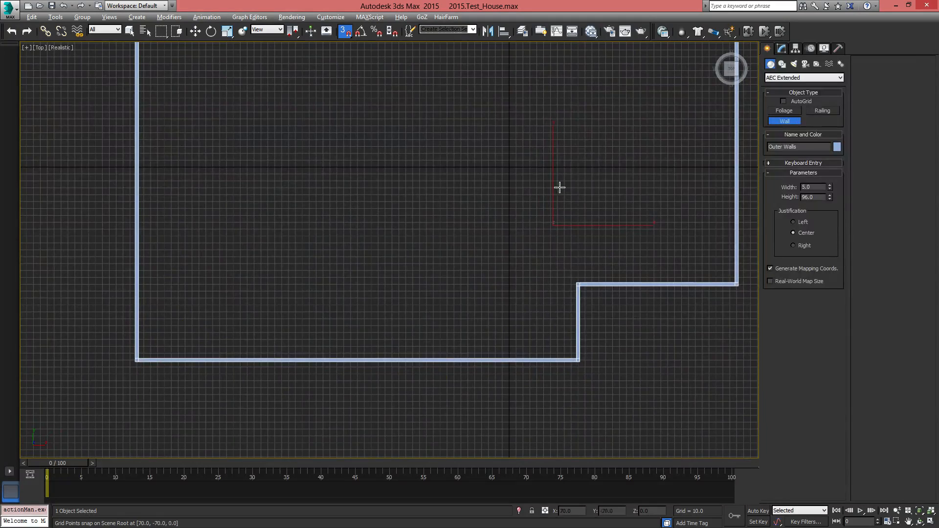
pyautogui.moveTo(471, 257); pyautogui.dragTo(498, 306, button='middle')
pyautogui.scroll(-2, 471, 342)
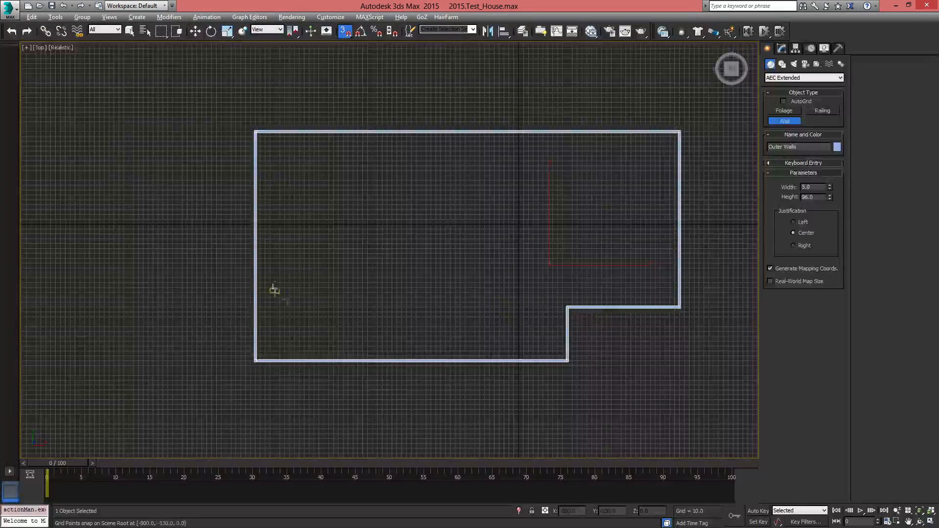
pyautogui.click(567, 307)
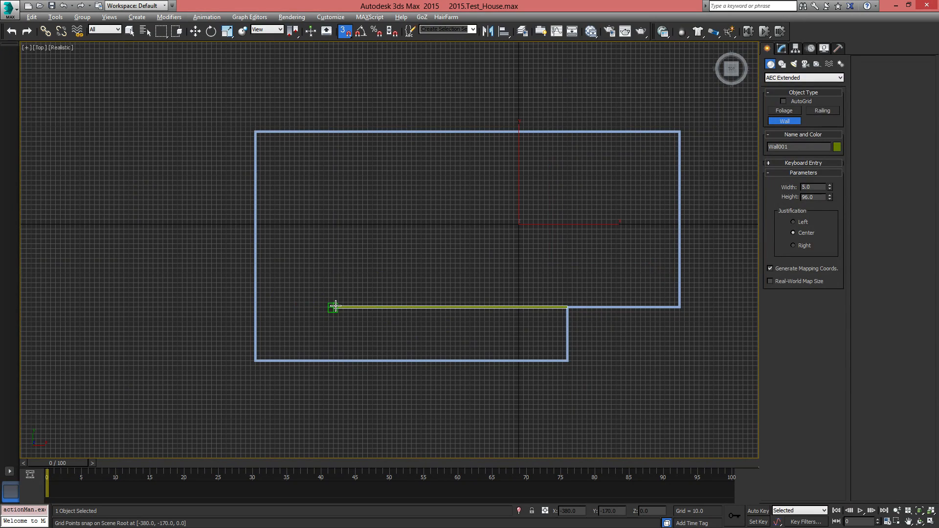
pyautogui.click(334, 131)
pyautogui.rightClick(543, 345)
# Draw a short wall from the L-shaped inner wall's corner straight down to the lower outer wall
pyautogui.moveTo(543, 345); pyautogui.dragTo(536, 364, button='middle')
pyautogui.scroll(3, 522, 331)
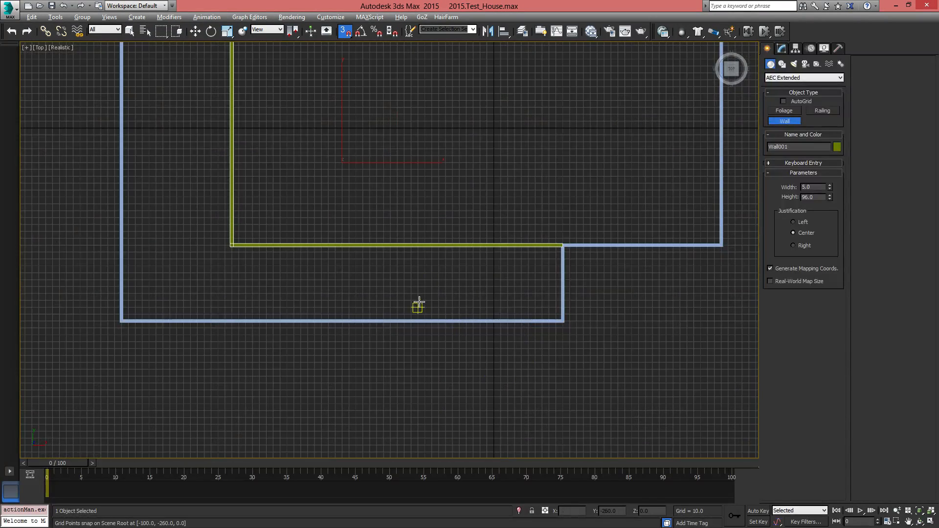
pyautogui.moveTo(357, 278); pyautogui.dragTo(512, 300, button='middle')
pyautogui.moveTo(441, 332); pyautogui.dragTo(431, 300, button='middle')
pyautogui.scroll(3, 373, 296)
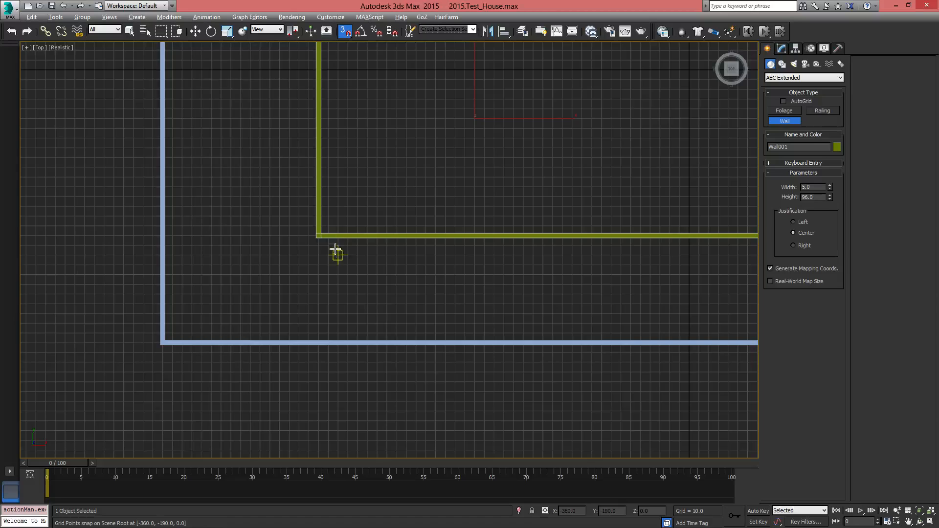
pyautogui.click(319, 235)
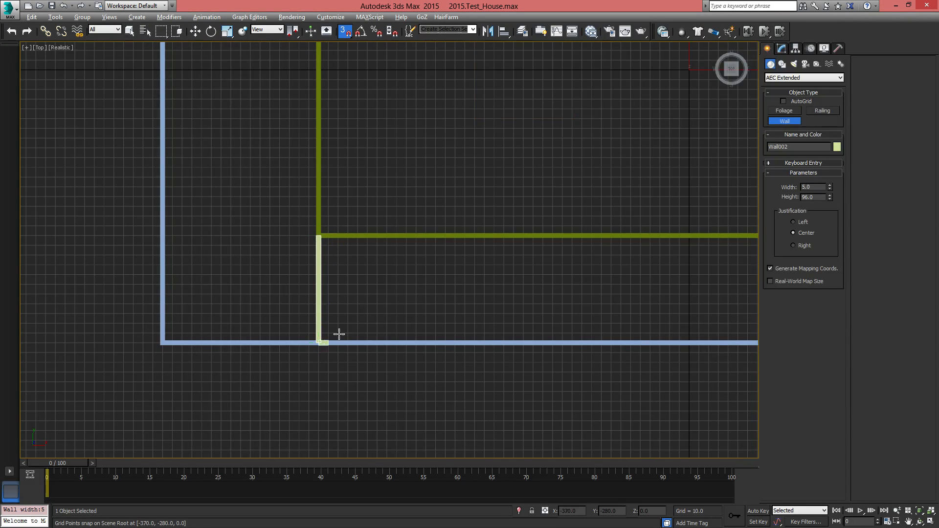
pyautogui.rightClick(568, 213)
# Draw a wall from the vertical partition along Y 0 to X -110 and up to the outer wall, plus one down to the lower partition
pyautogui.moveTo(580, 194); pyautogui.dragTo(371, 384, button='middle')
pyautogui.moveTo(267, 271); pyautogui.dragTo(371, 259, button='middle')
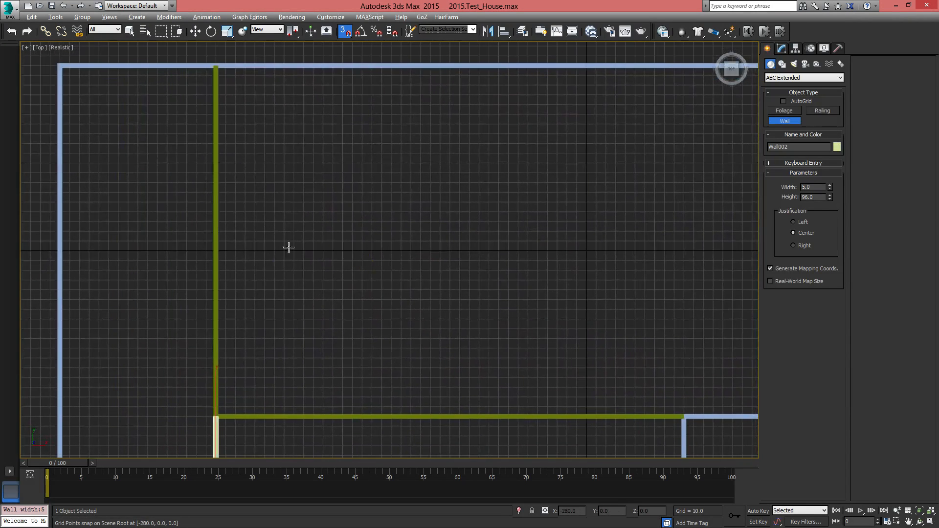
pyautogui.click(216, 251)
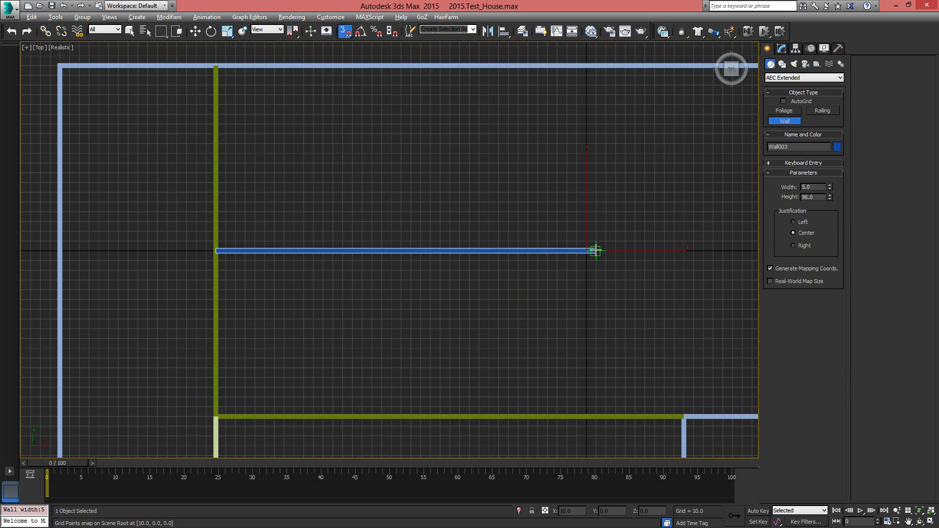
pyautogui.moveTo(637, 275); pyautogui.dragTo(553, 268, button='middle')
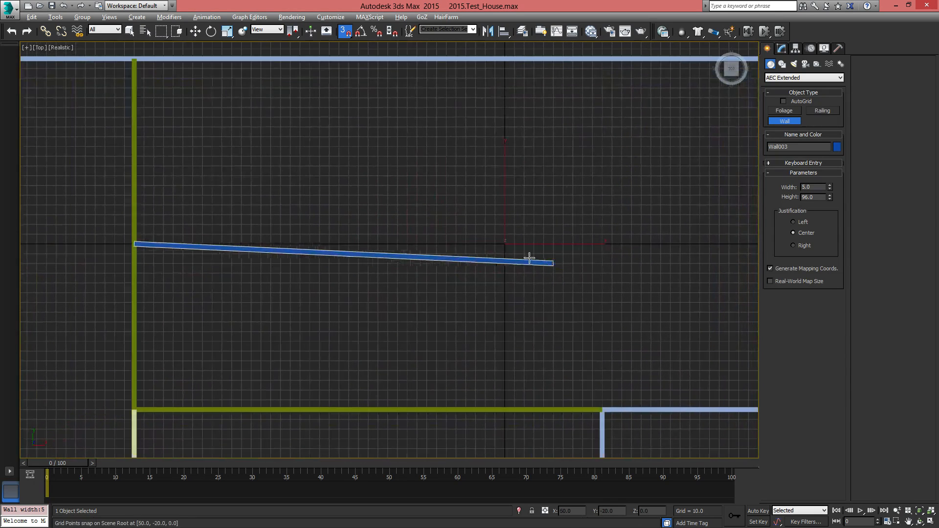
pyautogui.click(395, 243)
pyautogui.click(398, 60)
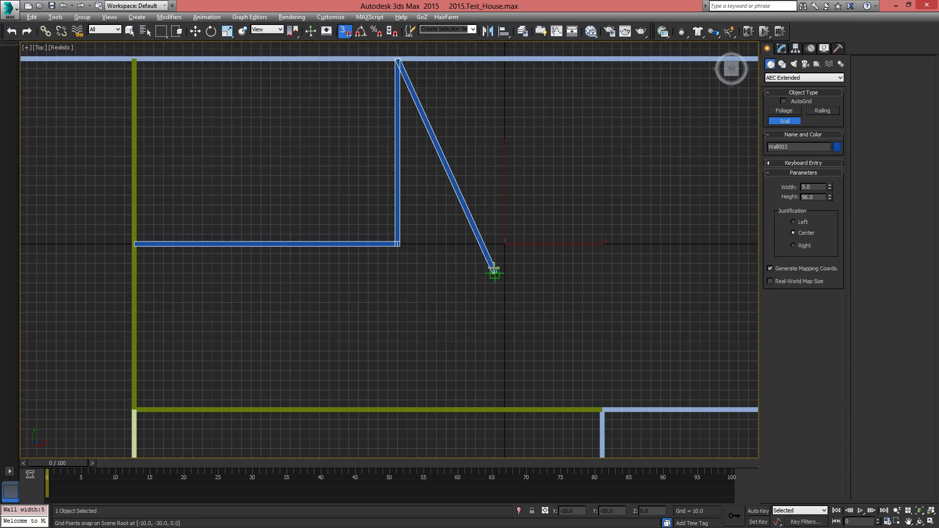
pyautogui.rightClick(388, 243)
pyautogui.click(396, 245)
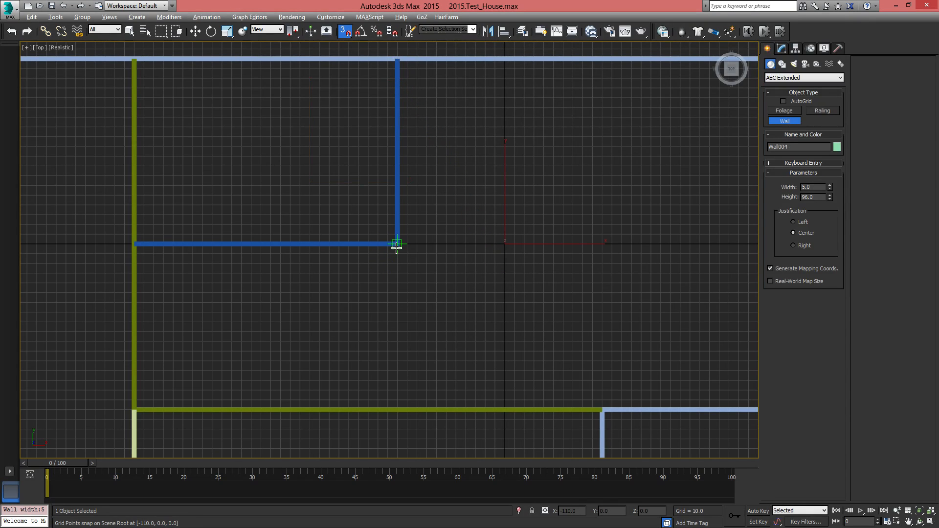
pyautogui.click(397, 408)
# Enclose the lower-right room with a wall from the outline's inward corner up to Y 0 and across to the right outer wall
pyautogui.moveTo(533, 272); pyautogui.dragTo(443, 334, button='middle')
pyautogui.click(424, 404)
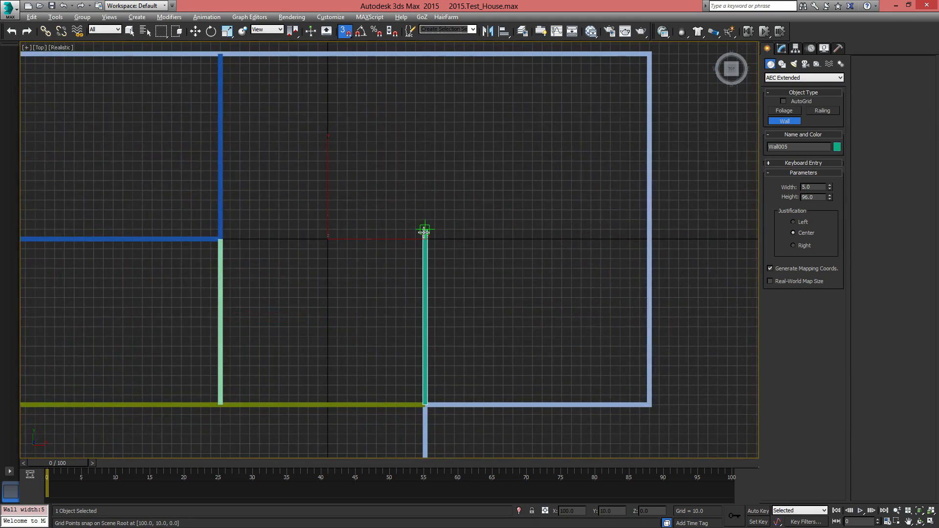
pyautogui.click(426, 239)
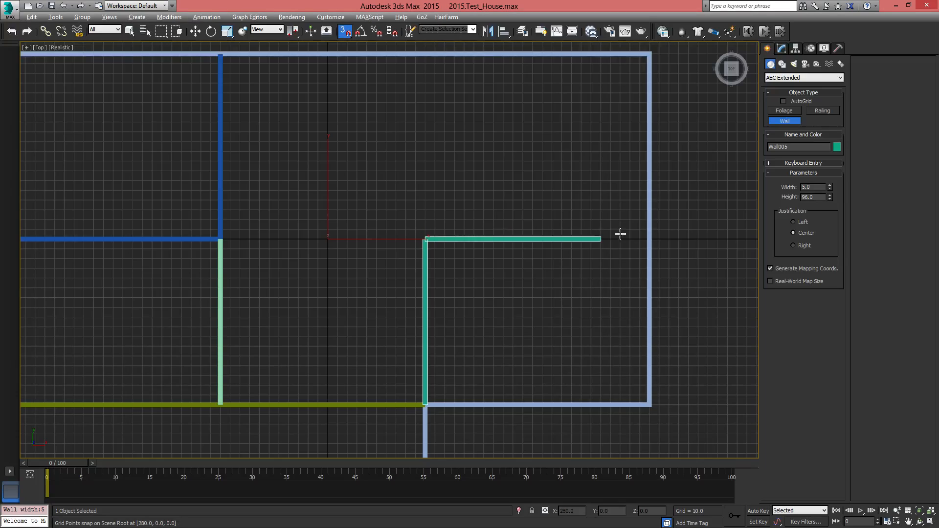
pyautogui.click(650, 239)
pyautogui.rightClick(647, 241)
pyautogui.moveTo(377, 298); pyautogui.dragTo(443, 222, button='middle')
pyautogui.moveTo(491, 332); pyautogui.dragTo(454, 419, button='middle')
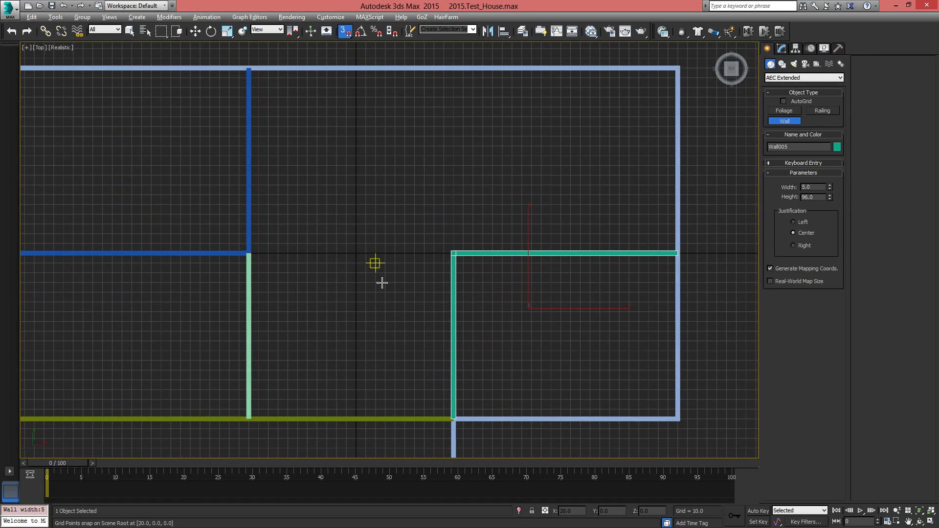
pyautogui.moveTo(382, 281)
pyautogui.mouseDown(button='middle')
pyautogui.moveTo(645, 222)
pyautogui.moveTo(486, 255)
pyautogui.moveTo(501, 262)
pyautogui.moveTo(562, 201)
pyautogui.moveTo(478, 216)
pyautogui.moveTo(480, 273)
pyautogui.mouseUp(button='middle')
pyautogui.press('w')
# Examine the new interior walls in an angled perspective view, checking the separate wall objects one by one
pyautogui.scroll(-3, 481, 273)
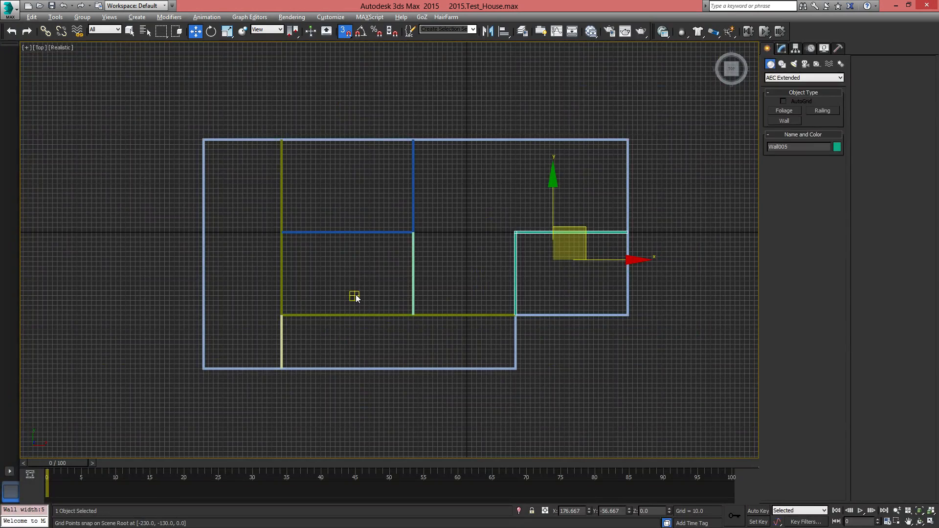
pyautogui.press('p')
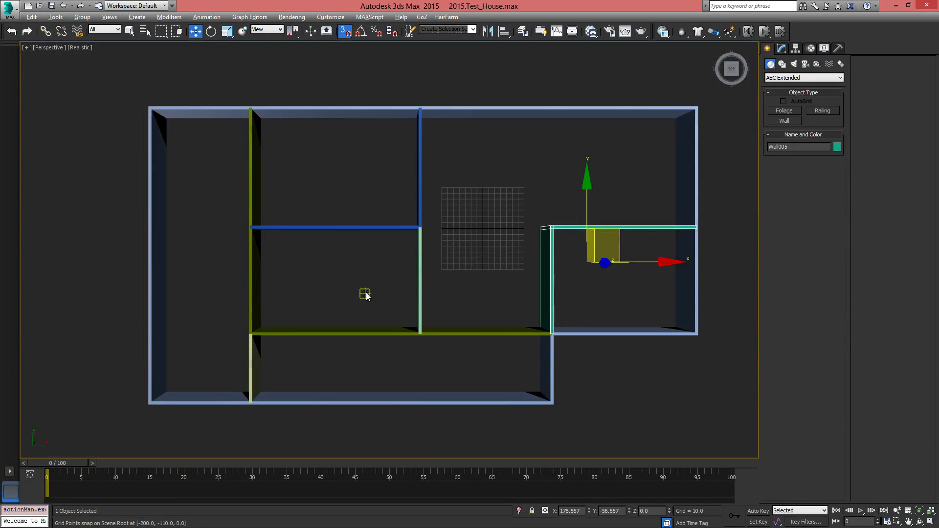
pyautogui.keyDown('alt'); pyautogui.moveTo(363, 294); pyautogui.dragTo(466, 268, button='middle'); pyautogui.keyUp('alt')
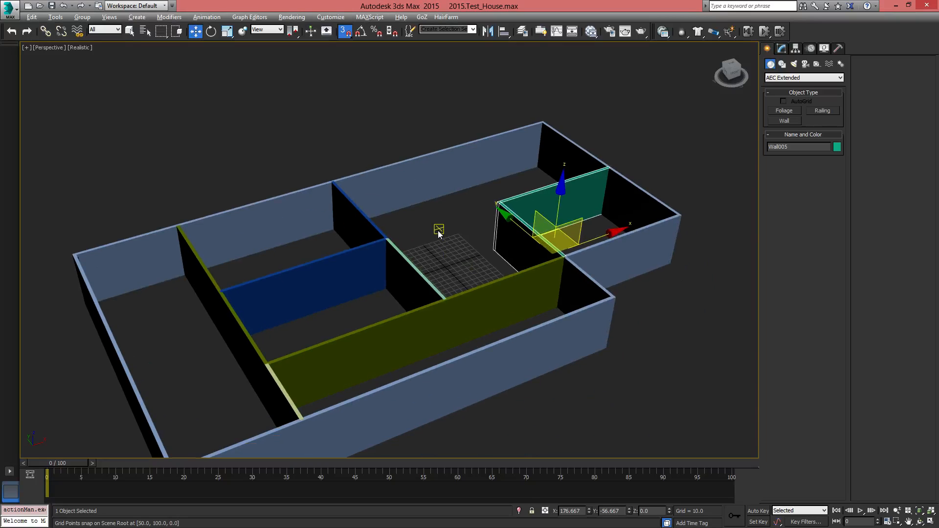
pyautogui.click(457, 308)
pyautogui.click(340, 266)
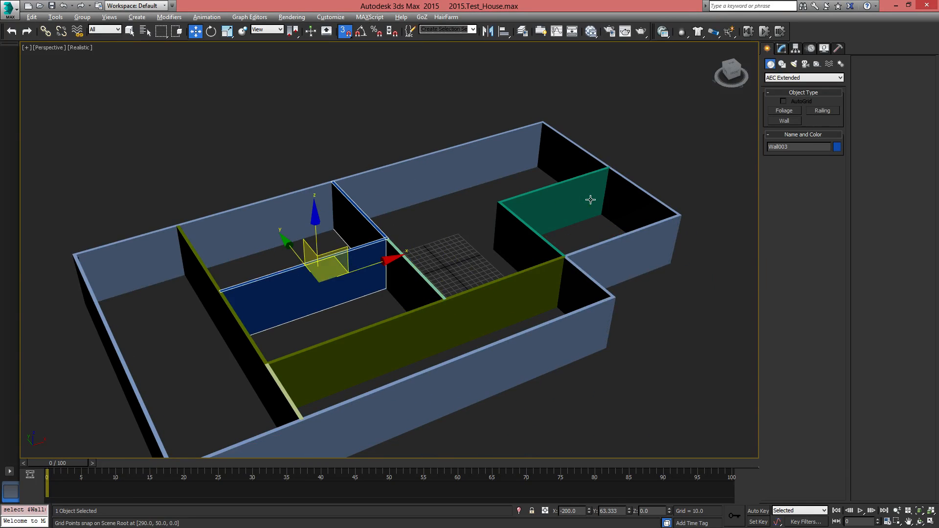
pyautogui.click(581, 191)
pyautogui.moveTo(446, 304); pyautogui.dragTo(508, 280, button='middle')
pyautogui.click(402, 262)
pyautogui.click(357, 208)
# Attach Wall001, Wall002, Wall003 and Wall005 to Wall004, leaving out the Outer Walls object
pyautogui.click(403, 228)
pyautogui.keyDown('alt'); pyautogui.moveTo(381, 278); pyautogui.dragTo(550, 269, button='middle'); pyautogui.keyUp('alt')
pyautogui.moveTo(430, 246); pyautogui.dragTo(415, 231, button='middle')
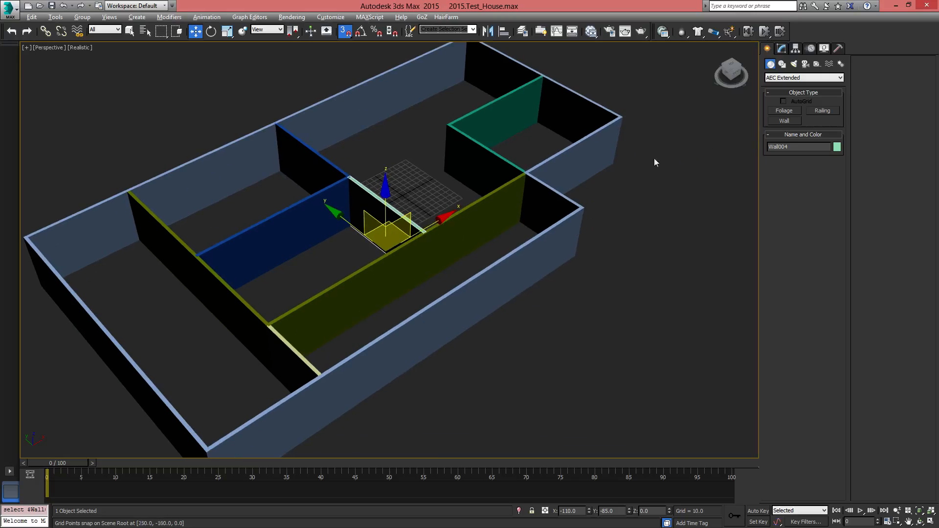
pyautogui.click(785, 48)
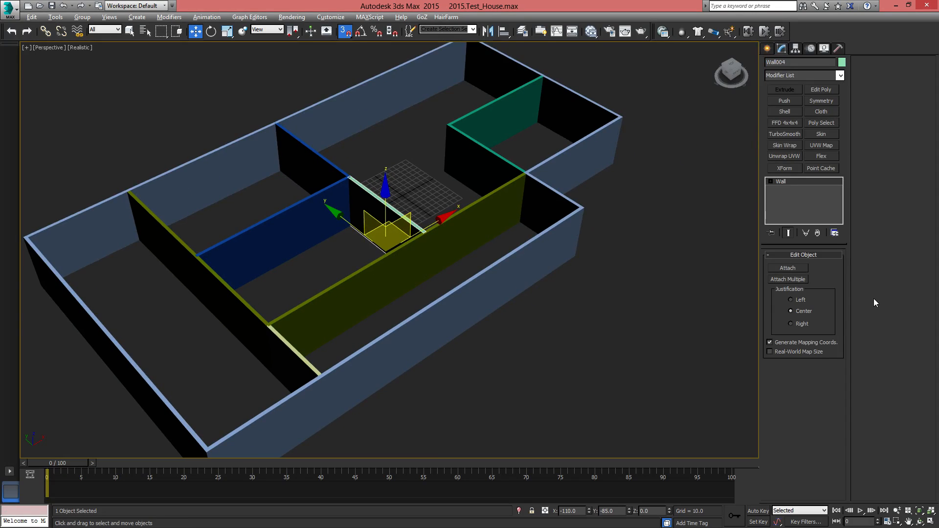
pyautogui.click(788, 280)
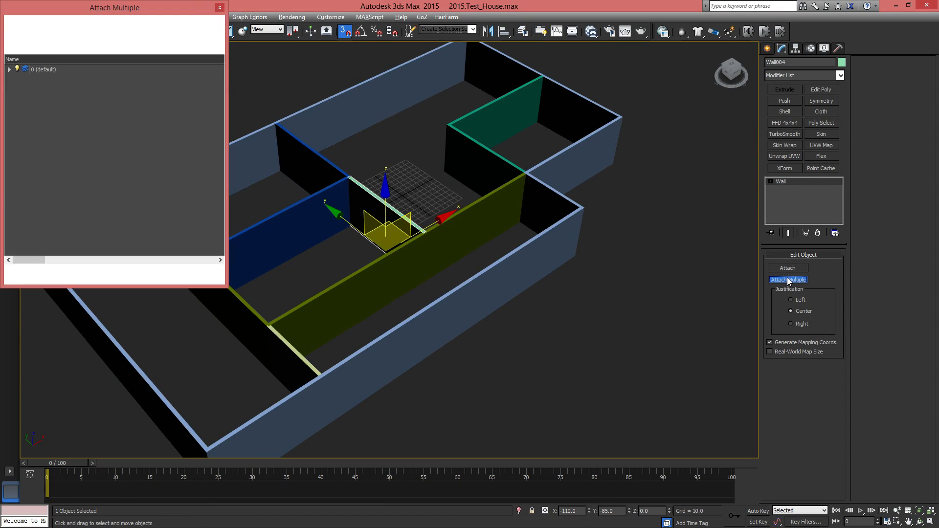
pyautogui.click(9, 70)
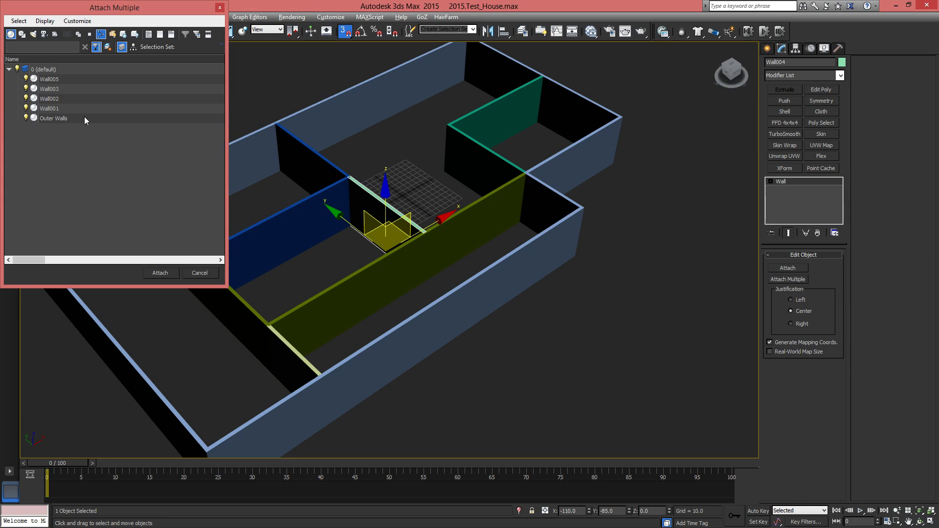
pyautogui.click(54, 80)
pyautogui.keyDown('shift'); pyautogui.click(58, 108); pyautogui.keyUp('shift')
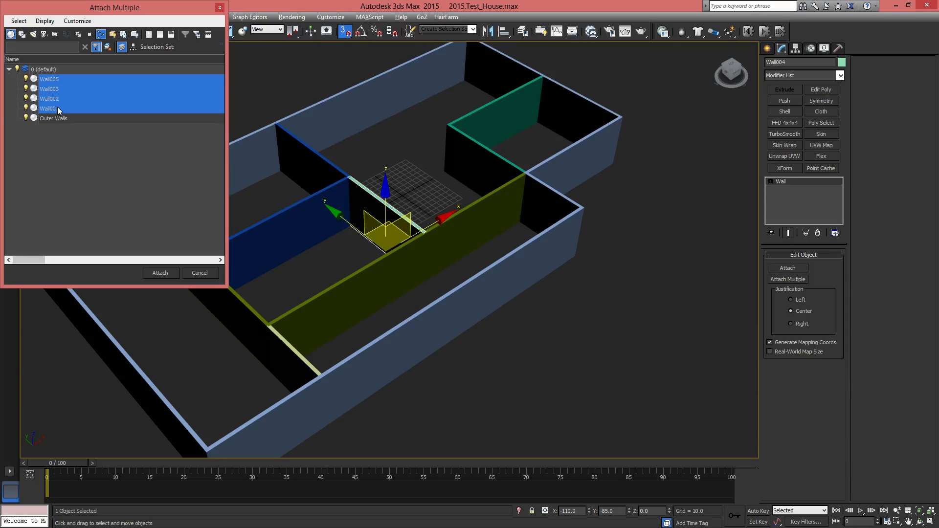
pyautogui.click(168, 275)
# Examine the attached inner walls and the outer walls of the house from different angles in the perspective view
pyautogui.keyDown('alt'); pyautogui.moveTo(489, 287); pyautogui.dragTo(430, 296, button='middle'); pyautogui.keyUp('alt')
pyautogui.moveTo(408, 225); pyautogui.dragTo(446, 261, button='middle')
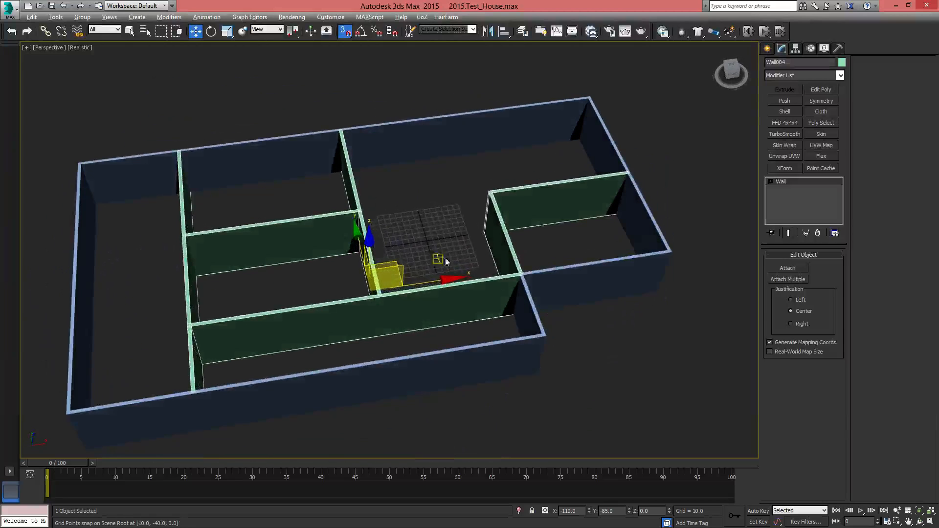
pyautogui.click(566, 331)
pyautogui.moveTo(416, 342); pyautogui.dragTo(347, 283, button='middle')
pyautogui.click(368, 236)
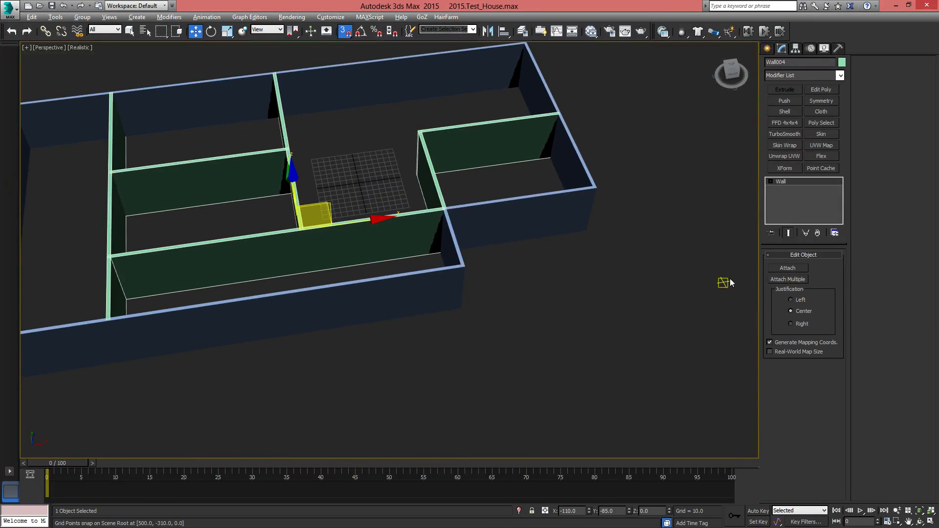
pyautogui.click(766, 50)
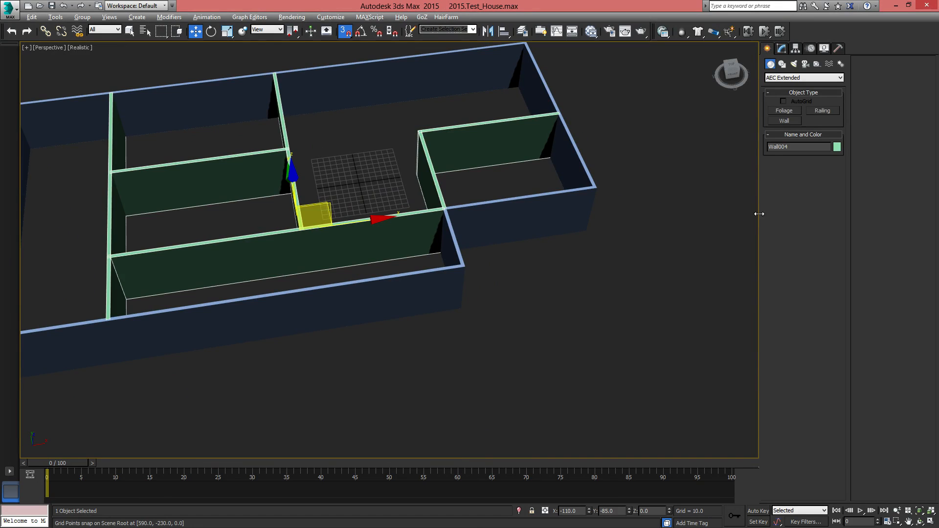
pyautogui.moveTo(272, 318); pyautogui.dragTo(236, 338, button='middle')
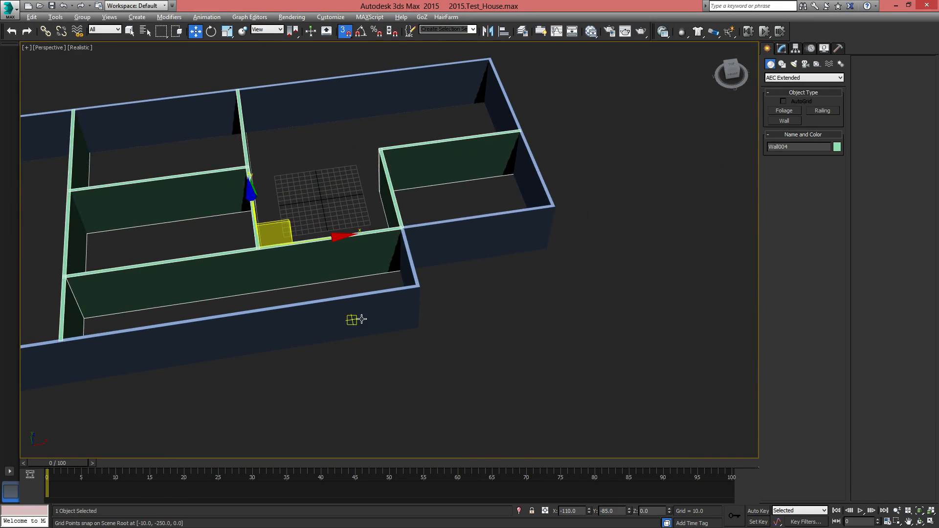
pyautogui.moveTo(362, 320); pyautogui.dragTo(560, 273, button='middle')
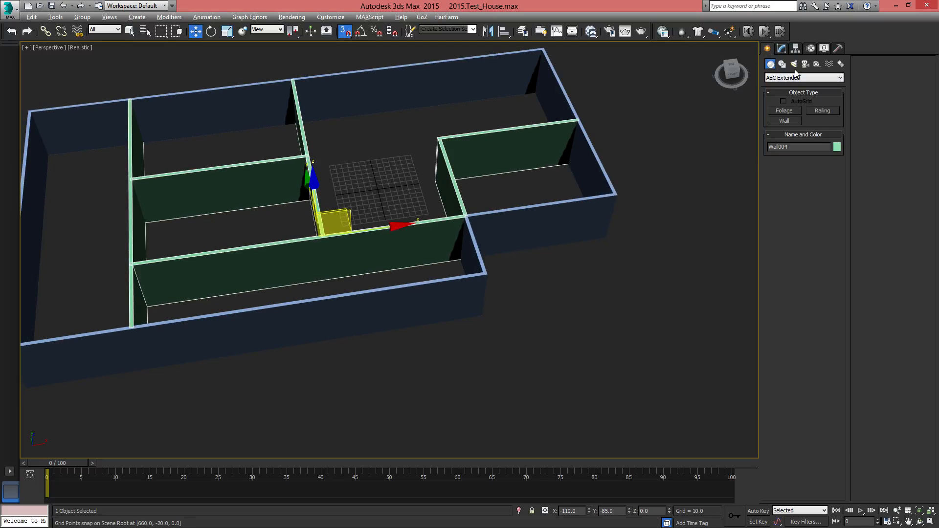
# Switch from the AEC Extended object category to Doors and start creating a Pivot door
pyautogui.click(784, 78)
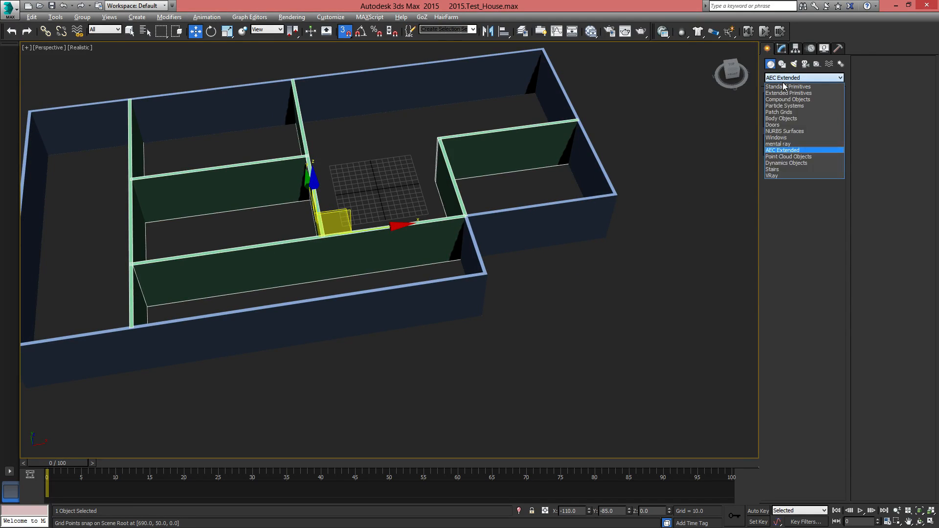
pyautogui.click(778, 126)
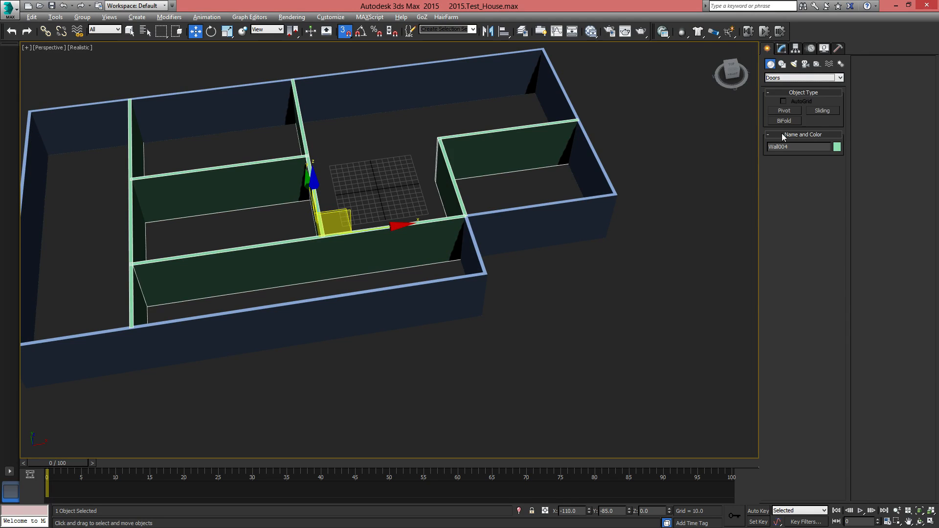
pyautogui.click(785, 113)
# Examine the house from above and at an angle to find a spot for a door in the front outer wall
pyautogui.moveTo(391, 348); pyautogui.dragTo(410, 339, button='middle')
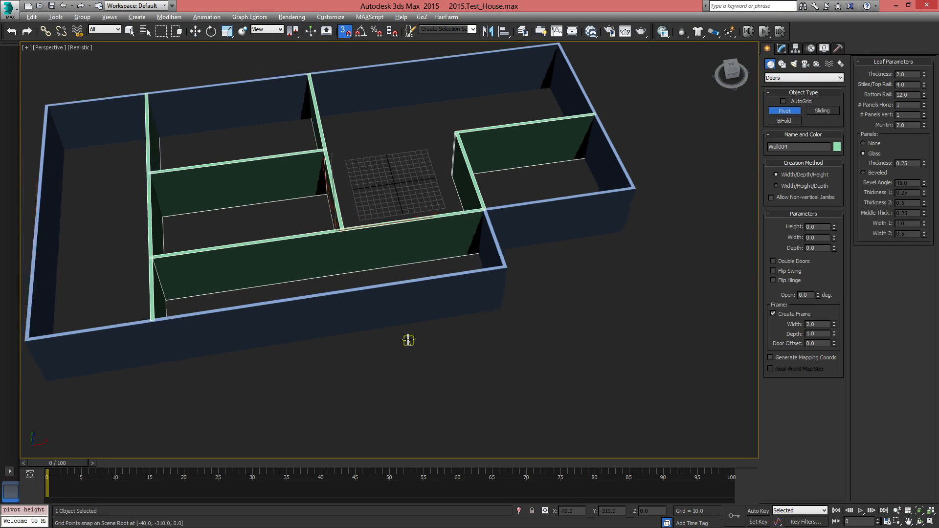
pyautogui.scroll(3, 409, 339)
pyautogui.moveTo(484, 307); pyautogui.dragTo(409, 348, button='middle')
pyautogui.scroll(-5, 447, 336)
pyautogui.moveTo(430, 304)
pyautogui.keyDown('alt'); pyautogui.mouseDown(button='middle')
pyautogui.moveTo(416, 340)
pyautogui.moveTo(445, 287)
pyautogui.moveTo(450, 319)
pyautogui.moveTo(441, 310)
pyautogui.mouseUp(button='middle'); pyautogui.keyUp('alt')
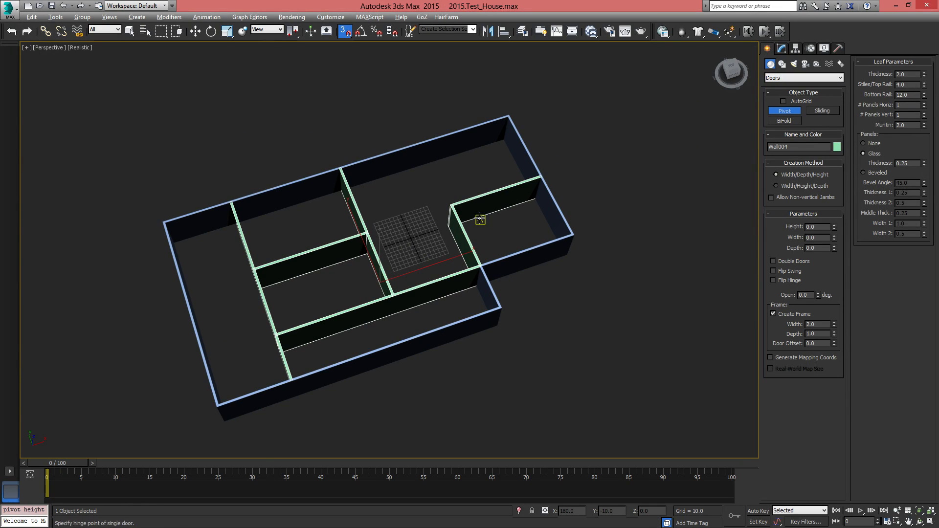
pyautogui.keyDown('alt'); pyautogui.moveTo(480, 216); pyautogui.dragTo(453, 197, button='middle'); pyautogui.keyUp('alt')
pyautogui.press('t')
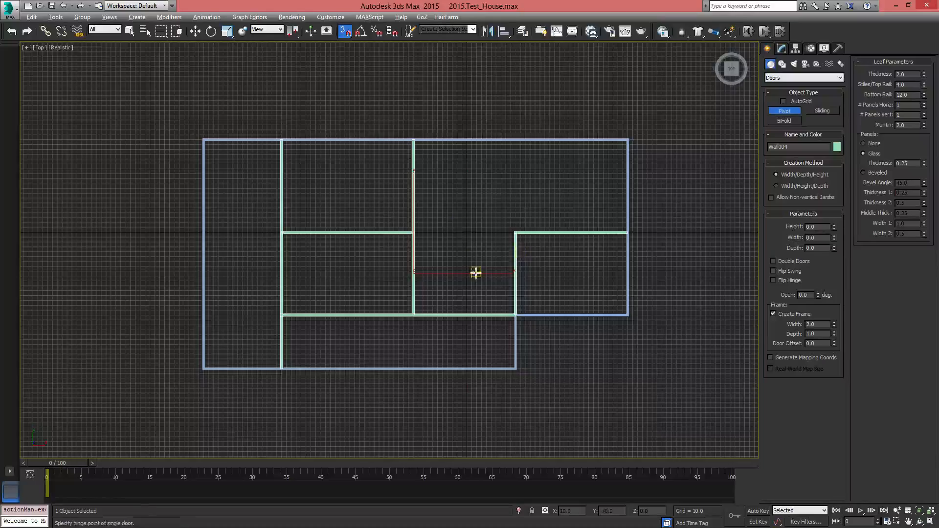
pyautogui.keyDown('alt'); pyautogui.moveTo(466, 338); pyautogui.dragTo(486, 279, button='middle'); pyautogui.keyUp('alt')
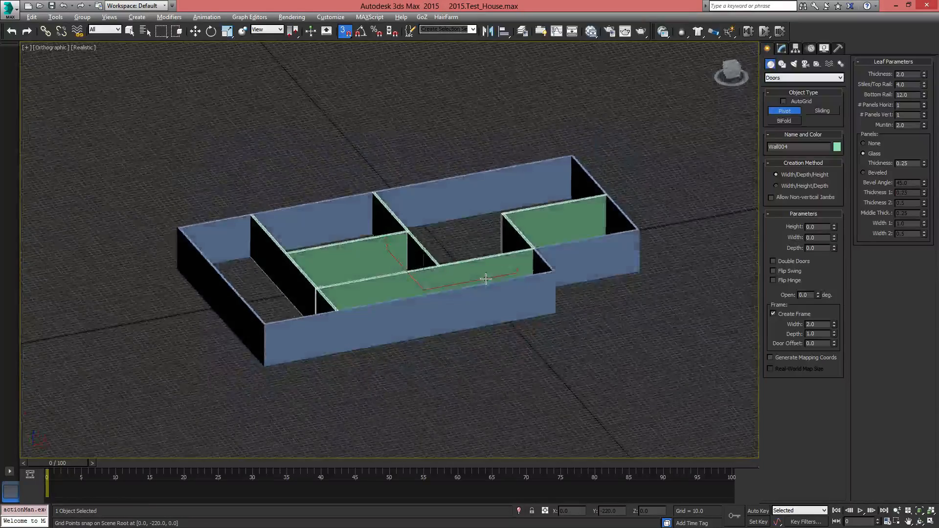
pyautogui.scroll(2, 509, 332)
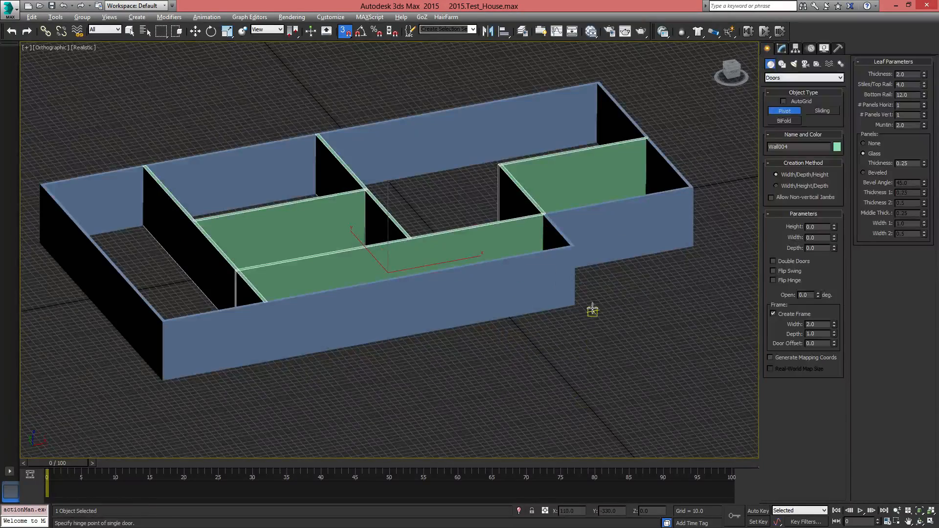
pyautogui.scroll(5, 418, 255)
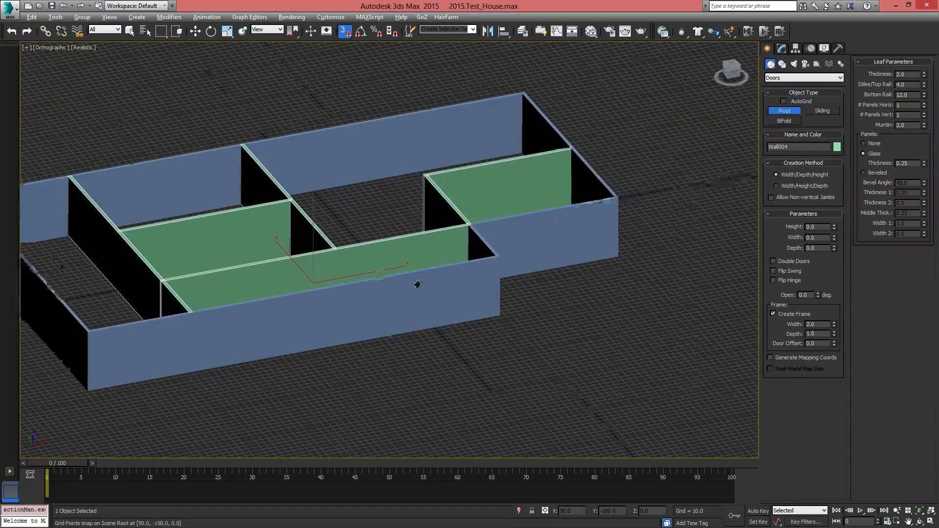
pyautogui.scroll(-2, 405, 314)
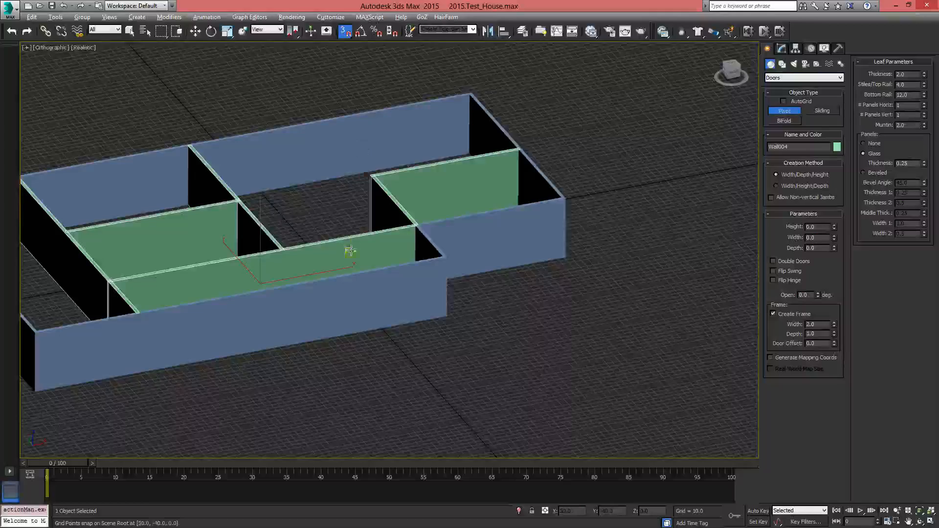
pyautogui.moveTo(350, 251); pyautogui.dragTo(513, 216, button='middle')
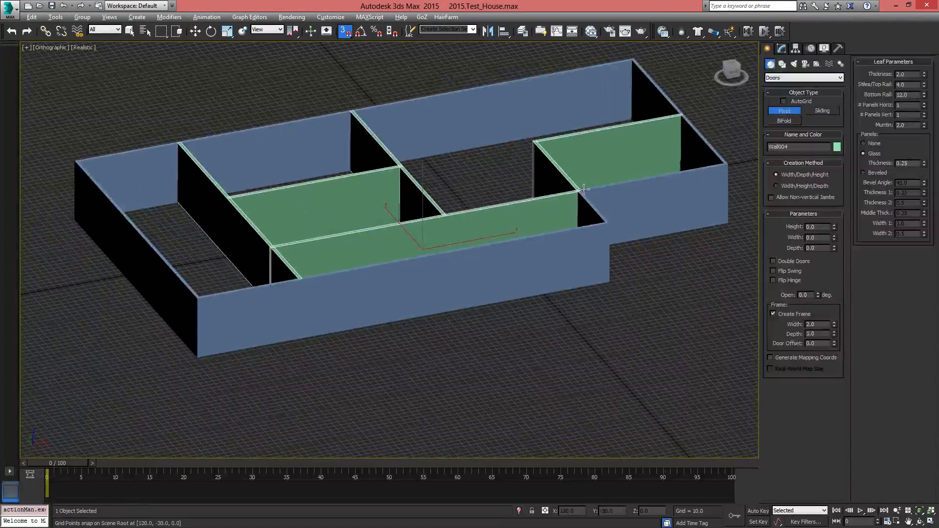
pyautogui.moveTo(495, 283); pyautogui.dragTo(419, 299, button='middle')
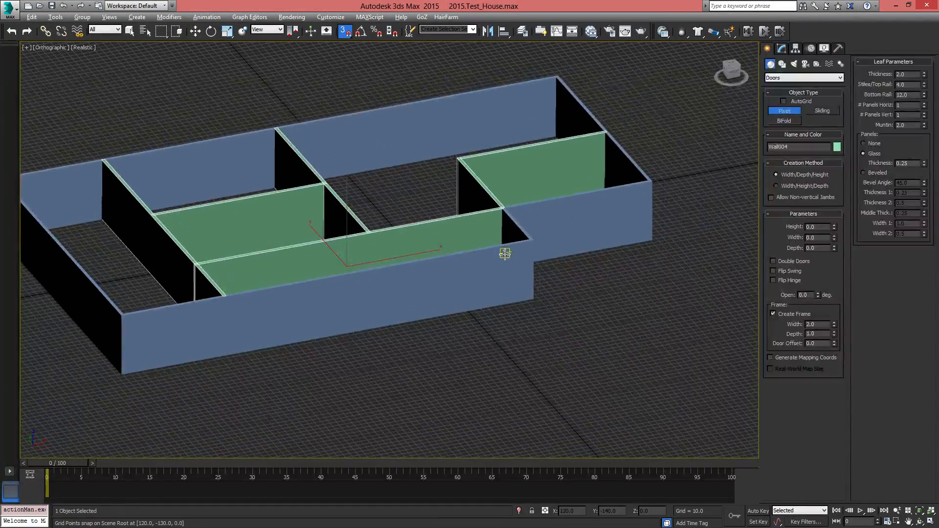
# Create a pivot door from X -50, Y -280 along the base of the front outer wall, 60 wide and about 71 high
pyautogui.scroll(6, 504, 254)
pyautogui.scroll(-3, 524, 298)
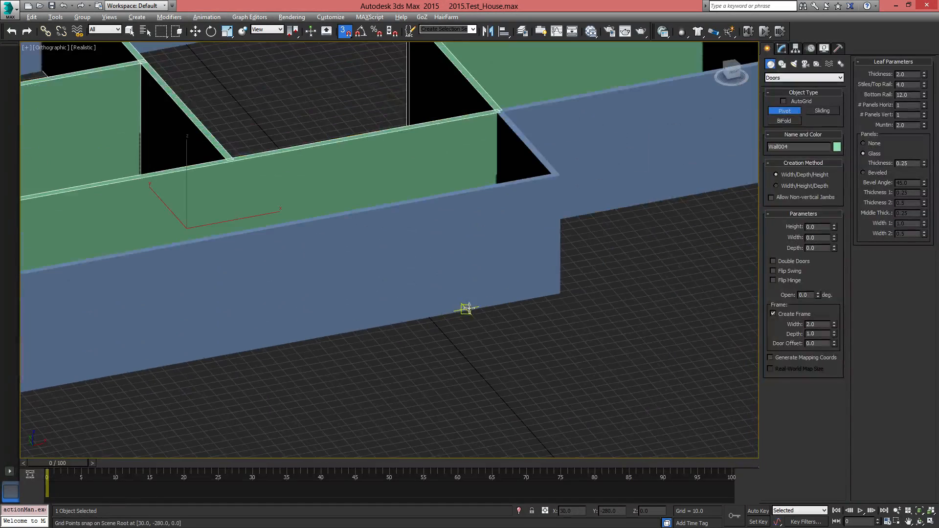
pyautogui.scroll(5, 468, 309)
pyautogui.scroll(-3, 399, 352)
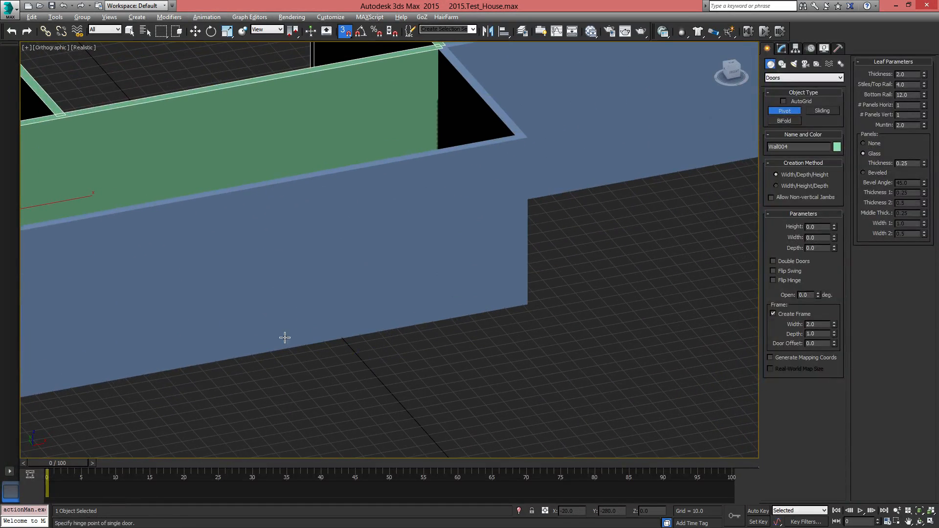
pyautogui.moveTo(250, 353); pyautogui.dragTo(361, 334)
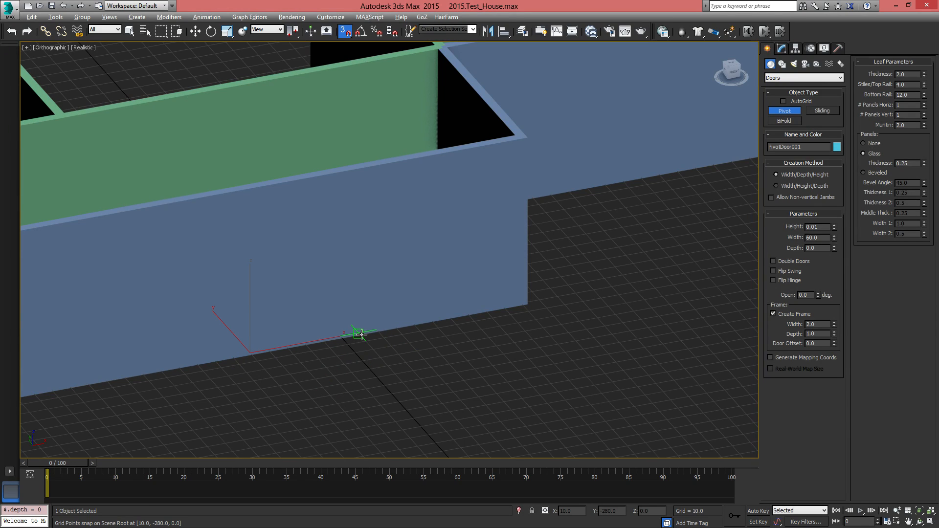
pyautogui.moveTo(362, 335); pyautogui.dragTo(362, 334)
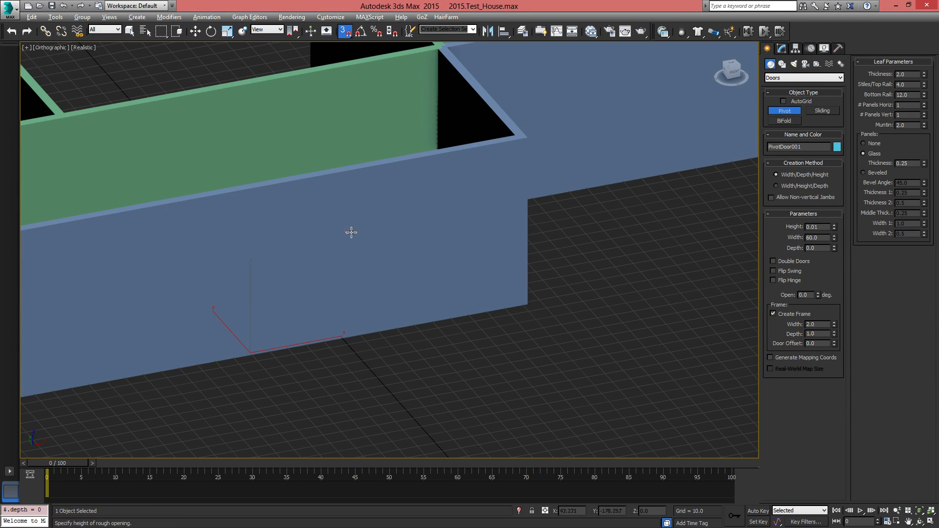
pyautogui.click(348, 197)
pyautogui.keyDown('alt'); pyautogui.moveTo(308, 300); pyautogui.dragTo(368, 296, button='middle'); pyautogui.keyUp('alt')
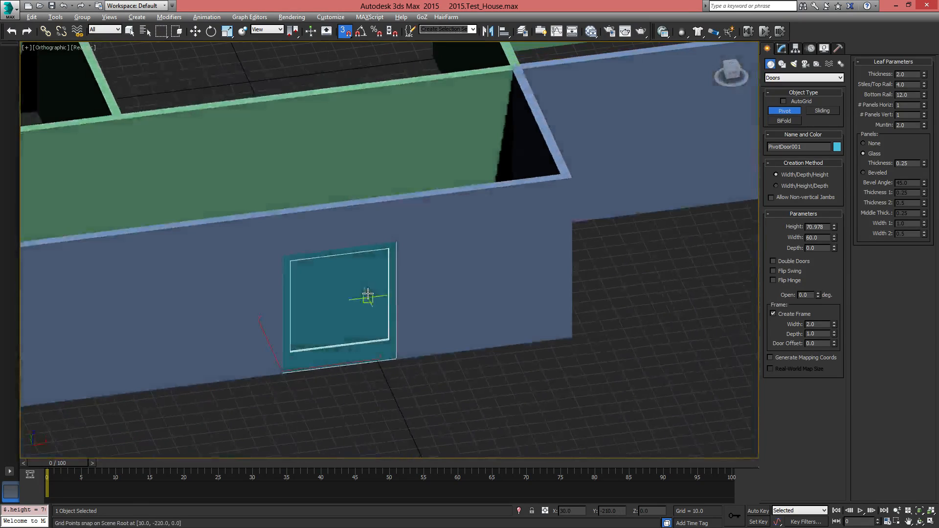
# Set the pivot door's height to 70
pyautogui.press('w')
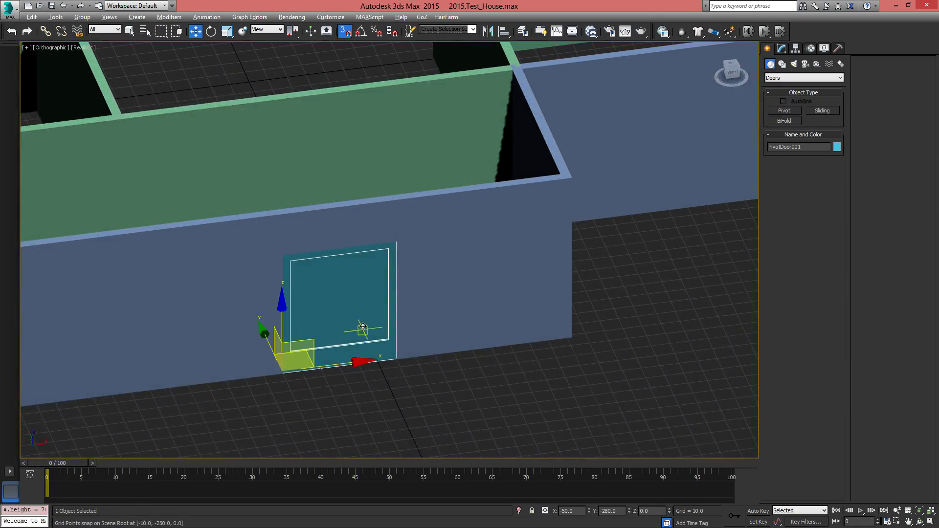
pyautogui.click(785, 49)
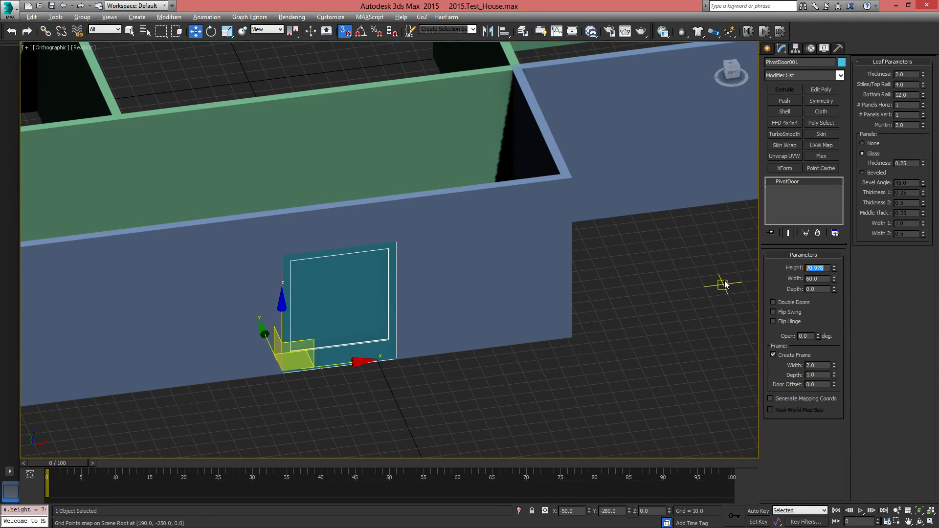
pyautogui.write('70')
pyautogui.press('Return')
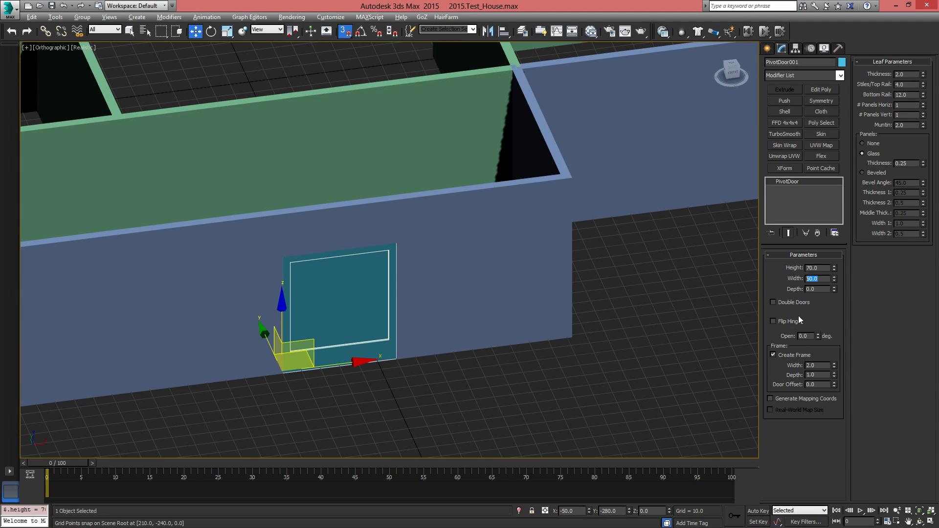
# Make the pivot door a double door and open its leaves to 64 degrees
pyautogui.click(779, 303)
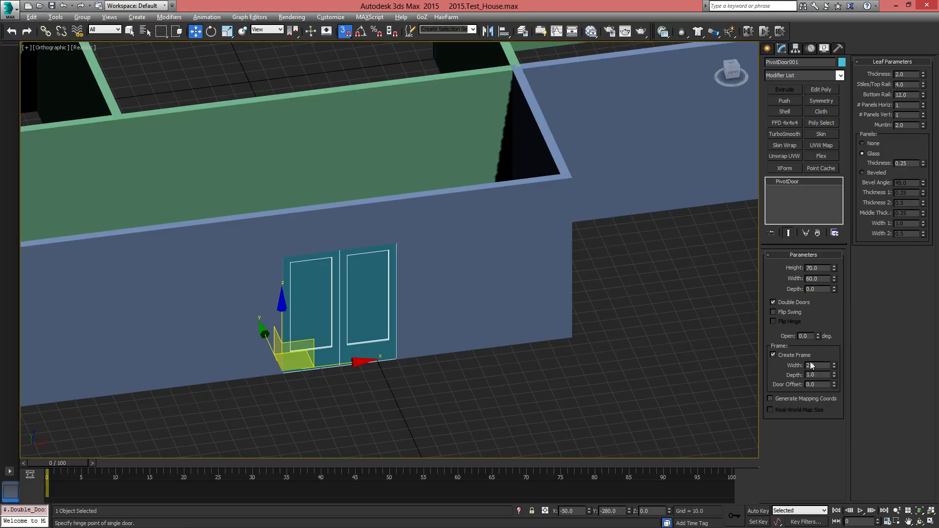
pyautogui.moveTo(818, 336); pyautogui.dragTo(818, 308)
pyautogui.moveTo(480, 339); pyautogui.dragTo(576, 294, button='middle')
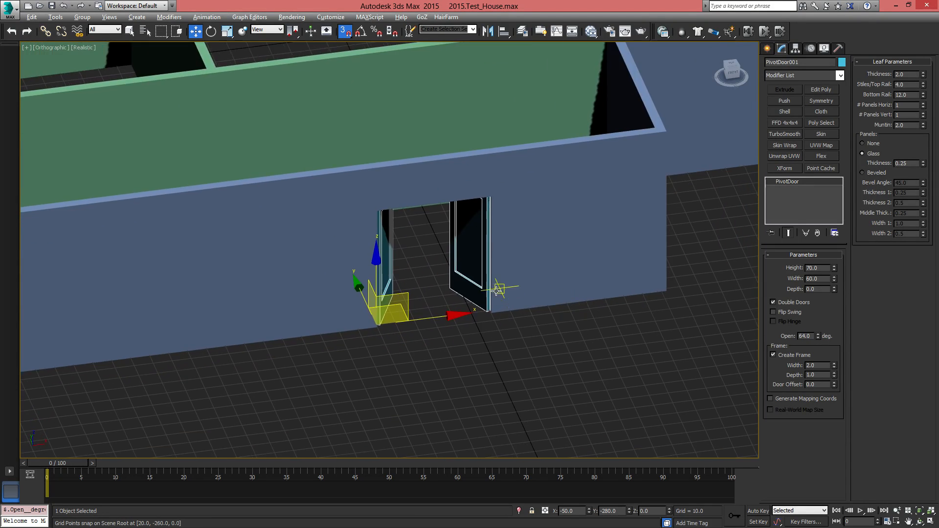
pyautogui.scroll(3, 503, 291)
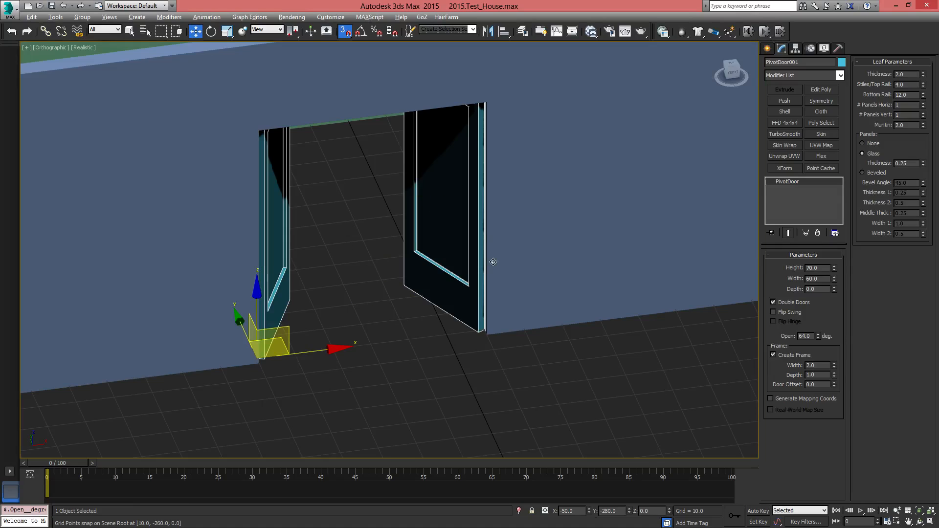
pyautogui.scroll(-5, 509, 245)
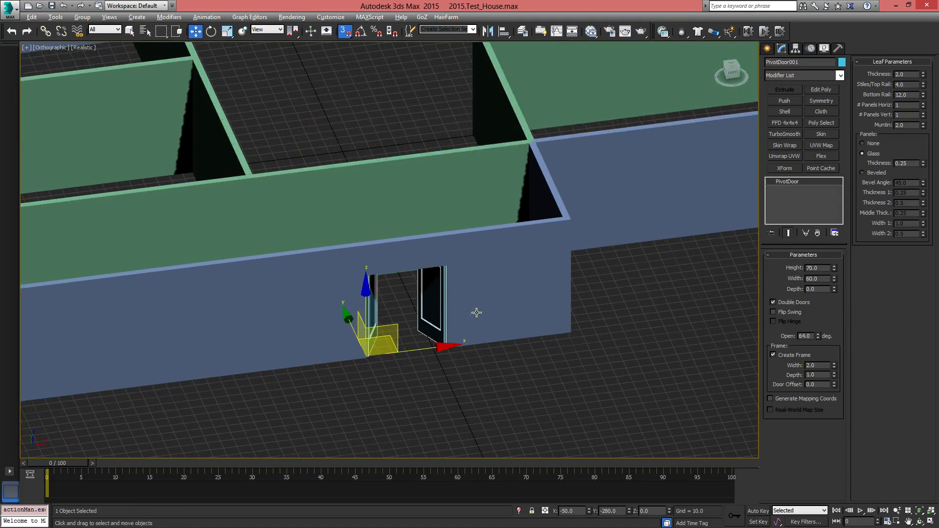
# Move the double door along the front outer wall to X 0, working in the perspective view
pyautogui.keyDown('alt'); pyautogui.moveTo(477, 313); pyautogui.dragTo(478, 352, button='middle'); pyautogui.keyUp('alt')
pyautogui.press('p')
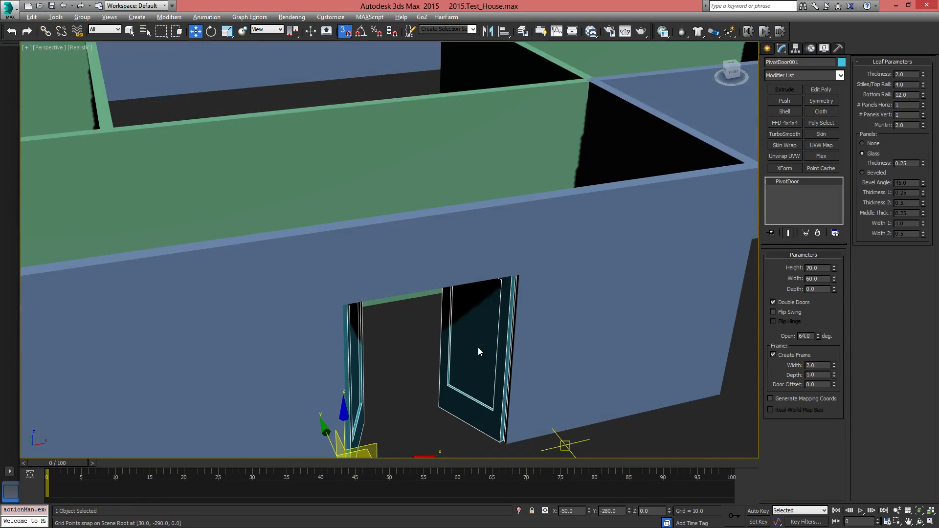
pyautogui.scroll(-5, 478, 308)
pyautogui.moveTo(478, 308); pyautogui.dragTo(417, 359, button='middle')
pyautogui.scroll(3, 443, 325)
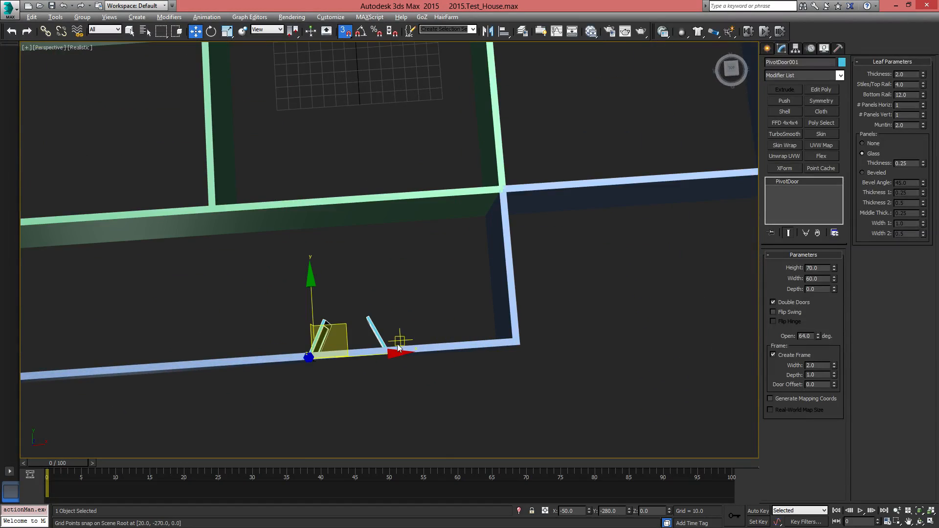
pyautogui.moveTo(392, 353); pyautogui.dragTo(333, 352)
pyautogui.keyDown('alt'); pyautogui.moveTo(333, 352); pyautogui.dragTo(450, 347, button='middle'); pyautogui.keyUp('alt')
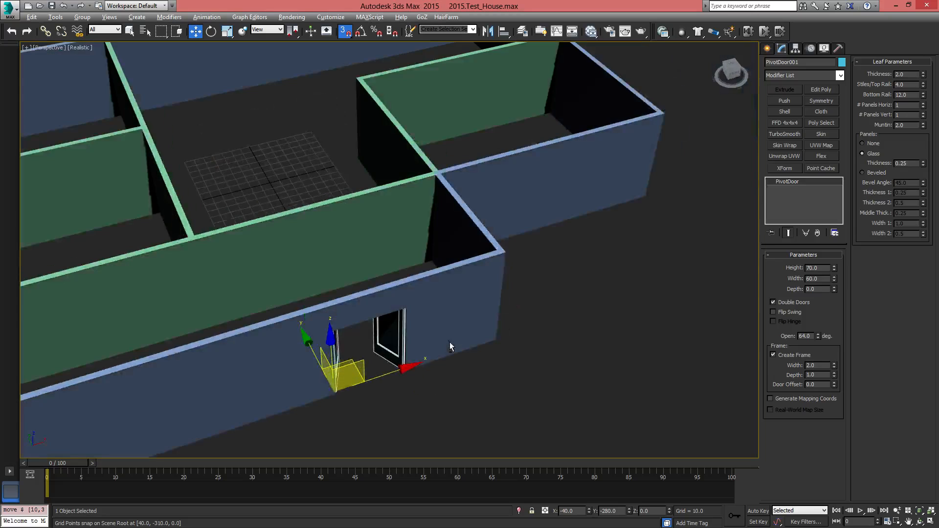
pyautogui.rightClick(590, 512)
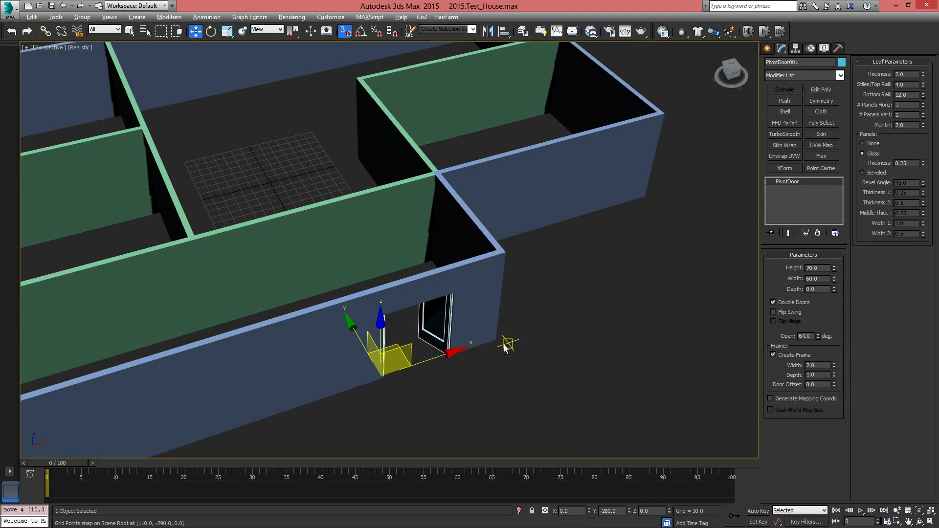
# Examine the repositioned entrance door within the whole house and the inner rooms near the front corridor
pyautogui.keyDown('alt'); pyautogui.moveTo(505, 346); pyautogui.dragTo(477, 341, button='middle'); pyautogui.keyUp('alt')
pyautogui.moveTo(425, 360); pyautogui.dragTo(580, 365, button='middle')
pyautogui.scroll(-6, 579, 365)
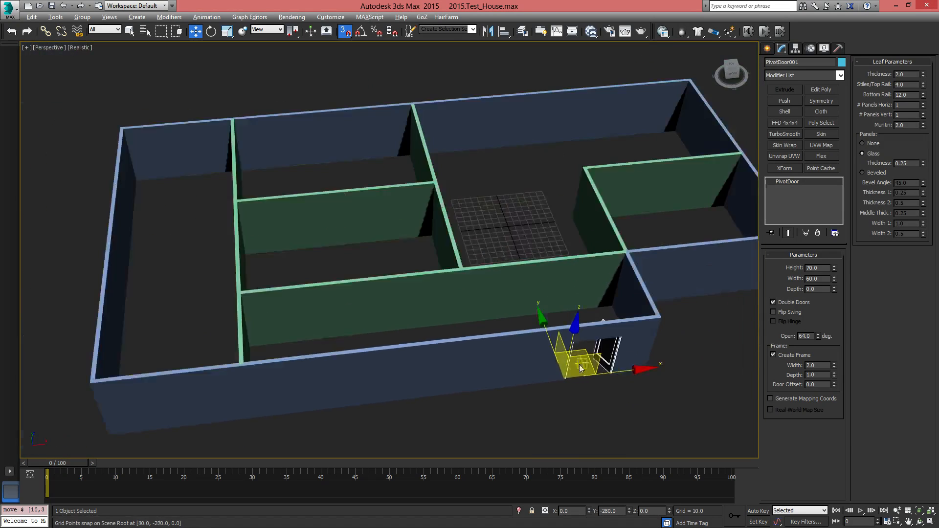
pyautogui.keyDown('alt'); pyautogui.moveTo(520, 364); pyautogui.dragTo(443, 290, button='middle'); pyautogui.keyUp('alt')
pyautogui.keyDown('alt'); pyautogui.moveTo(415, 336); pyautogui.dragTo(473, 323, button='middle'); pyautogui.keyUp('alt')
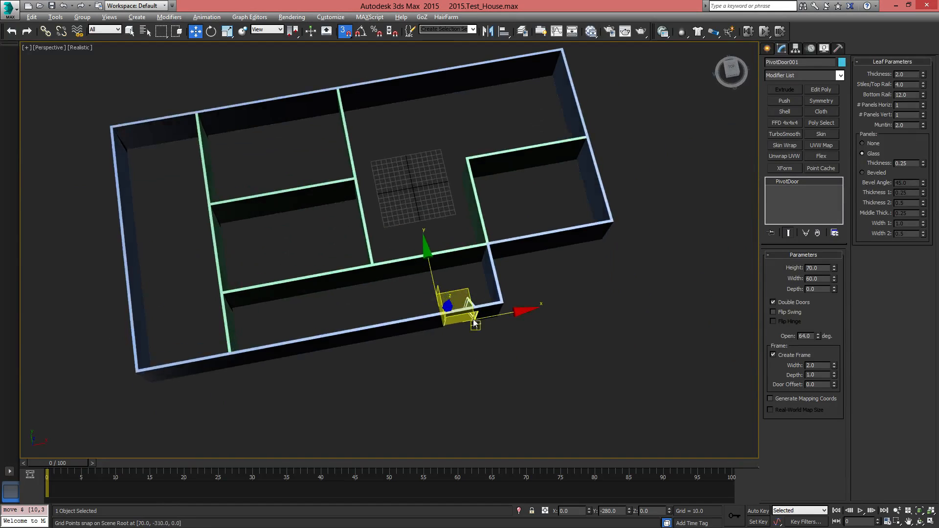
pyautogui.scroll(5, 455, 309)
pyautogui.moveTo(342, 261); pyautogui.dragTo(627, 289, button='middle')
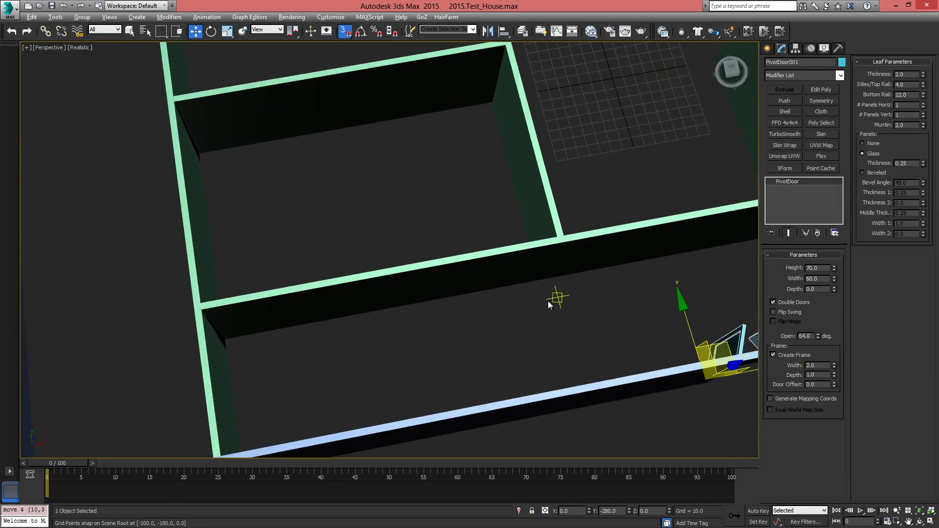
# Examine the whole house from several angles, including the entrance opening cut in the outer walls
pyautogui.moveTo(261, 347); pyautogui.dragTo(237, 337, button='middle')
pyautogui.scroll(-5, 237, 337)
pyautogui.keyDown('alt'); pyautogui.moveTo(380, 316); pyautogui.dragTo(356, 299, button='middle'); pyautogui.keyUp('alt')
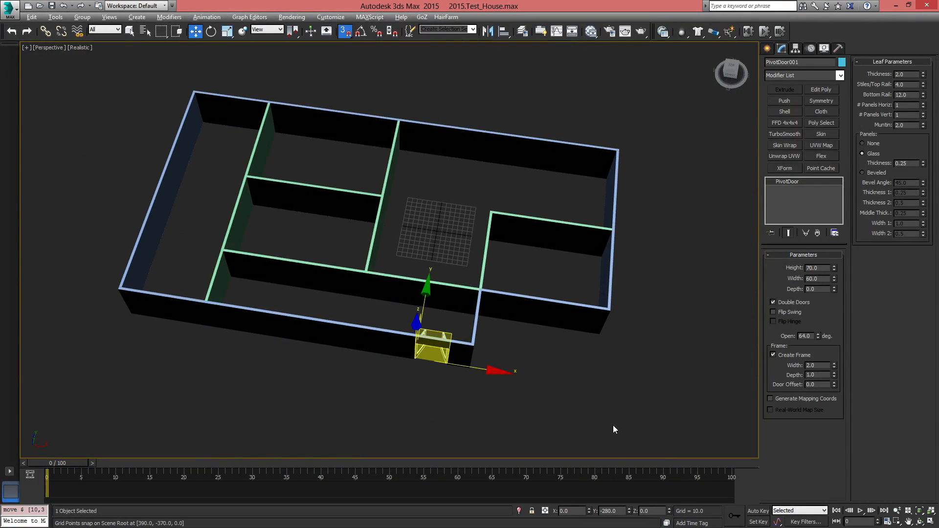
pyautogui.click(562, 307)
pyautogui.keyDown('alt'); pyautogui.moveTo(562, 309); pyautogui.dragTo(511, 213, button='middle'); pyautogui.keyUp('alt')
pyautogui.keyDown('alt'); pyautogui.moveTo(652, 262); pyautogui.dragTo(598, 314, button='middle'); pyautogui.keyUp('alt')
pyautogui.click(598, 314)
pyautogui.click(421, 339)
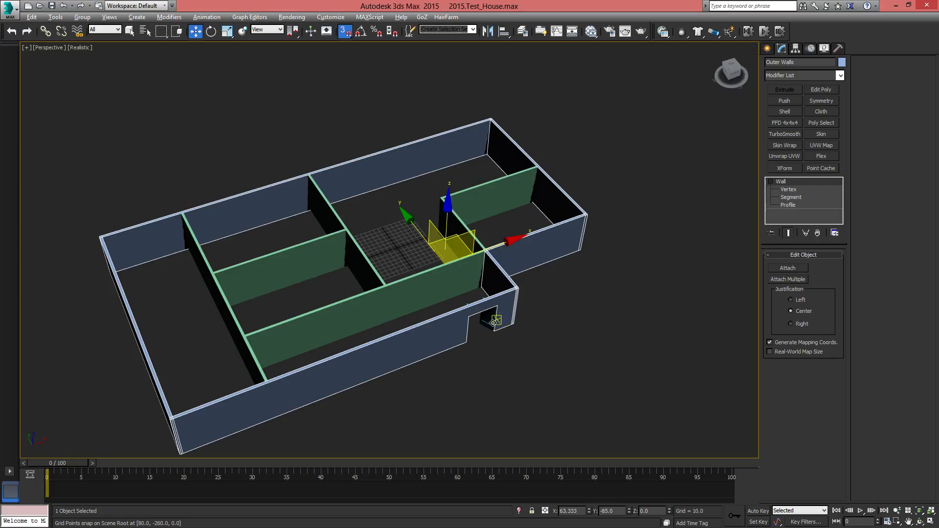
pyautogui.scroll(5, 493, 323)
# Try placing a copy of the entrance double door on the inner corridor wall, and delete that copy
pyautogui.click(499, 265)
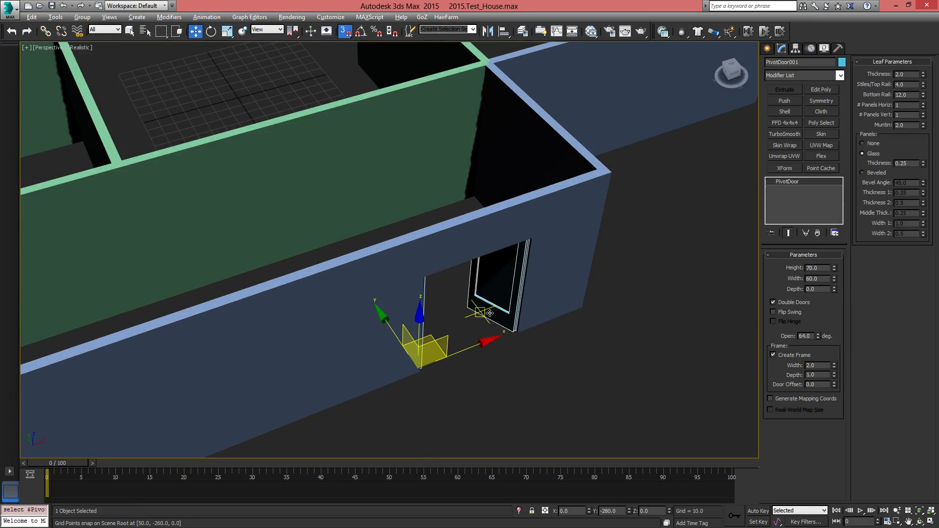
pyautogui.keyDown('alt'); pyautogui.moveTo(499, 265); pyautogui.dragTo(500, 402, button='middle'); pyautogui.keyUp('alt')
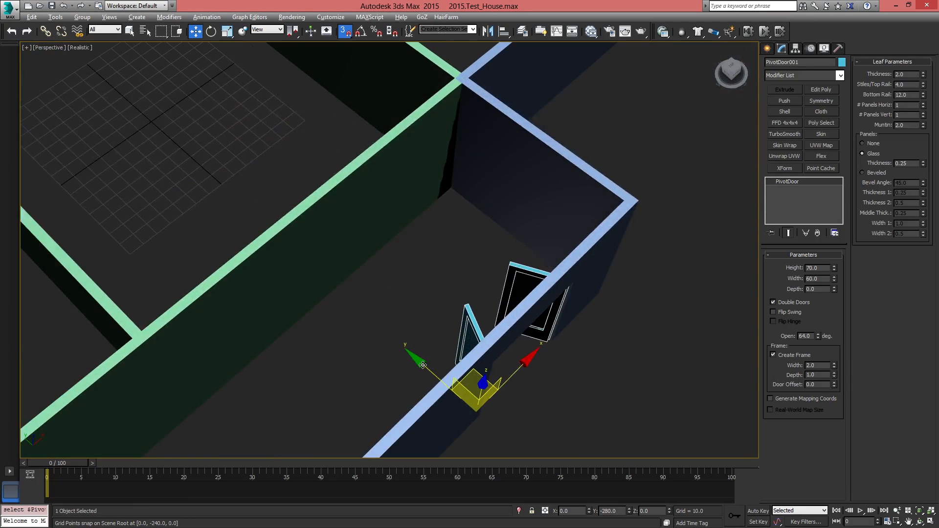
pyautogui.keyDown('shift'); pyautogui.moveTo(424, 365); pyautogui.dragTo(325, 299); pyautogui.keyUp('shift')
pyautogui.click(462, 309)
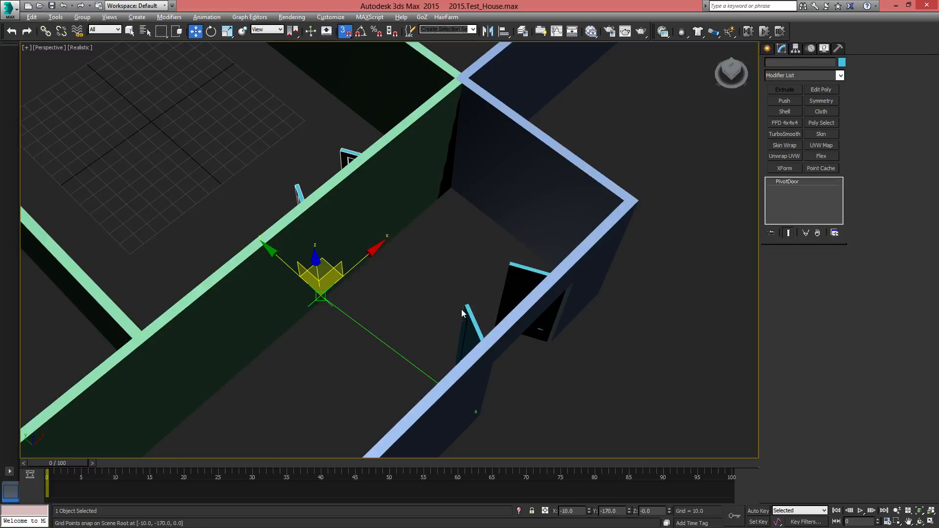
pyautogui.moveTo(346, 318)
pyautogui.keyDown('alt'); pyautogui.mouseDown(button='middle')
pyautogui.moveTo(488, 325)
pyautogui.moveTo(361, 308)
pyautogui.moveTo(288, 248)
pyautogui.mouseUp(button='middle'); pyautogui.keyUp('alt')
pyautogui.keyDown('alt'); pyautogui.moveTo(385, 197); pyautogui.dragTo(541, 143, button='middle'); pyautogui.keyUp('alt')
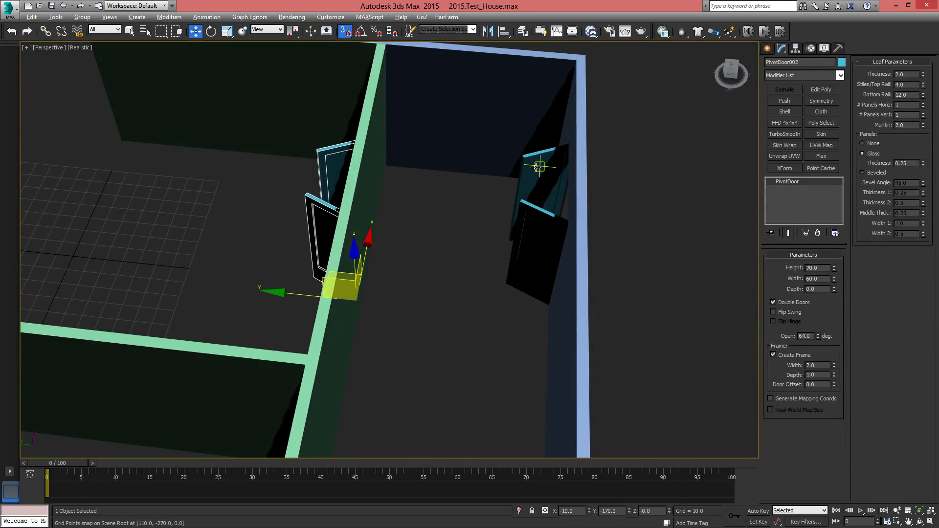
pyautogui.keyDown('alt'); pyautogui.moveTo(573, 180); pyautogui.dragTo(511, 233, button='middle'); pyautogui.keyUp('alt')
pyautogui.press('Delete')
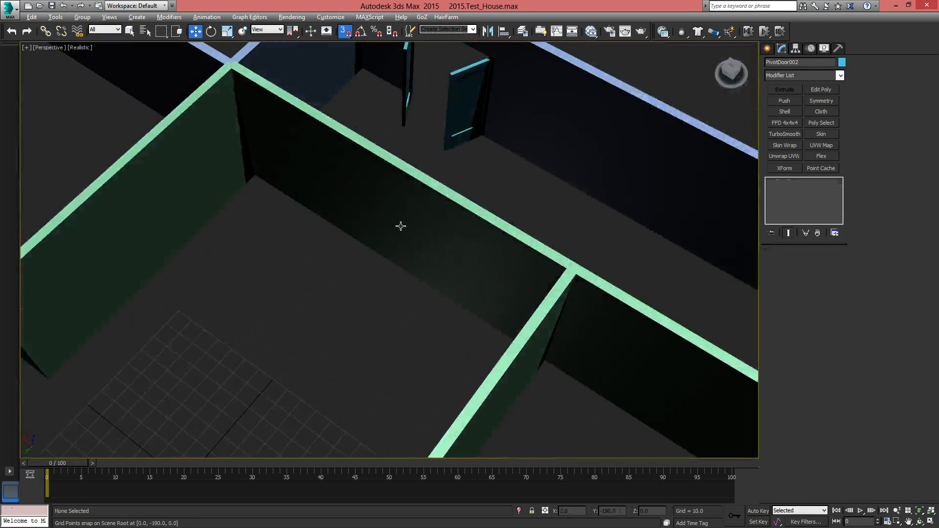
# Attach the inner walls to the Outer Walls object so all walls form one object
pyautogui.moveTo(401, 222); pyautogui.dragTo(400, 291, button='middle')
pyautogui.scroll(-5, 400, 291)
pyautogui.keyDown('alt'); pyautogui.moveTo(436, 318); pyautogui.dragTo(262, 160, button='middle'); pyautogui.keyUp('alt')
pyautogui.moveTo(314, 268); pyautogui.dragTo(487, 248, button='middle')
pyautogui.click(455, 272)
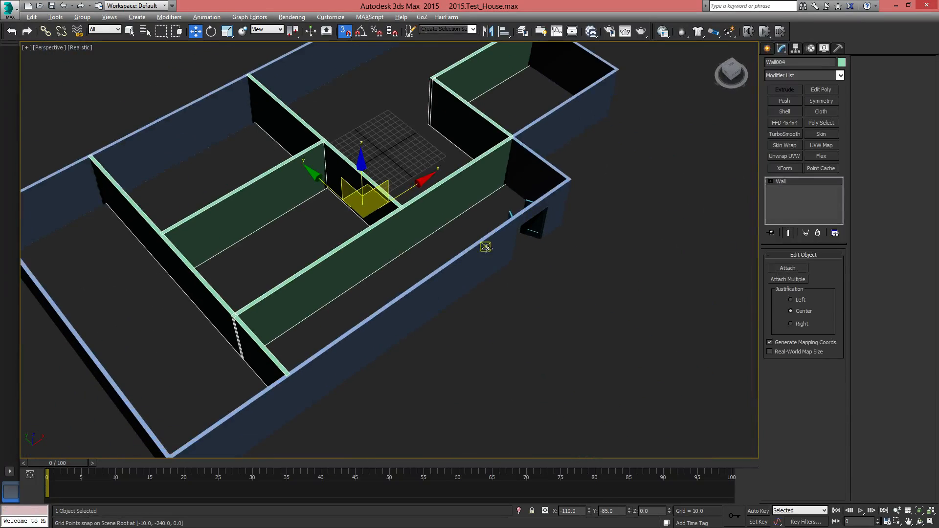
pyautogui.click(501, 224)
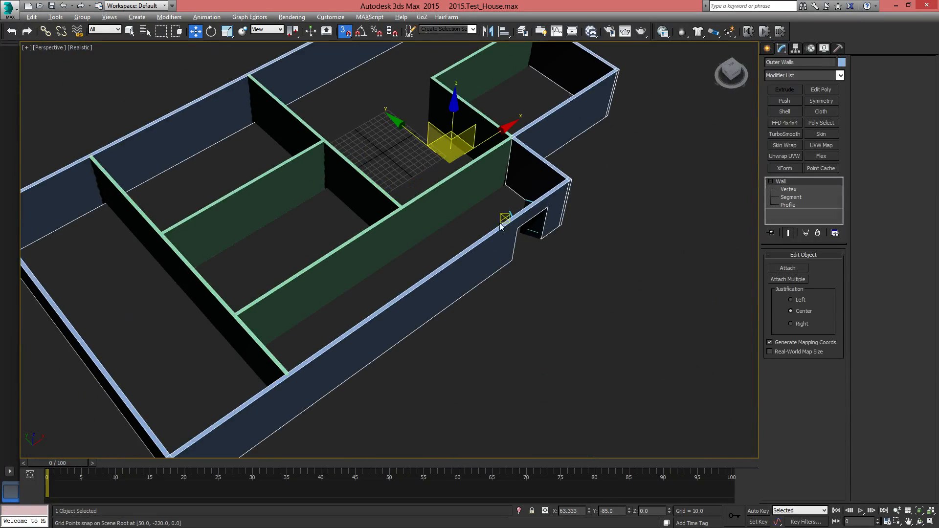
pyautogui.click(794, 270)
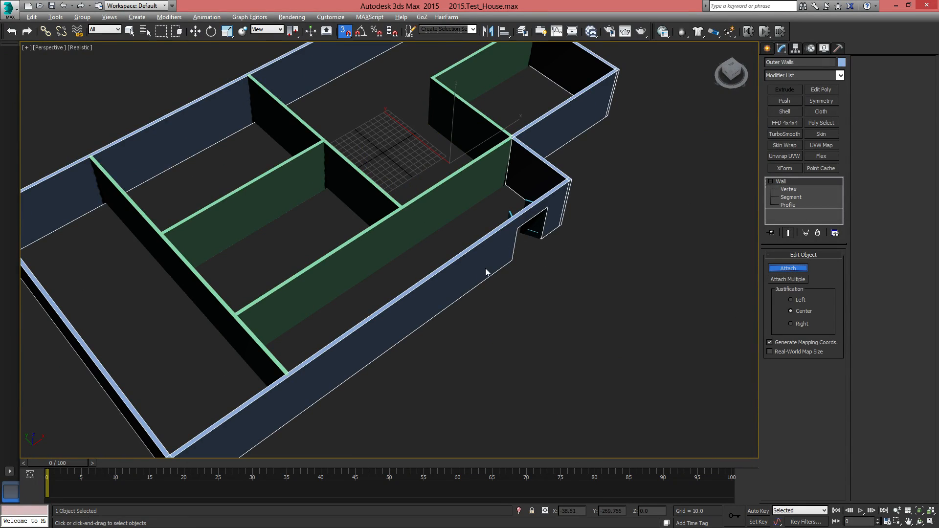
pyautogui.click(461, 200)
pyautogui.rightClick(564, 242)
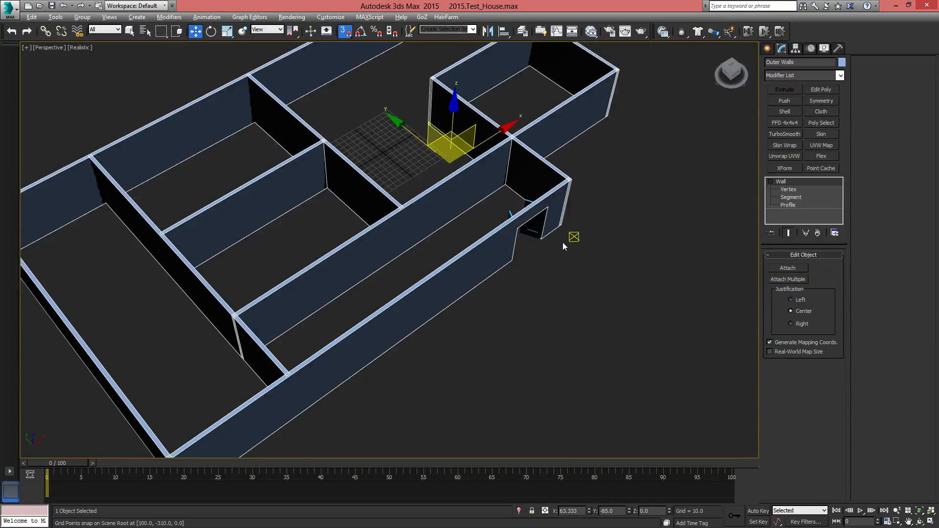
# Make one copy of the entrance double door on the inner corridor wall directly behind it, at Y -170
pyautogui.scroll(3, 533, 261)
pyautogui.moveTo(532, 262); pyautogui.dragTo(524, 323, button='middle')
pyautogui.click(524, 274)
pyautogui.keyDown('alt'); pyautogui.moveTo(523, 274); pyautogui.dragTo(431, 316, button='middle'); pyautogui.keyUp('alt')
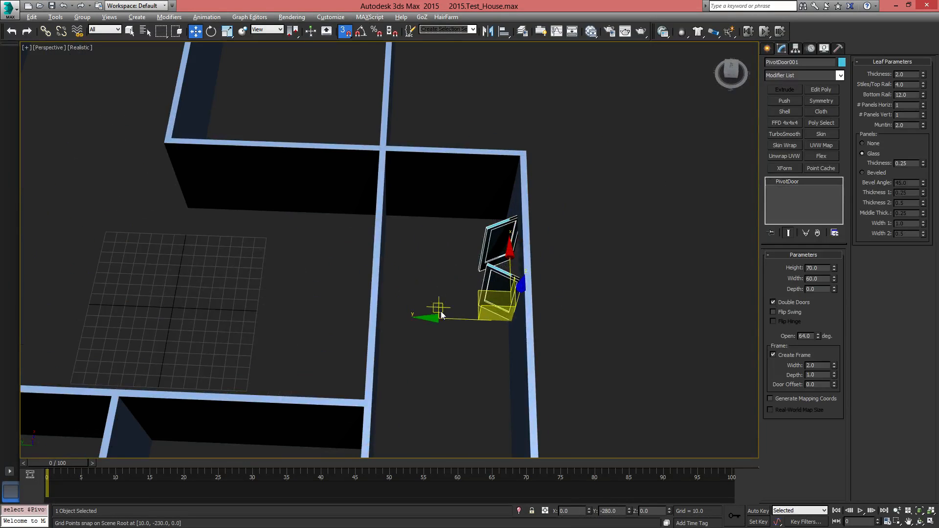
pyautogui.moveTo(433, 318); pyautogui.dragTo(378, 318)
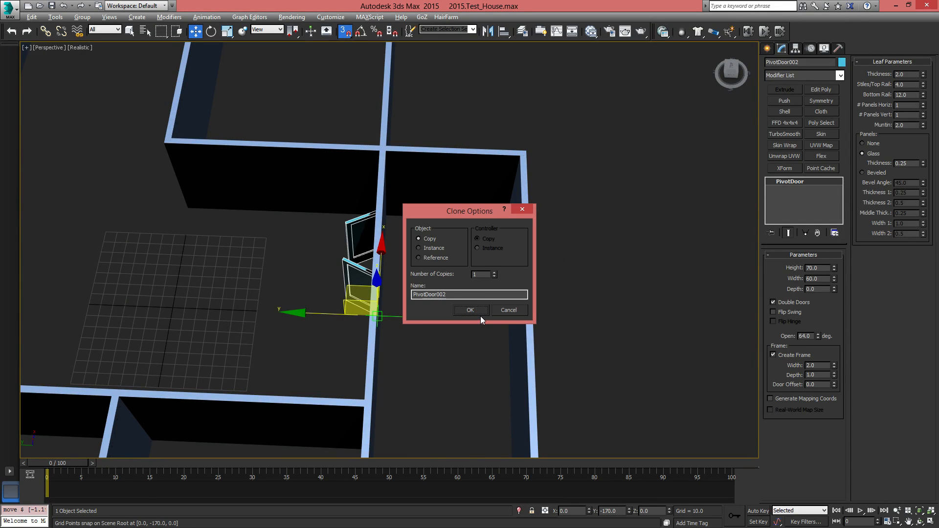
pyautogui.click(479, 314)
pyautogui.moveTo(479, 314)
pyautogui.keyDown('alt'); pyautogui.mouseDown(button='middle')
pyautogui.moveTo(463, 352)
pyautogui.moveTo(395, 253)
pyautogui.moveTo(360, 313)
pyautogui.moveTo(343, 296)
pyautogui.moveTo(357, 313)
pyautogui.moveTo(430, 294)
pyautogui.moveTo(472, 311)
pyautogui.mouseUp(button='middle'); pyautogui.keyUp('alt')
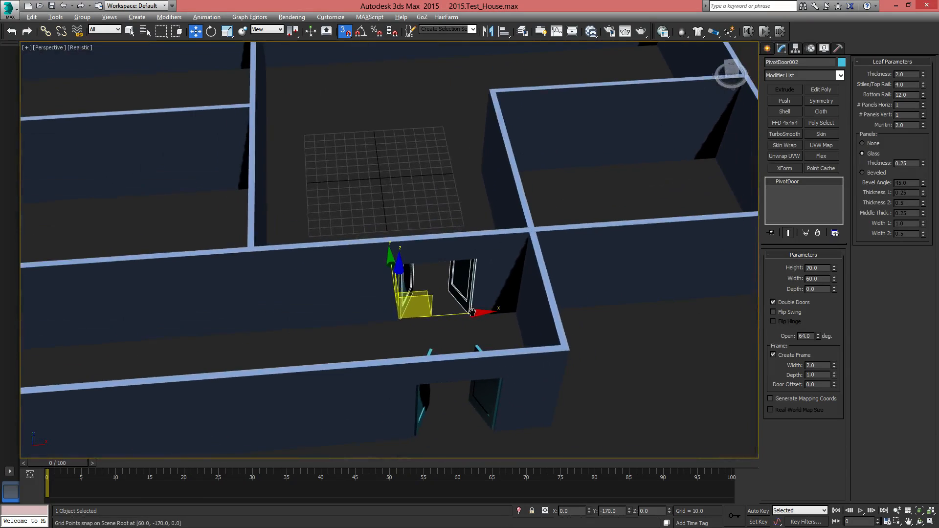
# Turn the copied door into a closed single door with 0 degrees opening and a width of 30
pyautogui.rightClick(818, 337)
pyautogui.moveTo(825, 280); pyautogui.dragTo(783, 280)
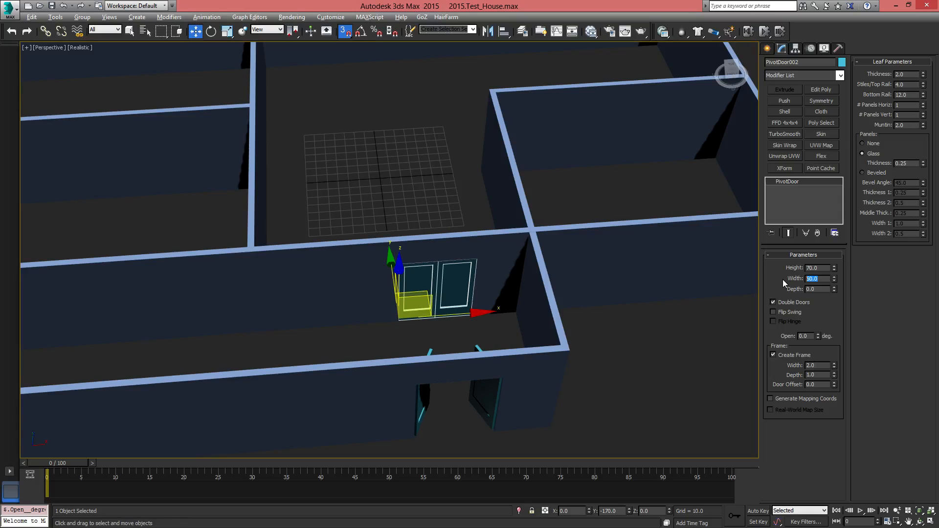
pyautogui.write('30')
pyautogui.press('Return')
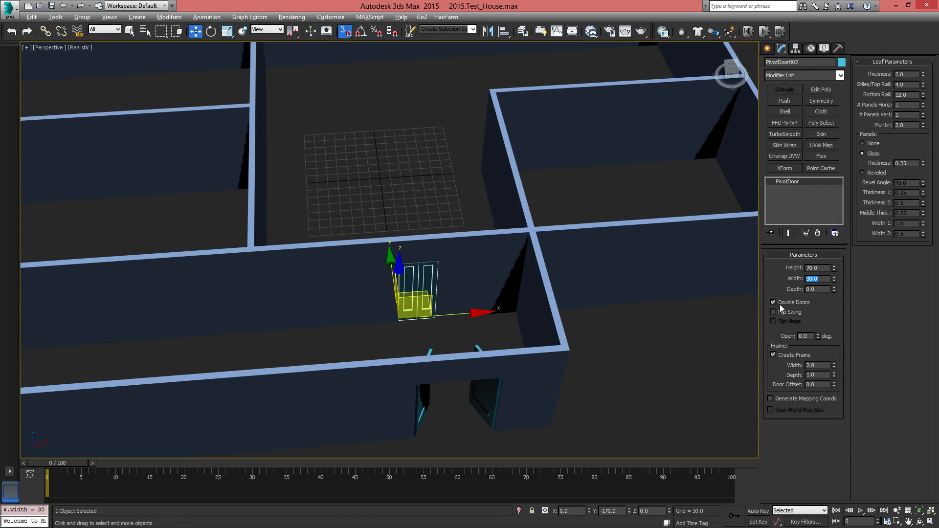
pyautogui.click(780, 305)
# Move the single door to X -110, Y -110, next to the wall between the large room and the two smaller rooms
pyautogui.keyDown('alt'); pyautogui.moveTo(531, 317); pyautogui.dragTo(462, 303, button='middle'); pyautogui.keyUp('alt')
pyautogui.keyDown('alt'); pyautogui.moveTo(450, 303); pyautogui.dragTo(405, 361, button='middle'); pyautogui.keyUp('alt')
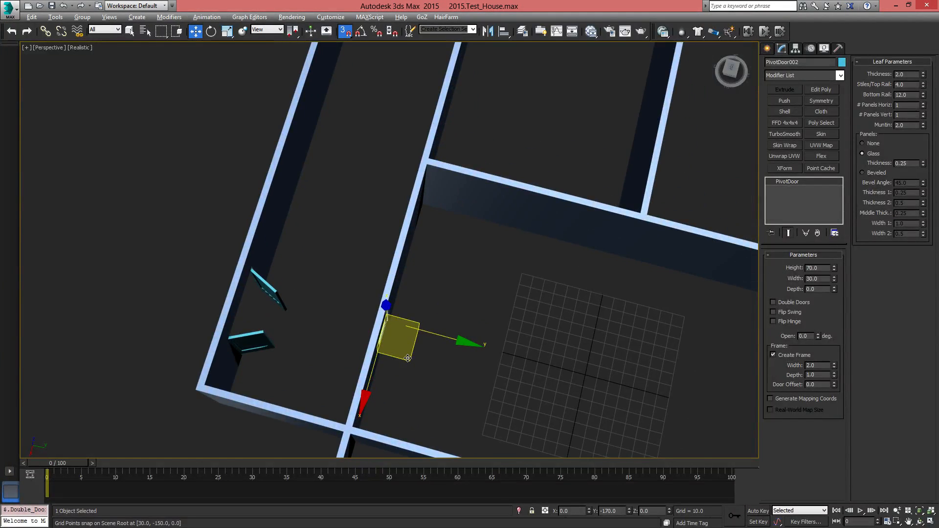
pyautogui.moveTo(408, 358); pyautogui.dragTo(490, 220)
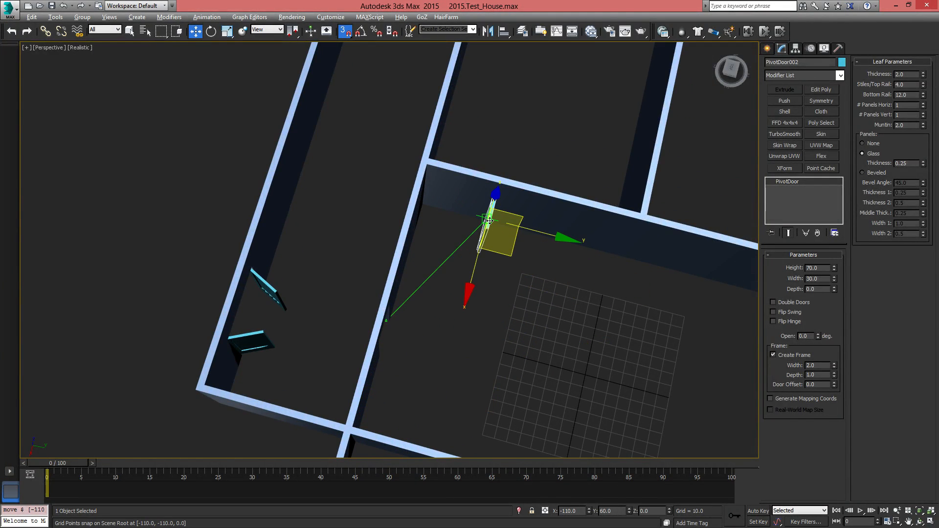
# Rotate the door with angle snap on so it lines up with the room wall, and move it along to Y -90
pyautogui.press('e')
pyautogui.keyDown('alt'); pyautogui.moveTo(571, 348); pyautogui.dragTo(546, 316, button='middle'); pyautogui.keyUp('alt')
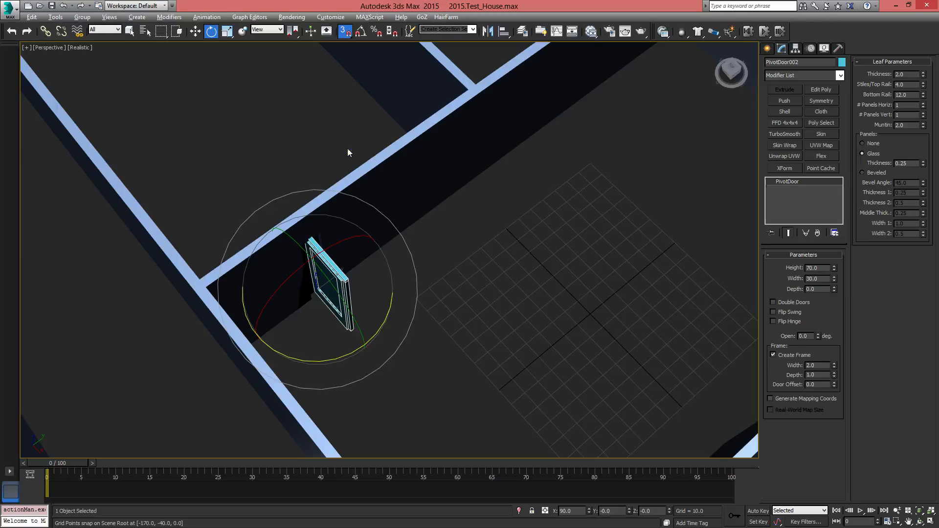
pyautogui.click(360, 32)
pyautogui.moveTo(299, 357); pyautogui.dragTo(342, 349)
pyautogui.press('w')
pyautogui.keyDown('alt'); pyautogui.moveTo(432, 299); pyautogui.dragTo(391, 282, button='middle'); pyautogui.keyUp('alt')
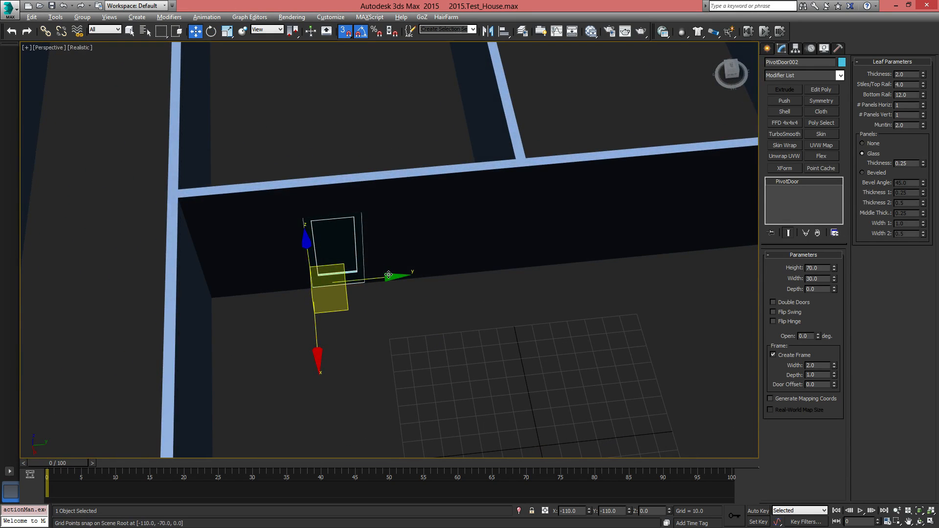
pyautogui.moveTo(388, 275); pyautogui.dragTo(435, 274)
# Make one copy of the single door farther along the same wall at Y 80 for the second room
pyautogui.moveTo(482, 274); pyautogui.dragTo(385, 286, button='middle')
pyautogui.scroll(-3, 400, 348)
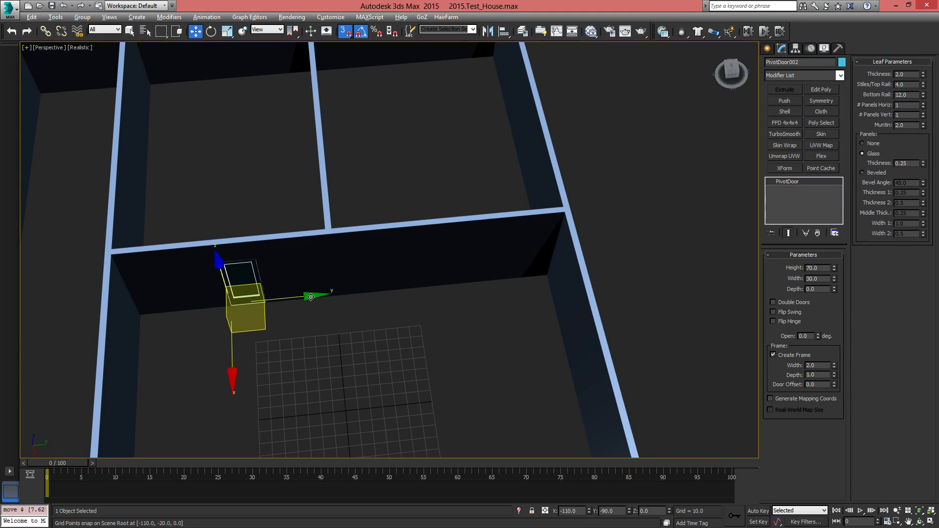
pyautogui.keyDown('shift'); pyautogui.moveTo(311, 297); pyautogui.dragTo(428, 288); pyautogui.keyUp('shift')
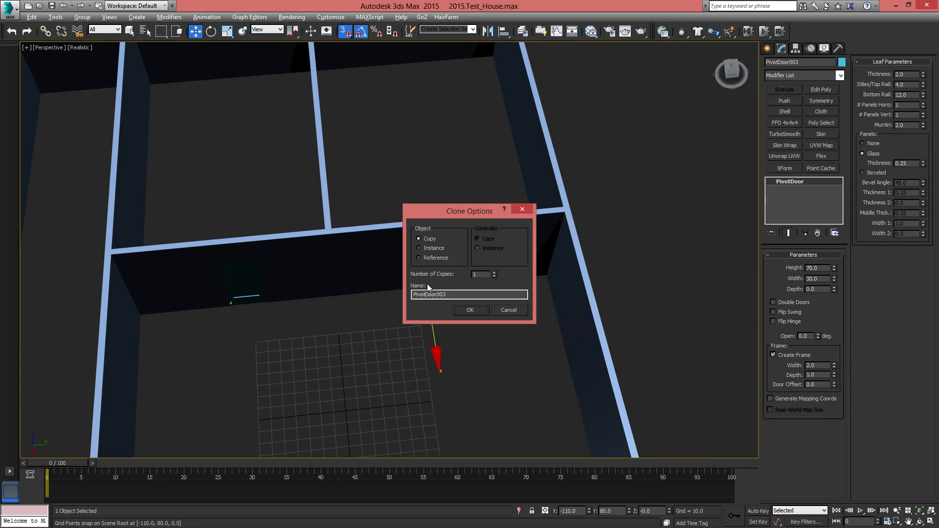
pyautogui.click(479, 310)
pyautogui.keyDown('alt'); pyautogui.moveTo(448, 372); pyautogui.dragTo(452, 335, button='middle'); pyautogui.keyUp('alt')
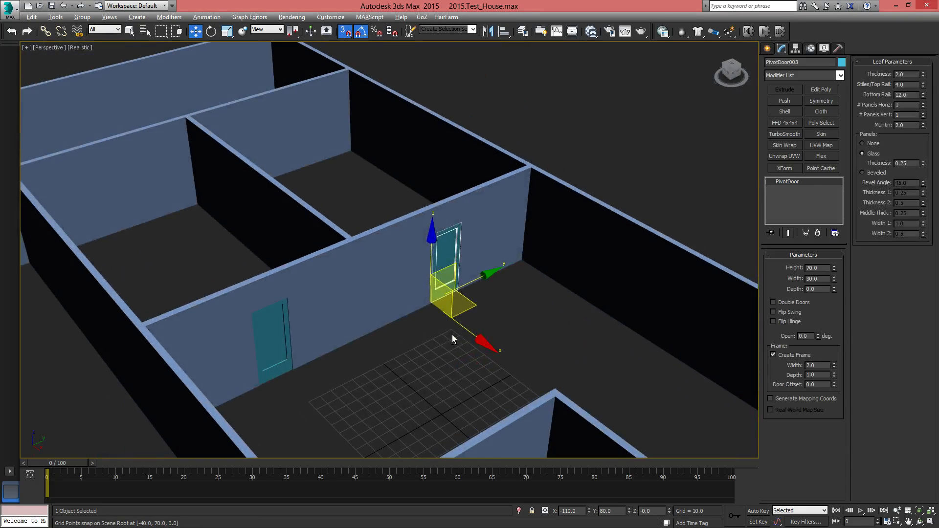
# Change the Outer Walls object's color to yellow from the basic palette
pyautogui.click(589, 240)
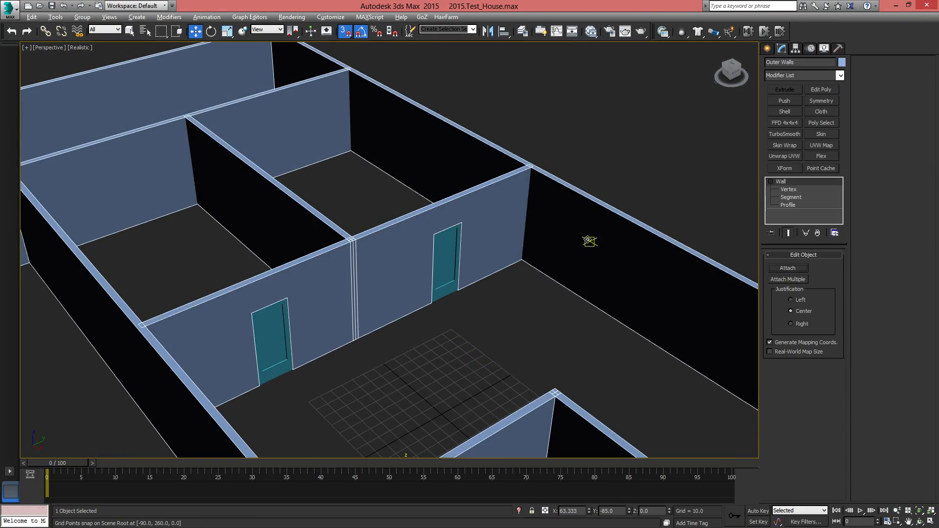
pyautogui.click(842, 63)
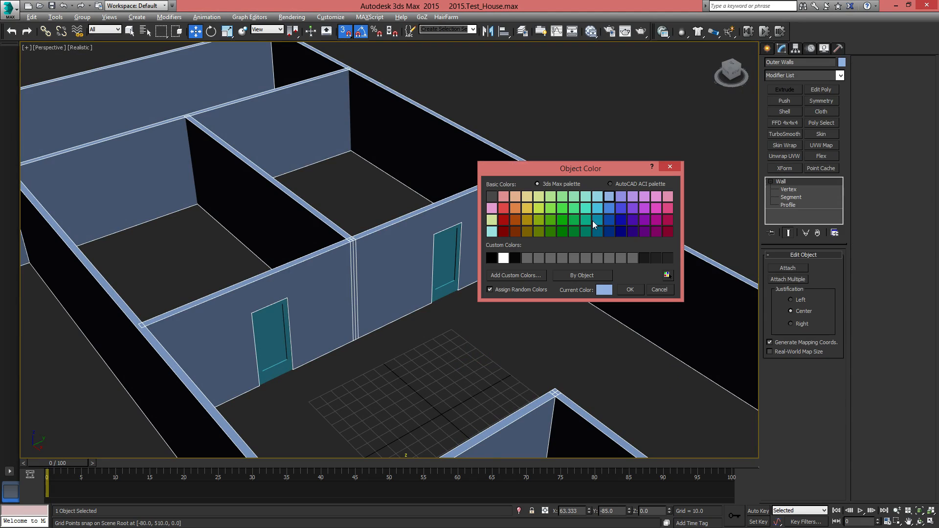
pyautogui.click(528, 209)
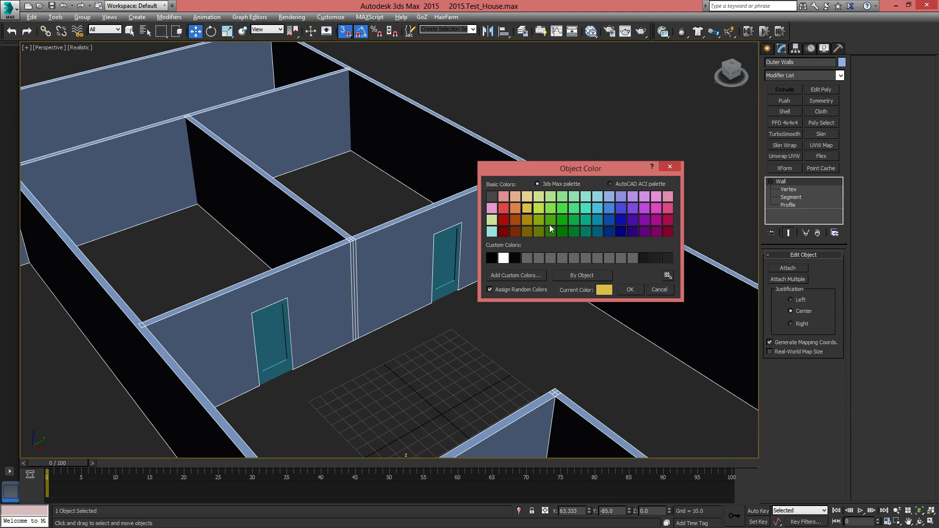
pyautogui.click(629, 290)
# Start editing the walls at segment level in wireframe display and select the long inner corridor wall's segment behind the entrance
pyautogui.moveTo(625, 288); pyautogui.dragTo(700, 169, button='middle')
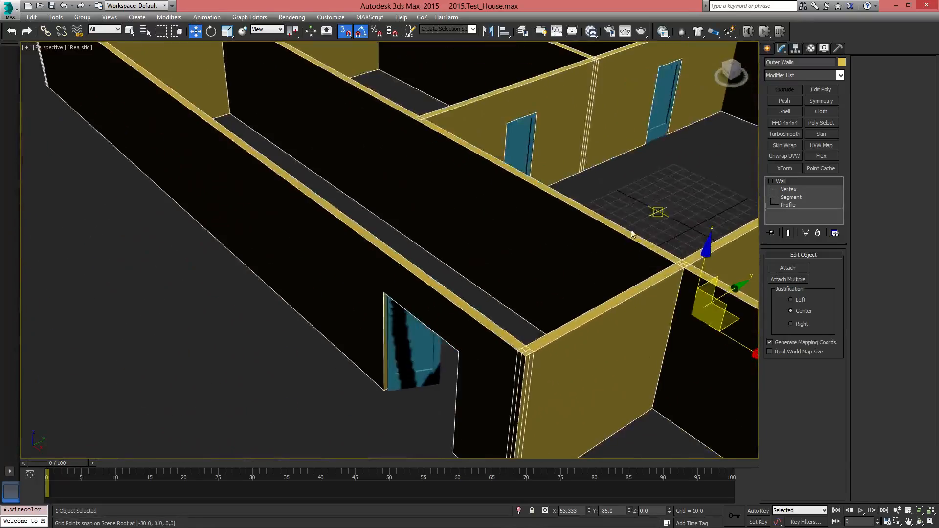
pyautogui.scroll(-4, 520, 306)
pyautogui.keyDown('alt'); pyautogui.moveTo(520, 306); pyautogui.dragTo(414, 333, button='middle'); pyautogui.keyUp('alt')
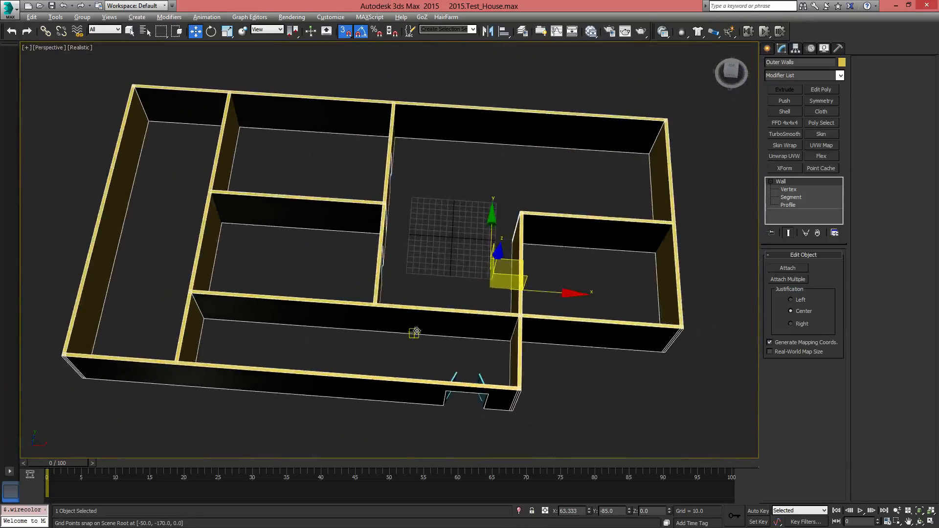
pyautogui.scroll(3, 414, 333)
pyautogui.moveTo(673, 308); pyautogui.dragTo(558, 266, button='middle')
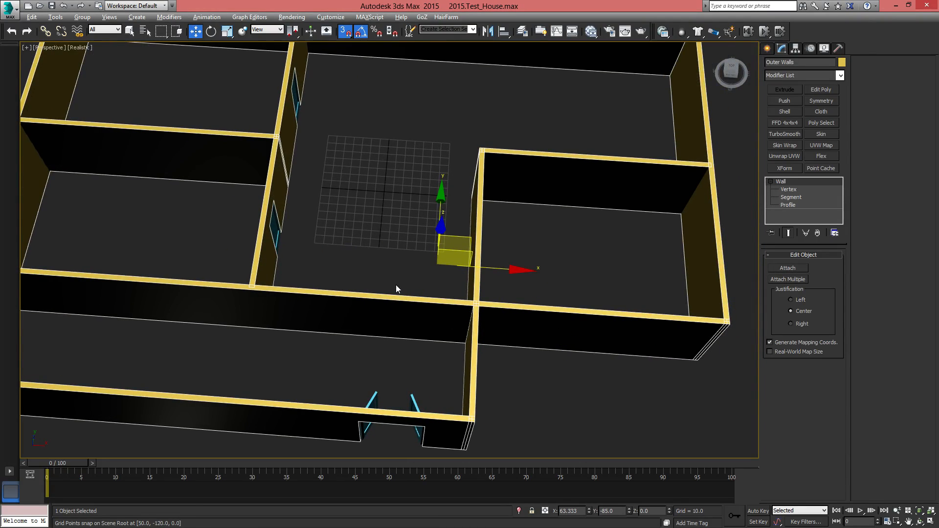
pyautogui.keyDown('alt'); pyautogui.moveTo(472, 267); pyautogui.dragTo(506, 278, button='middle'); pyautogui.keyUp('alt')
pyautogui.click(791, 197)
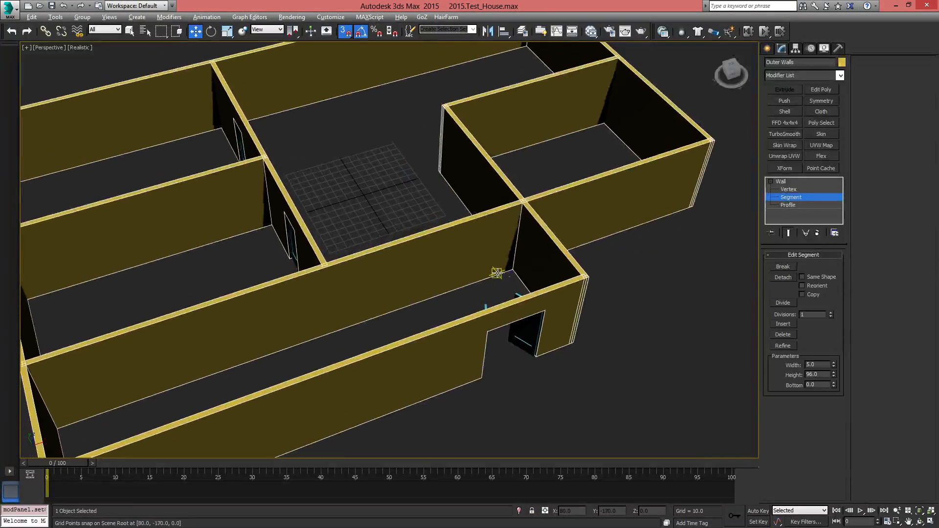
pyautogui.press('F3')
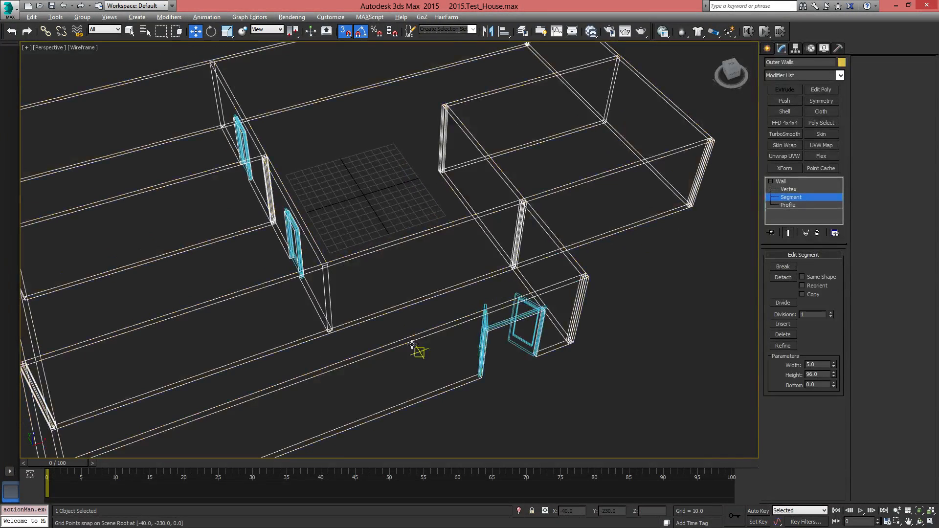
pyautogui.click(410, 303)
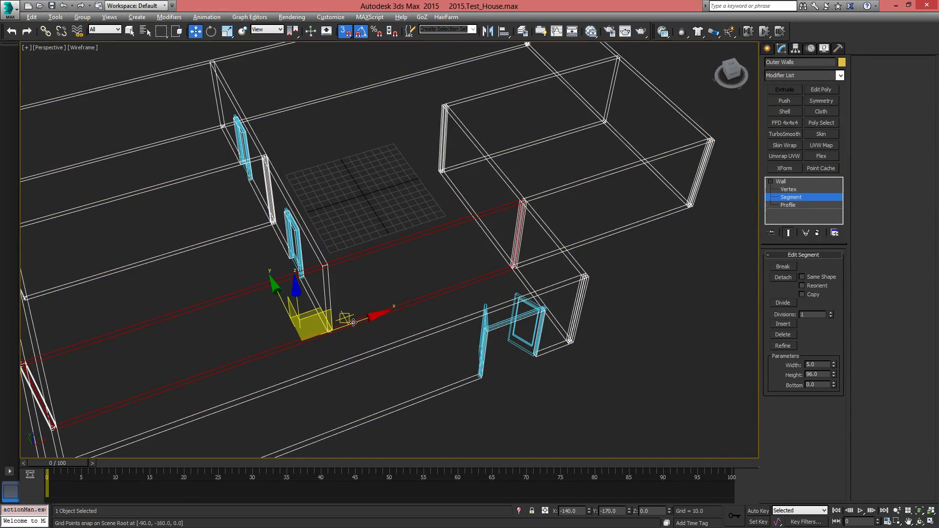
# Reselect the inner corridor wall's segment with a selection region across the stretch between the large room and the entrance
pyautogui.keyDown('alt'); pyautogui.moveTo(397, 260); pyautogui.dragTo(409, 279, button='middle'); pyautogui.keyUp('alt')
pyautogui.click(444, 229)
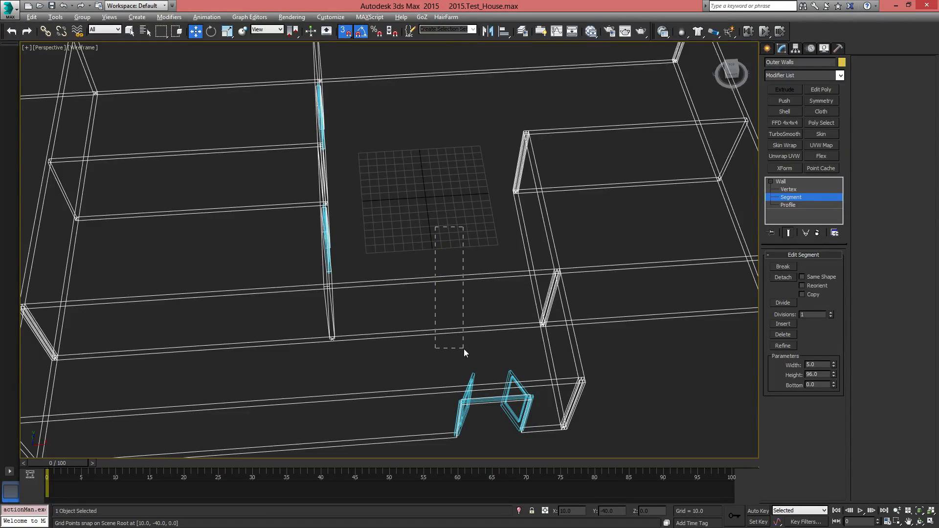
pyautogui.moveTo(494, 359)
pyautogui.mouseDown()
pyautogui.moveTo(479, 351)
pyautogui.moveTo(488, 353)
pyautogui.mouseUp()
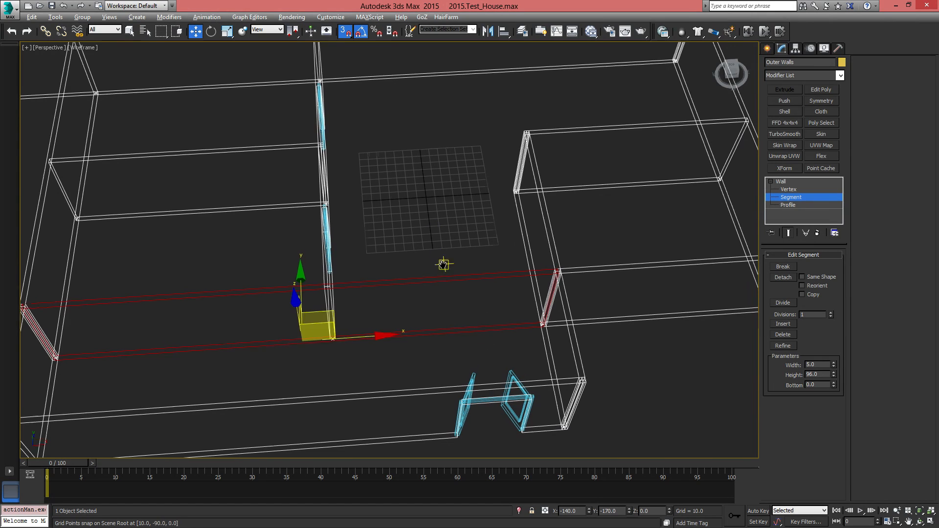
pyautogui.keyDown('alt'); pyautogui.moveTo(445, 266); pyautogui.dragTo(474, 220, button='middle'); pyautogui.keyUp('alt')
pyautogui.click(445, 233)
pyautogui.moveTo(488, 345); pyautogui.dragTo(488, 346)
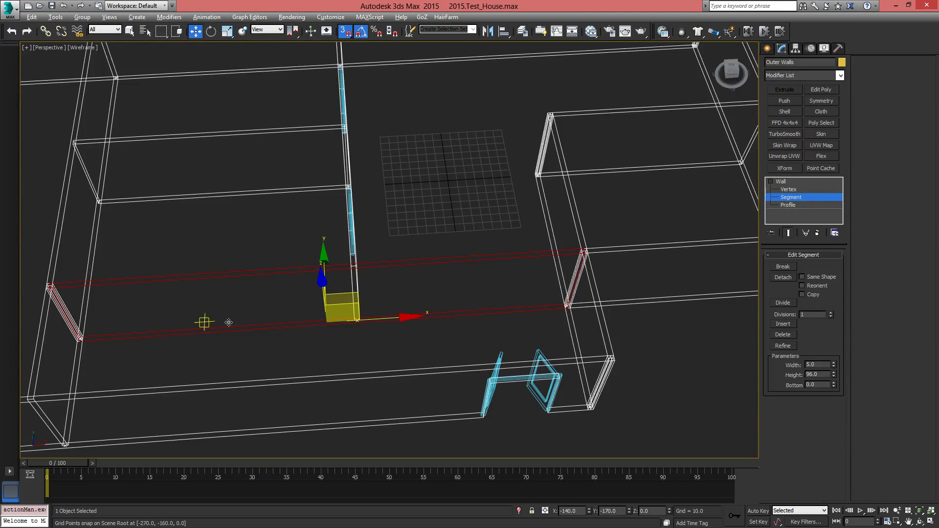
# Compare the extents of the wall segment holding the nearer single door and the long inner corridor wall's segment by selecting each
pyautogui.moveTo(479, 277); pyautogui.dragTo(527, 241, button='middle')
pyautogui.scroll(3, 428, 263)
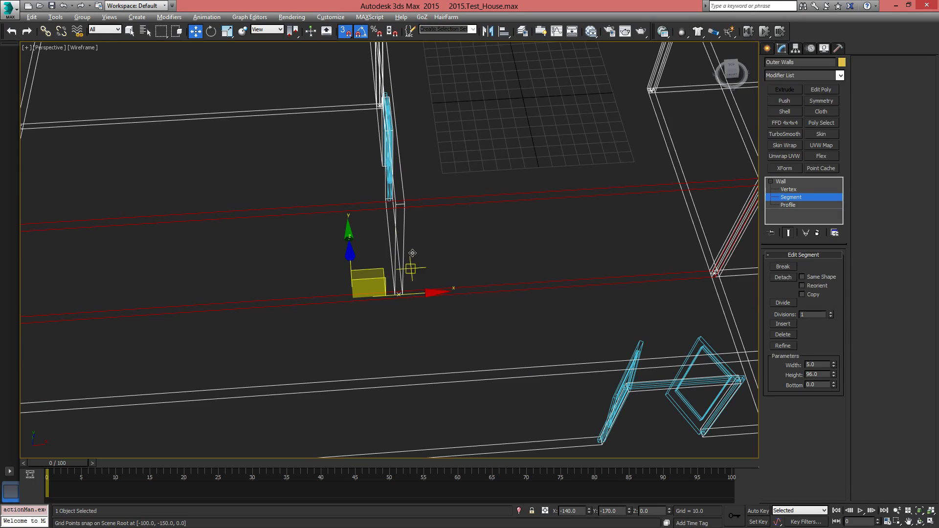
pyautogui.keyDown('alt'); pyautogui.moveTo(414, 267); pyautogui.dragTo(335, 269, button='middle'); pyautogui.keyUp('alt')
pyautogui.click(351, 254)
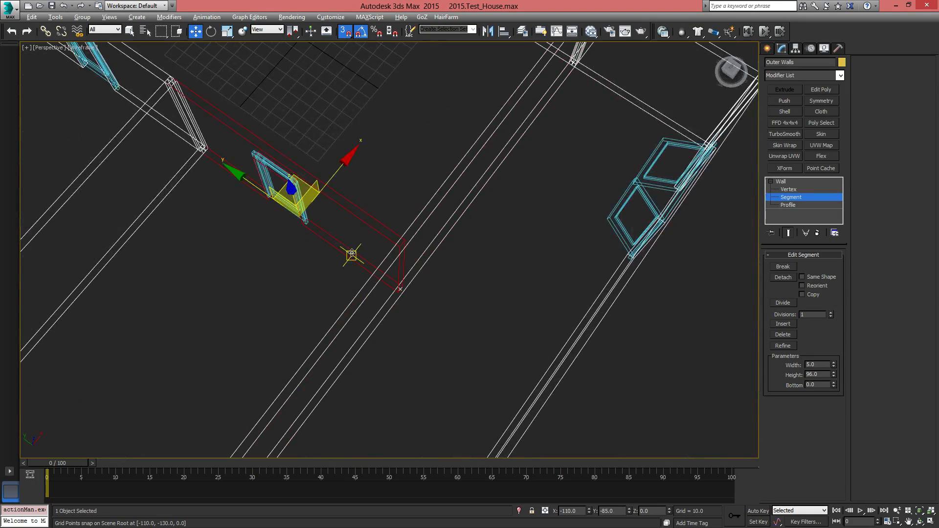
pyautogui.click(394, 311)
pyautogui.click(391, 303)
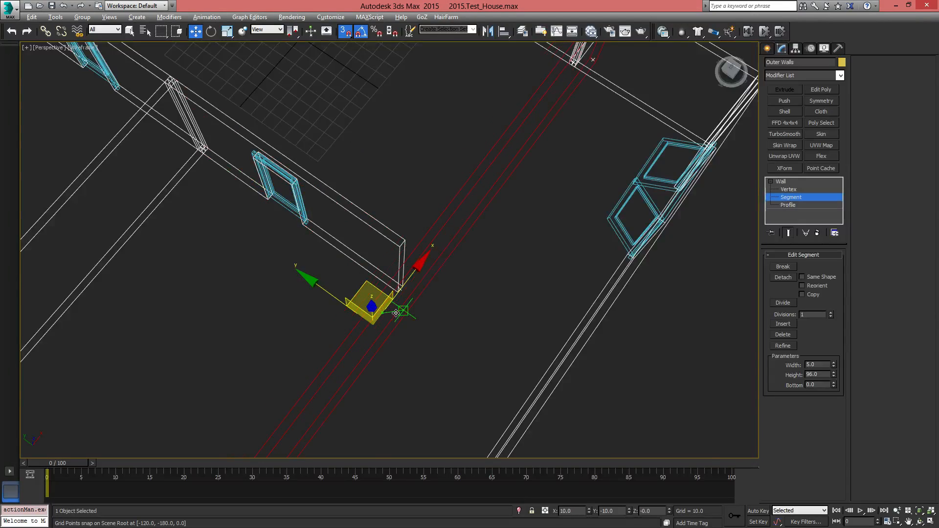
pyautogui.keyDown('alt'); pyautogui.moveTo(436, 319); pyautogui.dragTo(527, 299, button='middle'); pyautogui.keyUp('alt')
# In the top view, refine the long corridor wall with a new vertex near X -90, Y -170, beside the dividing wall's end
pyautogui.press('t')
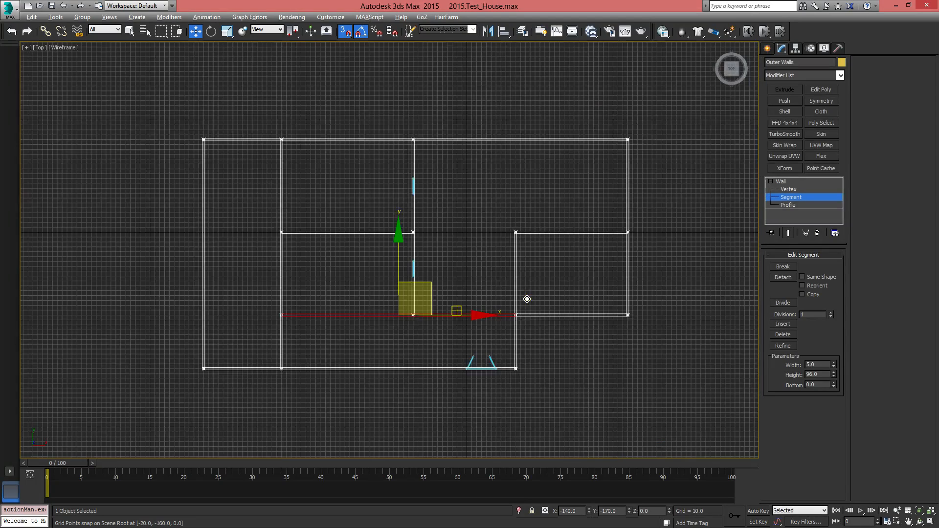
pyautogui.scroll(10, 470, 342)
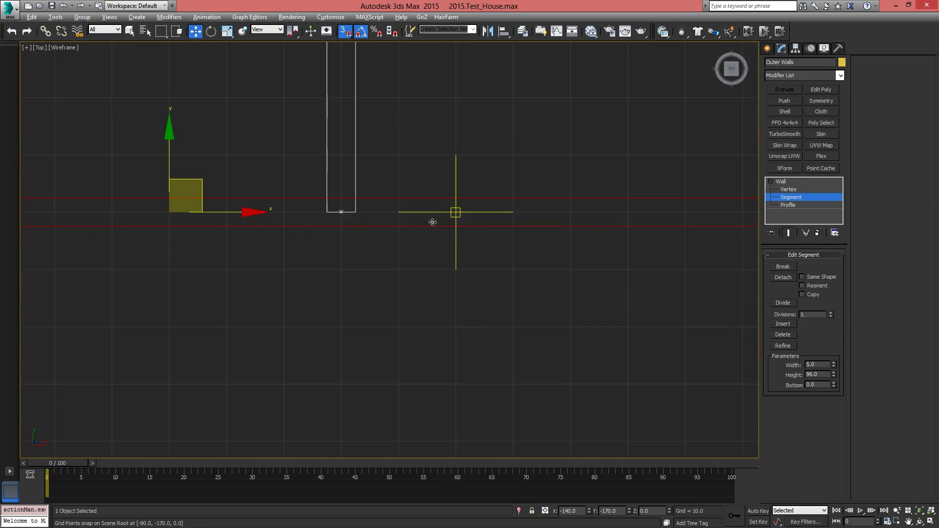
pyautogui.moveTo(457, 216); pyautogui.dragTo(474, 288, button='middle')
pyautogui.click(789, 190)
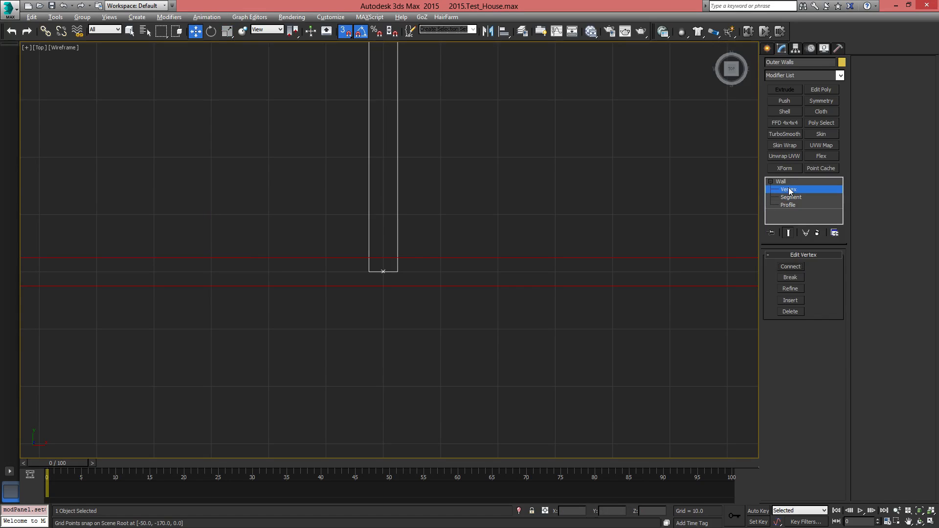
pyautogui.click(794, 287)
pyautogui.moveTo(463, 335)
pyautogui.mouseDown(button='middle')
pyautogui.moveTo(443, 336)
pyautogui.moveTo(427, 353)
pyautogui.mouseUp(button='middle')
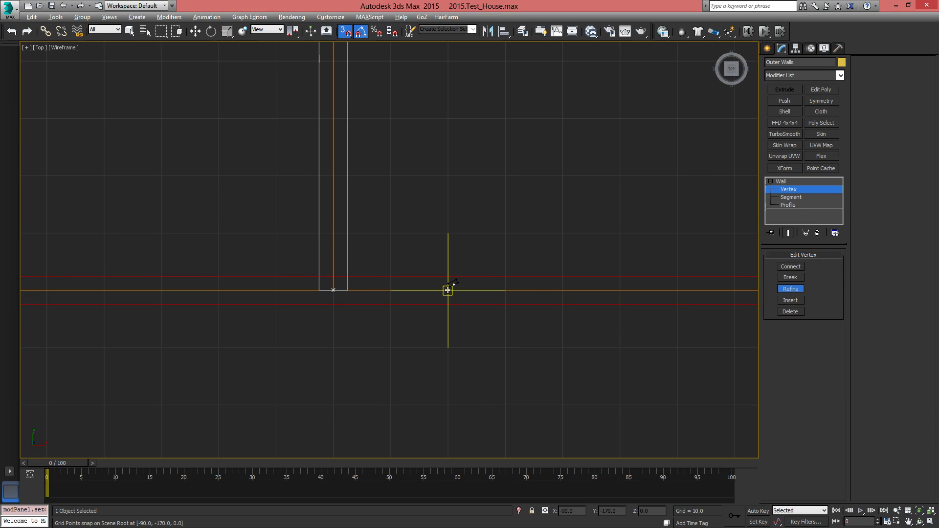
pyautogui.click(448, 290)
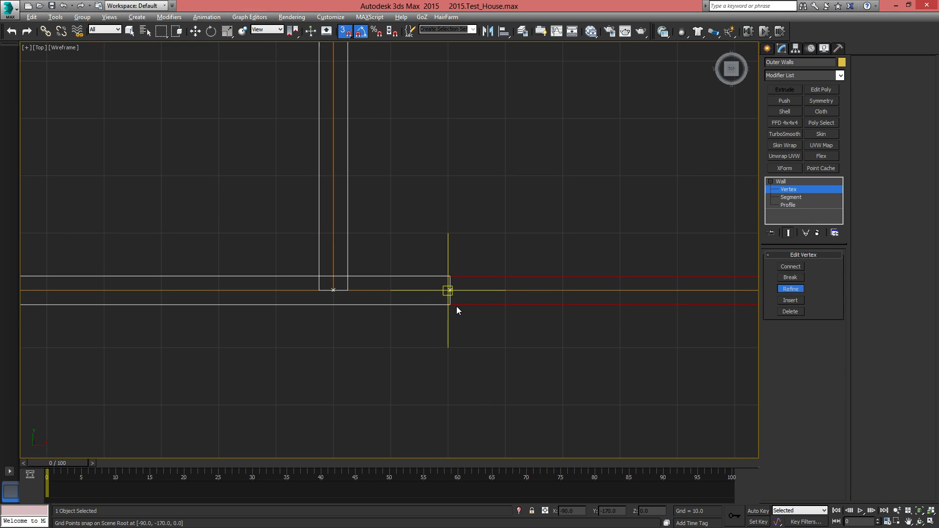
pyautogui.rightClick(499, 333)
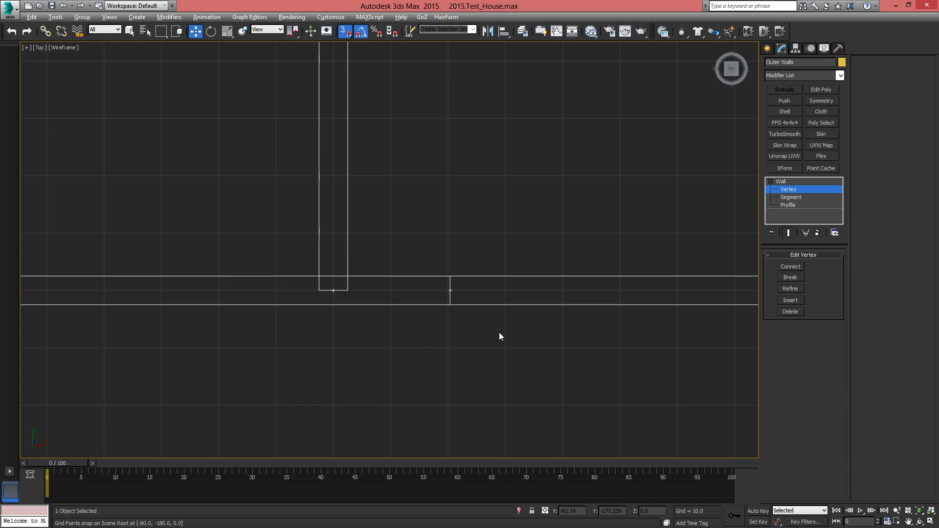
# Move the new corridor wall vertex onto the dividing wall's end at X -110, Y -170 and weld the points
pyautogui.scroll(-6, 343, 373)
pyautogui.moveTo(397, 351); pyautogui.dragTo(583, 293, button='middle')
pyautogui.scroll(6, 409, 352)
pyautogui.click(516, 280)
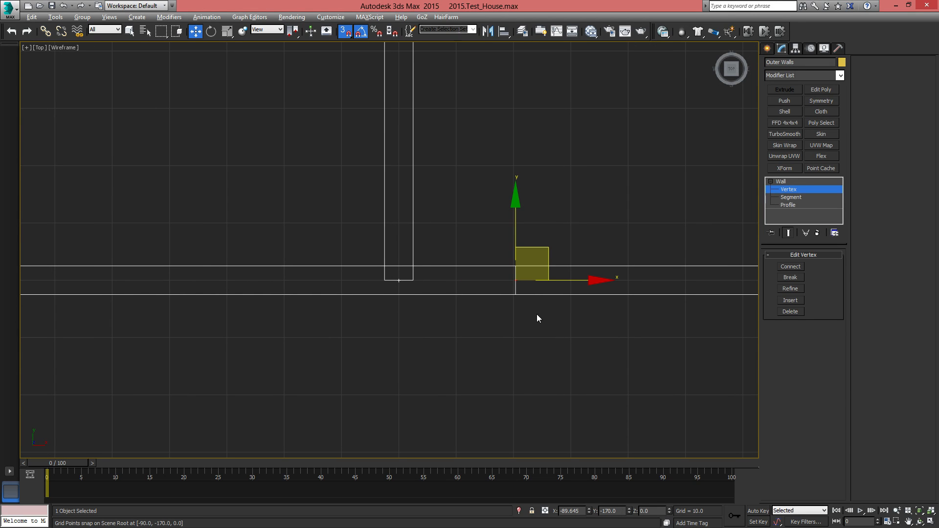
pyautogui.moveTo(517, 280); pyautogui.dragTo(397, 284)
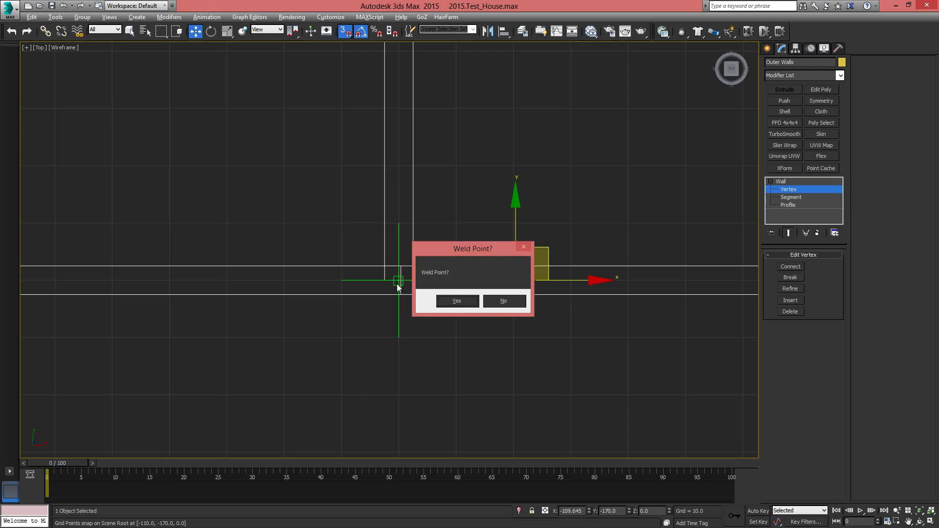
pyautogui.click(457, 301)
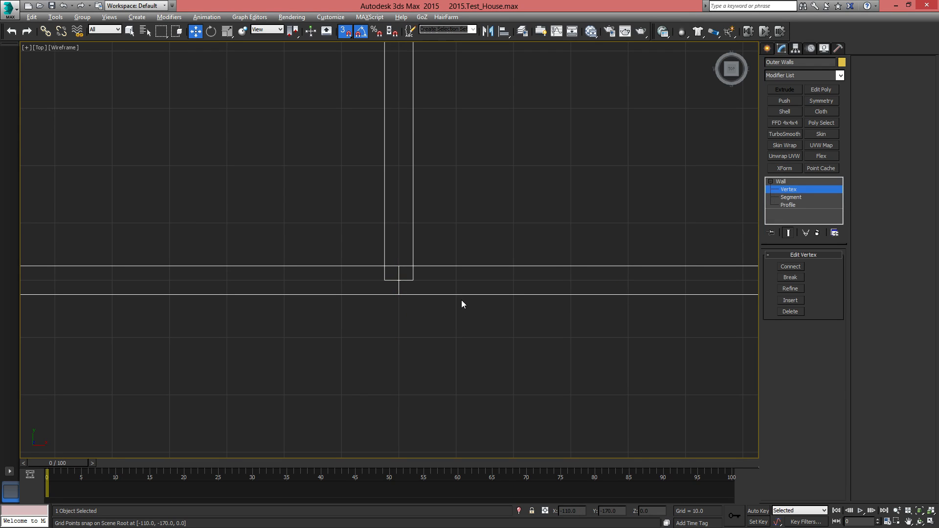
# At segment level, select the corridor wall's segment between the welded junction and the entrance-side wall
pyautogui.scroll(-3, 395, 382)
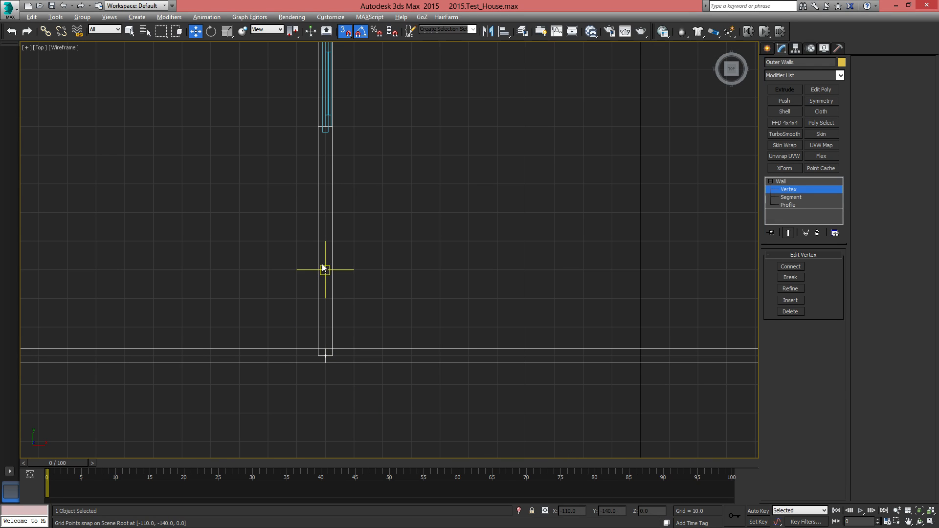
pyautogui.moveTo(407, 346); pyautogui.dragTo(455, 310, button='middle')
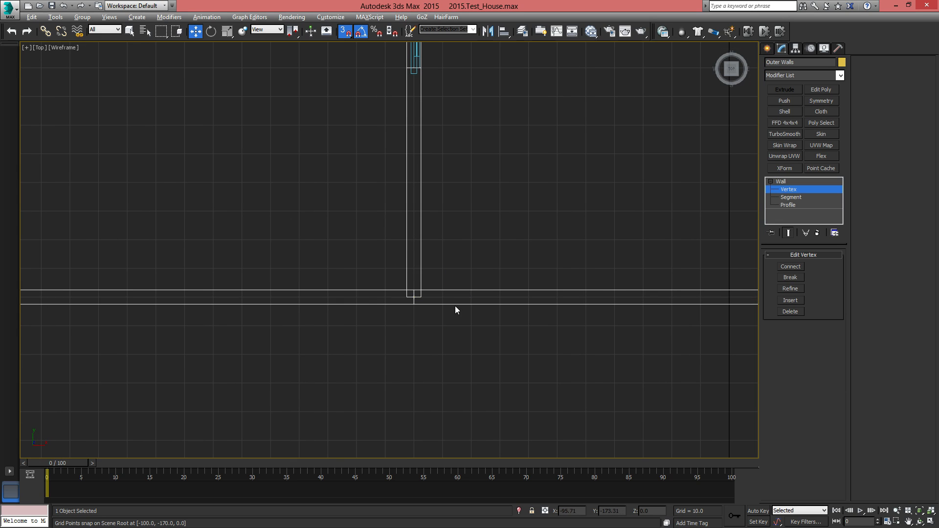
pyautogui.scroll(-3, 475, 253)
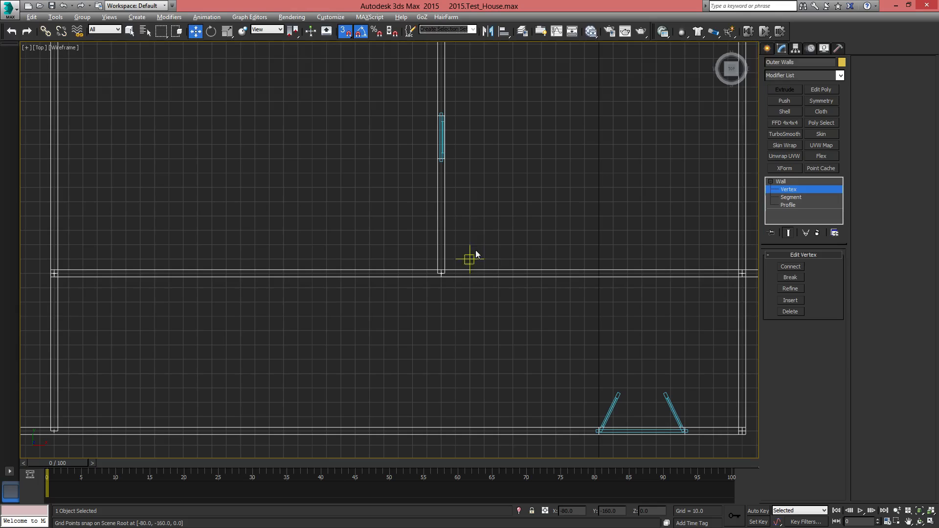
pyautogui.moveTo(540, 310); pyautogui.dragTo(522, 204)
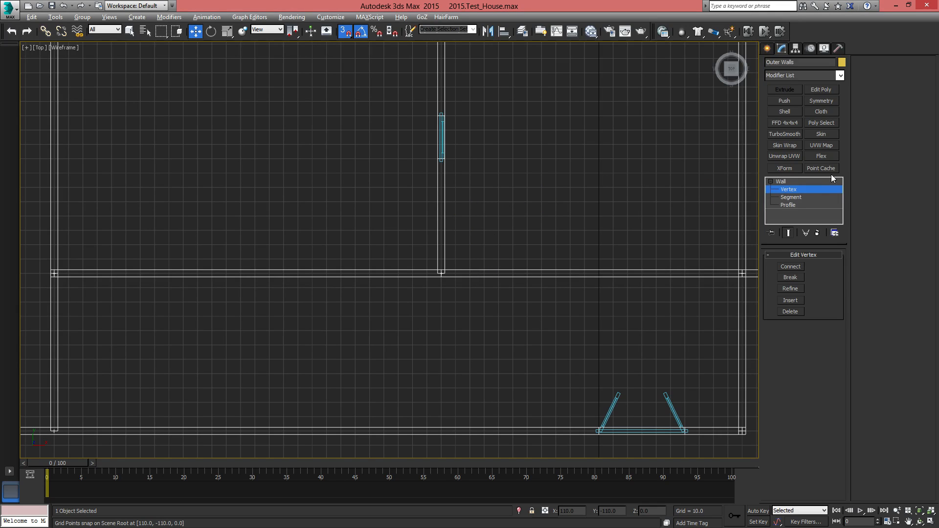
pyautogui.click(791, 197)
pyautogui.click(530, 220)
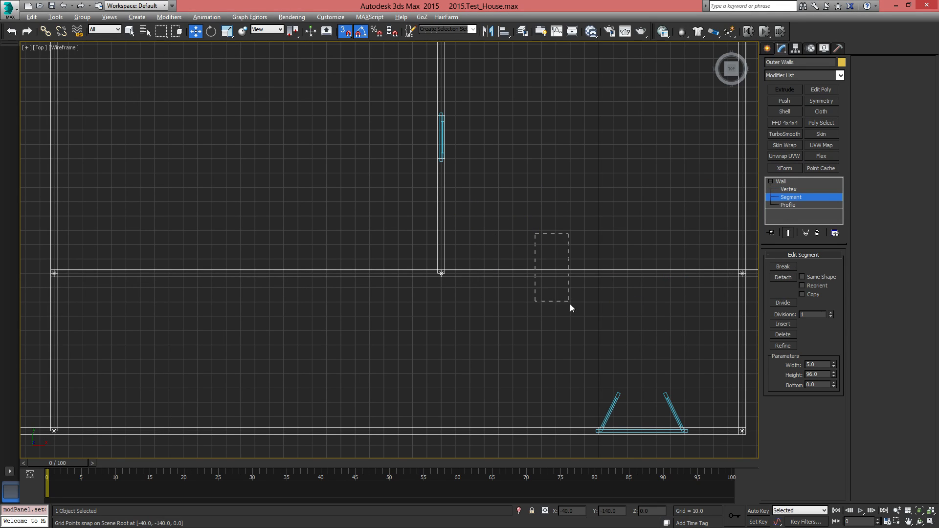
pyautogui.moveTo(571, 304); pyautogui.dragTo(575, 311)
pyautogui.moveTo(617, 225); pyautogui.dragTo(424, 260, button='middle')
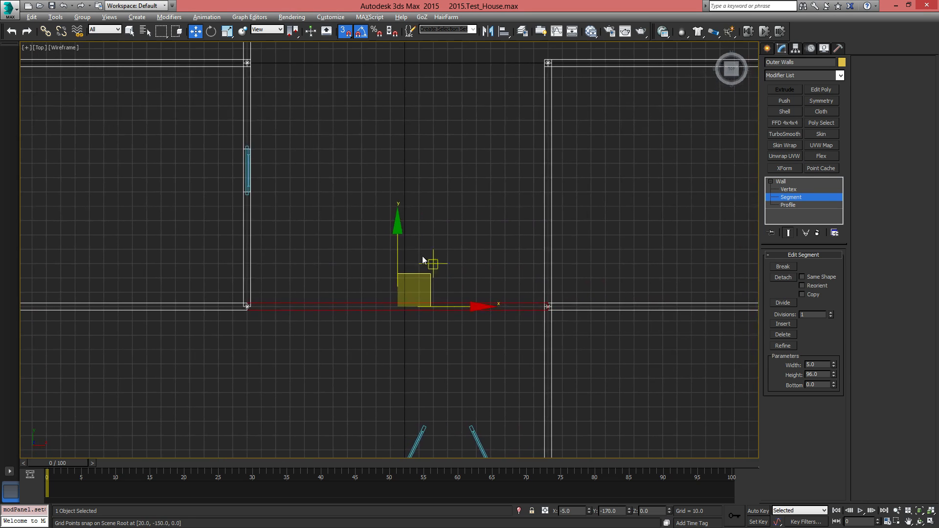
# Select the corridor wall's segment on the other side of the junction, and reselect the segment behind the entrance
pyautogui.moveTo(374, 306); pyautogui.dragTo(459, 263, button='middle')
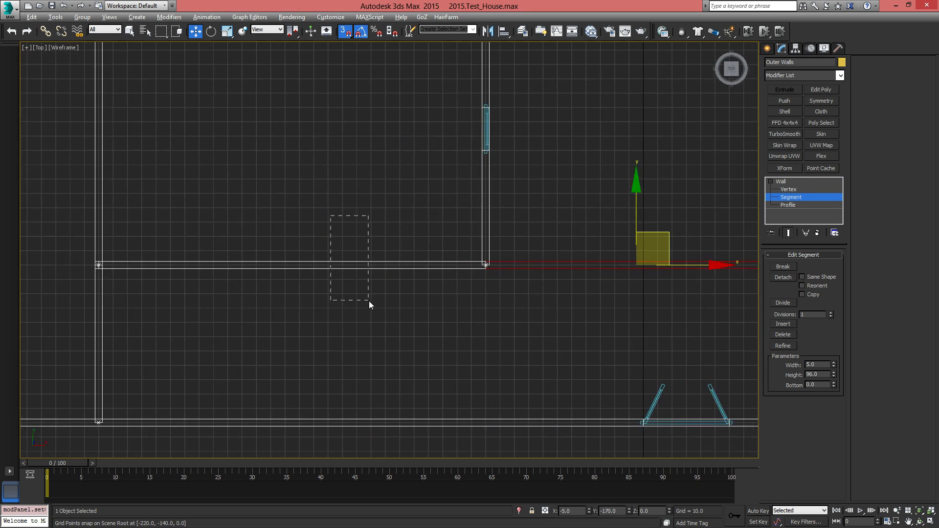
pyautogui.moveTo(369, 301); pyautogui.dragTo(369, 301)
pyautogui.moveTo(597, 280); pyautogui.dragTo(312, 250, button='middle')
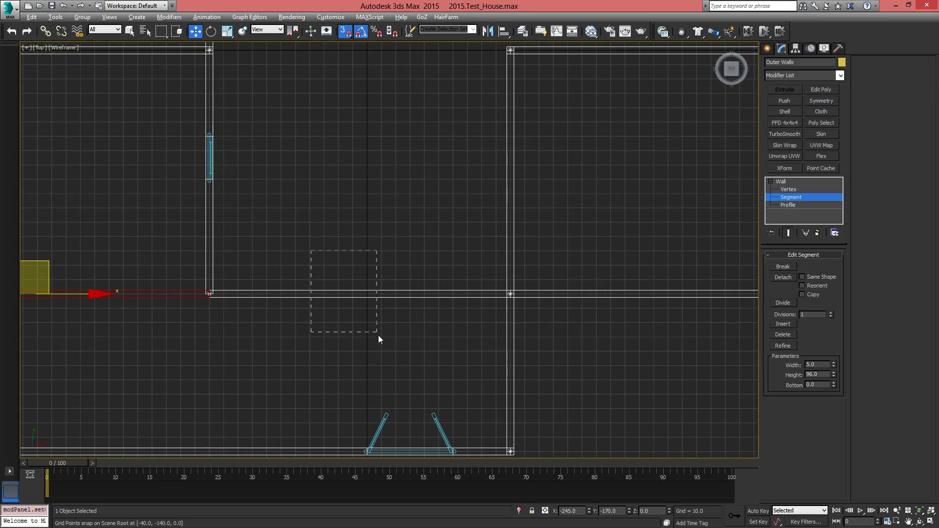
pyautogui.moveTo(389, 362); pyautogui.dragTo(390, 363)
# Divide the corridor wall segment behind the entrance in the perspective view, using 2 divisions
pyautogui.keyDown('alt'); pyautogui.moveTo(391, 365); pyautogui.dragTo(429, 316, button='middle'); pyautogui.keyUp('alt')
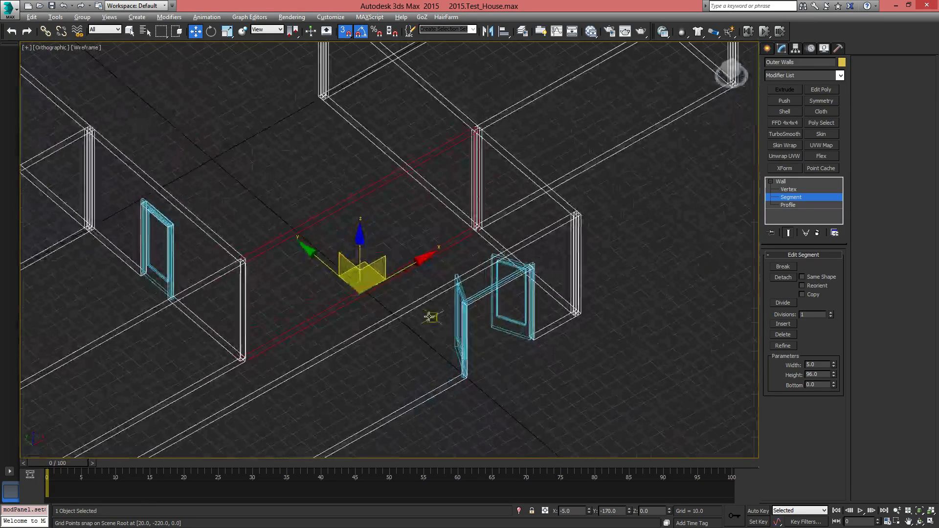
pyautogui.press('p')
pyautogui.keyDown('alt'); pyautogui.moveTo(364, 241); pyautogui.dragTo(320, 254, button='middle'); pyautogui.keyUp('alt')
pyautogui.keyDown('alt'); pyautogui.moveTo(433, 289); pyautogui.dragTo(465, 287, button='middle'); pyautogui.keyUp('alt')
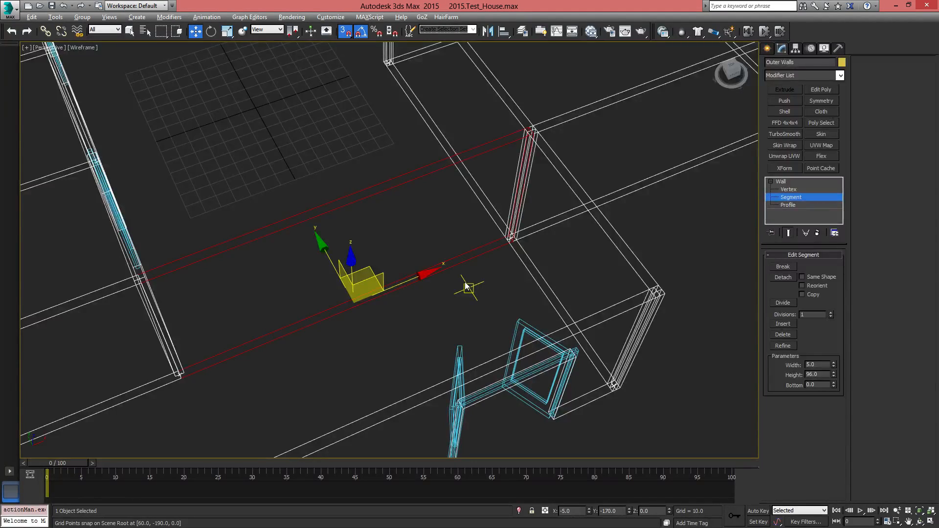
pyautogui.keyDown('alt'); pyautogui.moveTo(447, 299); pyautogui.dragTo(454, 289, button='middle'); pyautogui.keyUp('alt')
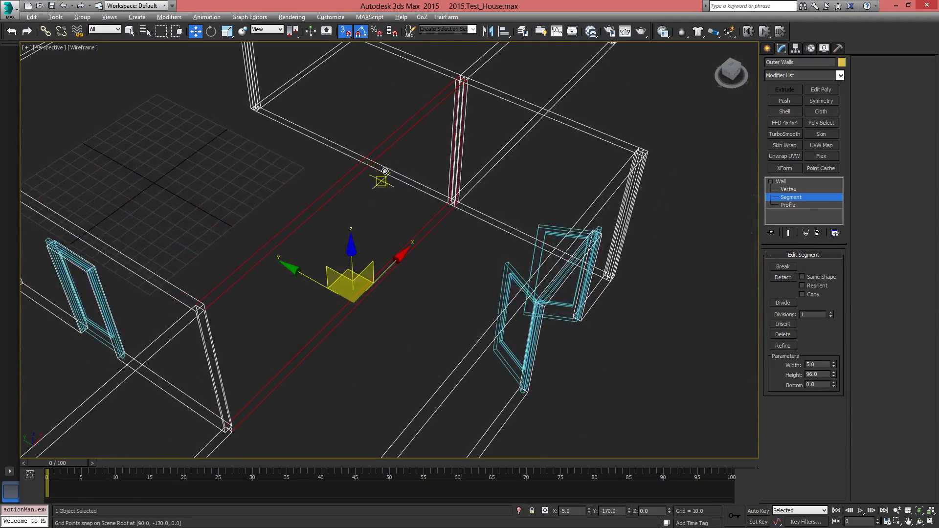
pyautogui.keyDown('alt'); pyautogui.moveTo(457, 193); pyautogui.dragTo(430, 227, button='middle'); pyautogui.keyUp('alt')
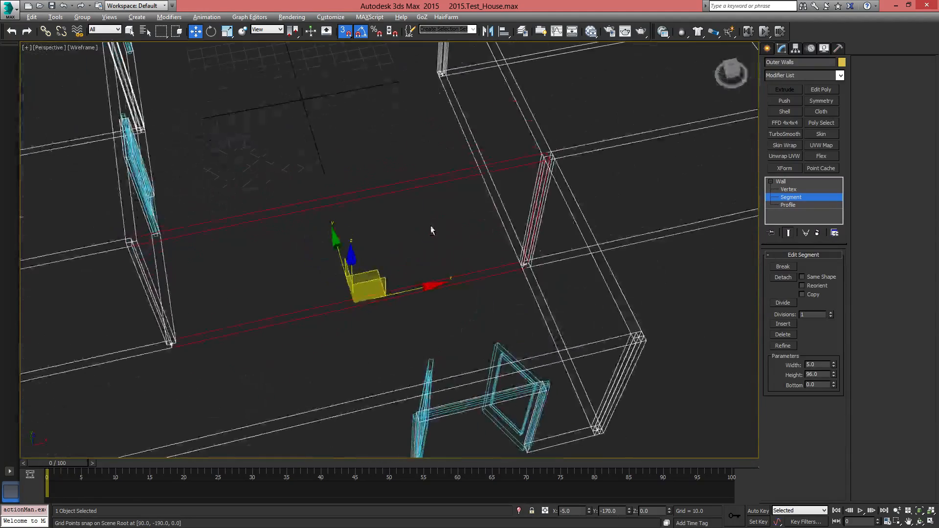
pyautogui.keyDown('alt'); pyautogui.moveTo(463, 287); pyautogui.dragTo(514, 284, button='middle'); pyautogui.keyUp('alt')
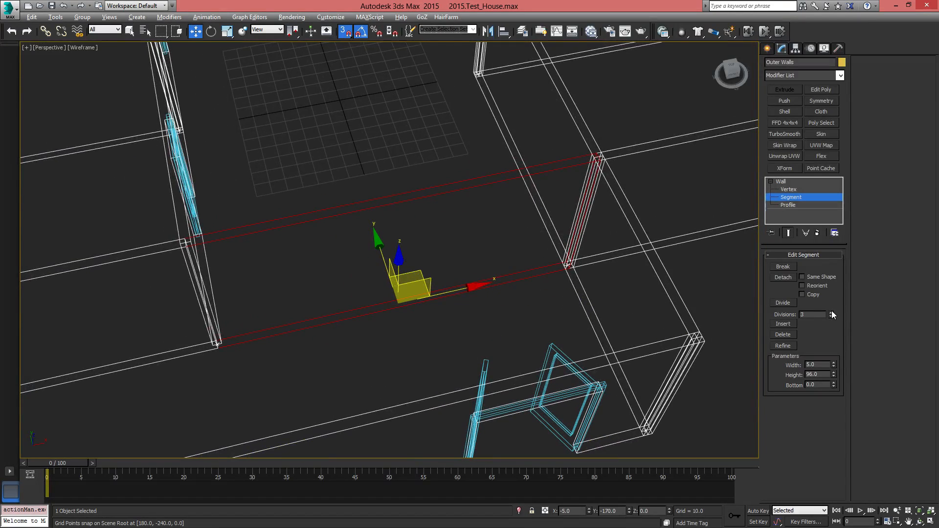
pyautogui.click(785, 304)
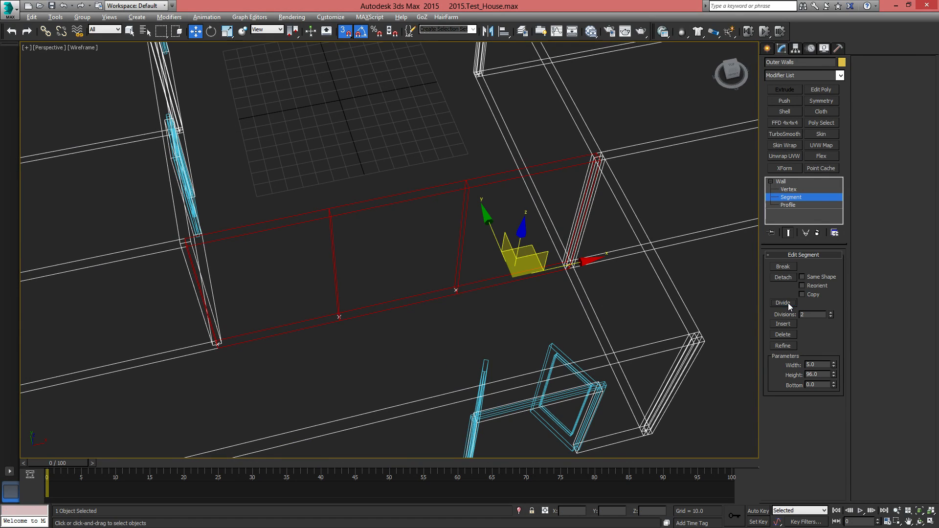
# Try moving the divided segment nearest the junction out of the corridor wall's line
pyautogui.moveTo(434, 329)
pyautogui.keyDown('alt'); pyautogui.mouseDown(button='middle')
pyautogui.moveTo(396, 325)
pyautogui.moveTo(421, 321)
pyautogui.mouseUp(button='middle'); pyautogui.keyUp('alt')
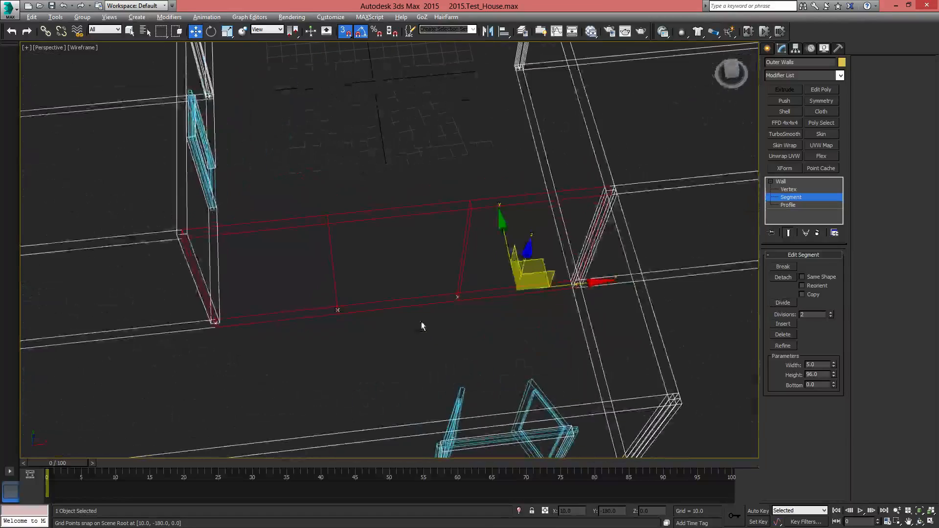
pyautogui.moveTo(366, 343); pyautogui.dragTo(425, 328, button='middle')
pyautogui.click(437, 334)
pyautogui.click(377, 300)
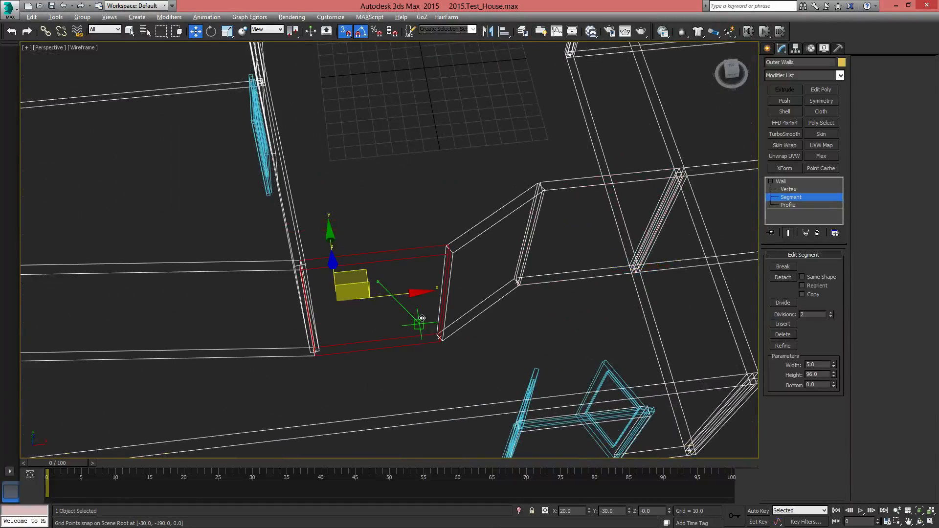
pyautogui.scroll(5, 431, 313)
pyautogui.scroll(-5, 428, 304)
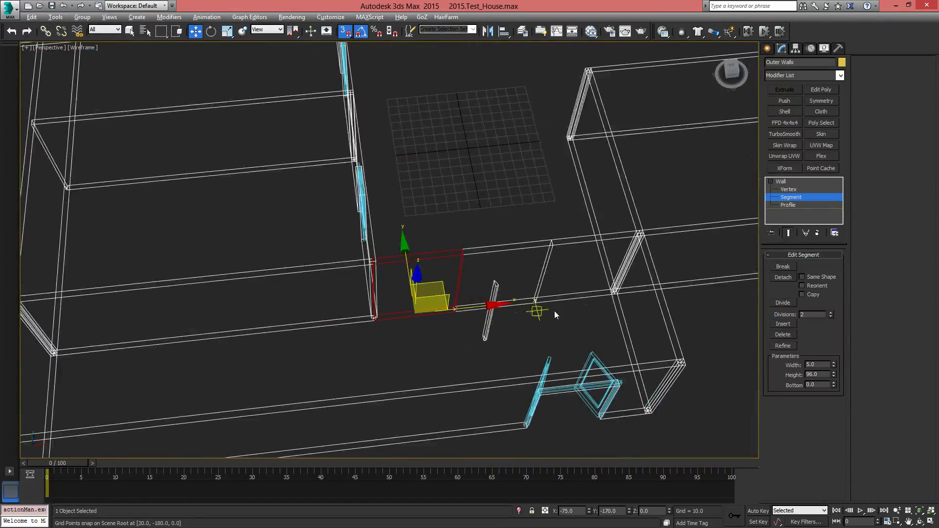
# At vertex level, move the division vertex nearest the junction along the wall, closer to the junction
pyautogui.click(789, 190)
pyautogui.click(480, 331)
pyautogui.scroll(4, 480, 331)
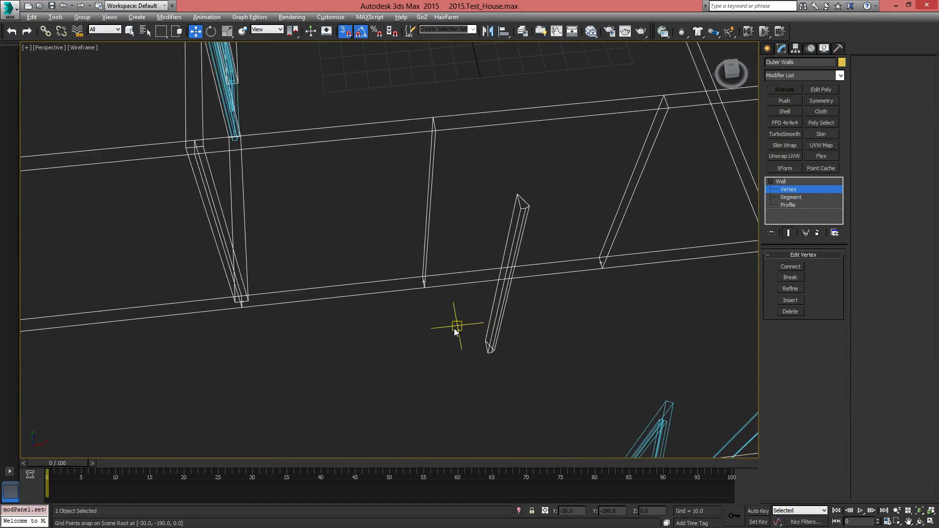
pyautogui.moveTo(406, 276); pyautogui.dragTo(459, 319)
pyautogui.moveTo(453, 312); pyautogui.dragTo(485, 318, button='middle')
pyautogui.moveTo(535, 282); pyautogui.dragTo(373, 300)
# Move the other division vertex along the corridor wall toward the entrance-side wall, to X 60, Y -170
pyautogui.moveTo(577, 287); pyautogui.dragTo(382, 336, button='middle')
pyautogui.moveTo(415, 302); pyautogui.dragTo(465, 335)
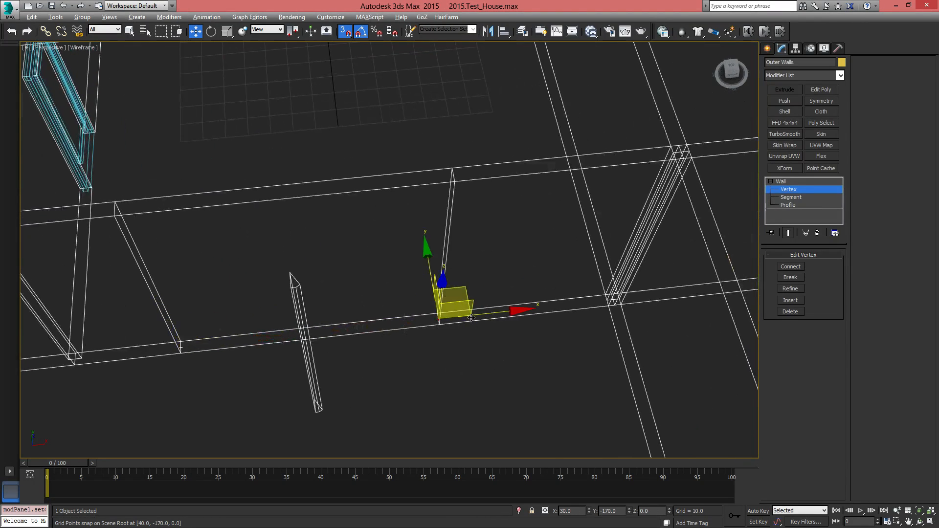
pyautogui.moveTo(502, 309)
pyautogui.mouseDown()
pyautogui.moveTo(563, 308)
pyautogui.moveTo(505, 311)
pyautogui.mouseUp()
pyautogui.click(401, 405)
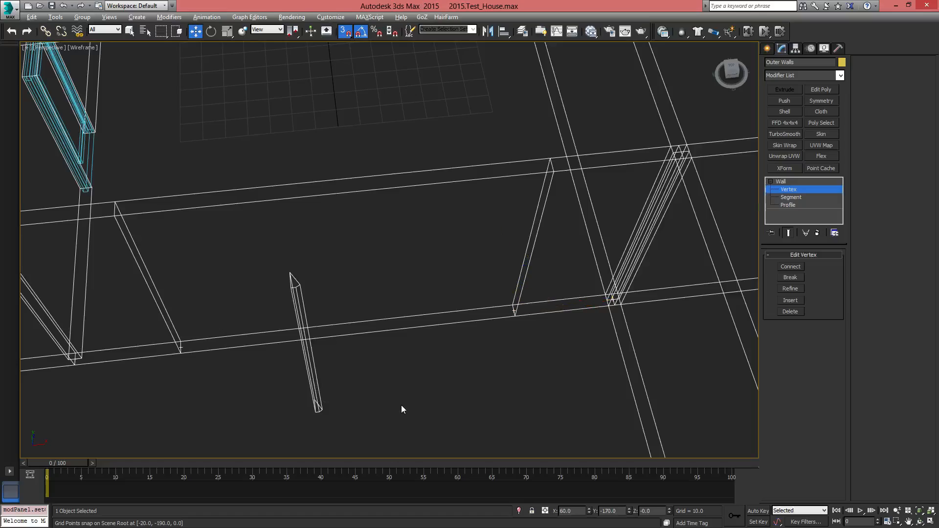
# Switch to shaded display and examine the divided corridor wall and the small stray post standing in front of it
pyautogui.scroll(-5, 453, 353)
pyautogui.press('F3')
pyautogui.moveTo(446, 350)
pyautogui.keyDown('alt'); pyautogui.mouseDown(button='middle')
pyautogui.moveTo(514, 352)
pyautogui.moveTo(562, 373)
pyautogui.moveTo(366, 303)
pyautogui.moveTo(423, 416)
pyautogui.mouseUp(button='middle'); pyautogui.keyUp('alt')
pyautogui.keyDown('alt'); pyautogui.moveTo(423, 416); pyautogui.dragTo(307, 314, button='middle'); pyautogui.keyUp('alt')
pyautogui.moveTo(353, 379); pyautogui.dragTo(468, 273, button='middle')
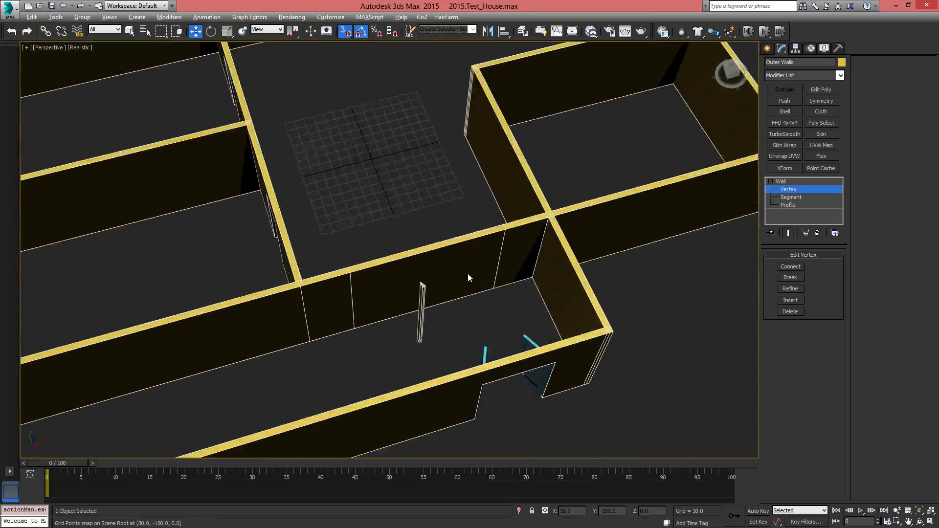
pyautogui.scroll(5, 438, 338)
pyautogui.moveTo(358, 327); pyautogui.dragTo(445, 399)
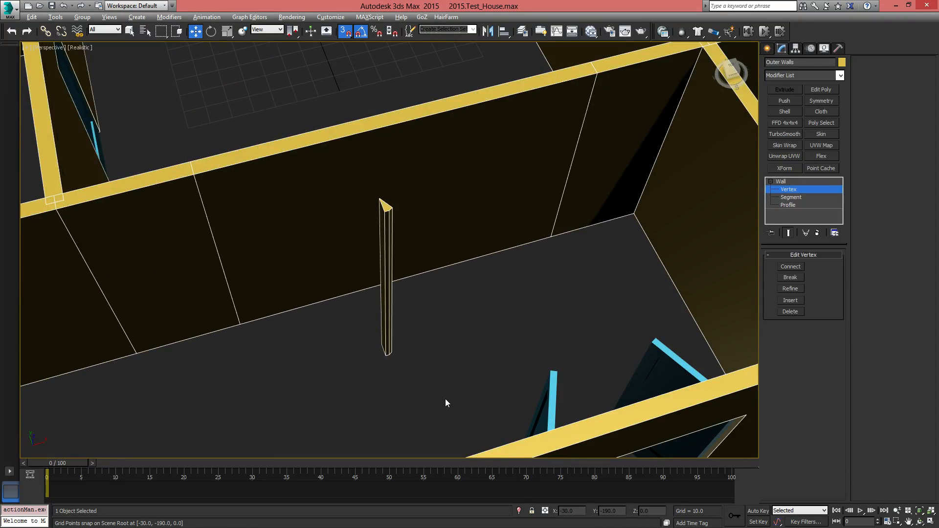
# At segment level, try moving the middle segment of the divided corridor wall out to Y -120, and return it to Y -170
pyautogui.moveTo(411, 342); pyautogui.dragTo(610, 415, button='middle')
pyautogui.click(789, 197)
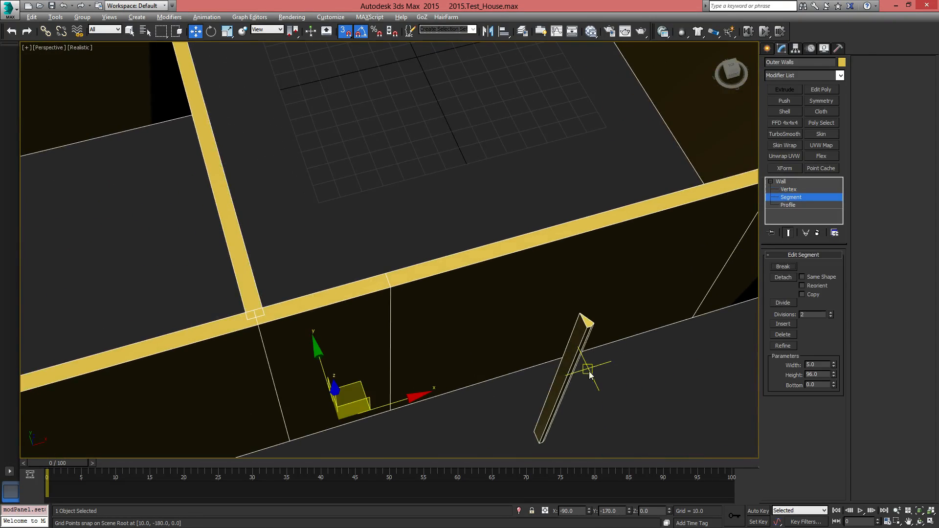
pyautogui.click(599, 346)
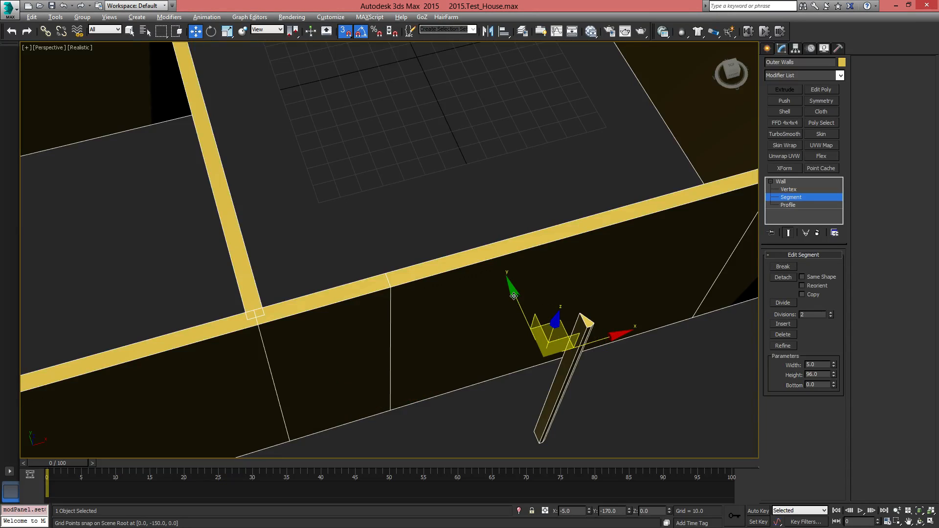
pyautogui.moveTo(514, 296); pyautogui.dragTo(495, 266)
pyautogui.scroll(-5, 651, 324)
pyautogui.moveTo(651, 324); pyautogui.dragTo(470, 369, button='middle')
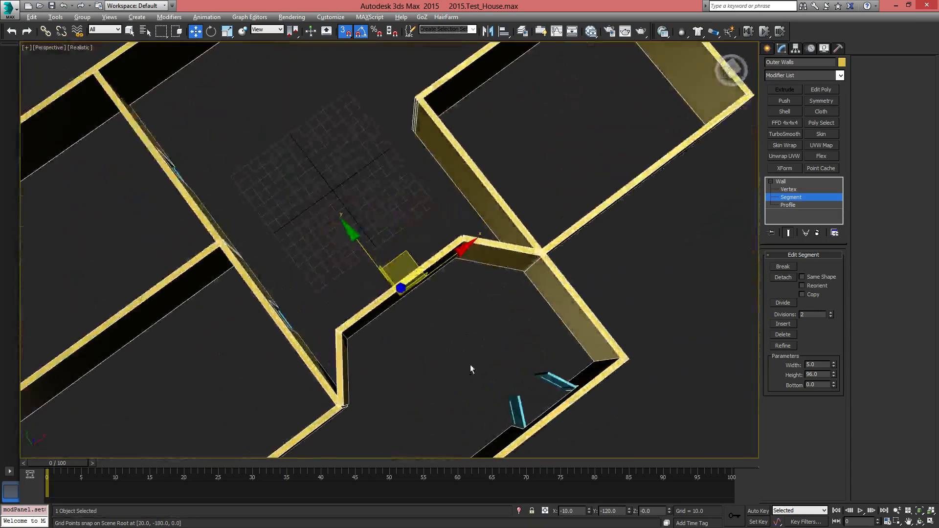
pyautogui.moveTo(355, 238); pyautogui.dragTo(435, 343)
pyautogui.keyDown('alt'); pyautogui.moveTo(497, 353); pyautogui.dragTo(672, 327, button='middle'); pyautogui.keyUp('alt')
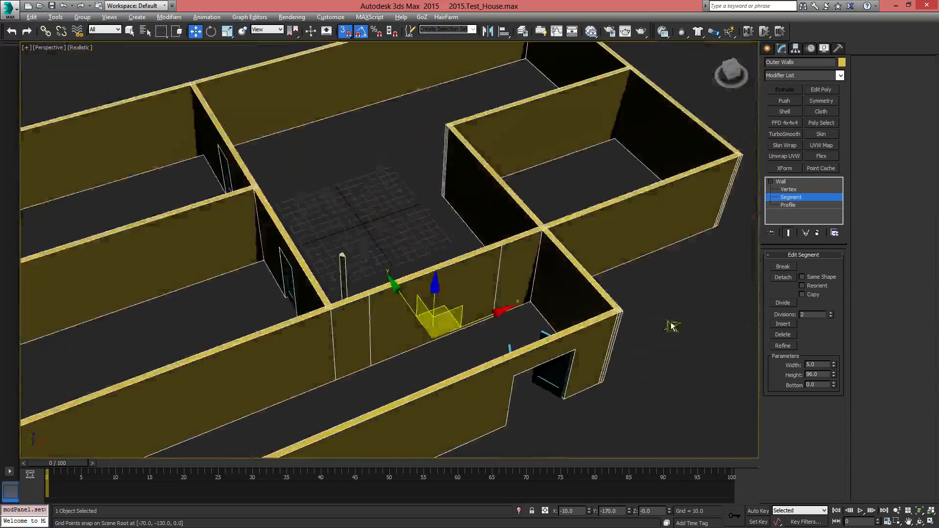
# At vertex level, move the division vertex nearest the entrance-side wall along the corridor wall to X 60, Y -170
pyautogui.keyDown('alt'); pyautogui.moveTo(513, 292); pyautogui.dragTo(465, 323, button='middle'); pyautogui.keyUp('alt')
pyautogui.click(785, 190)
pyautogui.scroll(10, 447, 337)
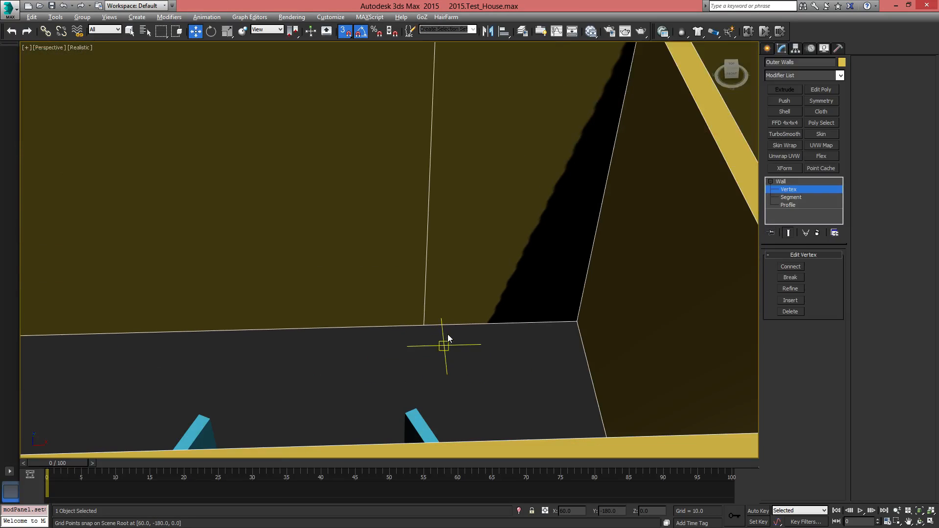
pyautogui.moveTo(442, 312); pyautogui.dragTo(435, 310)
pyautogui.scroll(-10, 491, 341)
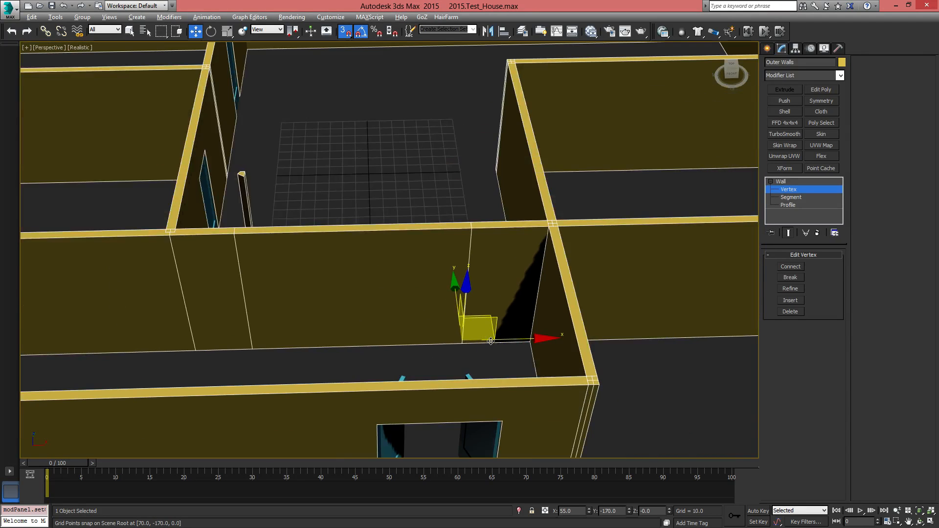
pyautogui.moveTo(390, 357); pyautogui.dragTo(552, 342, button='middle')
pyautogui.moveTo(428, 351); pyautogui.dragTo(405, 319)
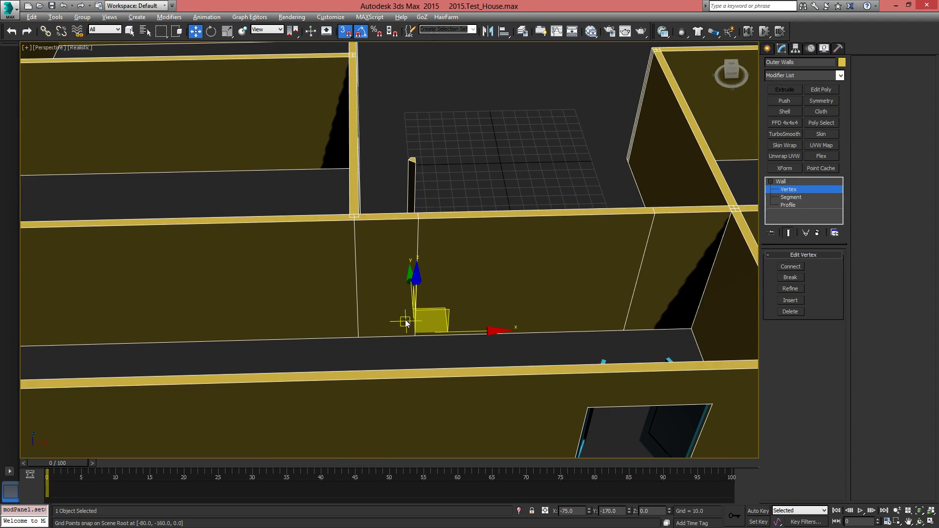
pyautogui.moveTo(585, 338); pyautogui.dragTo(425, 355, button='middle')
pyautogui.moveTo(479, 364); pyautogui.dragTo(446, 334)
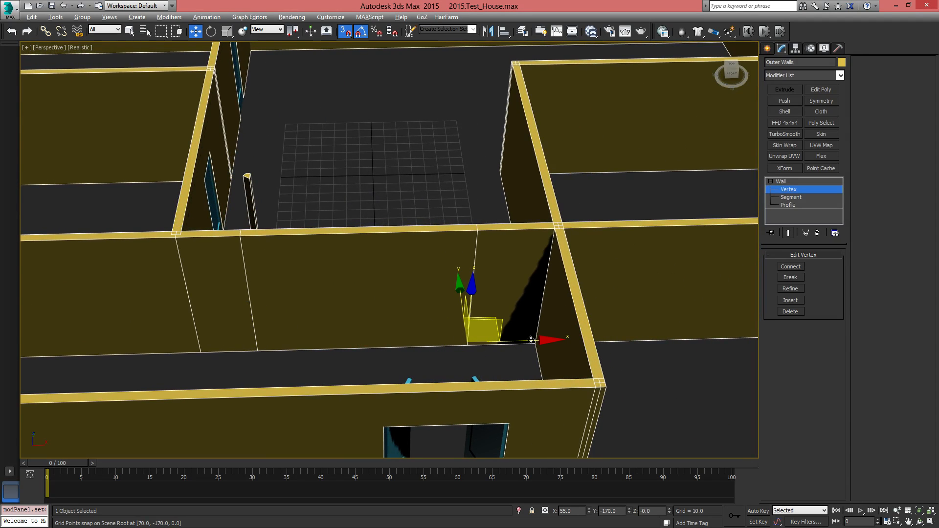
pyautogui.moveTo(512, 342); pyautogui.dragTo(469, 343)
pyautogui.keyDown('alt'); pyautogui.moveTo(541, 353); pyautogui.dragTo(345, 351, button='middle'); pyautogui.keyUp('alt')
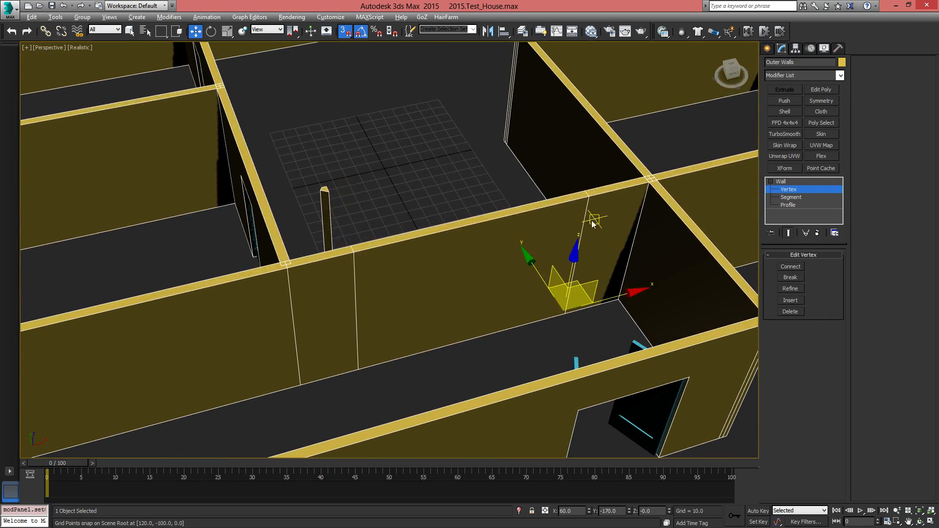
# Create a fixed window 20 wide, about 58 high and 0 deep in the short corridor wall section beside the entrance-side wall
pyautogui.moveTo(612, 286); pyautogui.dragTo(474, 336, button='middle')
pyautogui.click(770, 48)
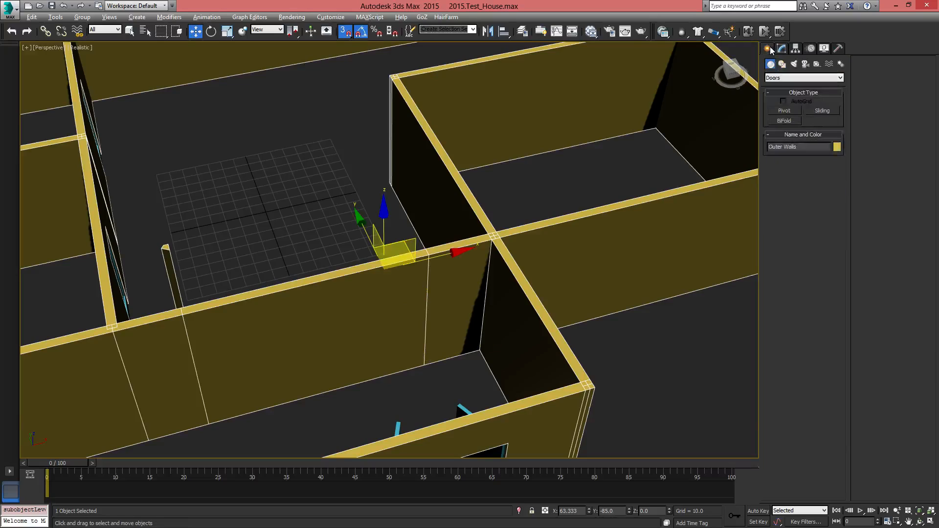
pyautogui.click(786, 77)
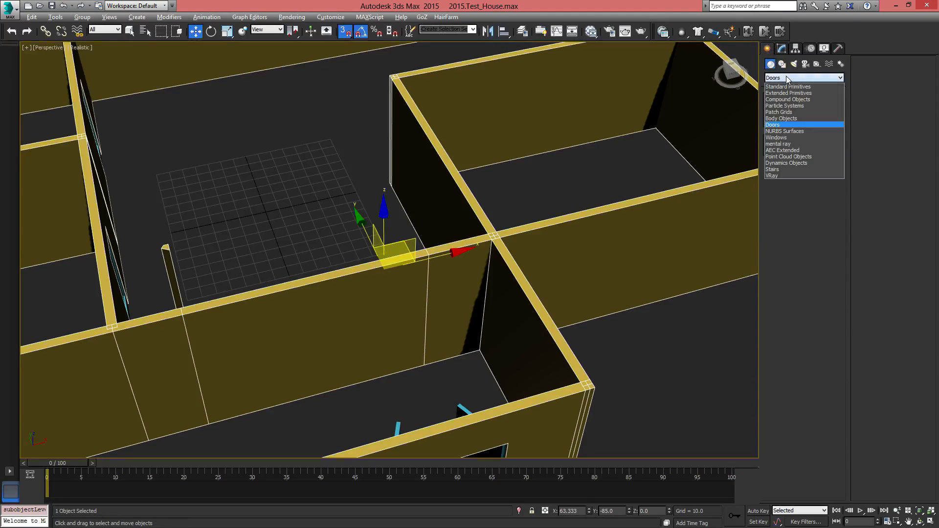
pyautogui.click(783, 137)
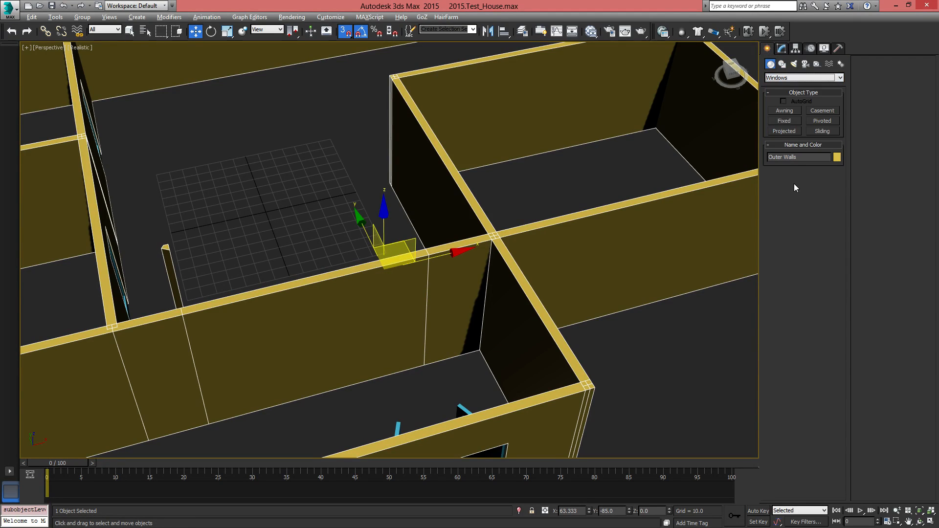
pyautogui.click(786, 121)
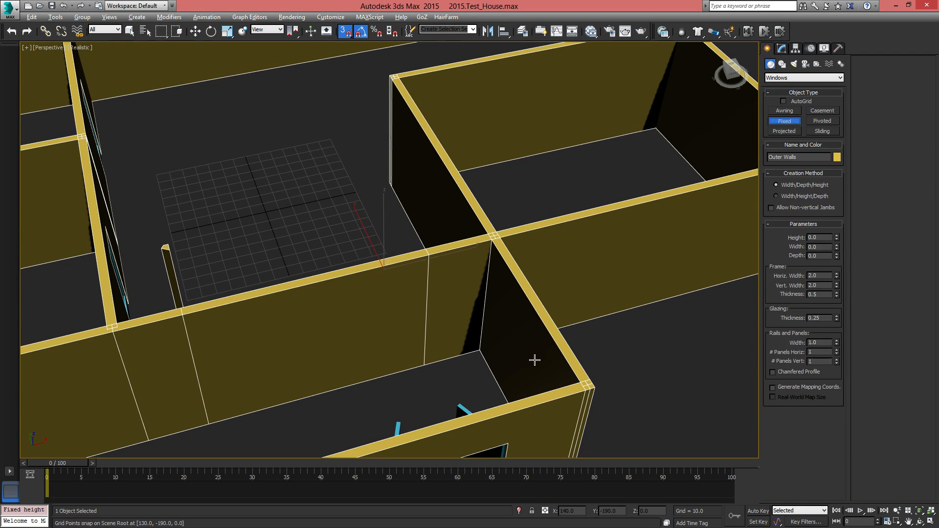
pyautogui.scroll(5, 444, 372)
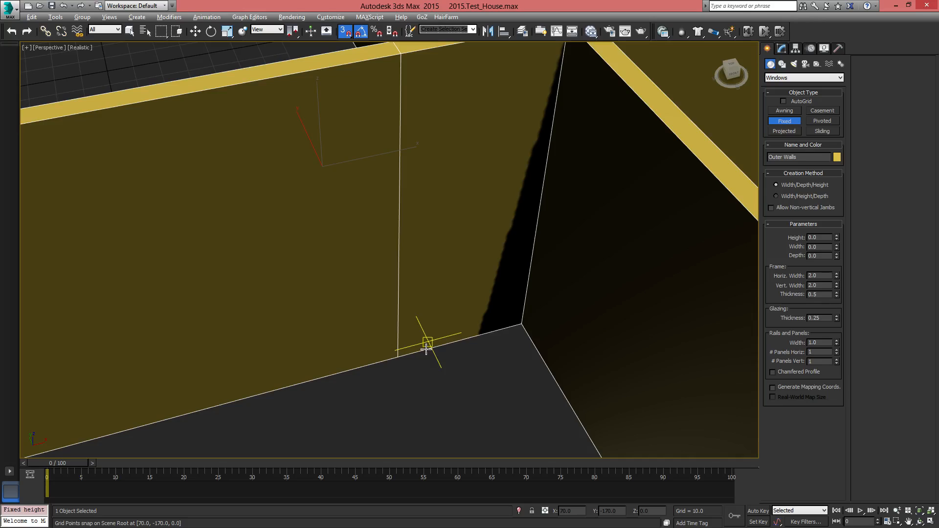
pyautogui.moveTo(426, 342); pyautogui.dragTo(489, 332)
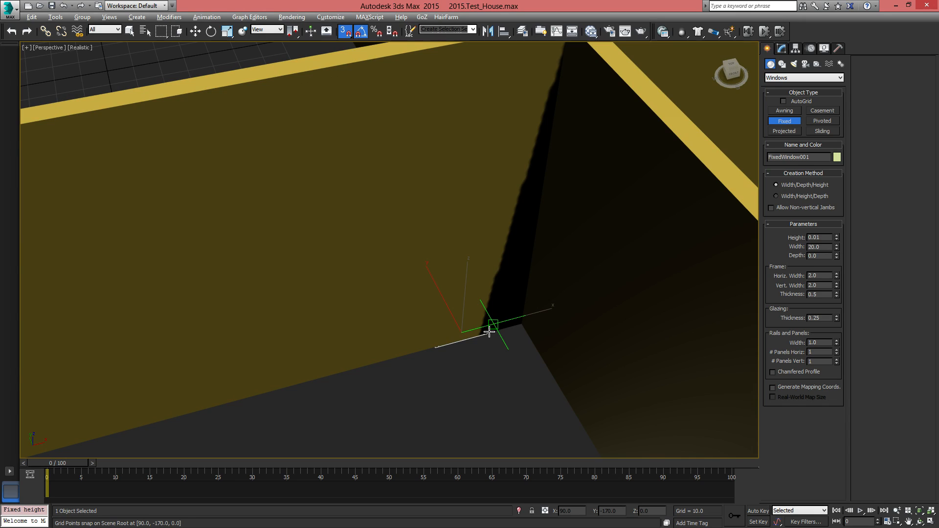
pyautogui.click(490, 333)
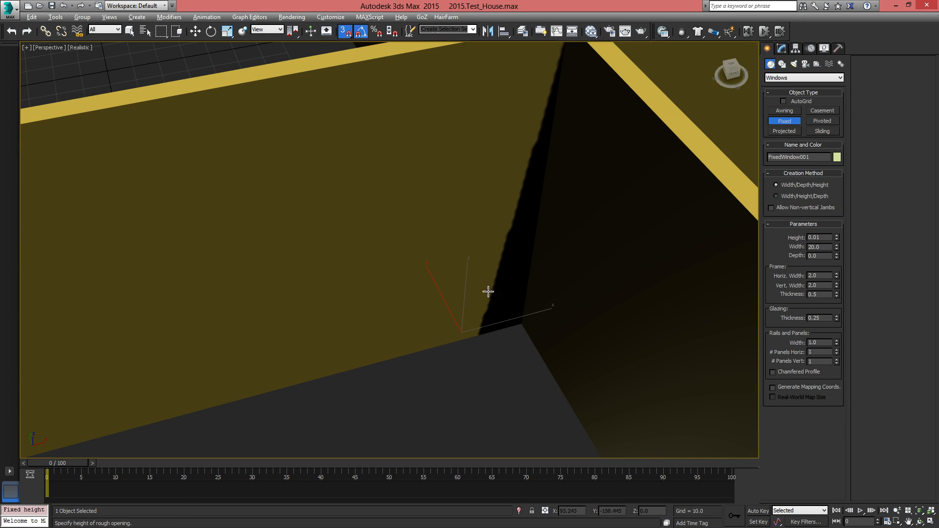
pyautogui.click(486, 128)
# Raise the new fixed window above the floor by setting its Z position to 20
pyautogui.press('w')
pyautogui.moveTo(485, 329)
pyautogui.mouseDown(button='middle')
pyautogui.moveTo(493, 365)
pyautogui.moveTo(480, 319)
pyautogui.mouseUp(button='middle')
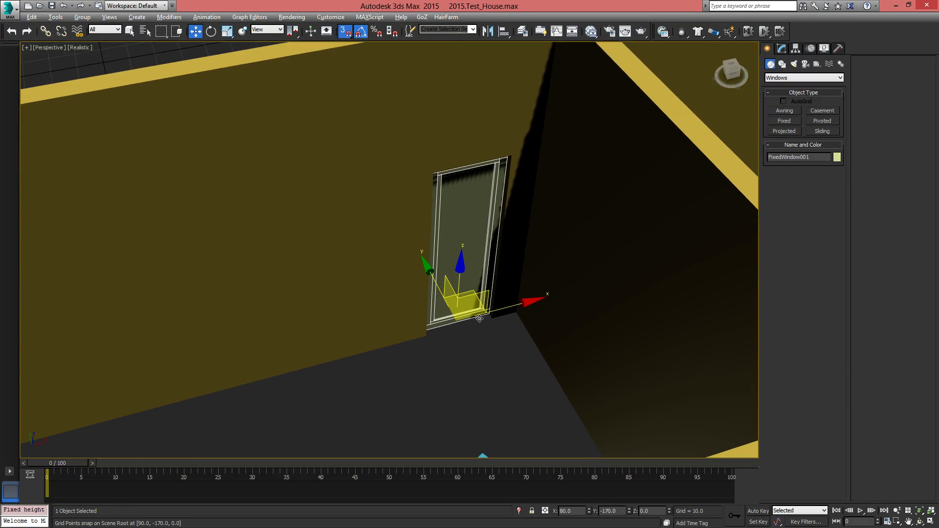
pyautogui.scroll(-5, 479, 319)
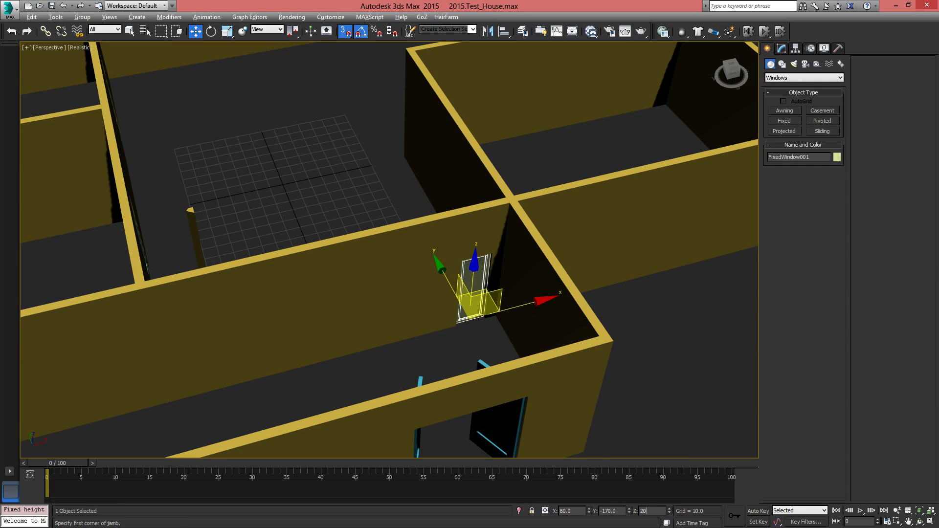
pyautogui.write('20')
pyautogui.press('Return')
# Clone the fixed window along the corridor wall to X -80, Y -170, near the other wall junction
pyautogui.moveTo(492, 373)
pyautogui.keyDown('alt'); pyautogui.mouseDown(button='middle')
pyautogui.moveTo(553, 348)
pyautogui.moveTo(463, 374)
pyautogui.moveTo(503, 377)
pyautogui.mouseUp(button='middle'); pyautogui.keyUp('alt')
pyautogui.moveTo(500, 313); pyautogui.dragTo(504, 278, button='middle')
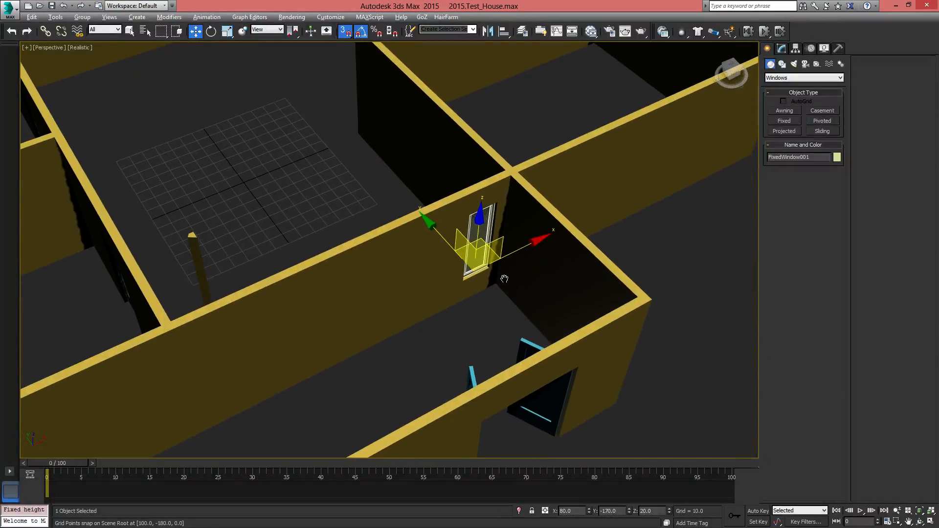
pyautogui.moveTo(535, 242)
pyautogui.keyDown('shift'); pyautogui.mouseDown()
pyautogui.moveTo(548, 234)
pyautogui.moveTo(250, 393)
pyautogui.moveTo(258, 400)
pyautogui.mouseUp(); pyautogui.keyUp('shift')
pyautogui.click(467, 309)
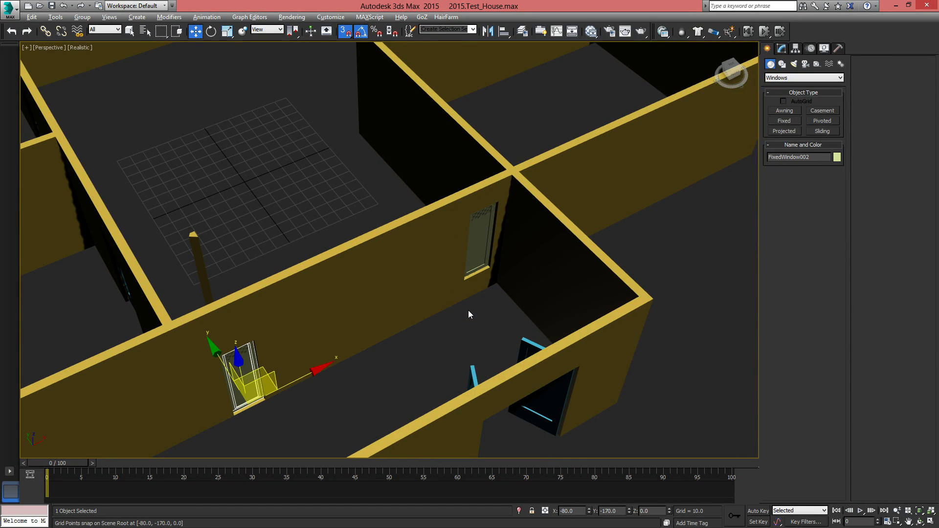
# Set the cloned window's Z position to 20 and show edged faces in the shaded view
pyautogui.keyDown('alt'); pyautogui.moveTo(468, 310); pyautogui.dragTo(436, 420, button='middle'); pyautogui.keyUp('alt')
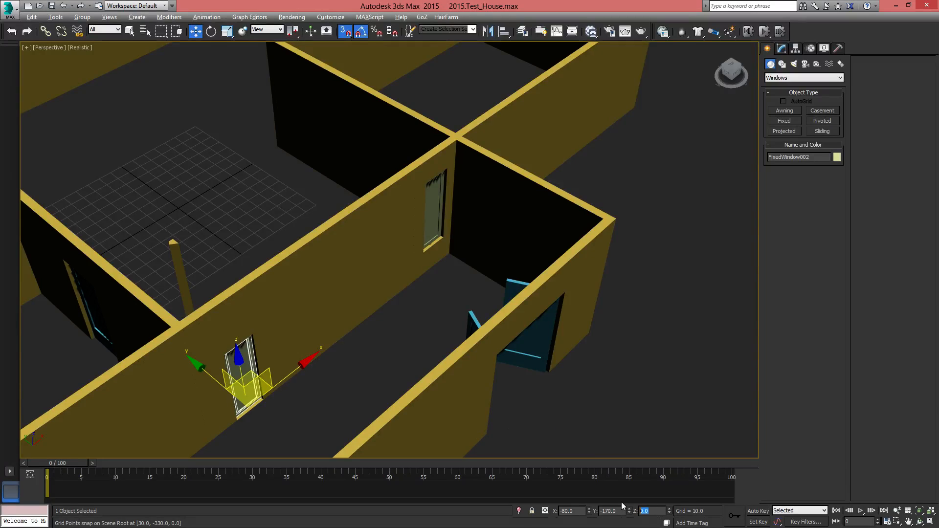
pyautogui.write('20')
pyautogui.press('Return')
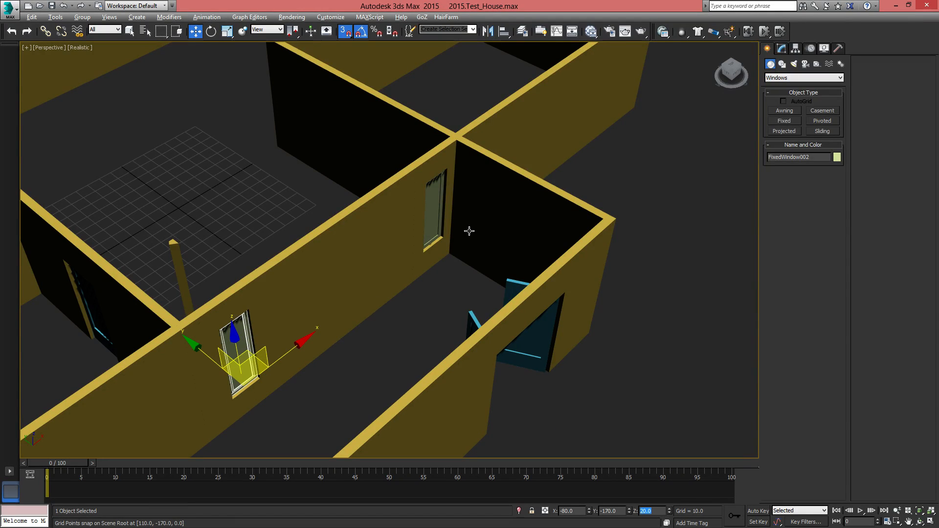
pyautogui.press('F4')
pyautogui.keyDown('alt'); pyautogui.moveTo(447, 262); pyautogui.dragTo(388, 356, button='middle'); pyautogui.keyUp('alt')
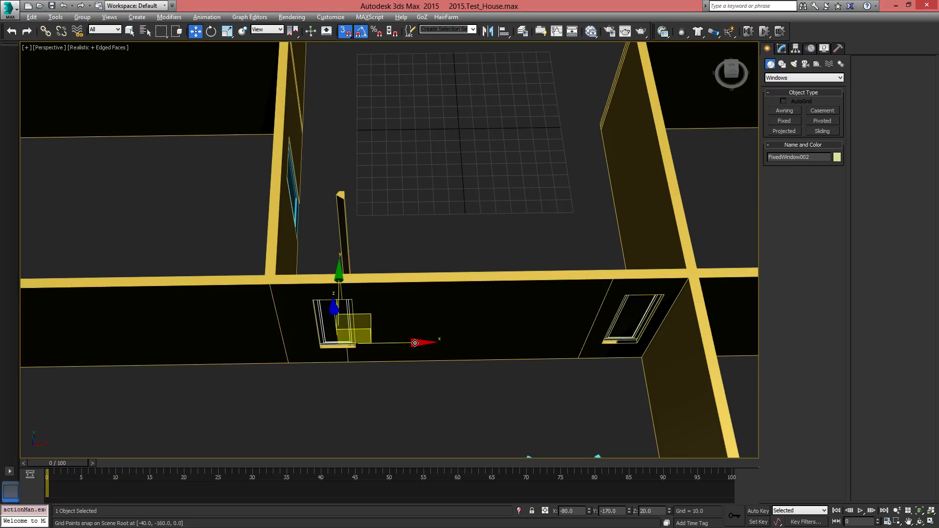
# Try moving the cloned window along the corridor wall to X -90, and undo the move
pyautogui.moveTo(415, 343); pyautogui.dragTo(345, 361)
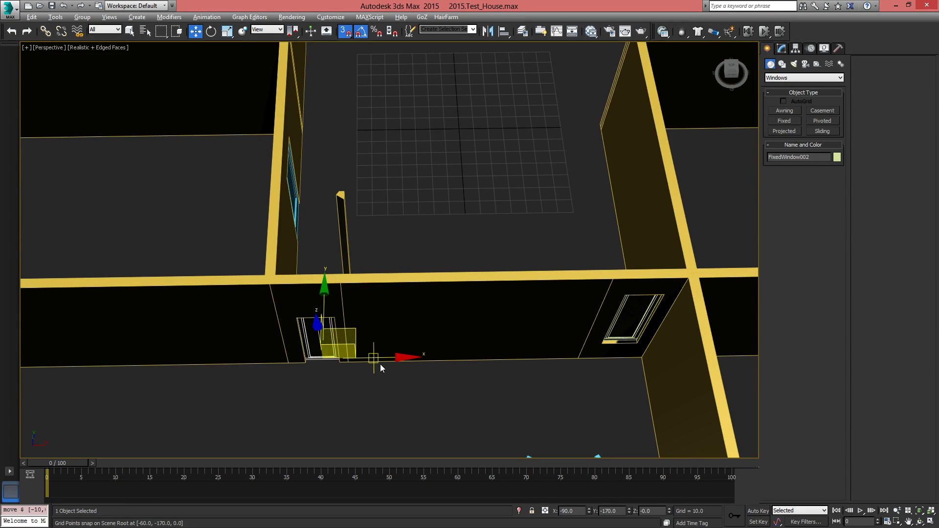
pyautogui.keyDown('alt'); pyautogui.moveTo(419, 296); pyautogui.dragTo(415, 329, button='middle'); pyautogui.keyUp('alt')
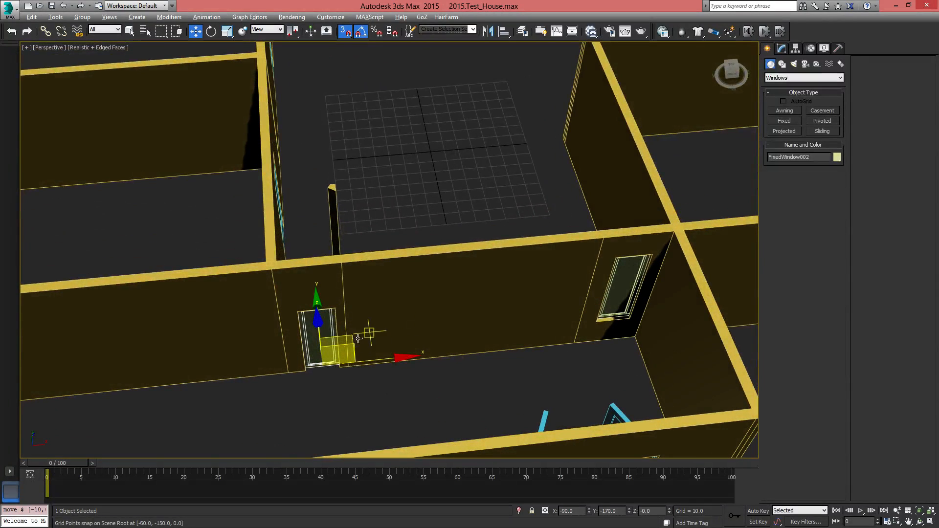
pyautogui.keyDown('alt'); pyautogui.moveTo(376, 361); pyautogui.dragTo(401, 345, button='middle'); pyautogui.keyUp('alt')
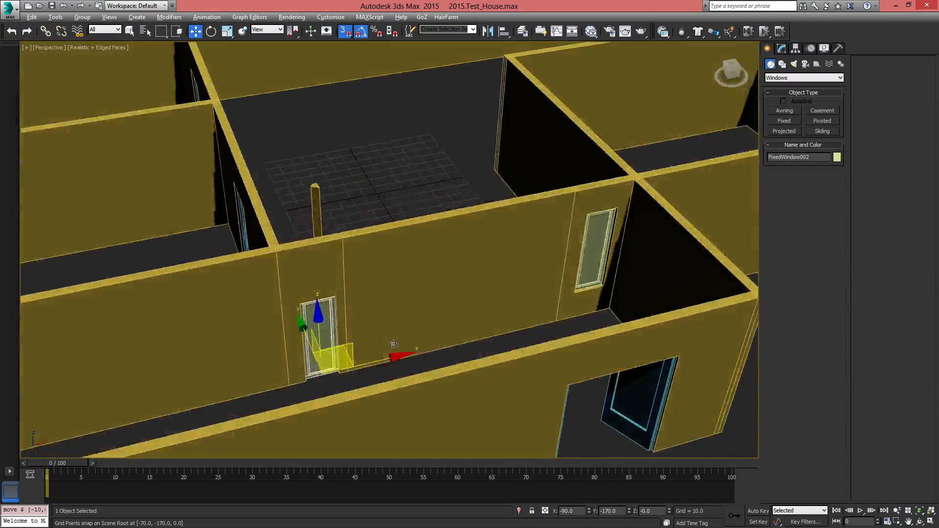
pyautogui.hotkey('ctrl', 'z')
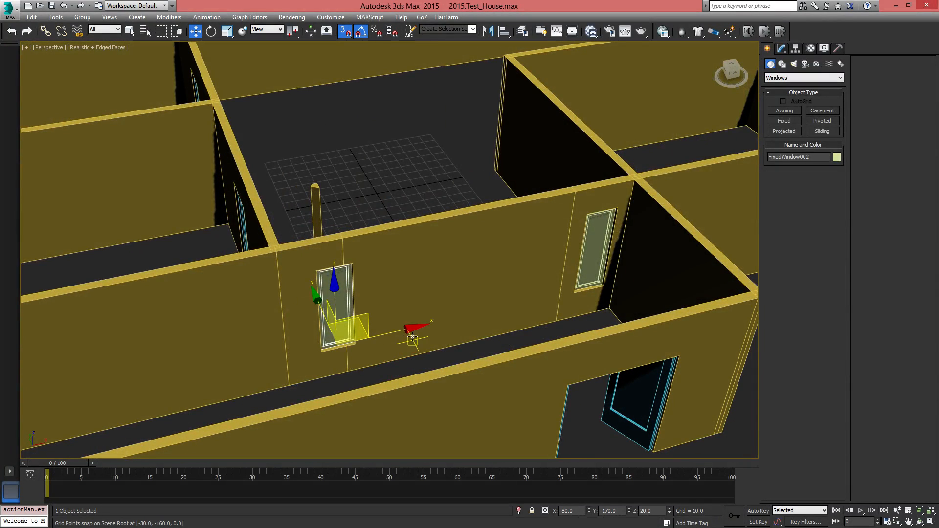
# In a wireframe top view, move the cloned window along the corridor wall to X -90, between the division and the junction
pyautogui.press('t')
pyautogui.scroll(10, 455, 342)
pyautogui.scroll(-5, 448, 304)
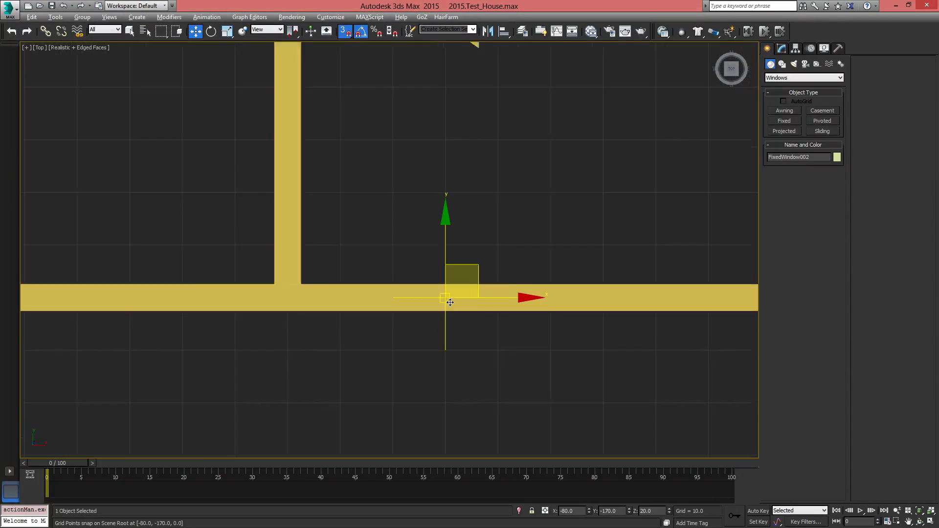
pyautogui.scroll(-2, 450, 302)
pyautogui.press('F3')
pyautogui.moveTo(530, 300)
pyautogui.mouseDown(button='middle')
pyautogui.moveTo(418, 336)
pyautogui.moveTo(518, 311)
pyautogui.mouseUp(button='middle')
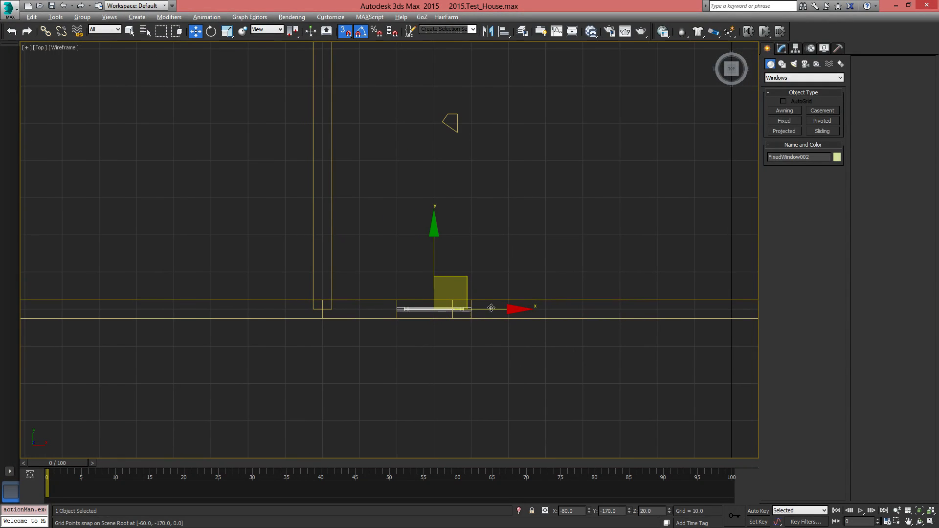
pyautogui.scroll(2, 492, 307)
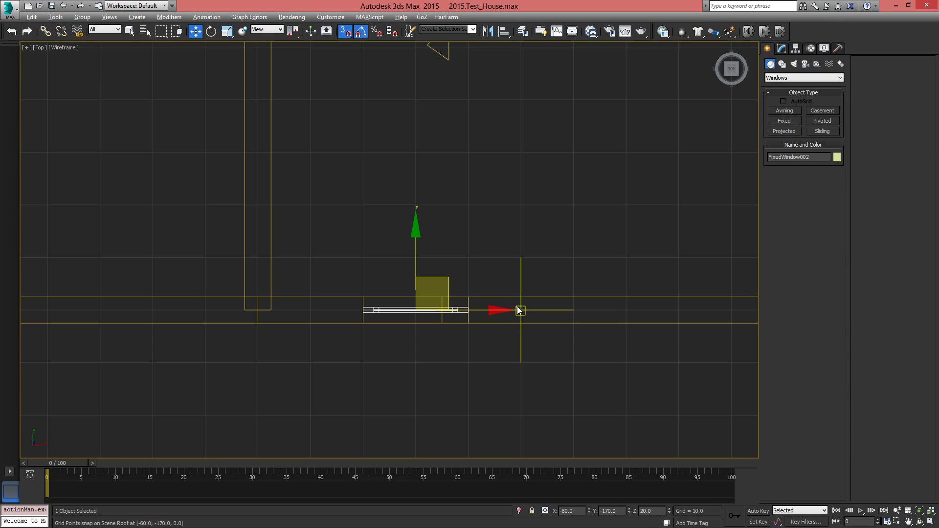
pyautogui.moveTo(497, 310); pyautogui.dragTo(358, 312)
# Return to the shaded perspective view and raise the cloned window to Z 20
pyautogui.moveTo(619, 323)
pyautogui.mouseDown(button='middle')
pyautogui.moveTo(470, 334)
pyautogui.moveTo(435, 348)
pyautogui.moveTo(456, 326)
pyautogui.mouseUp(button='middle')
pyautogui.scroll(-2, 470, 334)
pyautogui.press('F3')
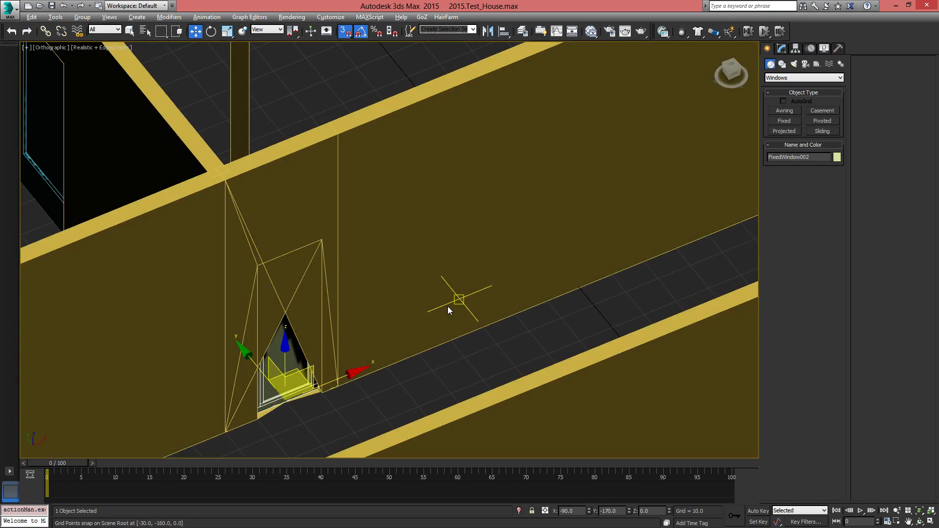
pyautogui.scroll(2, 448, 306)
pyautogui.press('p')
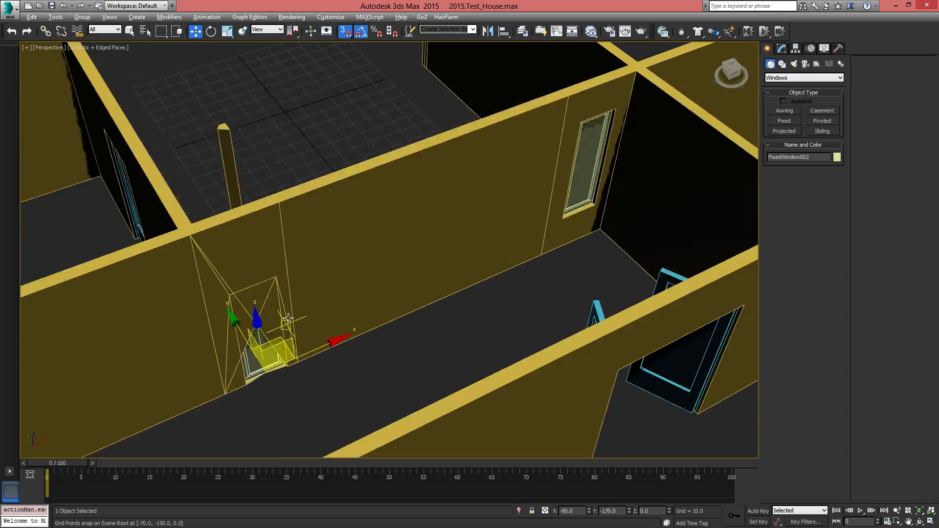
pyautogui.moveTo(304, 331); pyautogui.dragTo(361, 329, button='middle')
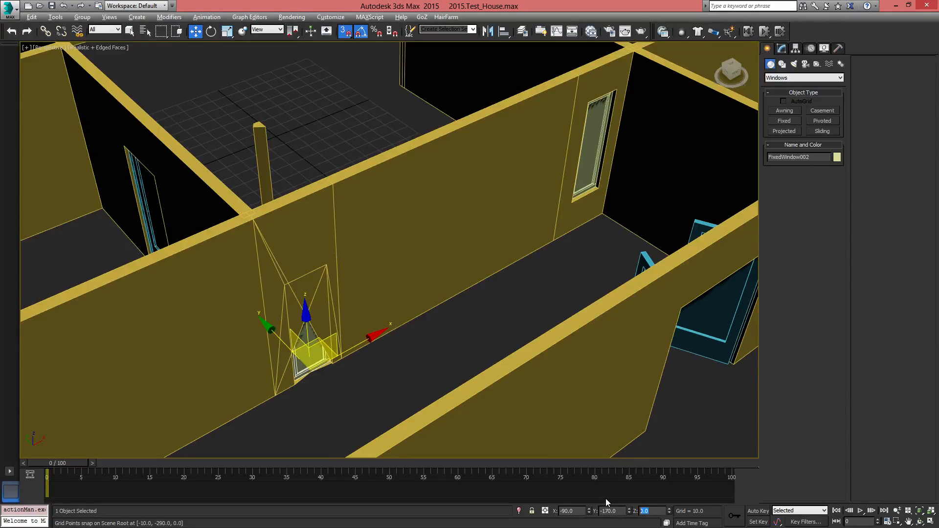
pyautogui.press('Return')
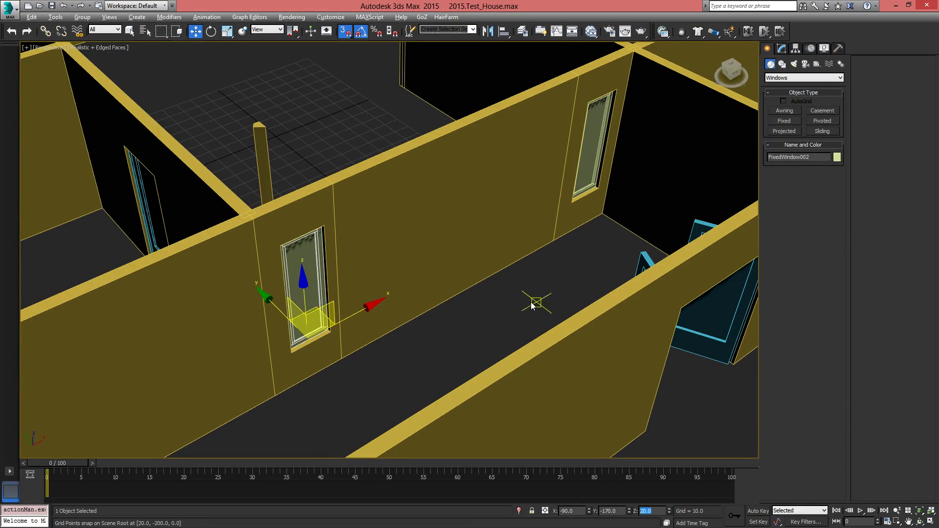
# Save the house scene with its corridor windows under the current file name
pyautogui.keyDown('alt'); pyautogui.moveTo(536, 304); pyautogui.dragTo(480, 303, button='middle'); pyautogui.keyUp('alt')
pyautogui.click(786, 50)
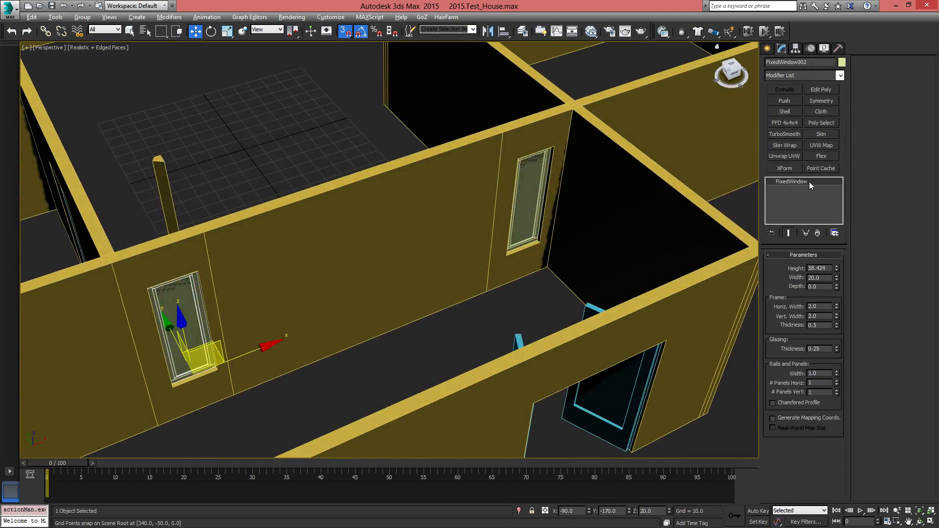
pyautogui.keyDown('alt'); pyautogui.moveTo(471, 258); pyautogui.dragTo(472, 269, button='middle'); pyautogui.keyUp('alt')
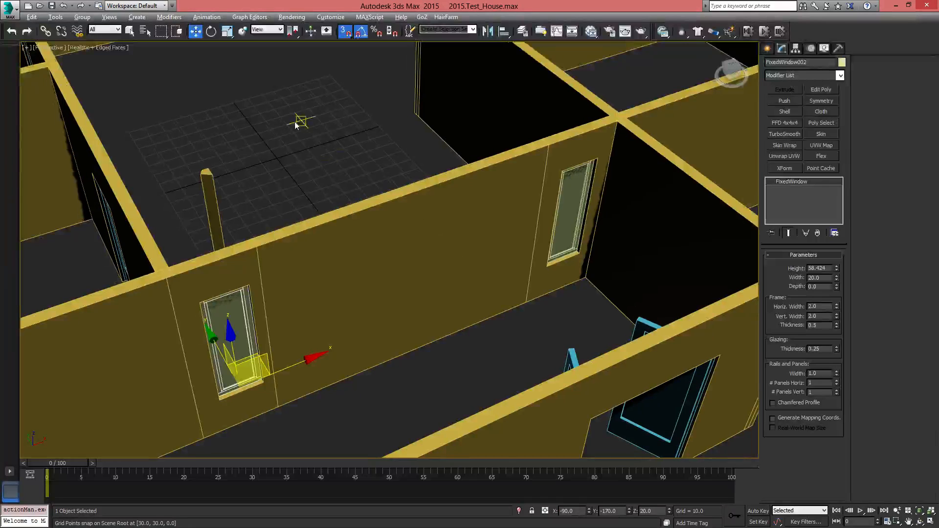
pyautogui.click(9, 9)
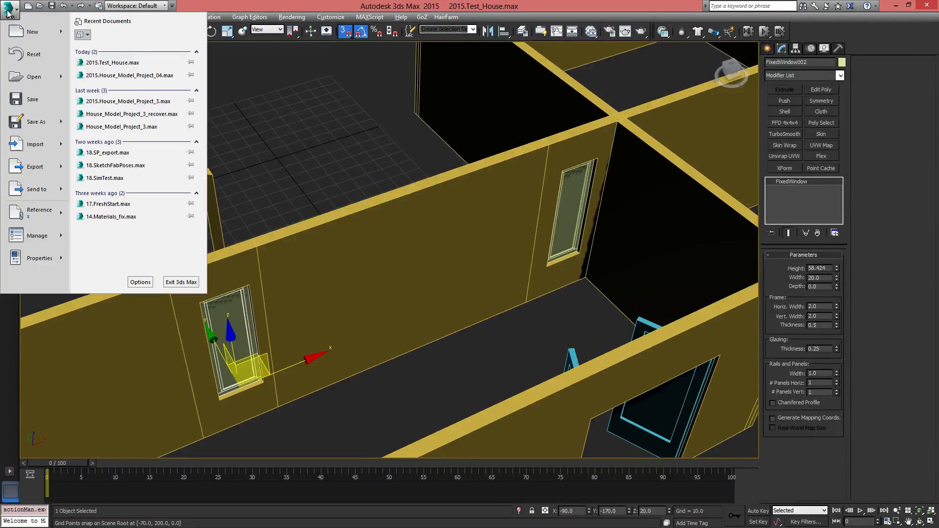
pyautogui.click(37, 101)
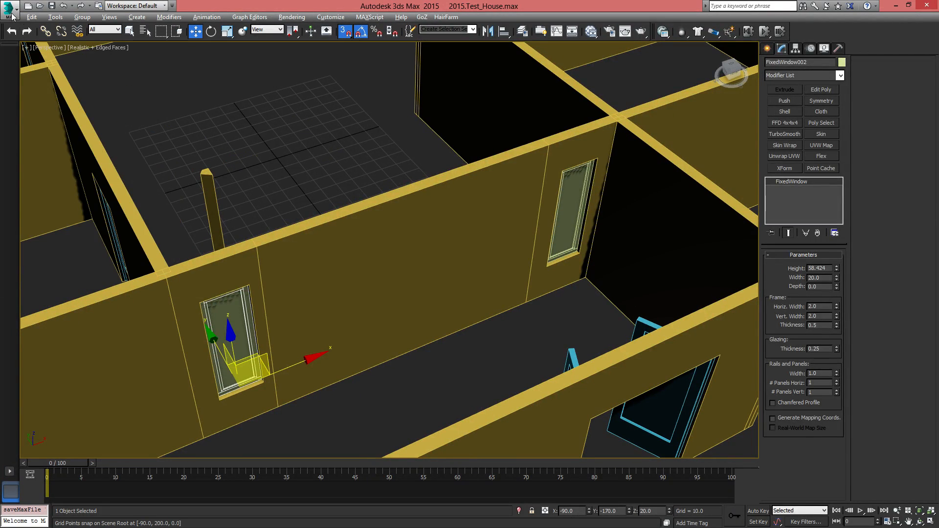
# Reset the scene and reopen the recent file 2015.Test_House.max
pyautogui.click(12, 16)
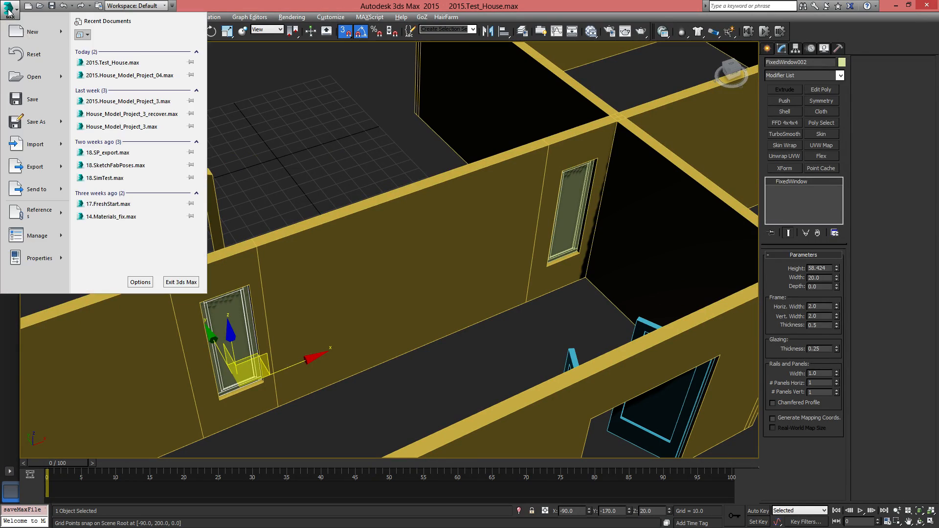
pyautogui.click(63, 62)
pyautogui.click(449, 281)
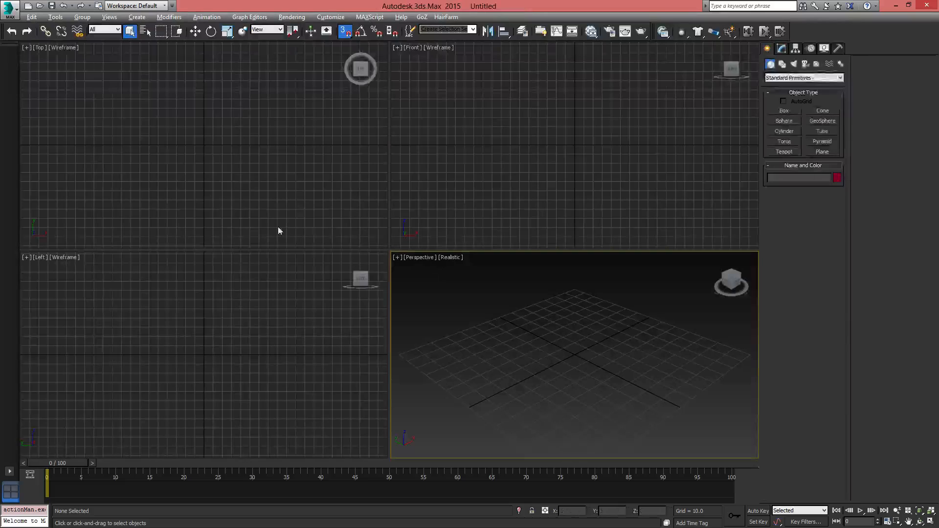
pyautogui.click(10, 9)
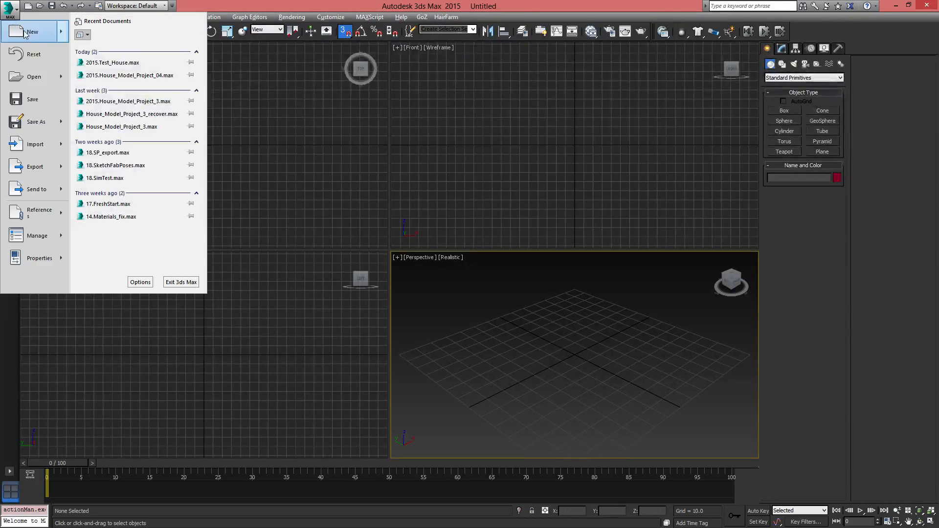
pyautogui.click(132, 64)
# Inspect the corridor windows in the reopened house and select the outer walls object
pyautogui.keyDown('alt'); pyautogui.moveTo(425, 315); pyautogui.dragTo(411, 346, button='middle'); pyautogui.keyUp('alt')
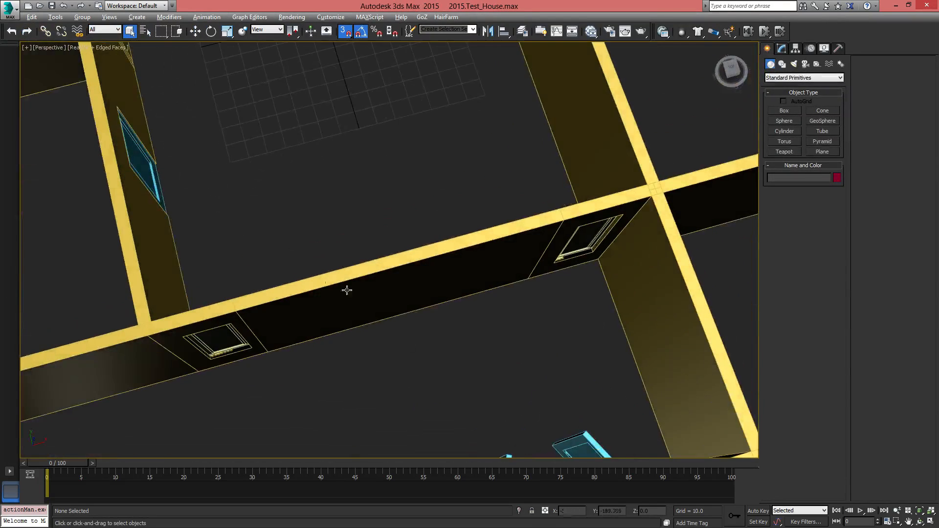
pyautogui.keyDown('alt'); pyautogui.moveTo(347, 290); pyautogui.dragTo(346, 338, button='middle'); pyautogui.keyUp('alt')
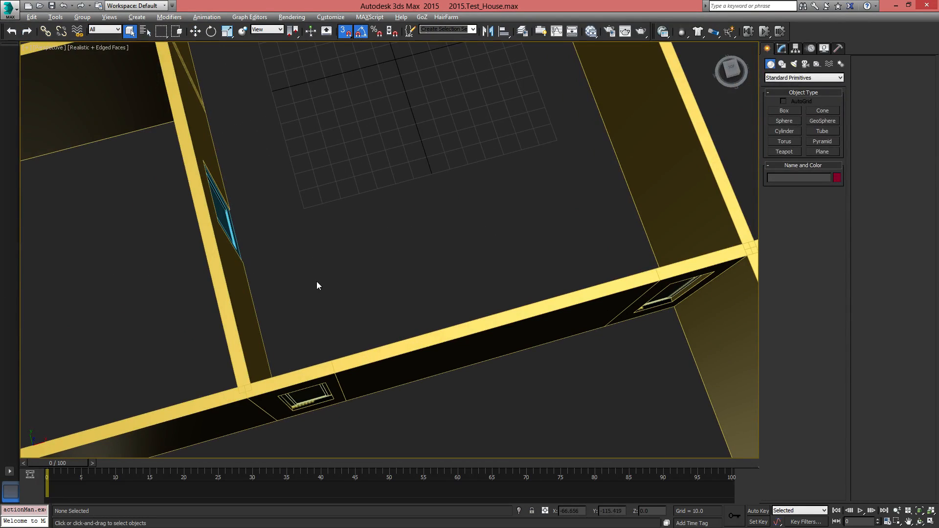
pyautogui.scroll(-10, 314, 316)
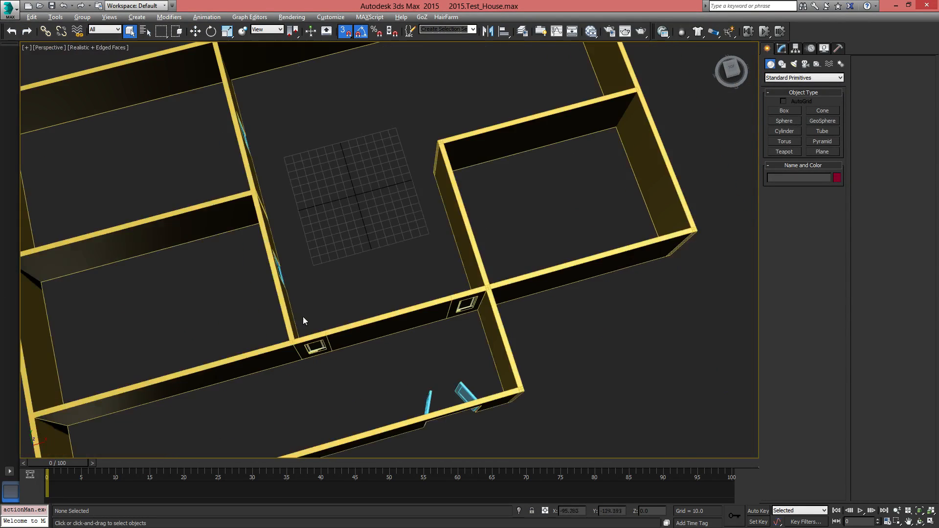
pyautogui.scroll(12, 353, 330)
pyautogui.scroll(-10, 459, 313)
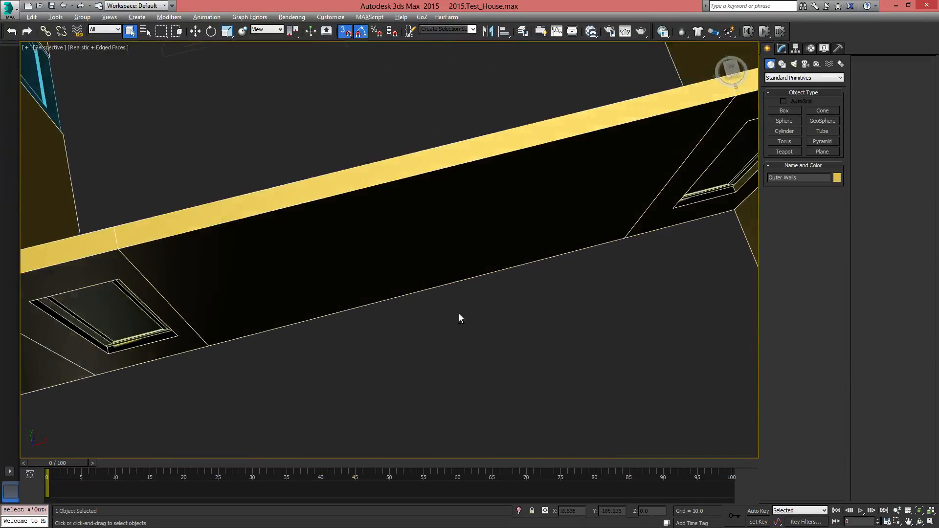
pyautogui.click(478, 281)
pyautogui.scroll(-3, 463, 271)
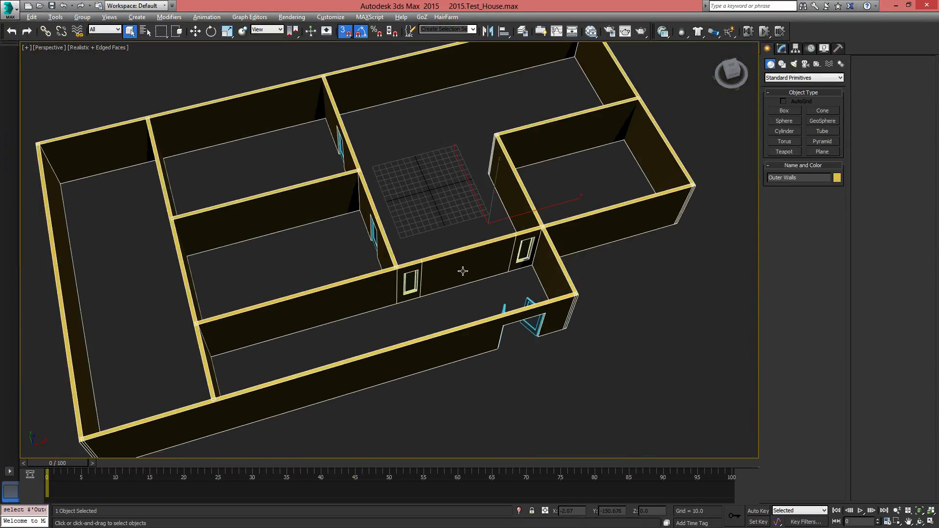
pyautogui.scroll(-3, 457, 277)
pyautogui.scroll(8, 457, 277)
pyautogui.scroll(-6, 457, 279)
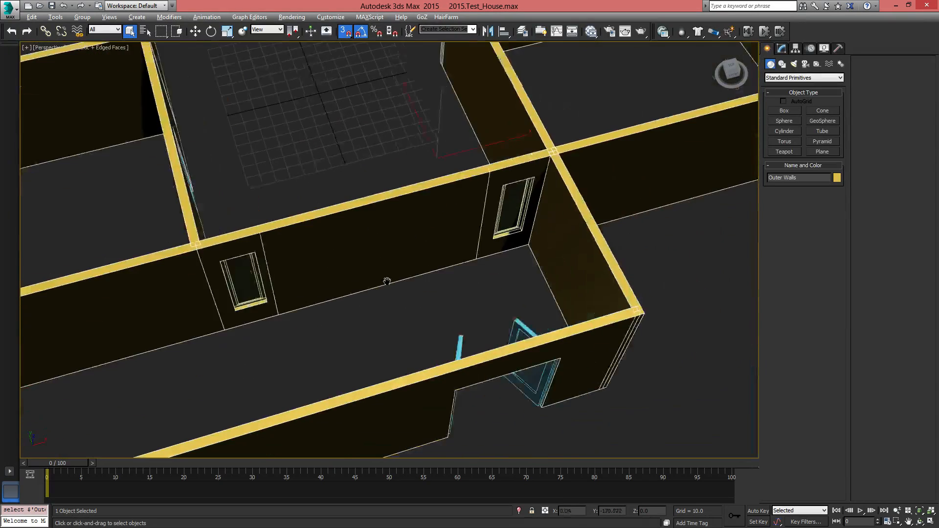
pyautogui.scroll(3, 384, 278)
# At the wall's Segment level, select the corridor wall segment between the two windows in wireframe display
pyautogui.click(782, 48)
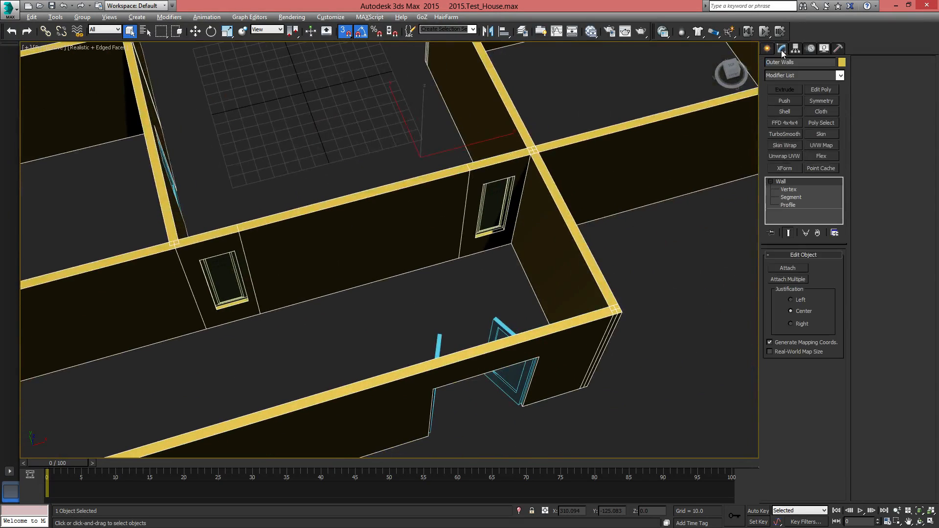
pyautogui.click(789, 197)
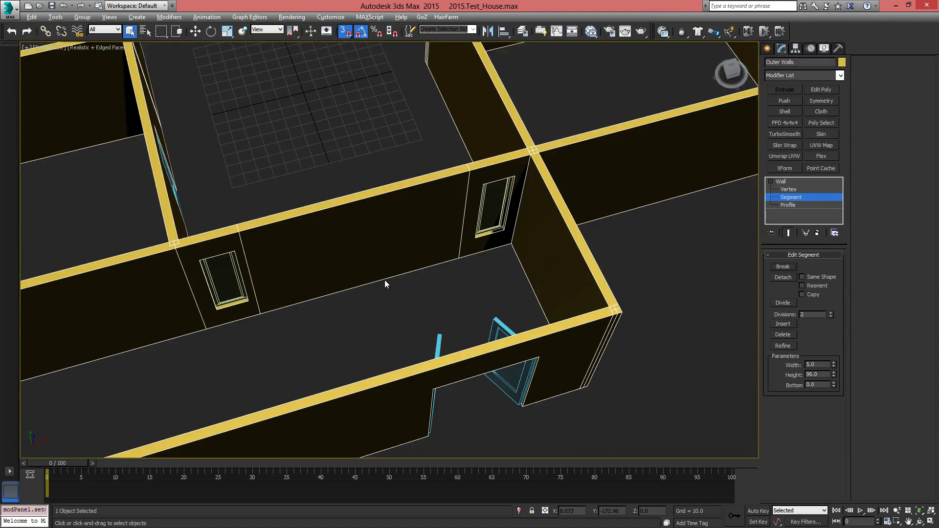
pyautogui.press('F3')
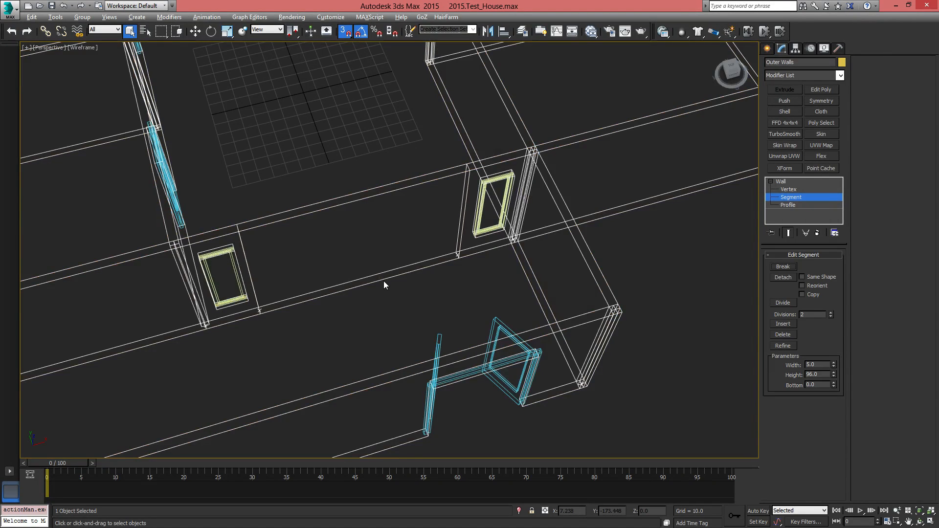
pyautogui.click(384, 279)
pyautogui.moveTo(383, 280); pyautogui.dragTo(472, 279, button='middle')
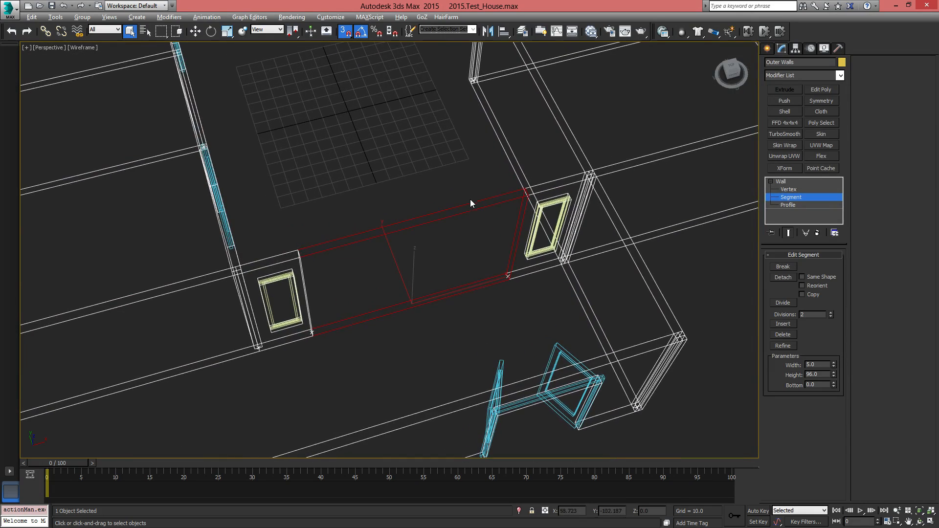
pyautogui.keyDown('alt'); pyautogui.moveTo(471, 204); pyautogui.dragTo(474, 291, button='middle'); pyautogui.keyUp('alt')
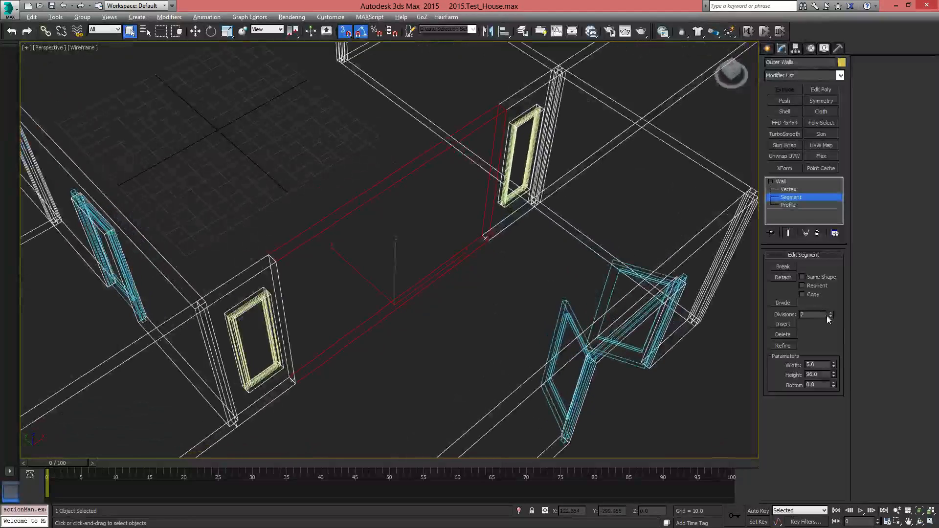
# Set the selected corridor segment's bottom to 80 and height to 16, and return to the shaded view
pyautogui.doubleClick(816, 375)
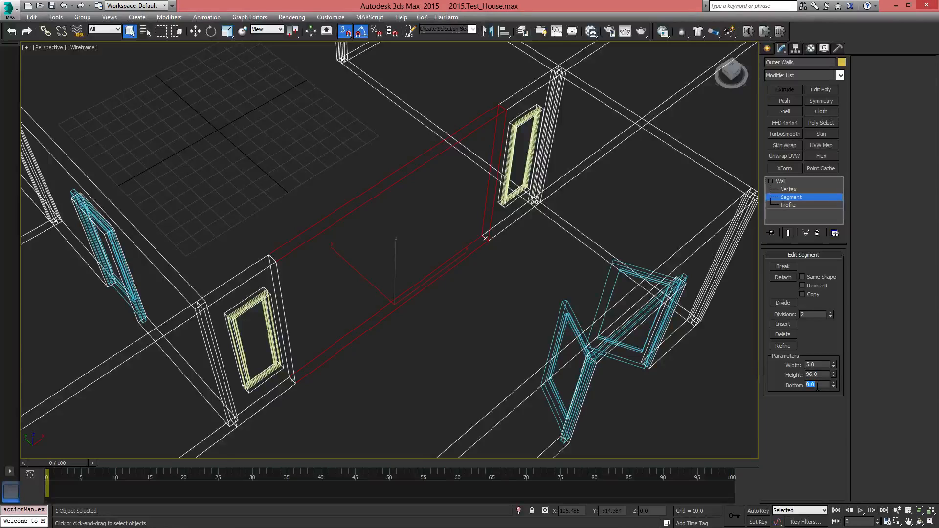
pyautogui.press('Return')
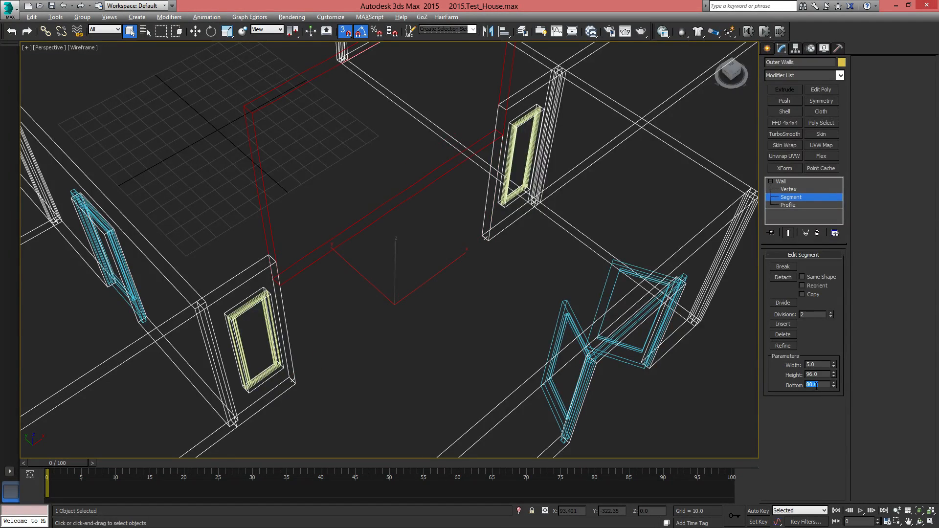
pyautogui.hotkey('shift', 'Tab')
pyautogui.write('16')
pyautogui.press('Return')
pyautogui.moveTo(475, 254)
pyautogui.keyDown('alt'); pyautogui.mouseDown(button='middle')
pyautogui.moveTo(473, 296)
pyautogui.moveTo(469, 280)
pyautogui.moveTo(469, 294)
pyautogui.moveTo(433, 293)
pyautogui.mouseUp(button='middle'); pyautogui.keyUp('alt')
pyautogui.press('F3')
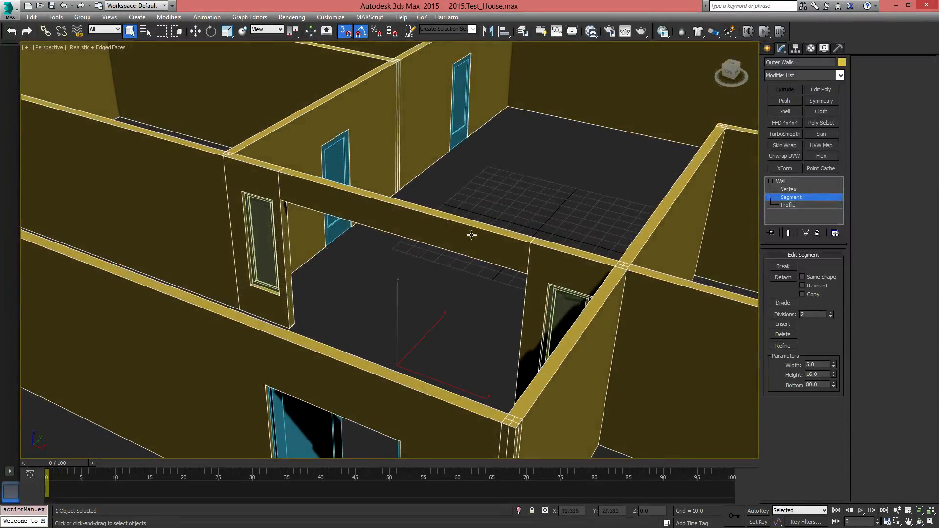
# Delete the short wall segment closing the far end of the corridor, working in wireframe, and return to the shaded view
pyautogui.keyDown('alt'); pyautogui.moveTo(295, 189); pyautogui.dragTo(424, 274, button='middle'); pyautogui.keyUp('alt')
pyautogui.moveTo(363, 274); pyautogui.dragTo(424, 343, button='middle')
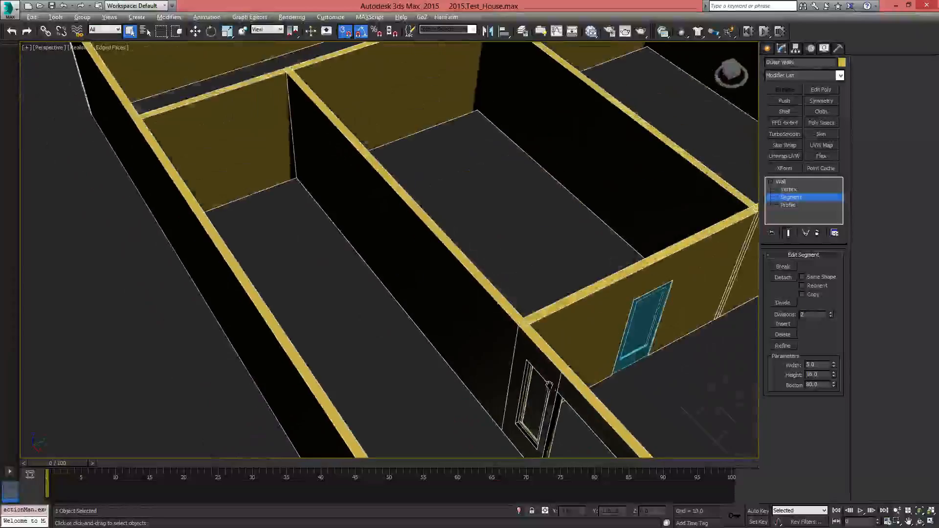
pyautogui.scroll(-3, 424, 346)
pyautogui.keyDown('alt'); pyautogui.moveTo(391, 311); pyautogui.dragTo(290, 261, button='middle'); pyautogui.keyUp('alt')
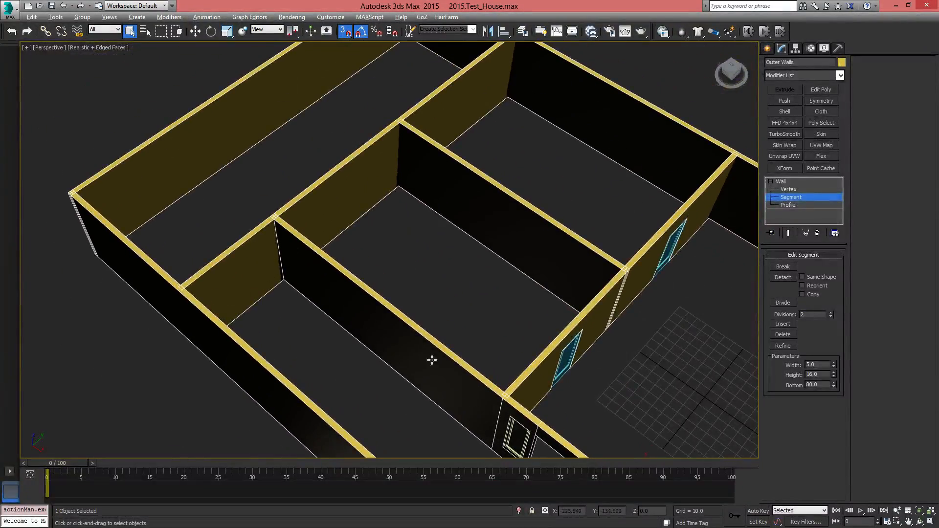
pyautogui.keyDown('alt'); pyautogui.moveTo(432, 361); pyautogui.dragTo(332, 276, button='middle'); pyautogui.keyUp('alt')
pyautogui.moveTo(249, 259); pyautogui.dragTo(360, 319, button='middle')
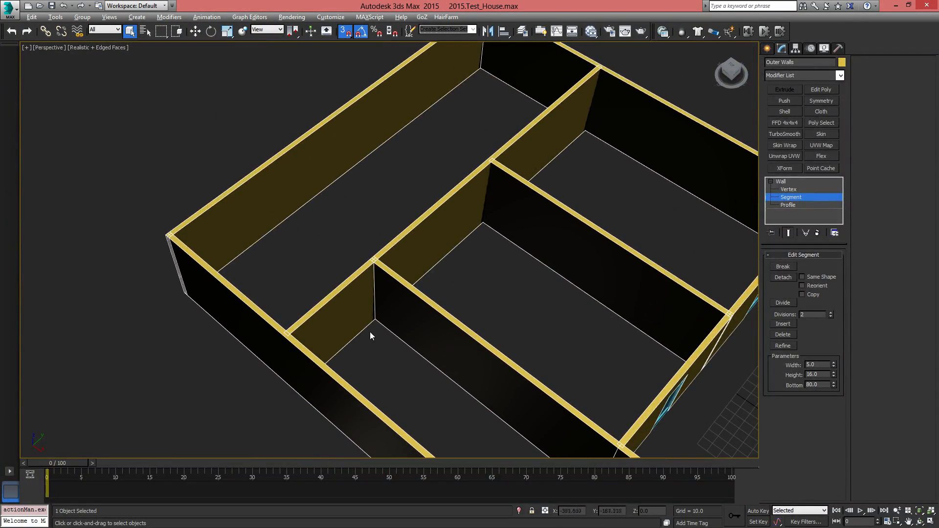
pyautogui.press('F3')
pyautogui.click(374, 319)
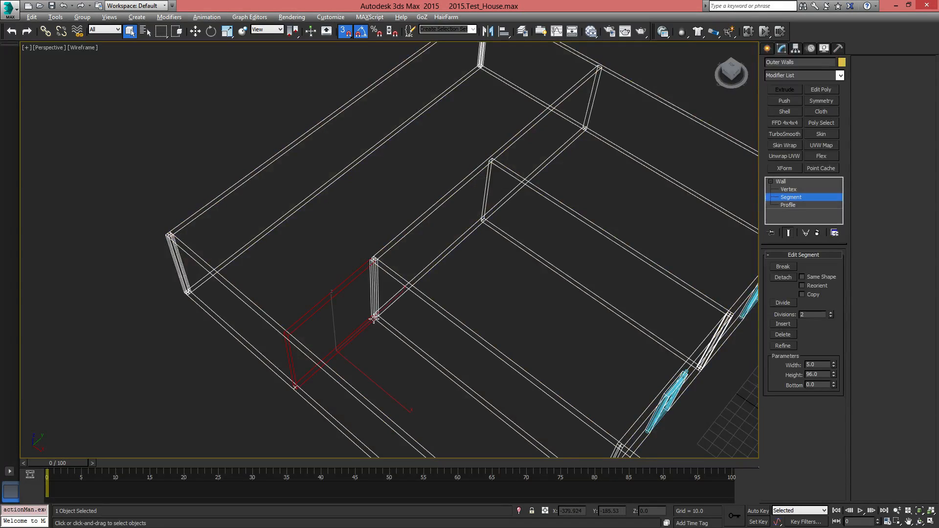
pyautogui.moveTo(355, 329); pyautogui.dragTo(337, 276, button='middle')
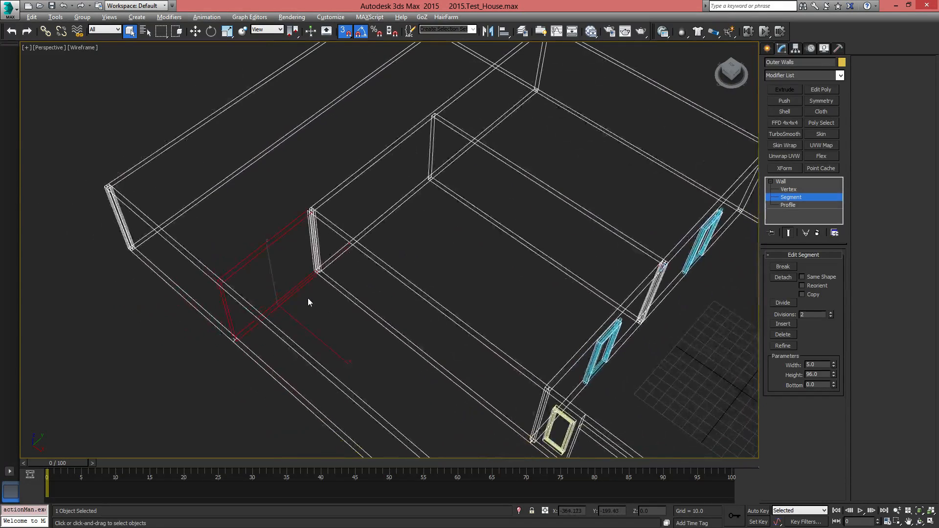
pyautogui.press('Delete')
pyautogui.moveTo(419, 225)
pyautogui.mouseDown(button='middle')
pyautogui.moveTo(365, 306)
pyautogui.moveTo(316, 196)
pyautogui.moveTo(441, 287)
pyautogui.moveTo(381, 152)
pyautogui.moveTo(549, 388)
pyautogui.mouseUp(button='middle')
pyautogui.press('F3')
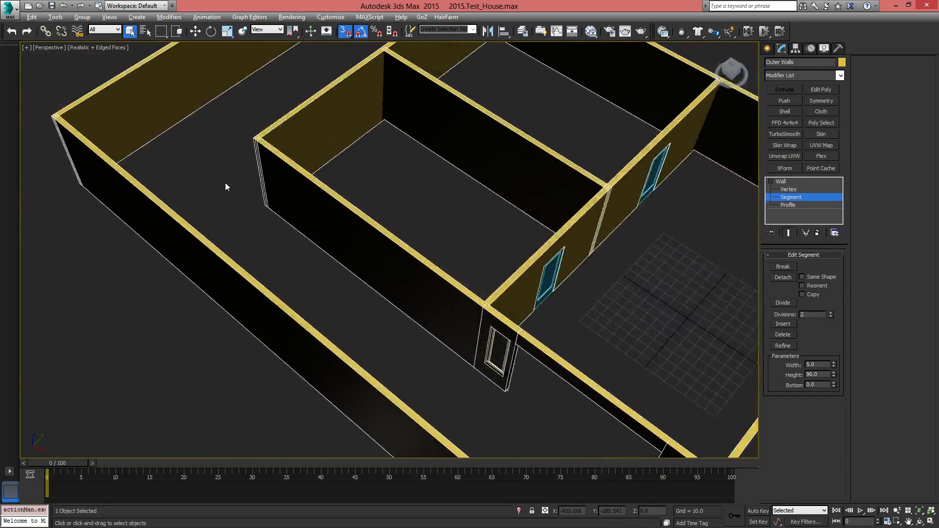
# Leave segment editing and clone the interior pivot door nearest the corridor as a copy across to the opposite room's wall at X 100
pyautogui.moveTo(225, 186); pyautogui.dragTo(201, 342, button='middle')
pyautogui.moveTo(436, 159); pyautogui.dragTo(431, 269, button='middle')
pyautogui.scroll(-3, 431, 269)
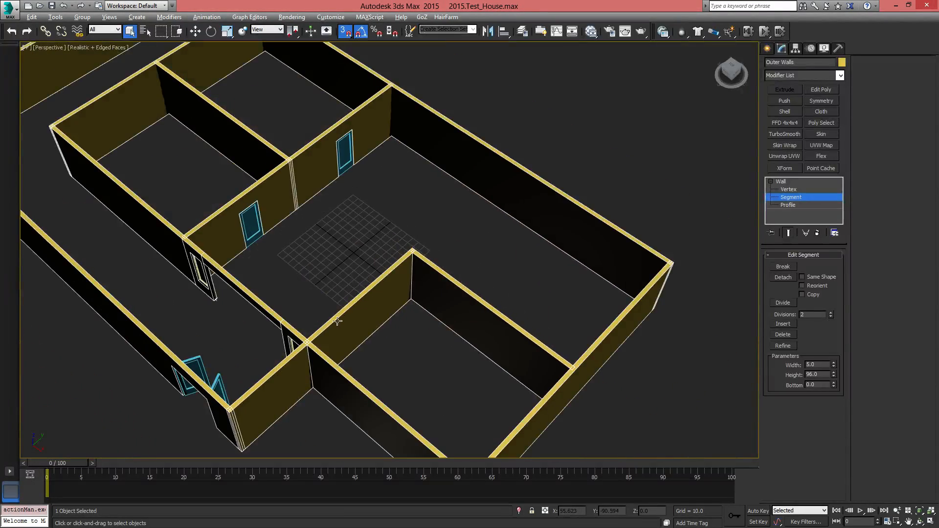
pyautogui.keyDown('alt'); pyautogui.moveTo(367, 320); pyautogui.dragTo(395, 339, button='middle'); pyautogui.keyUp('alt')
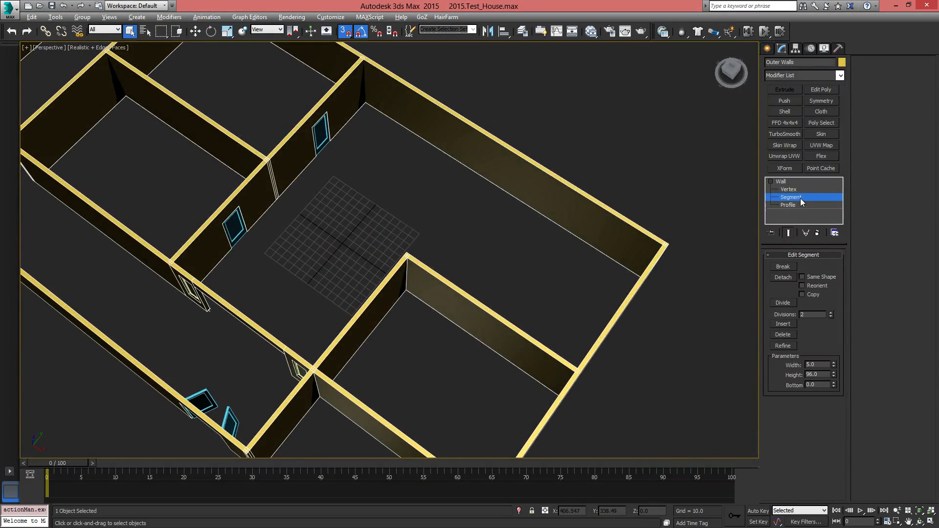
pyautogui.press('1')
pyautogui.click(793, 183)
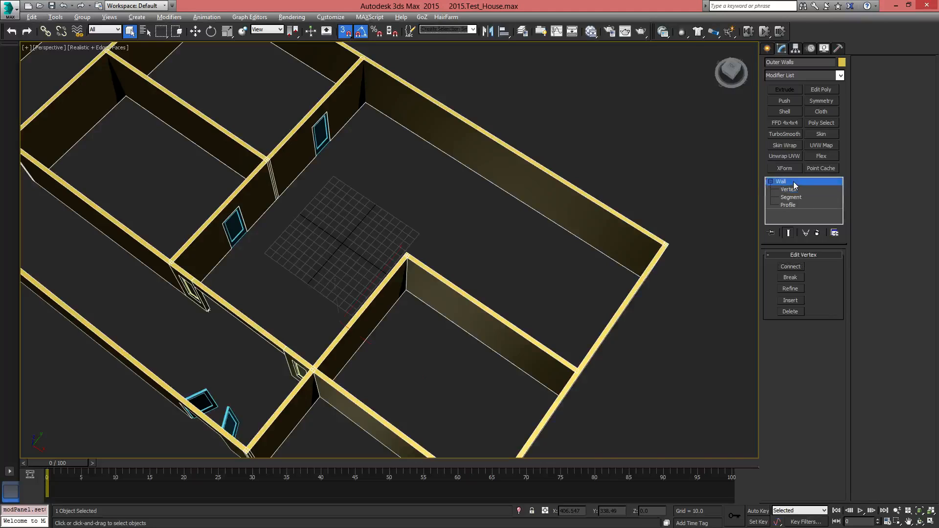
pyautogui.click(235, 233)
pyautogui.keyDown('alt'); pyautogui.moveTo(314, 283); pyautogui.dragTo(345, 286, button='middle'); pyautogui.keyUp('alt')
pyautogui.press('w')
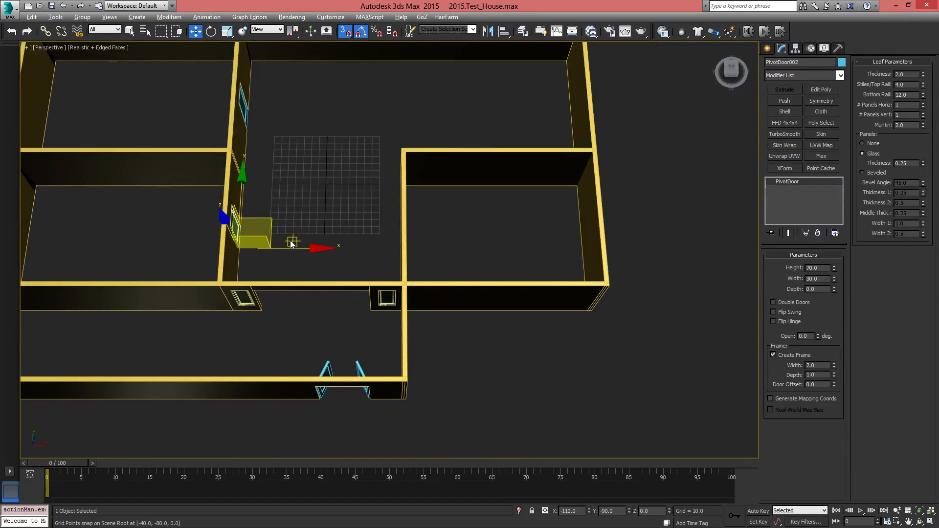
pyautogui.keyDown('shift'); pyautogui.moveTo(302, 249); pyautogui.dragTo(402, 251); pyautogui.keyUp('shift')
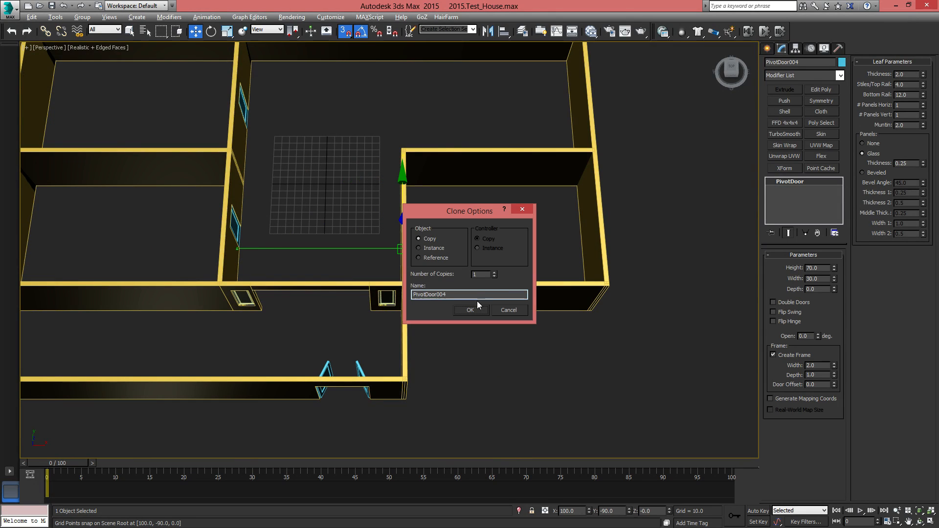
pyautogui.click(474, 309)
# Rotate the cloned door half a turn within its wall and move it along the wall to Y -70
pyautogui.moveTo(474, 309)
pyautogui.keyDown('alt'); pyautogui.mouseDown(button='middle')
pyautogui.moveTo(350, 274)
pyautogui.moveTo(433, 254)
pyautogui.moveTo(413, 240)
pyautogui.moveTo(419, 262)
pyautogui.moveTo(430, 259)
pyautogui.mouseUp(button='middle'); pyautogui.keyUp('alt')
pyautogui.scroll(7, 420, 263)
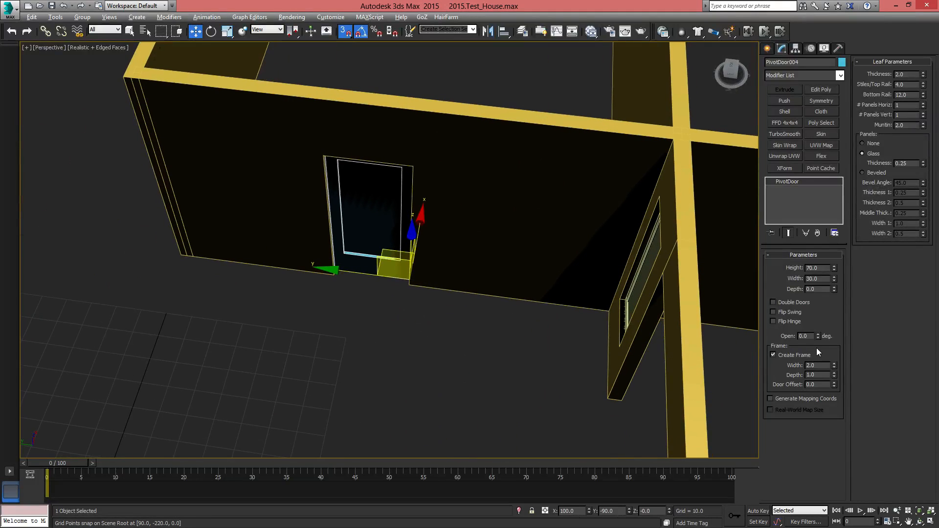
pyautogui.press('e')
pyautogui.moveTo(364, 330); pyautogui.dragTo(453, 346)
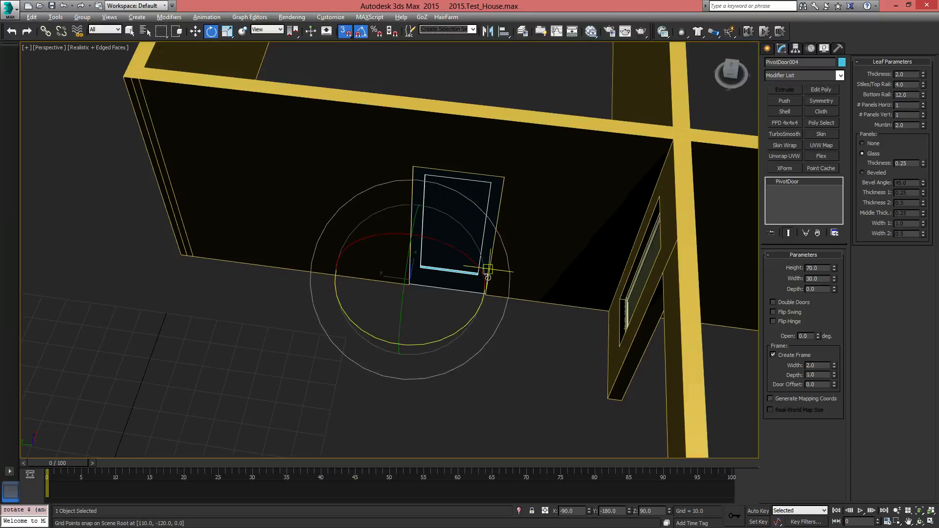
pyautogui.press('w')
pyautogui.moveTo(337, 274); pyautogui.dragTo(369, 275)
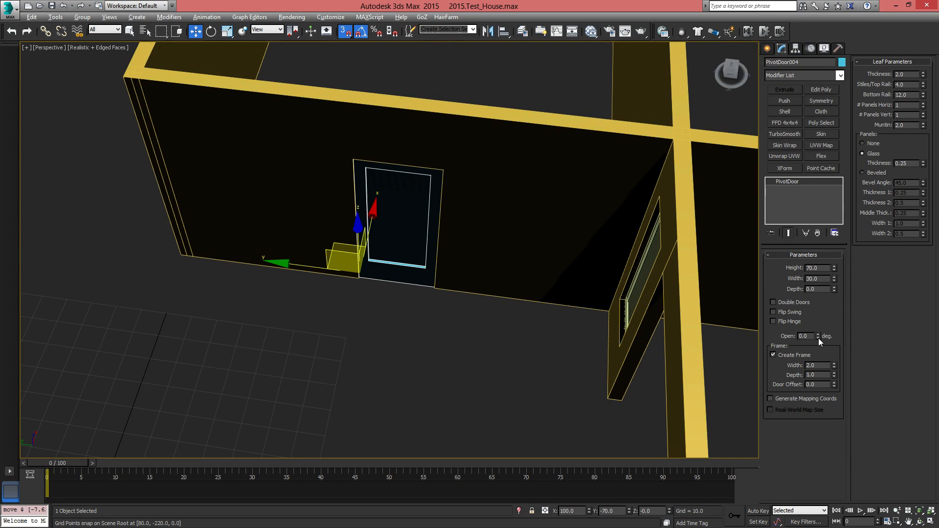
# Open the cloned pivot door by 84.5 degrees and the two doors in the opposite wall by 59.5 and 28 degrees
pyautogui.moveTo(818, 339); pyautogui.dragTo(856, 329)
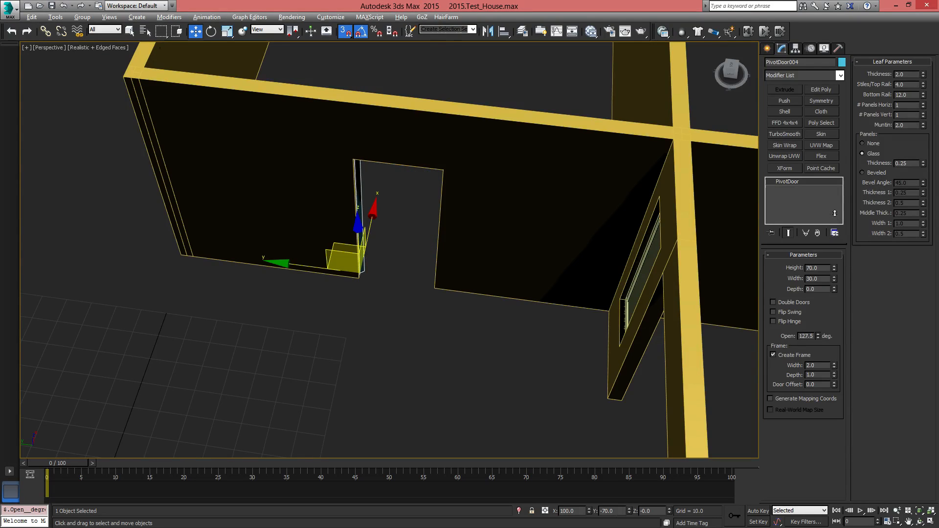
pyautogui.moveTo(835, 214); pyautogui.dragTo(834, 256)
pyautogui.keyDown('alt'); pyautogui.moveTo(520, 274); pyautogui.dragTo(302, 384, button='middle'); pyautogui.keyUp('alt')
pyautogui.click(280, 354)
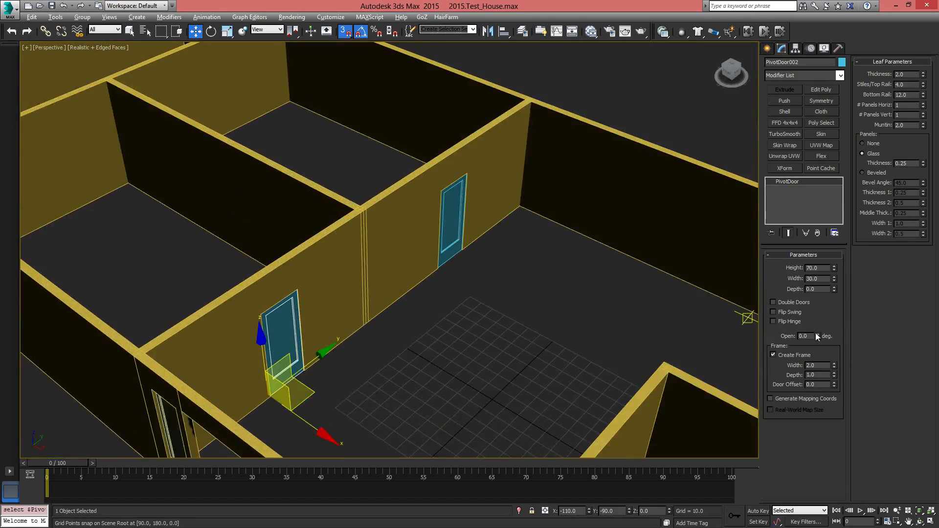
pyautogui.moveTo(819, 336); pyautogui.dragTo(816, 281)
pyautogui.click(450, 240)
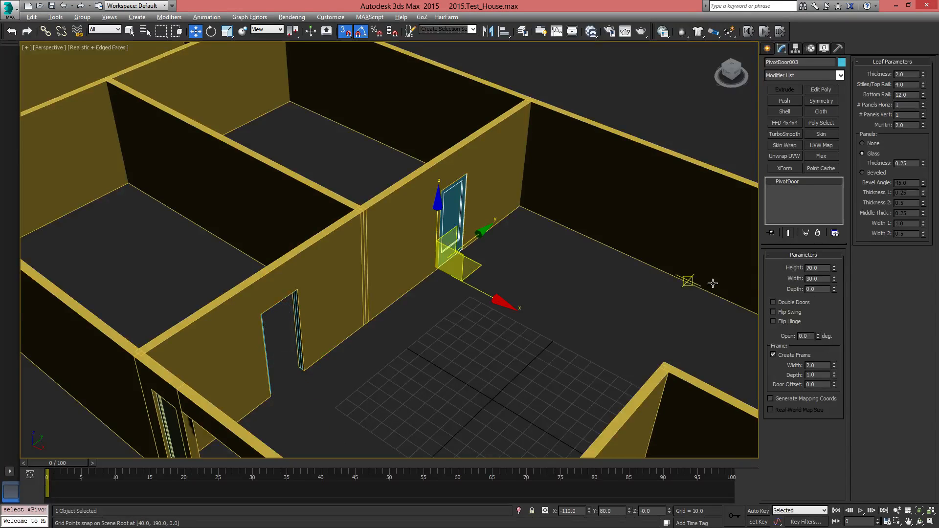
pyautogui.moveTo(818, 338); pyautogui.dragTo(820, 308)
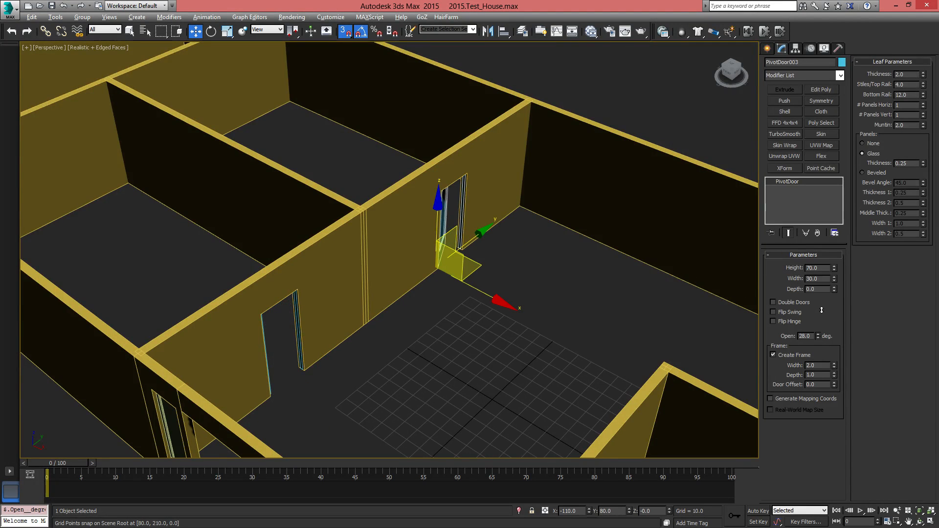
# Close the double entrance door by resetting its opening angle to 0 degrees
pyautogui.keyDown('alt'); pyautogui.moveTo(606, 313); pyautogui.dragTo(289, 113, button='middle'); pyautogui.keyUp('alt')
pyautogui.click(430, 293)
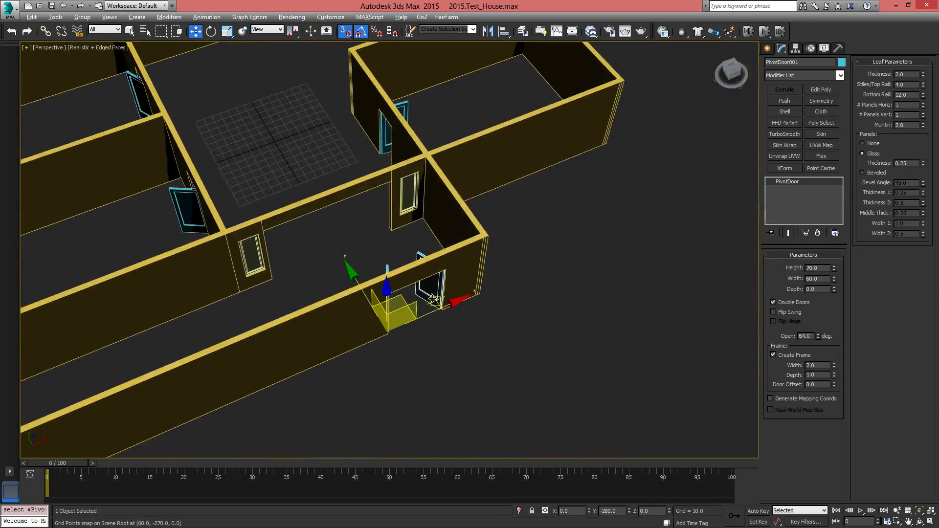
pyautogui.scroll(5, 434, 295)
pyautogui.keyDown('alt'); pyautogui.moveTo(479, 360); pyautogui.dragTo(483, 325, button='middle'); pyautogui.keyUp('alt')
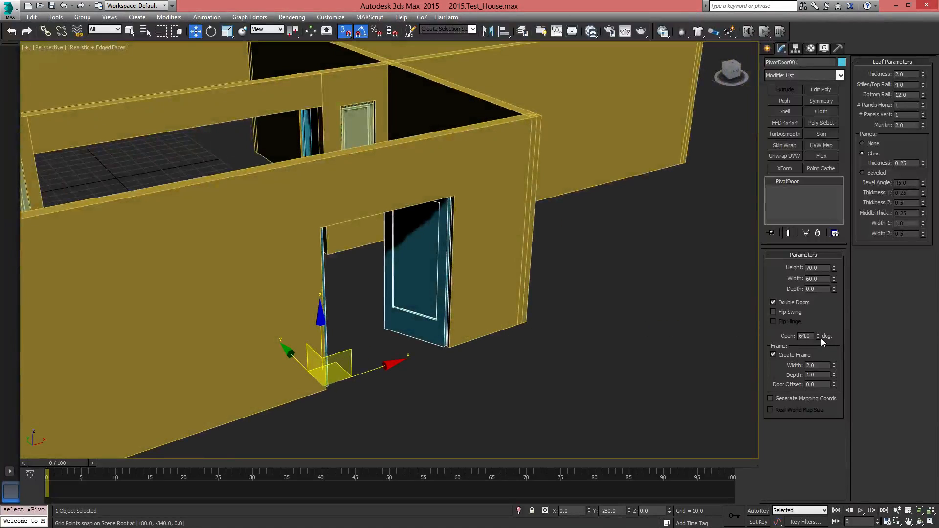
pyautogui.rightClick(819, 338)
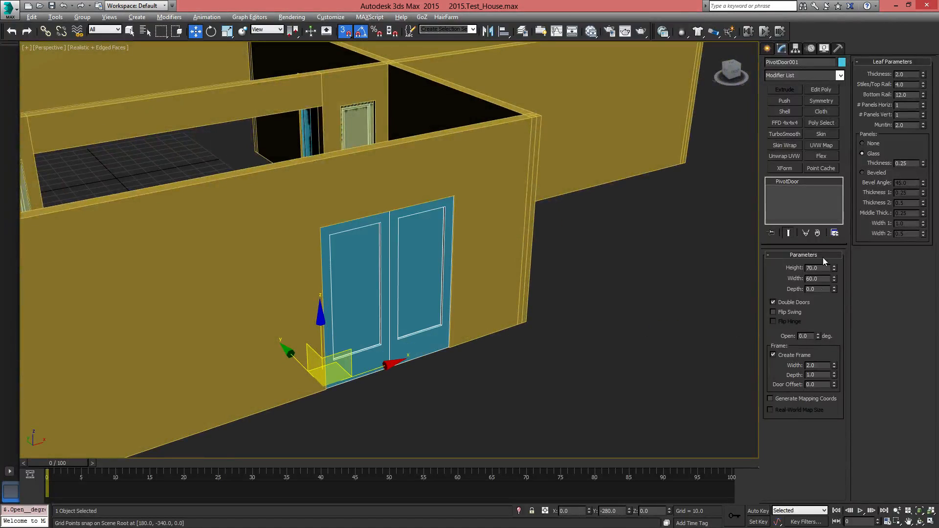
# Divide each leaf of the double entrance door into 2 horizontal and 3 vertical panels
pyautogui.click(924, 103)
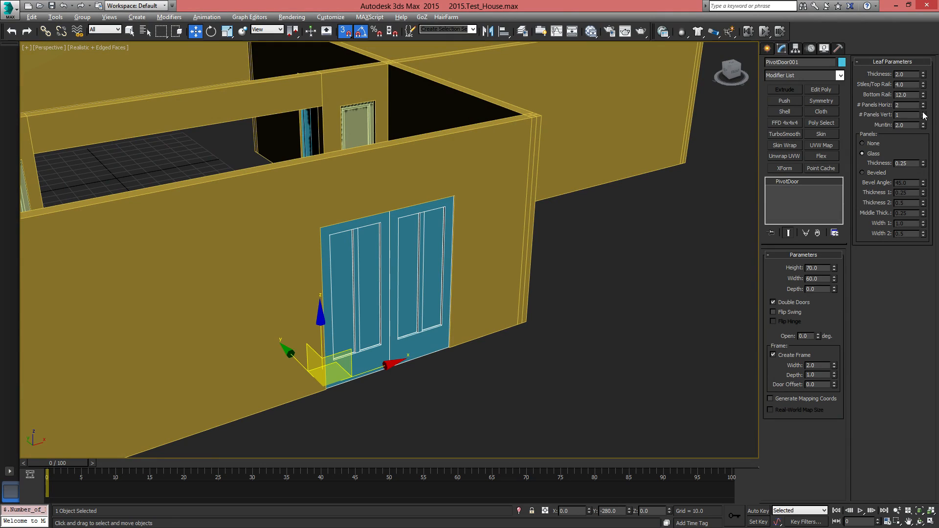
pyautogui.click(924, 113)
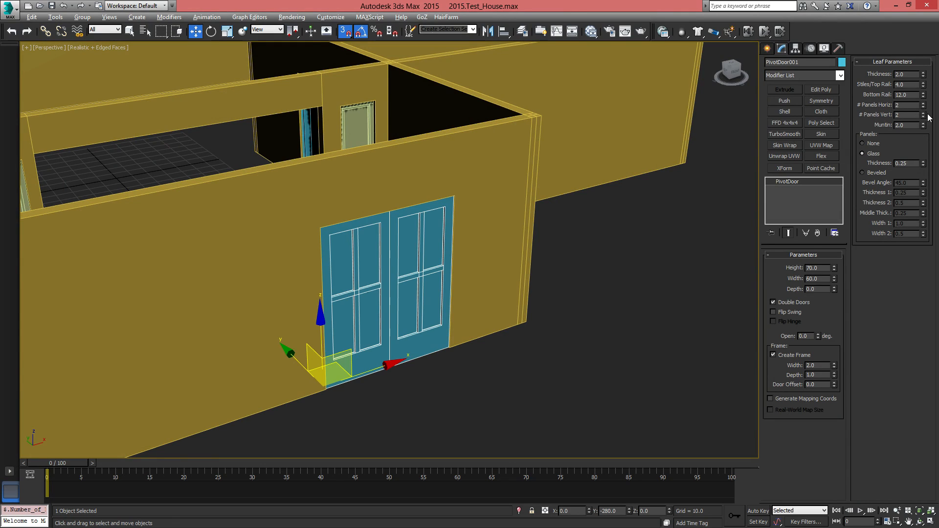
pyautogui.click(925, 114)
# Change the panel type to Beveled on both pivot doors in the long interior wall at X -110
pyautogui.keyDown('alt'); pyautogui.moveTo(477, 290); pyautogui.dragTo(474, 367, button='middle'); pyautogui.keyUp('alt')
pyautogui.scroll(-4, 479, 289)
pyautogui.keyDown('alt'); pyautogui.moveTo(389, 257); pyautogui.dragTo(267, 267, button='middle'); pyautogui.keyUp('alt')
pyautogui.moveTo(482, 235); pyautogui.dragTo(380, 342, button='middle')
pyautogui.click(479, 230)
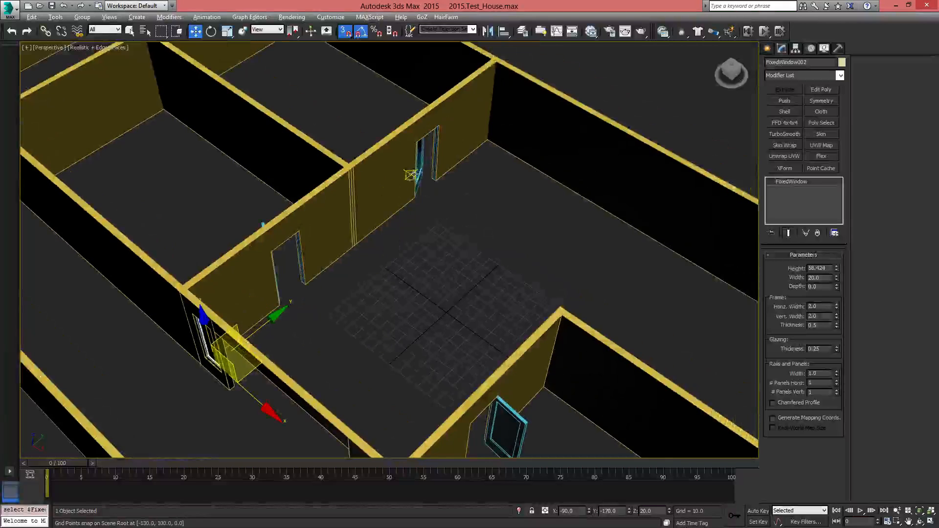
pyautogui.click(419, 170)
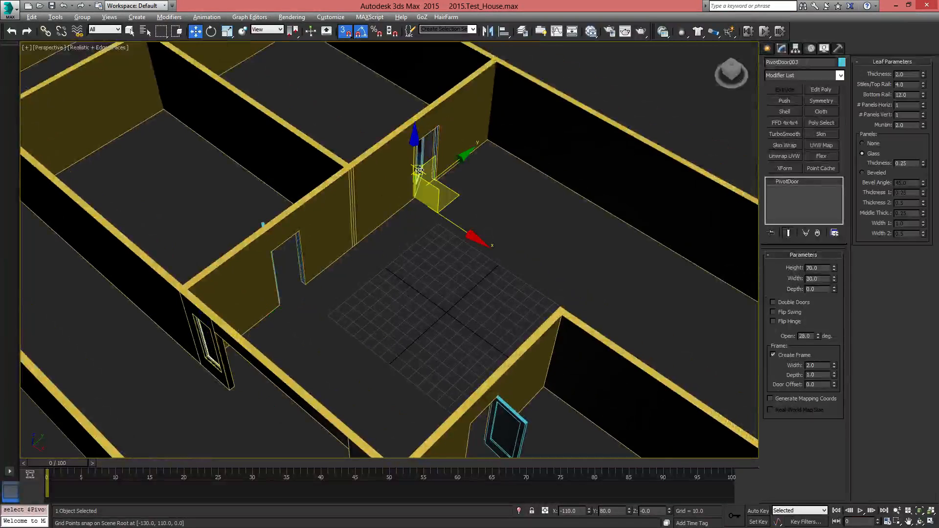
pyautogui.click(872, 172)
pyautogui.keyDown('alt'); pyautogui.moveTo(442, 283); pyautogui.dragTo(398, 272, button='middle'); pyautogui.keyUp('alt')
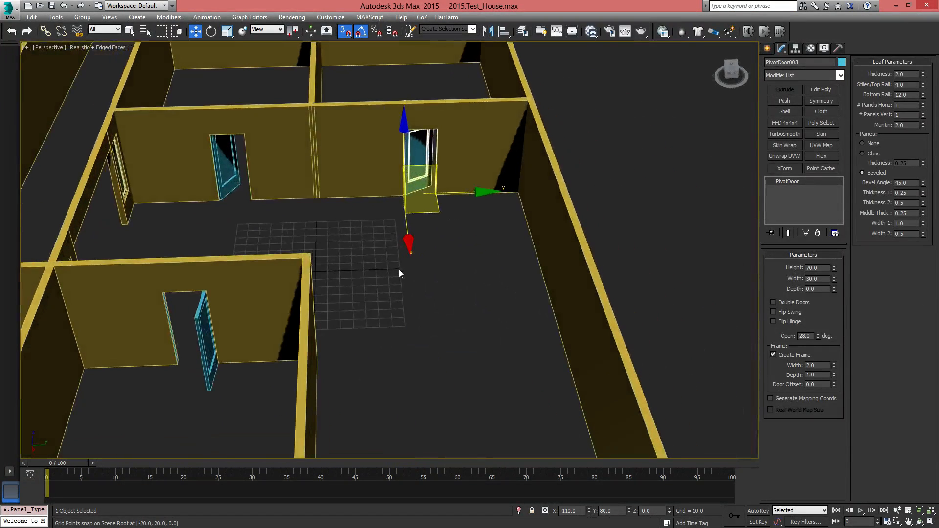
pyautogui.click(230, 186)
pyautogui.click(872, 173)
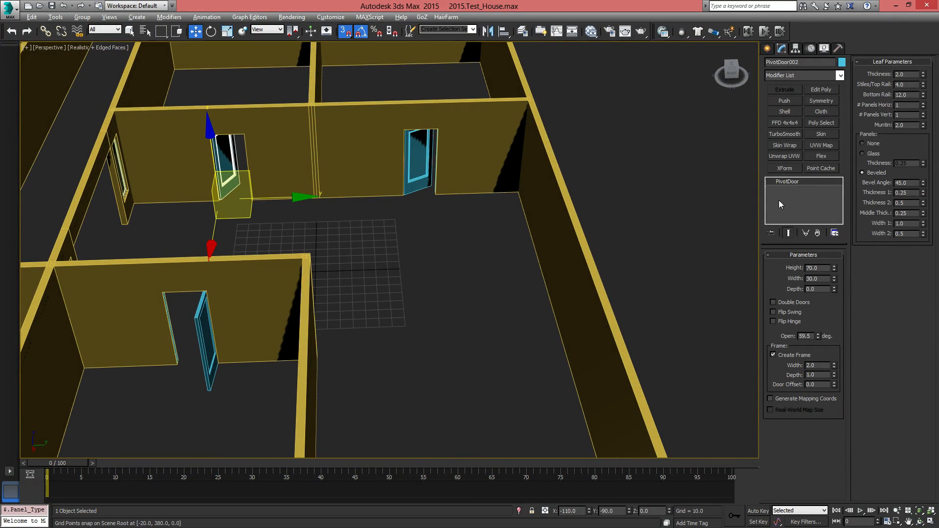
# Change the panel type to Beveled on the pivot door of the opposite room at X 100
pyautogui.click(206, 352)
pyautogui.keyDown('alt'); pyautogui.moveTo(206, 351); pyautogui.dragTo(375, 332, button='middle'); pyautogui.keyUp('alt')
pyautogui.press('z')
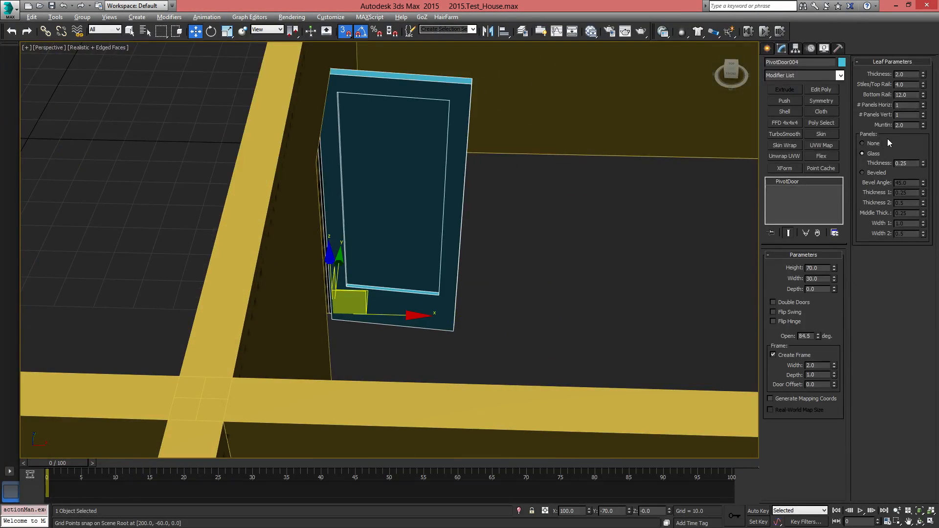
pyautogui.click(873, 173)
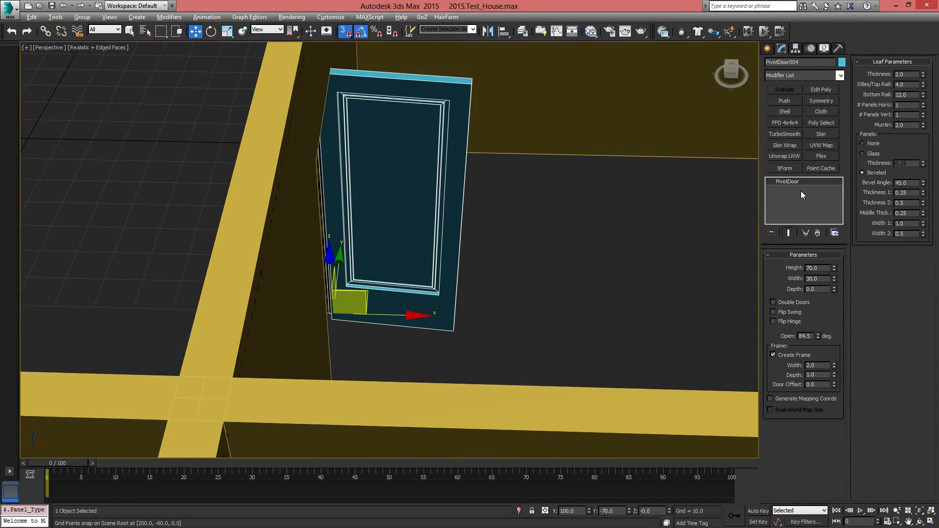
# Select the double entrance door and set its frame depth to 3.5
pyautogui.keyDown('alt'); pyautogui.moveTo(451, 259); pyautogui.dragTo(518, 241, button='middle'); pyautogui.keyUp('alt')
pyautogui.scroll(-4, 335, 289)
pyautogui.keyDown('alt'); pyautogui.moveTo(420, 329); pyautogui.dragTo(451, 299, button='middle'); pyautogui.keyUp('alt')
pyautogui.moveTo(452, 299); pyautogui.dragTo(350, 227, button='middle')
pyautogui.click(408, 266)
pyautogui.scroll(5, 450, 294)
pyautogui.moveTo(451, 294); pyautogui.dragTo(296, 374, button='middle')
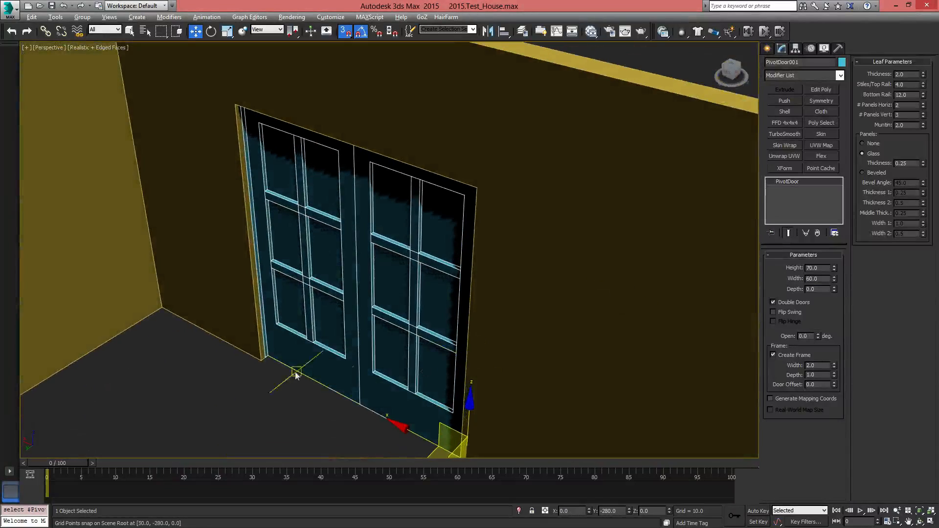
pyautogui.keyDown('alt'); pyautogui.moveTo(364, 141); pyautogui.dragTo(632, 315, button='middle'); pyautogui.keyUp('alt')
pyautogui.keyDown('alt'); pyautogui.moveTo(455, 325); pyautogui.dragTo(548, 325, button='middle'); pyautogui.keyUp('alt')
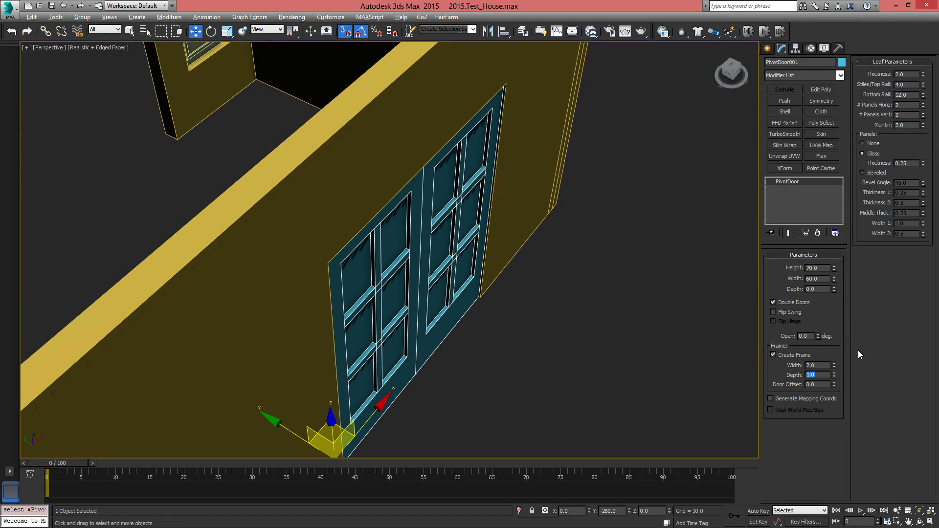
pyautogui.write('3.5')
pyautogui.press('Return')
# Select the open pivot door in the wall at X 100 and set its frame depth to 3.5
pyautogui.keyDown('alt'); pyautogui.moveTo(580, 331); pyautogui.dragTo(533, 309, button='middle'); pyautogui.keyUp('alt')
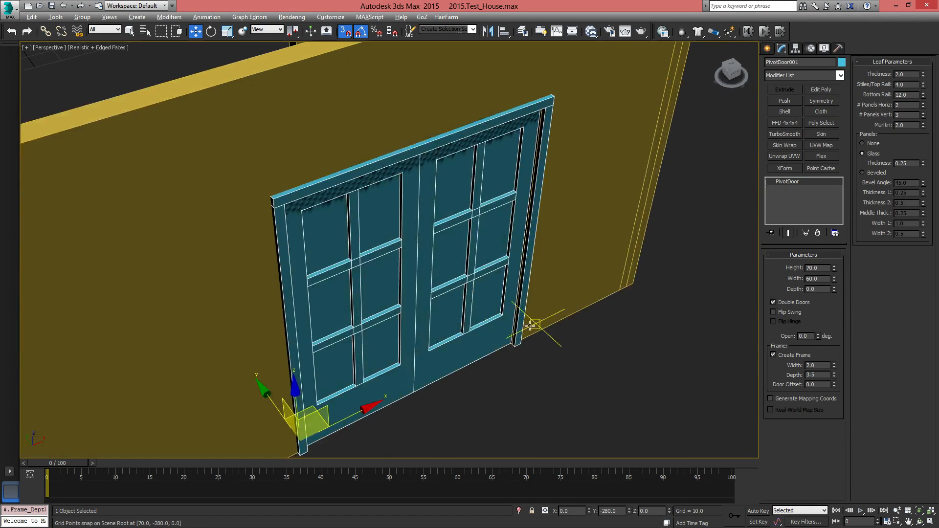
pyautogui.keyDown('alt'); pyautogui.moveTo(428, 176); pyautogui.dragTo(409, 257, button='middle'); pyautogui.keyUp('alt')
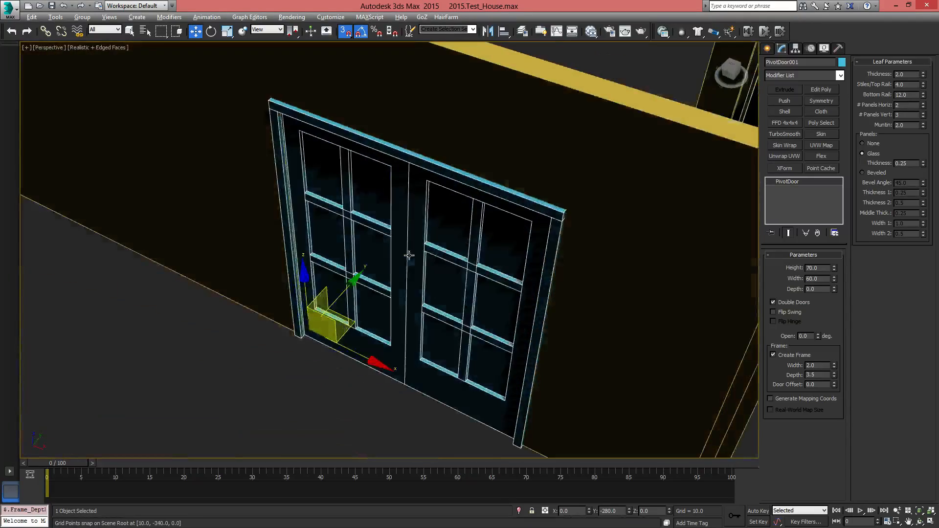
pyautogui.moveTo(510, 196); pyautogui.dragTo(444, 419, button='middle')
pyautogui.moveTo(433, 215); pyautogui.dragTo(401, 430, button='middle')
pyautogui.moveTo(355, 152); pyautogui.dragTo(334, 361, button='middle')
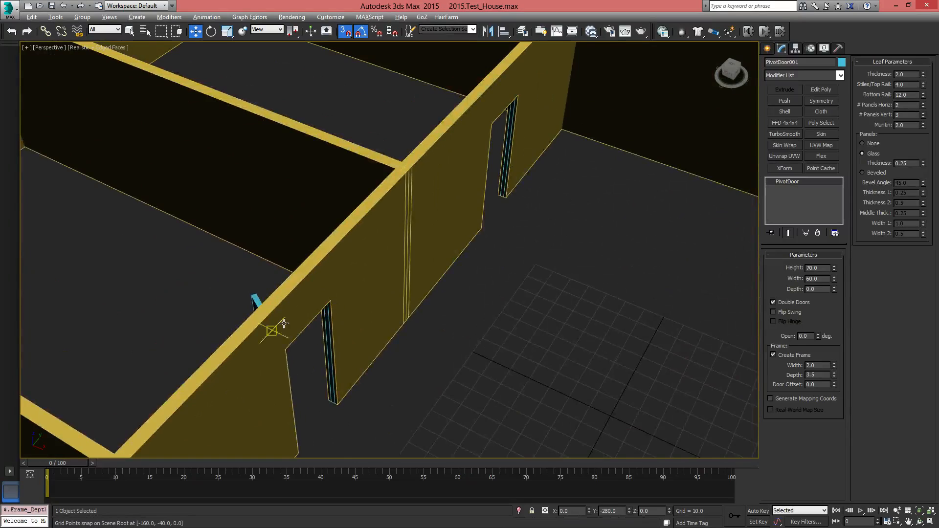
pyautogui.keyDown('alt'); pyautogui.moveTo(272, 325); pyautogui.dragTo(470, 263, button='middle'); pyautogui.keyUp('alt')
pyautogui.click(475, 267)
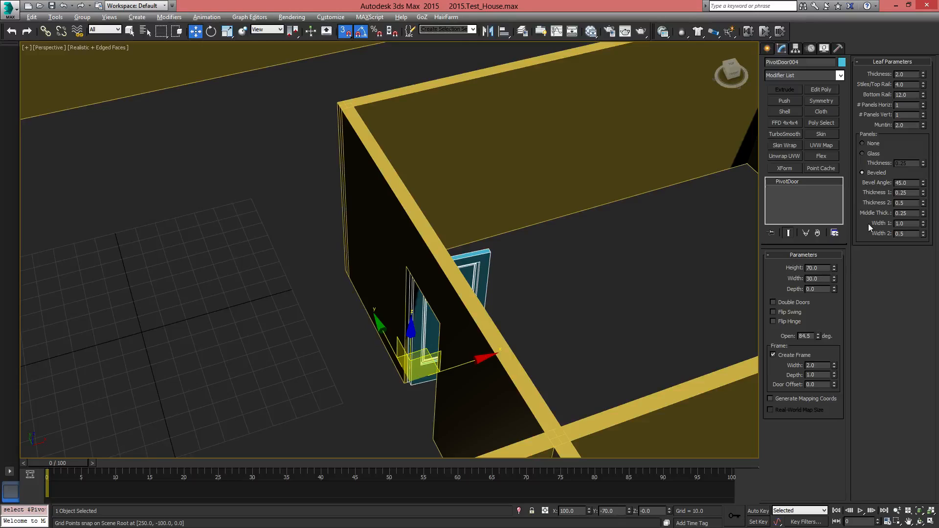
pyautogui.click(820, 375)
pyautogui.write('3.5')
pyautogui.press('Return')
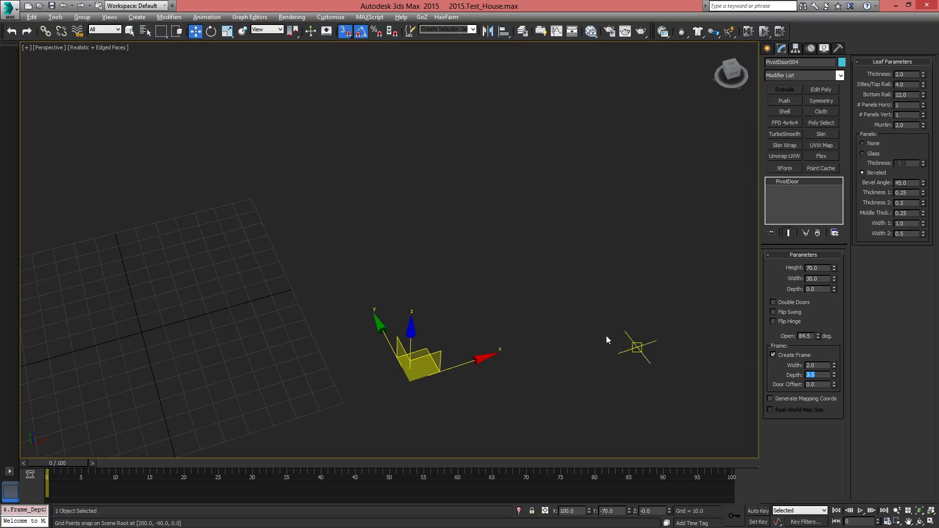
# Close the pivot door at Y 80 in the long interior wall to 0 degrees and set its frame depth to 3.5
pyautogui.scroll(-3, 529, 272)
pyautogui.keyDown('alt'); pyautogui.moveTo(528, 292); pyautogui.dragTo(443, 267, button='middle'); pyautogui.keyUp('alt')
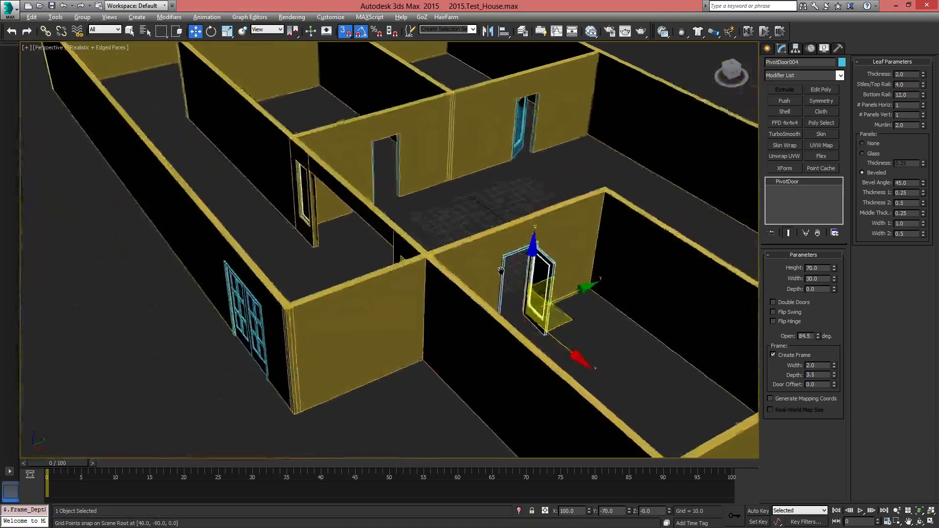
pyautogui.scroll(4, 521, 267)
pyautogui.keyDown('alt'); pyautogui.moveTo(521, 266); pyautogui.dragTo(313, 309, button='middle'); pyautogui.keyUp('alt')
pyautogui.click(505, 205)
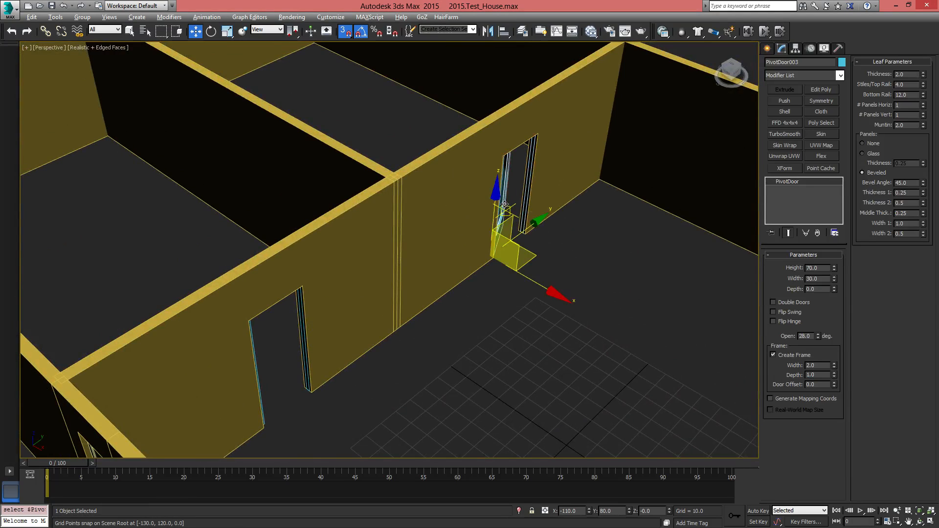
pyautogui.rightClick(818, 338)
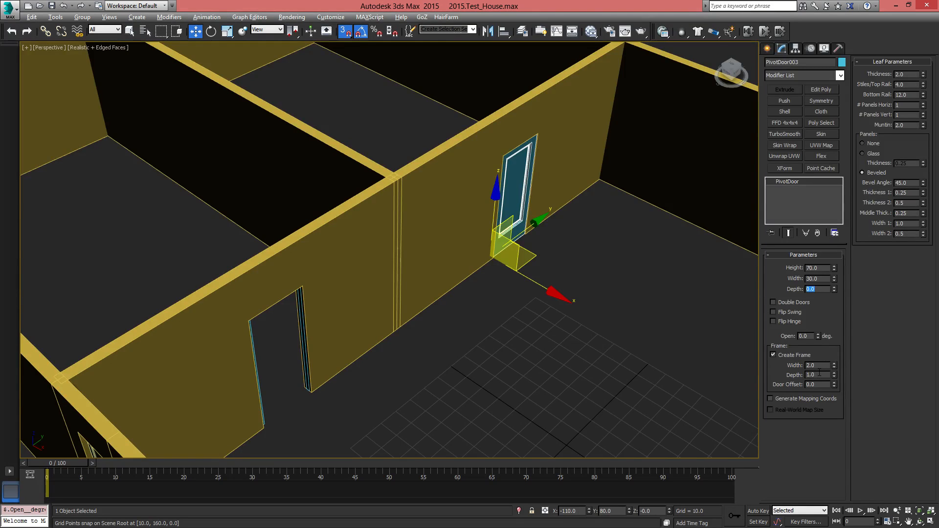
pyautogui.press('Return')
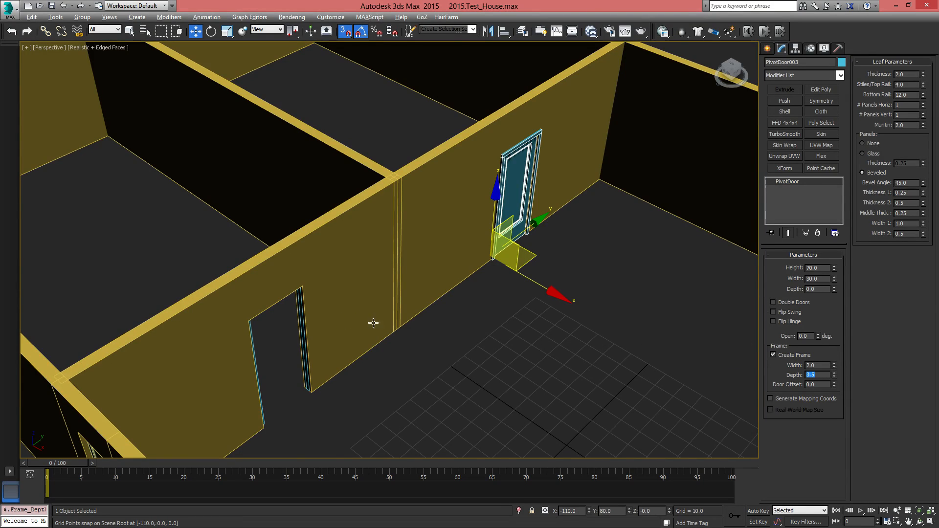
# Set the frame depth of the remaining interior pivot door, nearest the corridor, to 3.5
pyautogui.keyDown('alt'); pyautogui.moveTo(373, 321); pyautogui.dragTo(709, 333, button='middle'); pyautogui.keyUp('alt')
pyautogui.click(427, 288)
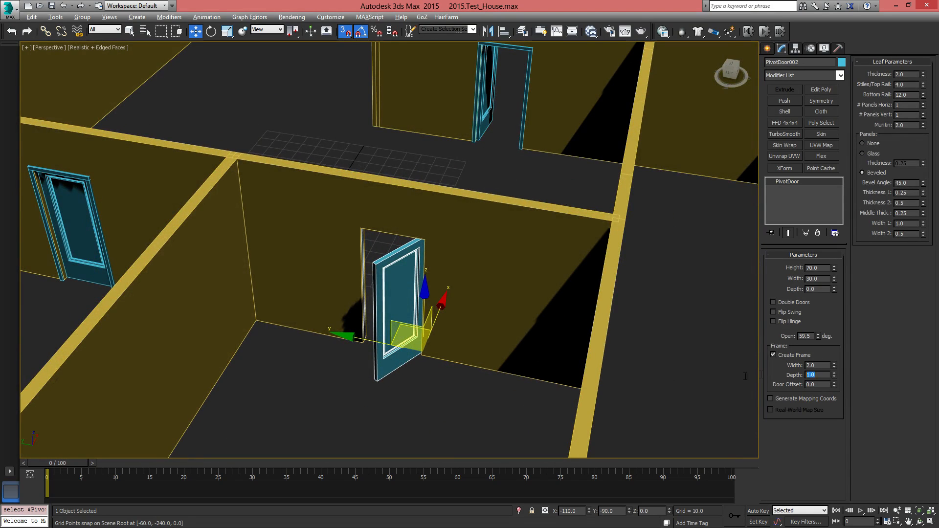
pyautogui.keyDown('alt'); pyautogui.moveTo(558, 299); pyautogui.dragTo(439, 246, button='middle'); pyautogui.keyUp('alt')
# Examine the fixed window beside the corridor opening and the placement of doors and windows across the whole house
pyautogui.scroll(-5, 439, 246)
pyautogui.keyDown('alt'); pyautogui.moveTo(343, 333); pyautogui.dragTo(369, 342, button='middle'); pyautogui.keyUp('alt')
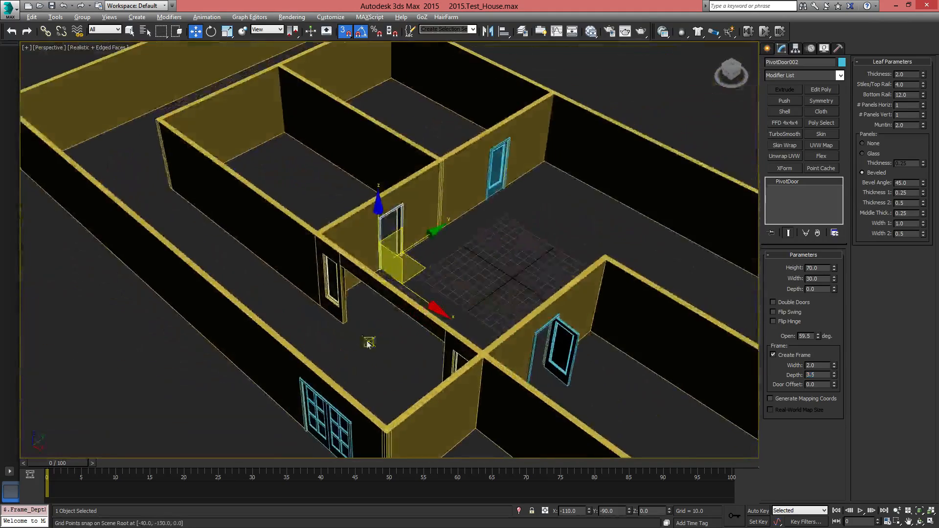
pyautogui.scroll(5, 302, 300)
pyautogui.moveTo(508, 285); pyautogui.dragTo(392, 325, button='middle')
pyautogui.click(315, 297)
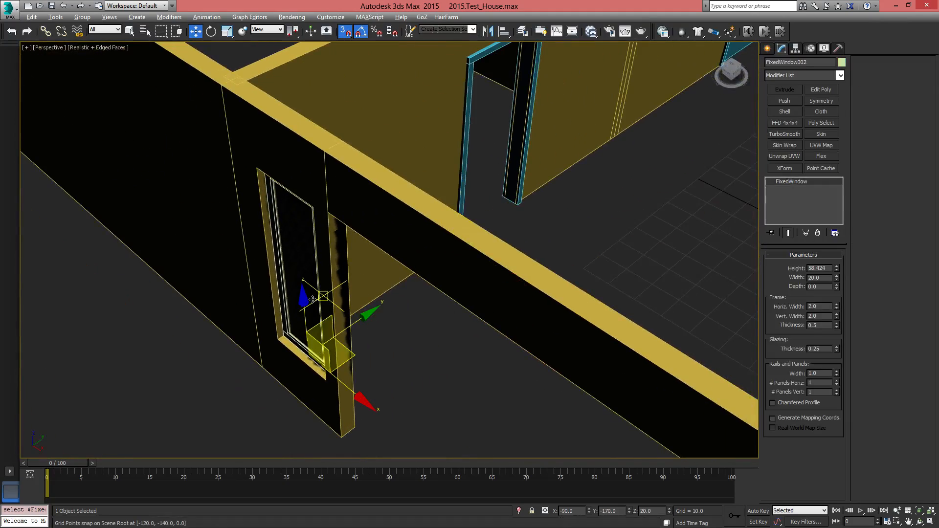
pyautogui.keyDown('alt'); pyautogui.moveTo(315, 300); pyautogui.dragTo(431, 345, button='middle'); pyautogui.keyUp('alt')
pyautogui.keyDown('alt'); pyautogui.moveTo(346, 291); pyautogui.dragTo(499, 316, button='middle'); pyautogui.keyUp('alt')
pyautogui.scroll(-5, 529, 301)
pyautogui.keyDown('alt'); pyautogui.moveTo(560, 291); pyautogui.dragTo(511, 220, button='middle'); pyautogui.keyUp('alt')
pyautogui.scroll(4, 500, 349)
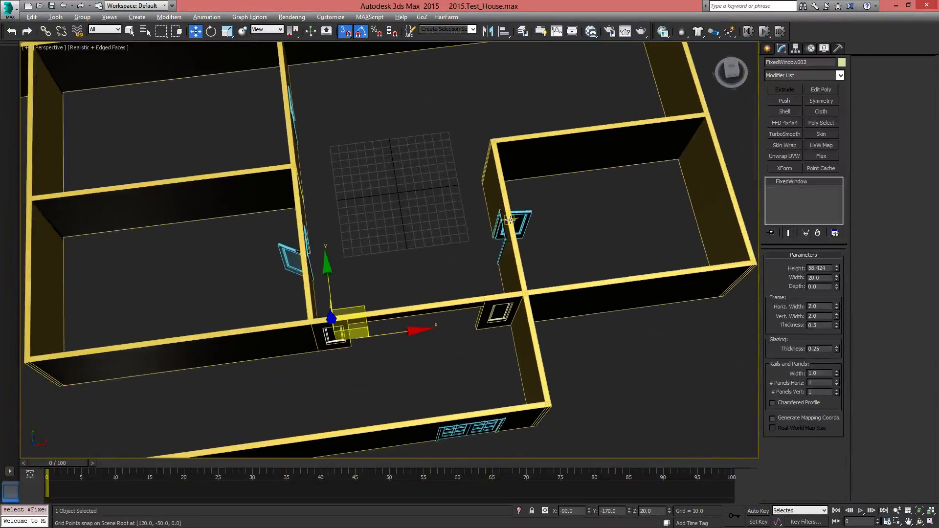
pyautogui.moveTo(558, 198); pyautogui.dragTo(525, 289, button='middle')
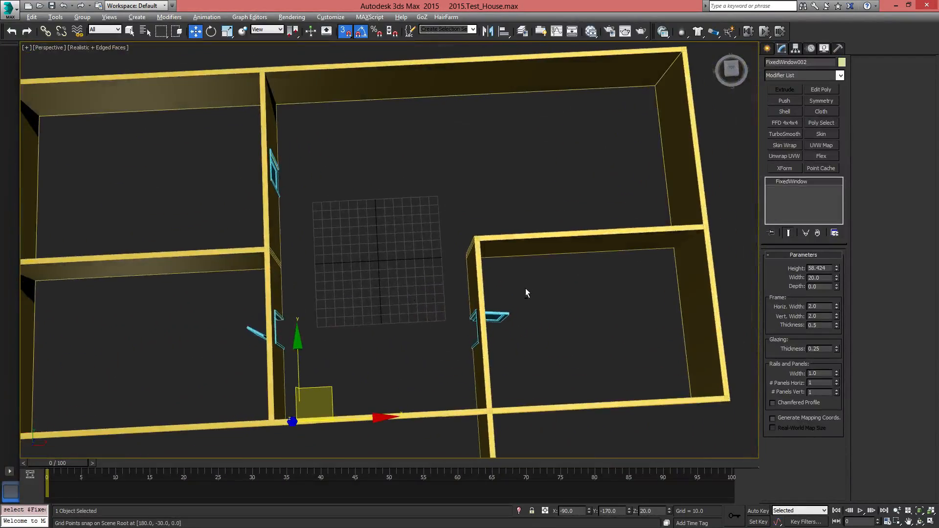
pyautogui.moveTo(432, 307); pyautogui.dragTo(549, 217, button='middle')
pyautogui.scroll(-3, 549, 217)
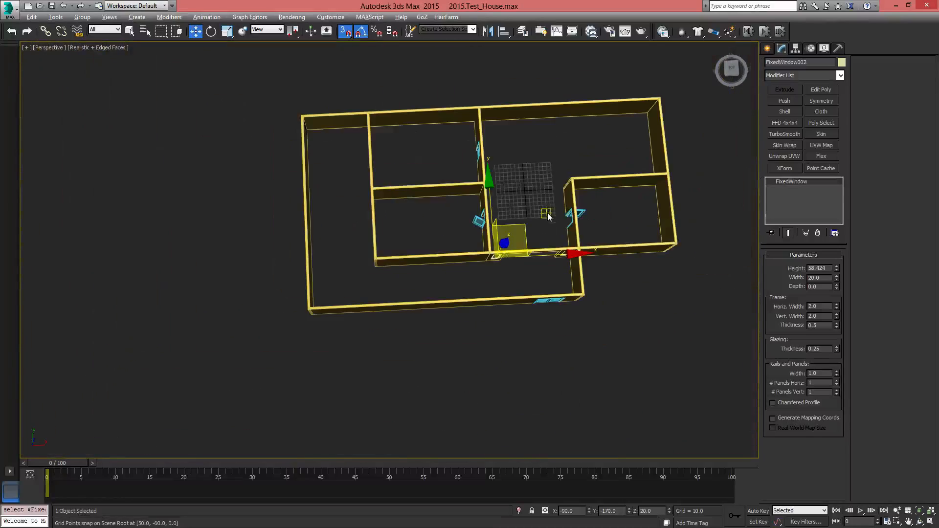
pyautogui.keyDown('alt'); pyautogui.moveTo(626, 211); pyautogui.dragTo(417, 249, button='middle'); pyautogui.keyUp('alt')
pyautogui.scroll(6, 417, 249)
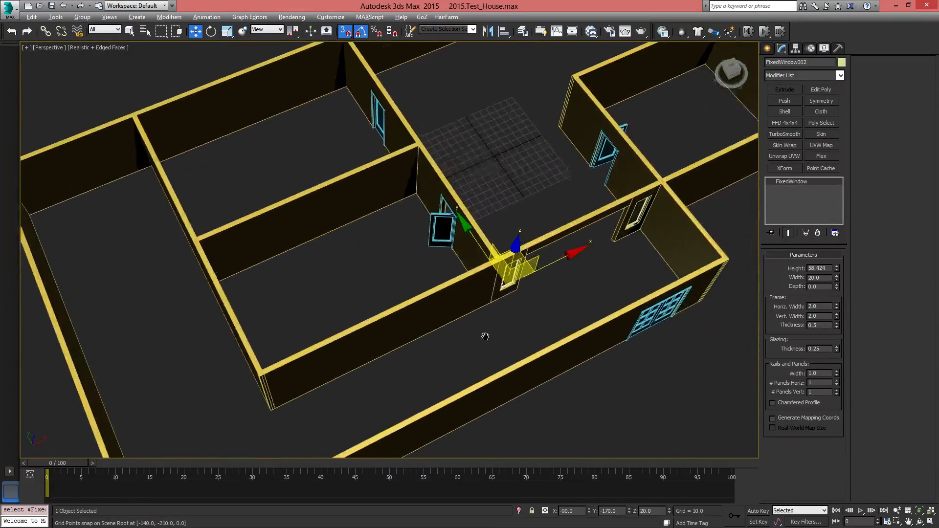
# Draw a 640 by 470 floor plane in the top view, from the house's upper-left outer corner to the lower-right corner at X 100, Y -280
pyautogui.keyDown('alt'); pyautogui.moveTo(620, 283); pyautogui.dragTo(610, 197, button='middle'); pyautogui.keyUp('alt')
pyautogui.click(767, 49)
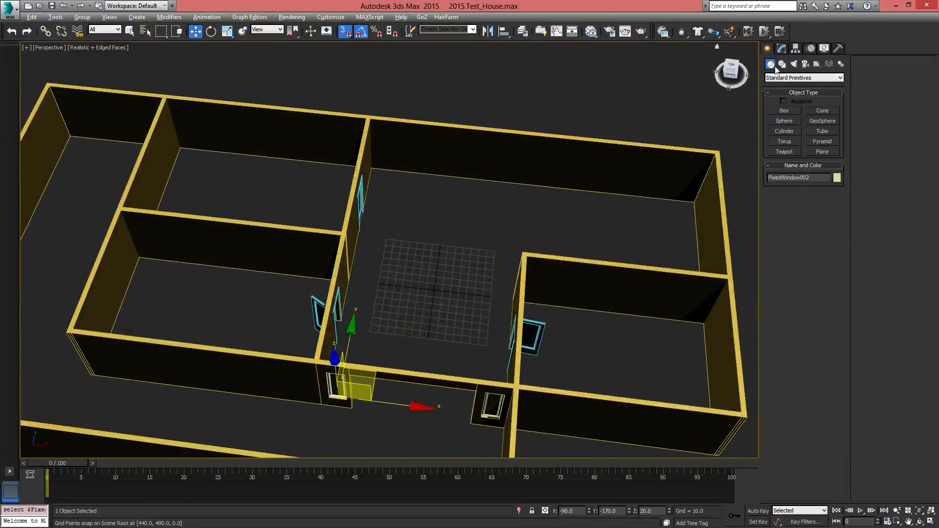
pyautogui.click(822, 151)
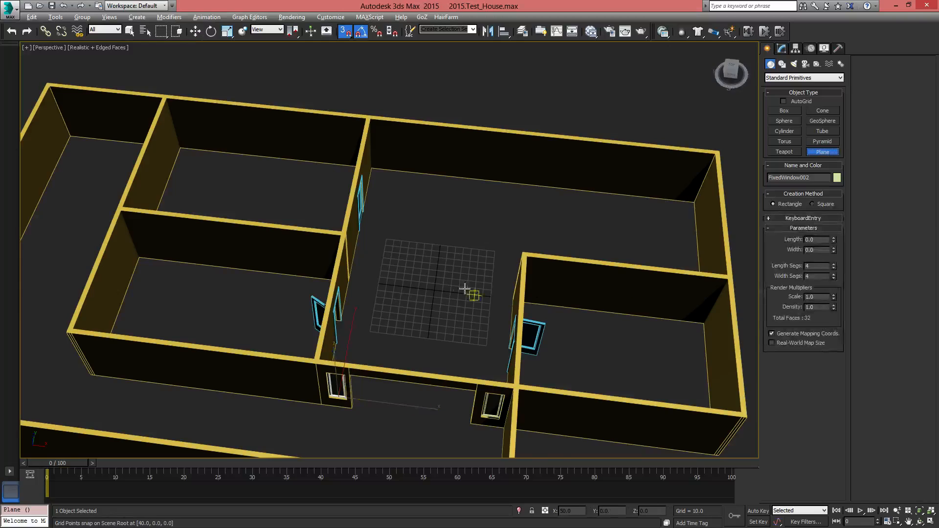
pyautogui.scroll(-3, 494, 281)
pyautogui.press('t')
pyautogui.scroll(3, 461, 287)
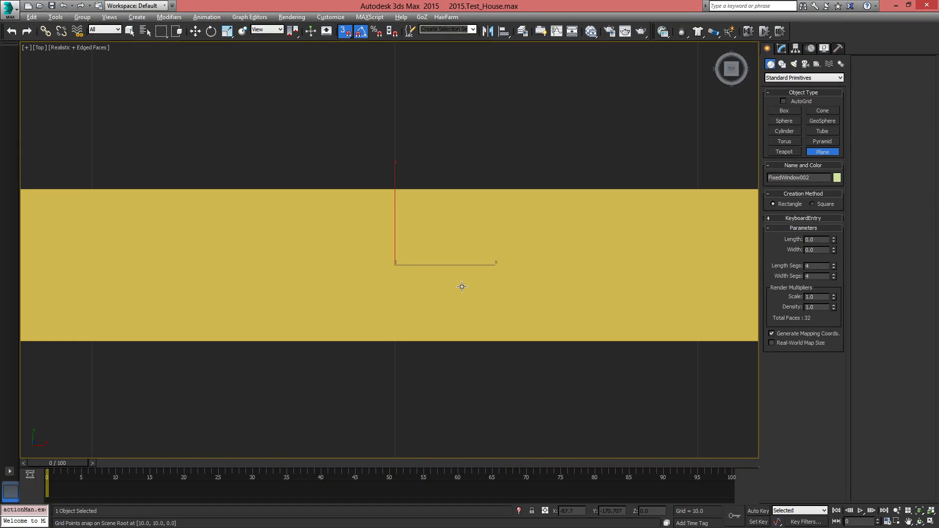
pyautogui.scroll(-5, 440, 274)
pyautogui.scroll(-2, 447, 279)
pyautogui.scroll(4, 447, 277)
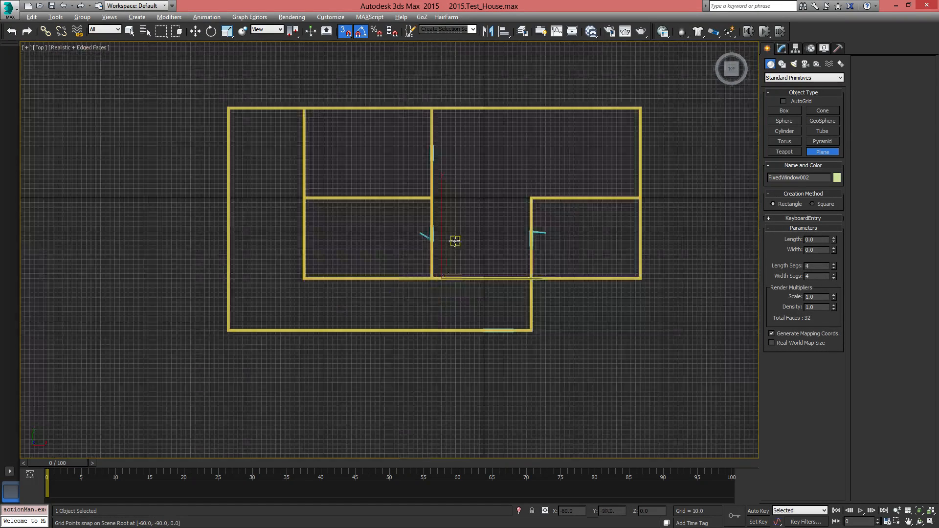
pyautogui.scroll(-2, 453, 280)
pyautogui.scroll(-2, 454, 282)
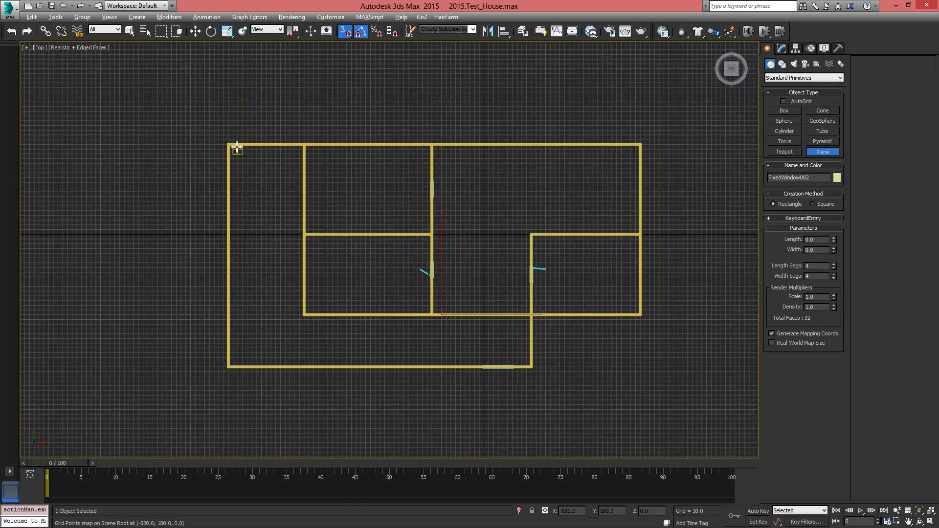
pyautogui.moveTo(228, 146); pyautogui.dragTo(531, 367)
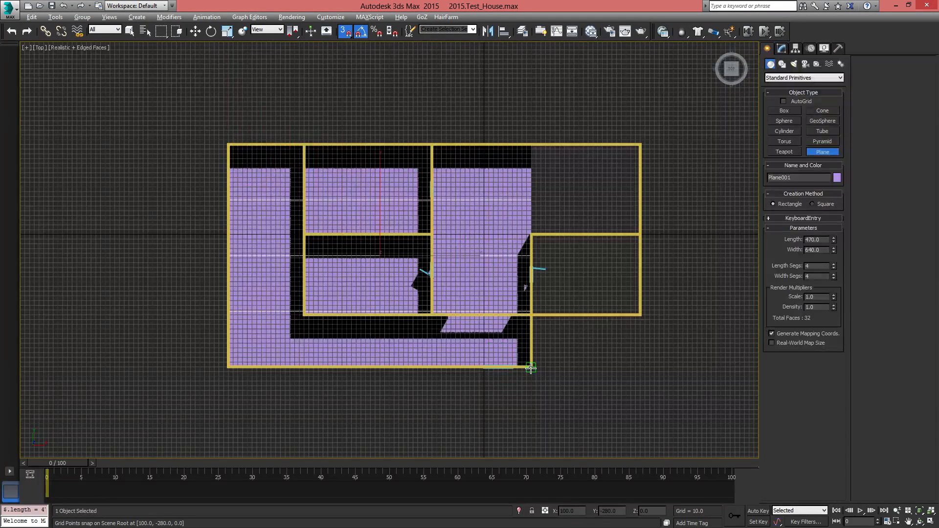
pyautogui.press('w')
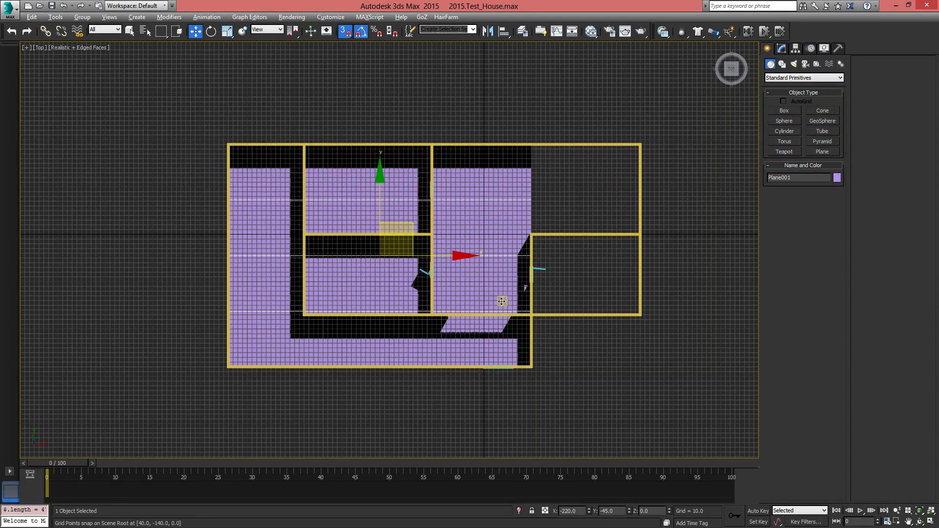
# Reduce the floor plane to 1 length segment and 1 width segment in the perspective view
pyautogui.press('p')
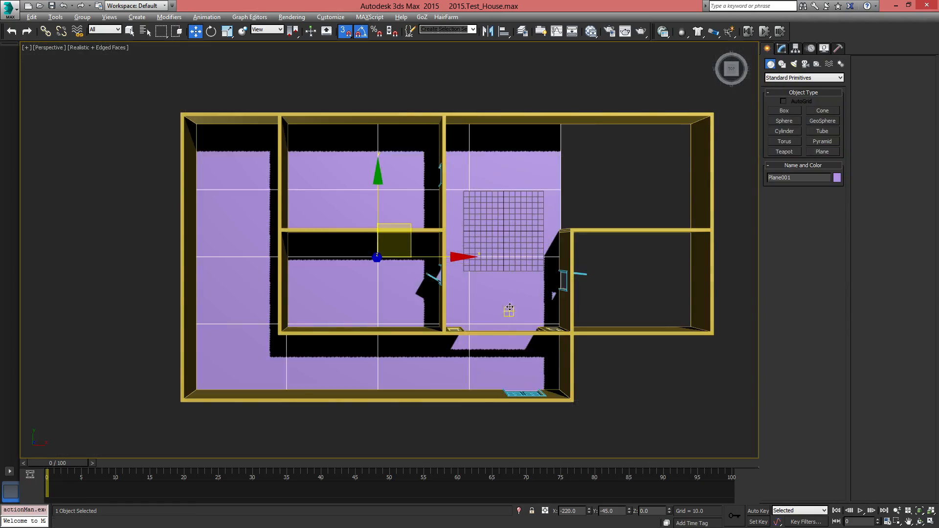
pyautogui.keyDown('alt'); pyautogui.moveTo(506, 310); pyautogui.dragTo(543, 270, button='middle'); pyautogui.keyUp('alt')
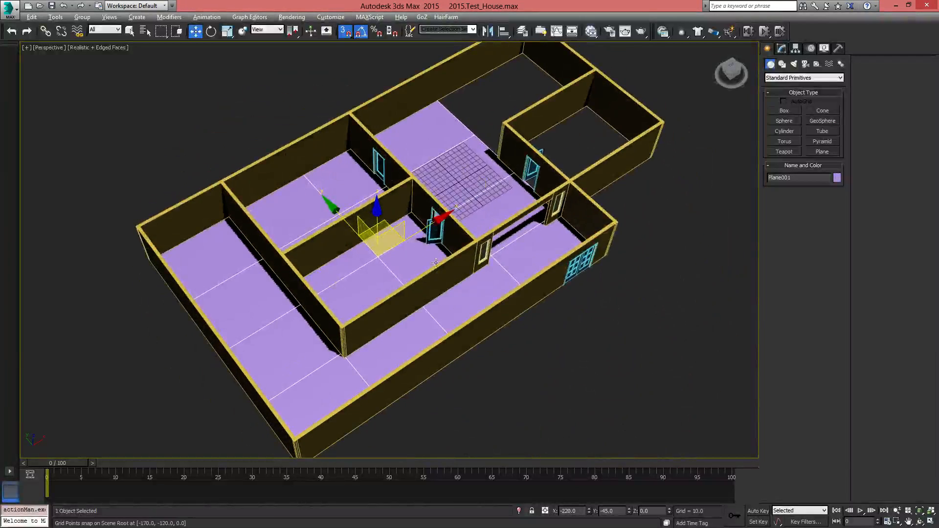
pyautogui.moveTo(436, 263); pyautogui.dragTo(360, 282, button='middle')
pyautogui.click(782, 48)
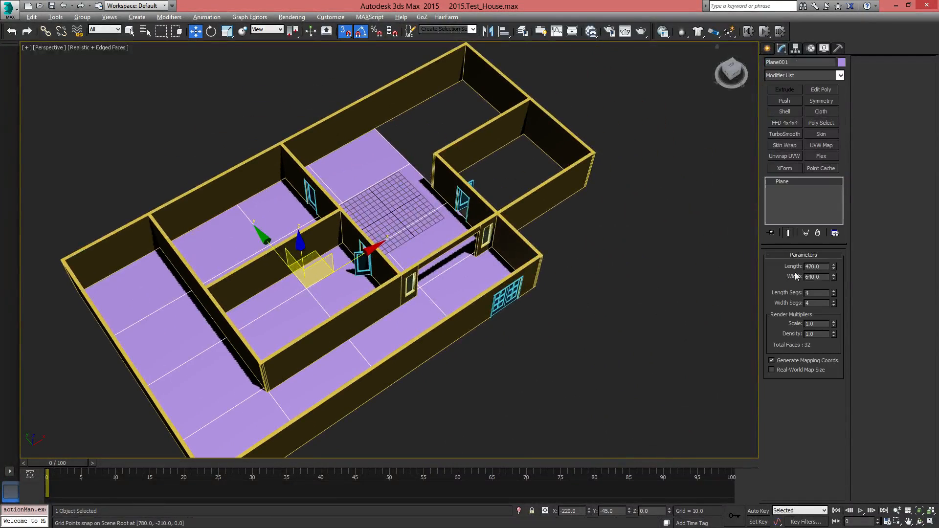
pyautogui.rightClick(834, 294)
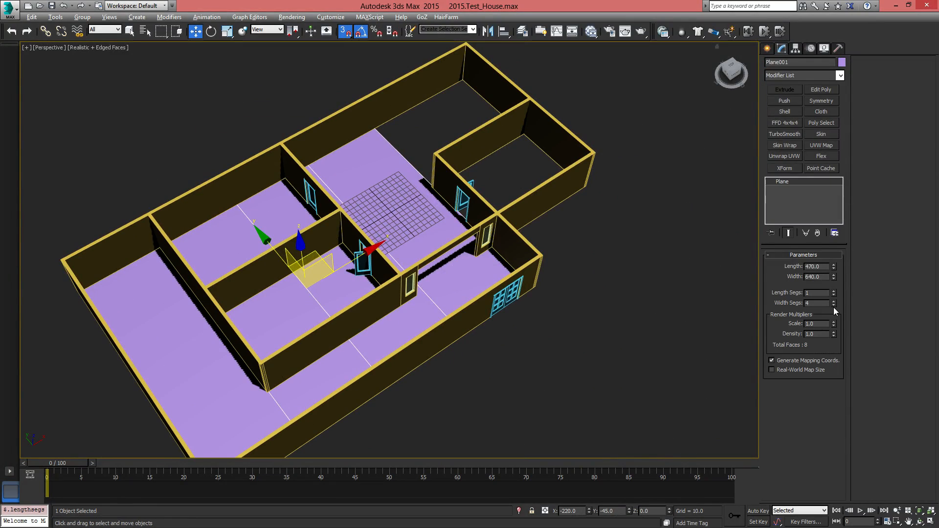
pyautogui.rightClick(834, 304)
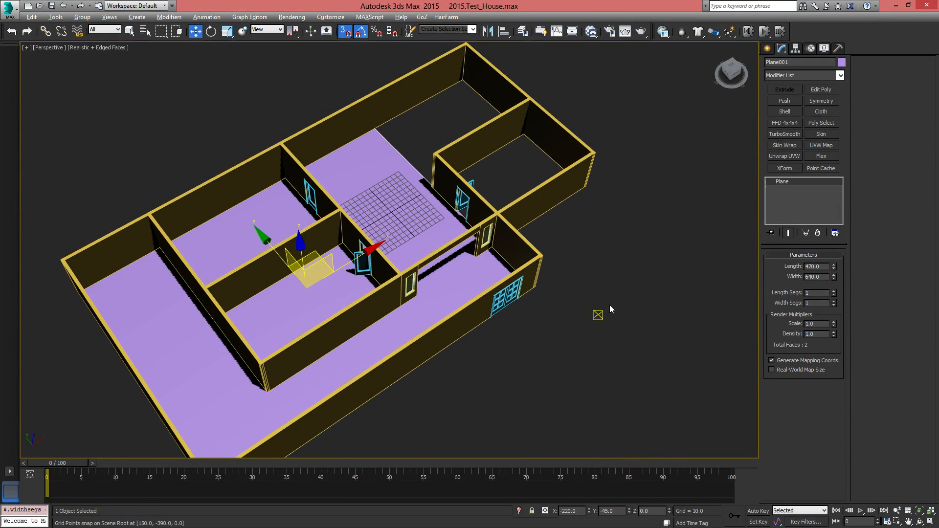
# Change the floor plane's object color to the gray custom color
pyautogui.click(843, 62)
pyautogui.click(633, 258)
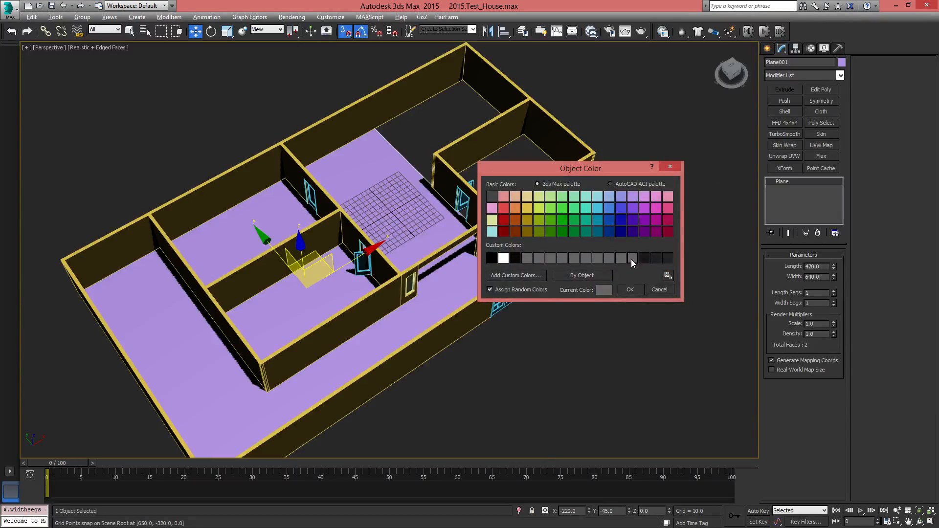
pyautogui.click(630, 290)
# Convert the floor plane to an Editable Poly and toggle the modeling ribbon
pyautogui.keyDown('alt'); pyautogui.moveTo(536, 287); pyautogui.dragTo(478, 295, button='middle'); pyautogui.keyUp('alt')
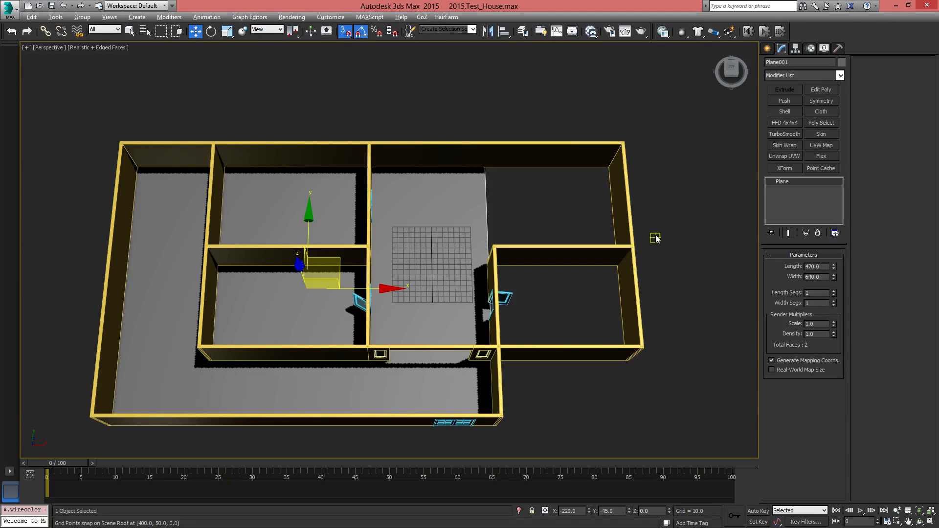
pyautogui.click(767, 48)
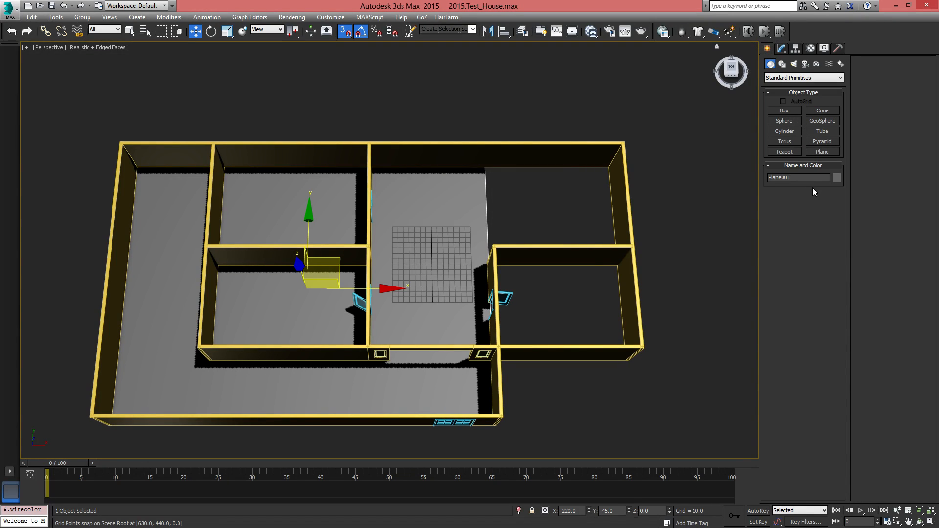
pyautogui.click(788, 49)
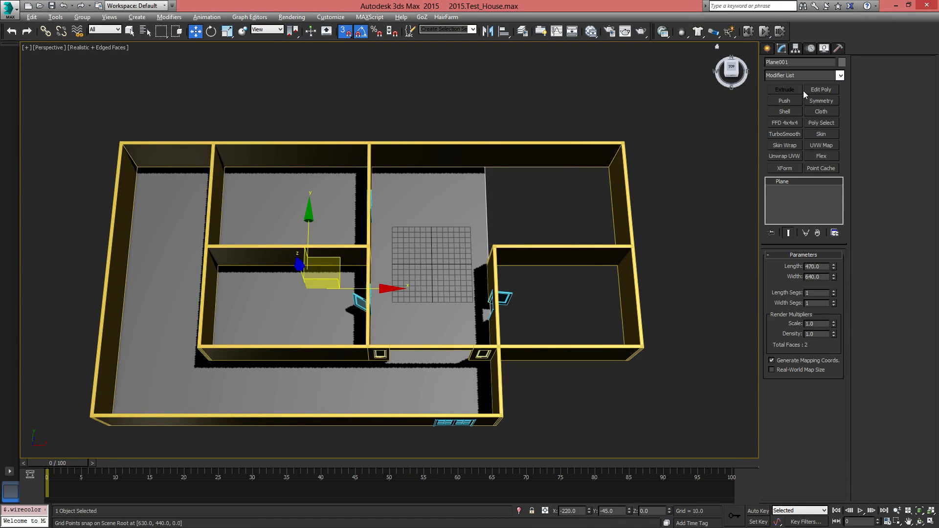
pyautogui.rightClick(817, 182)
pyautogui.click(864, 248)
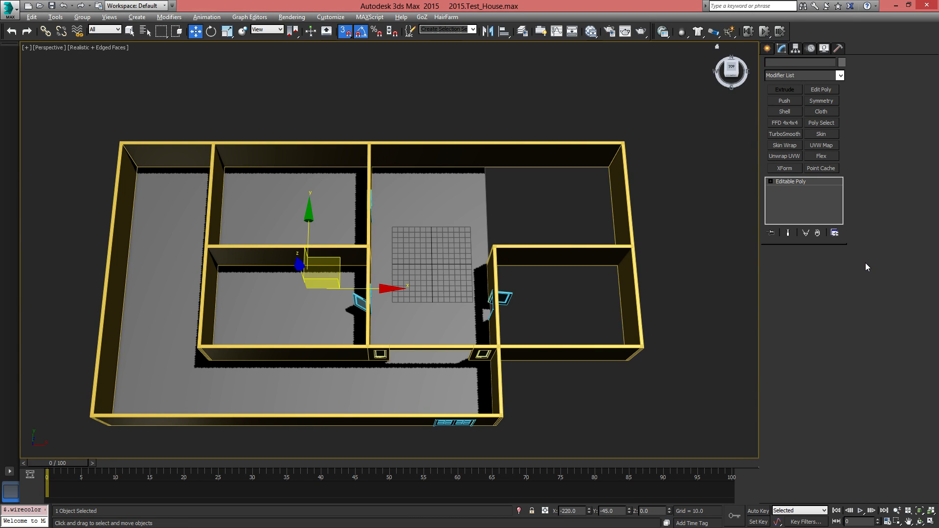
pyautogui.click(544, 33)
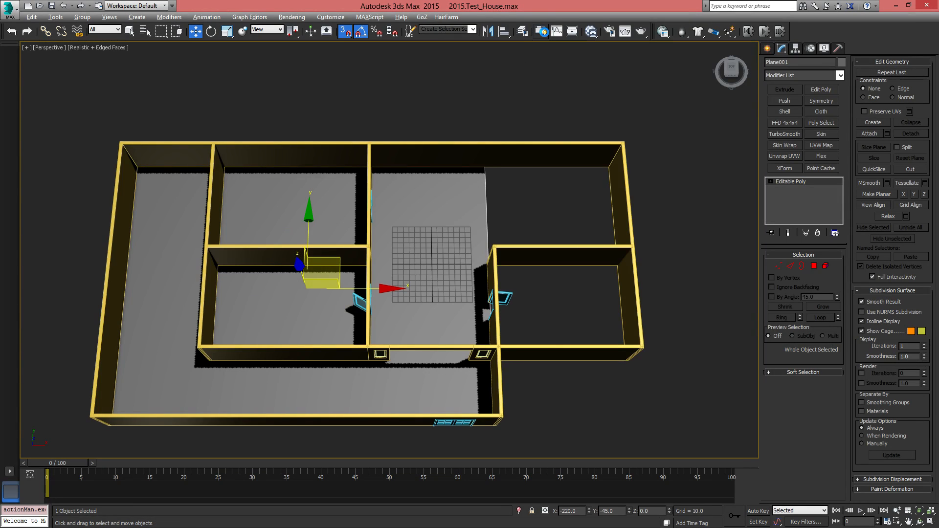
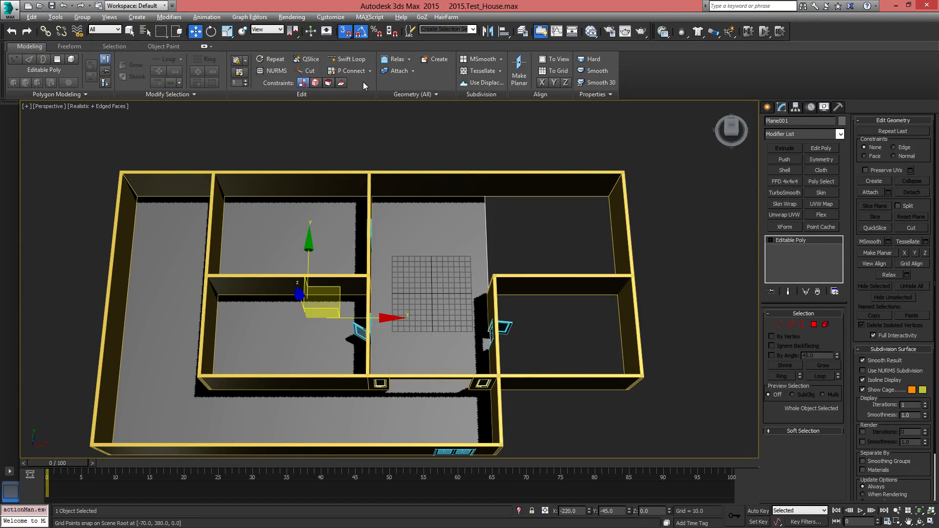
# Switch the perspective view's shading style to Shaded
pyautogui.moveTo(400, 231); pyautogui.dragTo(452, 231, button='middle')
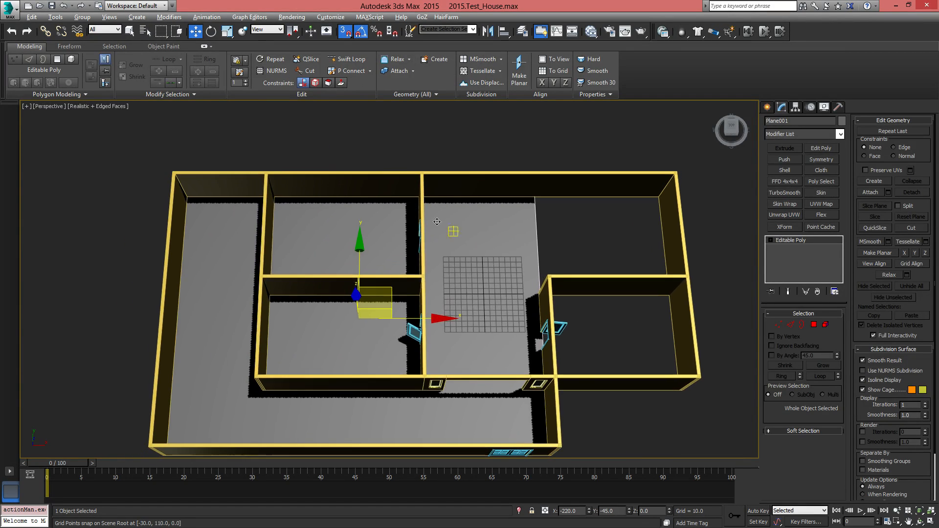
pyautogui.click(114, 107)
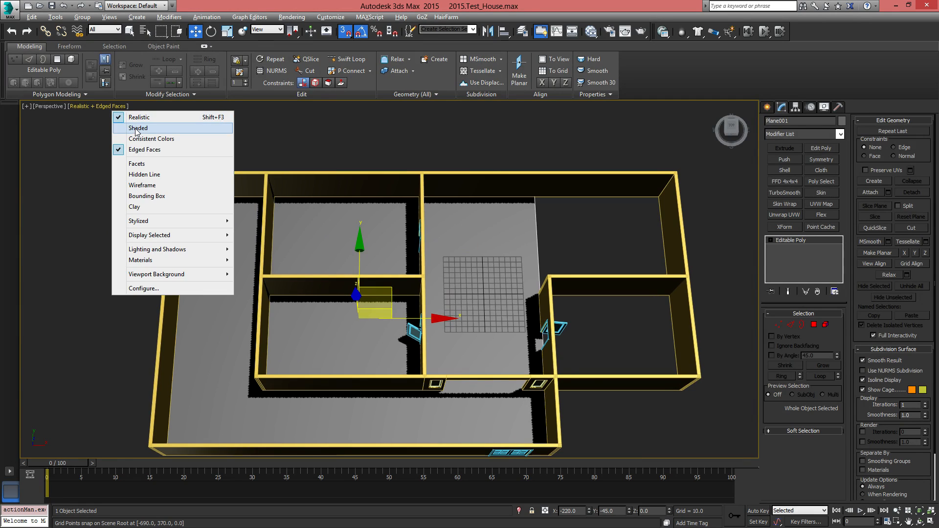
pyautogui.click(136, 129)
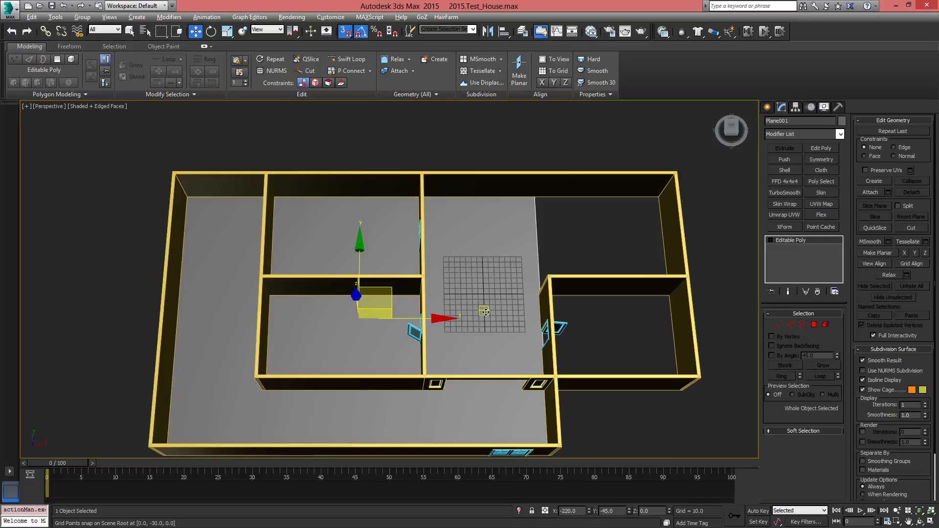
# Insert a horizontal edge loop across the floor with Swift Loop in the top view, at about Y -217
pyautogui.moveTo(485, 312); pyautogui.dragTo(481, 286, button='middle')
pyautogui.press('t')
pyautogui.scroll(-2, 483, 310)
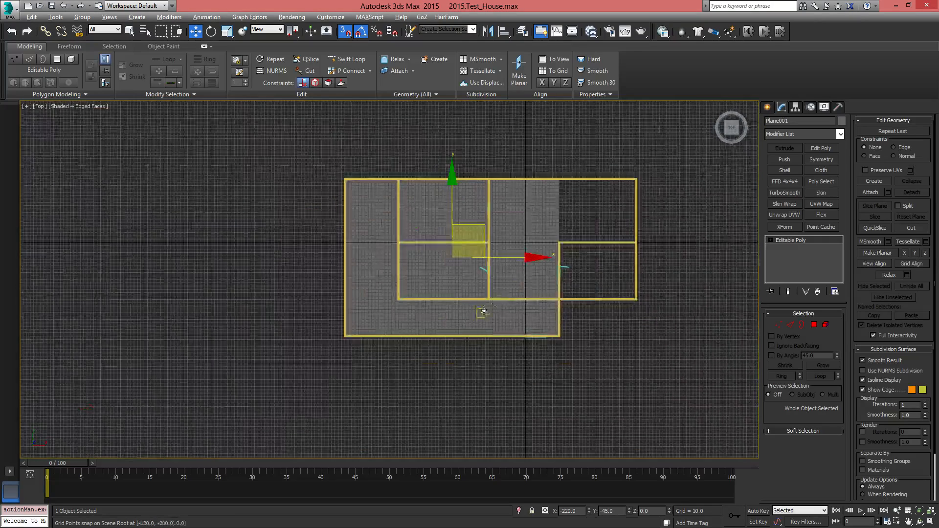
pyautogui.scroll(8, 499, 318)
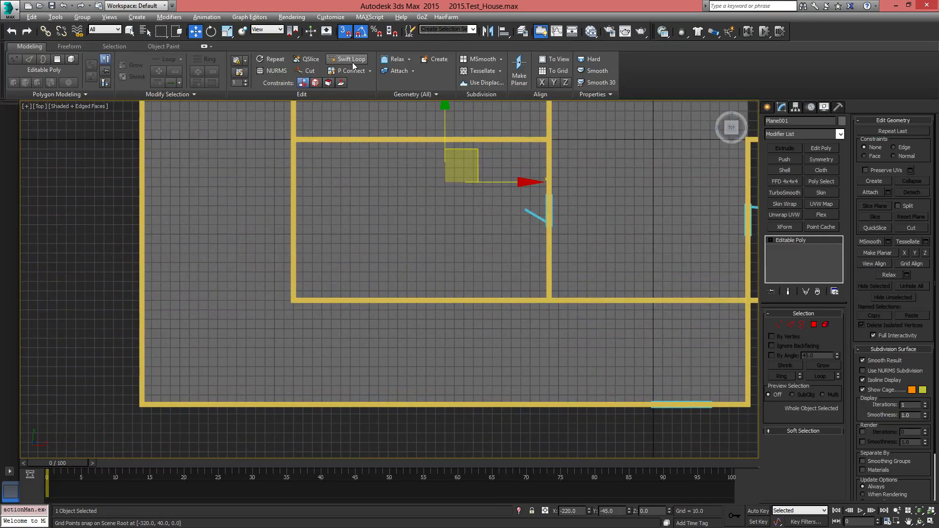
pyautogui.click(352, 60)
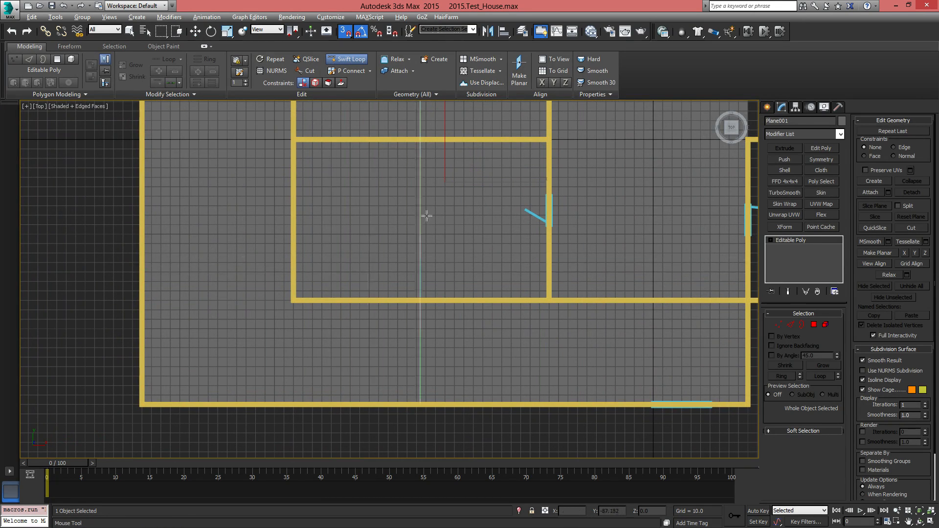
pyautogui.moveTo(642, 243); pyautogui.dragTo(607, 259, button='middle')
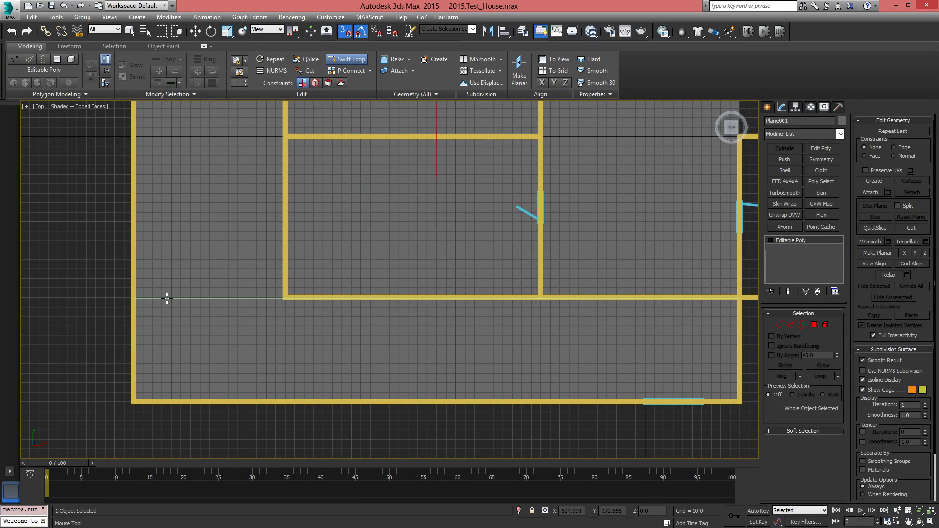
pyautogui.click(181, 342)
pyautogui.press('w')
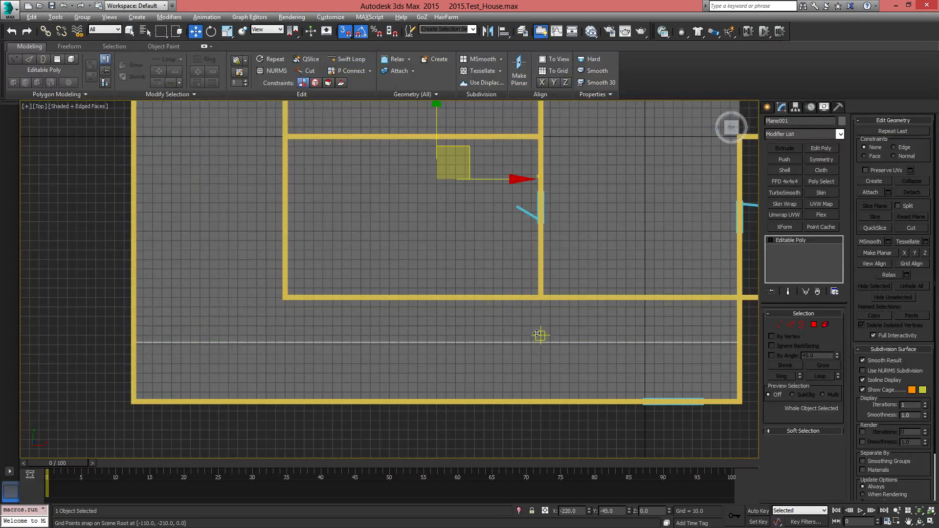
# Snap the floor's new horizontal edge to Y -170, along the wall below the inner rooms
pyautogui.click(791, 324)
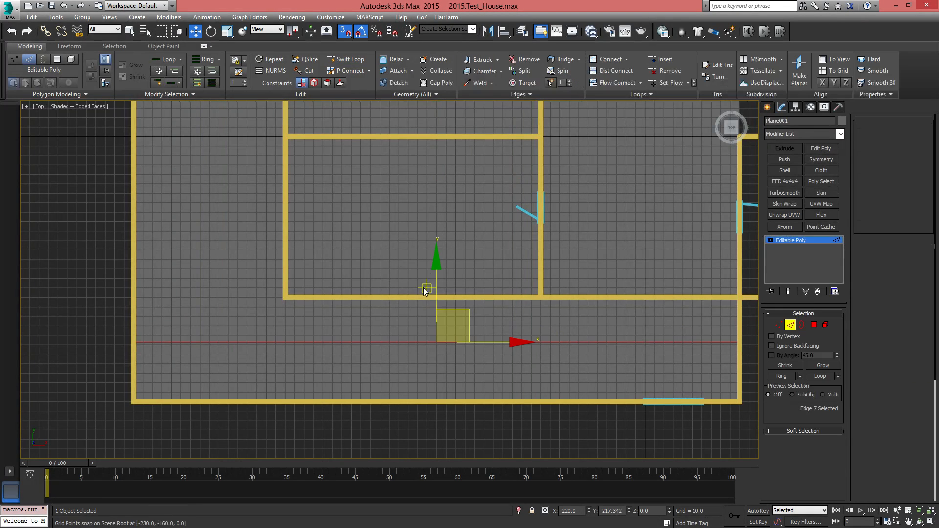
pyautogui.moveTo(436, 266); pyautogui.dragTo(436, 256)
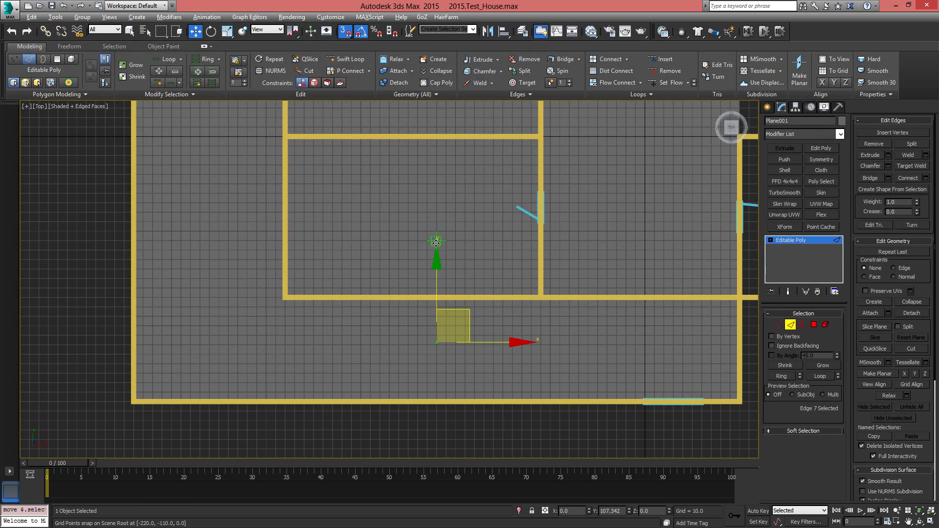
pyautogui.moveTo(435, 297); pyautogui.dragTo(612, 285)
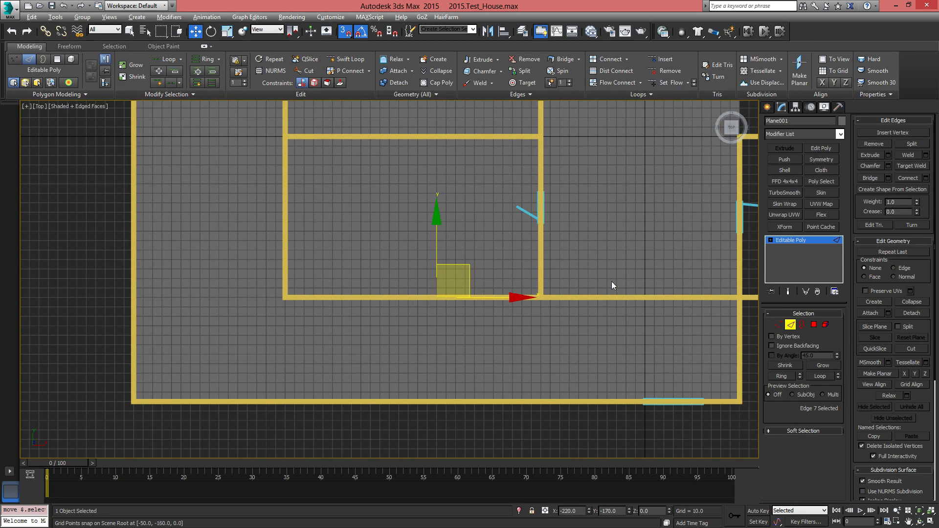
pyautogui.moveTo(612, 286)
pyautogui.mouseDown(button='middle')
pyautogui.moveTo(415, 318)
pyautogui.moveTo(529, 274)
pyautogui.moveTo(609, 277)
pyautogui.mouseUp(button='middle')
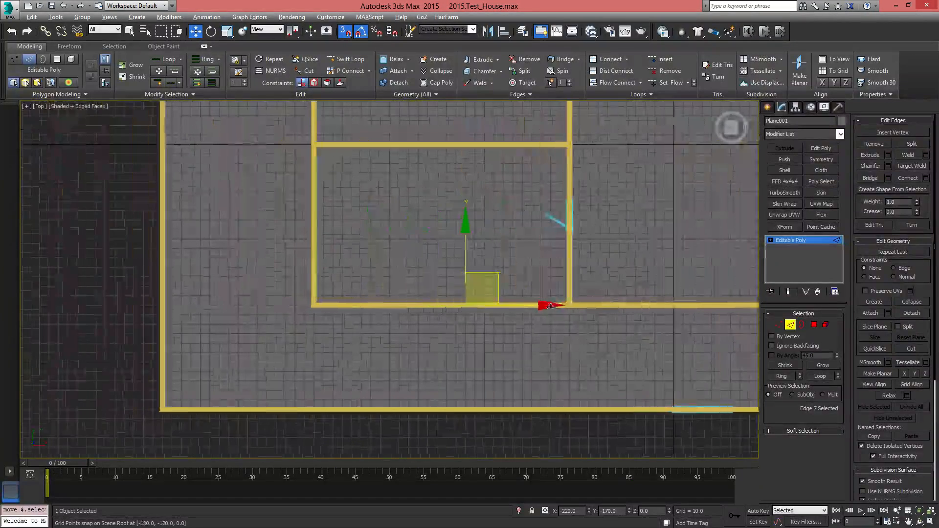
# Toggle the top view's Edged Faces display off and on, and restore the floor edge selection
pyautogui.click(76, 110)
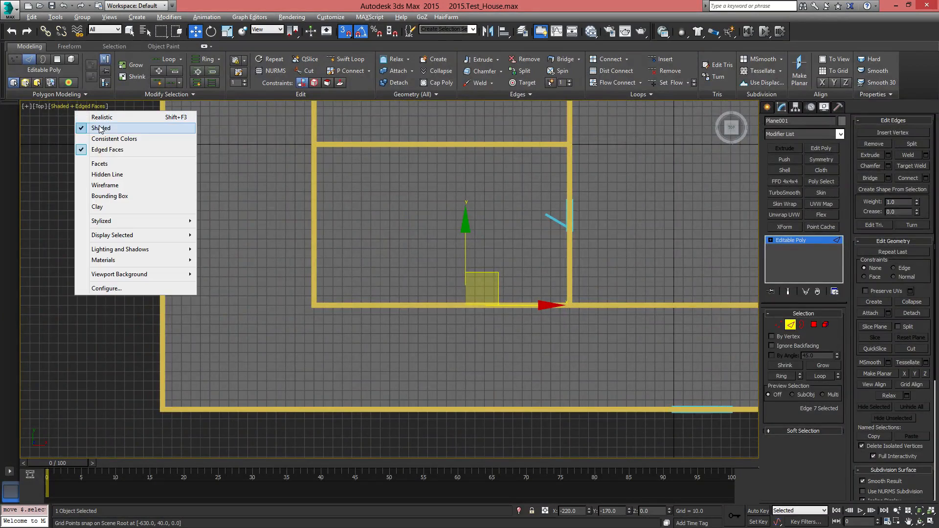
pyautogui.click(105, 150)
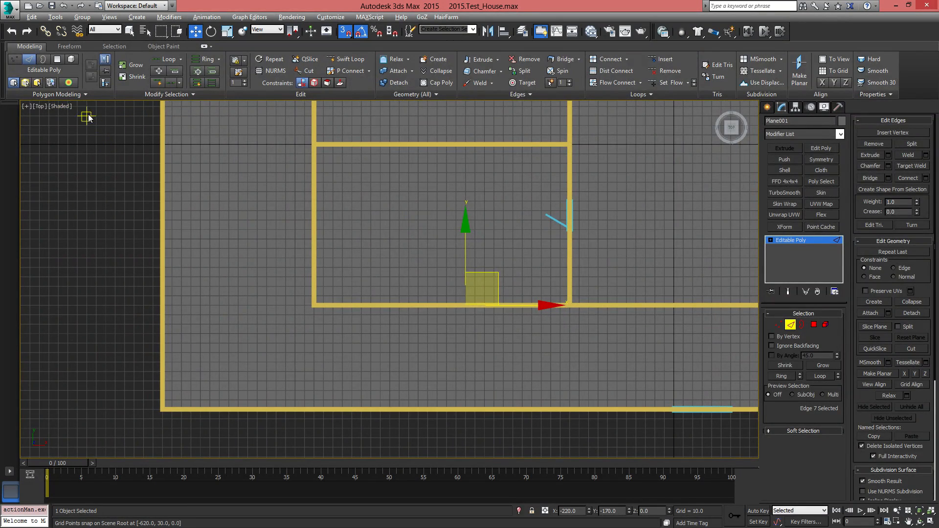
pyautogui.click(58, 104)
pyautogui.click(60, 106)
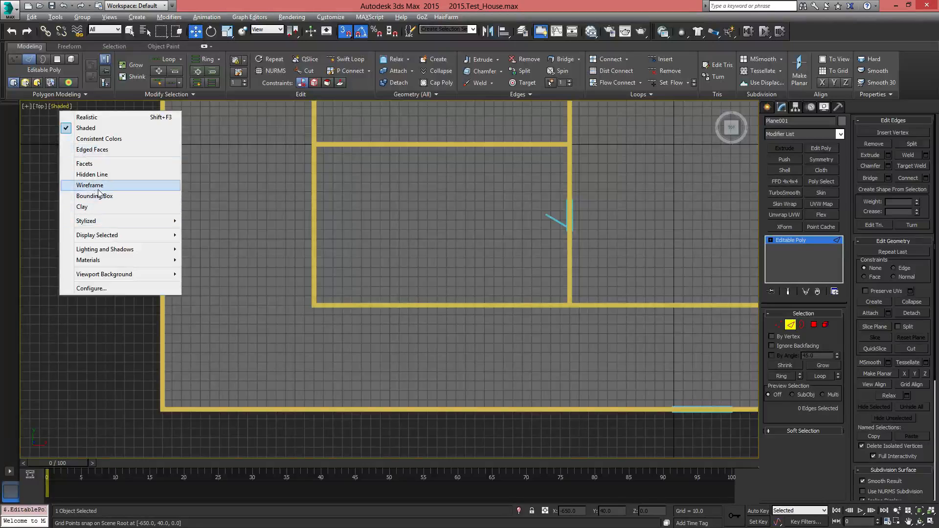
pyautogui.click(98, 150)
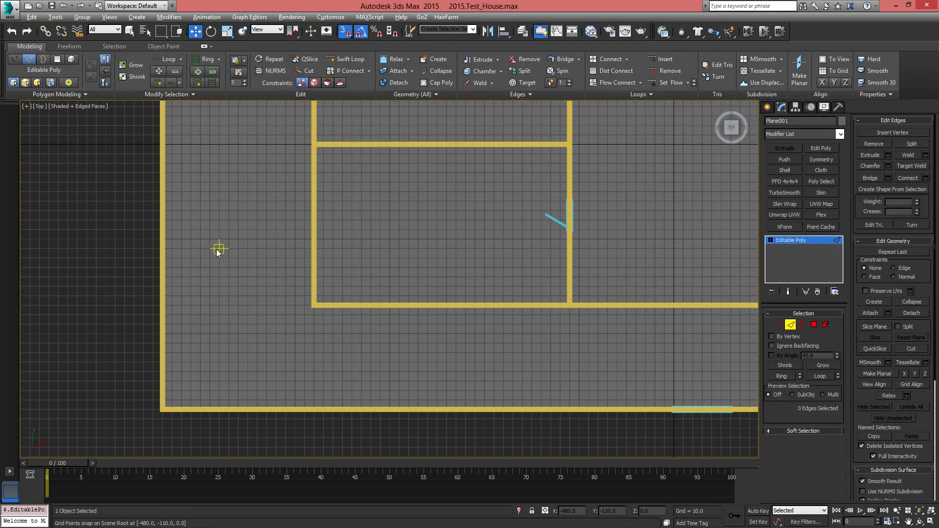
pyautogui.hotkey('ctrl', 'z')
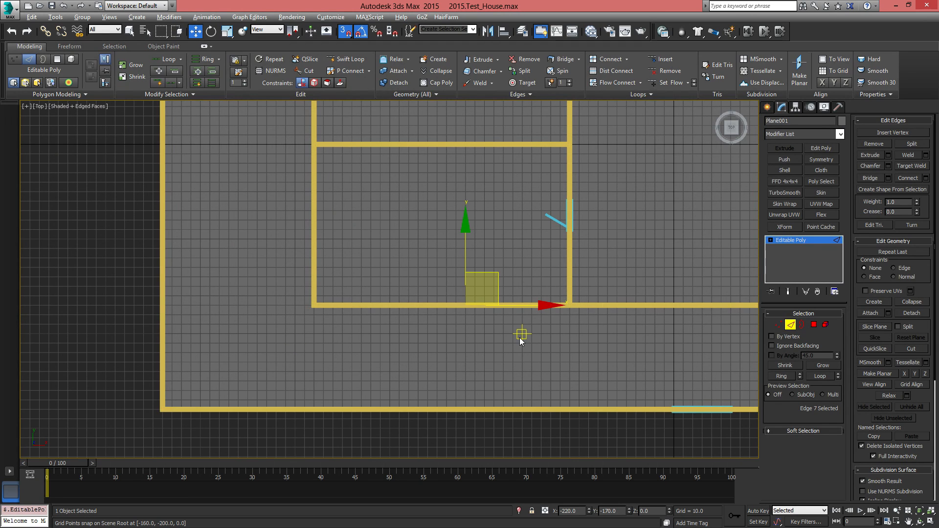
# Extend the floor in the wireframe perspective view by extruding its upper right-hand edge along X to the outer wall at X 330
pyautogui.hotkey('alt', 'w')
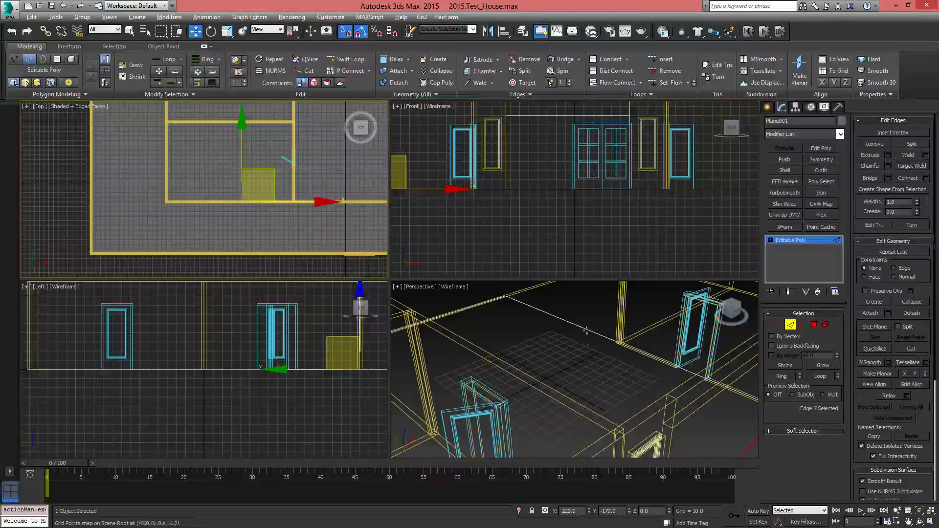
pyautogui.moveTo(586, 331); pyautogui.dragTo(566, 335, button='middle')
pyautogui.hotkey('alt', 'w')
pyautogui.scroll(-5, 500, 324)
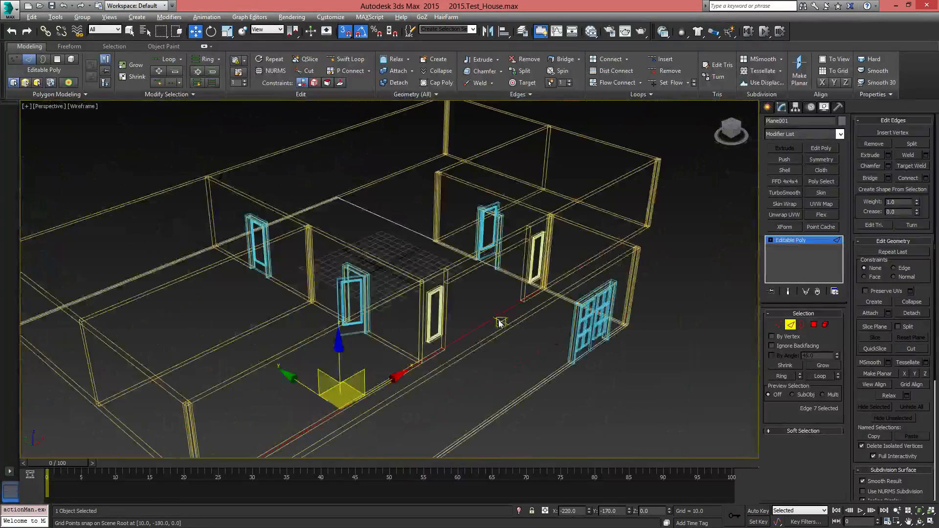
pyautogui.keyDown('alt'); pyautogui.moveTo(500, 324); pyautogui.dragTo(457, 367, button='middle'); pyautogui.keyUp('alt')
pyautogui.click(447, 321)
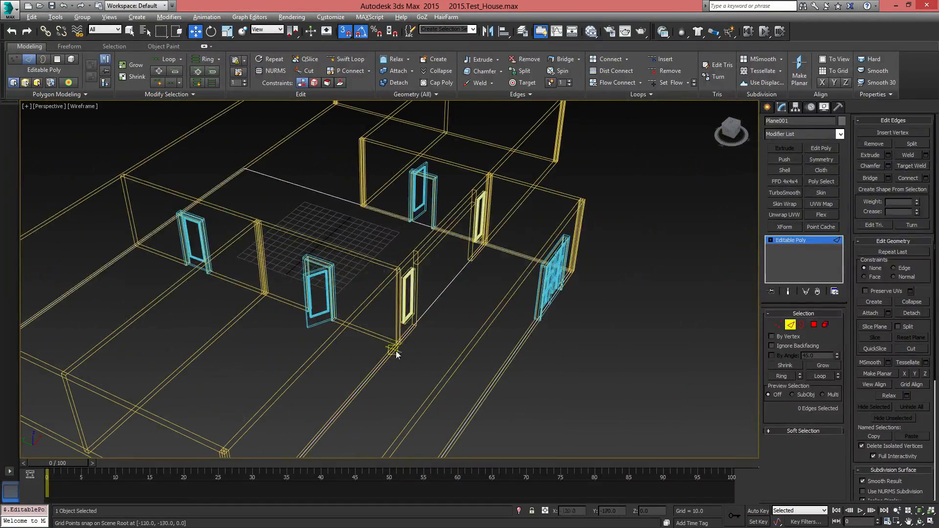
pyautogui.keyDown('alt'); pyautogui.moveTo(396, 355); pyautogui.dragTo(342, 372, button='middle'); pyautogui.keyUp('alt')
pyautogui.moveTo(440, 323); pyautogui.dragTo(301, 156, button='middle')
pyautogui.keyDown('alt'); pyautogui.moveTo(421, 293); pyautogui.dragTo(382, 243, button='middle'); pyautogui.keyUp('alt')
pyautogui.moveTo(362, 304); pyautogui.dragTo(587, 342, button='middle')
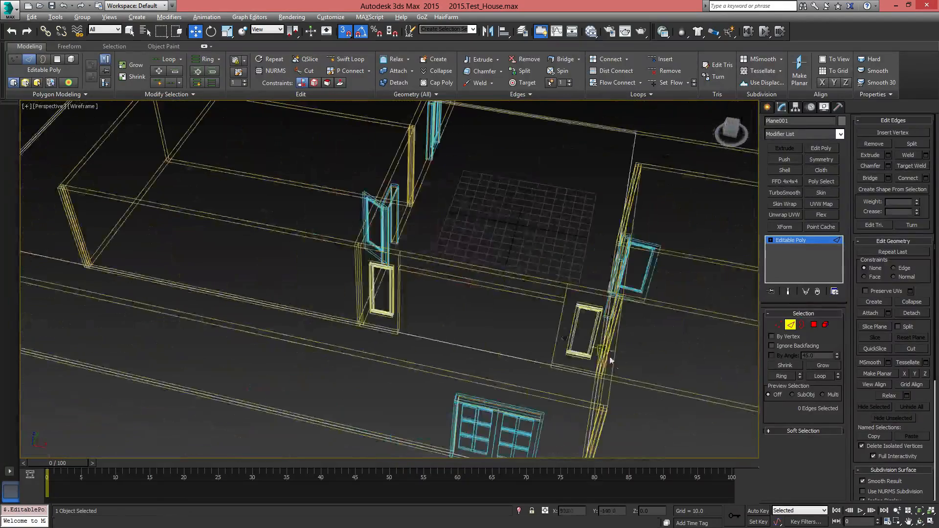
pyautogui.moveTo(645, 328); pyautogui.dragTo(435, 319, button='middle')
pyautogui.keyDown('alt'); pyautogui.moveTo(519, 323); pyautogui.dragTo(477, 249, button='middle'); pyautogui.keyUp('alt')
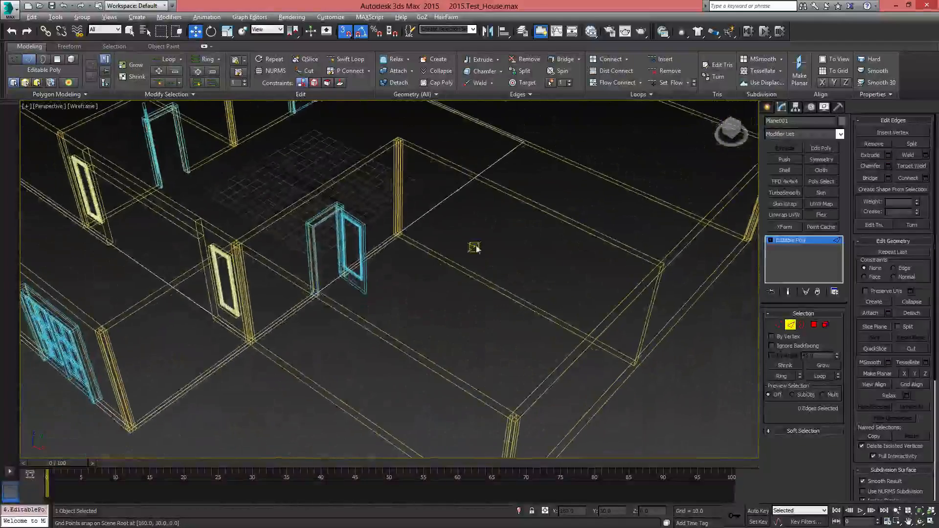
pyautogui.click(435, 206)
pyautogui.scroll(-4, 405, 230)
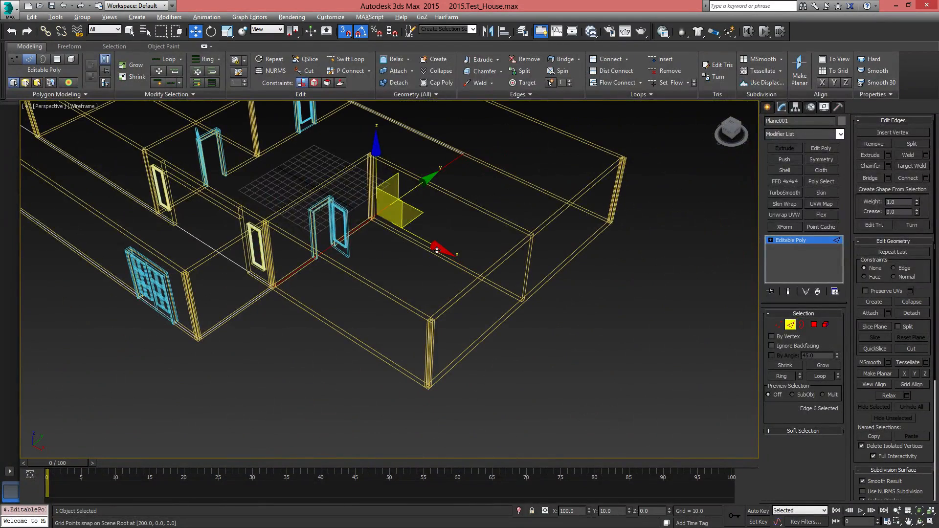
pyautogui.moveTo(437, 250); pyautogui.dragTo(532, 295)
pyautogui.keyDown('alt'); pyautogui.moveTo(443, 227); pyautogui.dragTo(493, 315, button='middle'); pyautogui.keyUp('alt')
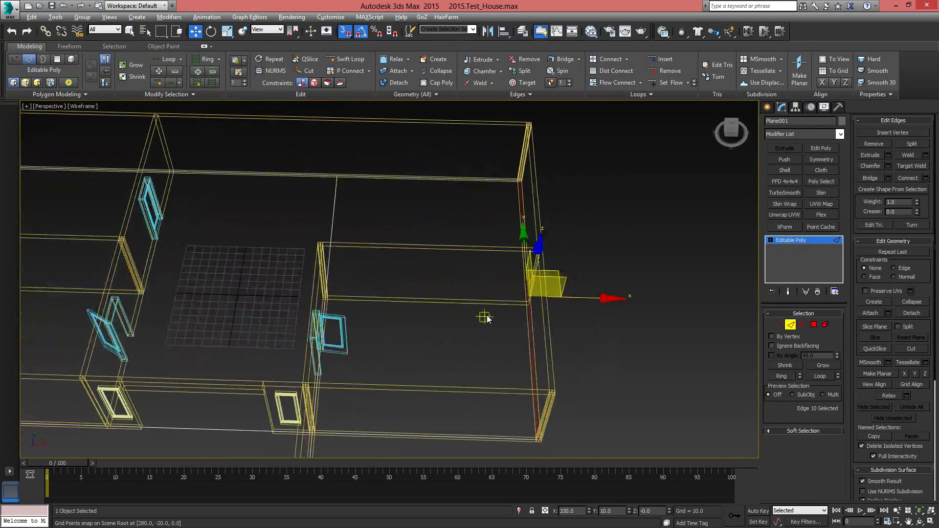
# Examine the floor's coverage beneath all the rooms in the realistic shaded perspective view
pyautogui.press('F3')
pyautogui.scroll(-5, 558, 307)
pyautogui.moveTo(557, 307)
pyautogui.keyDown('alt'); pyautogui.mouseDown(button='middle')
pyautogui.moveTo(563, 293)
pyautogui.moveTo(565, 316)
pyautogui.mouseUp(button='middle'); pyautogui.keyUp('alt')
pyautogui.scroll(6, 565, 318)
pyautogui.scroll(-5, 383, 300)
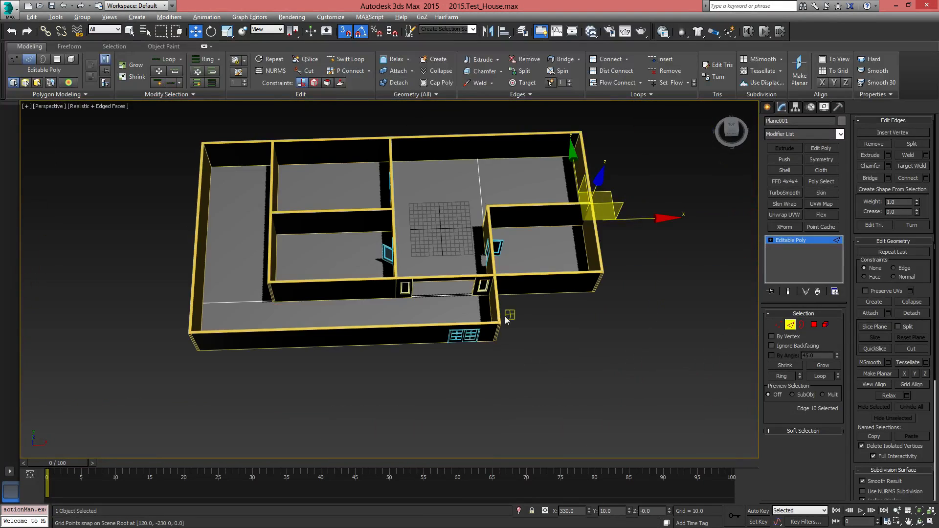
pyautogui.keyDown('alt'); pyautogui.moveTo(505, 316); pyautogui.dragTo(518, 296, button='middle'); pyautogui.keyUp('alt')
pyautogui.scroll(5, 518, 296)
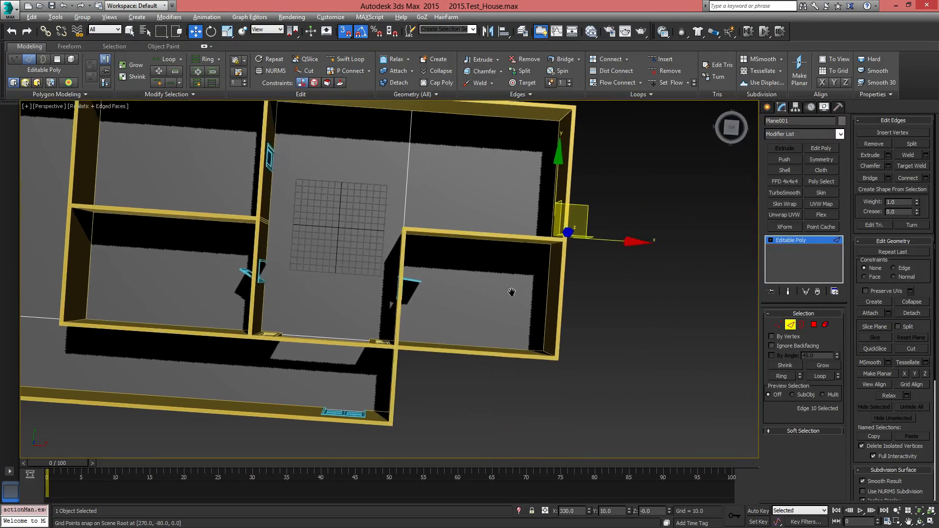
pyautogui.keyDown('alt'); pyautogui.moveTo(413, 421); pyautogui.dragTo(491, 291, button='middle'); pyautogui.keyUp('alt')
pyautogui.moveTo(494, 338); pyautogui.dragTo(533, 328, button='middle')
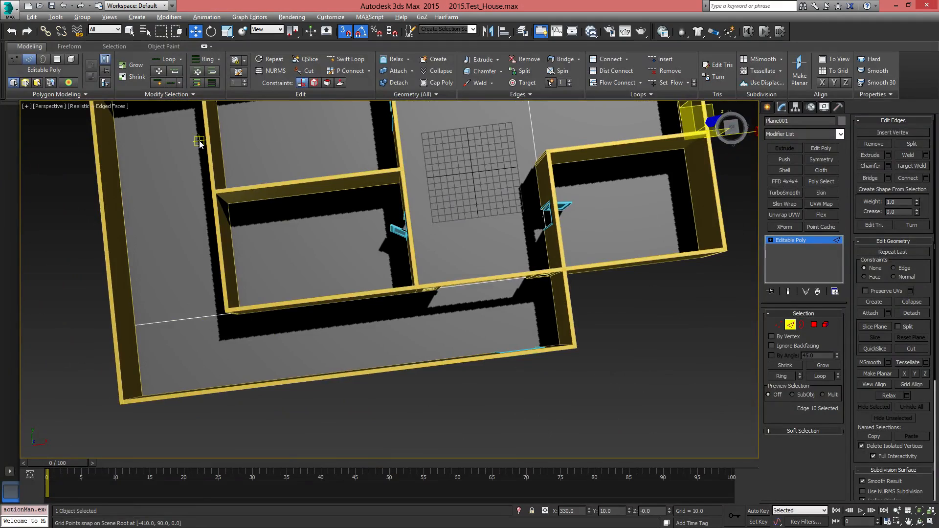
pyautogui.moveTo(549, 257); pyautogui.dragTo(602, 314, button='middle')
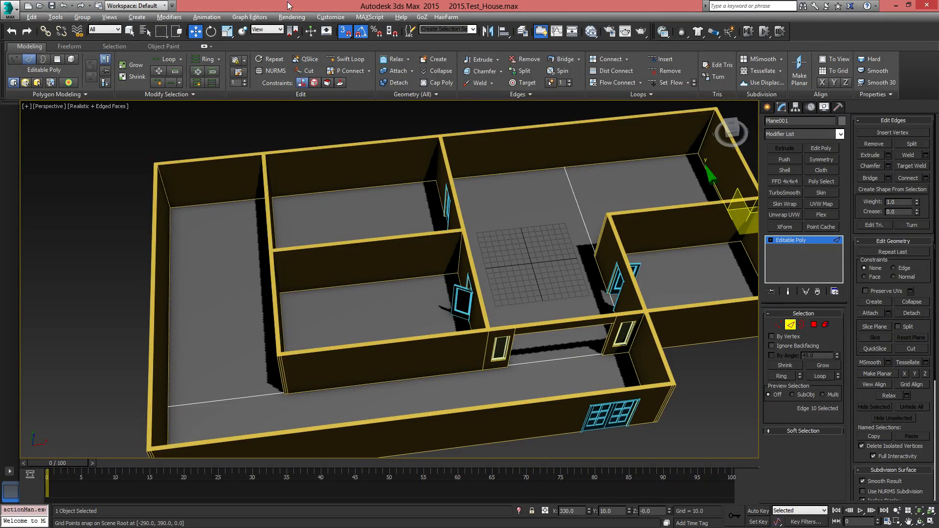
# Insert a front-to-back edge loop through the two inner left rooms with Swift Loop, at about X -322
pyautogui.click(346, 58)
pyautogui.moveTo(393, 349); pyautogui.dragTo(427, 312, button='middle')
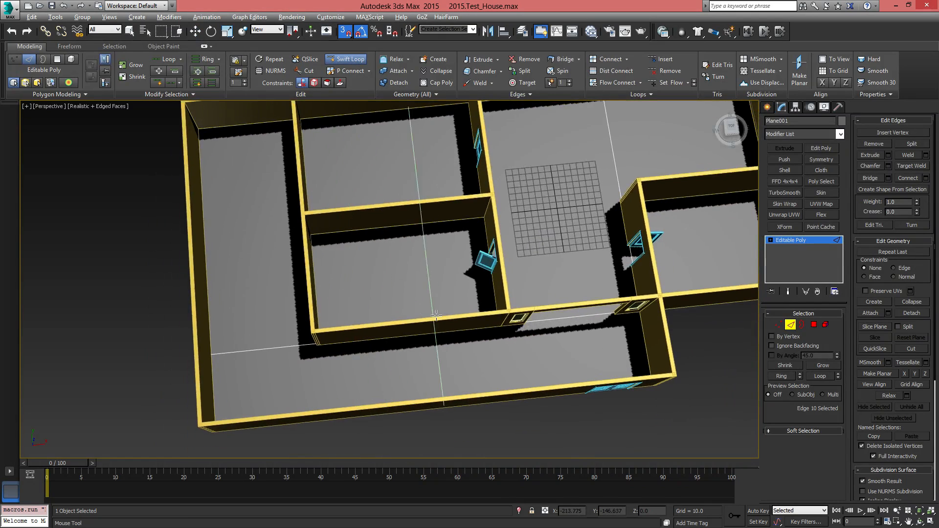
pyautogui.click(355, 313)
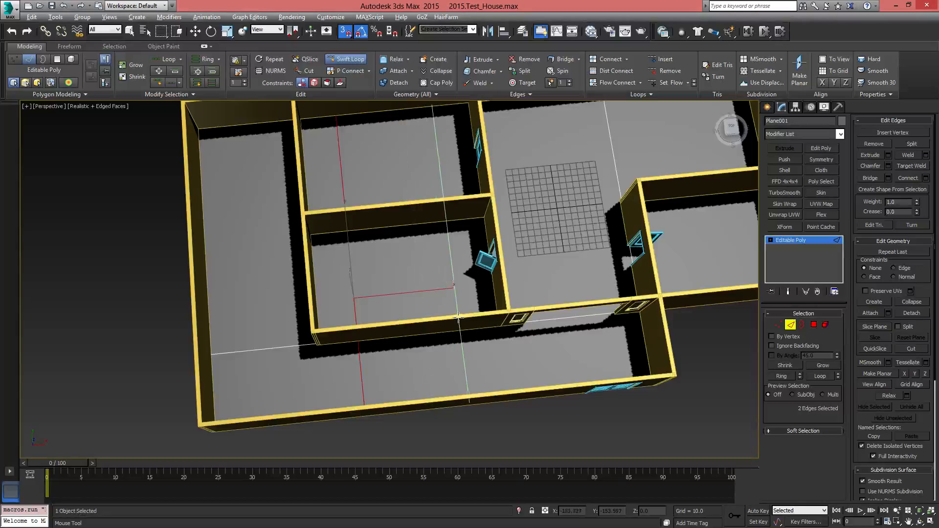
# Insert a second front-to-back edge loop and snap it to X -110, along the wall holding the room doors
pyautogui.click(459, 318)
pyautogui.press('w')
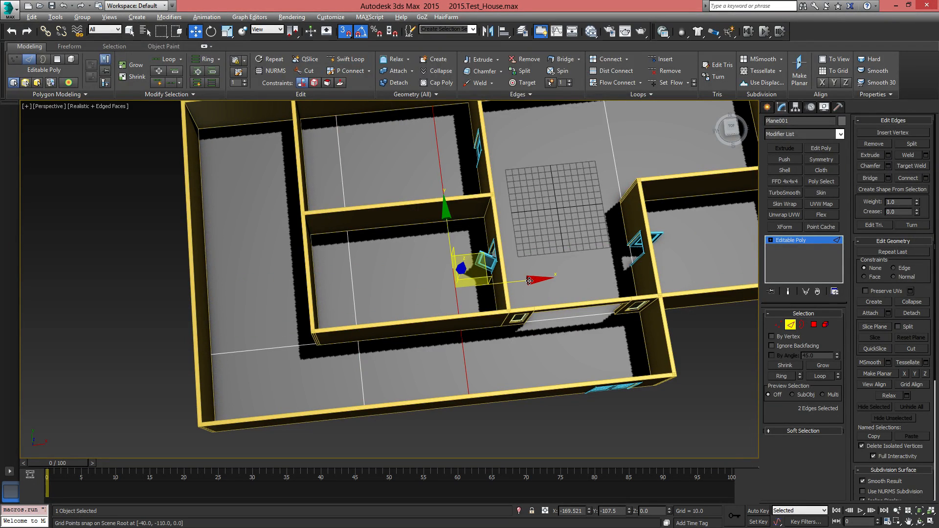
pyautogui.moveTo(530, 281); pyautogui.dragTo(495, 284)
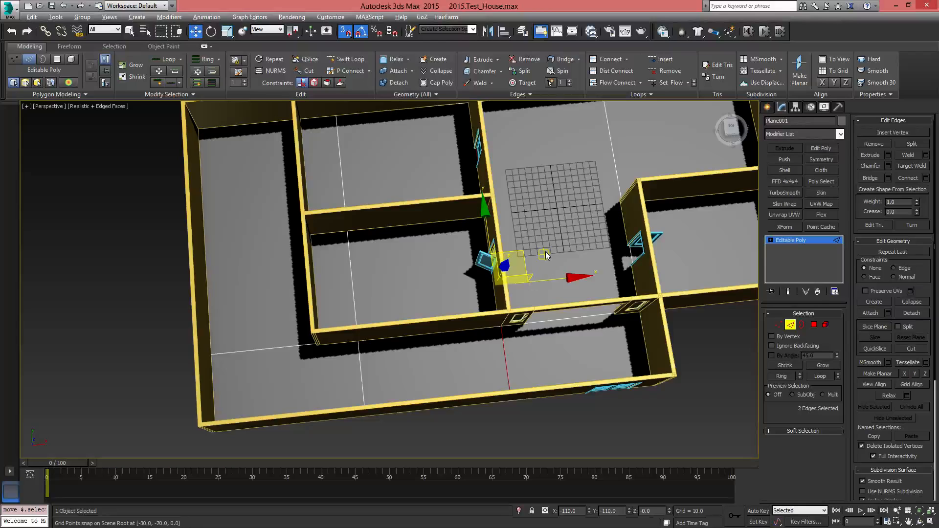
# In the wireframe top view, snap the front-to-back edge loop through the inner left rooms to X -380, along their left-hand wall
pyautogui.press('F3')
pyautogui.keyDown('alt'); pyautogui.moveTo(543, 267); pyautogui.dragTo(485, 307, button='middle'); pyautogui.keyUp('alt')
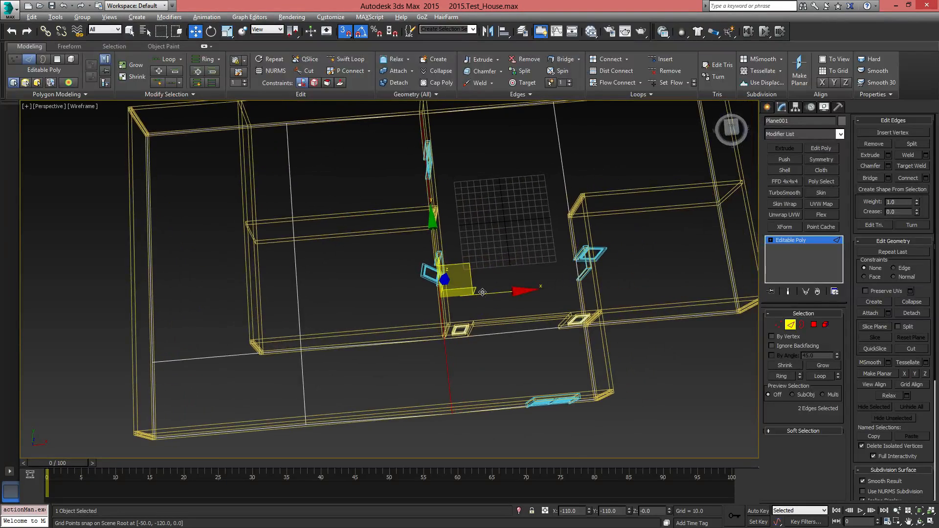
pyautogui.press('t')
pyautogui.moveTo(363, 321); pyautogui.dragTo(491, 286, button='middle')
pyautogui.click(390, 268)
pyautogui.moveTo(428, 249); pyautogui.dragTo(439, 323, button='middle')
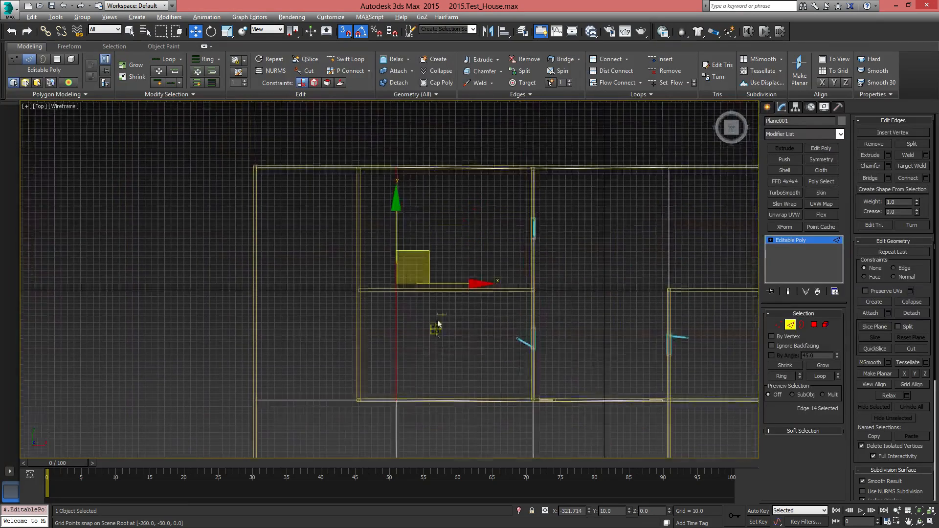
pyautogui.keyDown('ctrl'); pyautogui.click(397, 434); pyautogui.keyUp('ctrl')
pyautogui.moveTo(478, 374); pyautogui.dragTo(480, 292, button='middle')
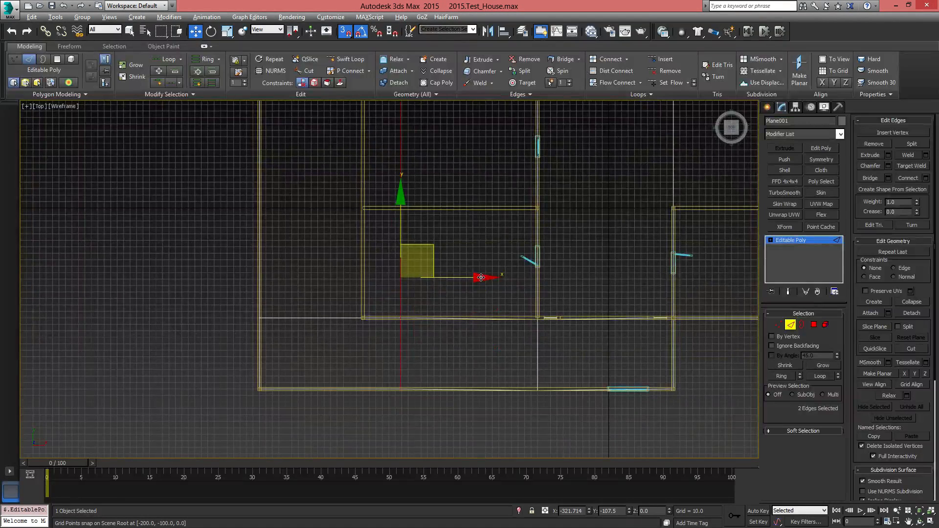
pyautogui.moveTo(481, 278); pyautogui.dragTo(364, 280)
pyautogui.moveTo(459, 266); pyautogui.dragTo(413, 289, button='middle')
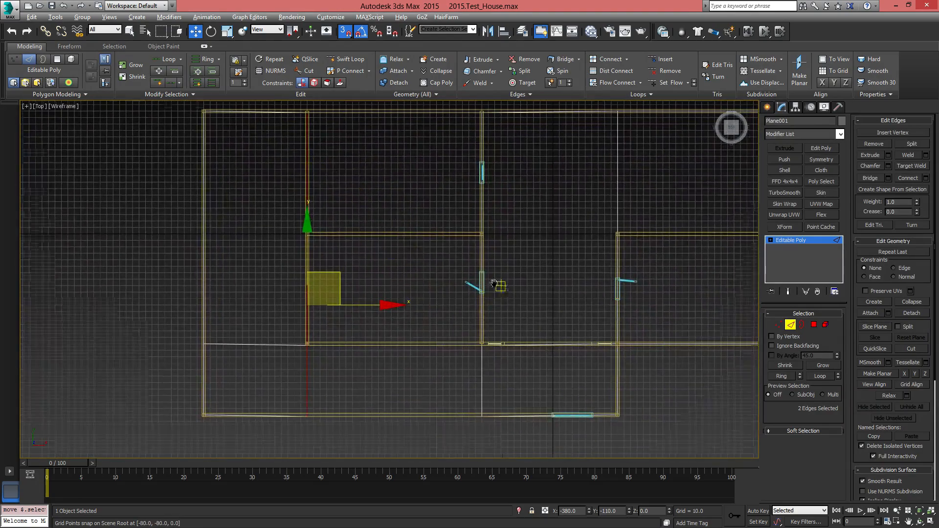
# Insert a left-to-right edge loop across the floor with Swift Loop and snap it to Y 0, along the wall dividing the inner rooms
pyautogui.moveTo(497, 285); pyautogui.dragTo(450, 319, button='middle')
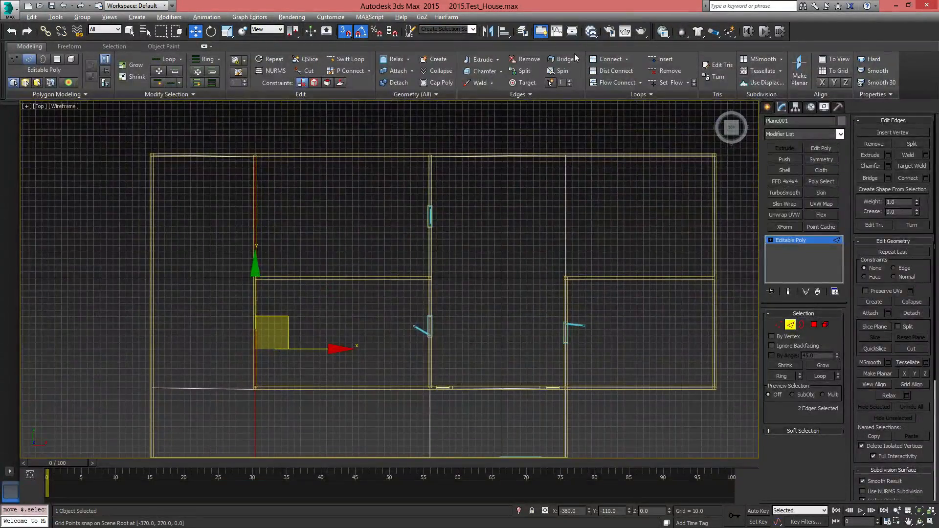
pyautogui.click(351, 59)
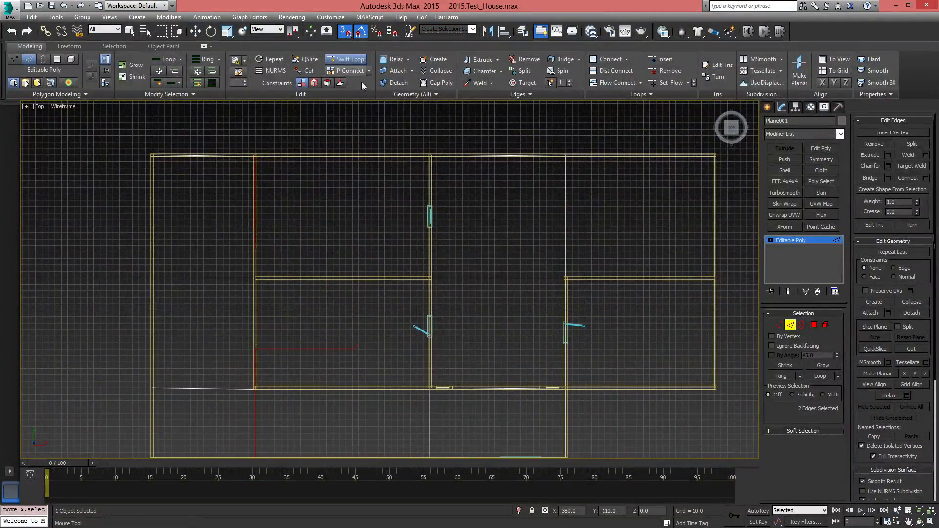
pyautogui.click(428, 290)
pyautogui.press('w')
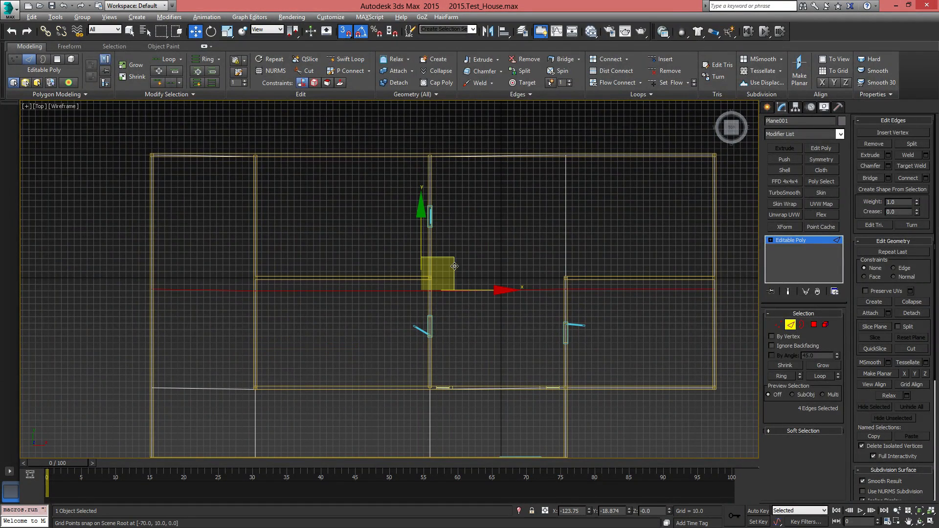
pyautogui.moveTo(456, 313); pyautogui.dragTo(447, 287, button='middle')
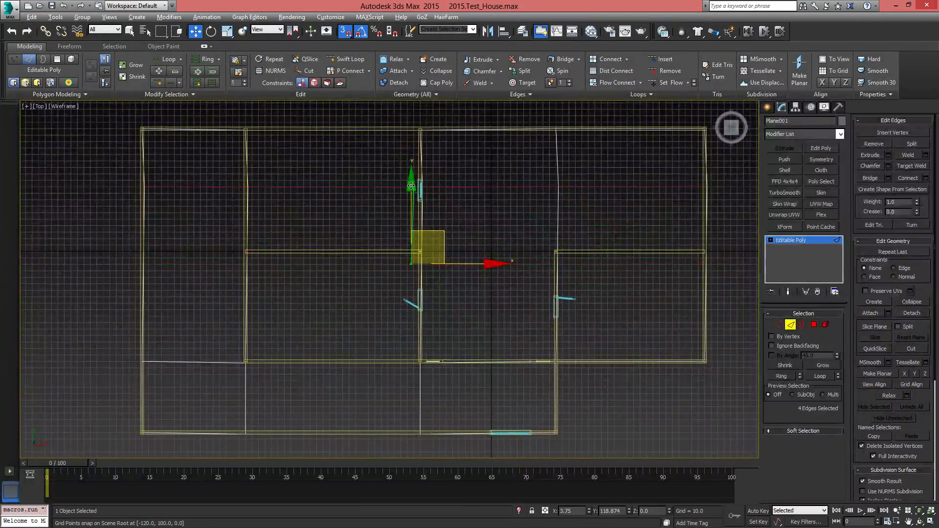
pyautogui.moveTo(411, 186); pyautogui.dragTo(412, 253)
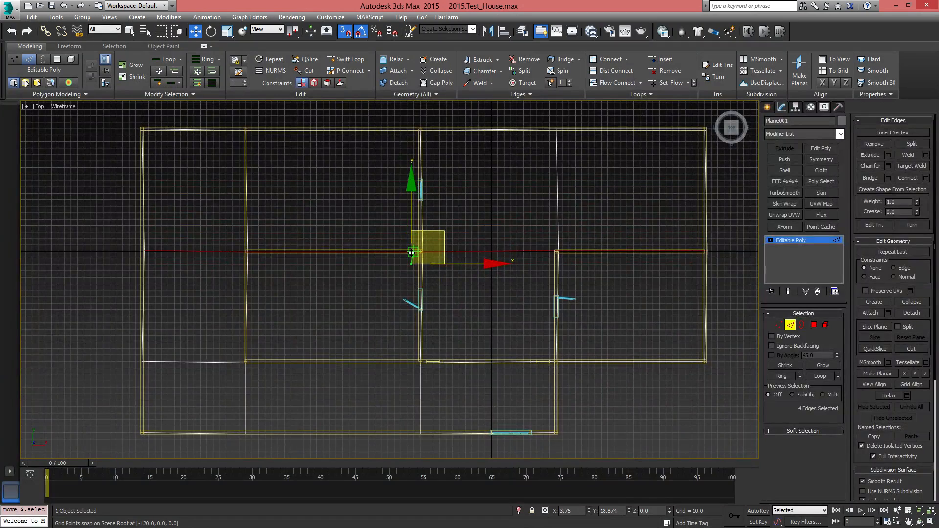
# Try to snap the new loop's right end vertex onto the centre of the outer wall at X 330, Y 0
pyautogui.scroll(3, 621, 285)
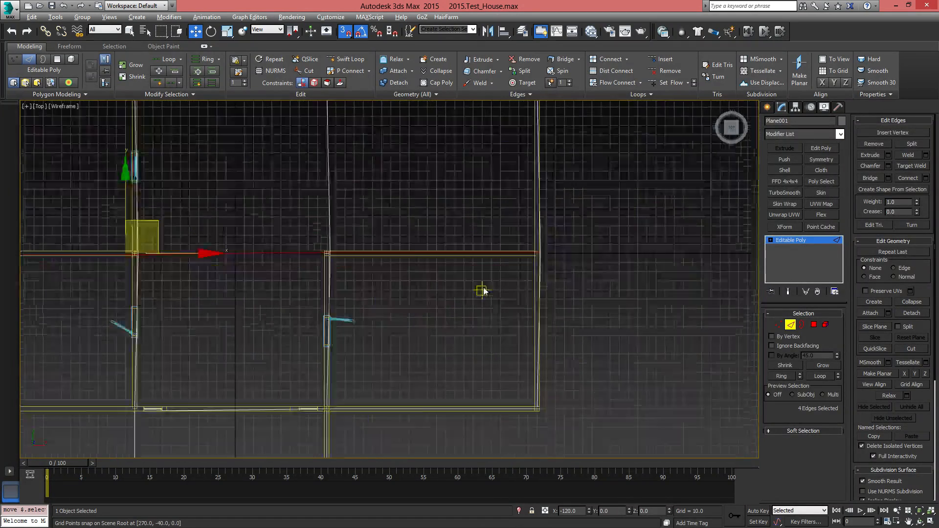
pyautogui.scroll(3, 483, 289)
pyautogui.moveTo(510, 291); pyautogui.dragTo(413, 320, button='middle')
pyautogui.scroll(2, 413, 321)
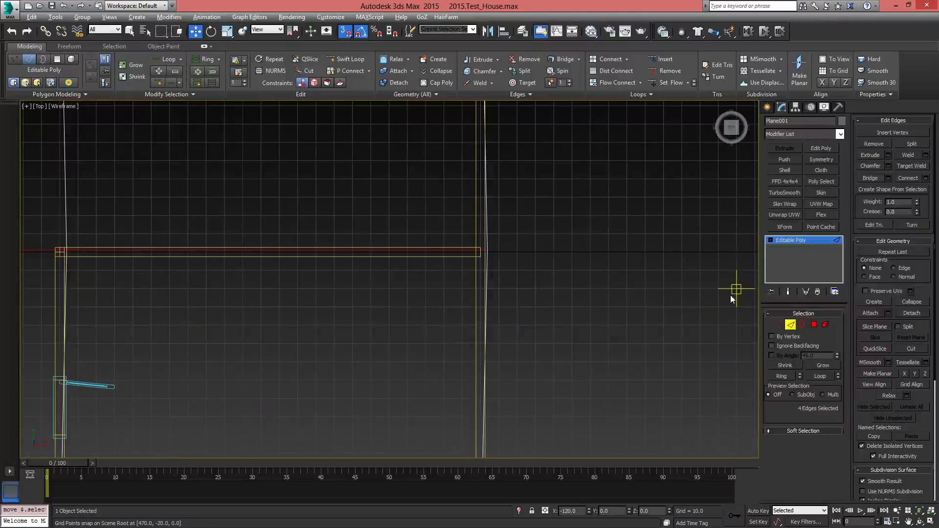
pyautogui.click(778, 325)
pyautogui.click(485, 255)
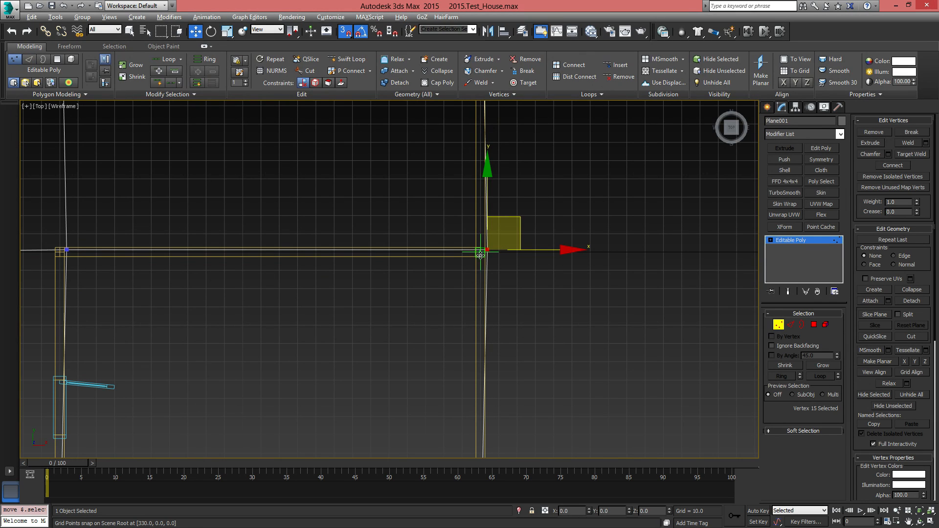
pyautogui.moveTo(481, 256)
pyautogui.mouseDown()
pyautogui.moveTo(464, 278)
pyautogui.moveTo(477, 259)
pyautogui.mouseUp()
pyautogui.click(533, 291)
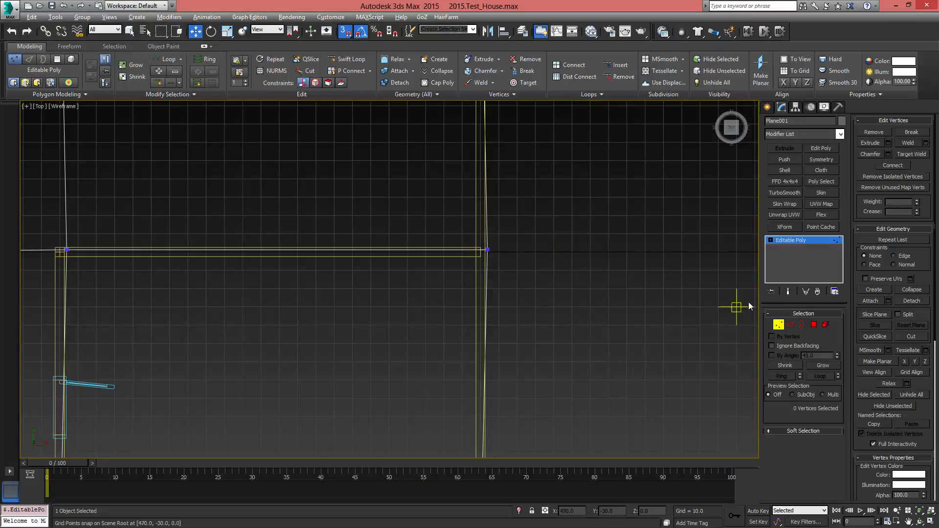
pyautogui.click(779, 325)
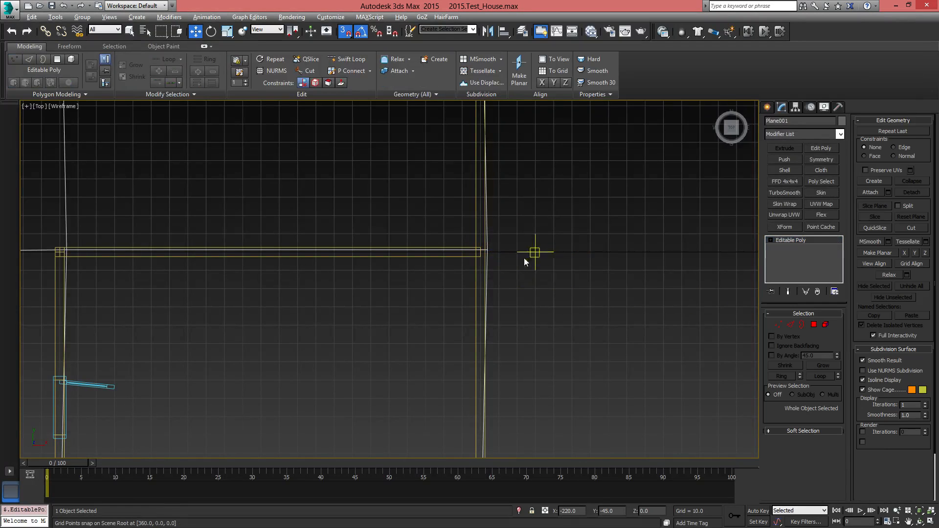
pyautogui.click(779, 324)
pyautogui.click(487, 250)
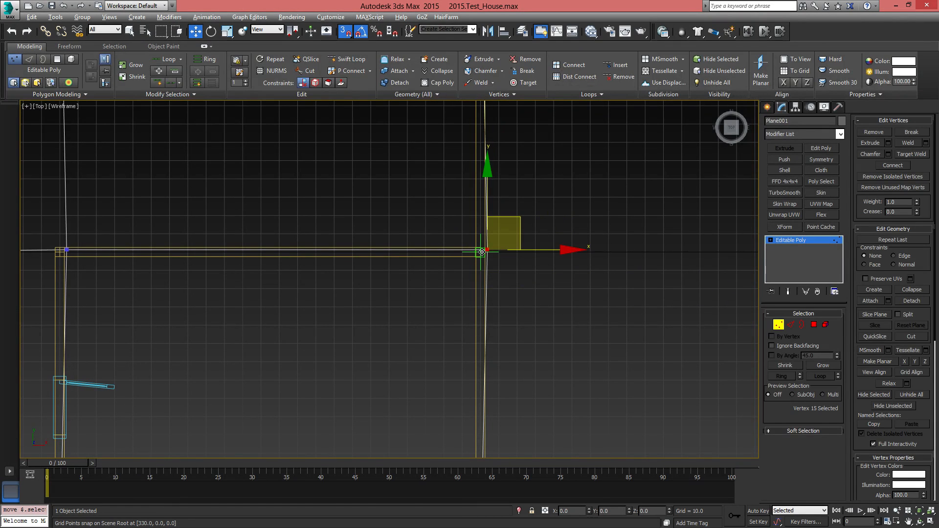
pyautogui.moveTo(482, 252)
pyautogui.mouseDown()
pyautogui.moveTo(462, 255)
pyautogui.moveTo(530, 255)
pyautogui.moveTo(478, 258)
pyautogui.mouseUp()
# Try to snap the loop vertex at the right-hand room's inner wall corner to X 100, Y 0
pyautogui.scroll(-5, 472, 258)
pyautogui.scroll(4, 484, 230)
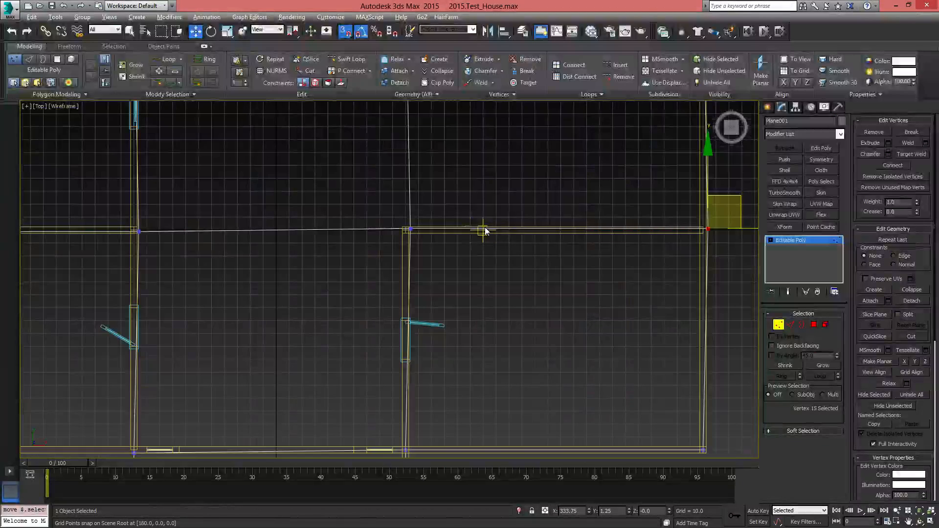
pyautogui.click(410, 229)
pyautogui.scroll(2, 415, 231)
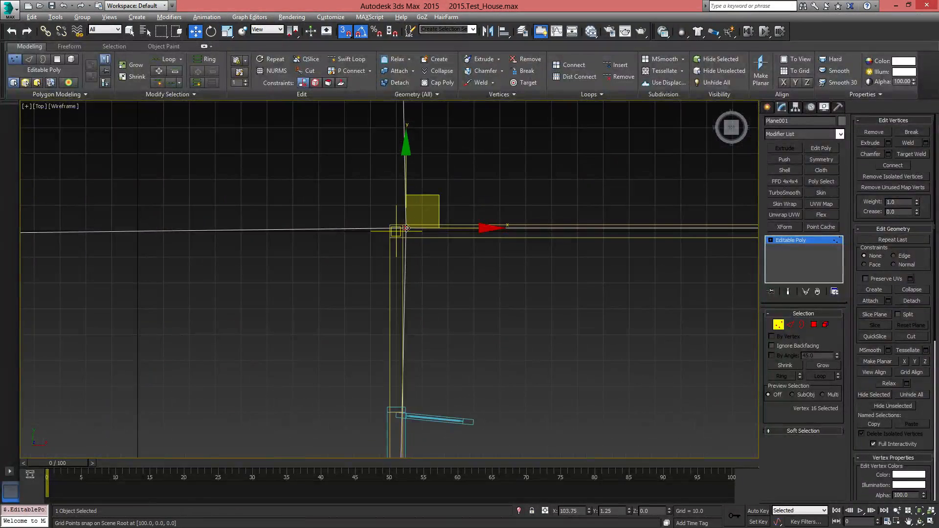
pyautogui.moveTo(407, 228); pyautogui.dragTo(448, 285)
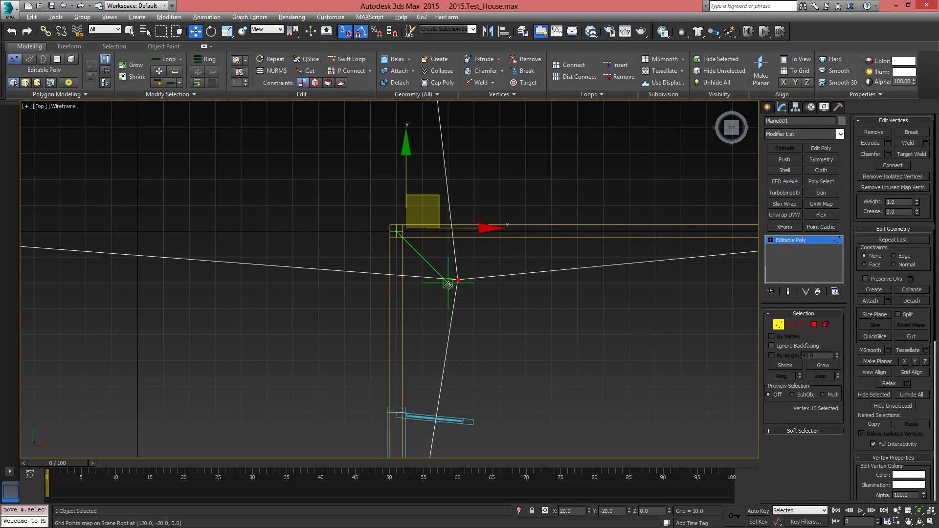
pyautogui.moveTo(443, 281); pyautogui.dragTo(397, 232)
pyautogui.moveTo(475, 284); pyautogui.dragTo(537, 277, button='middle')
# Save the house scene and reset the program to an empty scene
pyautogui.click(8, 13)
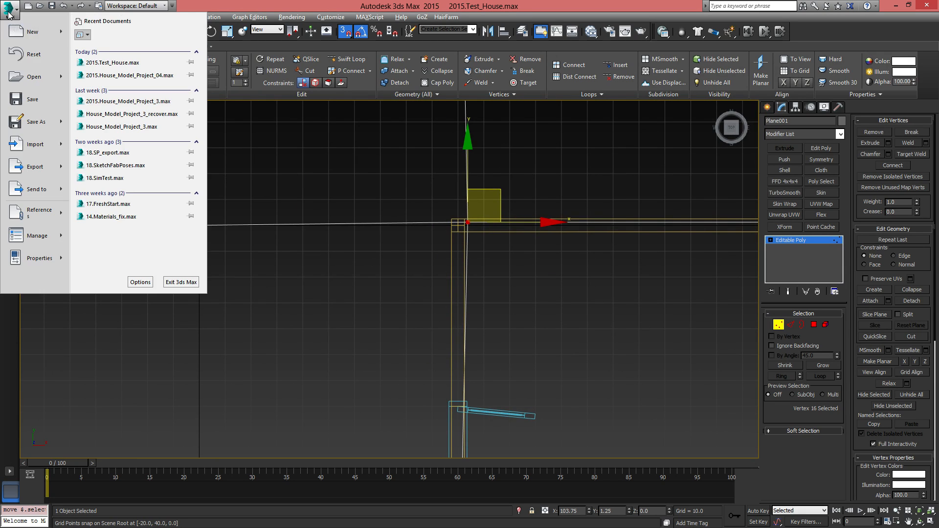
pyautogui.click(43, 104)
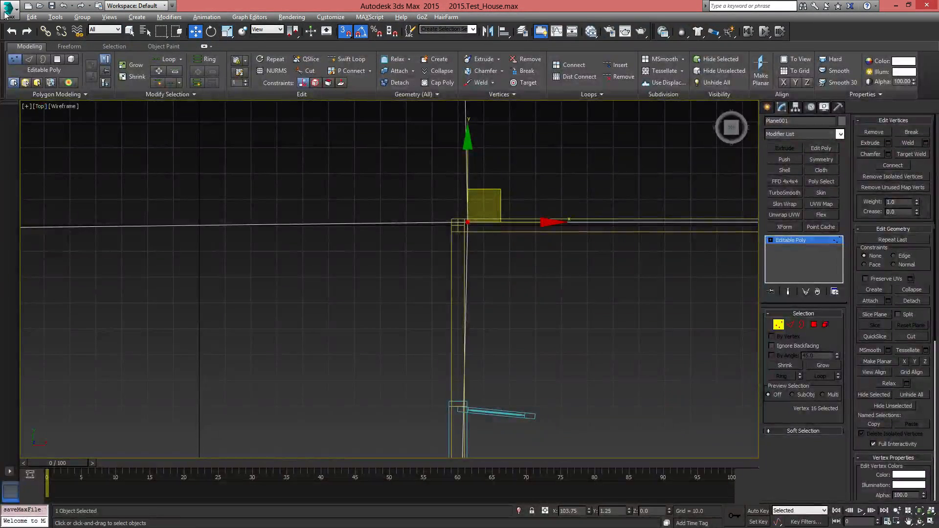
pyautogui.click(6, 14)
pyautogui.click(52, 56)
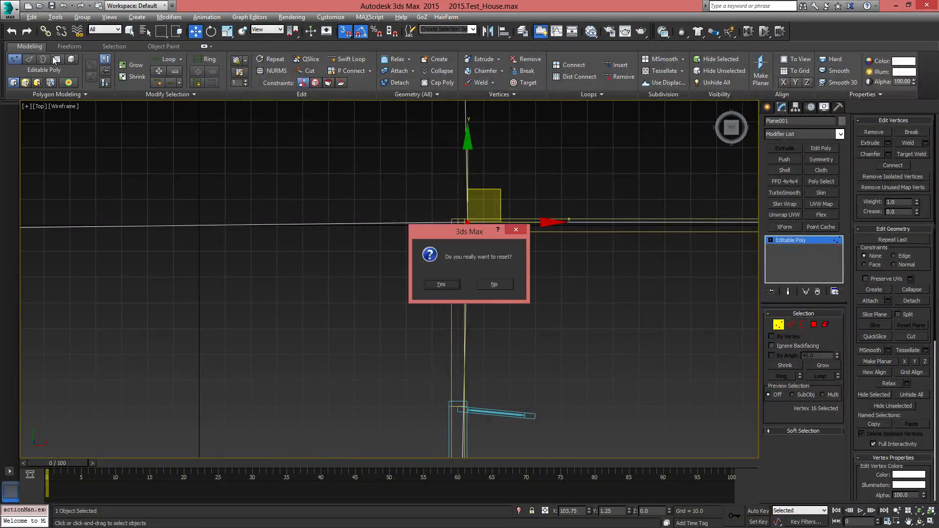
pyautogui.click(441, 284)
# Reopen 2015.Test_House.max and select the floor plane Plane001 for vertex editing
pyautogui.click(7, 8)
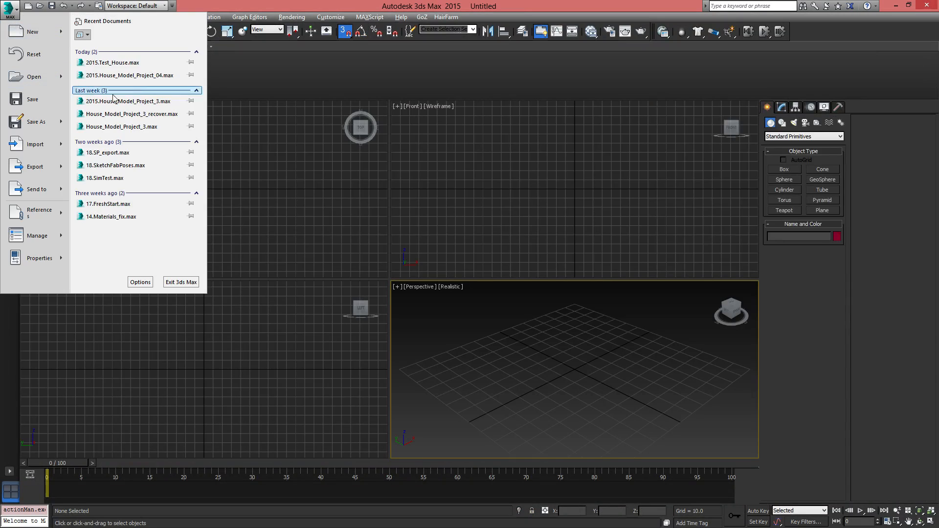
pyautogui.click(125, 64)
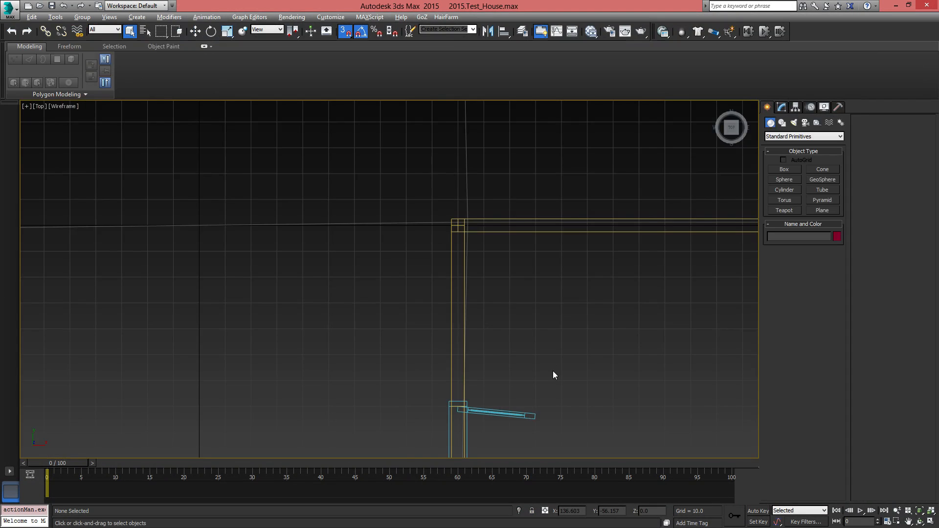
pyautogui.moveTo(487, 325); pyautogui.dragTo(383, 368, button='middle')
pyautogui.scroll(-3, 389, 357)
pyautogui.click(371, 244)
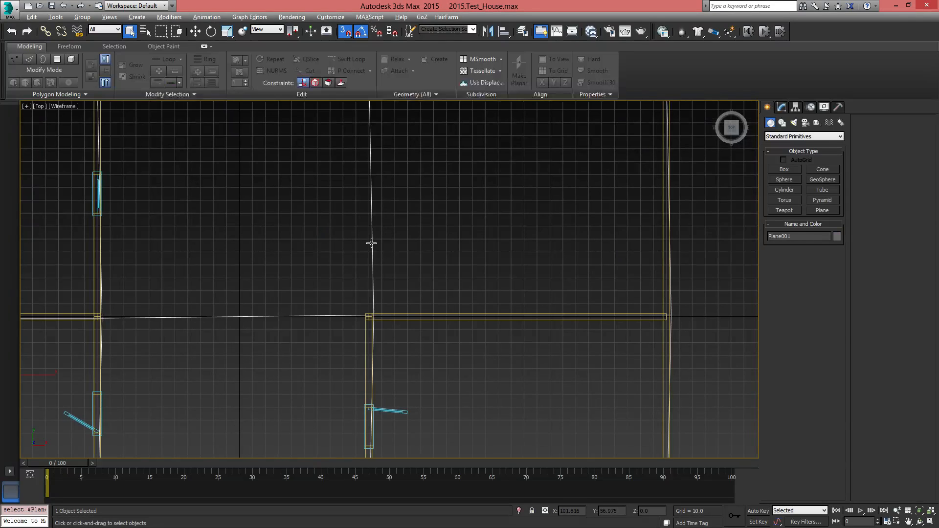
pyautogui.click(781, 107)
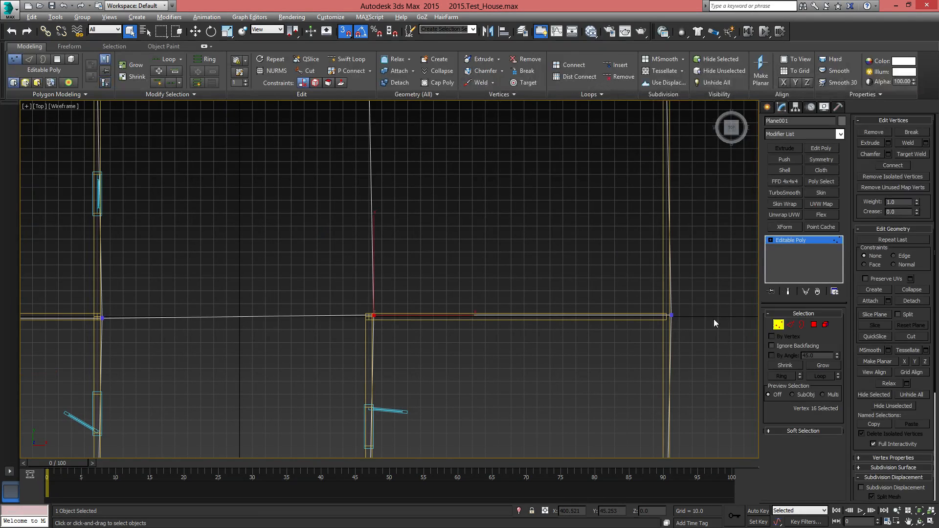
# Snap the floor vertex at the right-hand room's inner wall corner to X 100, Y 0
pyautogui.scroll(5, 383, 345)
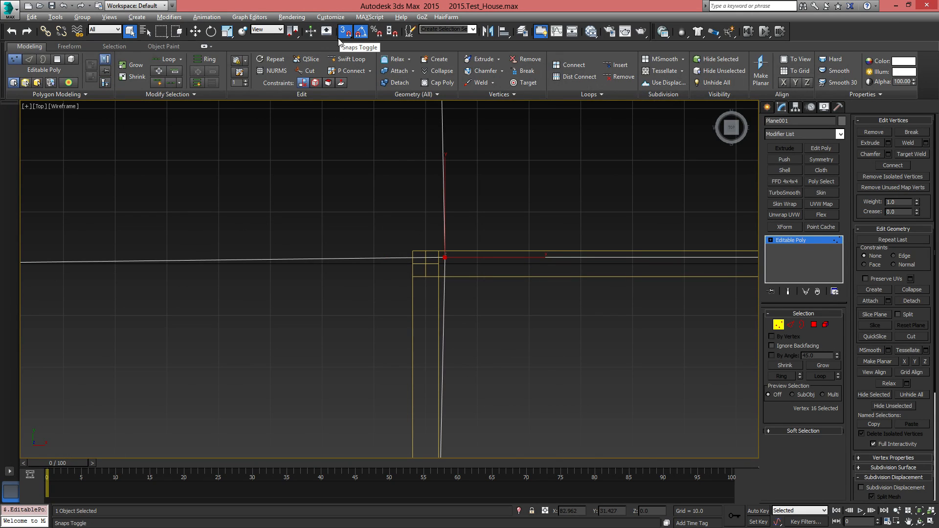
pyautogui.click(195, 31)
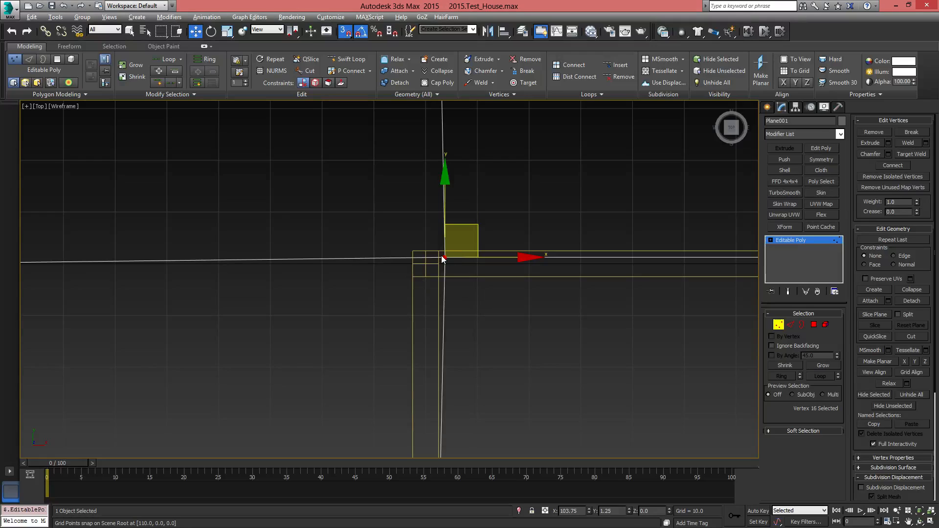
pyautogui.moveTo(444, 256); pyautogui.dragTo(426, 264)
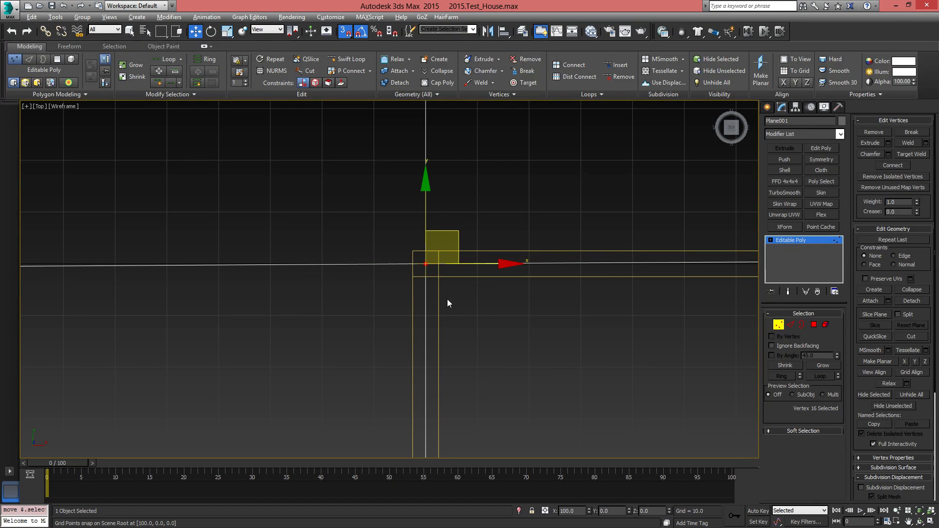
# Snap the floor vertex where the room's dividing wall meets the right outer wall to X 330, Y 0
pyautogui.moveTo(596, 295); pyautogui.dragTo(343, 318, button='middle')
pyautogui.scroll(-1, 577, 306)
pyautogui.scroll(-1, 463, 315)
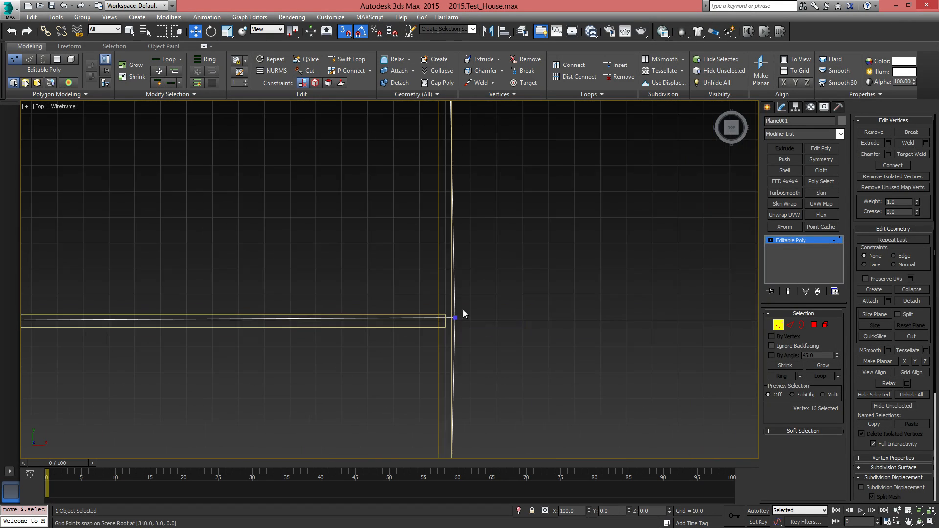
pyautogui.moveTo(473, 318); pyautogui.dragTo(394, 318, button='middle')
pyautogui.scroll(3, 394, 320)
pyautogui.moveTo(297, 284); pyautogui.dragTo(445, 356)
pyautogui.moveTo(449, 347); pyautogui.dragTo(534, 326, button='middle')
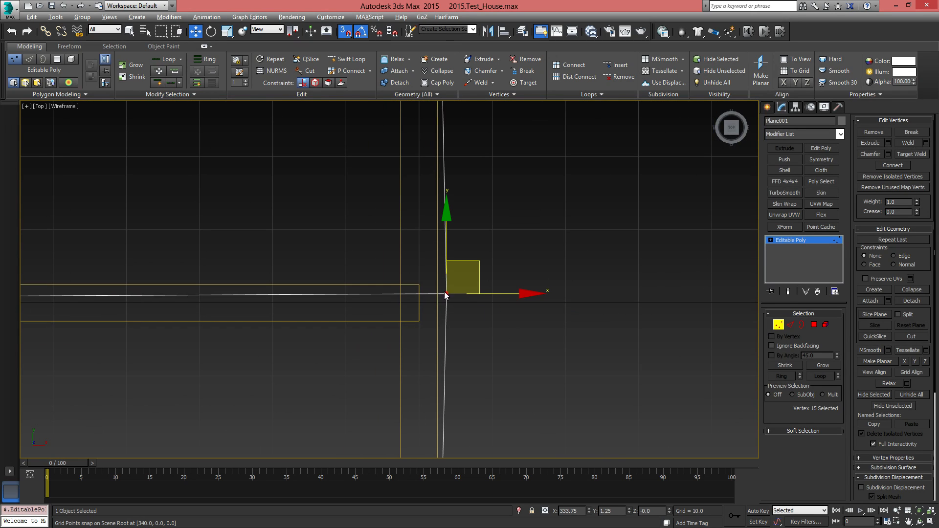
pyautogui.moveTo(446, 294); pyautogui.dragTo(423, 308)
# Snap the floor vertex where the dividing wall at X -110 meets the upper outer wall to Y 190
pyautogui.moveTo(423, 308); pyautogui.dragTo(431, 411, button='middle')
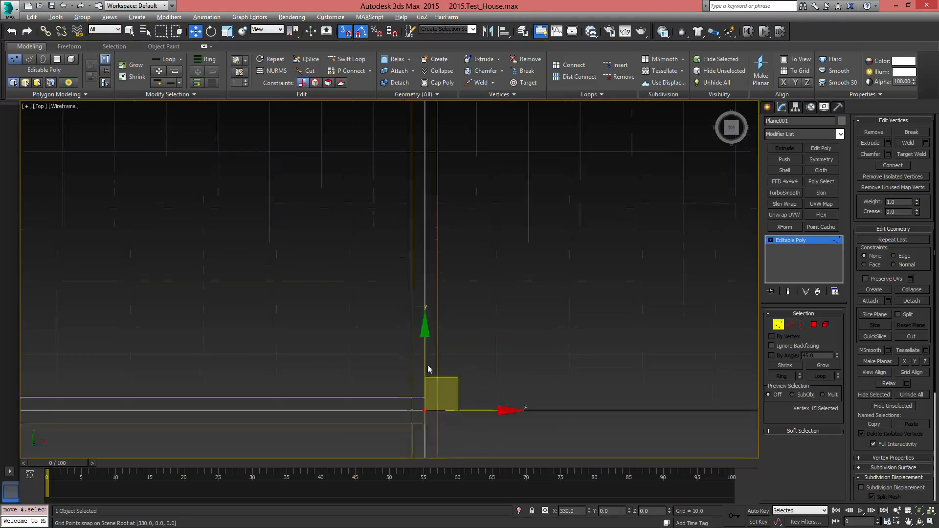
pyautogui.scroll(-3, 434, 233)
pyautogui.moveTo(435, 233); pyautogui.dragTo(447, 355, button='middle')
pyautogui.scroll(3, 441, 250)
pyautogui.moveTo(283, 277); pyautogui.dragTo(577, 267, button='middle')
pyautogui.moveTo(289, 277); pyautogui.dragTo(669, 254, button='middle')
pyautogui.moveTo(285, 228); pyautogui.dragTo(601, 218, button='middle')
pyautogui.scroll(-3, 243, 249)
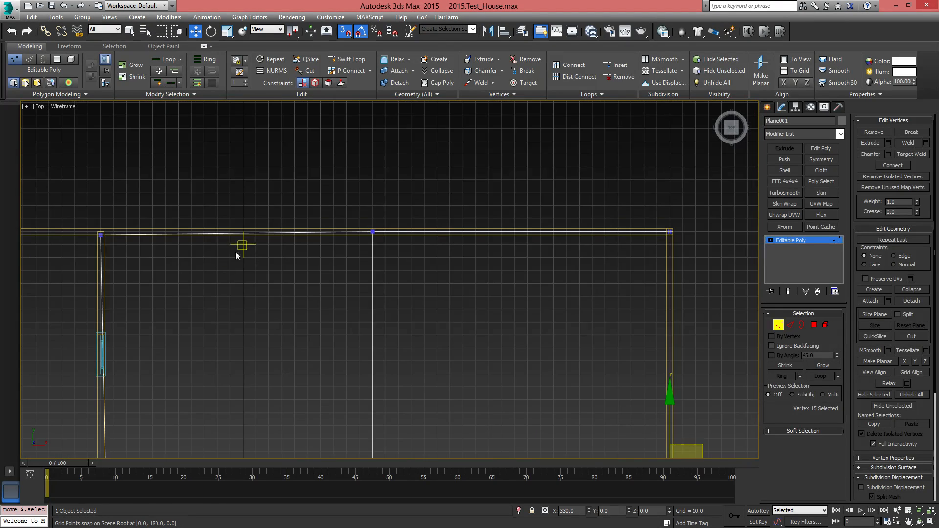
pyautogui.moveTo(236, 251); pyautogui.dragTo(474, 241, button='middle')
pyautogui.scroll(3, 347, 227)
pyautogui.moveTo(290, 229); pyautogui.dragTo(362, 244, button='middle')
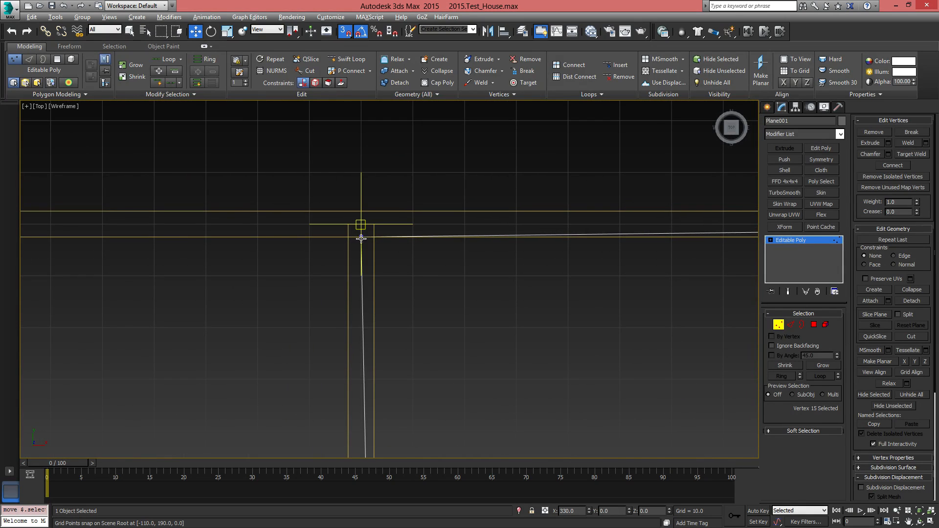
pyautogui.click(361, 237)
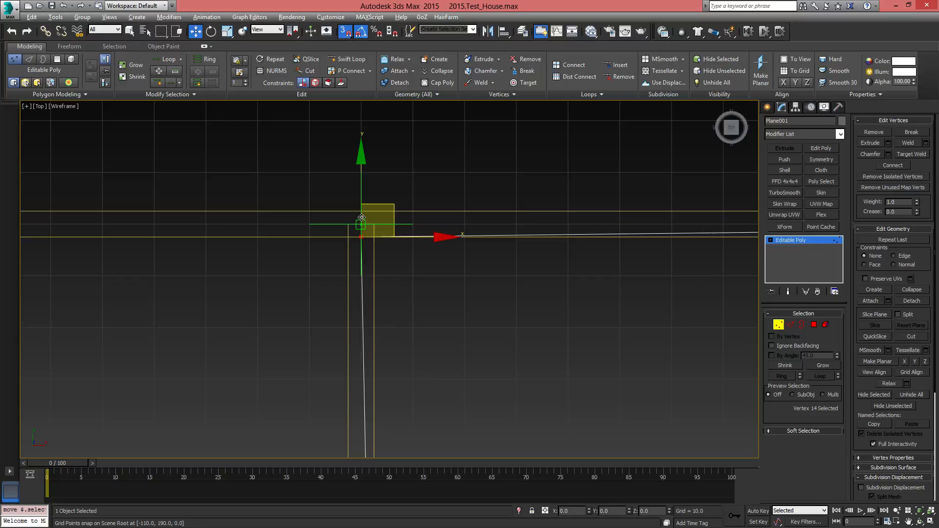
pyautogui.click(413, 275)
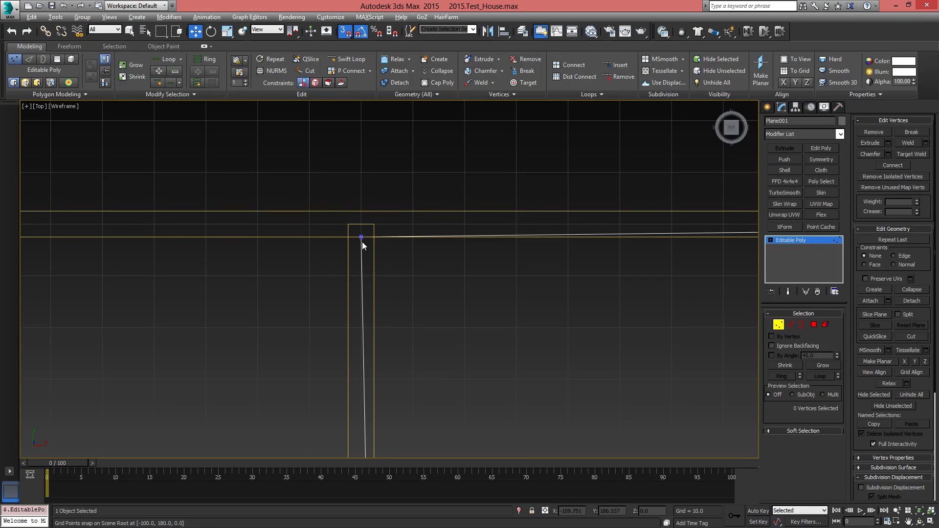
pyautogui.click(361, 237)
pyautogui.moveTo(362, 219); pyautogui.dragTo(362, 223)
pyautogui.hotkey('ctrl', 'z')
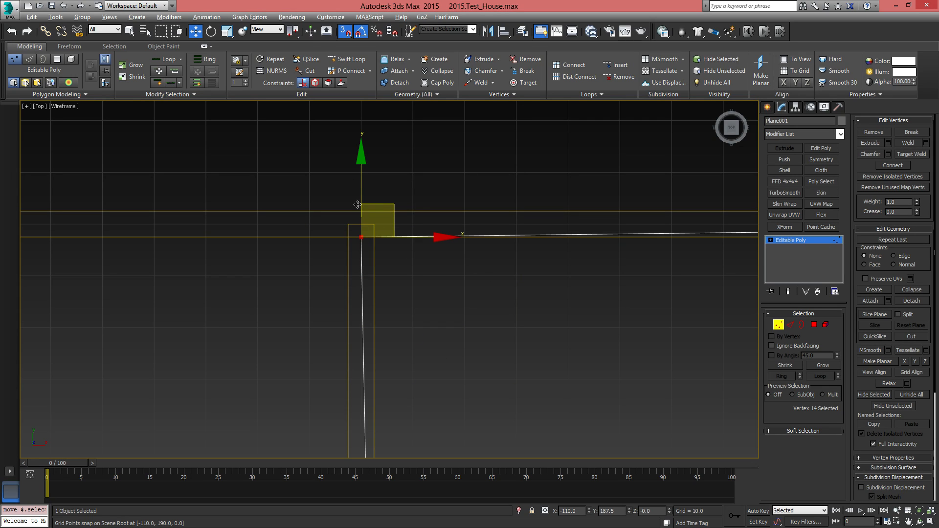
pyautogui.moveTo(364, 166); pyautogui.dragTo(361, 158)
pyautogui.moveTo(363, 189); pyautogui.dragTo(362, 237)
# Snap the floor vertex where the inner wall at X -380 meets the upper outer wall to Y 190
pyautogui.moveTo(450, 343); pyautogui.dragTo(519, 276, button='middle')
pyautogui.scroll(-3, 519, 276)
pyautogui.moveTo(257, 262); pyautogui.dragTo(606, 243, button='middle')
pyautogui.scroll(1, 376, 221)
pyautogui.moveTo(292, 181); pyautogui.dragTo(368, 265)
pyautogui.moveTo(352, 237); pyautogui.dragTo(376, 304, button='middle')
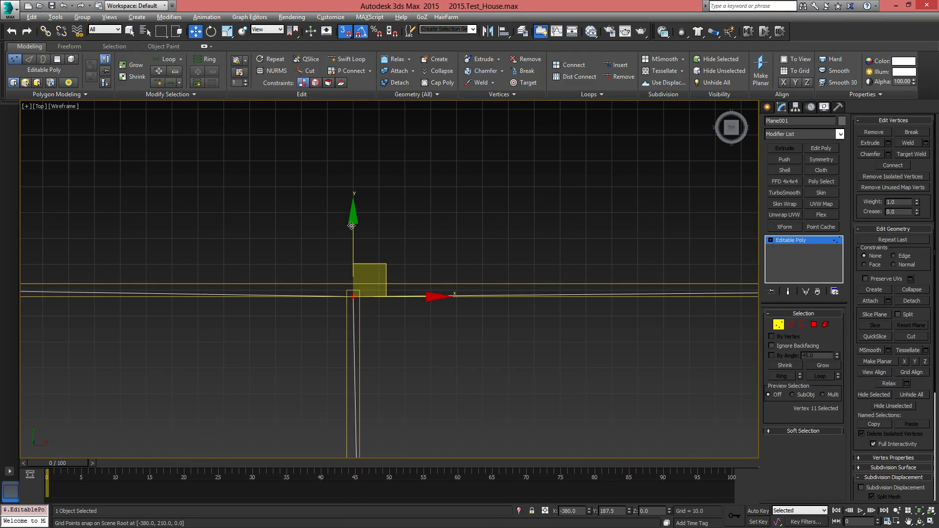
pyautogui.moveTo(352, 226); pyautogui.dragTo(355, 290)
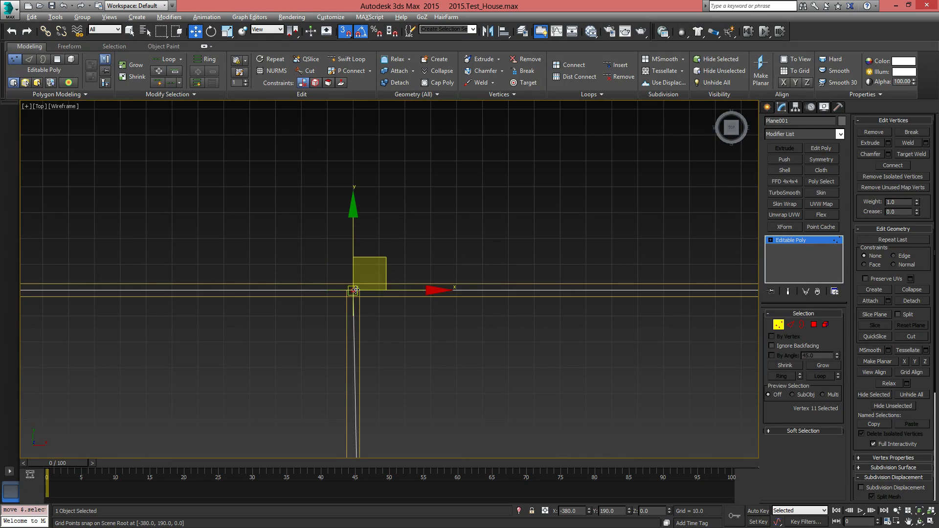
# Snap the middle floor vertex on the far-left outer wall to X -540, Y 0
pyautogui.moveTo(259, 341); pyautogui.dragTo(652, 320, button='middle')
pyautogui.moveTo(287, 232); pyautogui.dragTo(391, 309)
pyautogui.moveTo(418, 337); pyautogui.dragTo(361, 134, button='middle')
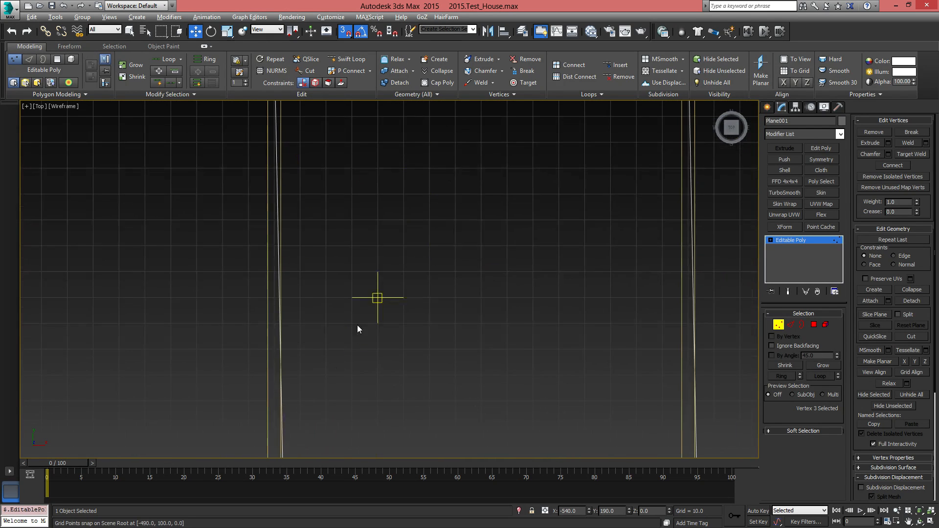
pyautogui.moveTo(357, 325); pyautogui.dragTo(439, 130, button='middle')
pyautogui.scroll(-1, 420, 186)
pyautogui.moveTo(342, 280); pyautogui.dragTo(398, 326)
pyautogui.scroll(3, 397, 325)
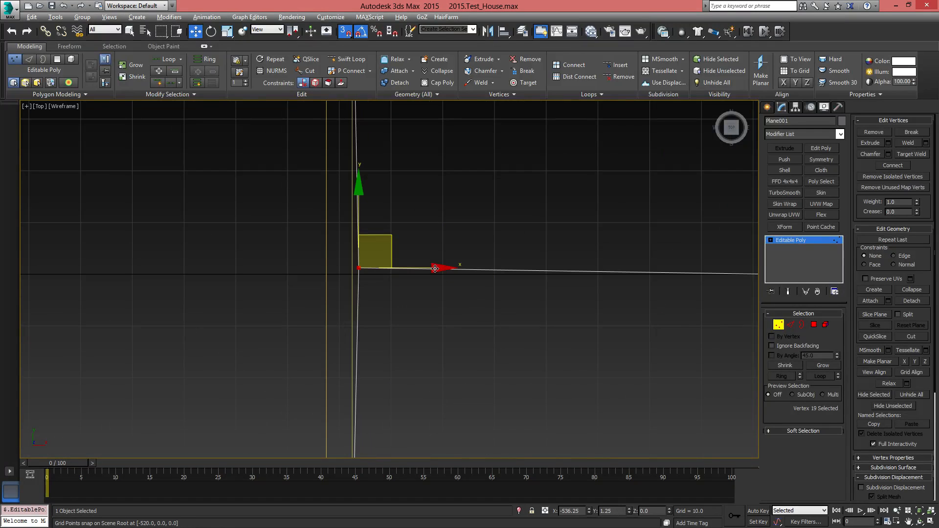
pyautogui.moveTo(435, 269)
pyautogui.mouseDown()
pyautogui.moveTo(504, 269)
pyautogui.moveTo(422, 269)
pyautogui.mouseUp()
# Snap the floor vertex at the lower-left corner of the inner rooms to X -380, Y -170
pyautogui.moveTo(476, 359); pyautogui.dragTo(461, 203, button='middle')
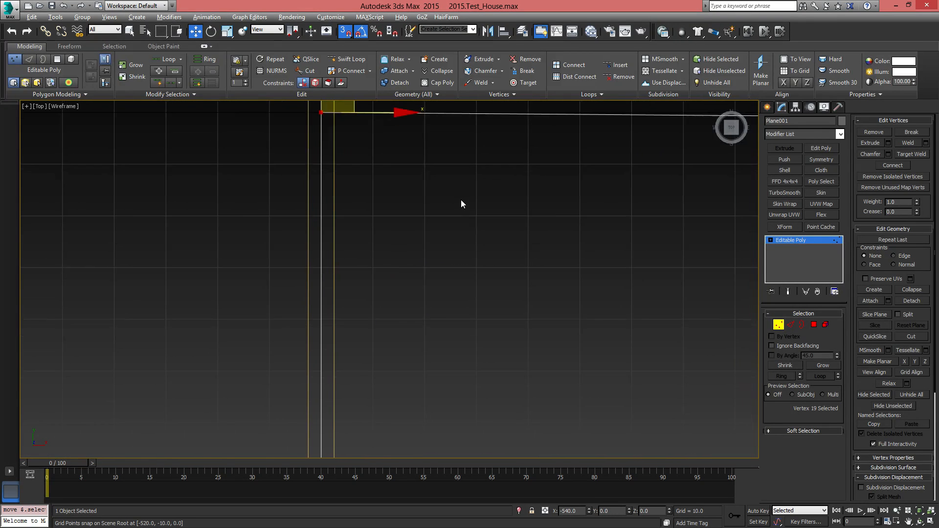
pyautogui.scroll(-3, 461, 202)
pyautogui.moveTo(455, 385); pyautogui.dragTo(379, 244, button='middle')
pyautogui.scroll(-2, 379, 245)
pyautogui.scroll(3, 370, 314)
pyautogui.scroll(1, 338, 268)
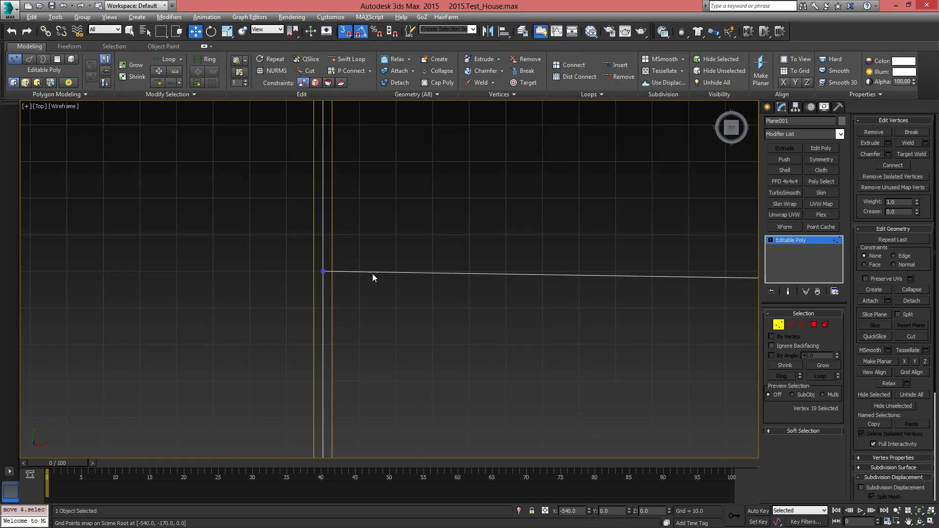
pyautogui.moveTo(530, 281); pyautogui.dragTo(294, 268, button='middle')
pyautogui.scroll(2, 498, 268)
pyautogui.moveTo(498, 268); pyautogui.dragTo(189, 301, button='middle')
pyautogui.moveTo(392, 275); pyautogui.dragTo(478, 331)
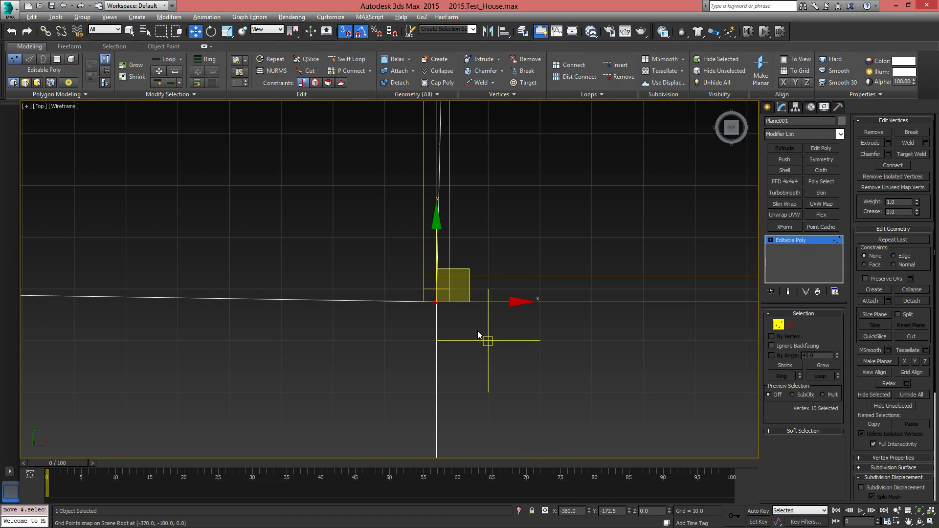
pyautogui.moveTo(436, 230); pyautogui.dragTo(593, 288)
# Snap the floor vertex where the dividing wall at X -110 meets the rooms' lower wall onto that lower wall's centre line
pyautogui.moveTo(593, 284); pyautogui.dragTo(124, 319, button='middle')
pyautogui.scroll(-3, 122, 318)
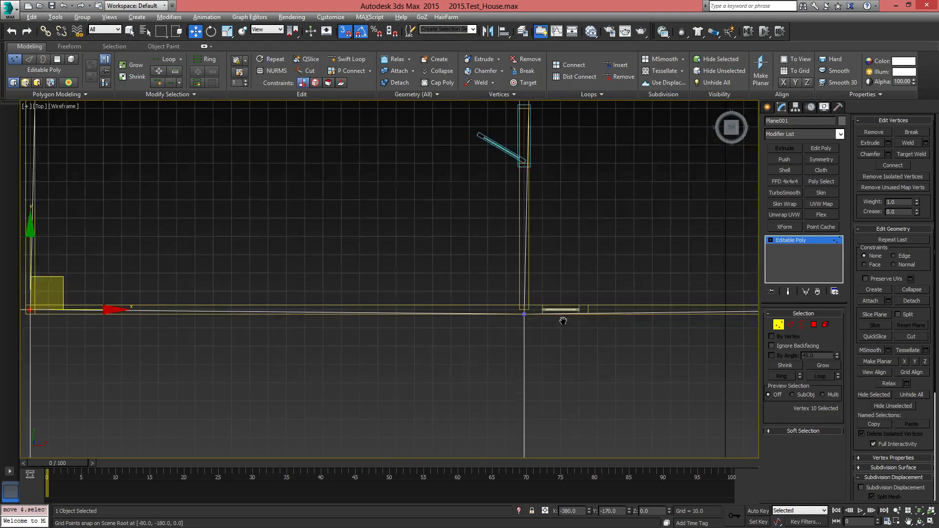
pyautogui.moveTo(562, 316); pyautogui.dragTo(442, 299, button='middle')
pyautogui.moveTo(358, 253); pyautogui.dragTo(419, 305)
pyautogui.scroll(2, 418, 304)
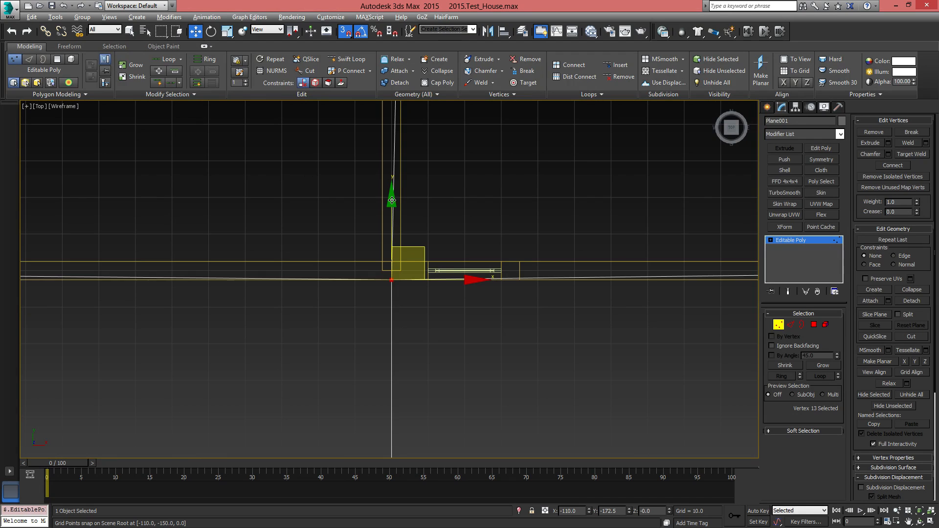
pyautogui.moveTo(392, 201); pyautogui.dragTo(391, 273)
# Snap the floor vertex where the horizontal room divider meets the wall between the two doors to X -110, Y 0
pyautogui.moveTo(446, 184); pyautogui.dragTo(450, 390, button='middle')
pyautogui.scroll(-3, 465, 382)
pyautogui.scroll(2, 435, 250)
pyautogui.moveTo(417, 236); pyautogui.dragTo(493, 300)
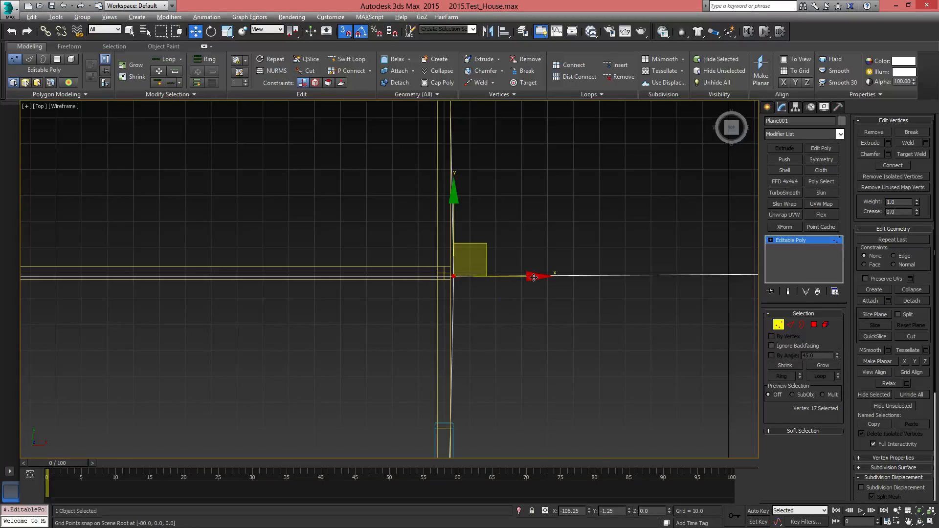
pyautogui.moveTo(534, 278); pyautogui.dragTo(445, 275)
# Snap the floor vertex on the bottom outer wall, below the dividing wall, to X -110, Y -280
pyautogui.scroll(-3, 517, 247)
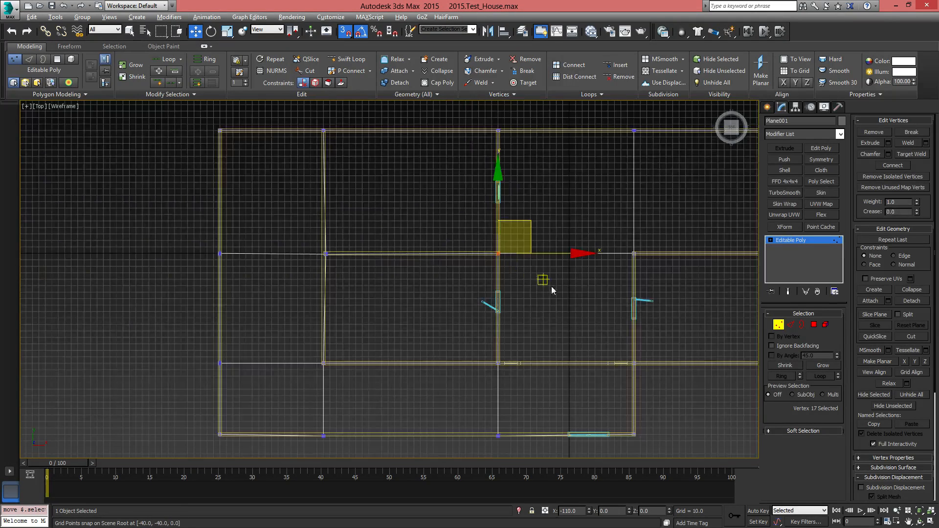
pyautogui.moveTo(565, 306); pyautogui.dragTo(423, 195, button='middle')
pyautogui.scroll(4, 494, 329)
pyautogui.scroll(1, 245, 317)
pyautogui.moveTo(242, 319); pyautogui.dragTo(632, 296, button='middle')
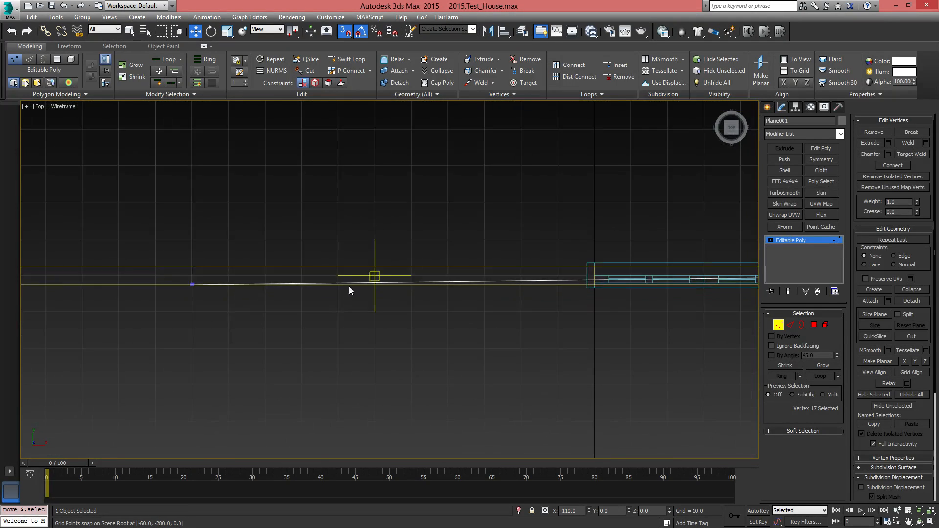
pyautogui.moveTo(304, 288); pyautogui.dragTo(593, 301, button='middle')
pyautogui.moveTo(407, 273); pyautogui.dragTo(492, 308)
pyautogui.moveTo(483, 227); pyautogui.dragTo(481, 286)
# Snap the remaining off-line floor vertex on the bottom outer wall, at X -380, onto that wall's centre line
pyautogui.scroll(-2, 248, 283)
pyautogui.moveTo(248, 283); pyautogui.dragTo(596, 273, button='middle')
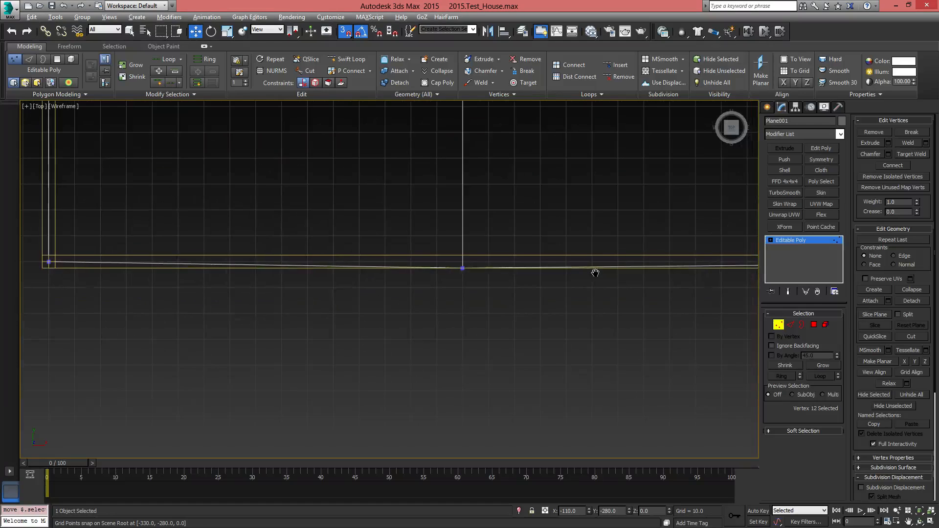
pyautogui.moveTo(476, 292); pyautogui.dragTo(475, 289)
pyautogui.moveTo(462, 197)
pyautogui.mouseDown()
pyautogui.moveTo(462, 179)
pyautogui.moveTo(463, 191)
pyautogui.mouseUp()
pyautogui.click(487, 335)
# Snap the floor vertex where the horizontal room divider meets the left inner wall to X -380, Y 0
pyautogui.moveTo(328, 244); pyautogui.dragTo(590, 367, button='middle')
pyautogui.scroll(-2, 589, 367)
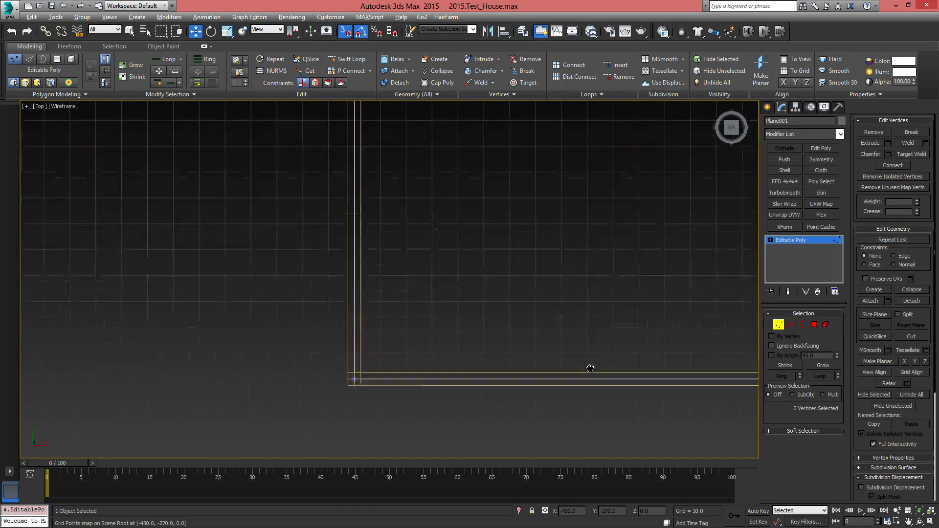
pyautogui.moveTo(470, 268); pyautogui.dragTo(403, 398, button='middle')
pyautogui.moveTo(551, 366); pyautogui.dragTo(299, 376, button='middle')
pyautogui.moveTo(636, 336); pyautogui.dragTo(166, 320, button='middle')
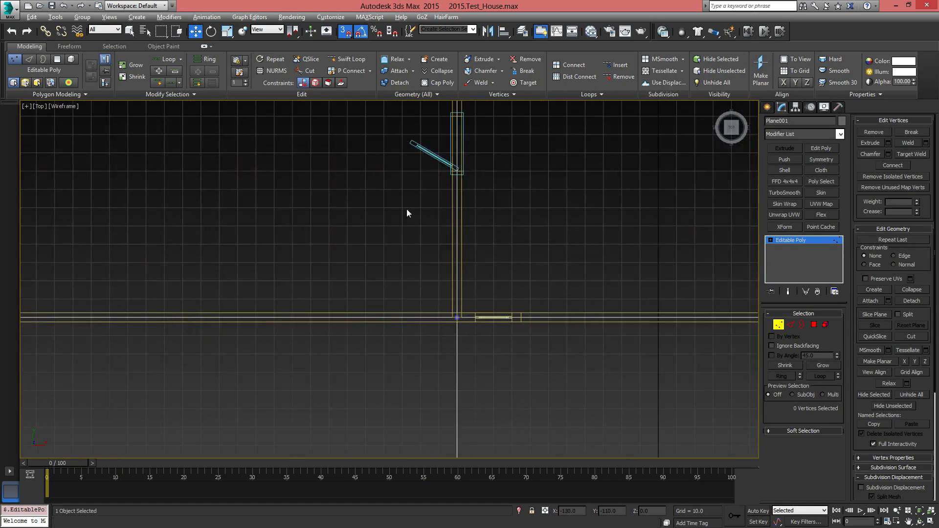
pyautogui.moveTo(406, 210); pyautogui.dragTo(588, 413, button='middle')
pyautogui.moveTo(329, 263); pyautogui.dragTo(486, 376, button='middle')
pyautogui.moveTo(307, 307); pyautogui.dragTo(459, 238, button='middle')
pyautogui.click(463, 253)
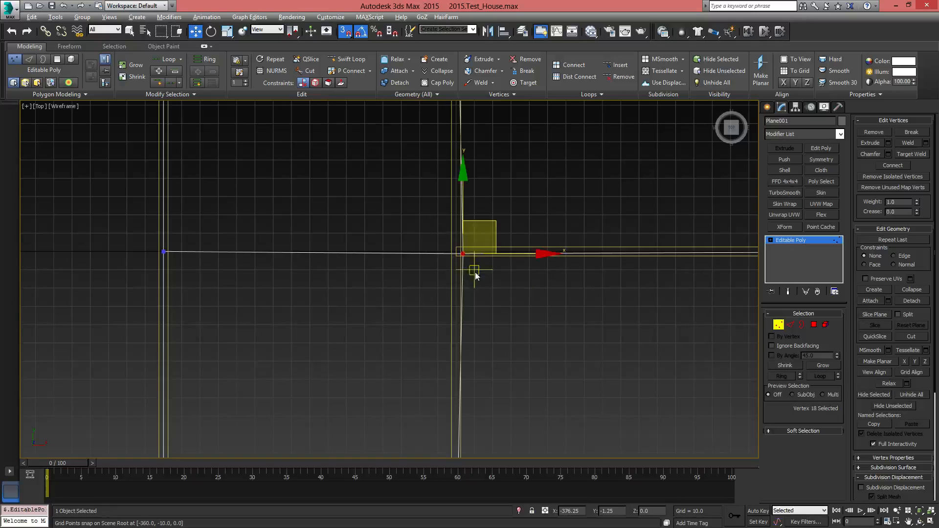
pyautogui.scroll(4, 470, 259)
pyautogui.moveTo(496, 248); pyautogui.dragTo(467, 248)
# Inspect the floor vertices along the upper, left and middle walls for alignment with the wall centre lines
pyautogui.moveTo(584, 191); pyautogui.dragTo(386, 379, button='middle')
pyautogui.scroll(-3, 387, 380)
pyautogui.scroll(-3, 412, 297)
pyautogui.moveTo(416, 256); pyautogui.dragTo(443, 293, button='middle')
pyautogui.scroll(2, 442, 241)
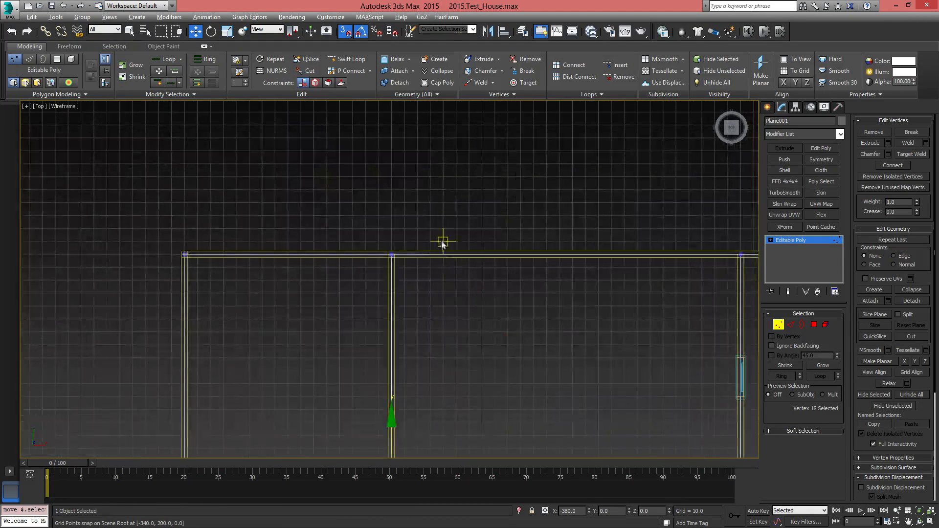
pyautogui.moveTo(550, 316)
pyautogui.mouseDown(button='middle')
pyautogui.moveTo(430, 281)
pyautogui.moveTo(357, 223)
pyautogui.mouseUp(button='middle')
pyautogui.moveTo(611, 329)
pyautogui.mouseDown(button='middle')
pyautogui.moveTo(470, 303)
pyautogui.moveTo(245, 191)
pyautogui.mouseUp(button='middle')
pyautogui.moveTo(606, 238)
pyautogui.mouseDown(button='middle')
pyautogui.moveTo(327, 312)
pyautogui.moveTo(348, 411)
pyautogui.mouseUp(button='middle')
pyautogui.scroll(3, 517, 190)
pyautogui.scroll(-5, 382, 251)
pyautogui.moveTo(382, 252); pyautogui.dragTo(594, 218, button='middle')
pyautogui.scroll(-4, 605, 229)
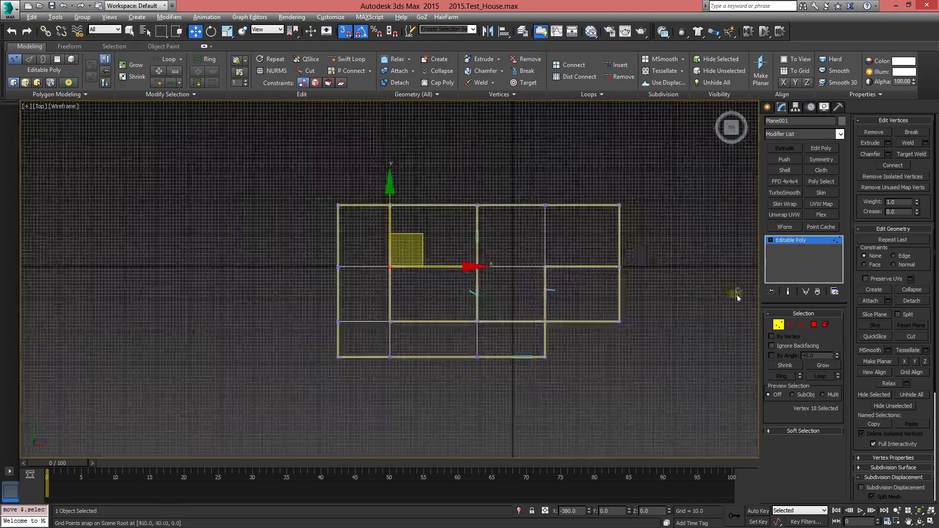
# Switch Plane001 to polygon editing and select the five floor polygons of the L-shaped area along the bottom and left walls
pyautogui.click(779, 325)
pyautogui.click(815, 326)
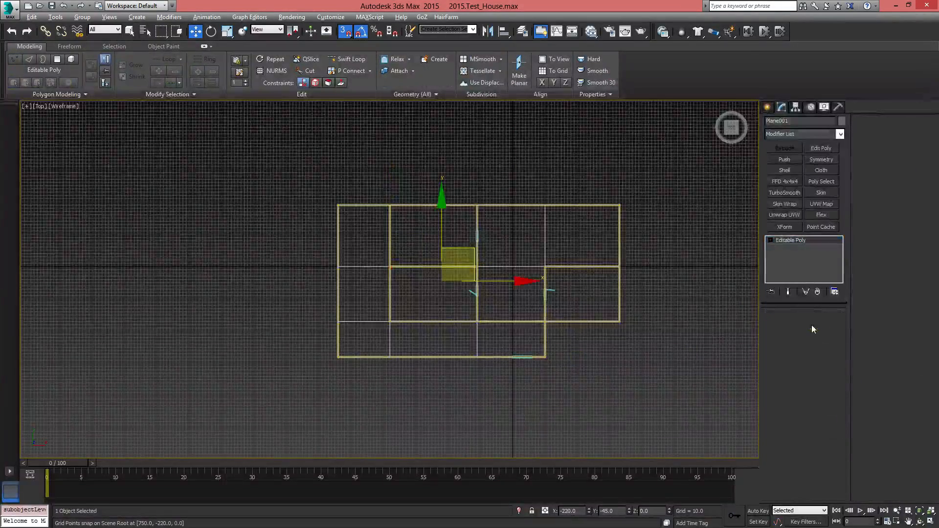
pyautogui.moveTo(557, 406); pyautogui.dragTo(516, 402, button='middle')
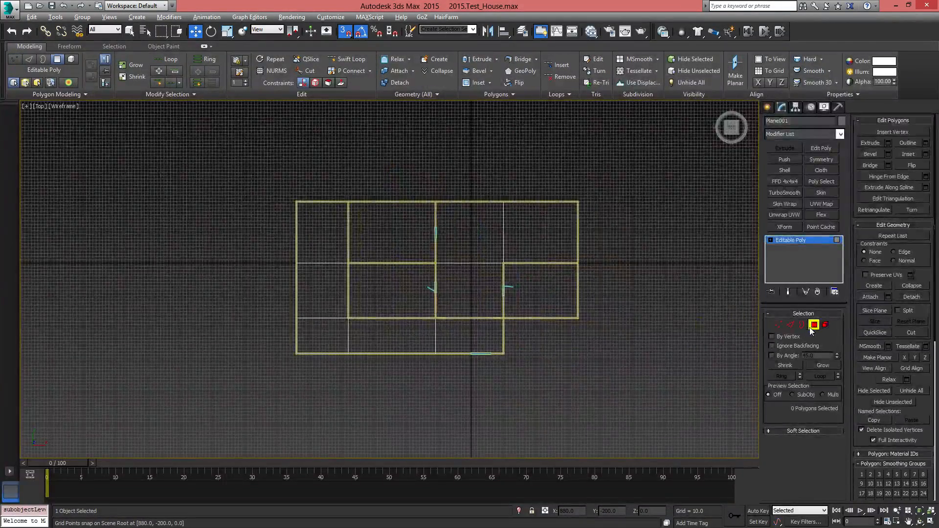
pyautogui.scroll(5, 530, 350)
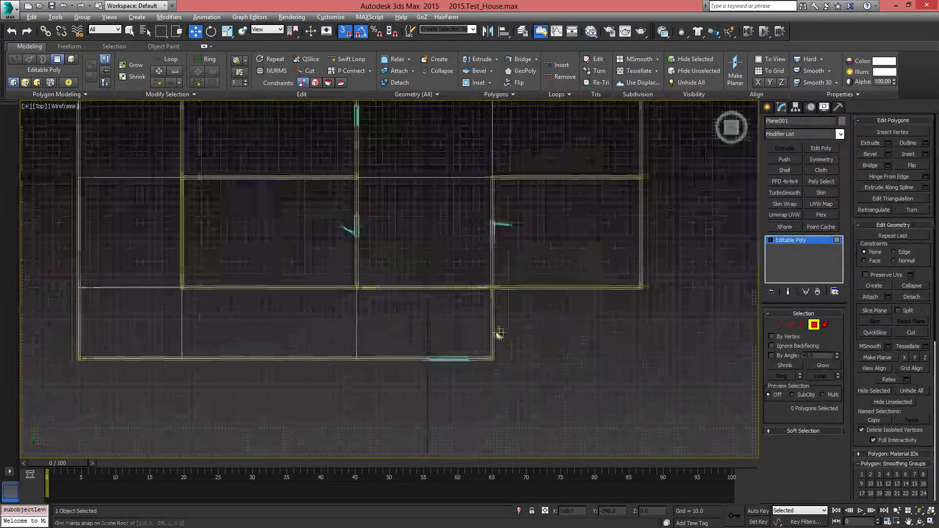
pyautogui.moveTo(499, 336); pyautogui.dragTo(550, 359, button='middle')
pyautogui.click(544, 353)
pyautogui.keyDown('ctrl'); pyautogui.click(375, 358); pyautogui.keyUp('ctrl')
pyautogui.keyDown('ctrl'); pyautogui.click(247, 337); pyautogui.keyUp('ctrl')
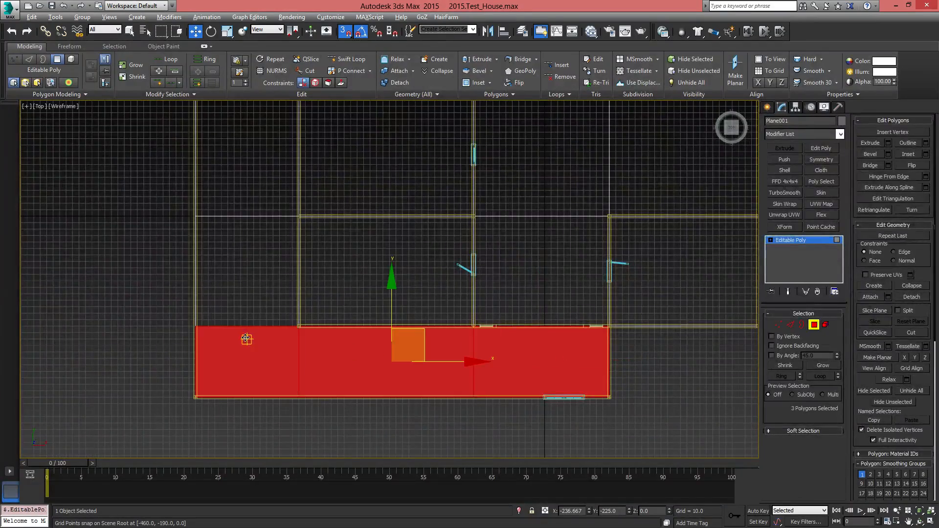
pyautogui.keyDown('ctrl'); pyautogui.click(250, 264); pyautogui.keyUp('ctrl')
pyautogui.keyDown('ctrl'); pyautogui.click(248, 152); pyautogui.keyUp('ctrl')
pyautogui.moveTo(383, 304); pyautogui.dragTo(307, 361, button='middle')
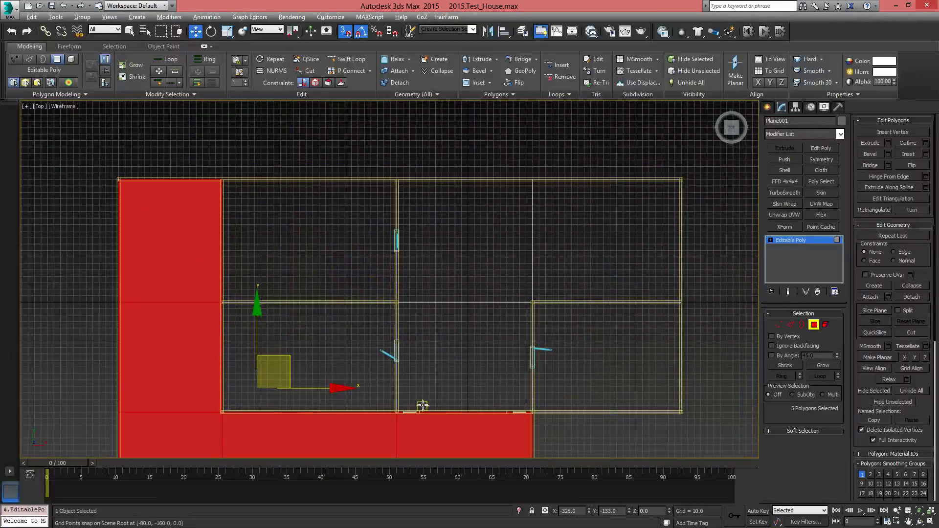
pyautogui.moveTo(424, 405); pyautogui.dragTo(423, 352, button='middle')
# Select the floor polygons of each remaining room in turn, including the three-polygon L-shaped room, and leave polygon editing
pyautogui.click(329, 282)
pyautogui.click(334, 194)
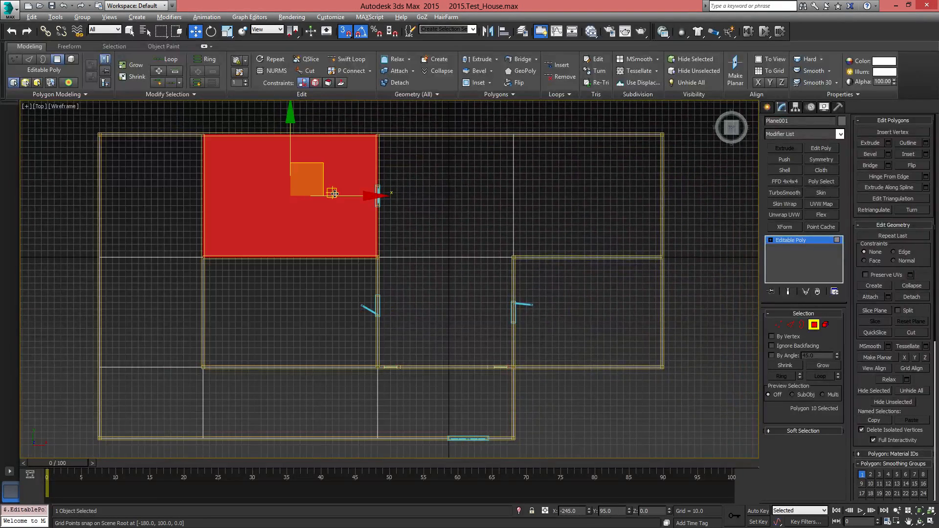
pyautogui.click(564, 185)
pyautogui.keyDown('ctrl'); pyautogui.click(467, 204); pyautogui.keyUp('ctrl')
pyautogui.keyDown('ctrl'); pyautogui.click(475, 303); pyautogui.keyUp('ctrl')
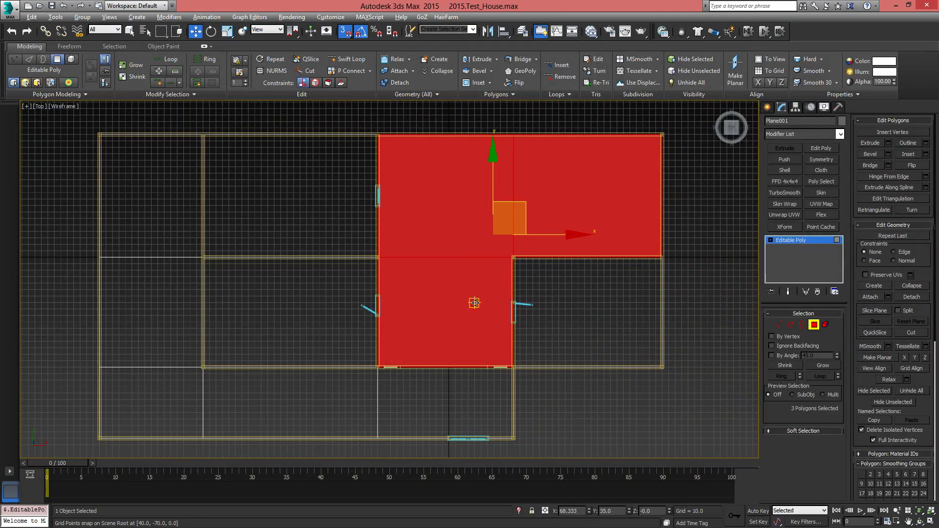
pyautogui.click(652, 323)
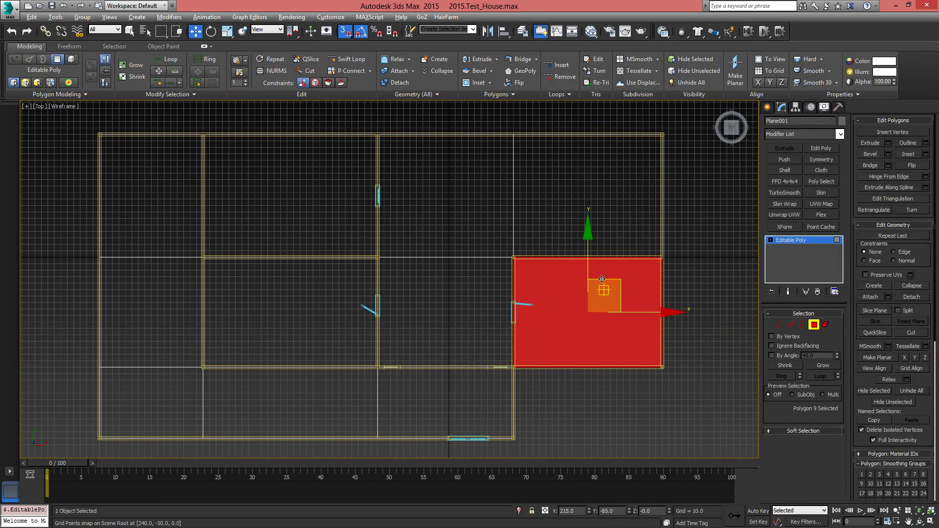
pyautogui.click(815, 324)
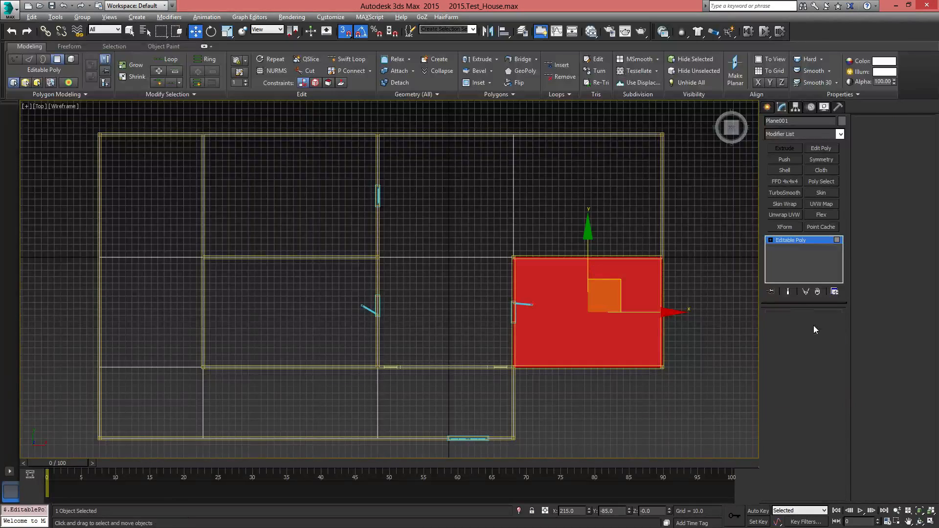
# Show the house in a shaded Perspective view from above the right-hand rooms and activate polygon editing on the floor
pyautogui.press('p')
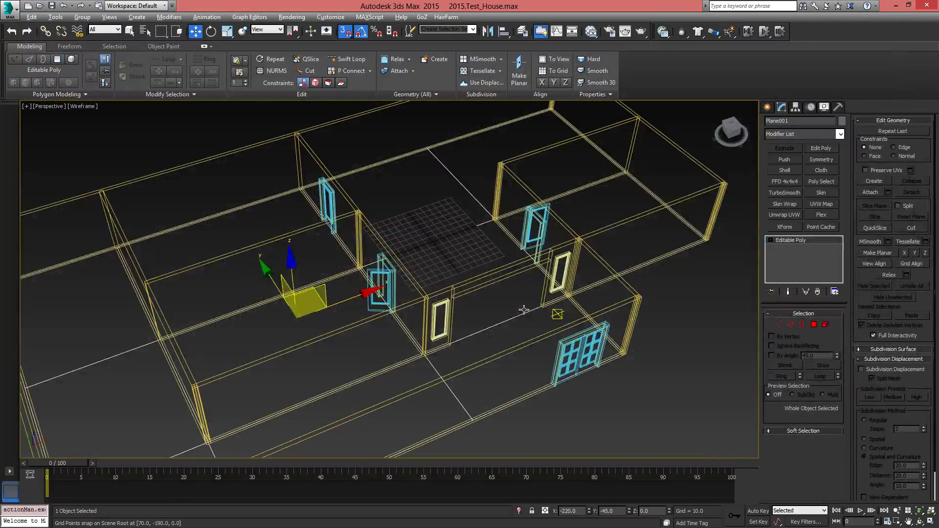
pyautogui.press('F3')
pyautogui.keyDown('alt'); pyautogui.moveTo(524, 310); pyautogui.dragTo(628, 331, button='middle'); pyautogui.keyUp('alt')
pyautogui.moveTo(628, 331); pyautogui.dragTo(455, 341, button='middle')
pyautogui.press('4')
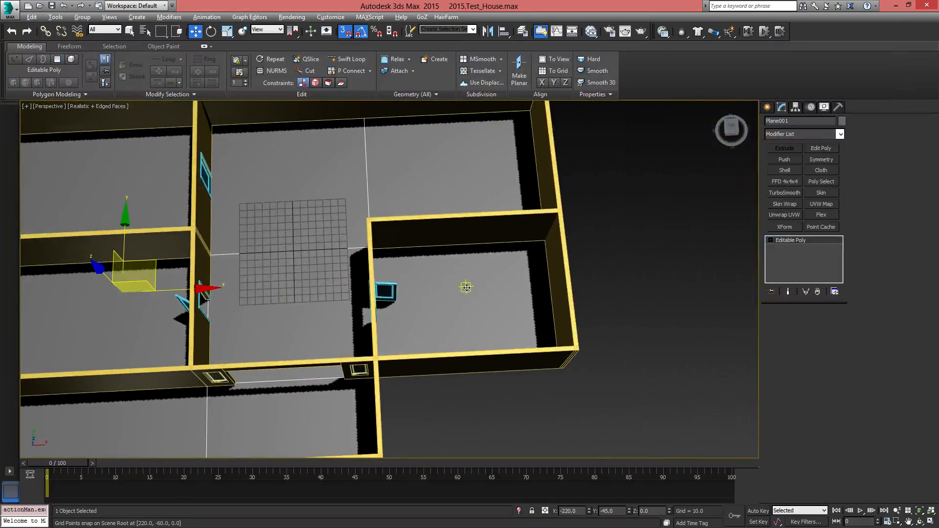
# Check the floor polygons by selecting those of the enclosed rooms and the L-shaped room in turn, and leave polygon editing
pyautogui.moveTo(466, 288); pyautogui.dragTo(681, 232, button='middle')
pyautogui.click(822, 324)
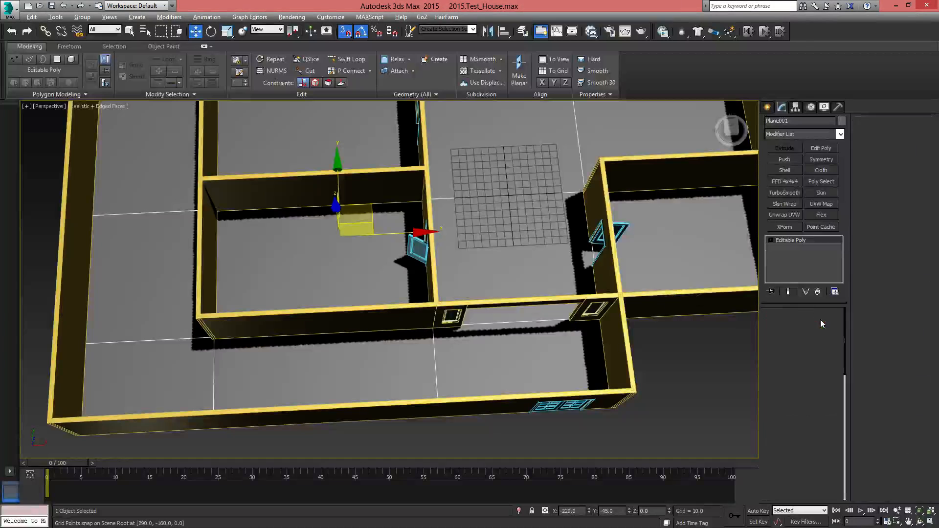
pyautogui.click(319, 279)
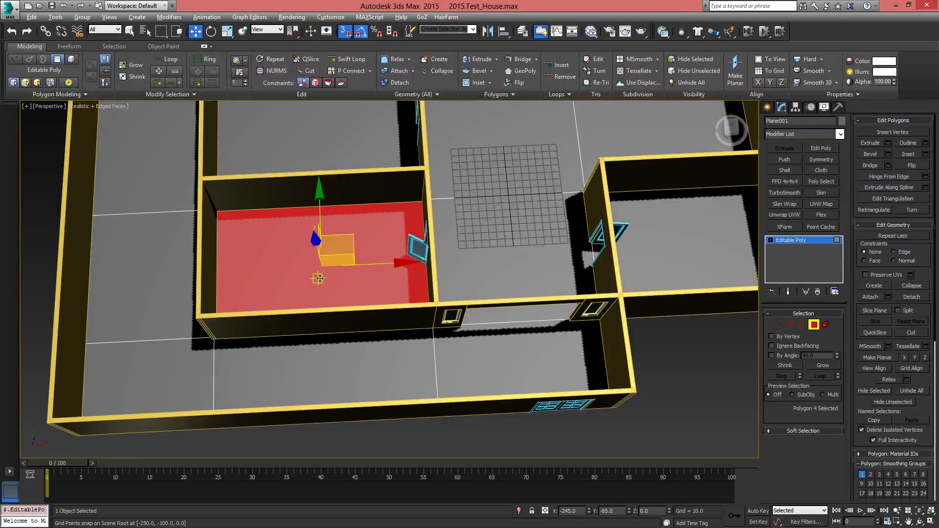
pyautogui.moveTo(319, 279); pyautogui.dragTo(302, 343, button='middle')
pyautogui.click(350, 212)
pyautogui.click(477, 198)
pyautogui.click(618, 184)
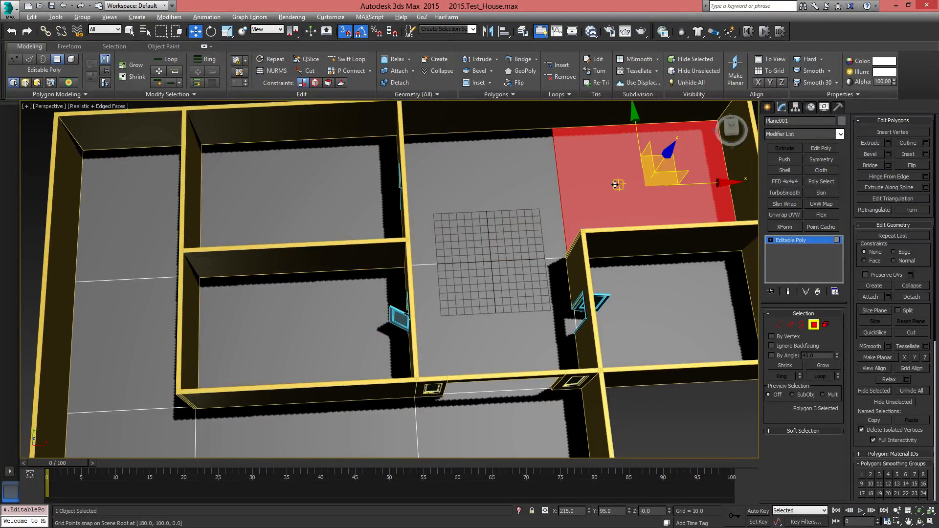
pyautogui.click(487, 291)
pyautogui.click(606, 206)
pyautogui.click(388, 209)
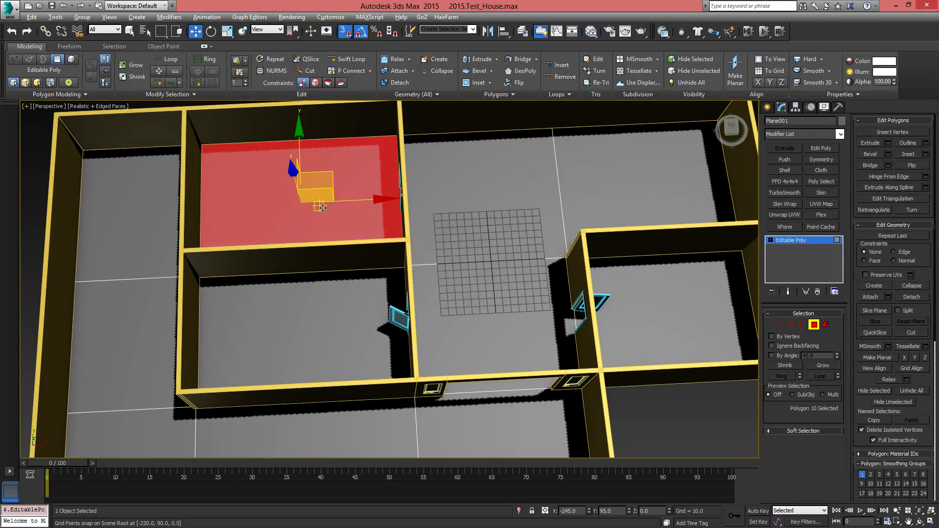
pyautogui.click(315, 331)
pyautogui.click(685, 323)
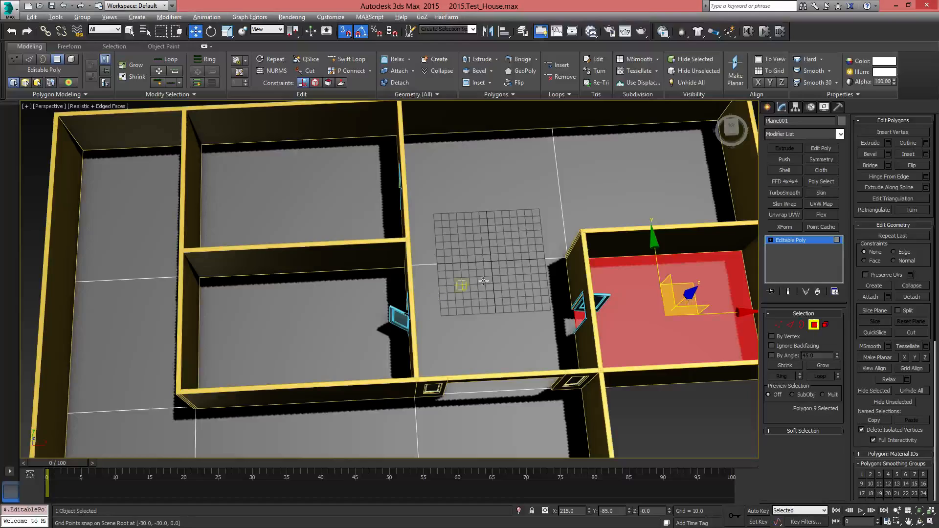
pyautogui.click(814, 325)
# Select the double pivot door in the front wall and move it along the wall to X -40, away from the corner
pyautogui.moveTo(671, 424); pyautogui.dragTo(544, 327, button='middle')
pyautogui.click(588, 362)
pyautogui.click(517, 324)
pyautogui.click(469, 381)
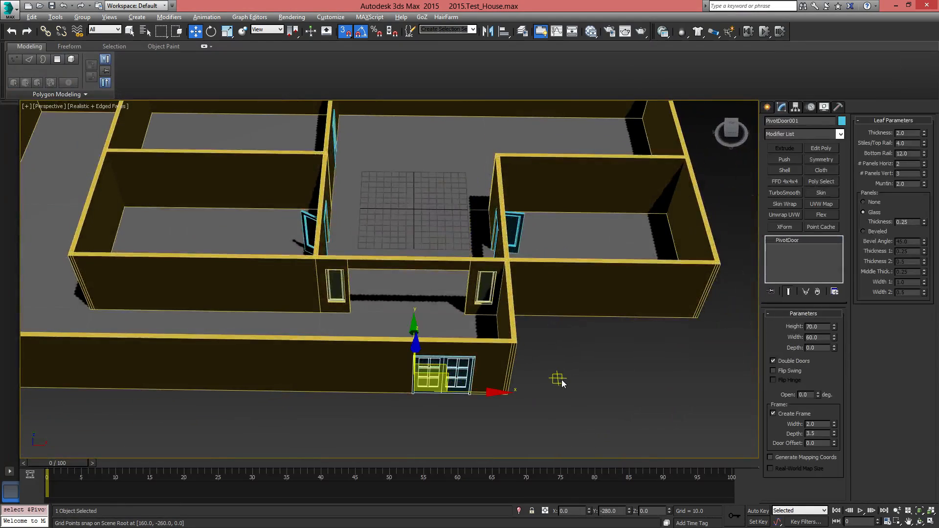
pyautogui.keyDown('alt'); pyautogui.moveTo(463, 307); pyautogui.dragTo(466, 337, button='middle'); pyautogui.keyUp('alt')
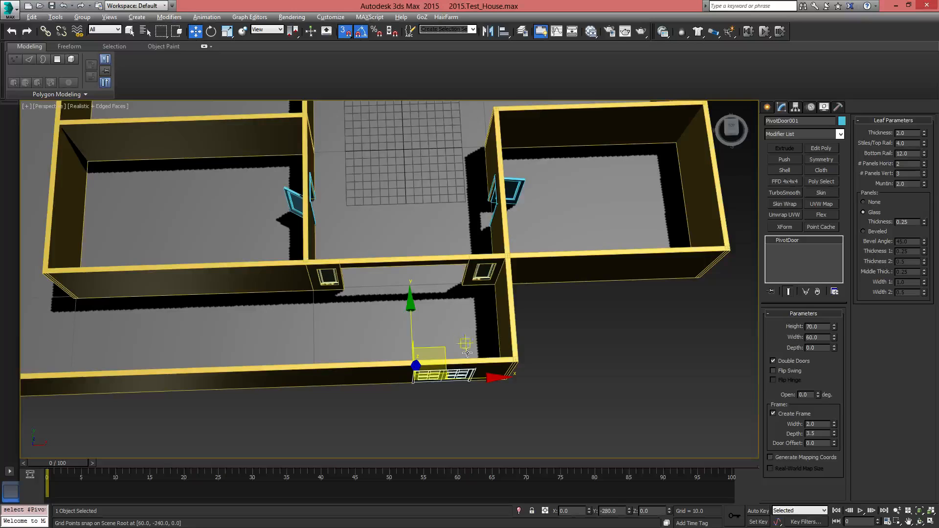
pyautogui.keyDown('alt'); pyautogui.moveTo(469, 396); pyautogui.dragTo(474, 396, button='middle'); pyautogui.keyUp('alt')
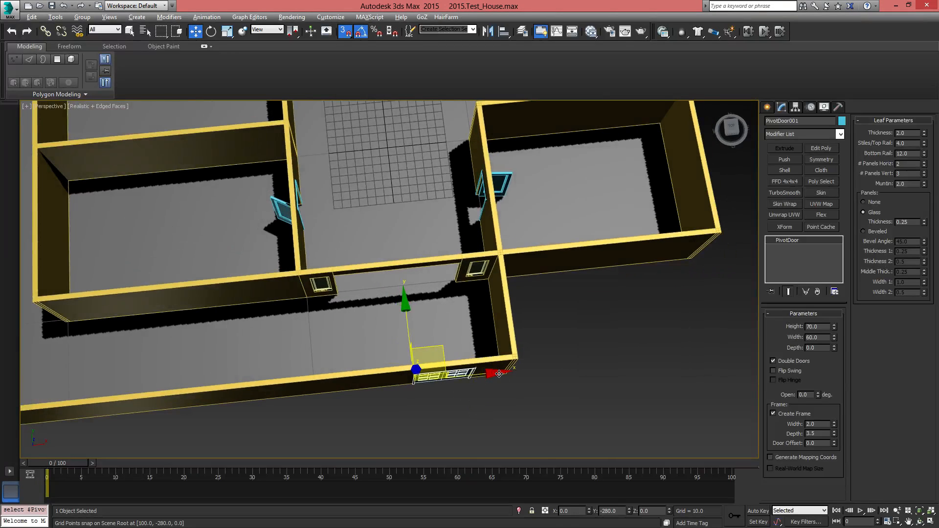
pyautogui.moveTo(492, 373); pyautogui.dragTo(382, 387)
# Open the leaves of the front double door to 94 degrees
pyautogui.keyDown('alt'); pyautogui.moveTo(442, 399); pyautogui.dragTo(526, 405, button='middle'); pyautogui.keyUp('alt')
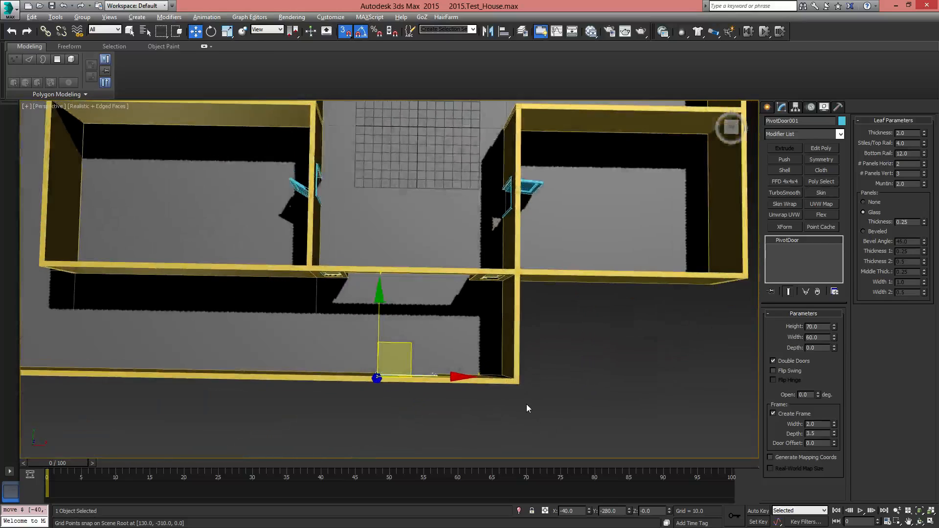
pyautogui.scroll(3, 452, 381)
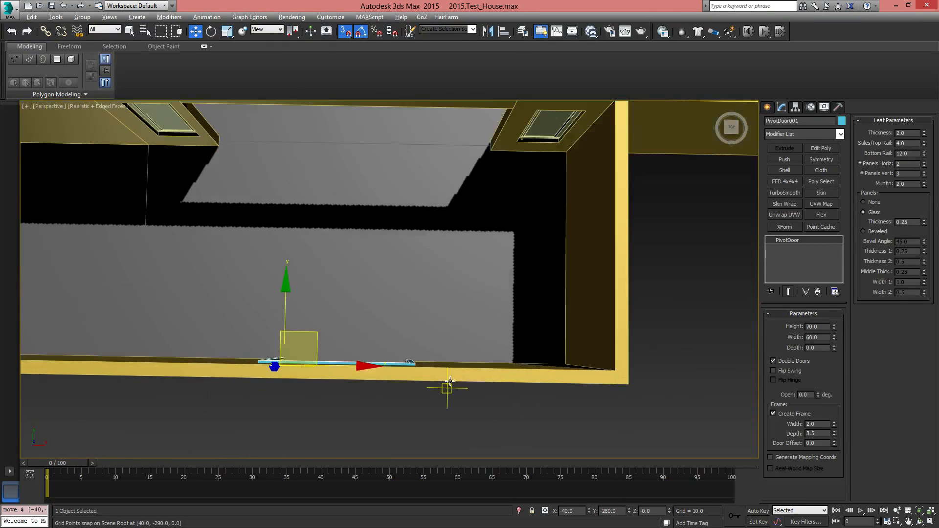
pyautogui.moveTo(395, 372); pyautogui.dragTo(452, 323, button='middle')
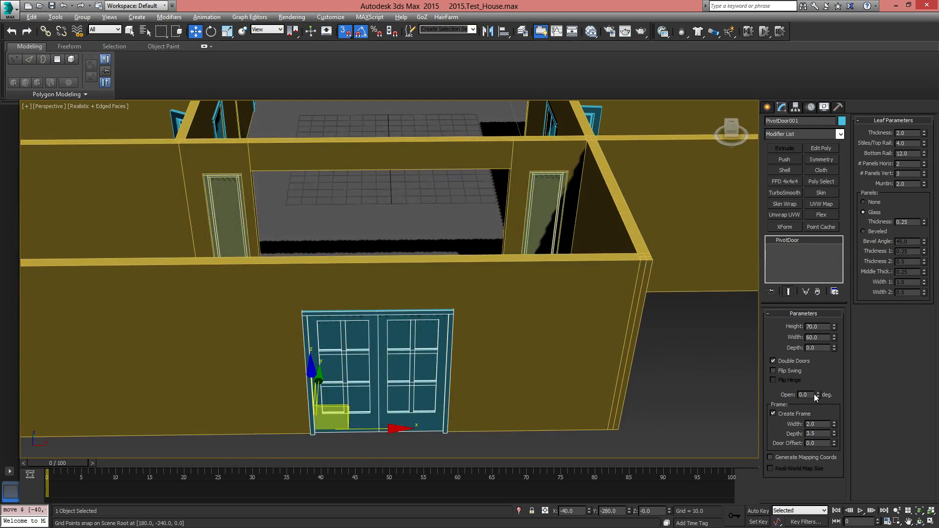
pyautogui.moveTo(818, 394); pyautogui.dragTo(799, 299)
# In the Top view, shift the opened double door along the front wall to X -30
pyautogui.keyDown('alt'); pyautogui.moveTo(512, 276); pyautogui.dragTo(495, 323, button='middle'); pyautogui.keyUp('alt')
pyautogui.press('t')
pyautogui.scroll(-5, 489, 300)
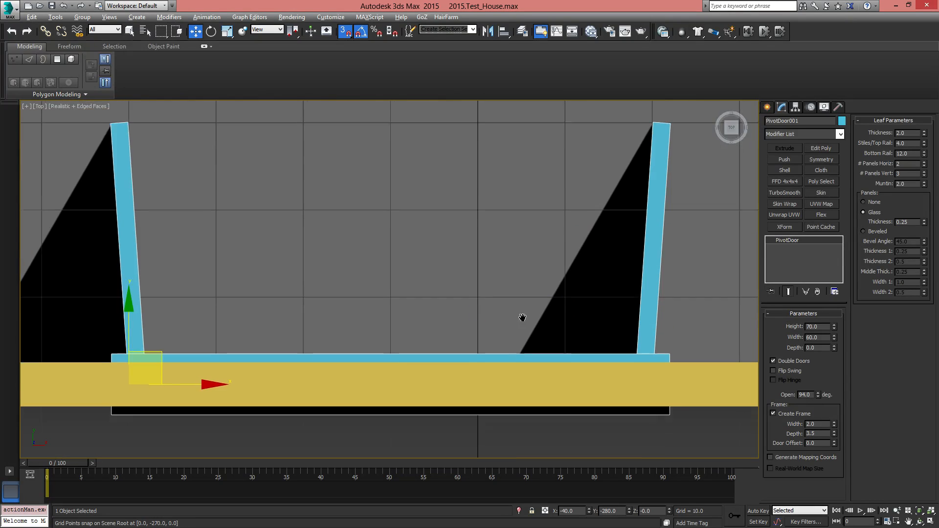
pyautogui.scroll(-3, 524, 300)
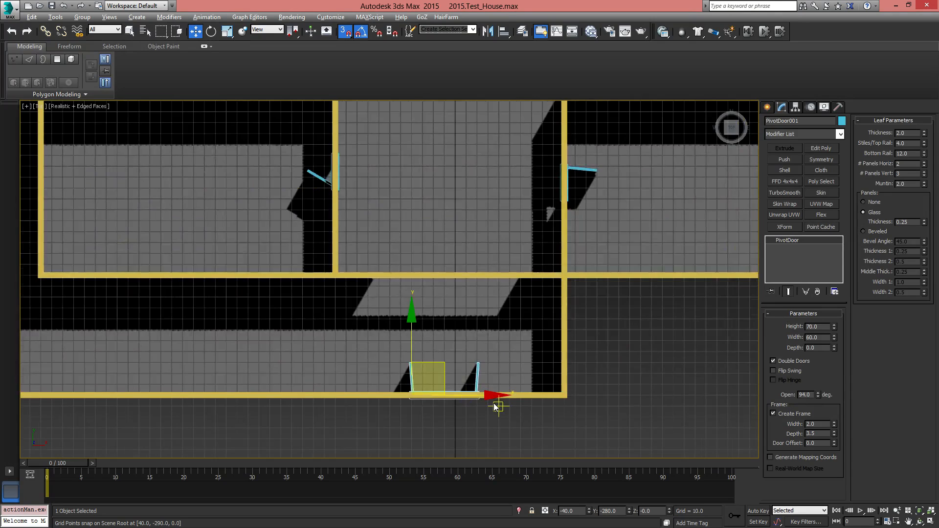
pyautogui.scroll(5, 495, 407)
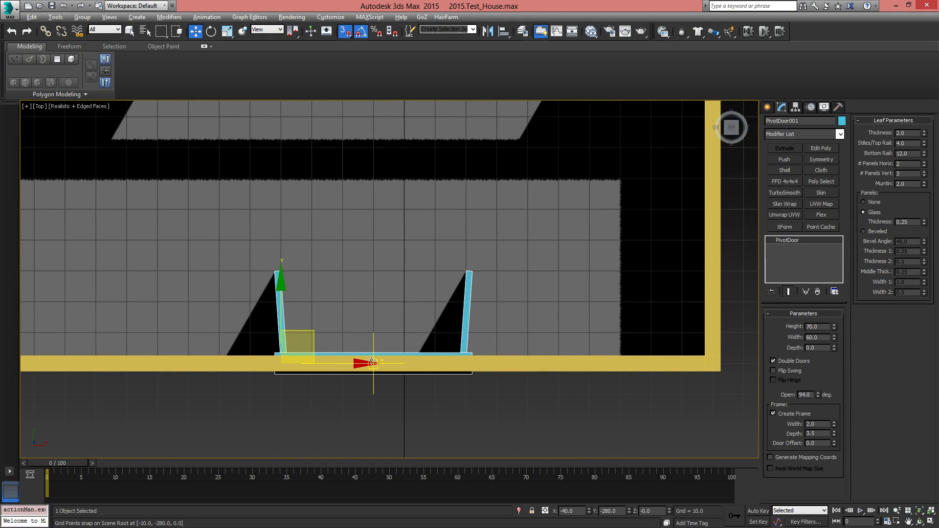
pyautogui.moveTo(361, 366); pyautogui.dragTo(393, 364)
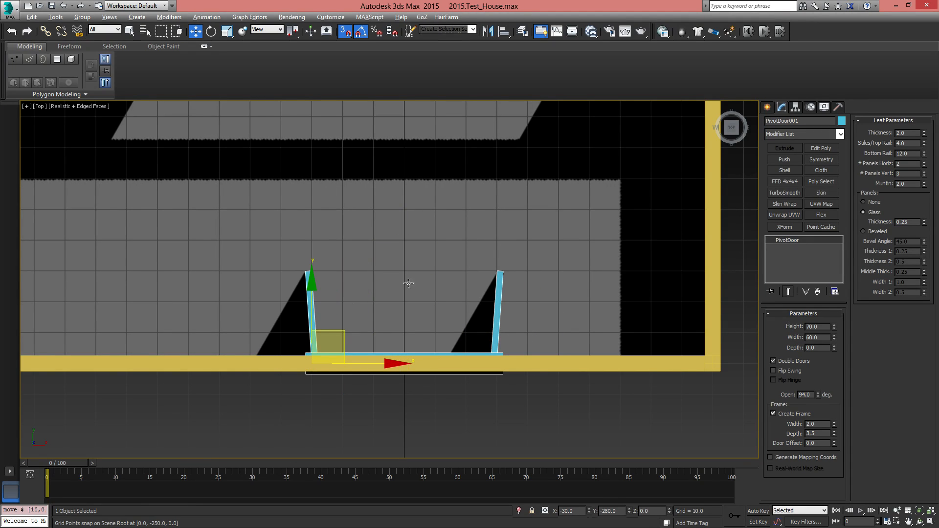
# Examine the opened front door from outside the house in a Perspective view
pyautogui.moveTo(422, 304); pyautogui.dragTo(427, 505, button='middle')
pyautogui.scroll(-6, 416, 185)
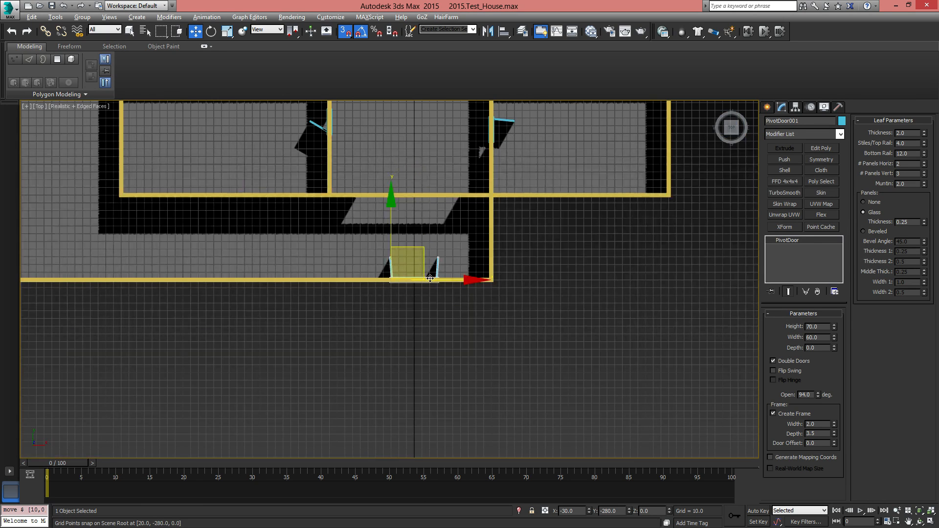
pyautogui.keyDown('alt'); pyautogui.moveTo(439, 234); pyautogui.dragTo(469, 165, button='middle'); pyautogui.keyUp('alt')
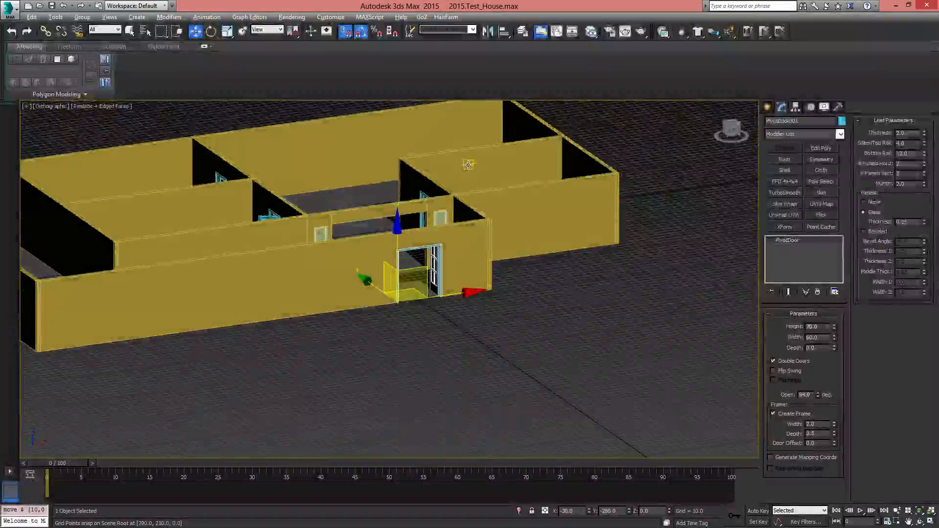
pyautogui.press('p')
pyautogui.moveTo(400, 293)
pyautogui.keyDown('alt'); pyautogui.mouseDown(button='middle')
pyautogui.moveTo(393, 312)
pyautogui.moveTo(294, 325)
pyautogui.moveTo(425, 310)
pyautogui.moveTo(394, 309)
pyautogui.mouseUp(button='middle'); pyautogui.keyUp('alt')
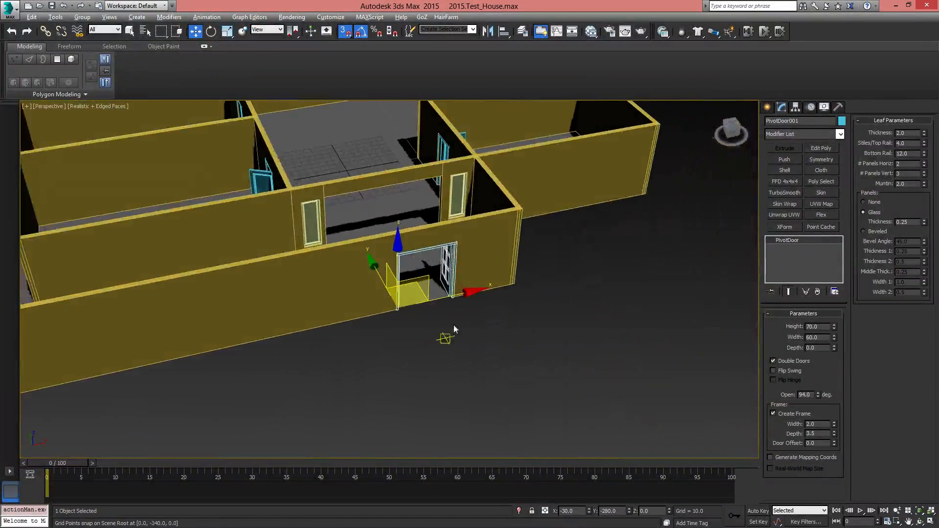
pyautogui.scroll(3, 454, 326)
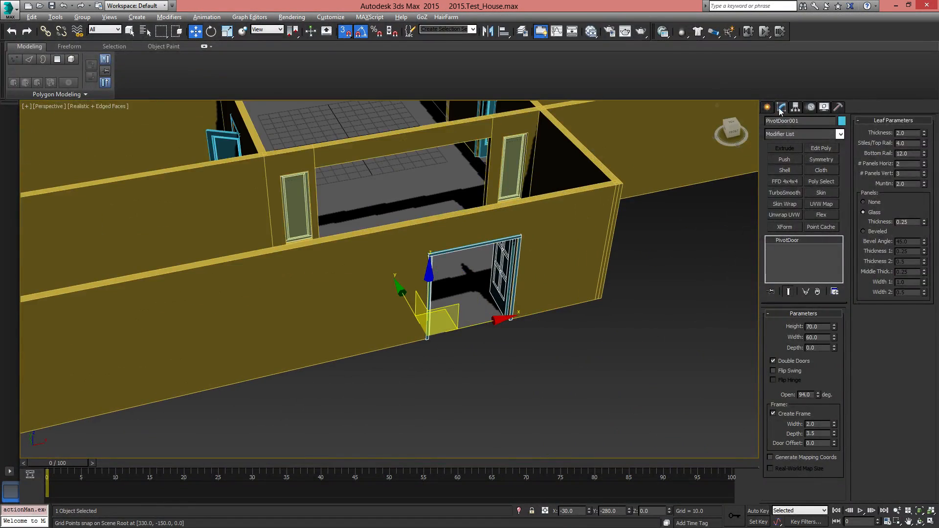
# Create a sliding window 40 wide and about 52 high on the front wall beside the double door
pyautogui.click(768, 108)
pyautogui.click(782, 108)
pyautogui.click(768, 107)
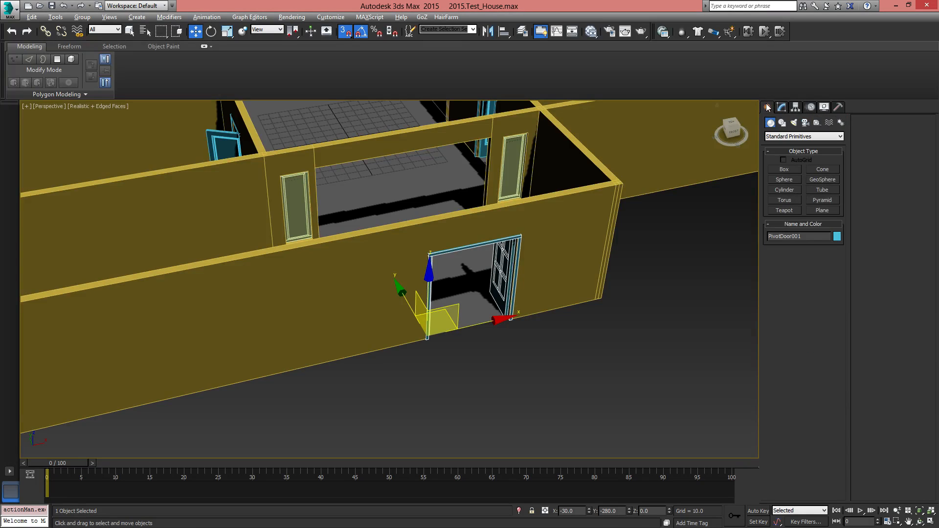
pyautogui.click(790, 140)
pyautogui.click(785, 197)
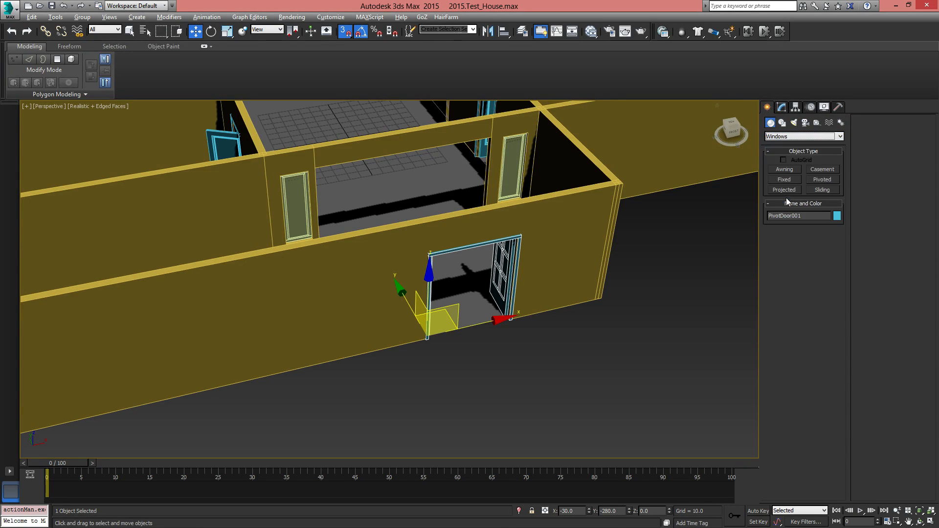
pyautogui.click(830, 191)
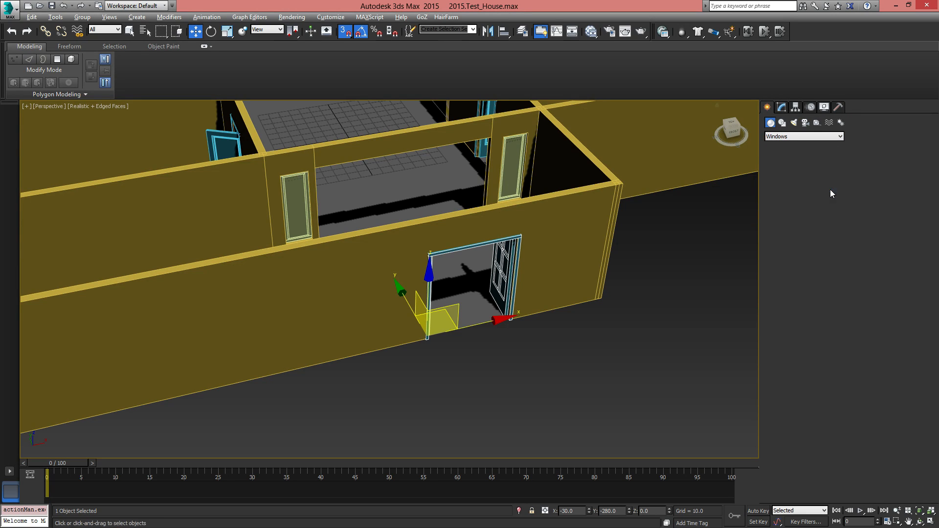
pyautogui.moveTo(421, 381); pyautogui.dragTo(544, 367, button='middle')
pyautogui.moveTo(497, 338); pyautogui.dragTo(425, 356)
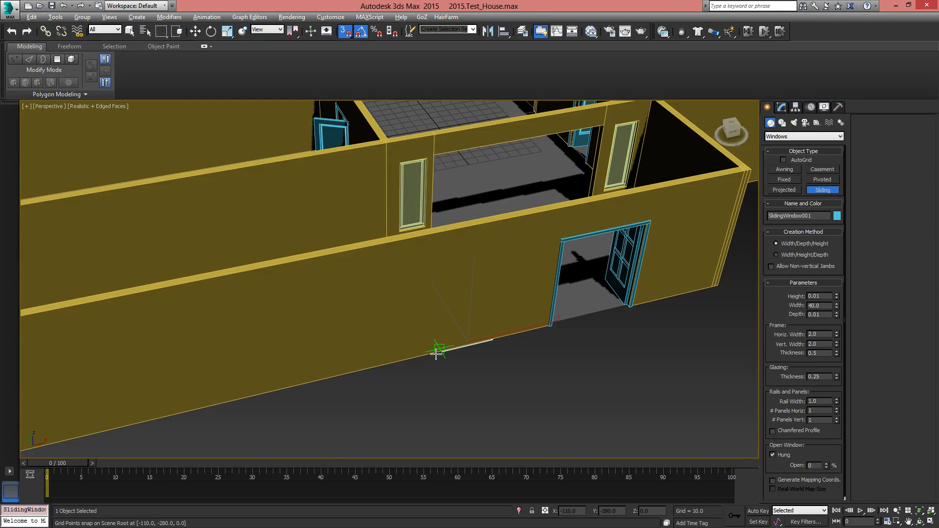
pyautogui.moveTo(436, 354); pyautogui.dragTo(437, 350)
pyautogui.click(437, 351)
pyautogui.click(428, 261)
# Raise the sliding window in the front wall to Z 20
pyautogui.press('w')
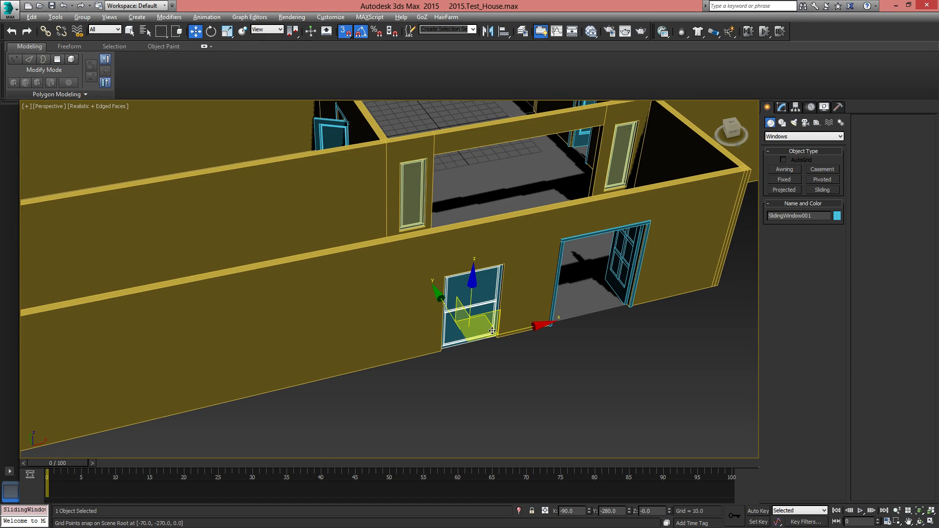
pyautogui.moveTo(541, 339); pyautogui.dragTo(448, 372, button='middle')
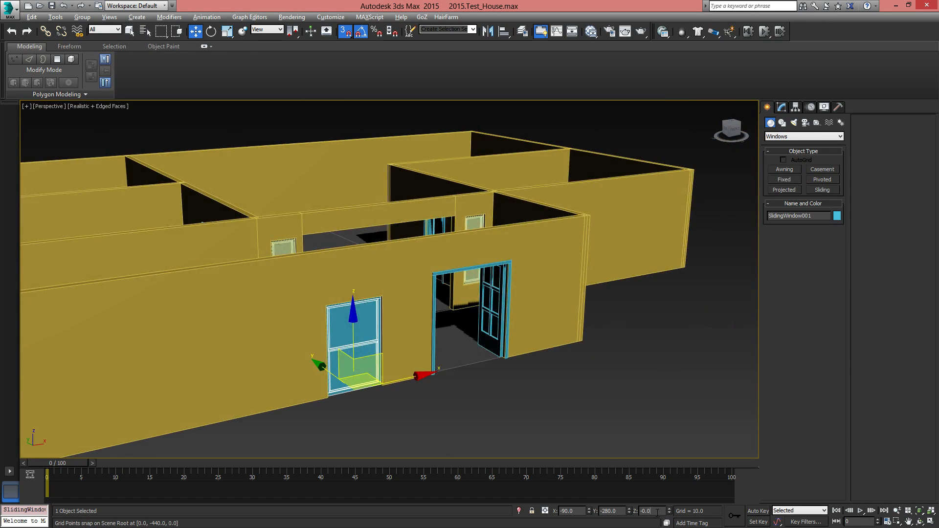
pyautogui.write('20')
pyautogui.press('Return')
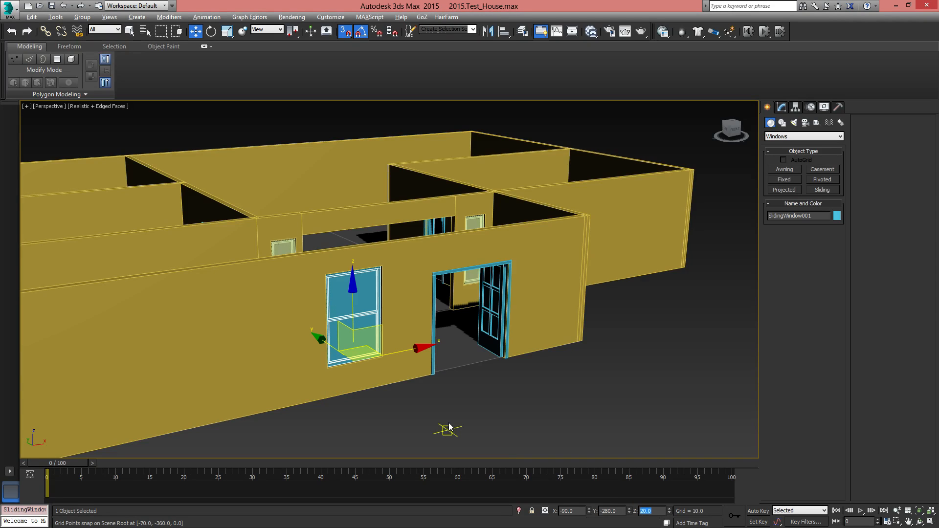
# Set the sliding window's height to 60 and its width to 30
pyautogui.moveTo(468, 388)
pyautogui.keyDown('alt'); pyautogui.mouseDown(button='middle')
pyautogui.moveTo(402, 375)
pyautogui.moveTo(459, 389)
pyautogui.mouseUp(button='middle'); pyautogui.keyUp('alt')
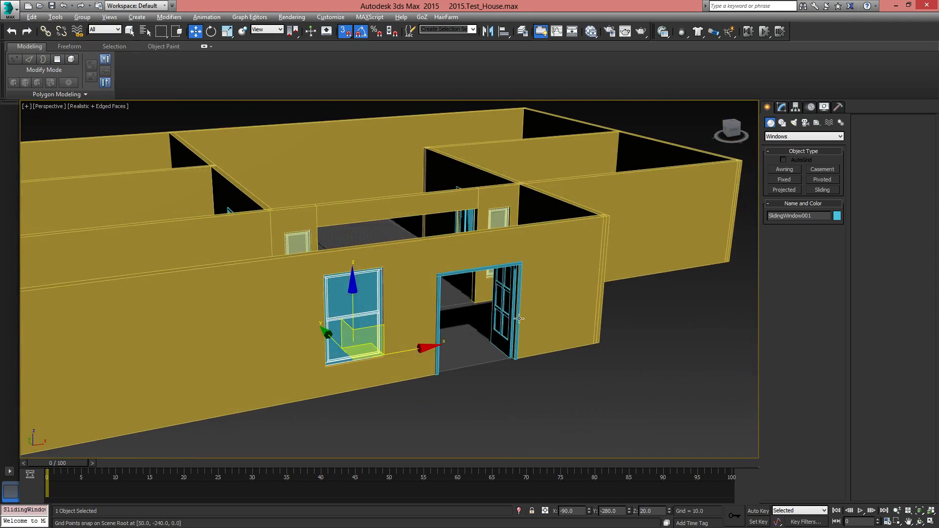
pyautogui.click(794, 107)
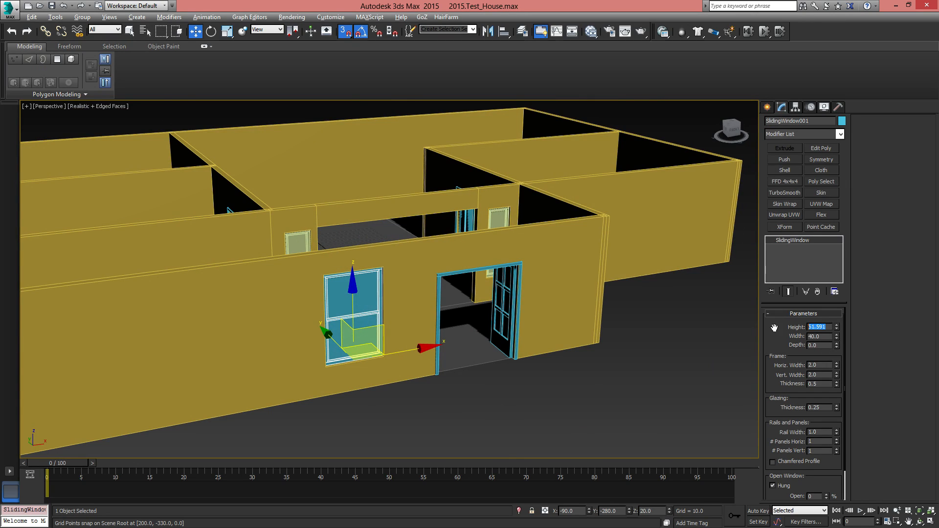
pyautogui.write('60')
pyautogui.press('Return')
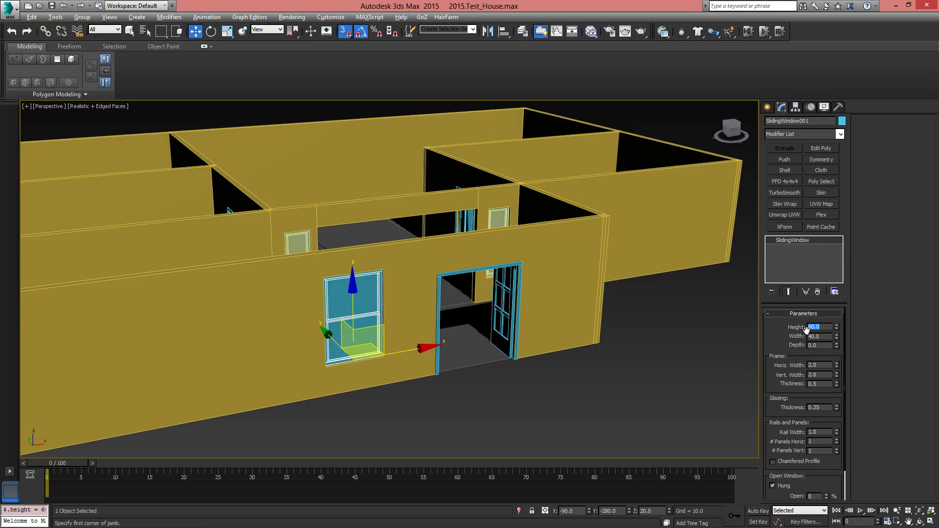
pyautogui.write('30')
pyautogui.press('Return')
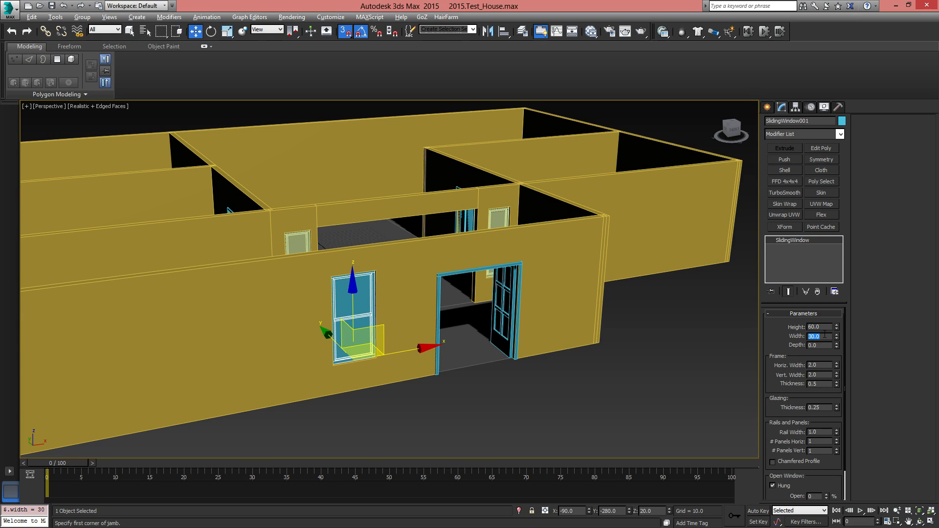
# Set the sliding window's width to 40 and its height to 50
pyautogui.write('40')
pyautogui.press('Return')
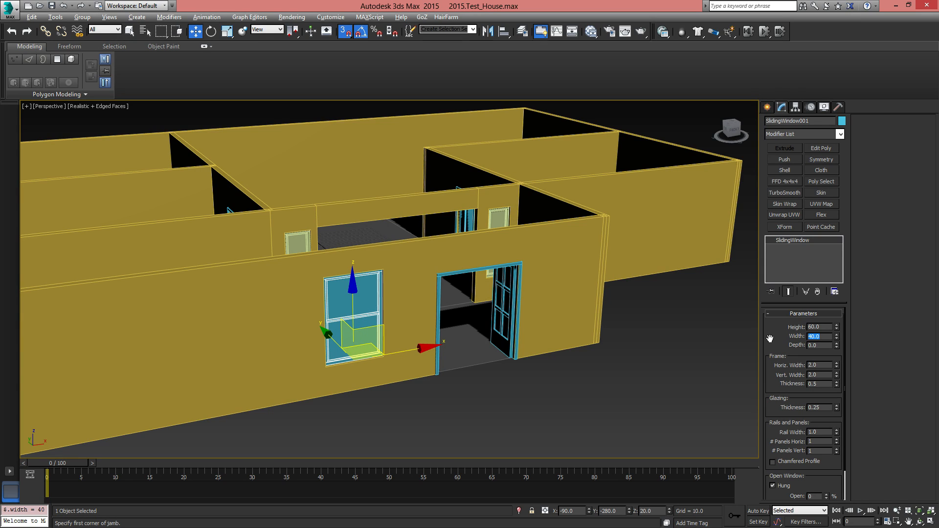
pyautogui.moveTo(403, 347); pyautogui.dragTo(374, 304, button='middle')
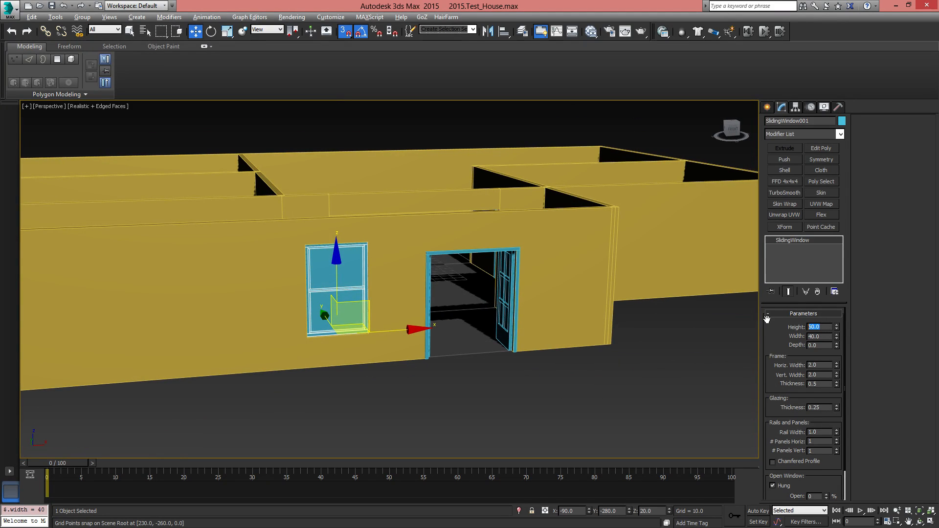
pyautogui.press('Return')
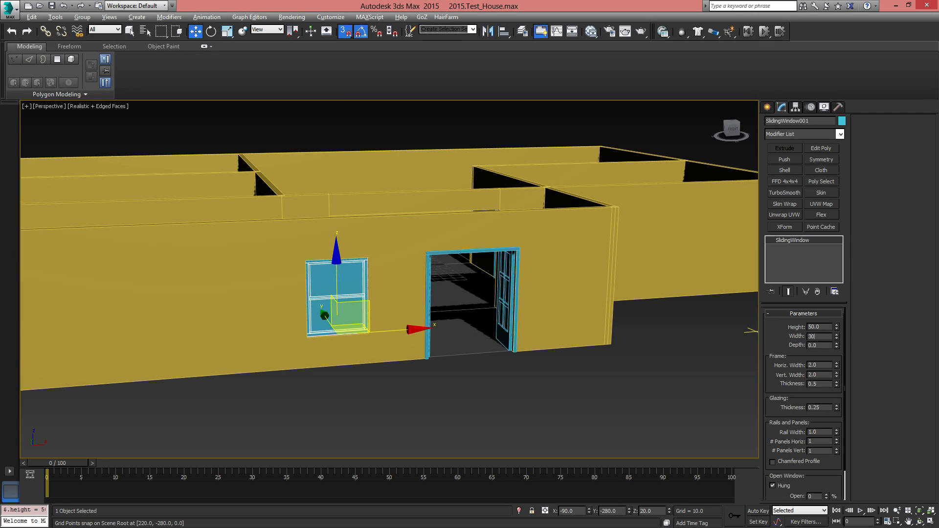
# Try a width of 30 on the sliding window and set it back to 40
pyautogui.write('30')
pyautogui.press('Return')
pyautogui.keyDown('alt'); pyautogui.moveTo(732, 332); pyautogui.dragTo(472, 337, button='middle'); pyautogui.keyUp('alt')
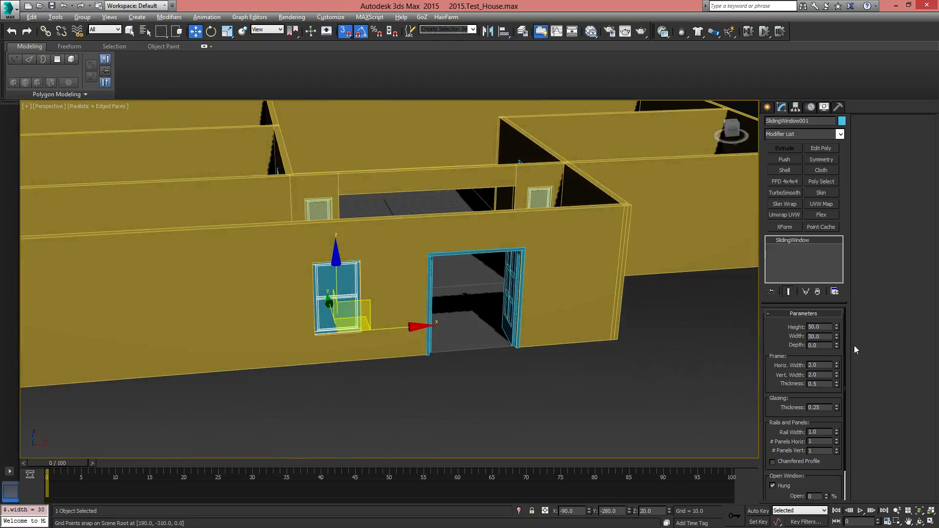
pyautogui.write('40')
pyautogui.press('Return')
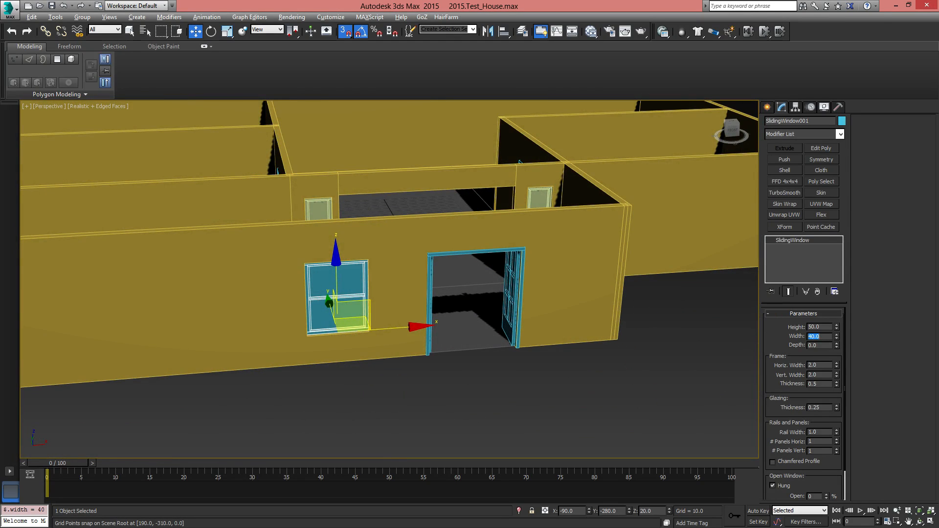
# Set the height of the sliding window in the front wall to 60
pyautogui.moveTo(557, 310)
pyautogui.keyDown('alt'); pyautogui.mouseDown(button='middle')
pyautogui.moveTo(607, 309)
pyautogui.moveTo(564, 299)
pyautogui.mouseUp(button='middle'); pyautogui.keyUp('alt')
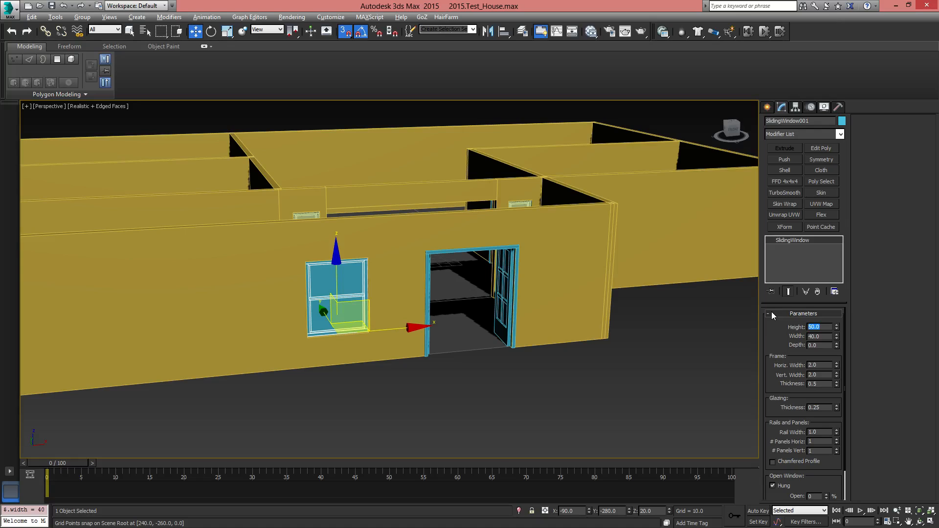
pyautogui.write('60')
pyautogui.press('Return')
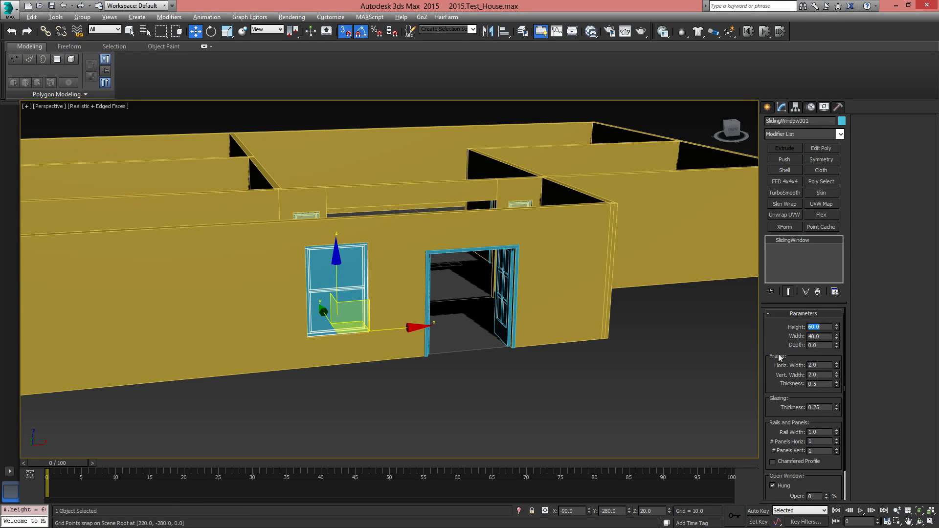
# Set the sliding window's depth to 6
pyautogui.moveTo(771, 345); pyautogui.dragTo(794, 312)
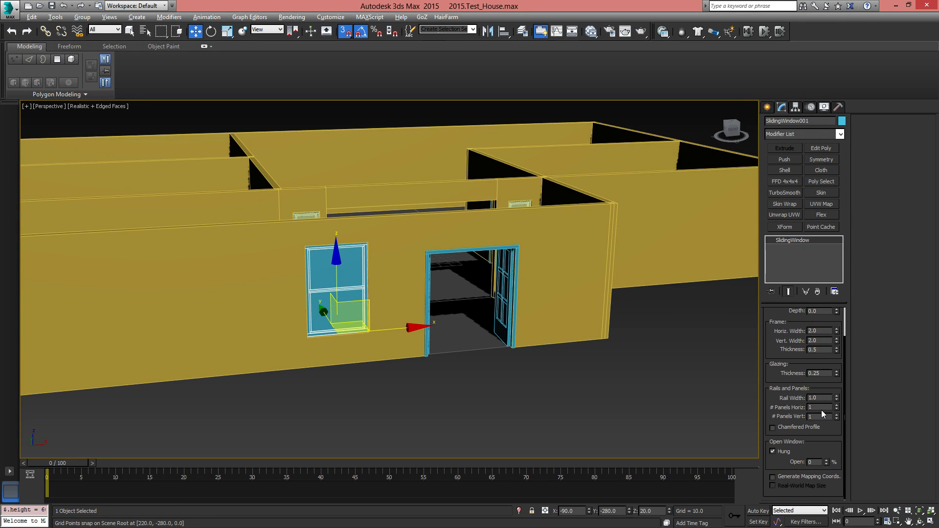
pyautogui.moveTo(778, 338); pyautogui.dragTo(780, 356)
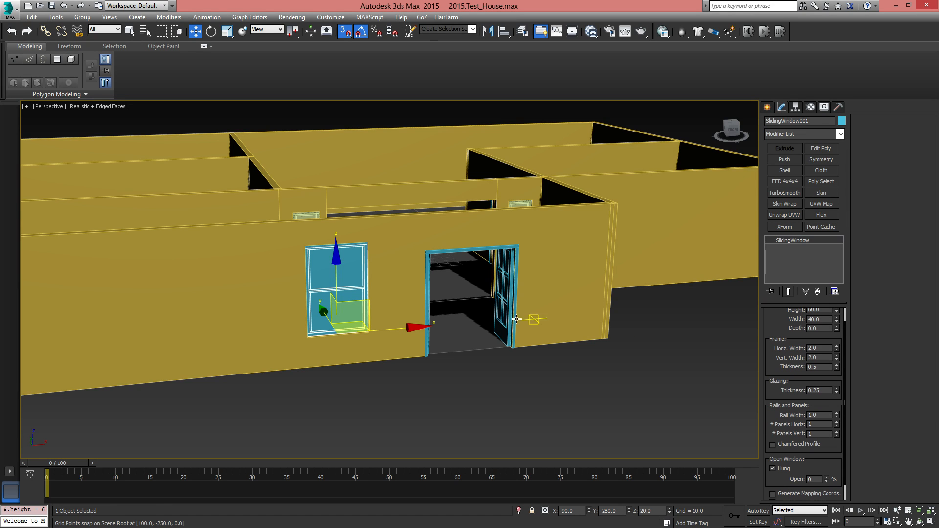
pyautogui.scroll(10, 459, 348)
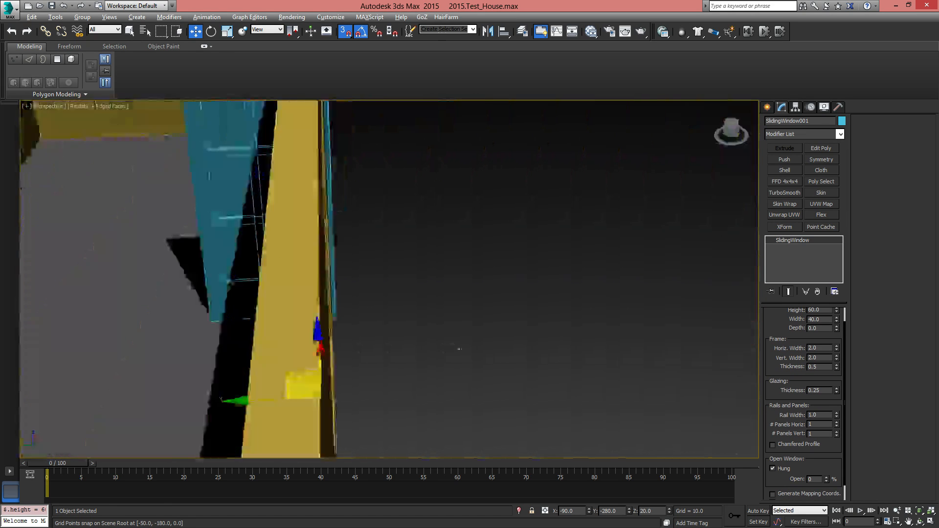
pyautogui.keyDown('alt'); pyautogui.moveTo(460, 348); pyautogui.dragTo(531, 354, button='middle'); pyautogui.keyUp('alt')
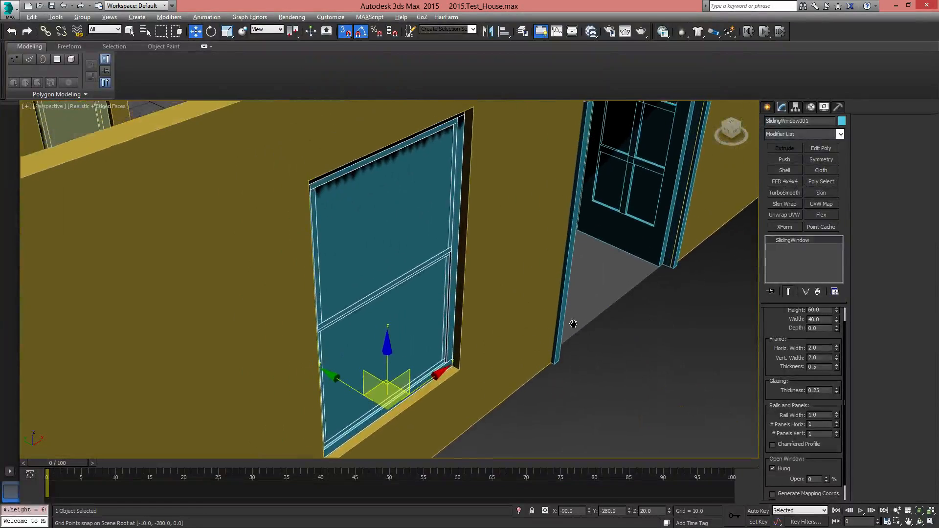
pyautogui.moveTo(574, 323); pyautogui.dragTo(573, 359, button='middle')
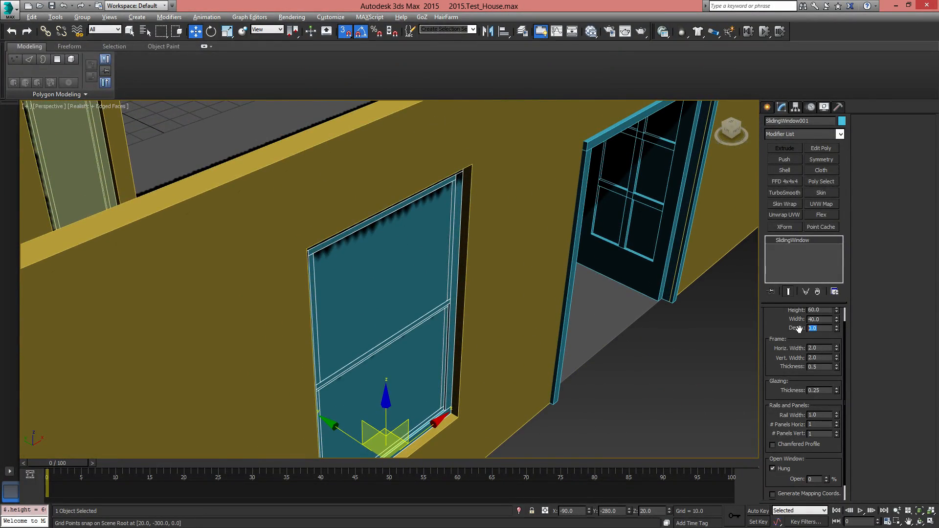
pyautogui.write('6')
pyautogui.press('Return')
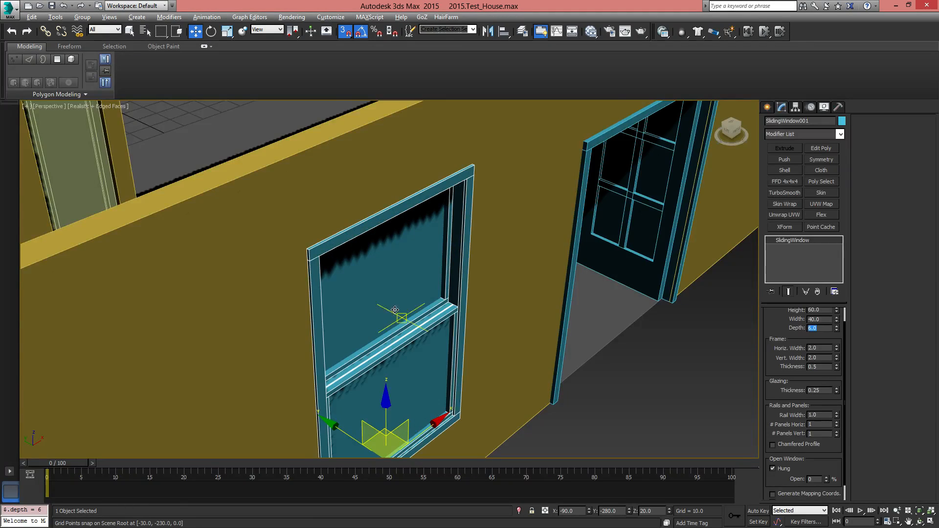
pyautogui.moveTo(388, 311)
pyautogui.keyDown('alt'); pyautogui.mouseDown(button='middle')
pyautogui.moveTo(480, 319)
pyautogui.moveTo(509, 310)
pyautogui.moveTo(489, 321)
pyautogui.moveTo(400, 296)
pyautogui.mouseUp(button='middle'); pyautogui.keyUp('alt')
pyautogui.scroll(-10, 401, 296)
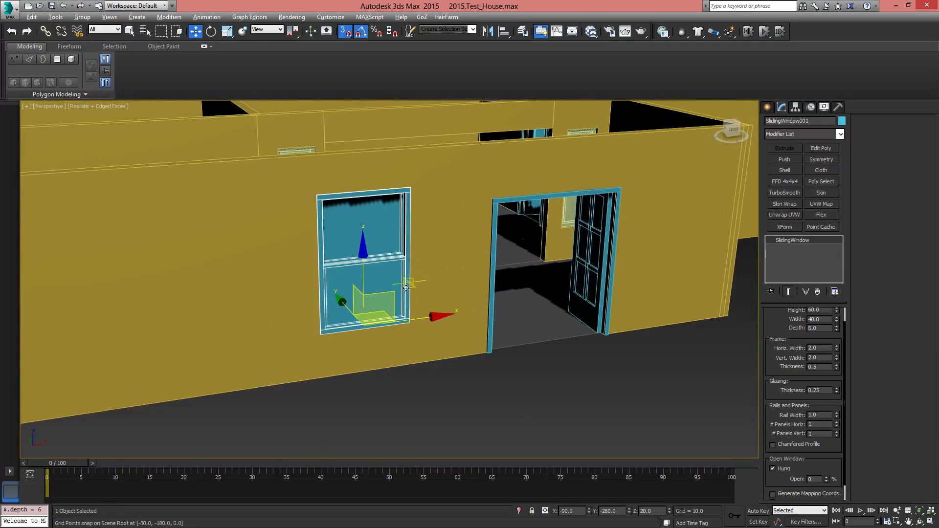
# Try opening the sliding window with its Open percentage
pyautogui.moveTo(825, 481); pyautogui.dragTo(819, 422)
pyautogui.moveTo(504, 368)
pyautogui.keyDown('alt'); pyautogui.mouseDown(button='middle')
pyautogui.moveTo(391, 350)
pyautogui.moveTo(503, 362)
pyautogui.mouseUp(button='middle'); pyautogui.keyUp('alt')
pyautogui.rightClick(826, 482)
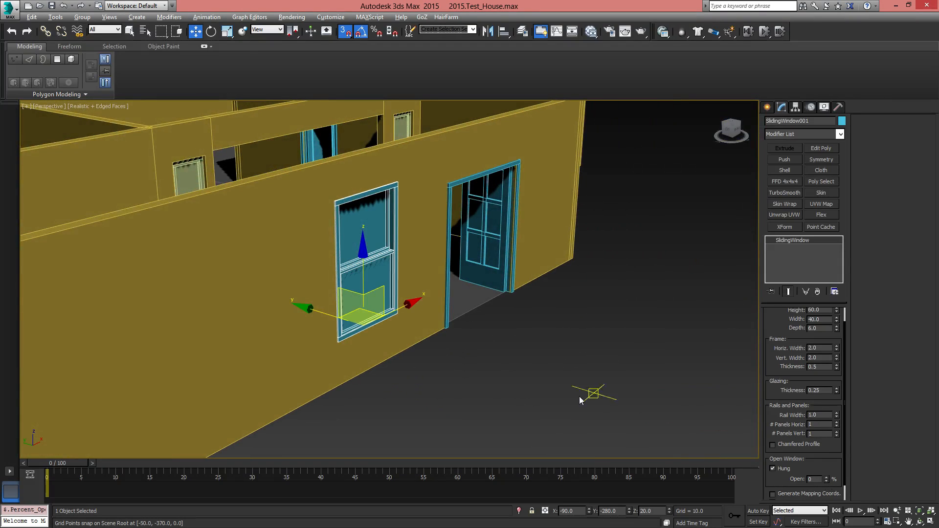
# Turn off angle snap and clone the sliding window as an independent copy farther along the front wall, away from the door
pyautogui.keyDown('alt'); pyautogui.moveTo(581, 396); pyautogui.dragTo(484, 357, button='middle'); pyautogui.keyUp('alt')
pyautogui.click(357, 36)
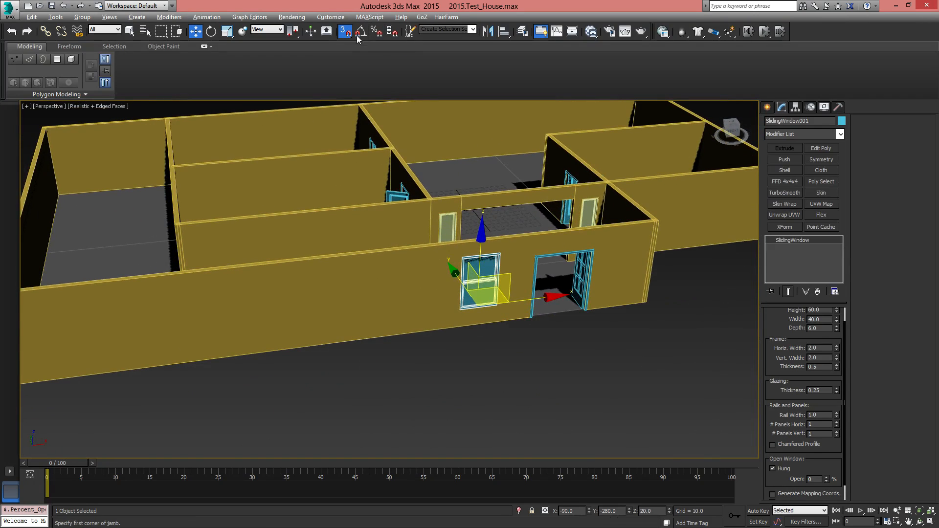
pyautogui.keyDown('shift'); pyautogui.moveTo(549, 298); pyautogui.dragTo(284, 334); pyautogui.keyUp('shift')
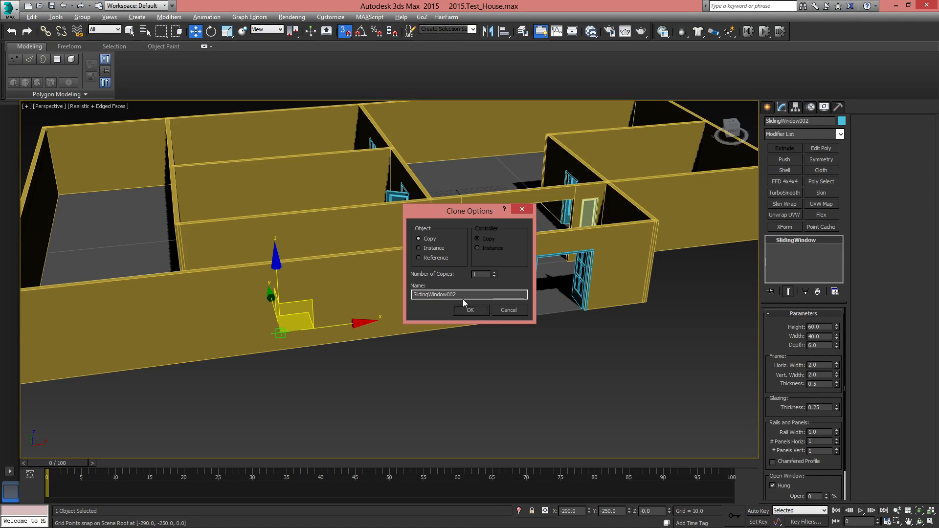
pyautogui.click(470, 310)
# Move the copied sliding window into the front wall at X -310, Y -280
pyautogui.moveTo(470, 310)
pyautogui.keyDown('alt'); pyautogui.mouseDown(button='middle')
pyautogui.moveTo(345, 343)
pyautogui.moveTo(435, 348)
pyautogui.moveTo(332, 360)
pyautogui.mouseUp(button='middle'); pyautogui.keyUp('alt')
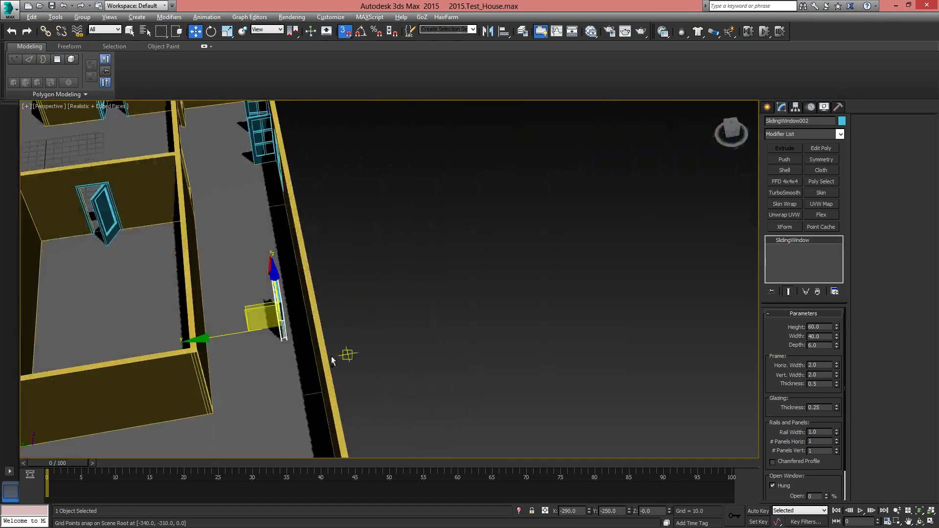
pyautogui.moveTo(202, 340); pyautogui.dragTo(309, 330)
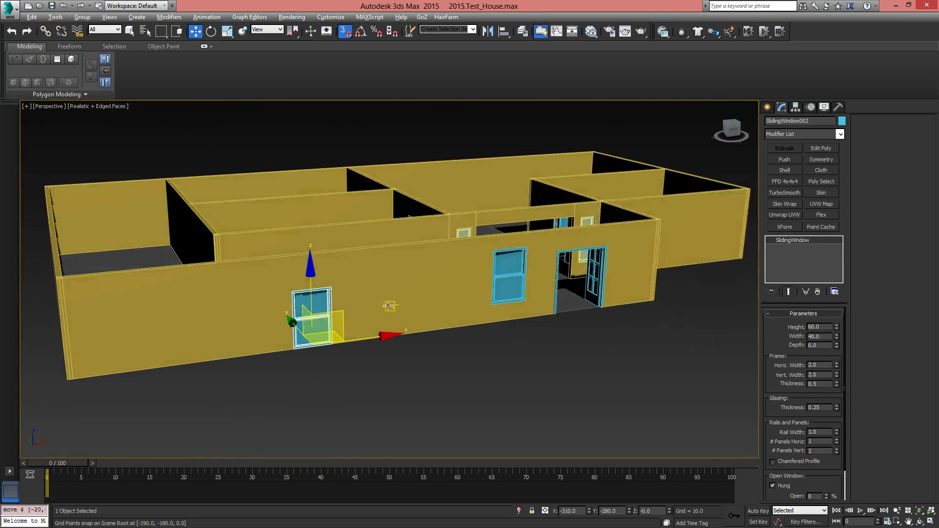
pyautogui.scroll(5, 337, 307)
pyautogui.moveTo(349, 319); pyautogui.dragTo(450, 323, button='middle')
pyautogui.keyDown('alt'); pyautogui.moveTo(400, 343); pyautogui.dragTo(468, 326, button='middle'); pyautogui.keyUp('alt')
pyautogui.scroll(-5, 469, 325)
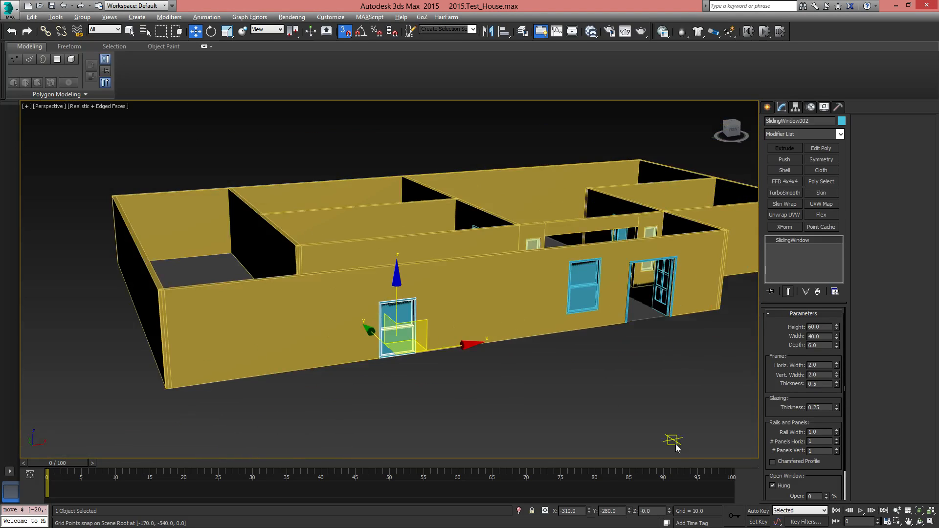
# Check the original window's Z position and raise the copied sliding window to Z 20
pyautogui.click(598, 299)
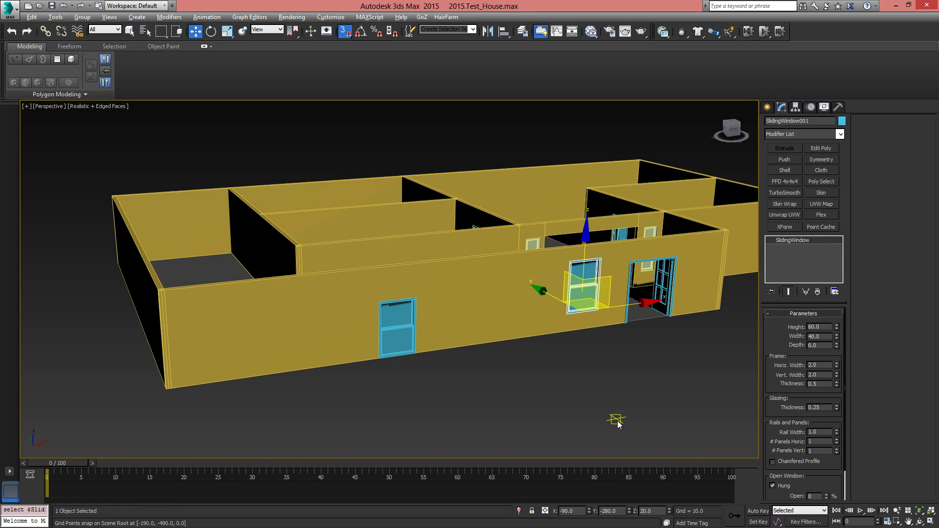
pyautogui.click(404, 336)
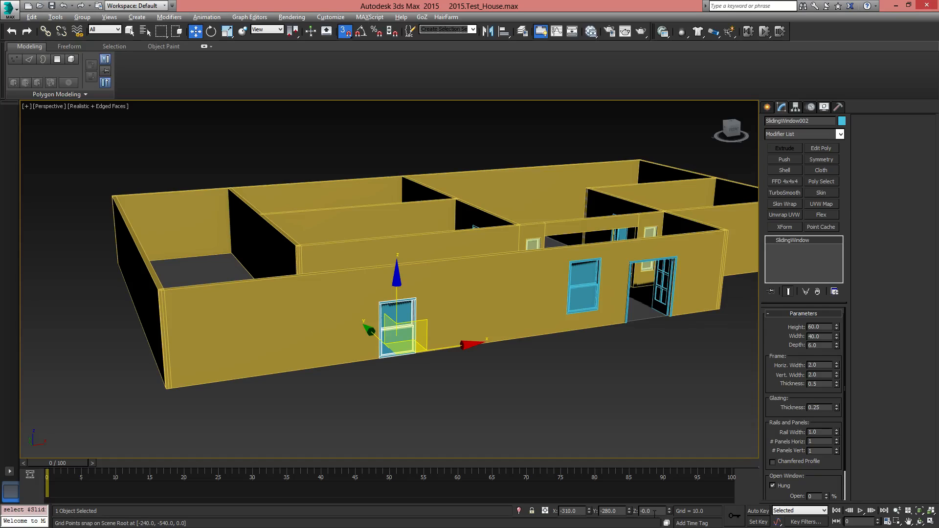
pyautogui.write('20')
pyautogui.press('Return')
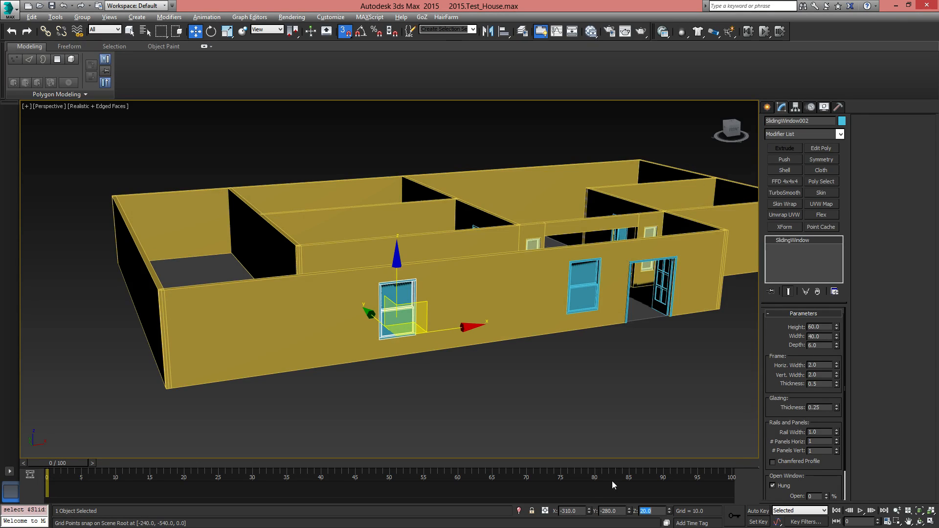
# Compare the heights of the two sliding windows and the door in the Front view
pyautogui.press('f')
pyautogui.press('z')
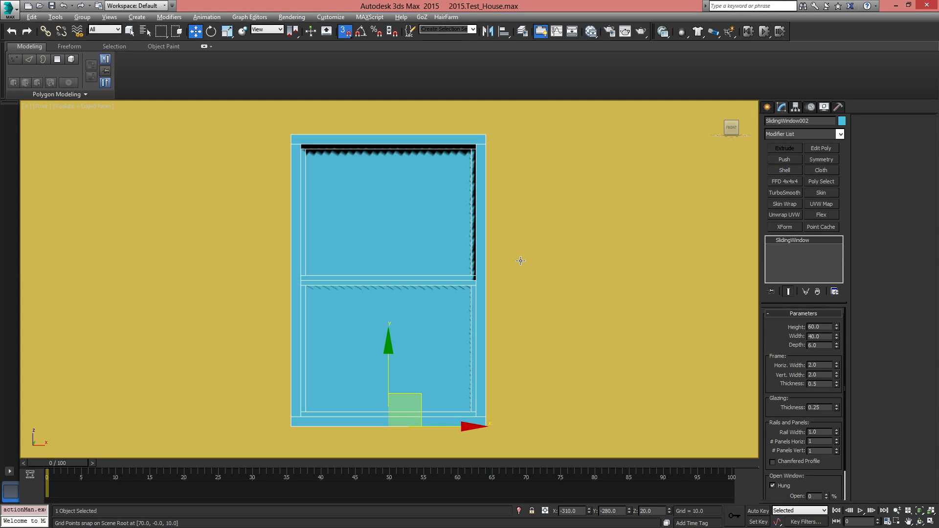
pyautogui.scroll(-5, 521, 254)
pyautogui.scroll(2, 653, 264)
pyautogui.moveTo(684, 251); pyautogui.dragTo(446, 298, button='middle')
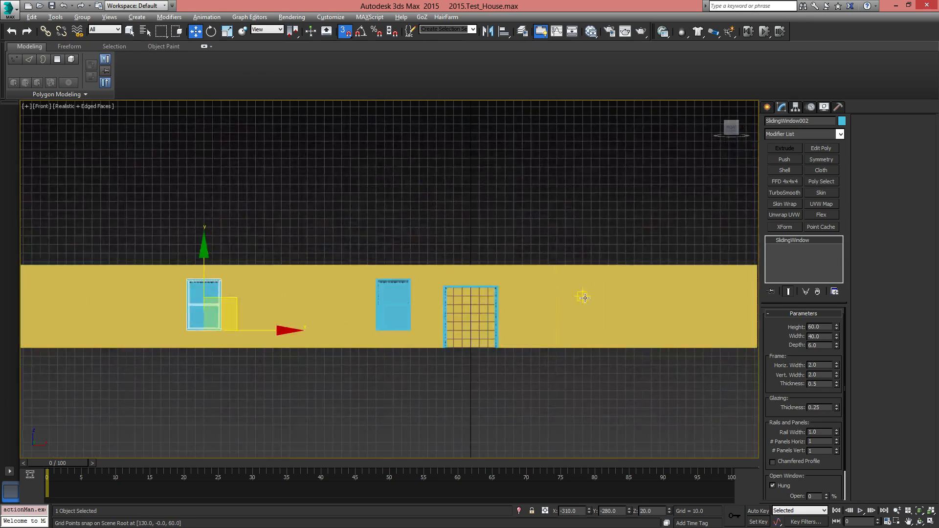
pyautogui.click(400, 304)
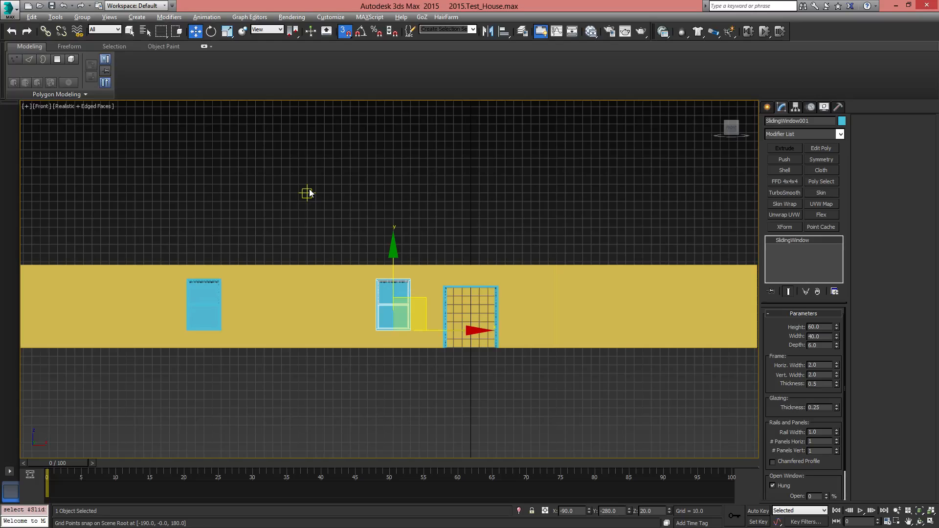
# Turn off edged faces in the Front view and inspect the wall in wireframe and shaded display
pyautogui.press('F4')
pyautogui.press('F3')
pyautogui.moveTo(480, 292)
pyautogui.mouseDown(button='middle')
pyautogui.moveTo(467, 300)
pyautogui.moveTo(421, 291)
pyautogui.mouseUp(button='middle')
pyautogui.press('F3')
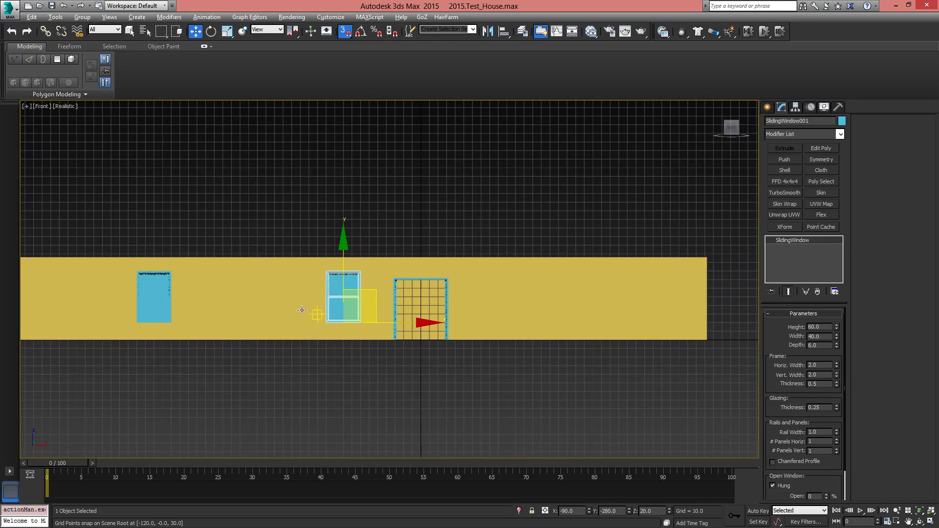
pyautogui.moveTo(318, 314); pyautogui.dragTo(262, 307, button='middle')
# Try cloning the window farthest from the door to the front wall's other side, and delete the copy
pyautogui.click(348, 283)
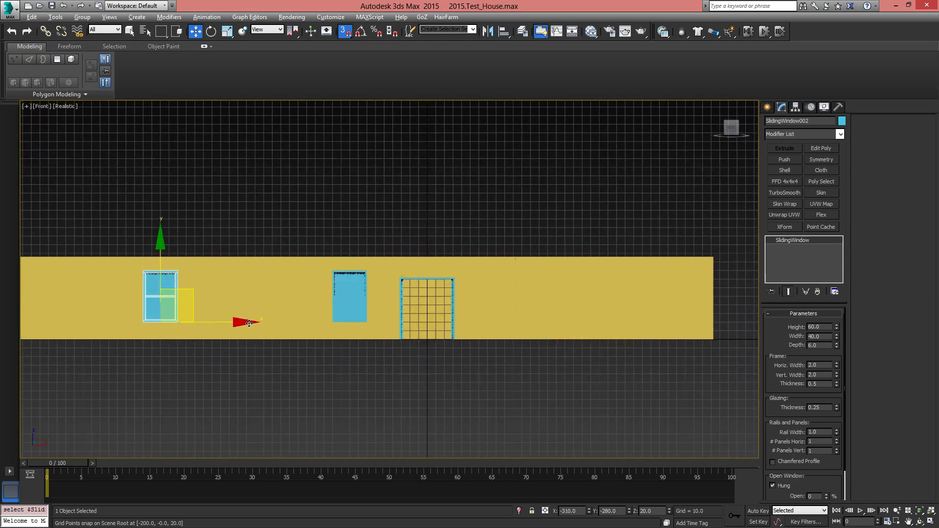
pyautogui.keyDown('shift'); pyautogui.moveTo(244, 322); pyautogui.dragTo(667, 313); pyautogui.keyUp('shift')
pyautogui.keyDown('shift'); pyautogui.moveTo(586, 316); pyautogui.dragTo(586, 316); pyautogui.keyUp('shift')
pyautogui.click(471, 313)
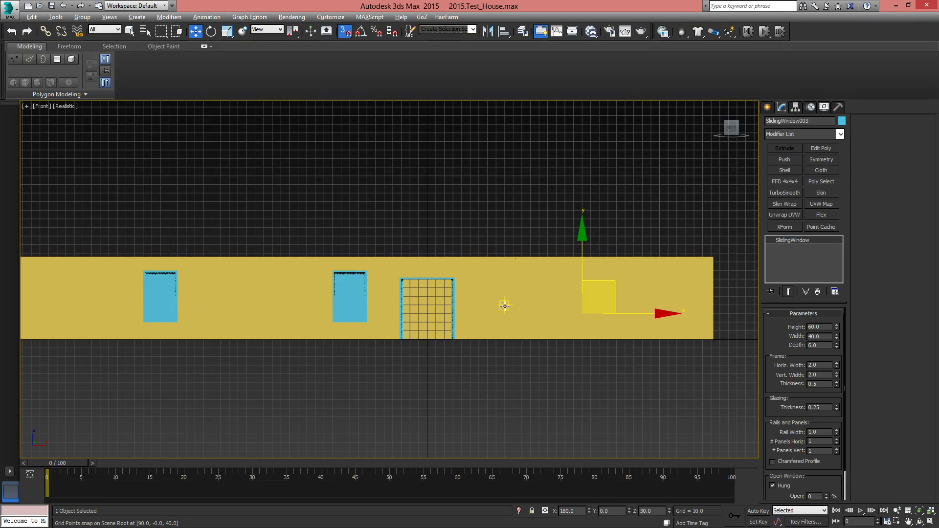
pyautogui.press('Delete')
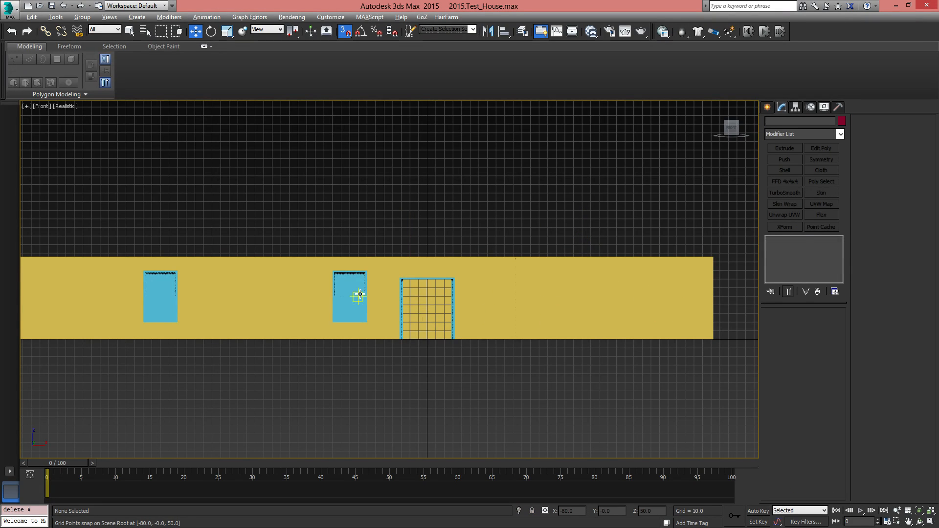
# Select both front-wall sliding windows in the Perspective view and set the transform center to Use Pivot Point Center
pyautogui.click(360, 294)
pyautogui.keyDown('alt'); pyautogui.moveTo(360, 295); pyautogui.dragTo(410, 319, button='middle'); pyautogui.keyUp('alt')
pyautogui.press('p')
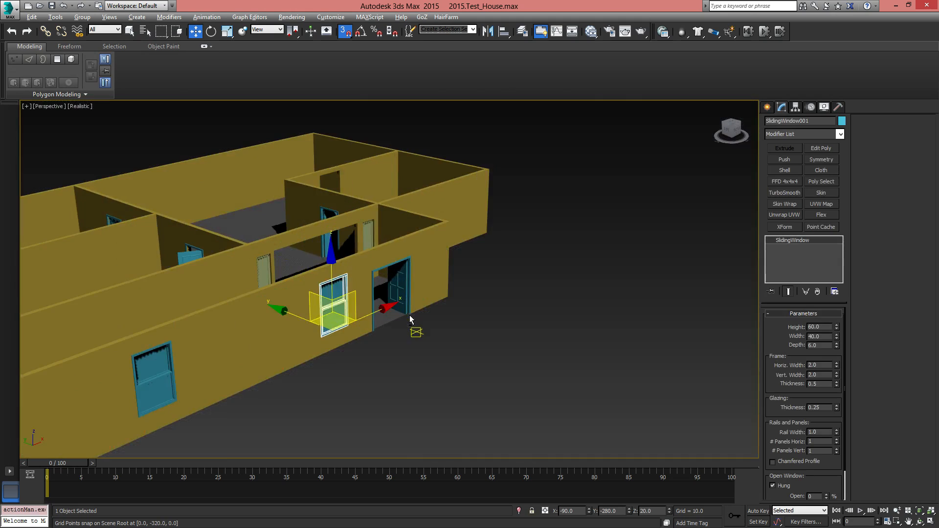
pyautogui.keyDown('alt'); pyautogui.moveTo(275, 327); pyautogui.dragTo(516, 333, button='middle'); pyautogui.keyUp('alt')
pyautogui.keyDown('ctrl'); pyautogui.click(314, 276); pyautogui.keyUp('ctrl')
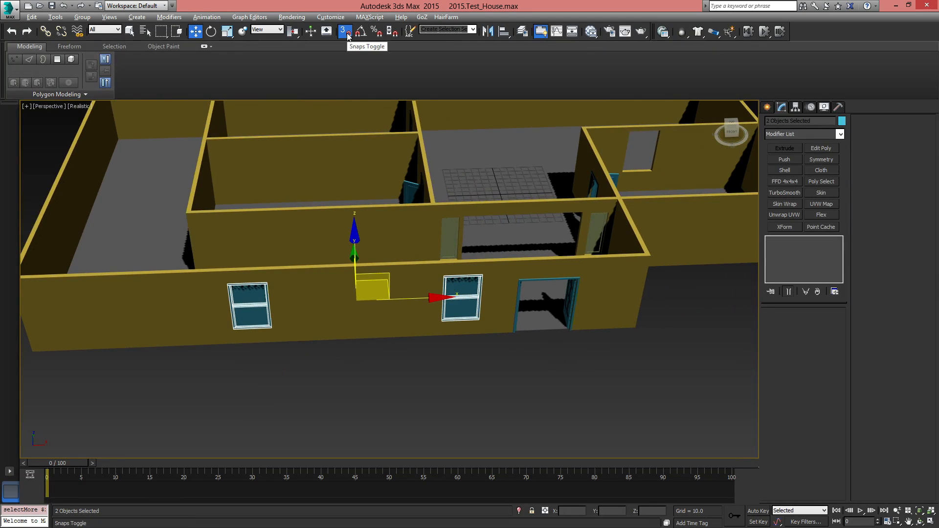
pyautogui.click(294, 33)
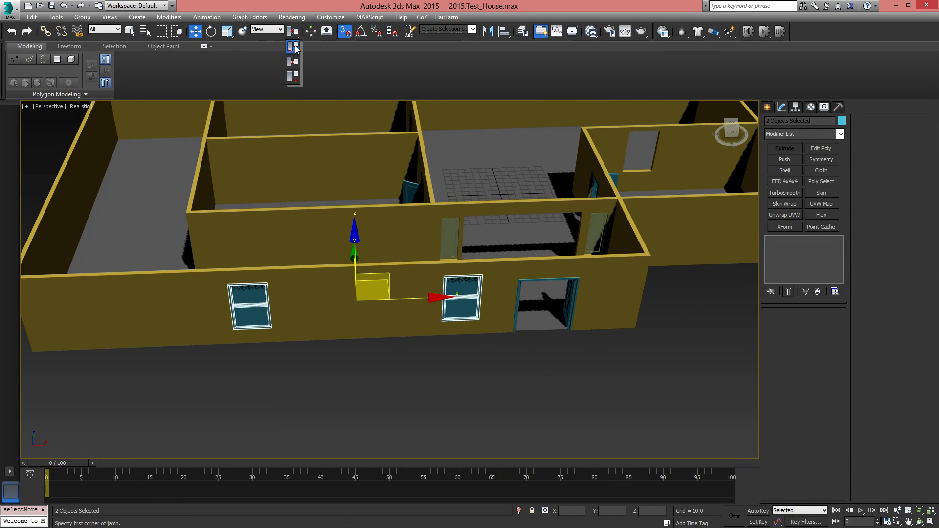
pyautogui.click(293, 47)
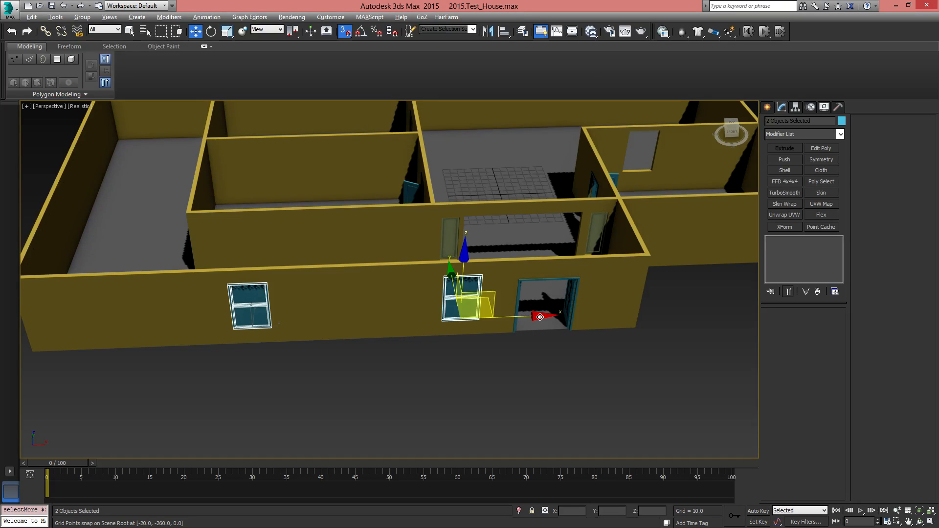
# Try moving both sliding windows together along the front wall, and undo the move
pyautogui.moveTo(540, 317); pyautogui.dragTo(376, 337)
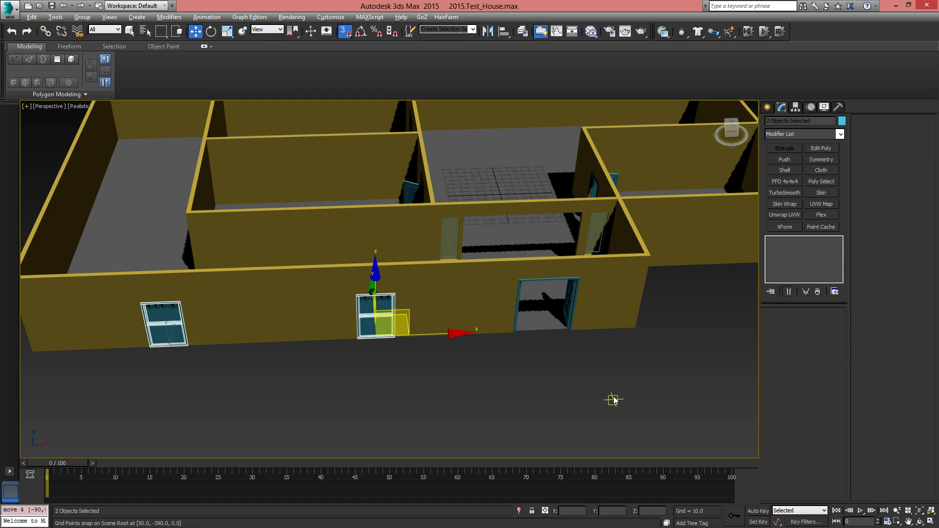
pyautogui.hotkey('ctrl', 'z')
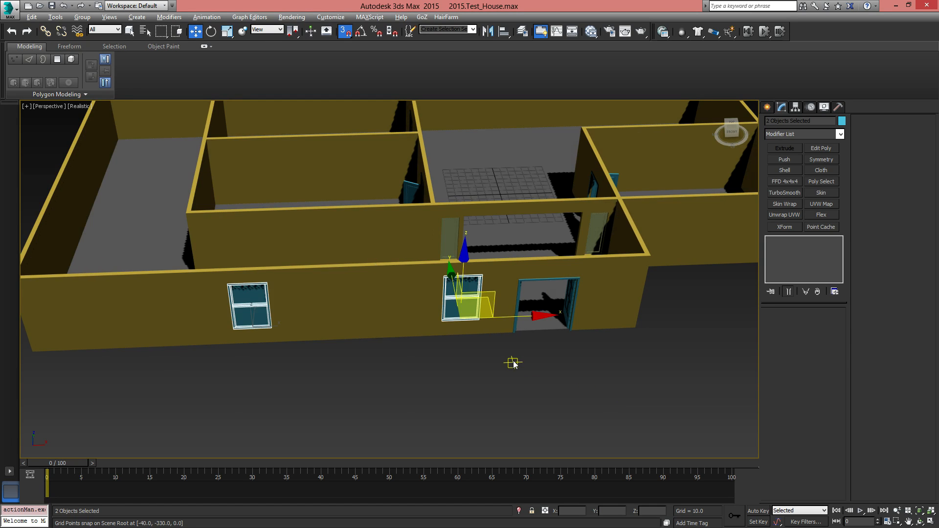
pyautogui.keyDown('alt'); pyautogui.moveTo(411, 249); pyautogui.dragTo(440, 318, button='middle'); pyautogui.keyUp('alt')
# Select the outer walls and switch geometry creation from windows to the Stairs category
pyautogui.click(443, 123)
pyautogui.scroll(-3, 519, 233)
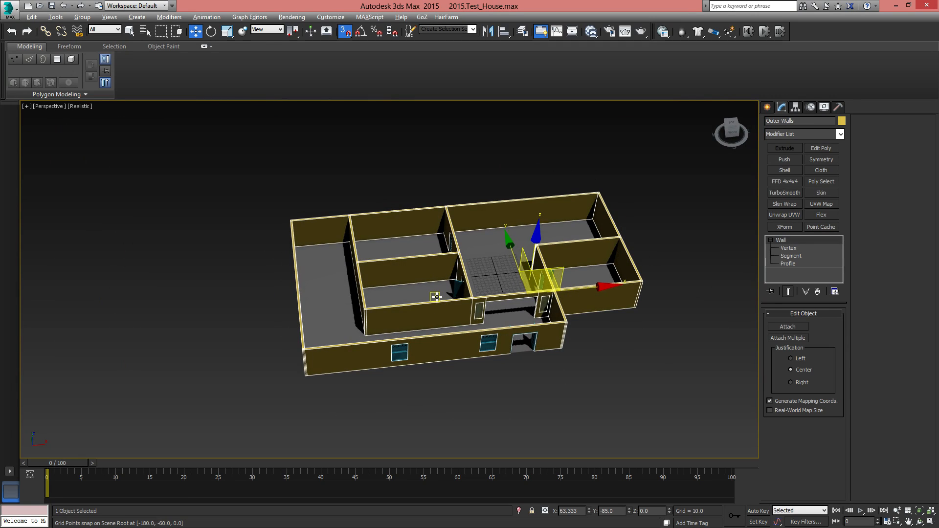
pyautogui.click(768, 107)
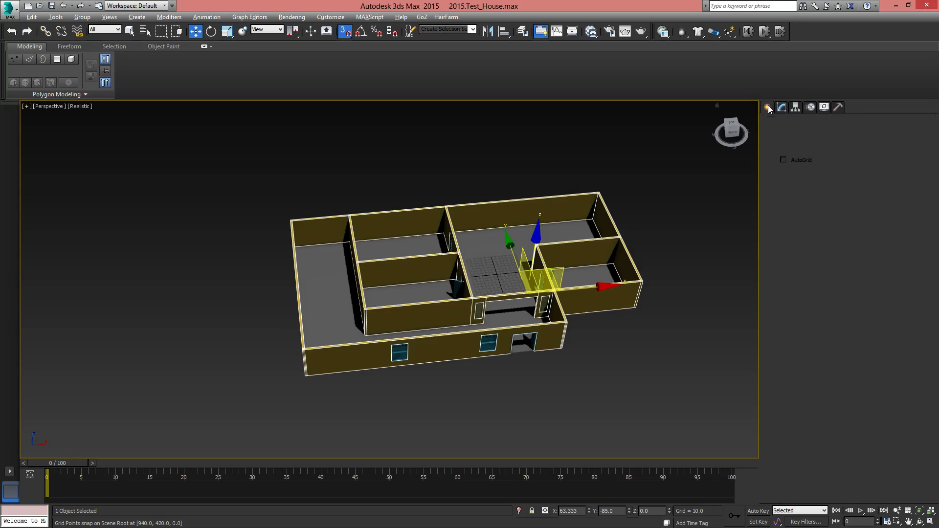
pyautogui.click(792, 137)
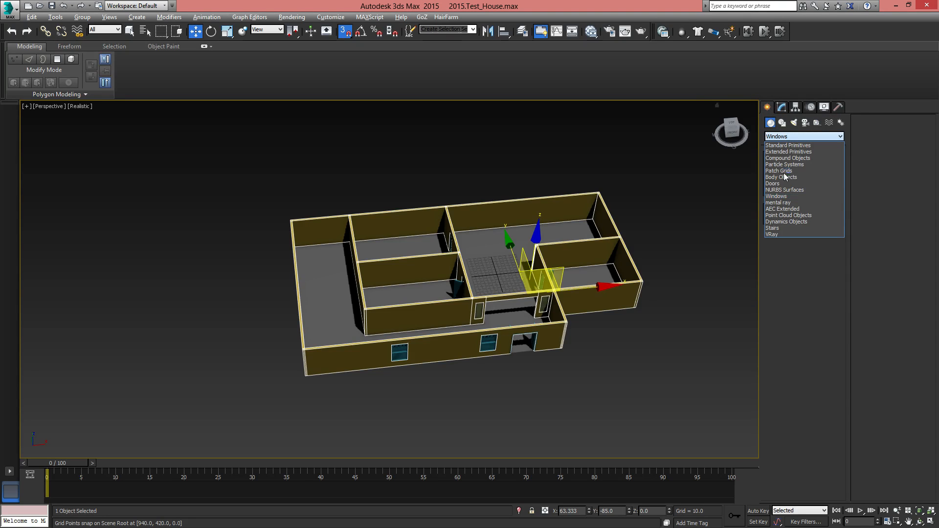
pyautogui.click(773, 229)
pyautogui.scroll(8, 446, 348)
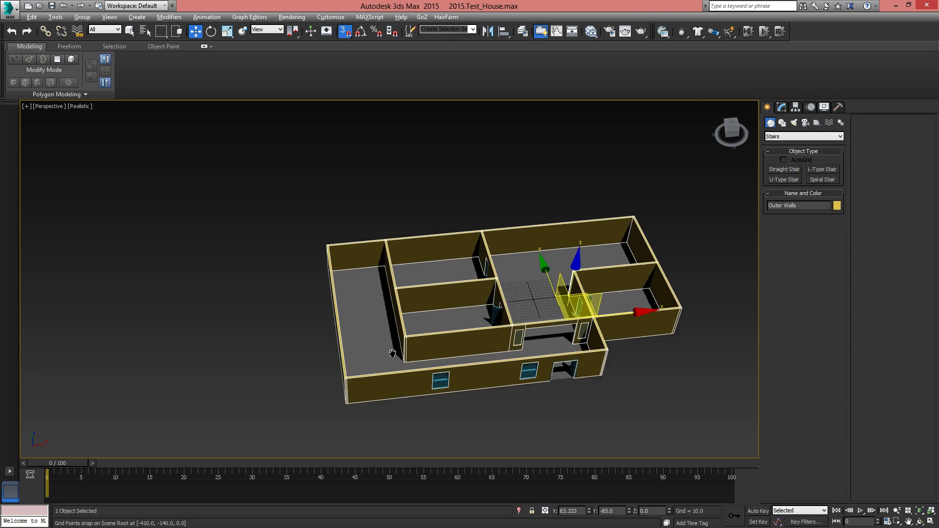
pyautogui.scroll(-4, 462, 359)
pyautogui.scroll(4, 359, 238)
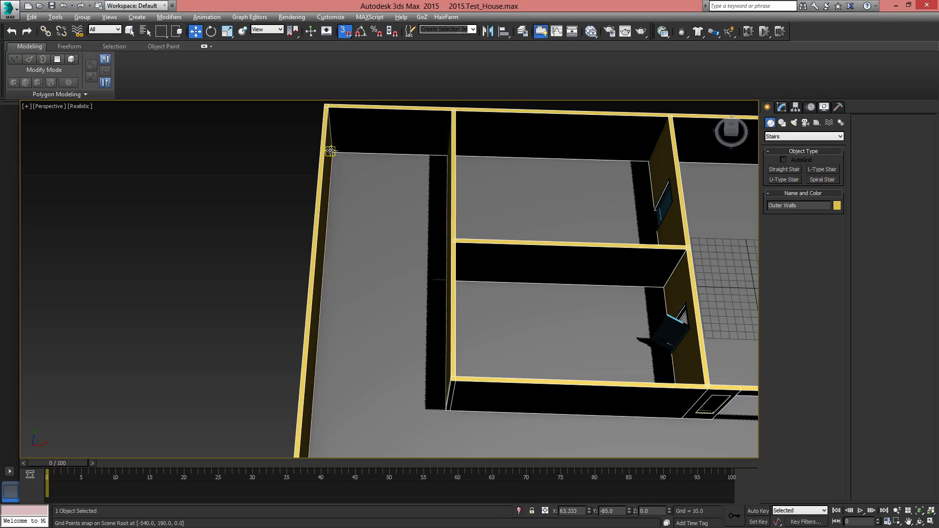
# Try drawing an L-type stair from the long room's back corner along the outer wall, and cancel it
pyautogui.moveTo(331, 151); pyautogui.dragTo(357, 295)
pyautogui.hotkey('ctrl', 'z')
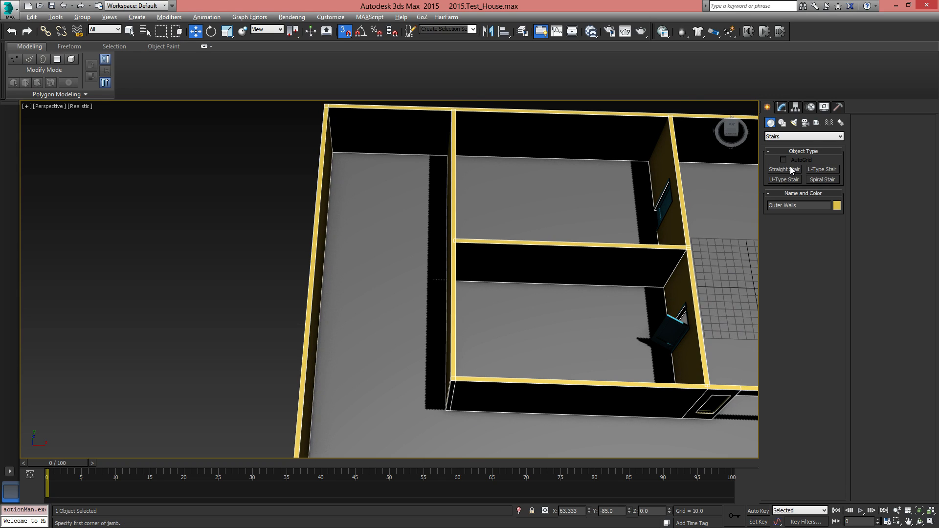
pyautogui.click(817, 169)
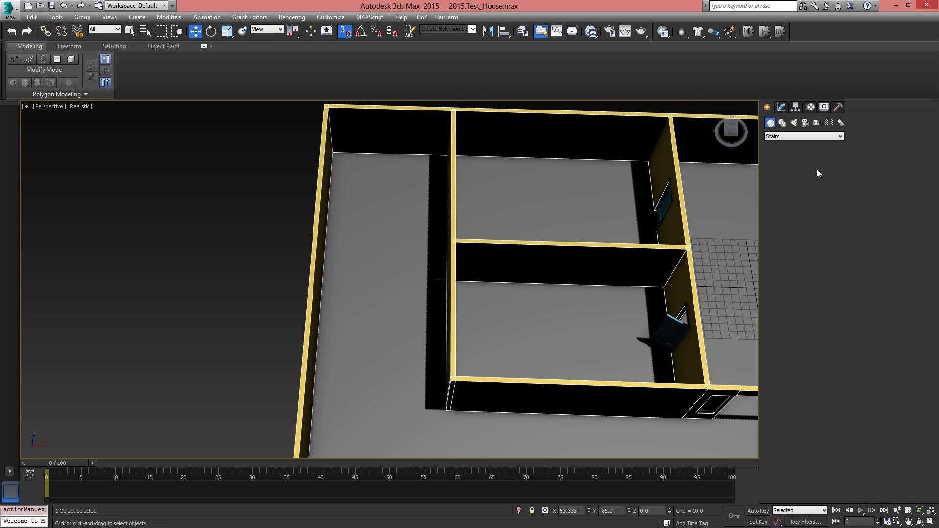
pyautogui.moveTo(332, 151); pyautogui.dragTo(313, 365)
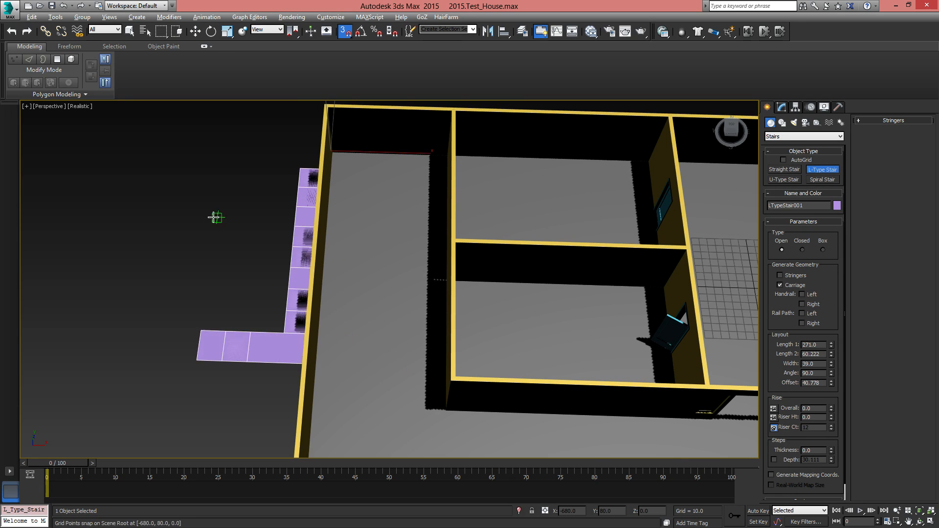
pyautogui.rightClick(325, 361)
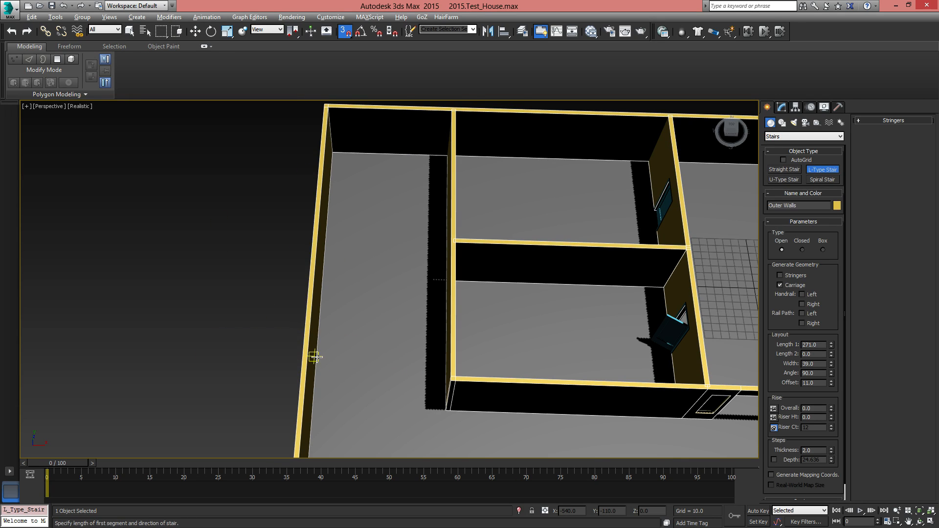
# Draw an L-type stair along the long room's outer and back walls, about 261 by 98 long and 39 wide
pyautogui.moveTo(315, 356); pyautogui.dragTo(332, 152)
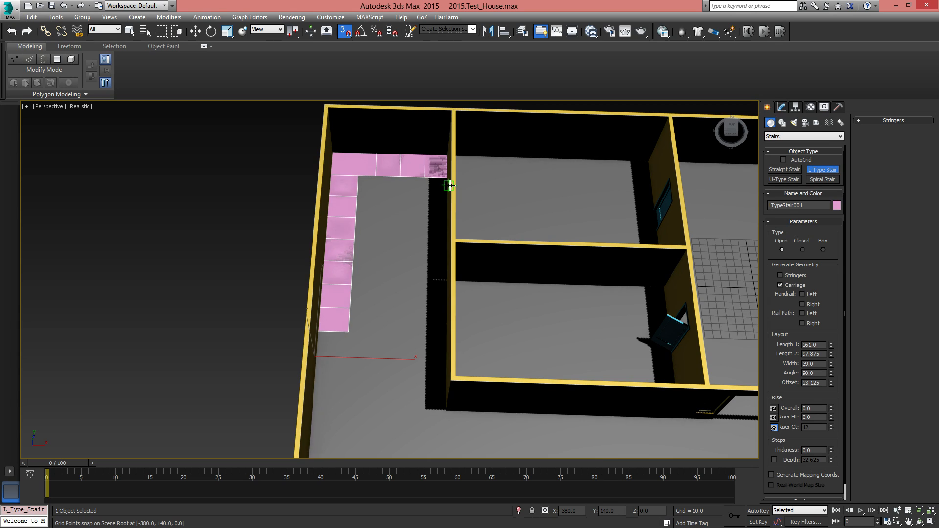
pyautogui.click(449, 185)
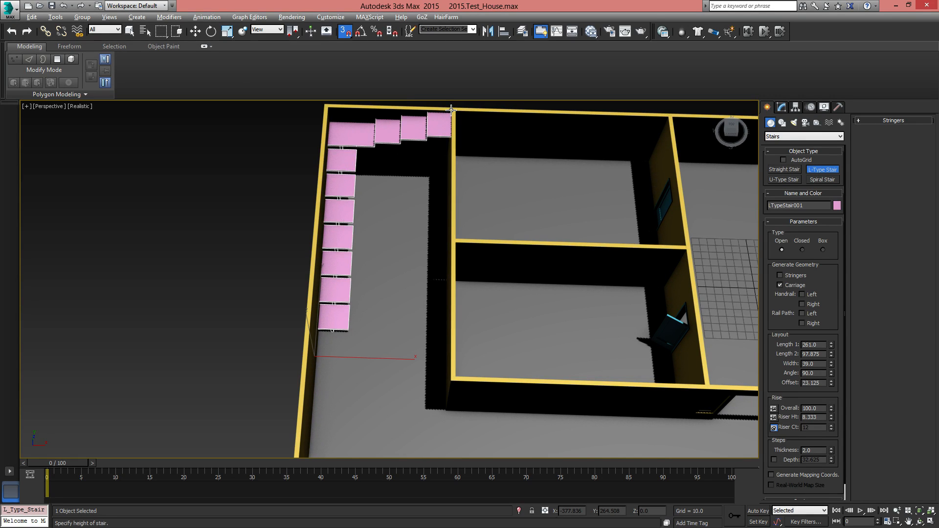
pyautogui.click(451, 110)
pyautogui.moveTo(454, 200); pyautogui.dragTo(420, 265, button='middle')
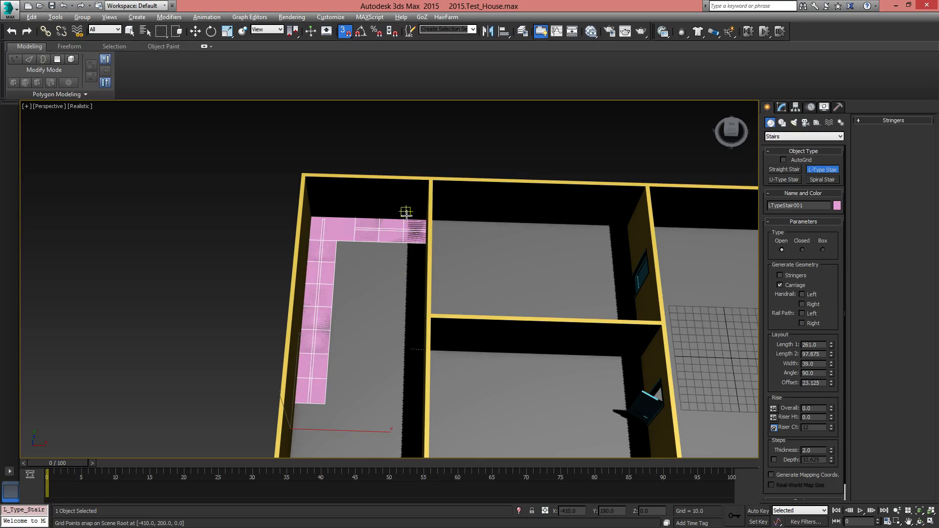
pyautogui.press('w')
pyautogui.keyDown('alt'); pyautogui.moveTo(399, 241); pyautogui.dragTo(497, 295, button='middle'); pyautogui.keyUp('alt')
# Set the L-type stair's overall rise to 100
pyautogui.click(782, 107)
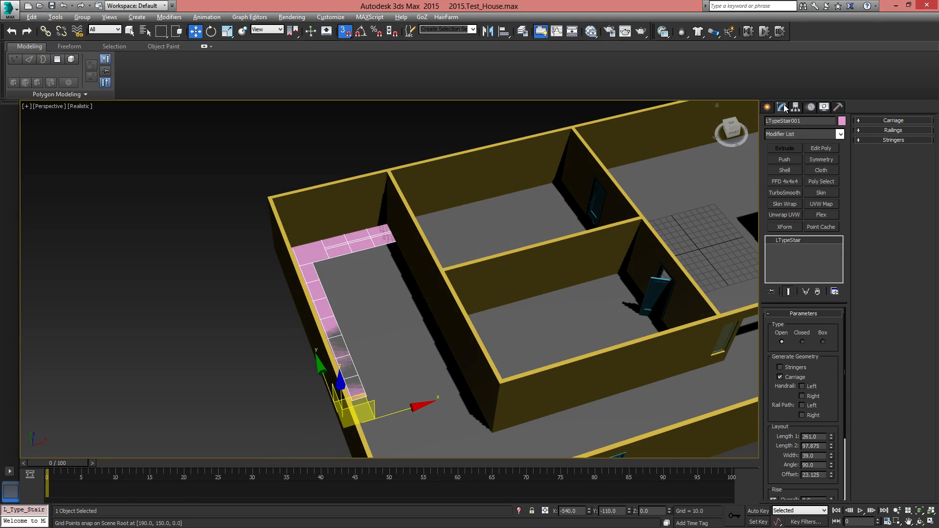
pyautogui.moveTo(831, 379); pyautogui.dragTo(822, 267)
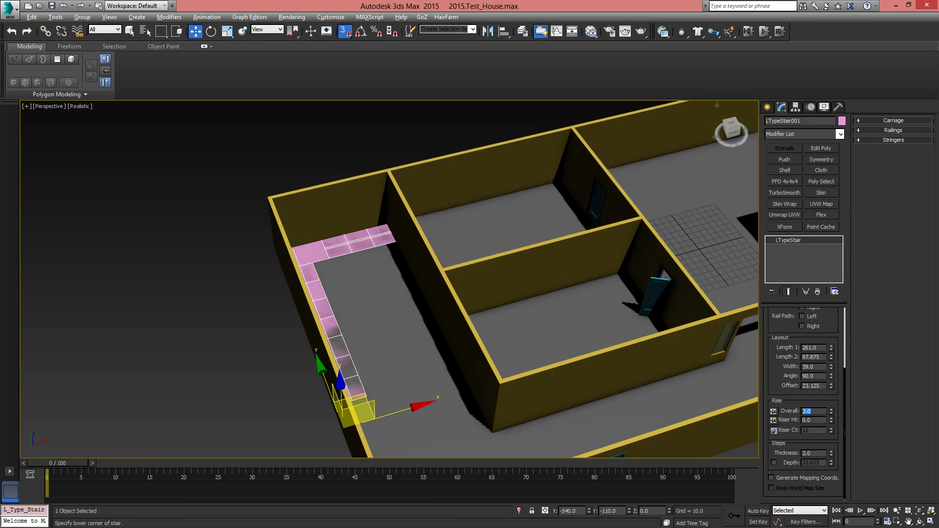
pyautogui.write('100')
pyautogui.press('Return')
pyautogui.keyDown('alt'); pyautogui.moveTo(509, 273); pyautogui.dragTo(496, 255, button='middle'); pyautogui.keyUp('alt')
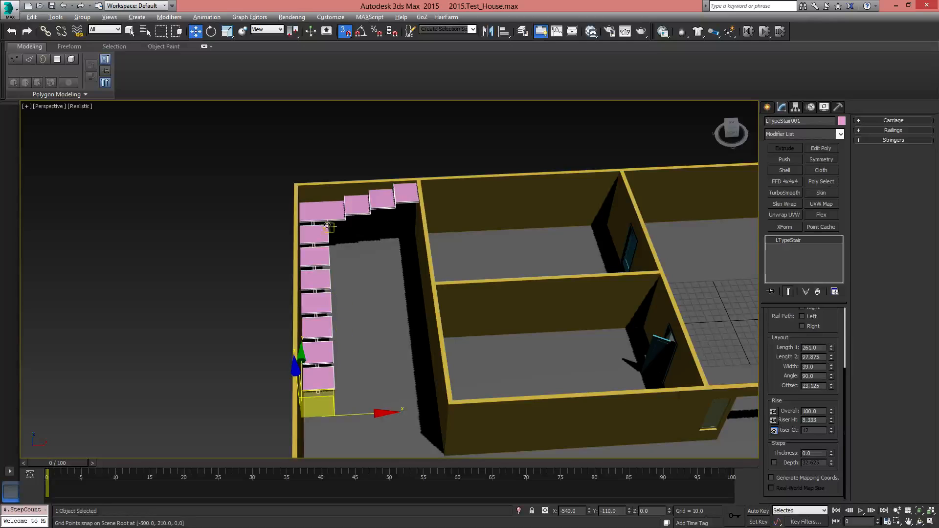
pyautogui.scroll(5, 335, 324)
pyautogui.scroll(-5, 401, 315)
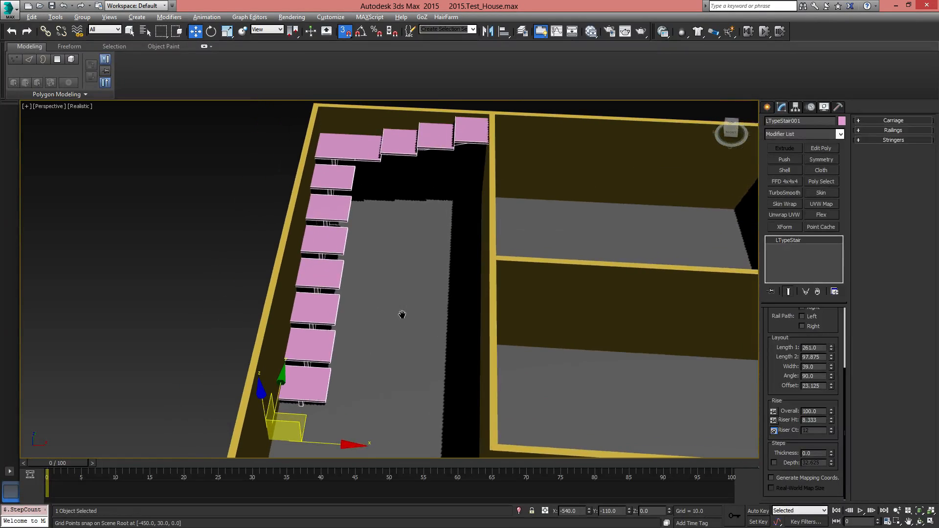
# Set the stair's layout to Length 1 260, Length 2 100 and Width 50
pyautogui.moveTo(824, 333); pyautogui.dragTo(848, 418)
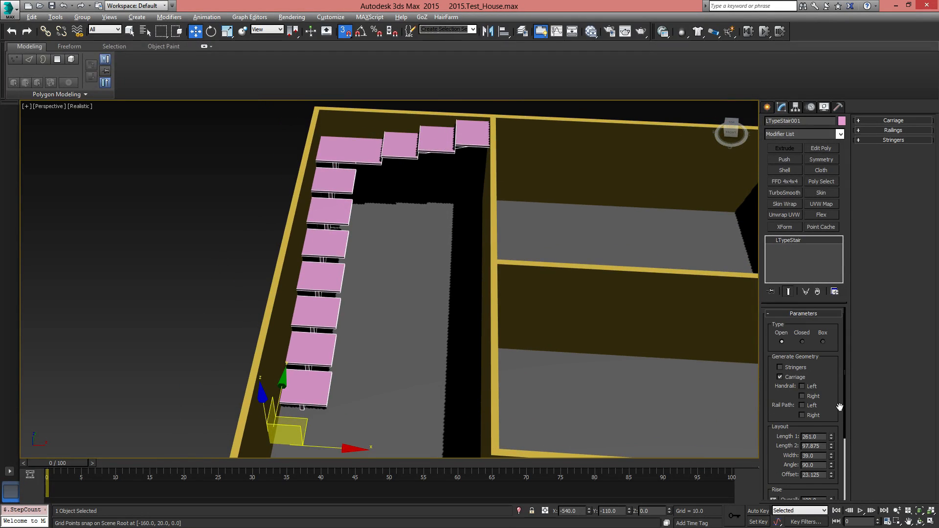
pyautogui.scroll(-2, 828, 441)
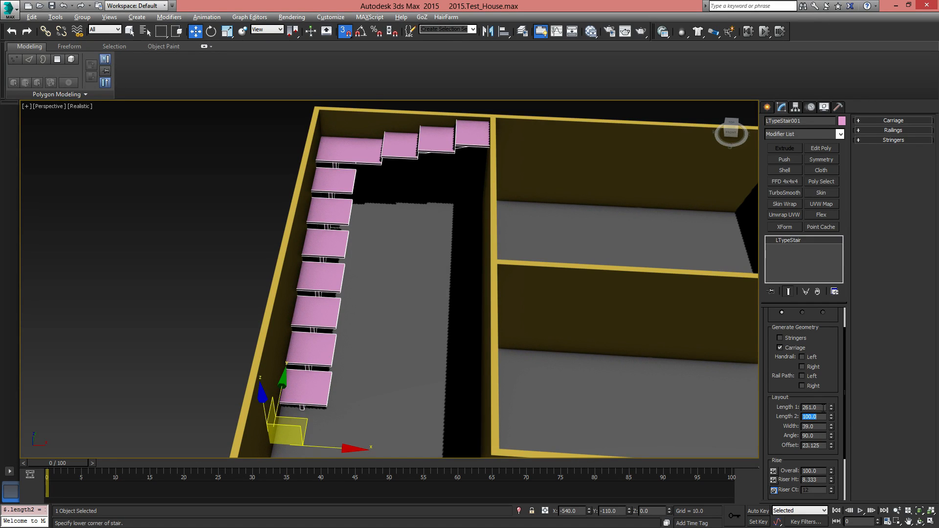
pyautogui.write('260')
pyautogui.press('Return')
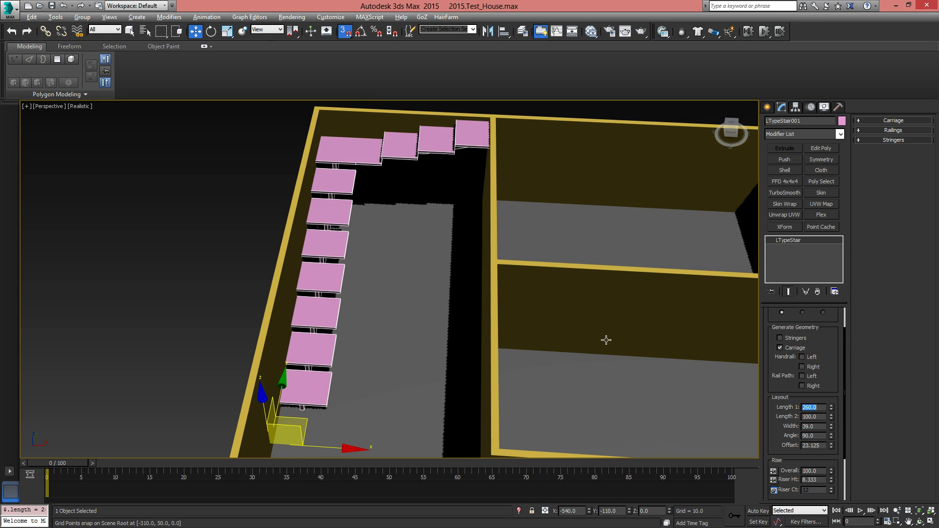
pyautogui.press('Return')
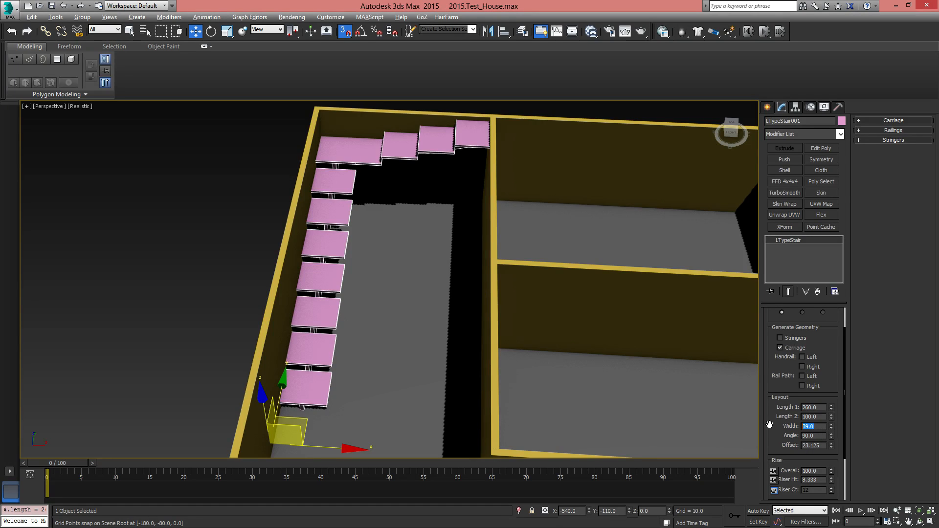
pyautogui.press('Return')
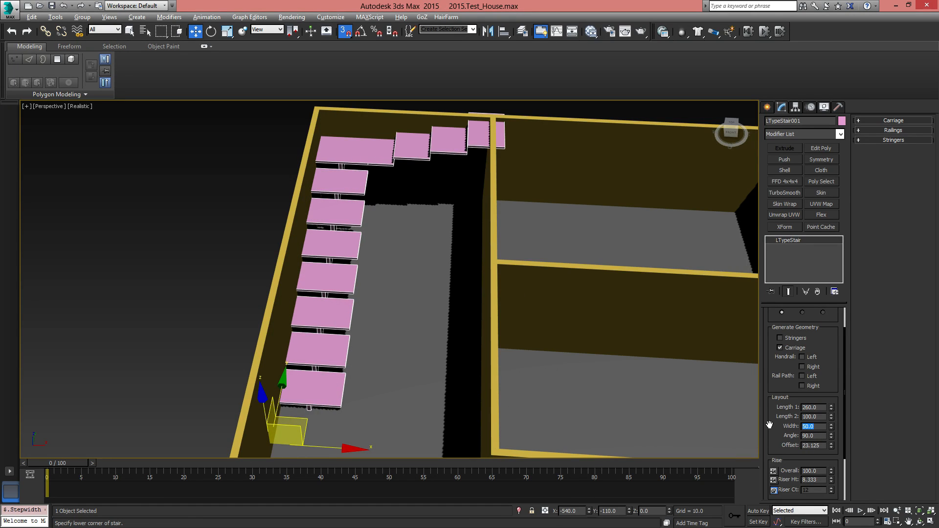
# Try shorter values for the stair's Length 2, and set it back to 100
pyautogui.keyDown('alt'); pyautogui.moveTo(402, 314); pyautogui.dragTo(416, 284, button='middle'); pyautogui.keyUp('alt')
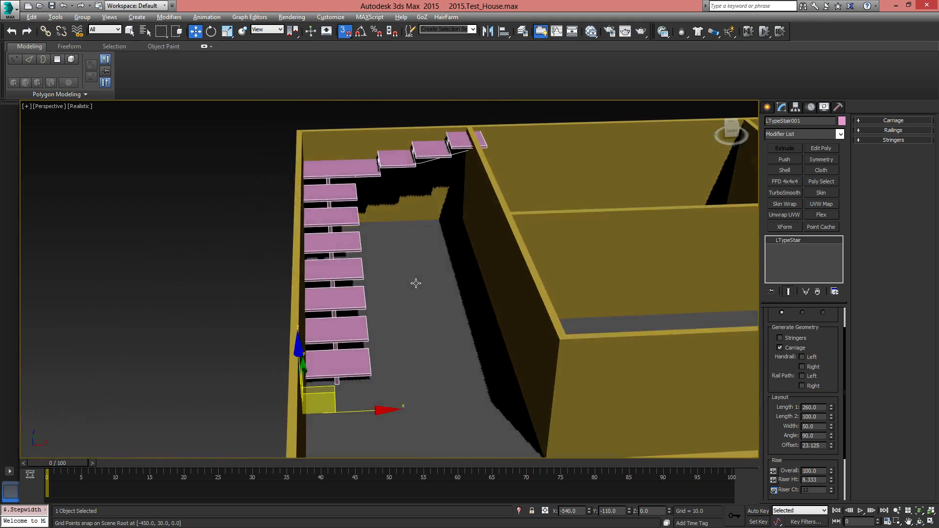
pyautogui.click(832, 418)
pyautogui.click(833, 416)
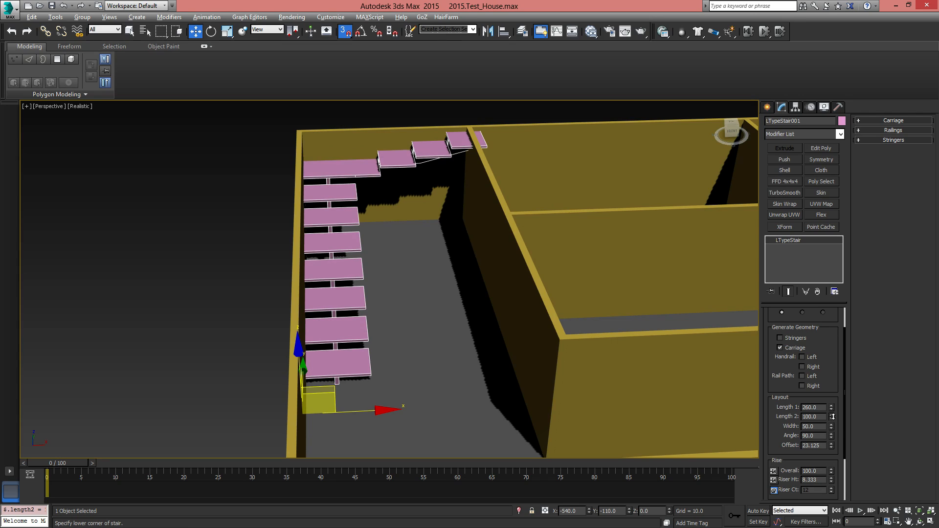
pyautogui.moveTo(833, 417); pyautogui.dragTo(834, 418)
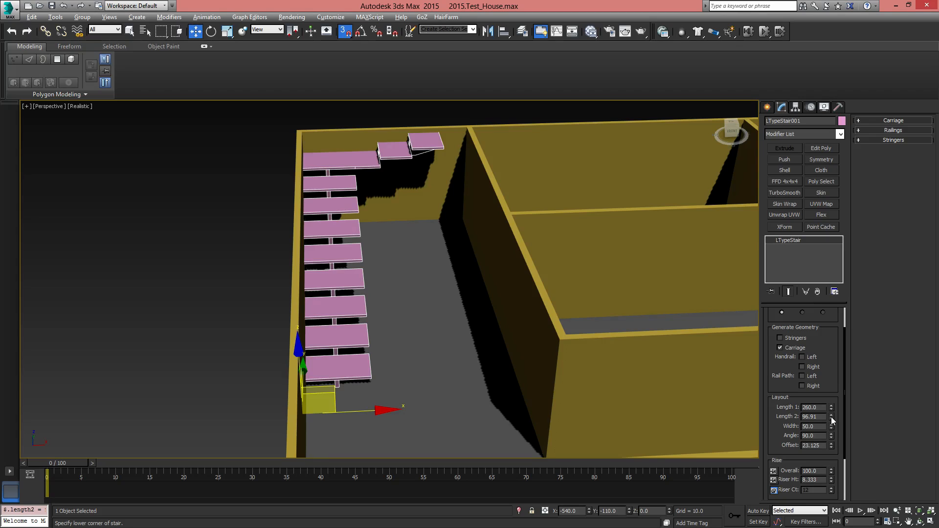
pyautogui.moveTo(833, 420); pyautogui.dragTo(833, 417)
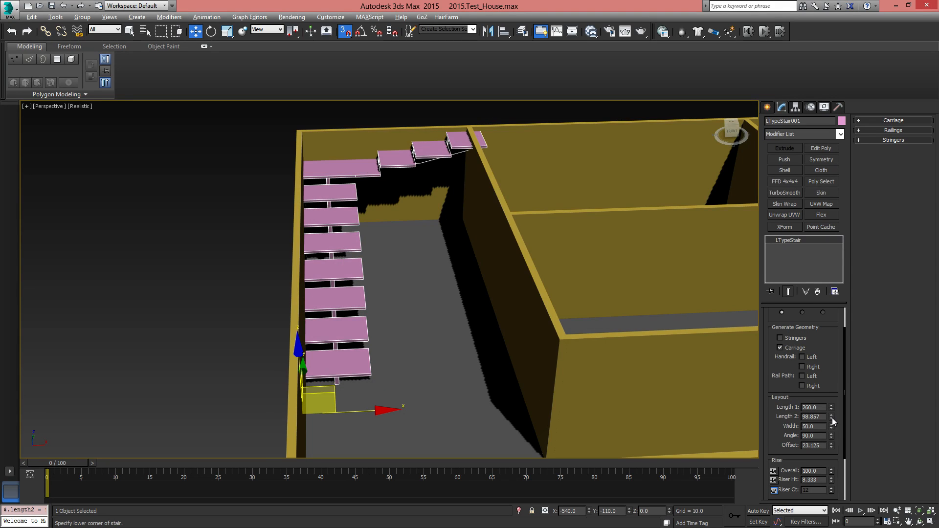
pyautogui.doubleClick(820, 417)
pyautogui.write('100.0')
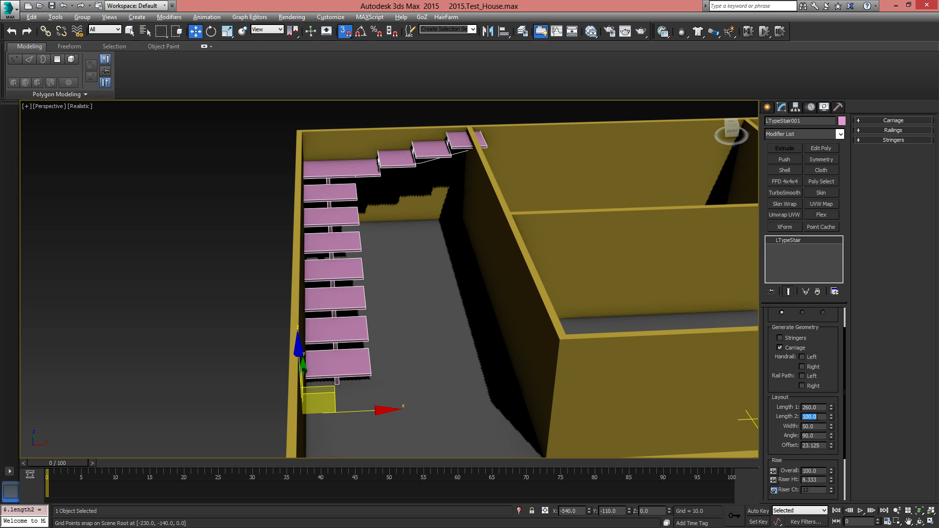
pyautogui.press('Return')
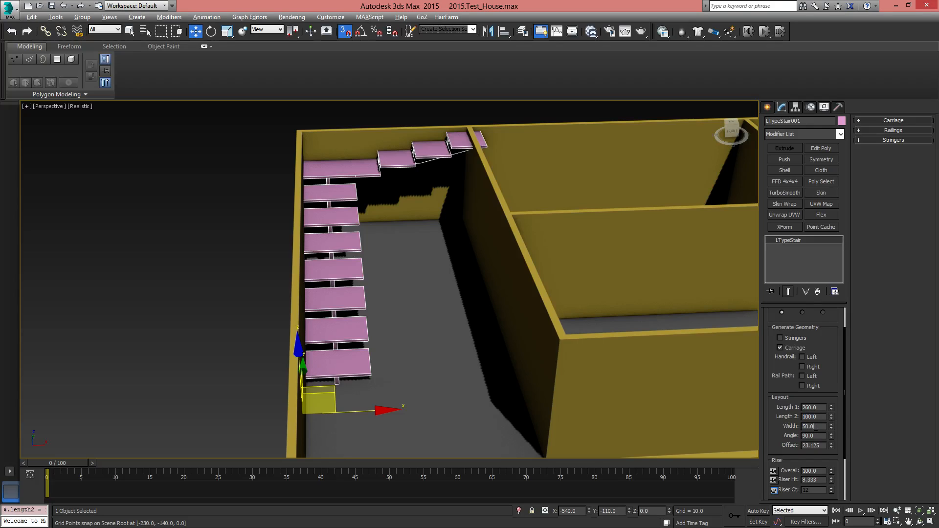
# Set the stair's width to 60 and move the stair -20 along Y, clear of the back wall
pyautogui.write('60')
pyautogui.press('Return')
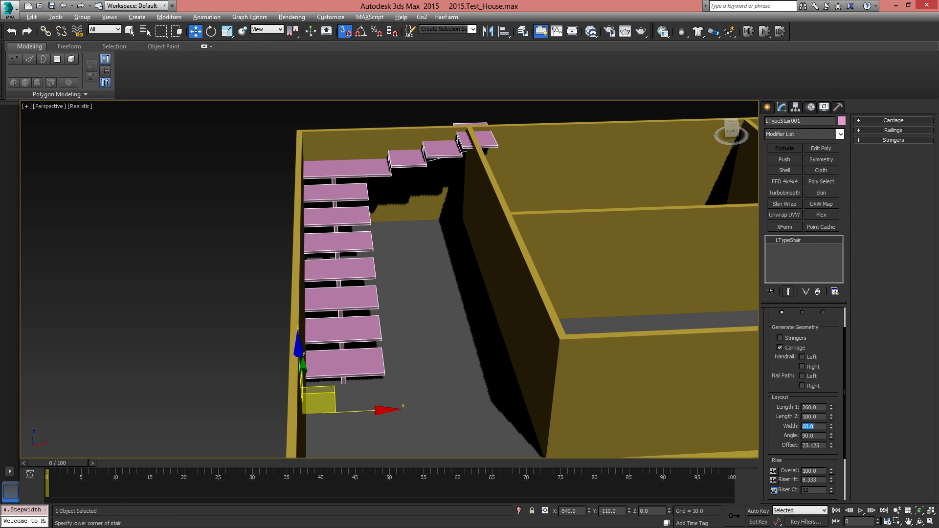
pyautogui.keyDown('alt'); pyautogui.moveTo(500, 245); pyautogui.dragTo(492, 333, button='middle'); pyautogui.keyUp('alt')
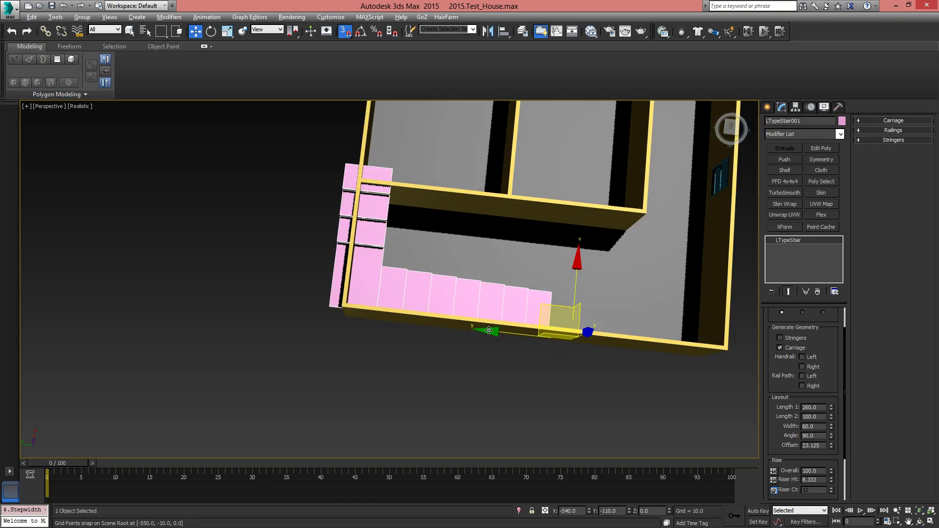
pyautogui.moveTo(489, 331); pyautogui.dragTo(588, 346)
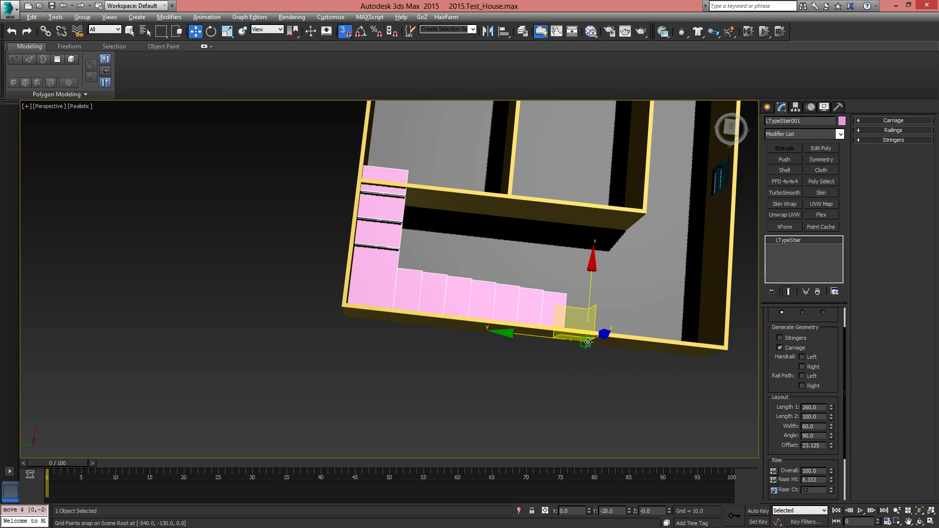
pyautogui.keyDown('alt'); pyautogui.moveTo(664, 380); pyautogui.dragTo(547, 320, button='middle'); pyautogui.keyUp('alt')
pyautogui.keyDown('alt'); pyautogui.moveTo(490, 335); pyautogui.dragTo(579, 331, button='middle'); pyautogui.keyUp('alt')
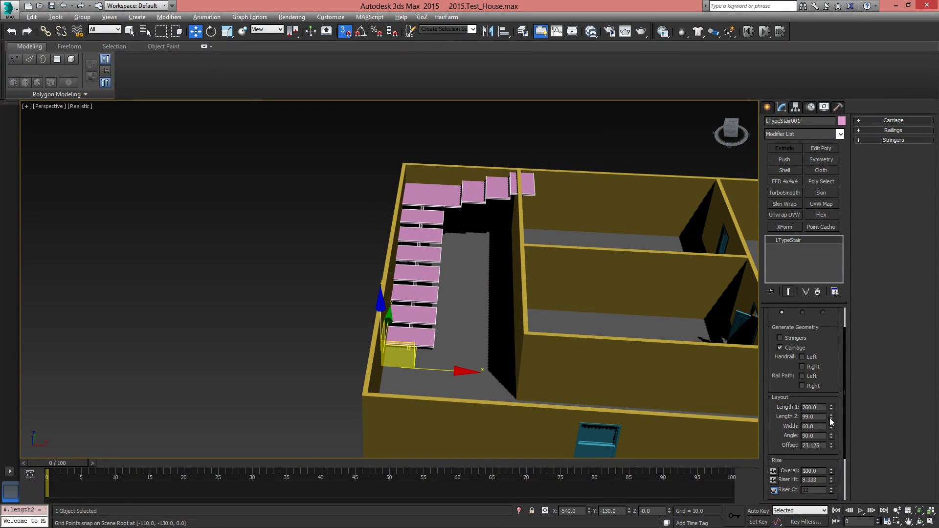
# Try a shorter Length 2 on the stair, restore it to 100, and reduce the Offset to 0
pyautogui.moveTo(829, 418); pyautogui.dragTo(841, 423)
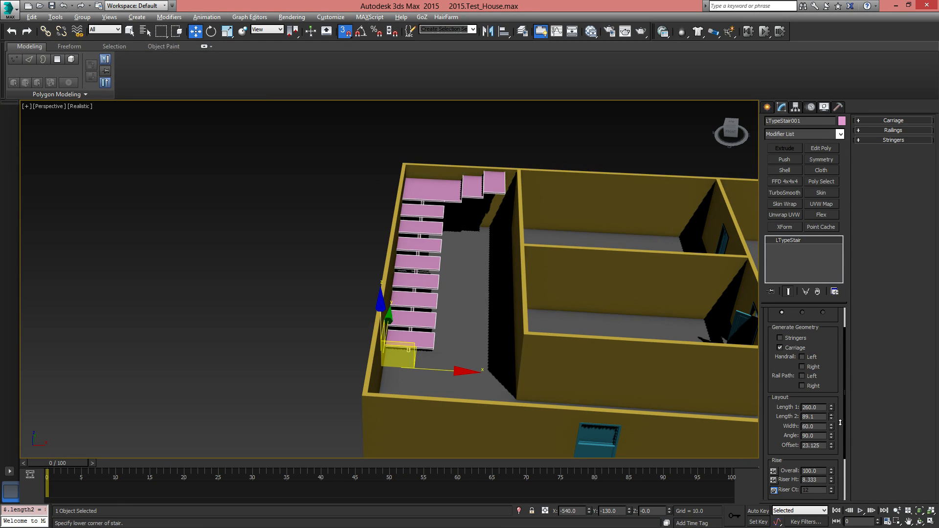
pyautogui.moveTo(838, 419)
pyautogui.mouseDown()
pyautogui.moveTo(839, 429)
pyautogui.moveTo(832, 422)
pyautogui.mouseUp()
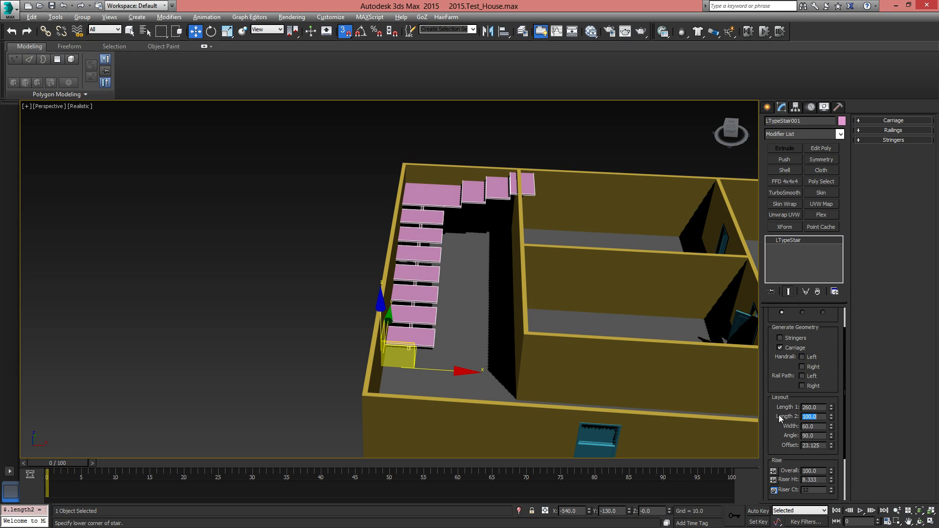
pyautogui.moveTo(833, 449); pyautogui.dragTo(902, 497)
pyautogui.moveTo(905, 465); pyautogui.dragTo(906, 10)
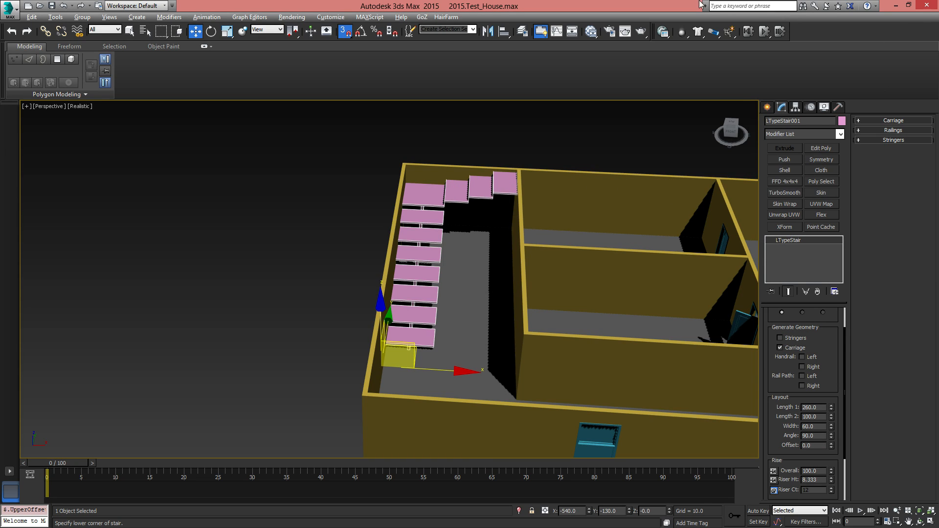
pyautogui.scroll(8, 534, 247)
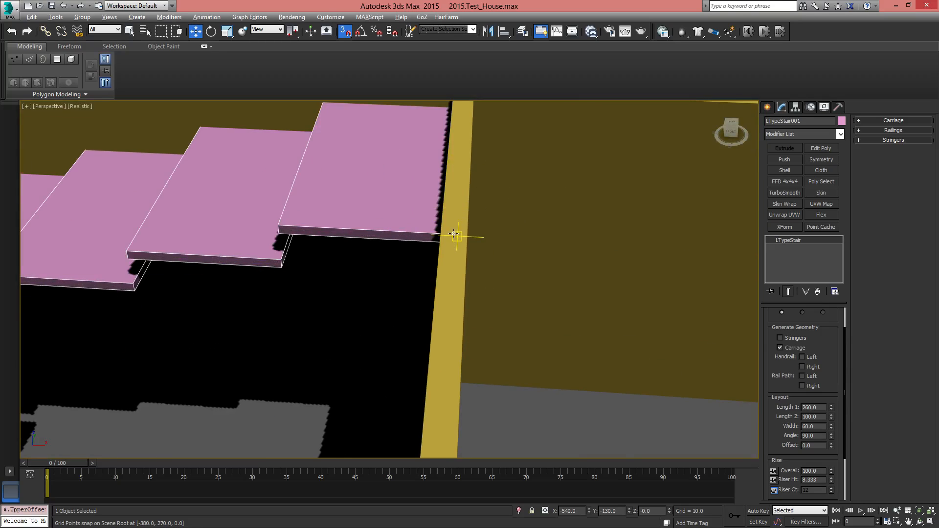
# Hide the modeling ribbon to enlarge the viewport and review how the L-type stair sits within the whole house
pyautogui.scroll(-10, 454, 235)
pyautogui.scroll(5, 486, 248)
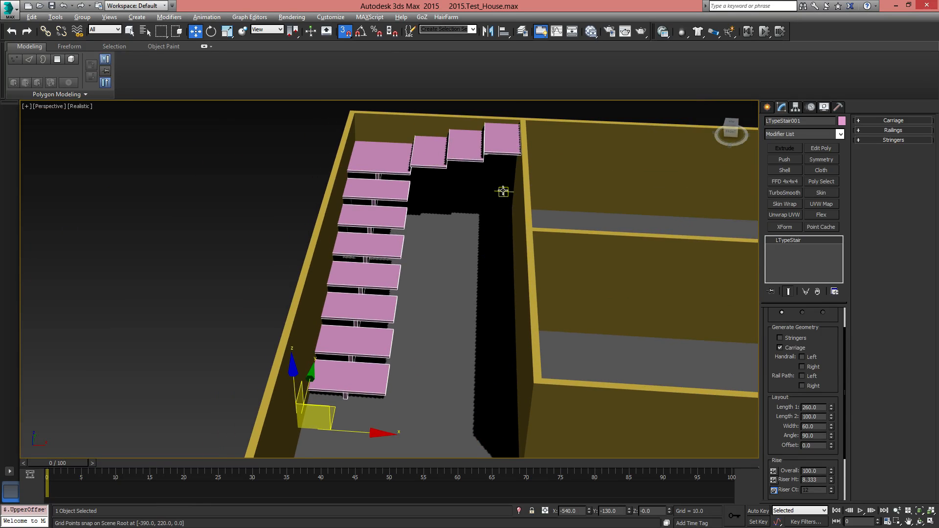
pyautogui.scroll(-4, 503, 191)
pyautogui.keyDown('alt'); pyautogui.moveTo(506, 208); pyautogui.dragTo(542, 215, button='middle'); pyautogui.keyUp('alt')
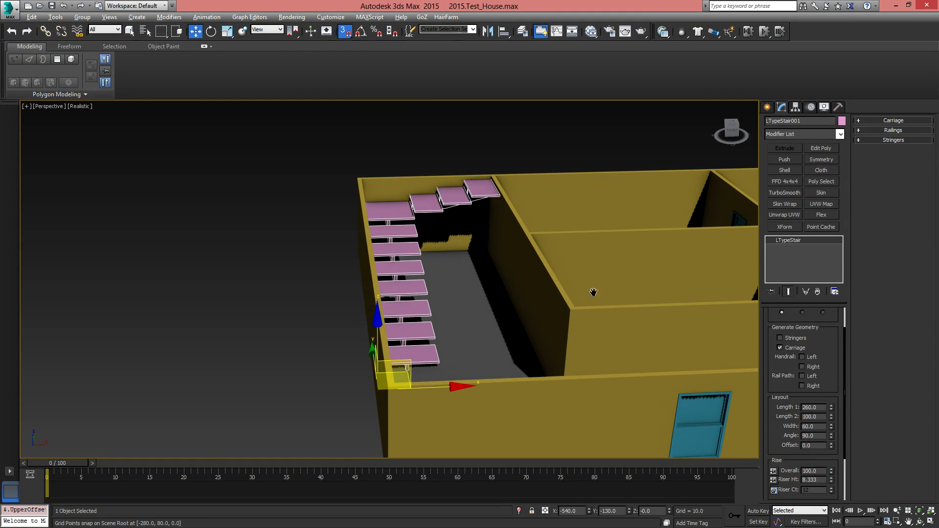
pyautogui.moveTo(594, 293); pyautogui.dragTo(481, 320, button='middle')
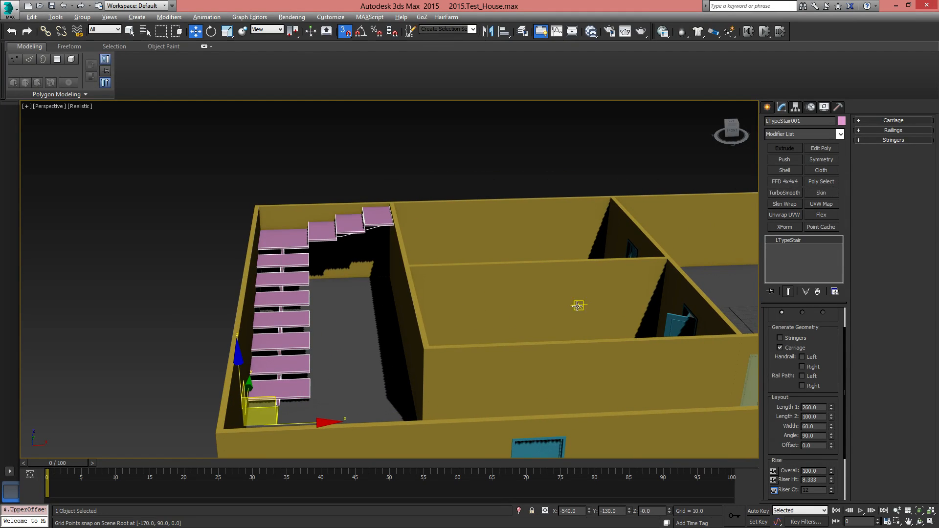
pyautogui.keyDown('alt'); pyautogui.moveTo(579, 306); pyautogui.dragTo(563, 265, button='middle'); pyautogui.keyUp('alt')
pyautogui.click(541, 30)
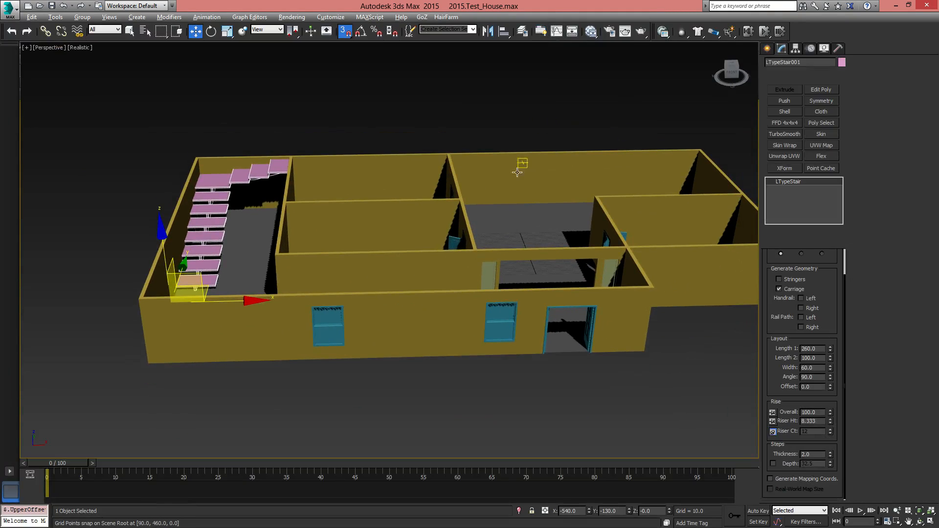
pyautogui.keyDown('alt'); pyautogui.moveTo(514, 163); pyautogui.dragTo(548, 282, button='middle'); pyautogui.keyUp('alt')
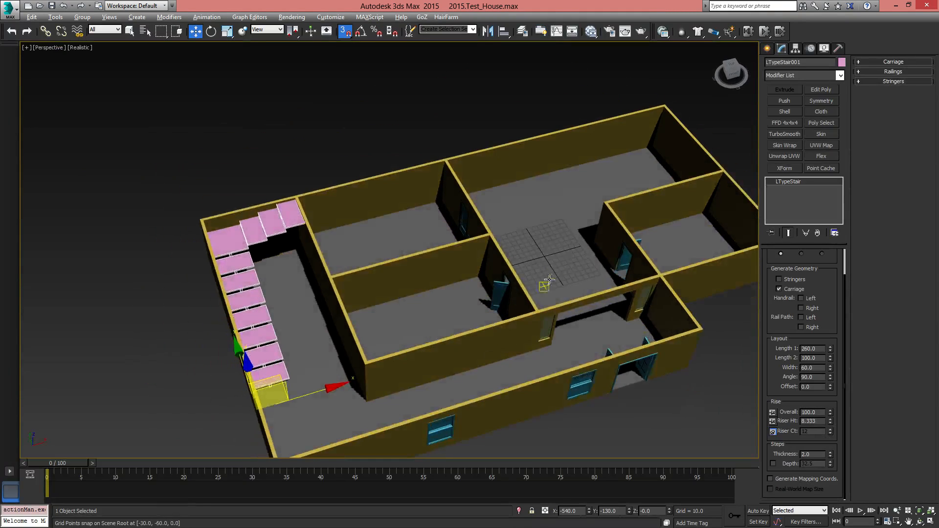
pyautogui.click(554, 202)
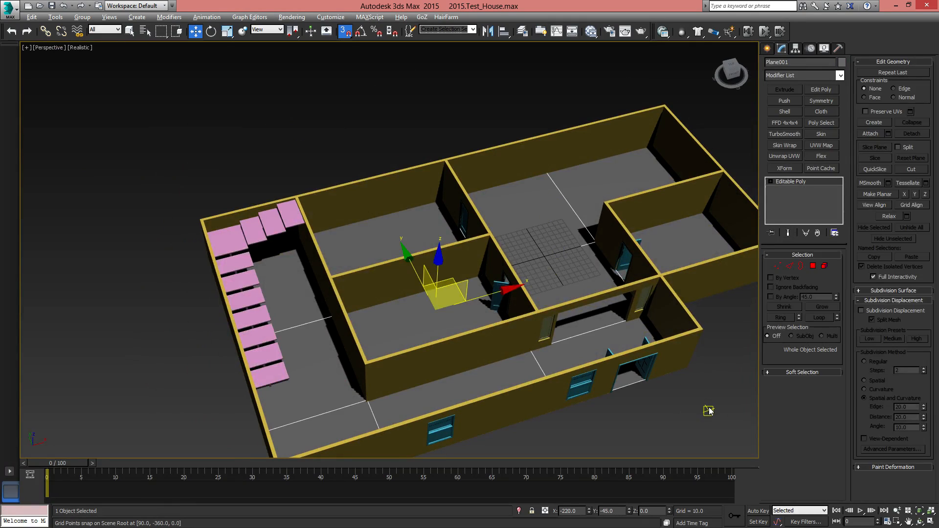
pyautogui.click(583, 208)
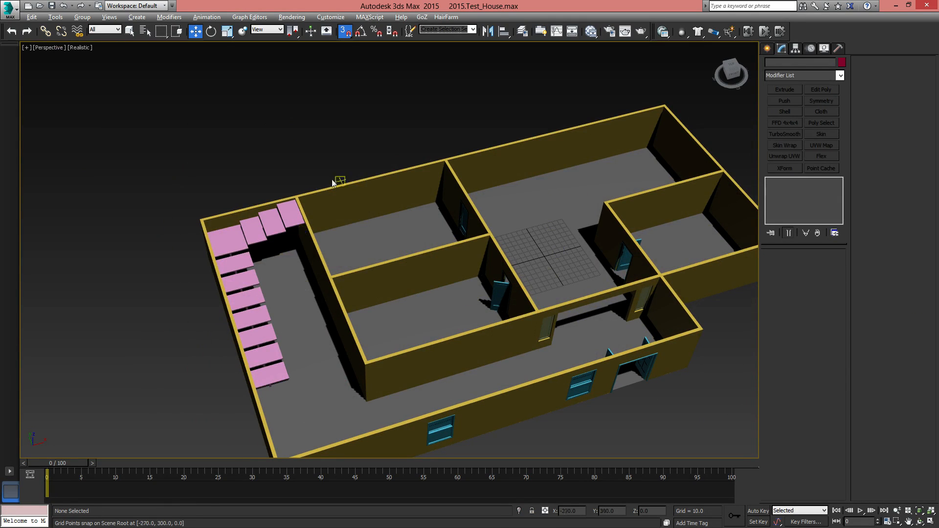
# Create a Grid helper about 989 long and 1681 wide that surrounds the whole house
pyautogui.moveTo(538, 308); pyautogui.dragTo(475, 280, button='middle')
pyautogui.moveTo(684, 202); pyautogui.dragTo(566, 274, button='middle')
pyautogui.click(767, 48)
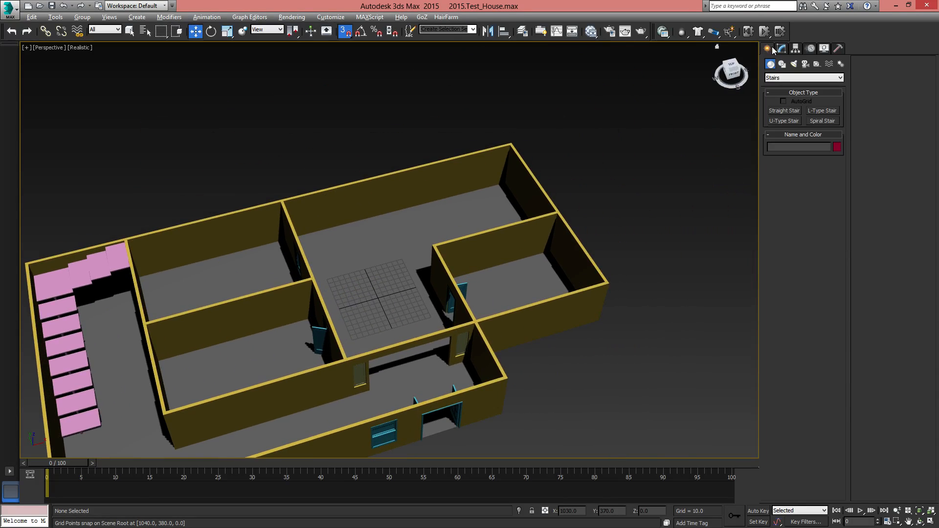
pyautogui.click(817, 64)
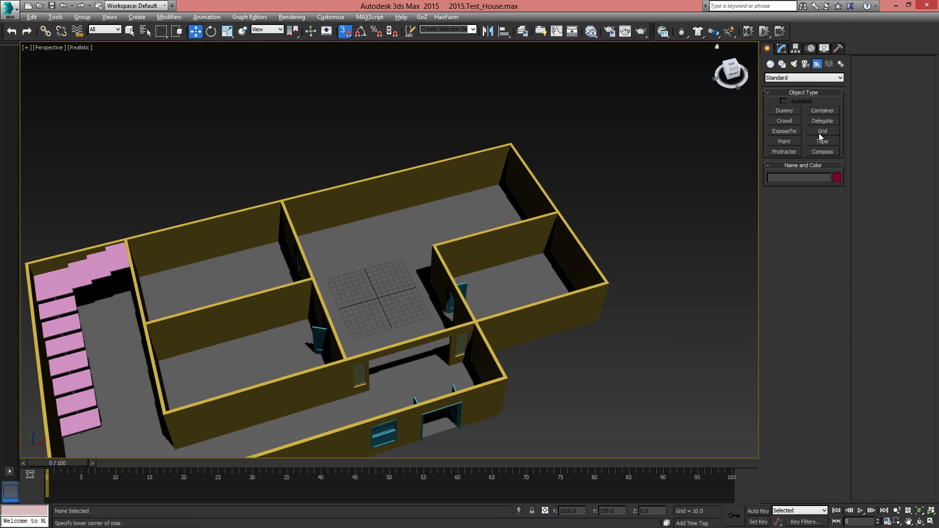
pyautogui.click(823, 131)
pyautogui.scroll(-5, 570, 329)
pyautogui.click(614, 155)
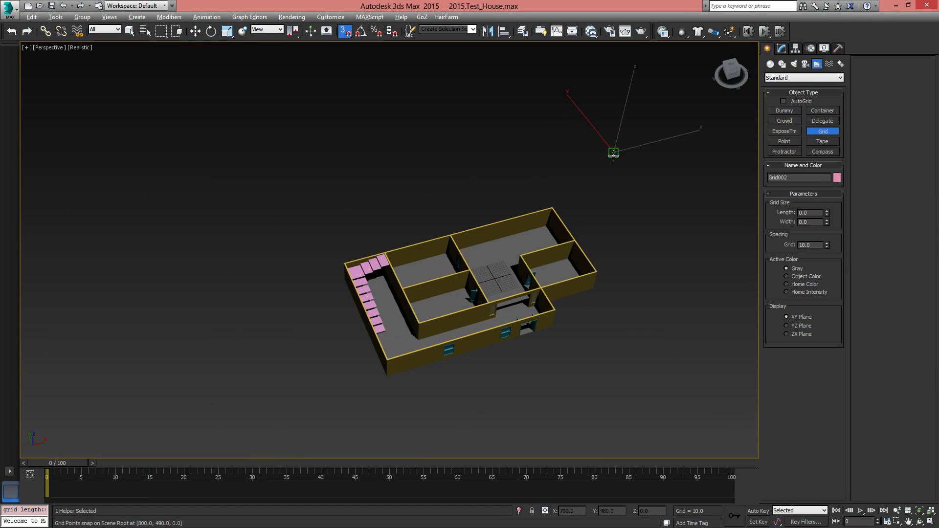
pyautogui.moveTo(614, 155); pyautogui.dragTo(311, 458)
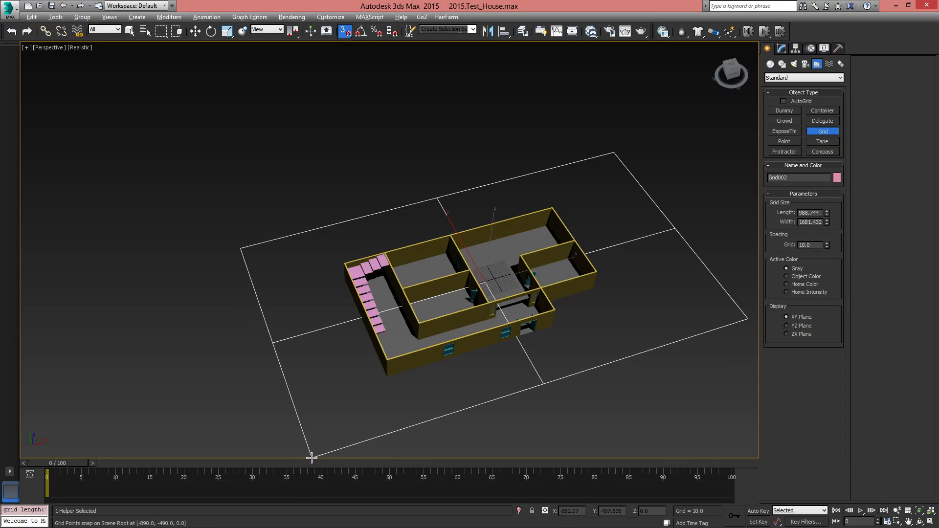
# Raise the new grid helper to Z 96, level with the tops of the walls
pyautogui.scroll(6, 522, 370)
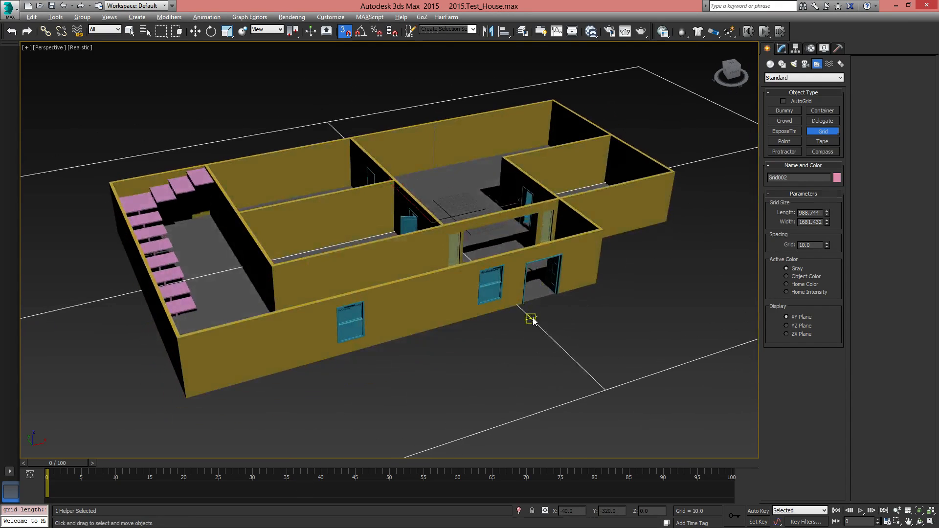
pyautogui.press('w')
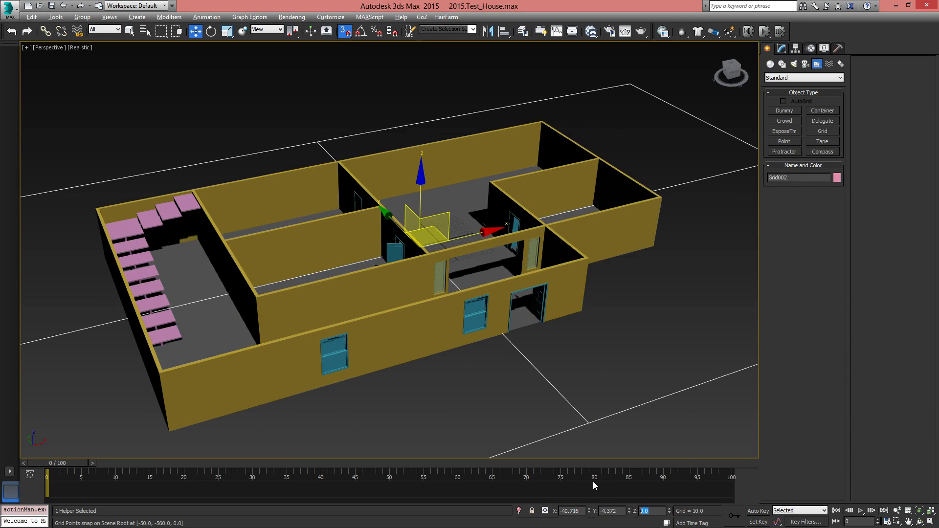
pyautogui.write('96')
pyautogui.press('Return')
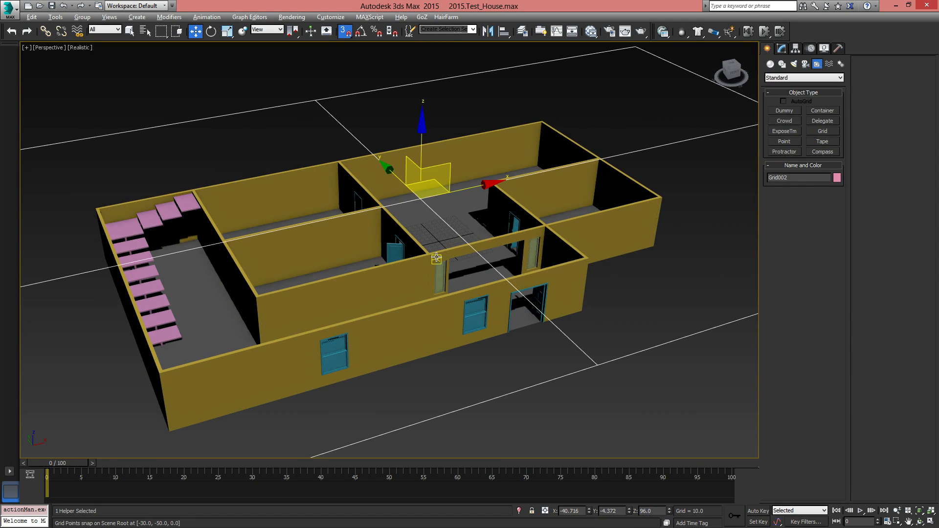
pyautogui.keyDown('alt'); pyautogui.moveTo(437, 258); pyautogui.dragTo(419, 218, button='middle'); pyautogui.keyUp('alt')
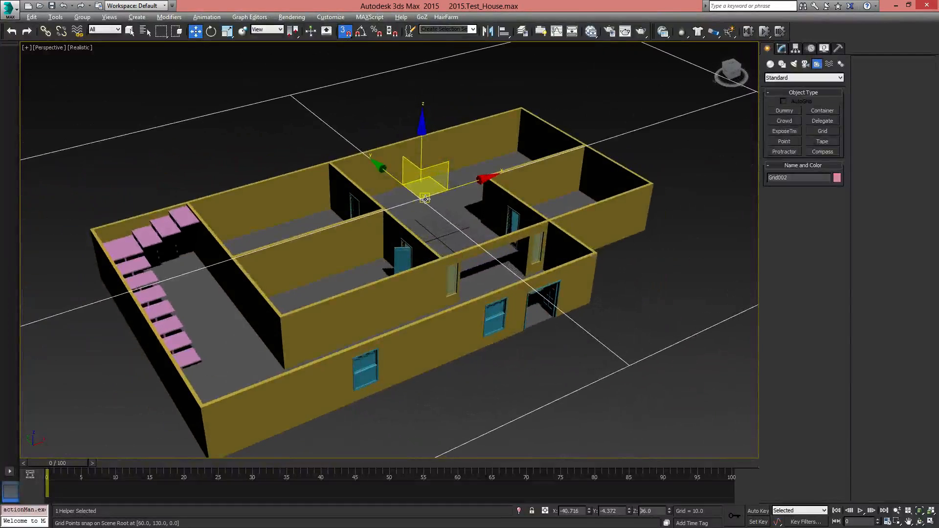
# Activate the raised grid helper as the construction grid
pyautogui.rightClick(426, 200)
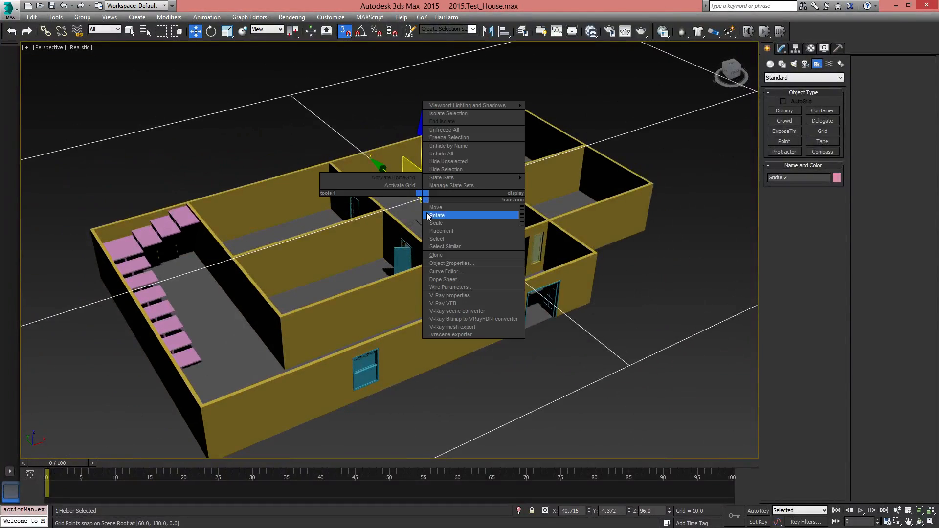
pyautogui.click(394, 185)
pyautogui.keyDown('alt'); pyautogui.moveTo(395, 184); pyautogui.dragTo(521, 330, button='middle'); pyautogui.keyUp('alt')
pyautogui.moveTo(521, 274)
pyautogui.keyDown('alt'); pyautogui.mouseDown(button='middle')
pyautogui.moveTo(475, 225)
pyautogui.moveTo(443, 228)
pyautogui.moveTo(519, 264)
pyautogui.mouseUp(button='middle'); pyautogui.keyUp('alt')
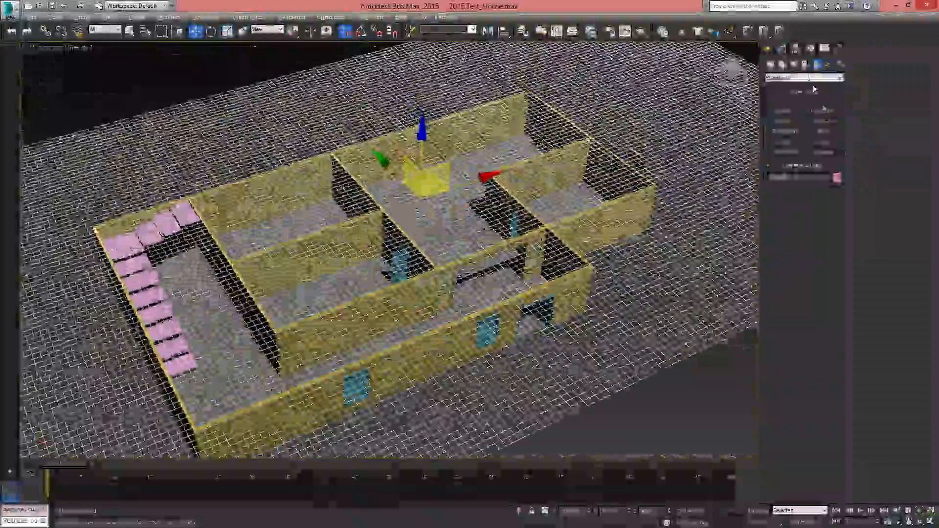
# With the AEC Extended Wall tool active in the top view, examine how the grid points line up with the outer wall corners
pyautogui.click(788, 78)
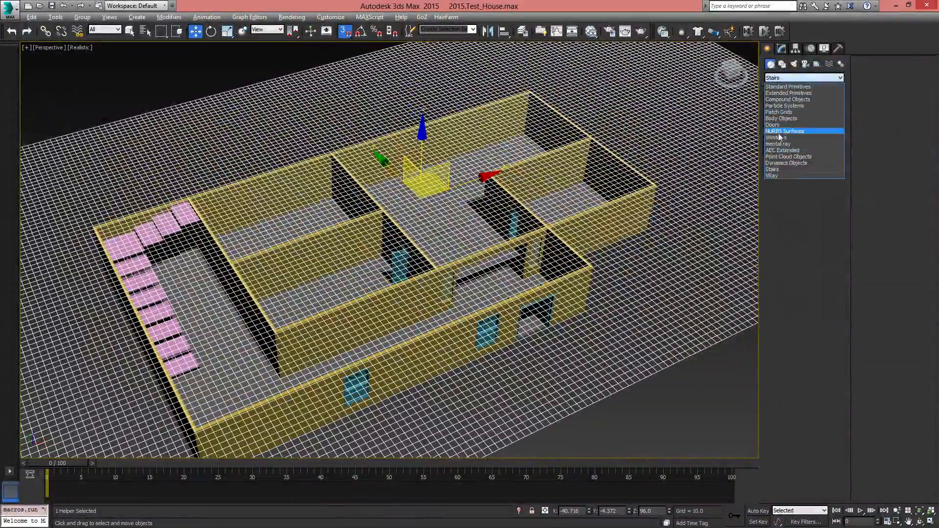
pyautogui.click(782, 150)
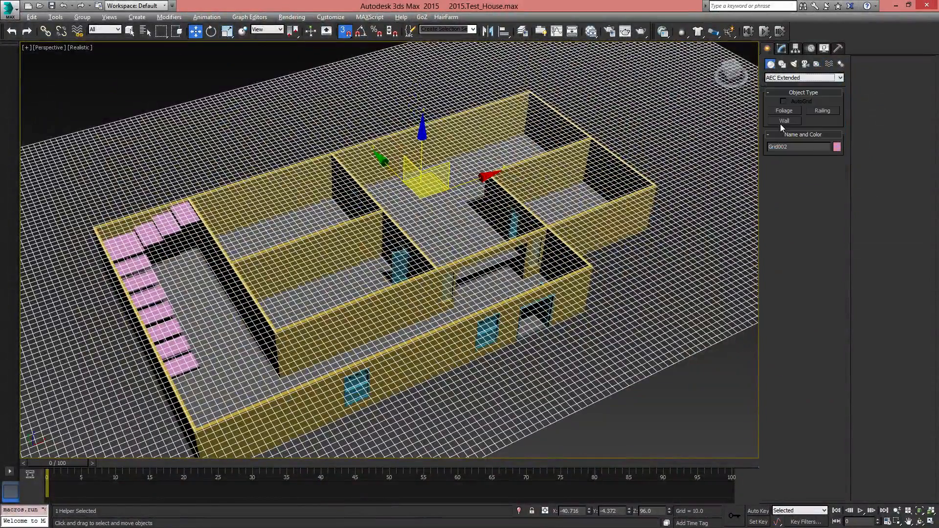
pyautogui.click(781, 124)
pyautogui.moveTo(510, 277); pyautogui.dragTo(494, 296, button='middle')
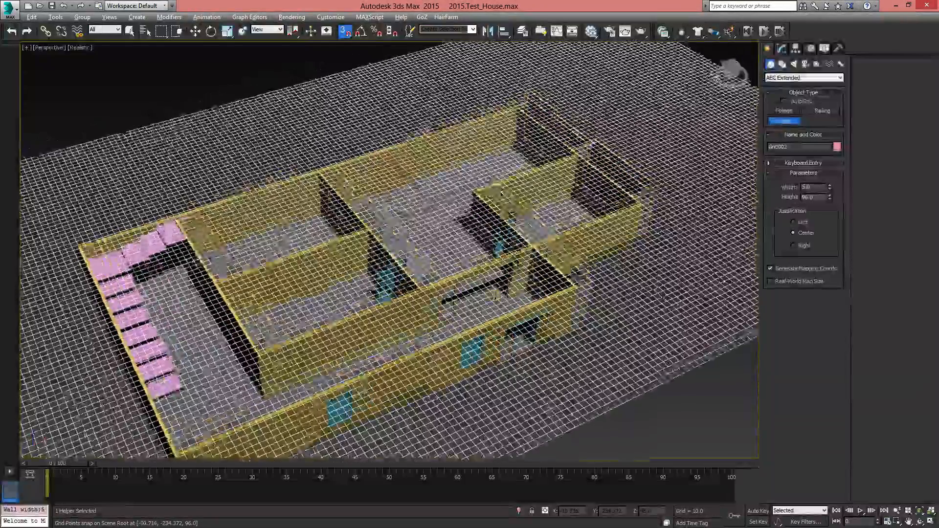
pyautogui.press('t')
pyautogui.scroll(-8, 480, 263)
pyautogui.scroll(4, 295, 139)
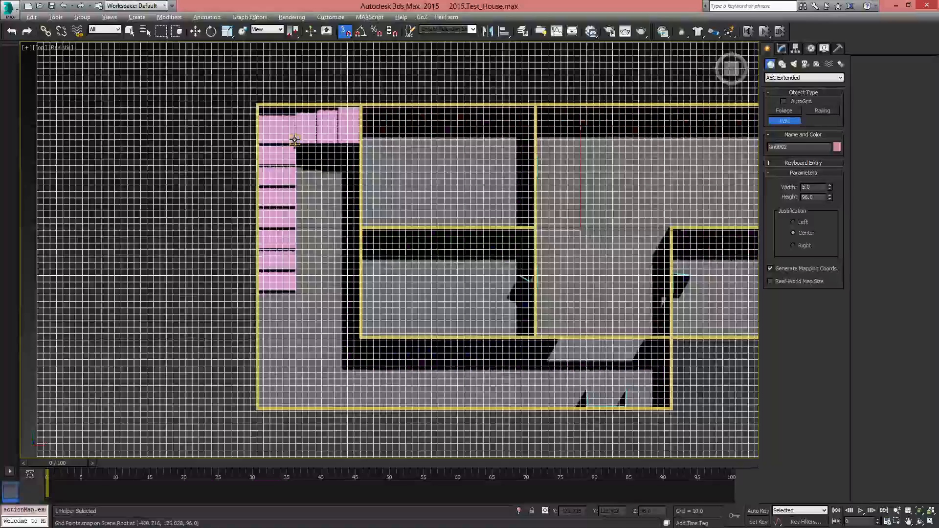
pyautogui.moveTo(295, 139); pyautogui.dragTo(253, 149, button='middle')
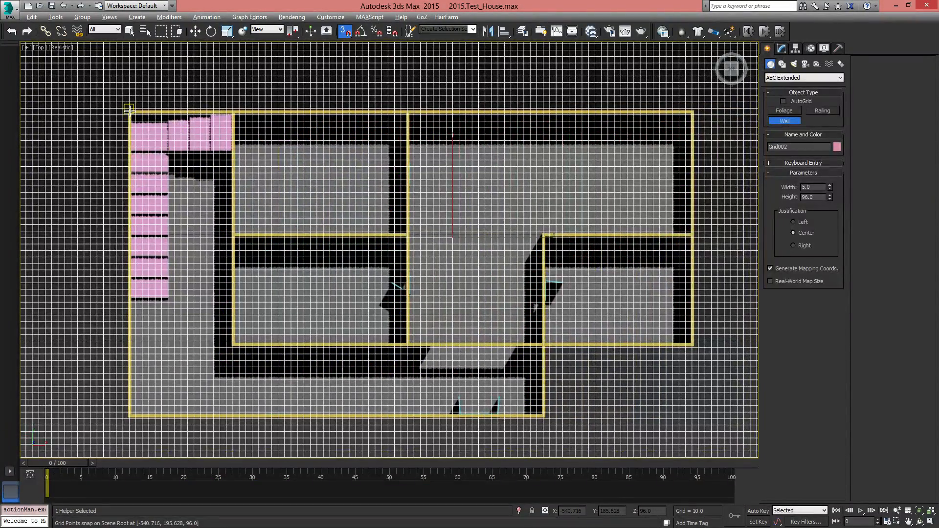
pyautogui.moveTo(144, 196); pyautogui.dragTo(143, 95, button='middle')
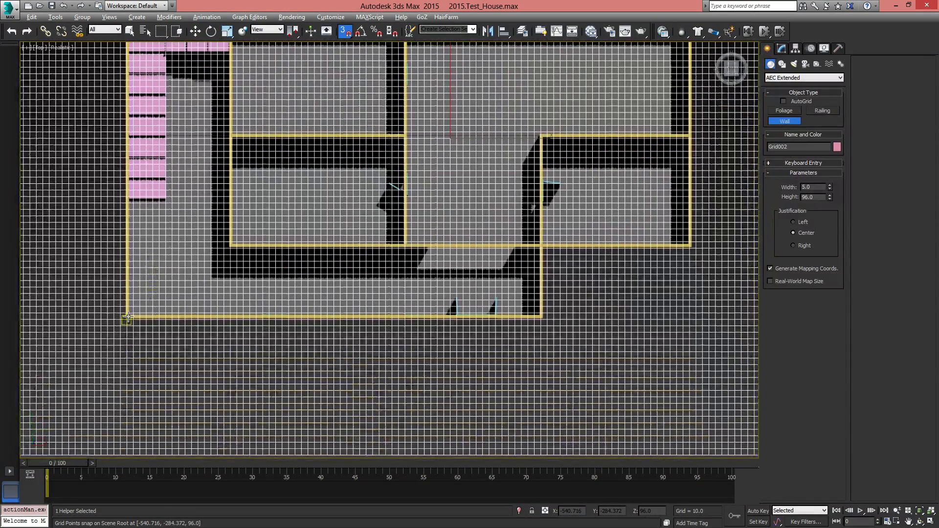
pyautogui.scroll(6, 132, 317)
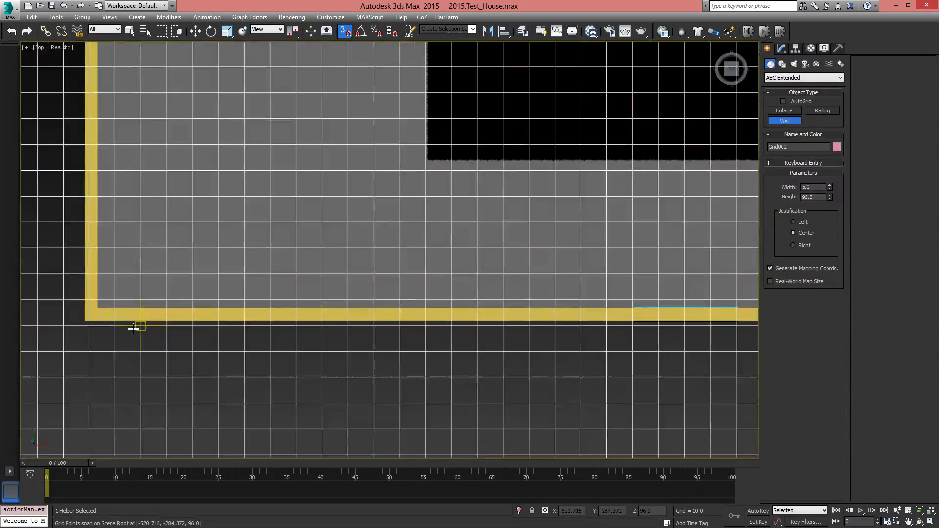
pyautogui.moveTo(548, 281); pyautogui.dragTo(117, 367, button='middle')
pyautogui.scroll(-3, 355, 305)
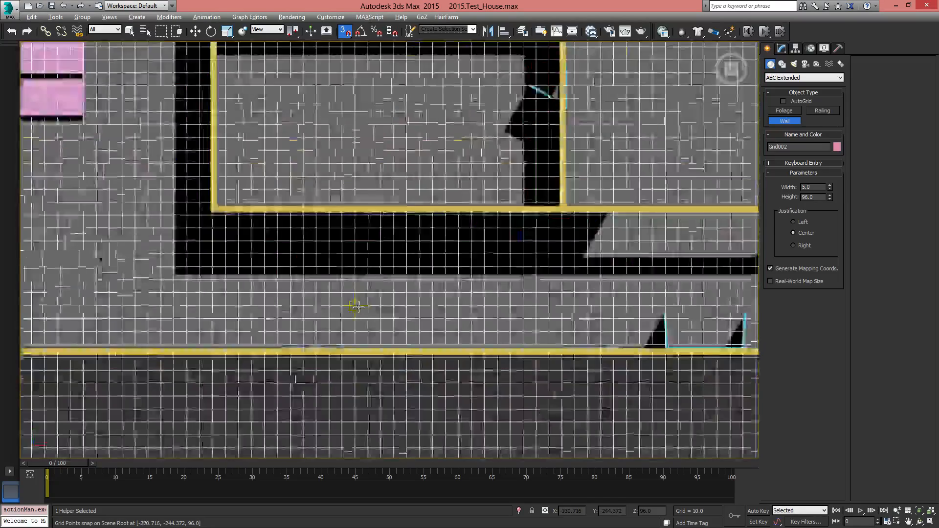
pyautogui.moveTo(479, 262); pyautogui.dragTo(495, 280, button='middle')
pyautogui.scroll(-1, 495, 280)
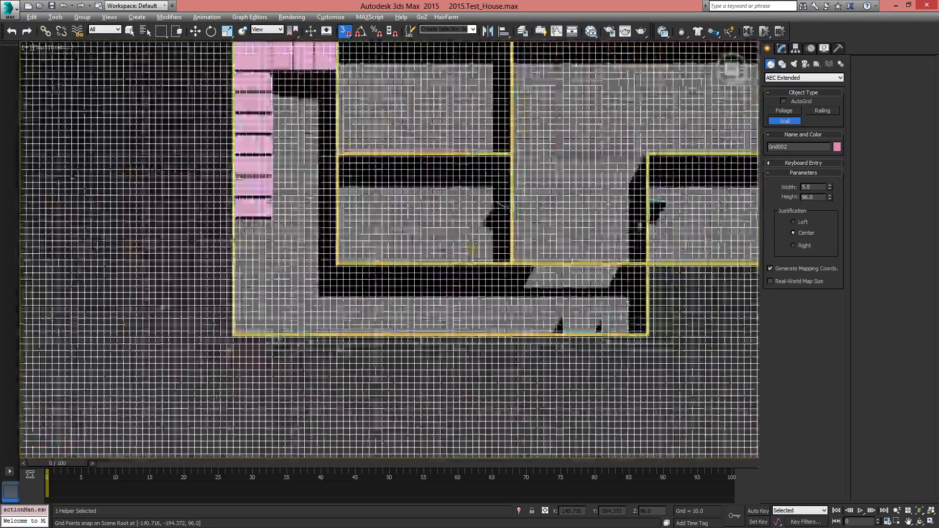
pyautogui.rightClick(495, 280)
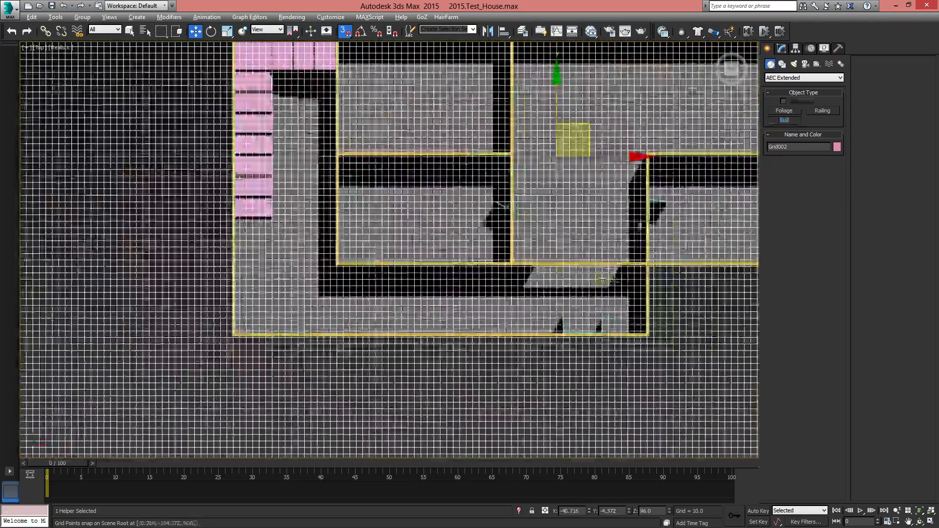
# Open the raised grid helper's parameters for editing
pyautogui.rightClick(705, 325)
pyautogui.click(783, 47)
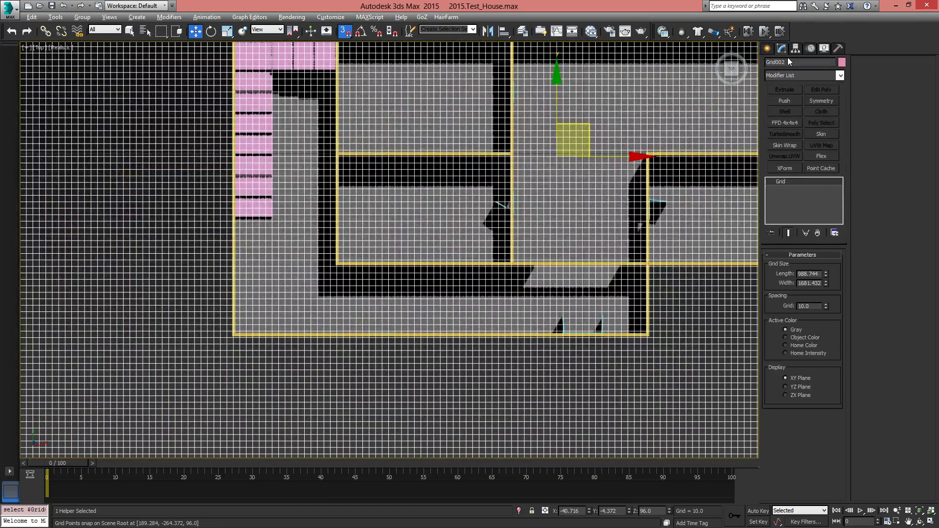
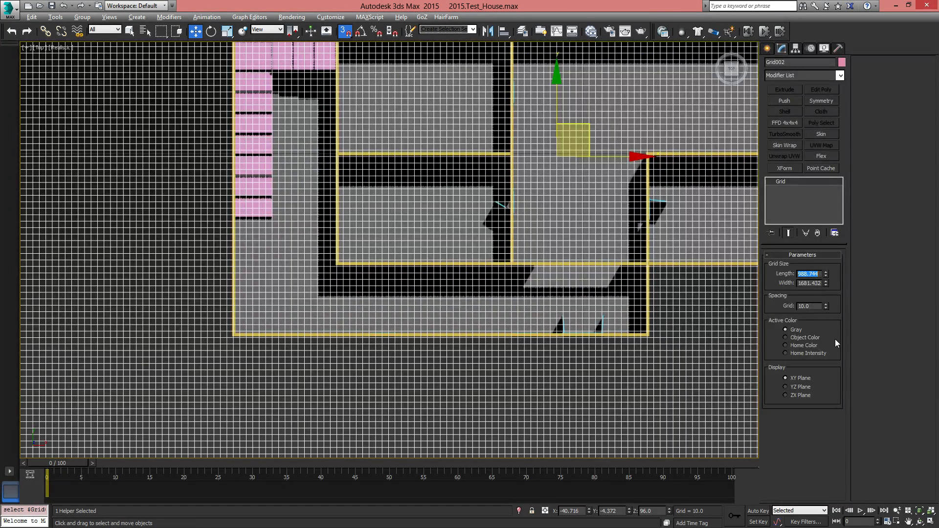
# Try a spacing of 5 on the raised grid helper, compare it with the outer wall corners, and return the spacing to 10
pyautogui.write('5')
pyautogui.press('Return')
pyautogui.scroll(10, 411, 358)
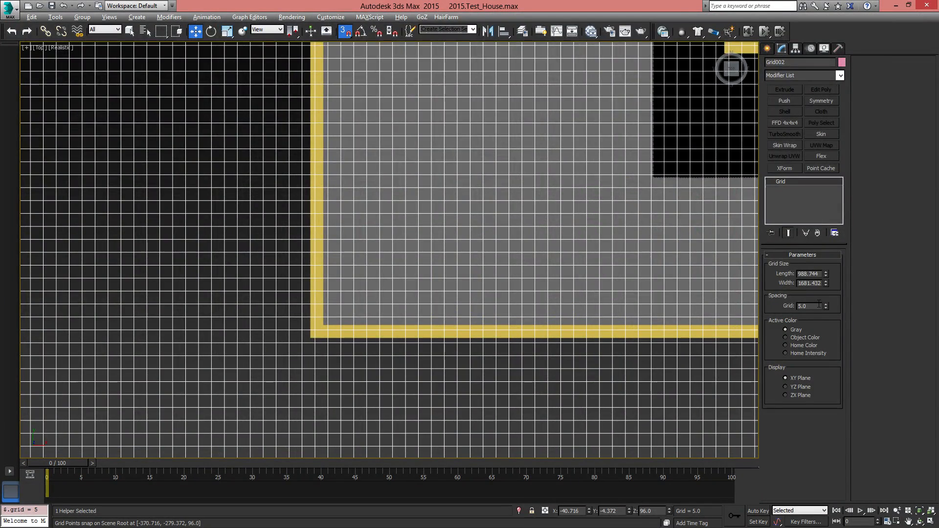
pyautogui.moveTo(616, 293); pyautogui.dragTo(544, 337, button='middle')
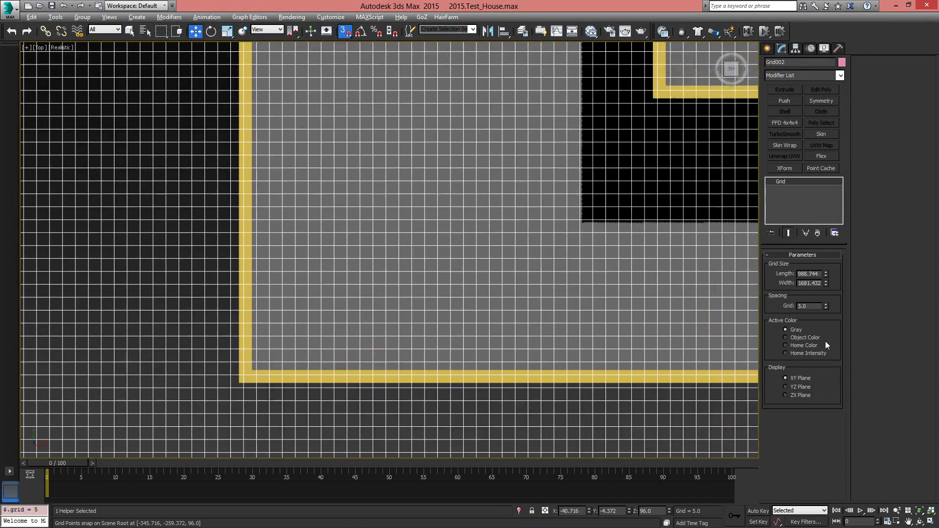
pyautogui.moveTo(358, 221); pyautogui.dragTo(398, 421, button='middle')
pyautogui.moveTo(352, 146); pyautogui.dragTo(370, 362, button='middle')
pyautogui.moveTo(380, 214); pyautogui.dragTo(380, 386, button='middle')
pyautogui.moveTo(362, 172)
pyautogui.mouseDown(button='middle')
pyautogui.moveTo(382, 372)
pyautogui.moveTo(367, 399)
pyautogui.mouseUp(button='middle')
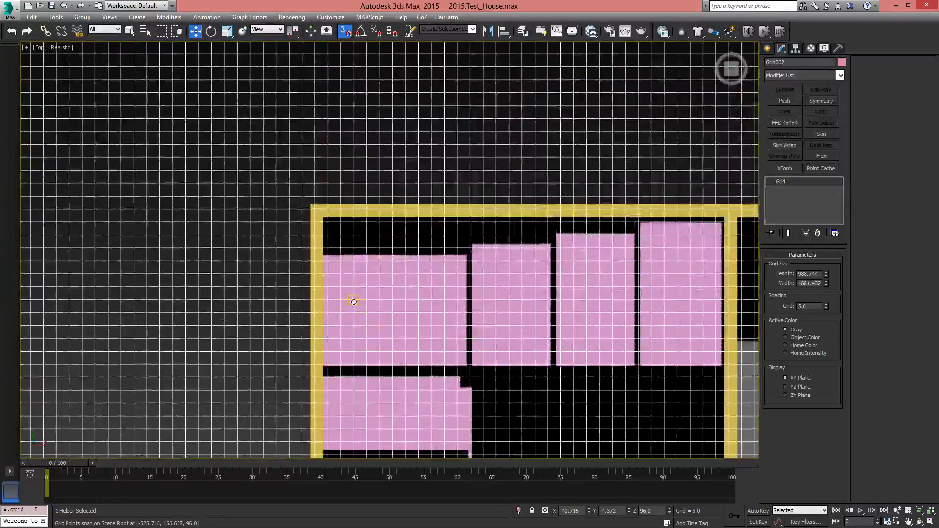
pyautogui.moveTo(588, 294); pyautogui.dragTo(466, 266, button='middle')
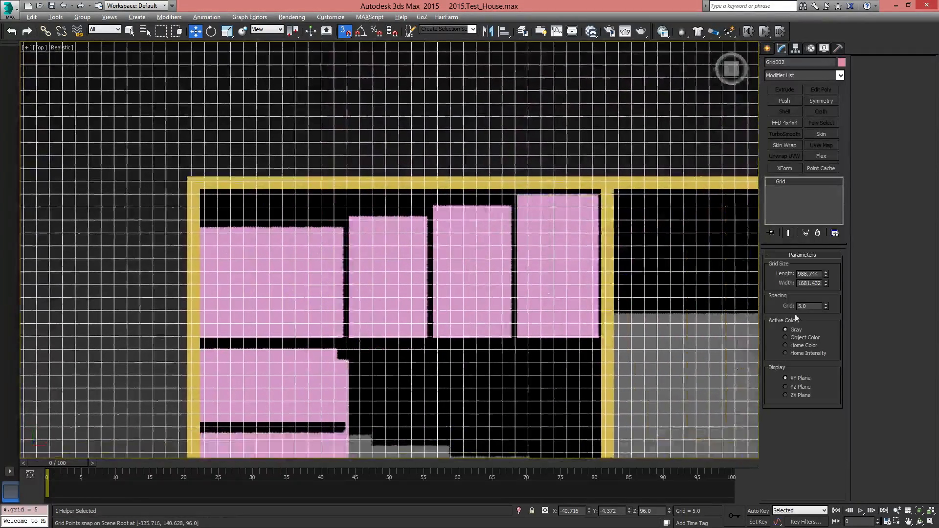
pyautogui.write('10')
pyautogui.press('Return')
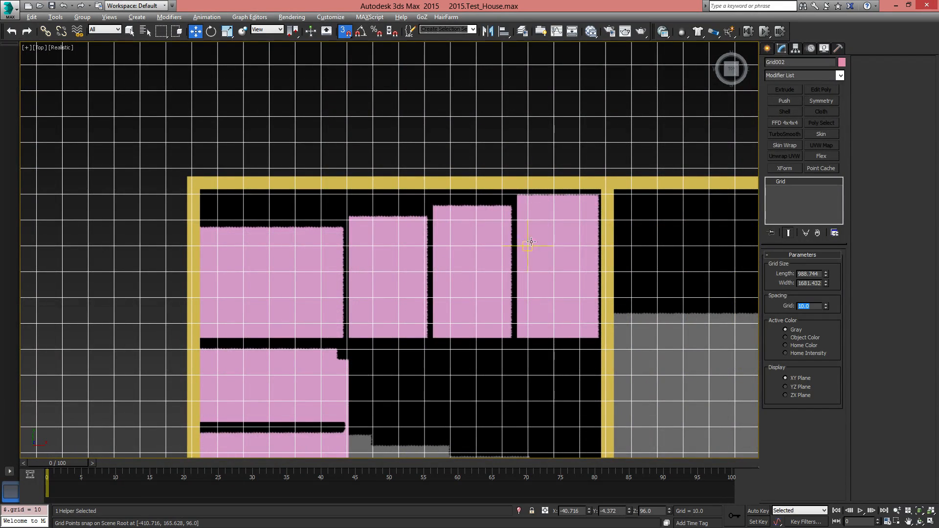
# Activate the home grid and examine how its lines meet the outer wall corner at the house's upper right
pyautogui.scroll(-5, 531, 241)
pyautogui.moveTo(531, 241); pyautogui.dragTo(371, 205, button='middle')
pyautogui.moveTo(685, 201); pyautogui.dragTo(253, 218, button='middle')
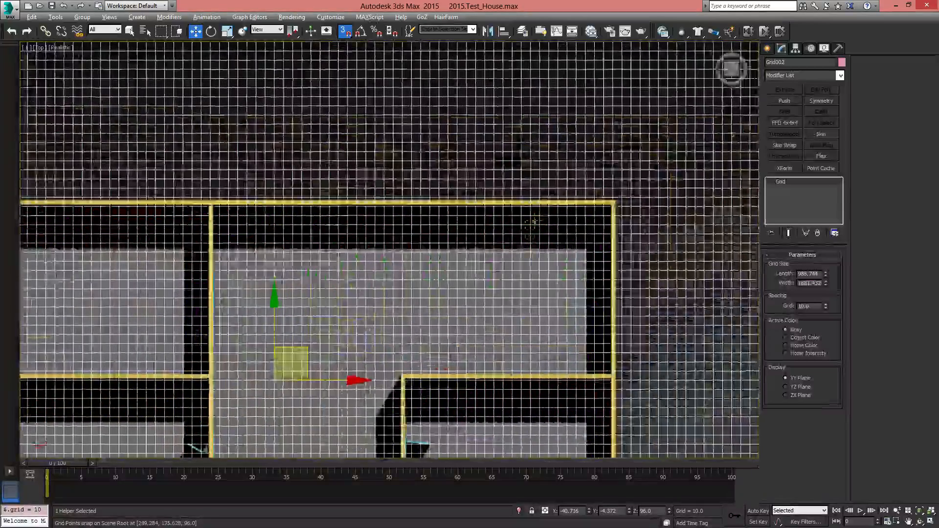
pyautogui.rightClick(673, 181)
pyautogui.click(650, 165)
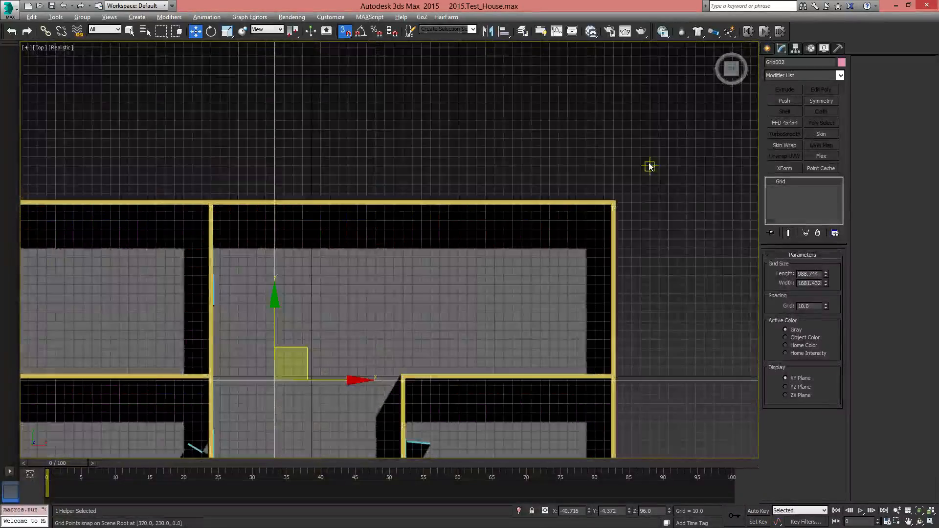
pyautogui.scroll(5, 672, 221)
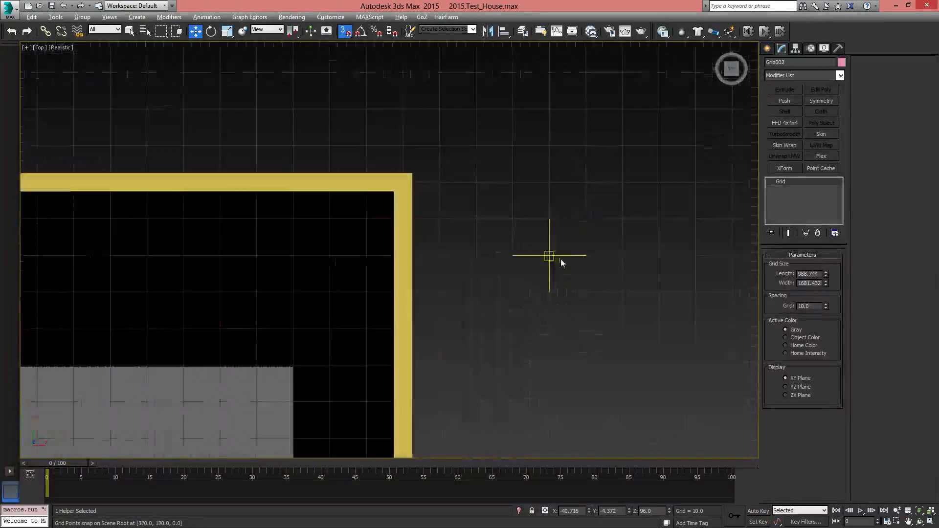
# Reactivate the raised grid helper as the construction grid in the top view
pyautogui.rightClick(563, 174)
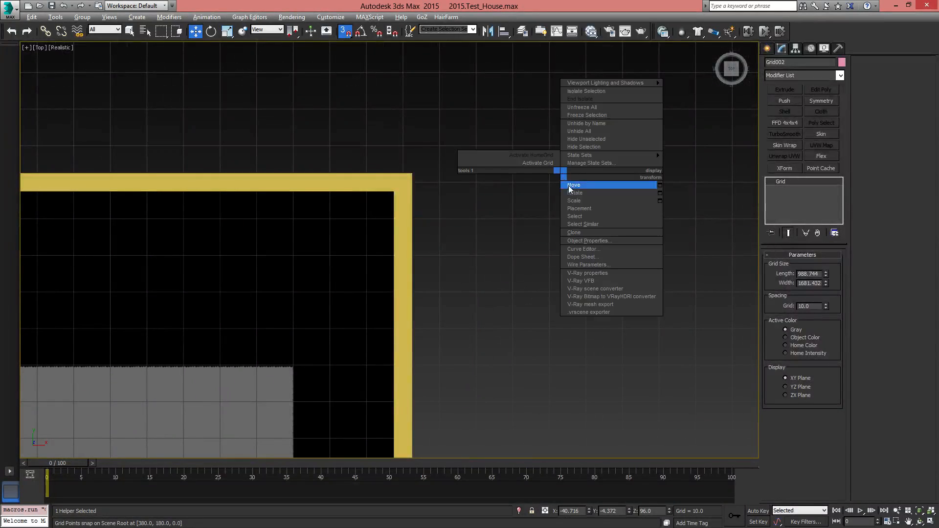
pyautogui.click(548, 164)
pyautogui.hotkey('ctrl', 'd')
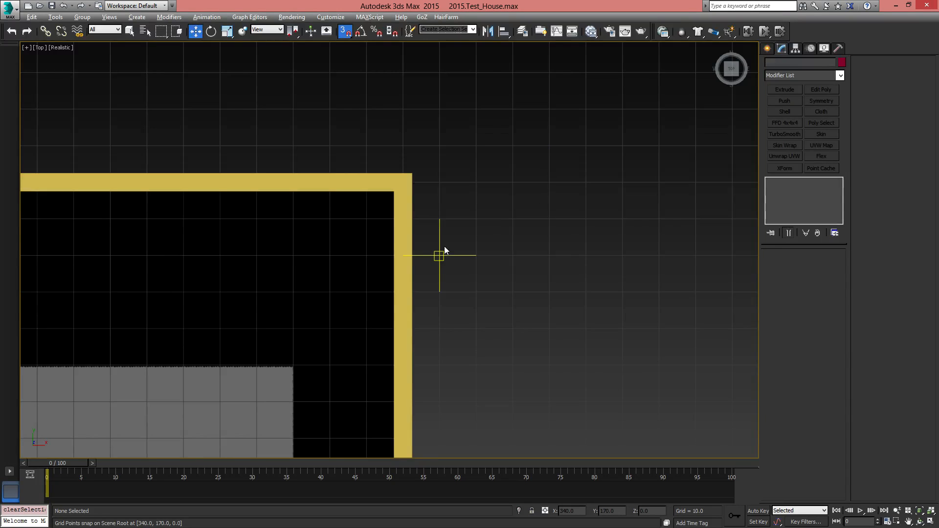
pyautogui.scroll(-5, 494, 300)
pyautogui.moveTo(556, 229); pyautogui.dragTo(562, 236)
pyautogui.scroll(5, 480, 235)
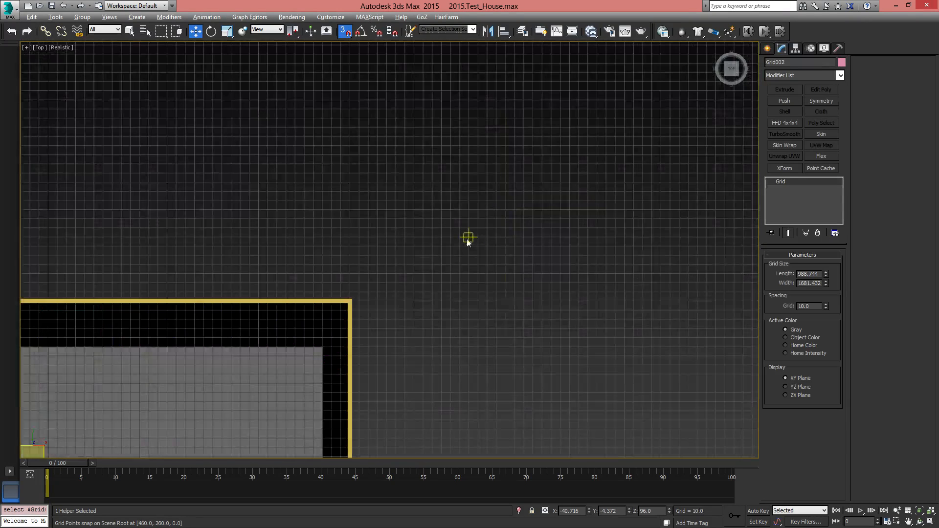
pyautogui.moveTo(444, 316); pyautogui.dragTo(438, 193, button='middle')
pyautogui.rightClick(423, 370)
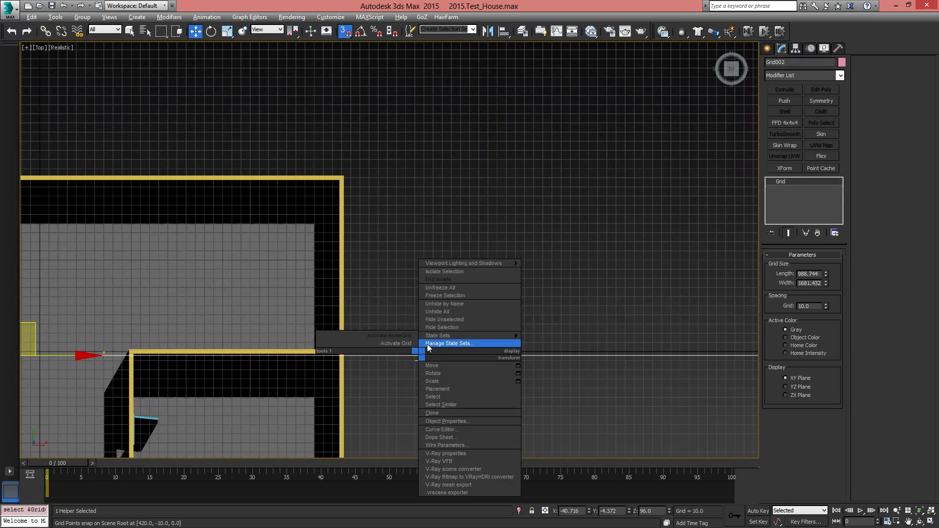
pyautogui.click(413, 347)
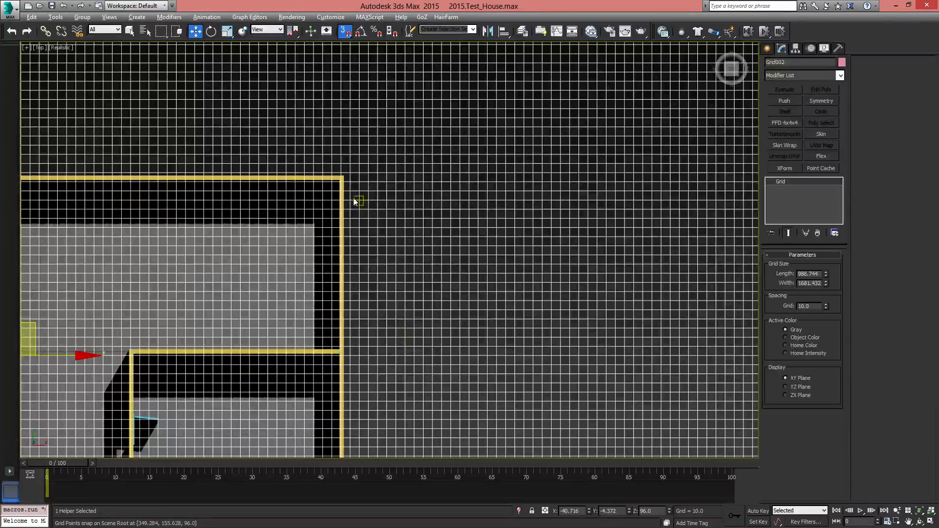
# Center the raised grid helper on the world origin by setting its X and Y positions to 0
pyautogui.scroll(-5, 391, 250)
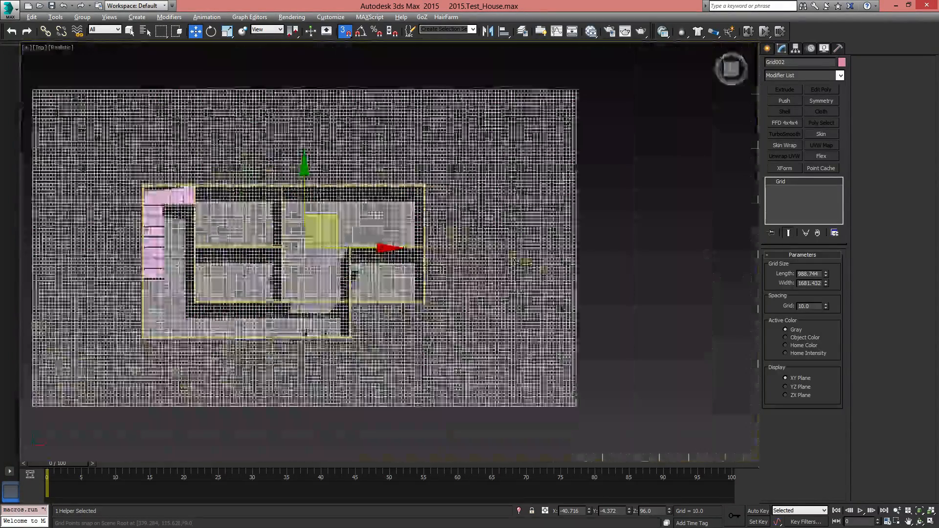
pyautogui.moveTo(485, 268); pyautogui.dragTo(602, 252, button='middle')
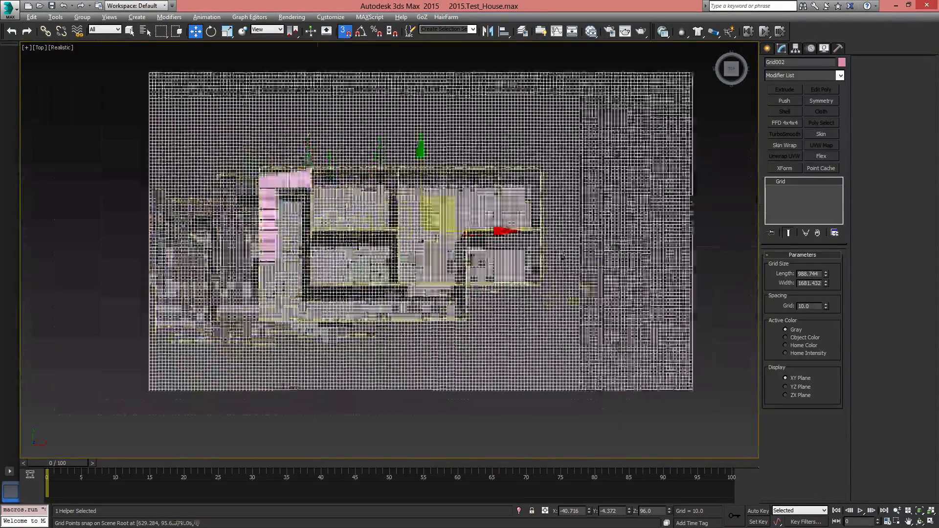
pyautogui.rightClick(589, 512)
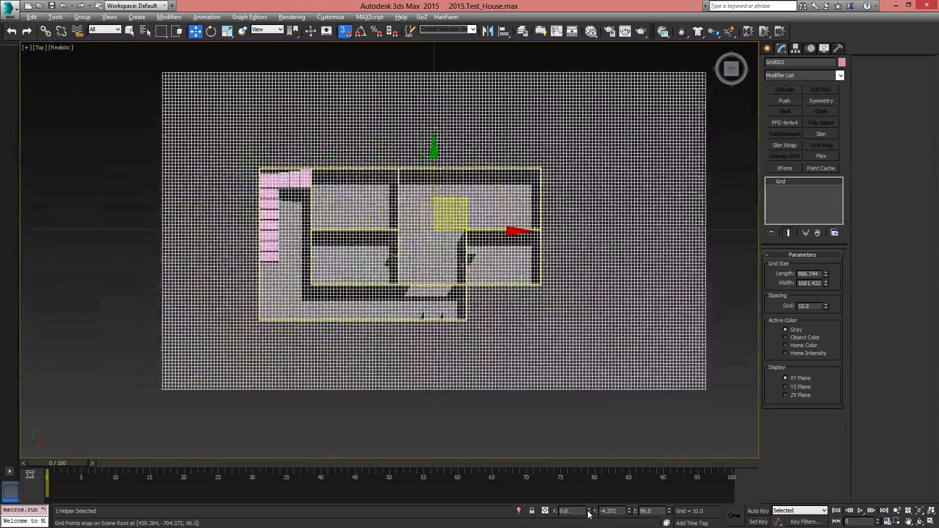
pyautogui.rightClick(629, 512)
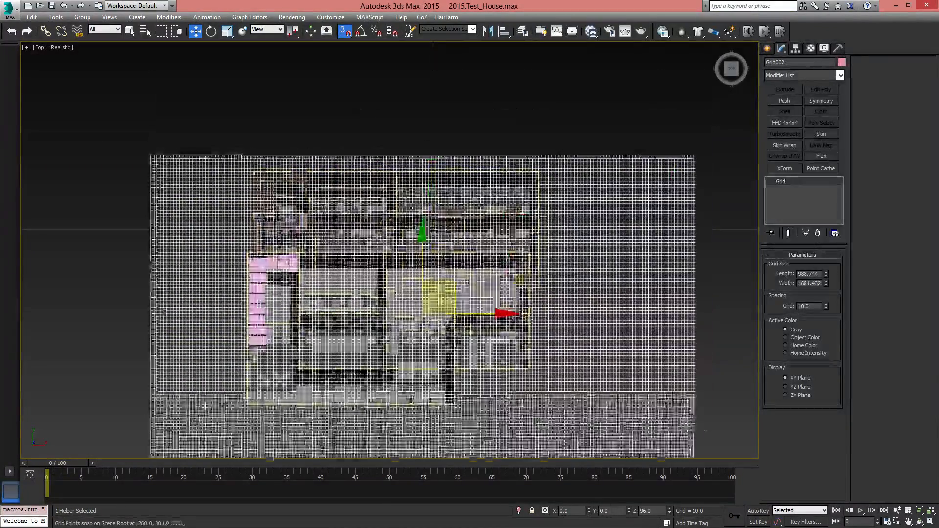
# Examine how the recentered grid's lines match the outer wall corners and centerlines around the house
pyautogui.scroll(5, 489, 261)
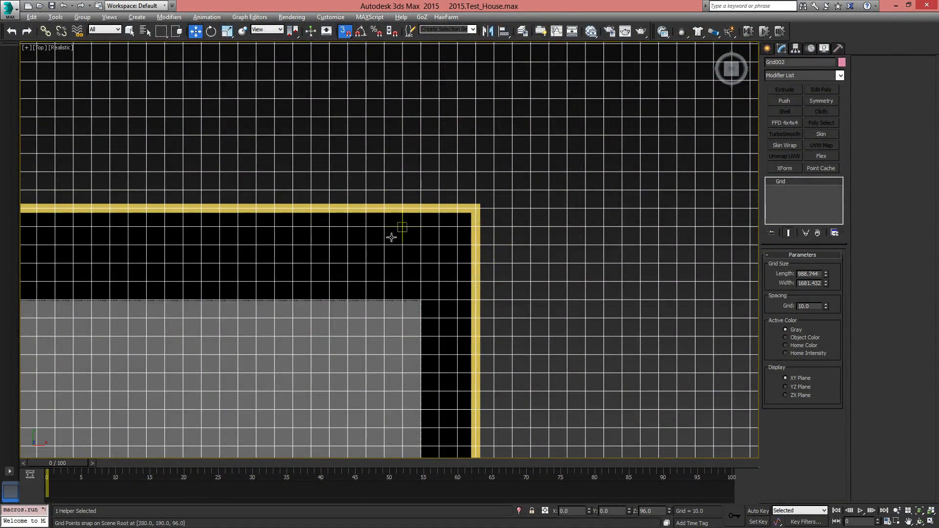
pyautogui.scroll(-5, 392, 238)
pyautogui.scroll(4, 452, 233)
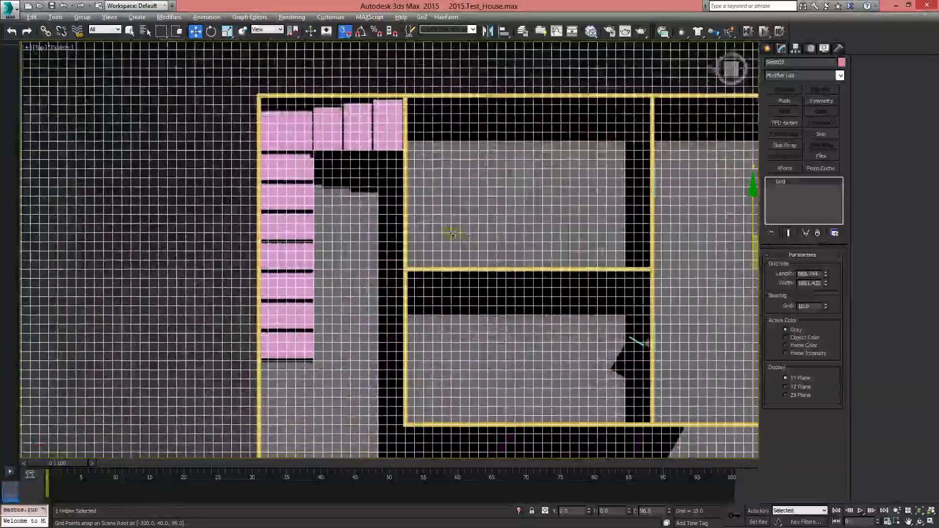
pyautogui.moveTo(586, 350); pyautogui.dragTo(474, 258, button='middle')
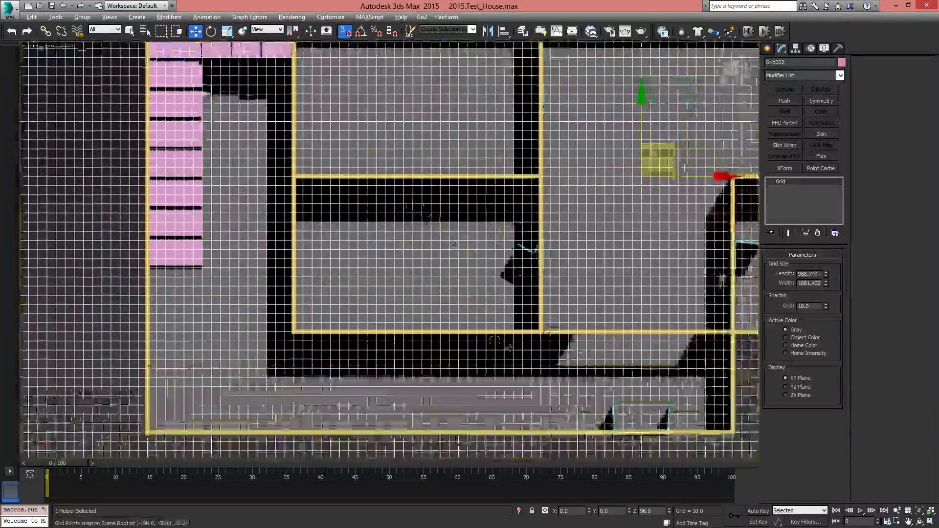
pyautogui.moveTo(604, 417); pyautogui.dragTo(498, 375, button='middle')
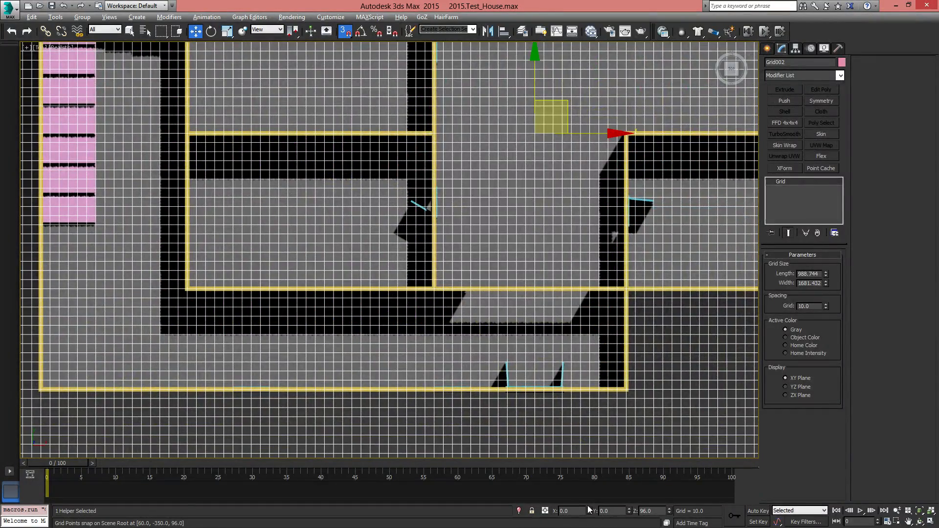
pyautogui.moveTo(523, 227); pyautogui.dragTo(492, 340, button='middle')
pyautogui.scroll(-5, 483, 323)
pyautogui.scroll(5, 416, 289)
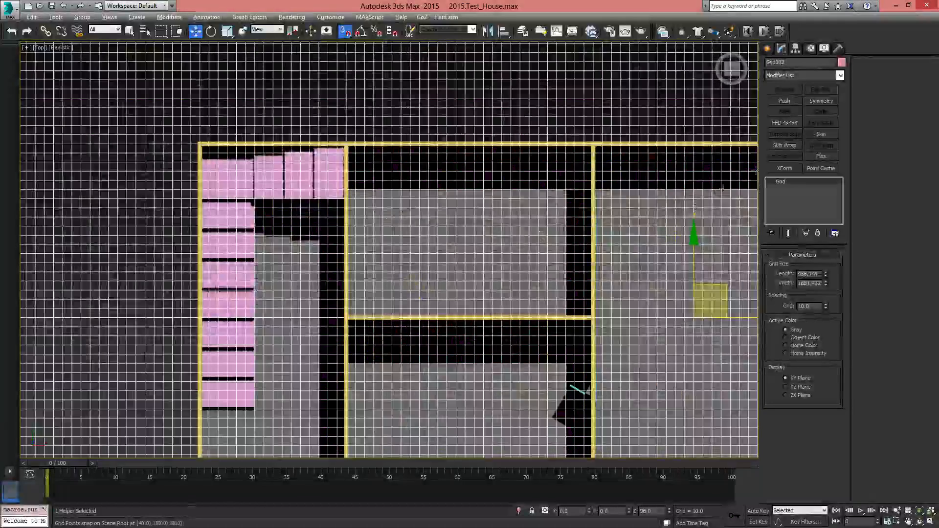
pyautogui.moveTo(615, 185); pyautogui.dragTo(469, 218, button='middle')
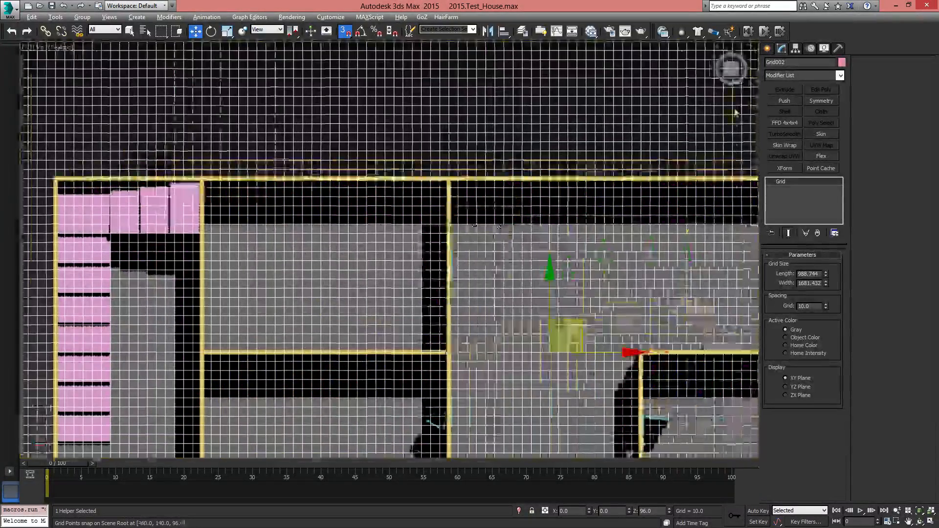
# Trace the upper floor's outer walls over the ground-floor perimeter with the AEC Extended Wall tool, width 5 and height 96, welding the closing point
pyautogui.click(768, 49)
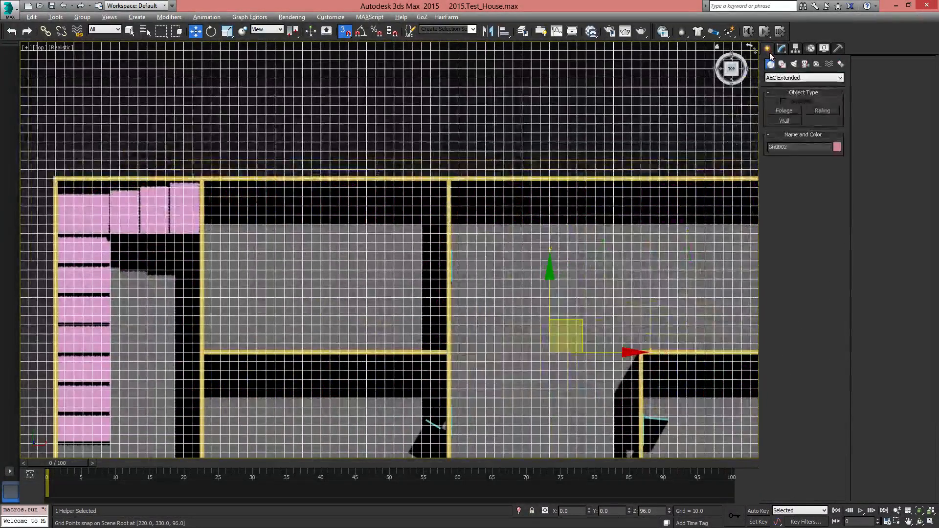
pyautogui.click(785, 122)
pyautogui.scroll(-5, 455, 225)
pyautogui.moveTo(460, 233); pyautogui.dragTo(455, 220, button='middle')
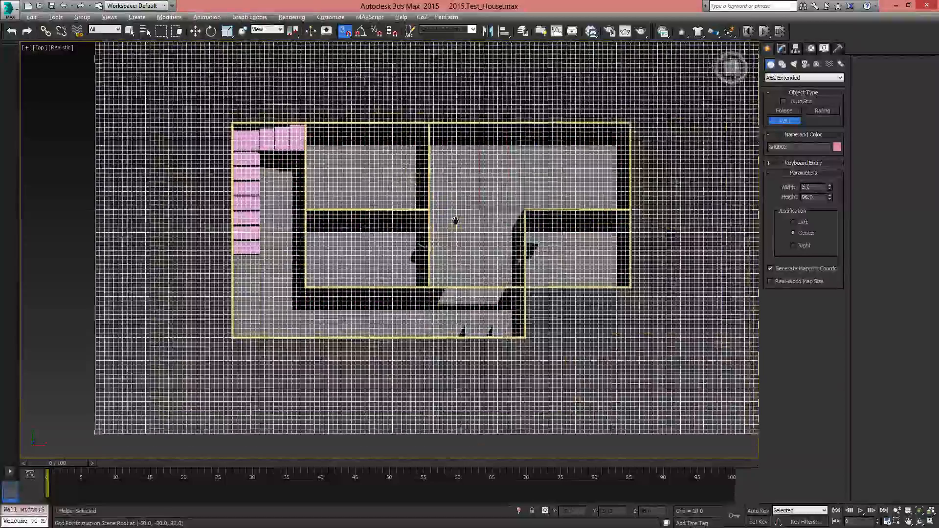
pyautogui.scroll(4, 455, 220)
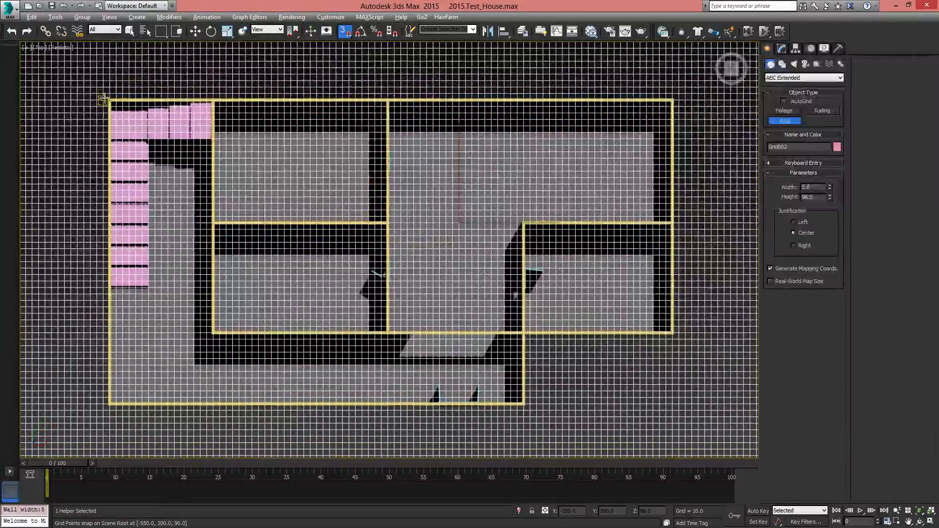
pyautogui.click(109, 100)
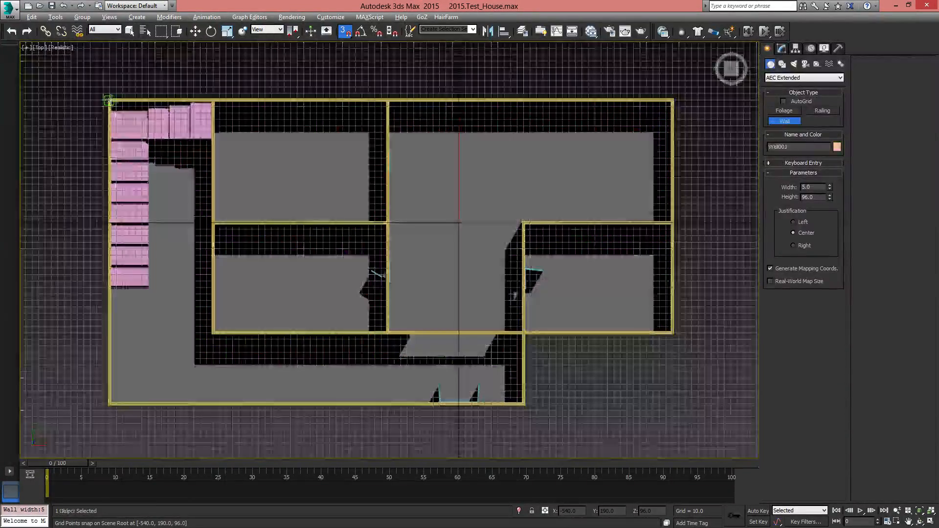
pyautogui.click(673, 100)
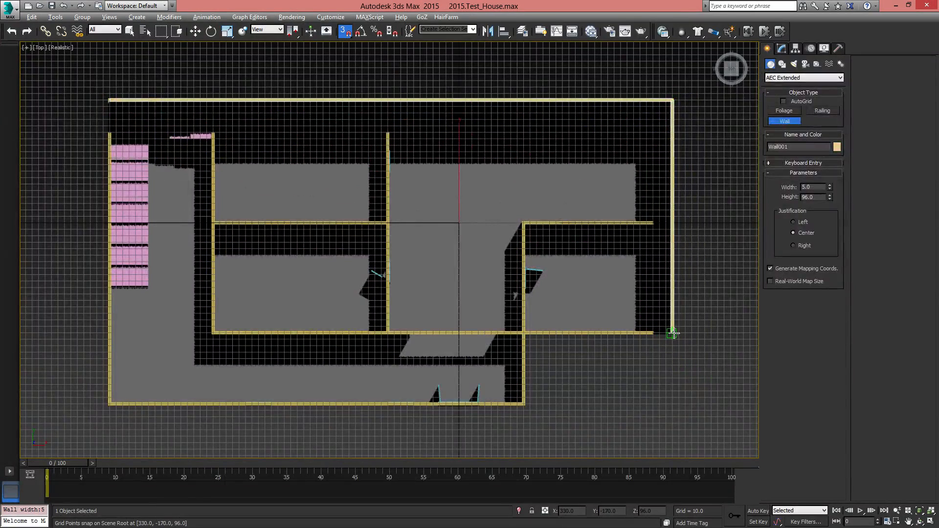
pyautogui.click(523, 334)
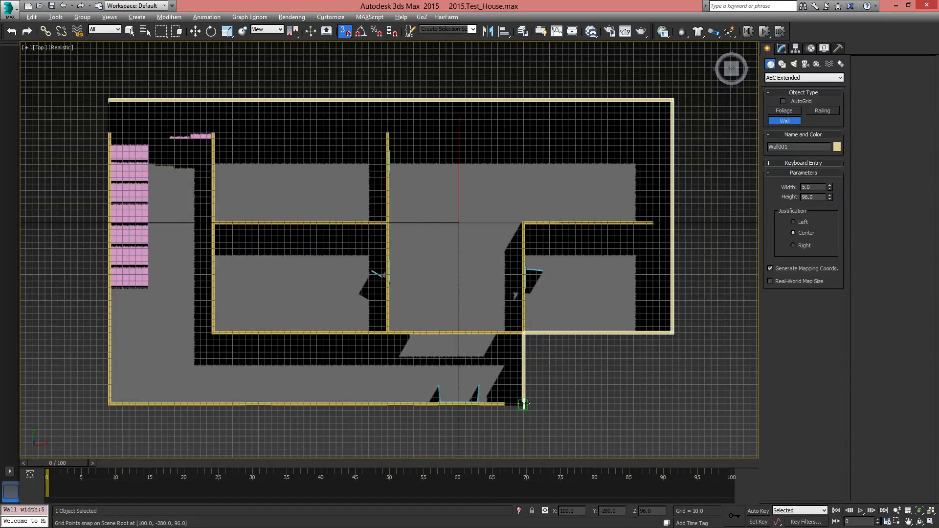
pyautogui.click(524, 405)
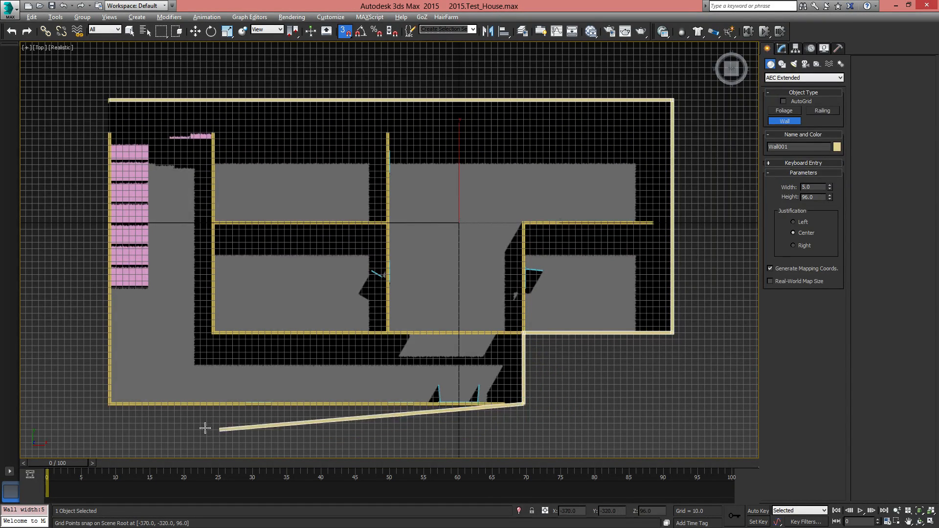
pyautogui.click(110, 404)
pyautogui.click(110, 100)
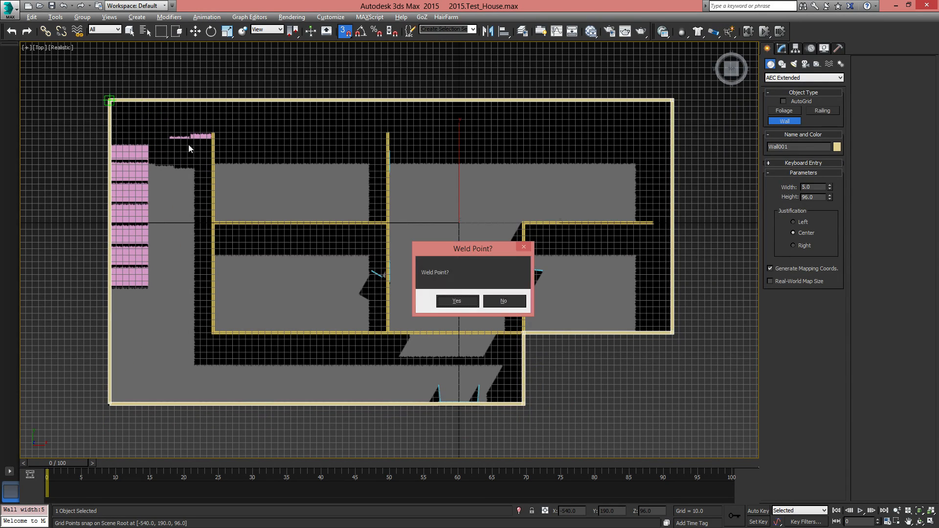
pyautogui.click(456, 301)
pyautogui.rightClick(389, 218)
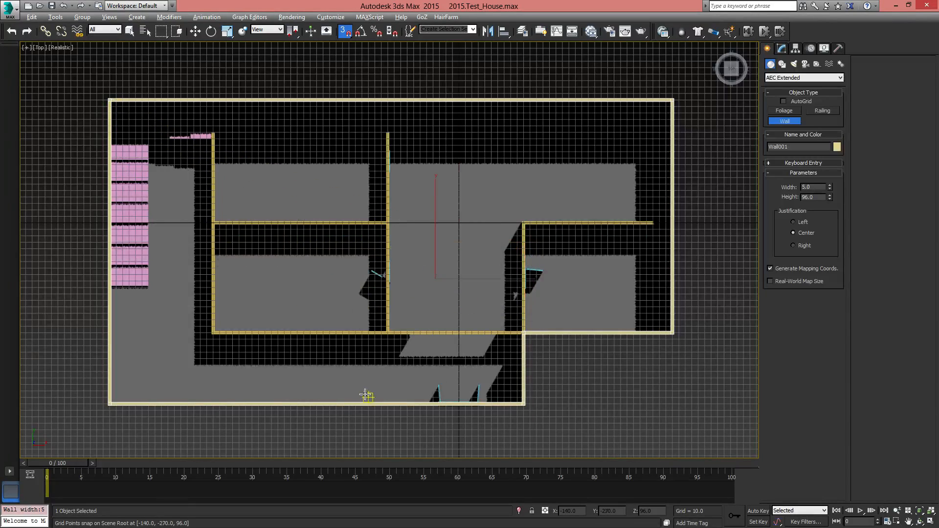
# Change the object color of the upper floor's outer walls from the 3ds Max palette to blue
pyautogui.keyDown('alt'); pyautogui.moveTo(367, 395); pyautogui.dragTo(381, 305, button='middle'); pyautogui.keyUp('alt')
pyautogui.press('p')
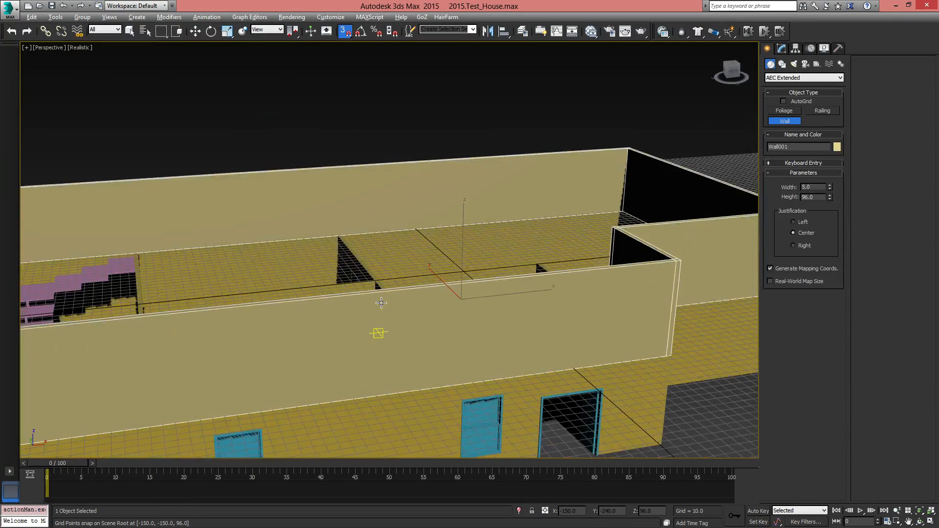
pyautogui.moveTo(598, 200); pyautogui.dragTo(510, 150, button='middle')
pyautogui.keyDown('alt'); pyautogui.moveTo(588, 255); pyautogui.dragTo(448, 303, button='middle'); pyautogui.keyUp('alt')
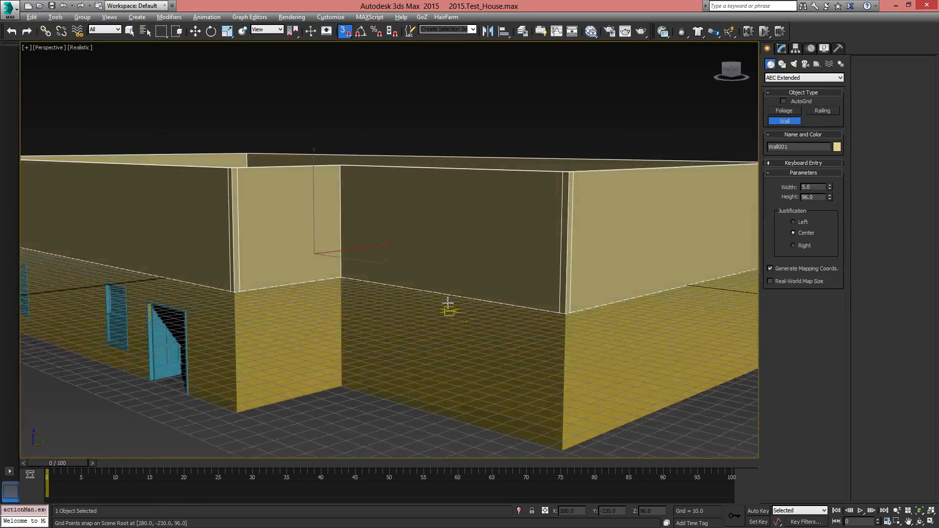
pyautogui.click(836, 149)
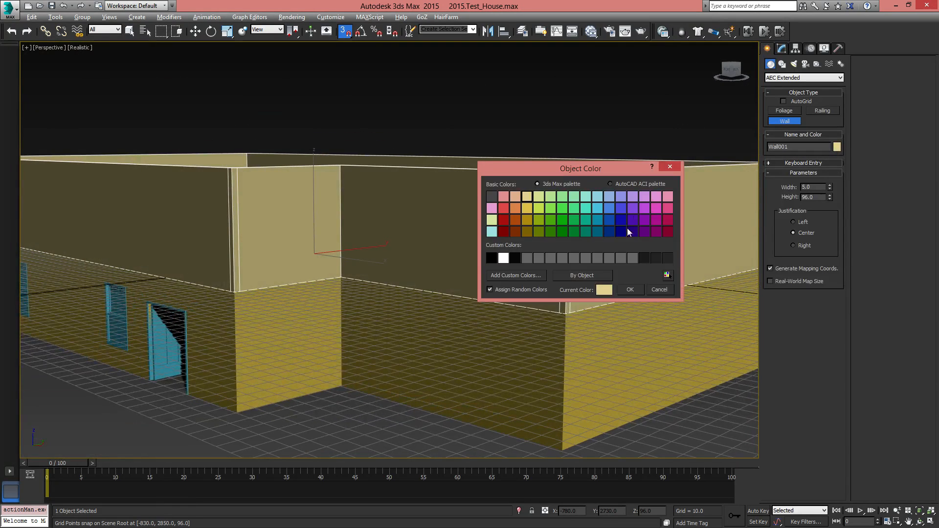
pyautogui.click(628, 289)
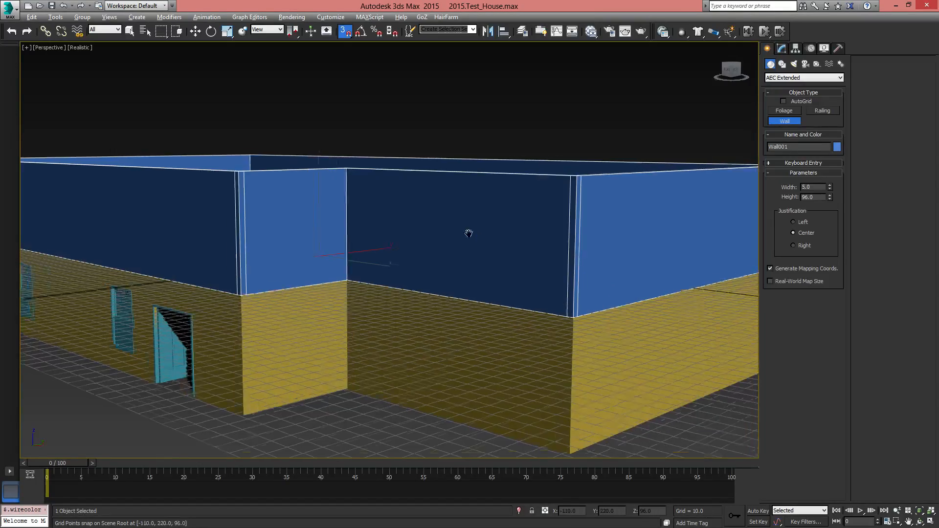
# Leave the Wall tool and examine how the upper outer walls and raised grid sit over the ground-floor rooms and stair
pyautogui.keyDown('alt'); pyautogui.moveTo(467, 233); pyautogui.dragTo(621, 196, button='middle'); pyautogui.keyUp('alt')
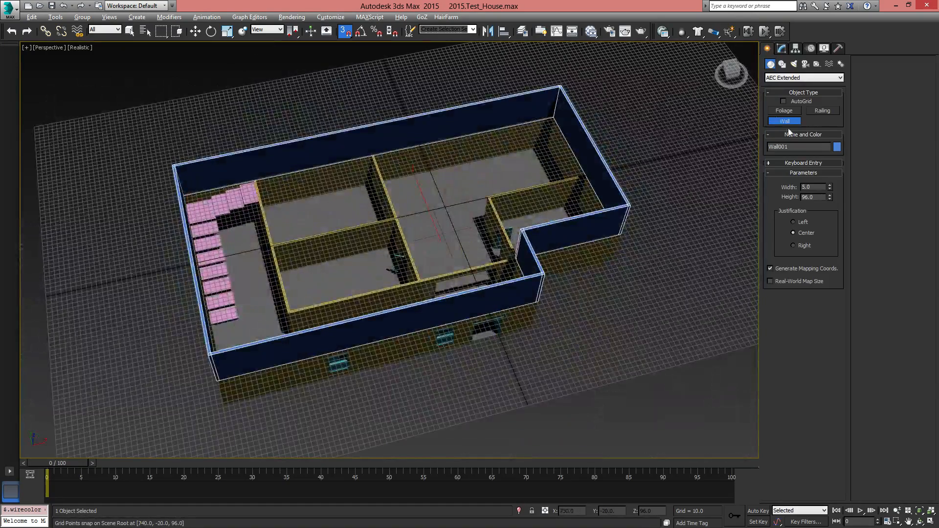
pyautogui.rightClick(705, 168)
pyautogui.click(707, 427)
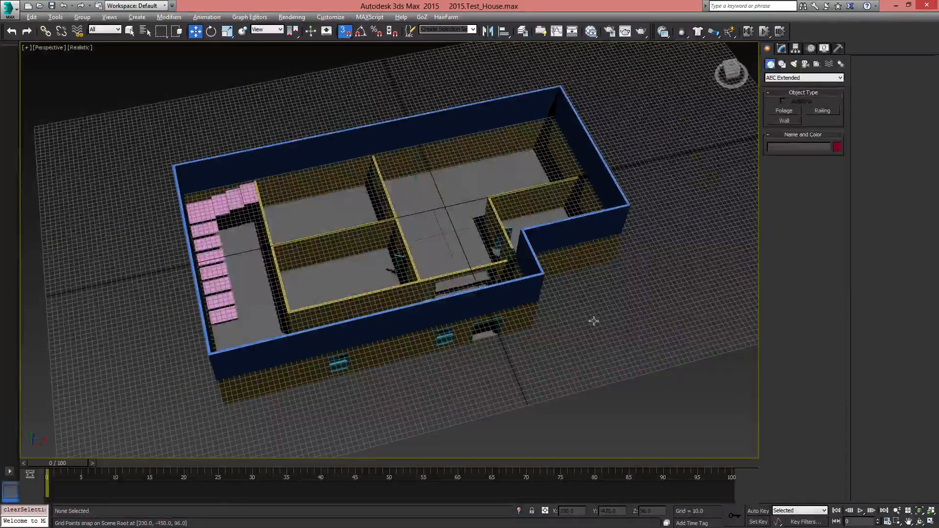
pyautogui.click(504, 320)
pyautogui.scroll(4, 504, 320)
pyautogui.keyDown('alt'); pyautogui.moveTo(504, 320); pyautogui.dragTo(559, 317, button='middle'); pyautogui.keyUp('alt')
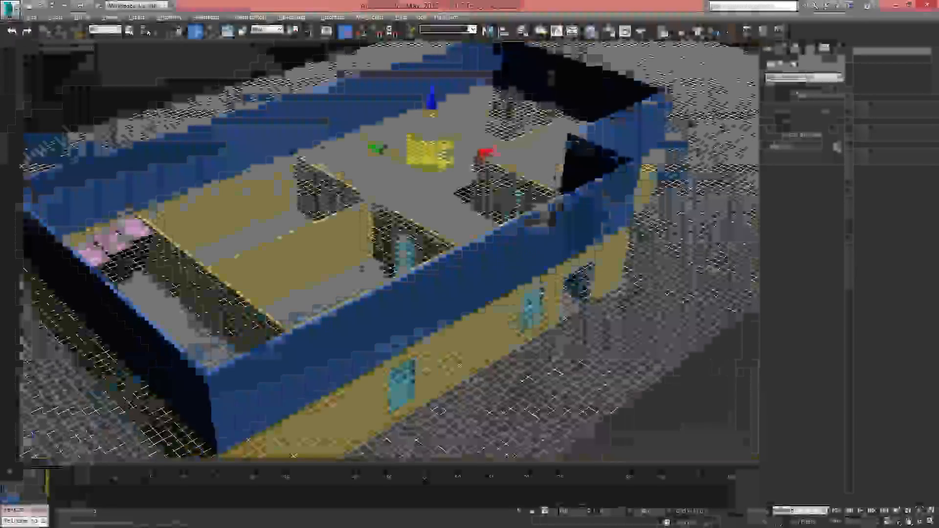
pyautogui.keyDown('alt'); pyautogui.moveTo(196, 164); pyautogui.dragTo(161, 167, button='middle'); pyautogui.keyUp('alt')
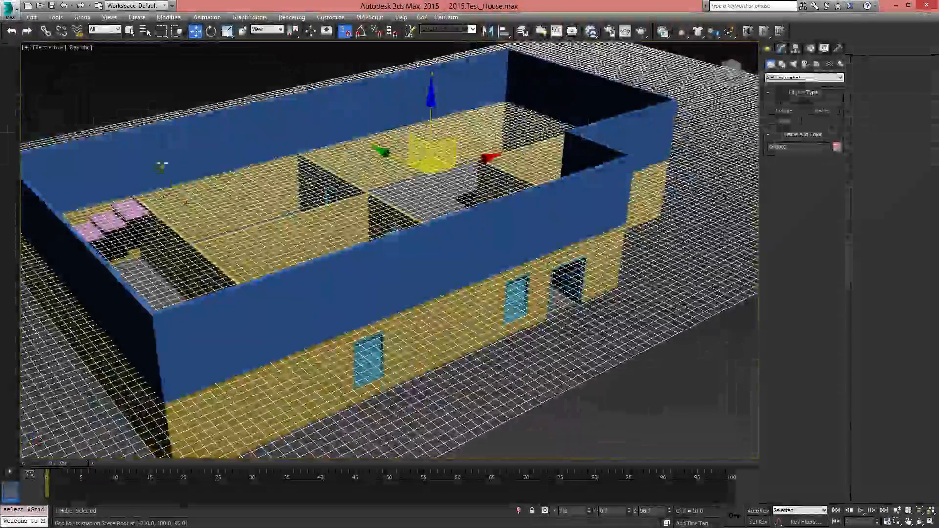
pyautogui.keyDown('alt'); pyautogui.moveTo(352, 214); pyautogui.dragTo(274, 325, button='middle'); pyautogui.keyUp('alt')
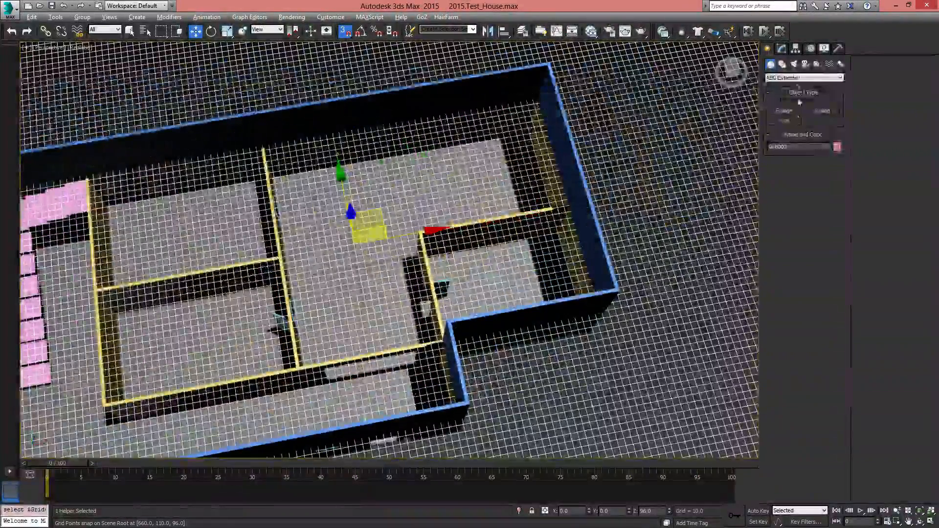
# Start the standard Plane primitive and set the top view's display to Shaded
pyautogui.click(786, 78)
pyautogui.click(785, 81)
pyautogui.click(785, 78)
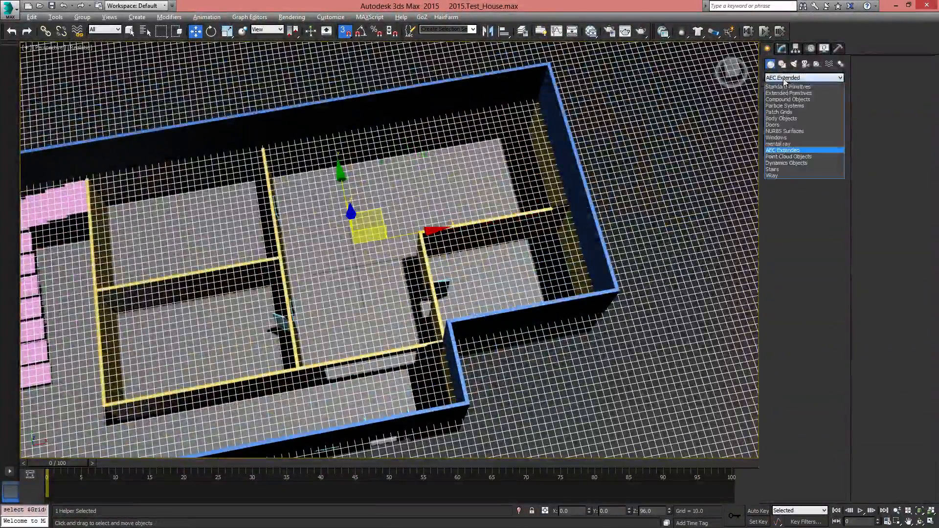
pyautogui.click(785, 84)
pyautogui.click(824, 151)
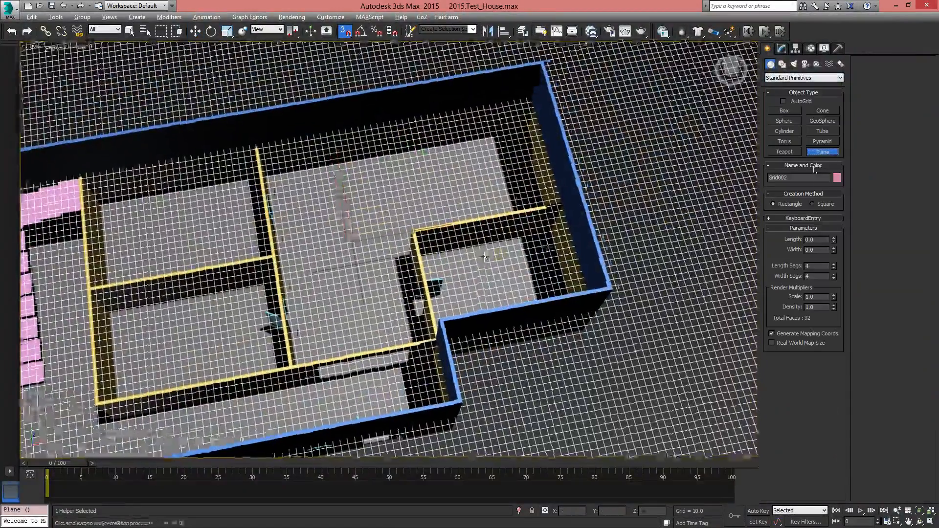
pyautogui.press('t')
pyautogui.press('z')
pyautogui.moveTo(374, 257); pyautogui.dragTo(427, 241, button='middle')
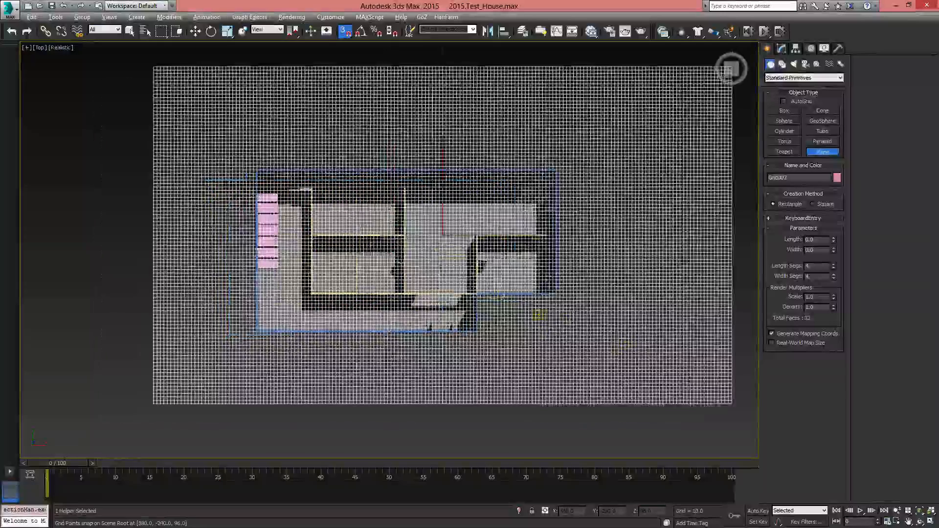
pyautogui.scroll(3, 426, 242)
pyautogui.moveTo(575, 324); pyautogui.dragTo(509, 343, button='middle')
pyautogui.scroll(-2, 509, 342)
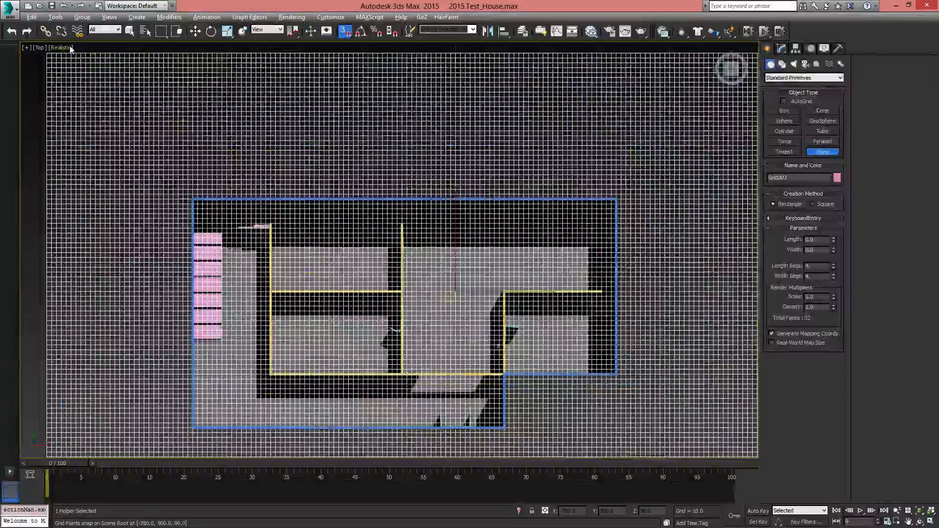
pyautogui.click(70, 48)
pyautogui.click(93, 69)
pyautogui.scroll(2, 484, 318)
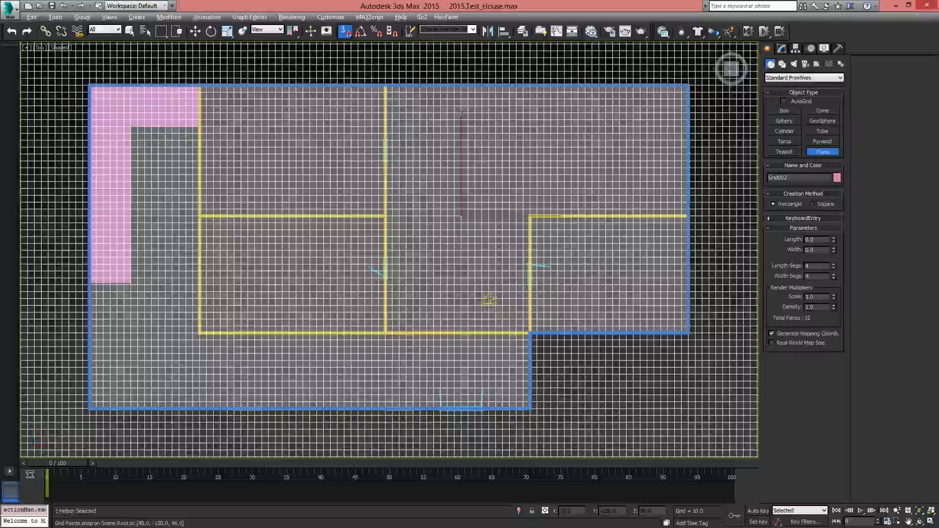
# Draw a floor plane, length 360 and width 710, from the outer walls' far back corner to the hallway's diagonal inner corner
pyautogui.moveTo(674, 173); pyautogui.dragTo(634, 180, button='middle')
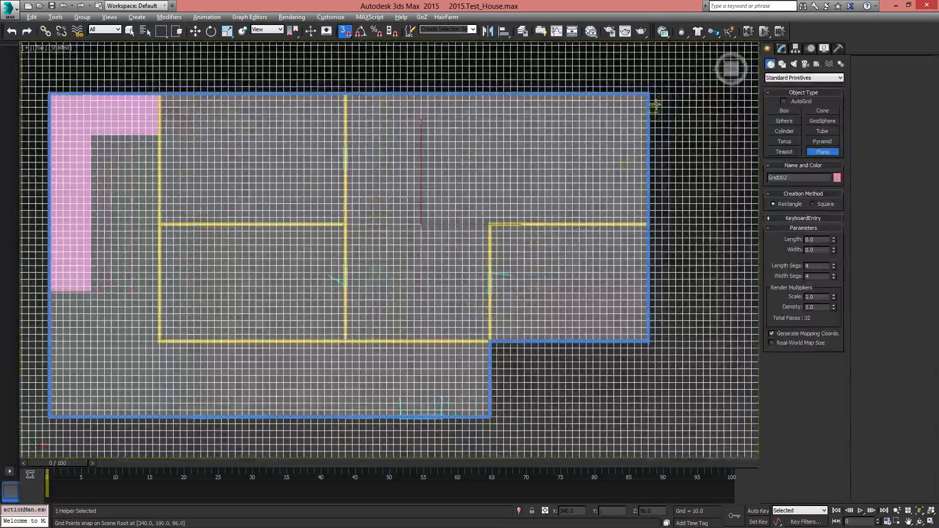
pyautogui.moveTo(649, 93); pyautogui.dragTo(160, 341)
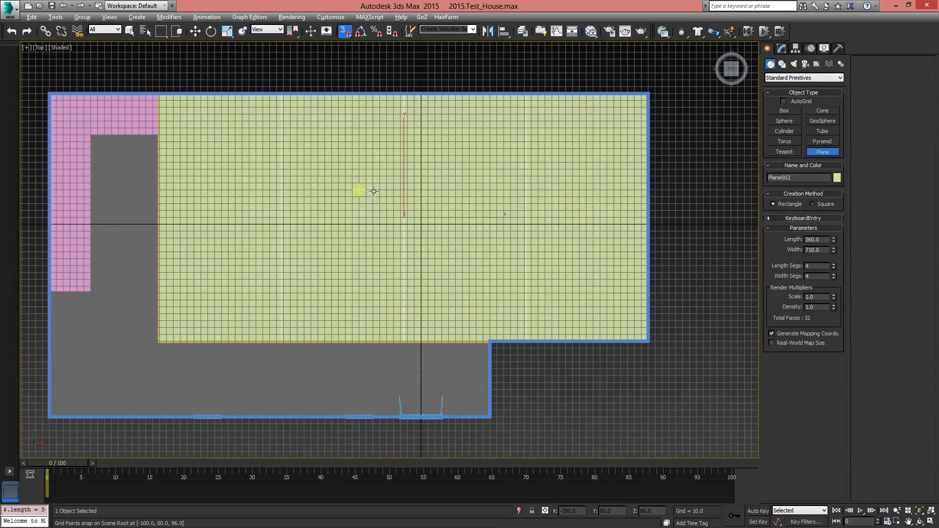
pyautogui.press('w')
# Examine the floor plane's edges against the stair landing, the open hallway and the notch in the outer walls
pyautogui.keyDown('alt'); pyautogui.moveTo(425, 214); pyautogui.dragTo(465, 304, button='middle'); pyautogui.keyUp('alt')
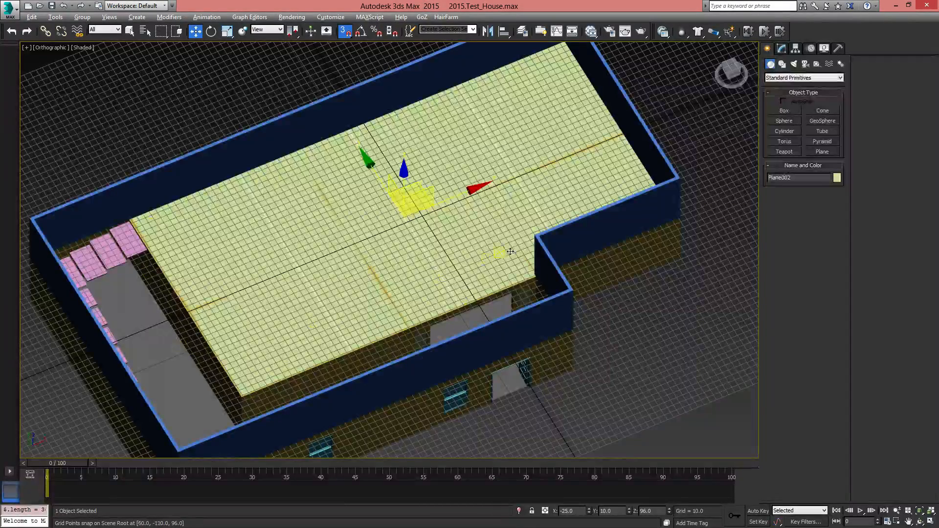
pyautogui.scroll(6, 325, 279)
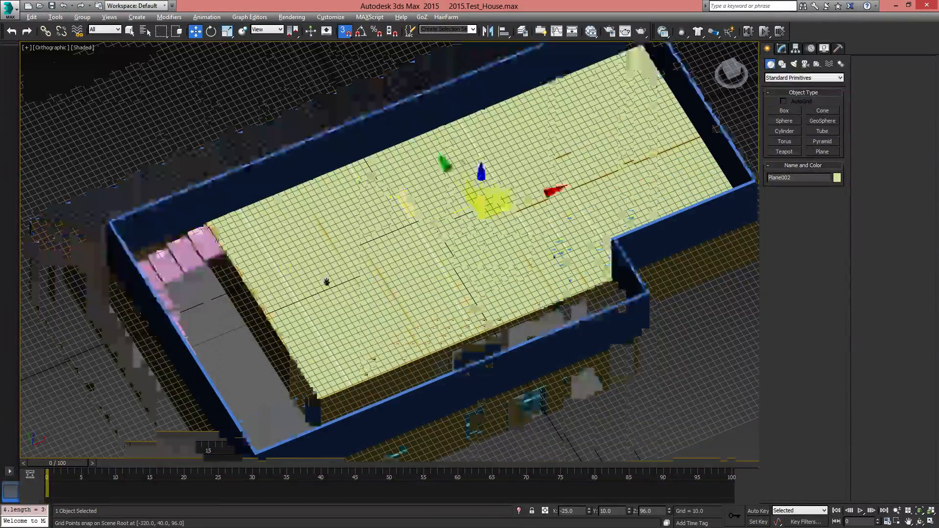
pyautogui.scroll(-4, 534, 325)
pyautogui.moveTo(535, 325); pyautogui.dragTo(488, 296, button='middle')
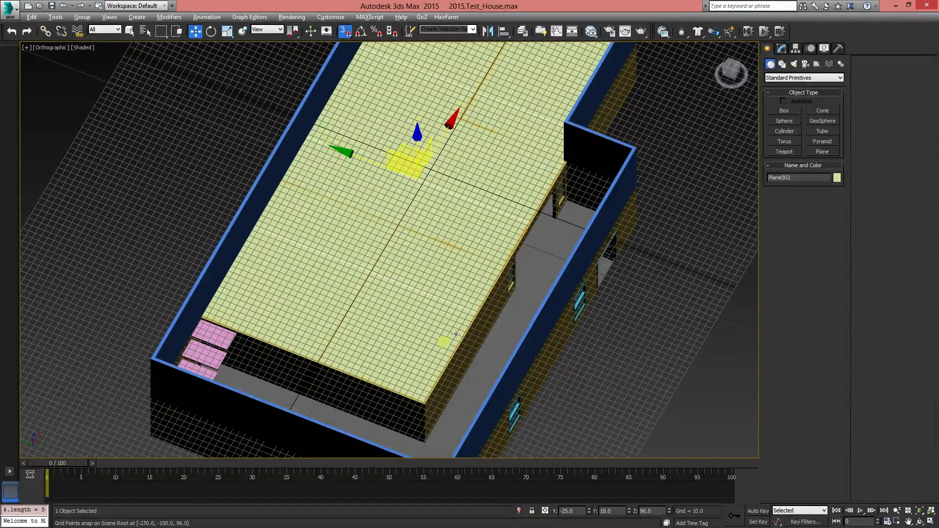
pyautogui.keyDown('alt'); pyautogui.moveTo(585, 252); pyautogui.dragTo(270, 340, button='middle'); pyautogui.keyUp('alt')
pyautogui.keyDown('alt'); pyautogui.moveTo(317, 277); pyautogui.dragTo(445, 348, button='middle'); pyautogui.keyUp('alt')
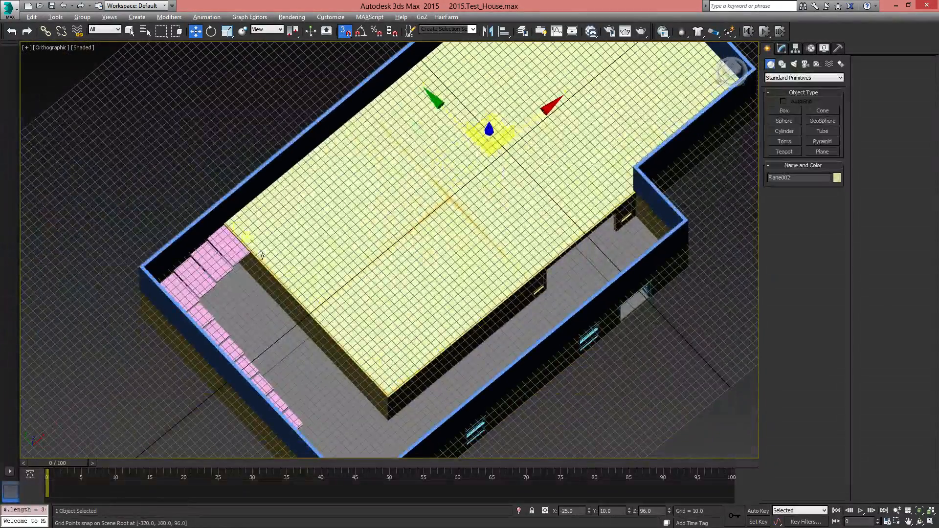
pyautogui.press('p')
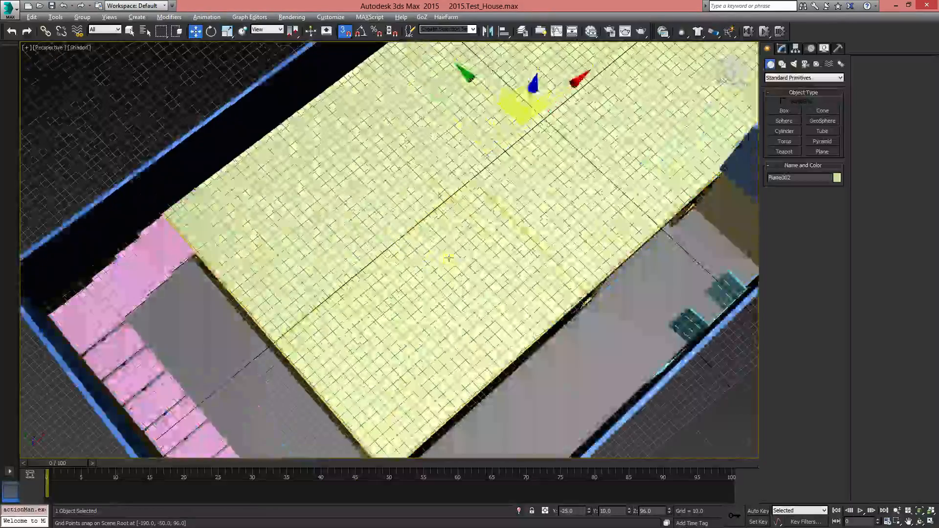
pyautogui.moveTo(450, 266); pyautogui.dragTo(407, 167, button='middle')
pyautogui.moveTo(442, 194); pyautogui.dragTo(313, 318, button='middle')
pyautogui.keyDown('alt'); pyautogui.moveTo(314, 318); pyautogui.dragTo(266, 342, button='middle'); pyautogui.keyUp('alt')
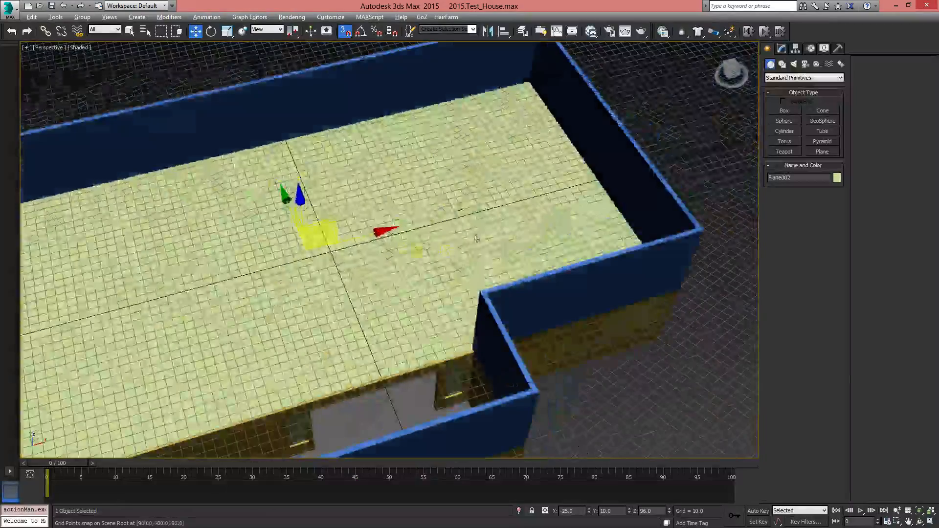
# Draw an upper-floor AEC Extended Wall, width 5 and height 96, from the notch's inner corner straight across to the back outer wall
pyautogui.click(782, 49)
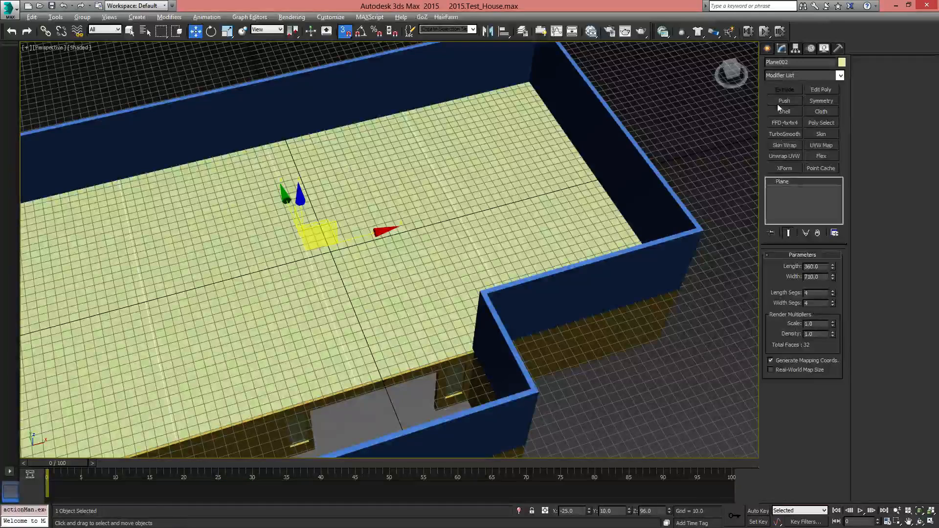
pyautogui.click(769, 48)
pyautogui.click(781, 78)
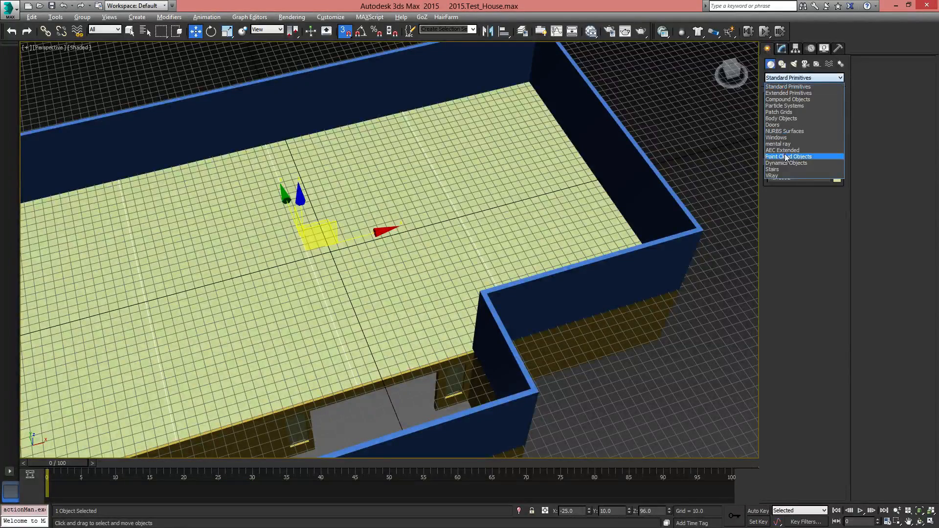
pyautogui.click(782, 150)
pyautogui.click(785, 121)
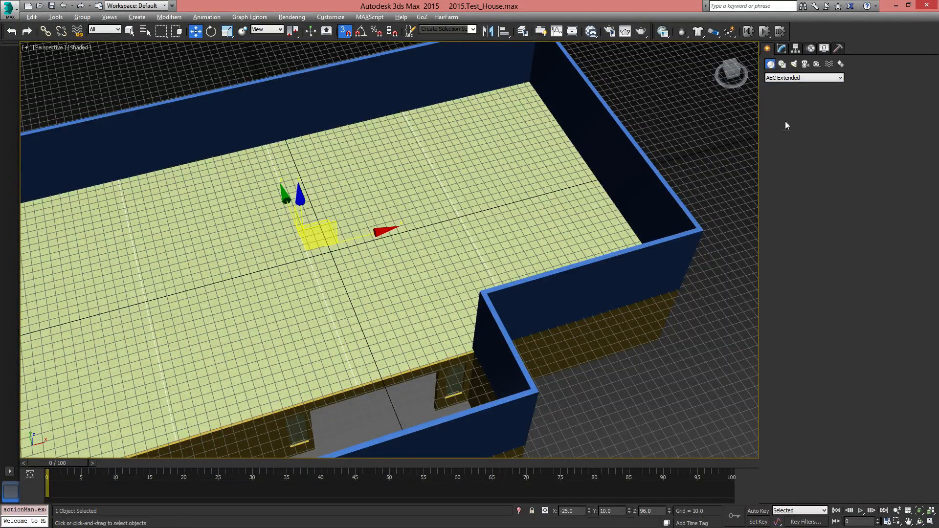
pyautogui.press('z')
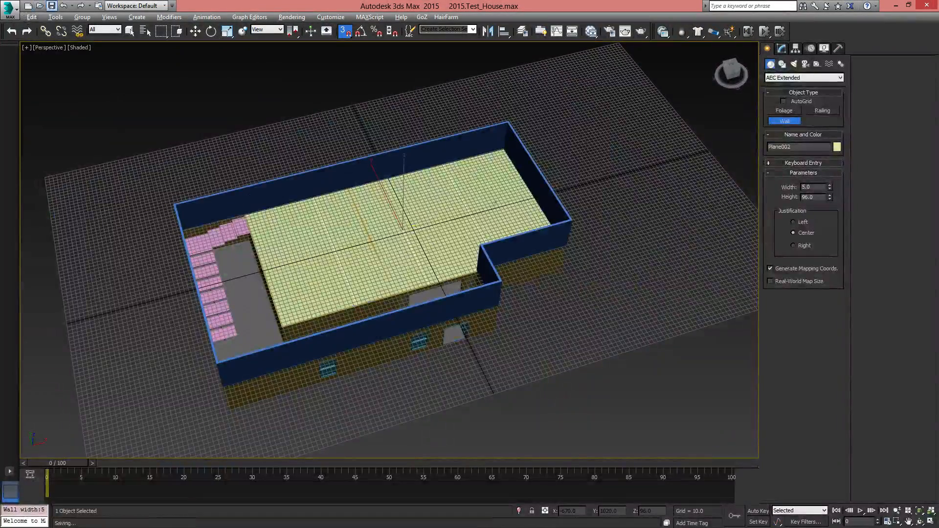
pyautogui.press('t')
pyautogui.scroll(-8, 453, 348)
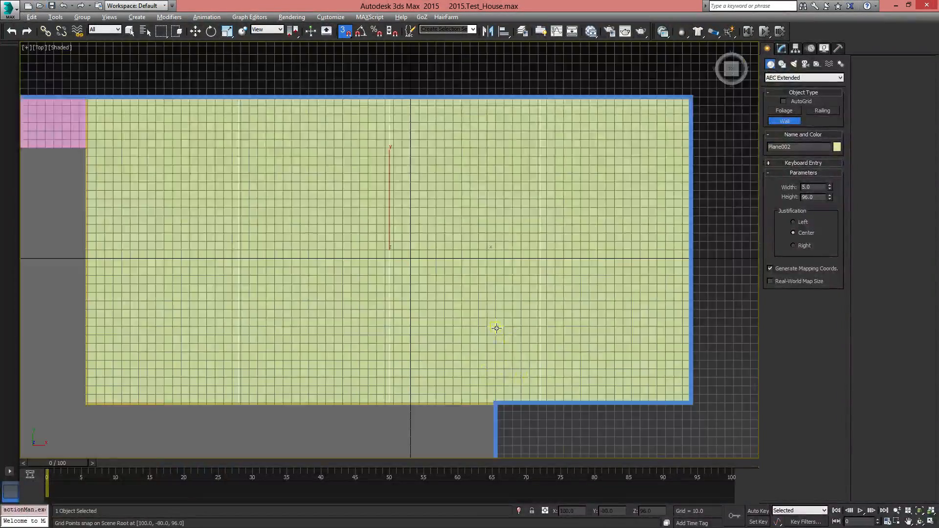
pyautogui.scroll(4, 473, 329)
pyautogui.moveTo(474, 384); pyautogui.dragTo(466, 402, button='middle')
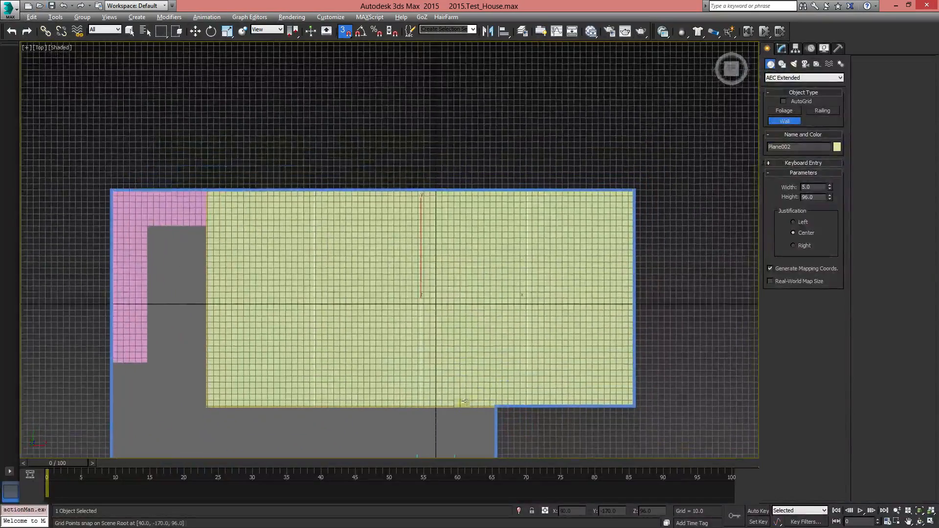
pyautogui.moveTo(552, 413); pyautogui.dragTo(495, 387, button='middle')
pyautogui.scroll(4, 512, 293)
pyautogui.scroll(-2, 535, 355)
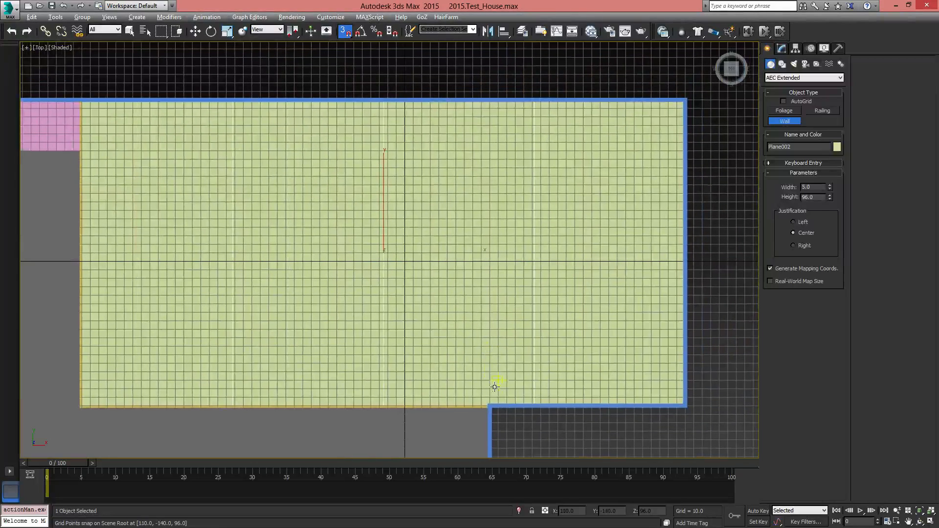
pyautogui.click(490, 407)
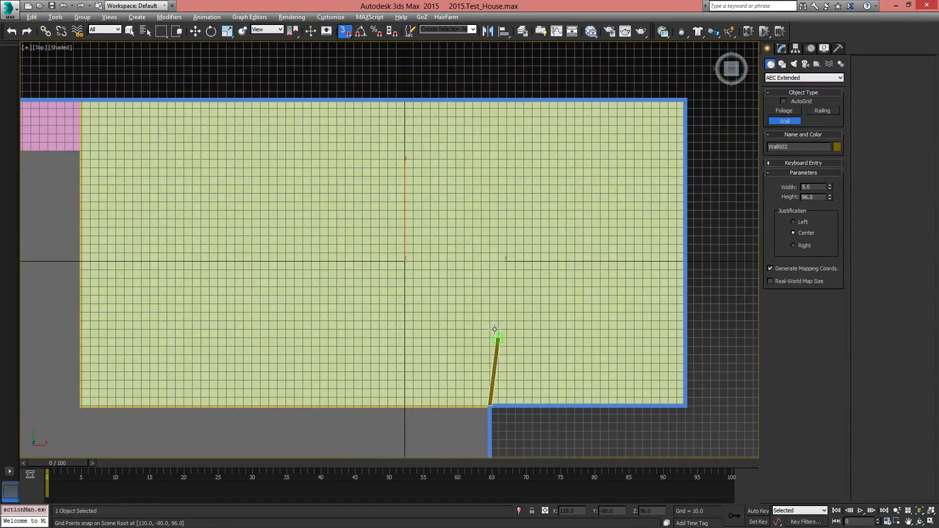
pyautogui.click(491, 102)
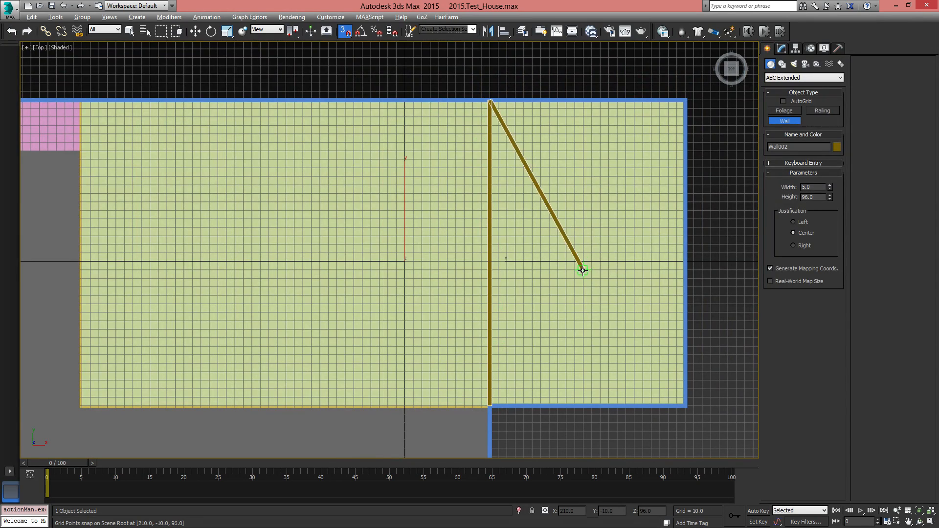
pyautogui.rightClick(584, 271)
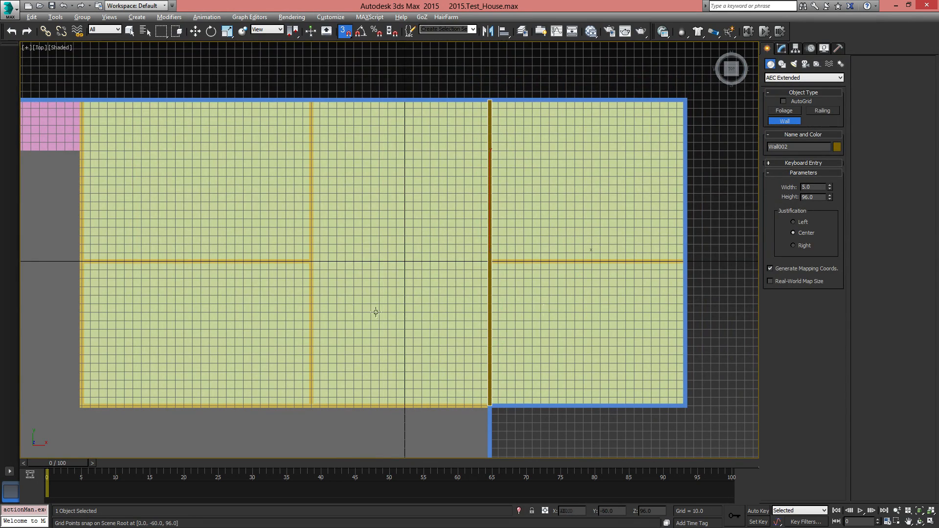
# Draw an L-shaped Wall starting about 100 from the stair landing, 280 in from the back outer wall and 380 across to the existing interior wall
pyautogui.moveTo(297, 307); pyautogui.dragTo(468, 319, button='middle')
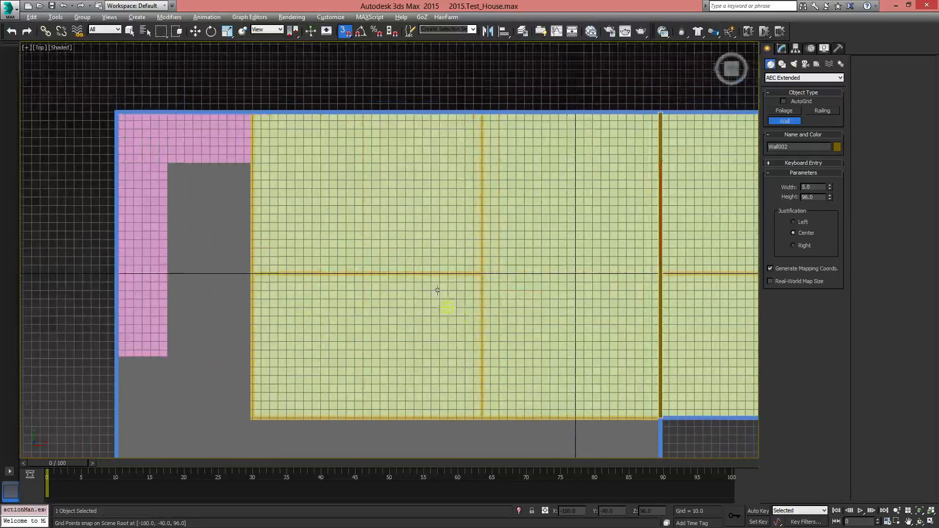
pyautogui.click(338, 113)
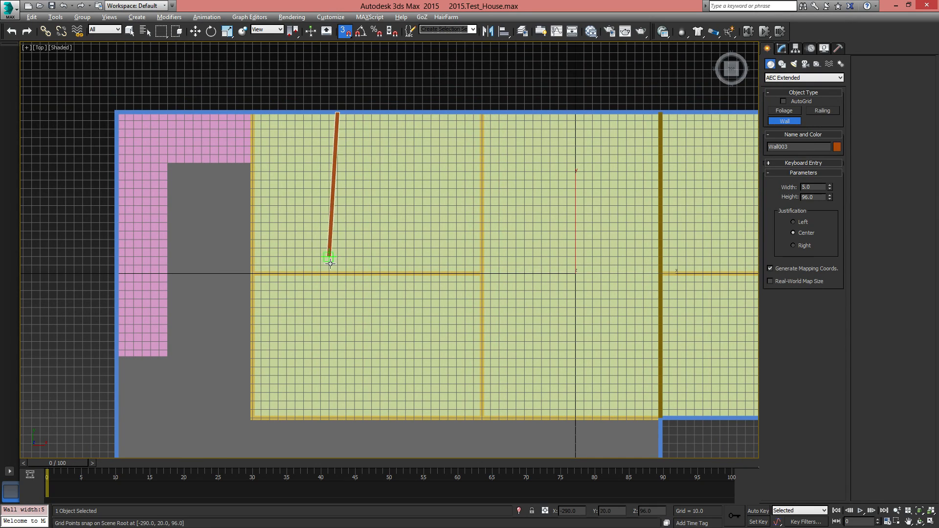
pyautogui.click(338, 351)
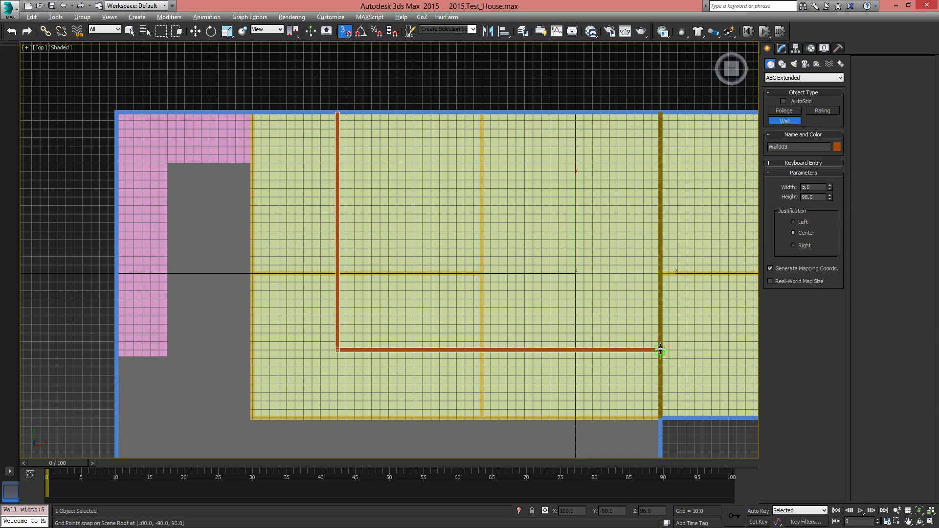
pyautogui.moveTo(653, 317); pyautogui.dragTo(636, 227, button='middle')
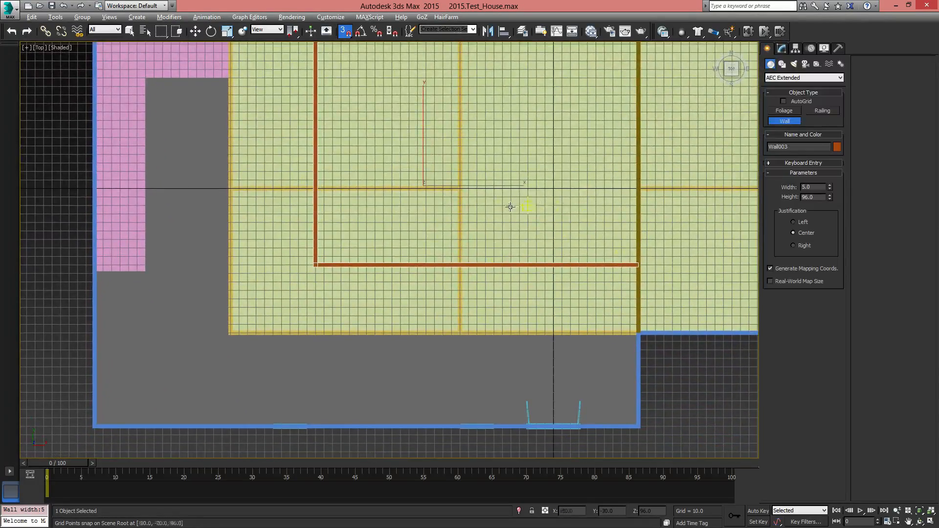
pyautogui.moveTo(510, 207); pyautogui.dragTo(238, 313, button='middle')
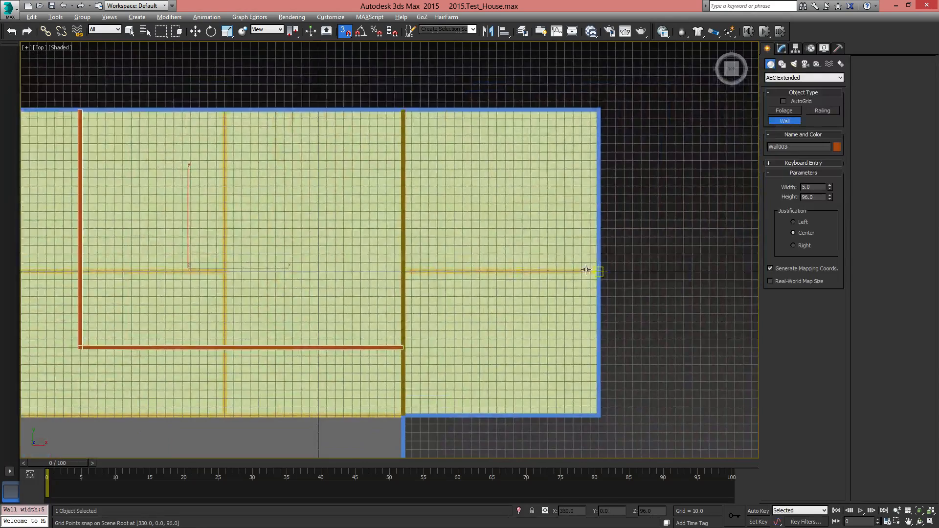
pyautogui.moveTo(350, 276); pyautogui.dragTo(522, 279, button='middle')
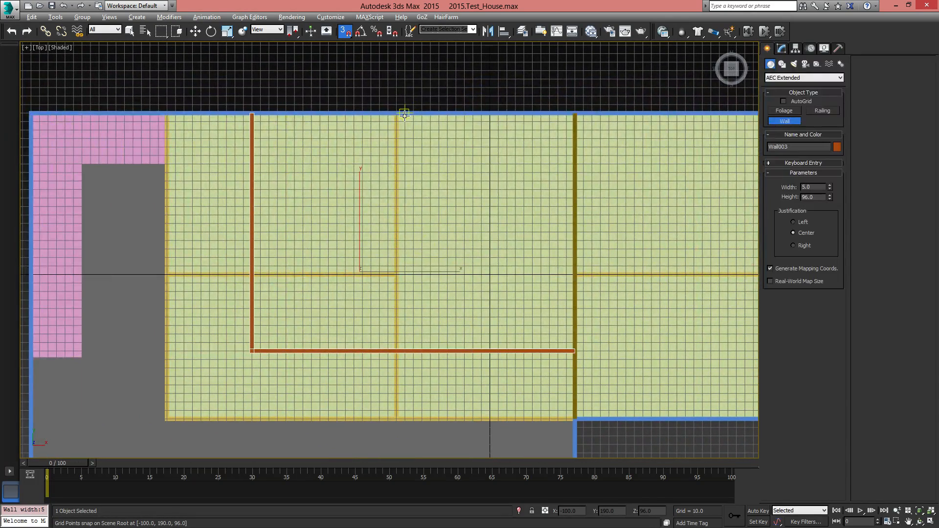
pyautogui.rightClick(252, 215)
# Draw a lengthwise Wall at Y 70 from the L-shaped wall's short leg through the cross wall to the far end outer wall
pyautogui.click(252, 215)
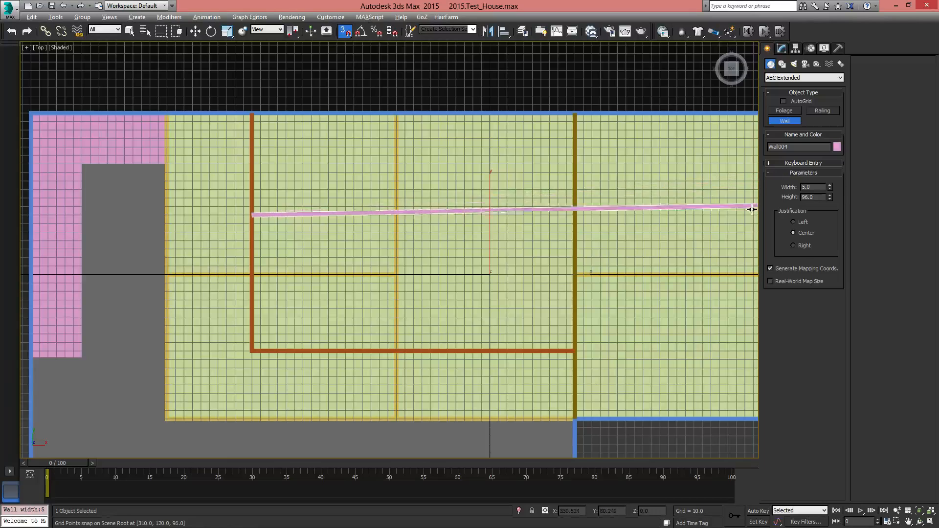
pyautogui.scroll(-2, 675, 223)
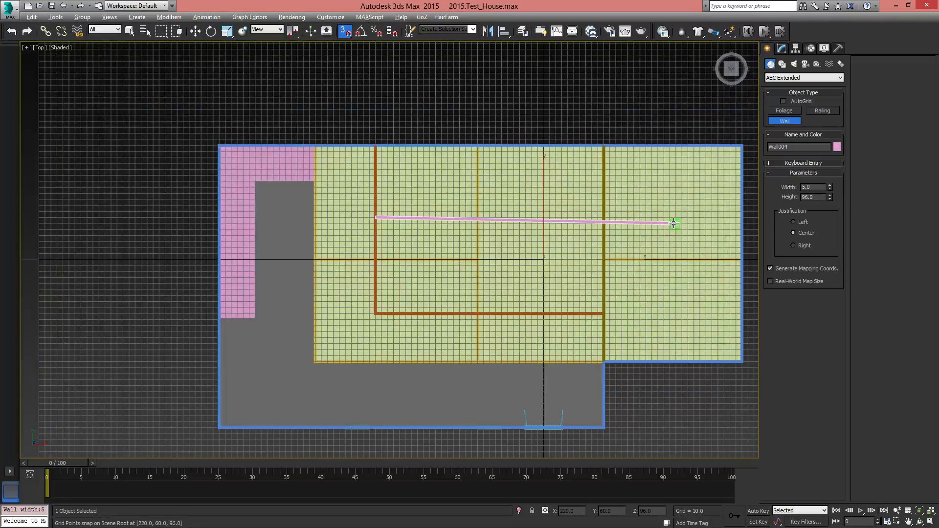
pyautogui.click(742, 218)
pyautogui.rightClick(556, 314)
pyautogui.scroll(3, 533, 310)
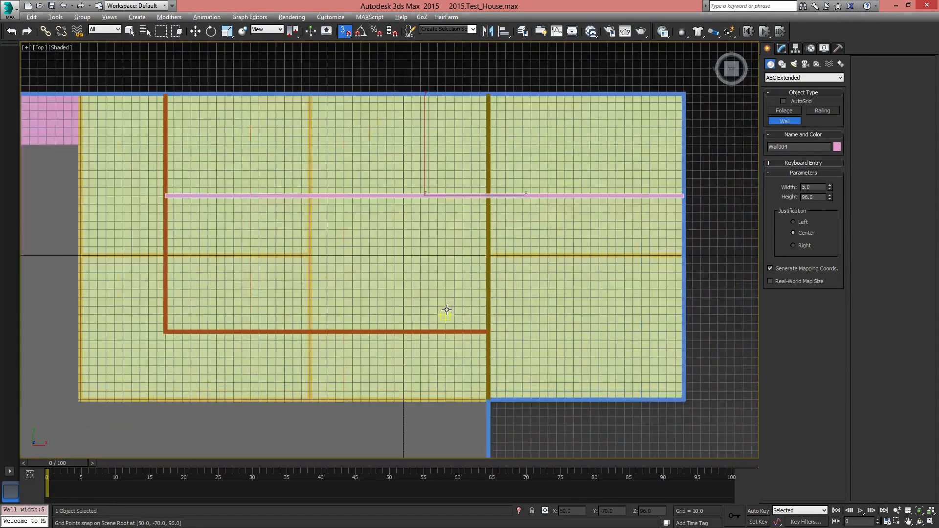
# Draw a dividing Wall at X -80 from the lengthwise wall to the L-shaped wall's long leg, splitting the middle room
pyautogui.keyDown('alt'); pyautogui.moveTo(474, 328); pyautogui.dragTo(508, 278, button='middle'); pyautogui.keyUp('alt')
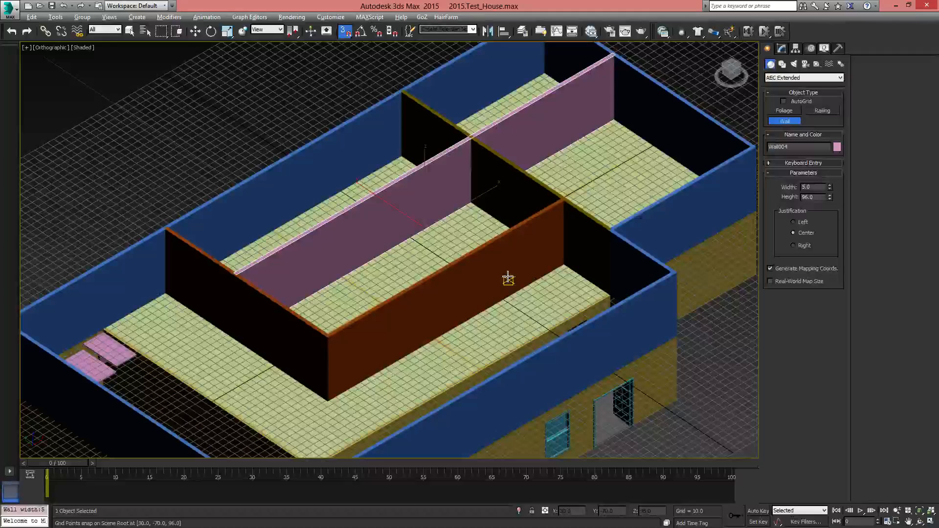
pyautogui.keyDown('alt'); pyautogui.moveTo(479, 249); pyautogui.dragTo(463, 263, button='middle'); pyautogui.keyUp('alt')
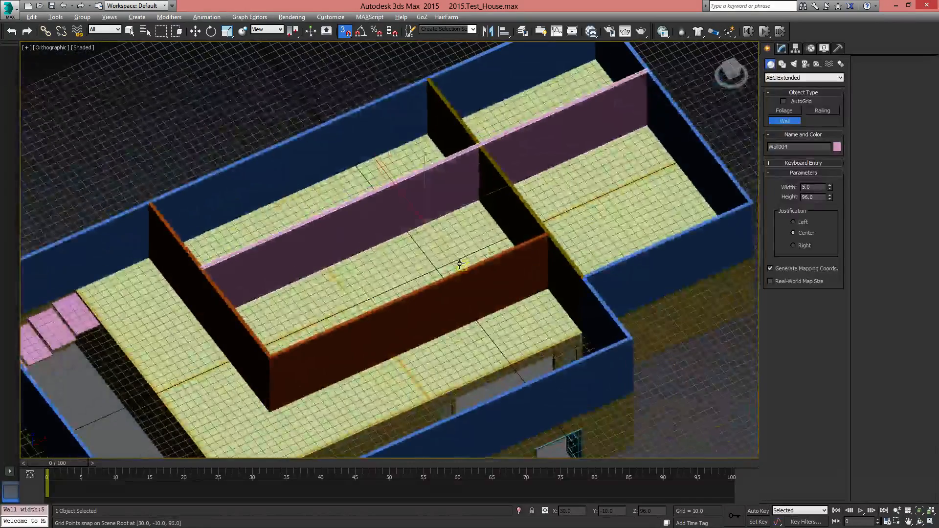
pyautogui.keyDown('alt'); pyautogui.moveTo(480, 231); pyautogui.dragTo(347, 277, button='middle'); pyautogui.keyUp('alt')
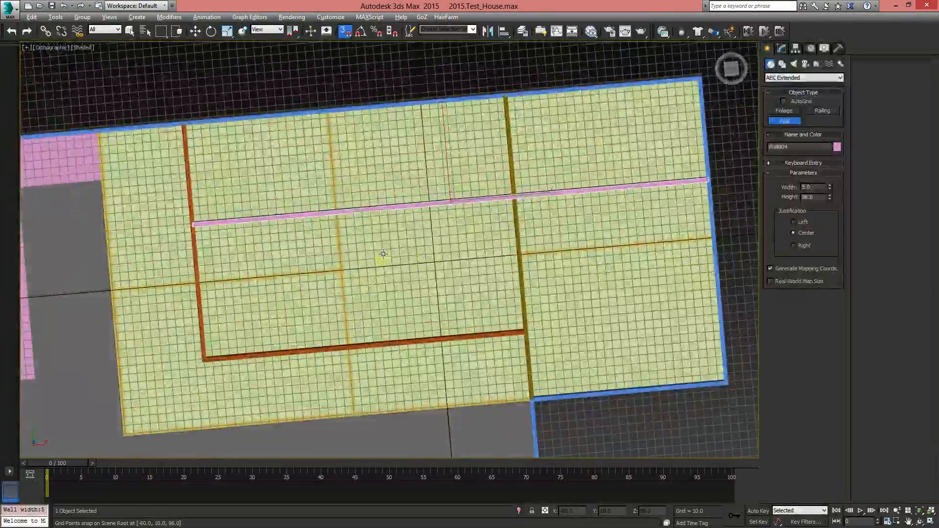
pyautogui.press('t')
pyautogui.moveTo(394, 254); pyautogui.dragTo(409, 257, button='middle')
pyautogui.scroll(-5, 409, 256)
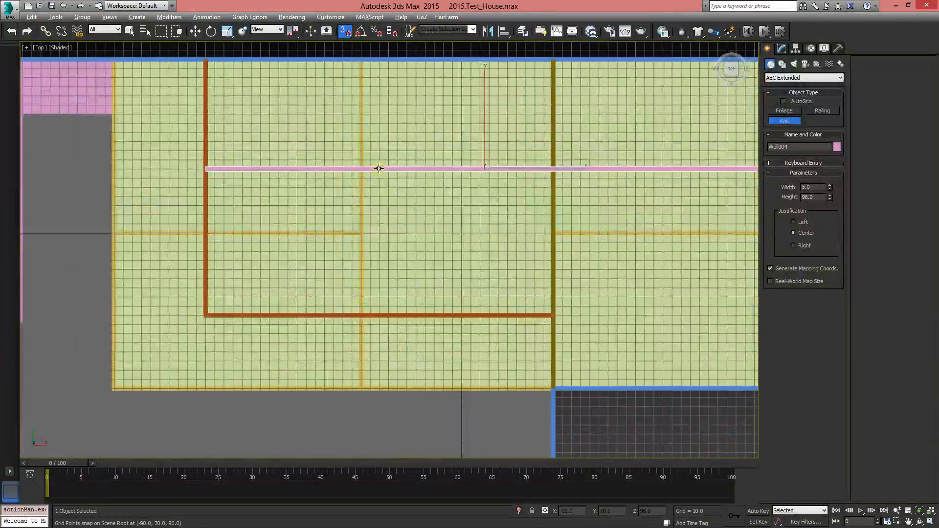
pyautogui.click(390, 169)
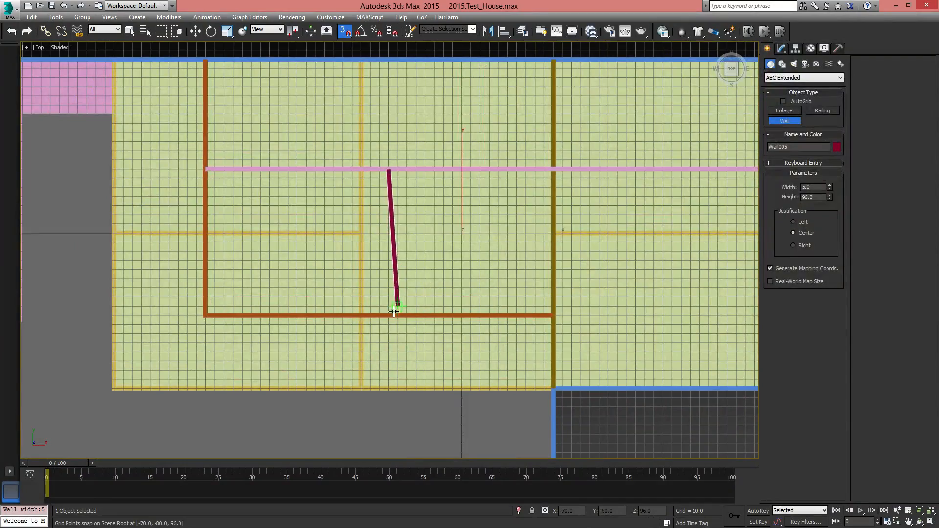
pyautogui.moveTo(622, 267); pyautogui.dragTo(532, 241, button='middle')
# Examine the upper-floor rooms, open hallway and stair opening in perspective, and select the upper outer walls
pyautogui.press('p')
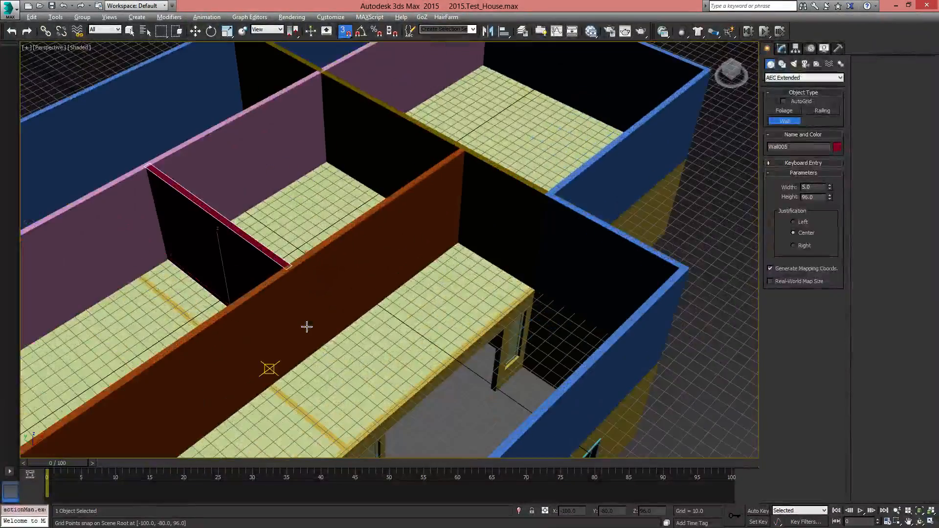
pyautogui.moveTo(306, 327); pyautogui.dragTo(289, 318, button='middle')
pyautogui.scroll(-3, 289, 318)
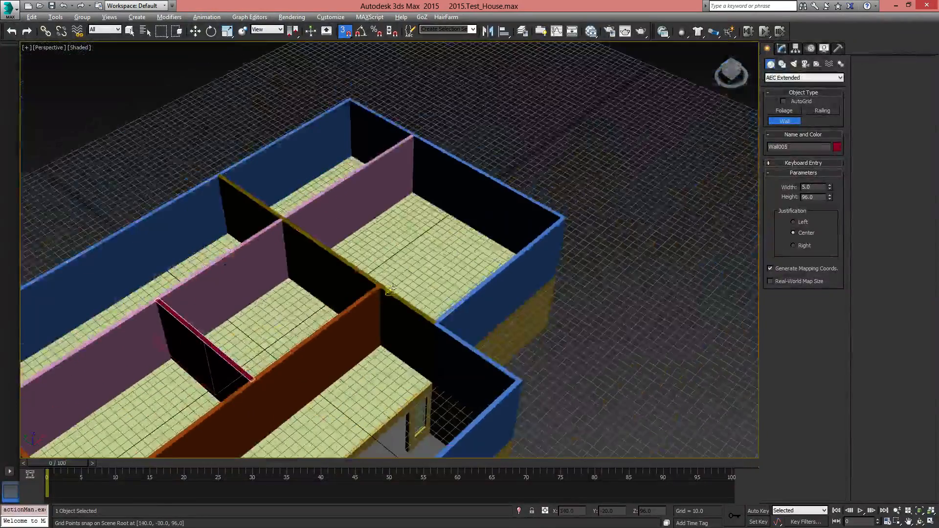
pyautogui.keyDown('alt'); pyautogui.moveTo(387, 271); pyautogui.dragTo(419, 266, button='middle'); pyautogui.keyUp('alt')
pyautogui.moveTo(337, 337); pyautogui.dragTo(502, 219, button='middle')
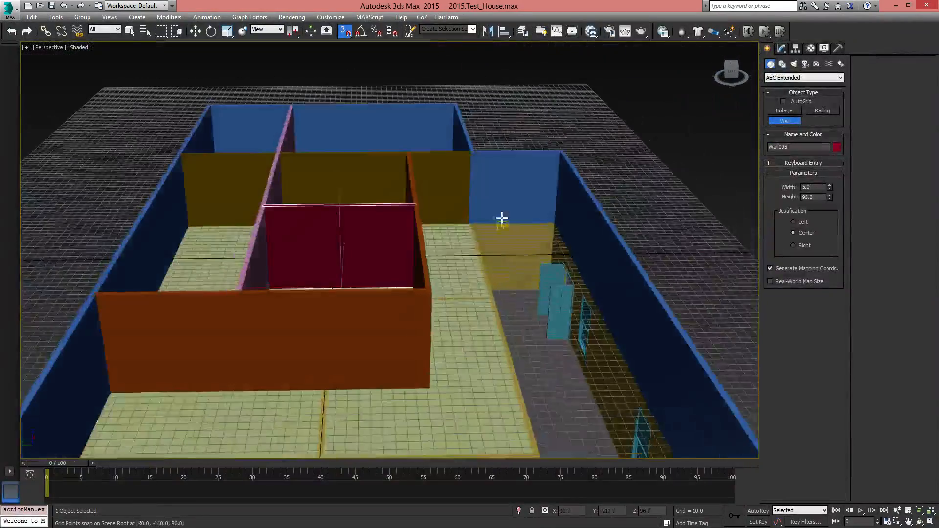
pyautogui.keyDown('alt'); pyautogui.moveTo(487, 412); pyautogui.dragTo(516, 182, button='middle'); pyautogui.keyUp('alt')
pyautogui.press('w')
pyautogui.moveTo(577, 218); pyautogui.dragTo(504, 298, button='middle')
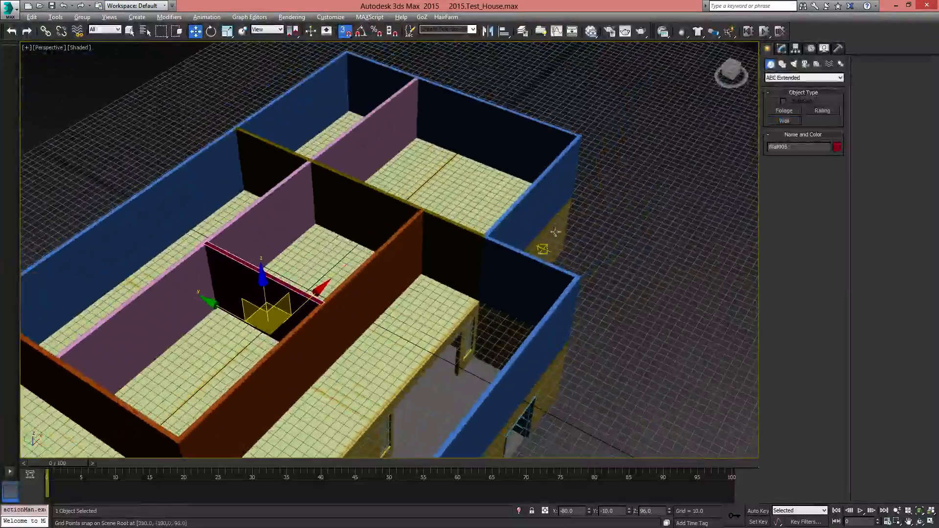
pyautogui.click(563, 191)
pyautogui.moveTo(457, 234); pyautogui.dragTo(543, 137, button='middle')
pyautogui.scroll(-5, 543, 137)
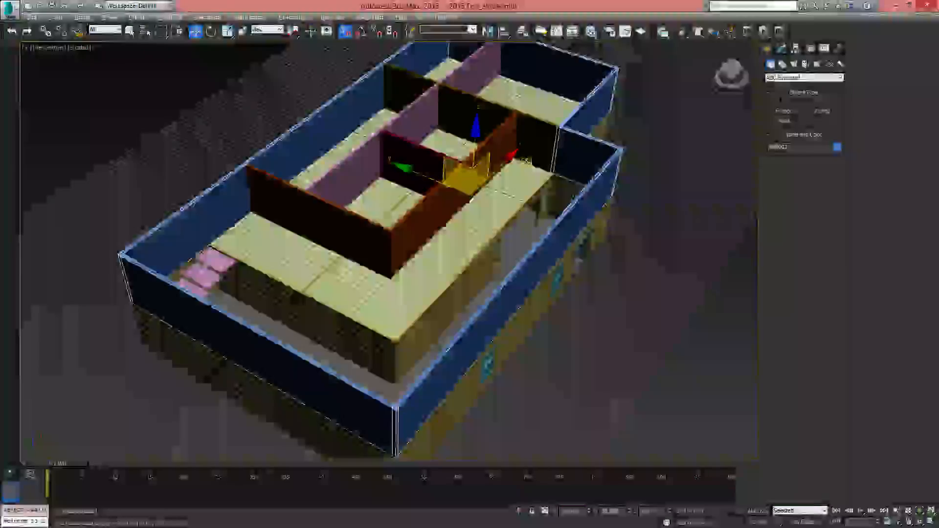
pyautogui.scroll(4, 548, 215)
pyautogui.moveTo(558, 244)
pyautogui.keyDown('alt'); pyautogui.mouseDown(button='middle')
pyautogui.moveTo(521, 233)
pyautogui.moveTo(480, 327)
pyautogui.mouseUp(button='middle'); pyautogui.keyUp('alt')
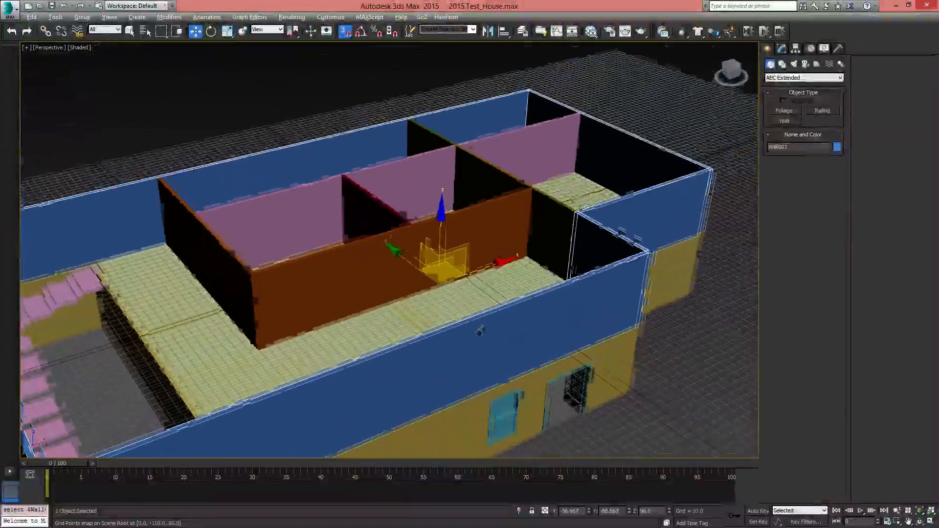
pyautogui.scroll(-6, 449, 268)
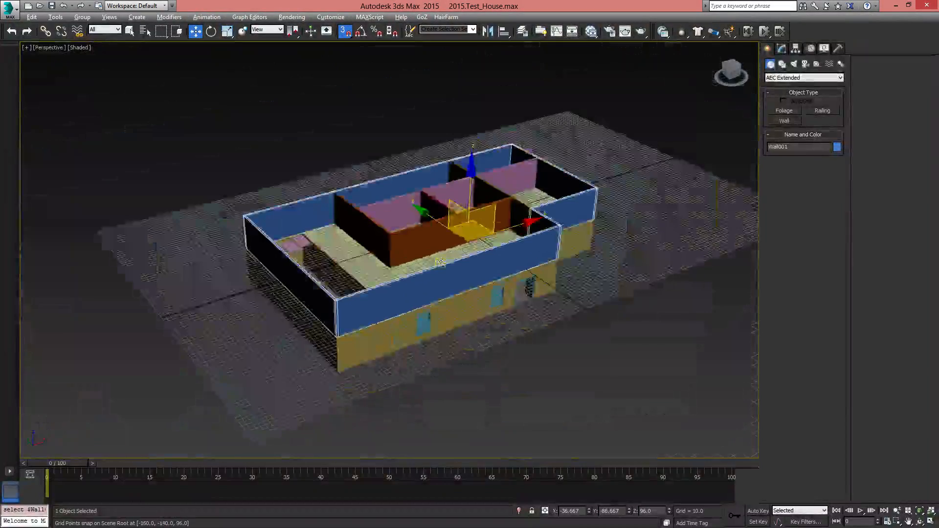
pyautogui.scroll(3, 440, 263)
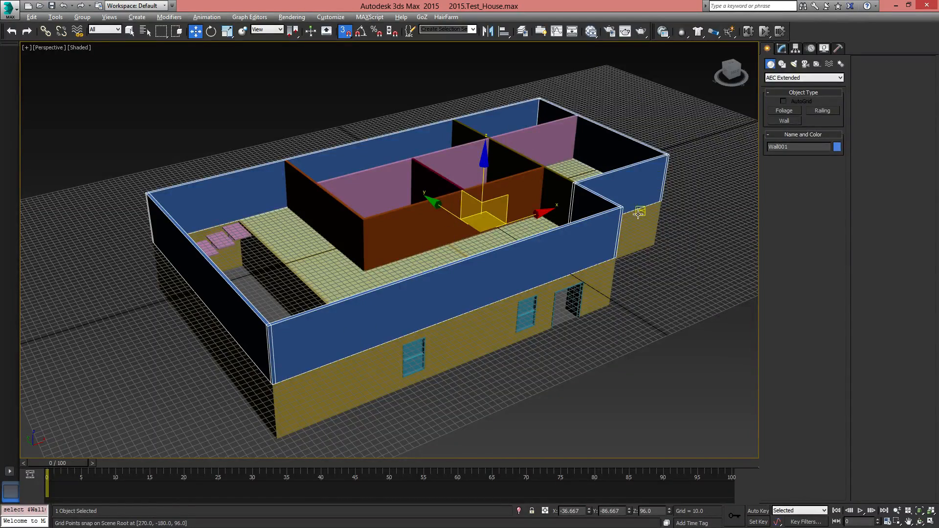
pyautogui.keyDown('alt'); pyautogui.moveTo(638, 213); pyautogui.dragTo(519, 293, button='middle'); pyautogui.keyUp('alt')
# Select all five upper-floor walls from the front view and add the upper floor plane to the selection
pyautogui.press('f')
pyautogui.scroll(-7, 508, 289)
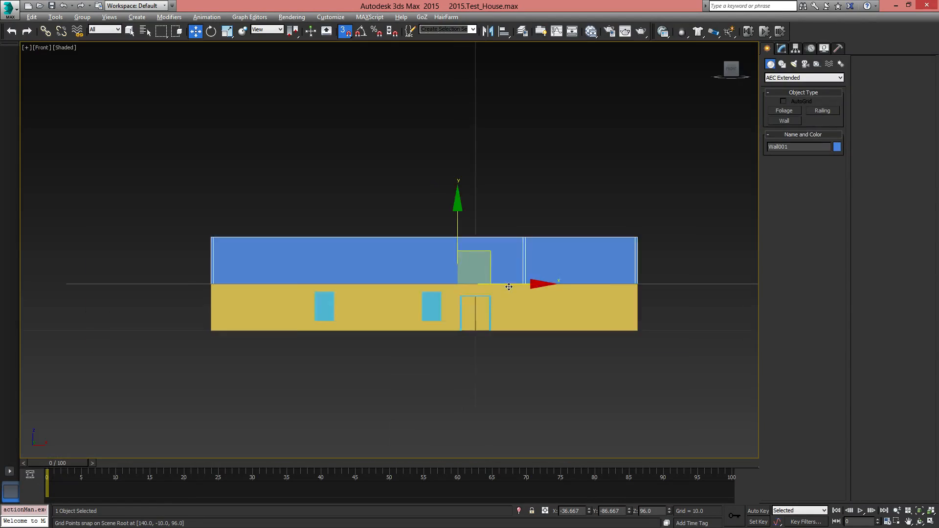
pyautogui.moveTo(678, 138); pyautogui.dragTo(626, 229)
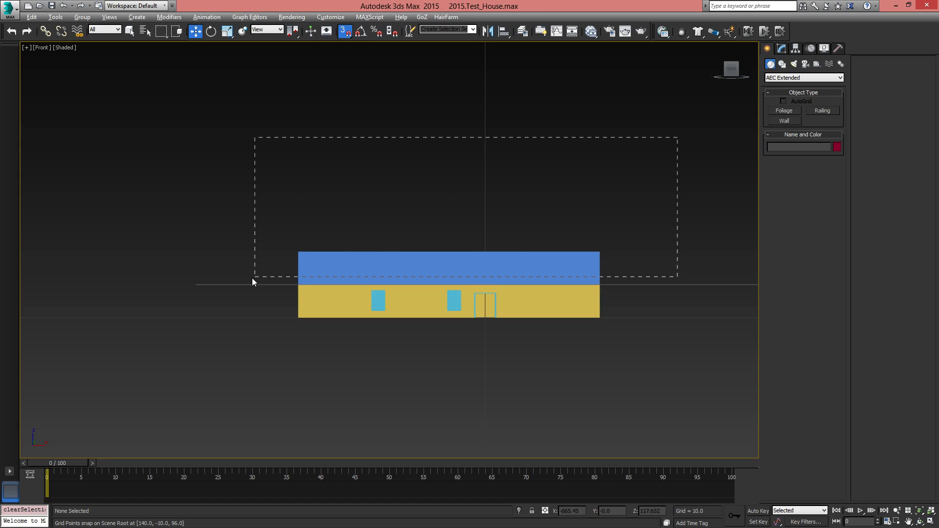
pyautogui.moveTo(239, 279); pyautogui.dragTo(240, 279)
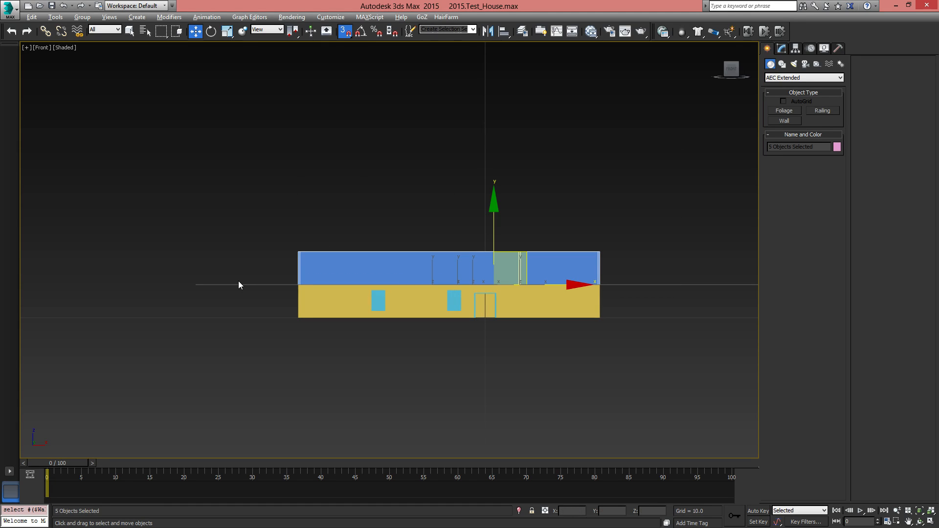
pyautogui.moveTo(513, 297); pyautogui.dragTo(574, 308)
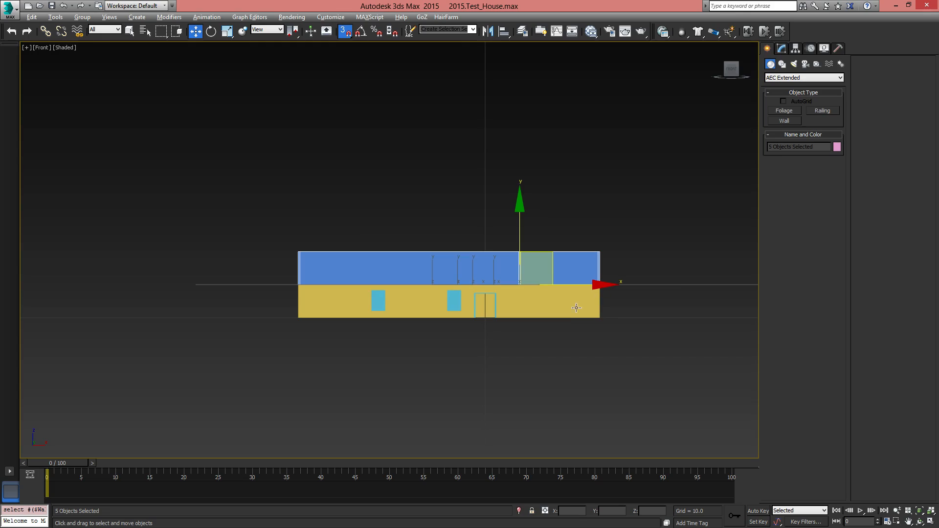
pyautogui.keyDown('alt'); pyautogui.moveTo(424, 250); pyautogui.dragTo(504, 233, button='middle'); pyautogui.keyUp('alt')
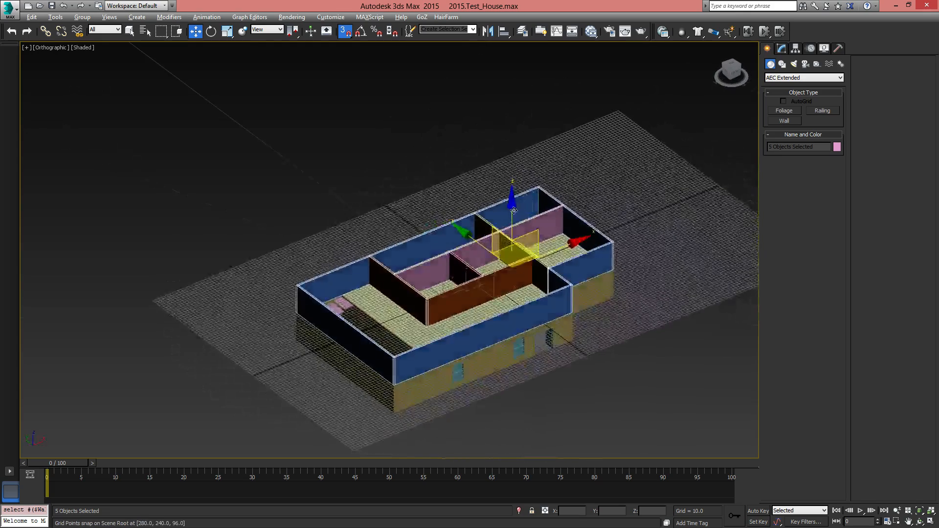
pyautogui.keyDown('ctrl'); pyautogui.click(396, 313); pyautogui.keyUp('ctrl')
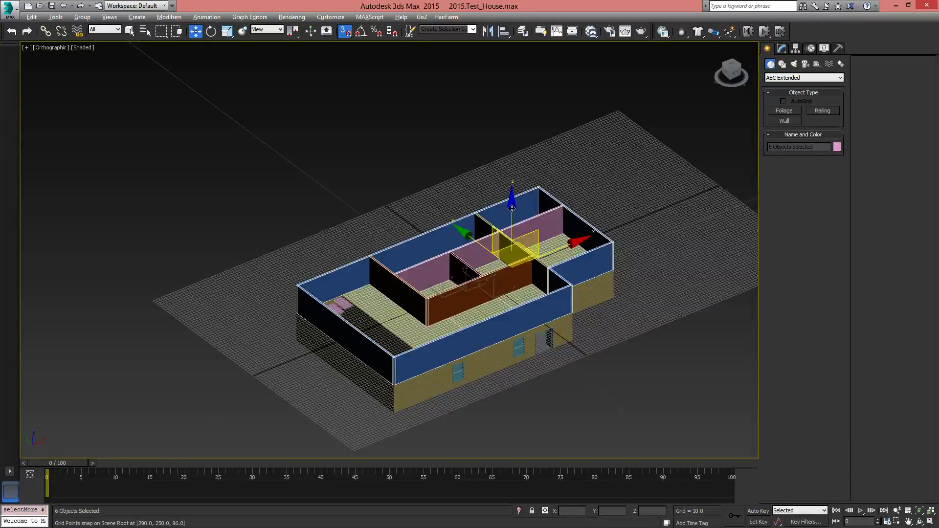
pyautogui.moveTo(511, 209); pyautogui.dragTo(544, 248)
pyautogui.scroll(5, 530, 278)
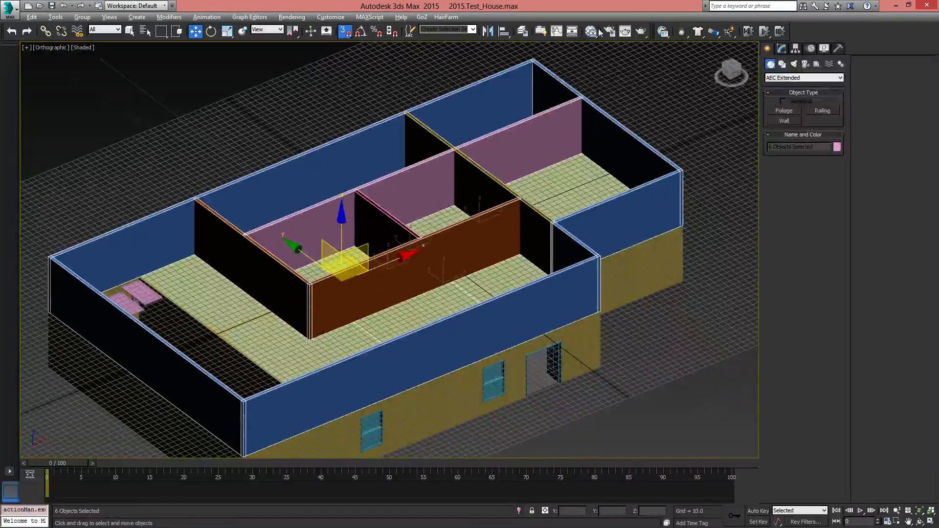
# Create a new layer from the six selected upper-floor objects and name it 2nd Floor
pyautogui.click(523, 31)
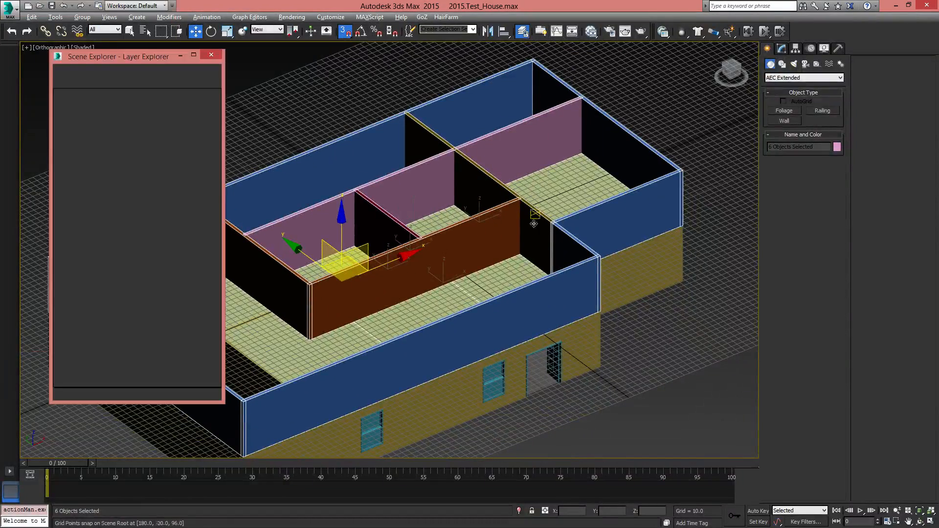
pyautogui.click(58, 104)
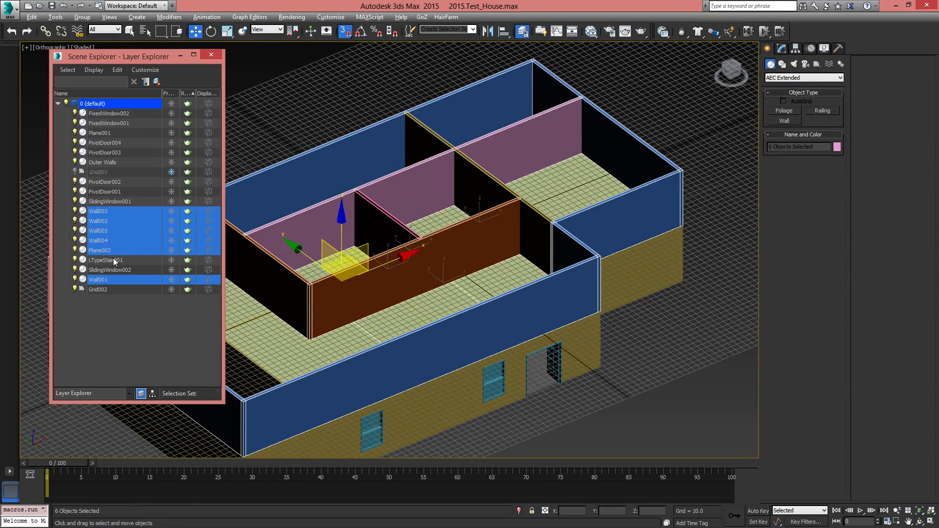
pyautogui.click(157, 82)
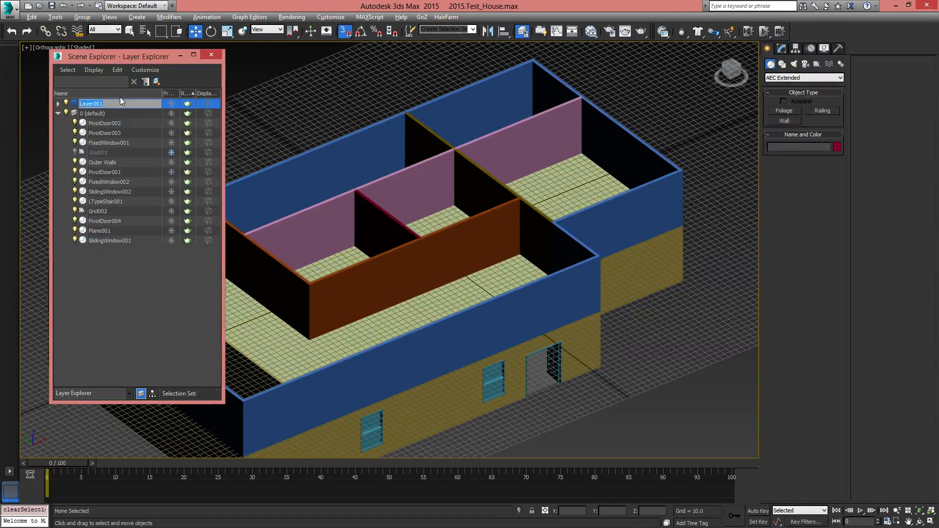
pyautogui.write('2nd Floor')
pyautogui.press('Return')
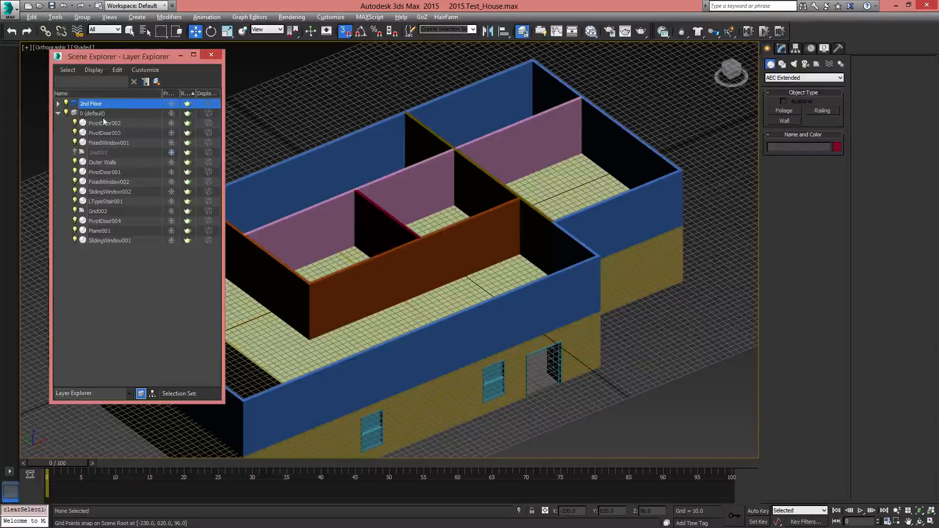
# Hide the 2nd Floor layer to expose the ground-floor rooms
pyautogui.click(66, 104)
pyautogui.moveTo(628, 335); pyautogui.dragTo(638, 270, button='middle')
pyautogui.scroll(-3, 637, 269)
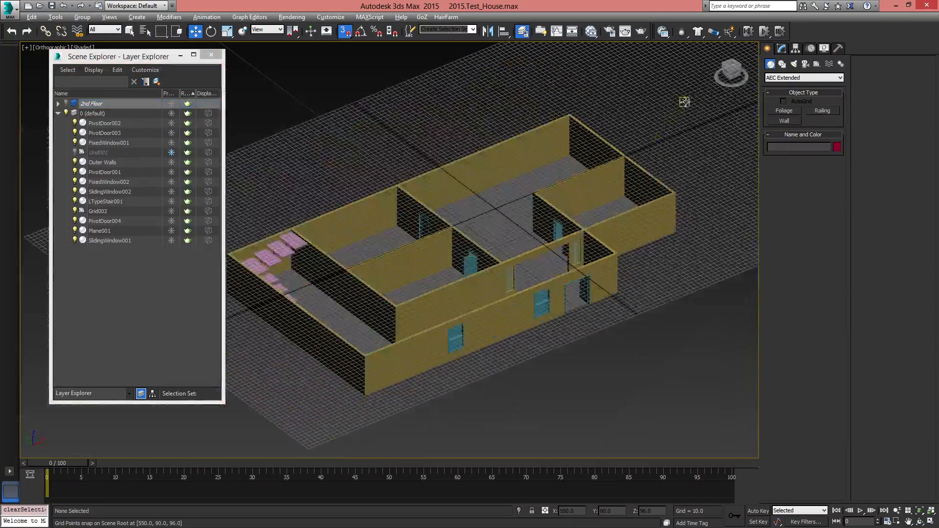
# Select the upper-level grid helper and return the working plane to the home grid
pyautogui.moveTo(747, 101); pyautogui.dragTo(517, 369)
pyautogui.hotkey('ctrl', 'z')
pyautogui.moveTo(679, 235); pyautogui.dragTo(677, 235, button='middle')
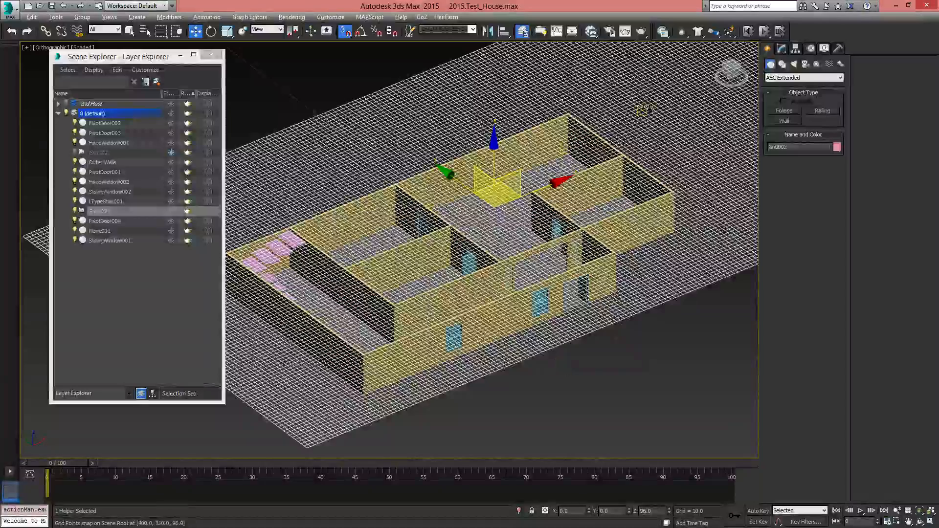
pyautogui.moveTo(649, 108); pyautogui.dragTo(615, 160, button='middle')
pyautogui.rightClick(613, 120)
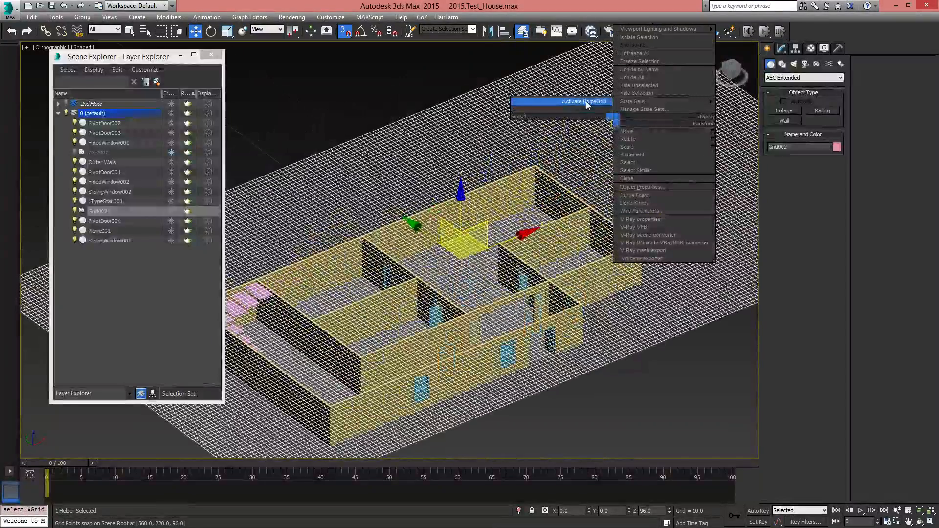
pyautogui.click(587, 104)
pyautogui.moveTo(554, 240); pyautogui.dragTo(531, 271, button='middle')
# Select all visible ground-floor objects, leaving the Grid002 helper out of the selection
pyautogui.hotkey('ctrl', 'a')
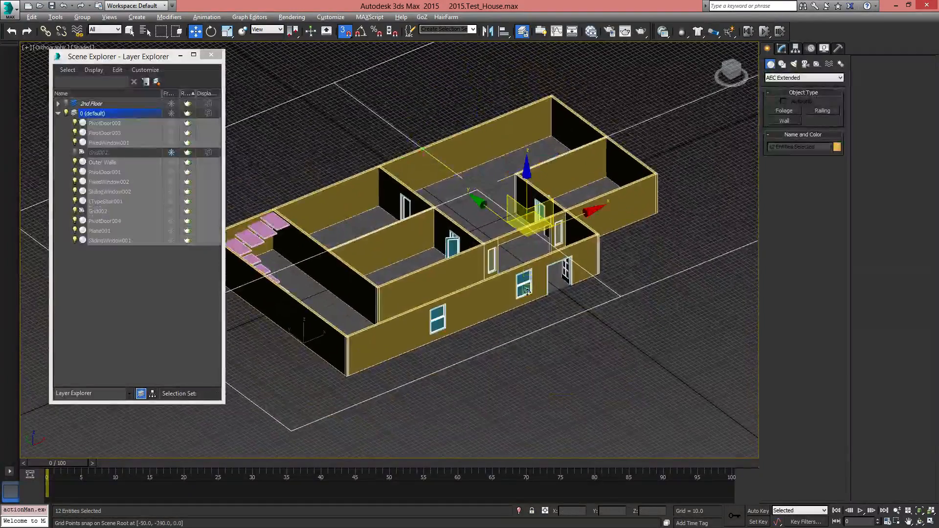
pyautogui.scroll(-5, 628, 133)
pyautogui.moveTo(568, 122); pyautogui.dragTo(655, 204)
pyautogui.scroll(4, 448, 330)
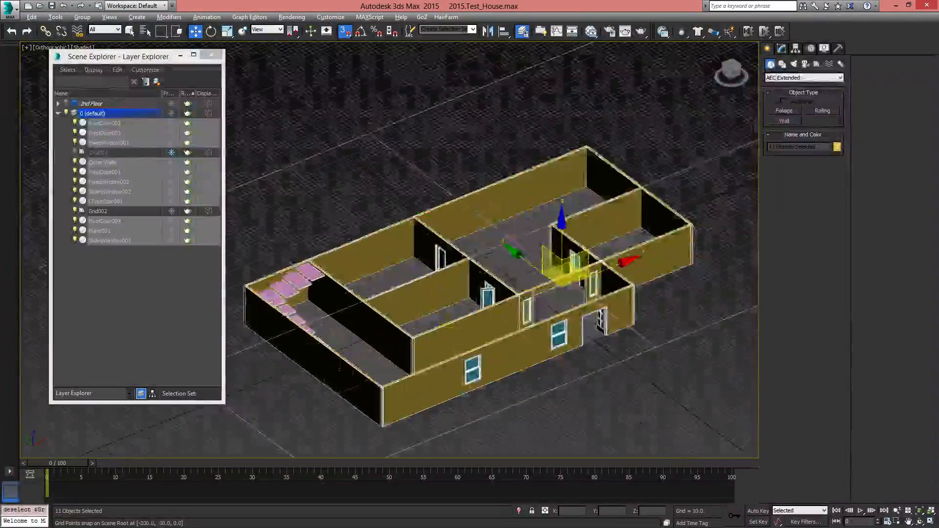
# Create a new layer from the selected ground-floor objects and name it 1st Floor
pyautogui.click(145, 82)
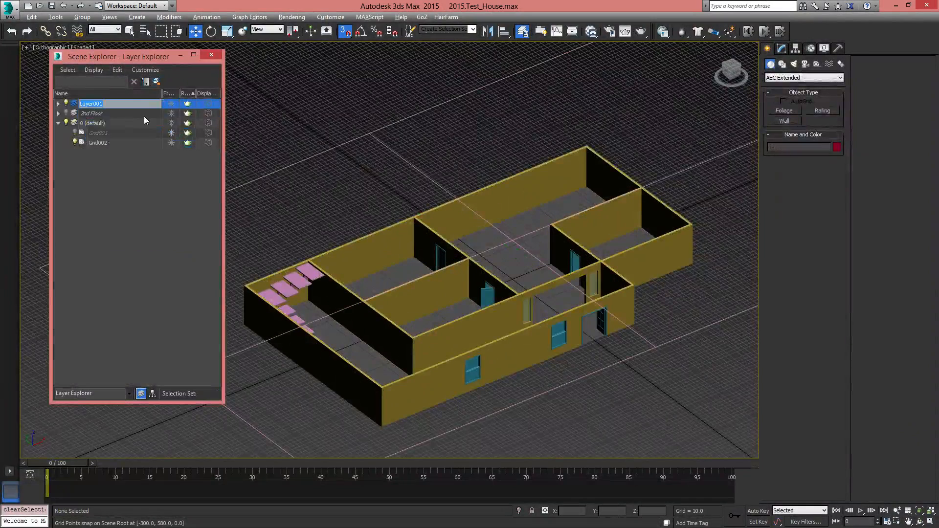
pyautogui.write('1st')
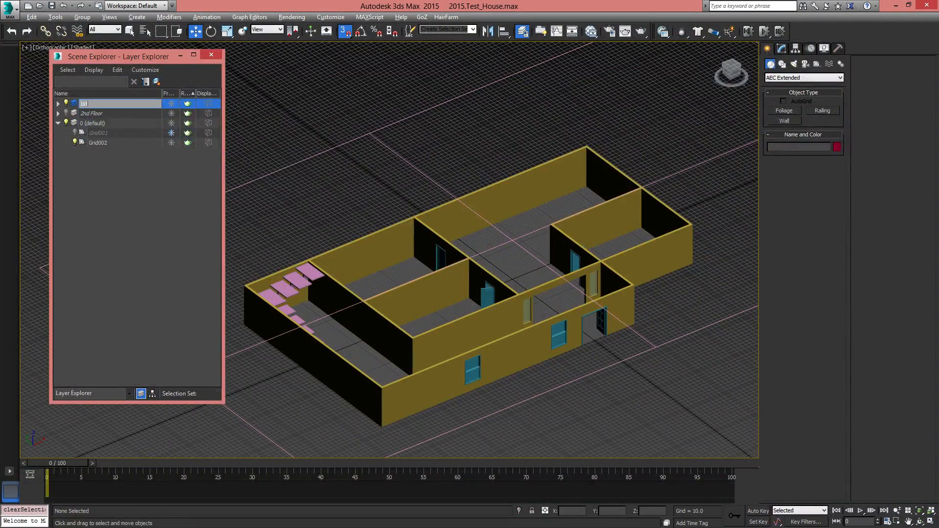
pyautogui.write(' Floor')
pyautogui.press('Return')
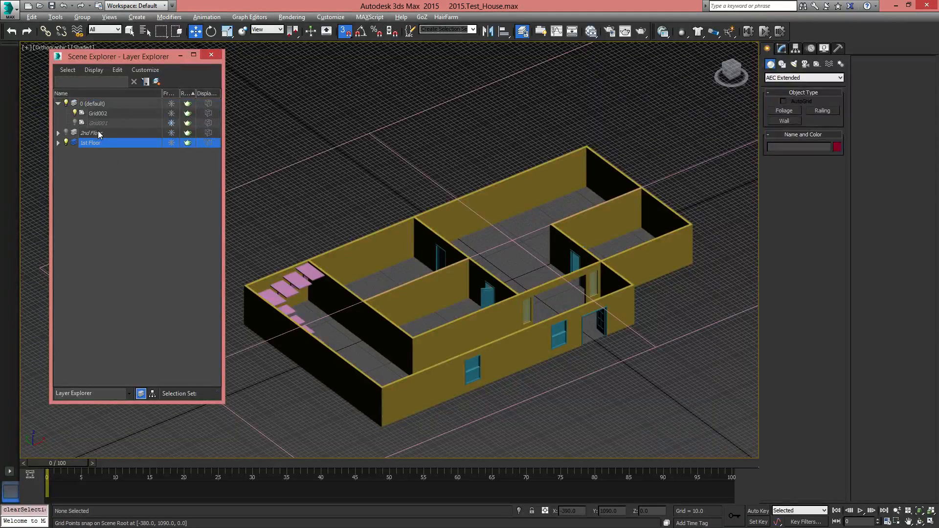
# Check which objects the 1st Floor and 2nd Floor layers contain
pyautogui.click(58, 143)
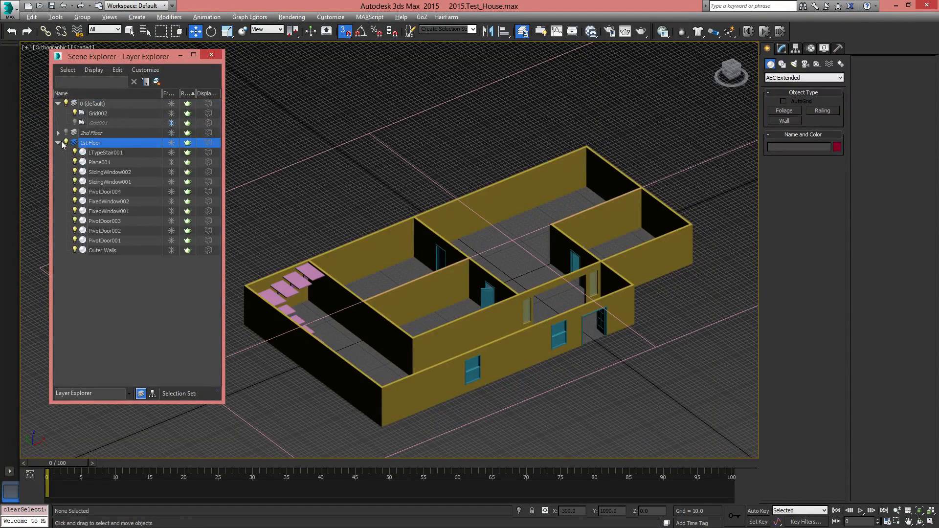
pyautogui.click(59, 143)
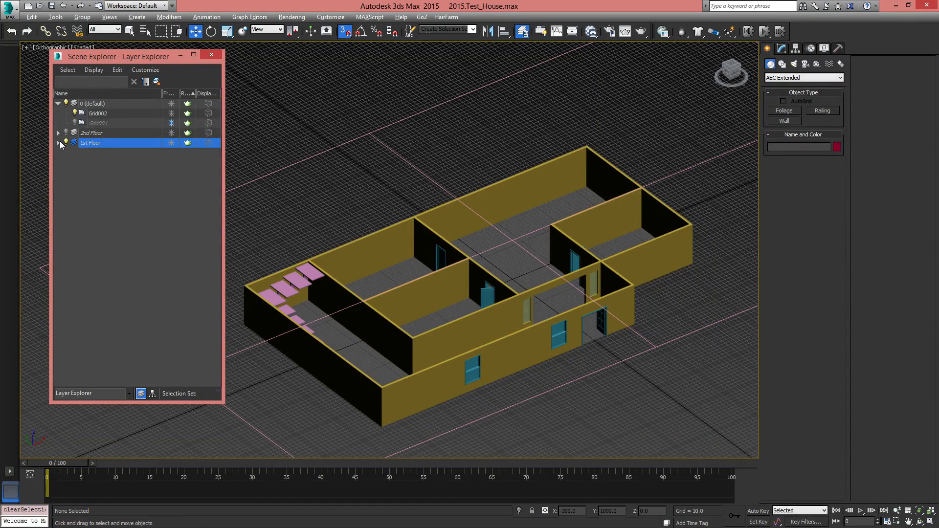
pyautogui.click(58, 131)
pyautogui.click(58, 131)
# Unfreeze and unhide the old Grid001 helper in the default layer and delete it
pyautogui.click(99, 123)
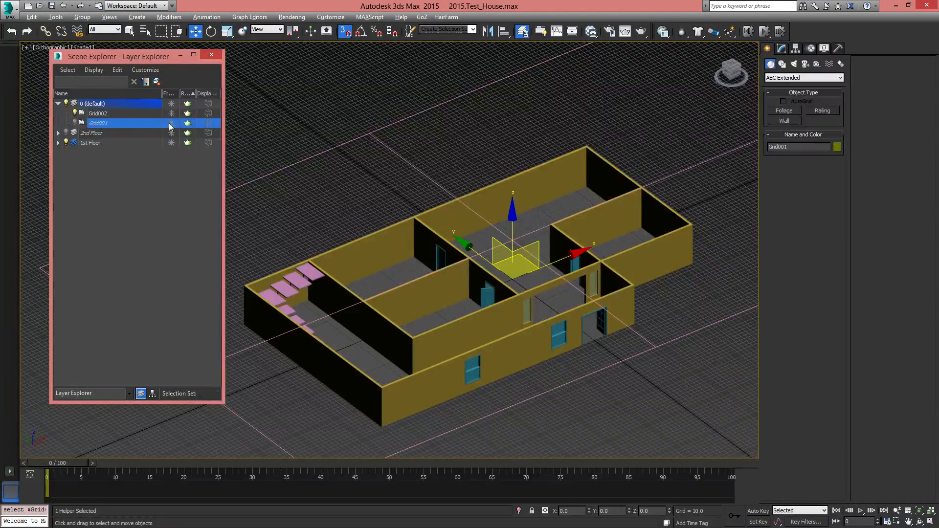
pyautogui.rightClick(93, 126)
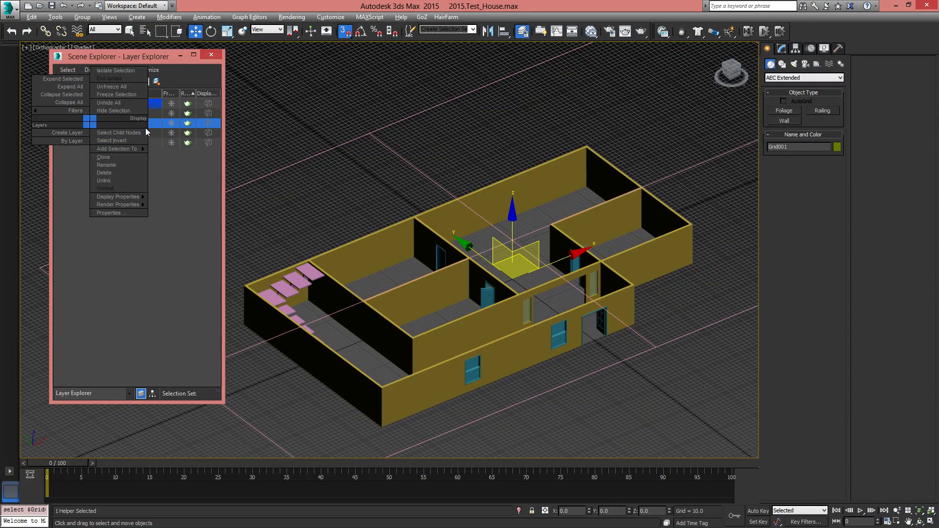
pyautogui.click(145, 128)
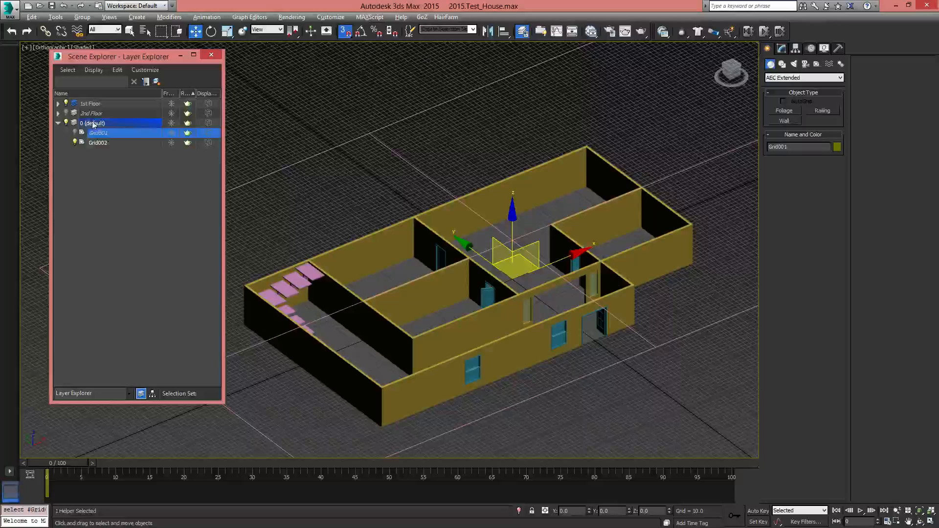
pyautogui.click(102, 141)
pyautogui.click(98, 135)
pyautogui.keyDown('alt'); pyautogui.moveTo(551, 275); pyautogui.dragTo(482, 282, button='middle'); pyautogui.keyUp('alt')
pyautogui.press('p')
pyautogui.moveTo(482, 282)
pyautogui.keyDown('alt'); pyautogui.mouseDown(button='middle')
pyautogui.moveTo(498, 348)
pyautogui.moveTo(486, 280)
pyautogui.mouseUp(button='middle'); pyautogui.keyUp('alt')
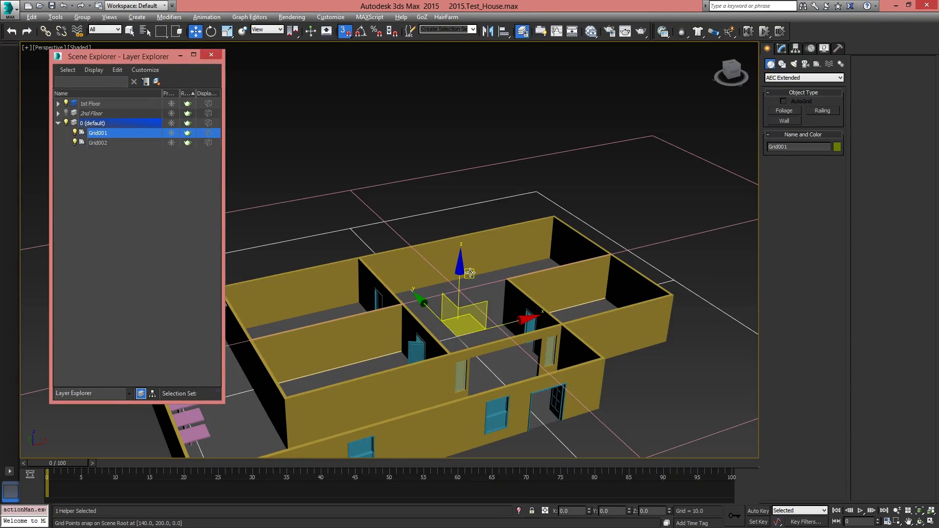
pyautogui.press('Delete')
pyautogui.moveTo(468, 273); pyautogui.dragTo(459, 242, button='middle')
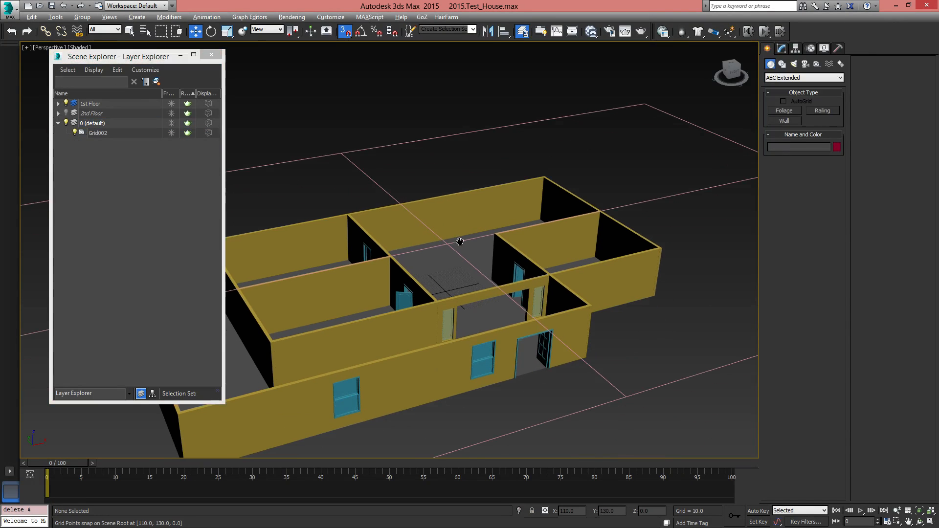
# Rename the remaining Grid002 helper as Grid_2nd Floor and collapse the default layer
pyautogui.click(113, 132)
pyautogui.press('z')
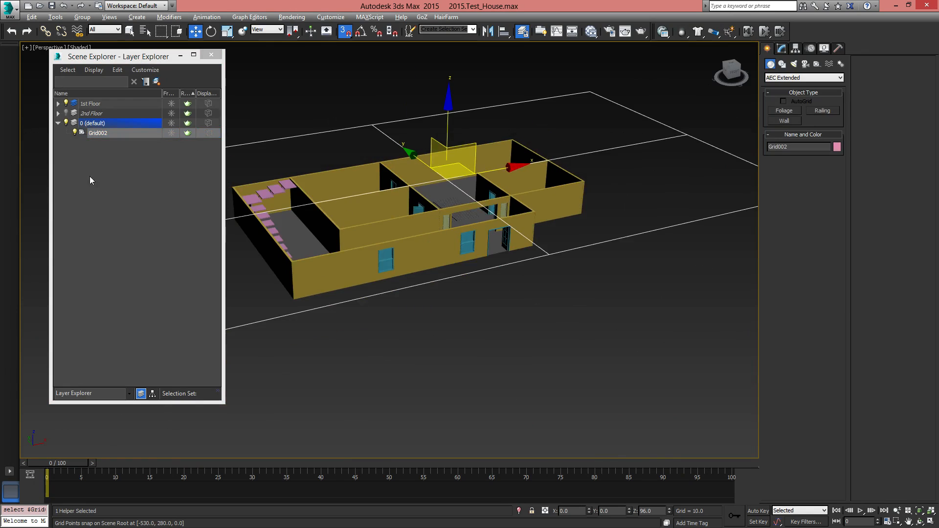
pyautogui.click(106, 135)
pyautogui.click(126, 132)
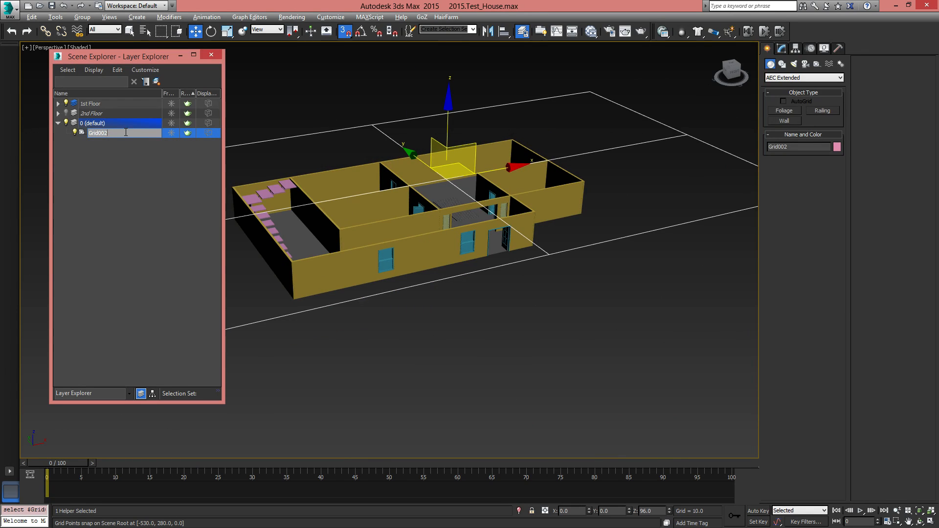
pyautogui.press('BackSpace')
pyautogui.write('_2nd Floor')
pyautogui.press('Return')
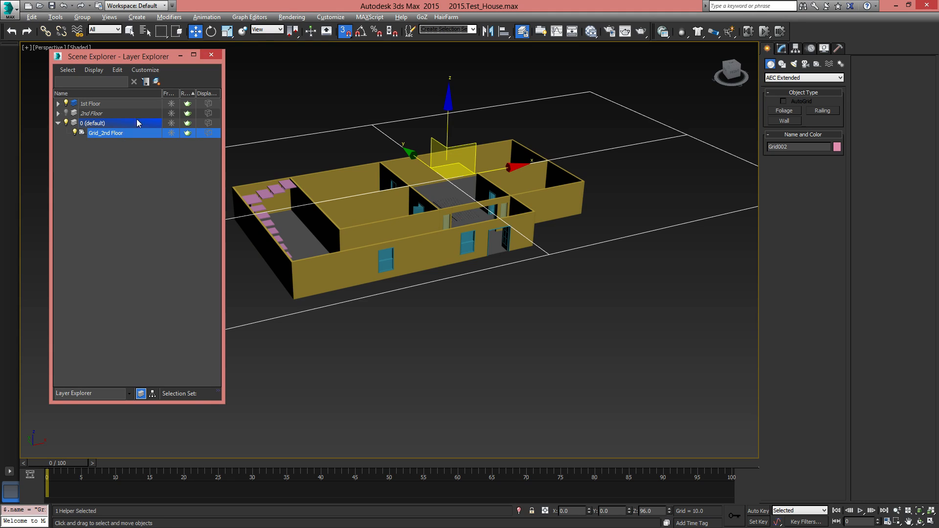
pyautogui.click(57, 124)
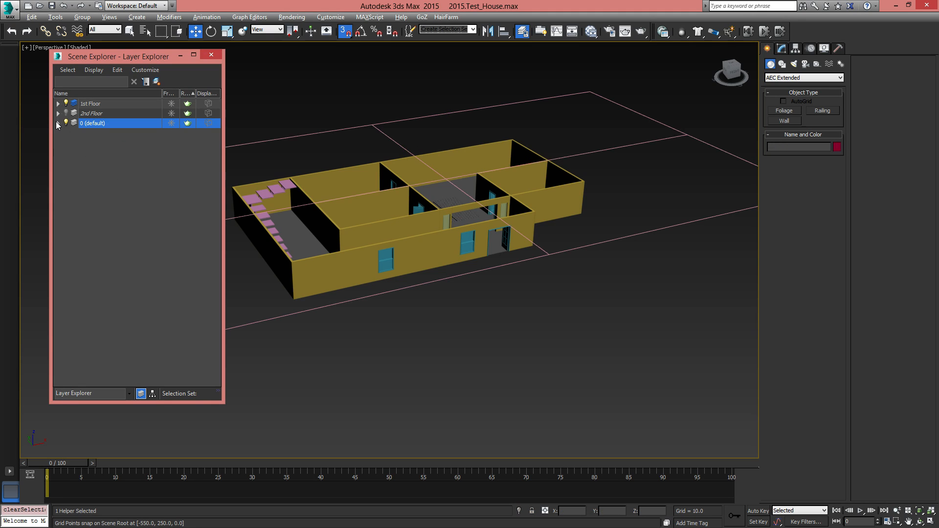
# Toggle the visibility of both floor layers, leaving the 2nd Floor layer shown and the 1st Floor layer hidden
pyautogui.moveTo(532, 237); pyautogui.dragTo(562, 256, button='middle')
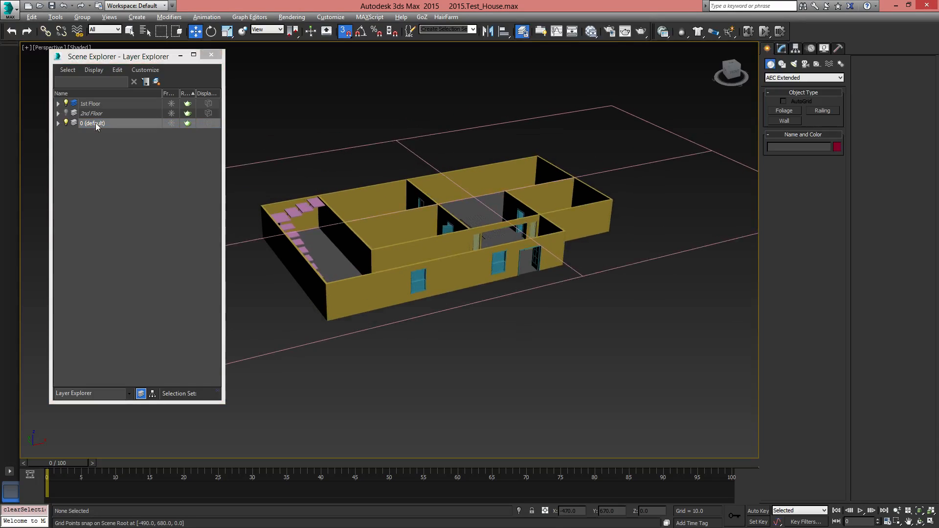
pyautogui.click(69, 114)
pyautogui.click(68, 114)
pyautogui.click(68, 114)
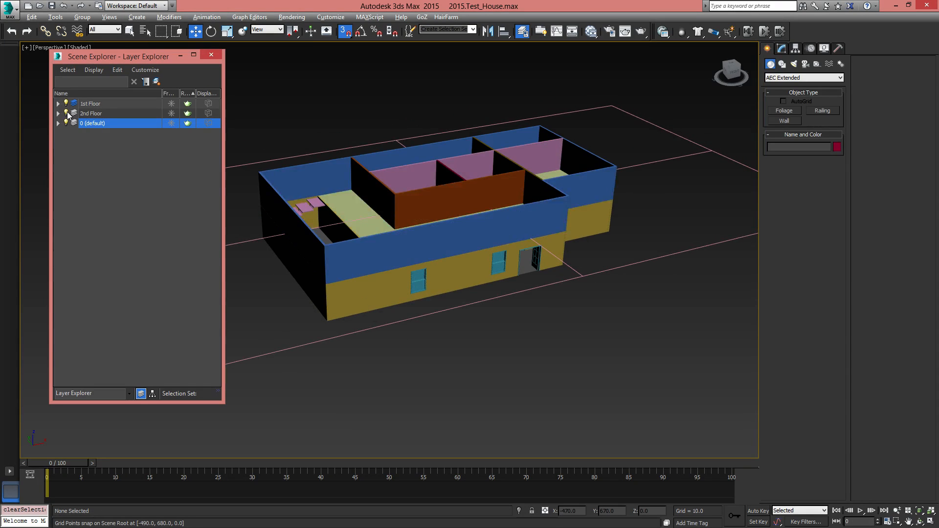
pyautogui.click(68, 114)
pyautogui.click(69, 114)
pyautogui.click(68, 114)
pyautogui.click(69, 114)
pyautogui.click(66, 105)
pyautogui.click(66, 105)
pyautogui.click(67, 105)
pyautogui.click(67, 106)
pyautogui.click(66, 114)
pyautogui.click(66, 113)
pyautogui.click(66, 104)
# Select the blue outer wall of the upper floor and close the Layer Explorer
pyautogui.keyDown('alt'); pyautogui.moveTo(462, 255); pyautogui.dragTo(449, 269, button='middle'); pyautogui.keyUp('alt')
pyautogui.click(524, 268)
pyautogui.scroll(5, 521, 273)
pyautogui.moveTo(522, 267); pyautogui.dragTo(623, 293, button='middle')
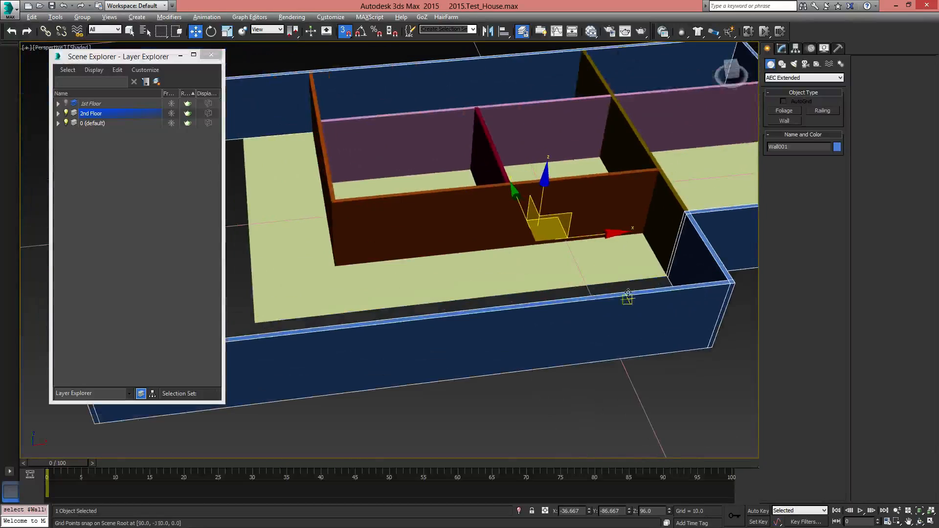
pyautogui.scroll(-5, 621, 290)
pyautogui.click(211, 55)
pyautogui.moveTo(502, 286); pyautogui.dragTo(498, 306, button='middle')
pyautogui.scroll(3, 387, 303)
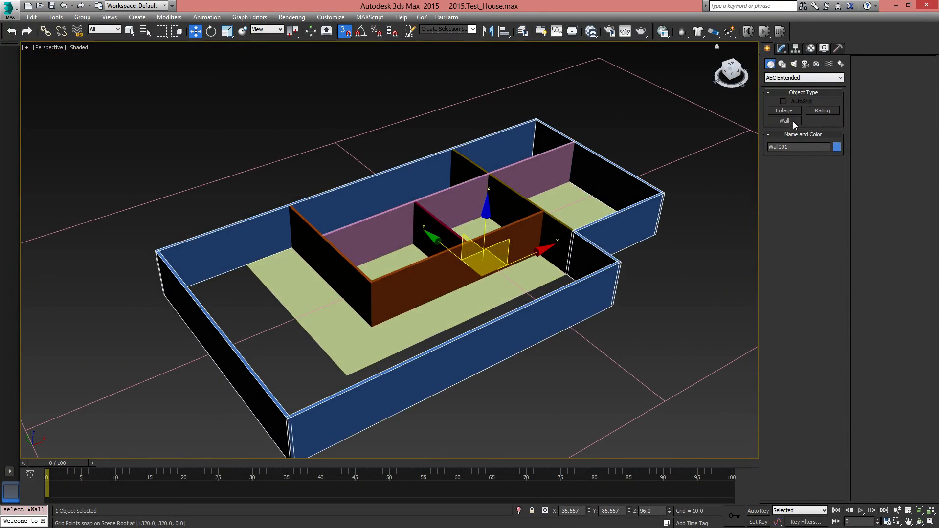
# Attach the other four upper-floor walls to the selected outer wall with Attach Multiple
pyautogui.click(782, 47)
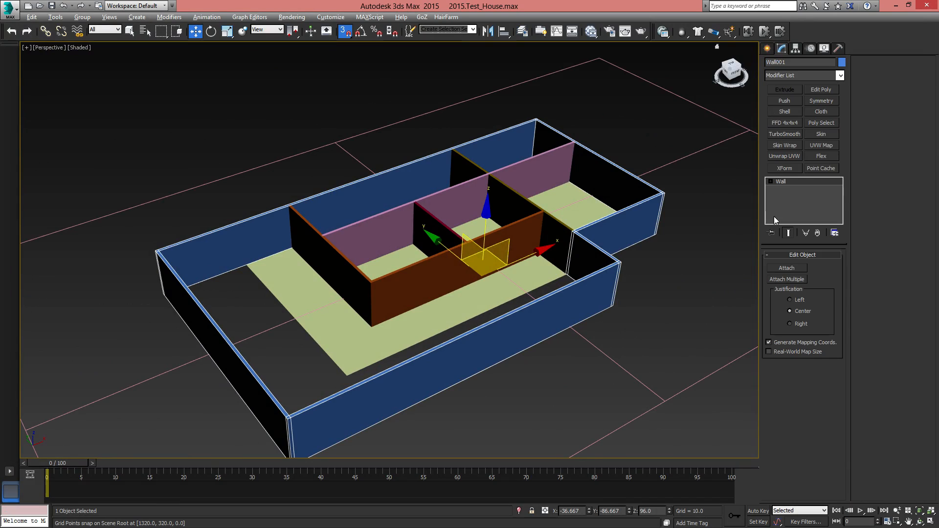
pyautogui.click(788, 279)
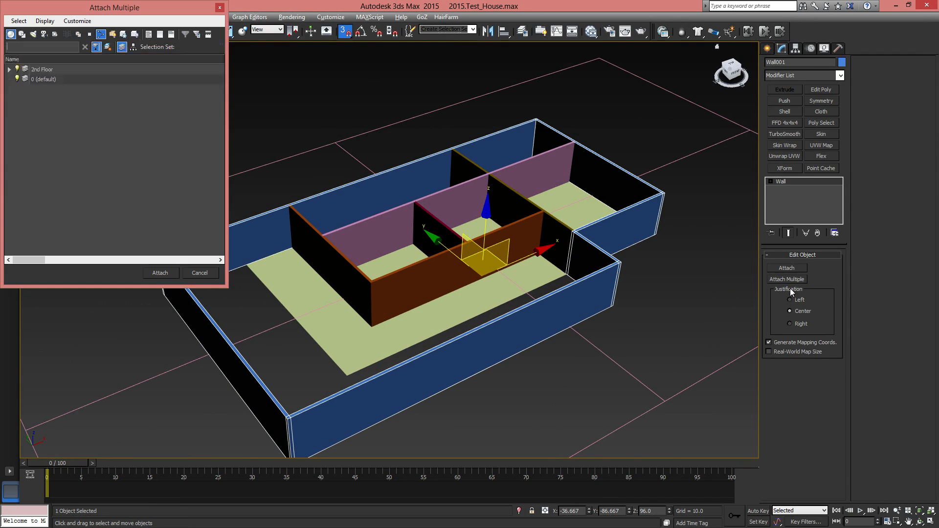
pyautogui.click(9, 70)
pyautogui.click(49, 80)
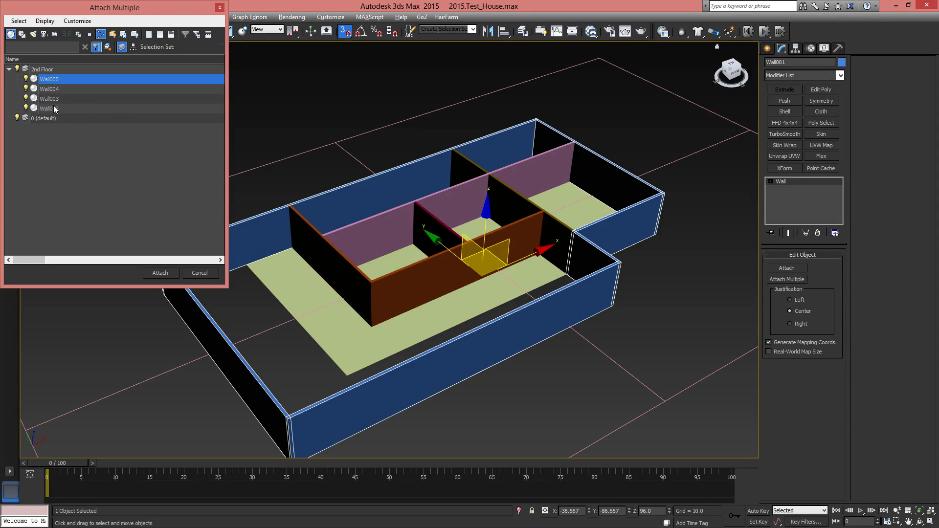
pyautogui.keyDown('shift'); pyautogui.click(55, 109); pyautogui.keyUp('shift')
pyautogui.click(165, 274)
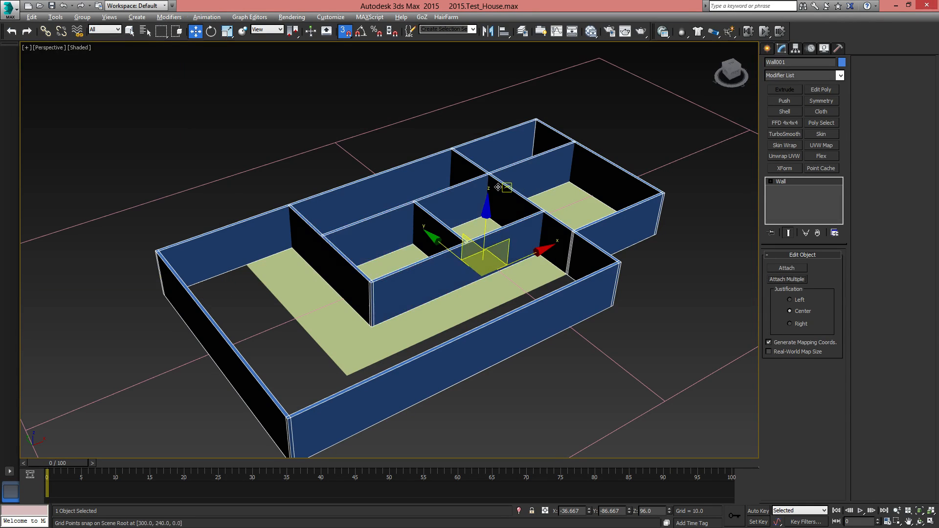
# Select the Grid_2nd Floor helper and activate it as the working grid
pyautogui.keyDown('alt'); pyautogui.moveTo(609, 302); pyautogui.dragTo(609, 227, button='middle'); pyautogui.keyUp('alt')
pyautogui.rightClick(609, 227)
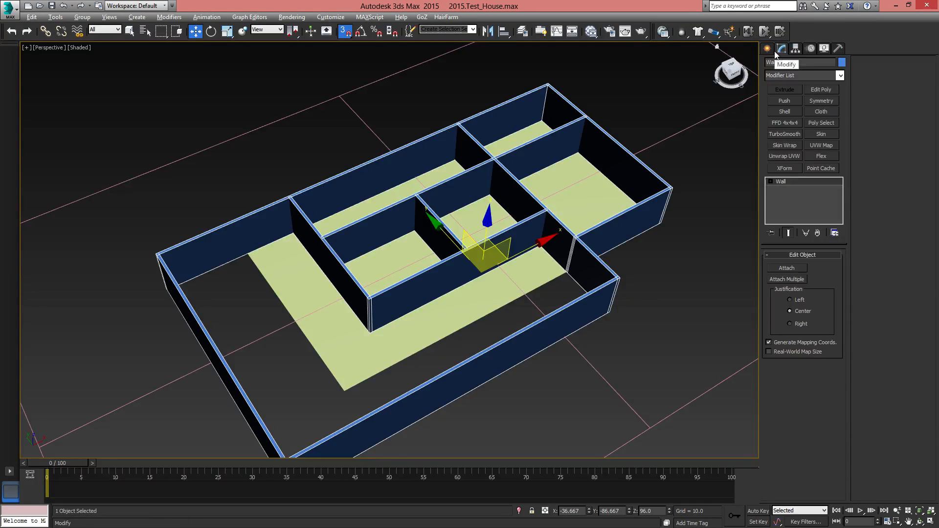
pyautogui.moveTo(684, 235); pyautogui.dragTo(600, 231, button='middle')
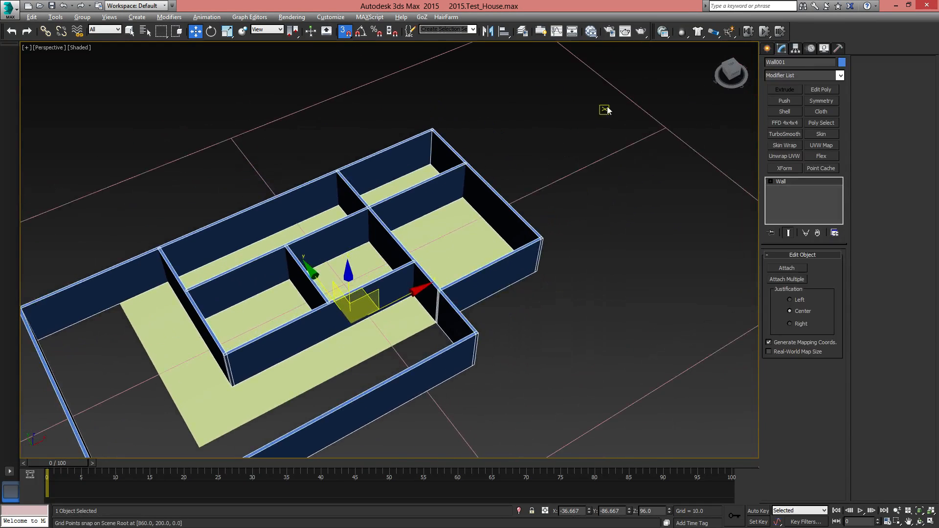
pyautogui.moveTo(608, 106); pyautogui.dragTo(703, 189)
pyautogui.rightClick(666, 128)
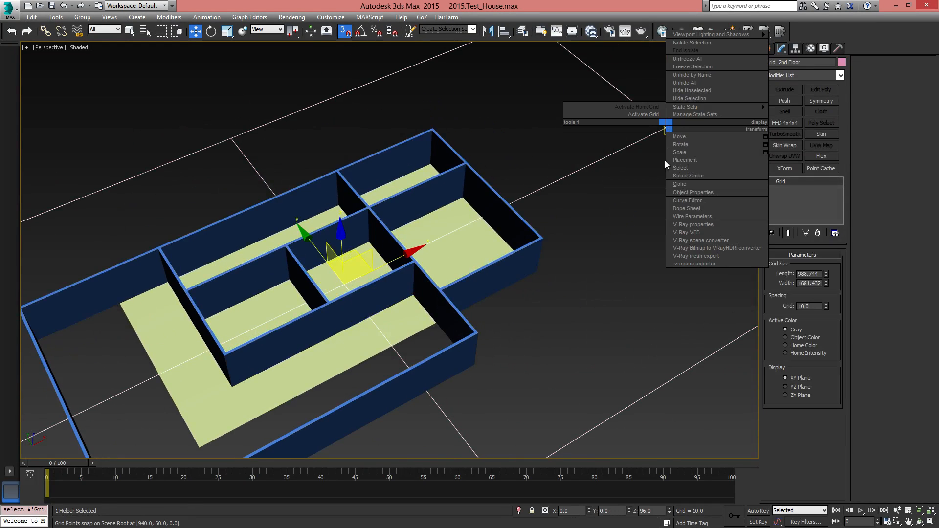
pyautogui.click(650, 115)
pyautogui.moveTo(448, 318); pyautogui.dragTo(496, 263, button='middle')
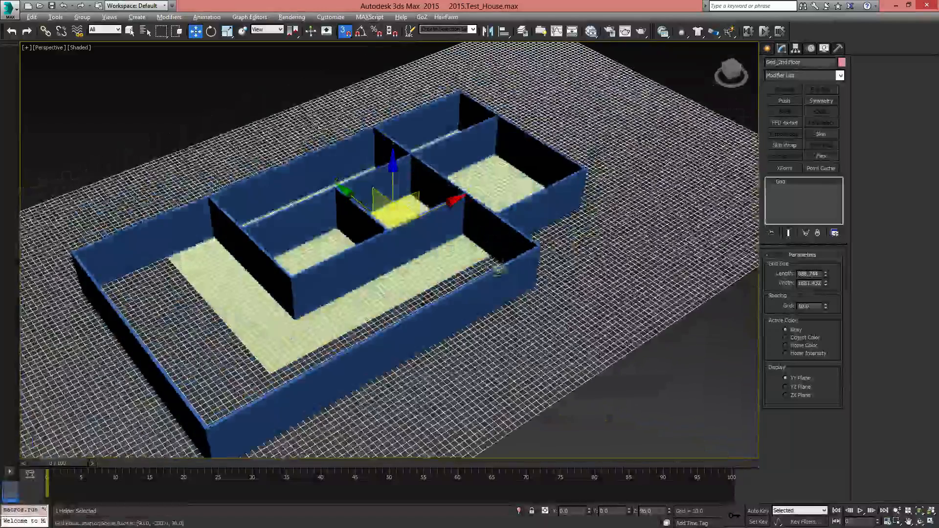
# Switch the geometry category to Doors and try to create a pivot door on the upper floor
pyautogui.click(769, 49)
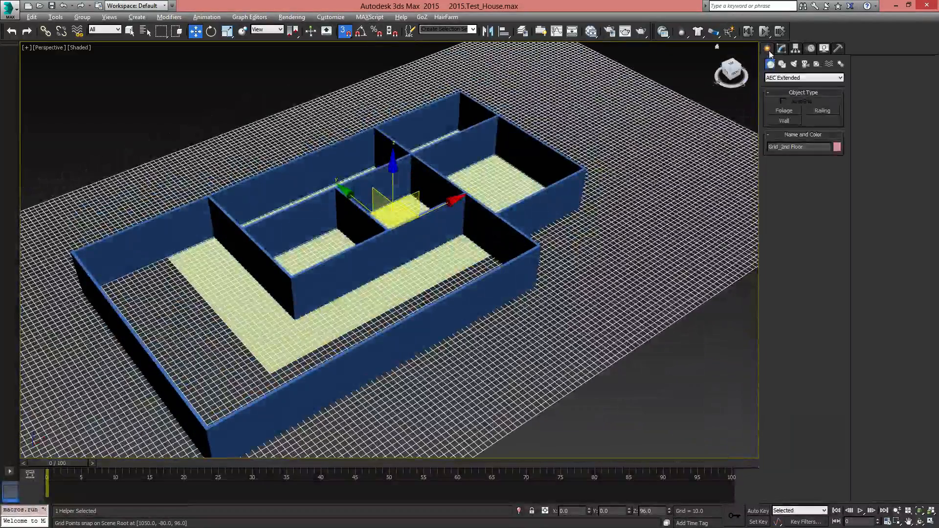
pyautogui.click(777, 77)
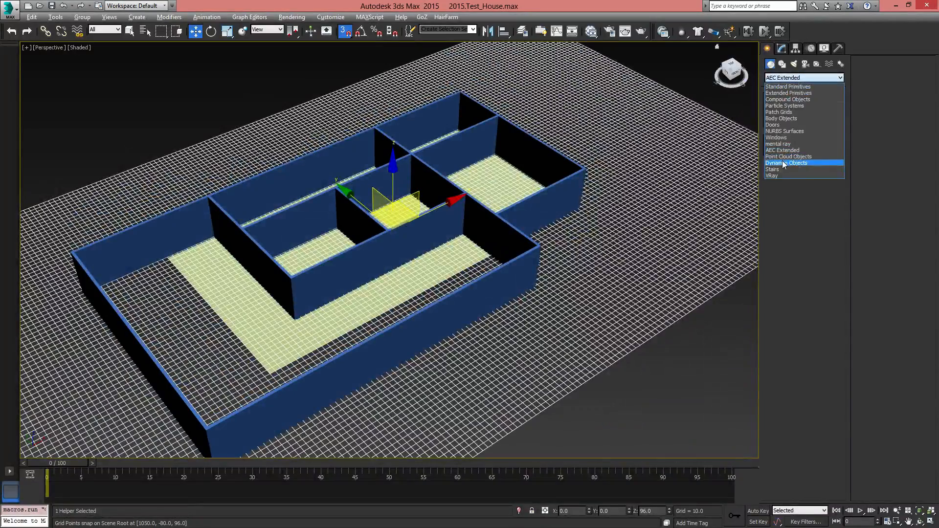
pyautogui.click(782, 125)
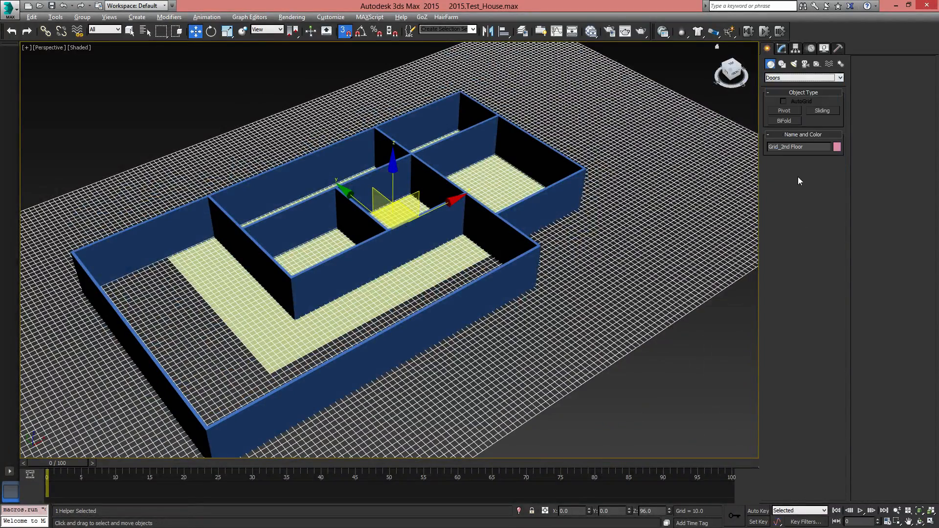
pyautogui.click(785, 110)
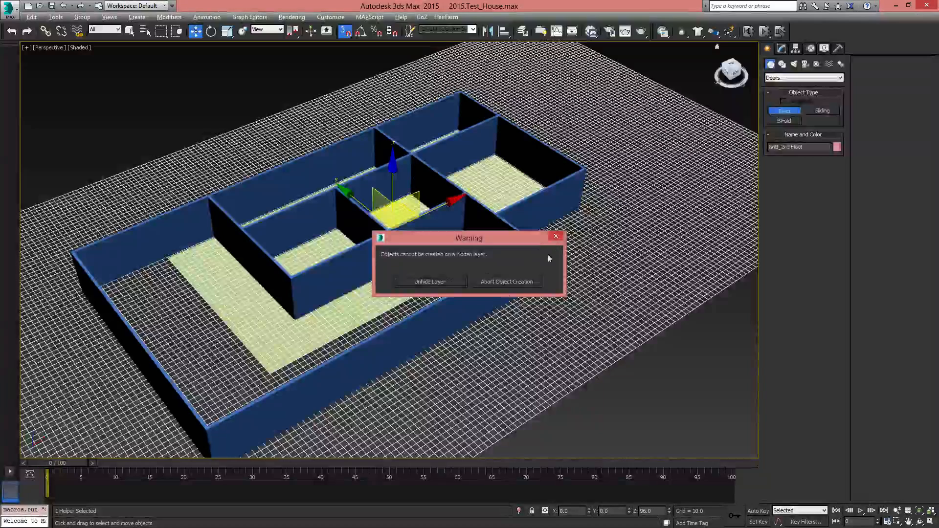
pyautogui.click(558, 238)
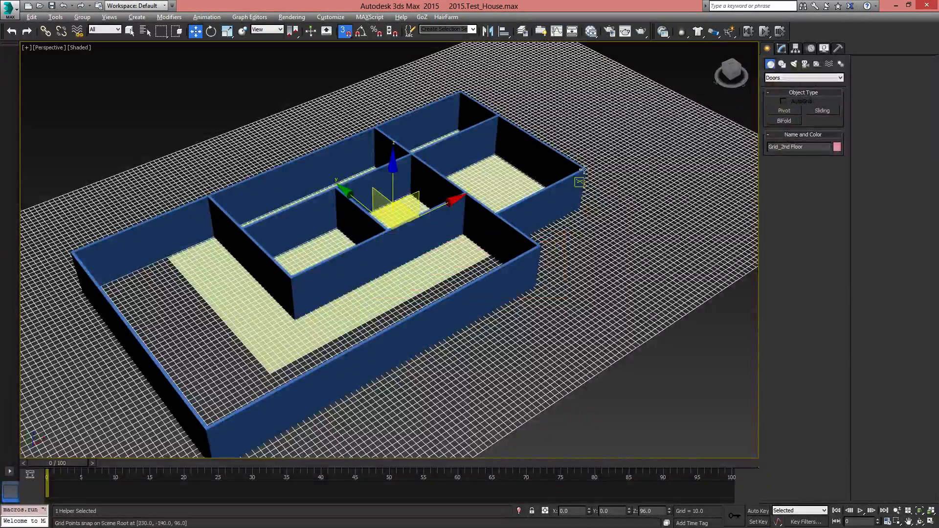
# Make the 2nd Floor layer the active layer in the Layer Explorer and close the explorer
pyautogui.click(522, 32)
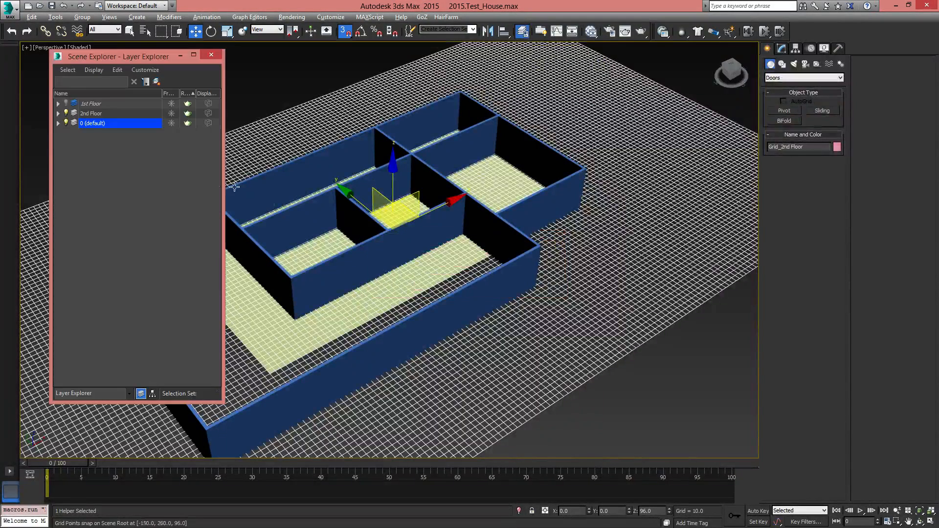
pyautogui.click(80, 114)
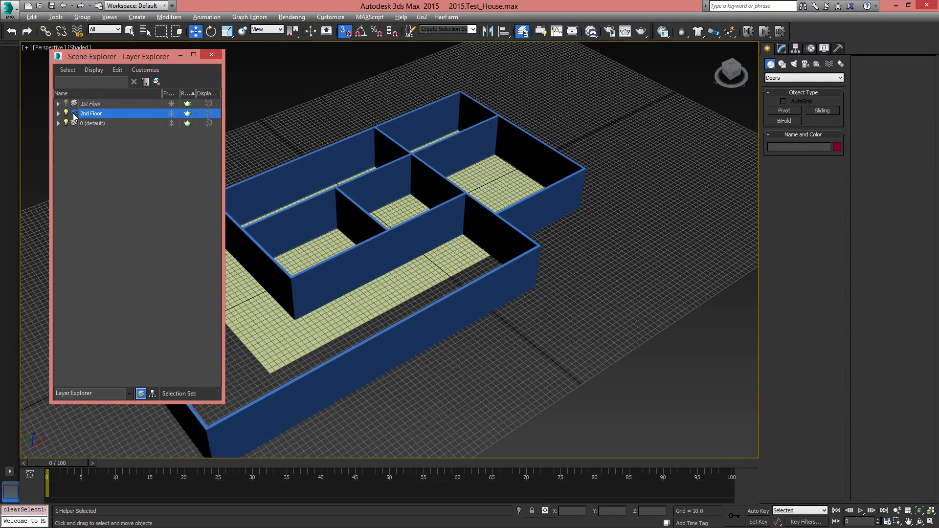
pyautogui.click(211, 55)
# Create a pivot door about 50 units wide and 71 units high in the short end wall of the long corridor room
pyautogui.moveTo(426, 304); pyautogui.dragTo(478, 277, button='middle')
pyautogui.click(474, 217)
pyautogui.scroll(3, 488, 216)
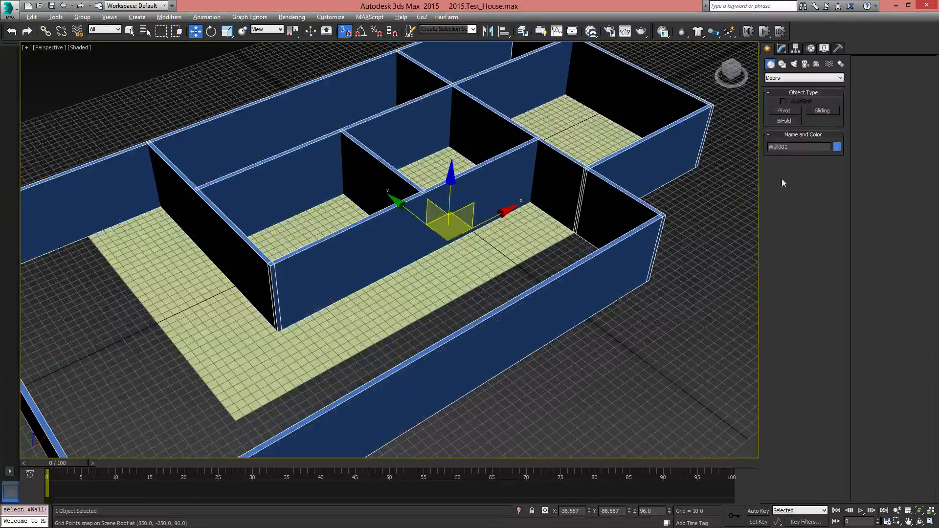
pyautogui.click(788, 108)
pyautogui.moveTo(372, 303)
pyautogui.mouseDown(button='middle')
pyautogui.moveTo(304, 356)
pyautogui.moveTo(364, 331)
pyautogui.moveTo(347, 360)
pyautogui.mouseUp(button='middle')
pyautogui.moveTo(142, 437); pyautogui.dragTo(304, 384, button='middle')
pyautogui.scroll(3, 299, 387)
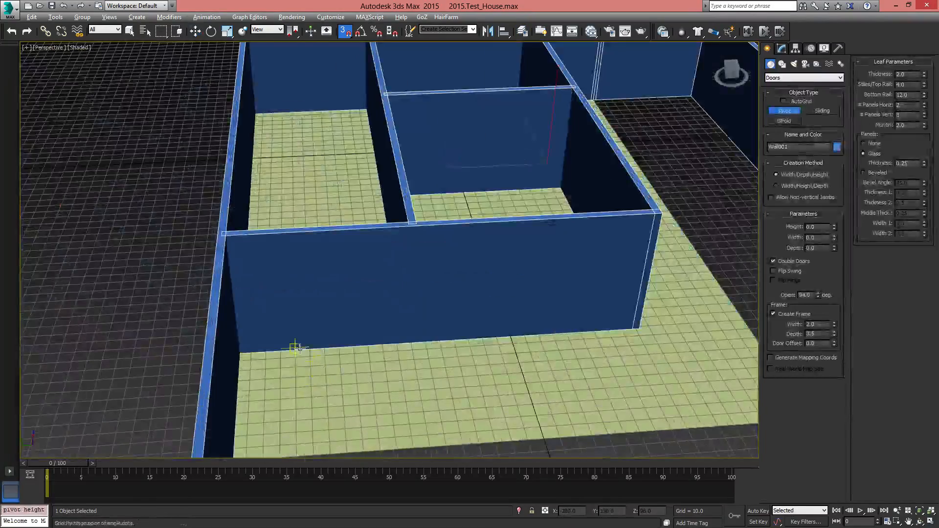
pyautogui.moveTo(264, 351); pyautogui.dragTo(335, 346)
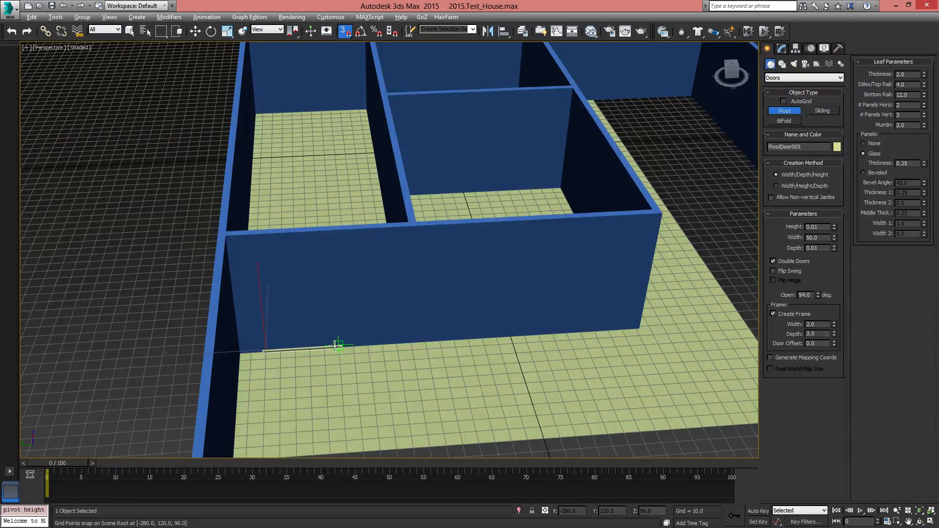
pyautogui.click(335, 347)
pyautogui.click(311, 243)
pyautogui.rightClick(371, 315)
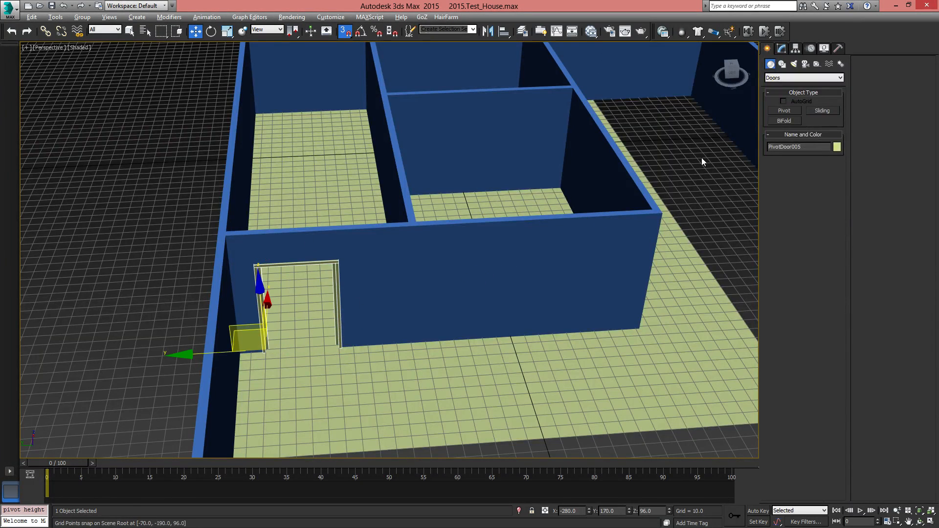
# Set the new pivot door's opening angle to 0 degrees
pyautogui.click(782, 48)
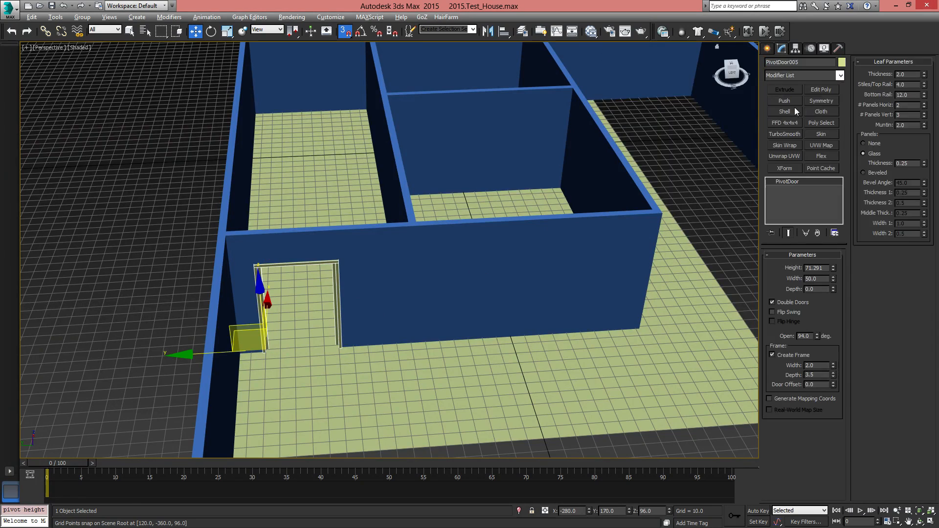
pyautogui.rightClick(821, 335)
pyautogui.rightClick(818, 333)
pyautogui.moveTo(818, 334); pyautogui.dragTo(827, 362)
pyautogui.moveTo(487, 300); pyautogui.dragTo(516, 298, button='middle')
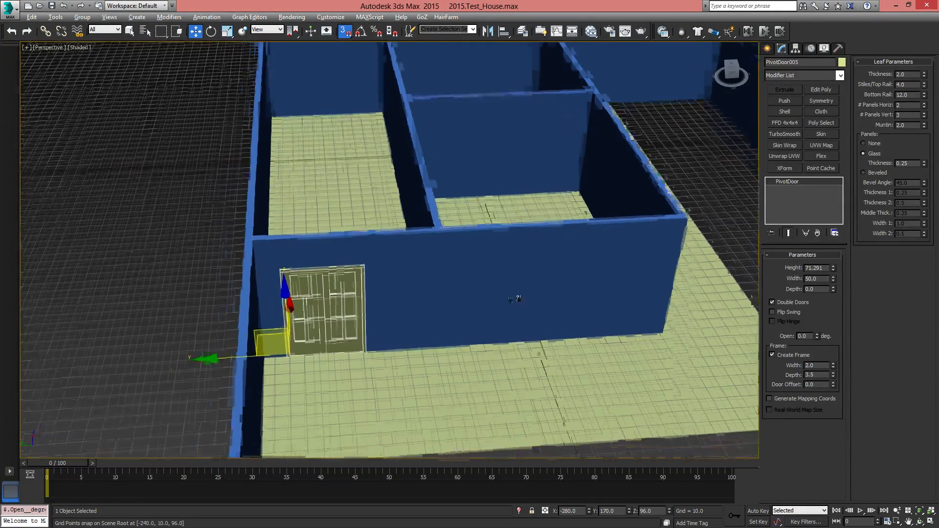
# Set the door's height to 70 and width to 30, and turn off Double Doors
pyautogui.doubleClick(828, 268)
pyautogui.write('70')
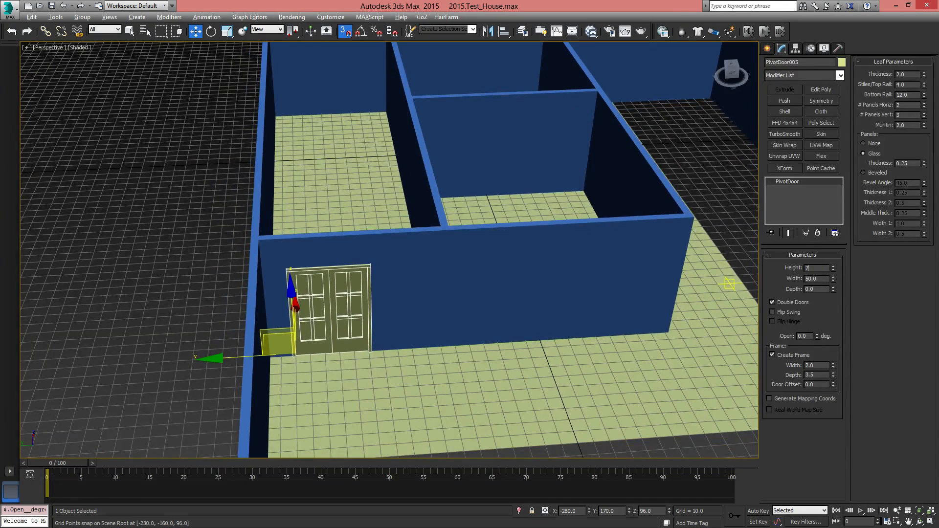
pyautogui.press('Return')
pyautogui.press('Tab')
pyautogui.write('30')
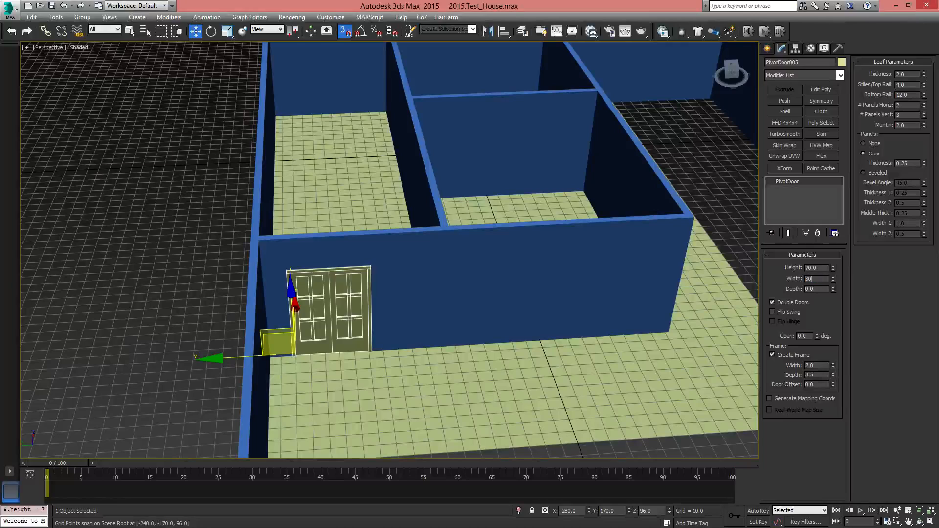
pyautogui.press('Return')
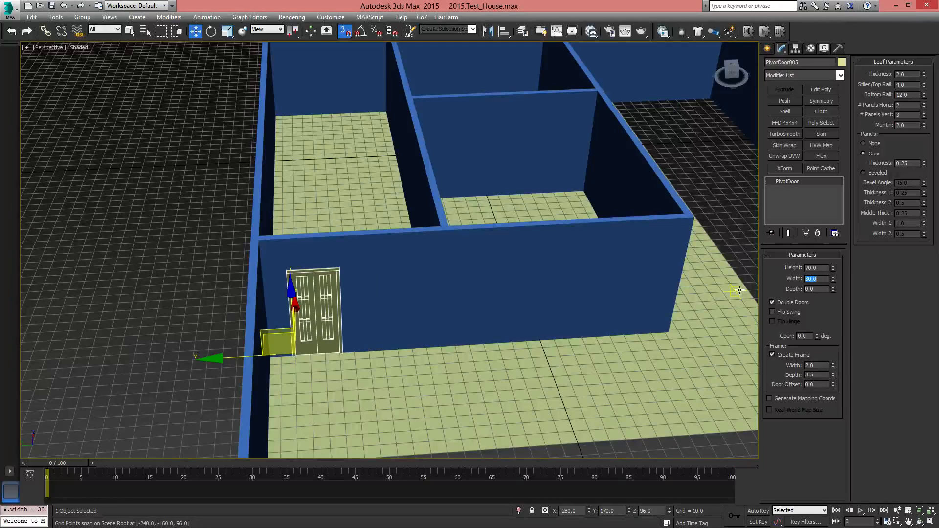
pyautogui.click(781, 301)
# Change the door's leaf panels to Beveled and shift the door 20 units along its wall, away from the corner
pyautogui.keyDown('alt'); pyautogui.moveTo(430, 353); pyautogui.dragTo(568, 349, button='middle'); pyautogui.keyUp('alt')
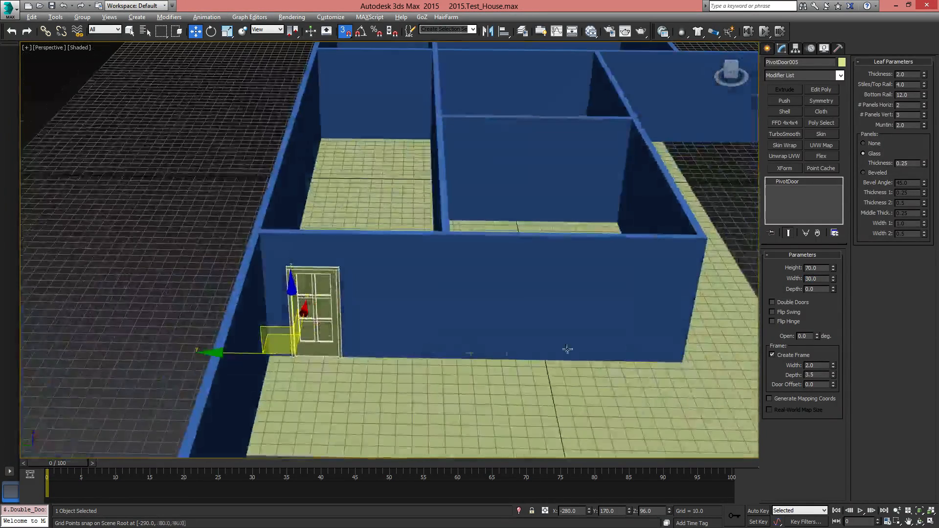
pyautogui.click(874, 144)
pyautogui.click(877, 170)
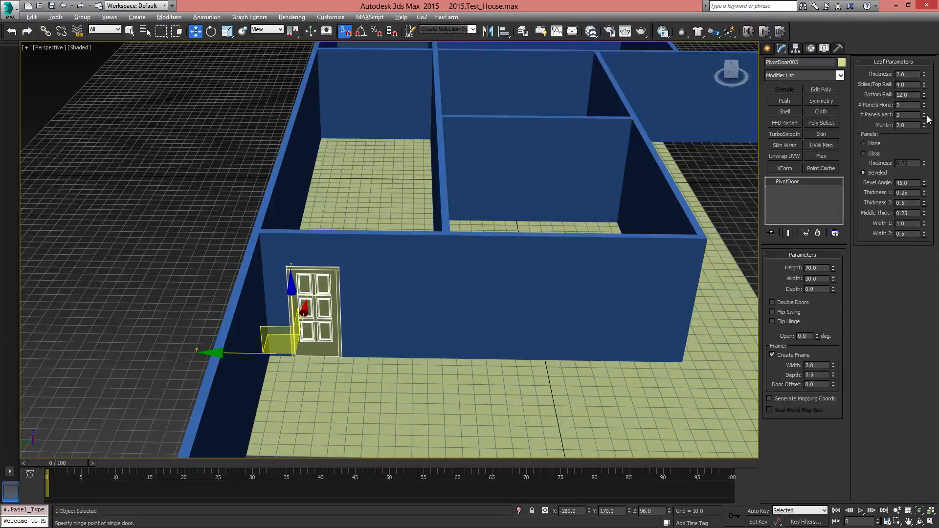
pyautogui.moveTo(375, 351)
pyautogui.keyDown('alt'); pyautogui.mouseDown(button='middle')
pyautogui.moveTo(337, 355)
pyautogui.moveTo(386, 365)
pyautogui.mouseUp(button='middle'); pyautogui.keyUp('alt')
pyautogui.scroll(3, 321, 374)
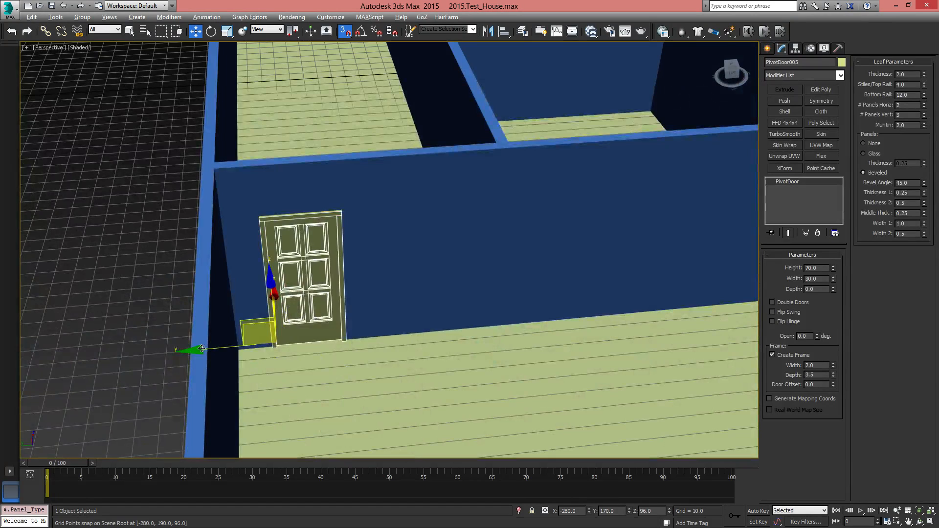
pyautogui.moveTo(202, 349); pyautogui.dragTo(322, 343)
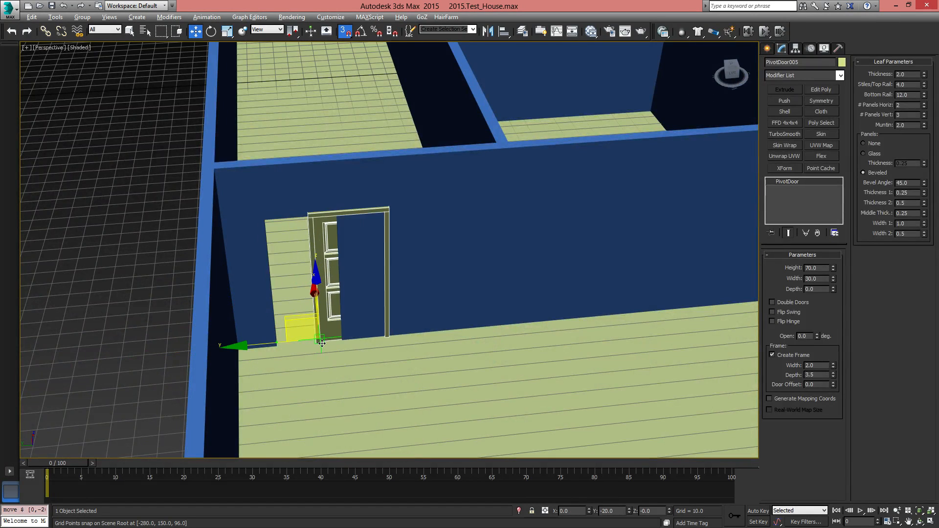
# Clone the door as a single copy placed beside the long interior wall of the adjacent room
pyautogui.moveTo(520, 335)
pyautogui.keyDown('alt'); pyautogui.mouseDown(button='middle')
pyautogui.moveTo(497, 324)
pyautogui.moveTo(427, 338)
pyautogui.moveTo(266, 289)
pyautogui.moveTo(235, 316)
pyautogui.moveTo(307, 238)
pyautogui.moveTo(418, 268)
pyautogui.moveTo(409, 272)
pyautogui.mouseUp(button='middle'); pyautogui.keyUp('alt')
pyautogui.scroll(-5, 426, 337)
pyautogui.moveTo(201, 188)
pyautogui.keyDown('shift'); pyautogui.mouseDown()
pyautogui.moveTo(341, 253)
pyautogui.moveTo(441, 274)
pyautogui.moveTo(438, 289)
pyautogui.moveTo(368, 283)
pyautogui.moveTo(377, 274)
pyautogui.moveTo(455, 299)
pyautogui.moveTo(452, 323)
pyautogui.mouseUp(); pyautogui.keyUp('shift')
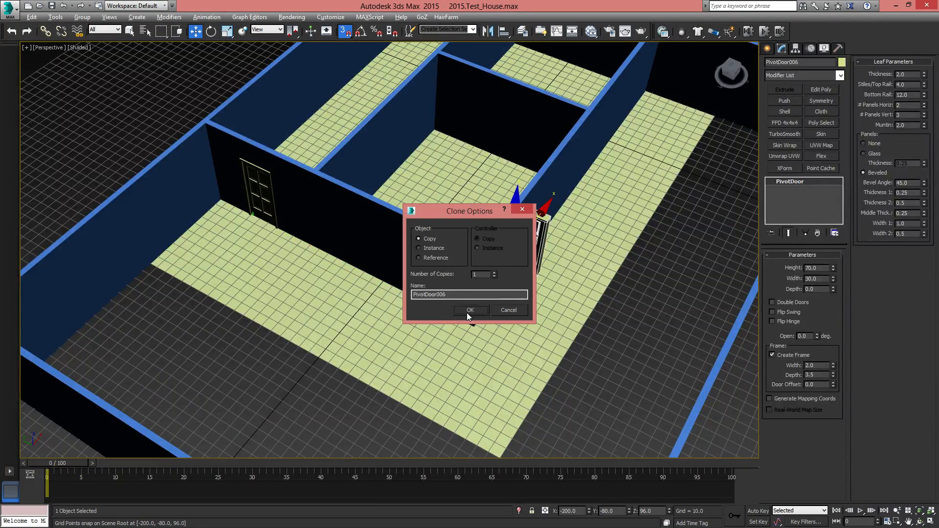
pyautogui.click(468, 314)
# Turn on angle snap and rotate the copied door 90 degrees to run parallel with the long interior wall
pyautogui.keyDown('alt'); pyautogui.moveTo(467, 315); pyautogui.dragTo(411, 325, button='middle'); pyautogui.keyUp('alt')
pyautogui.press('e')
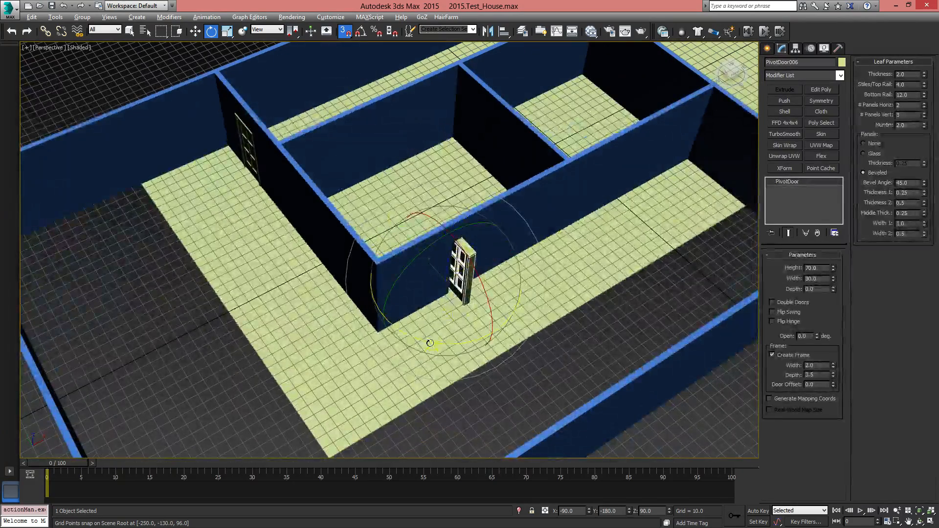
pyautogui.moveTo(430, 343); pyautogui.dragTo(511, 329)
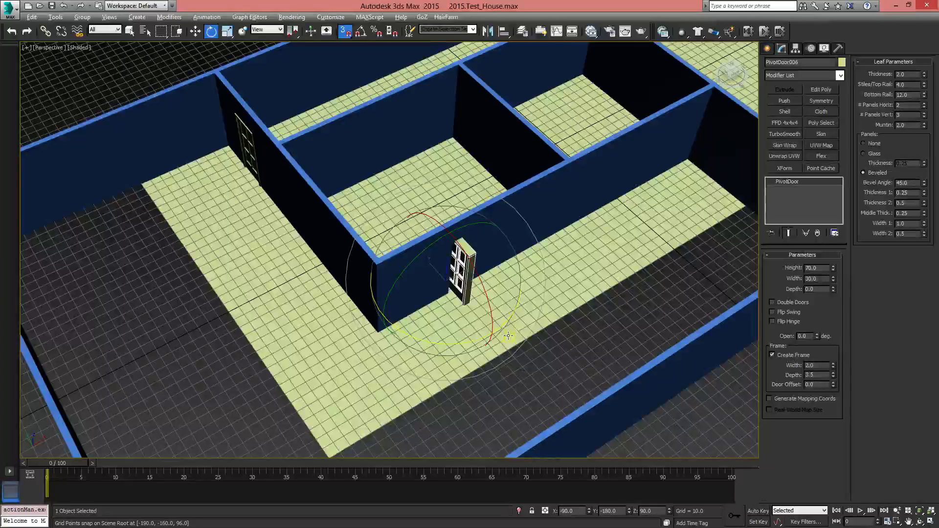
pyautogui.keyDown('alt'); pyautogui.moveTo(490, 322); pyautogui.dragTo(424, 306, button='middle'); pyautogui.keyUp('alt')
pyautogui.click(361, 32)
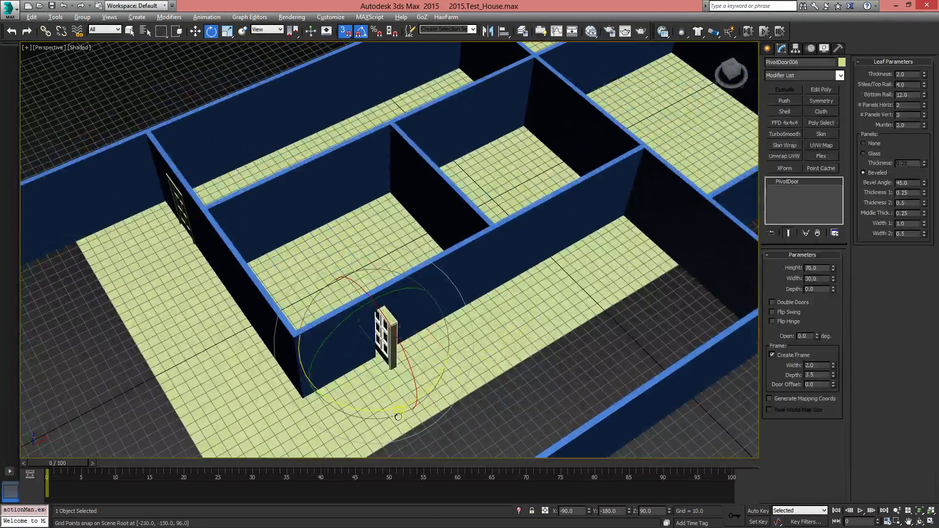
pyautogui.moveTo(364, 411); pyautogui.dragTo(408, 405)
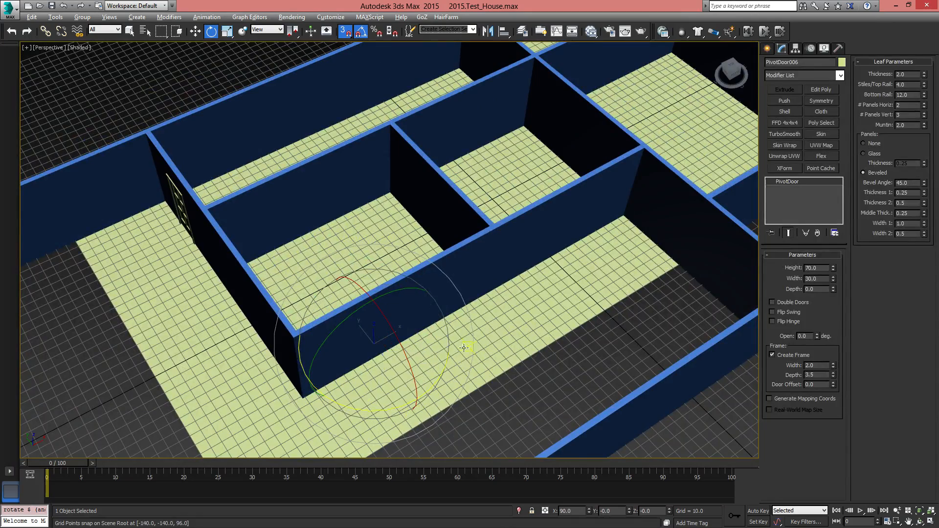
# Move the rotated door 10 units in X and -10 in Y onto the line of the long interior wall
pyautogui.press('w')
pyautogui.keyDown('alt'); pyautogui.moveTo(416, 331); pyautogui.dragTo(392, 376, button='middle'); pyautogui.keyUp('alt')
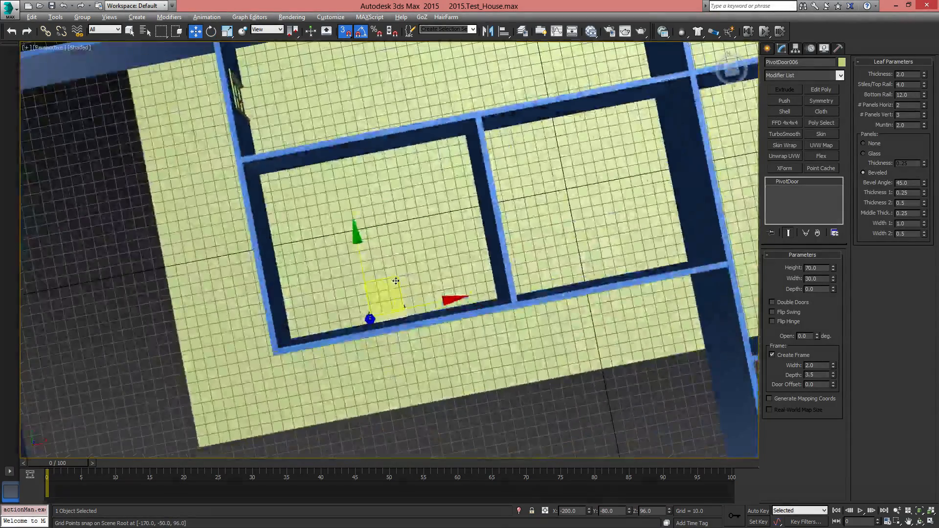
pyautogui.moveTo(393, 293); pyautogui.dragTo(384, 328)
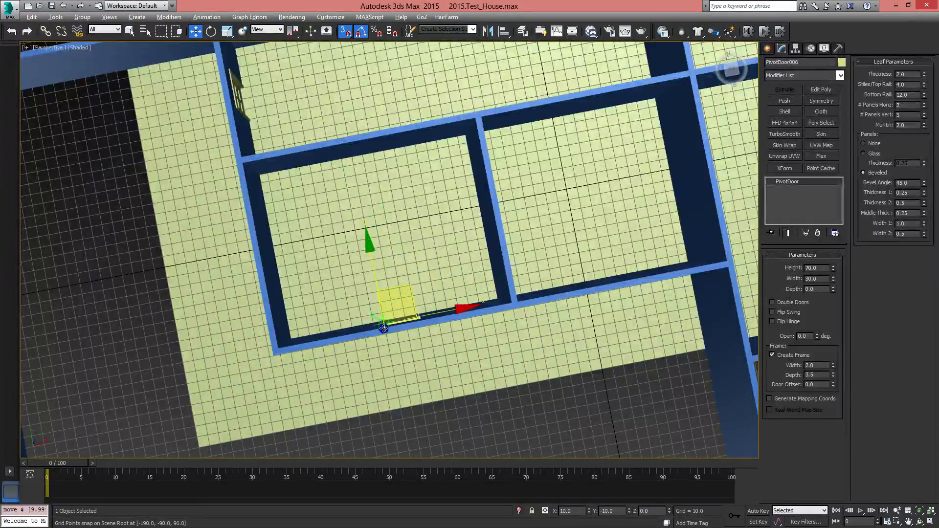
# Select the upper-floor plane and change its object color to grey
pyautogui.keyDown('alt'); pyautogui.moveTo(384, 328); pyautogui.dragTo(529, 279, button='middle'); pyautogui.keyUp('alt')
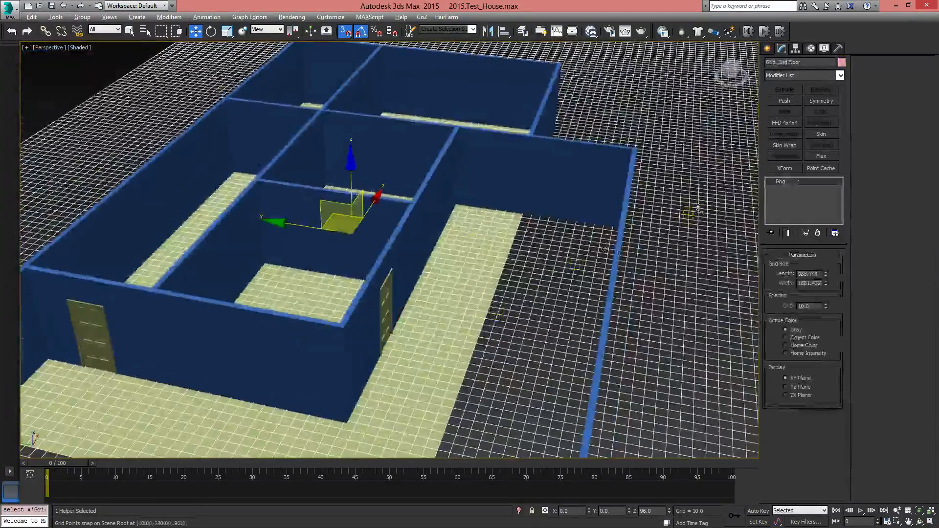
pyautogui.keyDown('alt'); pyautogui.moveTo(509, 293); pyautogui.dragTo(486, 283, button='middle'); pyautogui.keyUp('alt')
pyautogui.click(485, 283)
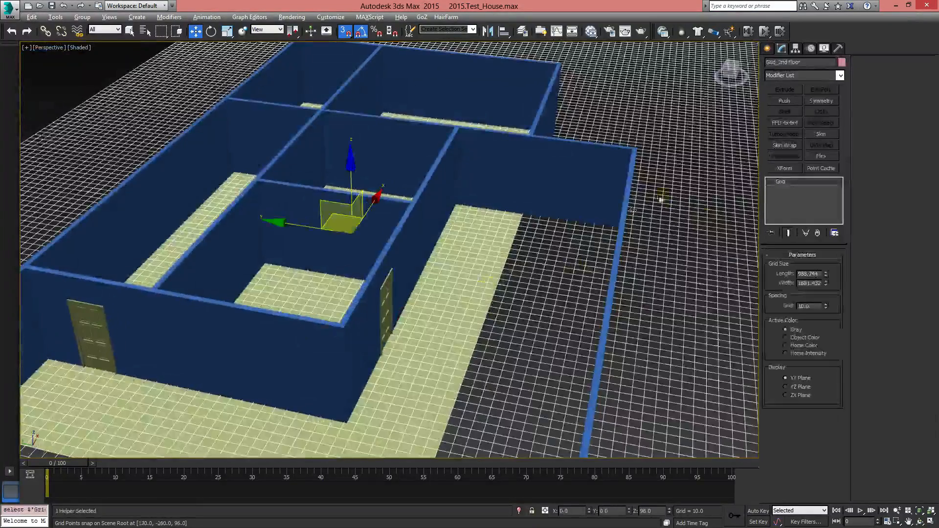
pyautogui.click(842, 62)
pyautogui.click(630, 290)
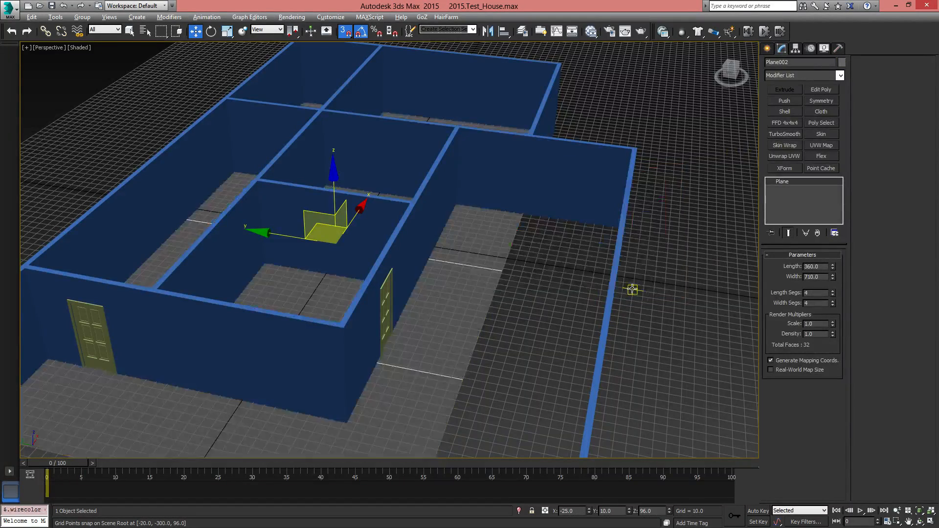
# Clone the door in the long interior wall as a copy farther along the same wall, into the middle room
pyautogui.keyDown('alt'); pyautogui.moveTo(629, 289); pyautogui.dragTo(572, 341, button='middle'); pyautogui.keyUp('alt')
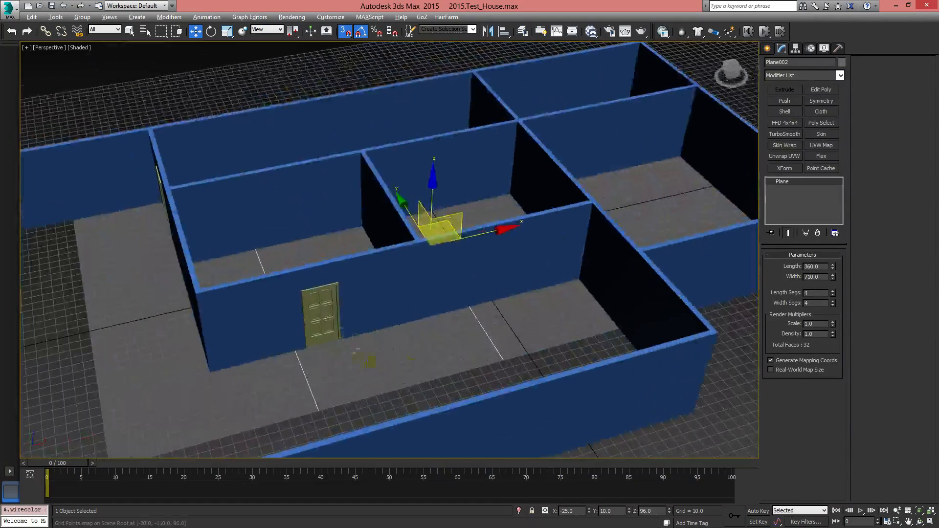
pyautogui.click(340, 322)
pyautogui.keyDown('alt'); pyautogui.moveTo(385, 355); pyautogui.dragTo(279, 332, button='middle'); pyautogui.keyUp('alt')
pyautogui.moveTo(273, 338)
pyautogui.keyDown('shift'); pyautogui.mouseDown()
pyautogui.moveTo(398, 338)
pyautogui.moveTo(389, 341)
pyautogui.mouseUp(); pyautogui.keyUp('shift')
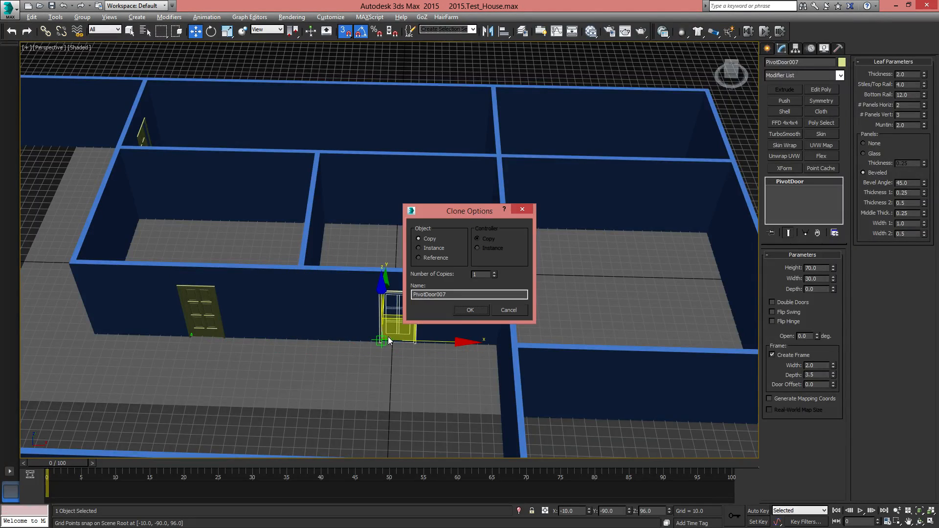
pyautogui.click(471, 311)
# Clone the corridor's end-wall door as a copy at the cross wall on the far end of the corridor
pyautogui.moveTo(472, 310)
pyautogui.keyDown('alt'); pyautogui.mouseDown(button='middle')
pyautogui.moveTo(531, 342)
pyautogui.moveTo(555, 340)
pyautogui.moveTo(413, 380)
pyautogui.moveTo(430, 294)
pyautogui.moveTo(618, 262)
pyautogui.moveTo(593, 274)
pyautogui.mouseUp(button='middle'); pyautogui.keyUp('alt')
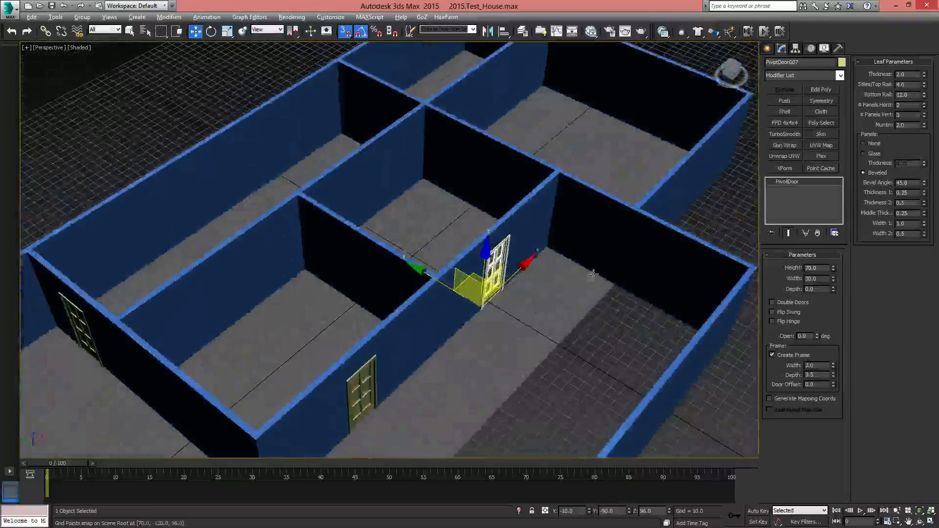
pyautogui.moveTo(427, 318); pyautogui.dragTo(454, 331, button='middle')
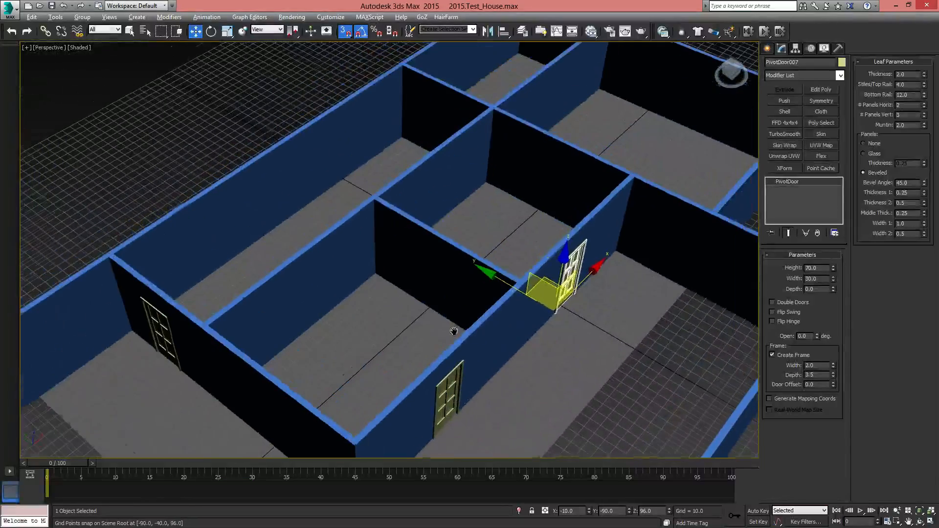
pyautogui.keyDown('alt'); pyautogui.moveTo(332, 330); pyautogui.dragTo(410, 292, button='middle'); pyautogui.keyUp('alt')
pyautogui.keyDown('alt'); pyautogui.moveTo(363, 265); pyautogui.dragTo(283, 309, button='middle'); pyautogui.keyUp('alt')
pyautogui.keyDown('alt'); pyautogui.moveTo(178, 327); pyautogui.dragTo(269, 170, button='middle'); pyautogui.keyUp('alt')
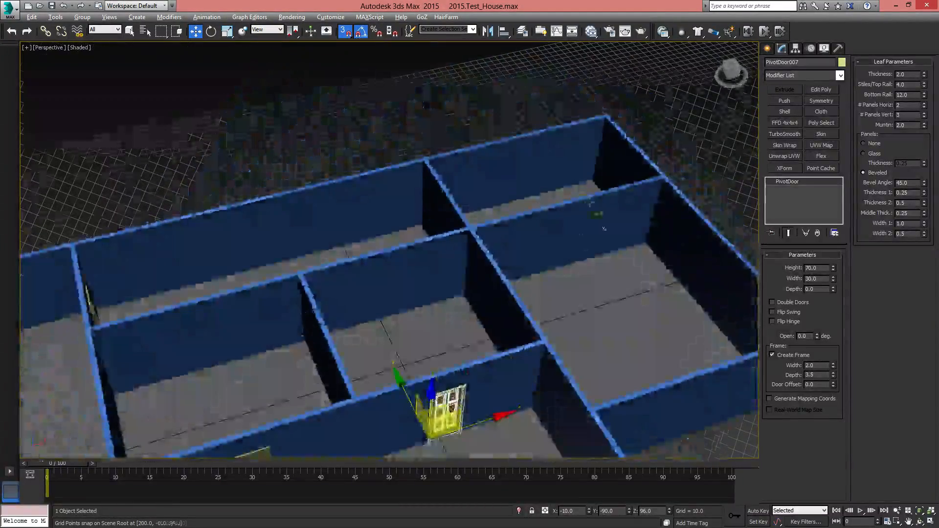
pyautogui.keyDown('alt'); pyautogui.moveTo(254, 322); pyautogui.dragTo(342, 347, button='middle'); pyautogui.keyUp('alt')
pyautogui.moveTo(230, 372); pyautogui.dragTo(399, 202, button='middle')
pyautogui.click(279, 313)
pyautogui.keyDown('alt'); pyautogui.moveTo(386, 270); pyautogui.dragTo(362, 308, button='middle'); pyautogui.keyUp('alt')
pyautogui.moveTo(362, 308); pyautogui.dragTo(261, 340, button='middle')
pyautogui.keyDown('shift'); pyautogui.moveTo(223, 340); pyautogui.dragTo(568, 247); pyautogui.keyUp('shift')
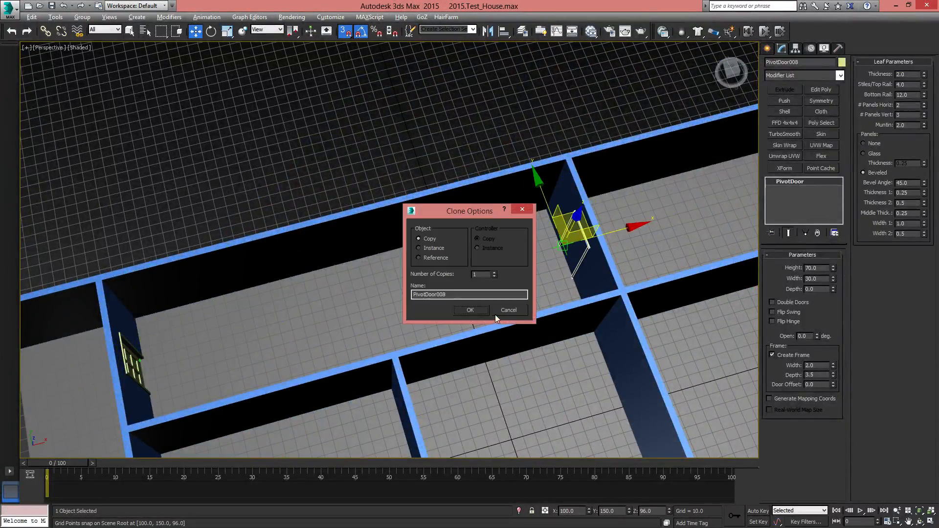
pyautogui.click(476, 311)
# Delete the original pivot door from the short end wall of the corridor
pyautogui.moveTo(586, 309); pyautogui.dragTo(414, 319, button='middle')
pyautogui.moveTo(414, 319)
pyautogui.keyDown('alt'); pyautogui.mouseDown(button='middle')
pyautogui.moveTo(497, 277)
pyautogui.moveTo(406, 322)
pyautogui.moveTo(578, 289)
pyautogui.moveTo(554, 289)
pyautogui.moveTo(620, 315)
pyautogui.moveTo(652, 298)
pyautogui.moveTo(361, 324)
pyautogui.moveTo(319, 312)
pyautogui.mouseUp(button='middle'); pyautogui.keyUp('alt')
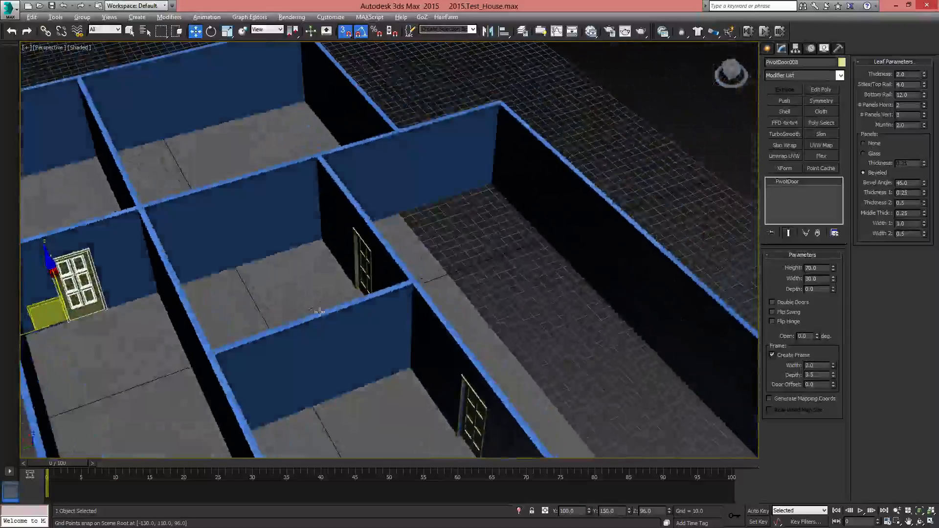
pyautogui.moveTo(254, 334); pyautogui.dragTo(285, 113, button='middle')
pyautogui.moveTo(363, 377); pyautogui.dragTo(374, 247, button='middle')
pyautogui.click(339, 277)
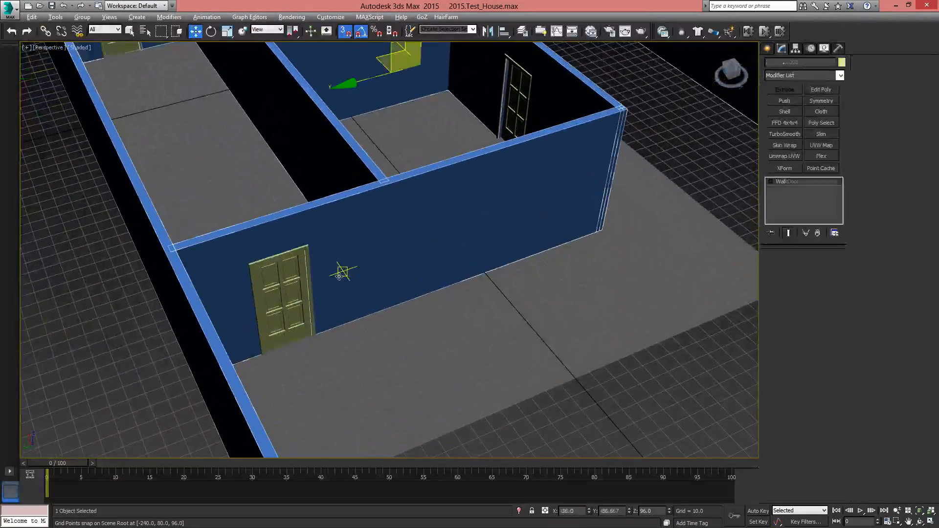
pyautogui.keyDown('alt'); pyautogui.moveTo(377, 321); pyautogui.dragTo(349, 318, button='middle'); pyautogui.keyUp('alt')
pyautogui.moveTo(278, 236); pyautogui.dragTo(361, 327, button='middle')
pyautogui.click(239, 299)
pyautogui.press('Delete')
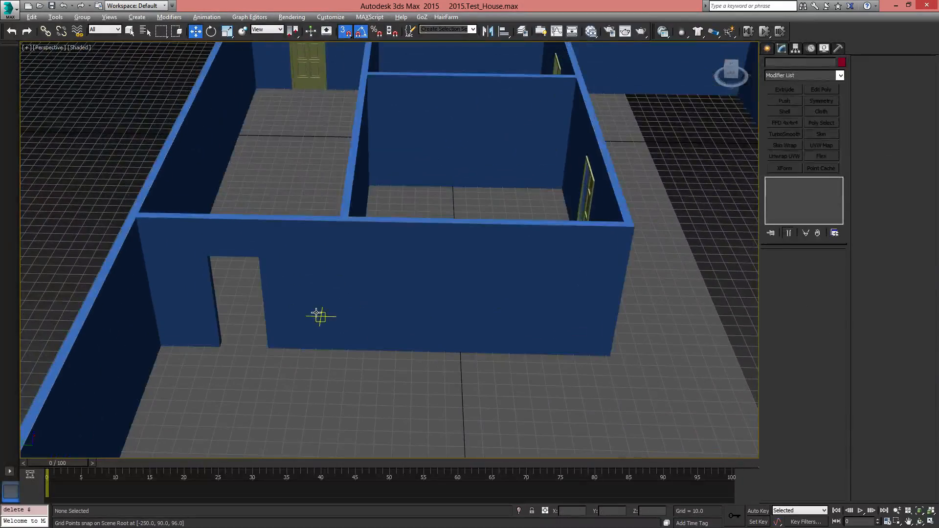
# Refine the upper-floor wall object with a new vertex on the short end wall, just below its junction with the corridor wall
pyautogui.click(344, 284)
pyautogui.moveTo(494, 269); pyautogui.dragTo(503, 327, button='middle')
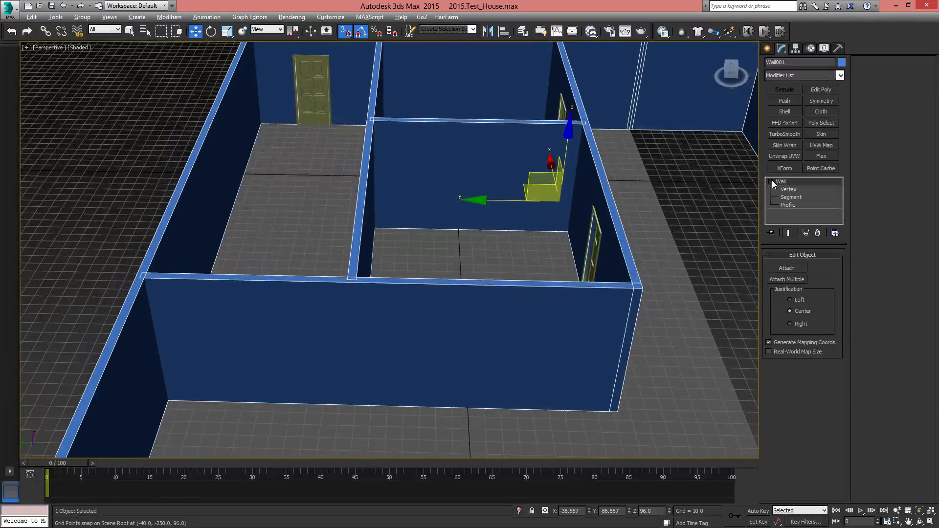
pyautogui.click(788, 189)
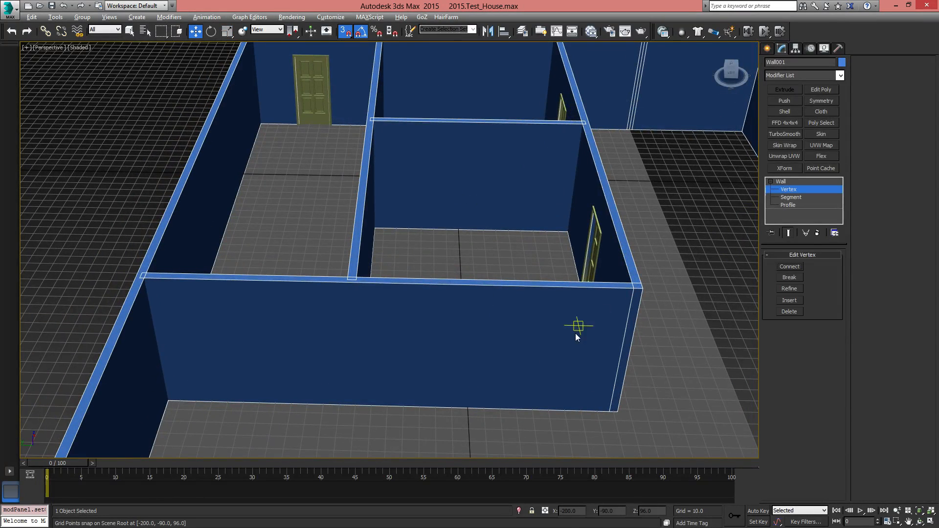
pyautogui.press('t')
pyautogui.scroll(-5, 420, 380)
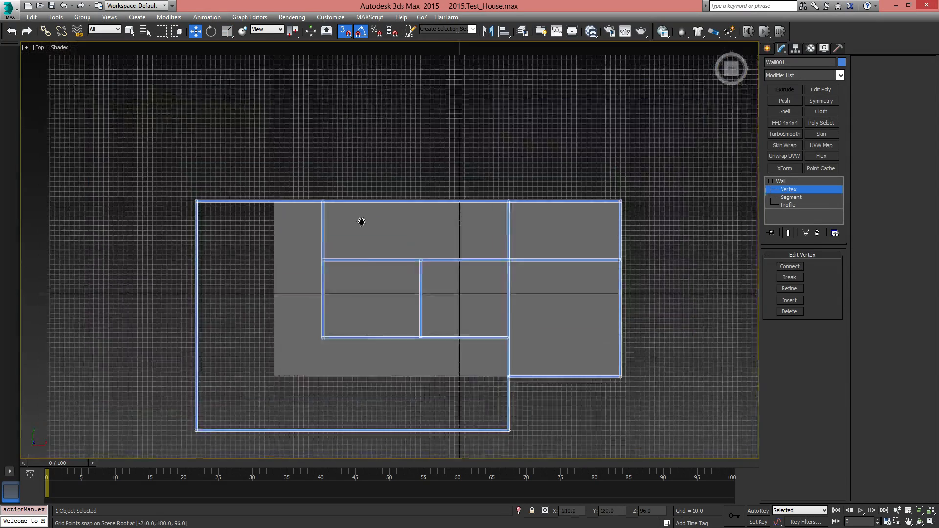
pyautogui.scroll(6, 330, 338)
pyautogui.scroll(2, 331, 339)
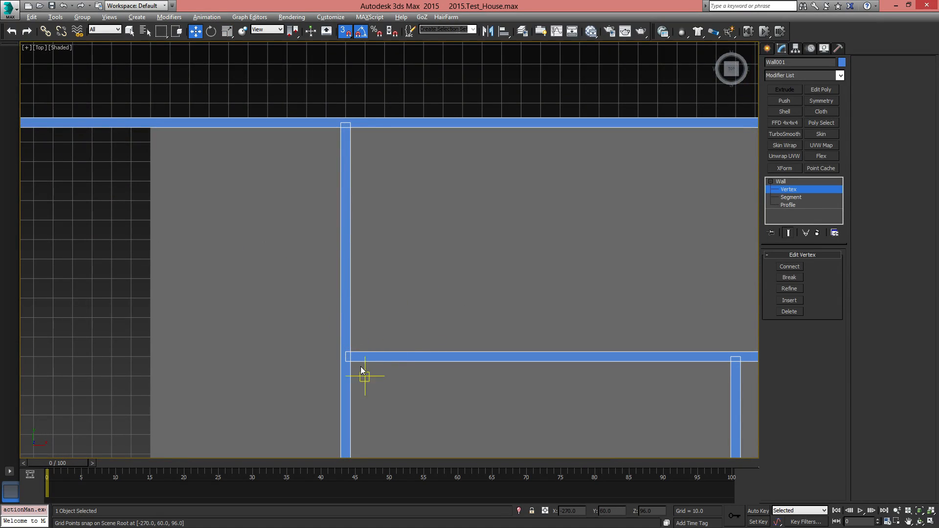
pyautogui.moveTo(412, 346); pyautogui.dragTo(454, 130, button='middle')
pyautogui.scroll(-1, 471, 260)
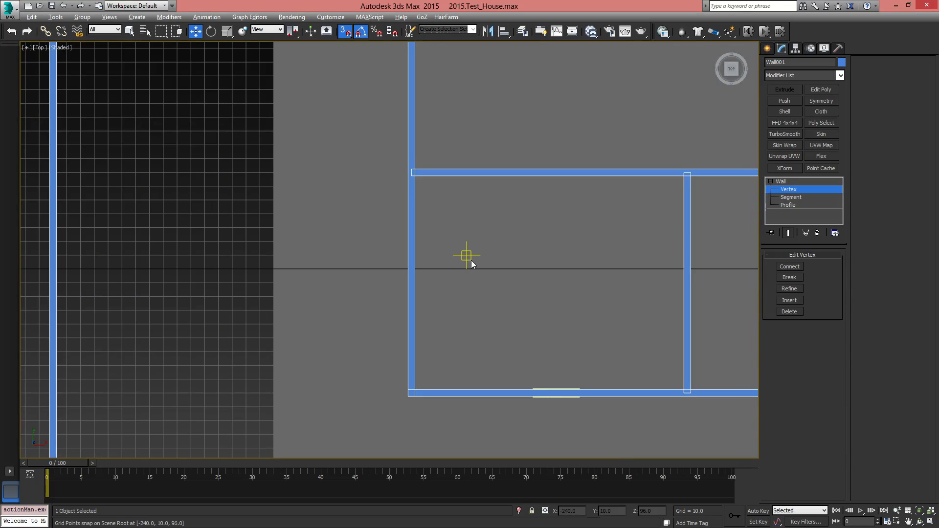
pyautogui.scroll(1, 471, 261)
pyautogui.moveTo(466, 281); pyautogui.dragTo(452, 364, button='middle')
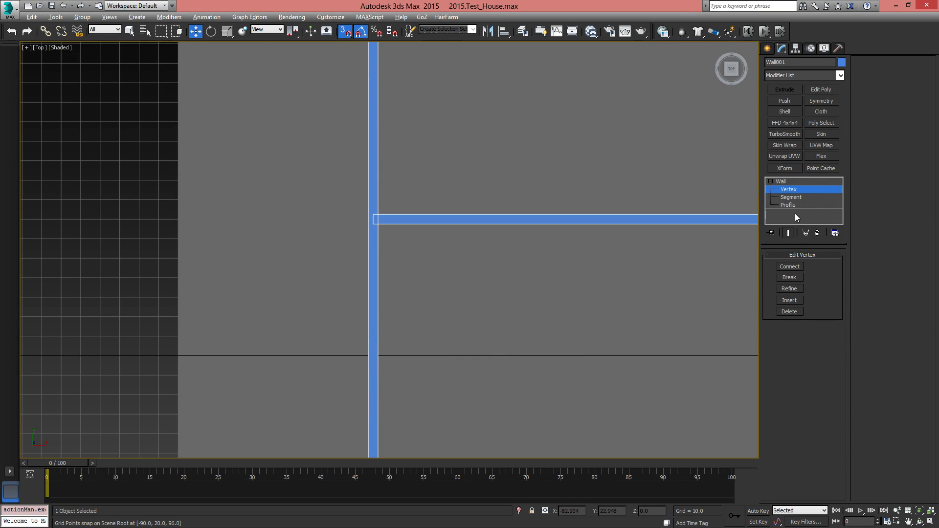
pyautogui.click(373, 297)
pyautogui.press('w')
# Snap the new vertex onto the end of the corridor wall at the junction and weld the points
pyautogui.moveTo(400, 311); pyautogui.dragTo(374, 220)
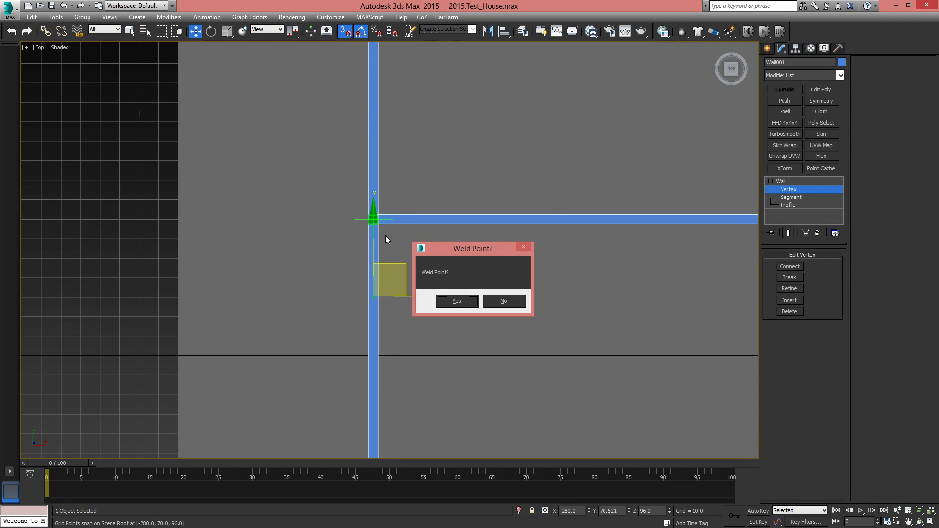
pyautogui.click(458, 301)
pyautogui.moveTo(518, 225); pyautogui.dragTo(441, 346, button='middle')
pyautogui.scroll(-3, 441, 346)
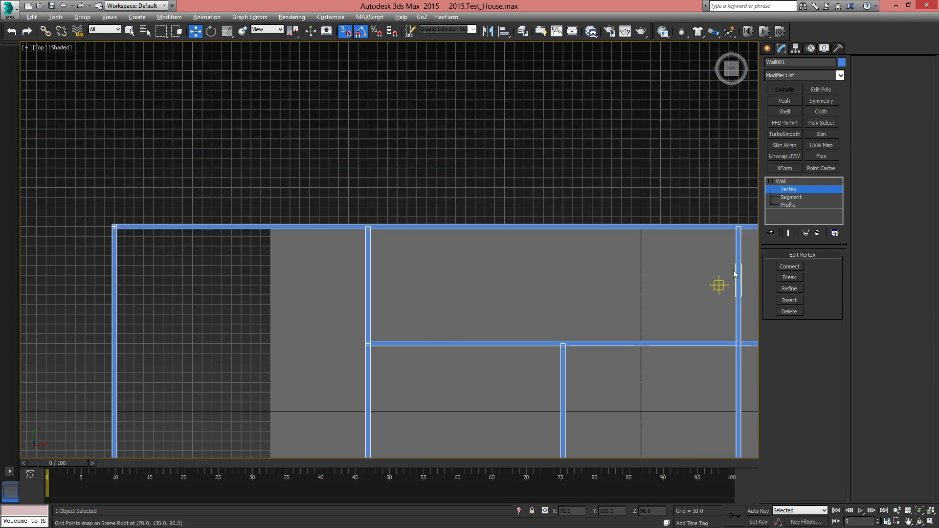
# Delete the wall segment that closes off the corridor between the outer wall and the welded junction
pyautogui.click(791, 197)
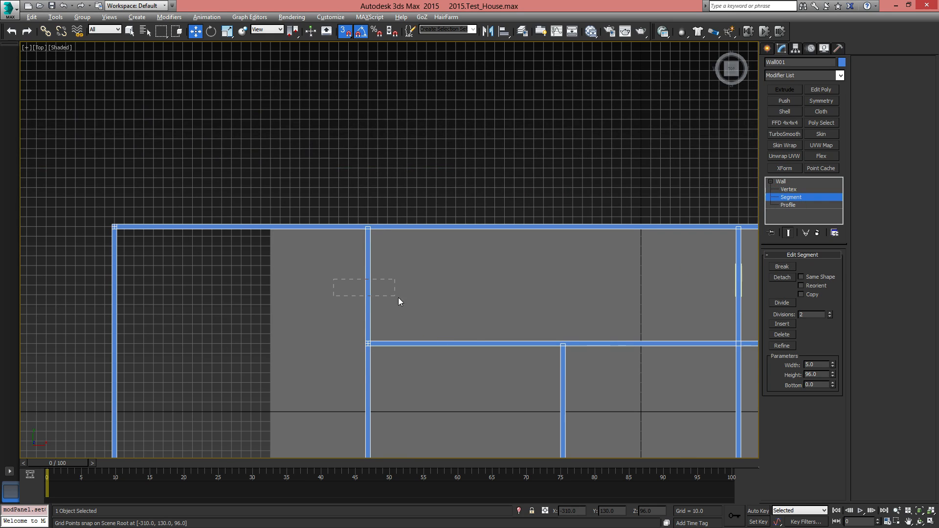
pyautogui.moveTo(415, 300); pyautogui.dragTo(415, 300)
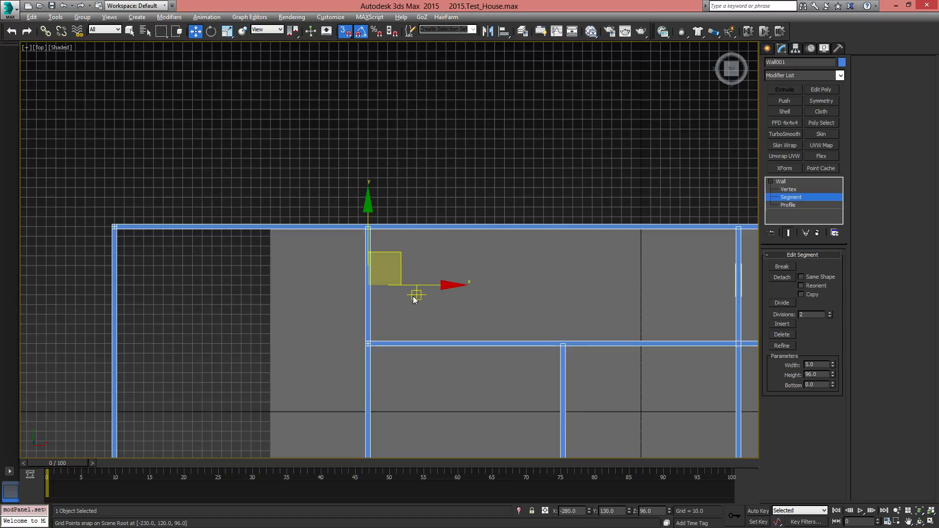
pyautogui.press('F3')
pyautogui.click(431, 330)
pyautogui.moveTo(425, 321); pyautogui.dragTo(420, 269, button='middle')
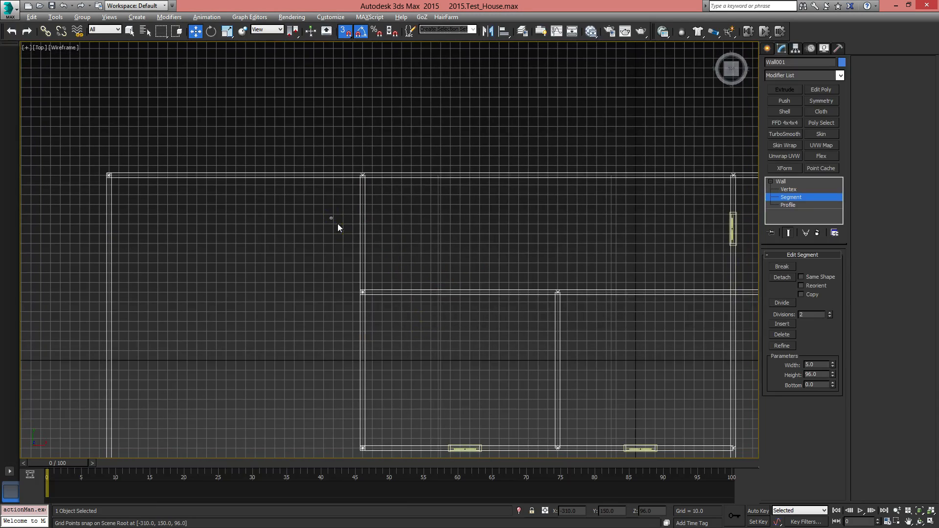
pyautogui.moveTo(424, 251); pyautogui.dragTo(420, 254)
pyautogui.click(419, 254)
pyautogui.press('F3')
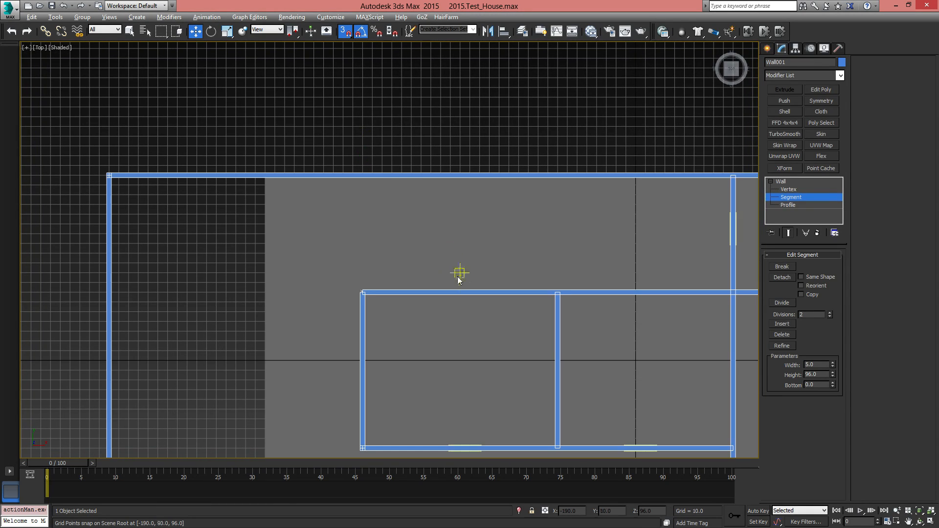
# Clone the corridor's pivot door along the cross wall to the area beyond the long interior wall
pyautogui.scroll(-4, 458, 279)
pyautogui.keyDown('alt'); pyautogui.moveTo(445, 321); pyautogui.dragTo(489, 325, button='middle'); pyautogui.keyUp('alt')
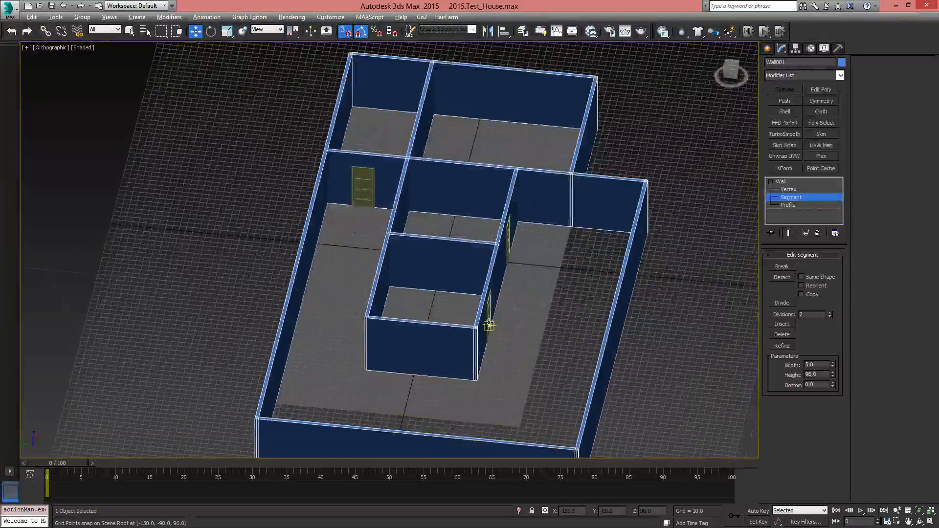
pyautogui.press('p')
pyautogui.moveTo(439, 305); pyautogui.dragTo(408, 254, button='middle')
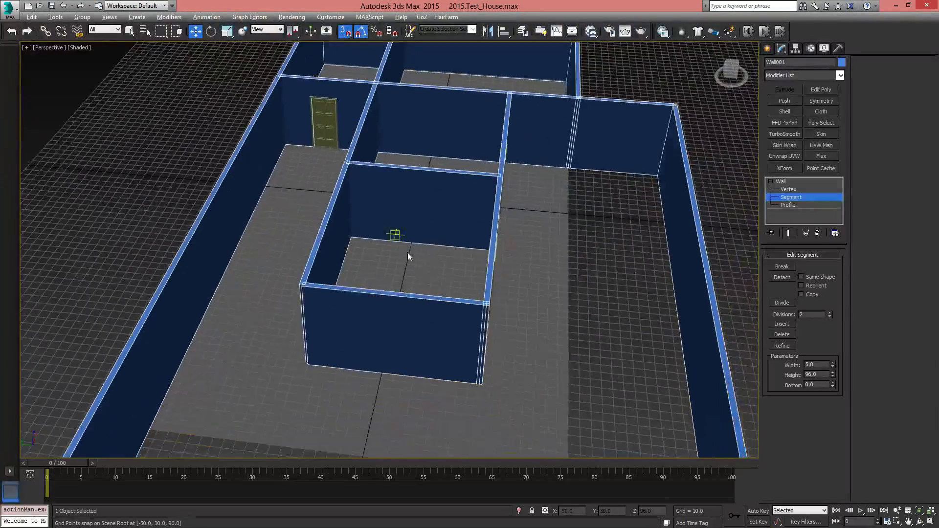
pyautogui.keyDown('alt'); pyautogui.moveTo(453, 286); pyautogui.dragTo(400, 369, button='middle'); pyautogui.keyUp('alt')
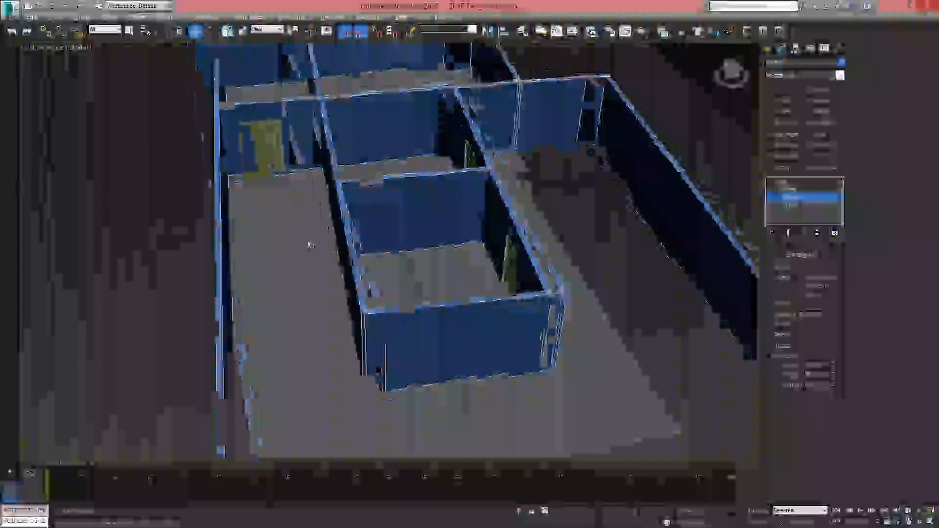
pyautogui.keyDown('alt'); pyautogui.moveTo(311, 246); pyautogui.dragTo(284, 237, button='middle'); pyautogui.keyUp('alt')
pyautogui.moveTo(501, 268); pyautogui.dragTo(495, 237, button='middle')
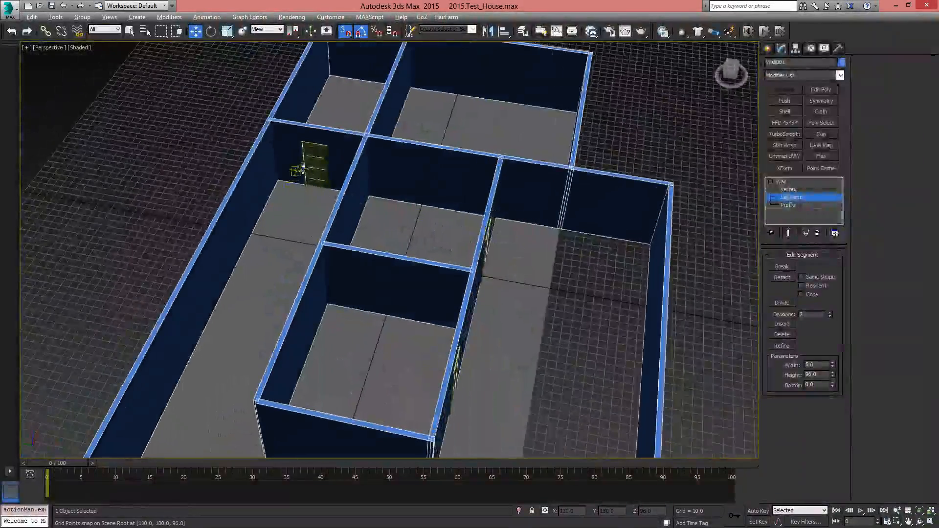
pyautogui.click(786, 183)
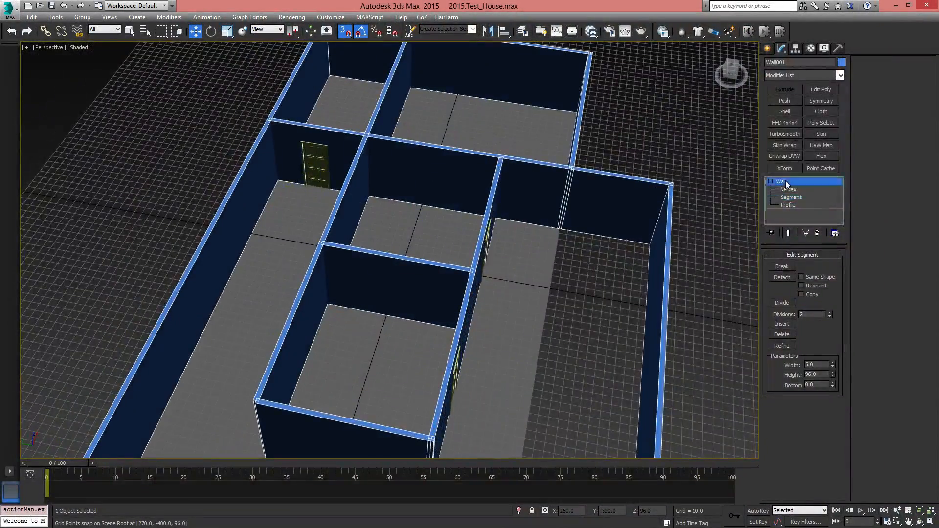
pyautogui.click(314, 168)
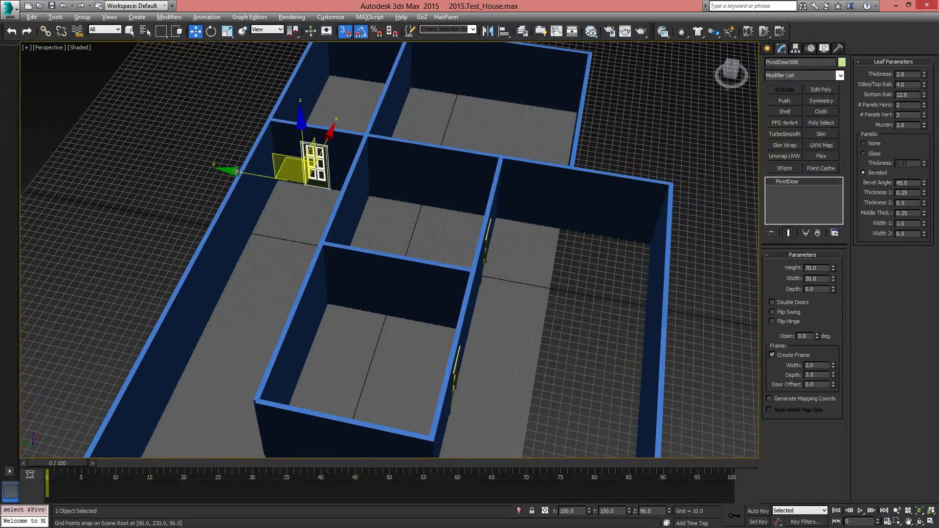
pyautogui.keyDown('shift'); pyautogui.moveTo(237, 171); pyautogui.dragTo(518, 221); pyautogui.keyUp('shift')
pyautogui.click(483, 313)
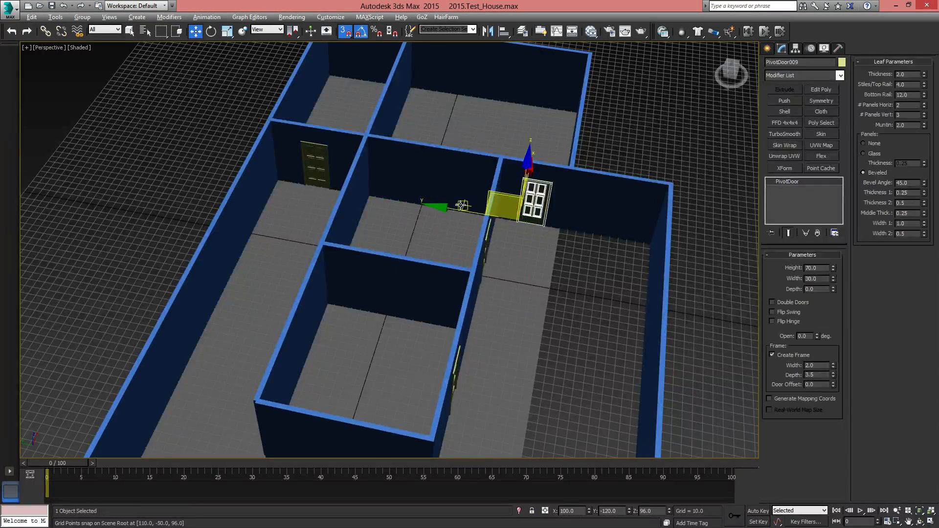
# Move the cloned door along the cross wall, closer to the long interior wall, to Y -110
pyautogui.moveTo(442, 209); pyautogui.dragTo(518, 223)
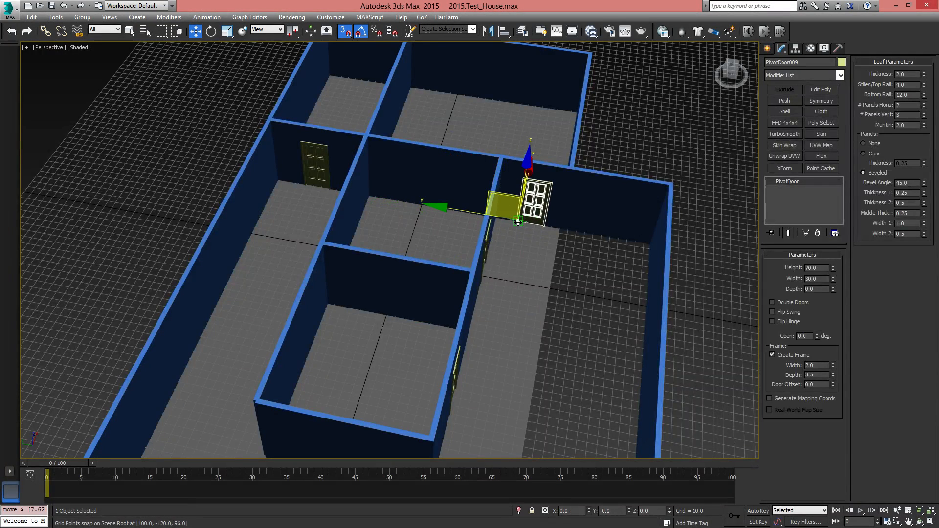
pyautogui.keyDown('alt'); pyautogui.moveTo(518, 222); pyautogui.dragTo(587, 285, button='middle'); pyautogui.keyUp('alt')
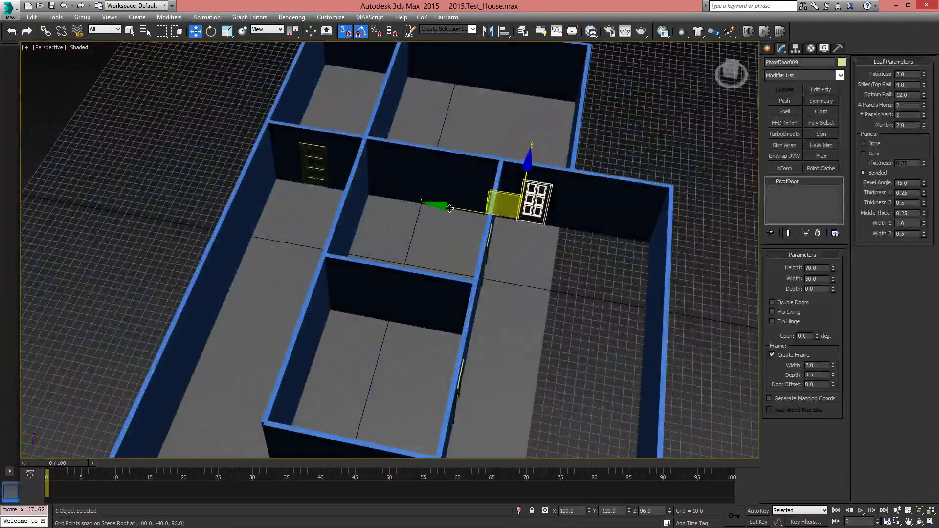
pyautogui.moveTo(449, 208); pyautogui.dragTo(517, 219)
pyautogui.keyDown('alt'); pyautogui.moveTo(603, 279); pyautogui.dragTo(563, 254, button='middle'); pyautogui.keyUp('alt')
pyautogui.keyDown('alt'); pyautogui.moveTo(563, 254); pyautogui.dragTo(570, 275, button='middle'); pyautogui.keyUp('alt')
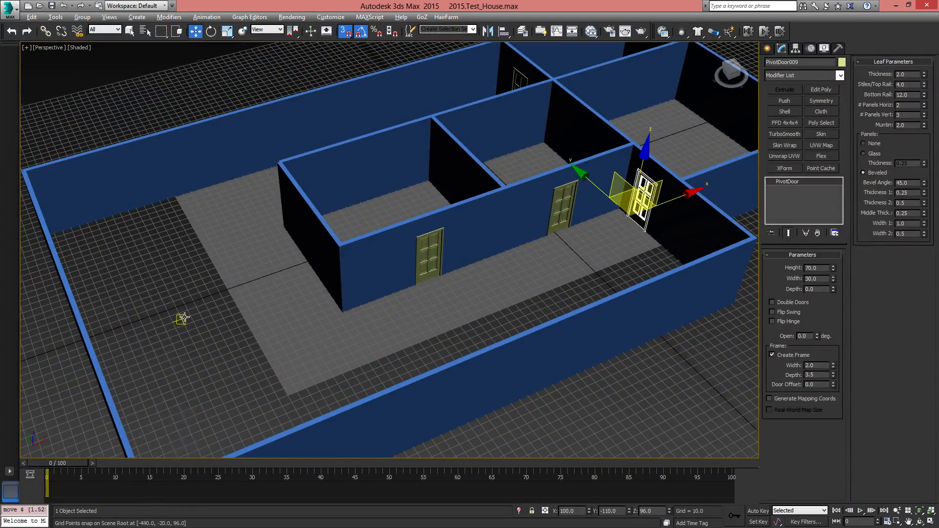
# Open the Layer Explorer, dock it beside the viewport and narrow it to give the viewport more room
pyautogui.moveTo(183, 318); pyautogui.dragTo(211, 285, button='middle')
pyautogui.keyDown('alt'); pyautogui.moveTo(517, 254); pyautogui.dragTo(552, 257, button='middle'); pyautogui.keyUp('alt')
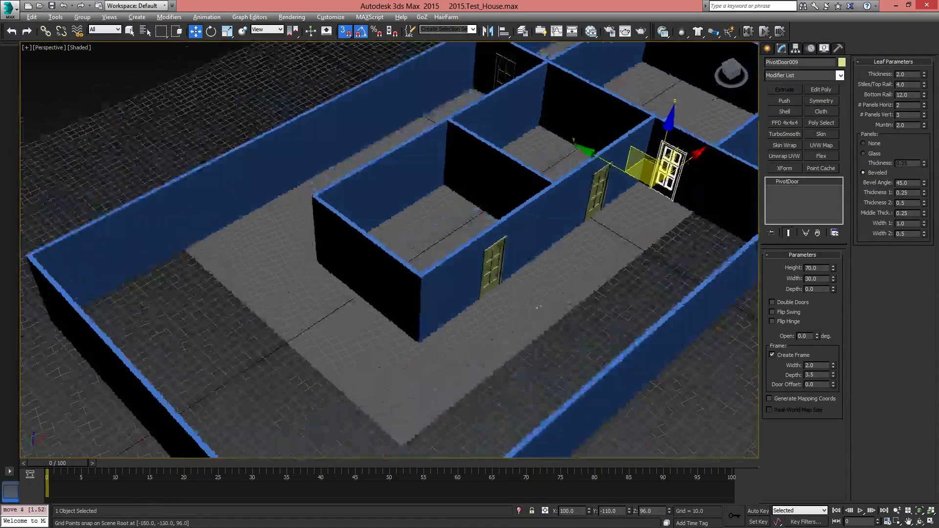
pyautogui.moveTo(417, 362); pyautogui.dragTo(343, 291, button='middle')
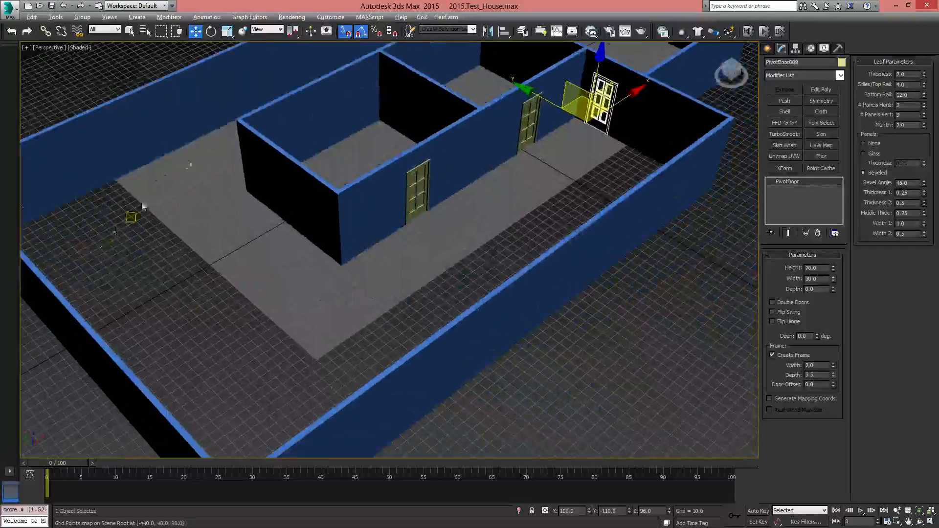
pyautogui.click(523, 32)
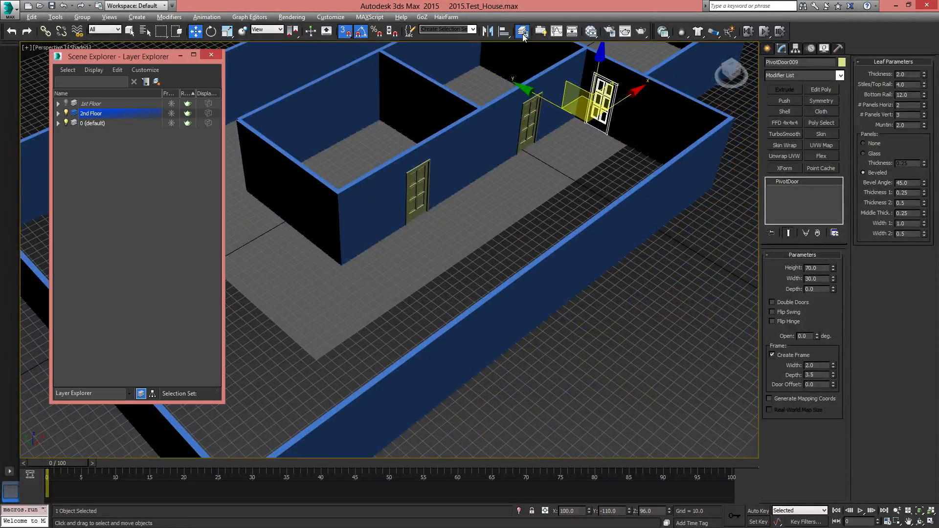
pyautogui.moveTo(160, 61); pyautogui.dragTo(27, 228)
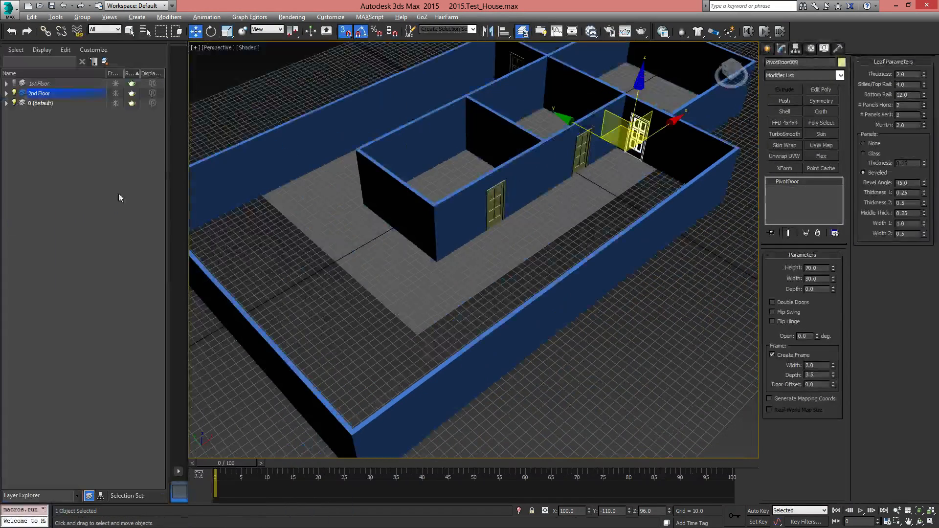
pyautogui.moveTo(169, 164); pyautogui.dragTo(126, 173)
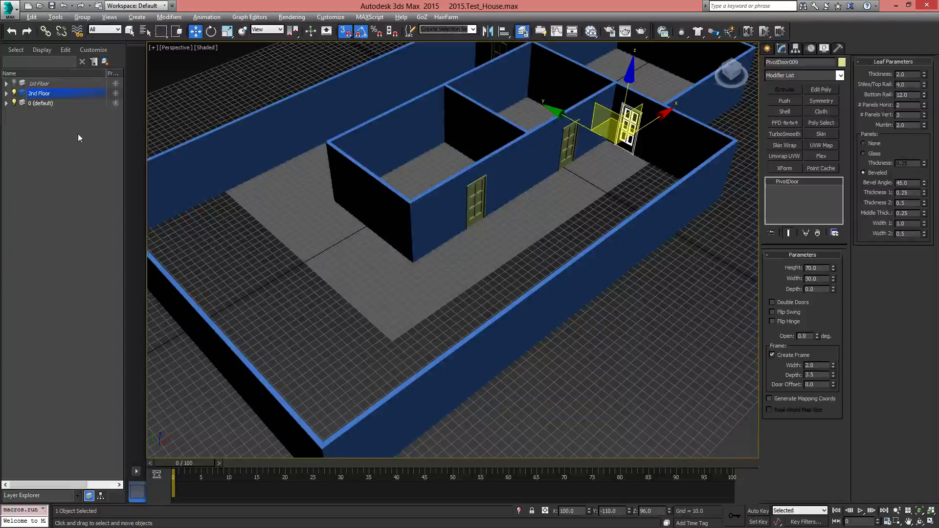
# List the objects in the 2nd Floor layer and make the 1st Floor layer visible
pyautogui.click(6, 94)
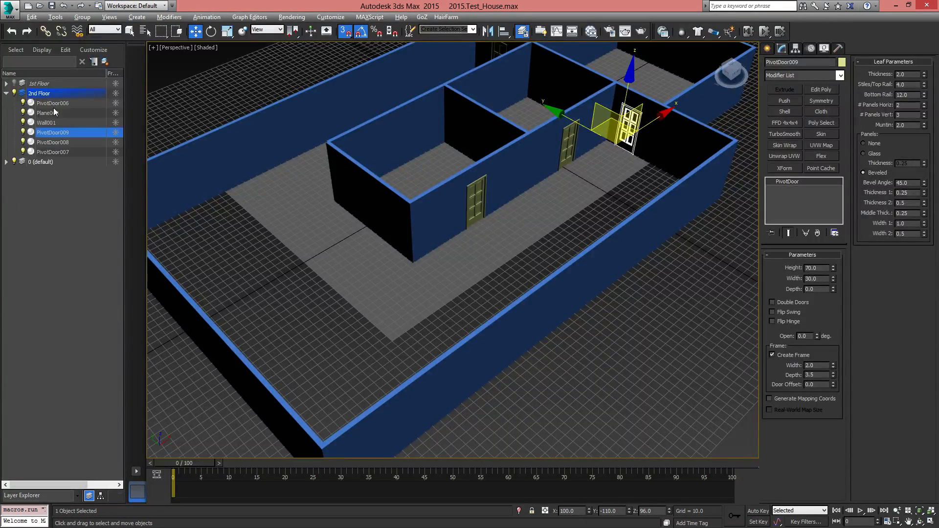
pyautogui.click(14, 83)
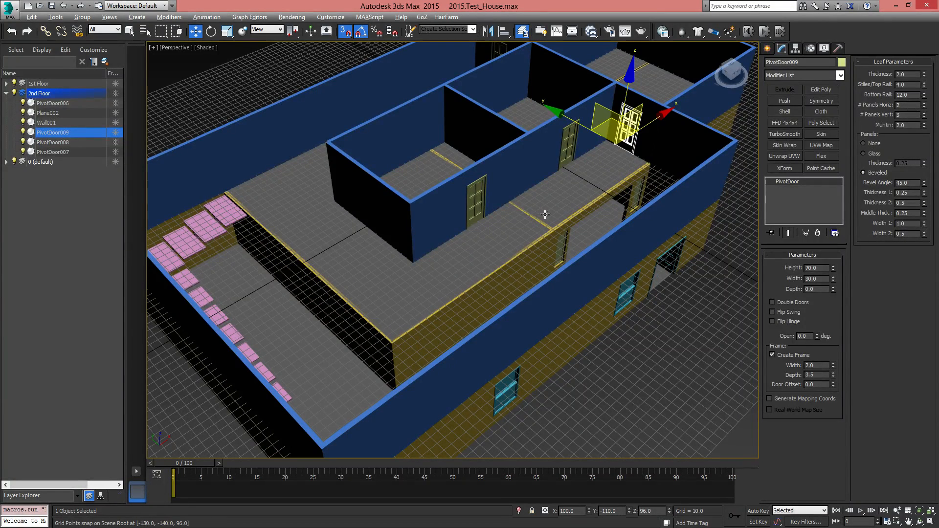
# Rename the upper-floor plane as Floor_2nd
pyautogui.keyDown('alt'); pyautogui.moveTo(373, 337); pyautogui.dragTo(387, 324, button='middle'); pyautogui.keyUp('alt')
pyautogui.scroll(3, 458, 278)
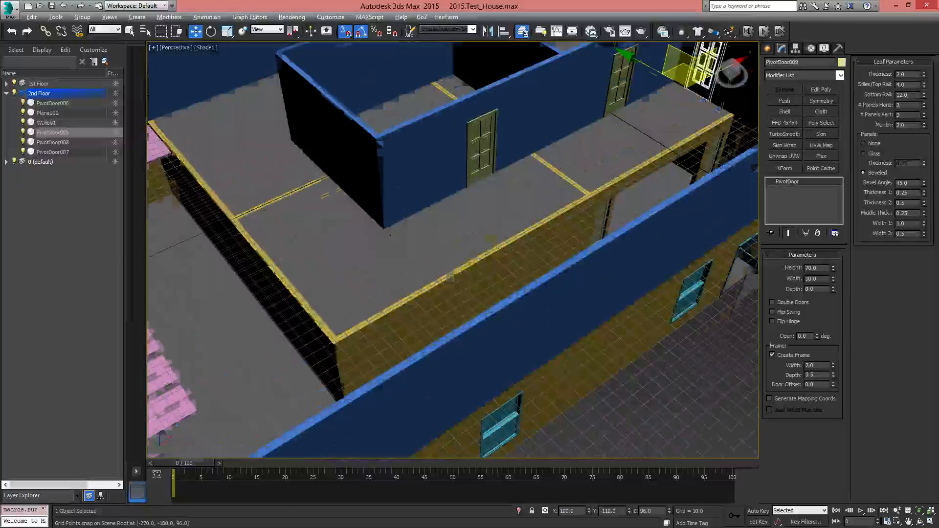
pyautogui.moveTo(457, 277); pyautogui.dragTo(502, 317, button='middle')
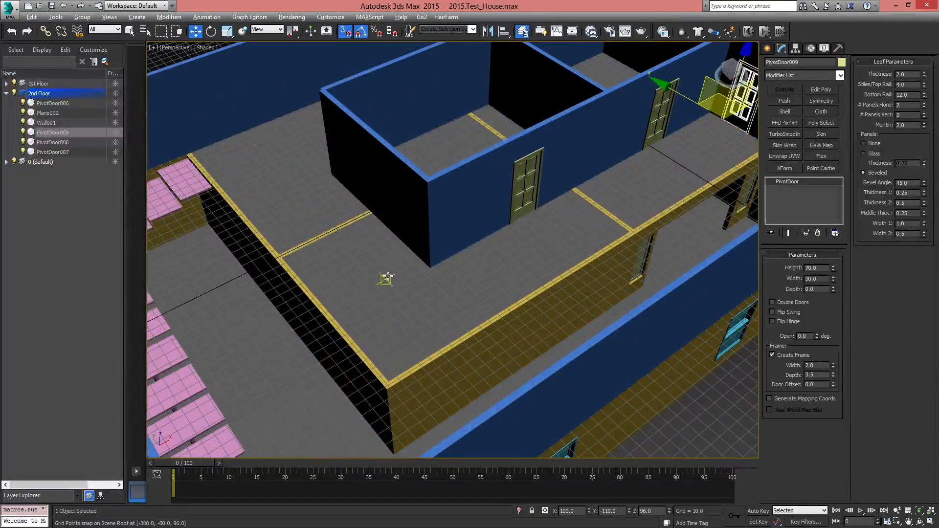
pyautogui.click(388, 276)
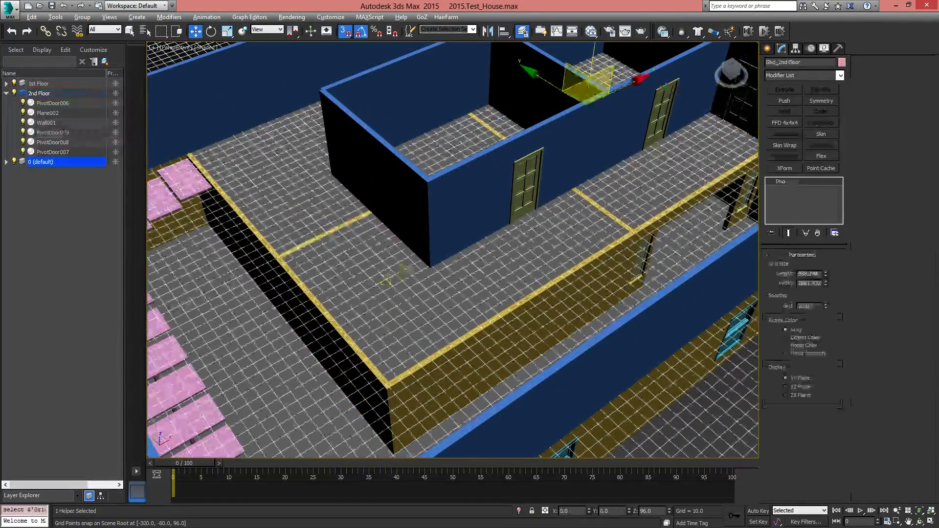
pyautogui.click(633, 198)
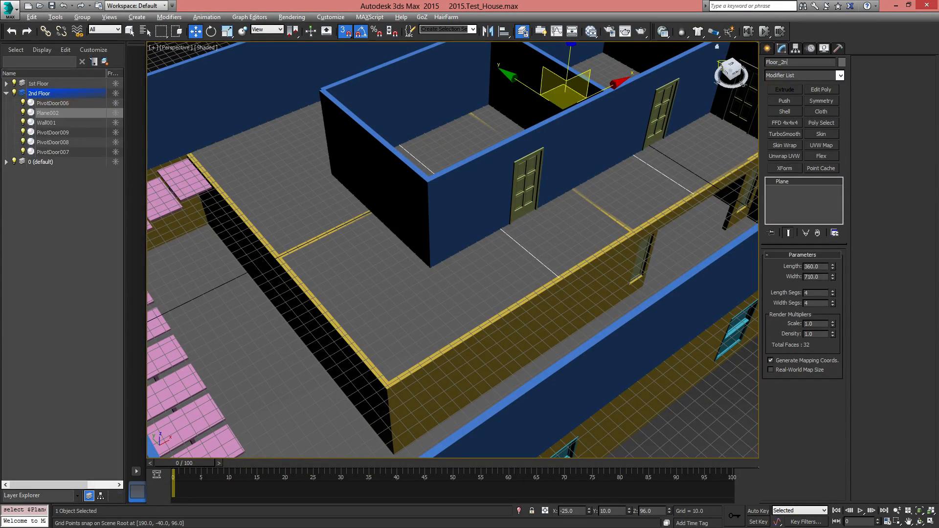
# Select the lower-floor plane and rename it as Floor 1st
pyautogui.moveTo(609, 195); pyautogui.dragTo(567, 193, button='middle')
pyautogui.click(666, 243)
pyautogui.click(666, 243)
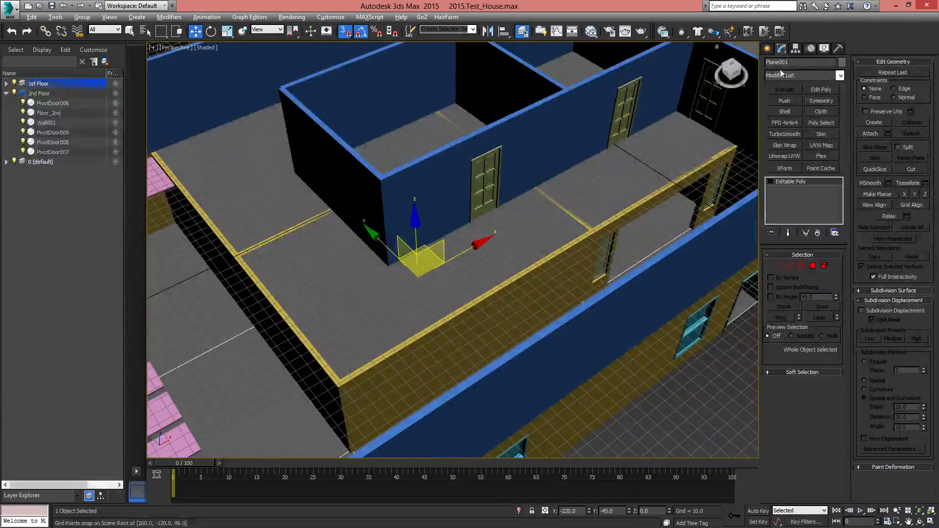
pyautogui.moveTo(647, 317); pyautogui.dragTo(489, 284, button='middle')
pyautogui.keyDown('alt'); pyautogui.moveTo(489, 283); pyautogui.dragTo(458, 254, button='middle'); pyautogui.keyUp('alt')
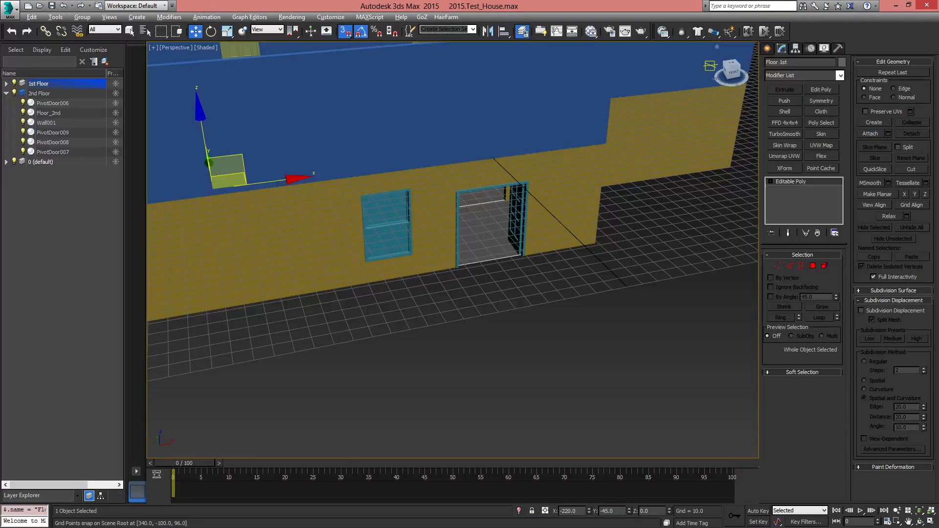
pyautogui.keyDown('alt'); pyautogui.moveTo(460, 255); pyautogui.dragTo(625, 367, button='middle'); pyautogui.keyUp('alt')
pyautogui.moveTo(361, 368); pyautogui.dragTo(460, 279, button='middle')
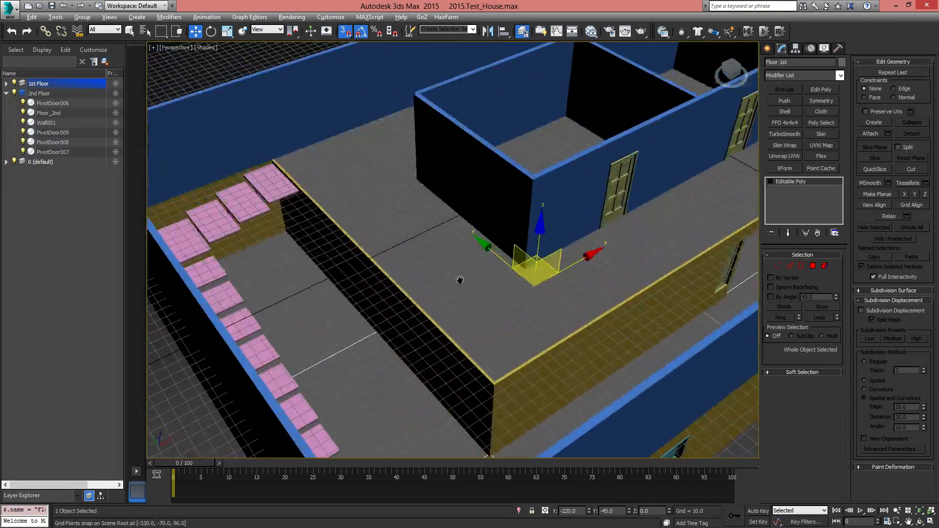
# Hide the 0 (default) layer that holds the second-floor grid
pyautogui.click(460, 280)
pyautogui.scroll(-5, 343, 294)
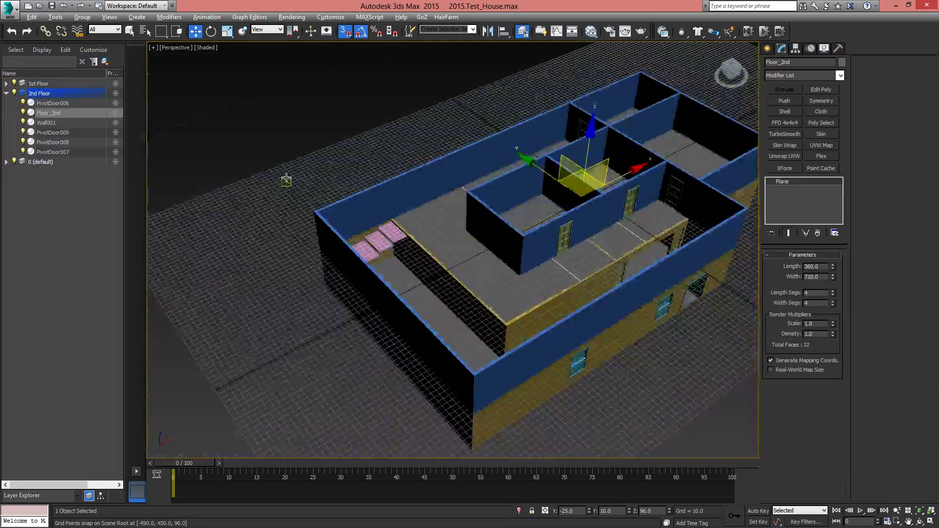
pyautogui.click(286, 180)
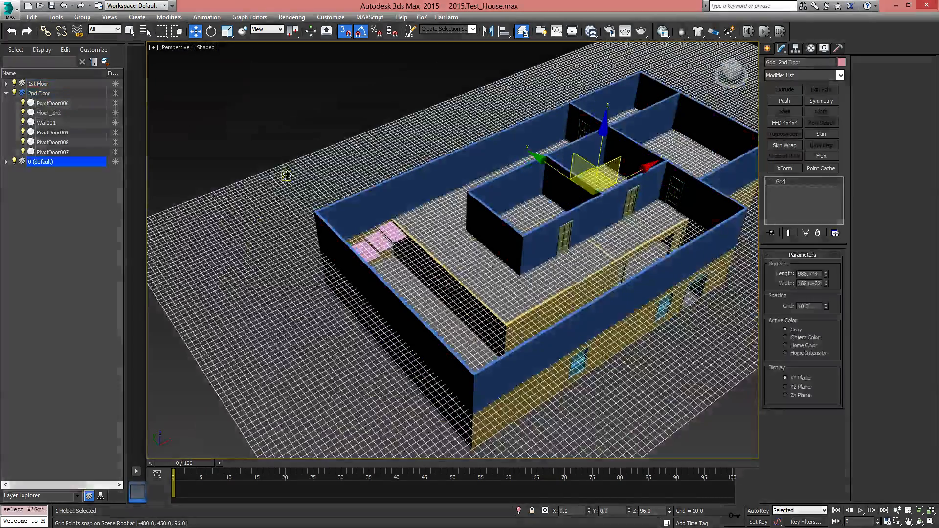
pyautogui.click(14, 162)
pyautogui.moveTo(442, 238); pyautogui.dragTo(352, 268, button='middle')
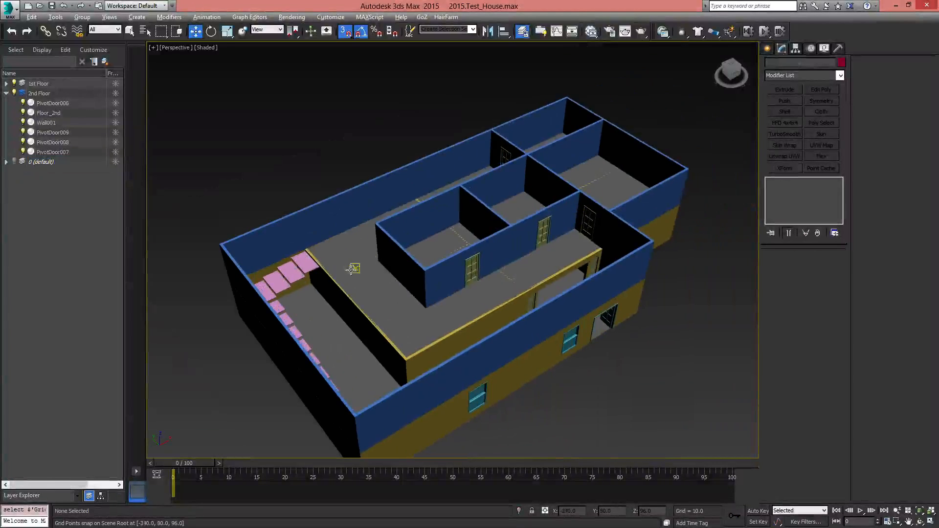
# Reduce the Floor_2nd plane to 1 length segment and 1 width segment
pyautogui.scroll(4, 352, 269)
pyautogui.click(351, 282)
pyautogui.scroll(5, 392, 318)
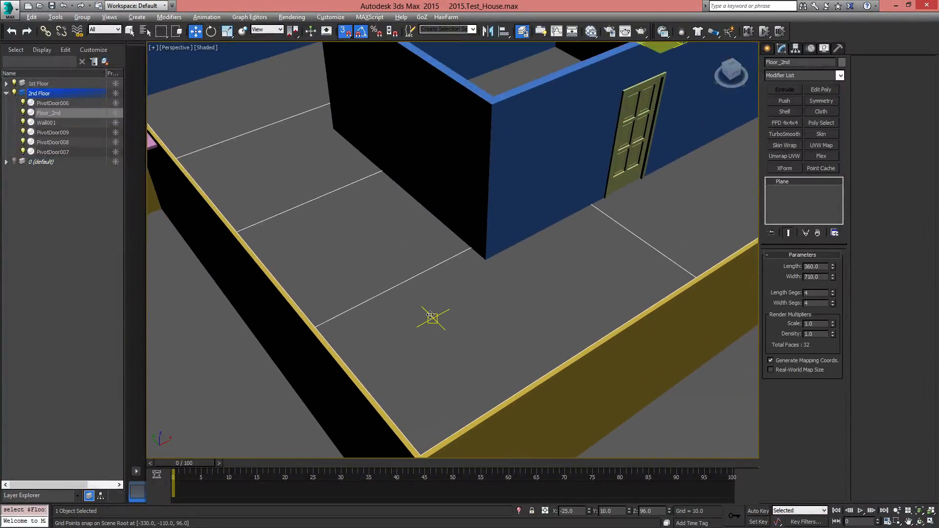
pyautogui.scroll(-6, 579, 254)
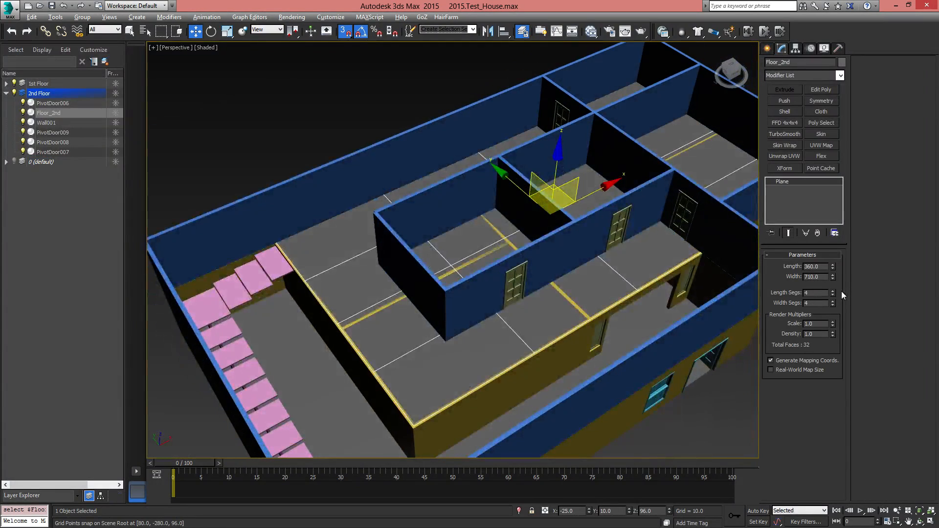
pyautogui.rightClick(829, 292)
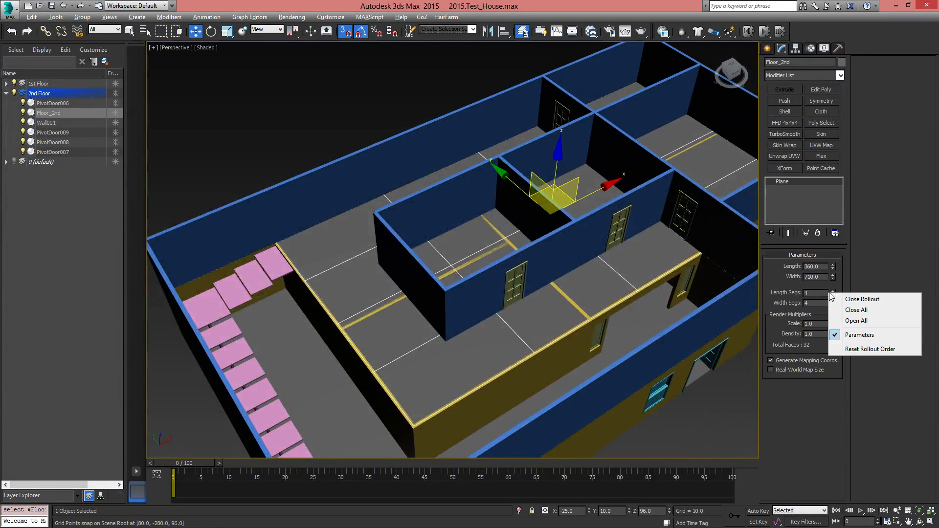
pyautogui.rightClick(834, 288)
pyautogui.rightClick(833, 294)
pyautogui.rightClick(833, 303)
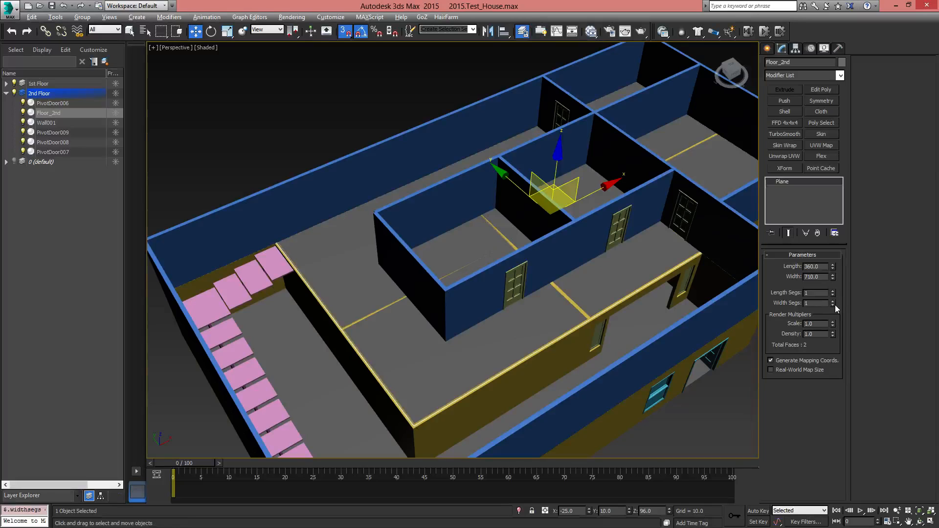
# Convert the Floor_2nd plane to an Editable Poly
pyautogui.click(768, 48)
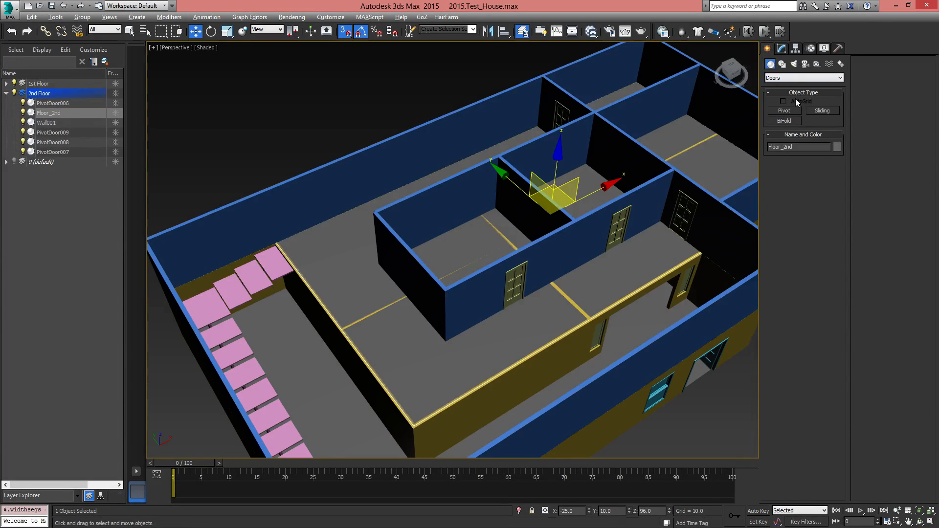
pyautogui.click(782, 49)
pyautogui.rightClick(786, 184)
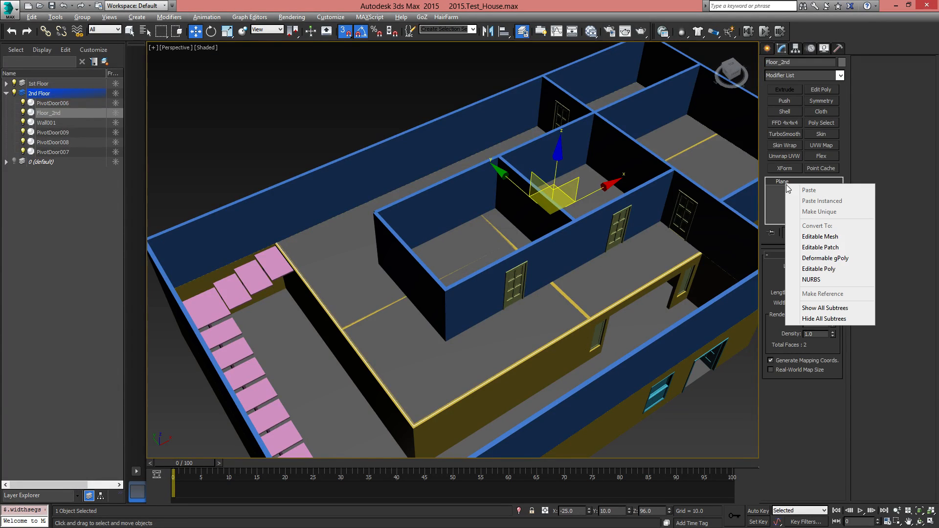
pyautogui.click(828, 269)
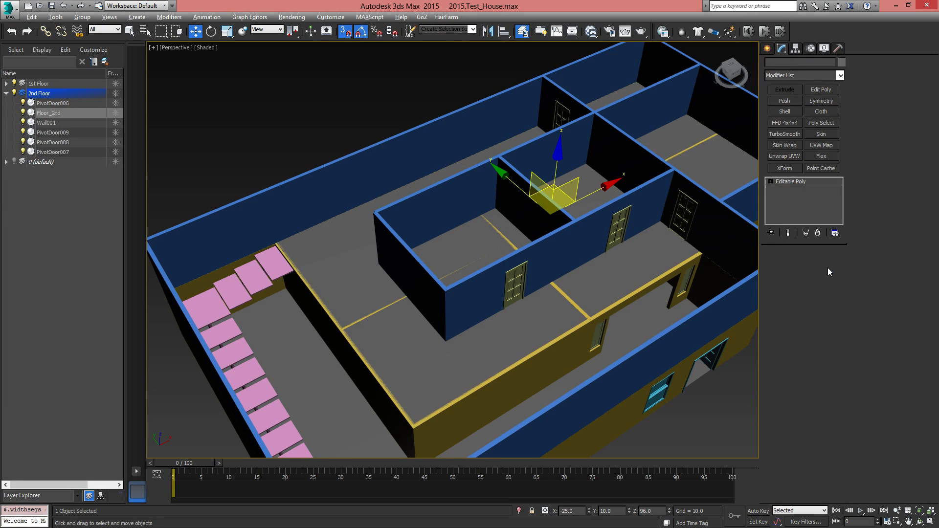
# Show the scene in wireframe and select the Floor_2nd edge on the stair side at edge level
pyautogui.click(790, 266)
pyautogui.scroll(-4, 597, 294)
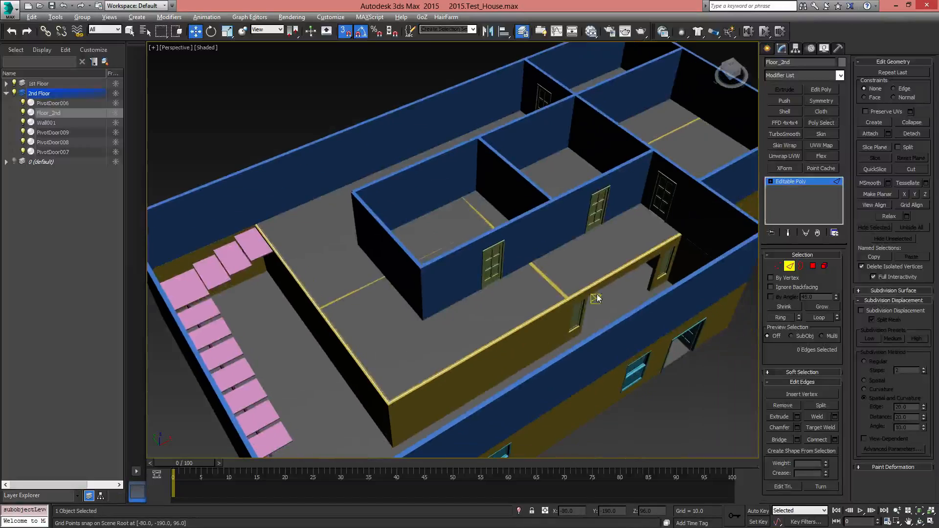
pyautogui.press('F3')
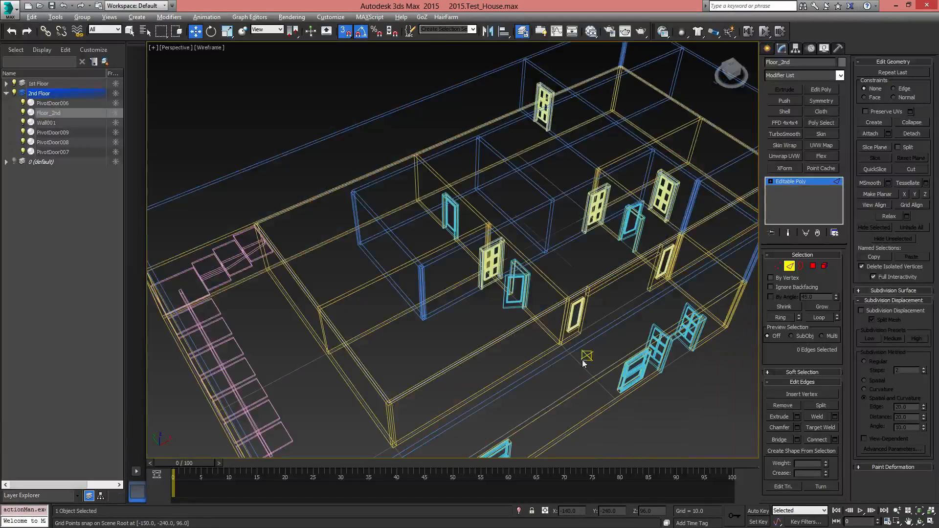
pyautogui.click(597, 281)
pyautogui.keyDown('alt'); pyautogui.moveTo(598, 281); pyautogui.dragTo(373, 288, button='middle'); pyautogui.keyUp('alt')
pyautogui.click(376, 244)
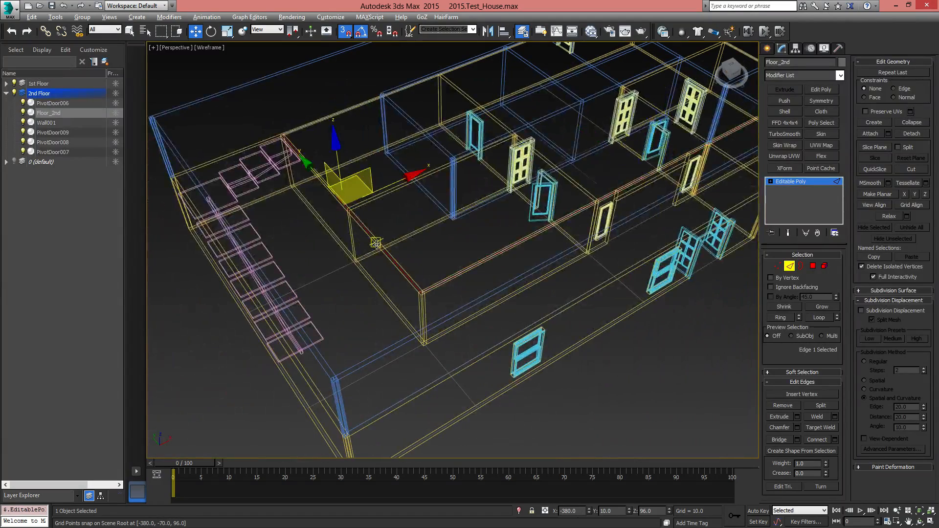
# Insert an edge loop across Floor_2nd with Swift Loop, beside the cross wall where the floor meets the far rooms
pyautogui.moveTo(709, 131); pyautogui.dragTo(377, 302, button='middle')
pyautogui.keyDown('alt'); pyautogui.moveTo(375, 392); pyautogui.dragTo(590, 239, button='middle'); pyautogui.keyUp('alt')
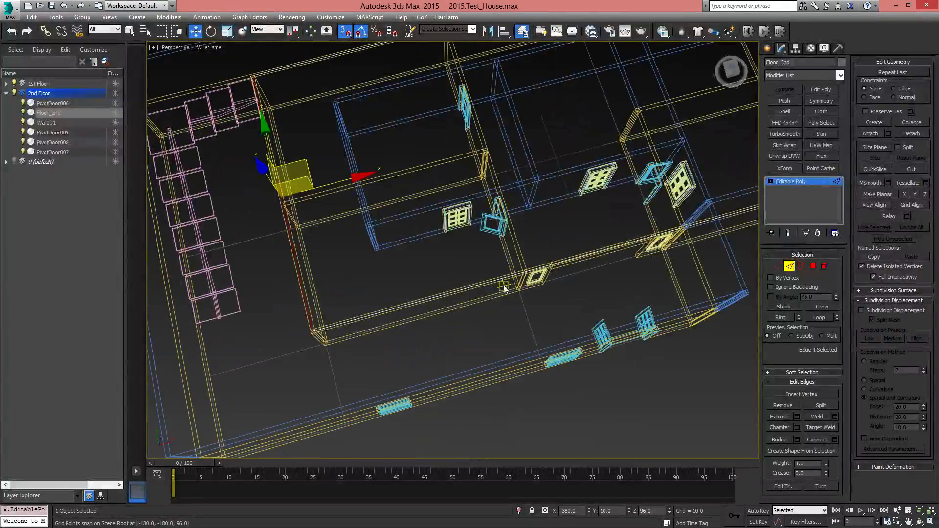
pyautogui.keyDown('alt'); pyautogui.moveTo(293, 219); pyautogui.dragTo(473, 313, button='middle'); pyautogui.keyUp('alt')
pyautogui.keyDown('alt'); pyautogui.moveTo(474, 313); pyautogui.dragTo(466, 278, button='middle'); pyautogui.keyUp('alt')
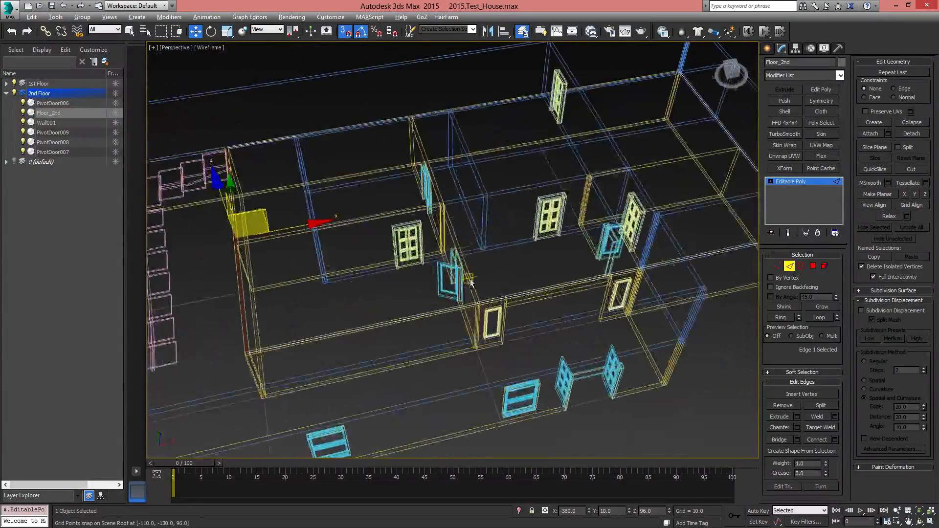
pyautogui.moveTo(414, 234); pyautogui.dragTo(411, 278, button='middle')
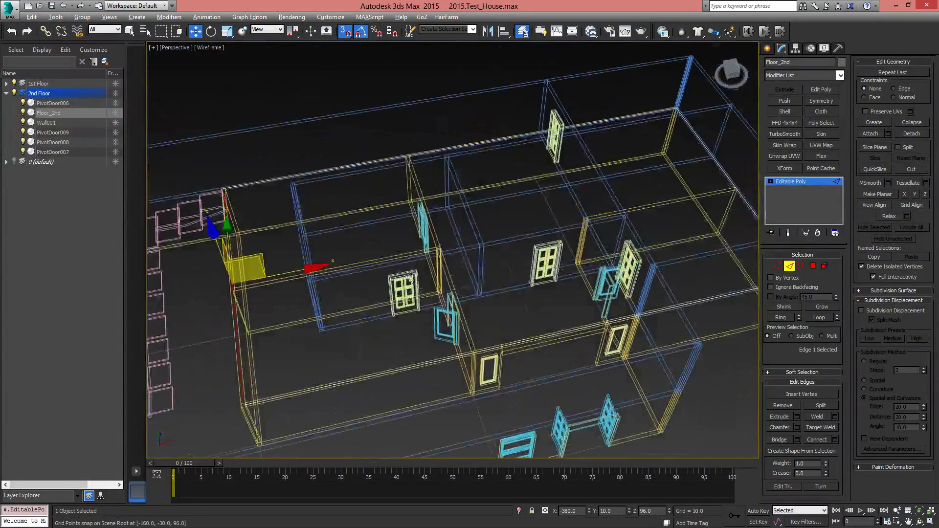
pyautogui.click(541, 31)
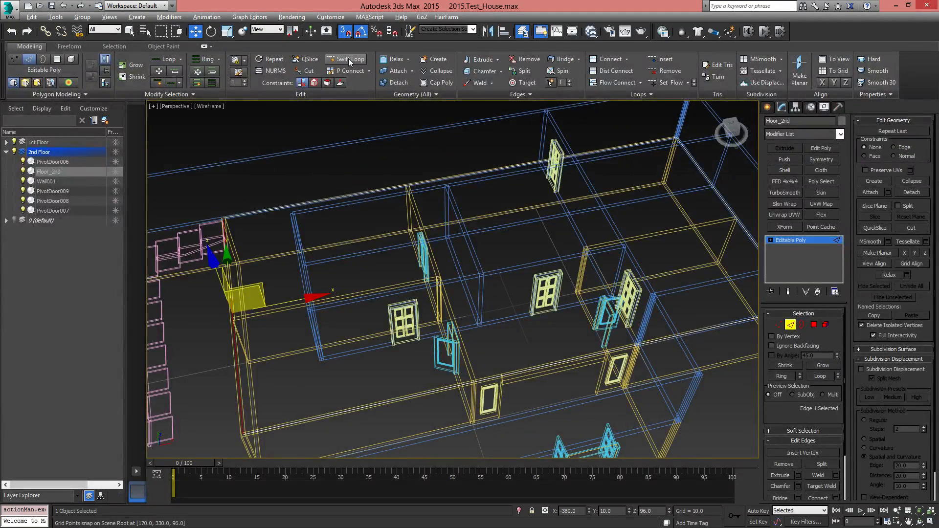
pyautogui.click(348, 58)
pyautogui.moveTo(526, 314); pyautogui.dragTo(482, 328, button='middle')
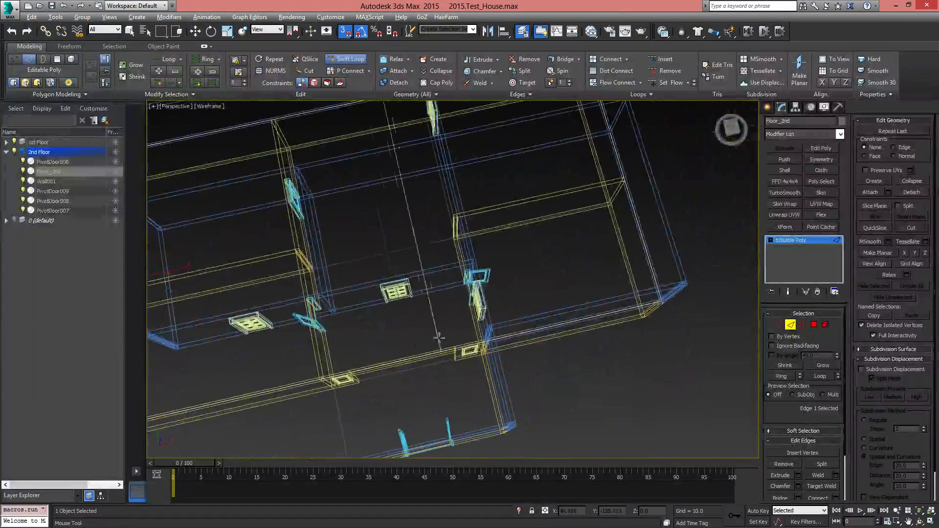
pyautogui.doubleClick(480, 332)
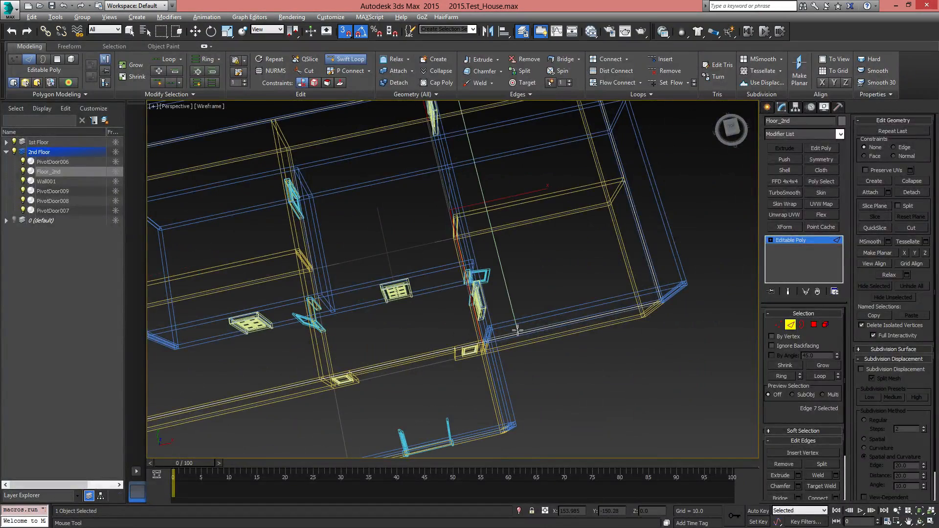
# In Top view, select the new edge loop's two end vertices and snap them onto the cross wall at X 100
pyautogui.press('t')
pyautogui.moveTo(559, 321); pyautogui.dragTo(427, 293, button='middle')
pyautogui.press('w')
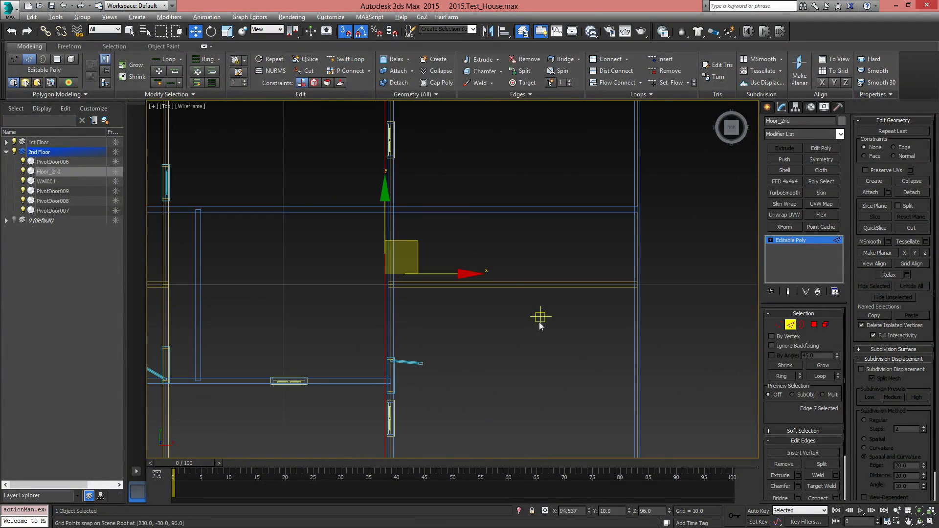
pyautogui.moveTo(541, 318); pyautogui.dragTo(616, 434, button='middle')
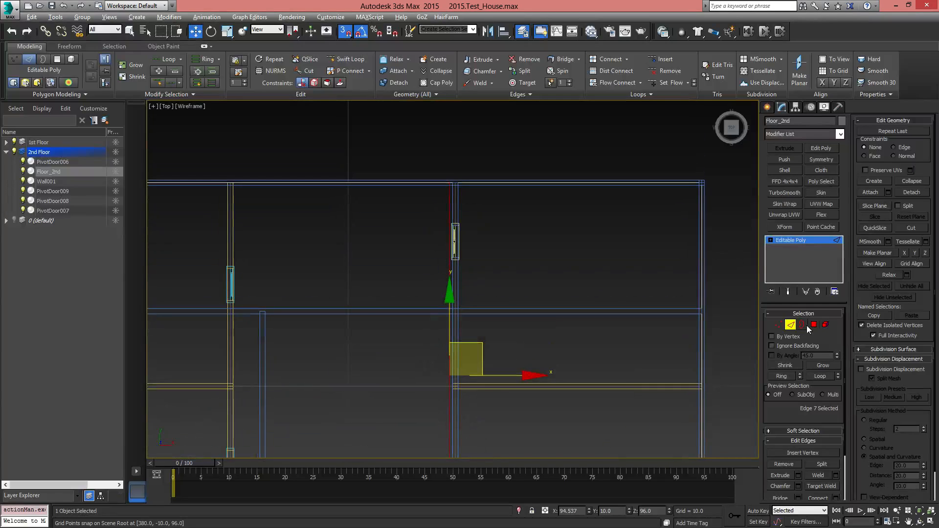
pyautogui.click(778, 325)
pyautogui.moveTo(583, 377); pyautogui.dragTo(572, 360, button='middle')
pyautogui.moveTo(379, 142); pyautogui.dragTo(446, 185)
pyautogui.moveTo(511, 276); pyautogui.dragTo(479, 204, button='middle')
pyautogui.scroll(-2, 479, 204)
pyautogui.keyDown('ctrl'); pyautogui.click(428, 398); pyautogui.keyUp('ctrl')
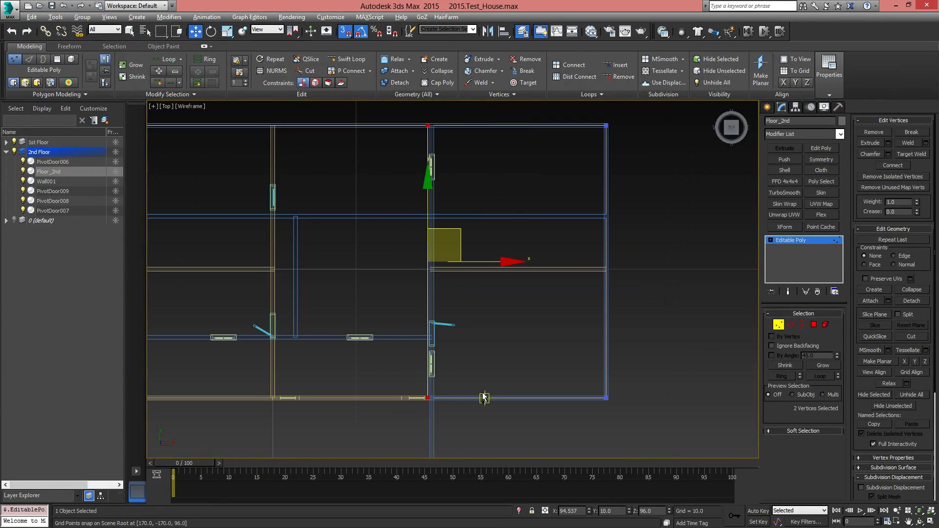
pyautogui.moveTo(473, 260); pyautogui.dragTo(473, 279, button='middle')
pyautogui.moveTo(494, 281); pyautogui.dragTo(432, 282)
pyautogui.moveTo(479, 370); pyautogui.dragTo(511, 353, button='middle')
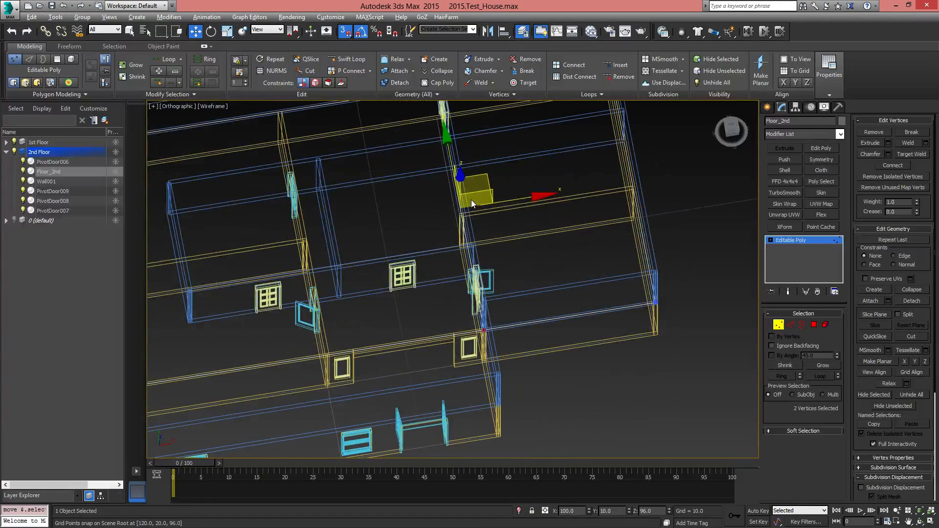
# Check the split of Floor_2nd by selecting the polygon on each side of the new edge loop in Perspective
pyautogui.press('p')
pyautogui.scroll(-2, 477, 278)
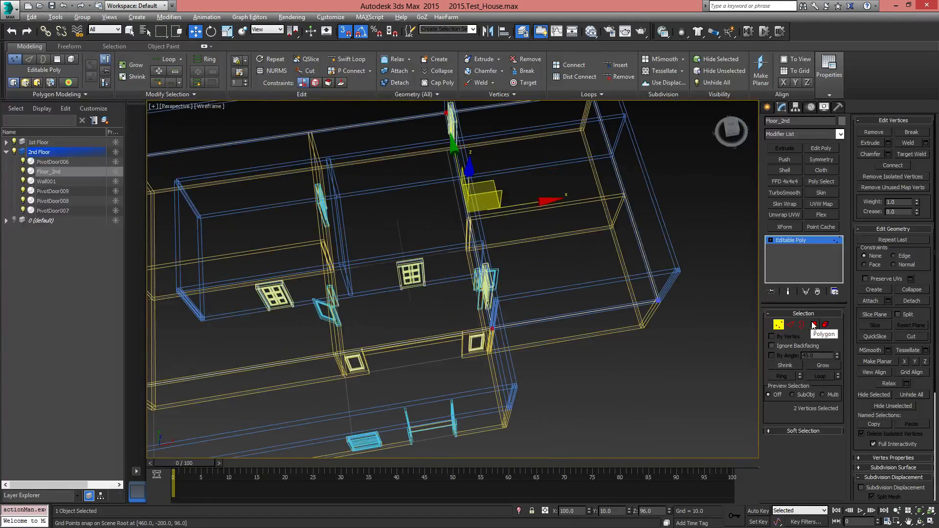
pyautogui.click(814, 324)
pyautogui.click(507, 178)
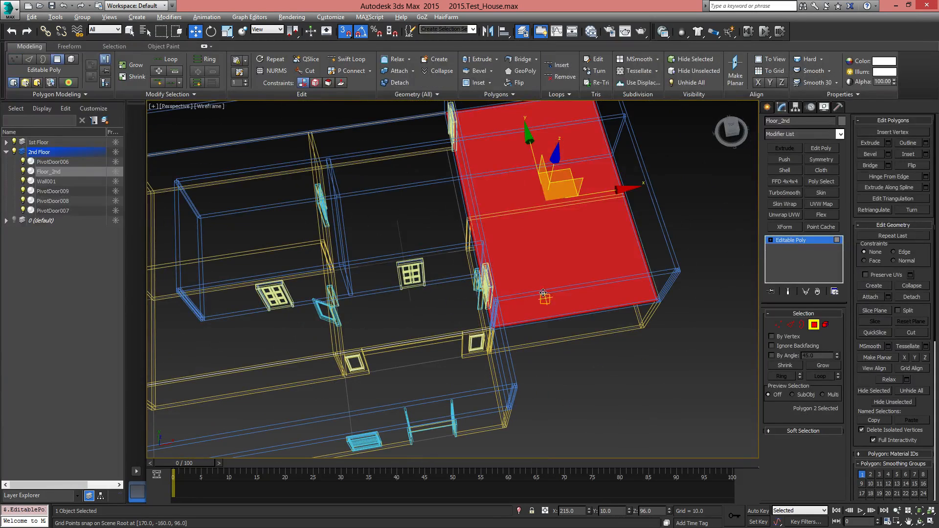
pyautogui.click(397, 217)
pyautogui.keyDown('alt'); pyautogui.moveTo(460, 337); pyautogui.dragTo(583, 315, button='middle'); pyautogui.keyUp('alt')
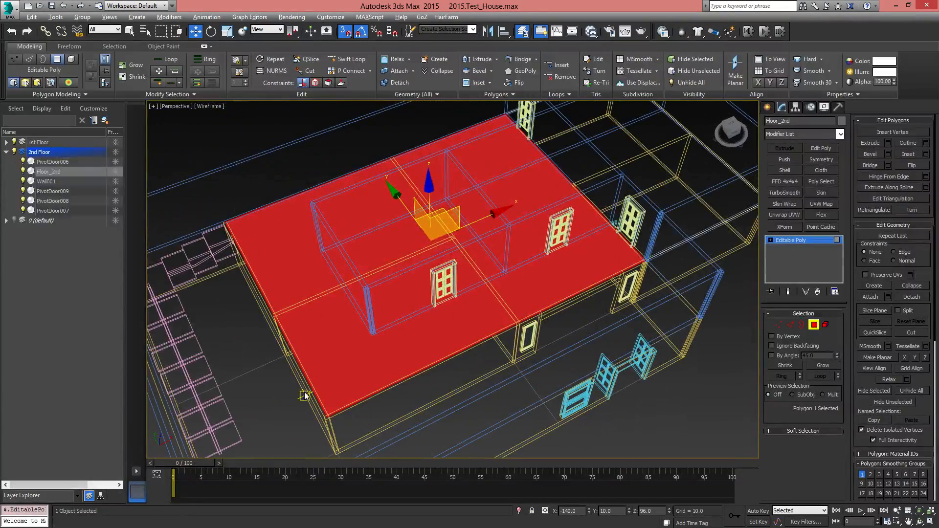
pyautogui.moveTo(307, 338); pyautogui.dragTo(335, 272, button='middle')
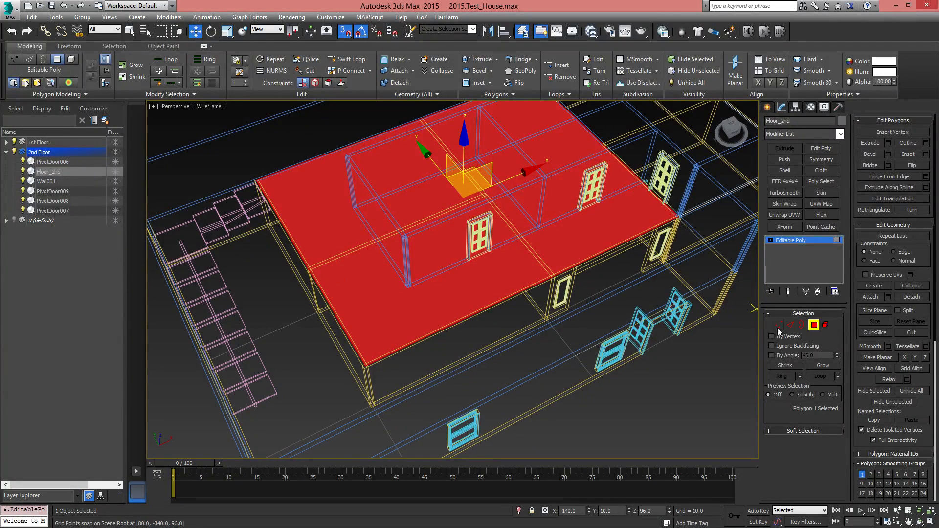
# Select the two open floor edges along the corridor front and the stair side, and start Create Shape From Selection
pyautogui.click(792, 326)
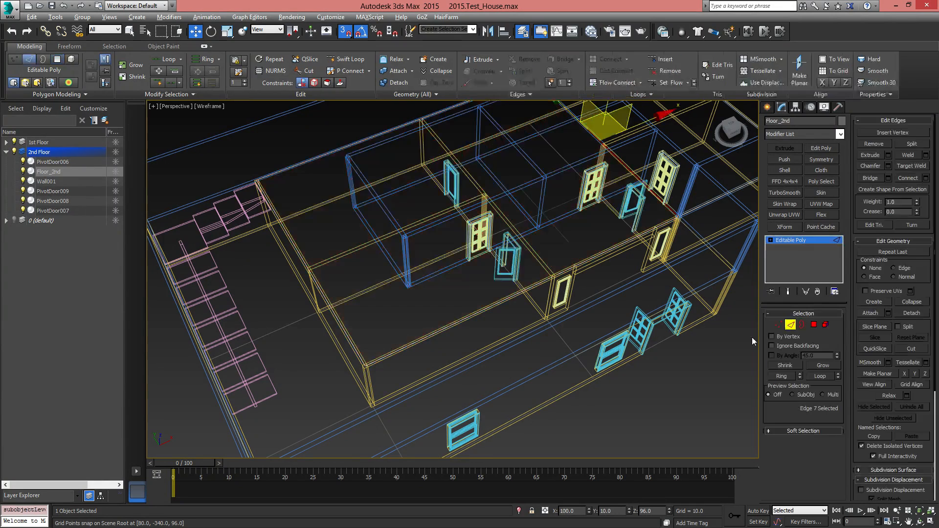
pyautogui.doubleClick(602, 254)
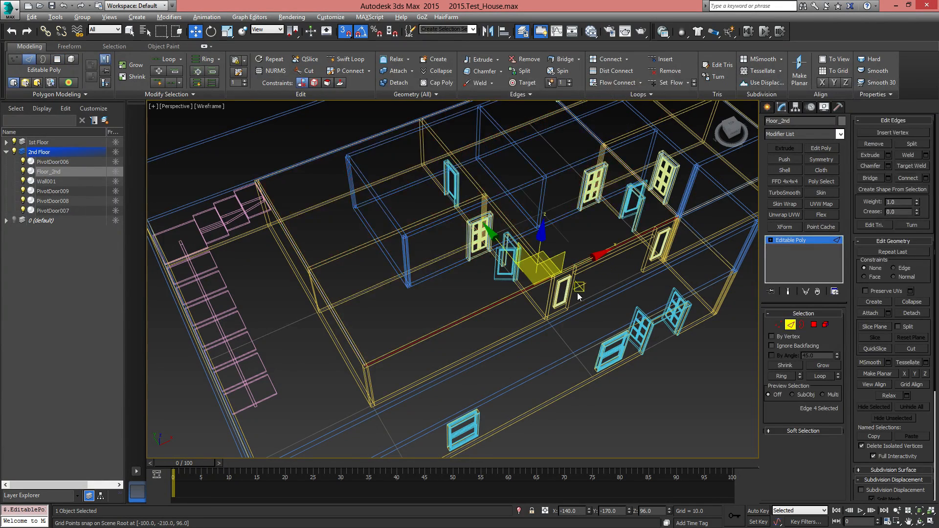
pyautogui.doubleClick(342, 319)
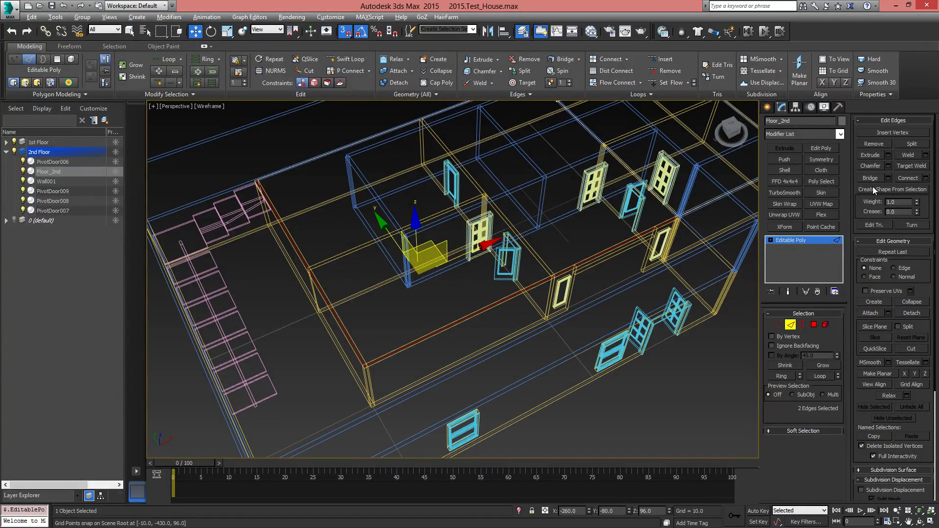
pyautogui.click(909, 188)
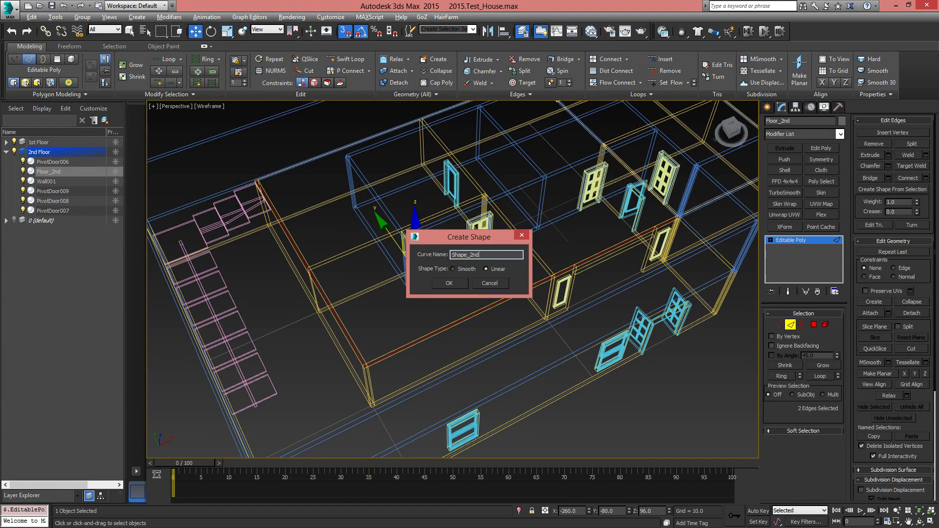
# Name the new linear shape "Shape_2nd Floor Balcony", create it and leave edge editing on Floor_2nd
pyautogui.write('oor Balcony')
pyautogui.click(450, 282)
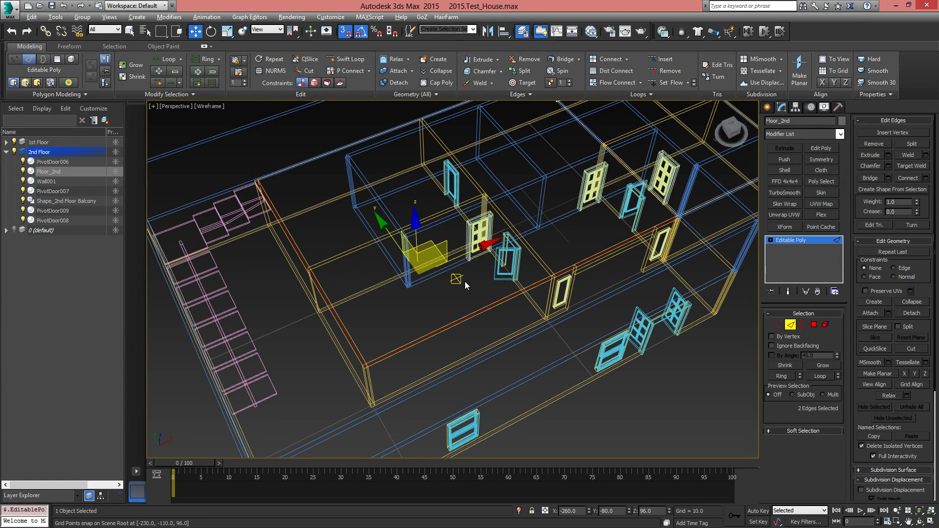
pyautogui.click(791, 324)
pyautogui.moveTo(532, 305); pyautogui.dragTo(533, 351, button='middle')
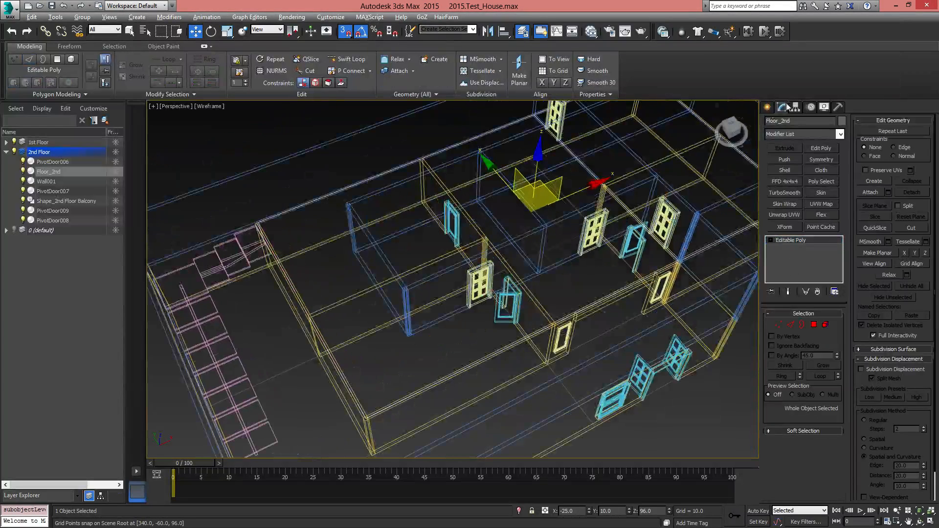
# Create an AEC Extended railing using the 2nd Floor balcony shape as its railing path
pyautogui.click(767, 107)
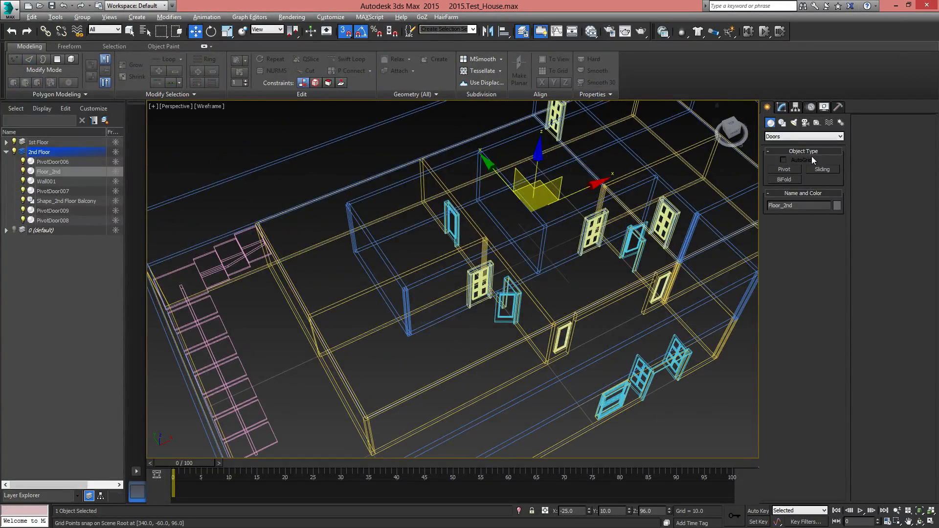
pyautogui.click(791, 136)
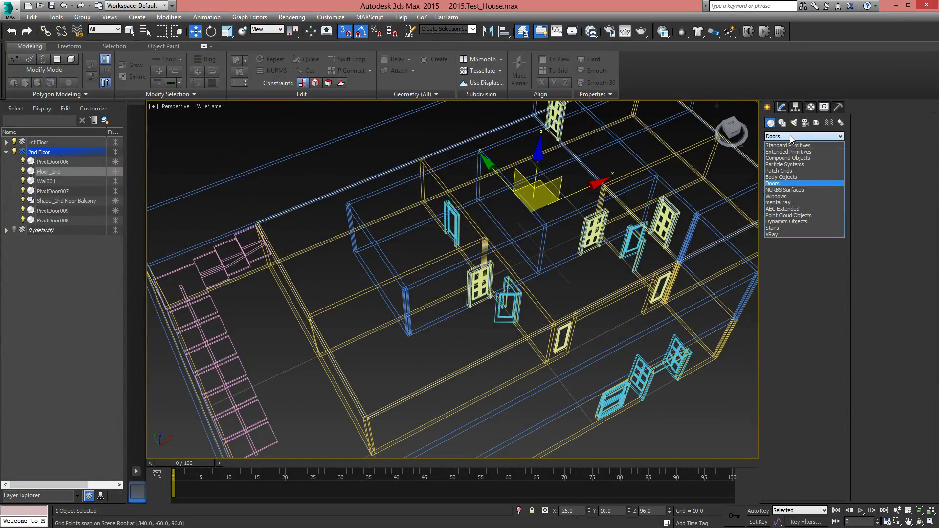
pyautogui.click(782, 209)
pyautogui.click(817, 172)
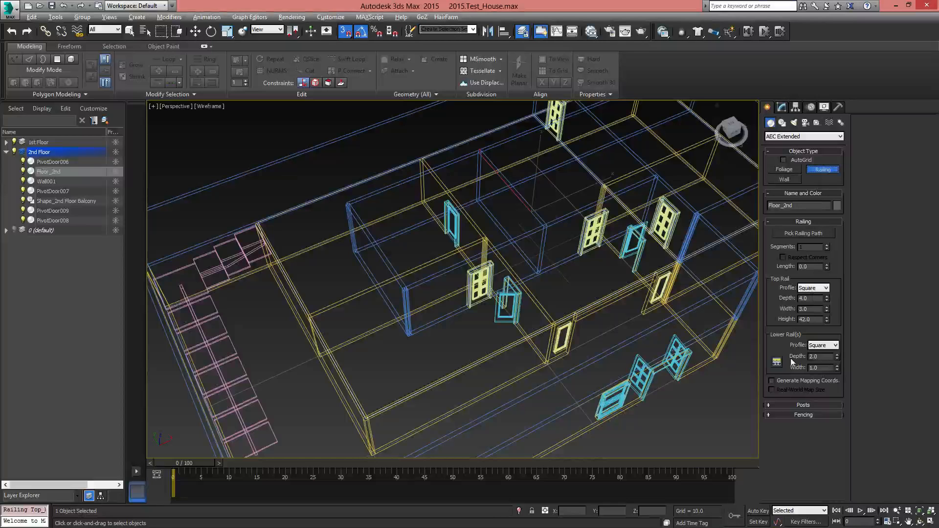
pyautogui.click(790, 234)
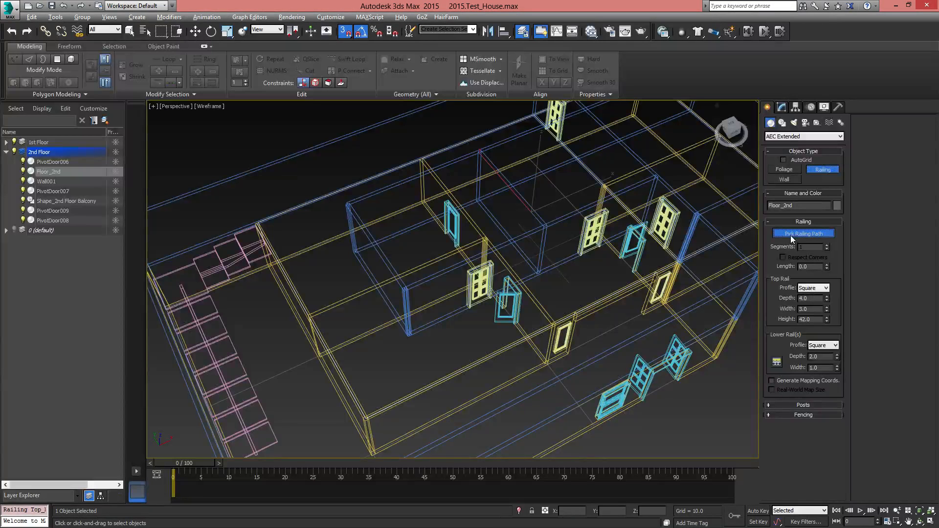
pyautogui.click(487, 356)
# Show Perspective in shaded mode and set the new railing's Z position to 96 so it sits on the upper floor
pyautogui.moveTo(538, 373)
pyautogui.keyDown('alt'); pyautogui.mouseDown(button='middle')
pyautogui.moveTo(568, 339)
pyautogui.moveTo(545, 349)
pyautogui.mouseUp(button='middle'); pyautogui.keyUp('alt')
pyautogui.press('F3')
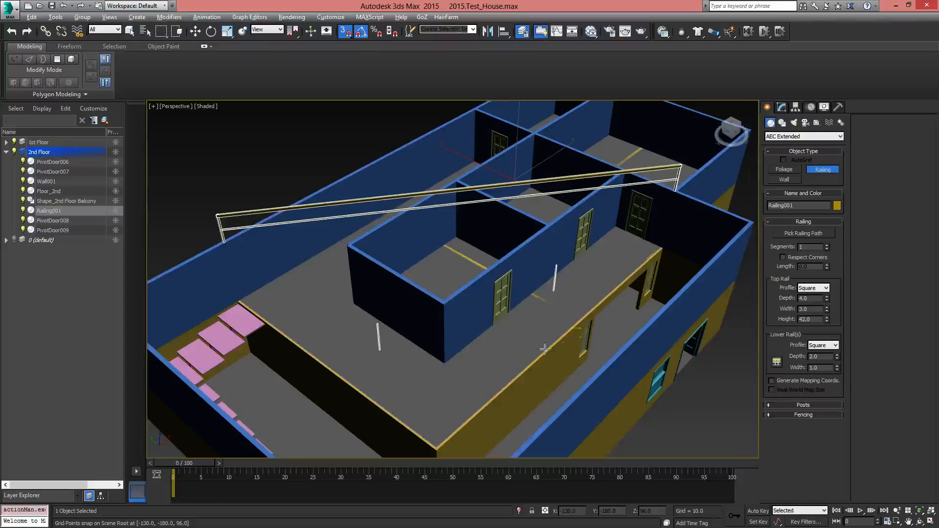
pyautogui.keyDown('alt'); pyautogui.moveTo(494, 323); pyautogui.dragTo(498, 356, button='middle'); pyautogui.keyUp('alt')
pyautogui.press('w')
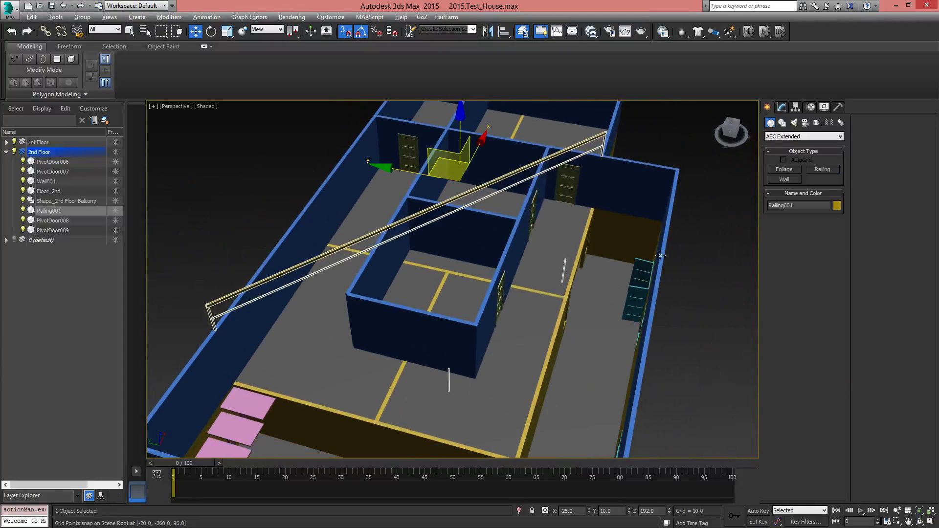
pyautogui.click(786, 107)
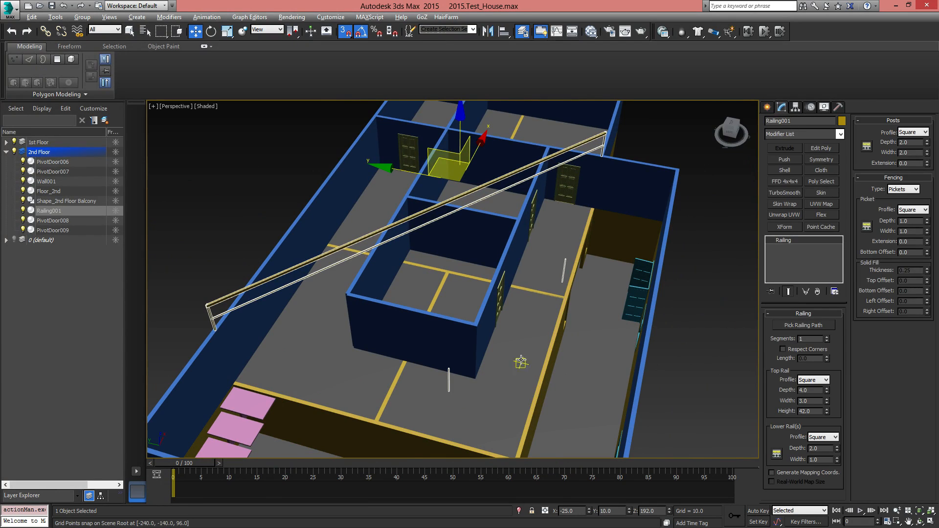
pyautogui.moveTo(522, 364); pyautogui.dragTo(505, 322, button='middle')
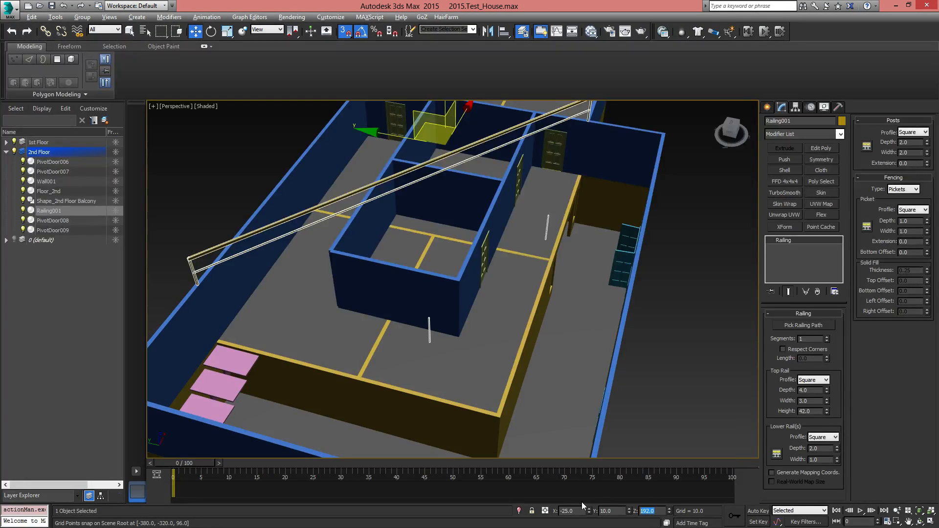
pyautogui.write('96')
pyautogui.press('Return')
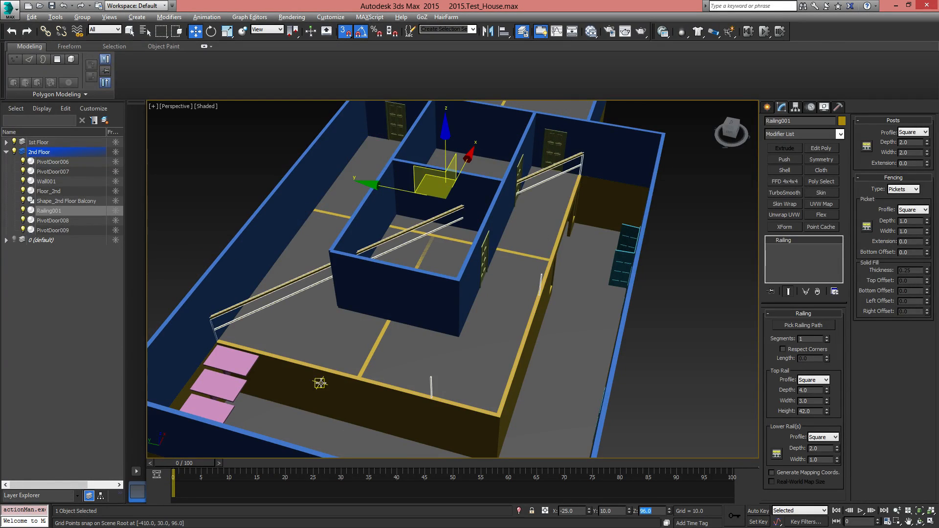
# Turn on Respect Corners for the railing and check how it follows both balcony edges
pyautogui.moveTo(575, 330); pyautogui.dragTo(543, 302, button='middle')
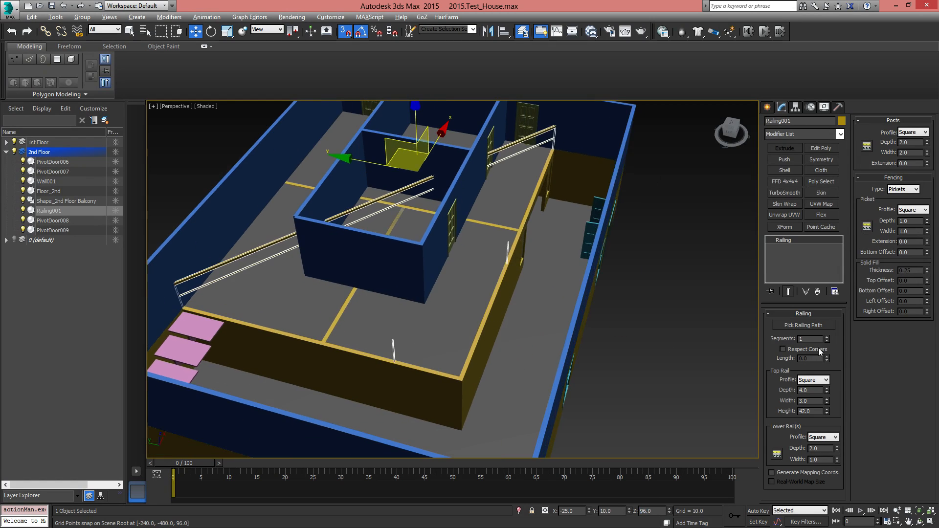
pyautogui.click(783, 349)
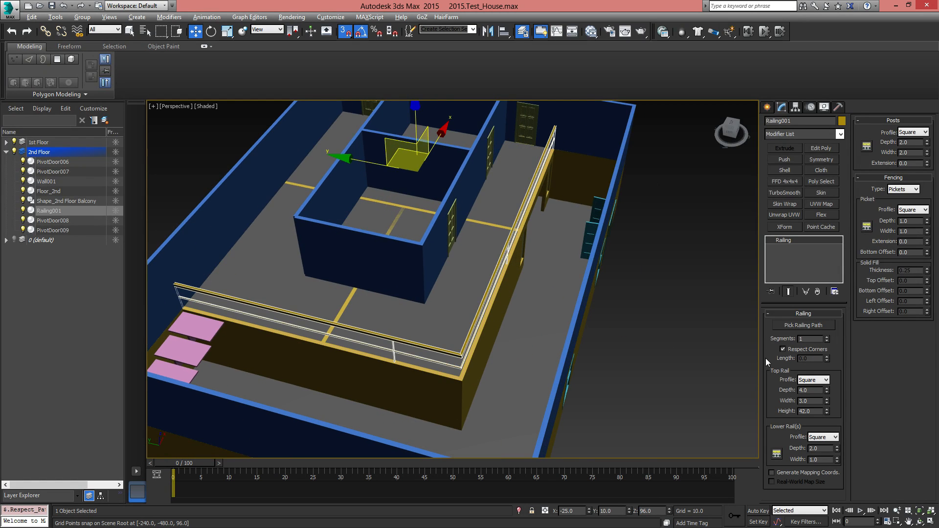
pyautogui.keyDown('alt'); pyautogui.moveTo(543, 356); pyautogui.dragTo(494, 353, button='middle'); pyautogui.keyUp('alt')
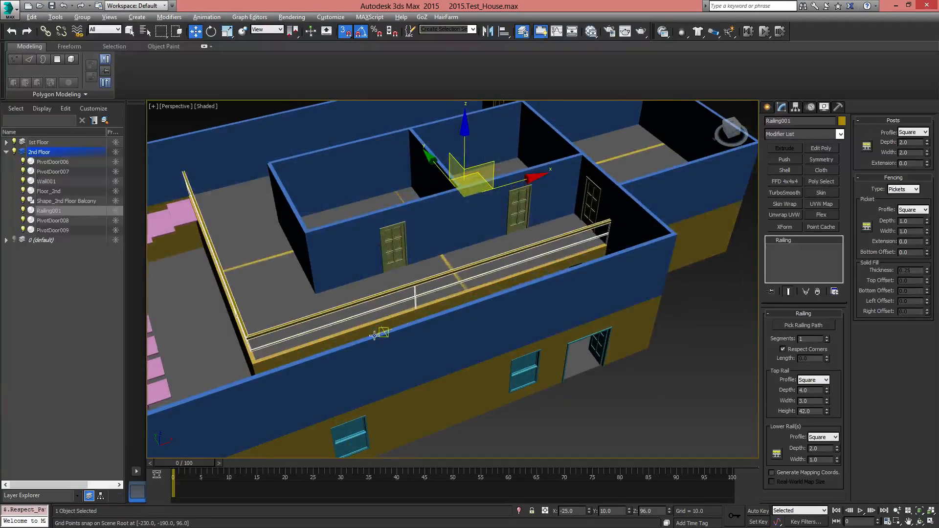
pyautogui.keyDown('alt'); pyautogui.moveTo(374, 335); pyautogui.dragTo(446, 347, button='middle'); pyautogui.keyUp('alt')
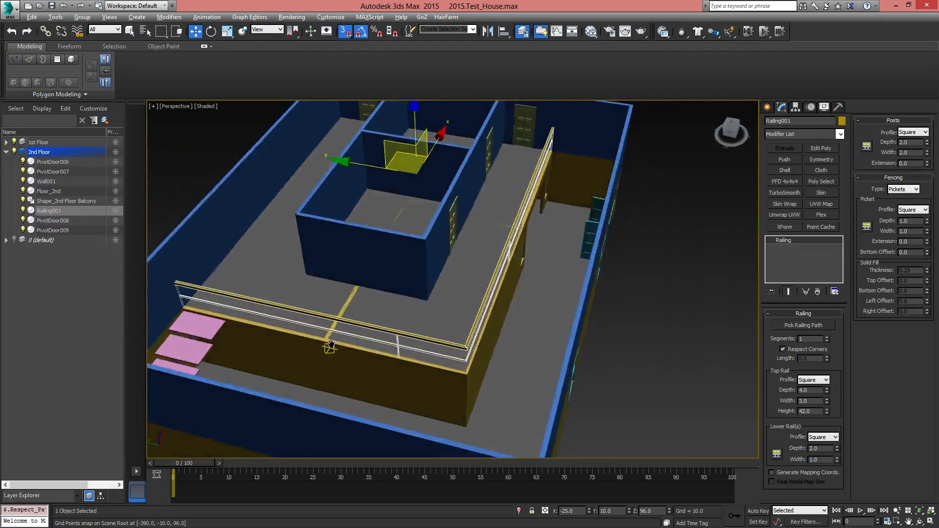
pyautogui.moveTo(331, 345); pyautogui.dragTo(438, 342, button='middle')
# Move the end vertex of Shape_2nd Floor Balcony beside the stair to Y 130, clearing the top step
pyautogui.scroll(3, 439, 347)
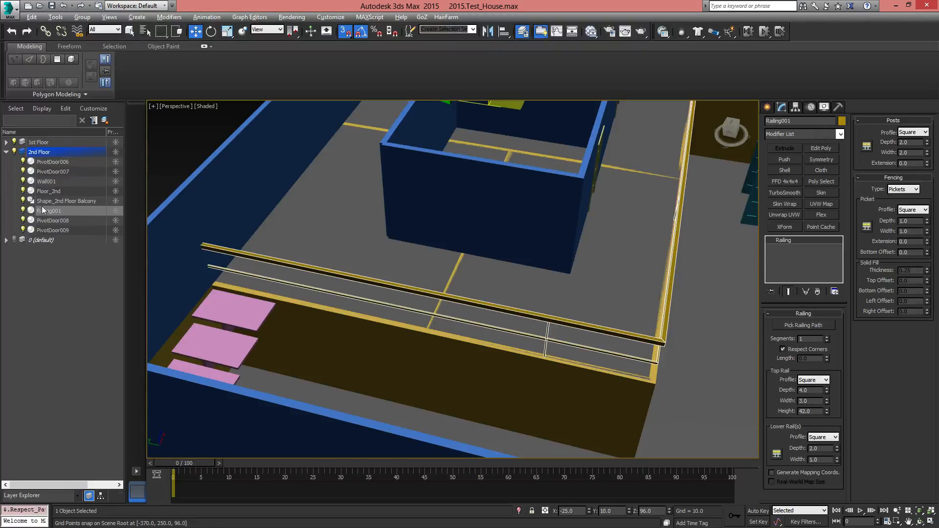
pyautogui.click(57, 201)
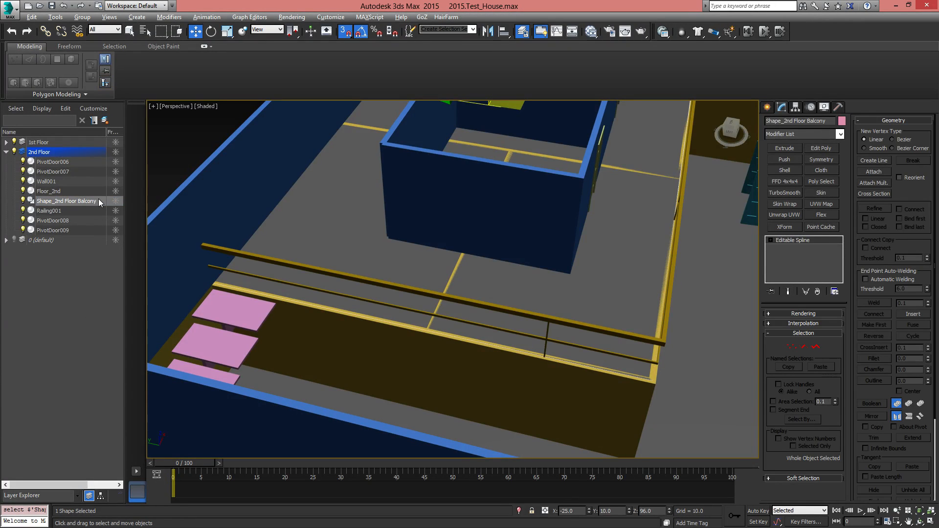
pyautogui.click(791, 346)
pyautogui.moveTo(223, 299); pyautogui.dragTo(229, 307)
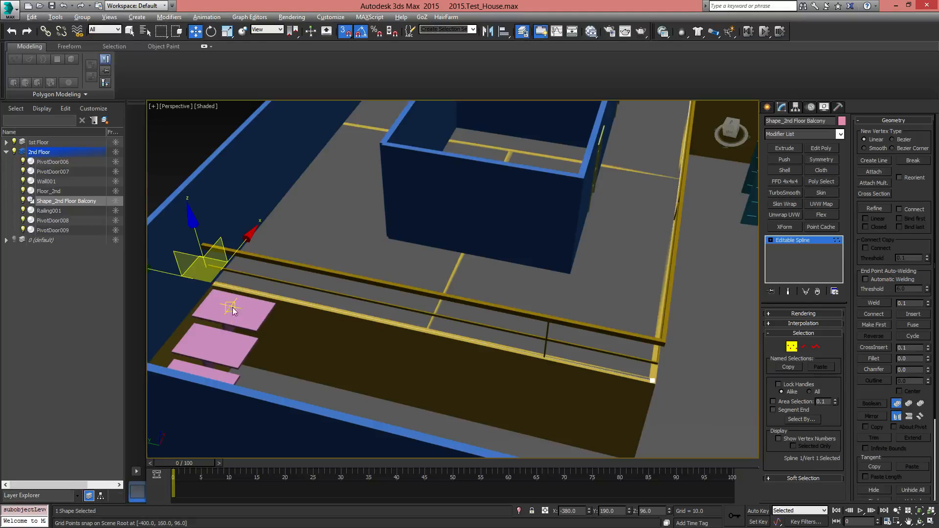
pyautogui.moveTo(237, 292); pyautogui.dragTo(304, 279, button='middle')
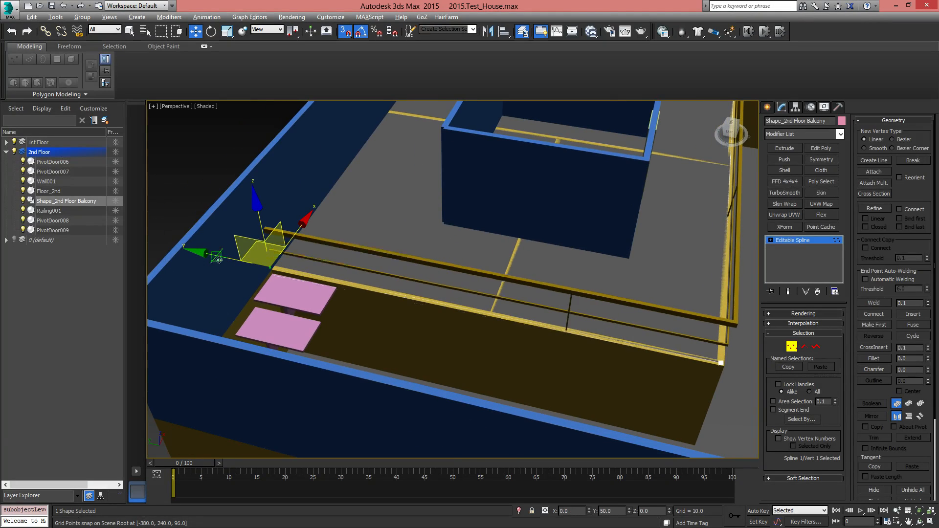
pyautogui.moveTo(195, 253); pyautogui.dragTo(337, 284)
pyautogui.keyDown('alt'); pyautogui.moveTo(437, 341); pyautogui.dragTo(476, 335, button='middle'); pyautogui.keyUp('alt')
pyautogui.keyDown('alt'); pyautogui.moveTo(344, 257); pyautogui.dragTo(440, 282, button='middle'); pyautogui.keyUp('alt')
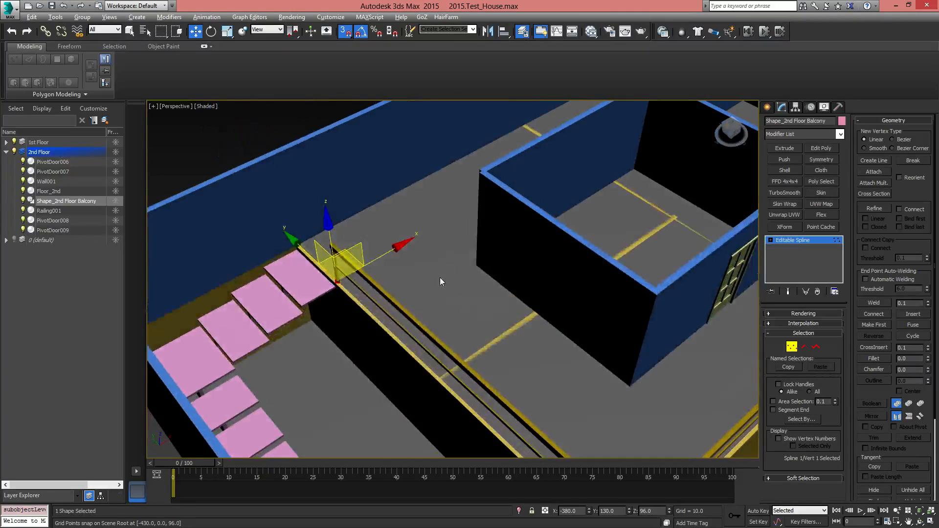
pyautogui.keyDown('alt'); pyautogui.moveTo(327, 311); pyautogui.dragTo(455, 347, button='middle'); pyautogui.keyUp('alt')
pyautogui.moveTo(536, 274); pyautogui.dragTo(537, 245, button='middle')
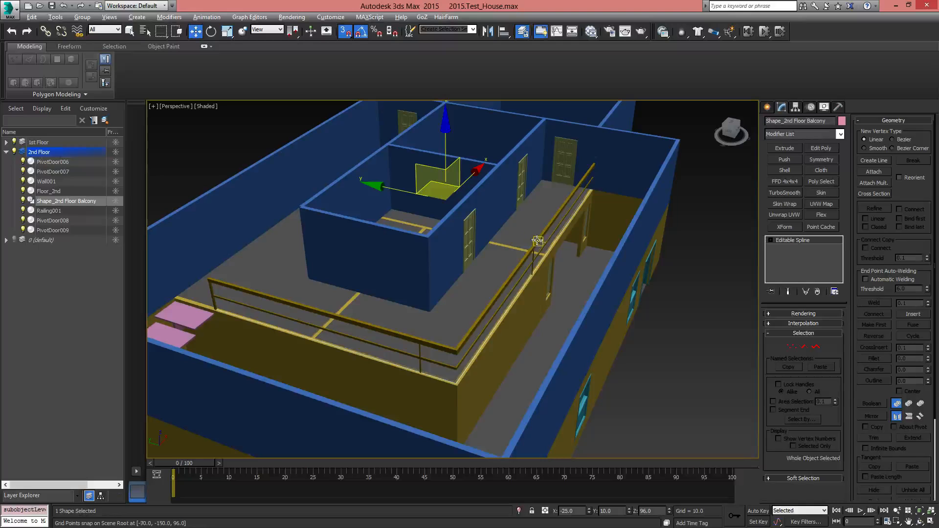
# Select Railing001 and set its post spacing count to 14
pyautogui.click(49, 210)
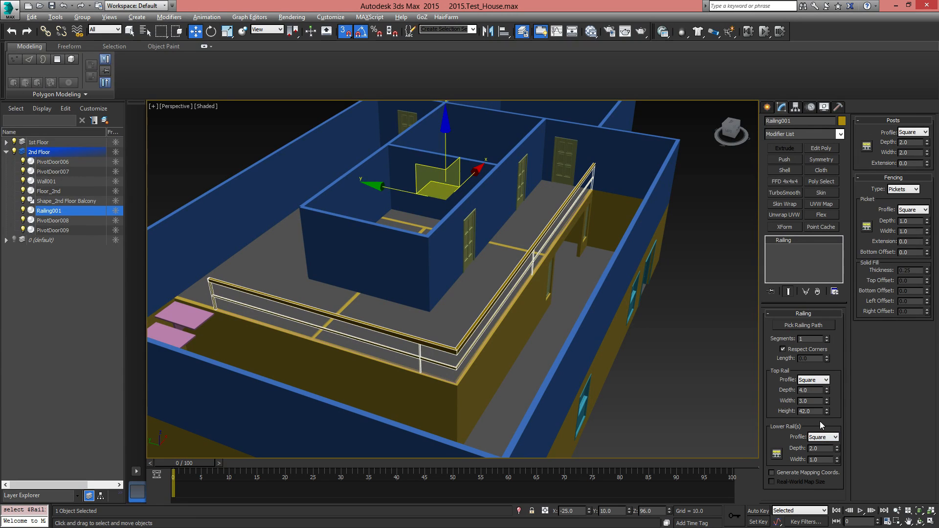
pyautogui.scroll(5, 383, 310)
pyautogui.moveTo(428, 328); pyautogui.dragTo(522, 320, button='middle')
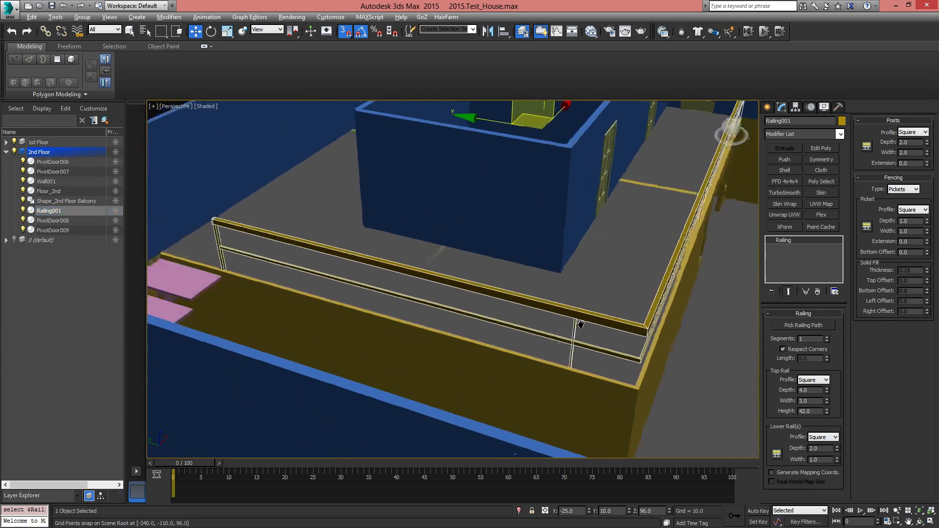
pyautogui.scroll(-3, 674, 361)
pyautogui.keyDown('alt'); pyautogui.moveTo(682, 362); pyautogui.dragTo(527, 450, button='middle'); pyautogui.keyUp('alt')
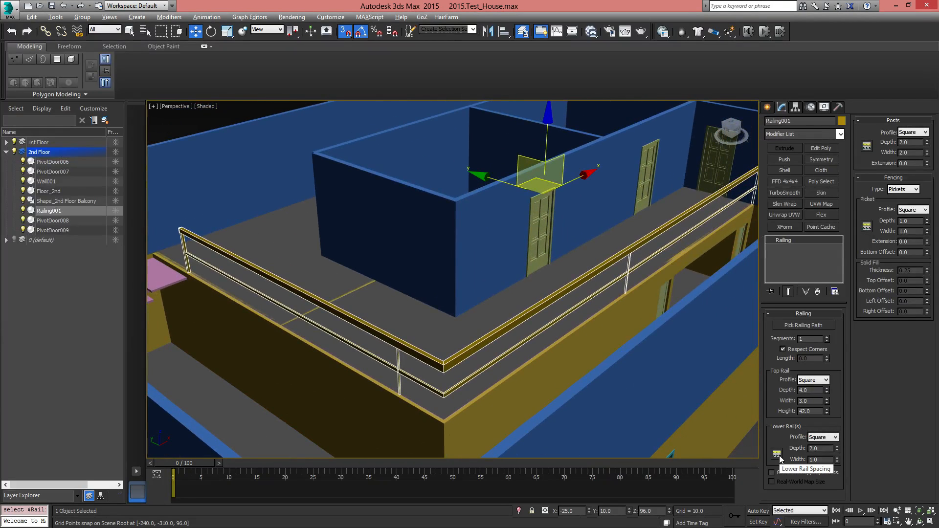
pyautogui.click(867, 146)
pyautogui.moveTo(74, 10); pyautogui.dragTo(597, 165)
pyautogui.click(625, 198)
pyautogui.click(625, 198)
pyautogui.click(625, 198)
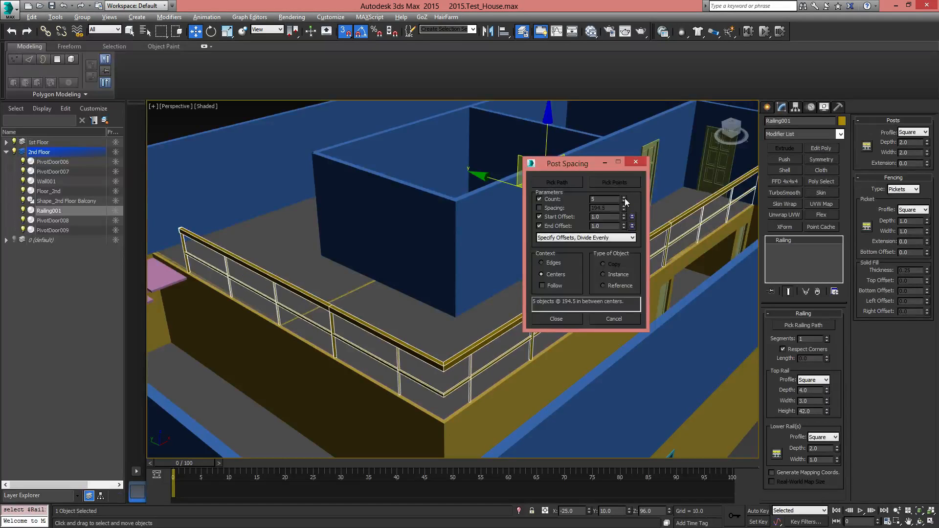
pyautogui.click(625, 198)
pyautogui.click(625, 199)
pyautogui.click(625, 198)
pyautogui.click(624, 199)
pyautogui.click(625, 198)
pyautogui.click(625, 198)
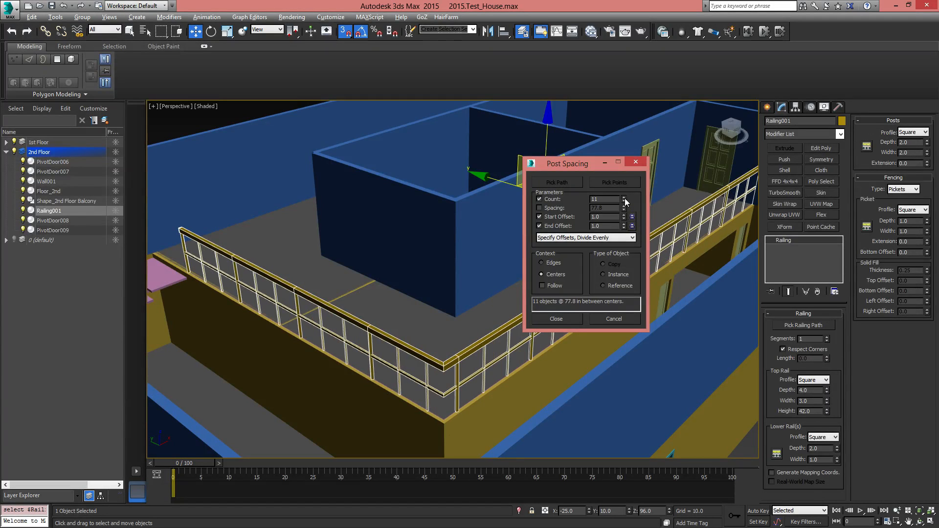
pyautogui.click(624, 198)
pyautogui.click(624, 198)
pyautogui.click(625, 198)
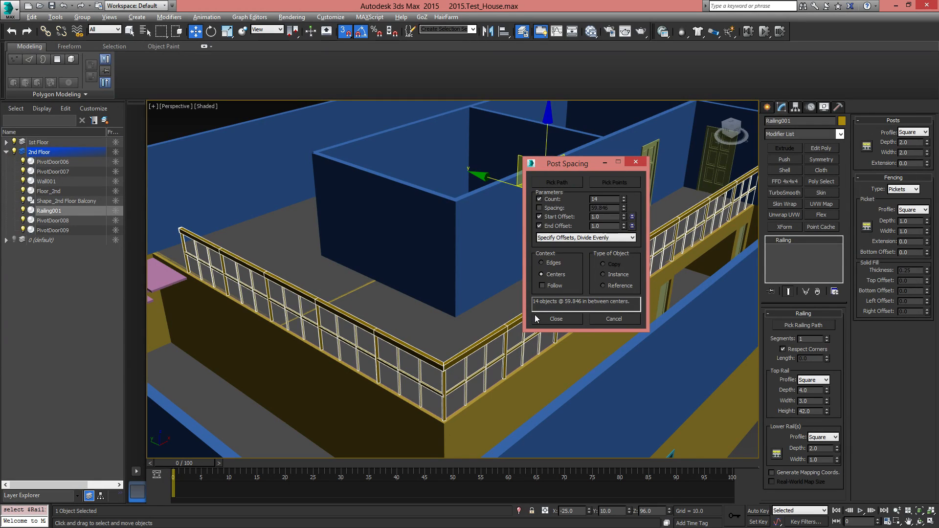
pyautogui.click(563, 319)
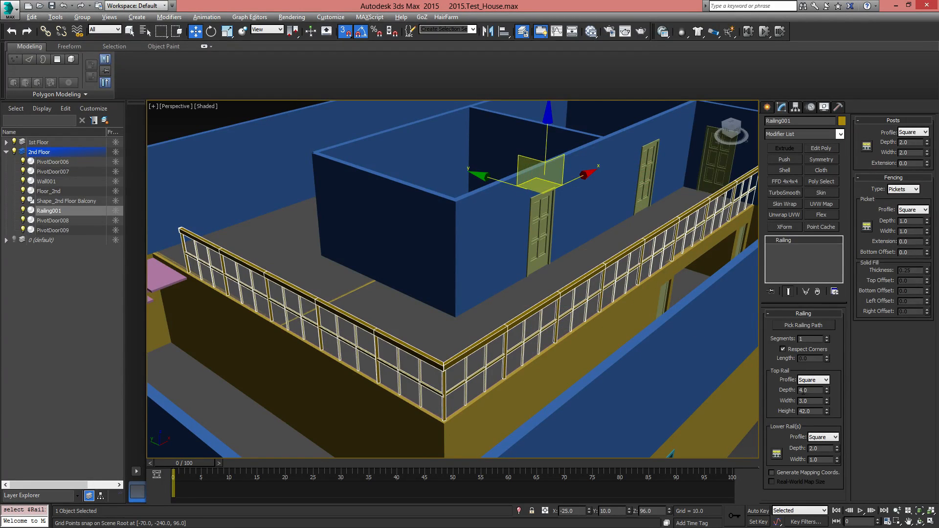
# Set the railing's lower rail count to 2
pyautogui.click(778, 453)
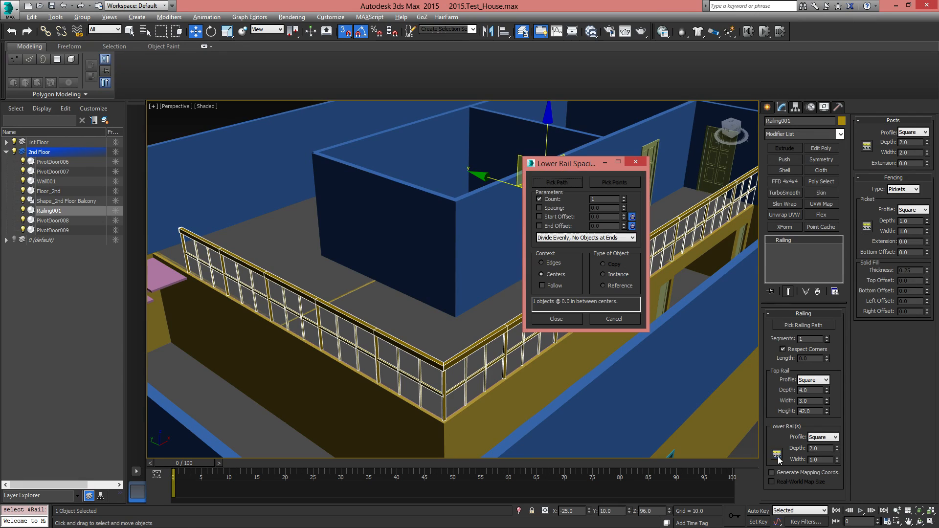
pyautogui.click(624, 197)
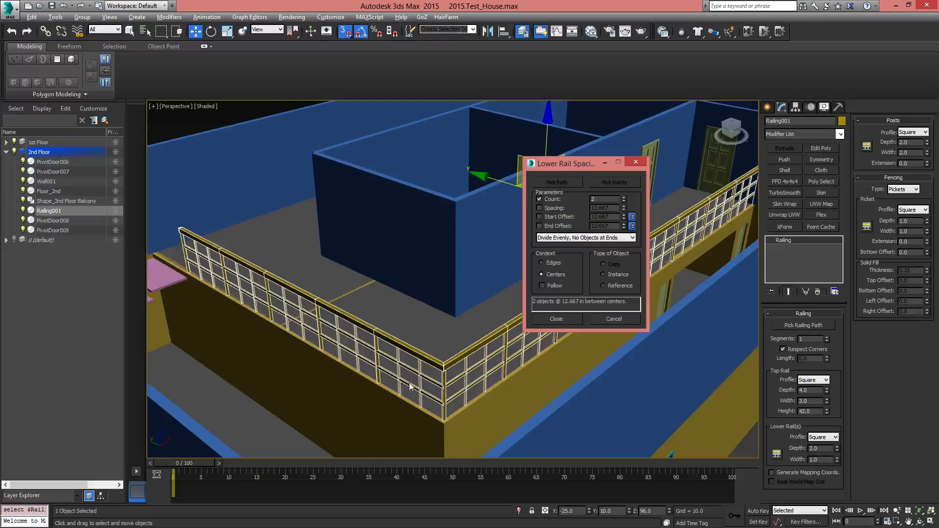
pyautogui.click(562, 317)
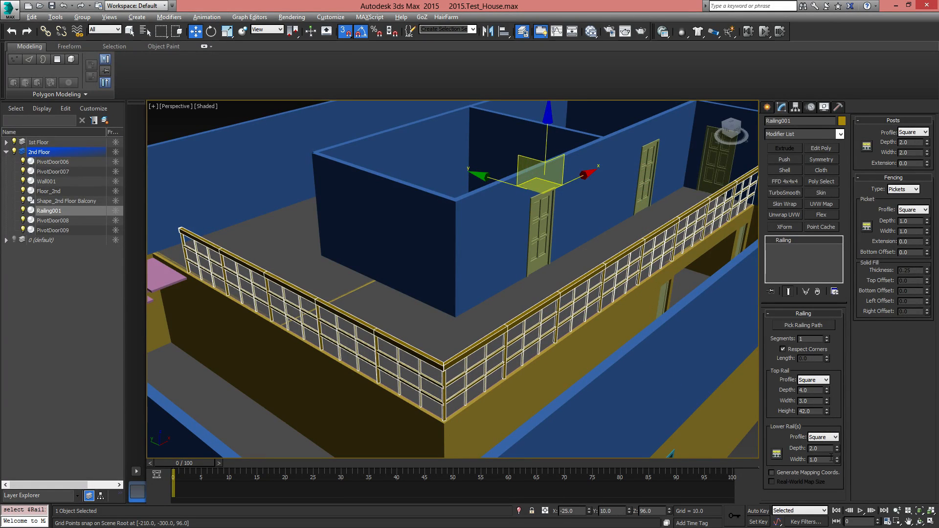
# Give the railing's top rail a Round profile with a depth of 5 and a width of 5
pyautogui.click(826, 380)
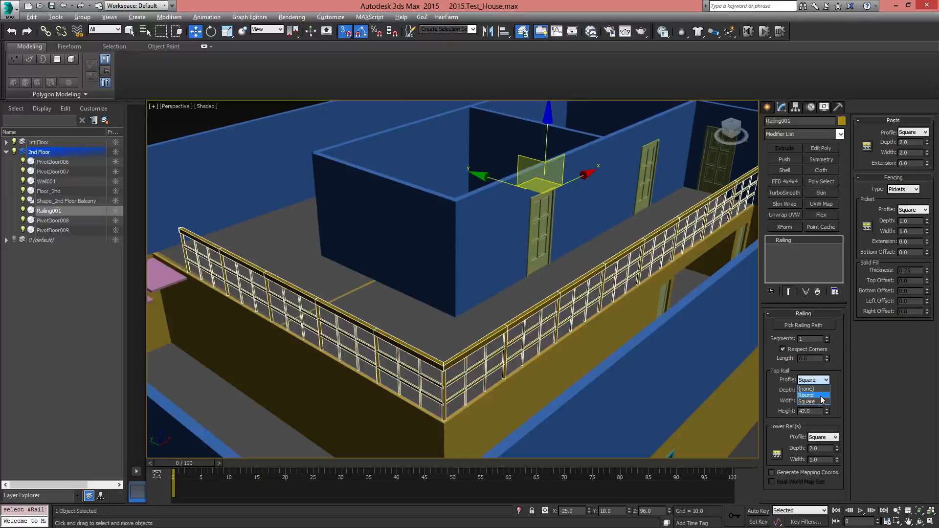
pyautogui.click(822, 396)
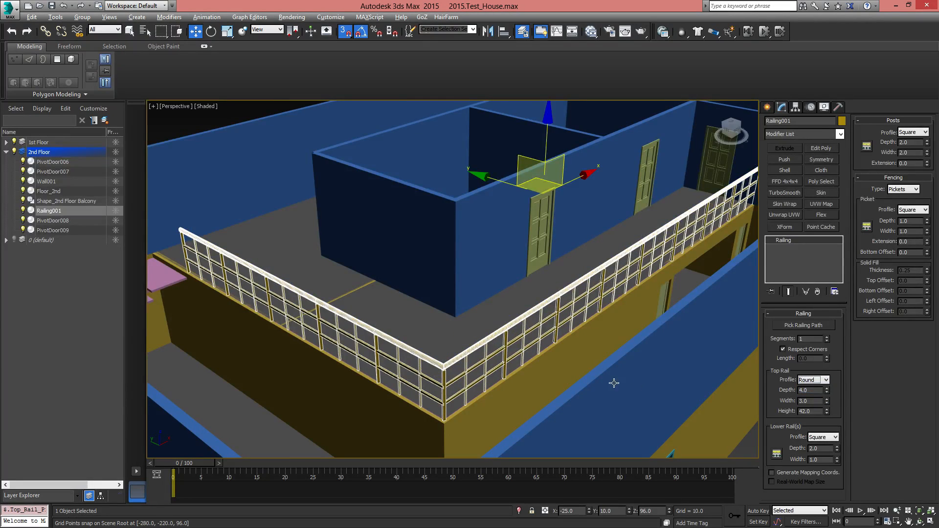
pyautogui.moveTo(670, 386); pyautogui.dragTo(648, 348, button='middle')
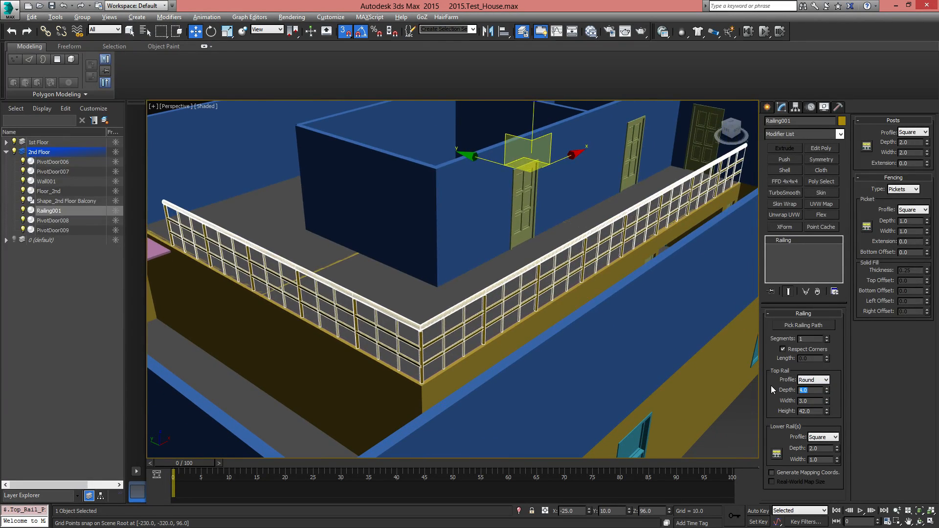
pyautogui.press('Tab')
pyautogui.press('Tab')
pyautogui.write('5')
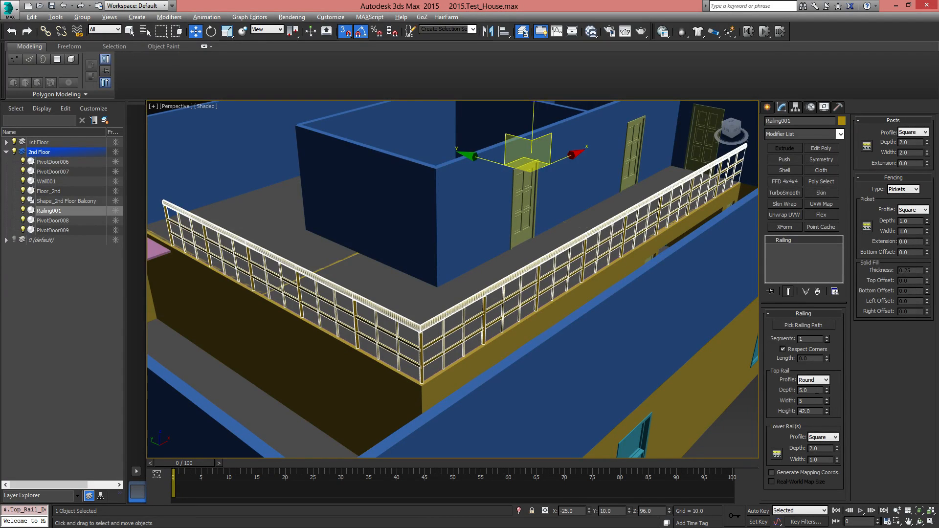
# Apply the width of 5 to the railing's round top rail and inspect the railing around the balcony
pyautogui.press('Return')
pyautogui.moveTo(345, 262); pyautogui.dragTo(478, 272, button='middle')
pyautogui.scroll(4, 373, 241)
pyautogui.moveTo(283, 217); pyautogui.dragTo(362, 261, button='middle')
pyautogui.scroll(2, 361, 261)
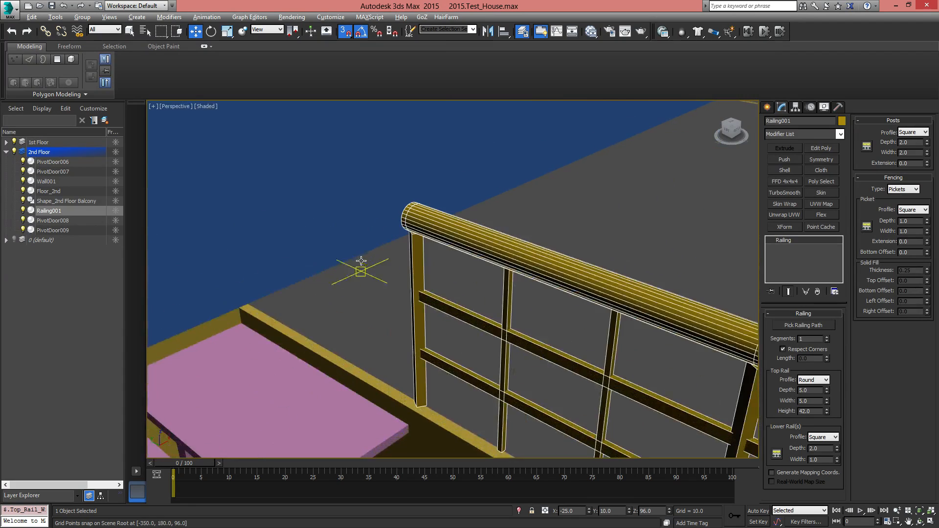
pyautogui.click(539, 189)
pyautogui.moveTo(719, 342); pyautogui.dragTo(276, 238, button='middle')
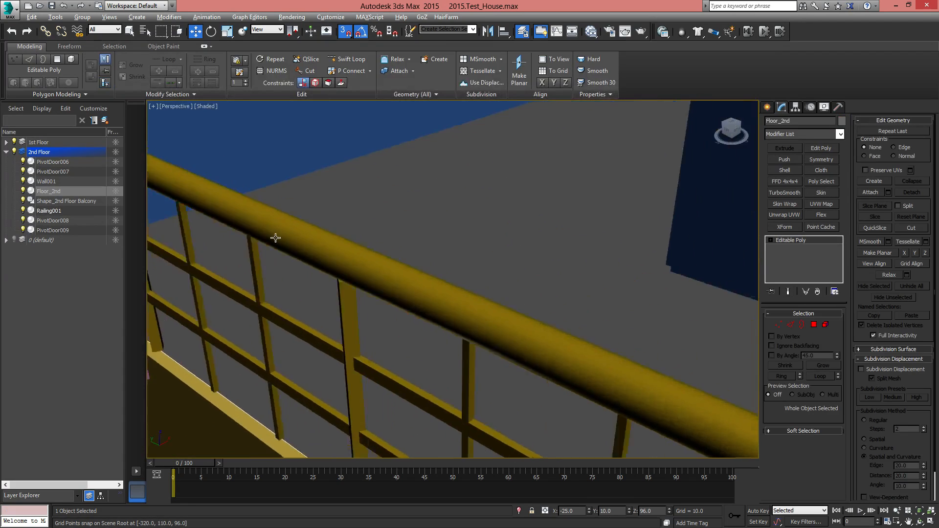
pyautogui.scroll(-5, 275, 238)
pyautogui.keyDown('alt'); pyautogui.moveTo(640, 375); pyautogui.dragTo(399, 308, button='middle'); pyautogui.keyUp('alt')
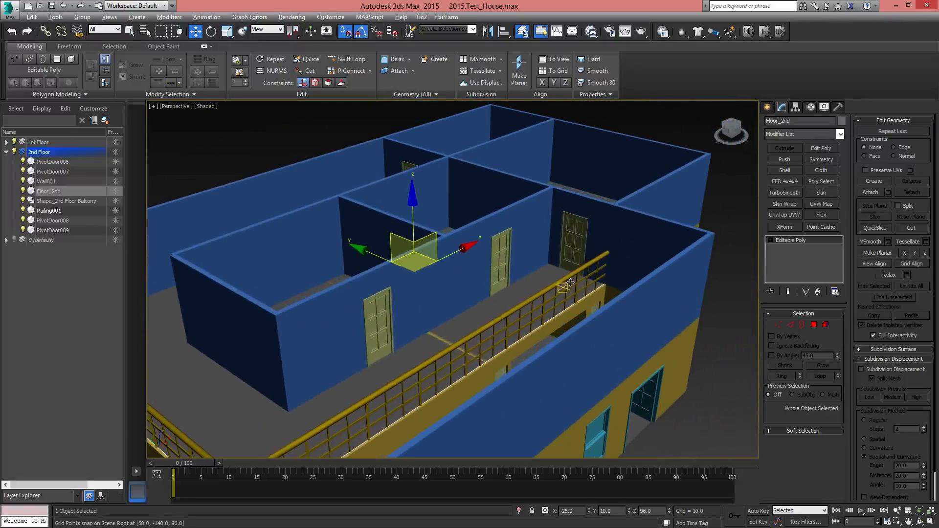
pyautogui.moveTo(358, 389); pyautogui.dragTo(570, 288, button='middle')
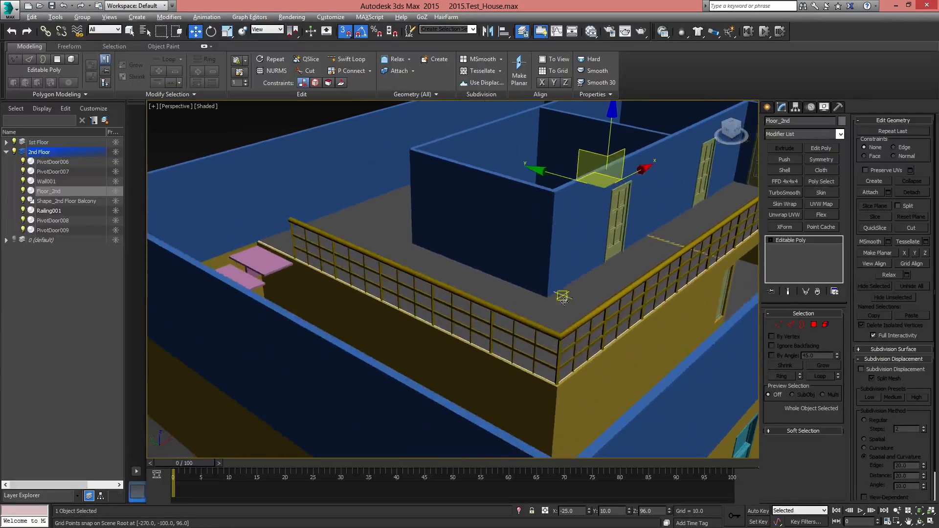
# Select the balcony railing and change its object color to light blue
pyautogui.click(563, 338)
pyautogui.click(842, 121)
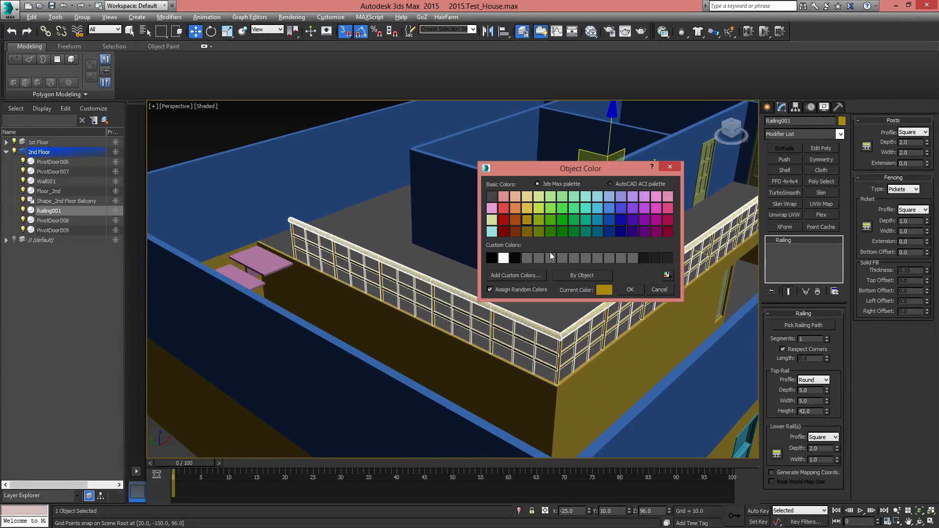
pyautogui.click(597, 210)
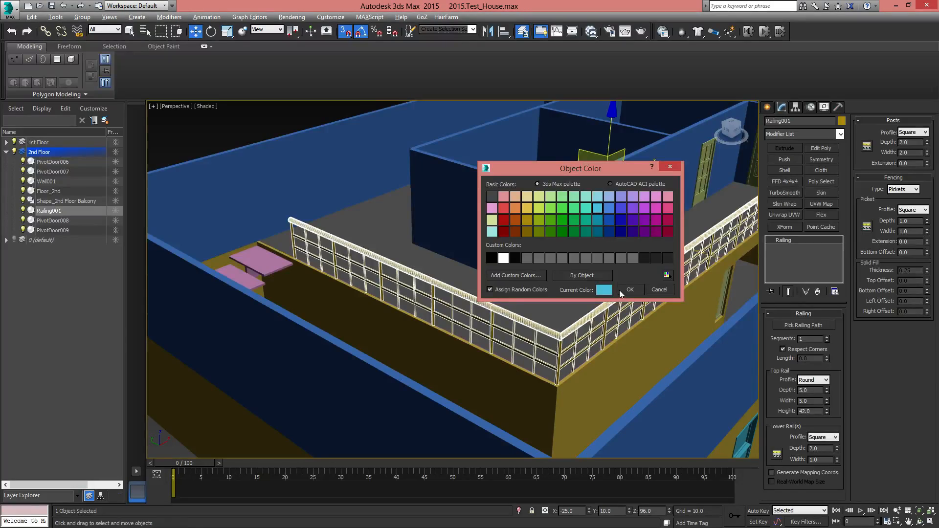
pyautogui.click(630, 290)
# Examine the recolored railing along the balcony edge and the open stair treads beside it
pyautogui.click(584, 240)
pyautogui.keyDown('alt'); pyautogui.moveTo(583, 240); pyautogui.dragTo(429, 348, button='middle'); pyautogui.keyUp('alt')
pyautogui.scroll(4, 480, 377)
pyautogui.scroll(3, 538, 374)
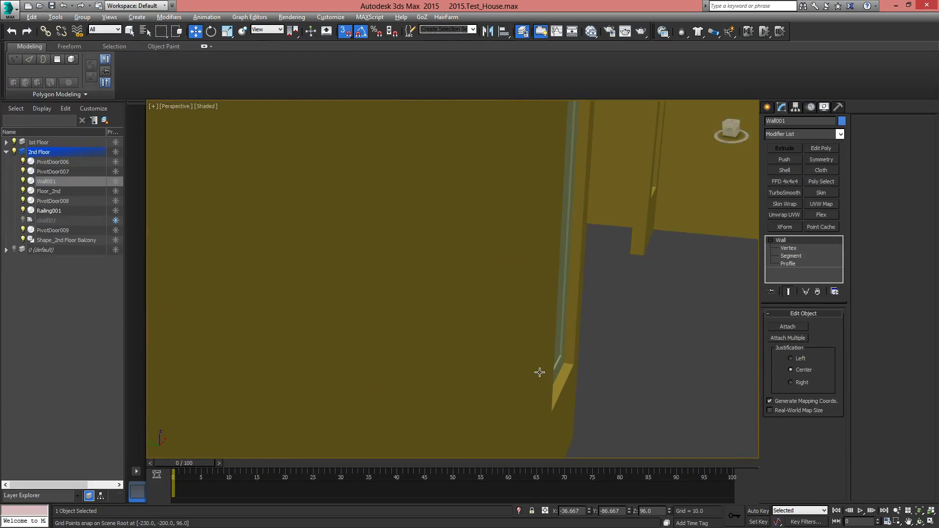
pyautogui.scroll(-2, 539, 373)
pyautogui.scroll(-2, 405, 329)
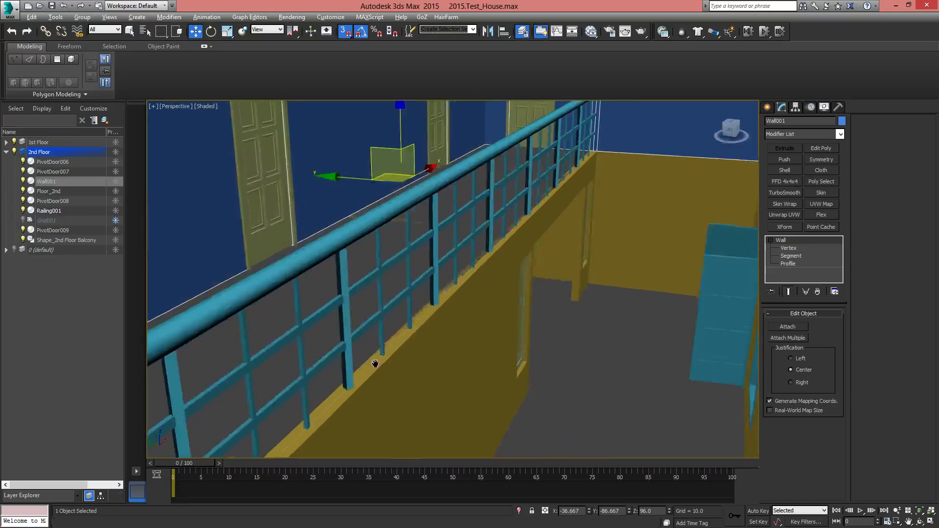
pyautogui.moveTo(377, 362); pyautogui.dragTo(442, 329, button='middle')
pyautogui.scroll(-3, 442, 330)
pyautogui.moveTo(460, 372); pyautogui.dragTo(611, 376, button='middle')
pyautogui.scroll(-5, 611, 376)
pyautogui.keyDown('alt'); pyautogui.moveTo(472, 330); pyautogui.dragTo(381, 345, button='middle'); pyautogui.keyUp('alt')
pyautogui.scroll(10, 380, 344)
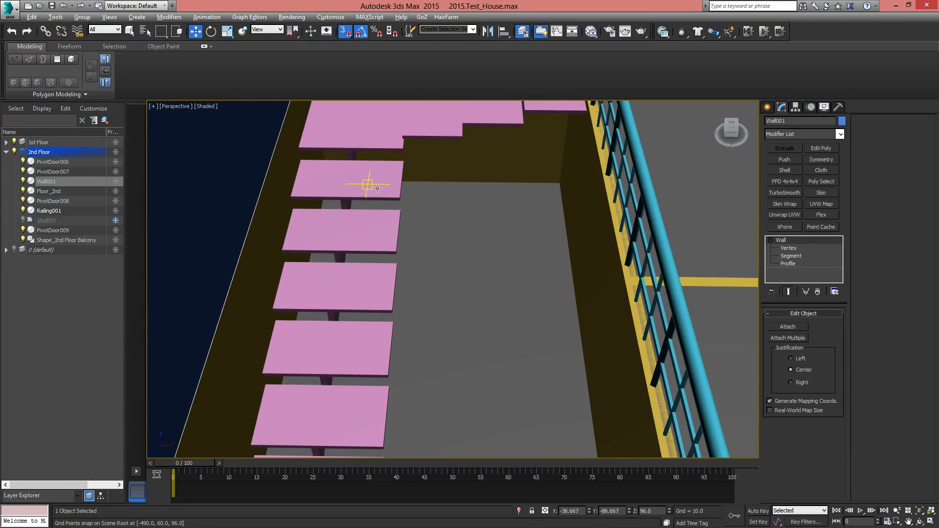
# Select the L-type stair and examine the unprotected inner side of its treads up to the balcony railing
pyautogui.click(377, 189)
pyautogui.scroll(-8, 378, 189)
pyautogui.moveTo(452, 296)
pyautogui.keyDown('alt'); pyautogui.mouseDown(button='middle')
pyautogui.moveTo(387, 291)
pyautogui.moveTo(448, 285)
pyautogui.mouseUp(button='middle'); pyautogui.keyUp('alt')
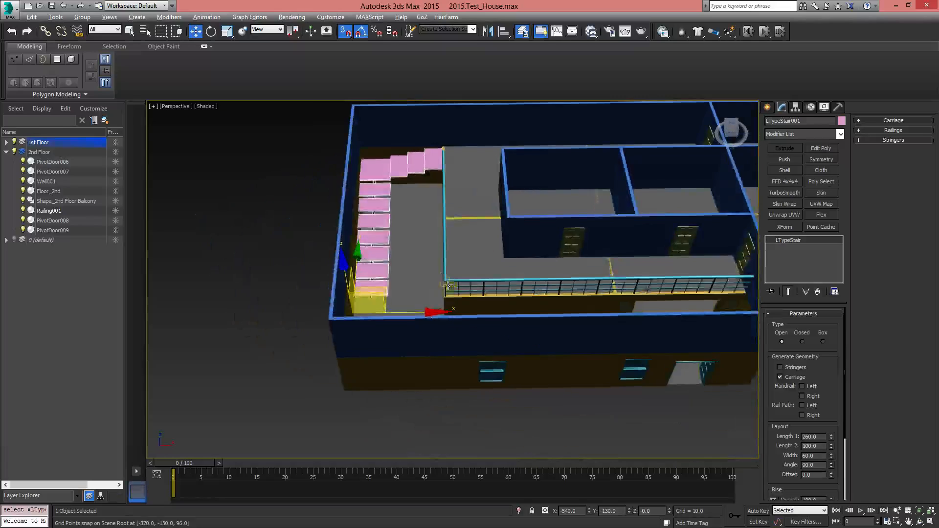
pyautogui.scroll(8, 417, 245)
pyautogui.scroll(-3, 399, 248)
pyautogui.keyDown('alt'); pyautogui.moveTo(399, 248); pyautogui.dragTo(459, 286, button='middle'); pyautogui.keyUp('alt')
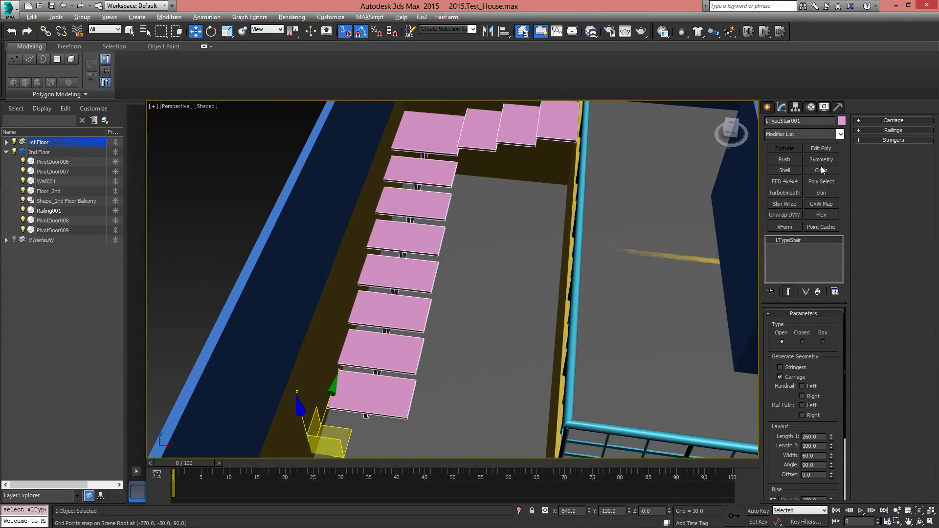
pyautogui.click(767, 107)
pyautogui.click(782, 108)
pyautogui.keyDown('alt'); pyautogui.moveTo(508, 269); pyautogui.dragTo(463, 215, button='middle'); pyautogui.keyUp('alt')
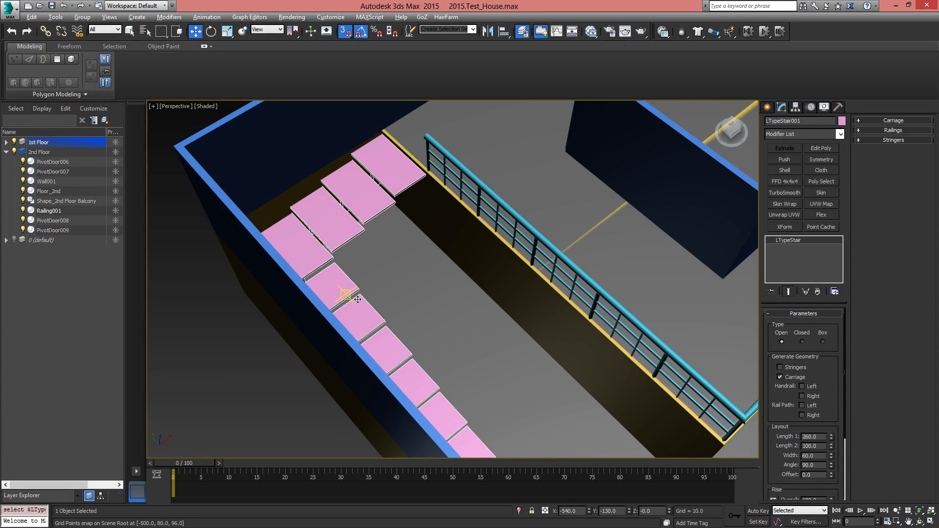
pyautogui.moveTo(514, 452); pyautogui.dragTo(388, 381, button='middle')
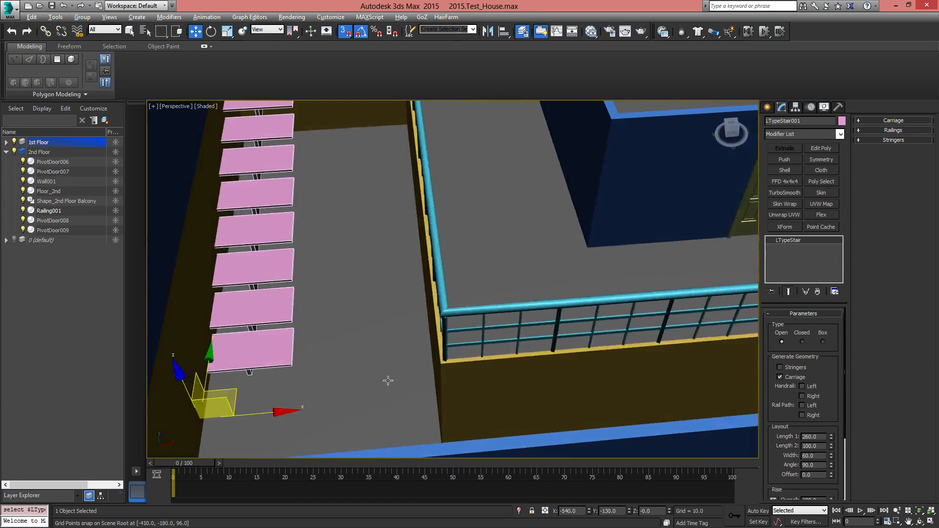
pyautogui.moveTo(360, 268); pyautogui.dragTo(398, 446, button='middle')
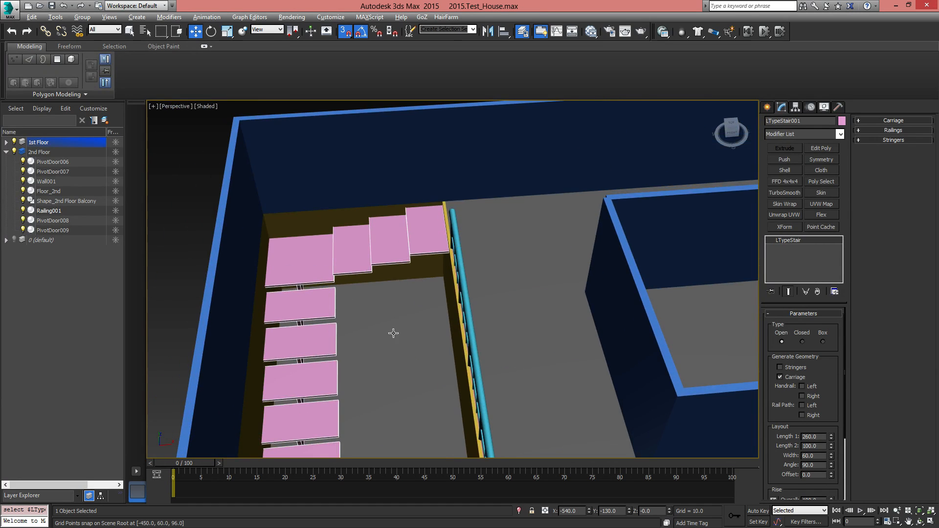
pyautogui.keyDown('alt'); pyautogui.moveTo(391, 331); pyautogui.dragTo(536, 344, button='middle'); pyautogui.keyUp('alt')
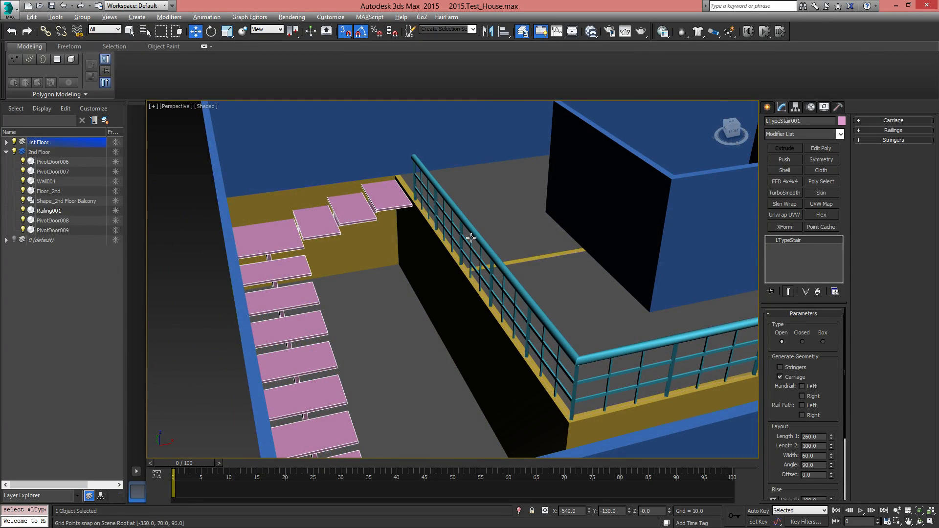
pyautogui.keyDown('alt'); pyautogui.moveTo(509, 309); pyautogui.dragTo(460, 283, button='middle'); pyautogui.keyUp('alt')
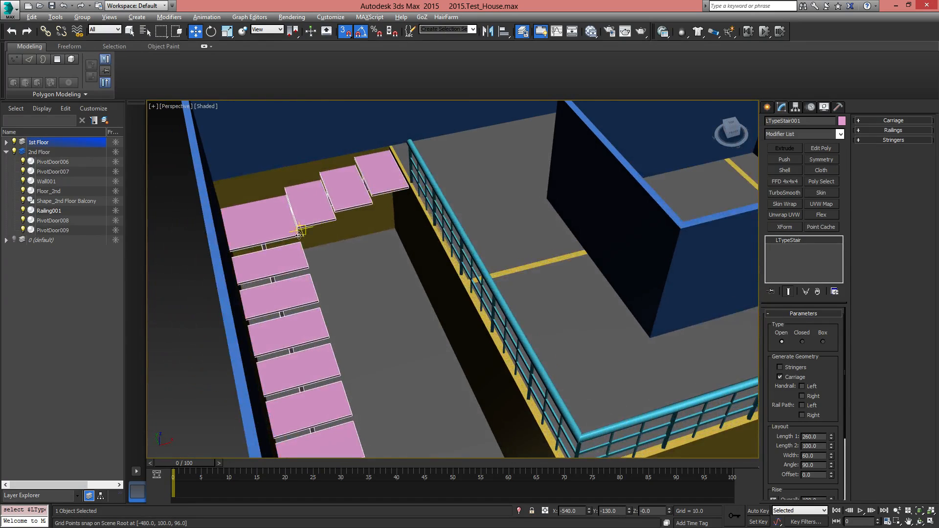
# In the top view, draw an open three-point Line from the balcony railing's end along the stair's inner edges to the stair's foot
pyautogui.click(768, 108)
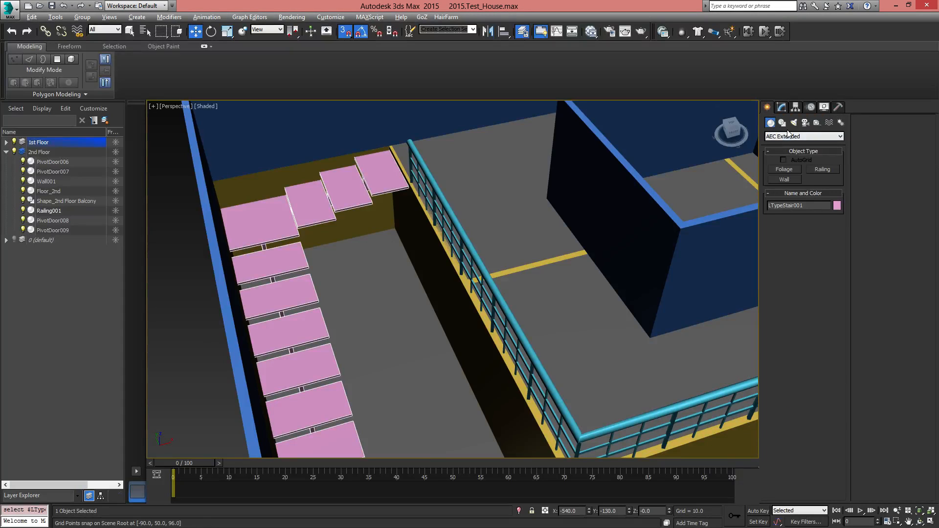
pyautogui.click(783, 123)
pyautogui.click(783, 176)
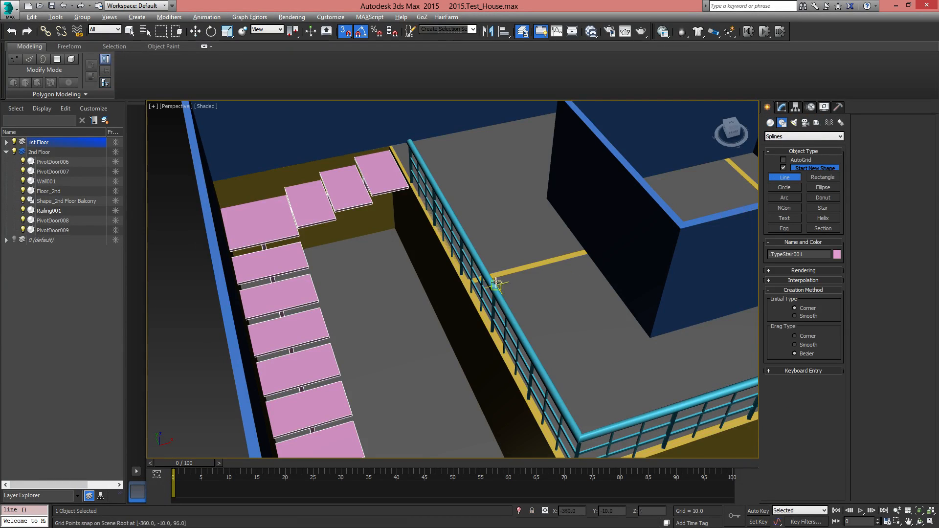
pyautogui.keyDown('alt'); pyautogui.moveTo(496, 284); pyautogui.dragTo(434, 329, button='middle'); pyautogui.keyUp('alt')
pyautogui.scroll(-3, 434, 329)
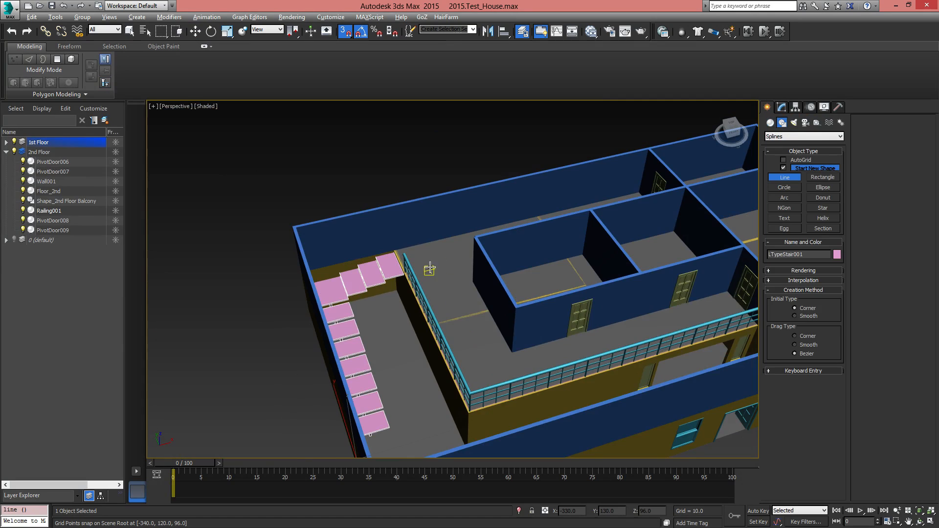
pyautogui.press('t')
pyautogui.scroll(-3, 430, 284)
pyautogui.scroll(2, 450, 294)
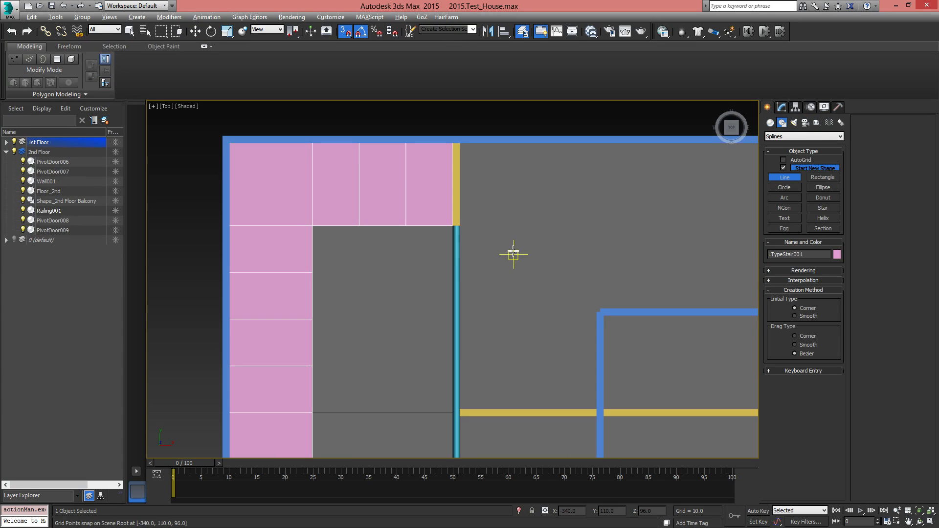
pyautogui.click(458, 226)
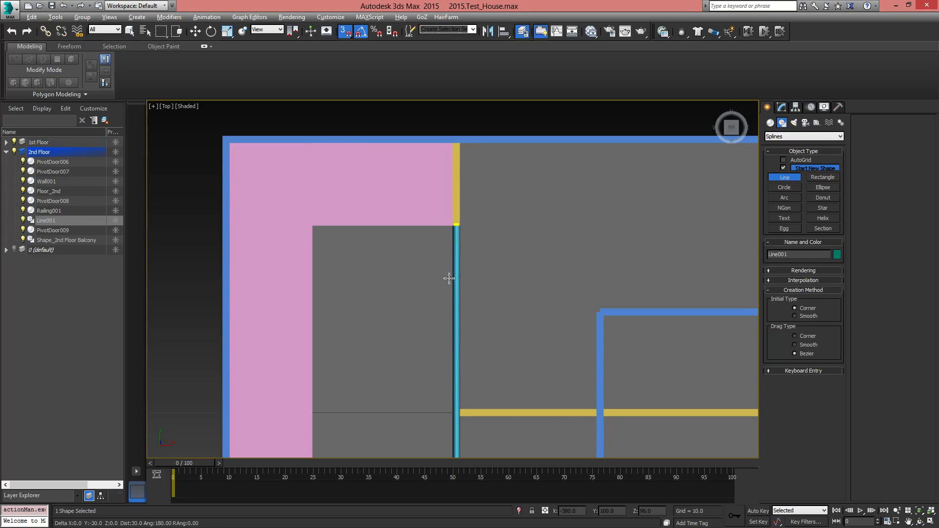
pyautogui.click(312, 225)
pyautogui.scroll(-5, 357, 383)
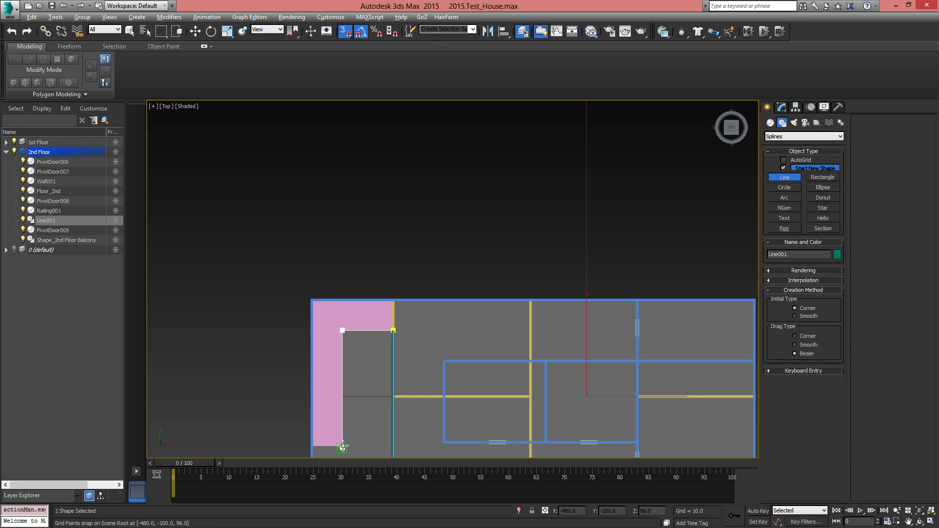
pyautogui.click(343, 446)
pyautogui.rightClick(377, 380)
pyautogui.scroll(5, 386, 380)
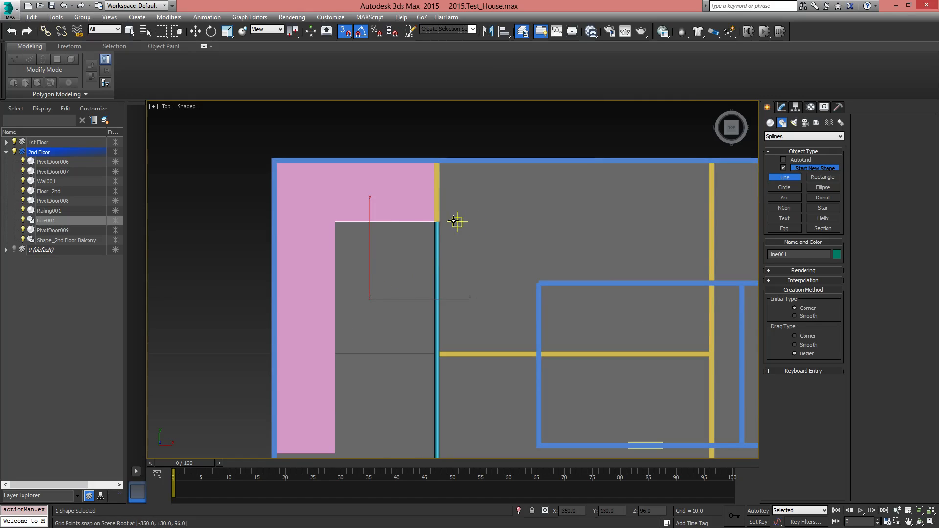
pyautogui.moveTo(353, 395); pyautogui.dragTo(377, 263, button='middle')
pyautogui.moveTo(404, 339); pyautogui.dragTo(394, 407, button='middle')
pyautogui.press('w')
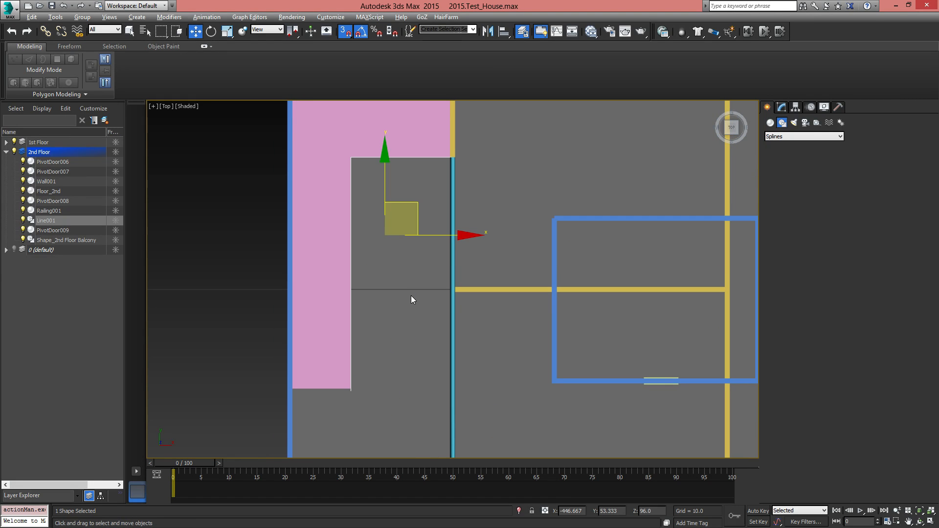
# Select the new line's end vertex at the foot of the stair and set its Z position to 0
pyautogui.keyDown('alt'); pyautogui.moveTo(457, 328); pyautogui.dragTo(415, 288, button='middle'); pyautogui.keyUp('alt')
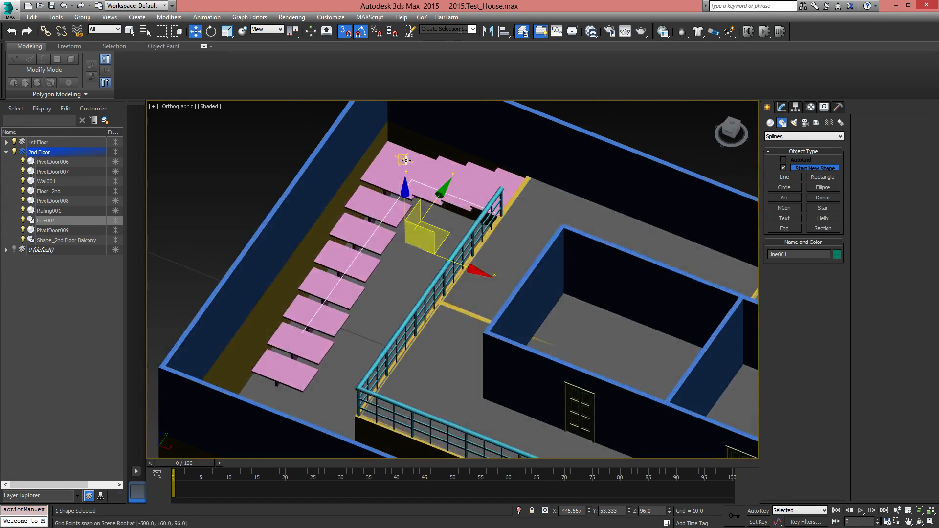
pyautogui.click(782, 107)
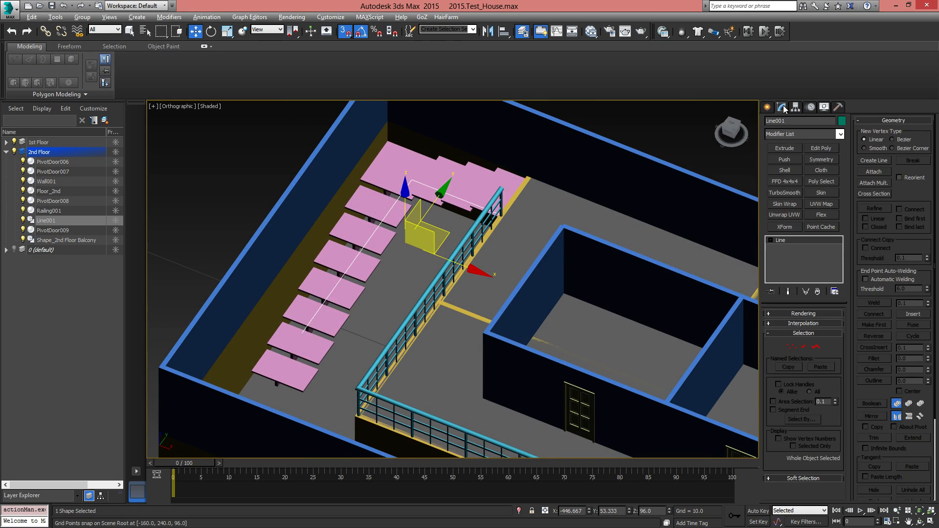
pyautogui.click(793, 347)
pyautogui.keyDown('alt'); pyautogui.moveTo(372, 274); pyautogui.dragTo(304, 255, button='middle'); pyautogui.keyUp('alt')
pyautogui.moveTo(245, 241); pyautogui.dragTo(292, 289)
pyautogui.keyDown('alt'); pyautogui.moveTo(293, 289); pyautogui.dragTo(272, 281, button='middle'); pyautogui.keyUp('alt')
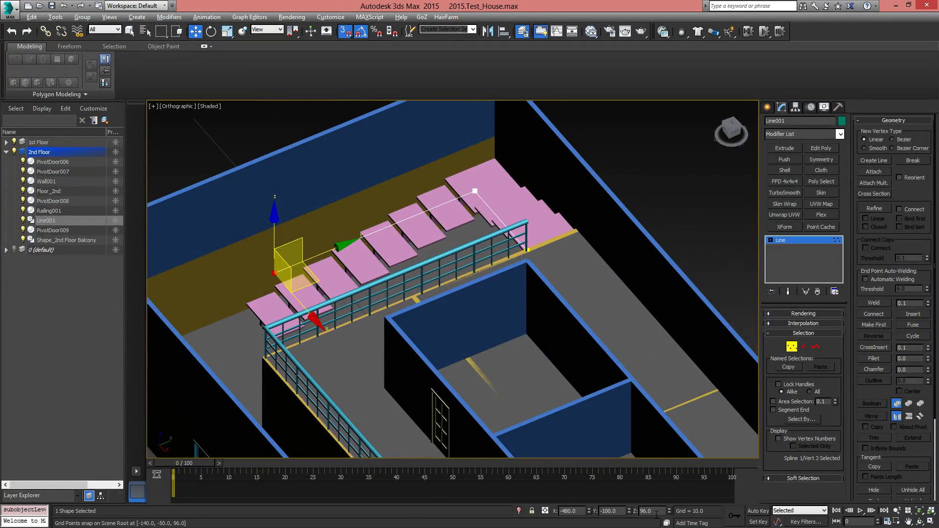
pyautogui.write('0')
pyautogui.press('Return')
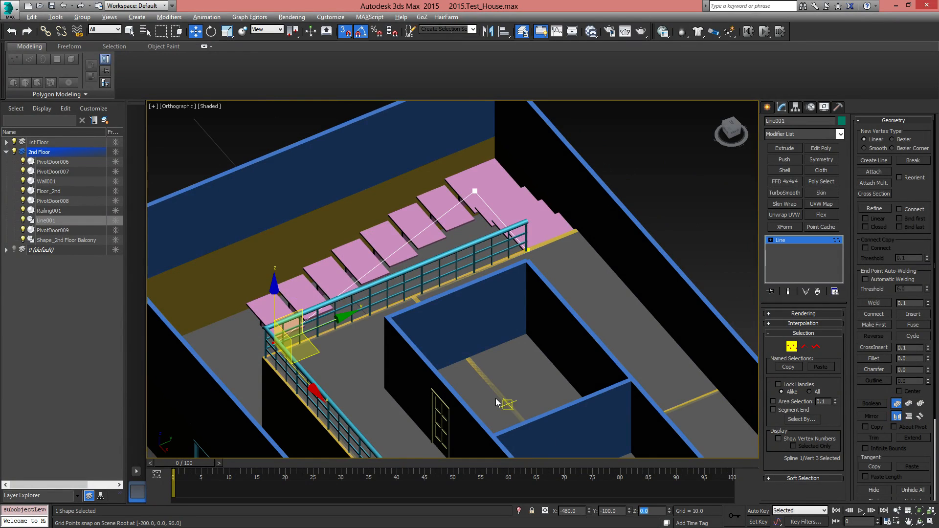
# Set the line's corner vertex at the stair landing to Z 48 and leave vertex editing
pyautogui.scroll(3, 457, 392)
pyautogui.moveTo(457, 392); pyautogui.dragTo(387, 399, button='middle')
pyautogui.moveTo(313, 270); pyautogui.dragTo(363, 322)
pyautogui.keyDown('alt'); pyautogui.moveTo(372, 344); pyautogui.dragTo(374, 325, button='middle'); pyautogui.keyUp('alt')
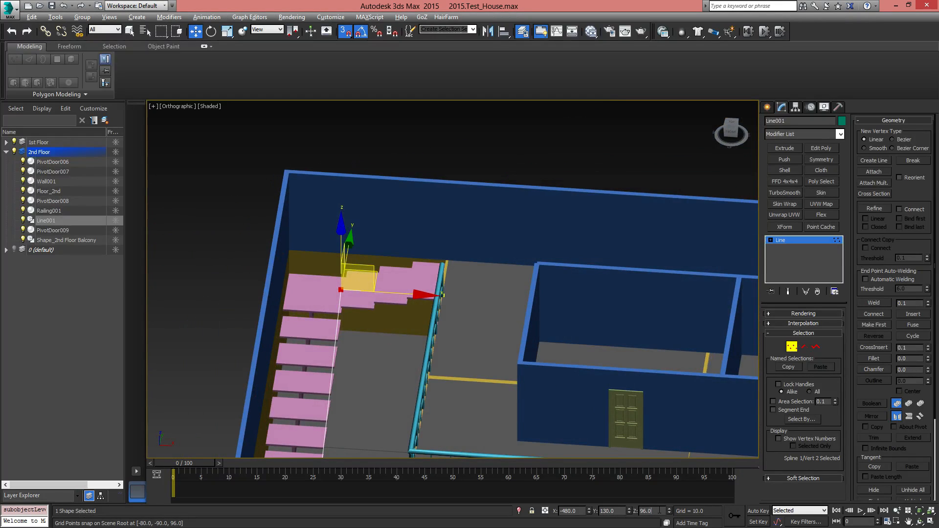
pyautogui.write('48')
pyautogui.press('Return')
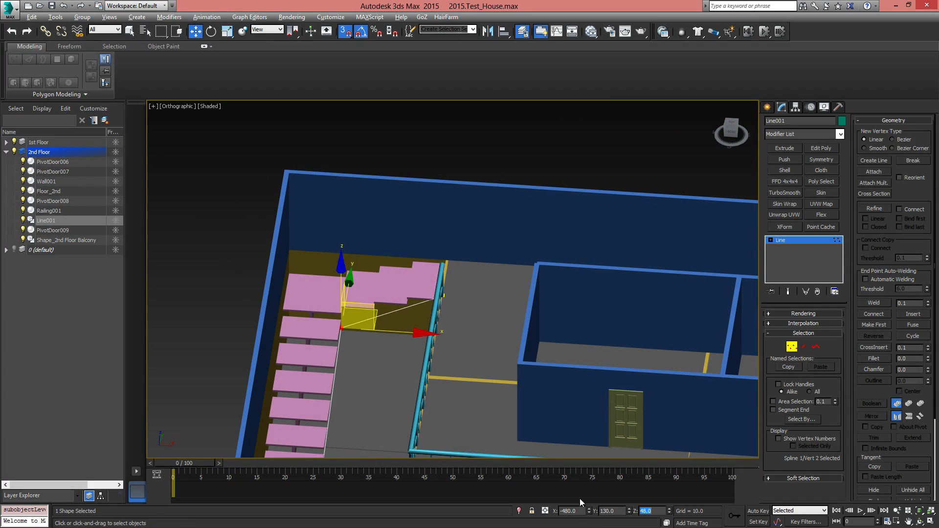
pyautogui.keyDown('alt'); pyautogui.moveTo(529, 452); pyautogui.dragTo(481, 437, button='middle'); pyautogui.keyUp('alt')
pyautogui.keyDown('alt'); pyautogui.moveTo(359, 310); pyautogui.dragTo(760, 353, button='middle'); pyautogui.keyUp('alt')
pyautogui.click(791, 347)
pyautogui.moveTo(412, 301); pyautogui.dragTo(473, 264, button='middle')
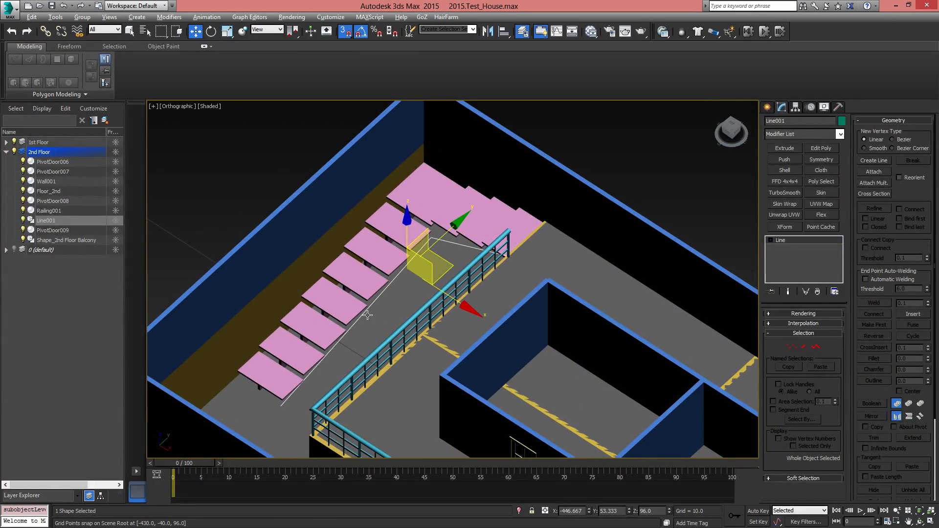
# Move Line001 from the 2nd Floor layer to the 1st Floor layer
pyautogui.click(43, 222)
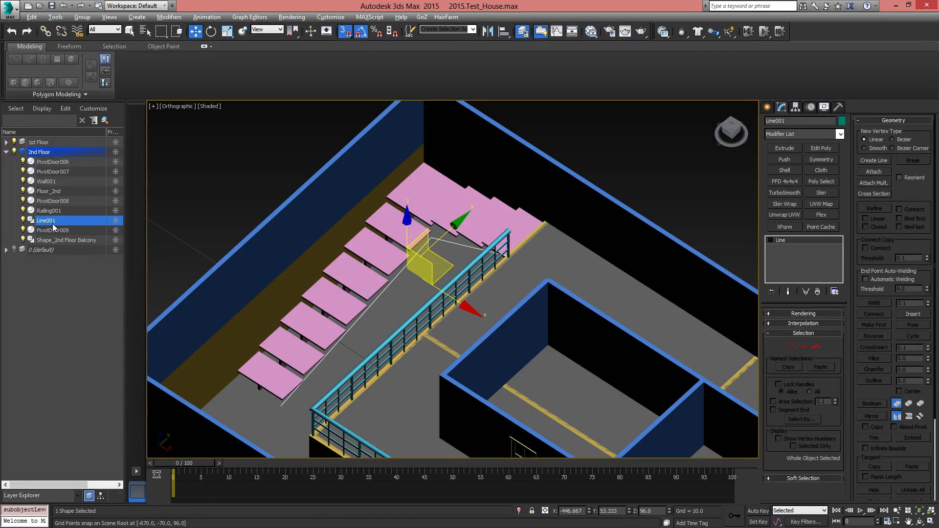
pyautogui.click(41, 142)
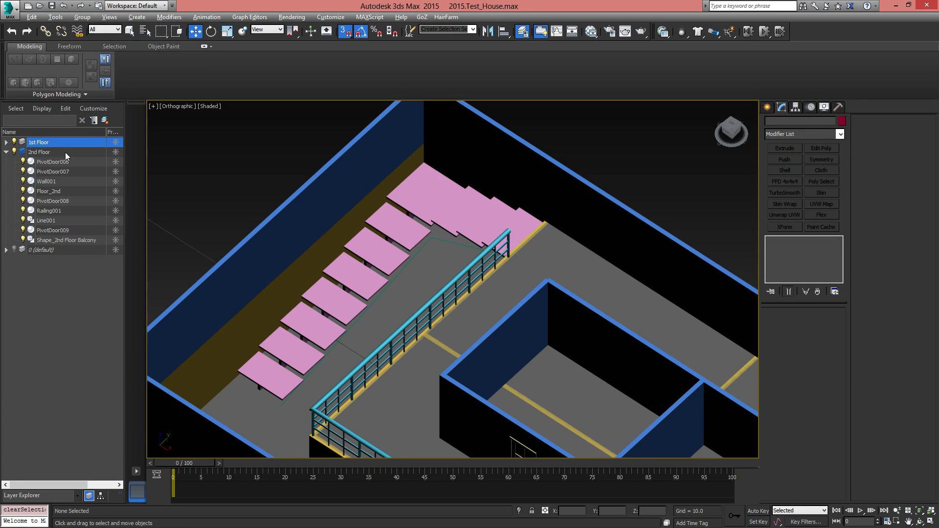
pyautogui.click(44, 220)
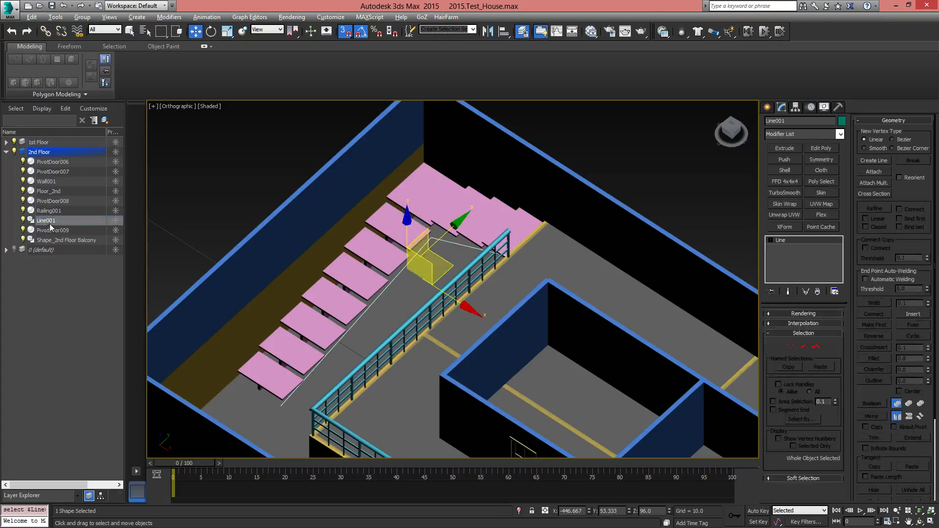
pyautogui.moveTo(48, 225); pyautogui.dragTo(47, 146)
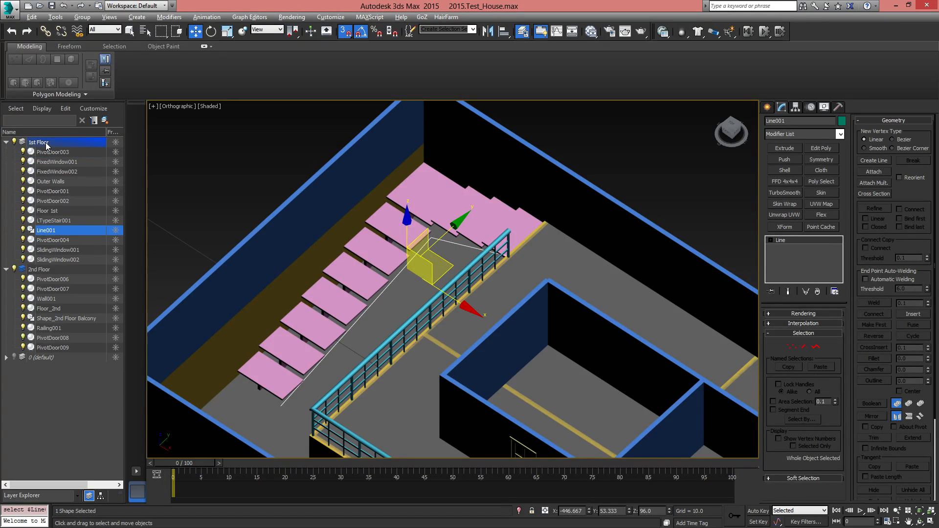
# Rename Line001 on the 1st Floor layer to Line_stair Rails
pyautogui.click(53, 232)
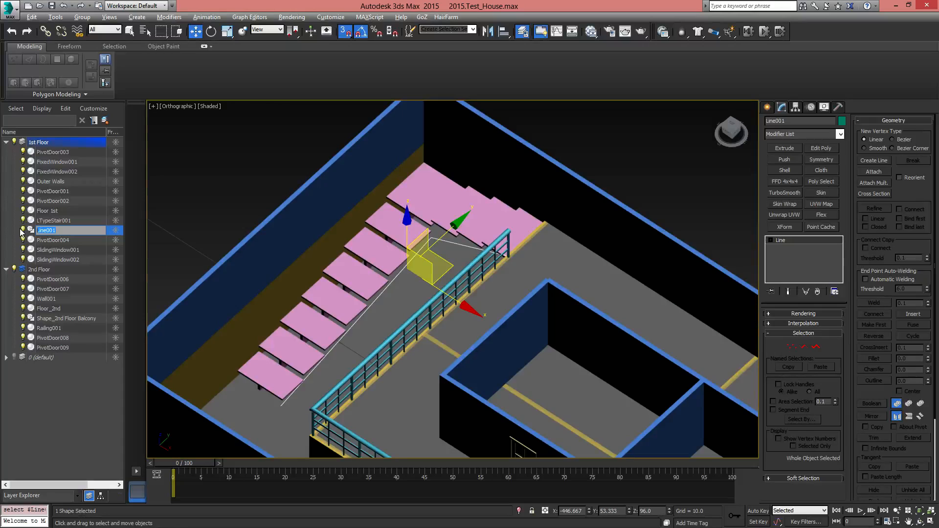
pyautogui.press('Return')
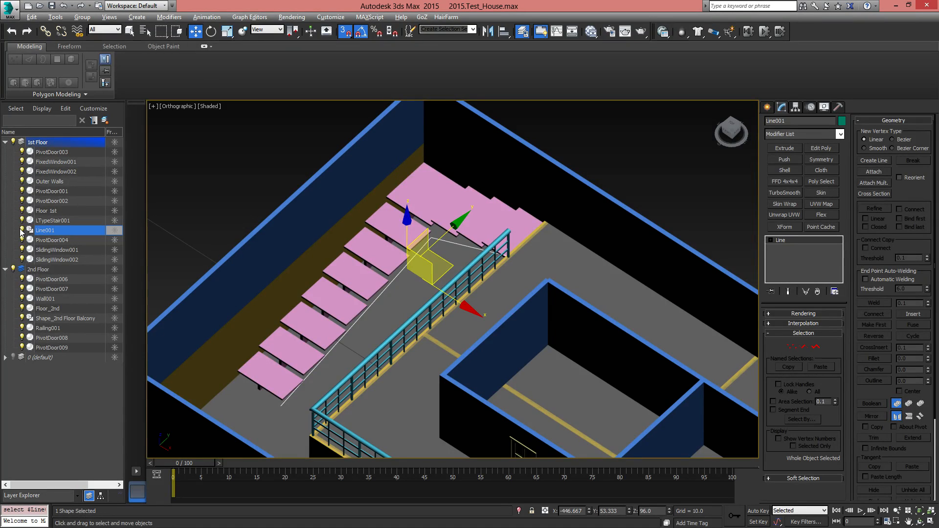
pyautogui.click(64, 230)
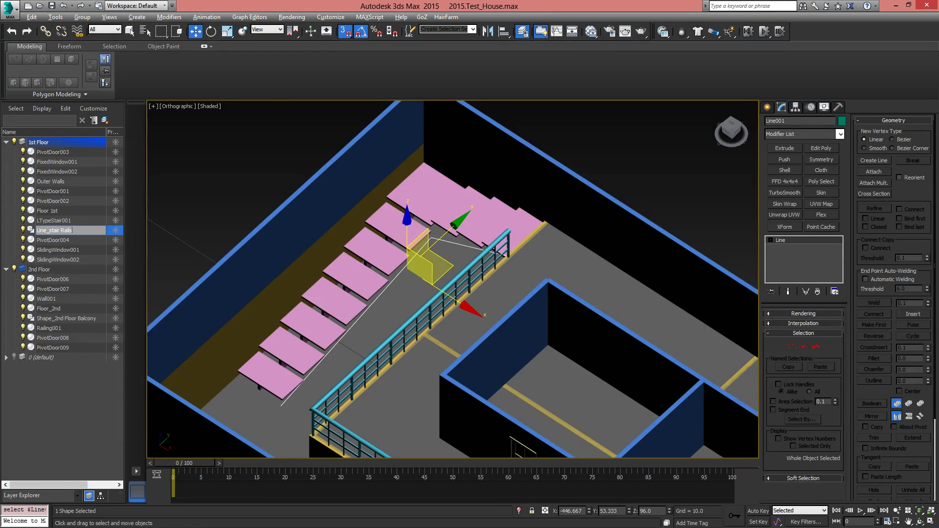
pyautogui.press('Return')
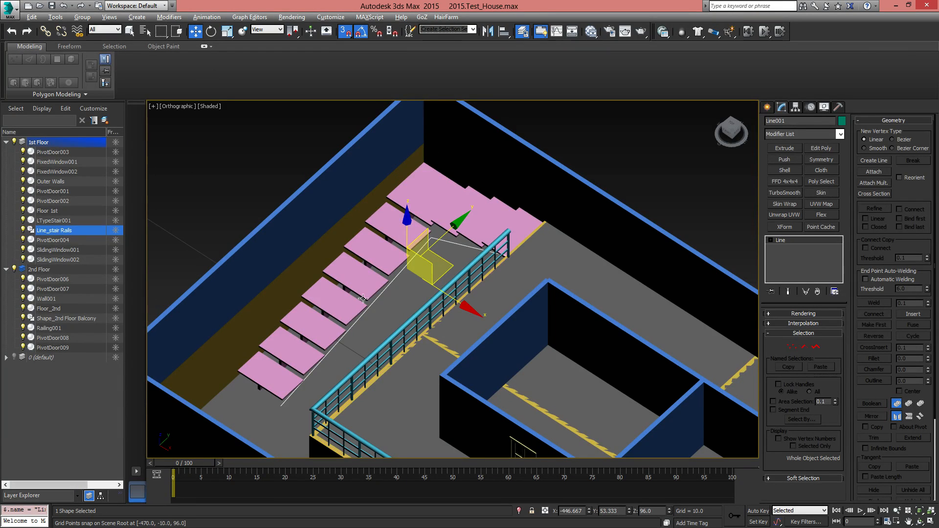
# Create an AEC Extended Railing that uses the Line_stair Rails spline as its railing path
pyautogui.moveTo(459, 310); pyautogui.dragTo(486, 288, button='middle')
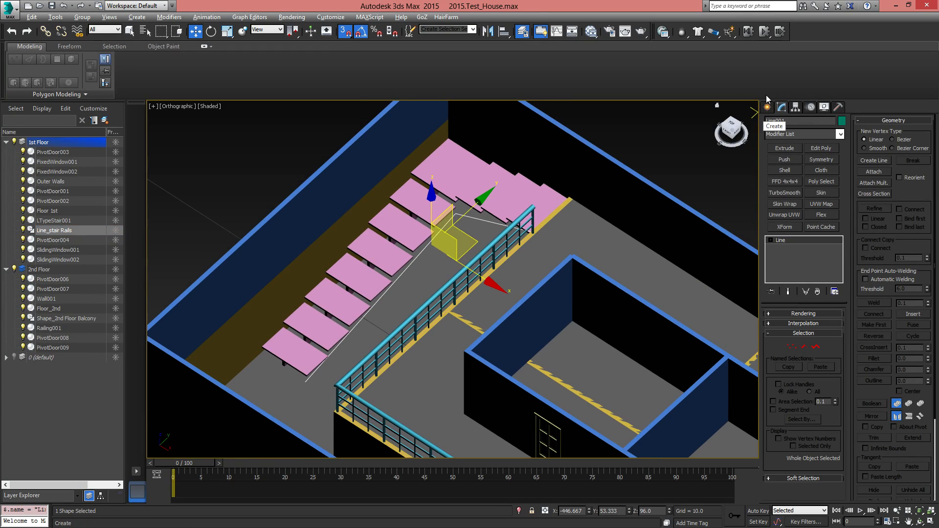
pyautogui.click(768, 107)
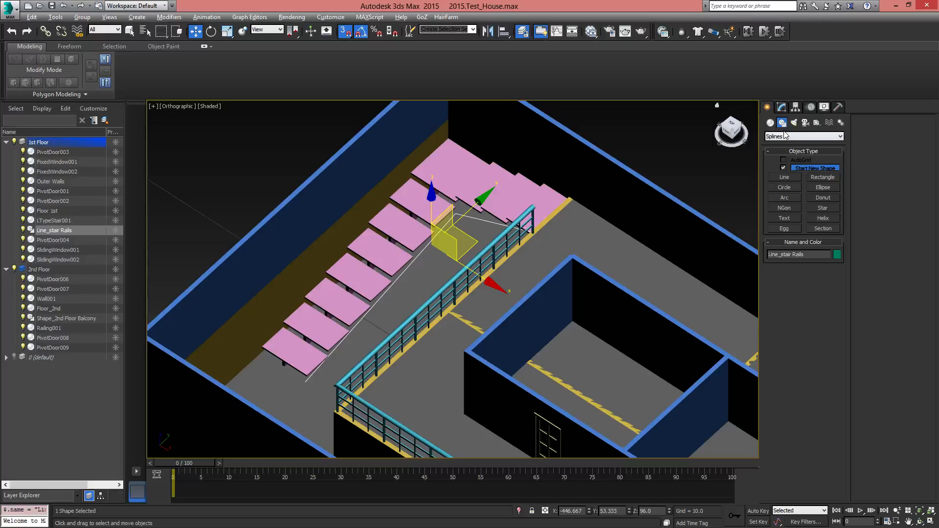
pyautogui.click(785, 136)
pyautogui.click(770, 122)
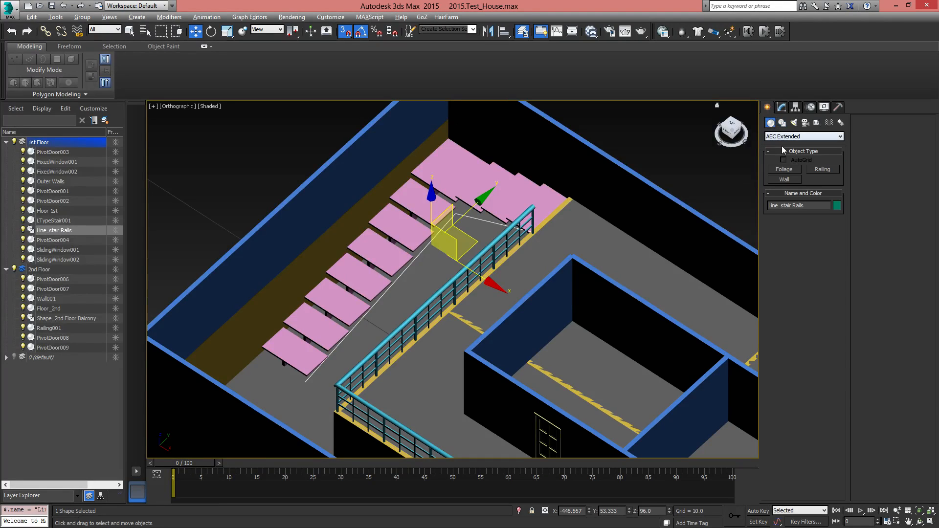
pyautogui.click(823, 169)
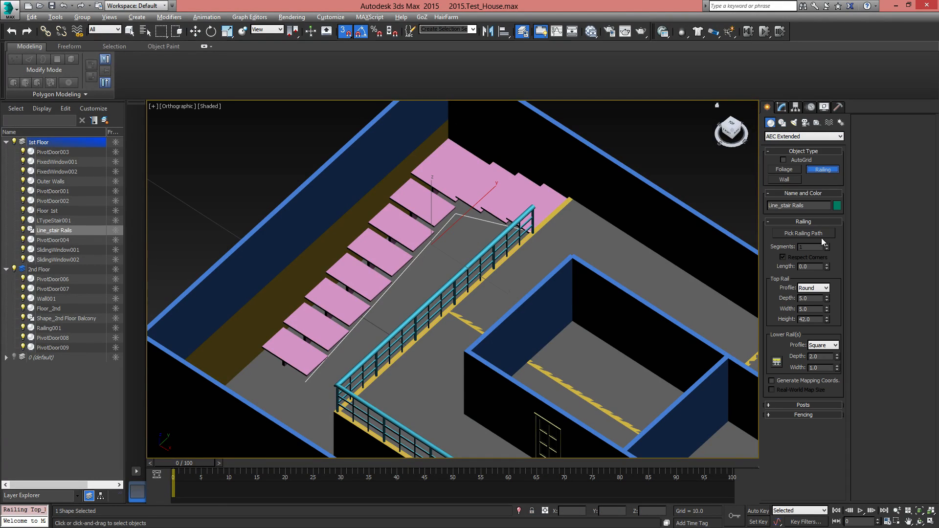
pyautogui.click(816, 235)
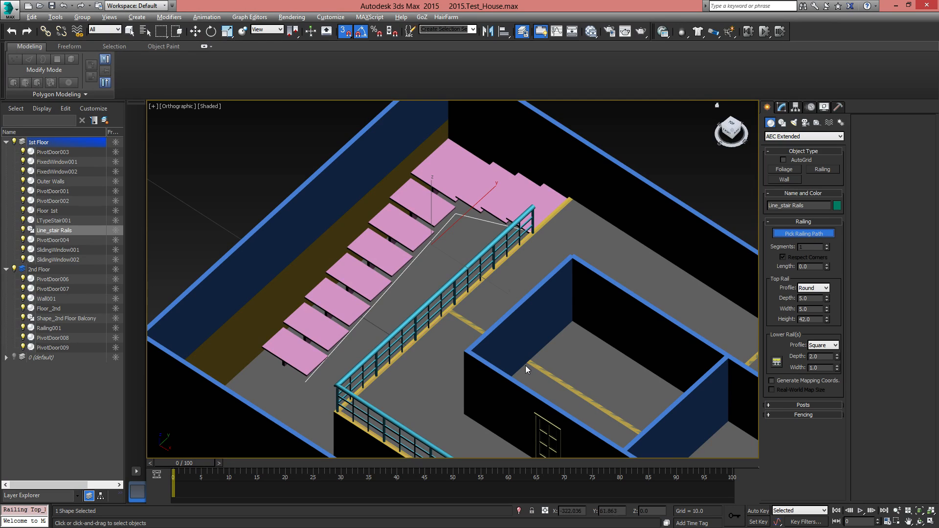
pyautogui.click(408, 270)
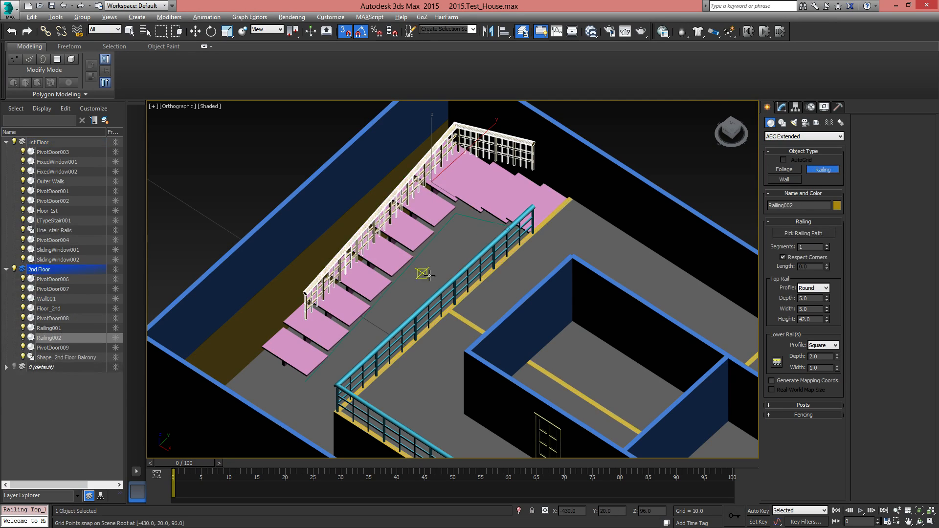
# Set the new stair railing's Z position to 96
pyautogui.moveTo(524, 275)
pyautogui.keyDown('alt'); pyautogui.mouseDown(button='middle')
pyautogui.moveTo(503, 267)
pyautogui.moveTo(532, 262)
pyautogui.moveTo(521, 263)
pyautogui.mouseUp(button='middle'); pyautogui.keyUp('alt')
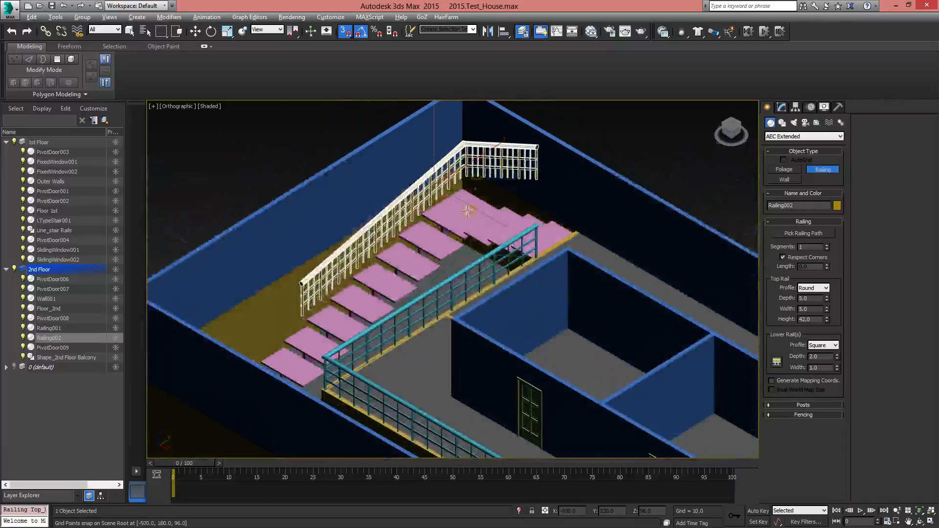
pyautogui.keyDown('alt'); pyautogui.moveTo(470, 189); pyautogui.dragTo(460, 236, button='middle'); pyautogui.keyUp('alt')
pyautogui.press('w')
pyautogui.keyDown('alt'); pyautogui.moveTo(444, 403); pyautogui.dragTo(419, 363, button='middle'); pyautogui.keyUp('alt')
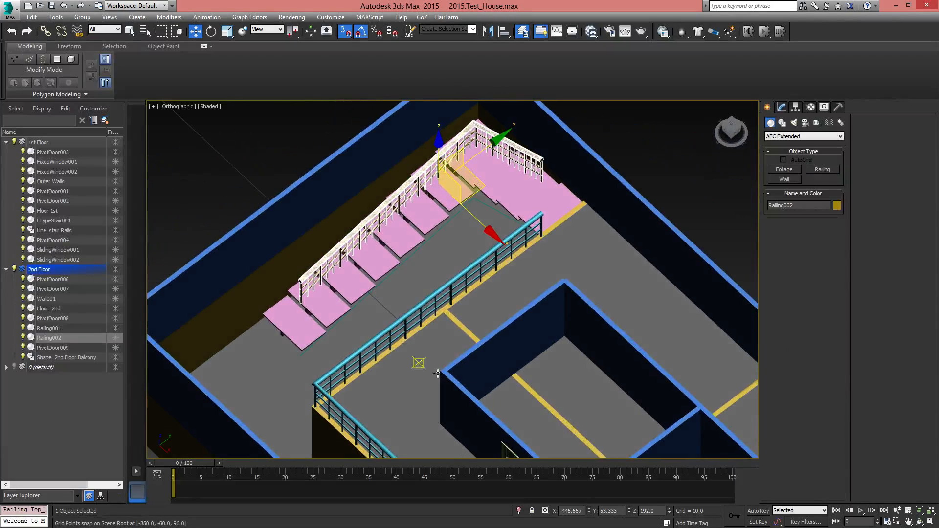
pyautogui.doubleClick(651, 511)
pyautogui.write('0')
pyautogui.press('Return')
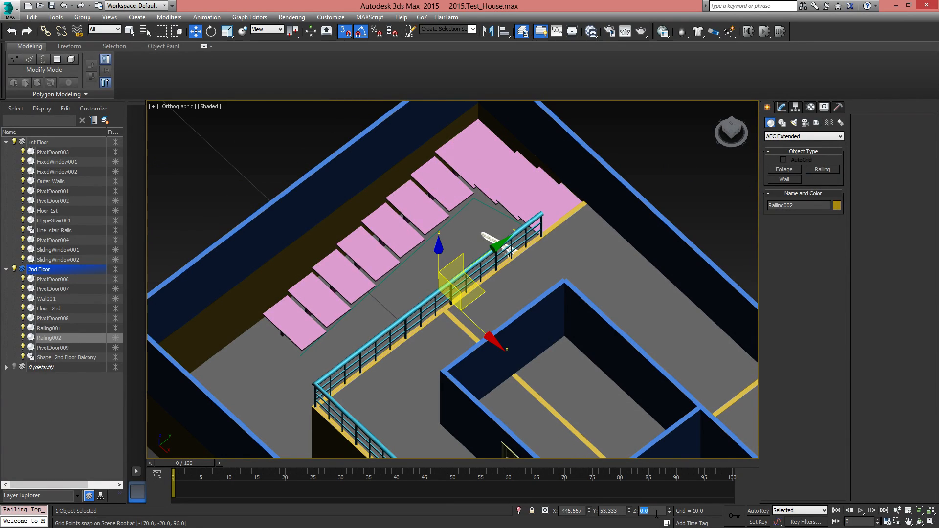
pyautogui.press('Return')
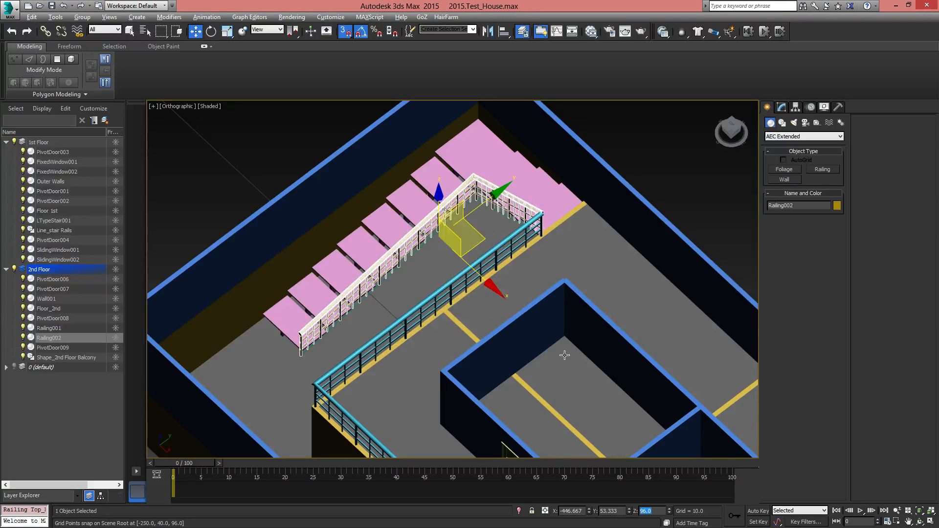
# Examine the stair railing along the steps and where it meets the balcony railing
pyautogui.keyDown('alt'); pyautogui.moveTo(563, 356); pyautogui.dragTo(548, 333, button='middle'); pyautogui.keyUp('alt')
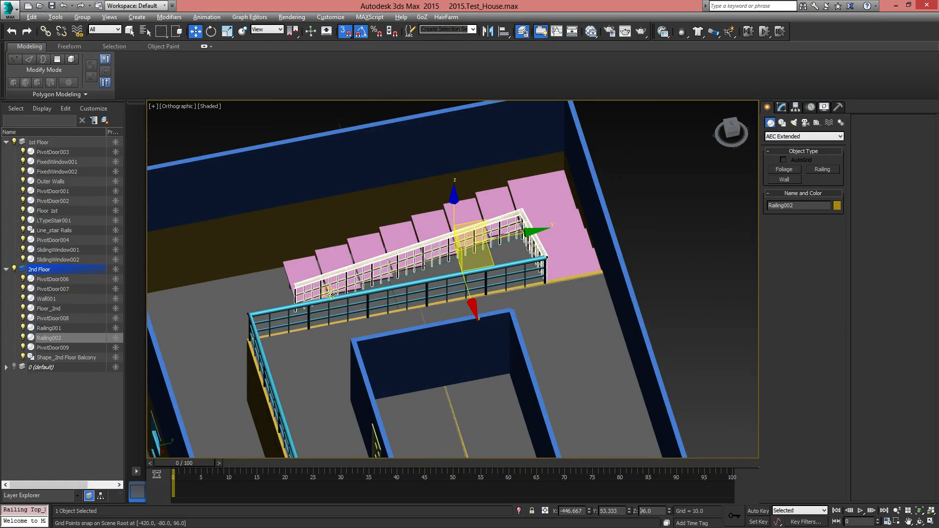
pyautogui.keyDown('alt'); pyautogui.moveTo(548, 283); pyautogui.dragTo(673, 274, button='middle'); pyautogui.keyUp('alt')
pyautogui.scroll(5, 427, 269)
pyautogui.moveTo(421, 173); pyautogui.dragTo(470, 278, button='middle')
pyautogui.scroll(3, 418, 260)
pyautogui.moveTo(326, 327); pyautogui.dragTo(494, 294, button='middle')
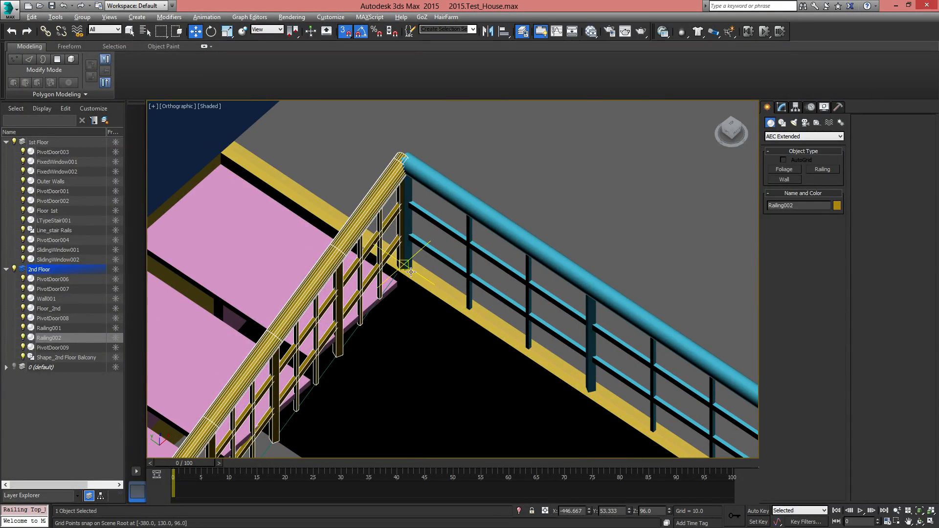
pyautogui.moveTo(446, 301); pyautogui.dragTo(398, 193, button='middle')
pyautogui.scroll(-3, 400, 195)
pyautogui.keyDown('alt'); pyautogui.moveTo(461, 306); pyautogui.dragTo(436, 179, button='middle'); pyautogui.keyUp('alt')
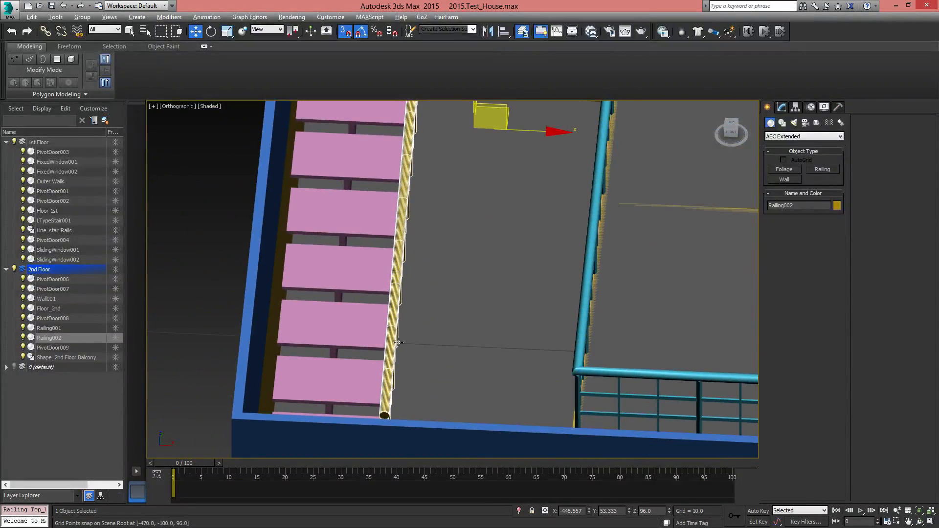
pyautogui.keyDown('alt'); pyautogui.moveTo(450, 338); pyautogui.dragTo(415, 407, button='middle'); pyautogui.keyUp('alt')
pyautogui.moveTo(476, 324)
pyautogui.keyDown('alt'); pyautogui.mouseDown(button='middle')
pyautogui.moveTo(512, 298)
pyautogui.moveTo(523, 304)
pyautogui.mouseUp(button='middle'); pyautogui.keyUp('alt')
pyautogui.scroll(3, 470, 306)
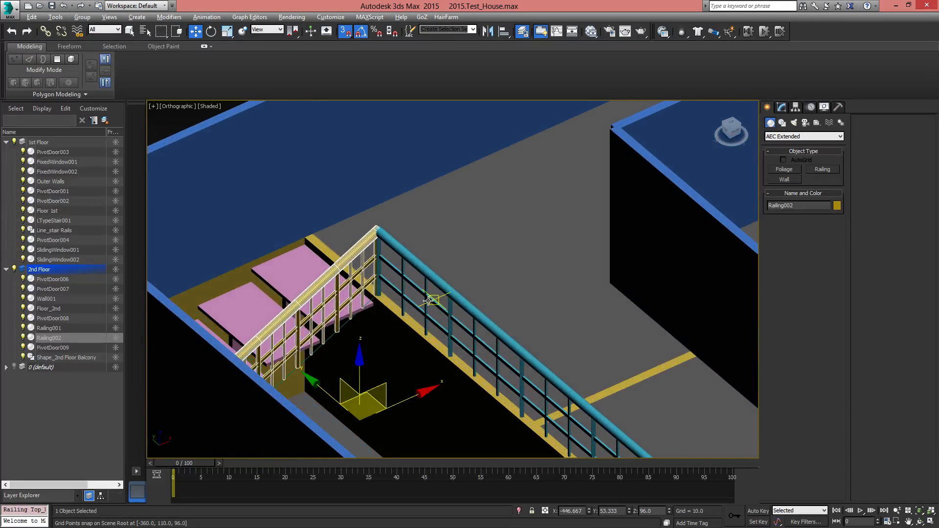
# Switch to the perspective view and check how the stair railing sits over the inner edges of the treads
pyautogui.press('p')
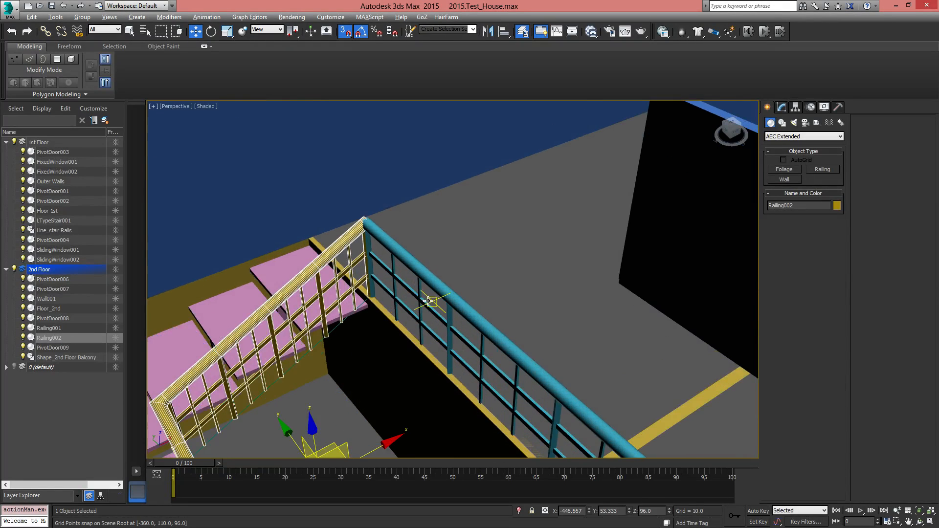
pyautogui.moveTo(428, 301); pyautogui.dragTo(433, 250, button='middle')
pyautogui.keyDown('alt'); pyautogui.moveTo(380, 265); pyautogui.dragTo(362, 274, button='middle'); pyautogui.keyUp('alt')
pyautogui.moveTo(362, 274); pyautogui.dragTo(456, 199, button='middle')
pyautogui.scroll(-5, 455, 200)
pyautogui.keyDown('alt'); pyautogui.moveTo(485, 267); pyautogui.dragTo(550, 277, button='middle'); pyautogui.keyUp('alt')
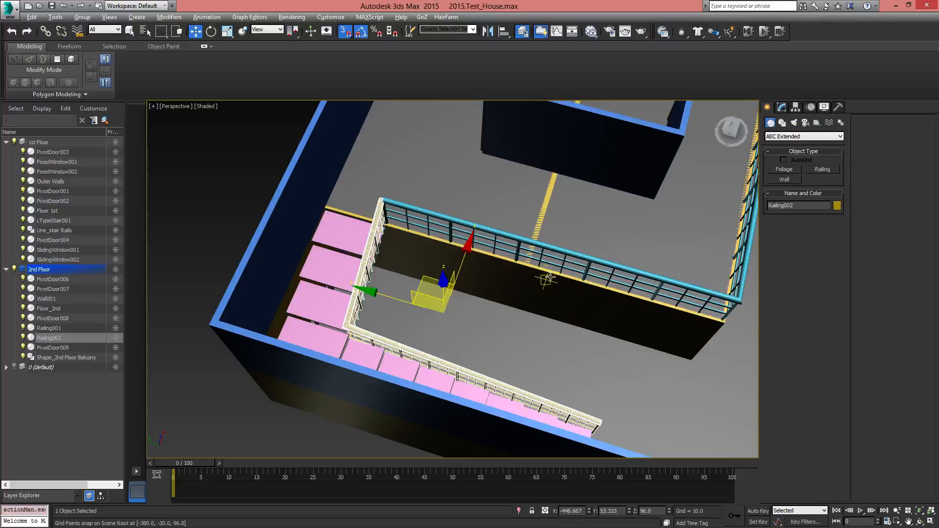
pyautogui.scroll(3, 353, 296)
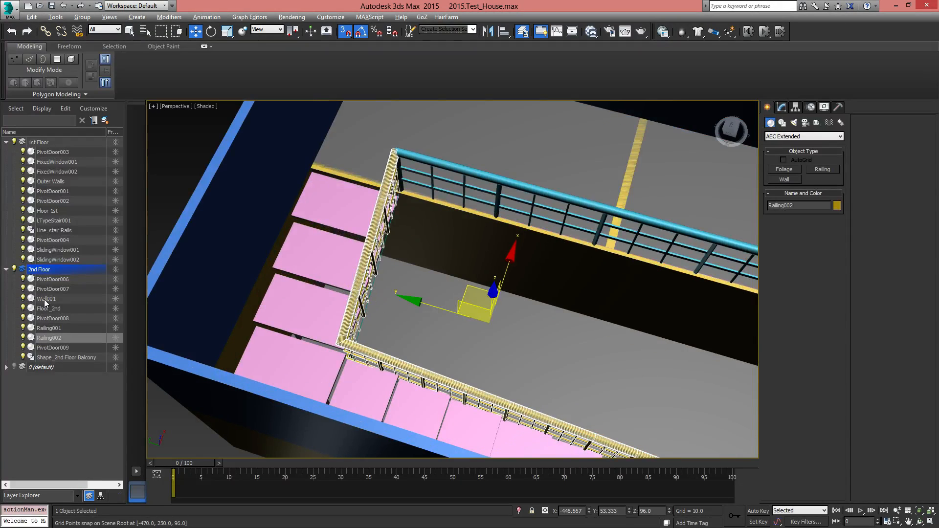
# Move Railing002 from the 2nd Floor layer to the 1st Floor layer
pyautogui.click(47, 230)
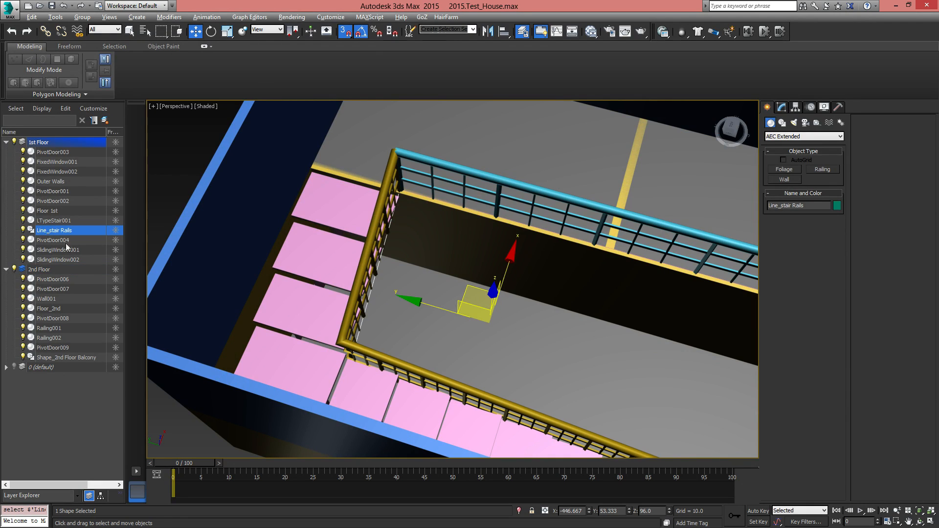
pyautogui.click(377, 205)
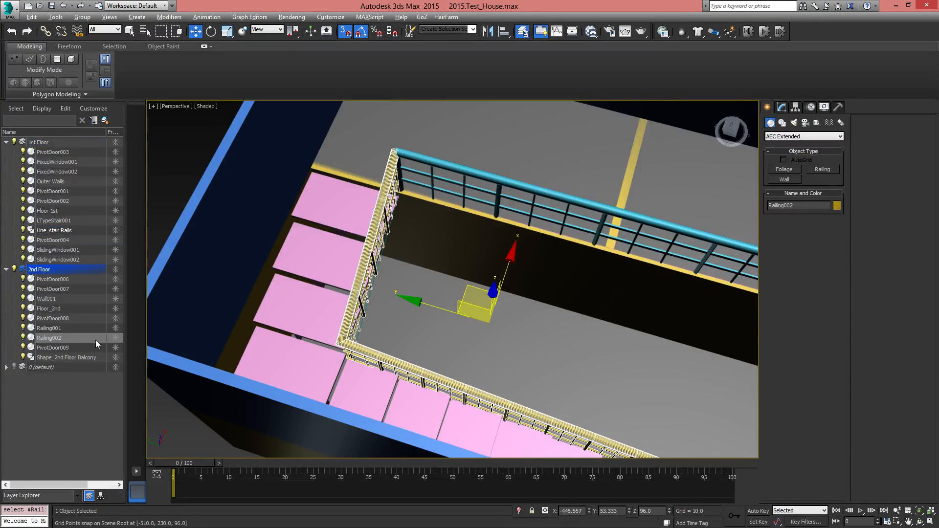
pyautogui.moveTo(58, 339); pyautogui.dragTo(55, 144)
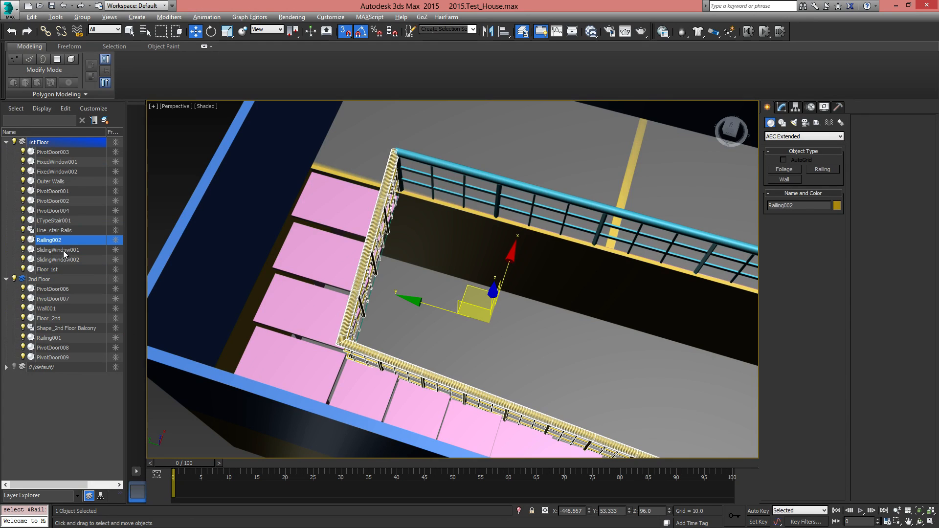
# Enter vertex editing on Line_stair Rails and select its end vertex beside the balcony railing
pyautogui.moveTo(603, 426); pyautogui.dragTo(285, 320, button='middle')
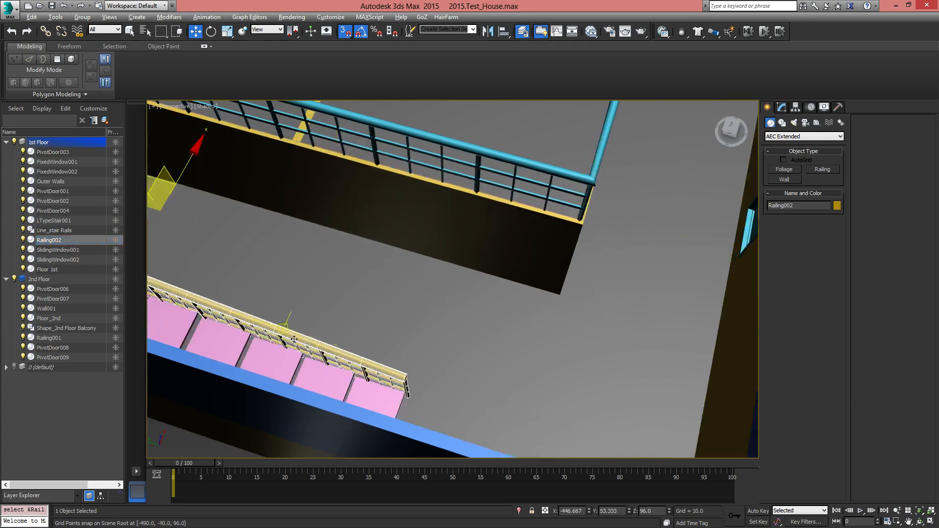
pyautogui.moveTo(372, 390); pyautogui.dragTo(552, 443, button='middle')
pyautogui.moveTo(232, 182); pyautogui.dragTo(369, 194, button='middle')
pyautogui.keyDown('alt'); pyautogui.moveTo(427, 326); pyautogui.dragTo(430, 357, button='middle'); pyautogui.keyUp('alt')
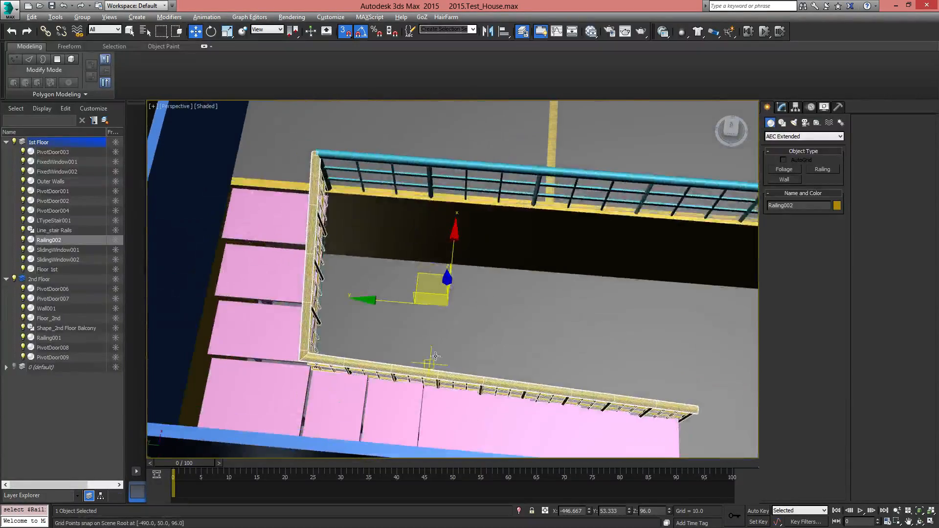
pyautogui.click(49, 231)
pyautogui.click(781, 107)
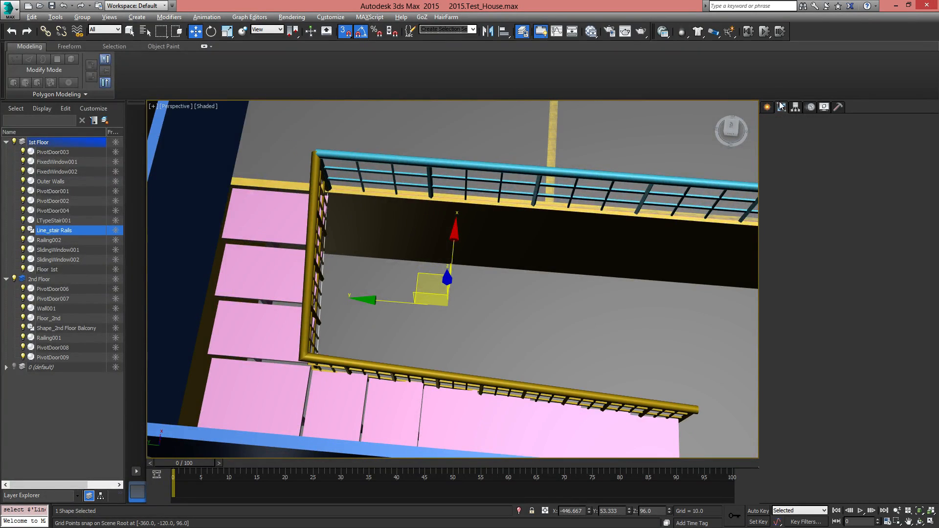
pyautogui.click(791, 346)
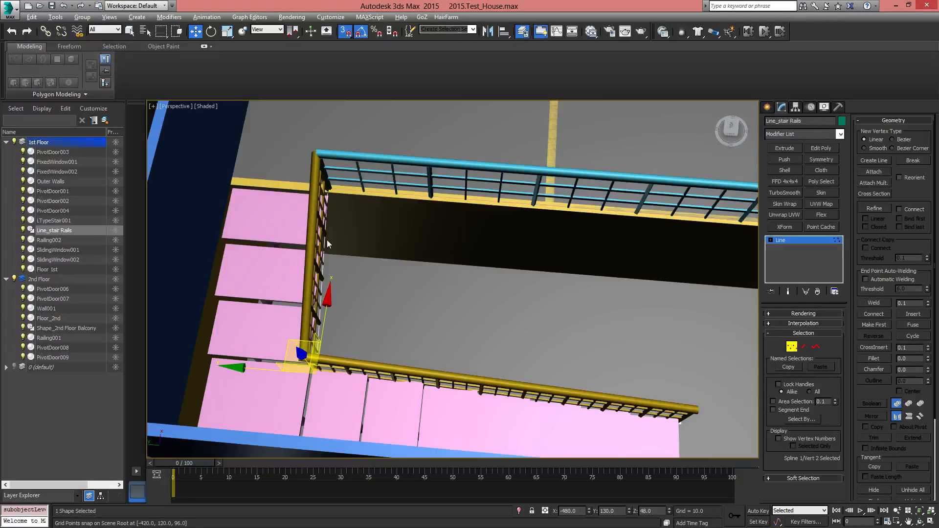
pyautogui.moveTo(361, 228); pyautogui.dragTo(360, 226)
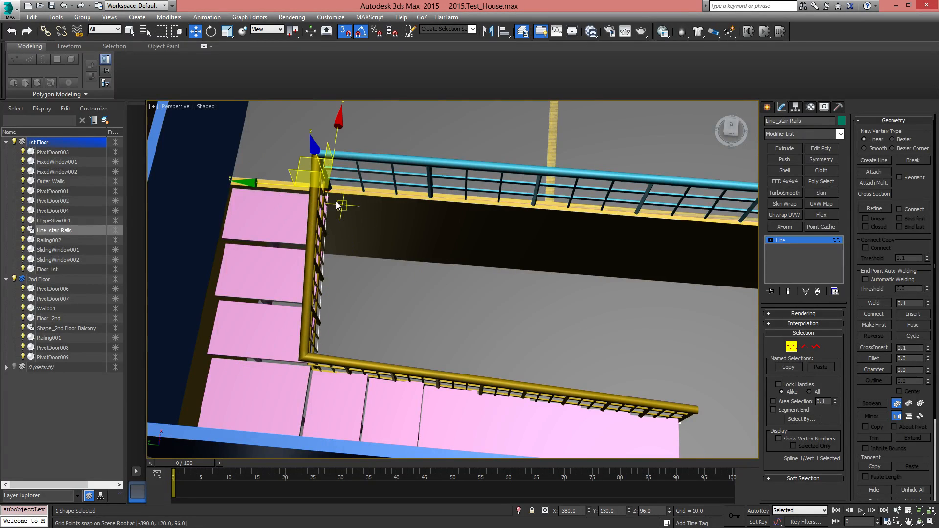
# Try moving the end vertex along Y, undo the move and turn off the 3D snap
pyautogui.moveTo(261, 183); pyautogui.dragTo(316, 191)
pyautogui.hotkey('ctrl', 'z')
pyautogui.click(345, 31)
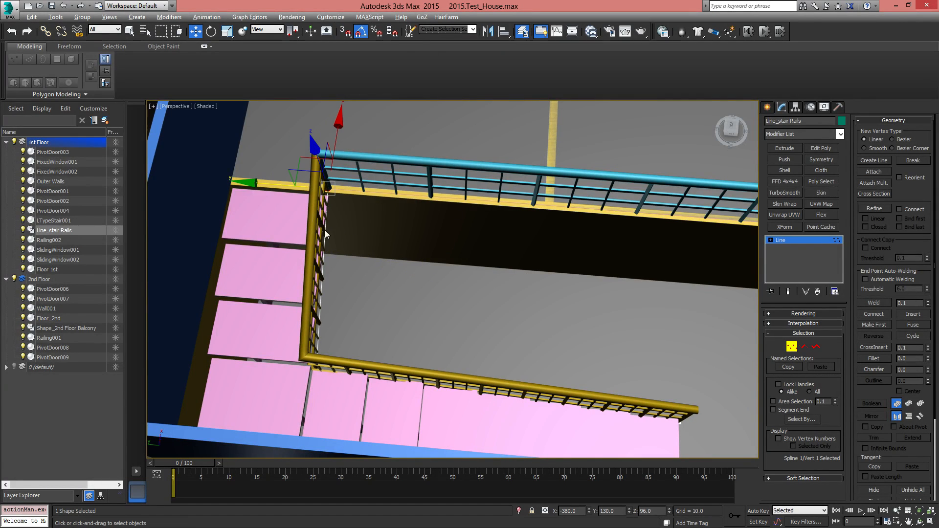
# Open the Move Transform Type-In for the selected end vertex and place it over the viewport beside the railing
pyautogui.moveTo(353, 192)
pyautogui.keyDown('alt'); pyautogui.mouseDown(button='middle')
pyautogui.moveTo(370, 223)
pyautogui.moveTo(359, 223)
pyautogui.moveTo(345, 186)
pyautogui.mouseUp(button='middle'); pyautogui.keyUp('alt')
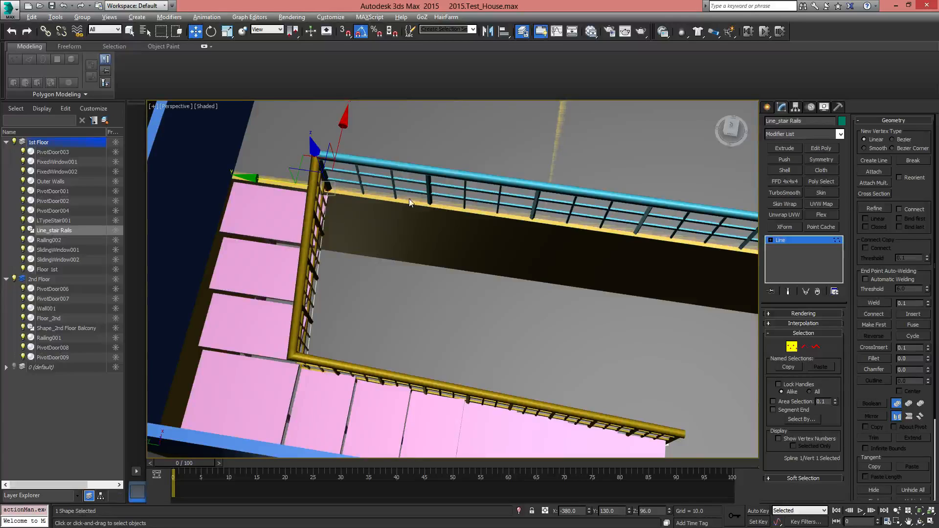
pyautogui.moveTo(543, 179); pyautogui.dragTo(538, 192, button='middle')
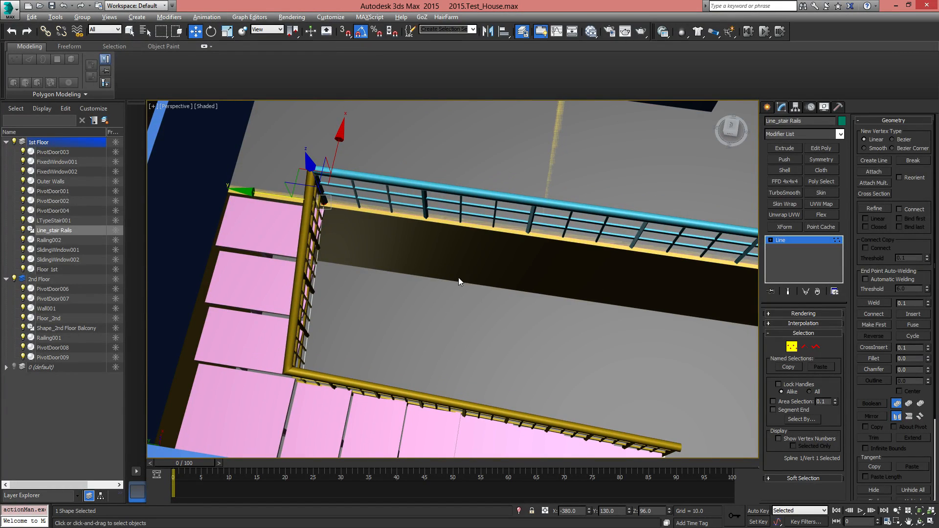
pyautogui.moveTo(343, 242); pyautogui.dragTo(378, 229, button='middle')
pyautogui.scroll(5, 373, 226)
pyautogui.scroll(-4, 379, 232)
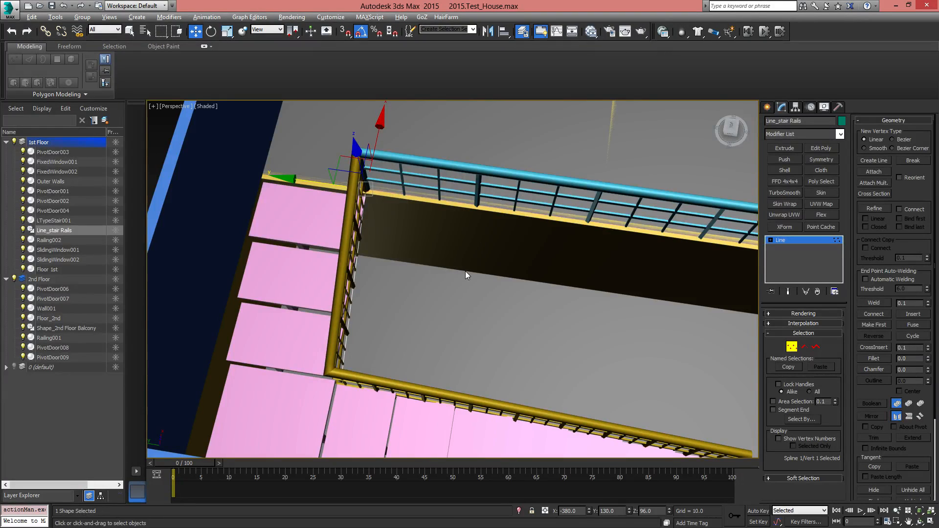
pyautogui.press('F12')
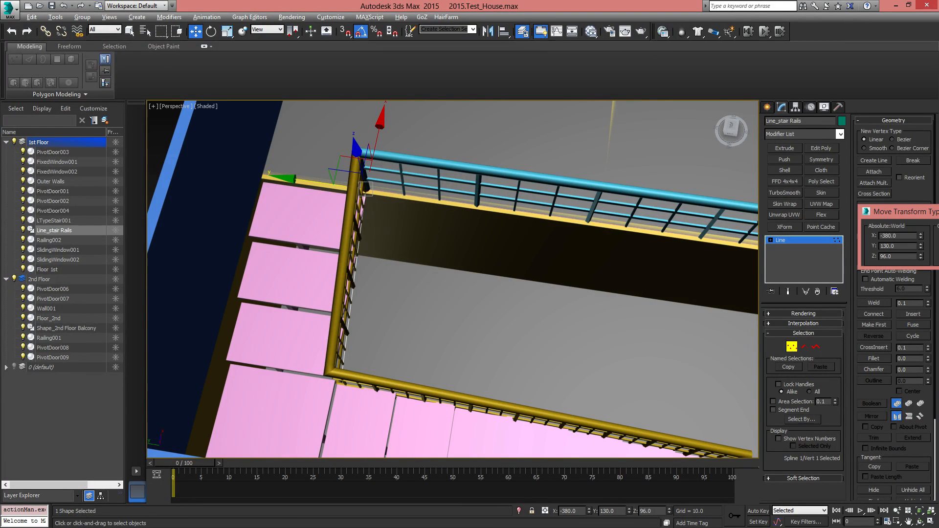
pyautogui.moveTo(911, 213); pyautogui.dragTo(432, 238)
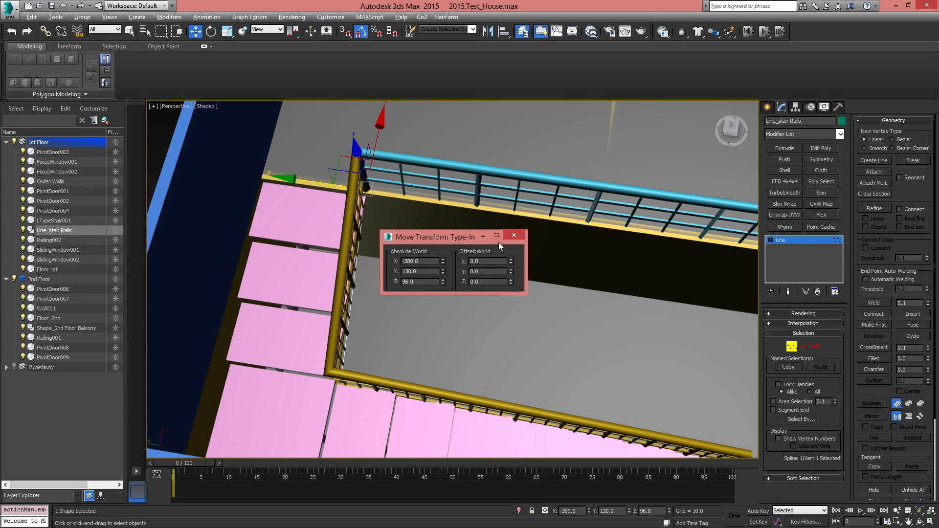
pyautogui.click(513, 236)
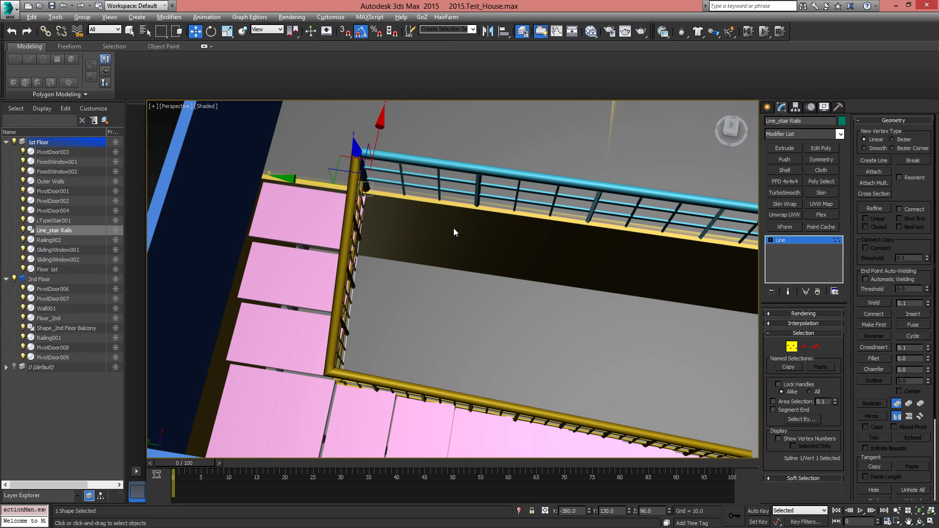
pyautogui.press('F12')
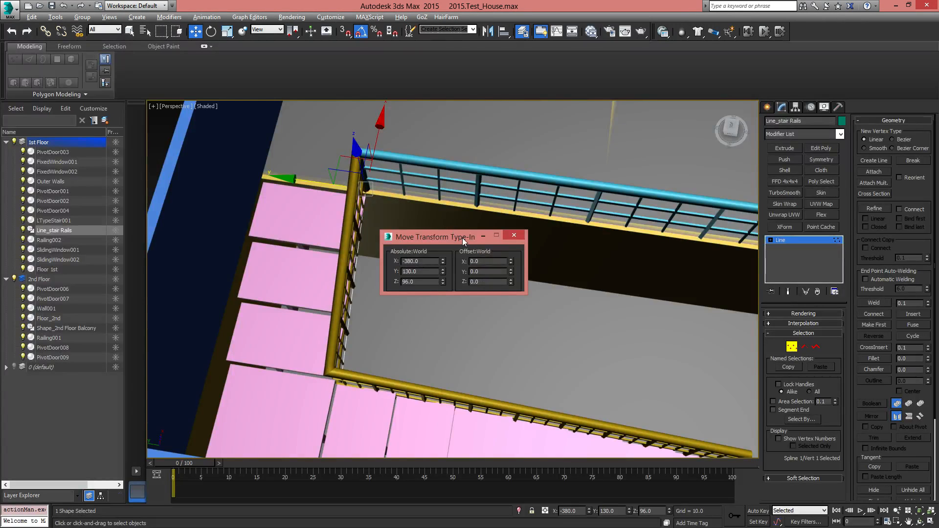
pyautogui.moveTo(463, 238); pyautogui.dragTo(486, 233)
# Offset the stair rail line's end vertex beside the balcony railing by 5 in Y
pyautogui.keyDown('alt'); pyautogui.moveTo(417, 369); pyautogui.dragTo(407, 289, button='middle'); pyautogui.keyUp('alt')
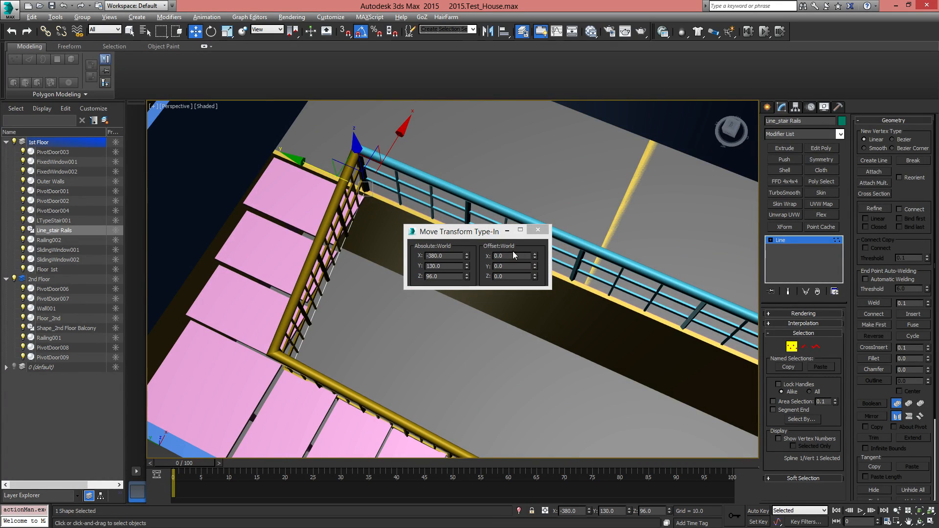
pyautogui.moveTo(382, 223)
pyautogui.keyDown('alt'); pyautogui.mouseDown(button='middle')
pyautogui.moveTo(397, 218)
pyautogui.moveTo(385, 214)
pyautogui.mouseUp(button='middle'); pyautogui.keyUp('alt')
pyautogui.moveTo(385, 215); pyautogui.dragTo(362, 289, button='middle')
pyautogui.scroll(3, 380, 244)
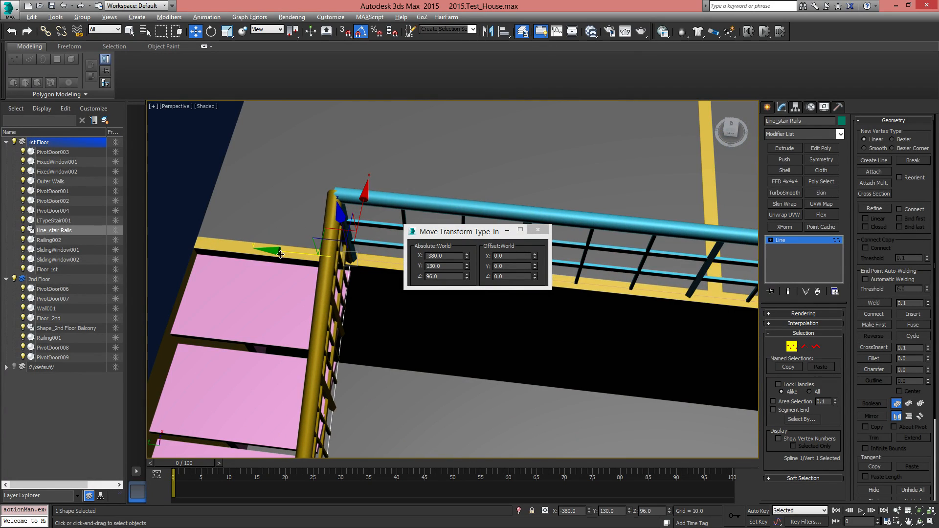
pyautogui.click(508, 266)
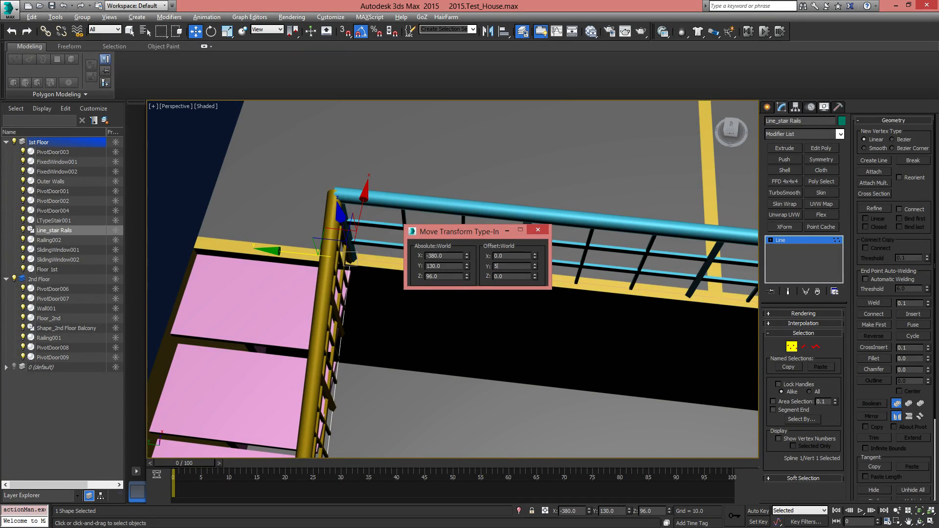
pyautogui.write('5')
pyautogui.press('Return')
# Select the corner vertex of the stair rail line and offset it by 5 in Y
pyautogui.keyDown('alt'); pyautogui.moveTo(313, 253); pyautogui.dragTo(351, 341, button='middle'); pyautogui.keyUp('alt')
pyautogui.moveTo(370, 381); pyautogui.dragTo(370, 381)
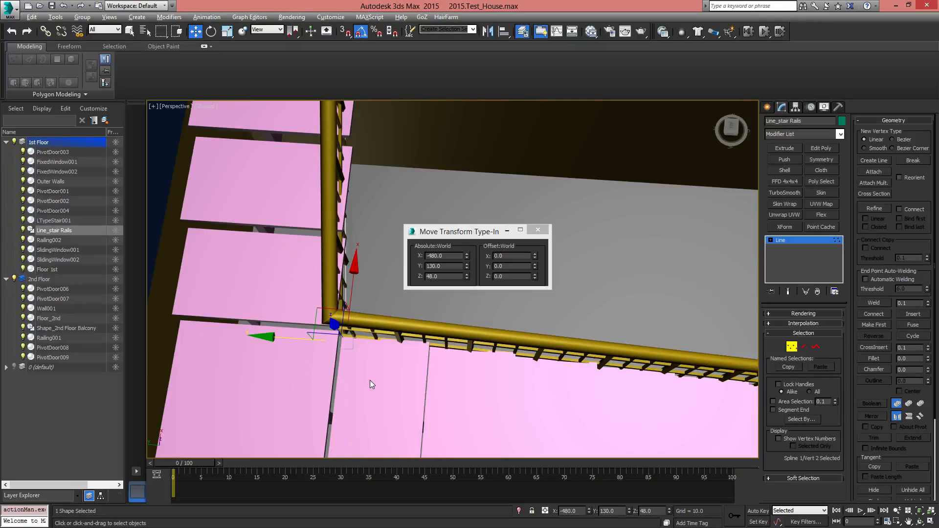
pyautogui.click(520, 267)
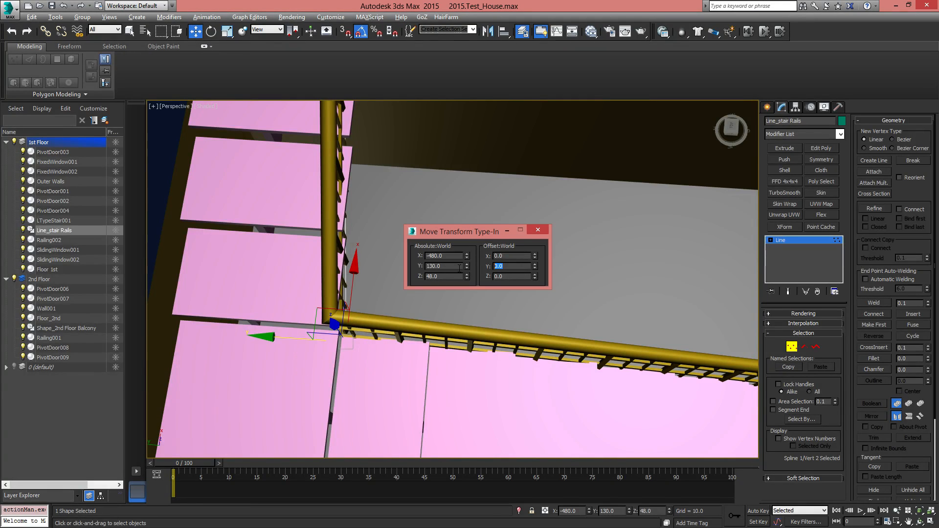
pyautogui.press('Return')
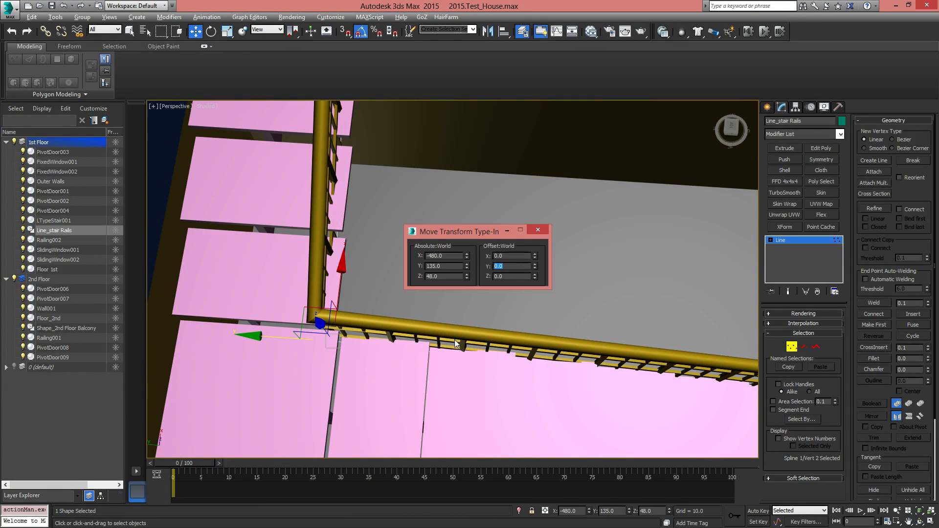
# Offset the stair rail line's corner vertex by -5 in X, placing it at X -485
pyautogui.keyDown('alt'); pyautogui.moveTo(455, 344); pyautogui.dragTo(406, 342, button='middle'); pyautogui.keyUp('alt')
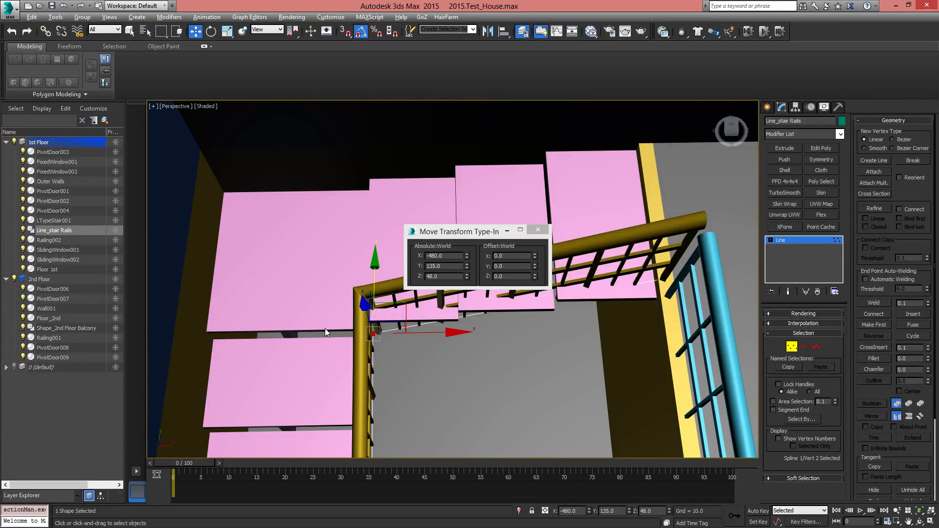
pyautogui.moveTo(518, 256); pyautogui.dragTo(470, 256)
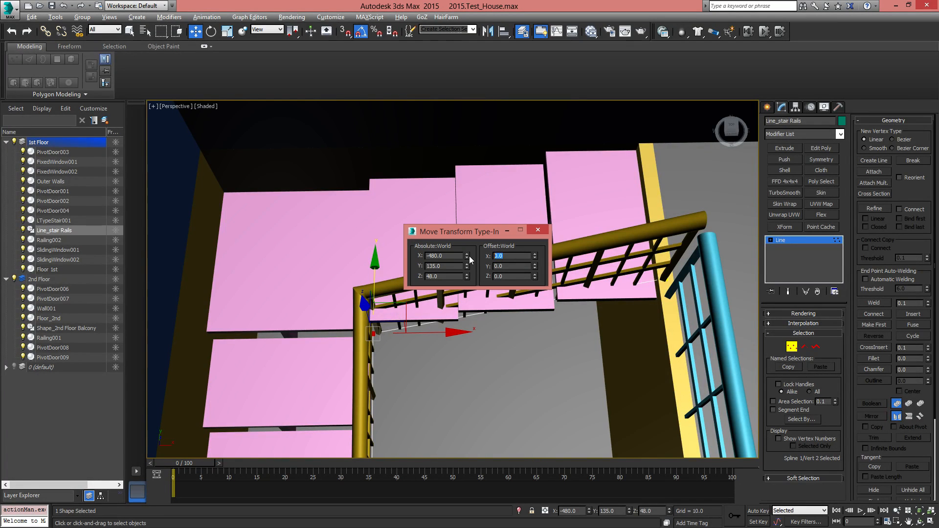
pyautogui.write('-48')
pyautogui.write('5')
pyautogui.press('Return')
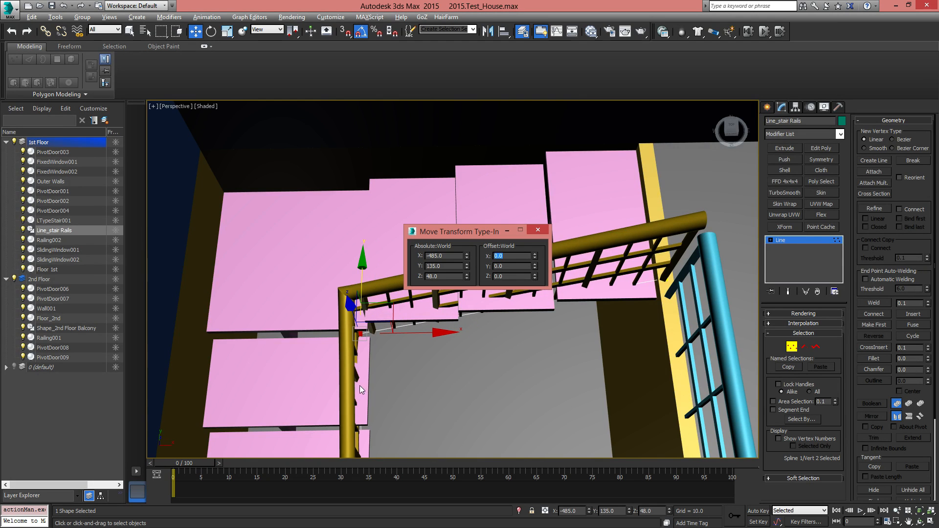
# Select the line's end vertex at the foot of the stairs, offset it to X -485 and move it to about Y -106.3
pyautogui.moveTo(360, 385); pyautogui.dragTo(349, 162, button='middle')
pyautogui.moveTo(385, 416); pyautogui.dragTo(385, 331, button='middle')
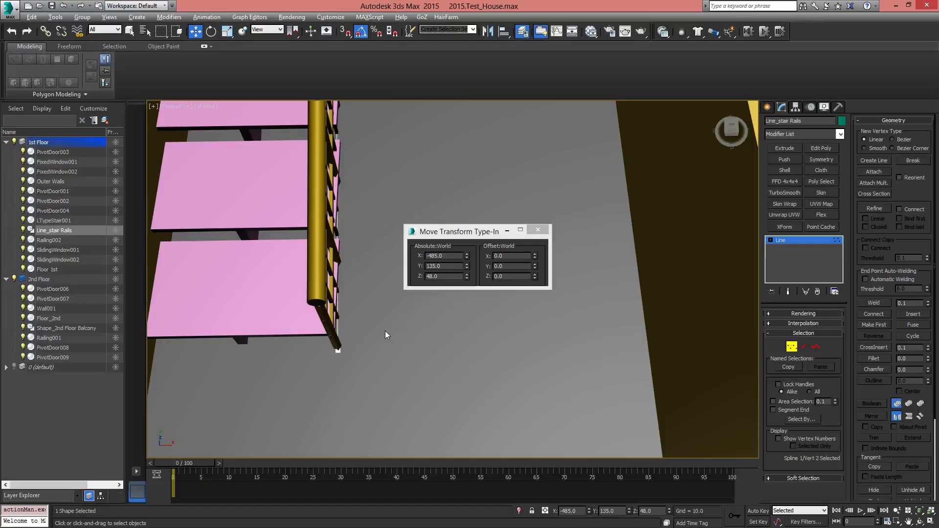
pyautogui.moveTo(328, 371); pyautogui.dragTo(328, 372)
pyautogui.click(517, 257)
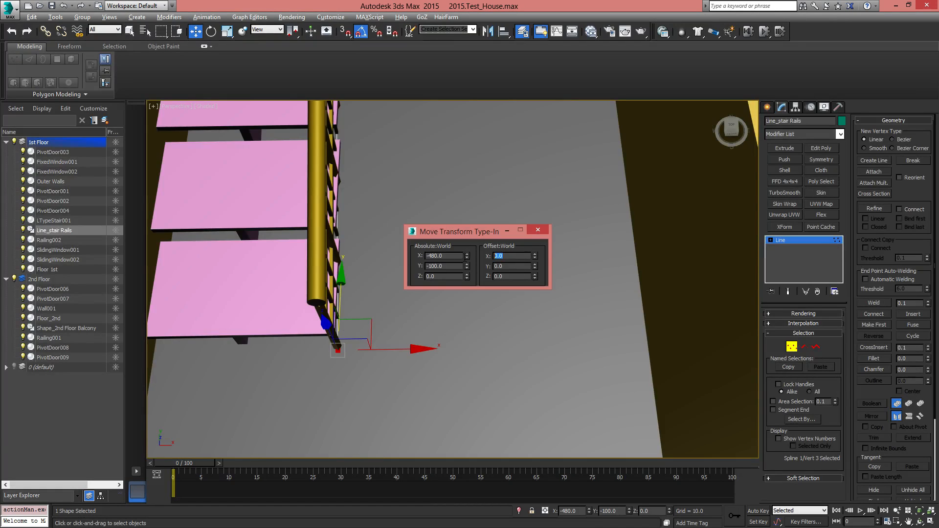
pyautogui.write('-485')
pyautogui.press('Return')
pyautogui.keyDown('alt'); pyautogui.moveTo(390, 353); pyautogui.dragTo(321, 345, button='middle'); pyautogui.keyUp('alt')
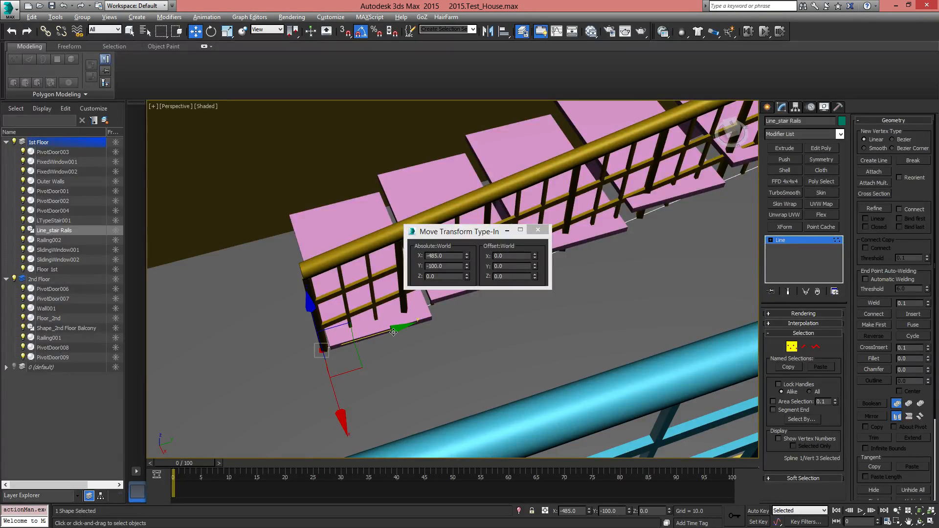
pyautogui.moveTo(393, 331); pyautogui.dragTo(372, 332)
# Raise the stair rail line's corner vertex to about Z 61.2, close the Move Transform Type-In and leave vertex editing
pyautogui.moveTo(398, 255); pyautogui.dragTo(50, 365, button='middle')
pyautogui.moveTo(386, 296); pyautogui.dragTo(193, 345, button='middle')
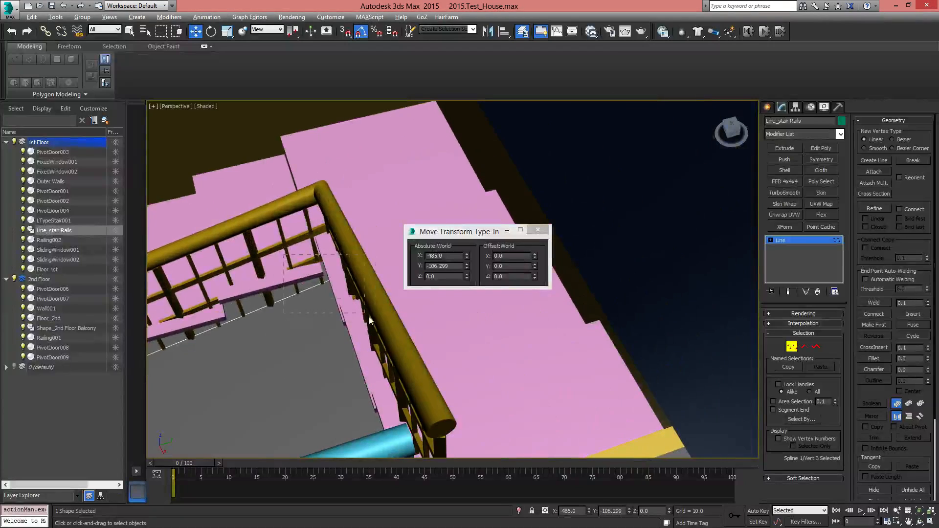
pyautogui.moveTo(369, 320); pyautogui.dragTo(370, 322)
pyautogui.keyDown('alt'); pyautogui.moveTo(370, 324); pyautogui.dragTo(317, 286, button='middle'); pyautogui.keyUp('alt')
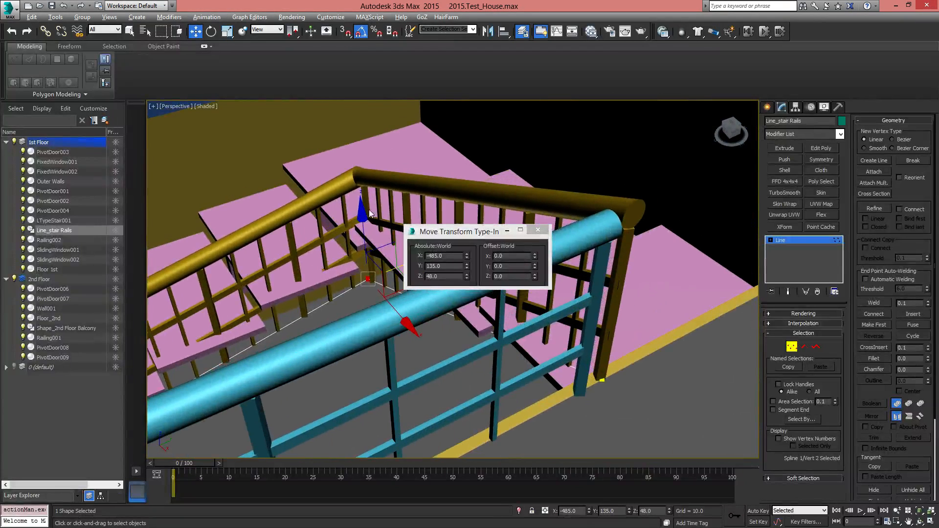
pyautogui.keyDown('alt'); pyautogui.moveTo(363, 214); pyautogui.dragTo(369, 180, button='middle'); pyautogui.keyUp('alt')
pyautogui.moveTo(369, 179); pyautogui.dragTo(368, 179)
pyautogui.scroll(-3, 331, 303)
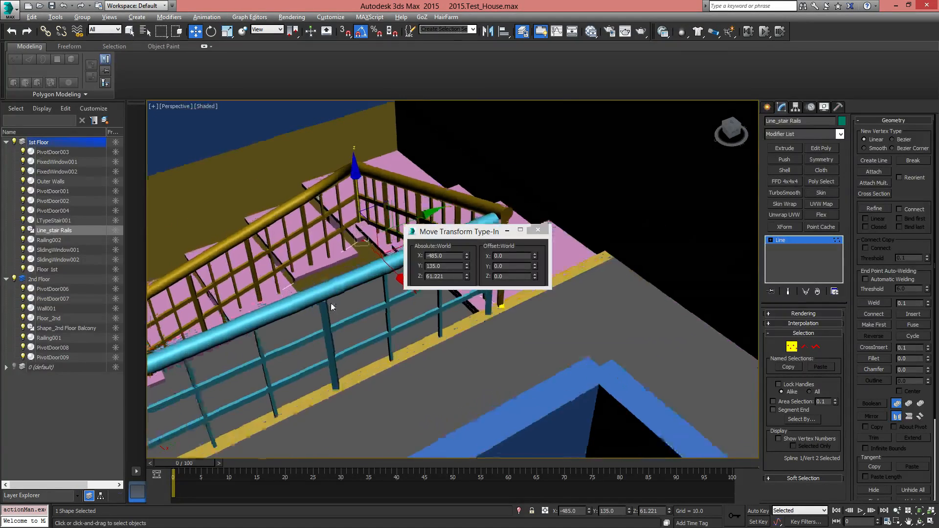
pyautogui.keyDown('alt'); pyautogui.moveTo(330, 304); pyautogui.dragTo(361, 306, button='middle'); pyautogui.keyUp('alt')
pyautogui.click(538, 230)
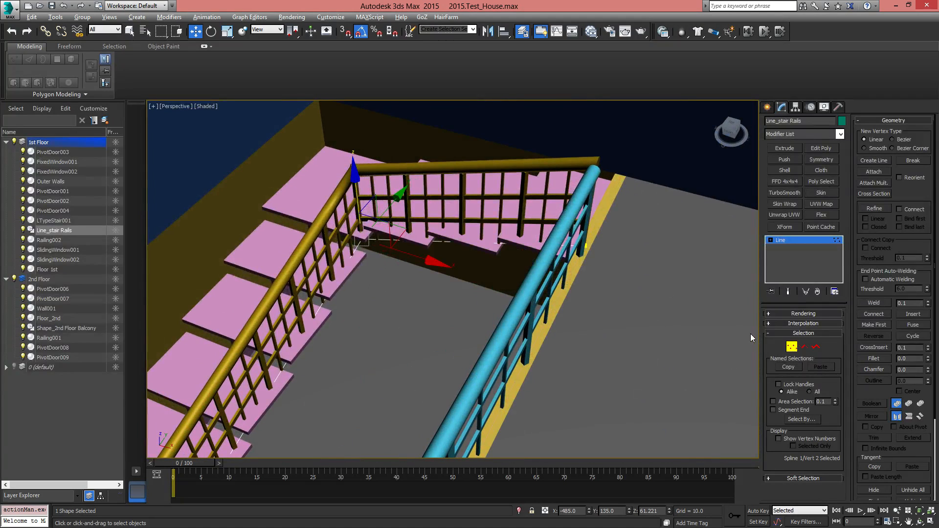
pyautogui.click(792, 347)
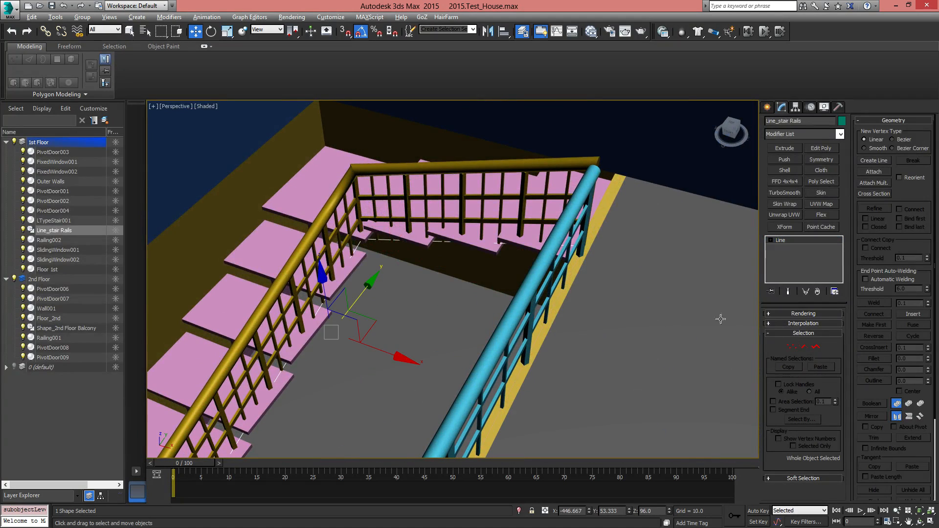
# Lock the overall rise of LTypeStair001 and set its riser count to 15
pyautogui.click(322, 201)
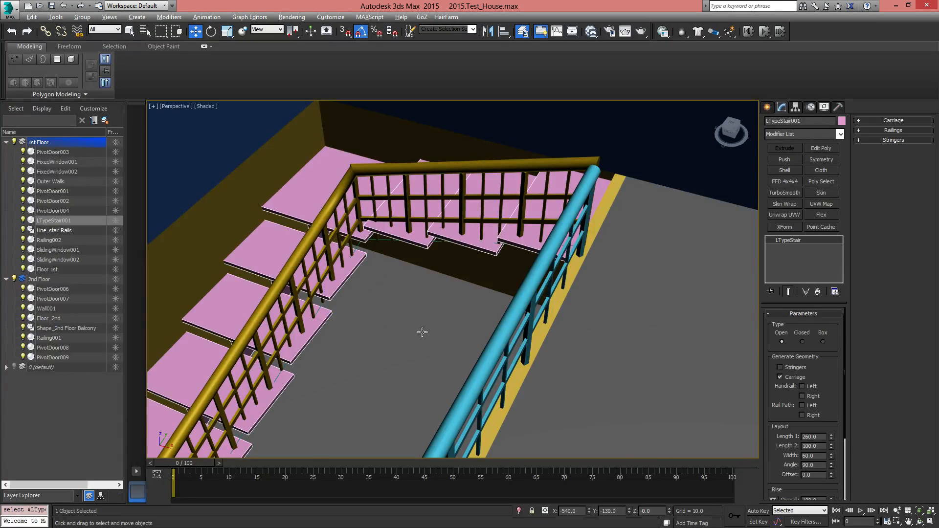
pyautogui.moveTo(423, 331); pyautogui.dragTo(408, 161, button='middle')
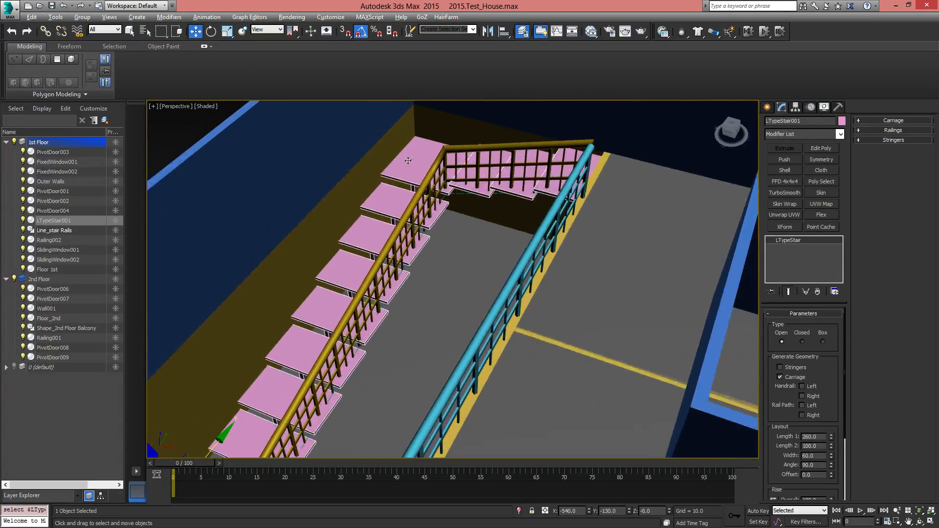
pyautogui.keyDown('alt'); pyautogui.moveTo(413, 237); pyautogui.dragTo(428, 215, button='middle'); pyautogui.keyUp('alt')
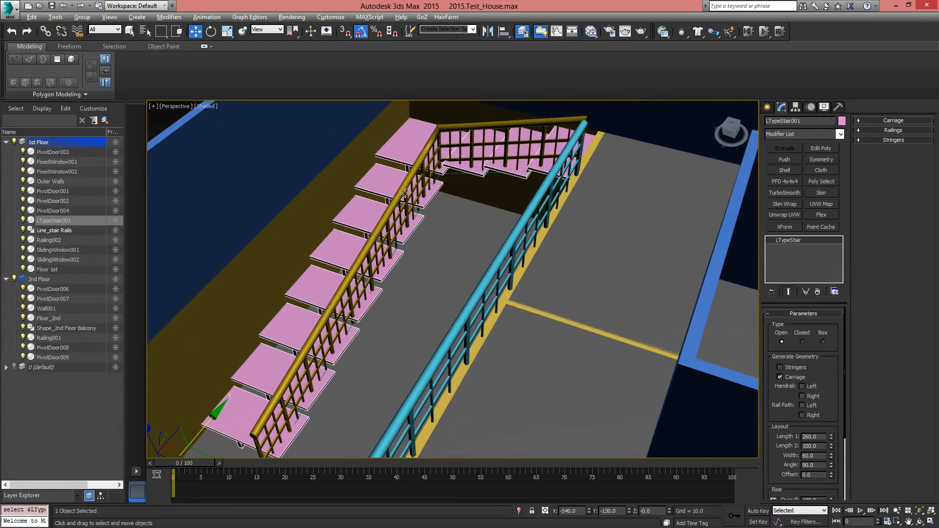
pyautogui.moveTo(827, 376); pyautogui.dragTo(831, 288)
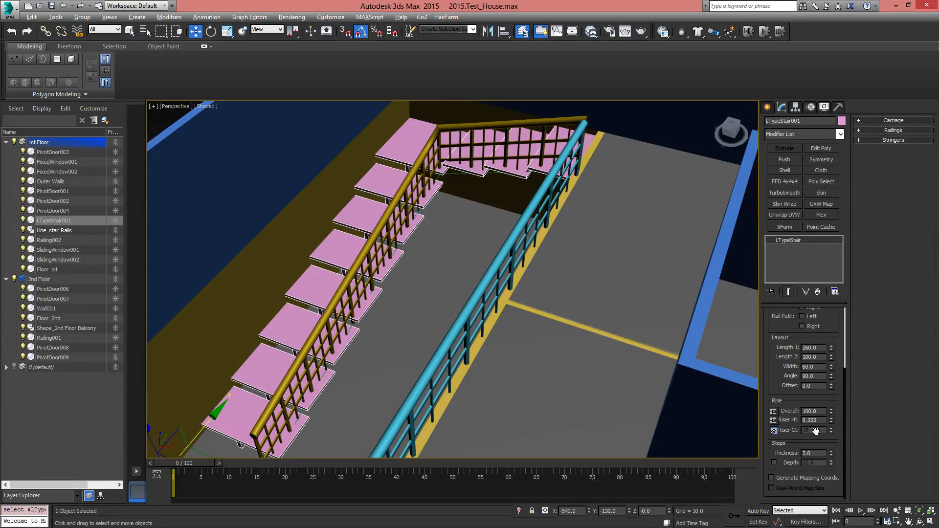
pyautogui.click(774, 412)
pyautogui.click(831, 428)
pyautogui.click(831, 428)
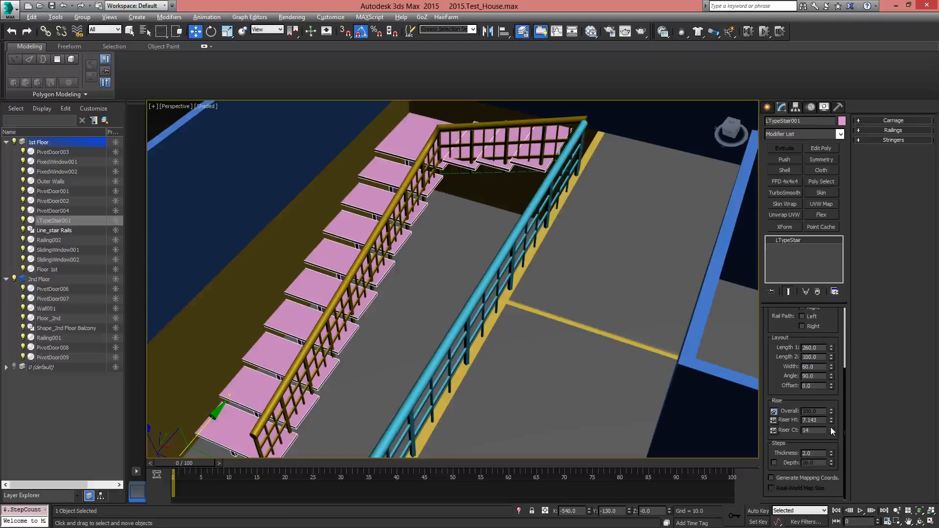
pyautogui.click(832, 428)
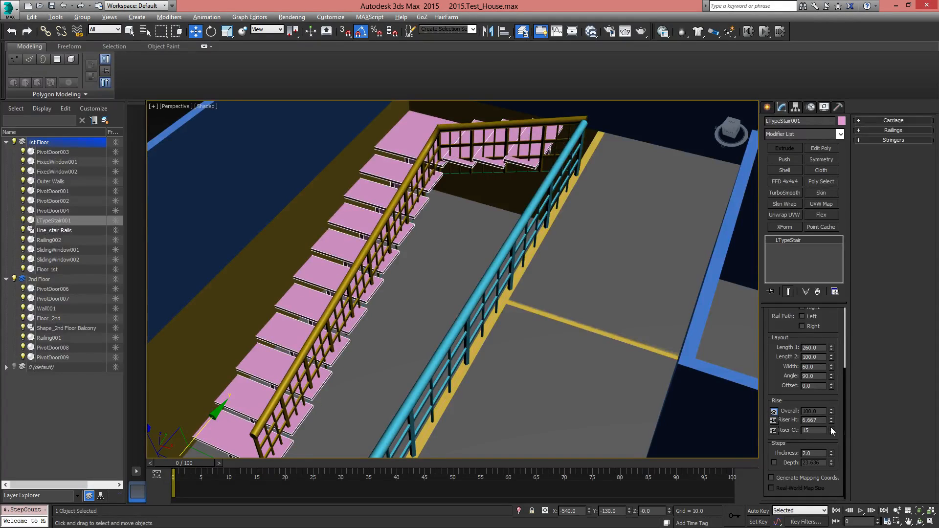
# Set the layout offset of LTypeStair001 to about 26.66 and check the upper steps against the balcony edge
pyautogui.keyDown('alt'); pyautogui.moveTo(496, 336); pyautogui.dragTo(526, 335, button='middle'); pyautogui.keyUp('alt')
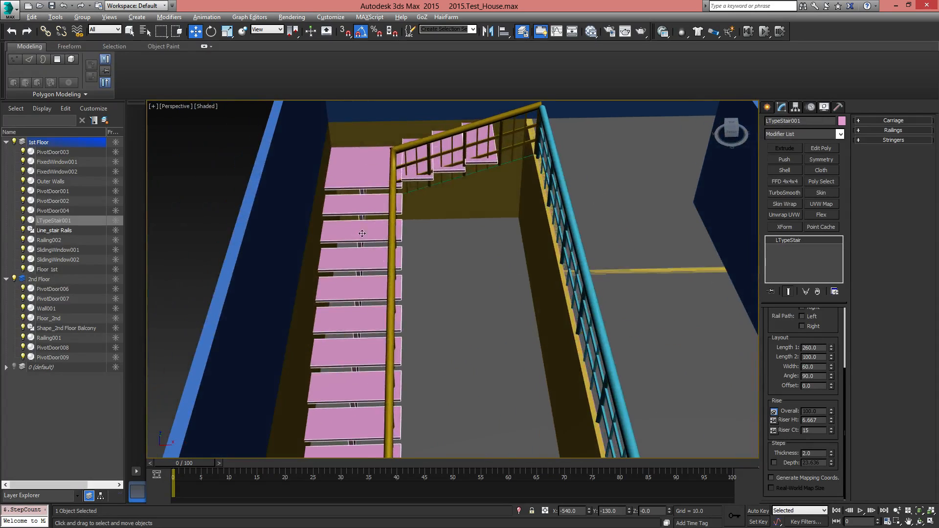
pyautogui.keyDown('alt'); pyautogui.moveTo(448, 168); pyautogui.dragTo(472, 242, button='middle'); pyautogui.keyUp('alt')
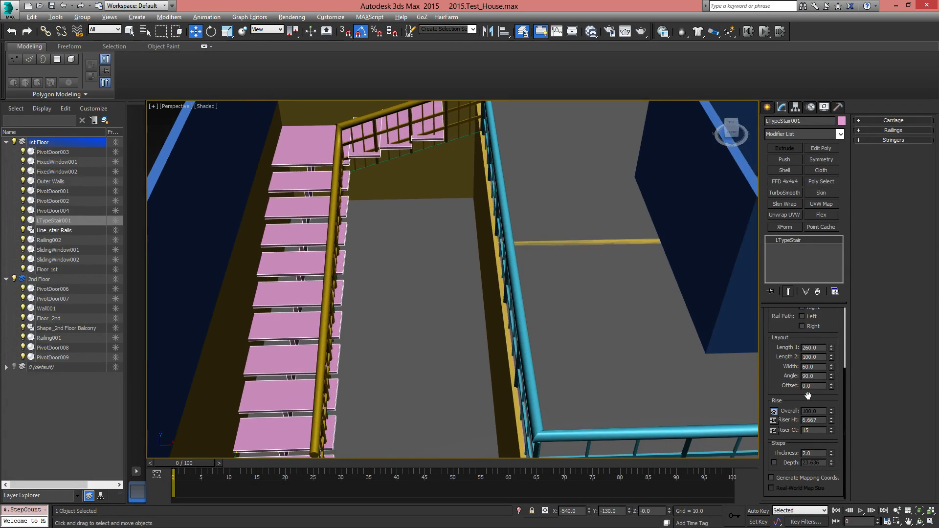
pyautogui.click(832, 384)
pyautogui.moveTo(832, 386); pyautogui.dragTo(761, 148)
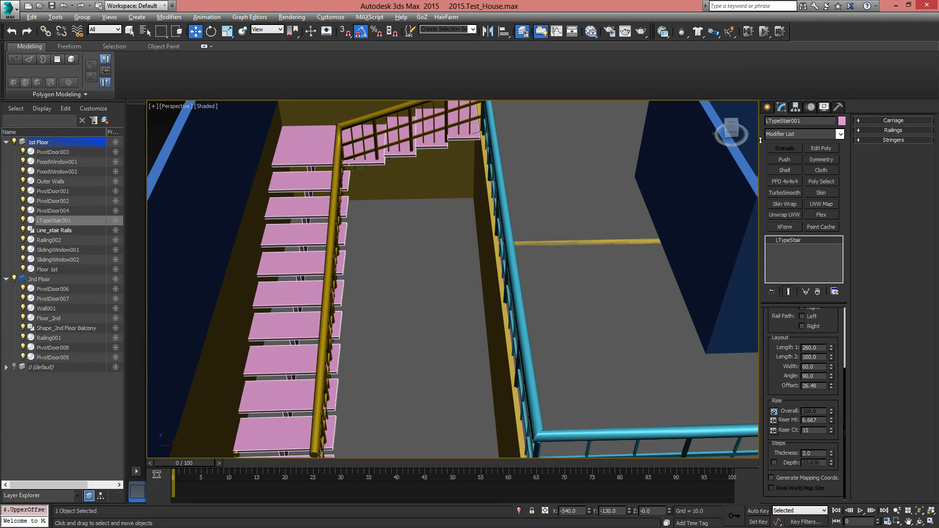
pyautogui.moveTo(536, 157); pyautogui.dragTo(597, 309, button='middle')
pyautogui.keyDown('alt'); pyautogui.moveTo(542, 336); pyautogui.dragTo(498, 345, button='middle'); pyautogui.keyUp('alt')
pyautogui.scroll(5, 384, 331)
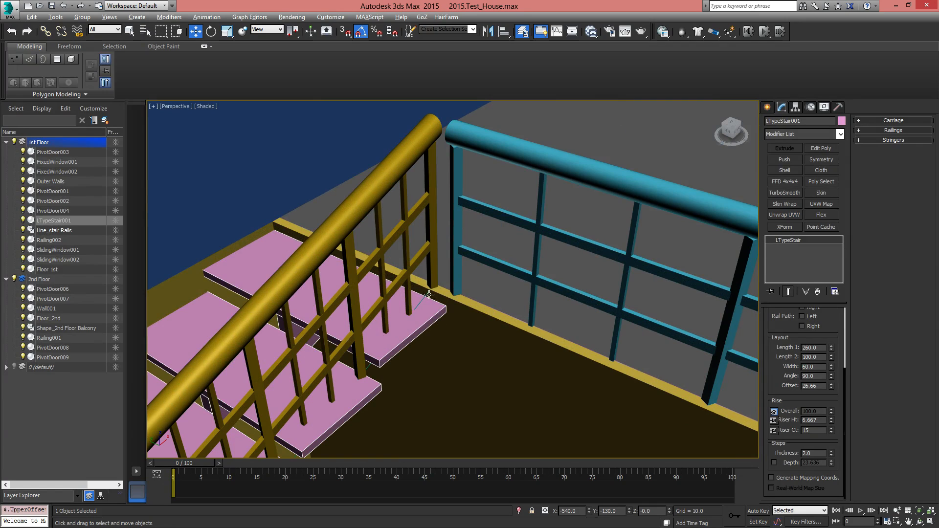
pyautogui.moveTo(561, 375); pyautogui.dragTo(519, 358, button='middle')
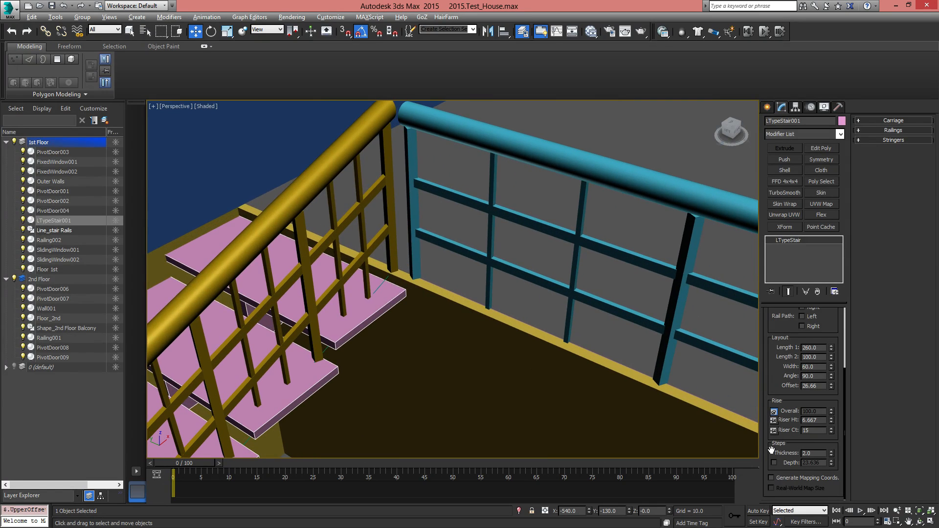
# Lock the riser count of LTypeStair001 and set its overall rise to 103
pyautogui.moveTo(770, 343); pyautogui.dragTo(774, 353)
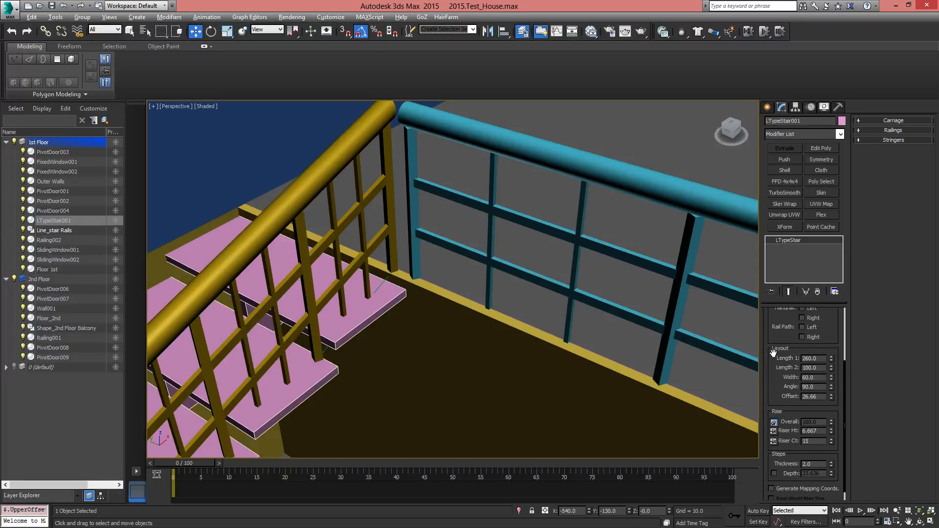
pyautogui.click(773, 441)
pyautogui.moveTo(833, 422); pyautogui.dragTo(833, 422)
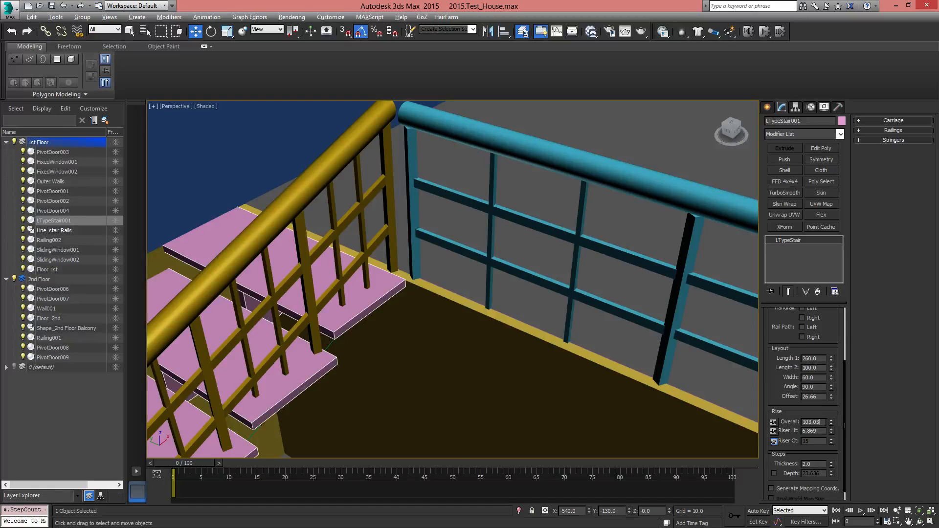
pyautogui.doubleClick(815, 422)
pyautogui.write('1')
pyautogui.press('Return')
pyautogui.keyDown('alt'); pyautogui.moveTo(298, 333); pyautogui.dragTo(299, 250, button='middle'); pyautogui.keyUp('alt')
pyautogui.scroll(6, 378, 270)
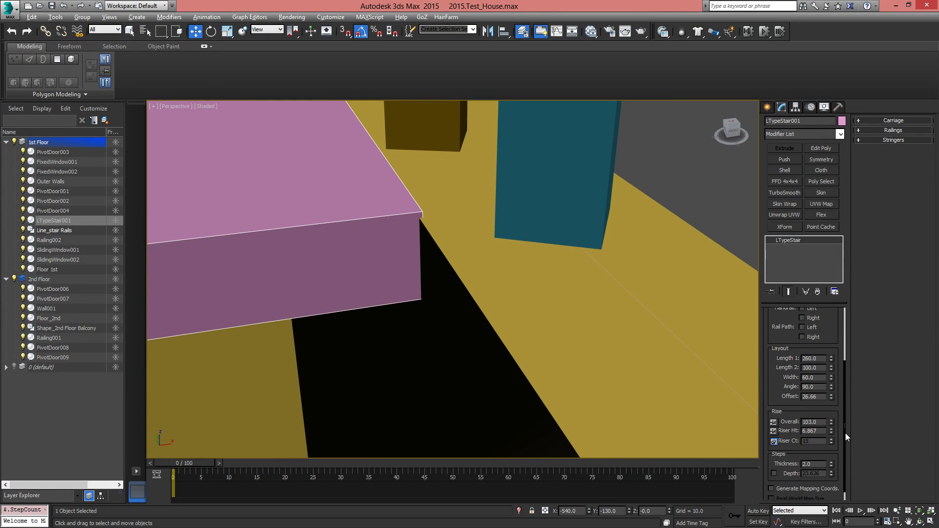
# Try overall rises of 102 and 102.5 for LTypeStair001, then set 102.8 to fit the top step to the balcony edge
pyautogui.moveTo(822, 422); pyautogui.dragTo(789, 421)
pyautogui.write('102')
pyautogui.press('Return')
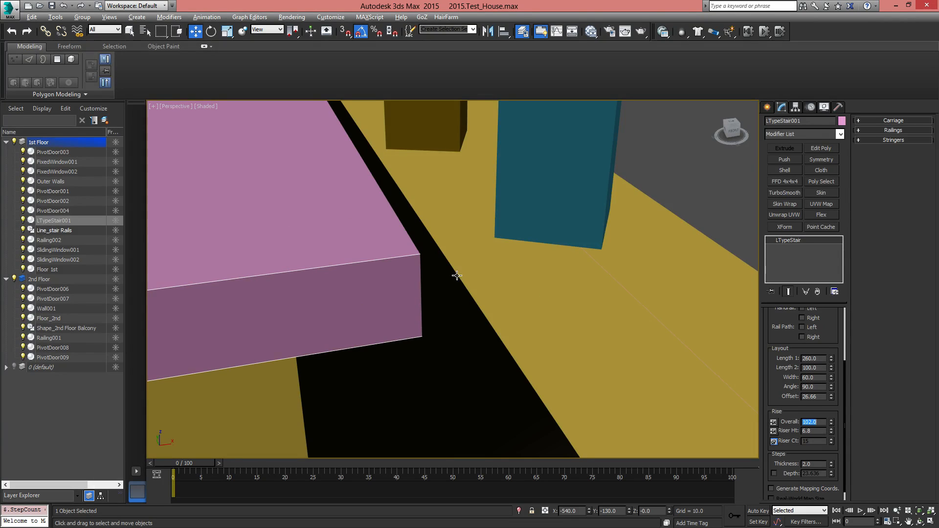
pyautogui.moveTo(455, 272); pyautogui.dragTo(496, 344, button='middle')
pyautogui.doubleClick(821, 422)
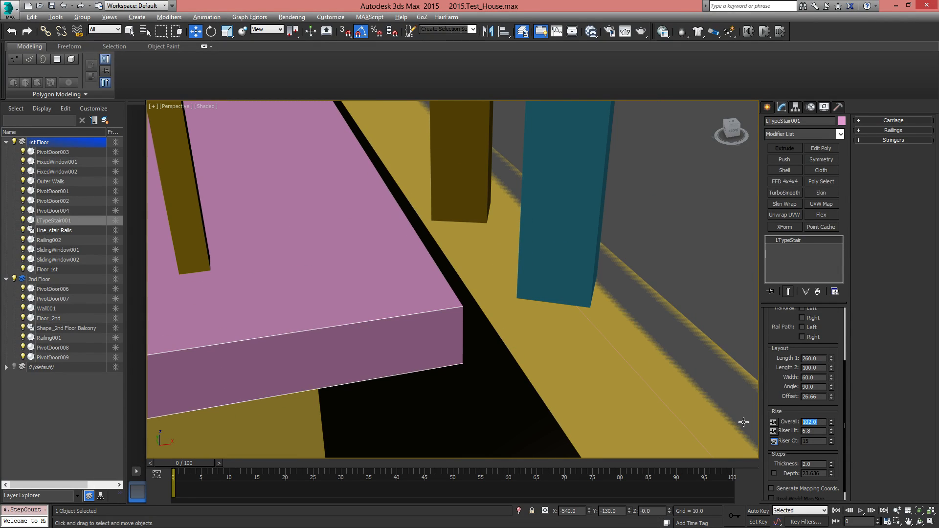
pyautogui.write('102')
pyautogui.press('Return')
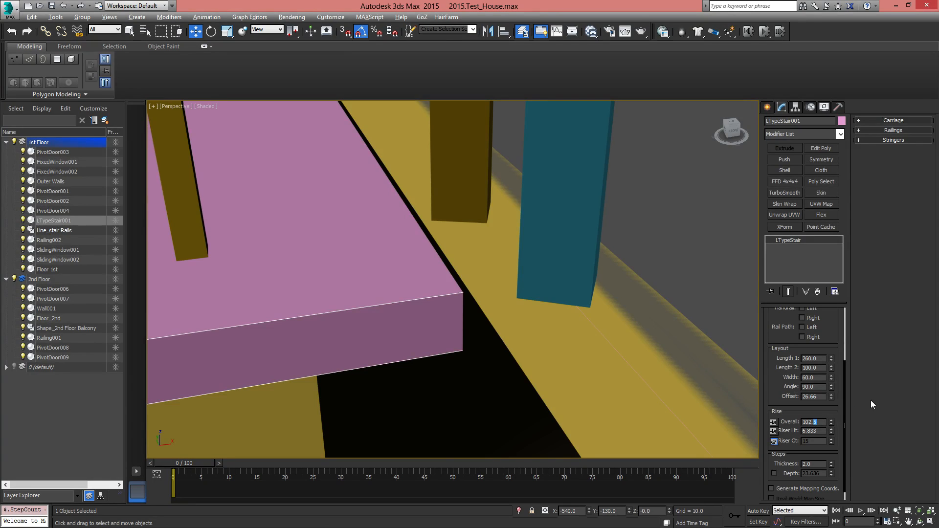
pyautogui.write('8')
pyautogui.press('Return')
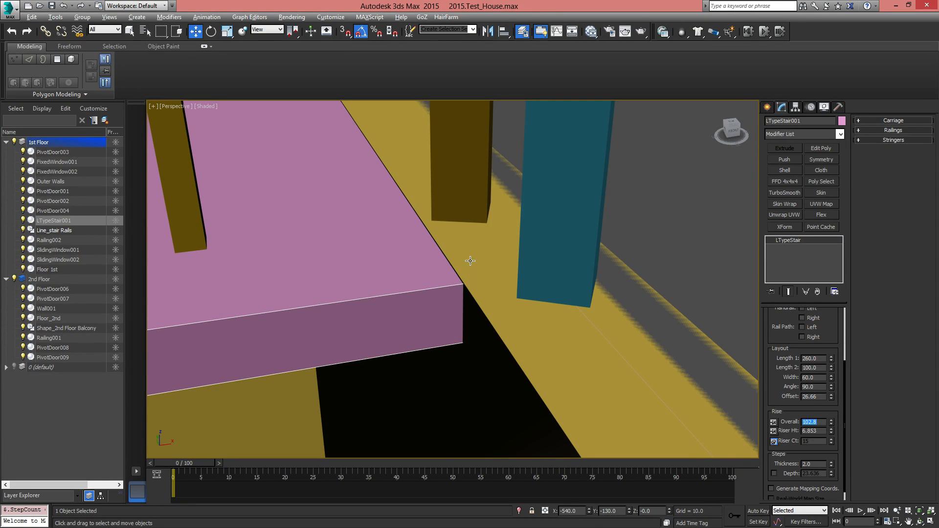
pyautogui.scroll(-5, 474, 296)
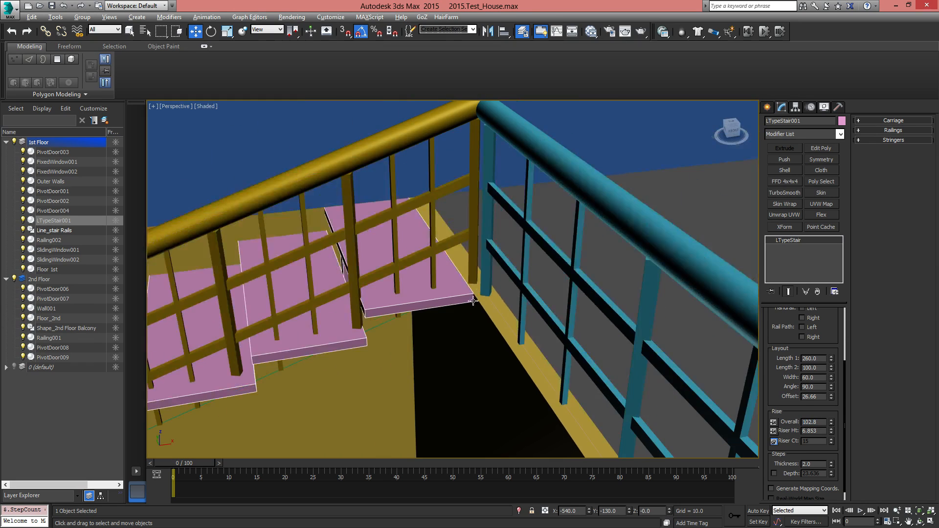
pyautogui.scroll(-8, 474, 300)
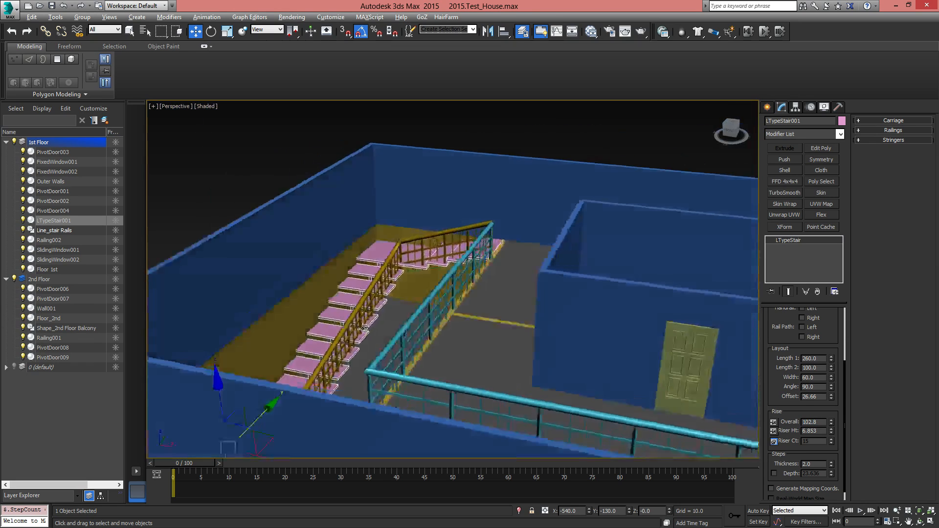
# Change the type of LTypeStair001 to Closed and check how the railing meets the landing corner
pyautogui.scroll(8, 367, 330)
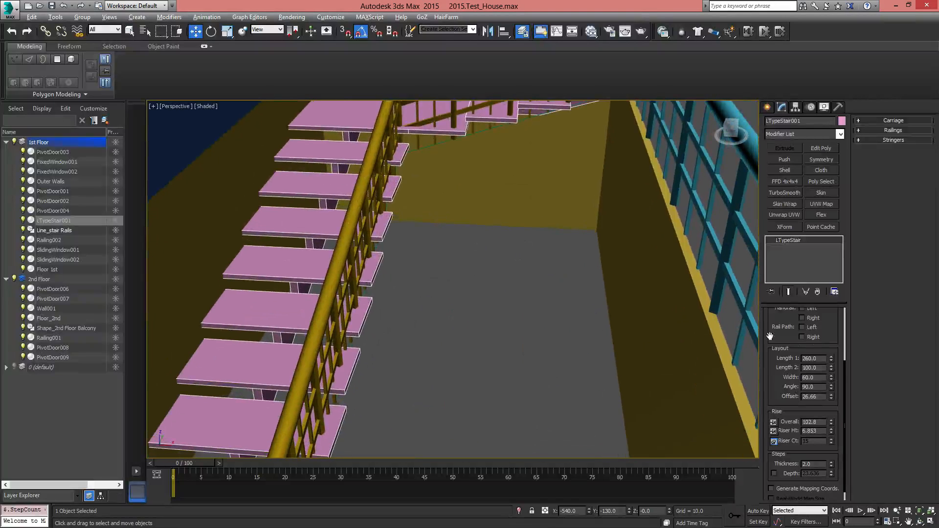
pyautogui.moveTo(824, 324); pyautogui.dragTo(838, 434)
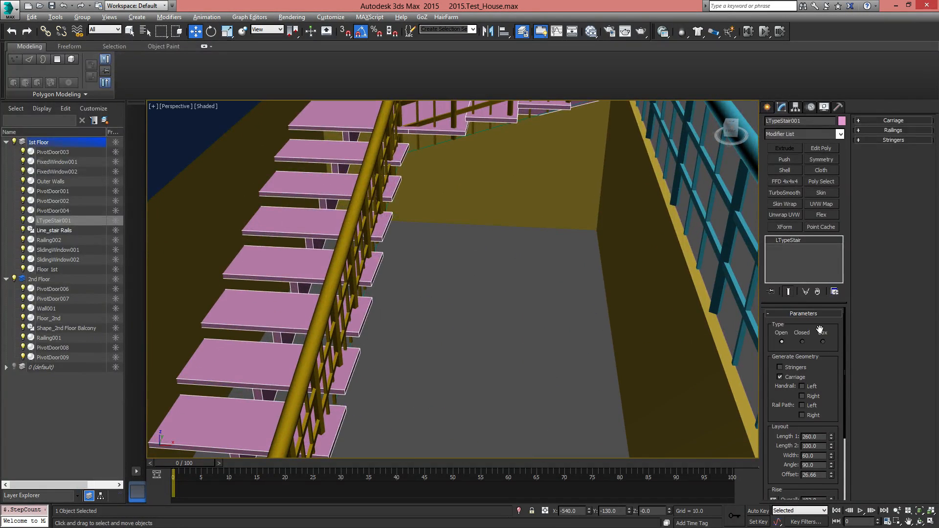
pyautogui.click(803, 342)
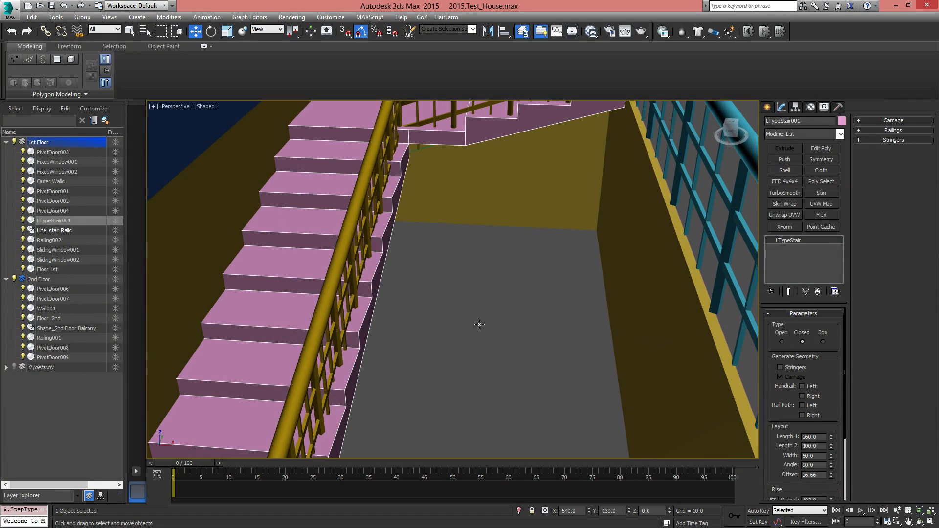
pyautogui.keyDown('alt'); pyautogui.moveTo(568, 323); pyautogui.dragTo(513, 387, button='middle'); pyautogui.keyUp('alt')
pyautogui.scroll(5, 432, 279)
pyautogui.scroll(6, 491, 303)
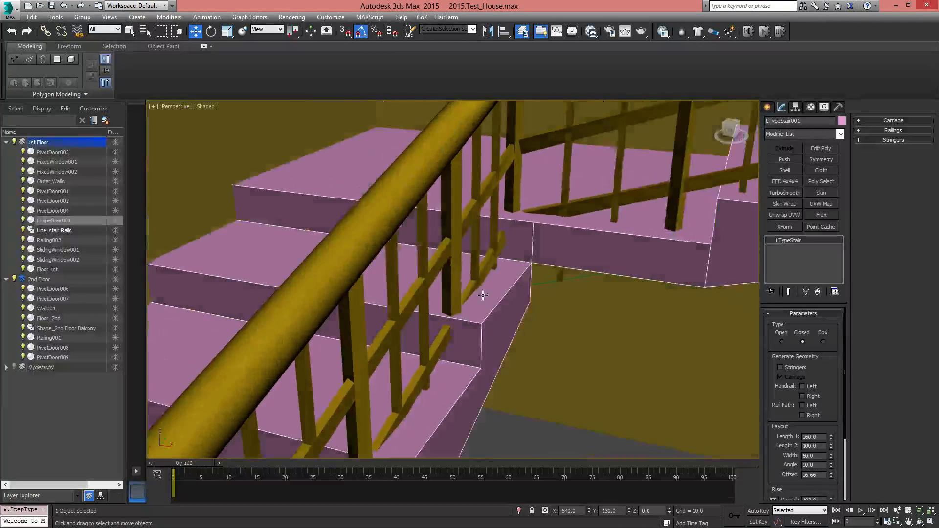
pyautogui.scroll(-5, 458, 293)
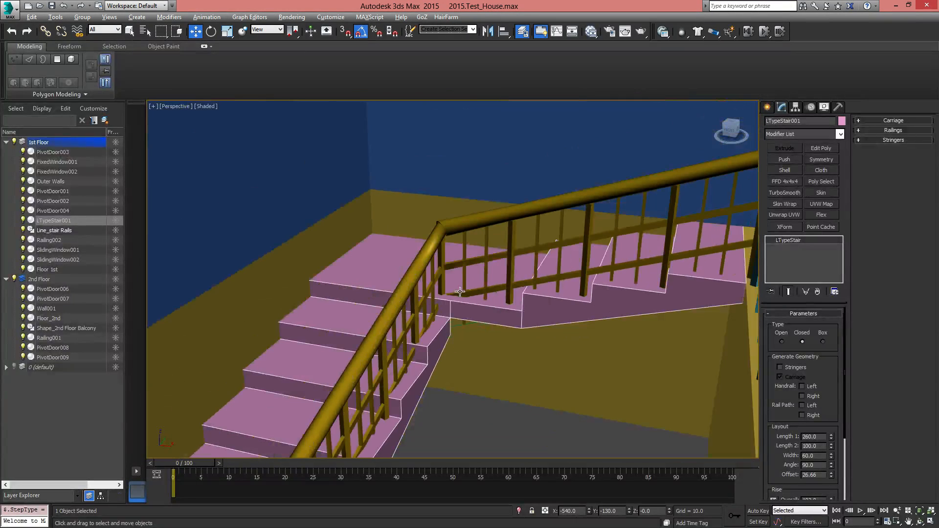
# Raise the corner vertex of Line_stair Rails at the landing to about Z 68.9
pyautogui.scroll(5, 455, 327)
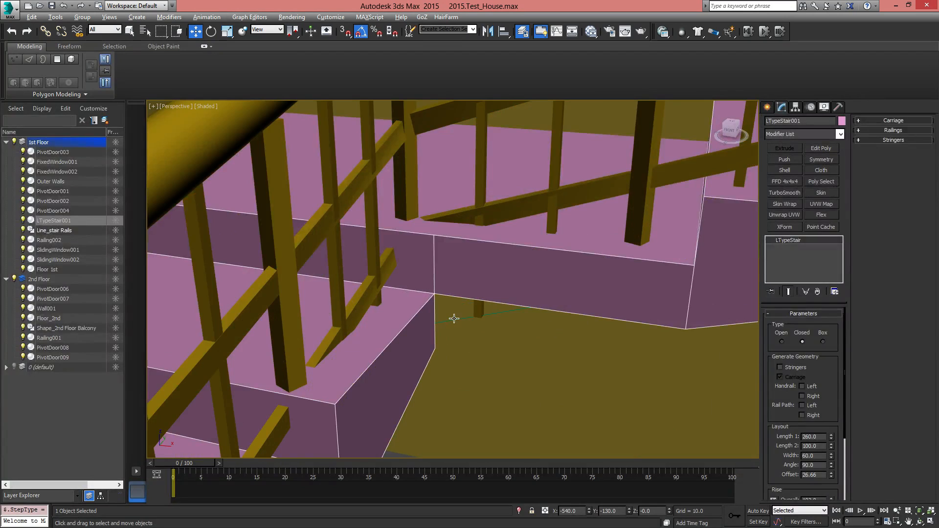
pyautogui.click(454, 319)
pyautogui.click(792, 347)
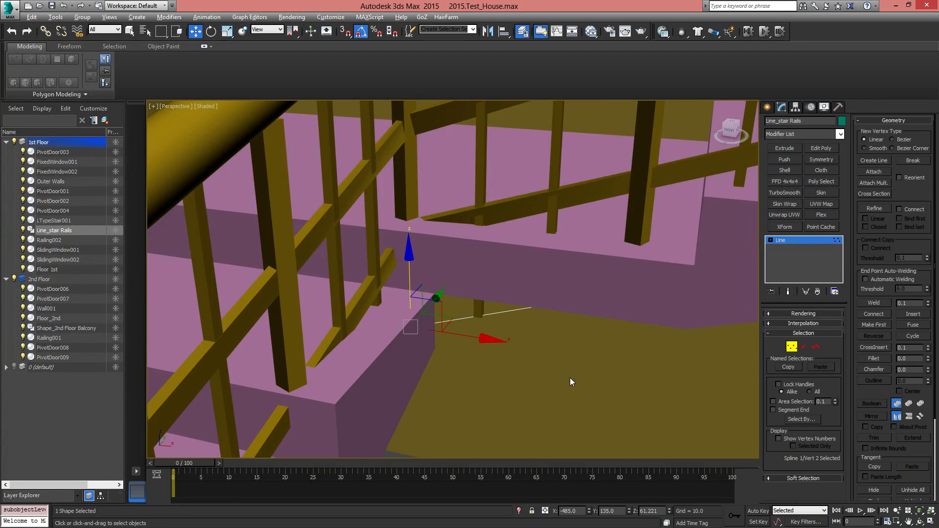
pyautogui.press('F3')
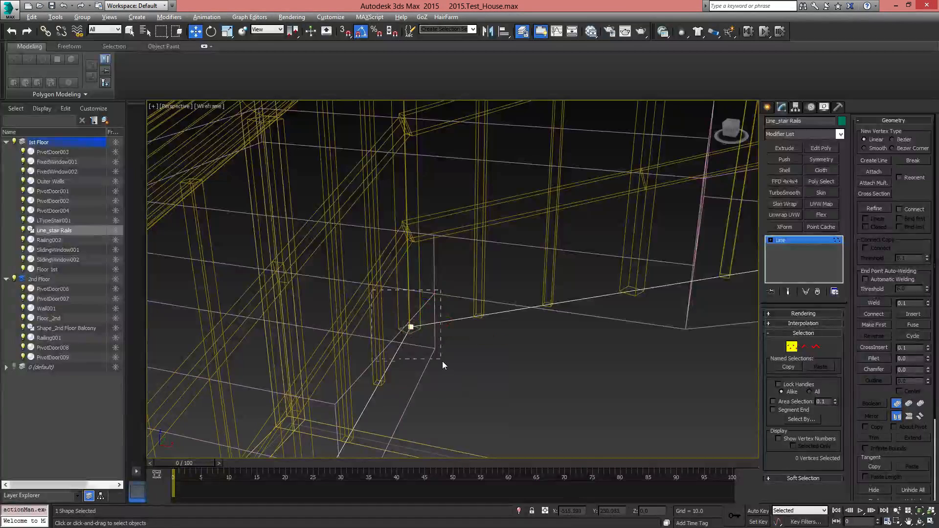
pyautogui.press('F3')
pyautogui.keyDown('alt'); pyautogui.moveTo(443, 364); pyautogui.dragTo(416, 308, button='middle'); pyautogui.keyUp('alt')
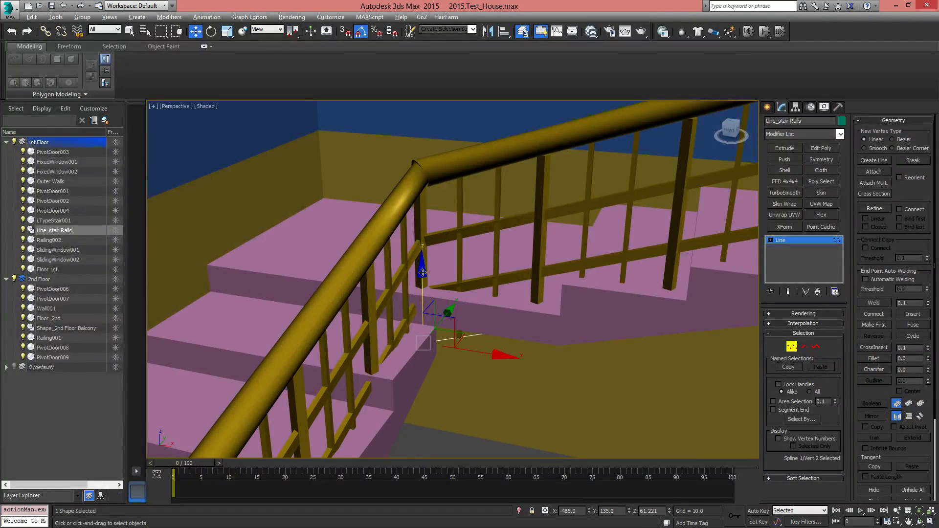
pyautogui.keyDown('alt'); pyautogui.moveTo(422, 273); pyautogui.dragTo(425, 233, button='middle'); pyautogui.keyUp('alt')
pyautogui.moveTo(425, 234); pyautogui.dragTo(424, 256)
# Examine the stair, balcony railing and second-floor rooms from several angles, and leave vertex editing
pyautogui.scroll(-4, 575, 356)
pyautogui.scroll(-5, 577, 356)
pyautogui.keyDown('alt'); pyautogui.moveTo(563, 357); pyautogui.dragTo(479, 279, button='middle'); pyautogui.keyUp('alt')
pyautogui.keyDown('alt'); pyautogui.moveTo(479, 278); pyautogui.dragTo(488, 330, button='middle'); pyautogui.keyUp('alt')
pyautogui.keyDown('alt'); pyautogui.moveTo(524, 247); pyautogui.dragTo(489, 366, button='middle'); pyautogui.keyUp('alt')
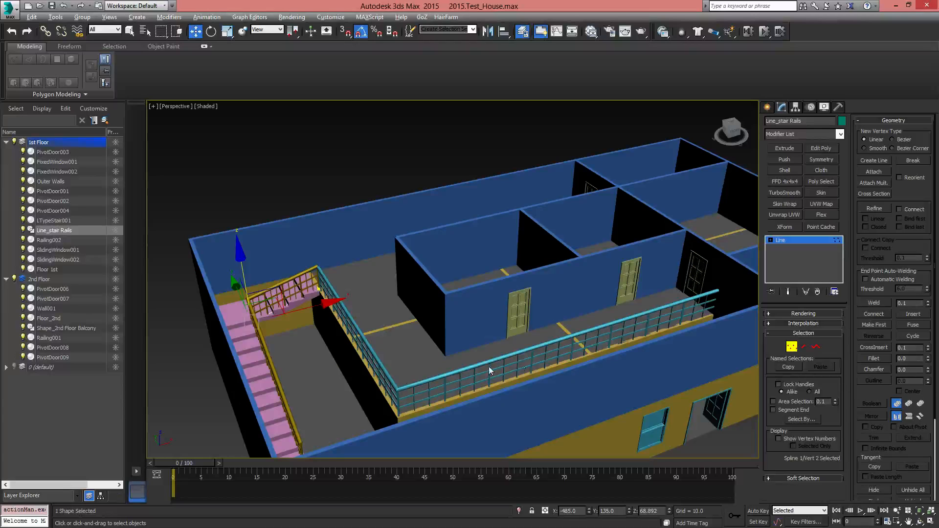
pyautogui.keyDown('alt'); pyautogui.moveTo(707, 296); pyautogui.dragTo(703, 338, button='middle'); pyautogui.keyUp('alt')
pyautogui.keyDown('alt'); pyautogui.moveTo(574, 265); pyautogui.dragTo(490, 357, button='middle'); pyautogui.keyUp('alt')
pyautogui.scroll(5, 494, 343)
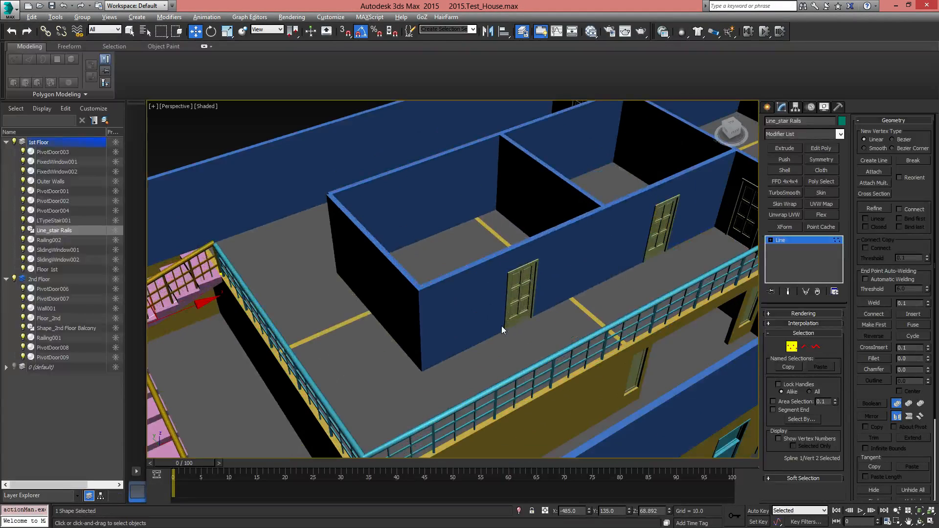
pyautogui.click(792, 347)
# Select Floor_2nd and apply a Shell modifier with its default amounts to give the floor thickness
pyautogui.moveTo(392, 358); pyautogui.dragTo(424, 329, button='middle')
pyautogui.click(423, 327)
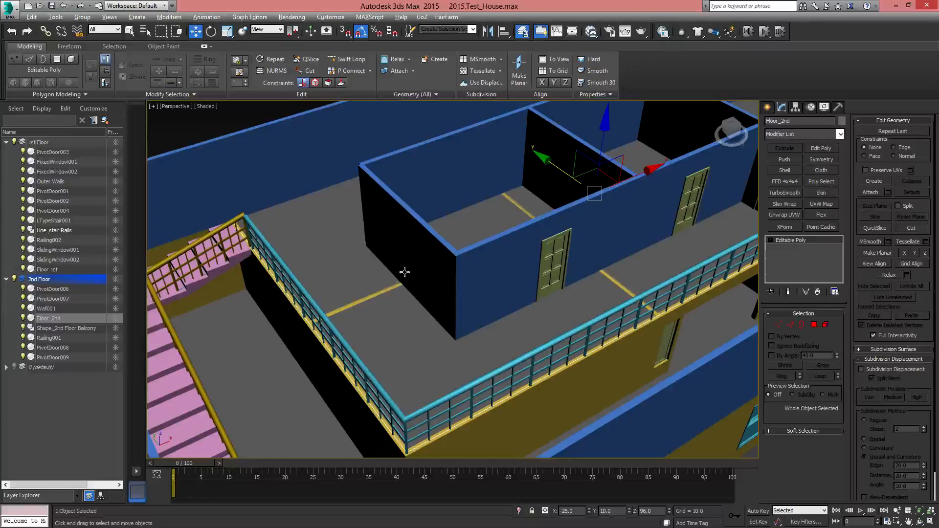
pyautogui.moveTo(563, 200); pyautogui.dragTo(617, 272, button='middle')
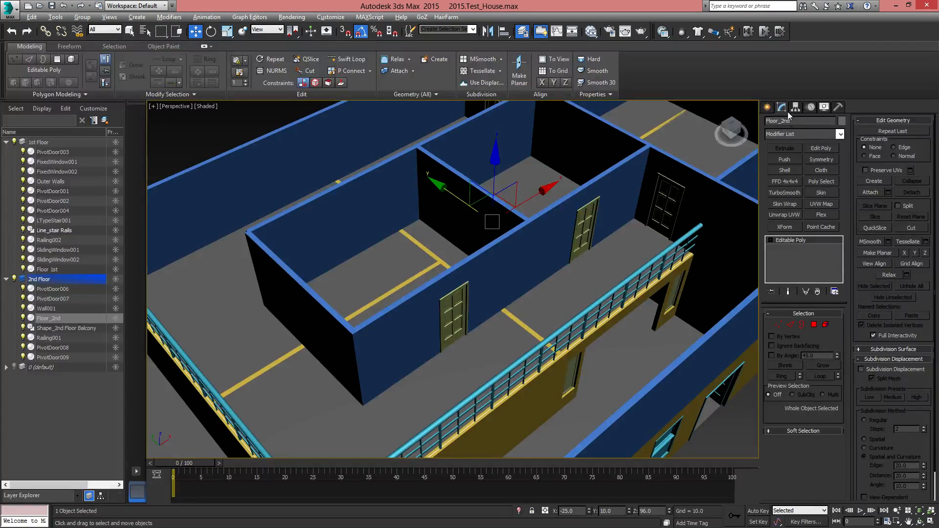
pyautogui.click(769, 108)
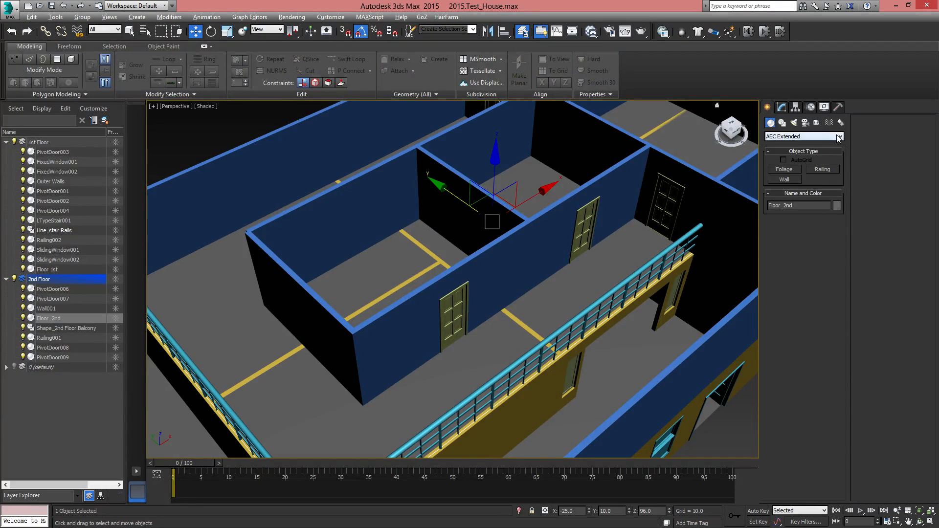
pyautogui.click(782, 108)
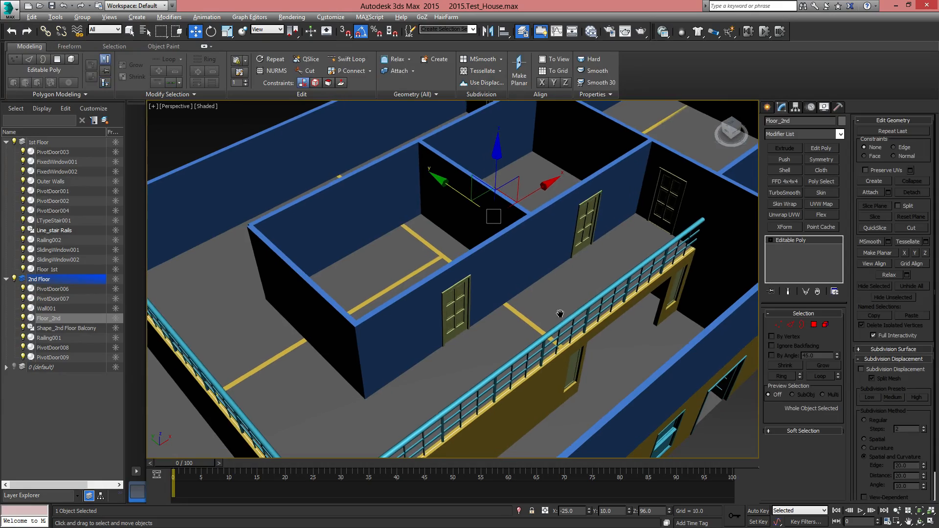
pyautogui.press('F3')
pyautogui.keyDown('alt'); pyautogui.moveTo(560, 314); pyautogui.dragTo(482, 378, button='middle'); pyautogui.keyUp('alt')
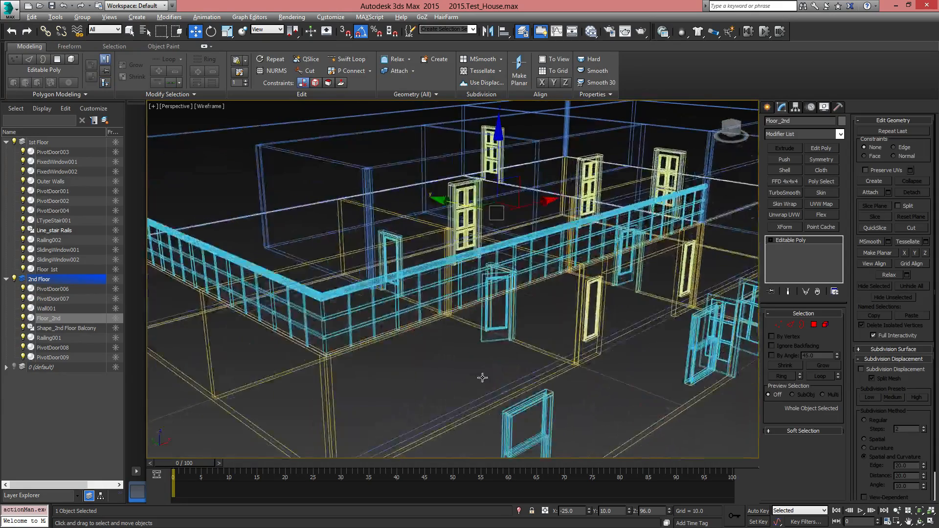
pyautogui.click(841, 134)
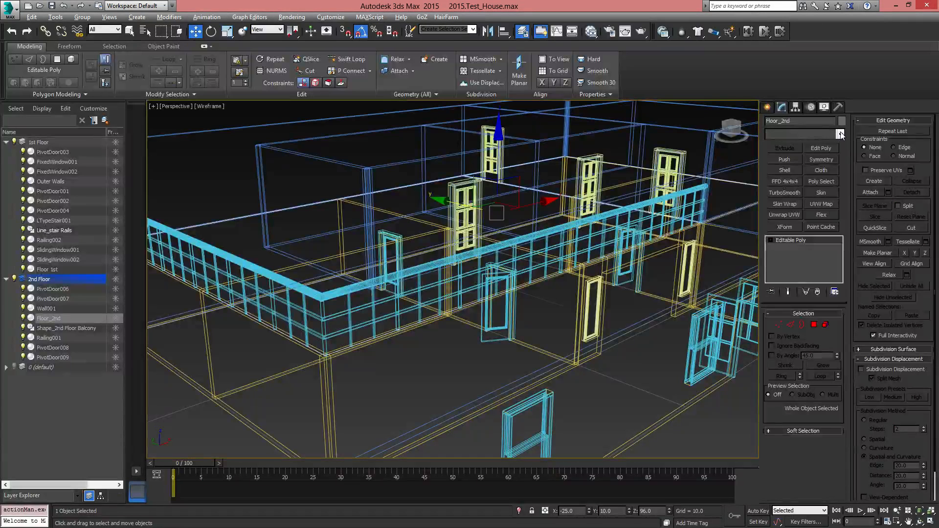
pyautogui.moveTo(841, 230); pyautogui.dragTo(838, 459)
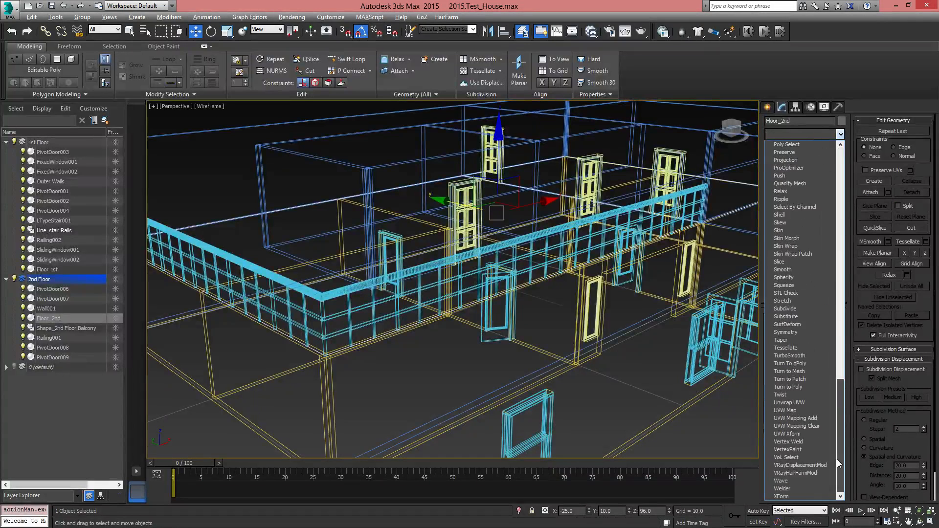
pyautogui.click(783, 215)
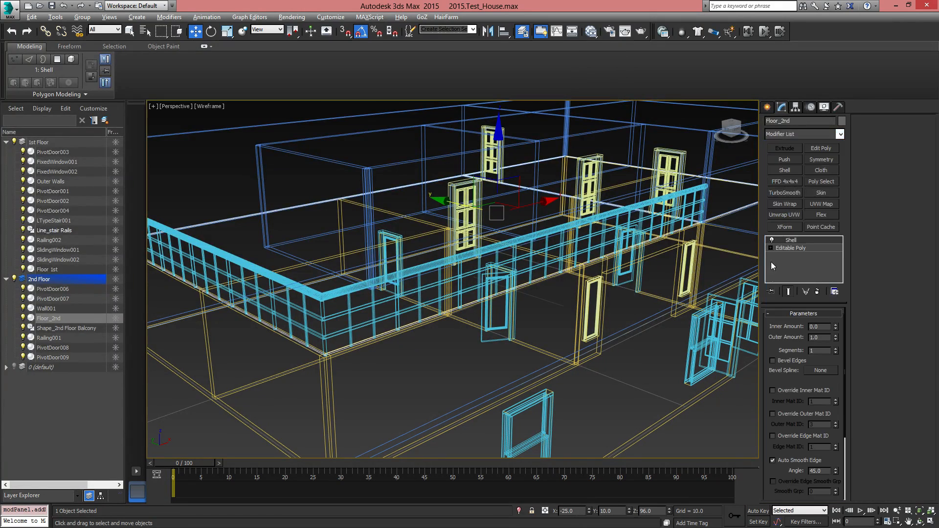
pyautogui.moveTo(578, 311)
pyautogui.mouseDown(button='middle')
pyautogui.moveTo(581, 319)
pyautogui.moveTo(480, 331)
pyautogui.moveTo(570, 364)
pyautogui.moveTo(524, 383)
pyautogui.moveTo(528, 365)
pyautogui.moveTo(497, 362)
pyautogui.mouseUp(button='middle')
pyautogui.press('F3')
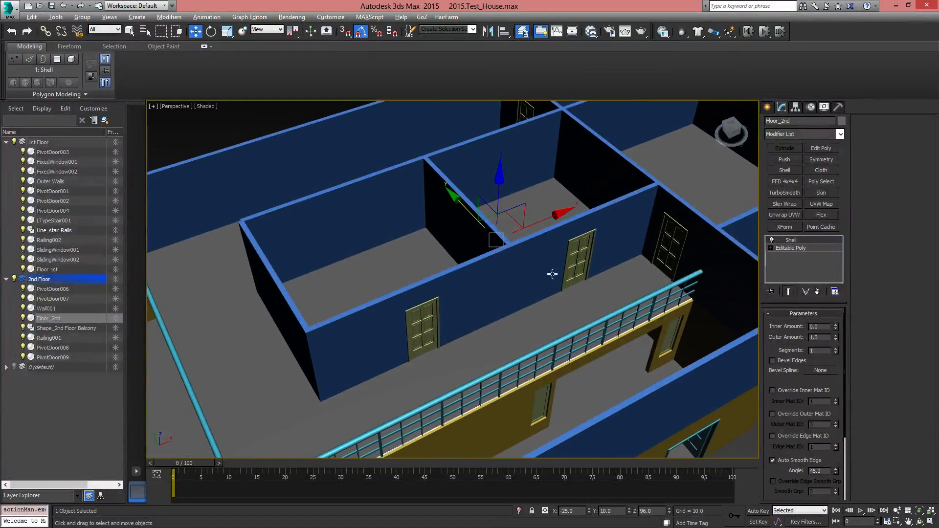
# Try out the opening angle of the second-floor door PivotDoor006 and return it to 0 degrees
pyautogui.scroll(10, 438, 348)
pyautogui.click(384, 334)
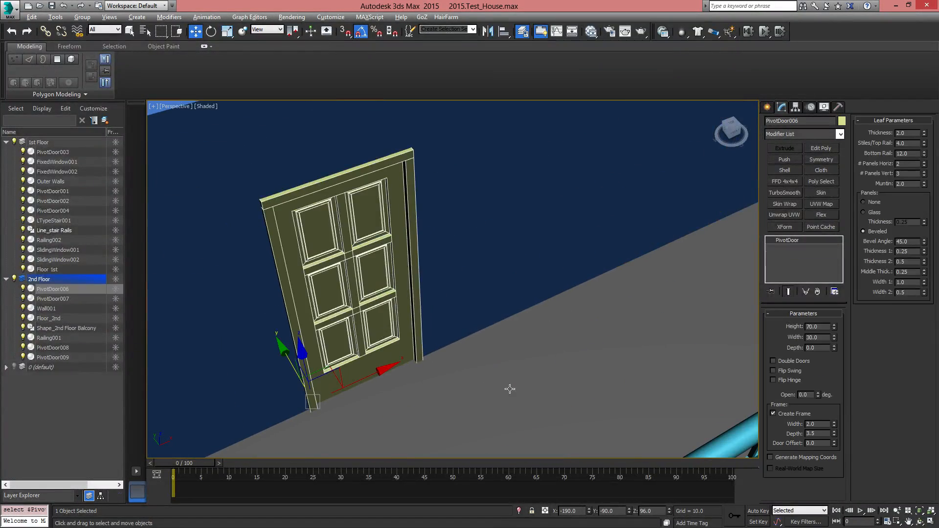
pyautogui.moveTo(816, 395)
pyautogui.mouseDown()
pyautogui.moveTo(816, 357)
pyautogui.moveTo(816, 394)
pyautogui.mouseUp()
pyautogui.scroll(-8, 667, 321)
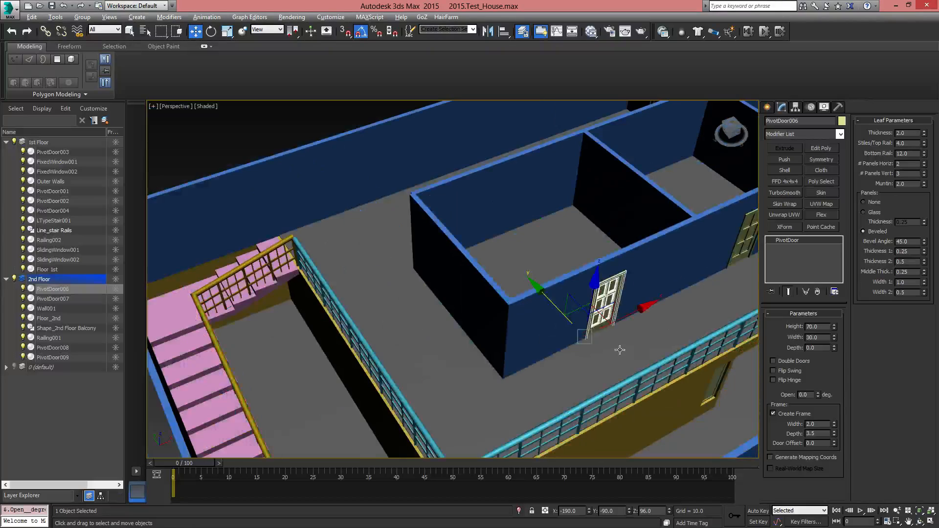
# Reselect Floor_2nd and toggle its Shell modifier off and on to compare the floor edge beside the top of the stairs
pyautogui.click(632, 333)
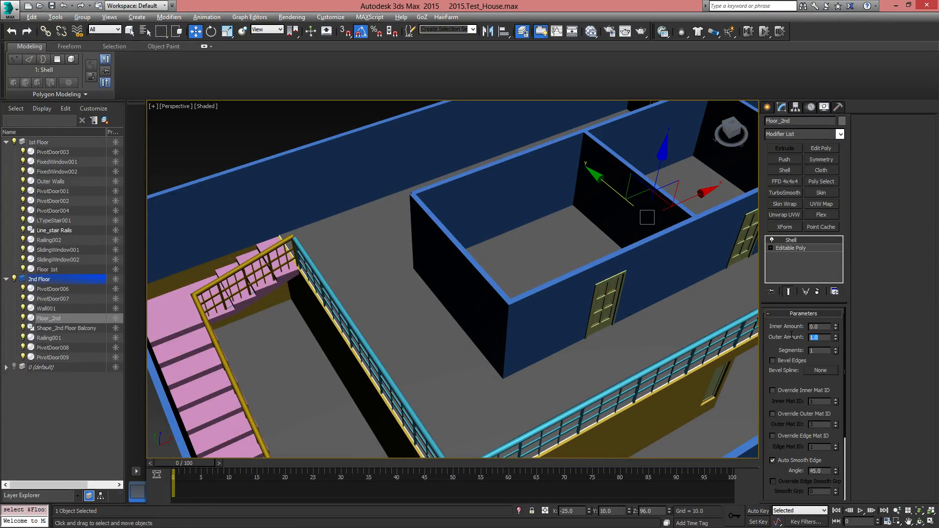
pyautogui.scroll(10, 352, 300)
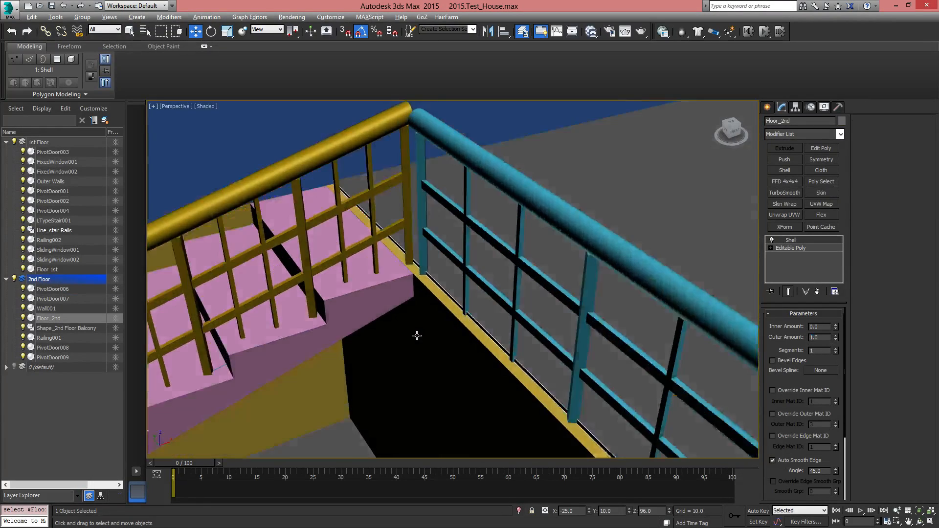
pyautogui.scroll(10, 417, 335)
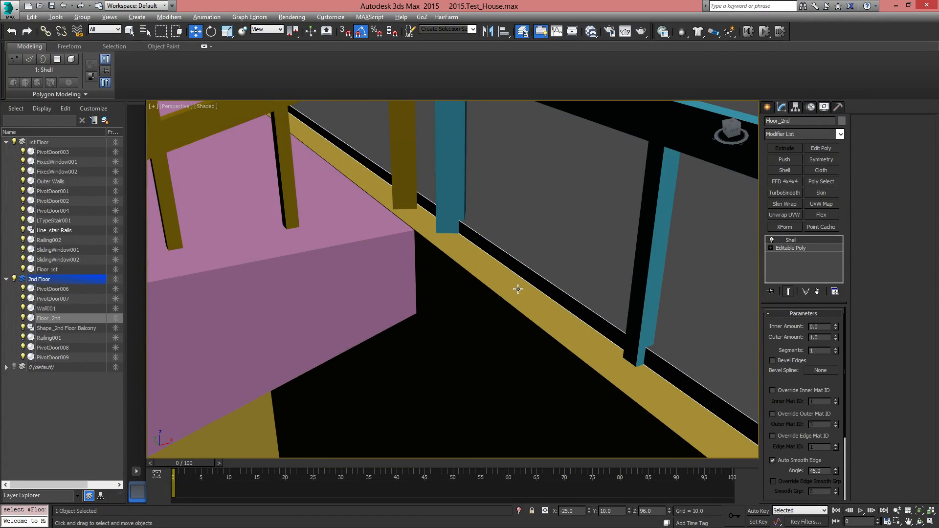
pyautogui.click(772, 240)
pyautogui.click(772, 240)
pyautogui.click(772, 240)
pyautogui.click(772, 240)
pyautogui.click(773, 240)
pyautogui.click(773, 240)
pyautogui.click(773, 241)
pyautogui.click(773, 240)
pyautogui.click(773, 240)
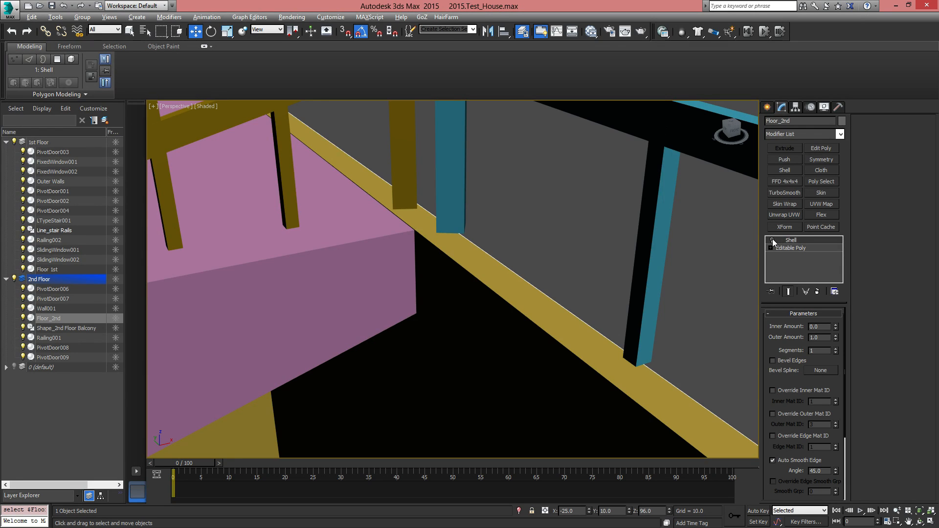
# Turn Floor_2nd's Shell modifier back on and examine the floor edge along the balcony railing out to its corner
pyautogui.click(773, 240)
pyautogui.keyDown('alt'); pyautogui.moveTo(420, 275); pyautogui.dragTo(383, 304, button='middle'); pyautogui.keyUp('alt')
pyautogui.scroll(-3, 383, 305)
pyautogui.scroll(-5, 383, 304)
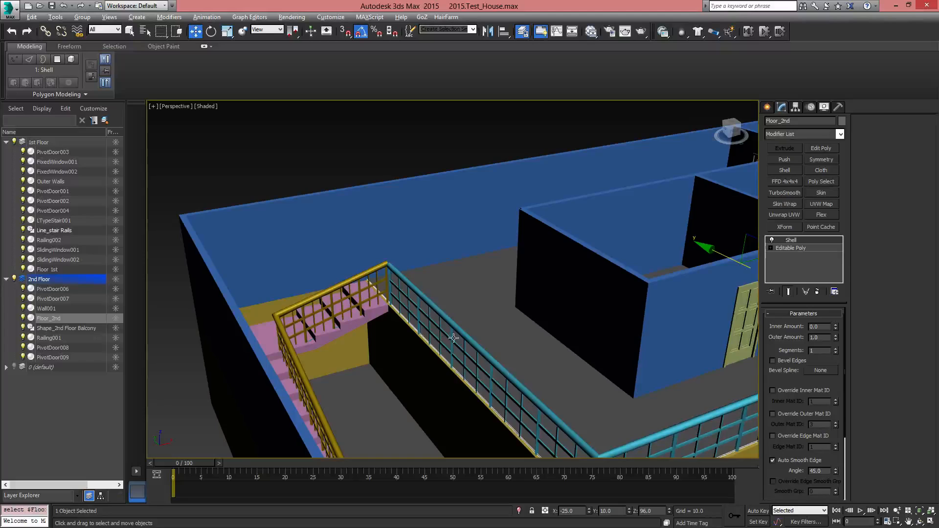
pyautogui.moveTo(581, 405); pyautogui.dragTo(419, 356, button='middle')
pyautogui.moveTo(419, 356); pyautogui.dragTo(429, 274, button='middle')
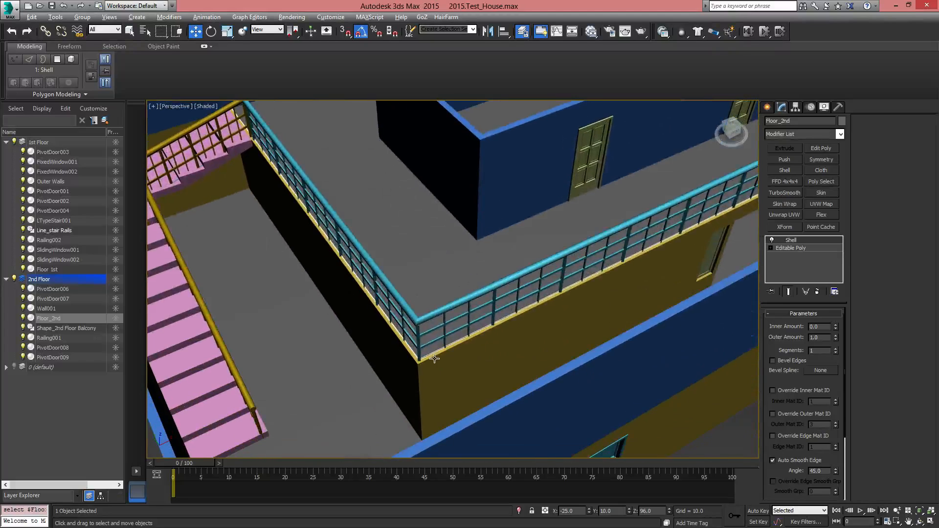
pyautogui.scroll(6, 430, 358)
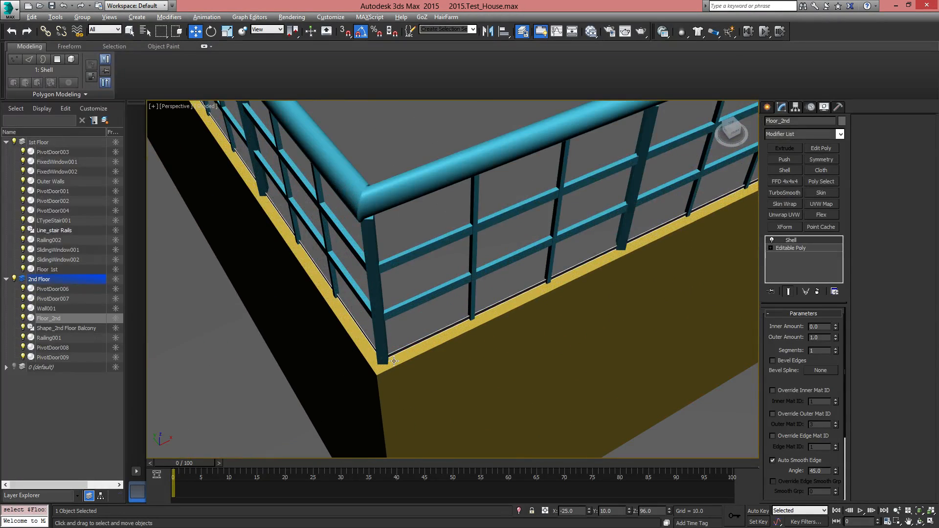
# In Floor_2nd's Editable Poly, select the vertex at the balcony railing's corner and open the Move Transform Type-In
pyautogui.click(803, 248)
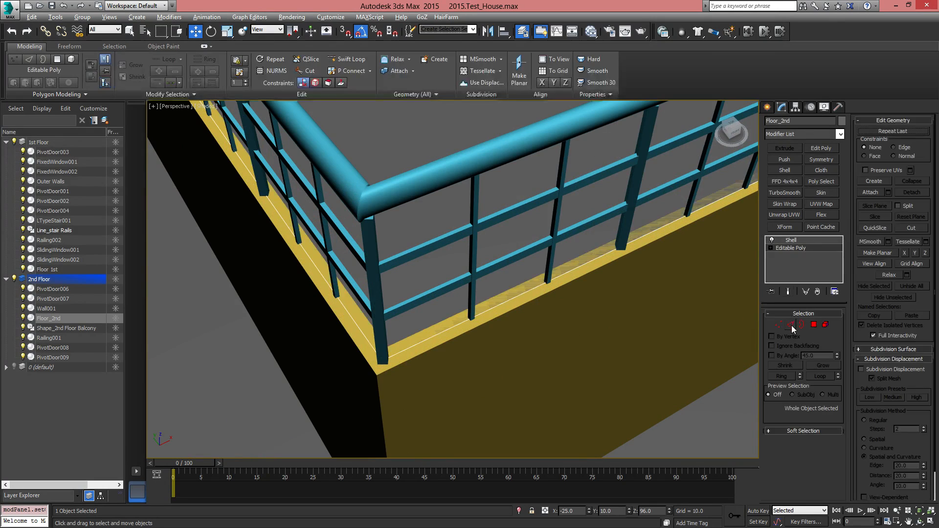
pyautogui.click(779, 325)
pyautogui.moveTo(356, 345); pyautogui.dragTo(397, 396)
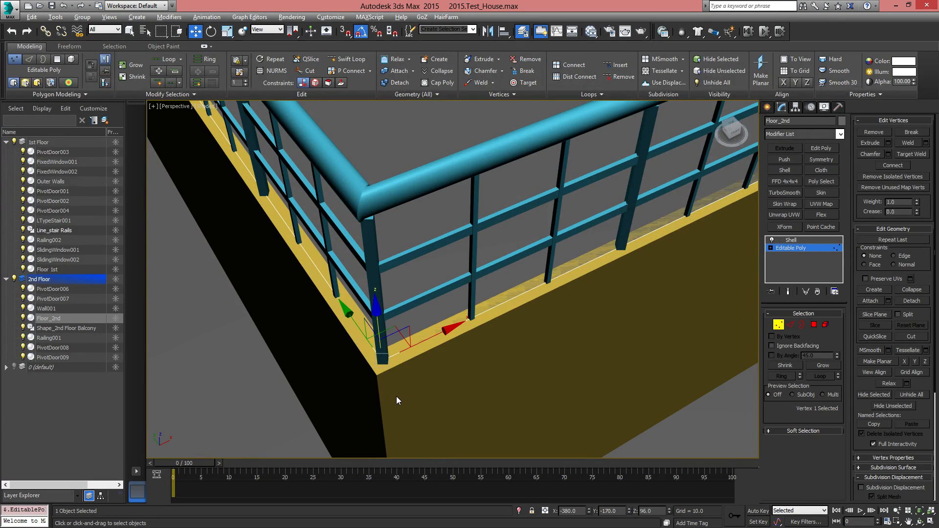
pyautogui.keyDown('alt'); pyautogui.moveTo(399, 394); pyautogui.dragTo(391, 399, button='middle'); pyautogui.keyUp('alt')
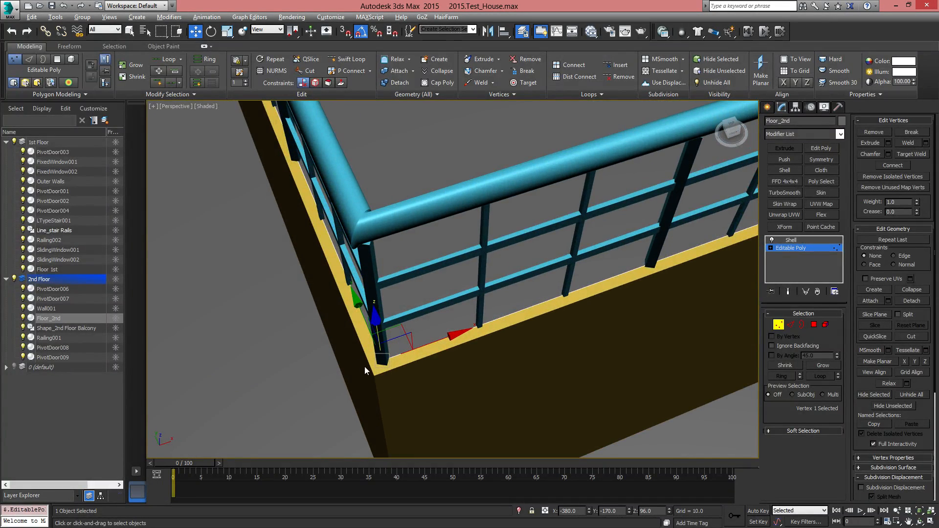
pyautogui.keyDown('alt'); pyautogui.moveTo(365, 366); pyautogui.dragTo(458, 367, button='middle'); pyautogui.keyUp('alt')
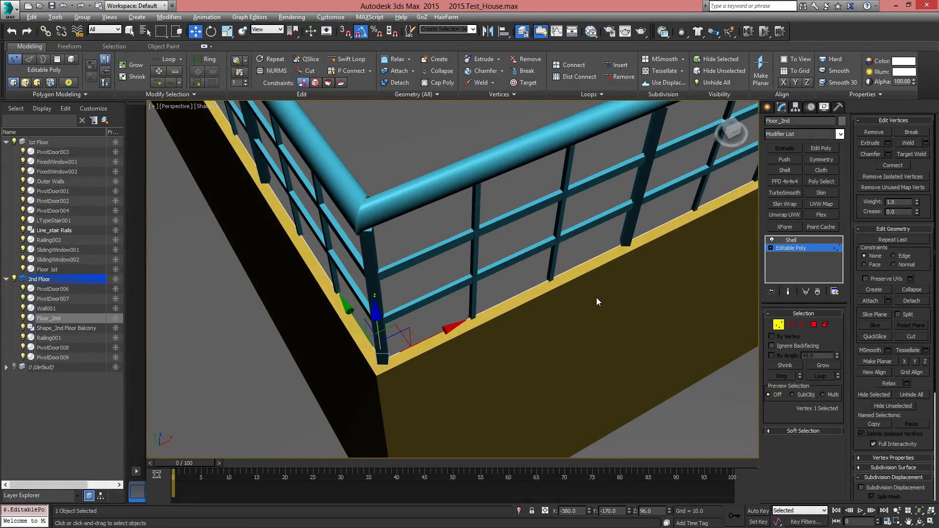
pyautogui.press('F12')
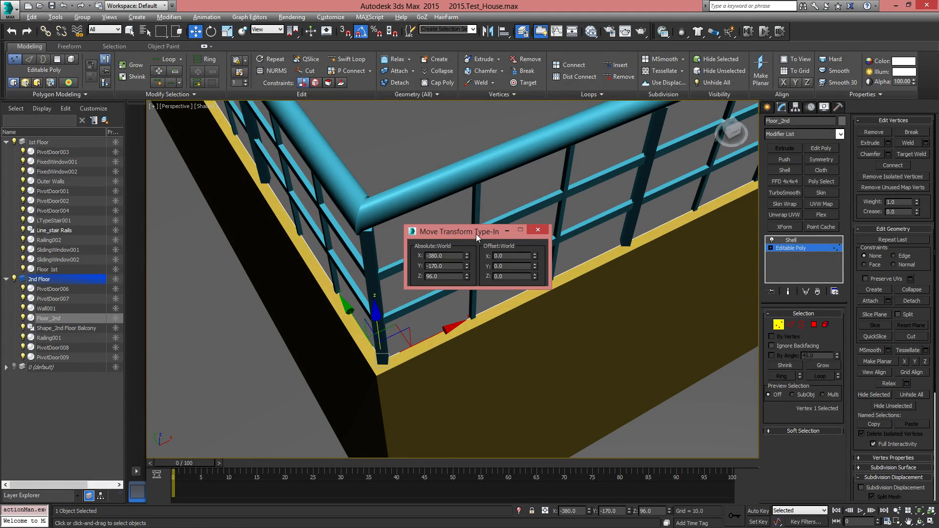
pyautogui.moveTo(476, 234); pyautogui.dragTo(553, 273)
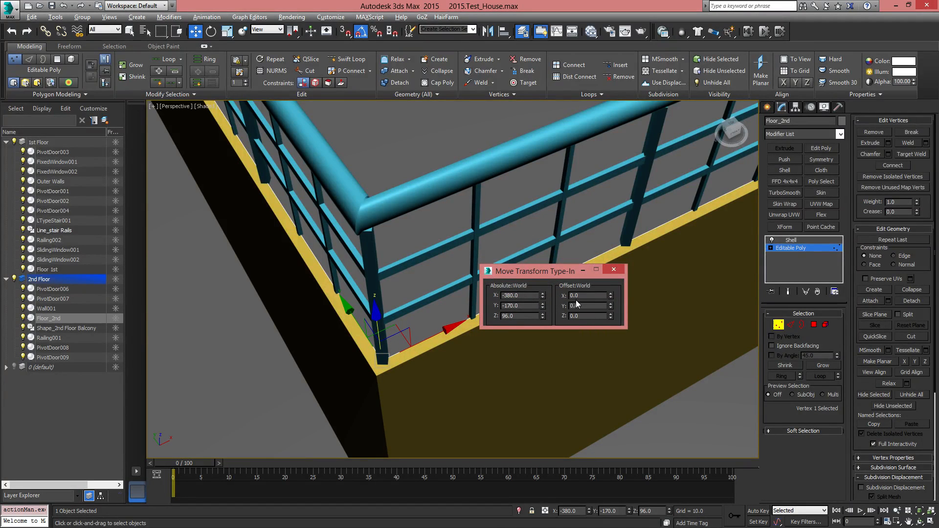
# Try offsetting the balcony corner vertex by -5 and about -2.45 in X, undoing the first move
pyautogui.press('Return')
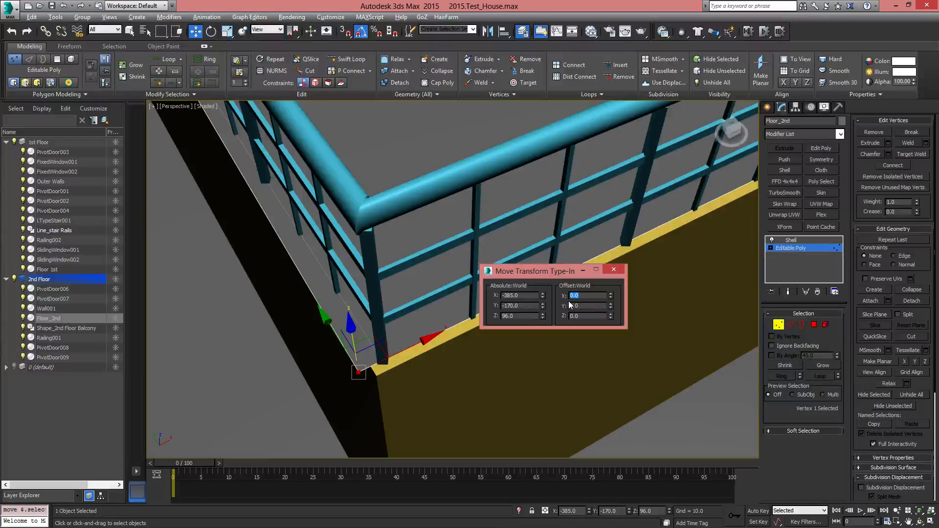
pyautogui.hotkey('ctrl', 'z')
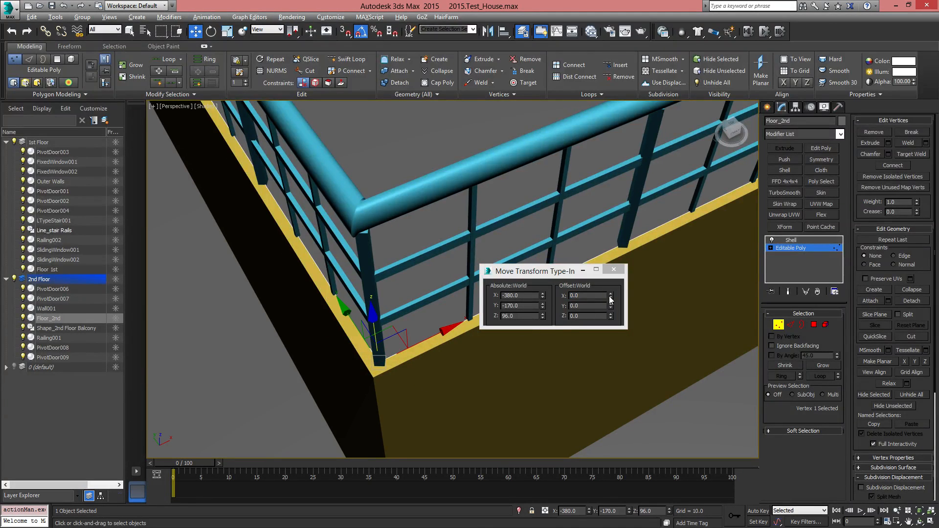
pyautogui.moveTo(610, 297); pyautogui.dragTo(614, 306)
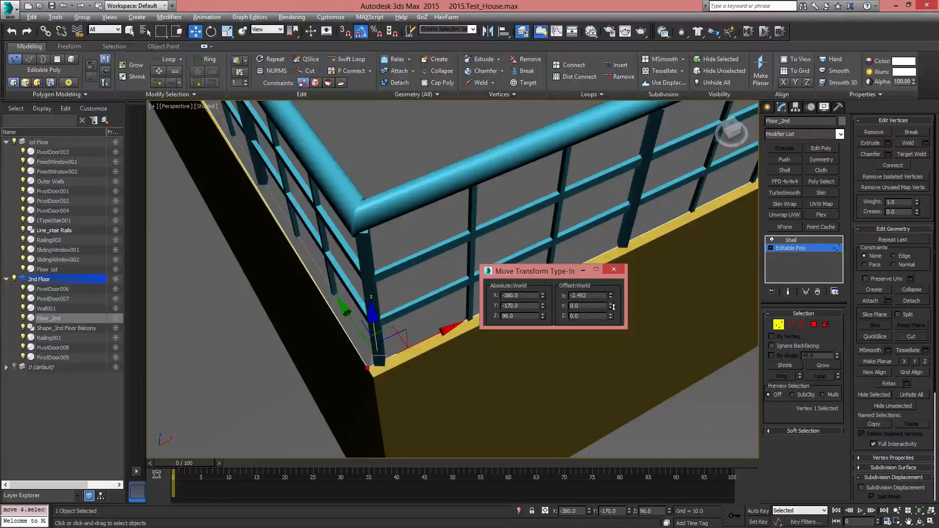
# Offset the floor vertex at the balcony railing's corner by -2.5 in X
pyautogui.moveTo(614, 307); pyautogui.dragTo(614, 307)
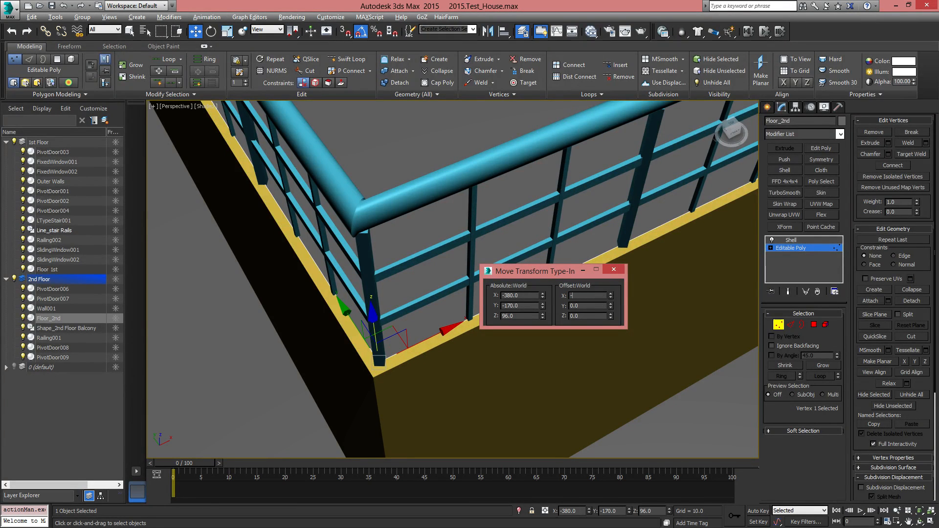
pyautogui.write('-2.5')
pyautogui.press('Return')
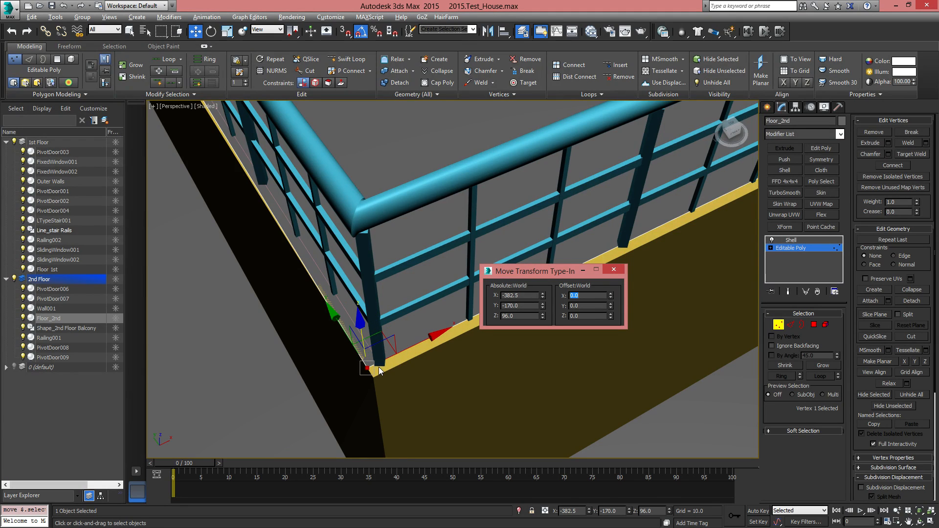
# Select the floor vertex at the wall beside the top of the stairs and offset it by -2.5 in X
pyautogui.scroll(-3, 359, 339)
pyautogui.moveTo(360, 338); pyautogui.dragTo(390, 374, button='middle')
pyautogui.scroll(-3, 390, 373)
pyautogui.scroll(4, 316, 220)
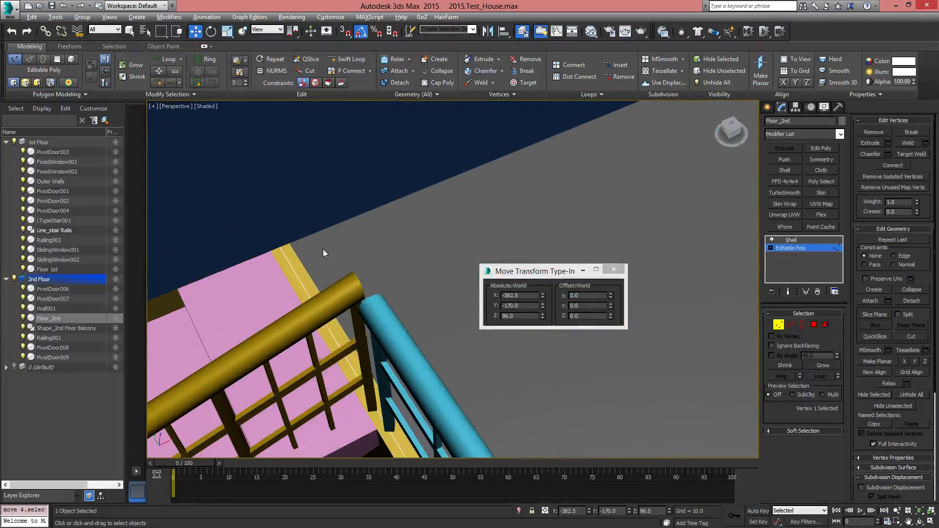
pyautogui.press('F3')
pyautogui.moveTo(275, 222); pyautogui.dragTo(319, 280)
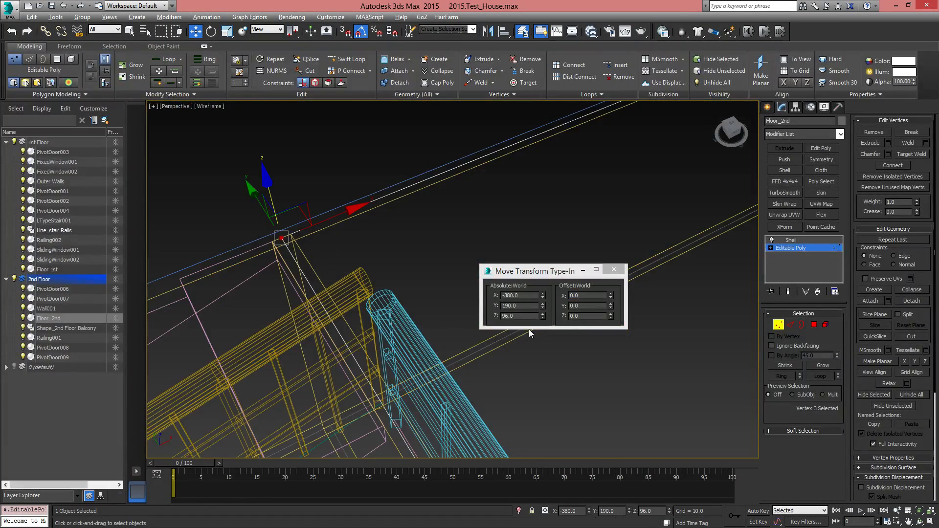
pyautogui.press('F3')
pyautogui.click(587, 296)
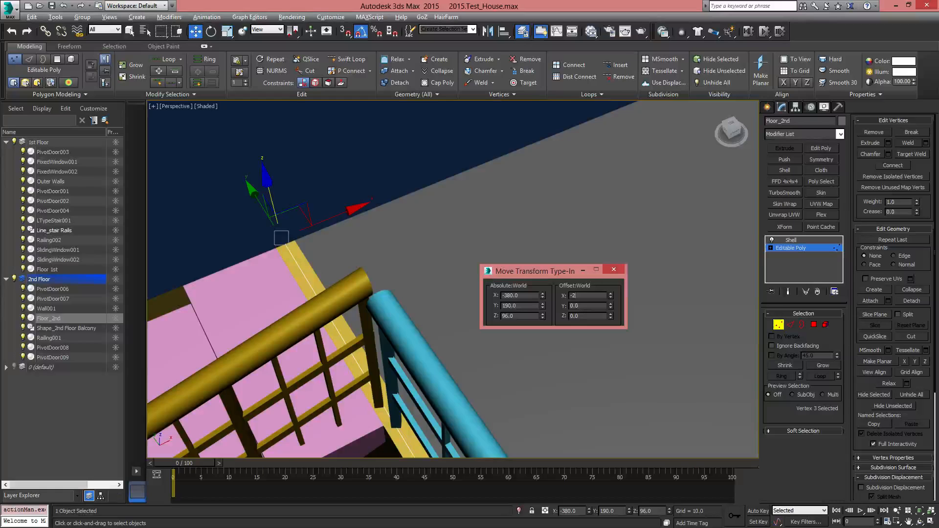
pyautogui.press('Return')
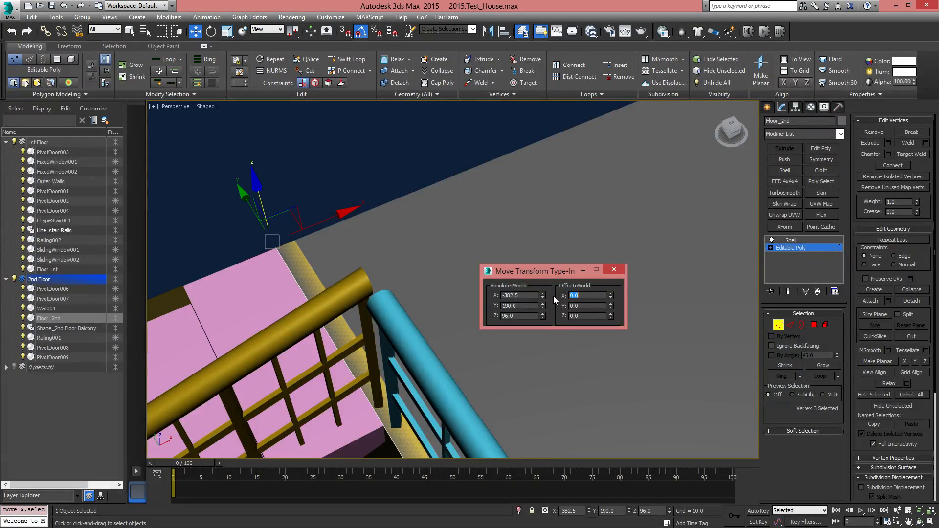
# Reselect the floor vertex at the balcony railing's corner and offset it by -2.5 in Y
pyautogui.moveTo(437, 302); pyautogui.dragTo(416, 252, button='middle')
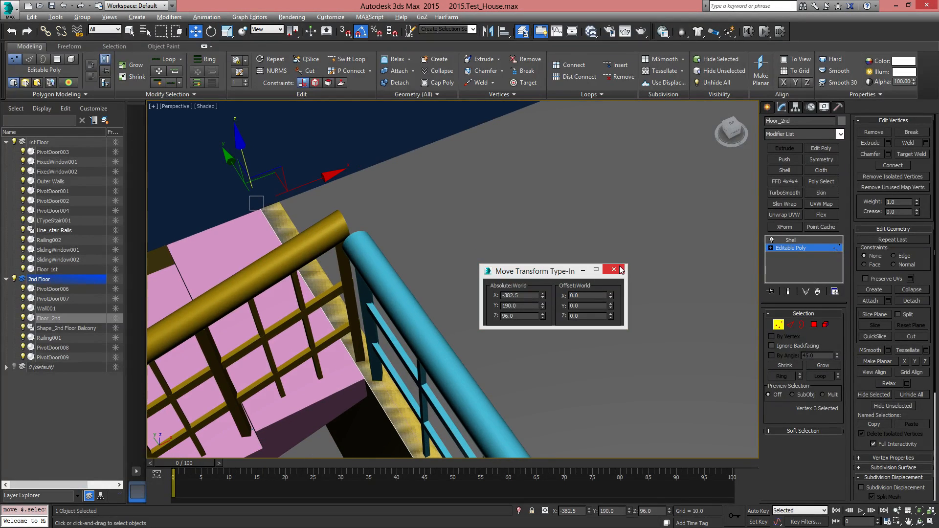
pyautogui.scroll(-4, 563, 338)
pyautogui.moveTo(562, 338); pyautogui.dragTo(310, 192, button='middle')
pyautogui.scroll(-3, 482, 435)
pyautogui.moveTo(482, 435); pyautogui.dragTo(291, 215, button='middle')
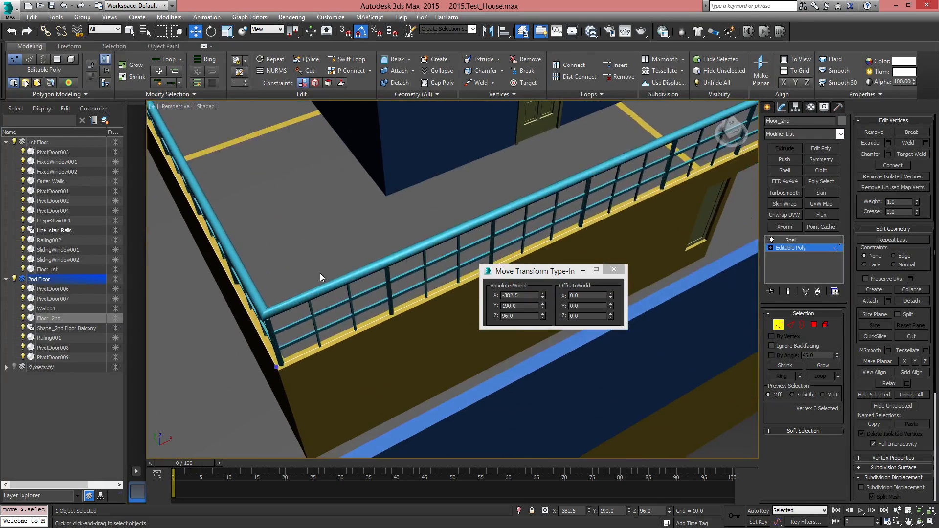
pyautogui.scroll(4, 278, 394)
pyautogui.moveTo(274, 348); pyautogui.dragTo(267, 337)
pyautogui.keyDown('alt'); pyautogui.moveTo(288, 367); pyautogui.dragTo(339, 357, button='middle'); pyautogui.keyUp('alt')
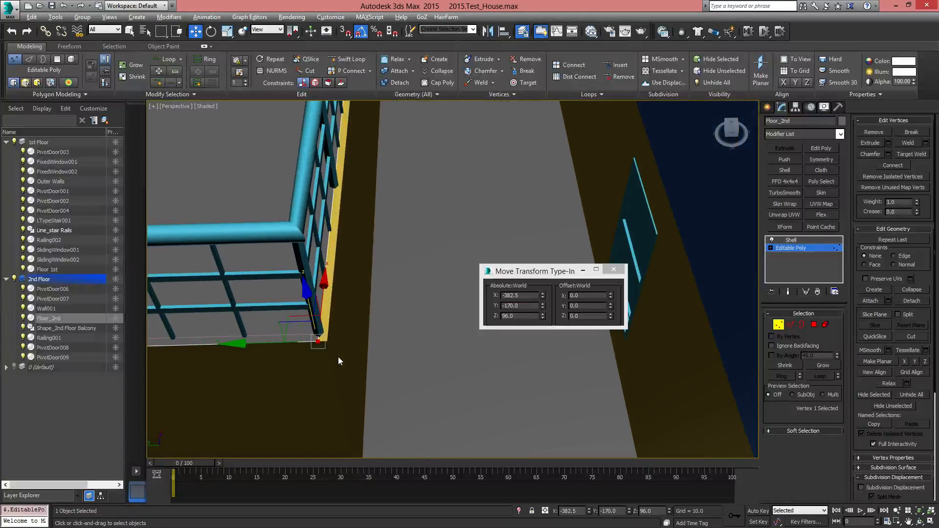
pyautogui.click(587, 305)
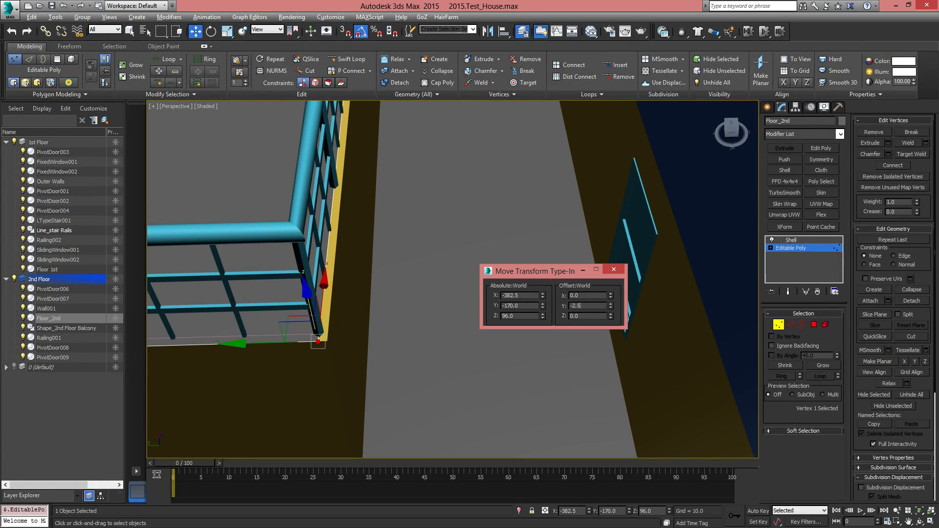
pyautogui.press('Return')
# Select the floor's outer corner vertex at the far end of the balcony side and offset it by -2.5 in Y
pyautogui.scroll(-8, 375, 245)
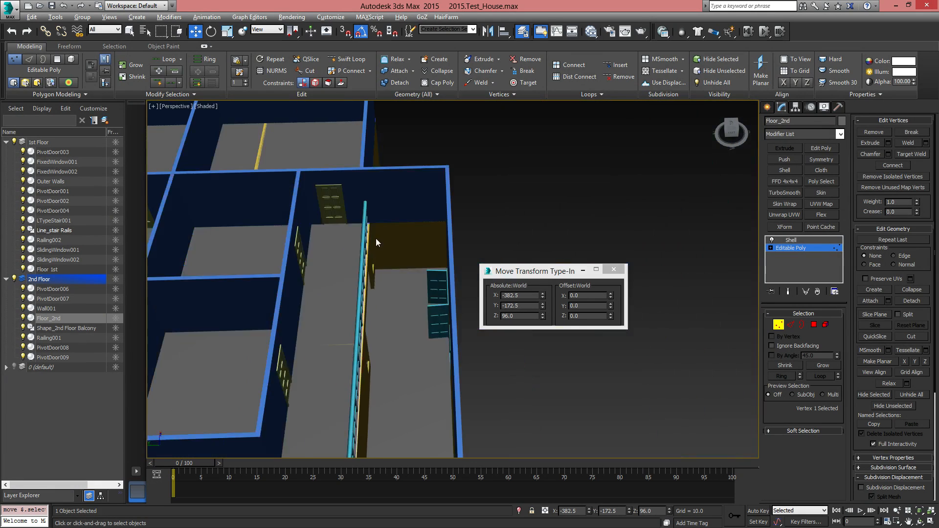
pyautogui.moveTo(376, 238); pyautogui.dragTo(381, 377, button='middle')
pyautogui.press('F3')
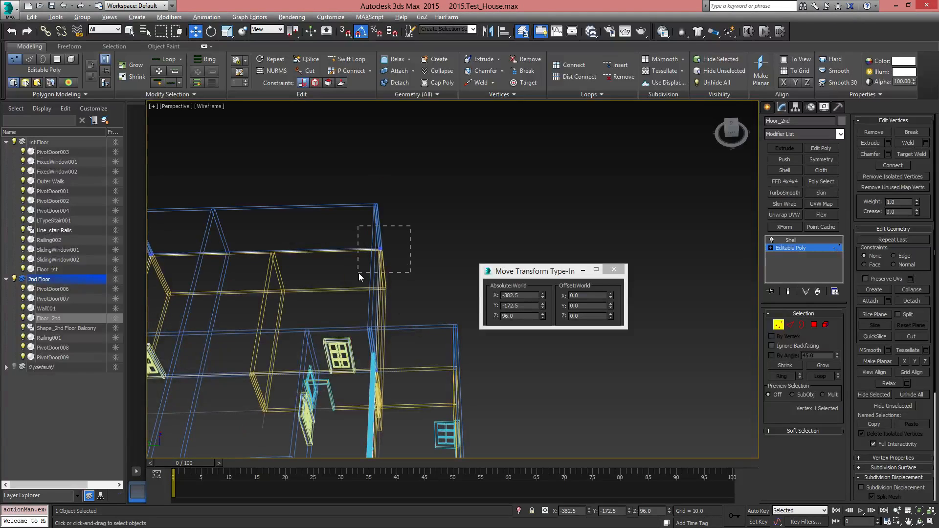
pyautogui.moveTo(359, 273); pyautogui.dragTo(360, 273)
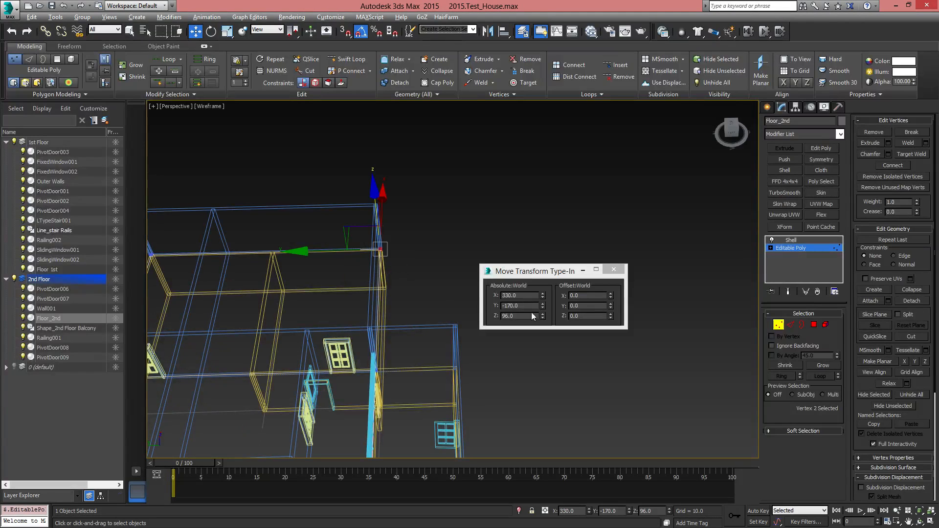
pyautogui.click(591, 306)
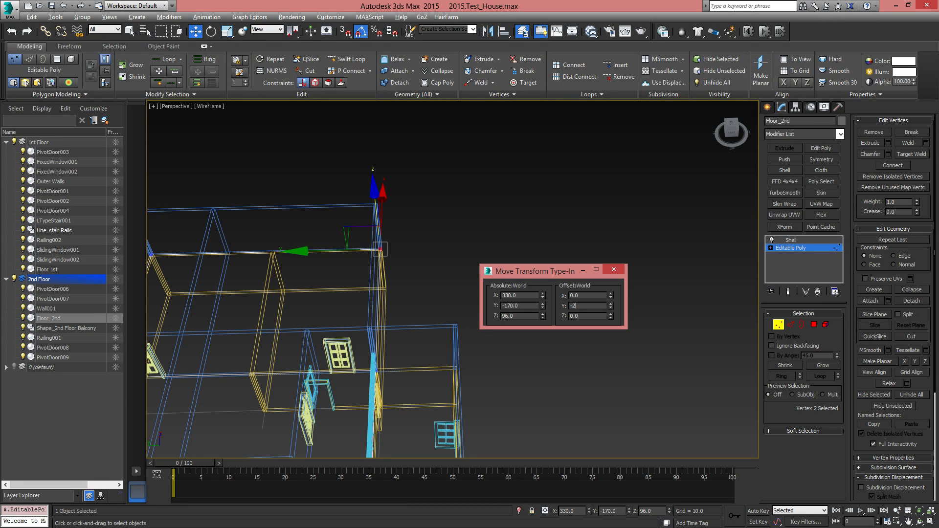
pyautogui.press('Return')
# Select the floor vertex at the far corner with X 330 and Y 190 and offset it by 2.5 in Y
pyautogui.moveTo(228, 272); pyautogui.dragTo(387, 115, button='middle')
pyautogui.moveTo(337, 157); pyautogui.dragTo(376, 404, button='middle')
pyautogui.scroll(5, 403, 232)
pyautogui.scroll(2, 338, 240)
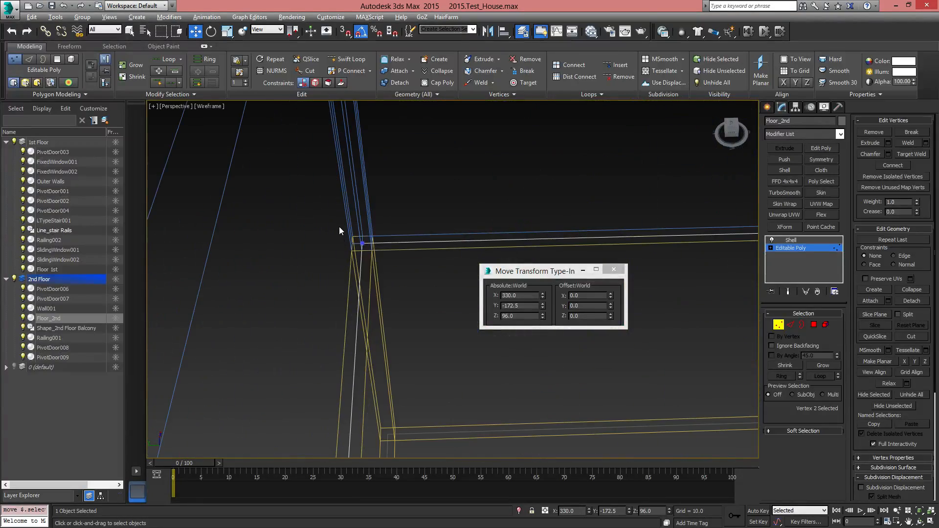
pyautogui.moveTo(399, 206); pyautogui.dragTo(331, 268, button='middle')
pyautogui.moveTo(267, 283); pyautogui.dragTo(347, 351)
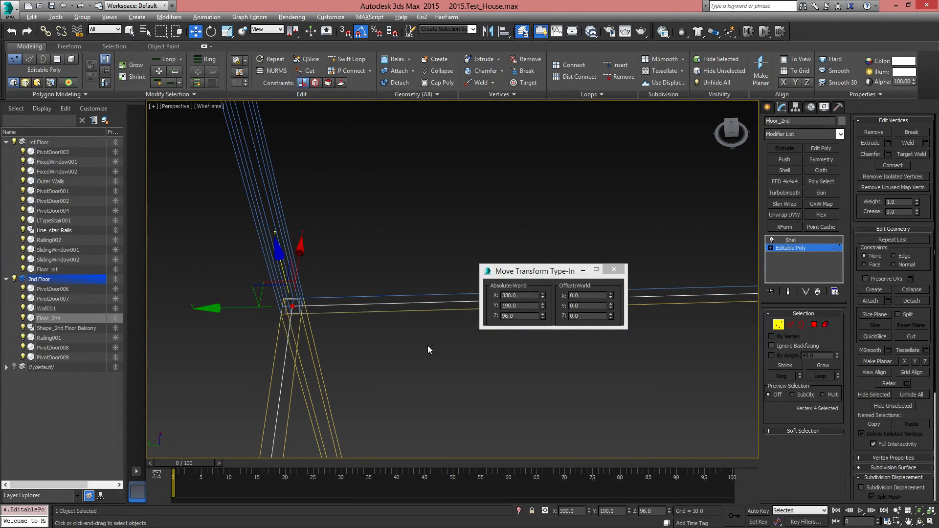
pyautogui.moveTo(428, 345); pyautogui.dragTo(497, 344, button='middle')
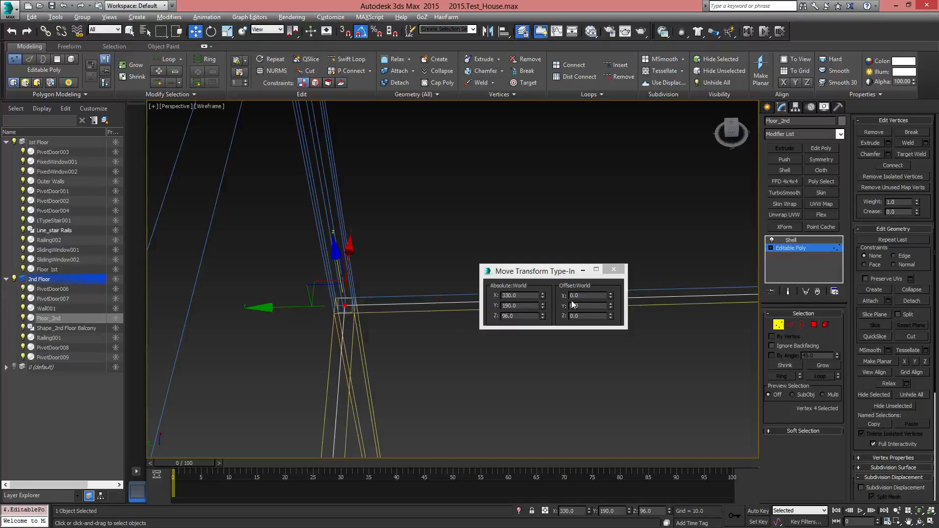
pyautogui.click(586, 306)
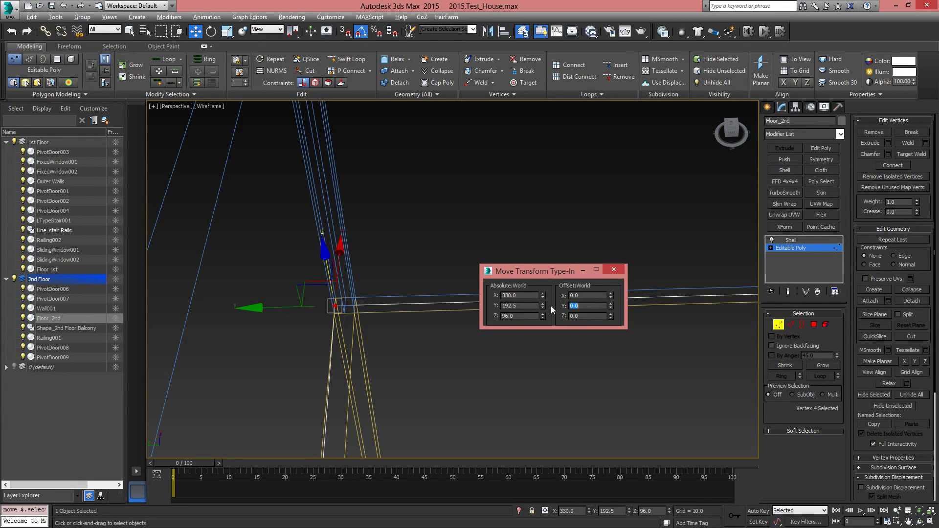
pyautogui.press('Return')
# Offset the same far corner vertex by 2.5 in X so the floor reaches the wall's outer face
pyautogui.keyDown('alt'); pyautogui.moveTo(470, 345); pyautogui.dragTo(366, 339, button='middle'); pyautogui.keyUp('alt')
pyautogui.moveTo(587, 296); pyautogui.dragTo(543, 297)
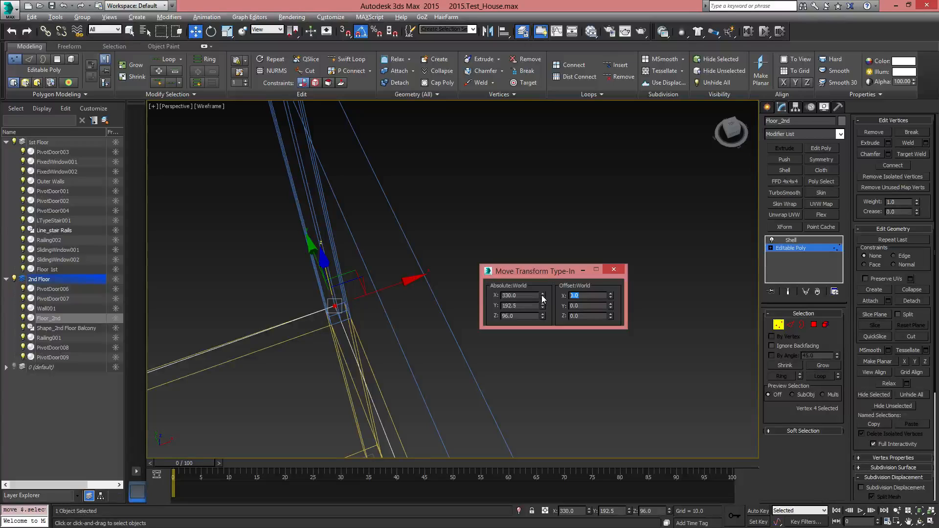
pyautogui.write('2.5')
pyautogui.press('Return')
# Select the floor vertex at the other far corner, offset it by 2.5 in X and close the Move Transform Type-In
pyautogui.moveTo(313, 386); pyautogui.dragTo(408, 288, button='middle')
pyautogui.scroll(-3, 366, 362)
pyautogui.scroll(6, 412, 316)
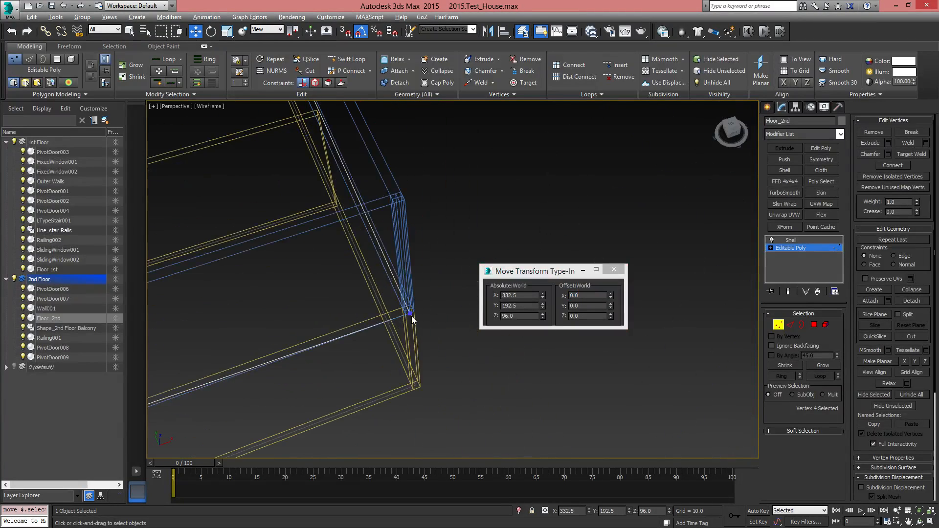
pyautogui.moveTo(439, 335); pyautogui.dragTo(436, 336)
pyautogui.moveTo(436, 334); pyautogui.dragTo(404, 360, button='middle')
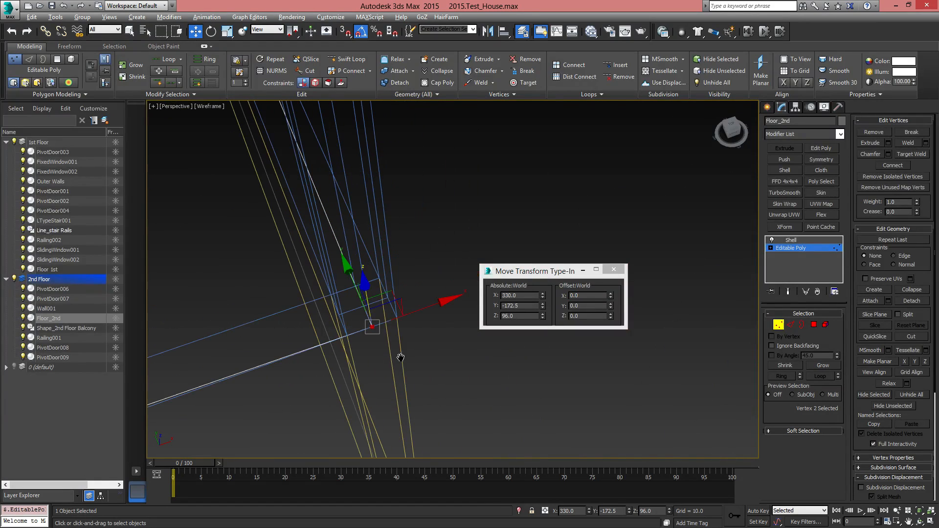
pyautogui.moveTo(584, 295); pyautogui.dragTo(550, 293)
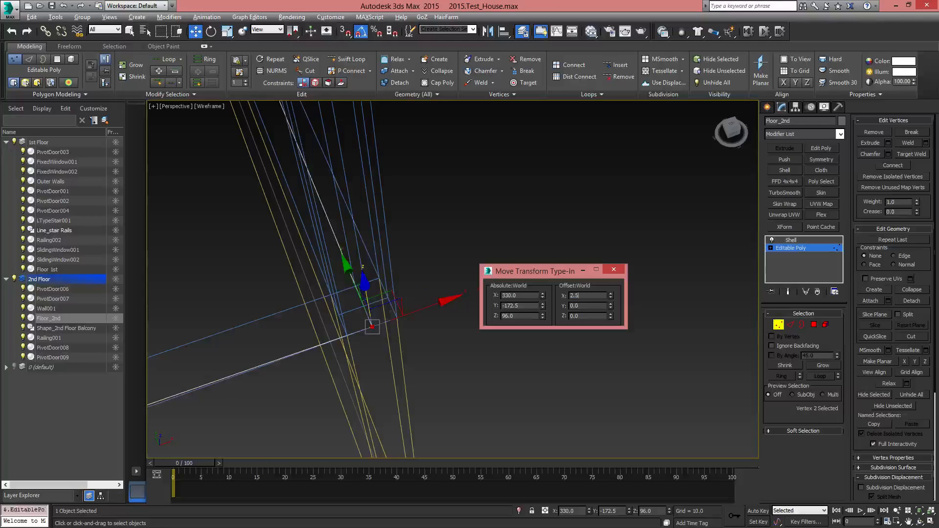
pyautogui.press('Return')
pyautogui.scroll(-4, 313, 302)
pyautogui.moveTo(313, 301); pyautogui.dragTo(499, 241, button='middle')
pyautogui.click(616, 270)
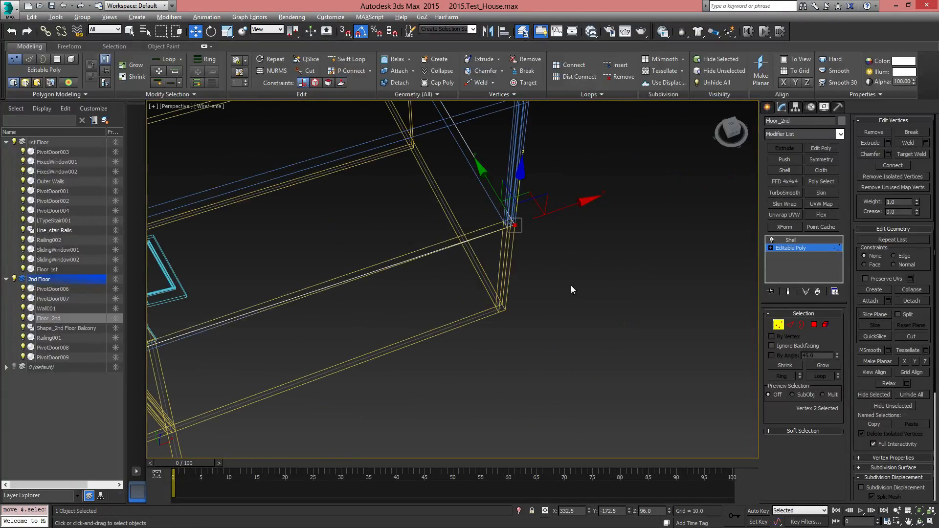
# Return the view to shaded display and leave vertex editing by selecting the floor's Shell modifier
pyautogui.scroll(-5, 571, 287)
pyautogui.moveTo(319, 360); pyautogui.dragTo(679, 254, button='middle')
pyautogui.press('F3')
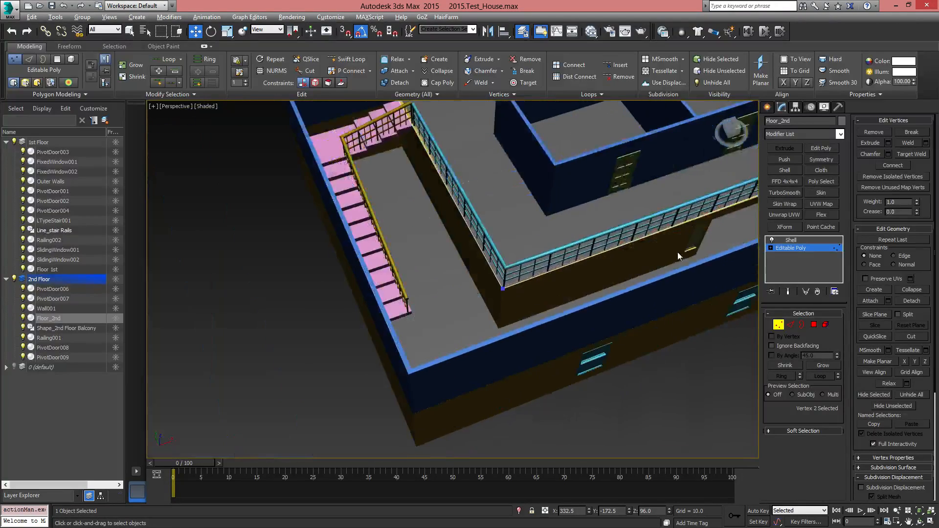
pyautogui.moveTo(572, 287); pyautogui.dragTo(526, 359, button='middle')
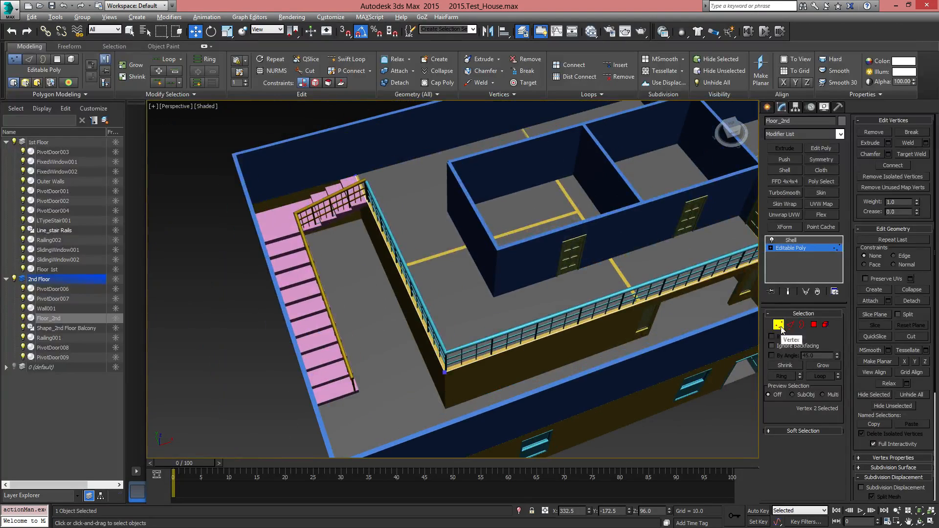
pyautogui.click(781, 240)
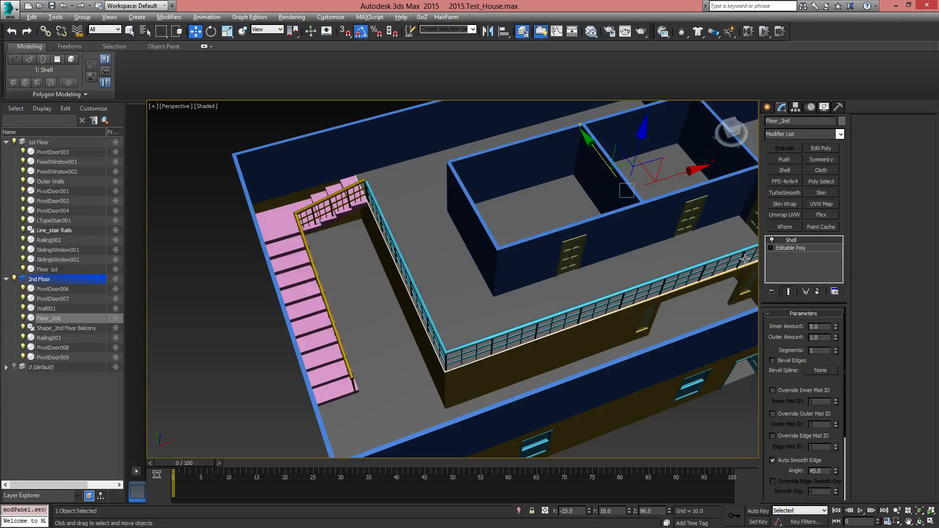
# Examine the second floor's extended edges against the outer wall faces from several sides of the house
pyautogui.keyDown('alt'); pyautogui.moveTo(518, 337); pyautogui.dragTo(421, 321, button='middle'); pyautogui.keyUp('alt')
pyautogui.click(556, 373)
pyautogui.click(644, 434)
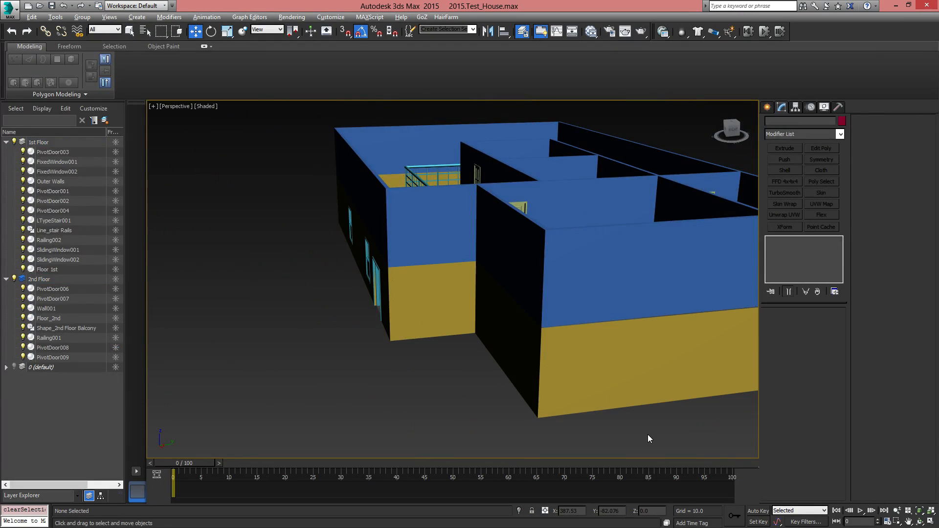
pyautogui.keyDown('alt'); pyautogui.moveTo(649, 439); pyautogui.dragTo(755, 286, button='middle'); pyautogui.keyUp('alt')
pyautogui.click(423, 286)
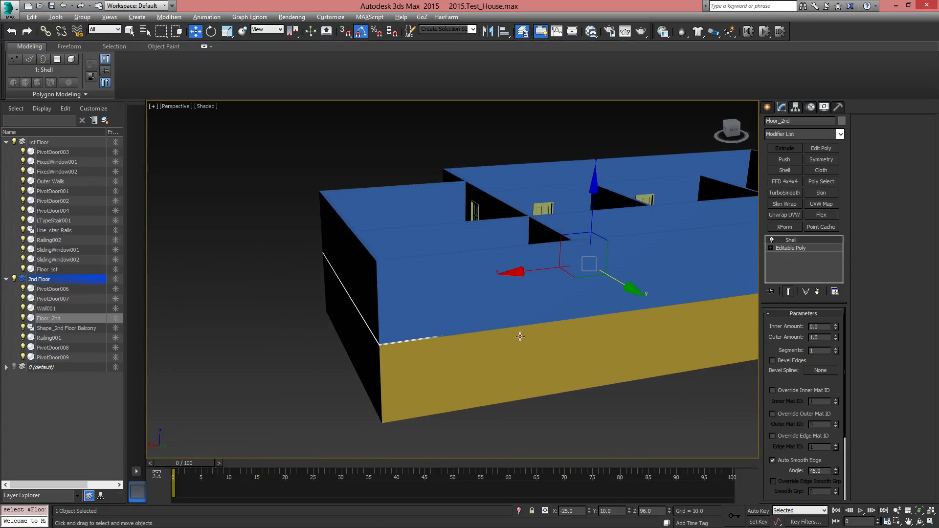
pyautogui.scroll(3, 500, 349)
pyautogui.click(202, 427)
pyautogui.scroll(-3, 493, 338)
pyautogui.keyDown('alt'); pyautogui.moveTo(656, 335); pyautogui.dragTo(574, 289, button='middle'); pyautogui.keyUp('alt')
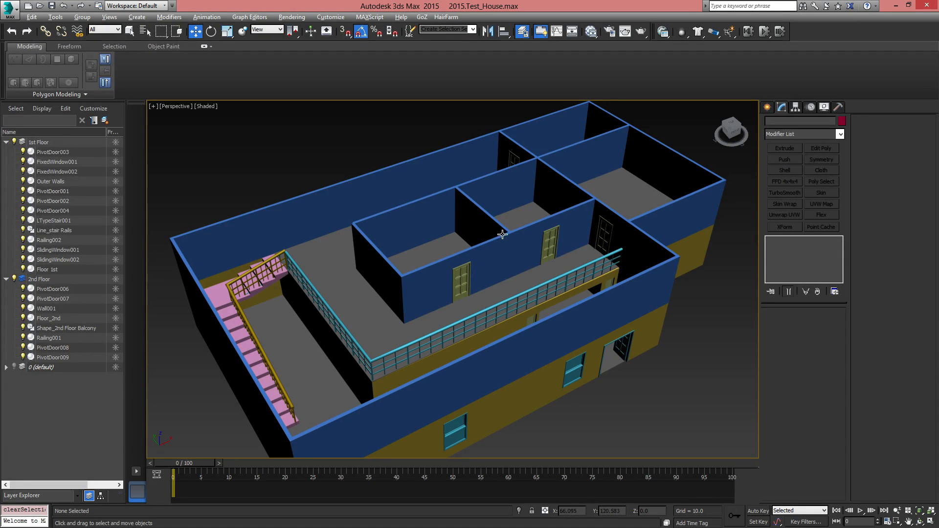
# Start creating a Sliding window from the Windows object category
pyautogui.keyDown('alt'); pyautogui.moveTo(503, 234); pyautogui.dragTo(477, 352, button='middle'); pyautogui.keyUp('alt')
pyautogui.moveTo(581, 280); pyautogui.dragTo(525, 330, button='middle')
pyautogui.click(766, 107)
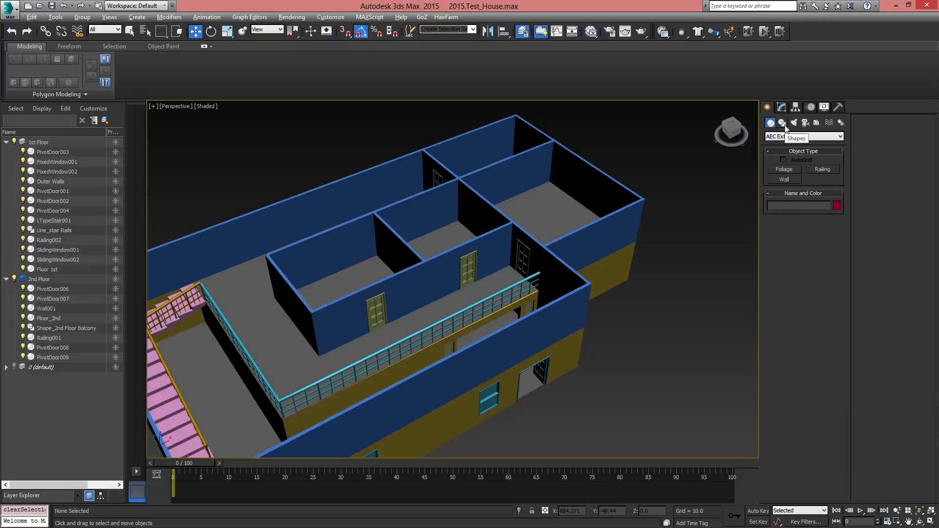
pyautogui.click(783, 137)
pyautogui.click(778, 196)
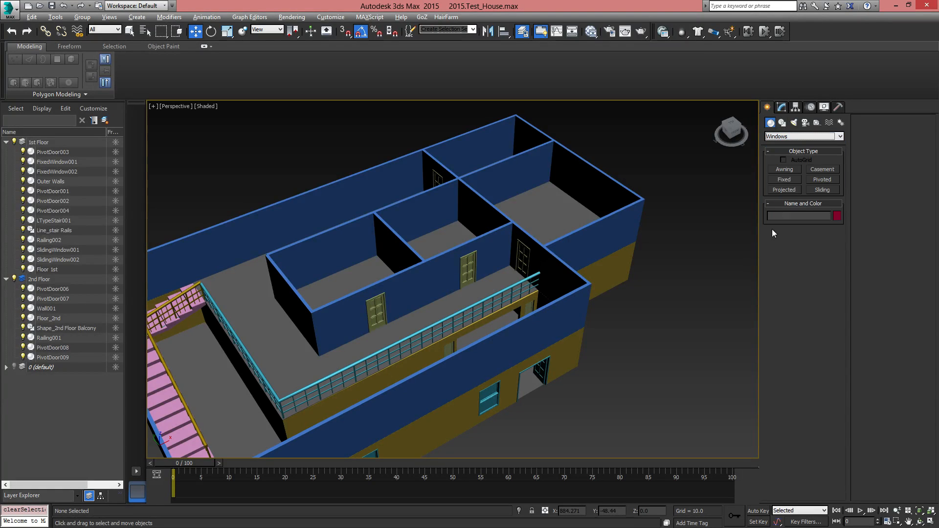
pyautogui.moveTo(581, 415); pyautogui.dragTo(586, 298, button='middle')
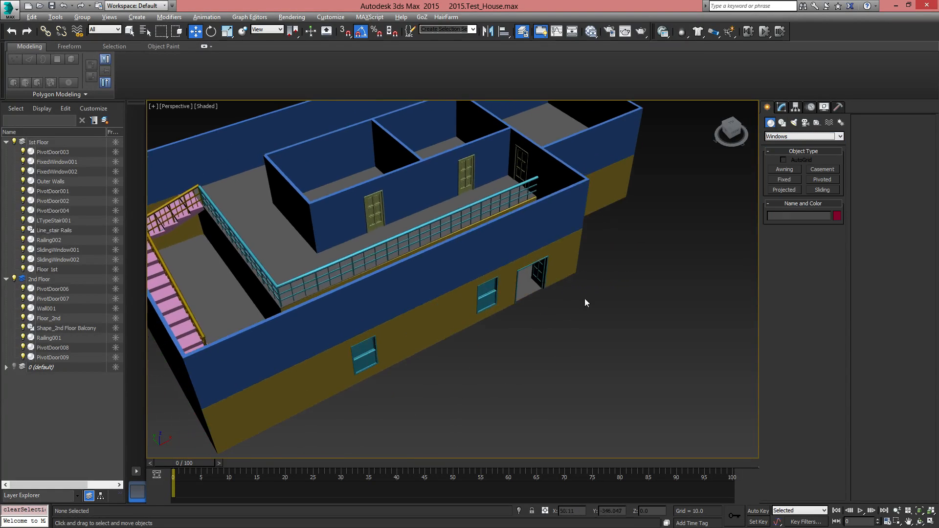
pyautogui.click(816, 191)
pyautogui.keyDown('alt'); pyautogui.moveTo(520, 330); pyautogui.dragTo(447, 348, button='middle'); pyautogui.keyUp('alt')
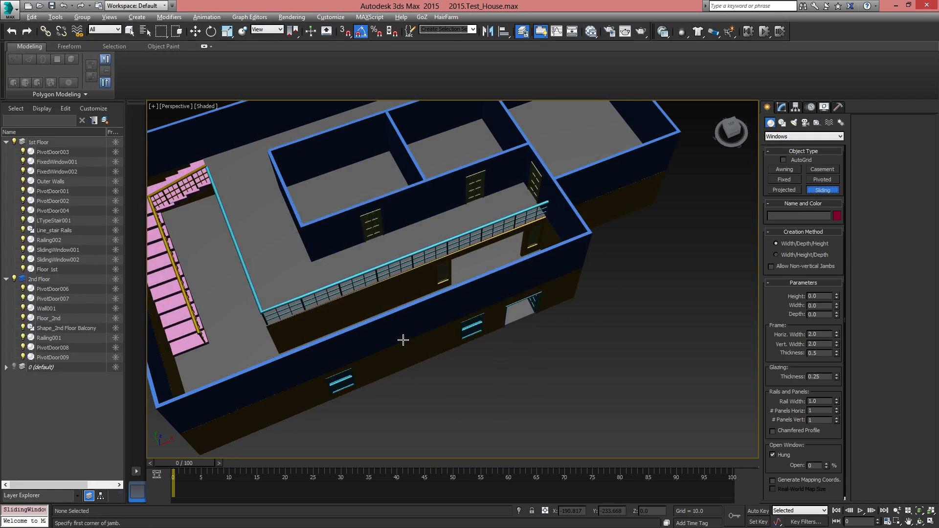
pyautogui.moveTo(401, 339); pyautogui.dragTo(449, 327)
pyautogui.rightClick(506, 354)
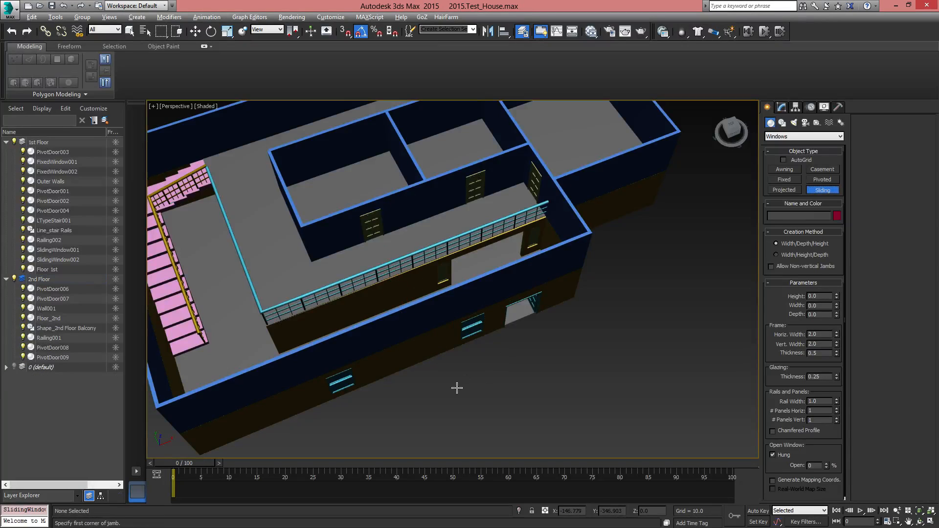
# Turn on 3D snapping and draw a sliding window 50 wide and about 50.7 high along the base of the second-floor front wall
pyautogui.click(345, 30)
pyautogui.moveTo(381, 348); pyautogui.dragTo(413, 336)
pyautogui.click(413, 336)
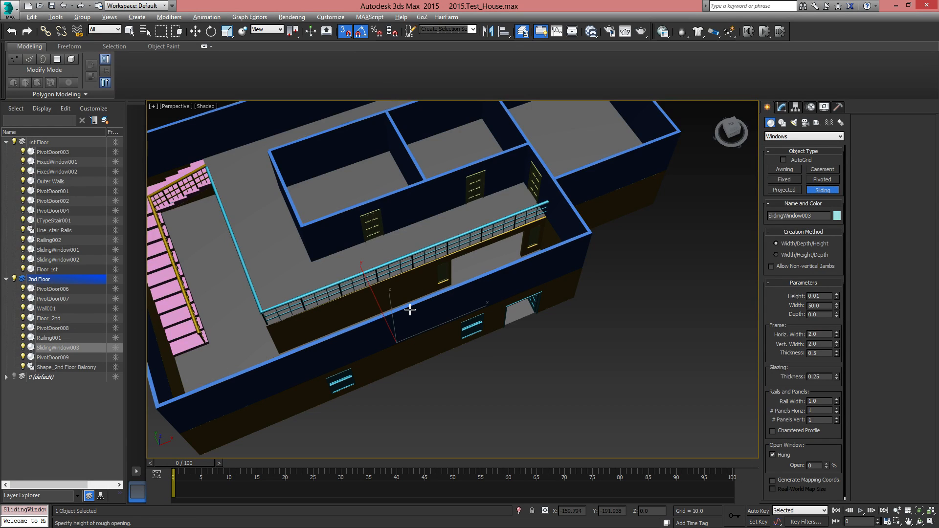
pyautogui.click(408, 297)
pyautogui.rightClick(447, 391)
# Display edged faces and check the size parameters of the first-floor sliding window farthest from the front door
pyautogui.keyDown('alt'); pyautogui.moveTo(446, 391); pyautogui.dragTo(424, 309, button='middle'); pyautogui.keyUp('alt')
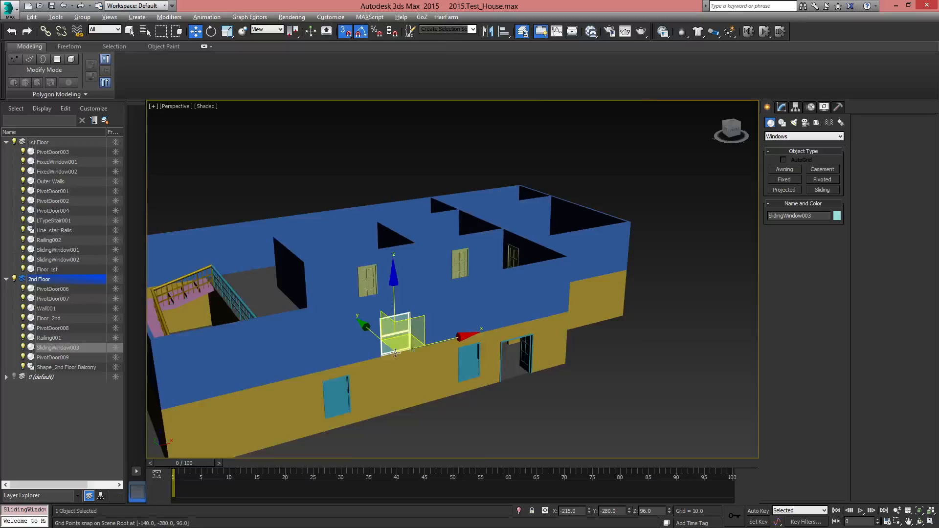
pyautogui.scroll(4, 421, 318)
pyautogui.moveTo(396, 348); pyautogui.dragTo(473, 248, button='middle')
pyautogui.press('F4')
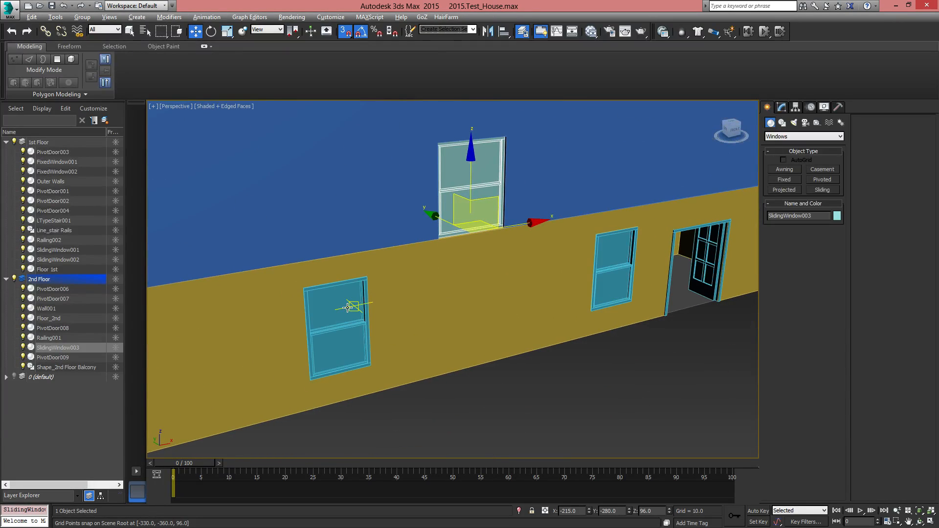
pyautogui.moveTo(449, 287); pyautogui.dragTo(463, 336, button='middle')
pyautogui.click(353, 381)
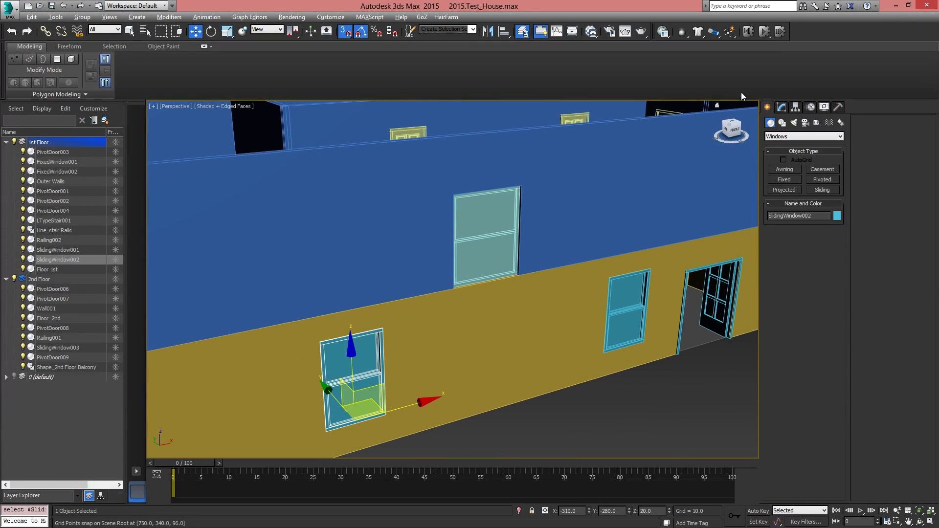
pyautogui.click(782, 107)
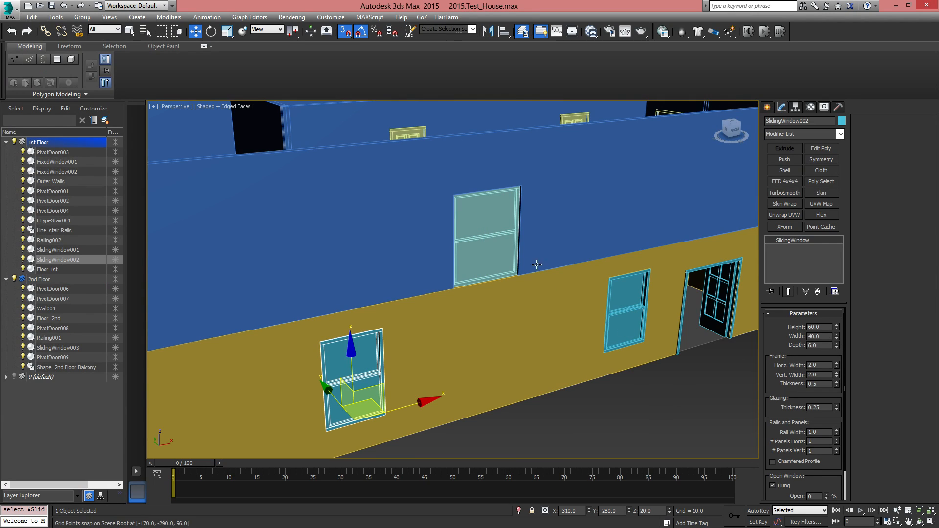
# Set the new second-floor window's height to 60, width to 40 and depth to 6
pyautogui.click(489, 227)
pyautogui.doubleClick(820, 327)
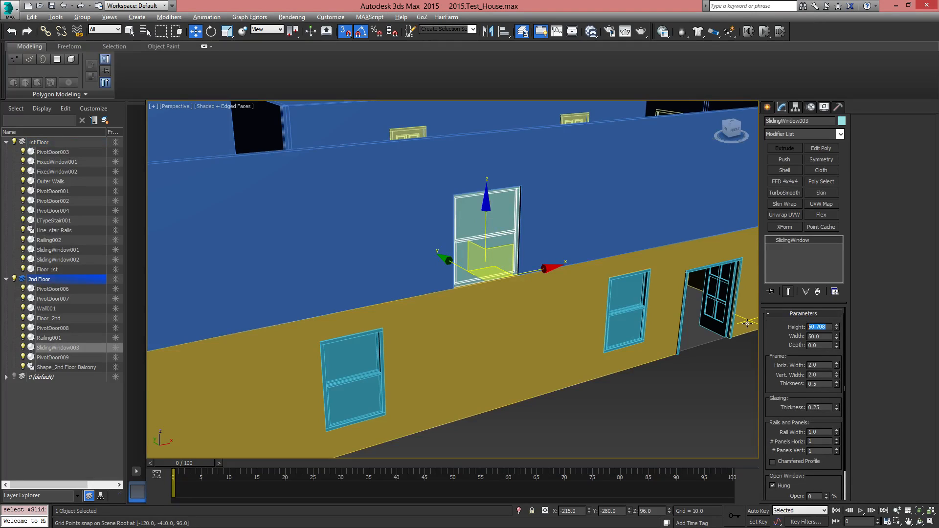
pyautogui.write('60')
pyautogui.press('Return')
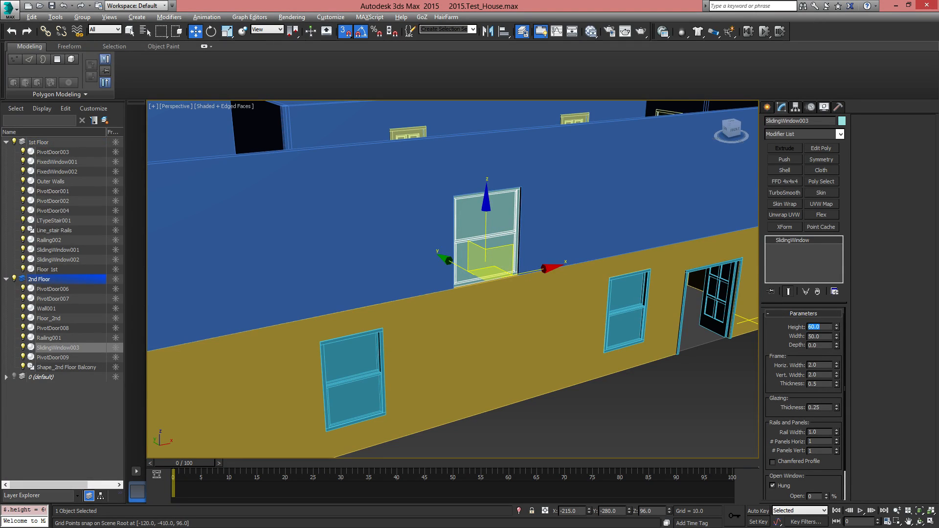
pyautogui.press('Tab')
pyautogui.write('40')
pyautogui.press('Return')
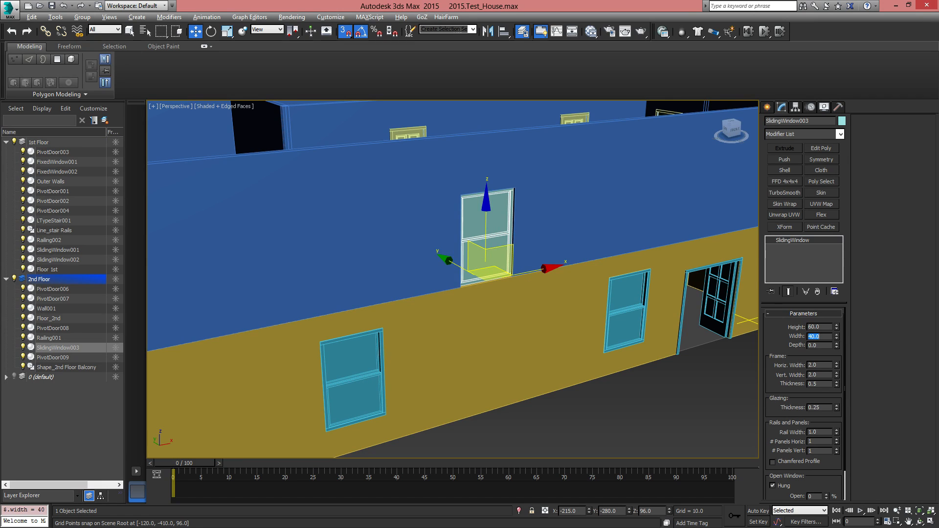
pyautogui.press('Tab')
pyautogui.write('6')
pyautogui.press('Return')
# Move the second-floor window along X to -310, directly above the first-floor window farthest from the front door
pyautogui.keyDown('alt'); pyautogui.moveTo(485, 307); pyautogui.dragTo(460, 318, button='middle'); pyautogui.keyUp('alt')
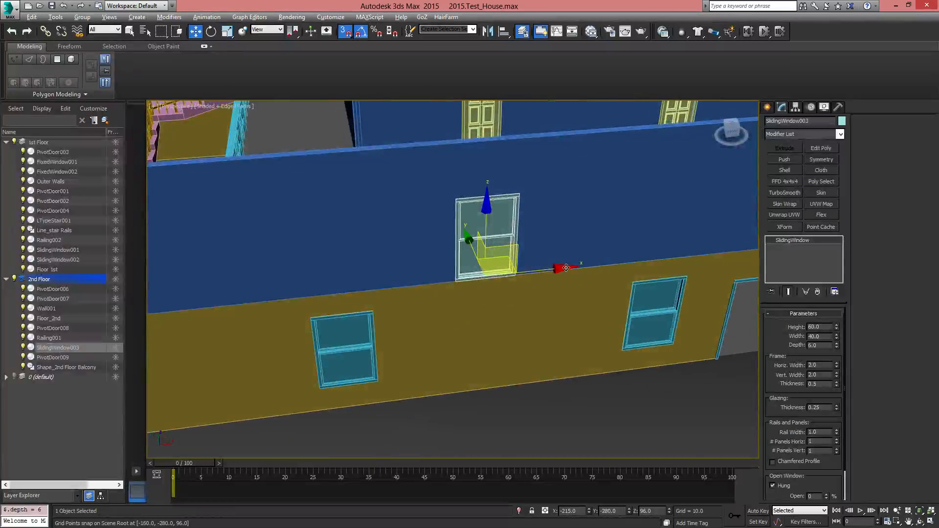
pyautogui.moveTo(566, 268); pyautogui.dragTo(337, 296)
pyautogui.keyDown('alt'); pyautogui.moveTo(446, 336); pyautogui.dragTo(473, 319, button='middle'); pyautogui.keyUp('alt')
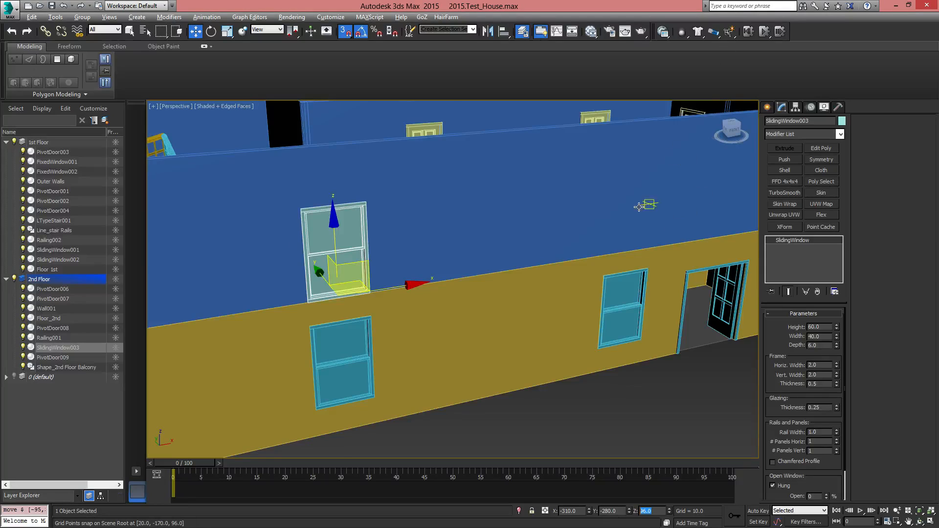
# Raise the second-floor window by an offset of 20 in Z
pyautogui.moveTo(494, 283); pyautogui.dragTo(511, 307, button='middle')
pyautogui.press('F12')
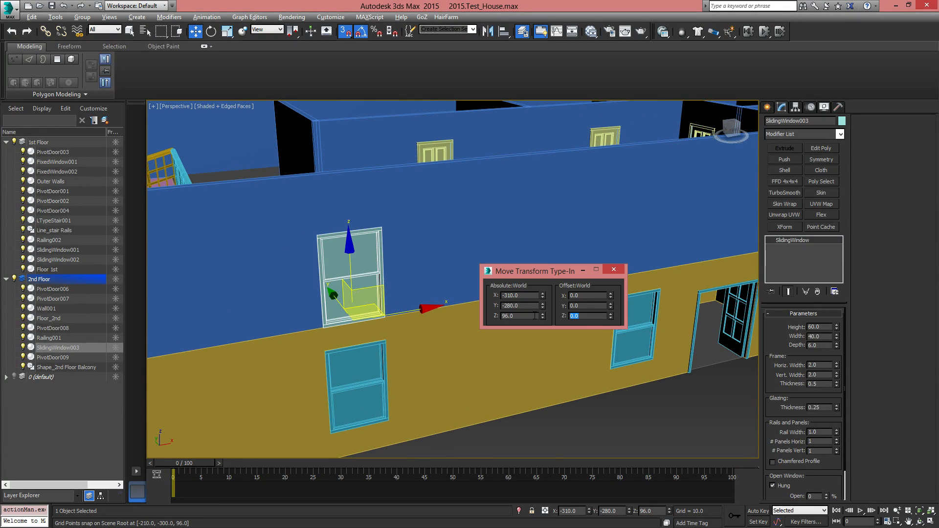
pyautogui.write('20')
pyautogui.press('Return')
pyautogui.moveTo(415, 292); pyautogui.dragTo(296, 328, button='middle')
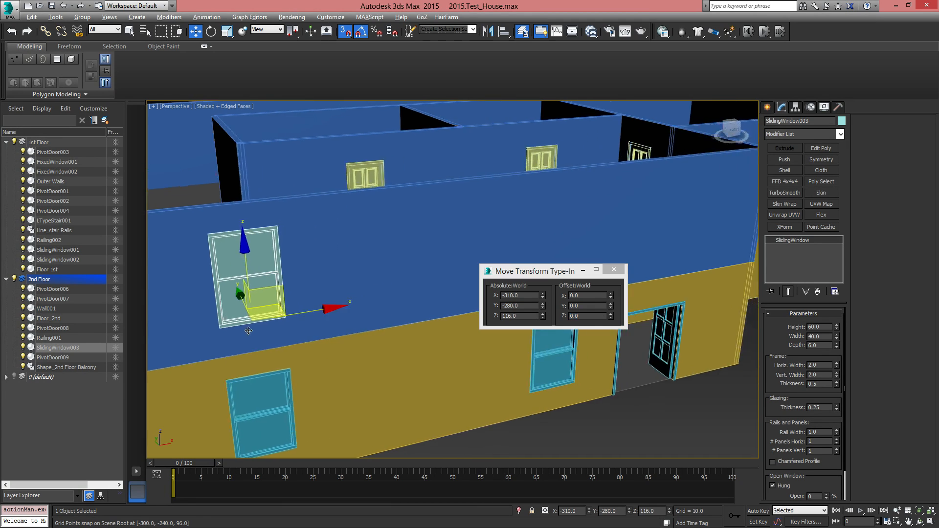
pyautogui.scroll(-4, 295, 329)
pyautogui.keyDown('alt'); pyautogui.moveTo(430, 361); pyautogui.dragTo(391, 362, button='middle'); pyautogui.keyUp('alt')
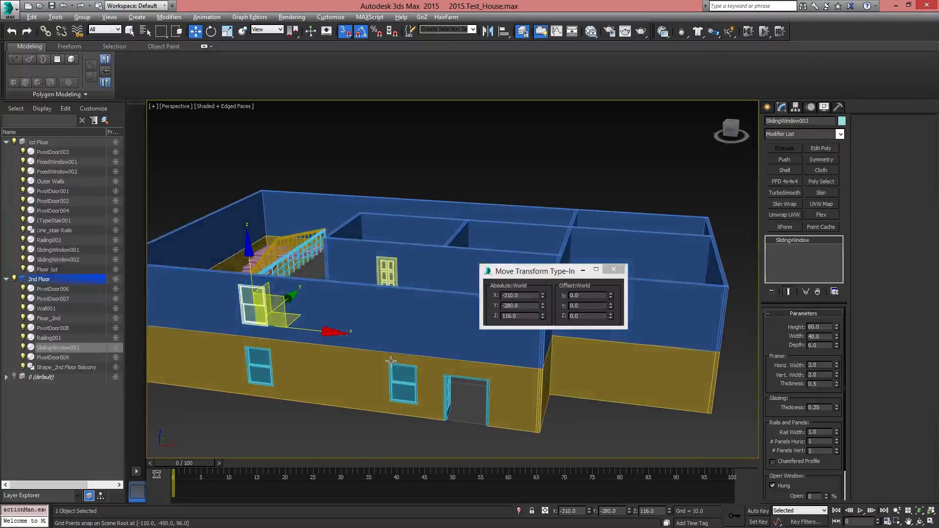
pyautogui.keyDown('shift'); pyautogui.moveTo(326, 332); pyautogui.dragTo(461, 357); pyautogui.keyUp('shift')
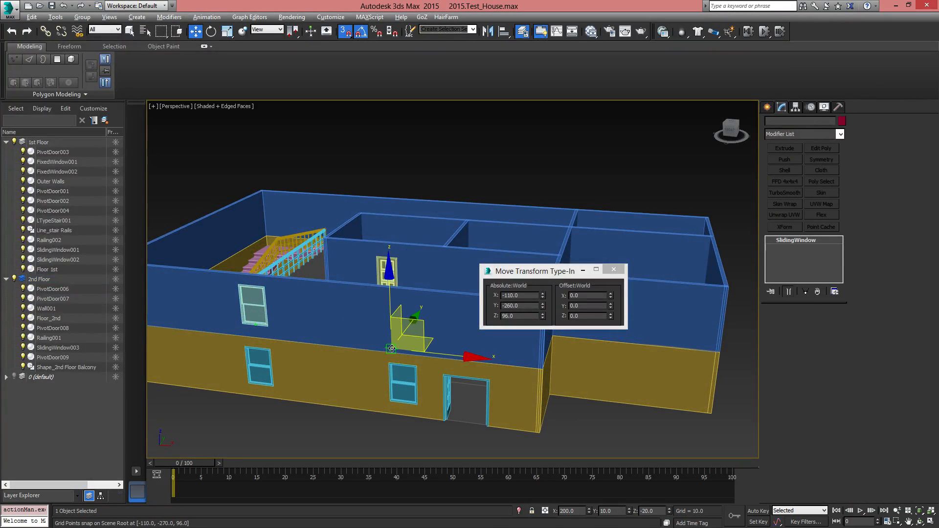
pyautogui.click(519, 312)
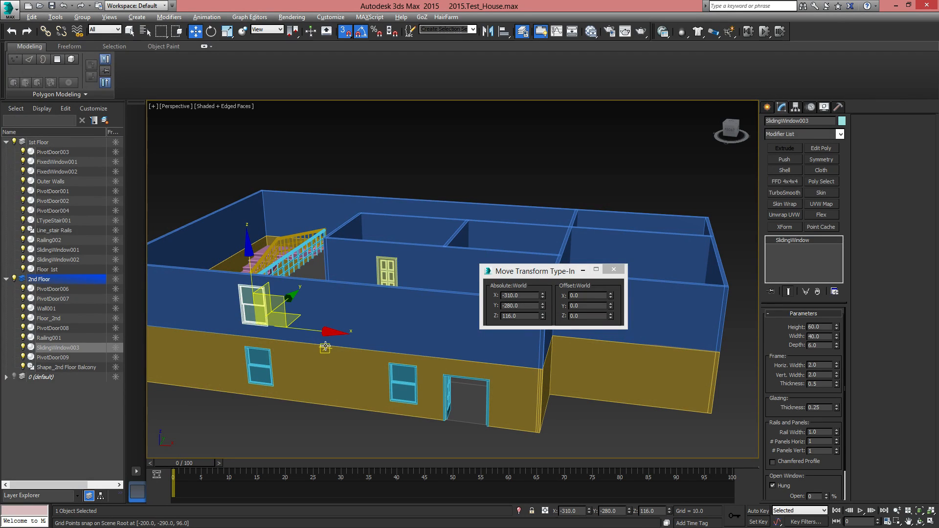
# Clone the second-floor window as an instance, turn off 3D snapping and move the copy along X to about -172
pyautogui.hotkey('ctrl', 'v')
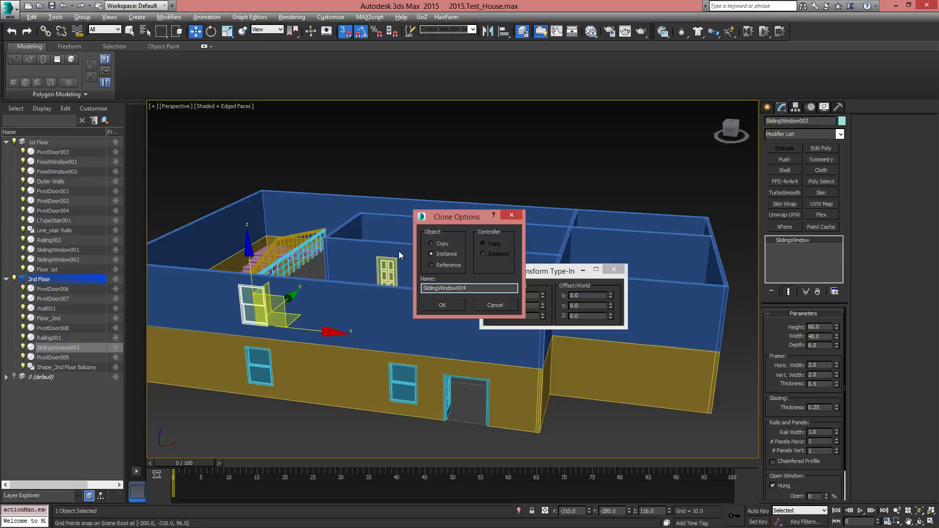
pyautogui.click(448, 308)
pyautogui.moveTo(407, 384); pyautogui.dragTo(415, 385, button='middle')
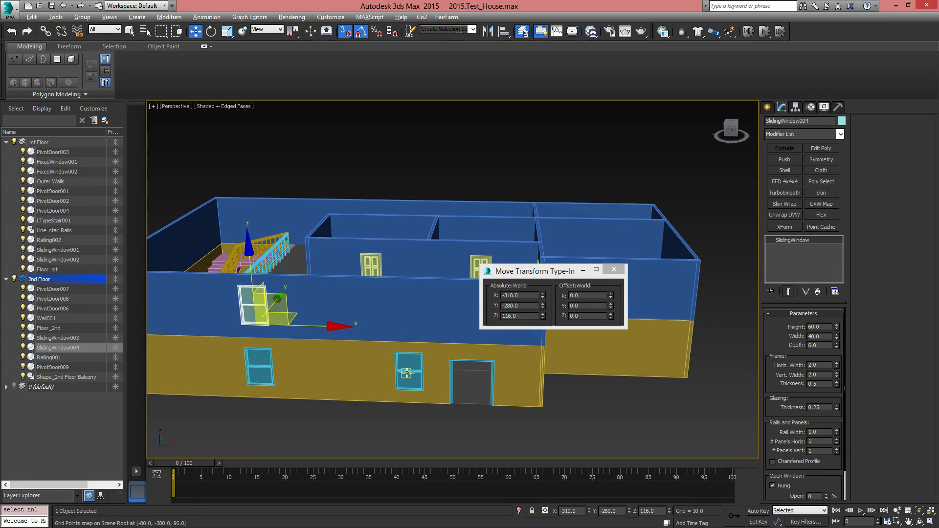
pyautogui.press('s')
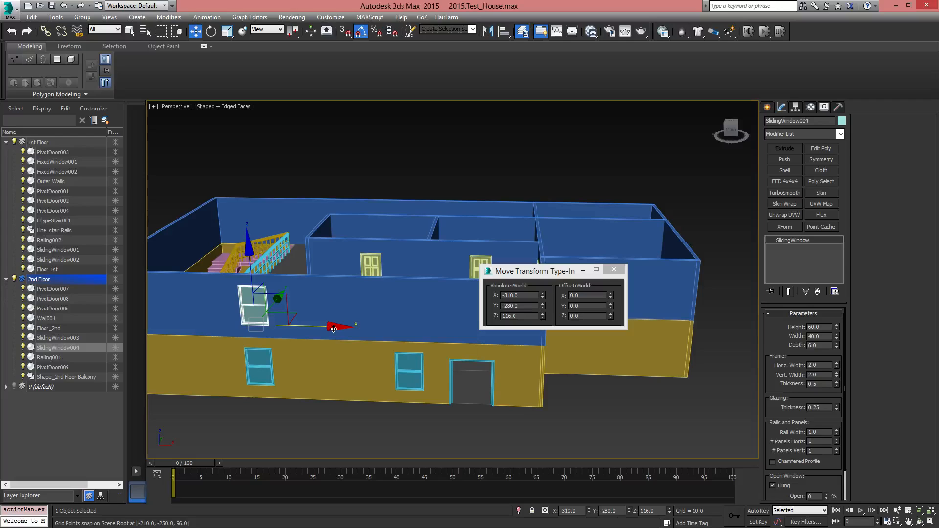
pyautogui.moveTo(333, 329); pyautogui.dragTo(427, 329)
# Set the copied window's X position to -90 to match the first-floor window beside the door, then close the Move Transform Type-In and deselect it
pyautogui.click(410, 380)
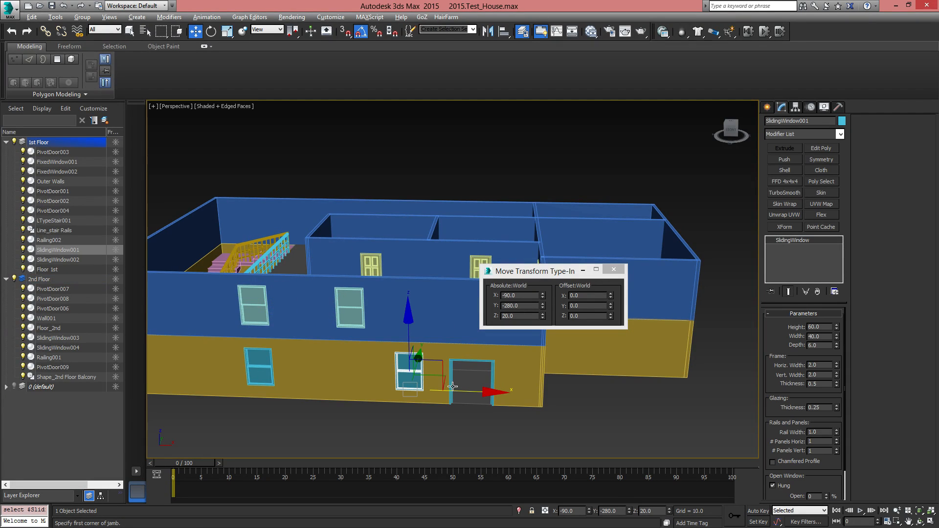
pyautogui.click(579, 512)
pyautogui.click(349, 312)
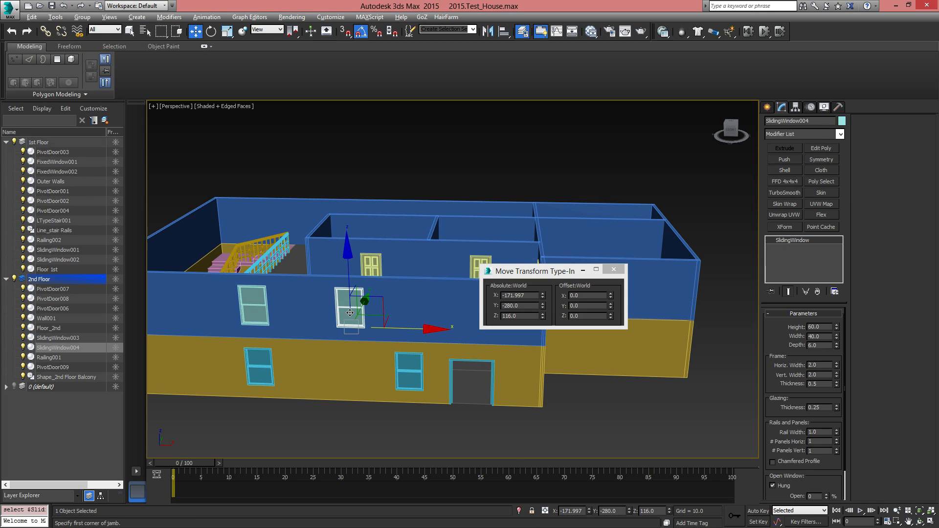
pyautogui.click(575, 511)
pyautogui.write('-90')
pyautogui.press('Return')
pyautogui.keyDown('alt'); pyautogui.moveTo(420, 427); pyautogui.dragTo(416, 401, button='middle'); pyautogui.keyUp('alt')
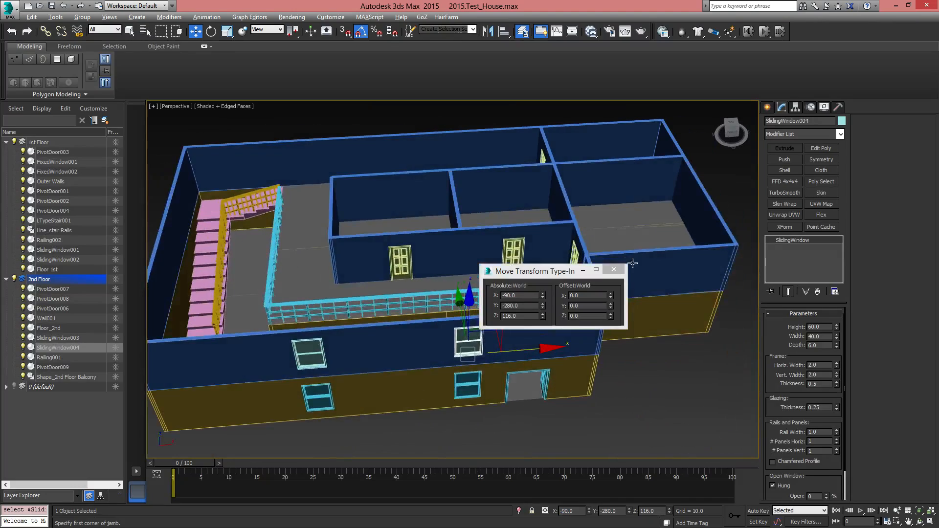
pyautogui.click(614, 269)
pyautogui.keyDown('alt'); pyautogui.moveTo(615, 270); pyautogui.dragTo(556, 336, button='middle'); pyautogui.keyUp('alt')
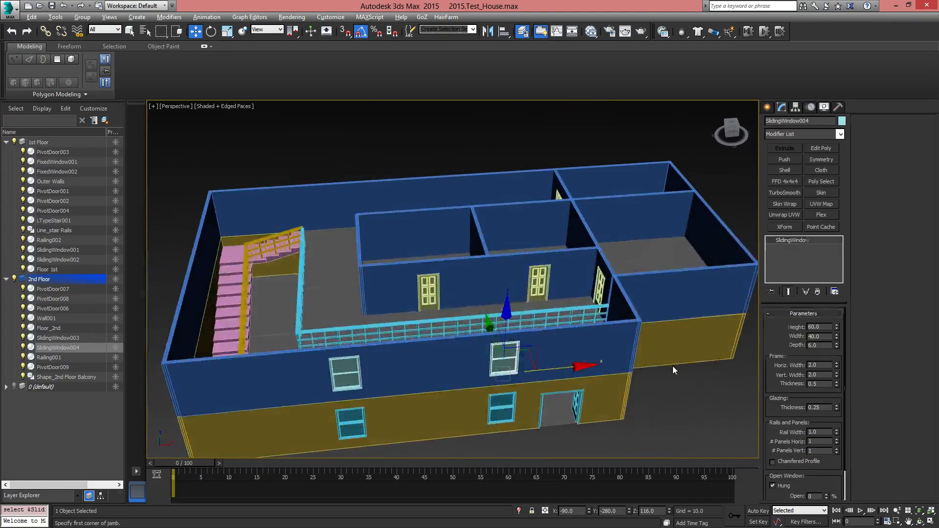
pyautogui.click(685, 419)
pyautogui.moveTo(592, 397); pyautogui.dragTo(526, 361, button='middle')
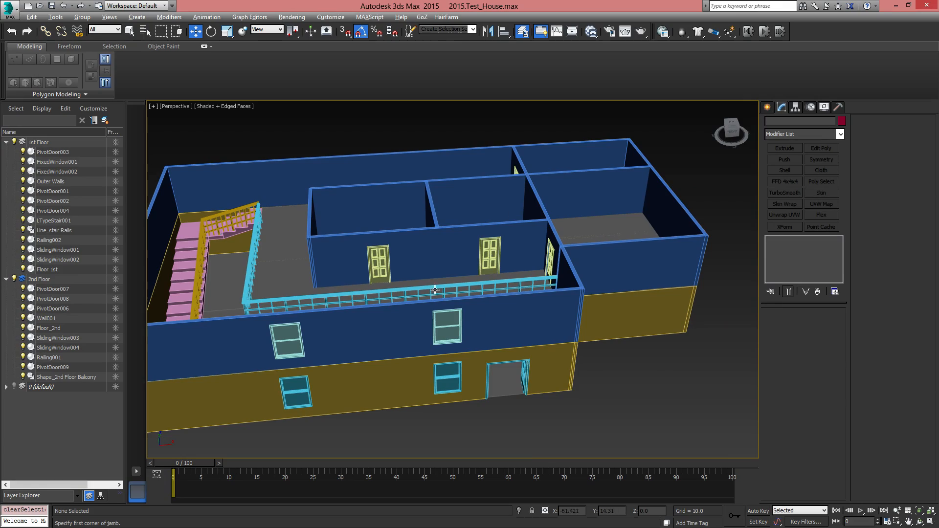
pyautogui.keyDown('alt'); pyautogui.moveTo(415, 325); pyautogui.dragTo(504, 343, button='middle'); pyautogui.keyUp('alt')
pyautogui.click(768, 111)
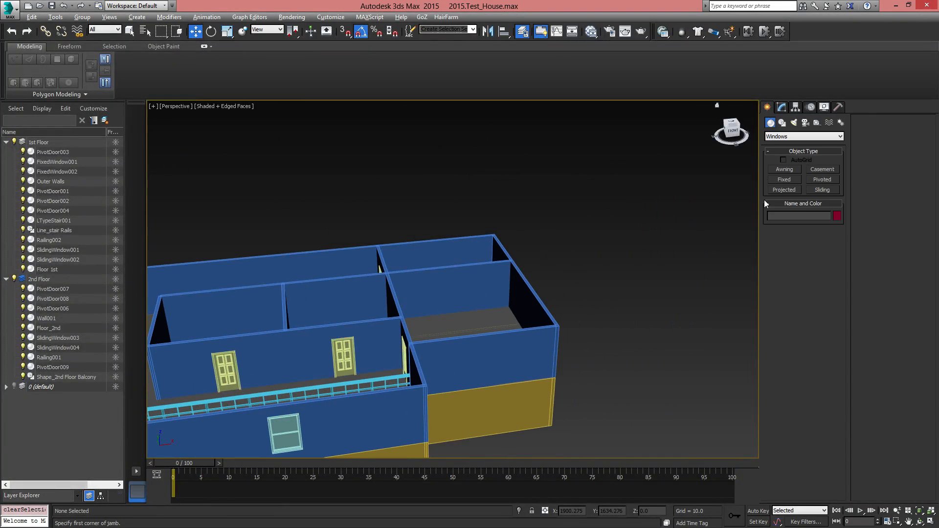
# Select the second-floor wall, enter its Profile sub-object level and select the front wall section containing the two sliding windows
pyautogui.moveTo(447, 346); pyautogui.dragTo(617, 240, button='middle')
pyautogui.click(556, 294)
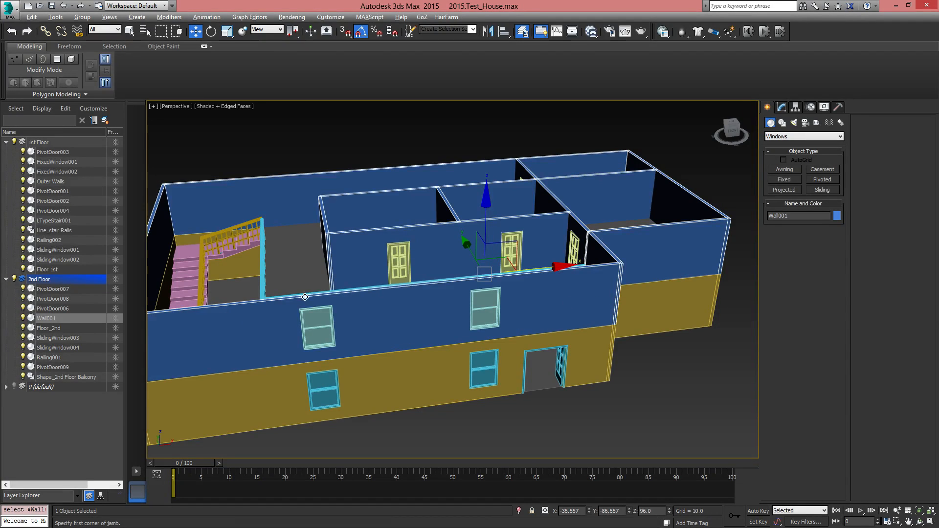
pyautogui.click(781, 107)
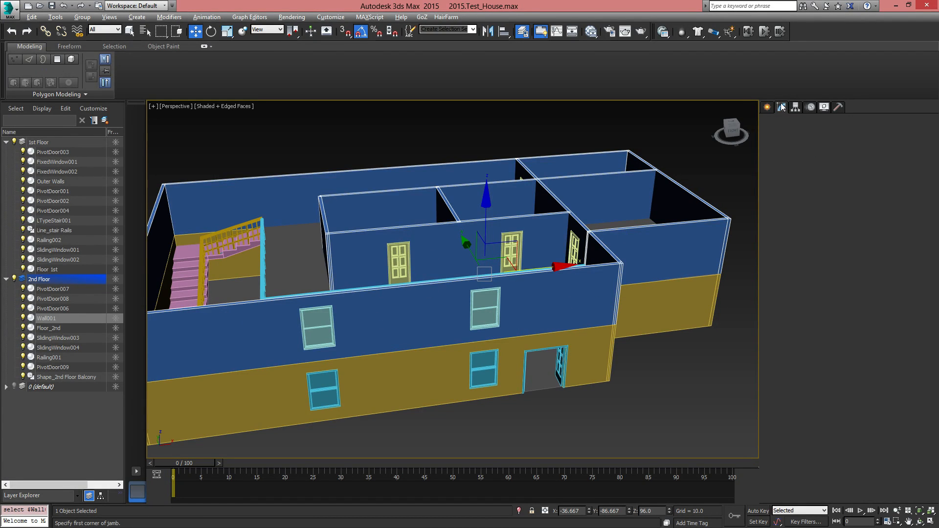
pyautogui.click(795, 264)
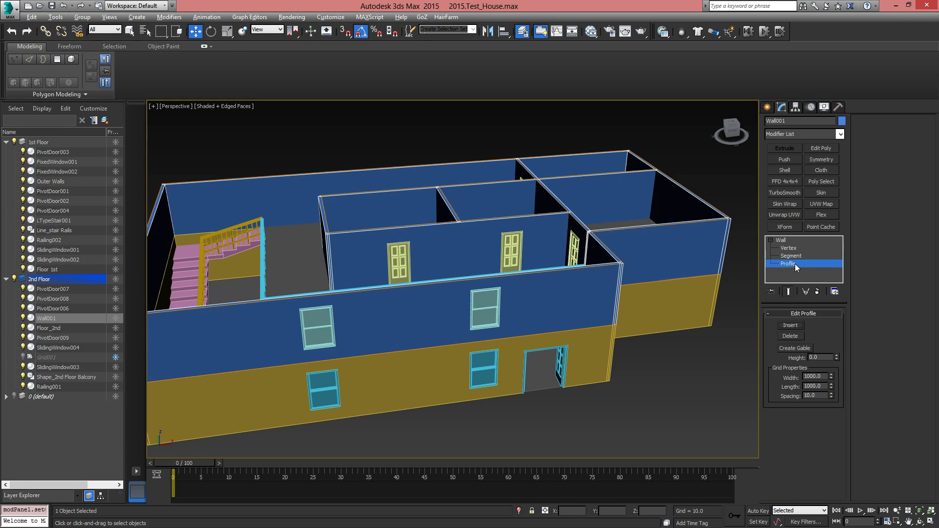
pyautogui.keyDown('alt'); pyautogui.moveTo(645, 348); pyautogui.dragTo(503, 326, button='middle'); pyautogui.keyUp('alt')
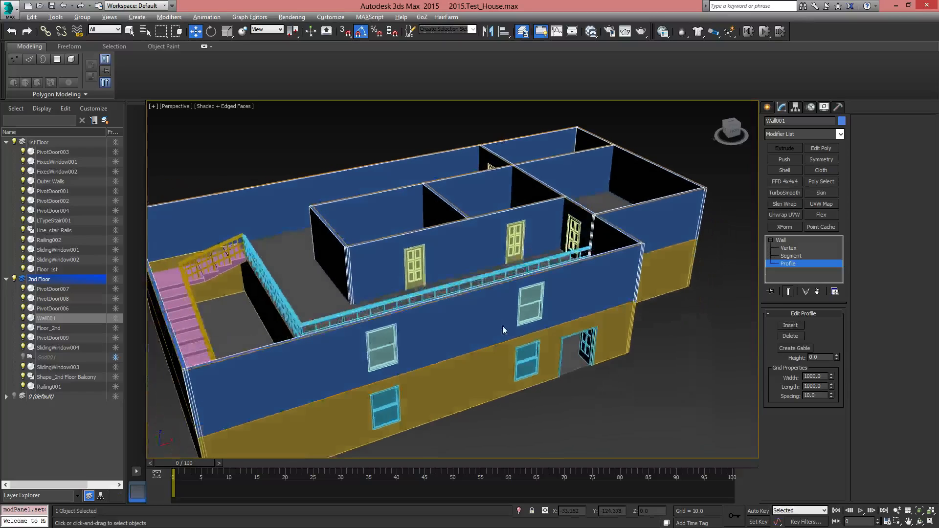
pyautogui.click(464, 352)
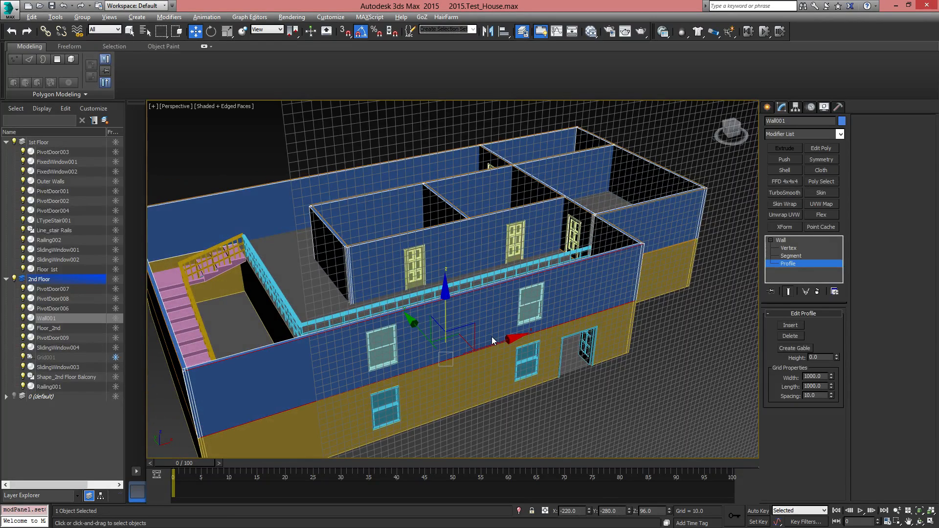
pyautogui.scroll(-5, 539, 320)
pyautogui.moveTo(538, 320); pyautogui.dragTo(486, 337, button='middle')
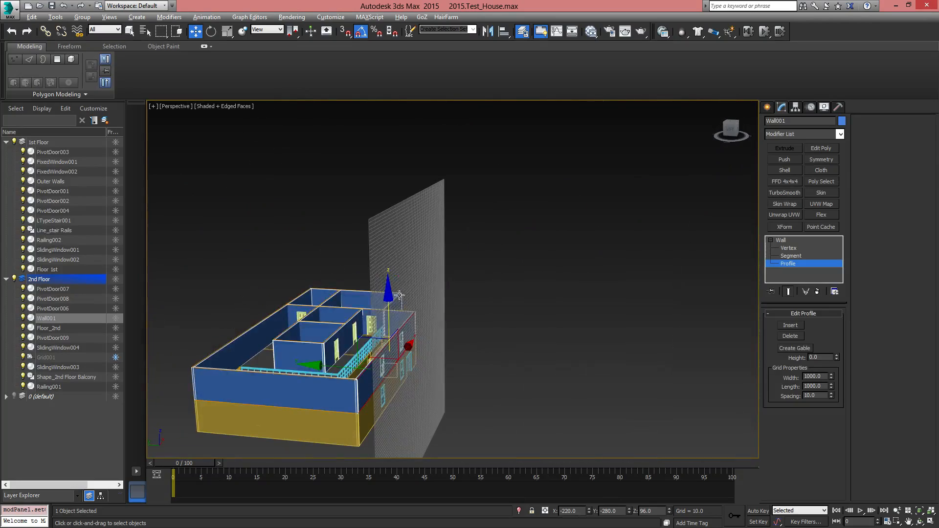
pyautogui.scroll(5, 338, 395)
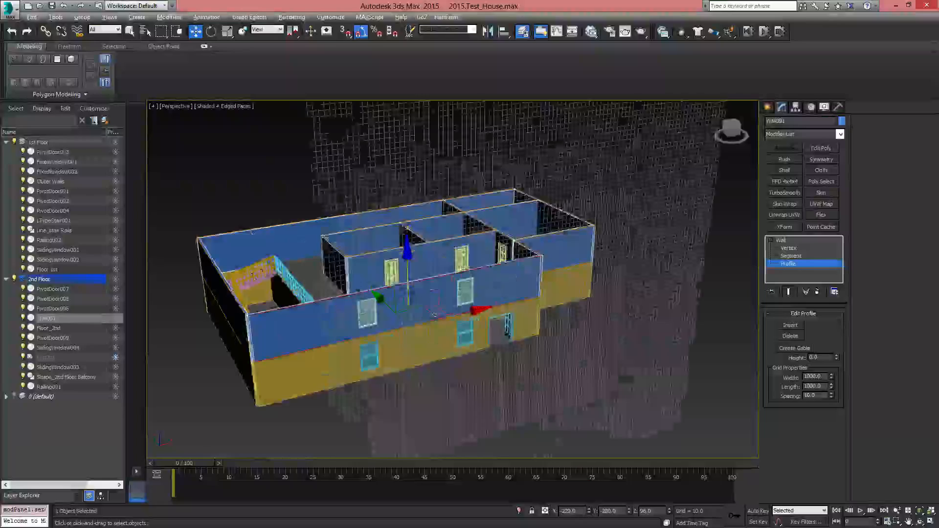
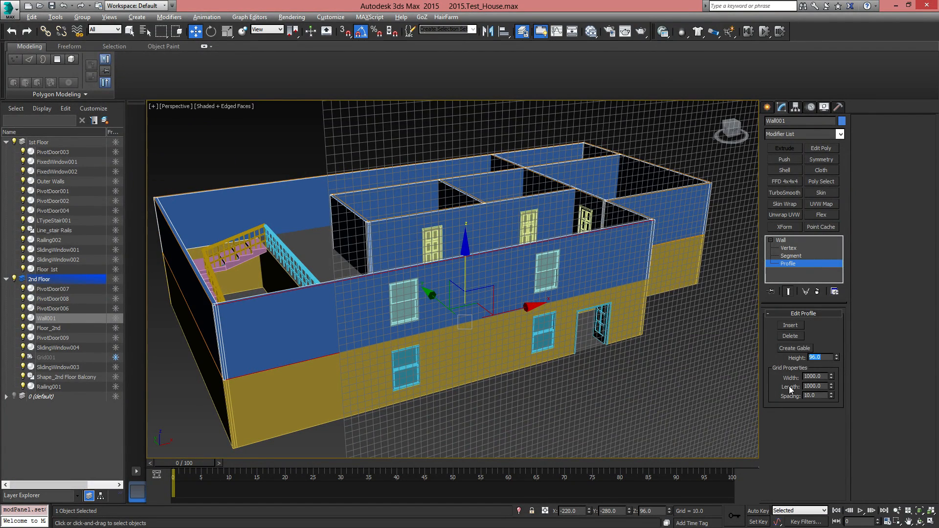
# Create a gable with a height of 96 on the second floor's front wall profile above the two windows
pyautogui.click(790, 349)
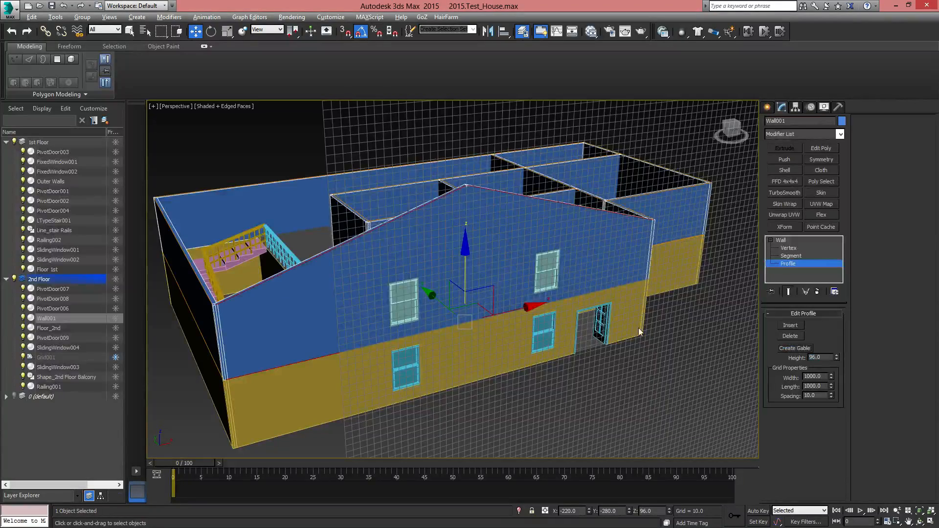
pyautogui.keyDown('alt'); pyautogui.moveTo(640, 331); pyautogui.dragTo(517, 237, button='middle'); pyautogui.keyUp('alt')
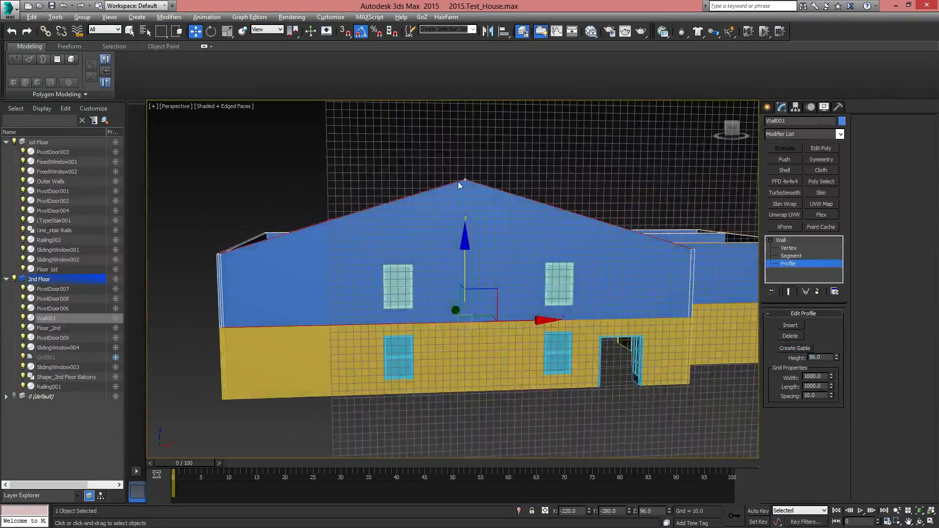
pyautogui.keyDown('alt'); pyautogui.moveTo(459, 185); pyautogui.dragTo(338, 200, button='middle'); pyautogui.keyUp('alt')
# Insert a new vertex with Refine in the second floor's long back wall, beside its junction with the interior partition
pyautogui.click(339, 202)
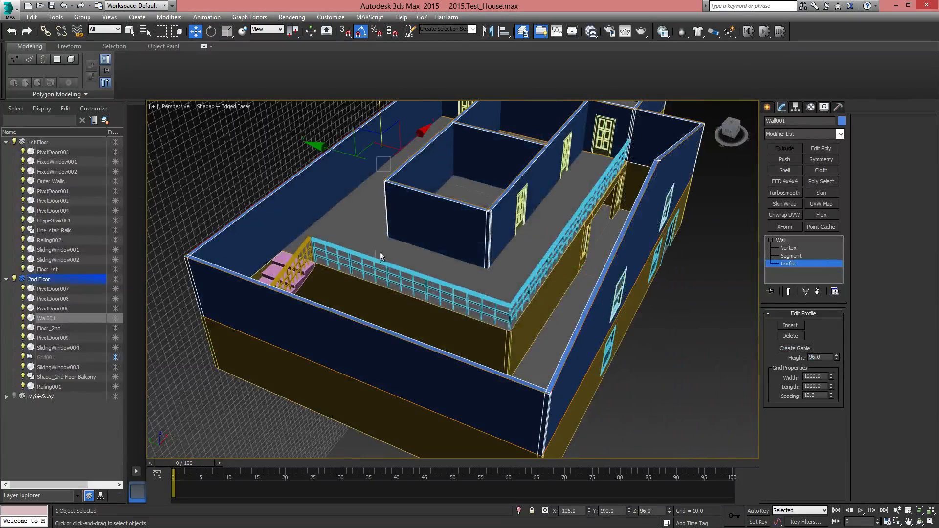
pyautogui.keyDown('alt'); pyautogui.moveTo(381, 257); pyautogui.dragTo(576, 346, button='middle'); pyautogui.keyUp('alt')
pyautogui.scroll(3, 391, 281)
pyautogui.moveTo(307, 266); pyautogui.dragTo(753, 280, button='middle')
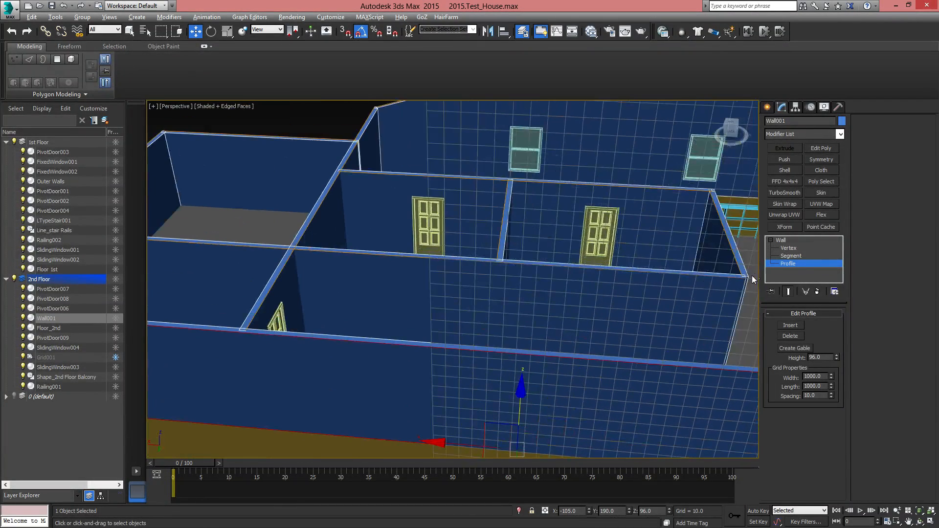
pyautogui.click(789, 248)
pyautogui.press('t')
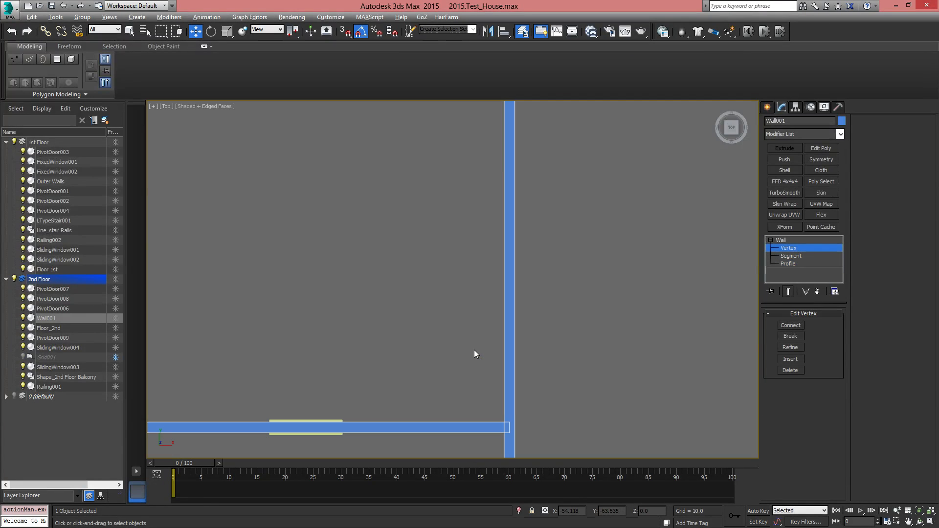
pyautogui.scroll(-5, 474, 350)
pyautogui.moveTo(473, 364); pyautogui.dragTo(449, 434, button='middle')
pyautogui.scroll(-2, 449, 293)
pyautogui.scroll(7, 500, 313)
pyautogui.scroll(4, 500, 321)
pyautogui.moveTo(501, 322); pyautogui.dragTo(535, 275, button='middle')
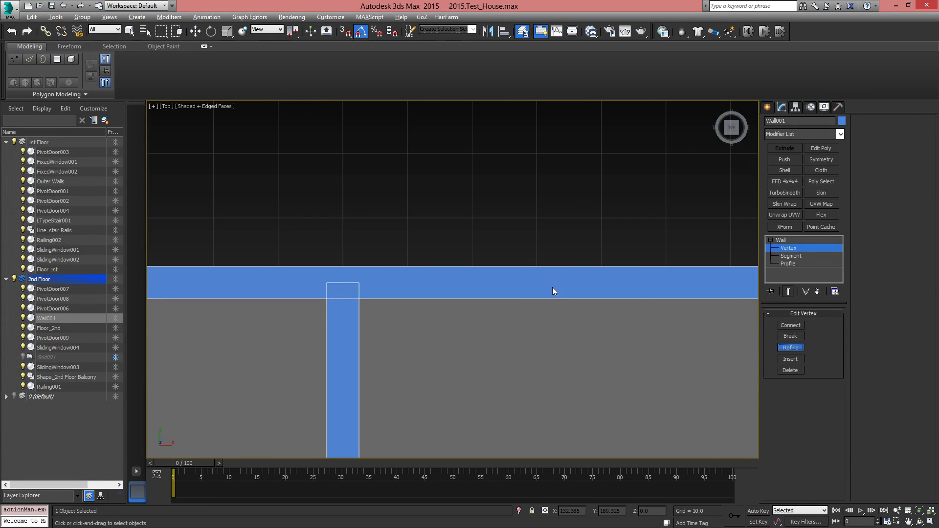
pyautogui.rightClick(544, 338)
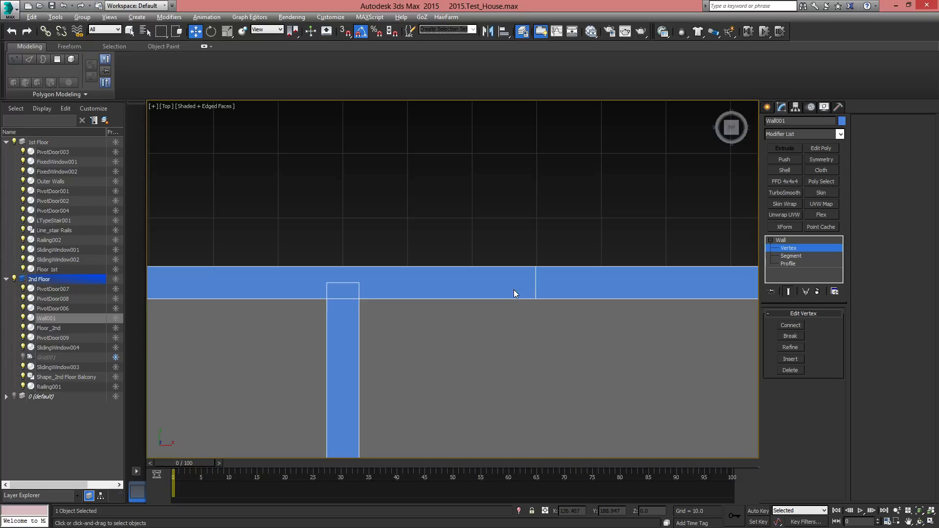
# Move the new back-wall vertex closer to the partition junction and turn on 3D snapping
pyautogui.click(542, 289)
pyautogui.moveTo(566, 253); pyautogui.dragTo(456, 246)
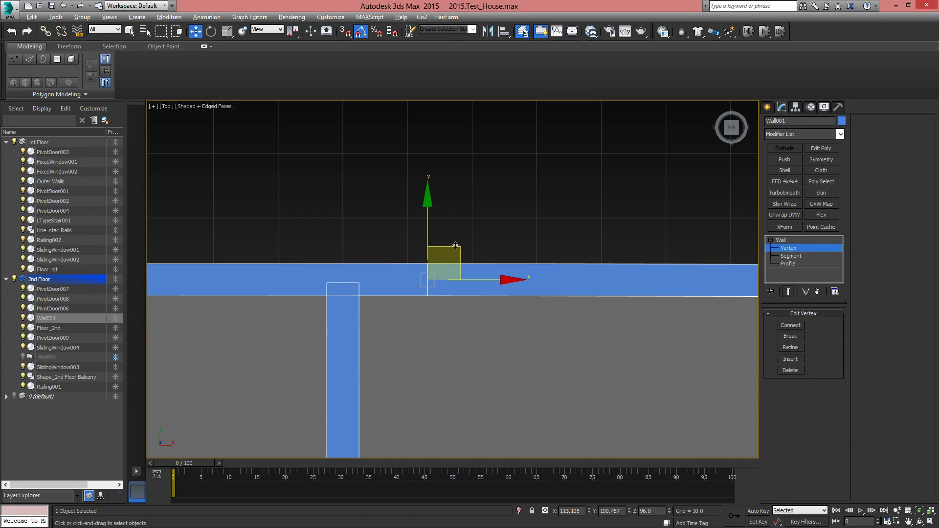
pyautogui.click(344, 32)
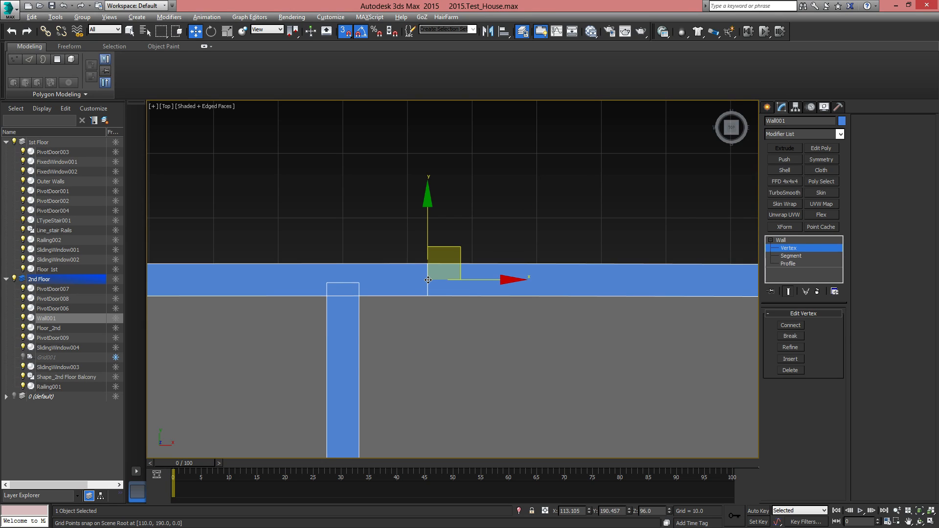
# Try to snap the new vertex onto the partition junction using the home grid, and undo the move
pyautogui.moveTo(429, 279); pyautogui.dragTo(343, 286)
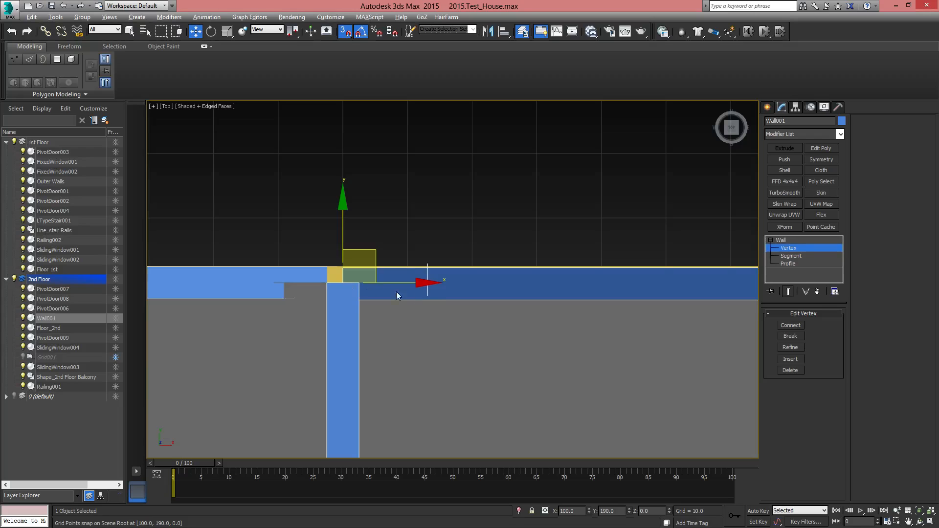
pyautogui.keyDown('alt'); pyautogui.moveTo(494, 336); pyautogui.dragTo(573, 317, button='middle'); pyautogui.keyUp('alt')
pyautogui.moveTo(424, 207); pyautogui.dragTo(368, 354, button='middle')
pyautogui.scroll(-3, 428, 410)
pyautogui.scroll(-3, 444, 400)
pyautogui.scroll(2, 472, 409)
pyautogui.hotkey('ctrl', 'z')
# Return to the perspective view and unhide the default layer containing the grid helper
pyautogui.scroll(-4, 368, 354)
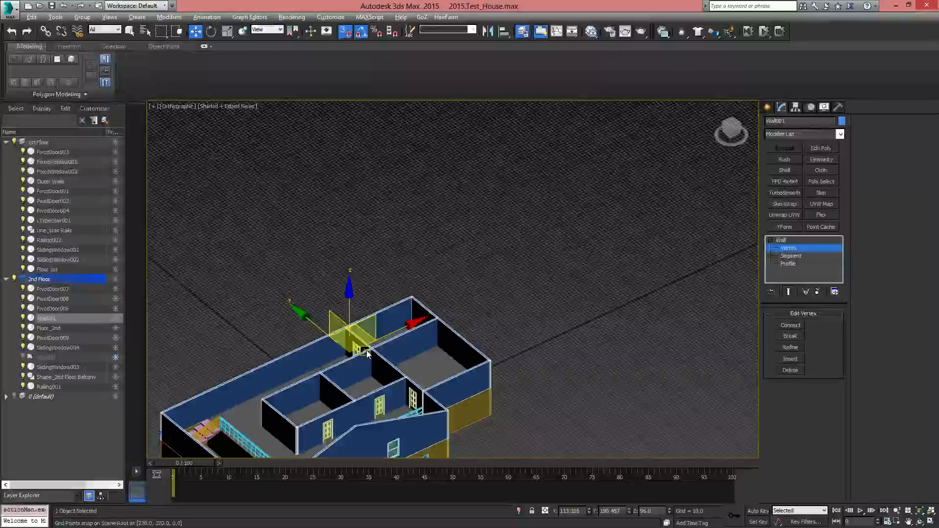
pyautogui.moveTo(512, 387); pyautogui.dragTo(583, 342, button='middle')
pyautogui.scroll(5, 410, 335)
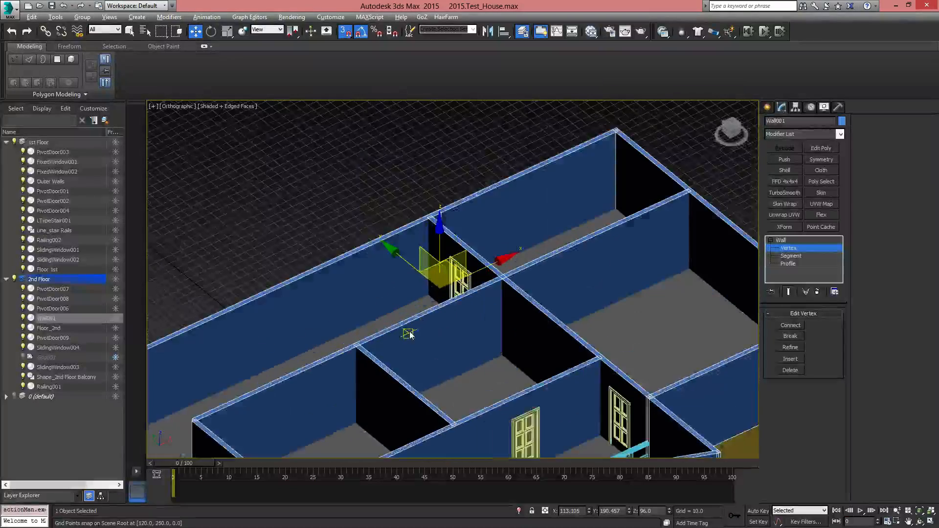
pyautogui.press('p')
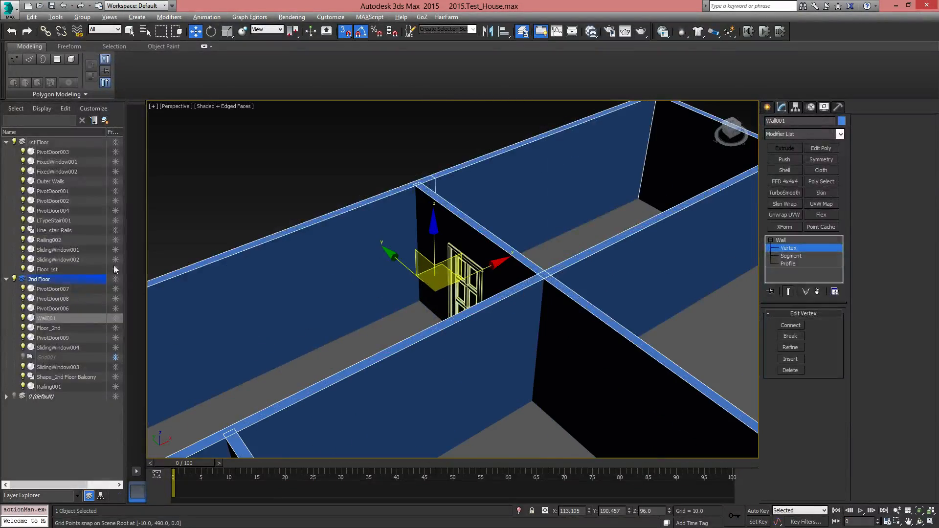
pyautogui.scroll(-8, 532, 241)
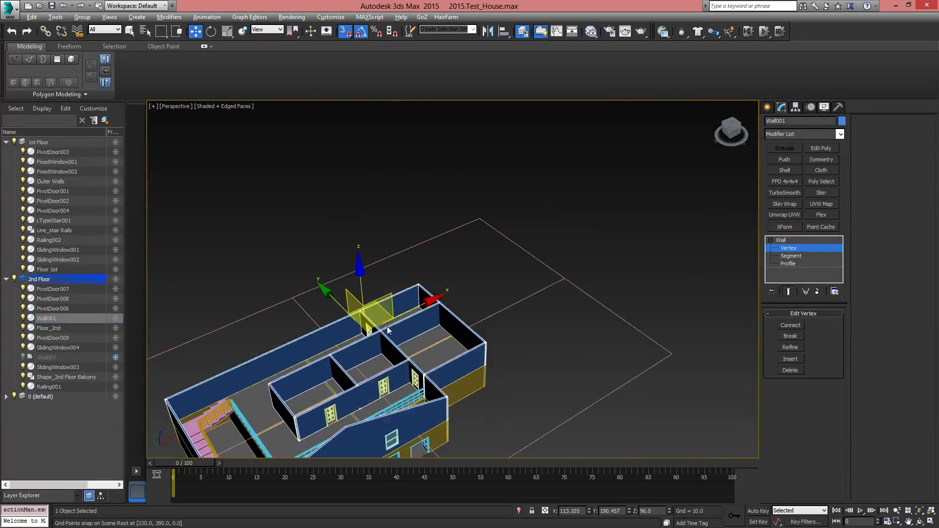
pyautogui.moveTo(569, 245); pyautogui.dragTo(540, 267)
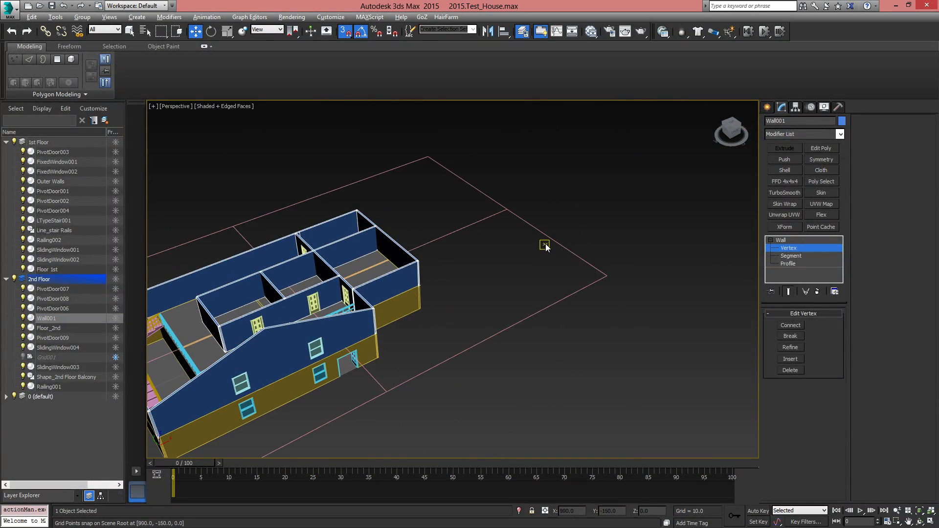
# Exit vertex editing, select the Grid_2nd Floor helper and activate it as the construction grid
pyautogui.click(779, 240)
pyautogui.click(563, 226)
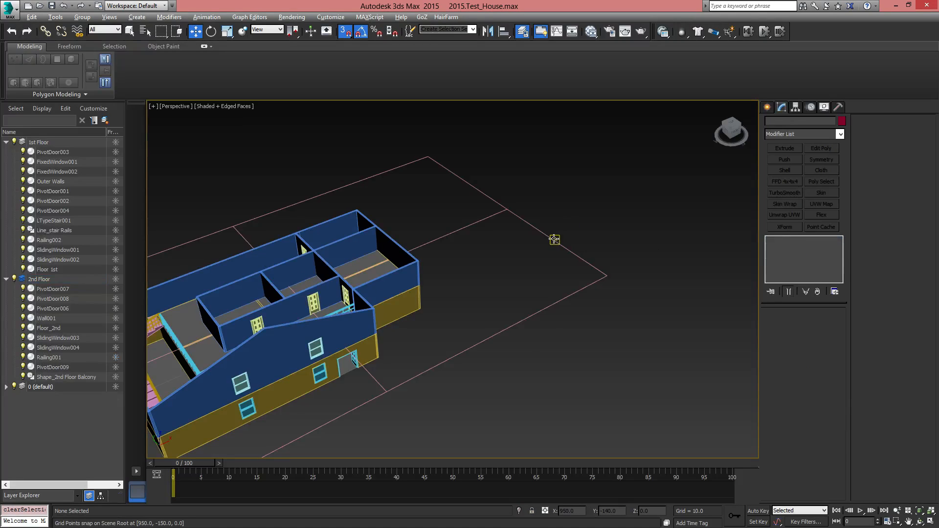
pyautogui.click(554, 240)
pyautogui.rightClick(552, 237)
pyautogui.click(523, 226)
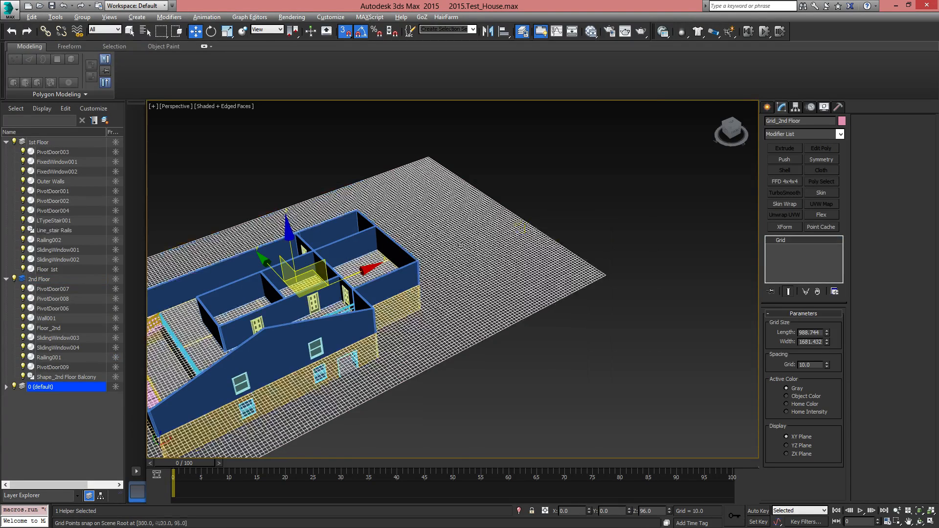
# Snap Wall001's added back-wall vertex to the partition junction at X 100, Y 190 on the second-floor grid and weld the points
pyautogui.moveTo(456, 248); pyautogui.dragTo(558, 280, button='middle')
pyautogui.scroll(10, 421, 295)
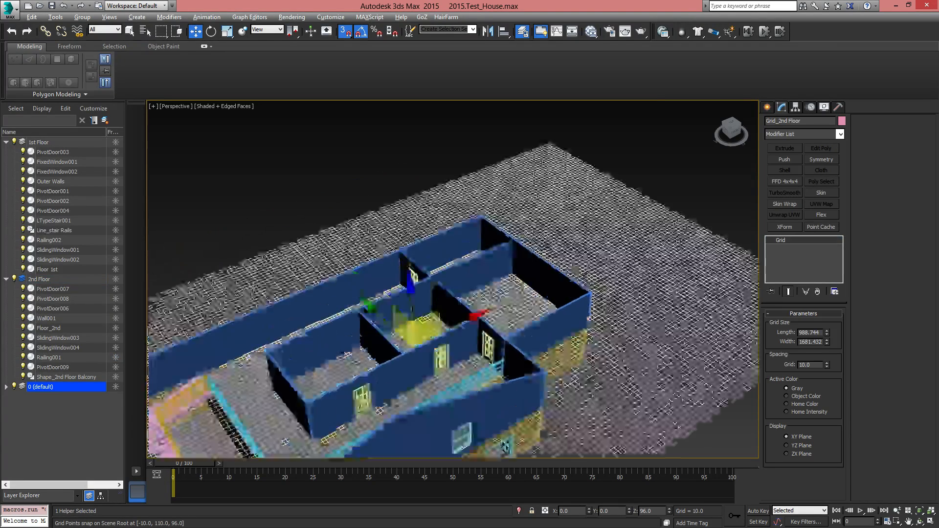
pyautogui.click(391, 259)
pyautogui.keyDown('alt'); pyautogui.moveTo(390, 259); pyautogui.dragTo(409, 319, button='middle'); pyautogui.keyUp('alt')
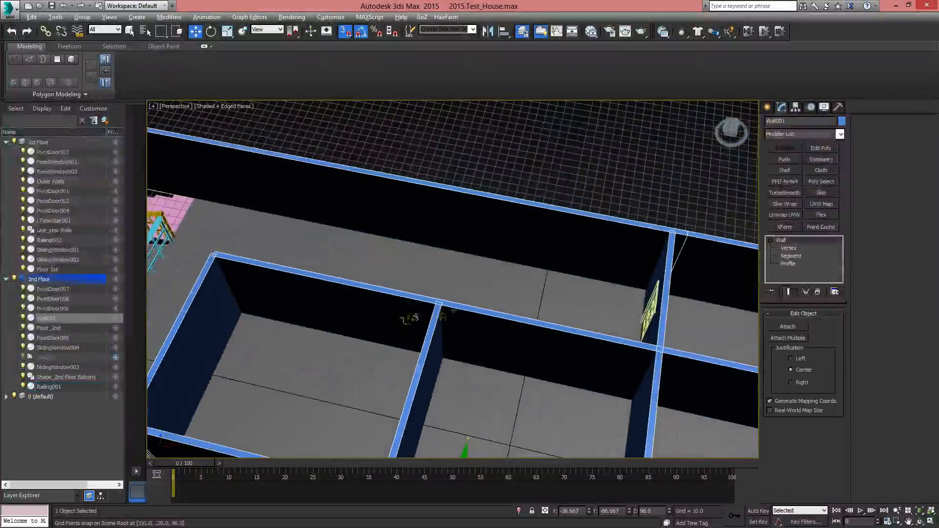
pyautogui.moveTo(636, 278); pyautogui.dragTo(374, 336, button='middle')
pyautogui.click(788, 248)
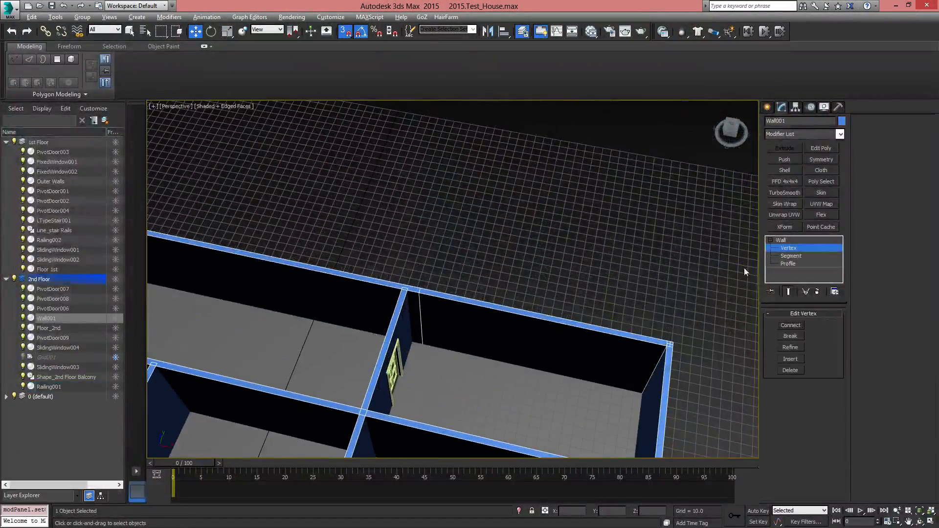
pyautogui.click(422, 343)
pyautogui.keyDown('alt'); pyautogui.moveTo(480, 355); pyautogui.dragTo(496, 374, button='middle'); pyautogui.keyUp('alt')
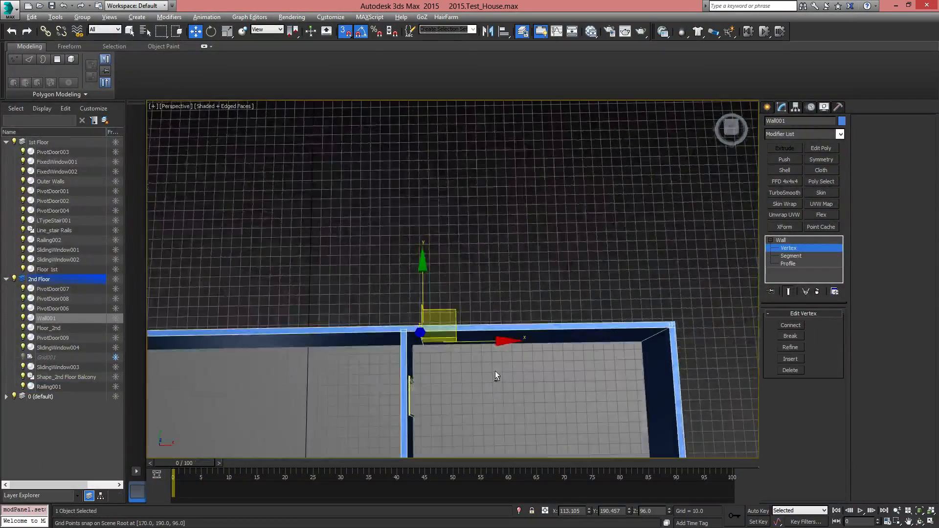
pyautogui.press('t')
pyautogui.scroll(-5, 494, 371)
pyautogui.scroll(8, 489, 362)
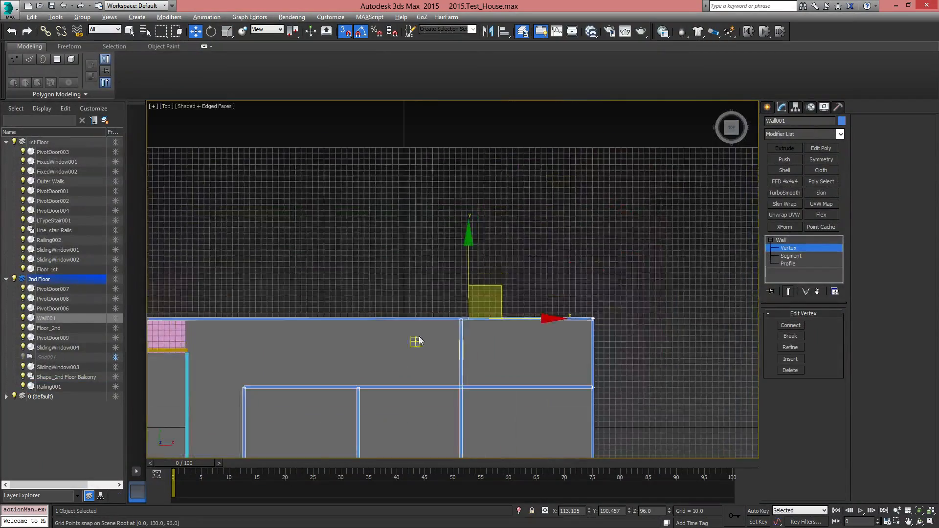
pyautogui.moveTo(509, 309); pyautogui.dragTo(468, 321)
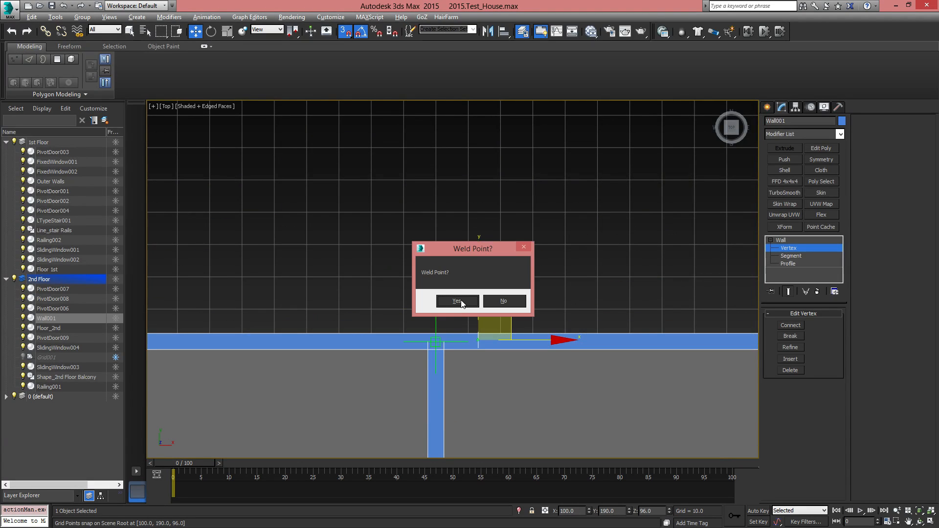
pyautogui.click(456, 301)
# Examine the back wall's segments on both sides of the welded junction in wireframe, along with the leftover line beside it
pyautogui.scroll(-5, 469, 303)
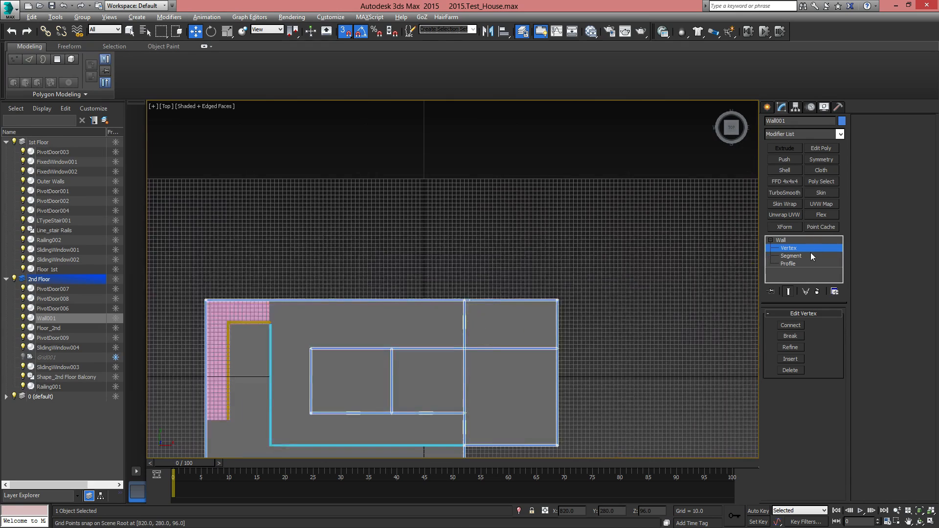
pyautogui.click(802, 256)
pyautogui.scroll(5, 482, 292)
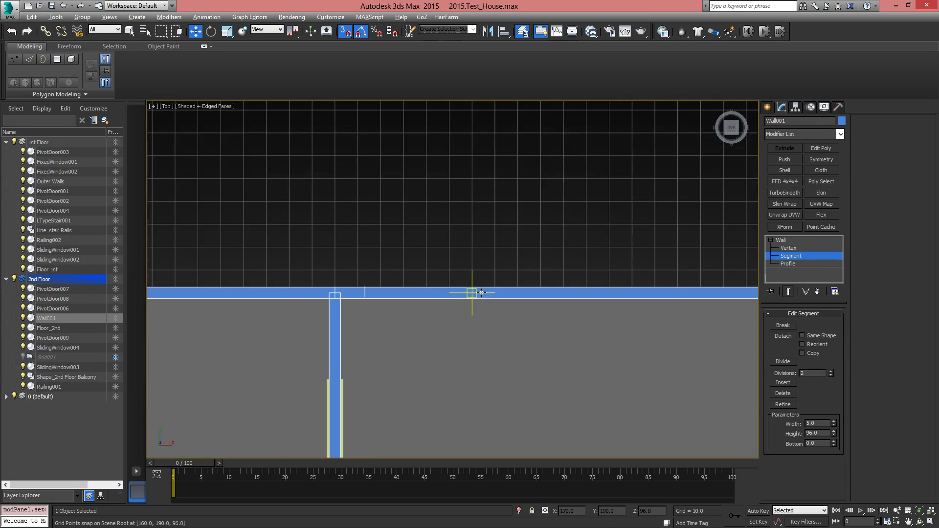
pyautogui.click(481, 295)
pyautogui.press('F3')
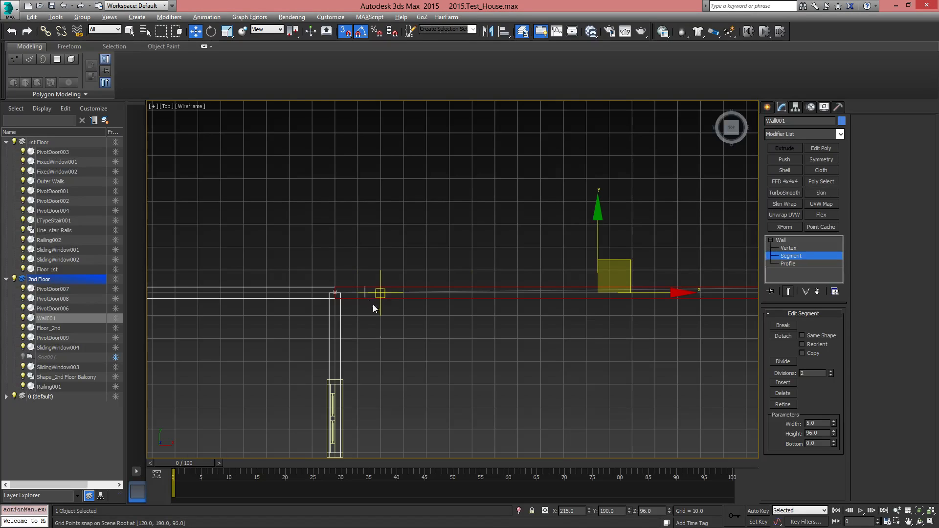
pyautogui.click(266, 300)
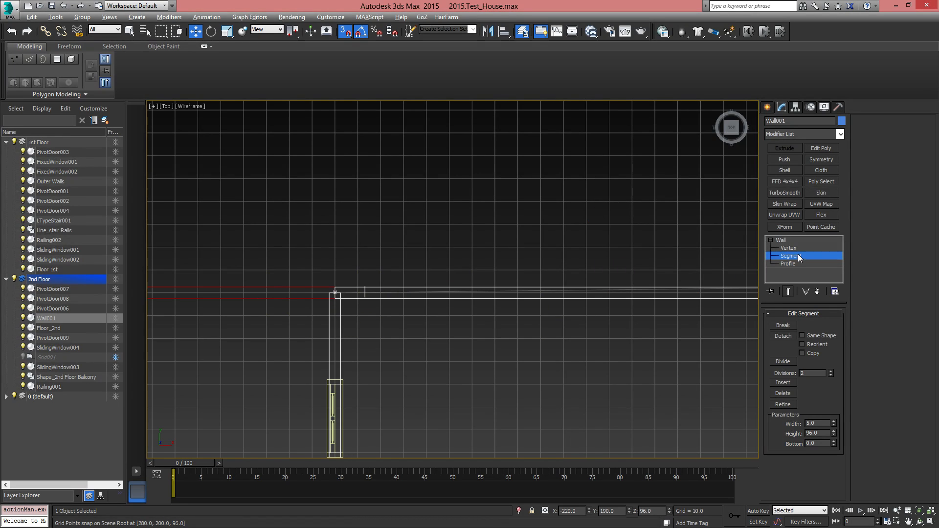
pyautogui.click(789, 248)
pyautogui.click(367, 290)
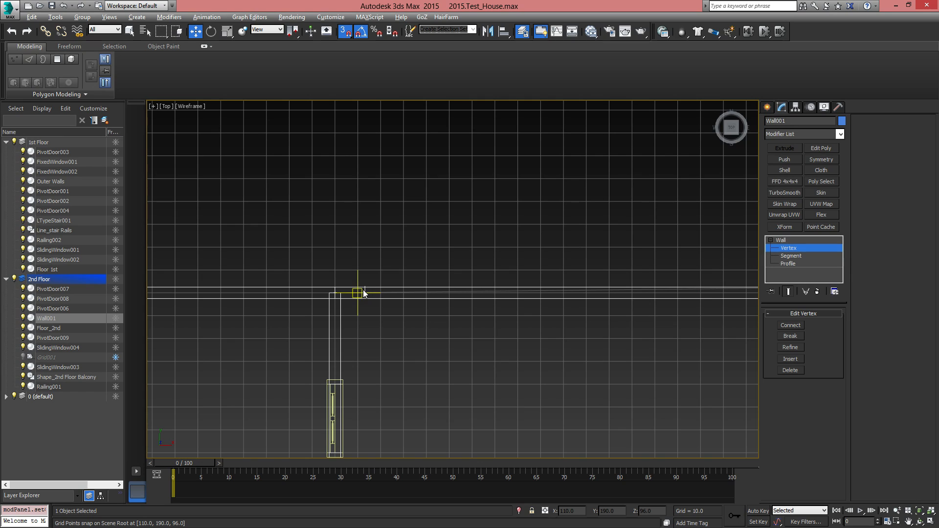
pyautogui.moveTo(356, 332); pyautogui.dragTo(356, 336)
# Create a gable with a height of 96 on the back wall segment between the stair-side corner and the partition junction
pyautogui.press('p')
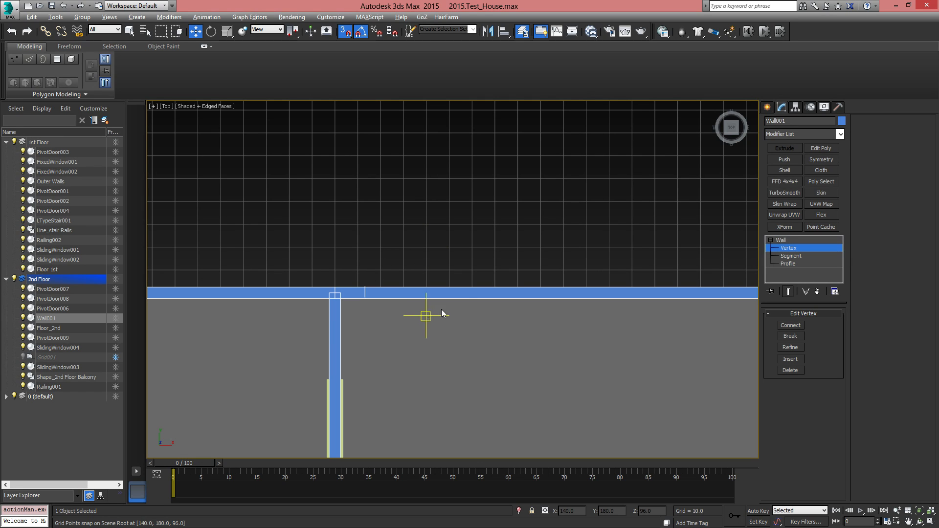
pyautogui.scroll(-6, 471, 313)
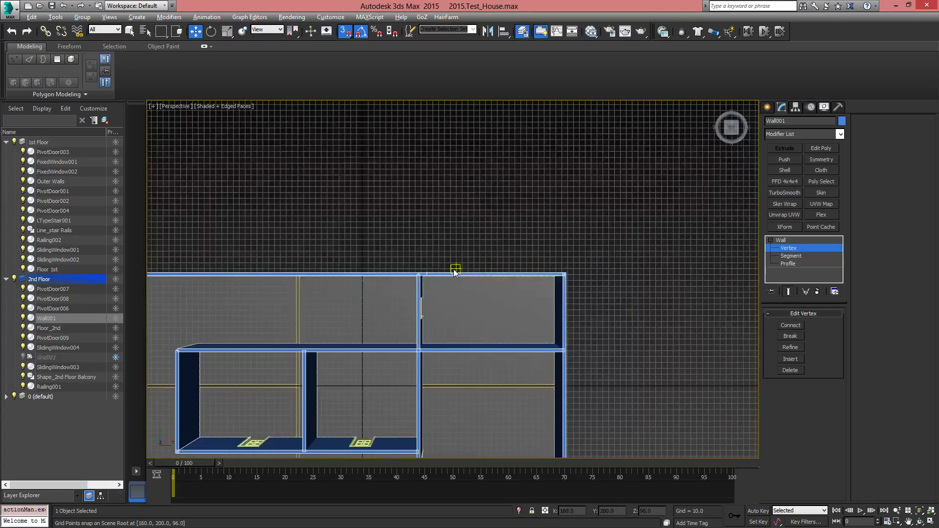
pyautogui.keyDown('alt'); pyautogui.moveTo(455, 272); pyautogui.dragTo(470, 260, button='middle'); pyautogui.keyUp('alt')
pyautogui.moveTo(470, 260); pyautogui.dragTo(526, 190, button='middle')
pyautogui.click(793, 265)
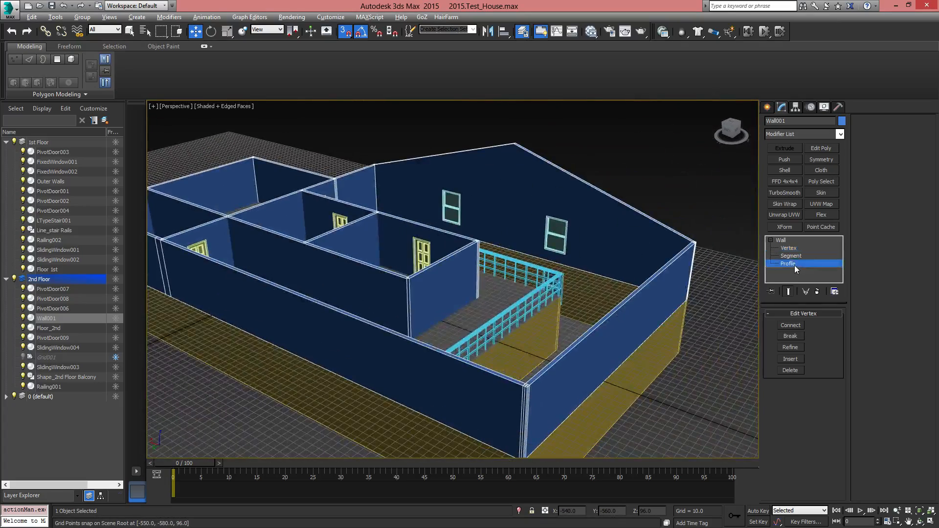
pyautogui.moveTo(581, 337); pyautogui.dragTo(639, 326, button='middle')
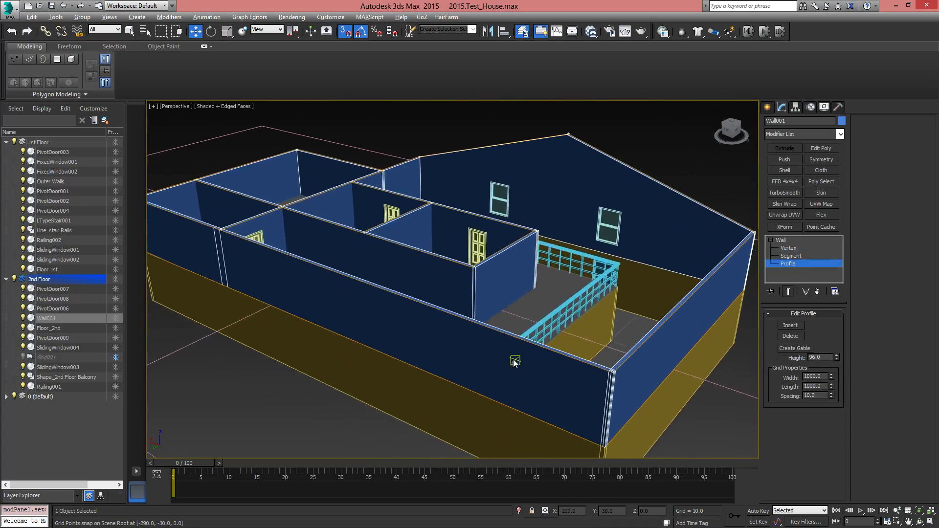
pyautogui.click(439, 376)
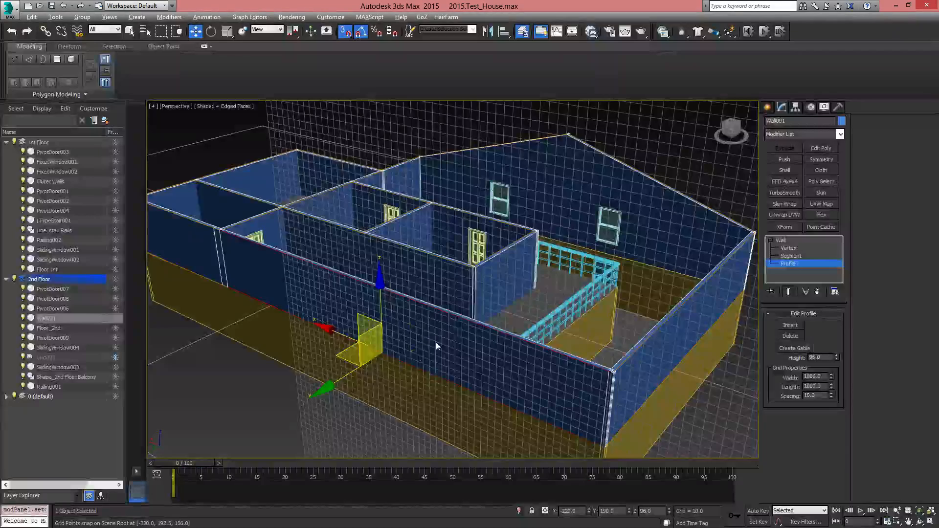
pyautogui.moveTo(438, 342); pyautogui.dragTo(486, 348, button='middle')
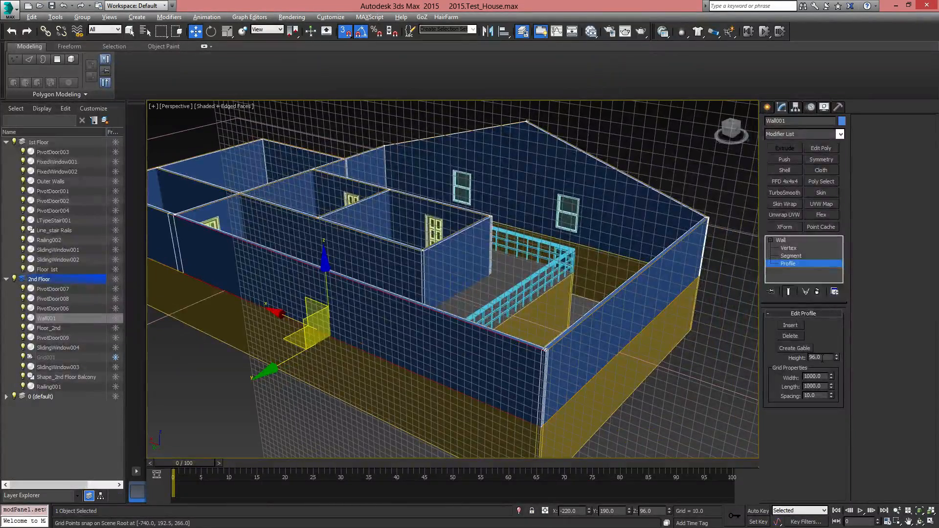
pyautogui.click(791, 350)
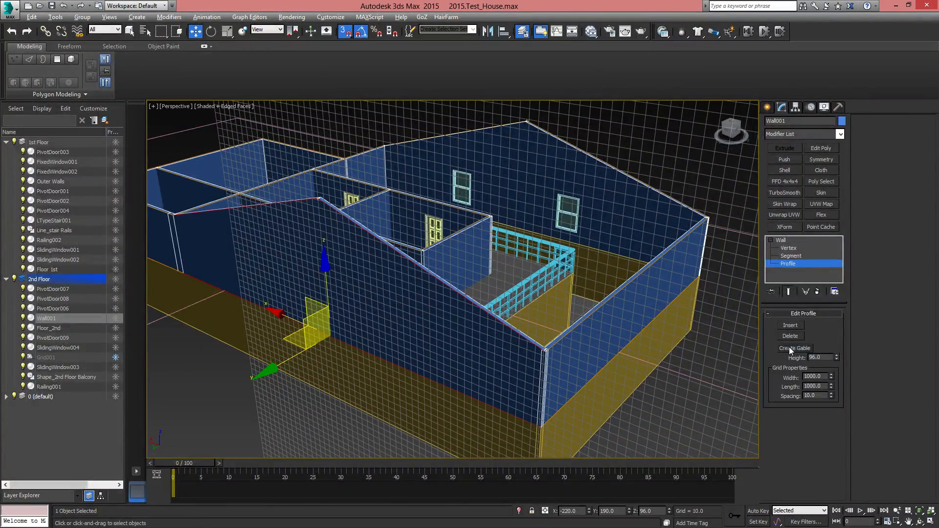
pyautogui.moveTo(514, 255); pyautogui.dragTo(454, 353, button='middle')
pyautogui.scroll(-3, 477, 299)
pyautogui.scroll(2, 454, 353)
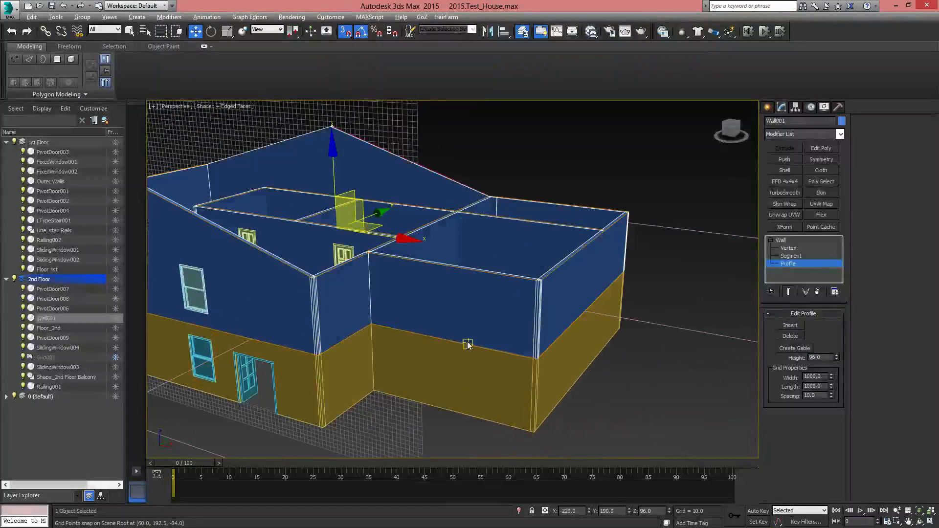
# Create gables with a height of 96 on the narrow wing's front wall and on the back wall segment opposite it
pyautogui.click(468, 343)
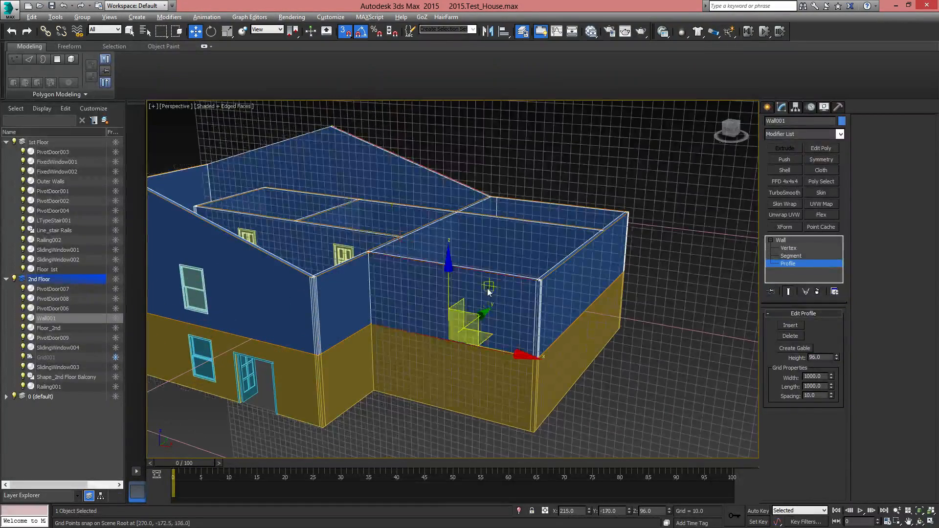
pyautogui.click(803, 348)
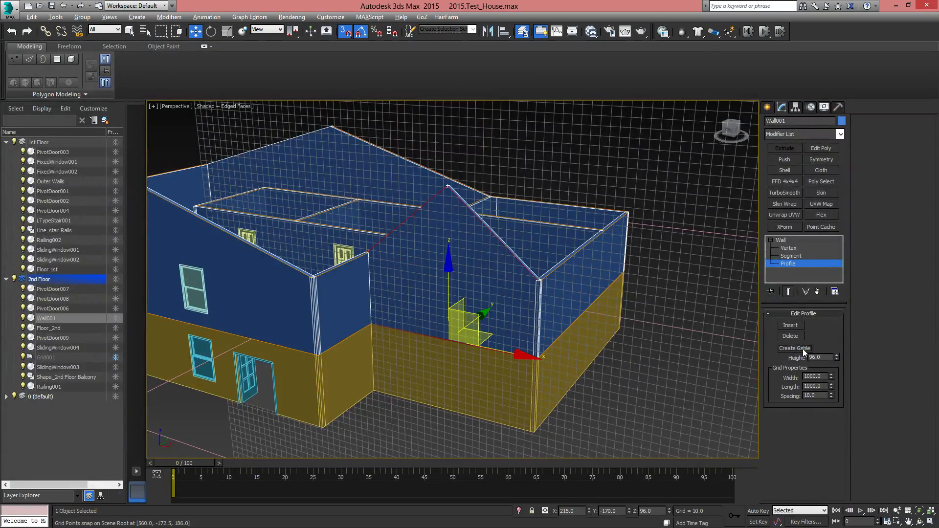
pyautogui.keyDown('alt'); pyautogui.moveTo(604, 326); pyautogui.dragTo(499, 325, button='middle'); pyautogui.keyUp('alt')
pyautogui.moveTo(572, 375); pyautogui.dragTo(451, 357, button='middle')
pyautogui.click(449, 352)
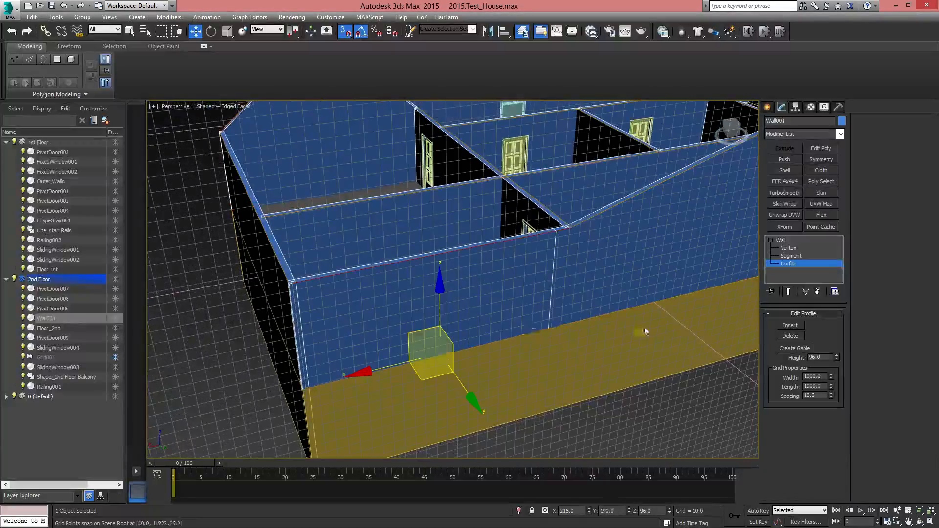
pyautogui.scroll(-4, 645, 332)
pyautogui.click(795, 349)
pyautogui.scroll(5, 423, 346)
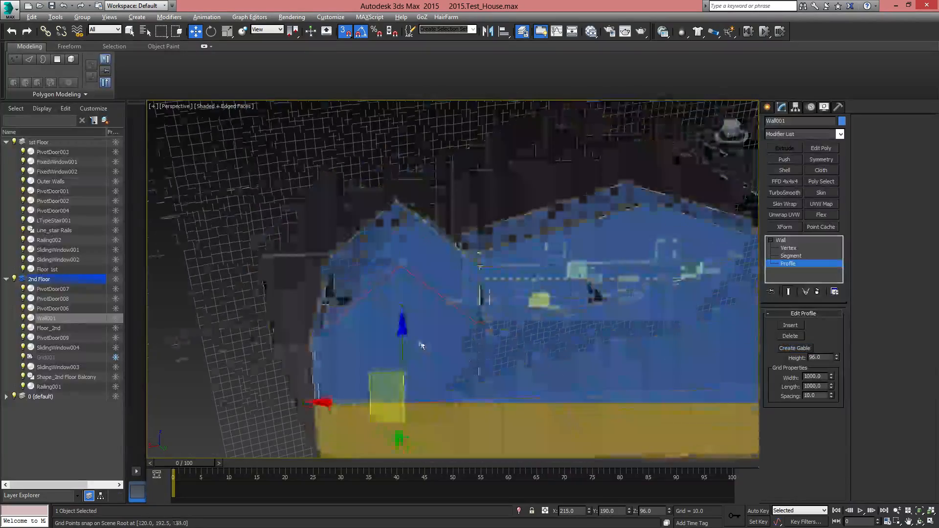
pyautogui.scroll(-4, 422, 346)
pyautogui.keyDown('alt'); pyautogui.moveTo(422, 346); pyautogui.dragTo(625, 347, button='middle'); pyautogui.keyUp('alt')
# Exit profile editing and examine the alignment of the wide and narrow gables in perspective and in the front view
pyautogui.click(787, 240)
pyautogui.scroll(-5, 540, 274)
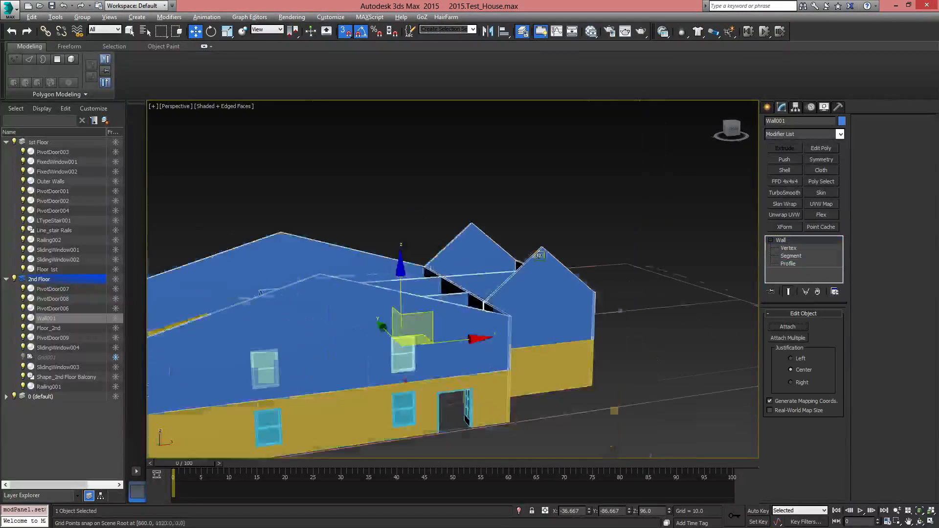
pyautogui.keyDown('alt'); pyautogui.moveTo(534, 331); pyautogui.dragTo(579, 296, button='middle'); pyautogui.keyUp('alt')
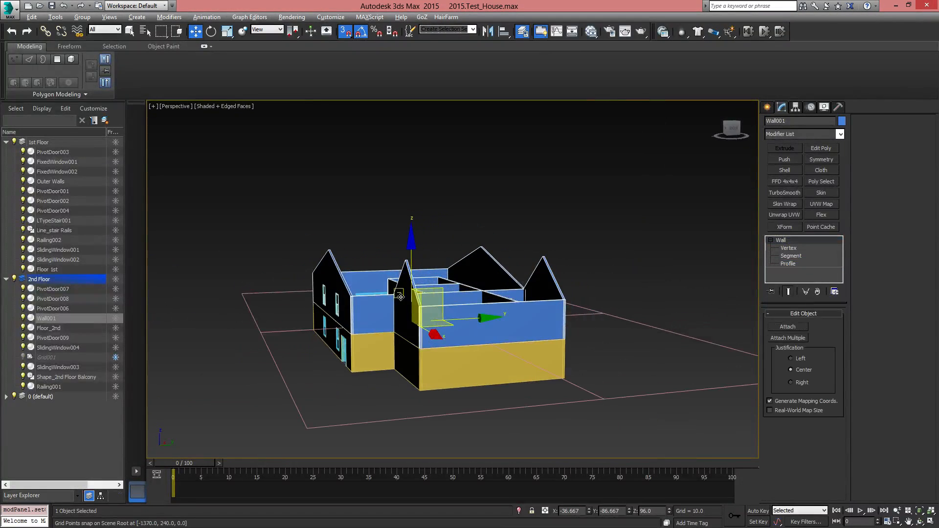
pyautogui.keyDown('alt'); pyautogui.moveTo(401, 297); pyautogui.dragTo(503, 329, button='middle'); pyautogui.keyUp('alt')
pyautogui.press('f')
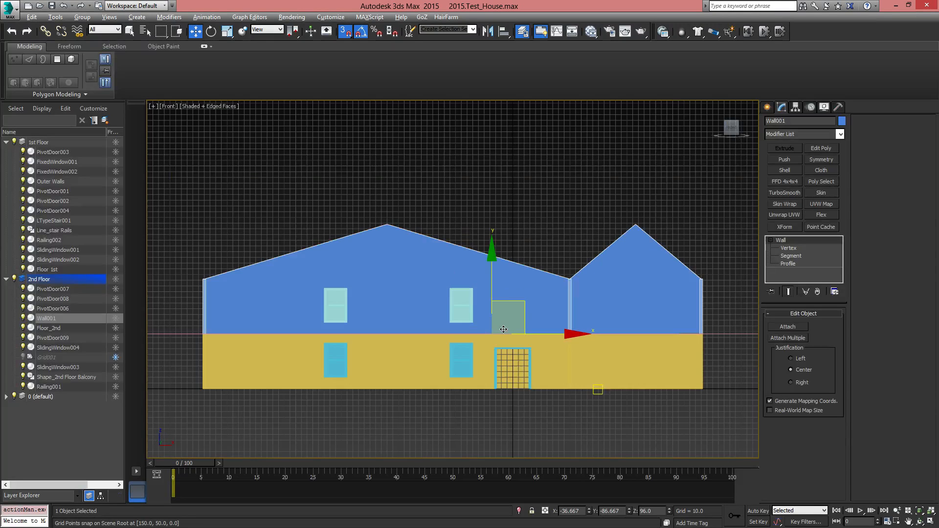
pyautogui.scroll(5, 591, 321)
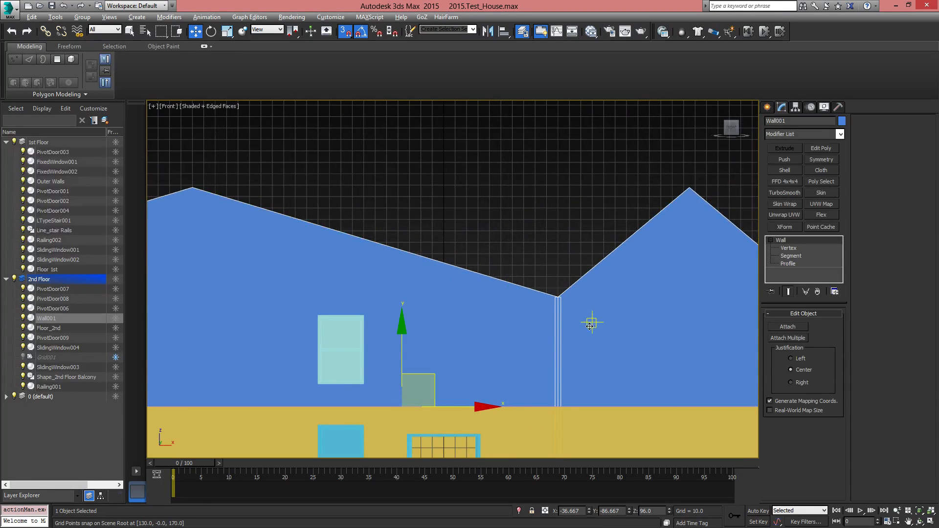
pyautogui.scroll(-6, 466, 326)
pyautogui.scroll(8, 305, 344)
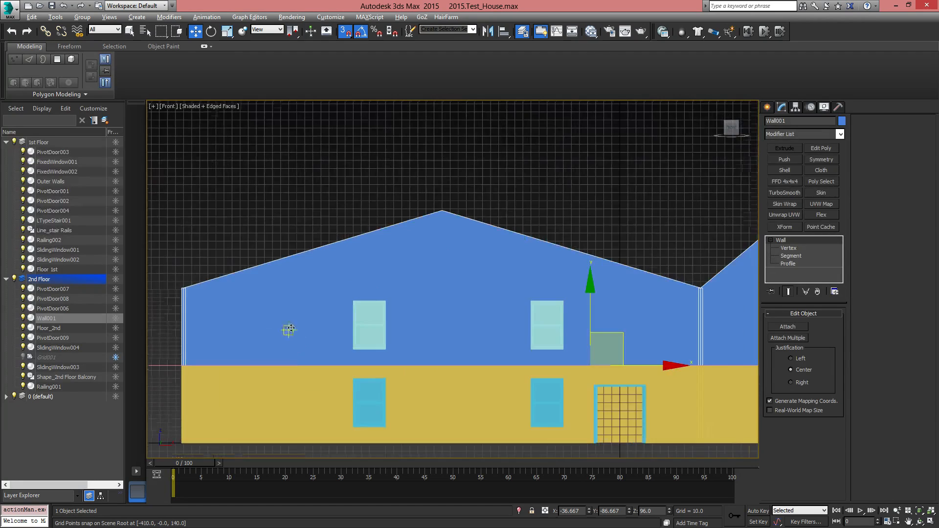
pyautogui.moveTo(636, 289); pyautogui.dragTo(142, 392, button='middle')
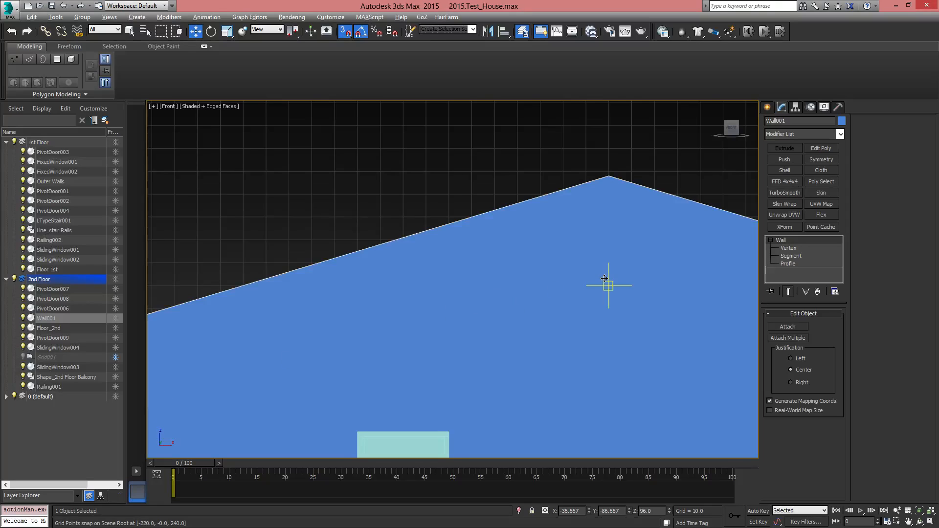
pyautogui.moveTo(605, 278); pyautogui.dragTo(333, 359, button='middle')
pyautogui.scroll(-6, 317, 351)
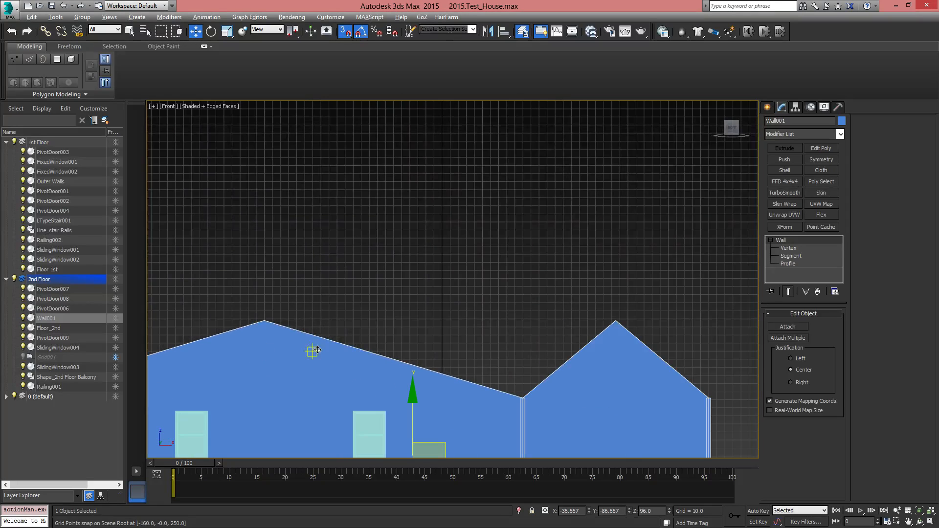
# In Wall001's profile editing, lower the wide front gable's peak point to the grid point at X -220, Z 286
pyautogui.click(792, 263)
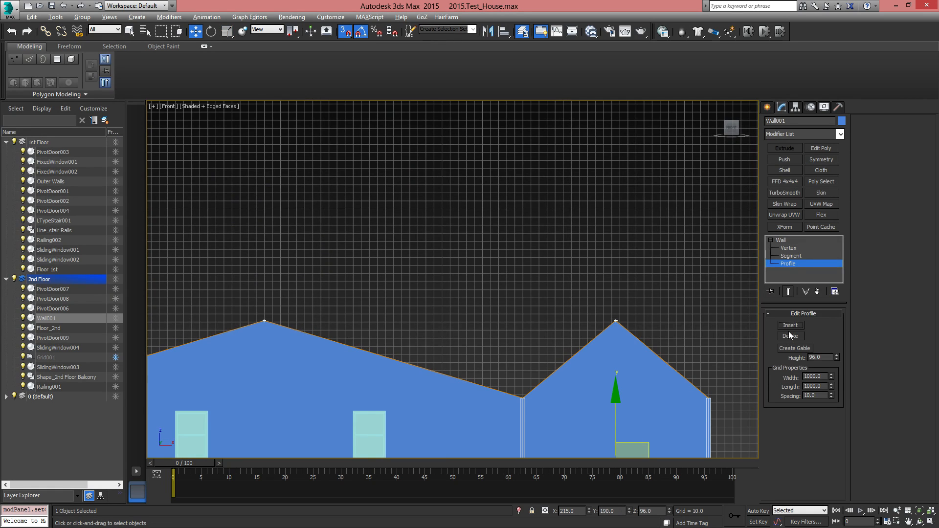
pyautogui.scroll(4, 386, 268)
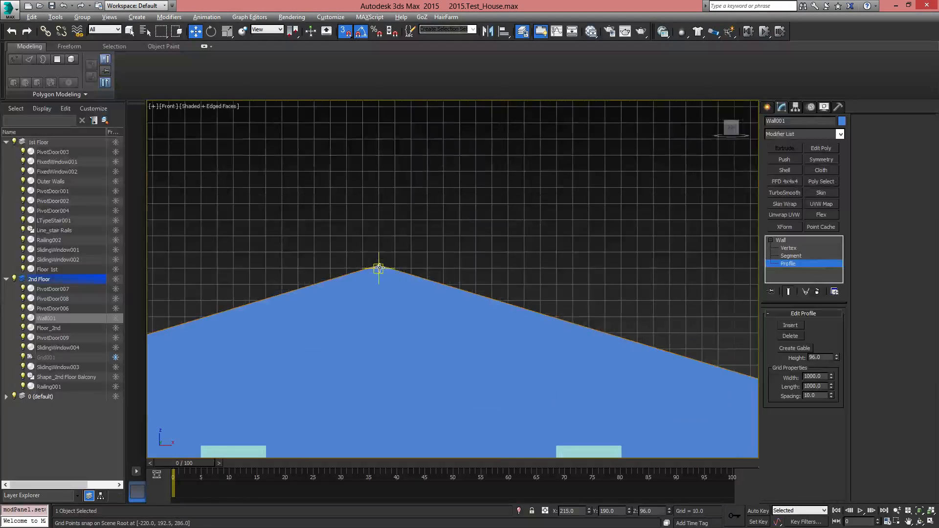
pyautogui.scroll(2, 380, 268)
pyautogui.click(469, 278)
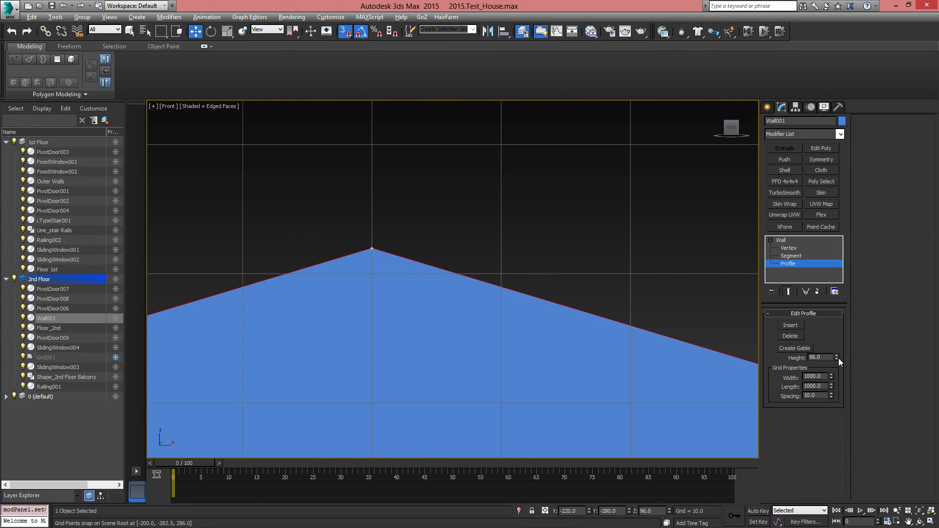
pyautogui.moveTo(575, 270); pyautogui.dragTo(519, 277, button='middle')
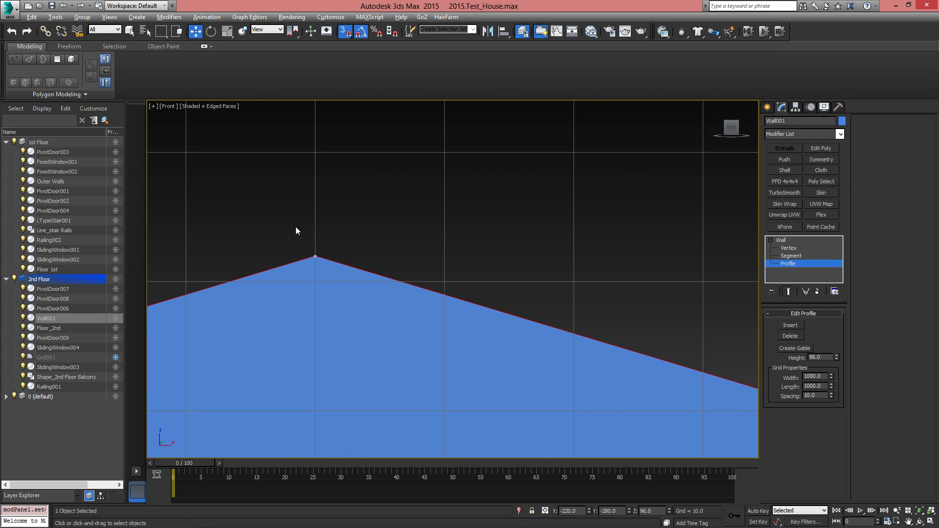
pyautogui.moveTo(387, 311); pyautogui.dragTo(387, 311)
pyautogui.moveTo(386, 311); pyautogui.dragTo(488, 301, button='middle')
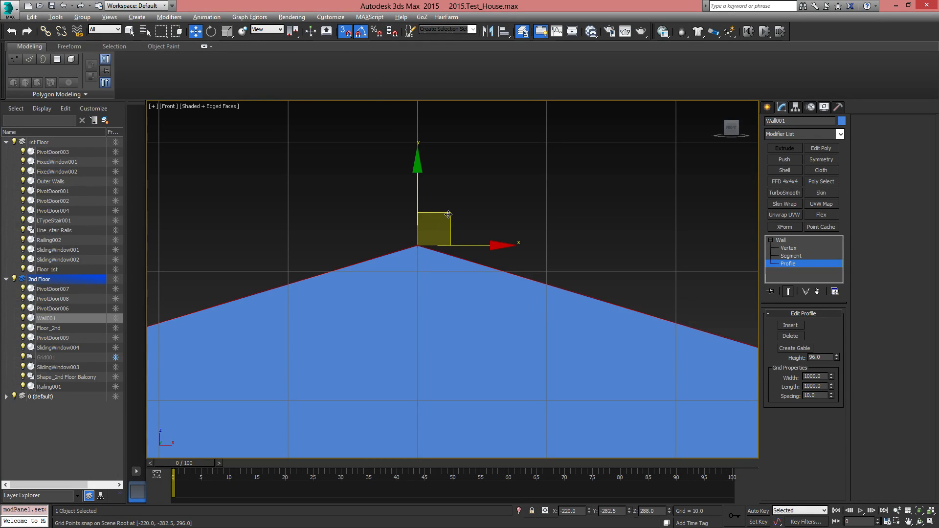
pyautogui.moveTo(448, 214); pyautogui.dragTo(418, 273)
# Snap the wide back gable's peak point down to X -220, Z 286 to match the front gable
pyautogui.click(417, 245)
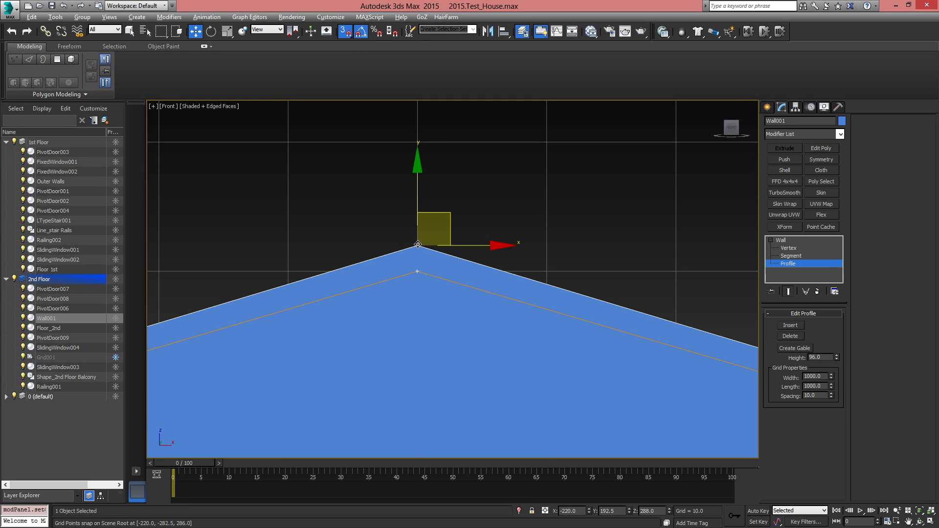
pyautogui.moveTo(441, 212); pyautogui.dragTo(441, 239)
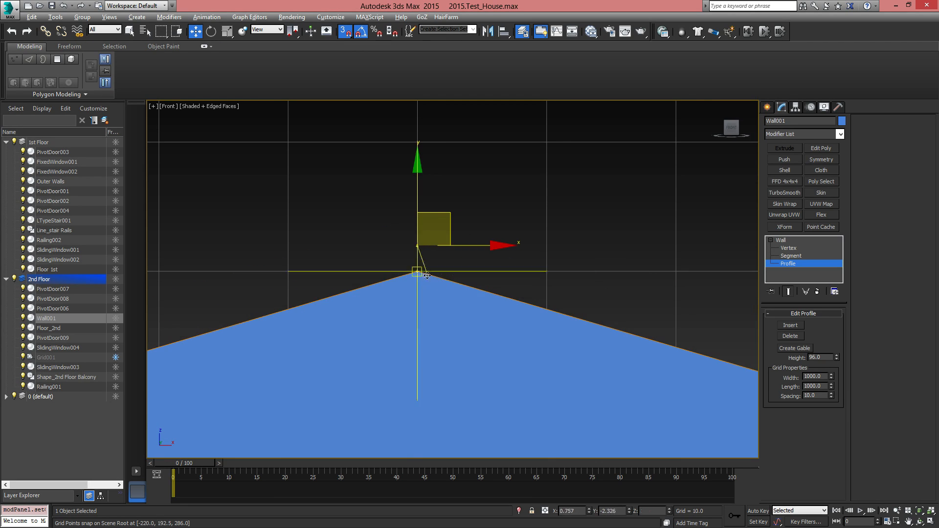
pyautogui.moveTo(554, 318); pyautogui.dragTo(364, 284, button='middle')
pyautogui.scroll(-5, 392, 308)
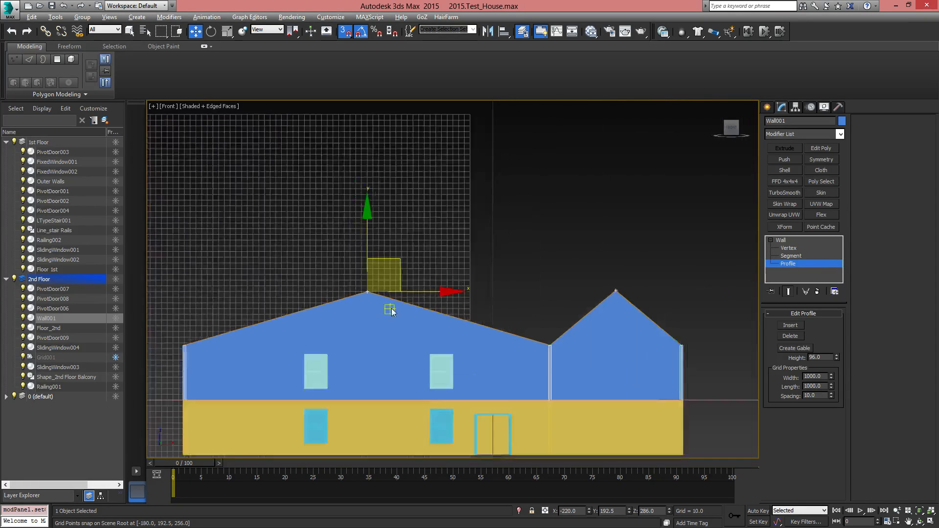
# Select the narrow front gable's profile and snap its peak point to the grid point at X 210, Z 276
pyautogui.scroll(10, 509, 315)
pyautogui.click(544, 309)
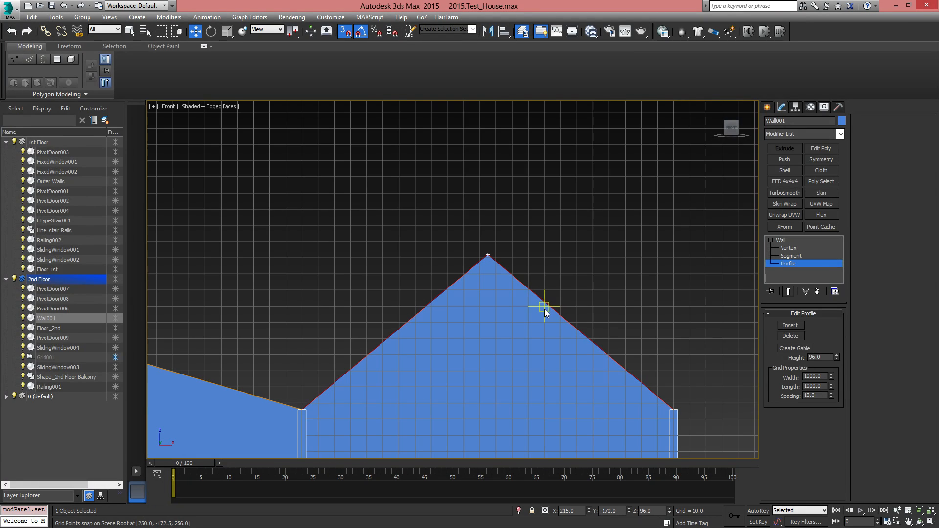
pyautogui.scroll(2, 511, 277)
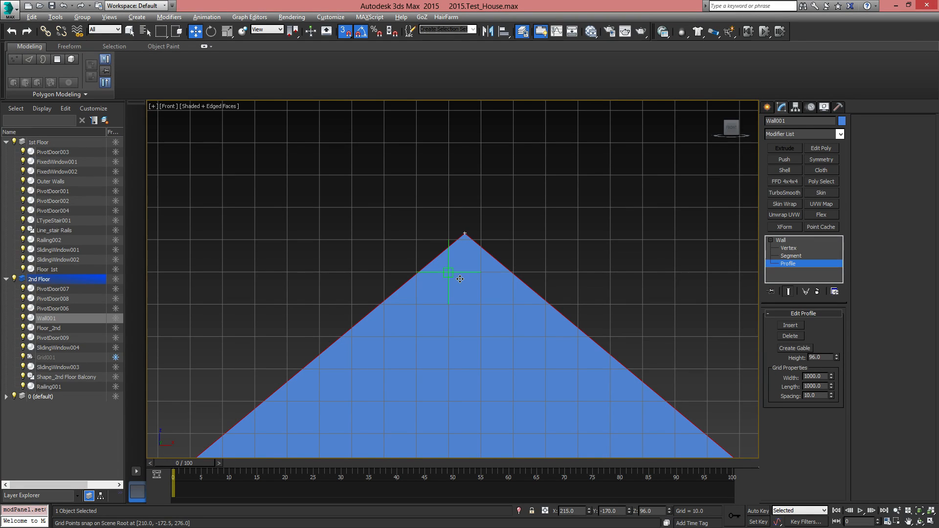
pyautogui.moveTo(482, 244); pyautogui.dragTo(478, 276)
# Snap the narrow back gable's peak point to X 210, Z 276 to match the narrow front gable
pyautogui.click(471, 226)
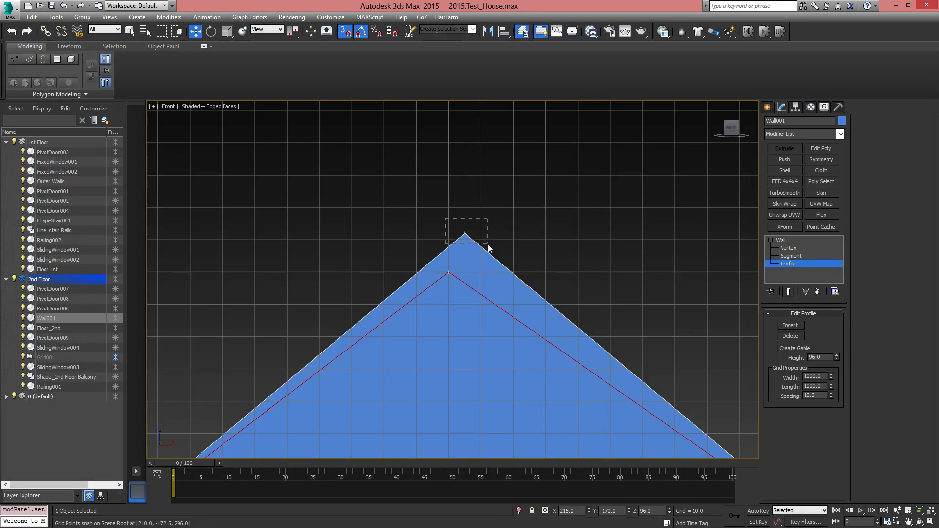
pyautogui.moveTo(488, 244); pyautogui.dragTo(448, 272)
pyautogui.click(465, 233)
pyautogui.scroll(-3, 537, 257)
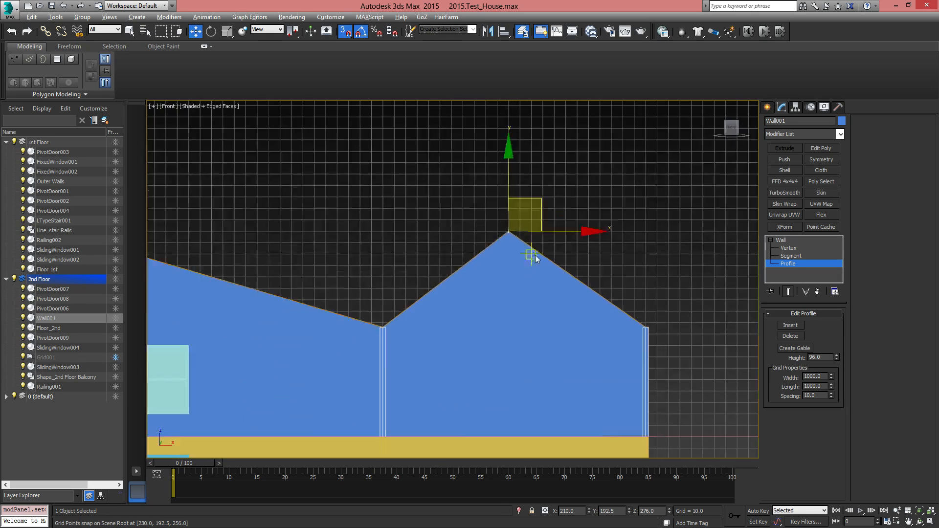
# Inspect the adjusted narrow gable peak and the wide gable's slope and outer wall corner in the front view
pyautogui.scroll(-3, 537, 258)
pyautogui.scroll(5, 552, 248)
pyautogui.scroll(3, 524, 252)
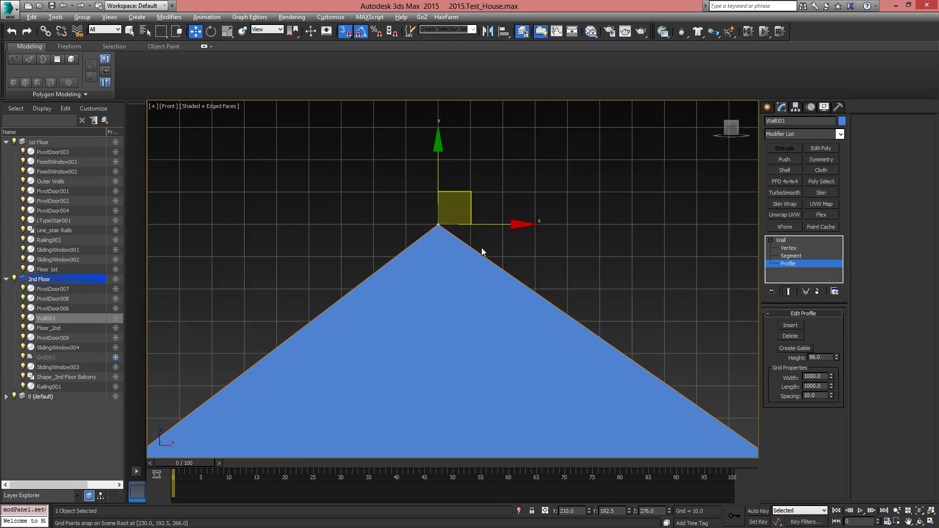
pyautogui.scroll(-5, 569, 286)
pyautogui.scroll(-3, 569, 286)
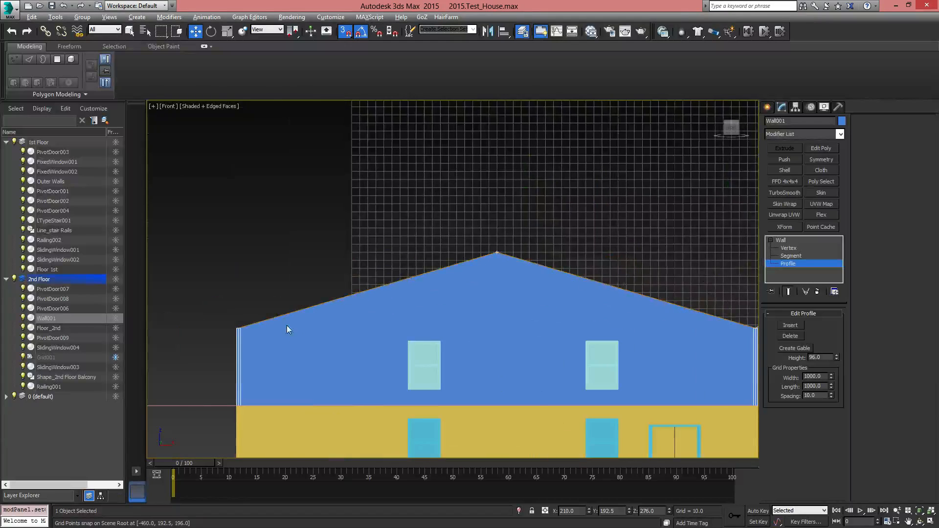
pyautogui.scroll(5, 287, 325)
pyautogui.moveTo(370, 313); pyautogui.dragTo(264, 322, button='middle')
pyautogui.scroll(-3, 294, 328)
pyautogui.scroll(6, 489, 300)
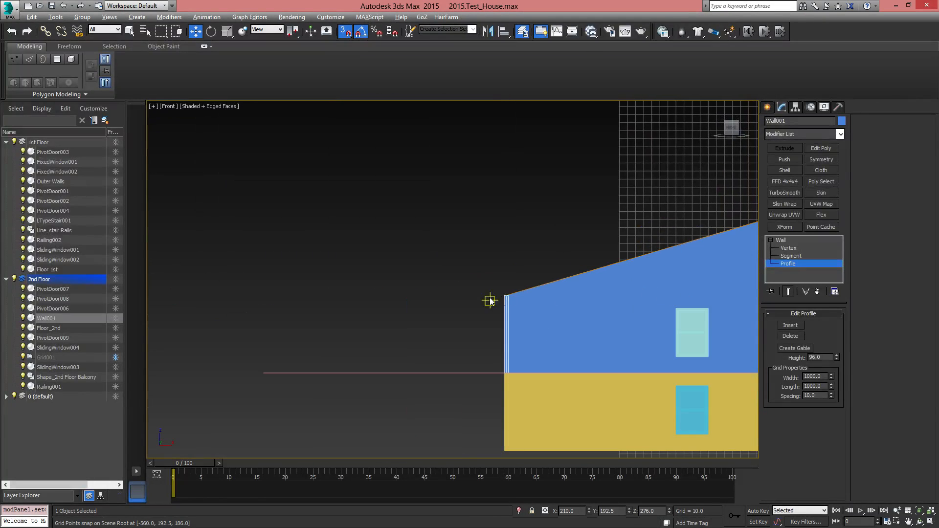
pyautogui.scroll(-1, 523, 294)
pyautogui.moveTo(609, 288); pyautogui.dragTo(315, 328, button='middle')
pyautogui.scroll(-2, 314, 328)
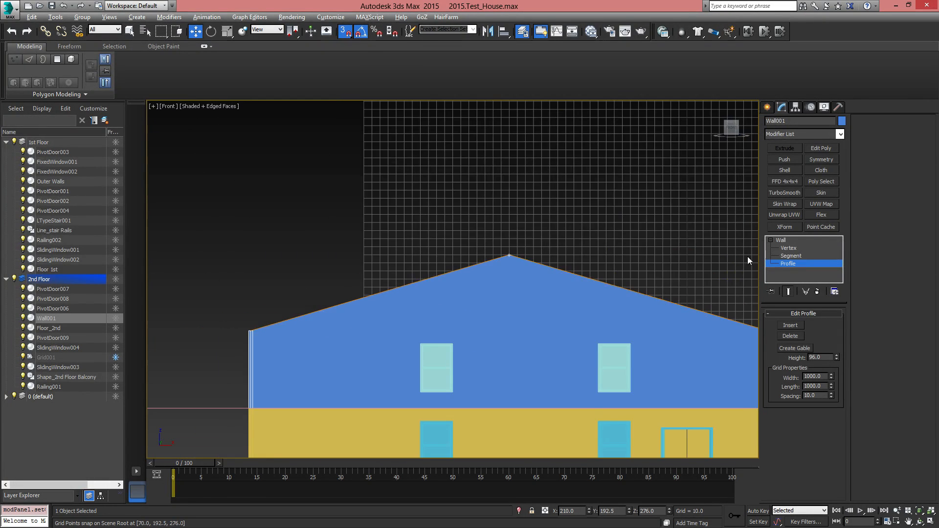
# Exit profile editing and compare the peaks and slopes of the wide and narrow gables against the grid
pyautogui.click(779, 240)
pyautogui.scroll(4, 394, 323)
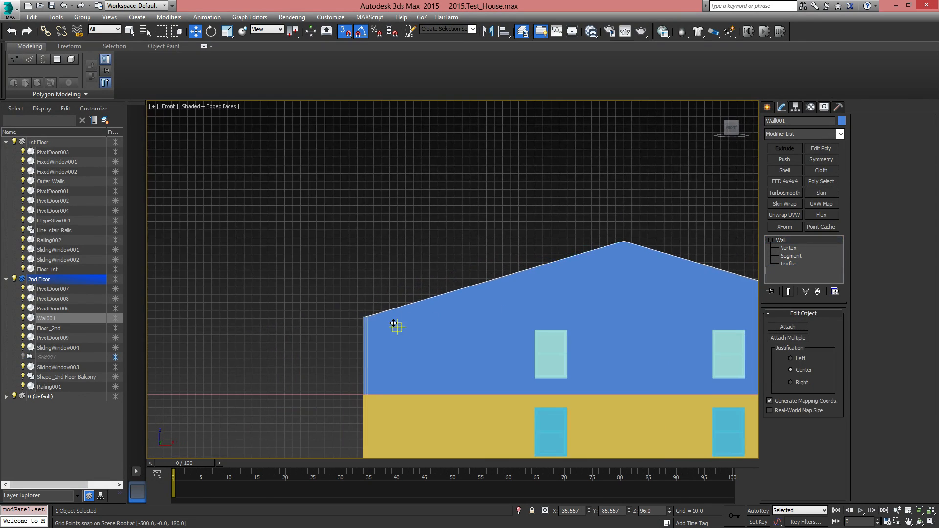
pyautogui.scroll(-6, 207, 336)
pyautogui.scroll(5, 626, 331)
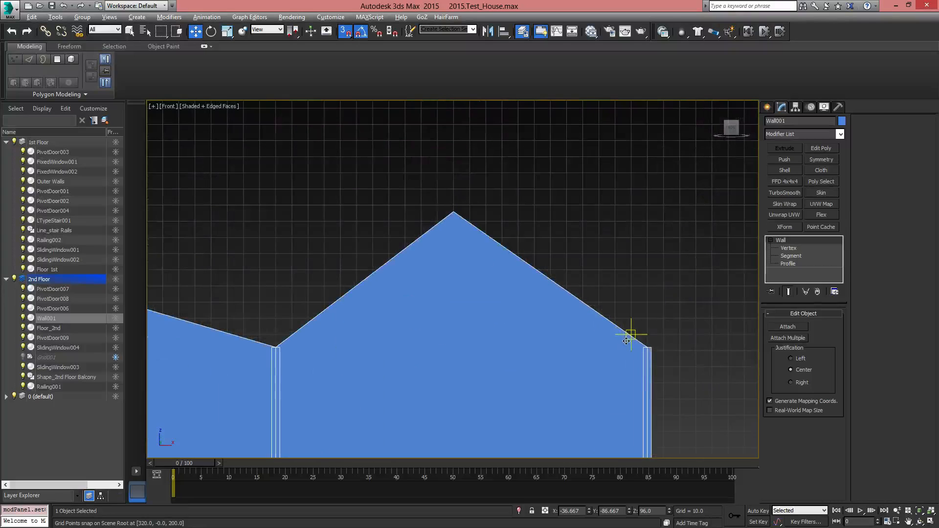
pyautogui.moveTo(356, 330); pyautogui.dragTo(526, 299, button='middle')
pyautogui.scroll(-6, 525, 300)
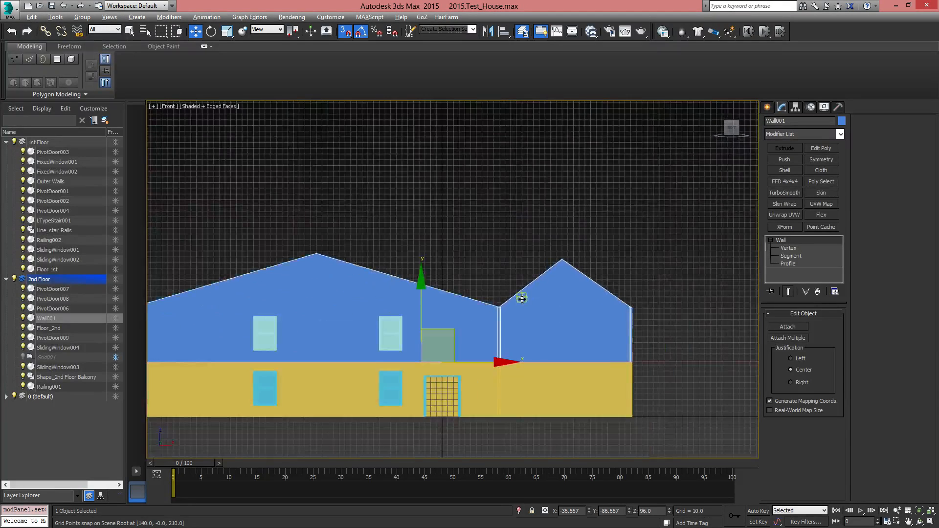
pyautogui.scroll(5, 595, 321)
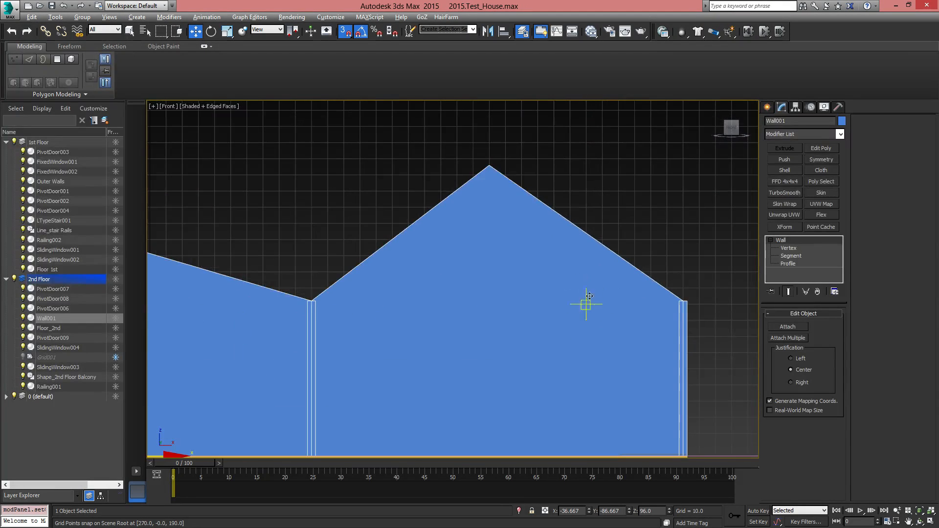
pyautogui.moveTo(607, 241); pyautogui.dragTo(535, 296, button='middle')
# Snap the peak points of the narrow front and back gable profiles to the grid point at X 220, Z 266
pyautogui.click(792, 248)
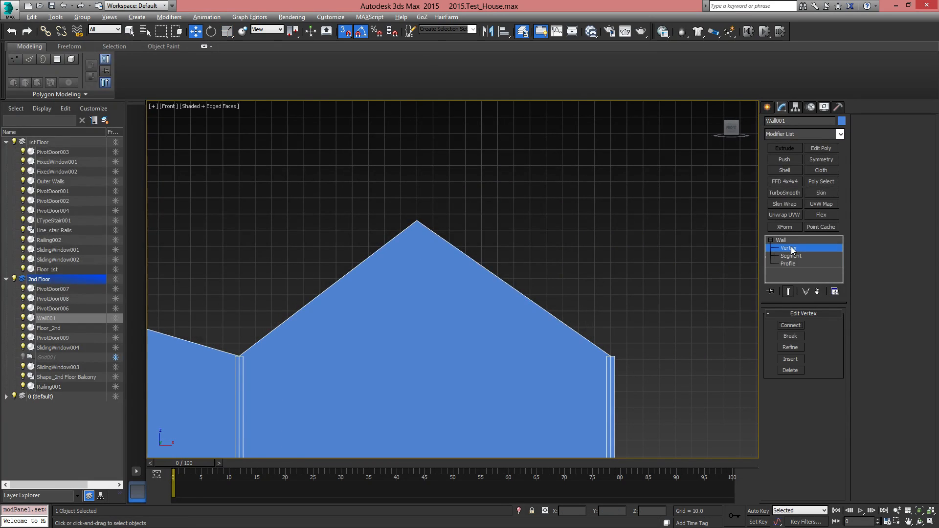
pyautogui.click(797, 258)
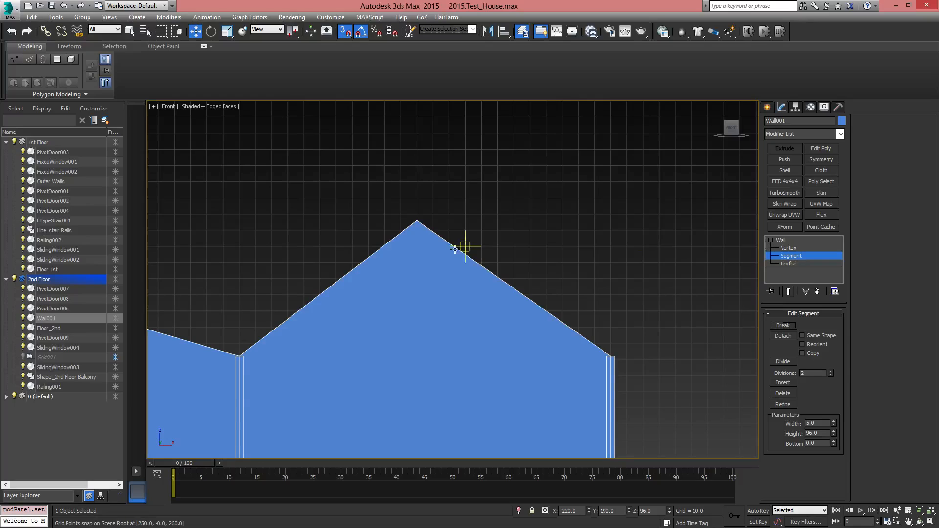
pyautogui.click(797, 265)
pyautogui.click(430, 237)
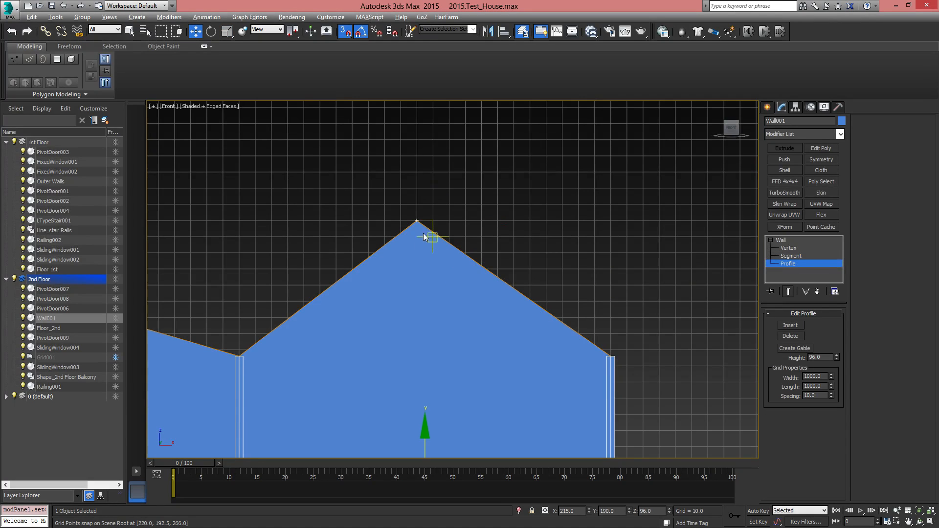
pyautogui.scroll(3, 412, 220)
pyautogui.click(422, 223)
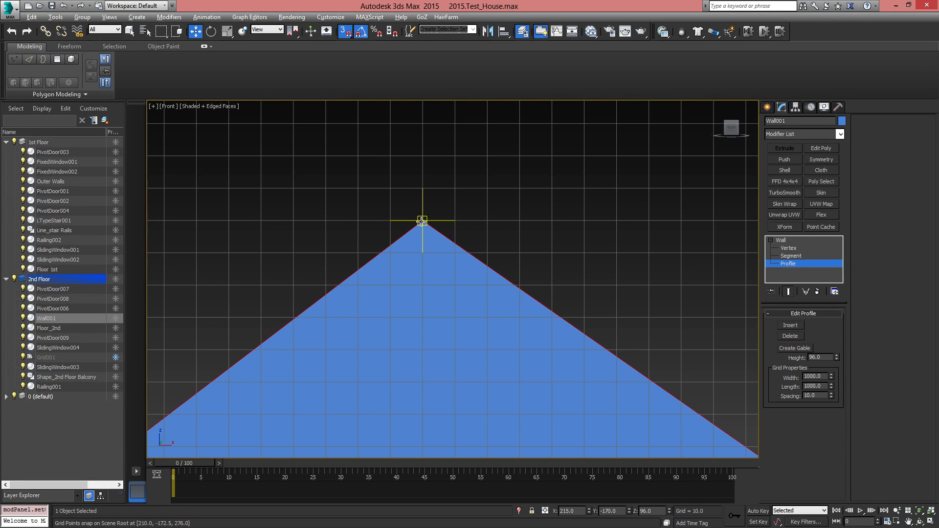
pyautogui.click(422, 221)
pyautogui.click(422, 222)
pyautogui.click(422, 222)
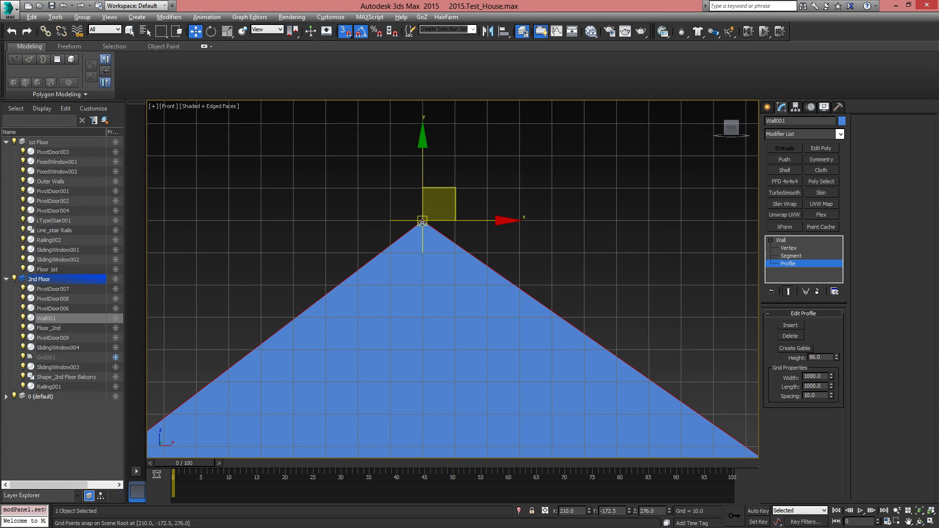
pyautogui.moveTo(422, 223); pyautogui.dragTo(325, 254)
pyautogui.moveTo(400, 201); pyautogui.dragTo(455, 253)
# Compare the narrow gable's slopes with the wide gable, exit profile editing and deselect the second-floor wall
pyautogui.scroll(-6, 542, 308)
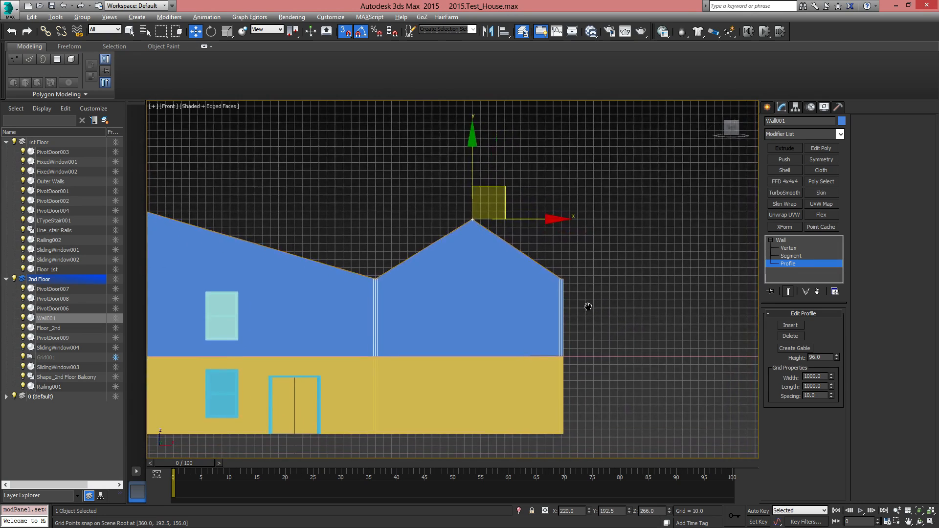
pyautogui.scroll(4, 357, 272)
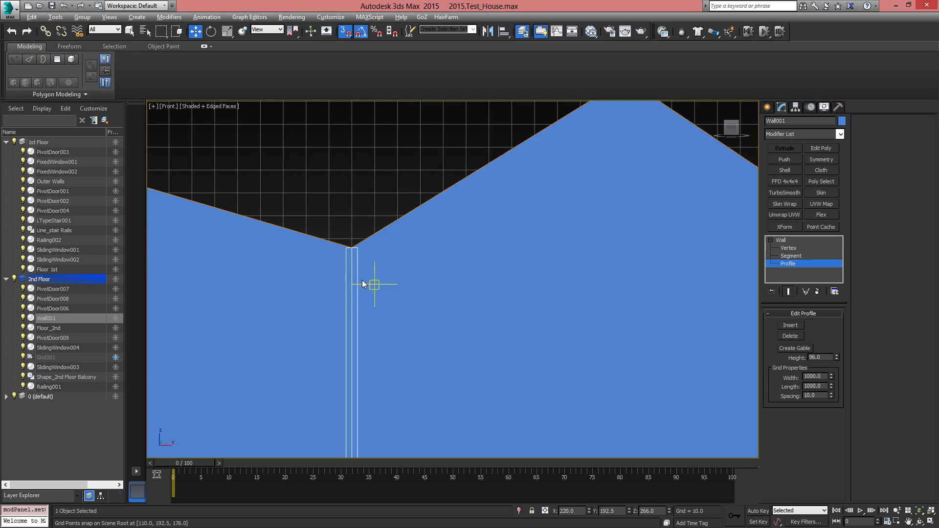
pyautogui.scroll(-7, 457, 260)
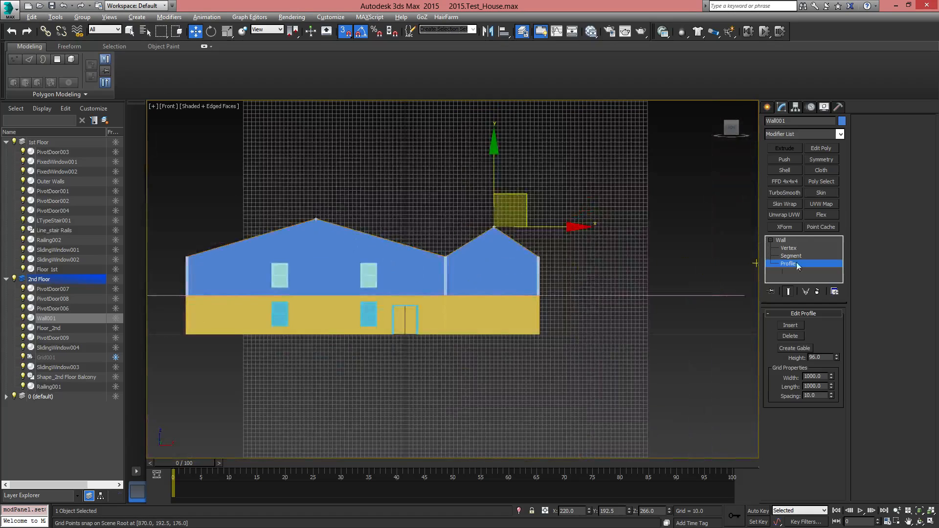
pyautogui.click(789, 240)
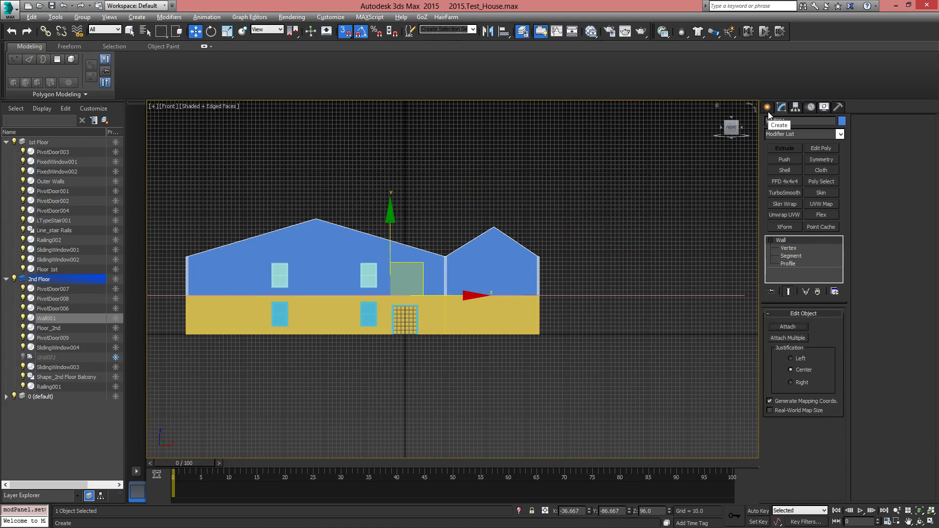
pyautogui.moveTo(374, 236); pyautogui.dragTo(415, 272, button='middle')
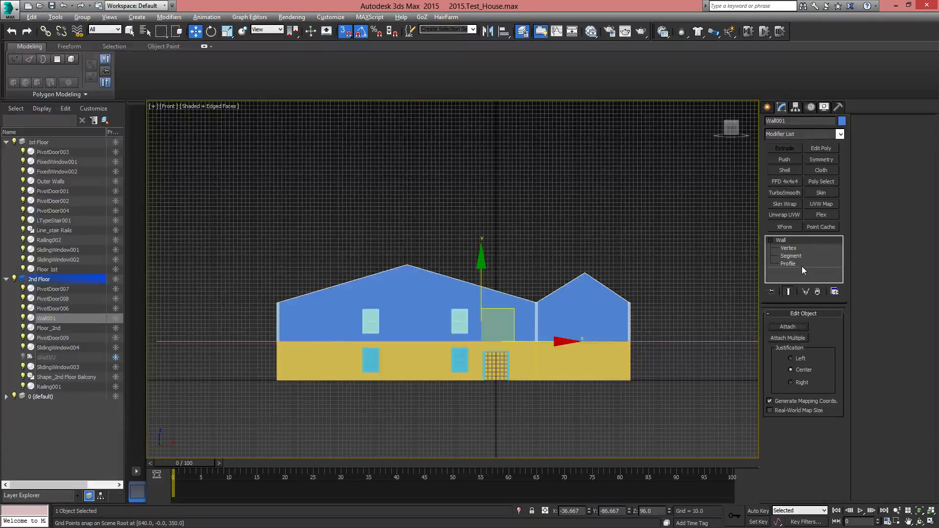
pyautogui.click(573, 239)
# Start a roof line spline in the front view from X 370, Z 160 over the narrow gable's peak at X 220, Z 270 to the valley
pyautogui.scroll(4, 396, 270)
pyautogui.scroll(-3, 600, 262)
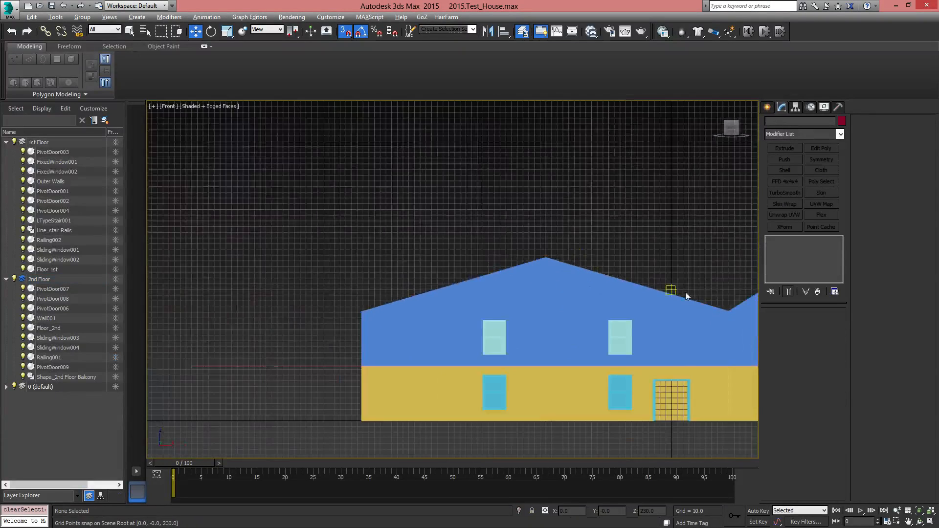
pyautogui.moveTo(686, 295); pyautogui.dragTo(450, 281, button='middle')
pyautogui.click(766, 107)
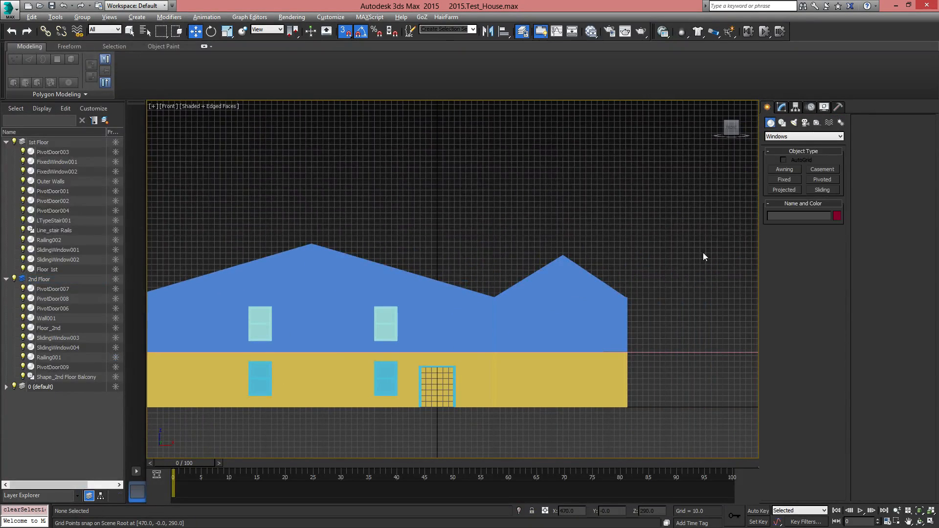
pyautogui.click(324, 263)
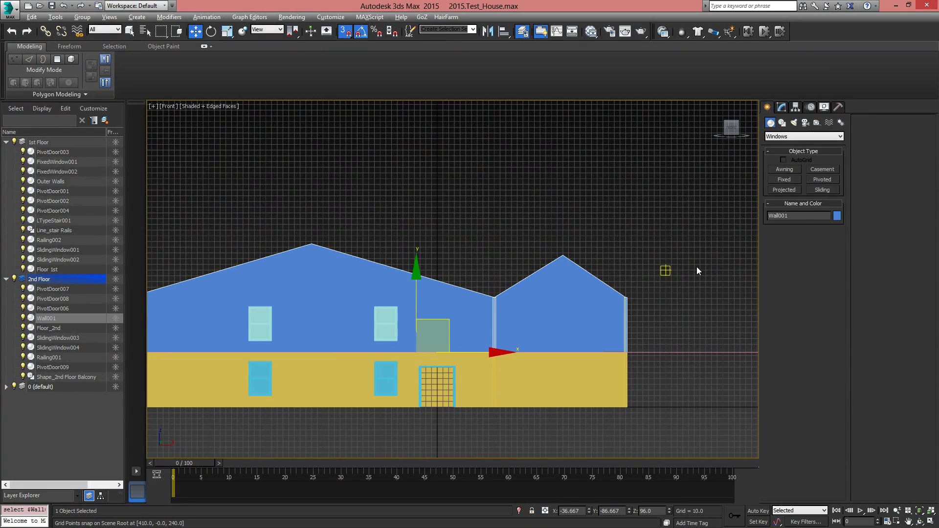
pyautogui.click(783, 122)
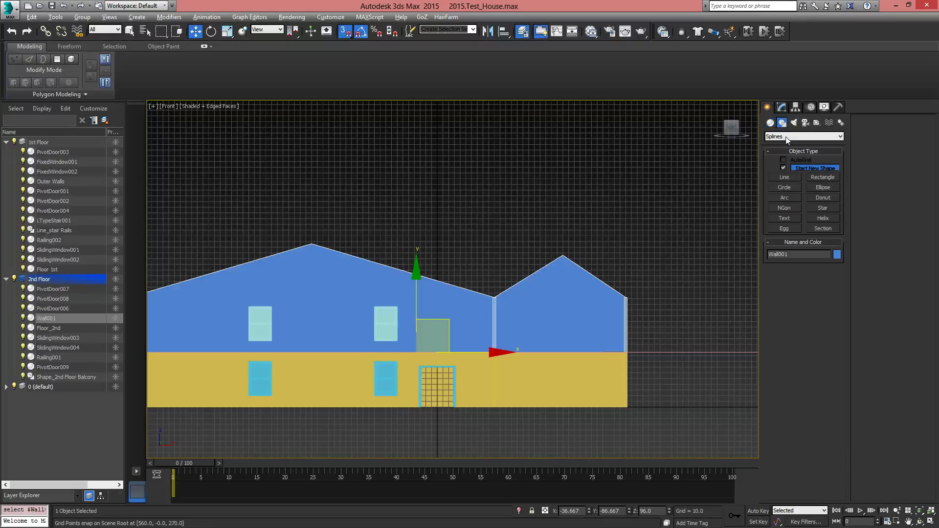
pyautogui.click(785, 178)
pyautogui.scroll(5, 581, 313)
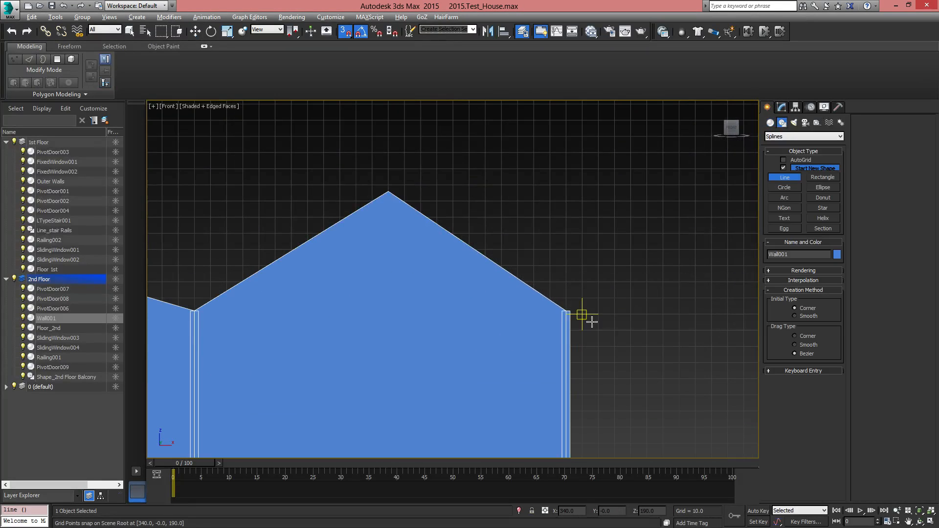
pyautogui.moveTo(604, 349); pyautogui.dragTo(658, 328, button='middle')
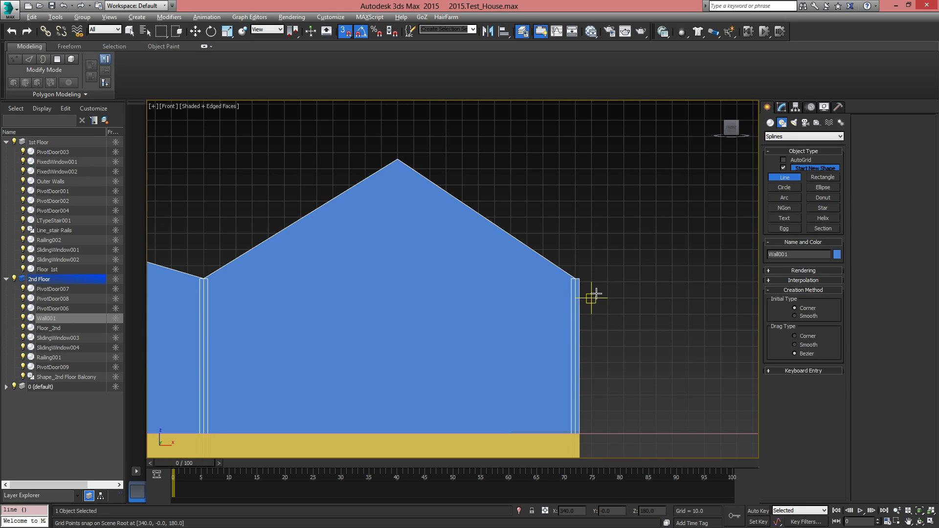
pyautogui.click(640, 331)
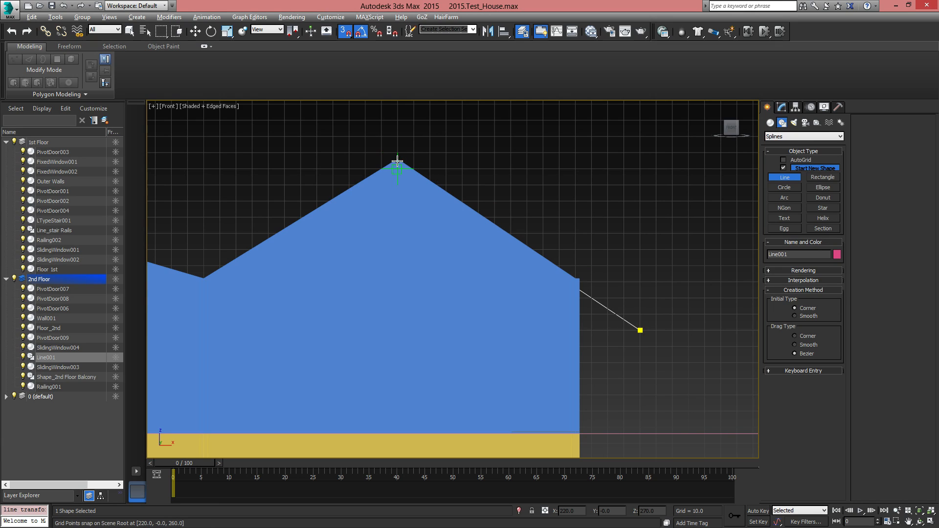
pyautogui.click(397, 153)
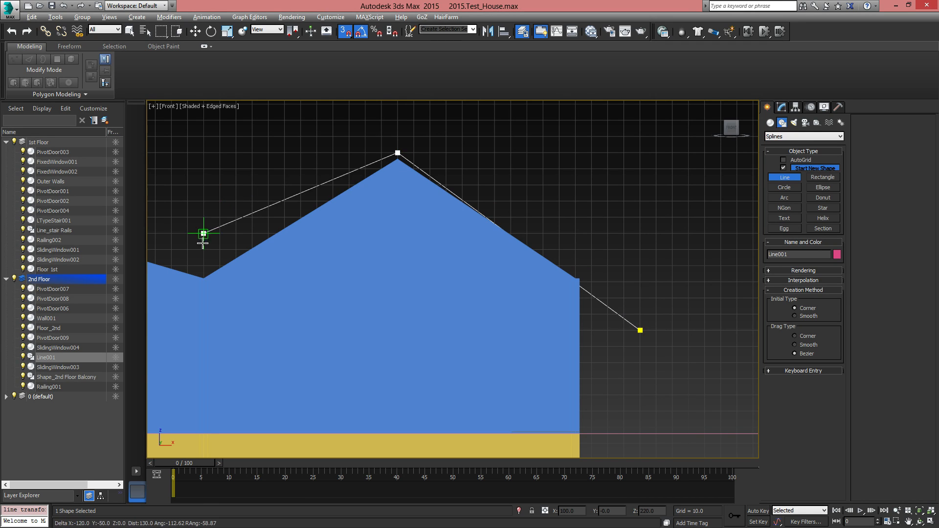
pyautogui.click(204, 280)
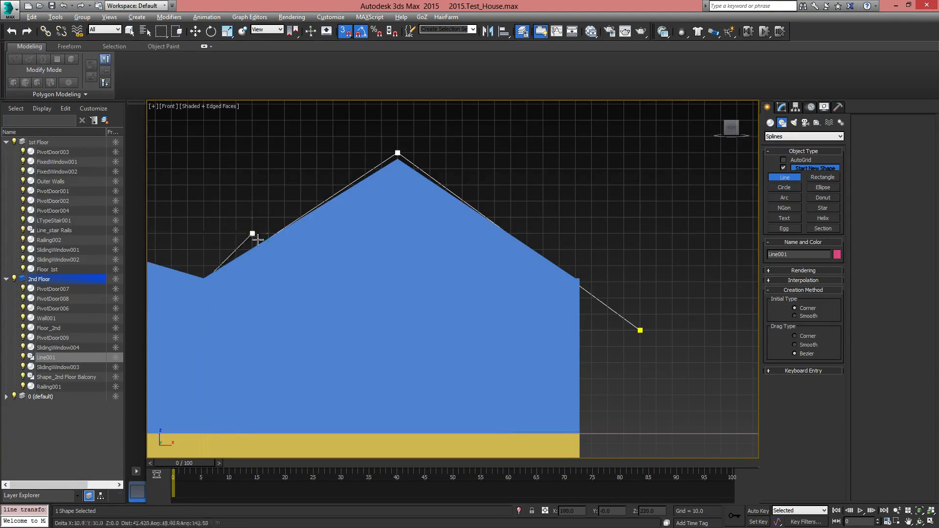
# Continue the line over the wide gable's peak at X -220, Z 290 and finish it beyond the outer wall at X -570, Z 180
pyautogui.scroll(-5, 244, 240)
pyautogui.moveTo(184, 207); pyautogui.dragTo(447, 233, button='middle')
pyautogui.scroll(5, 381, 257)
pyautogui.moveTo(388, 258); pyautogui.dragTo(471, 222, button='middle')
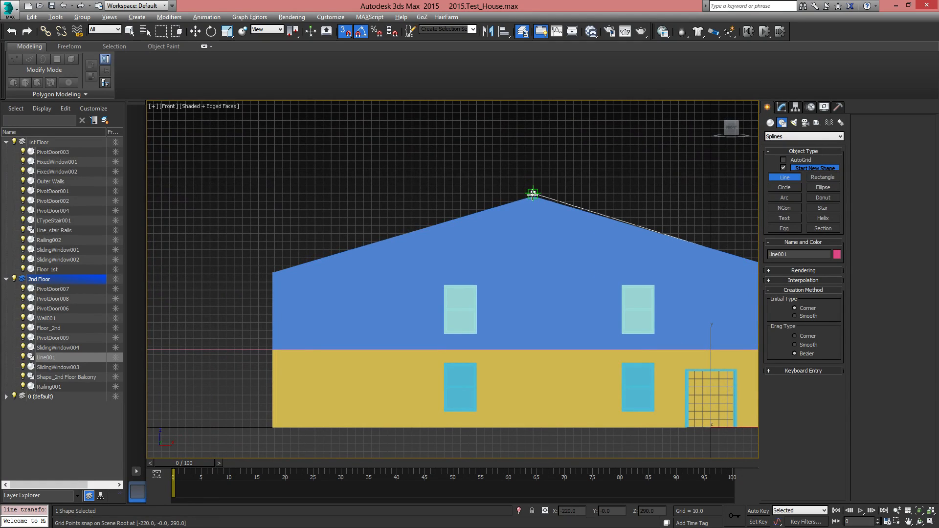
pyautogui.click(532, 193)
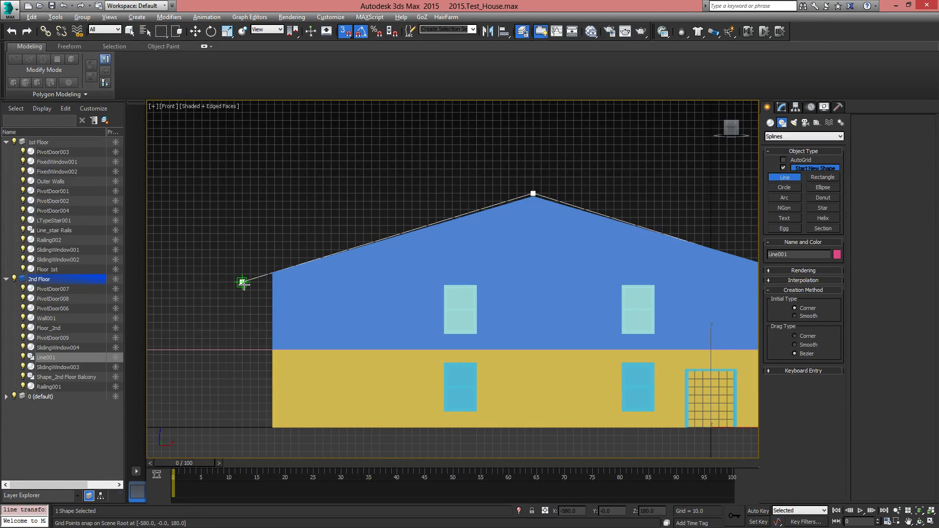
pyautogui.click(250, 282)
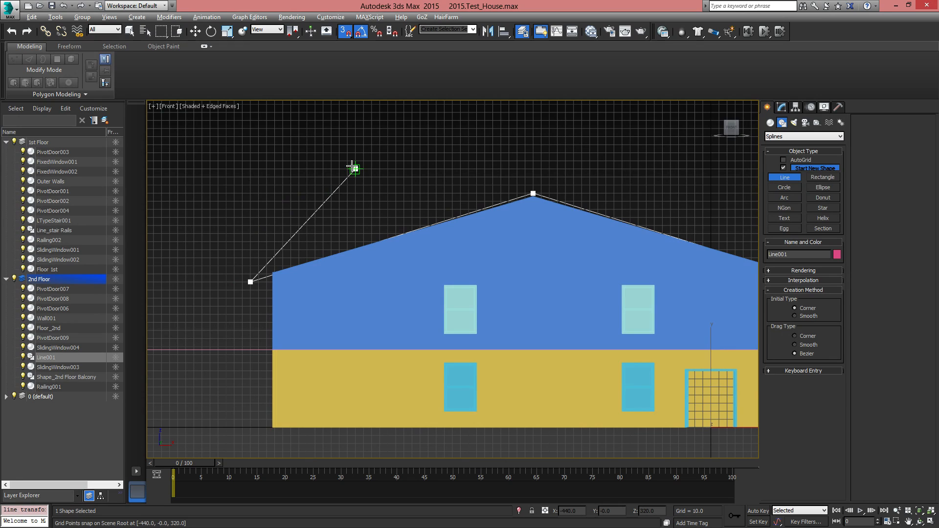
pyautogui.rightClick(354, 169)
pyautogui.moveTo(633, 214); pyautogui.dragTo(493, 249, button='middle')
pyautogui.scroll(2, 413, 247)
pyautogui.moveTo(414, 248); pyautogui.dragTo(493, 208, button='middle')
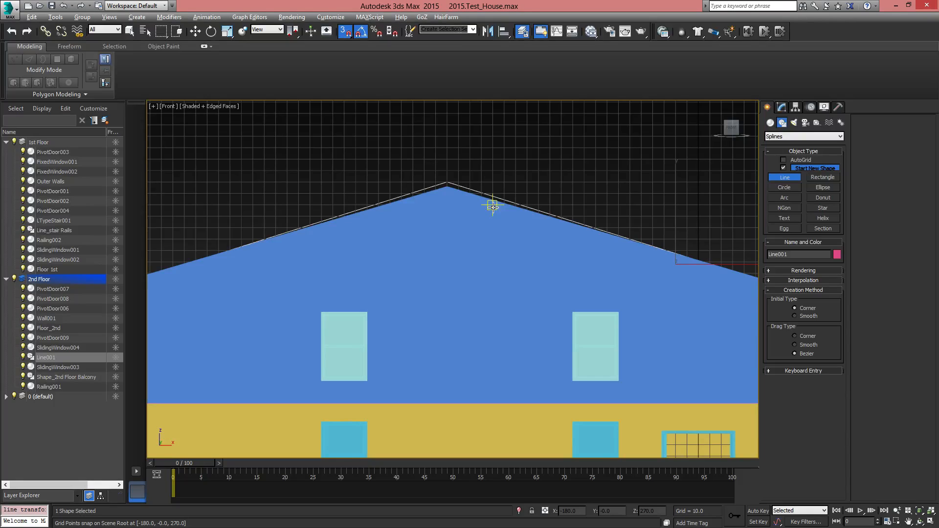
pyautogui.moveTo(390, 236); pyautogui.dragTo(444, 262, button='middle')
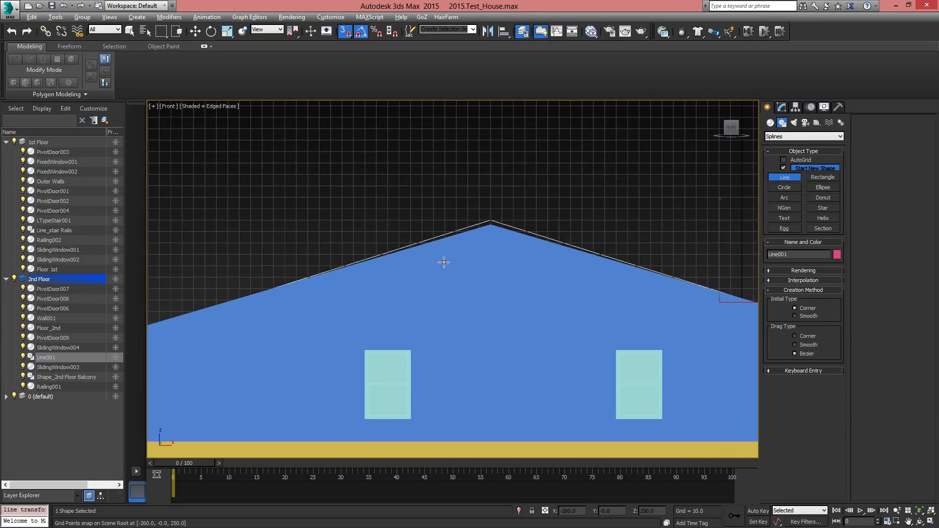
pyautogui.rightClick(598, 218)
# Turn off 3D snapping and move the roof line's vertex above the wide gable vertically to meet the wall's peak
pyautogui.click(783, 107)
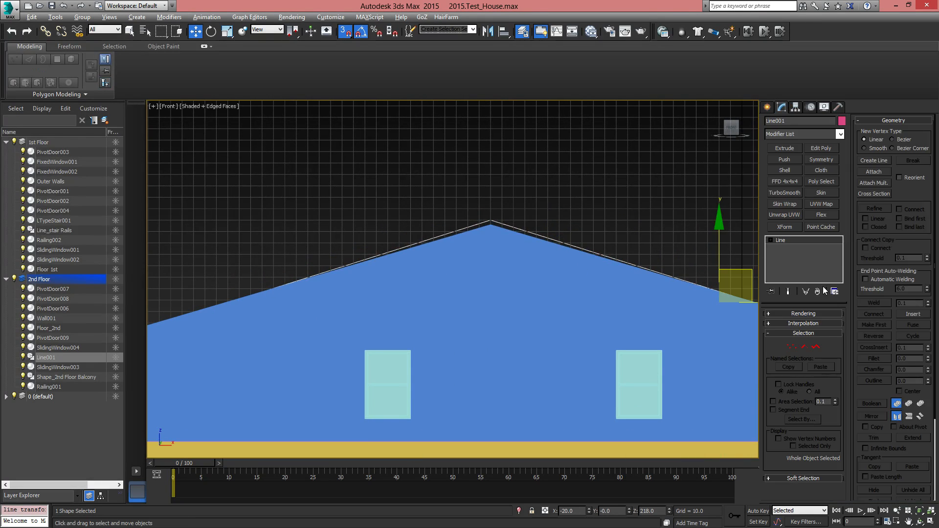
pyautogui.click(791, 349)
pyautogui.moveTo(547, 266); pyautogui.dragTo(506, 374, button='middle')
pyautogui.scroll(3, 450, 321)
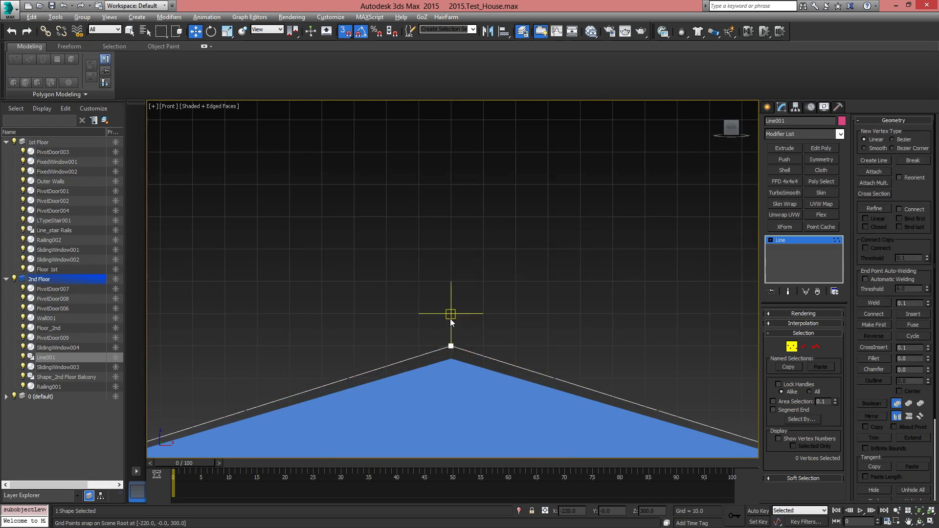
pyautogui.moveTo(449, 361); pyautogui.dragTo(442, 292, button='middle')
pyautogui.scroll(2, 441, 292)
pyautogui.moveTo(390, 222); pyautogui.dragTo(469, 288)
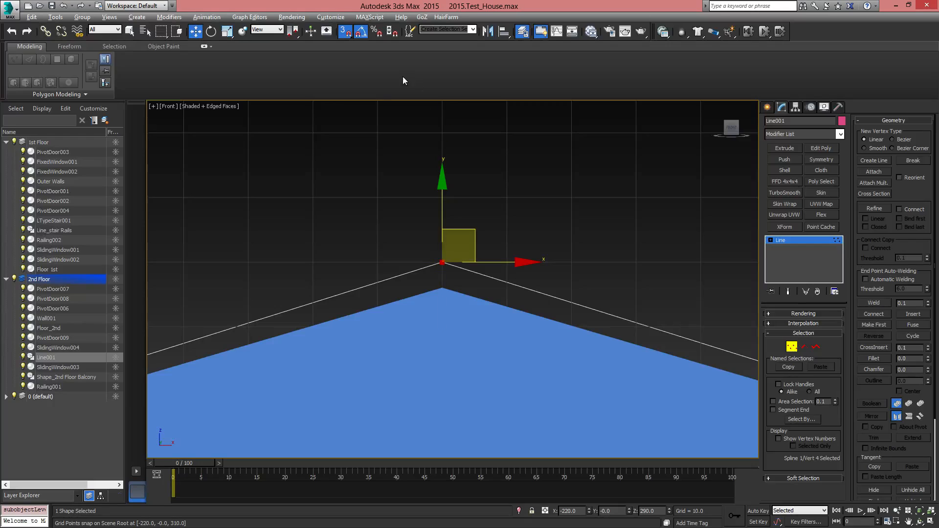
pyautogui.click(348, 34)
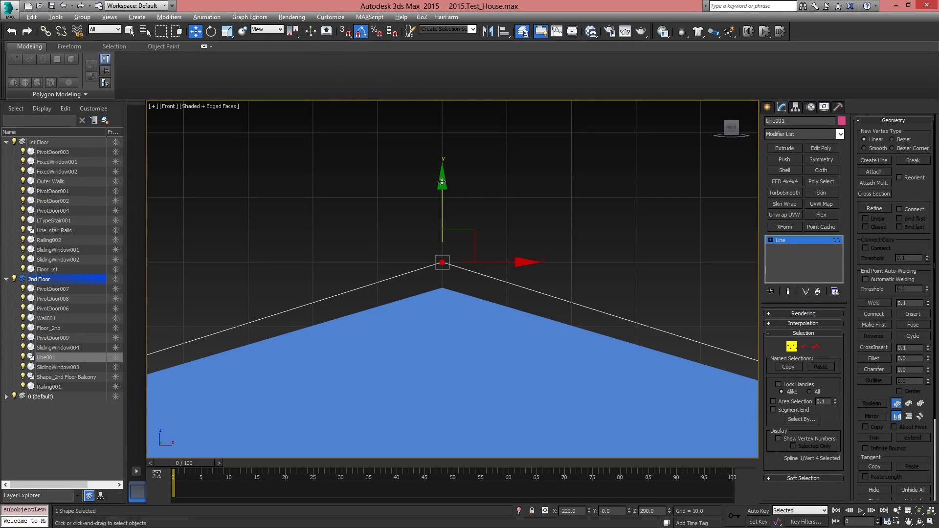
pyautogui.moveTo(444, 218)
pyautogui.mouseDown()
pyautogui.moveTo(446, 199)
pyautogui.moveTo(447, 208)
pyautogui.mouseUp()
pyautogui.moveTo(369, 274); pyautogui.dragTo(484, 205, button='middle')
# Raise the roof line's end vertex beyond the wide gable to about Z 183.3 so the line follows the wall's slope
pyautogui.scroll(-10, 416, 267)
pyautogui.moveTo(210, 335); pyautogui.dragTo(401, 290, button='middle')
pyautogui.scroll(5, 402, 289)
pyautogui.scroll(5, 402, 289)
pyautogui.moveTo(675, 184); pyautogui.dragTo(463, 315, button='middle')
pyautogui.moveTo(327, 295); pyautogui.dragTo(402, 356)
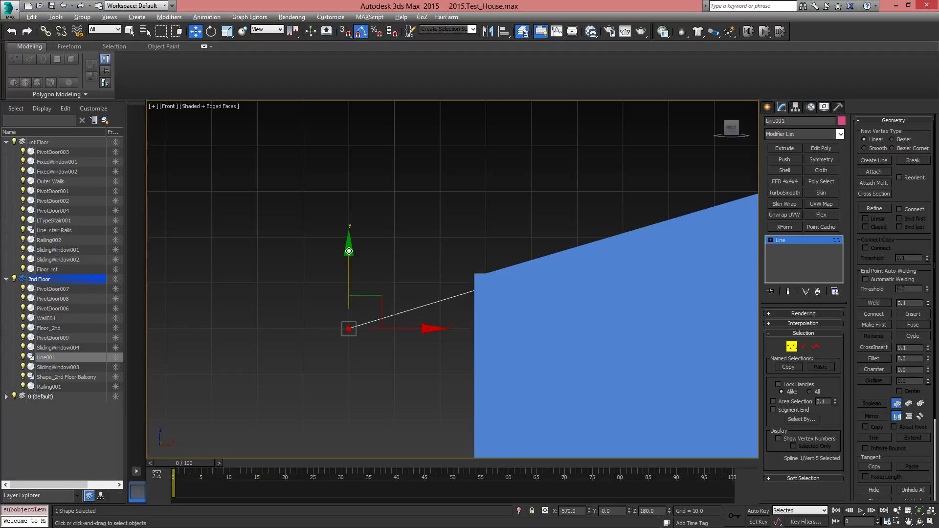
pyautogui.moveTo(349, 251); pyautogui.dragTo(352, 236)
pyautogui.moveTo(398, 291); pyautogui.dragTo(225, 337, button='middle')
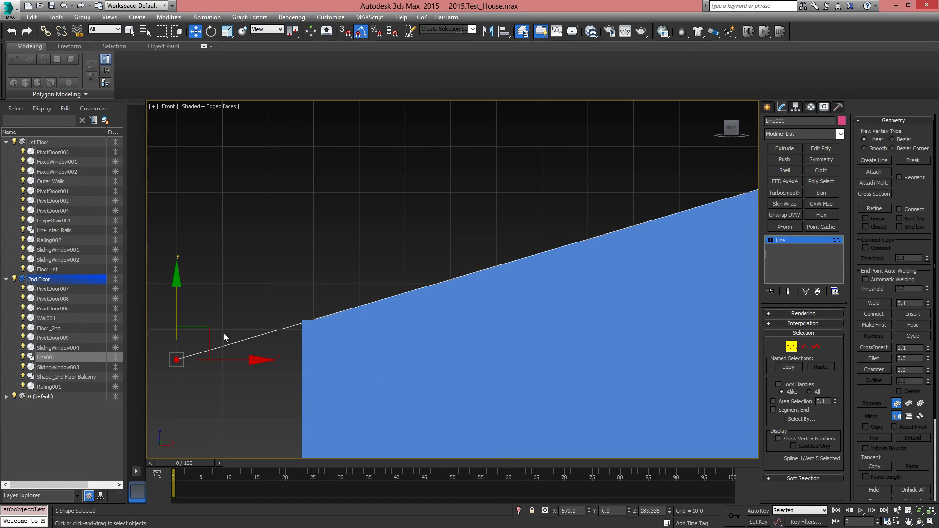
pyautogui.moveTo(720, 198); pyautogui.dragTo(312, 292, button='middle')
pyautogui.moveTo(593, 218); pyautogui.dragTo(352, 279, button='middle')
# Raise the roof line's vertex in the valley between the two gables to about Z 191.9
pyautogui.scroll(-2, 496, 261)
pyautogui.scroll(-3, 513, 264)
pyautogui.moveTo(607, 304); pyautogui.dragTo(205, 270, button='middle')
pyautogui.scroll(4, 290, 279)
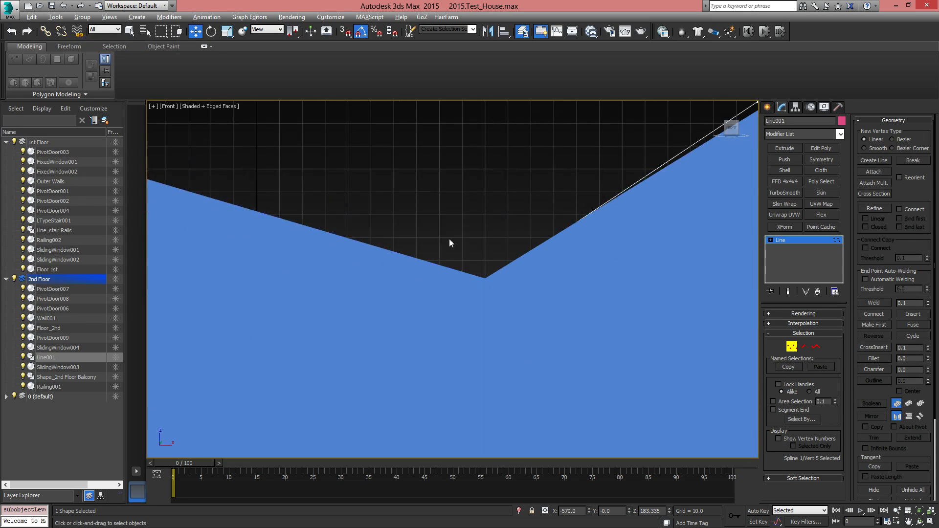
pyautogui.click(485, 277)
pyautogui.moveTo(484, 222); pyautogui.dragTo(487, 216)
# Lower the roof line's vertex above the narrow gable to about Z 266.1 so it meets the wall's peak
pyautogui.moveTo(637, 212); pyautogui.dragTo(291, 416, button='middle')
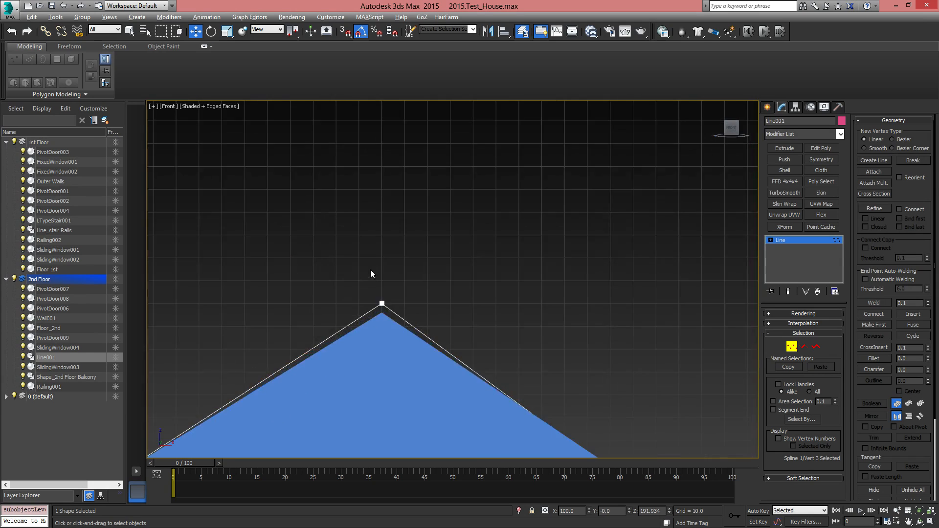
pyautogui.scroll(3, 372, 307)
pyautogui.moveTo(372, 307); pyautogui.dragTo(387, 230, button='middle')
pyautogui.click(406, 222)
pyautogui.moveTo(410, 157); pyautogui.dragTo(412, 167)
# Move the roof line's end vertex beyond the narrow gable up and closer to the wall along the slope, and exit vertex editing
pyautogui.scroll(-3, 409, 237)
pyautogui.moveTo(595, 386); pyautogui.dragTo(344, 161, button='middle')
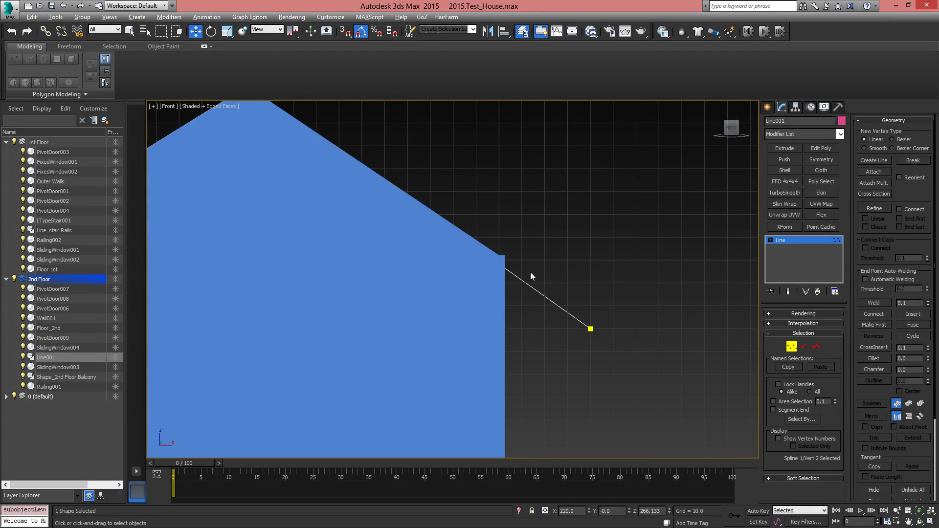
pyautogui.moveTo(621, 365); pyautogui.dragTo(621, 365)
pyautogui.moveTo(614, 296); pyautogui.dragTo(559, 247)
pyautogui.click(792, 346)
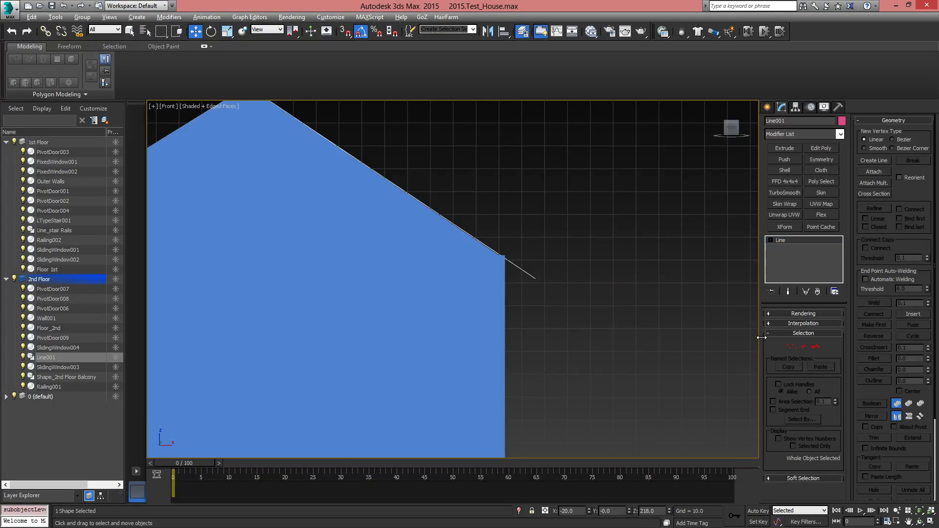
pyautogui.scroll(-9, 526, 260)
pyautogui.keyDown('alt'); pyautogui.moveTo(526, 261); pyautogui.dragTo(544, 291, button='middle'); pyautogui.keyUp('alt')
pyautogui.scroll(10, 504, 306)
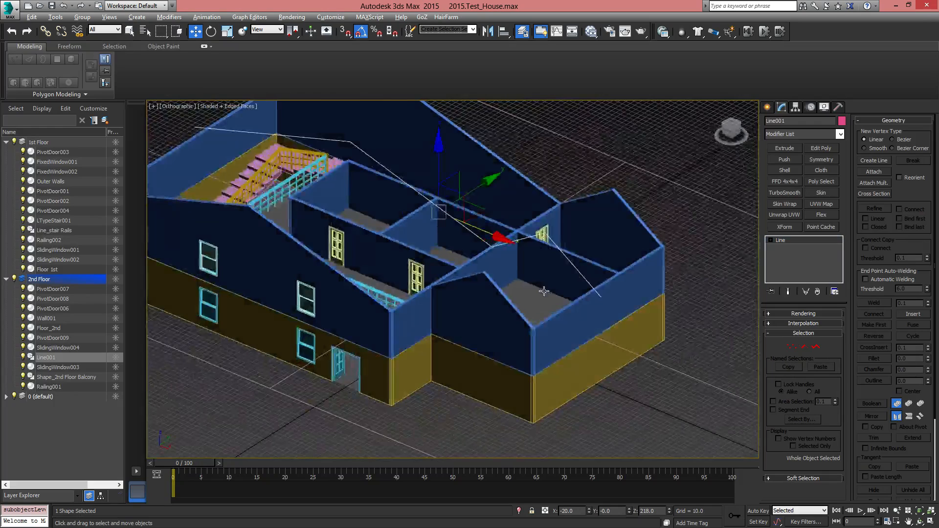
# Enable the roof line's display in the perspective viewport and give it a radial thickness of about 25.2
pyautogui.press('p')
pyautogui.scroll(-6, 583, 254)
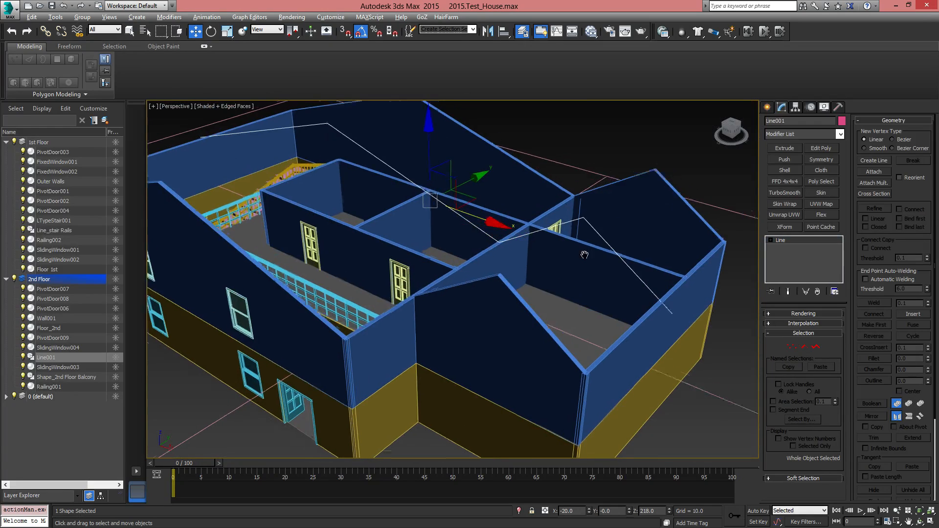
pyautogui.keyDown('alt'); pyautogui.moveTo(482, 298); pyautogui.dragTo(628, 307, button='middle'); pyautogui.keyUp('alt')
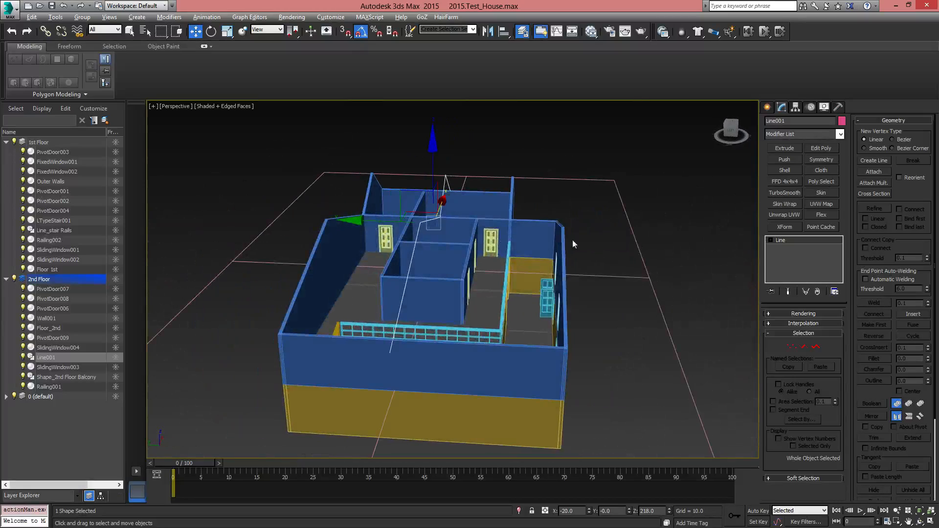
pyautogui.keyDown('alt'); pyautogui.moveTo(573, 240); pyautogui.dragTo(514, 288, button='middle'); pyautogui.keyUp('alt')
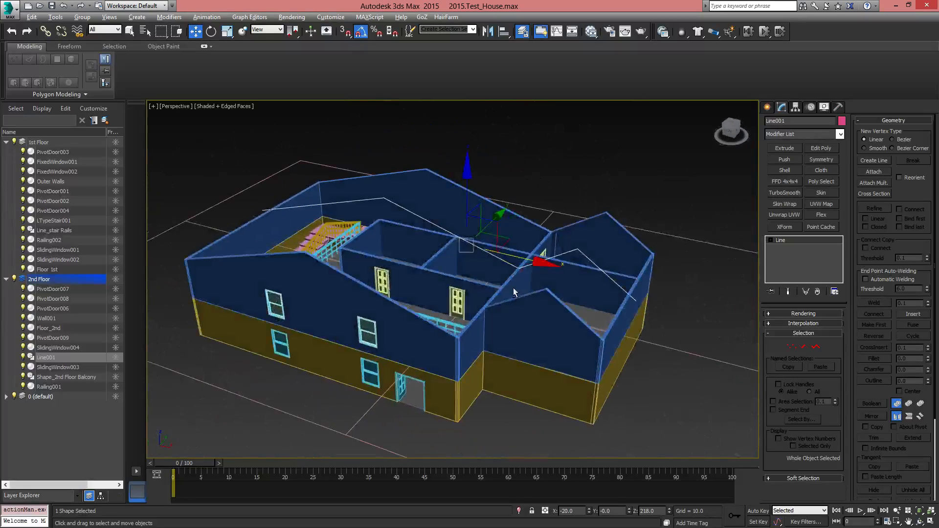
pyautogui.click(788, 314)
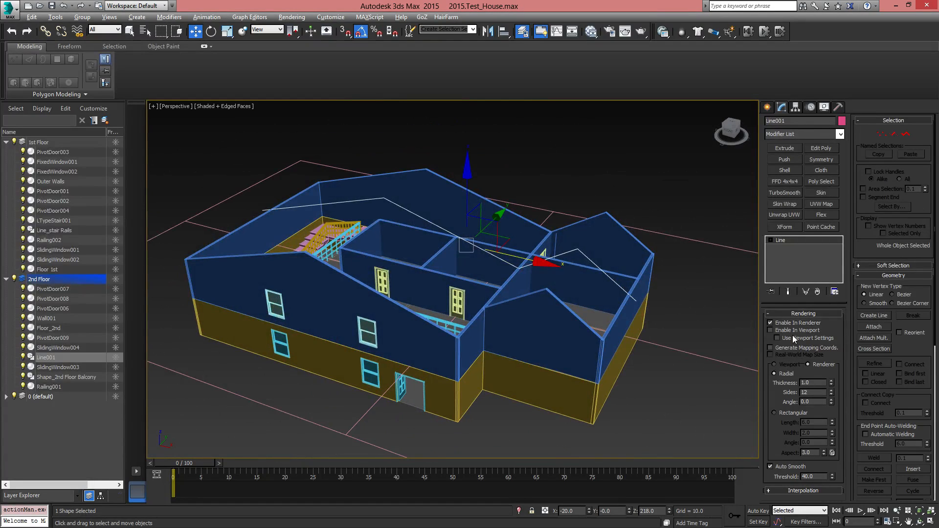
pyautogui.click(771, 331)
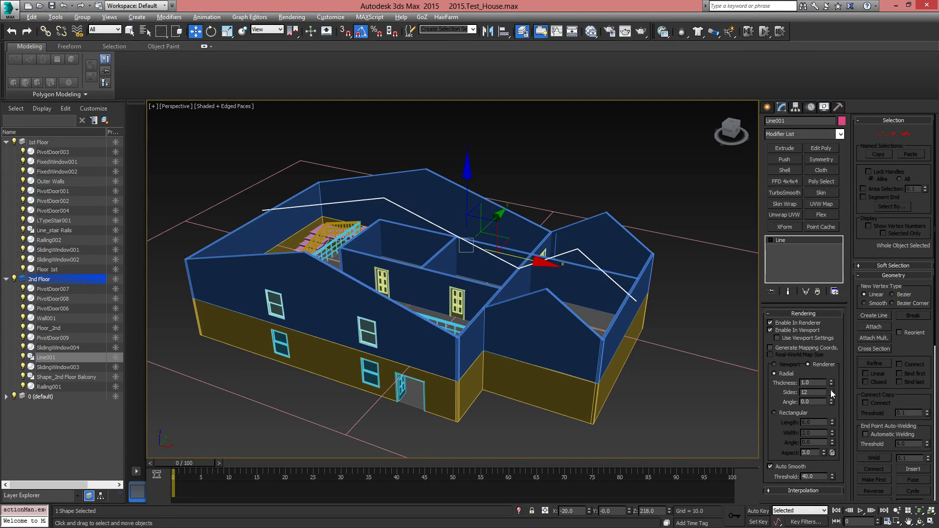
pyautogui.moveTo(827, 372); pyautogui.dragTo(834, 242)
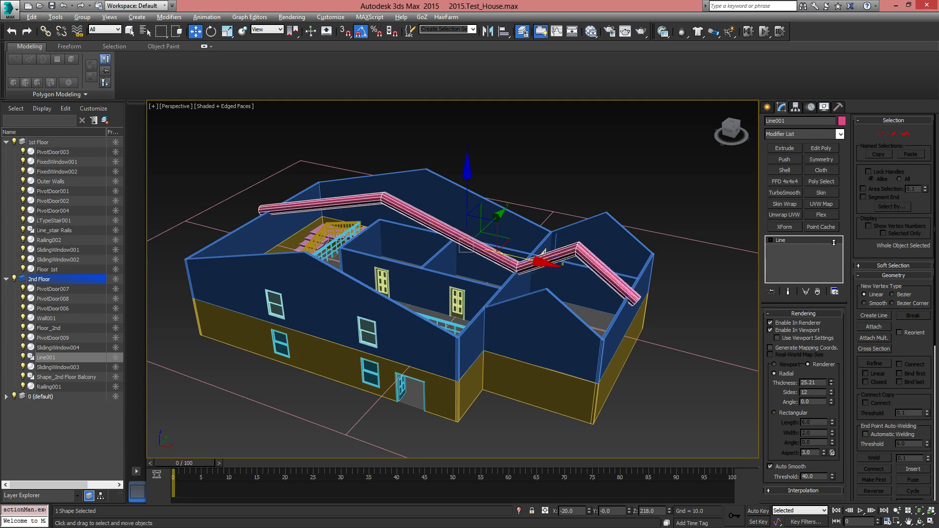
# Switch the roof line's cross-section to rectangular and set its length to about 609.7 so it spans the house's depth
pyautogui.click(784, 414)
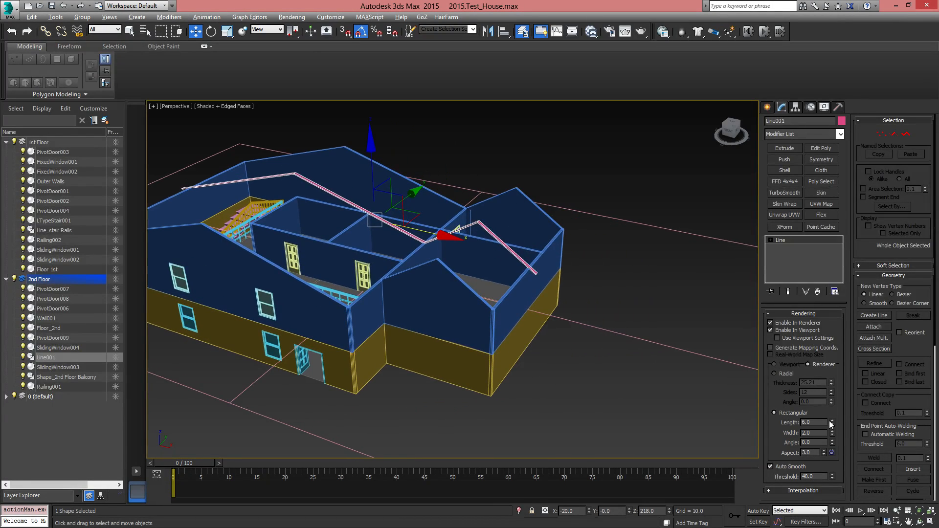
pyautogui.moveTo(833, 423); pyautogui.dragTo(820, 239)
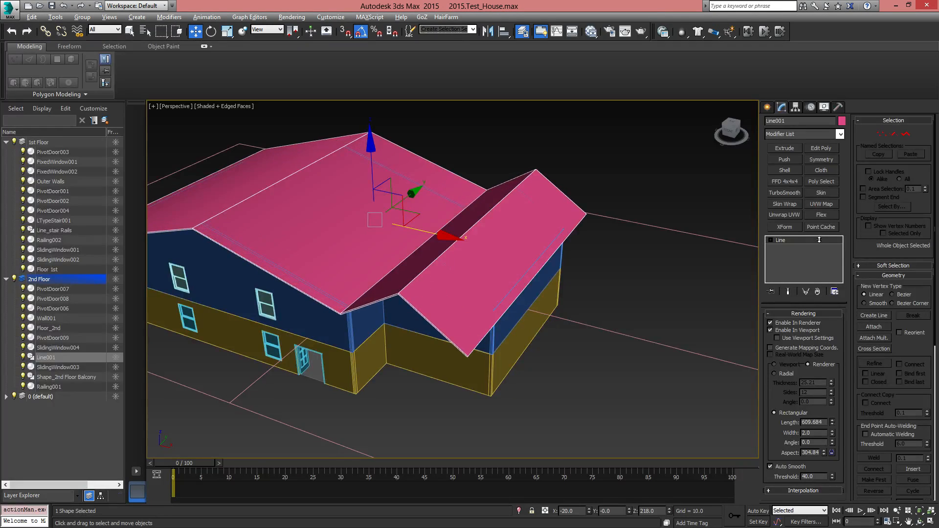
pyautogui.keyDown('alt'); pyautogui.moveTo(508, 289); pyautogui.dragTo(537, 276, button='middle'); pyautogui.keyUp('alt')
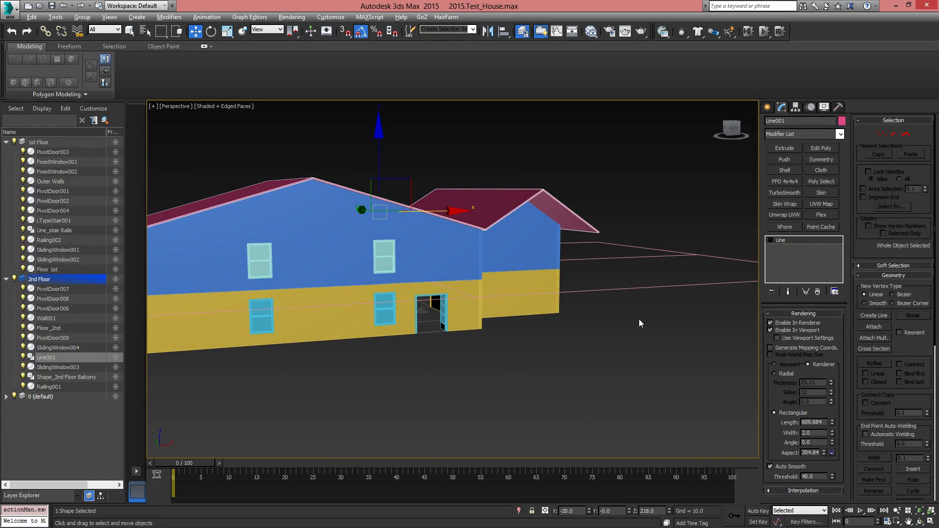
pyautogui.keyDown('alt'); pyautogui.moveTo(639, 320); pyautogui.dragTo(614, 326, button='middle'); pyautogui.keyUp('alt')
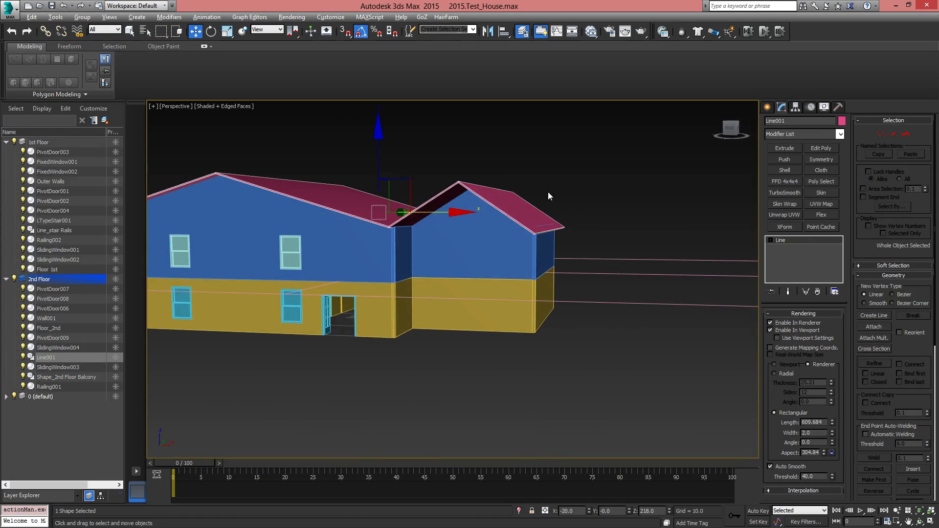
pyautogui.keyDown('alt'); pyautogui.moveTo(497, 241); pyautogui.dragTo(490, 261, button='middle'); pyautogui.keyUp('alt')
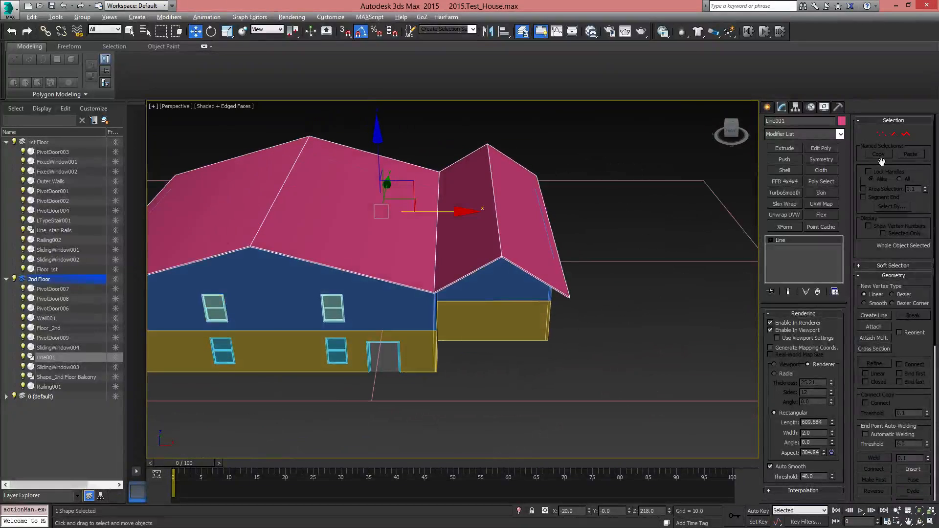
# Start segment editing of the roof line in wireframe display and turn off its thickness in both the viewport and the renderer
pyautogui.click(894, 135)
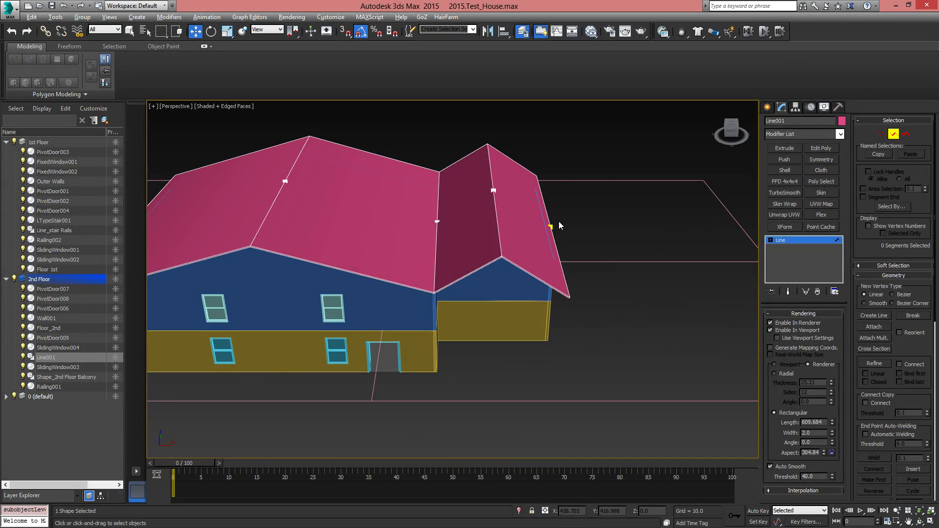
pyautogui.click(511, 201)
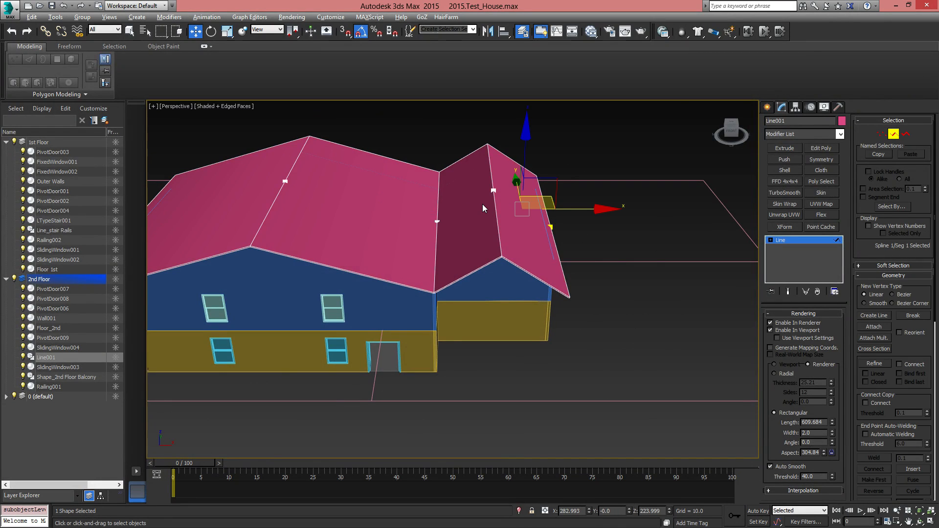
pyautogui.press('F3')
pyautogui.click(653, 252)
pyautogui.keyDown('alt'); pyautogui.moveTo(577, 239); pyautogui.dragTo(598, 240, button='middle'); pyautogui.keyUp('alt')
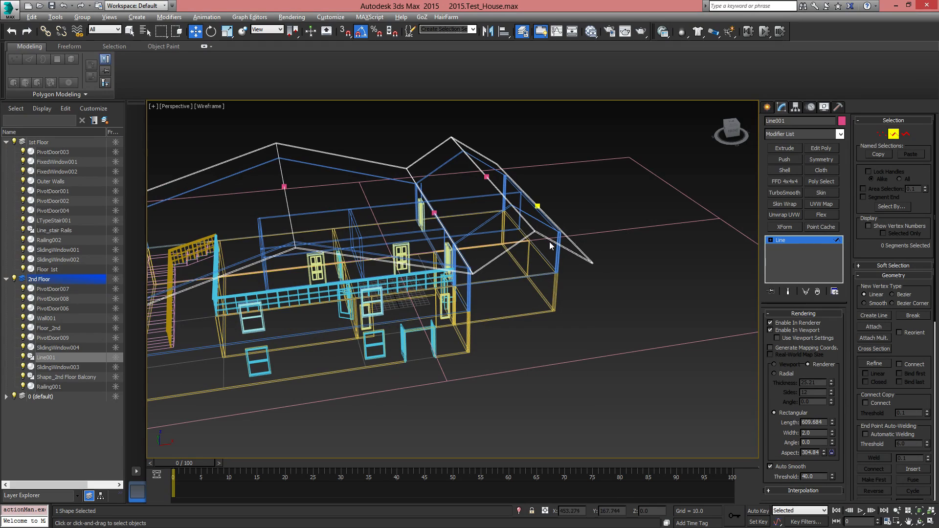
pyautogui.click(540, 205)
pyautogui.keyDown('alt'); pyautogui.moveTo(611, 198); pyautogui.dragTo(613, 299, button='middle'); pyautogui.keyUp('alt')
pyautogui.click(790, 330)
pyautogui.click(788, 325)
# Select the two roof line segments above the narrow gable and detach them as a separate shape with the default name
pyautogui.click(549, 259)
pyautogui.click(486, 237)
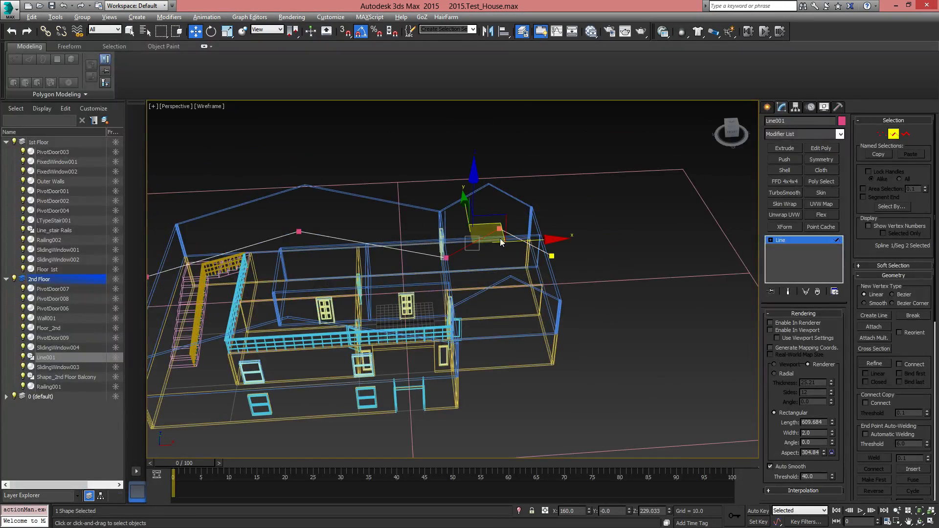
pyautogui.keyDown('ctrl'); pyautogui.click(514, 237); pyautogui.keyUp('ctrl')
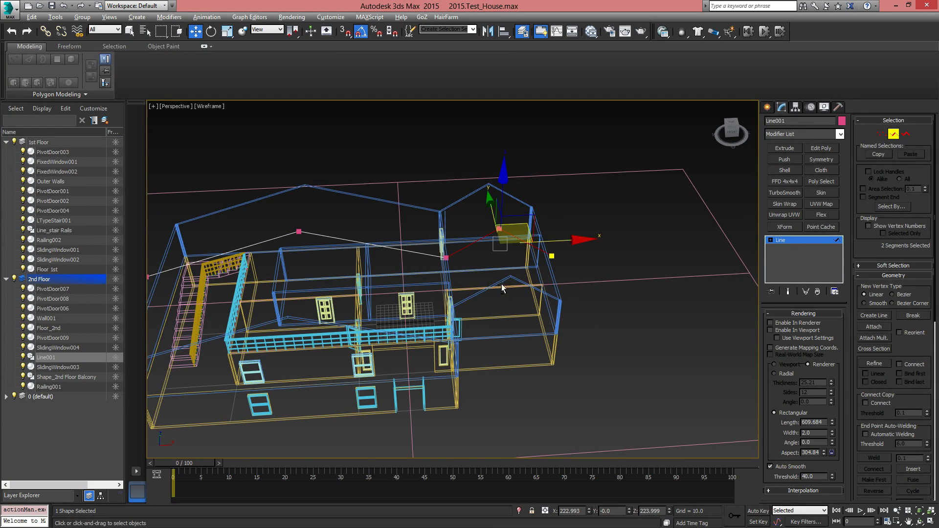
pyautogui.keyDown('alt'); pyautogui.moveTo(501, 283); pyautogui.dragTo(575, 302, button='middle'); pyautogui.keyUp('alt')
pyautogui.keyDown('alt'); pyautogui.moveTo(506, 258); pyautogui.dragTo(391, 181, button='middle'); pyautogui.keyUp('alt')
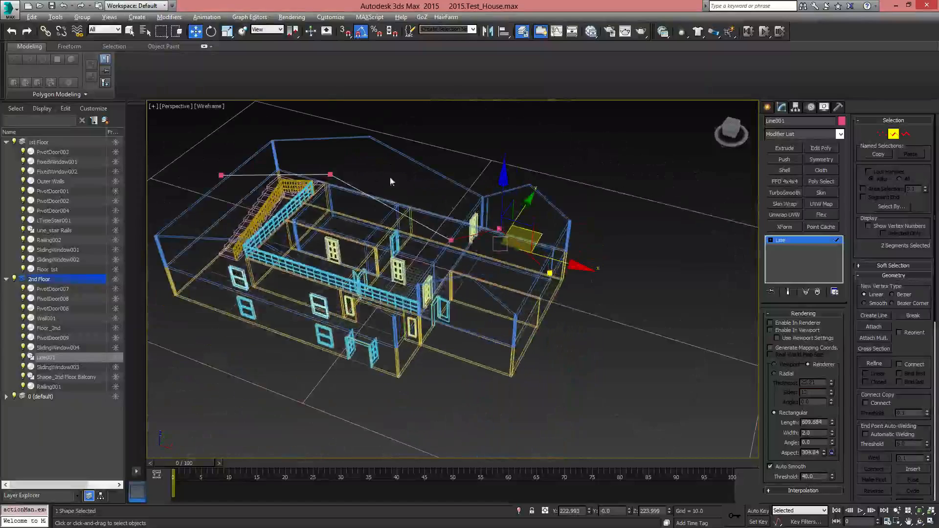
pyautogui.keyDown('alt'); pyautogui.moveTo(505, 303); pyautogui.dragTo(552, 297, button='middle'); pyautogui.keyUp('alt')
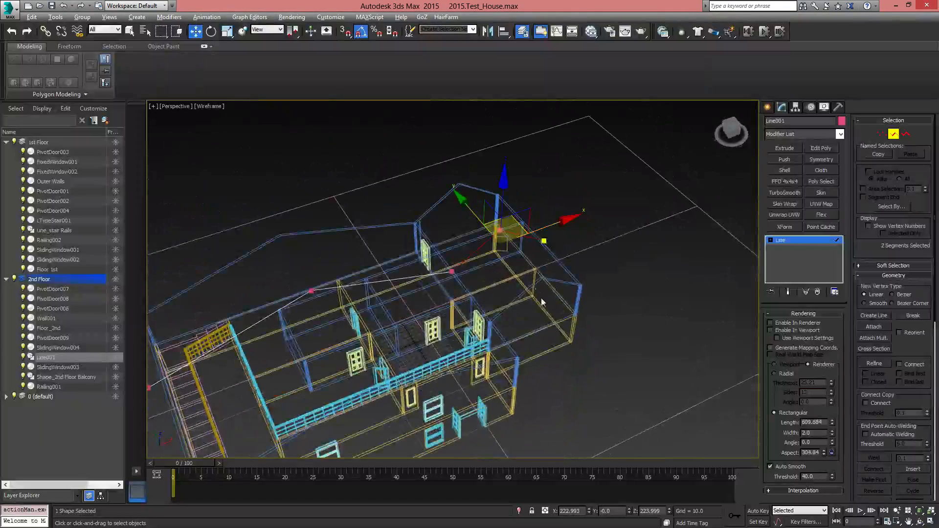
pyautogui.moveTo(542, 299); pyautogui.dragTo(543, 293, button='middle')
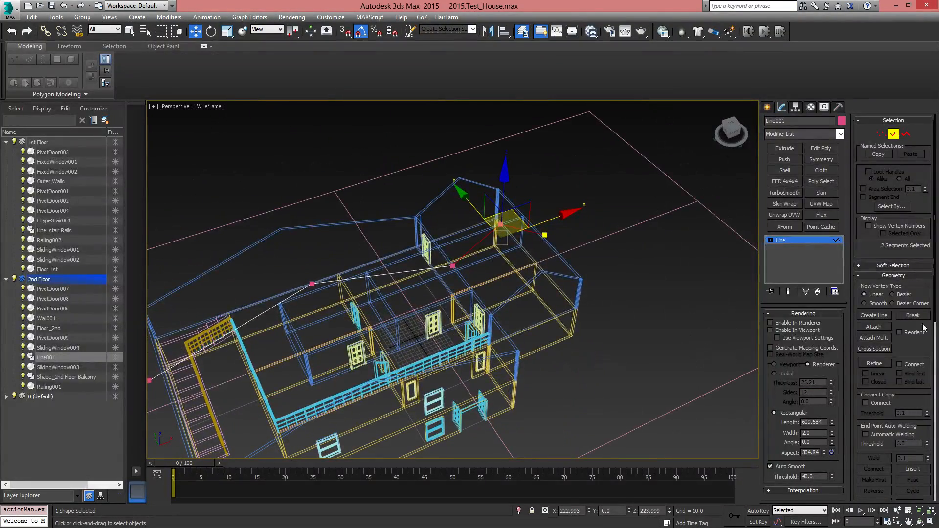
pyautogui.moveTo(925, 349); pyautogui.dragTo(909, 281)
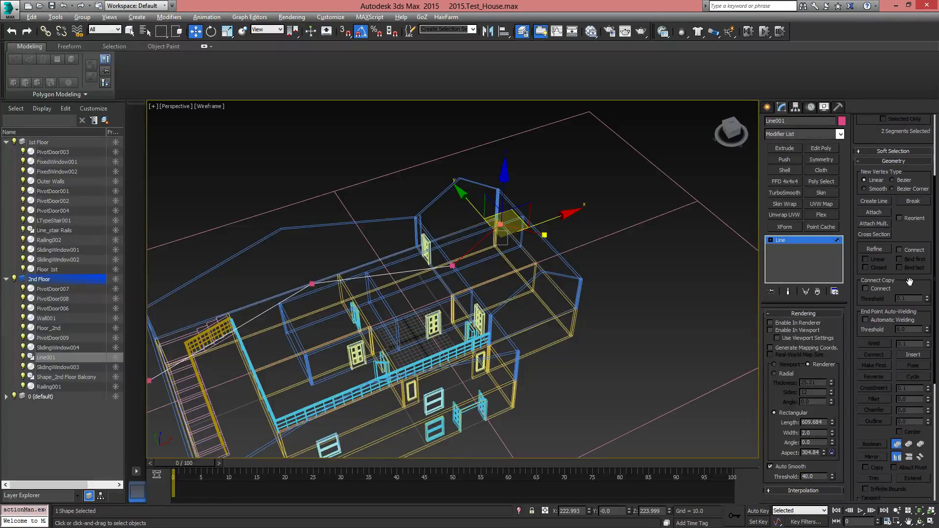
pyautogui.scroll(-5, 910, 282)
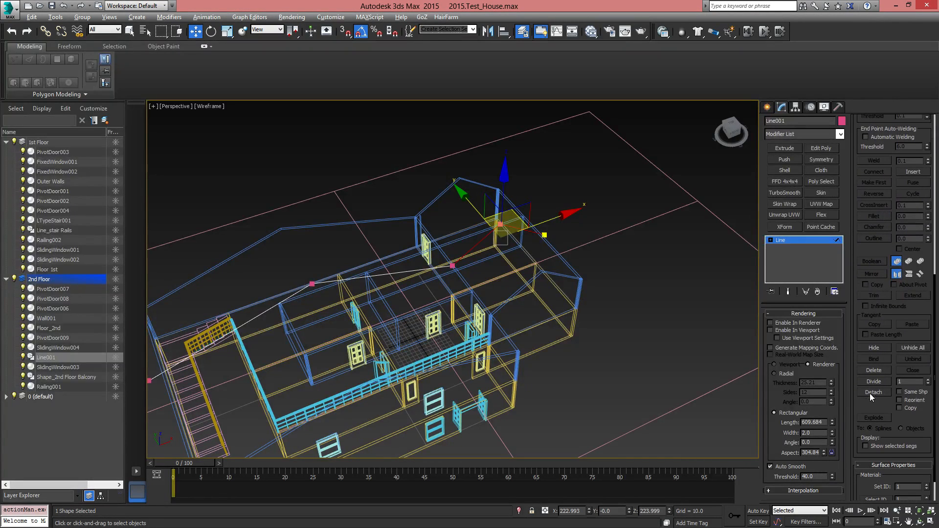
pyautogui.click(871, 392)
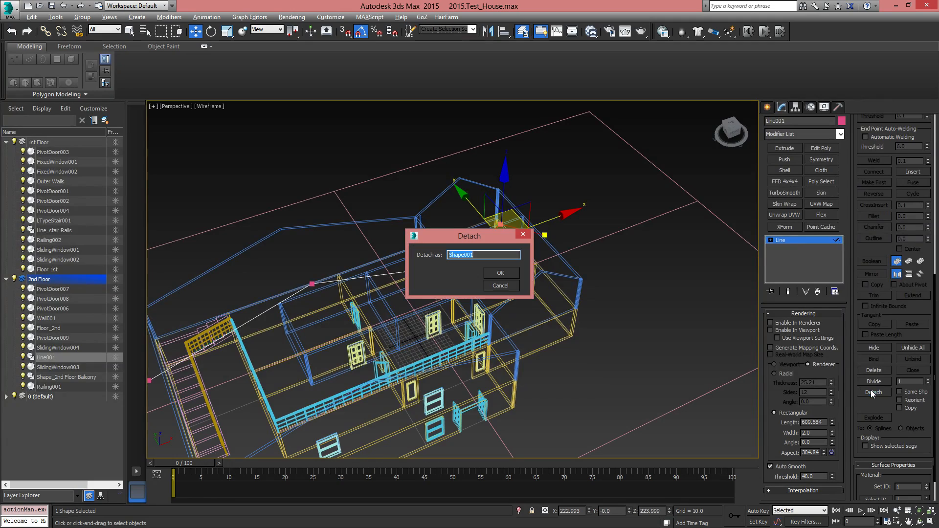
pyautogui.click(500, 274)
# Exit segment editing on the remaining roof line and show the whole house floor plan in the top view
pyautogui.keyDown('alt'); pyautogui.moveTo(597, 345); pyautogui.dragTo(497, 281, button='middle'); pyautogui.keyUp('alt')
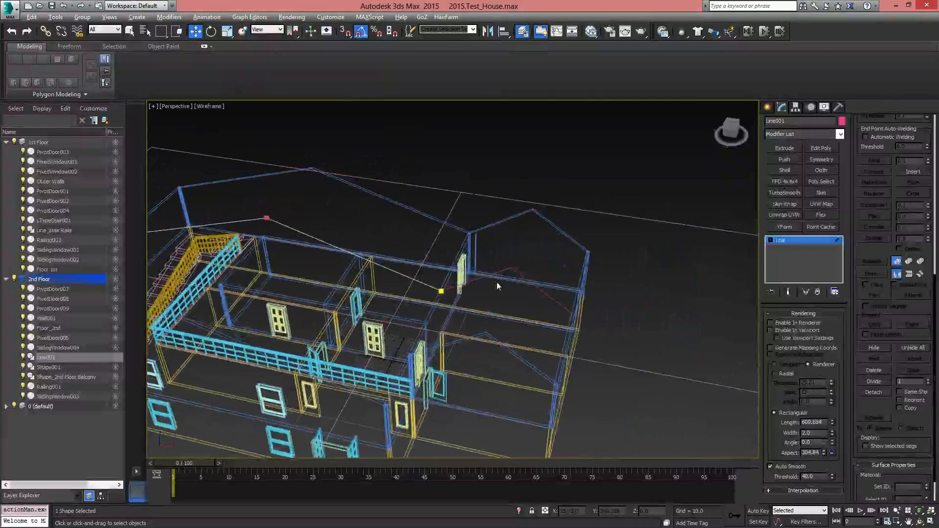
pyautogui.click(771, 241)
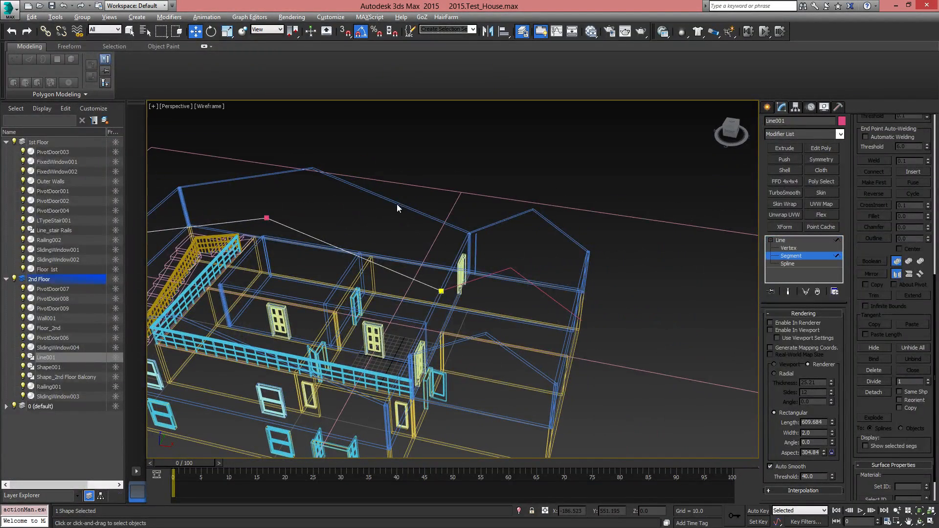
pyautogui.click(780, 241)
pyautogui.moveTo(353, 296); pyautogui.dragTo(563, 286, button='middle')
pyautogui.moveTo(562, 286); pyautogui.dragTo(587, 266, button='middle')
pyautogui.keyDown('alt'); pyautogui.moveTo(474, 345); pyautogui.dragTo(538, 330, button='middle'); pyautogui.keyUp('alt')
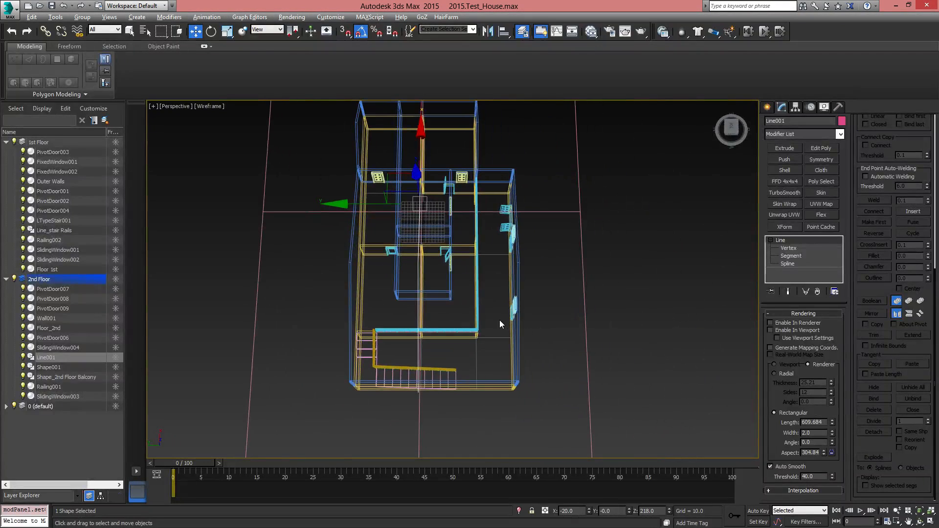
pyautogui.press('t')
pyautogui.scroll(-10, 489, 321)
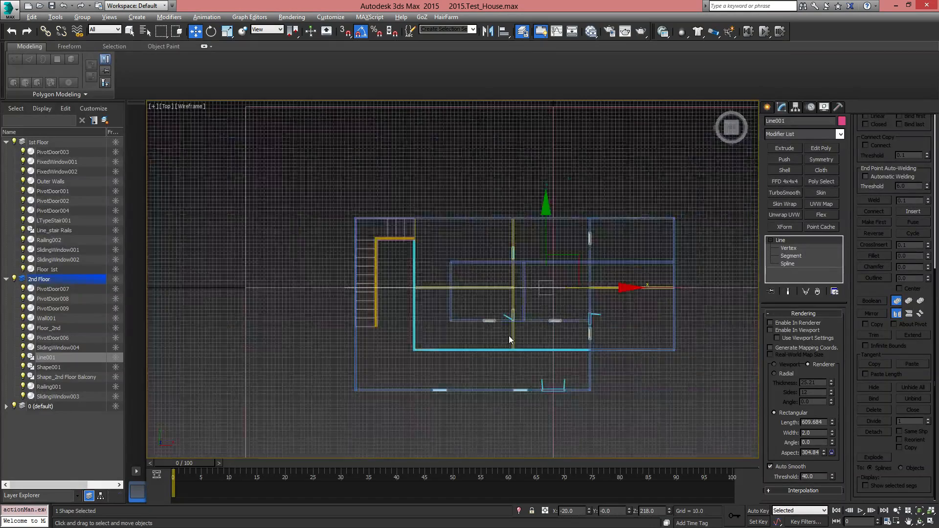
pyautogui.scroll(3, 510, 339)
pyautogui.moveTo(522, 341); pyautogui.dragTo(468, 351, button='middle')
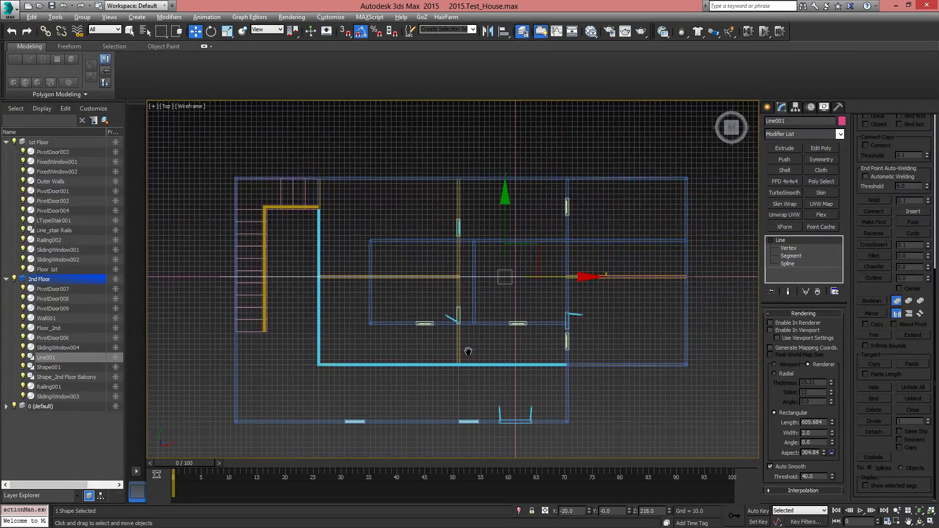
# Turn on grid snapping and measure the wide section's depth with a Tape helper from its back wall to its front wall
pyautogui.click(771, 107)
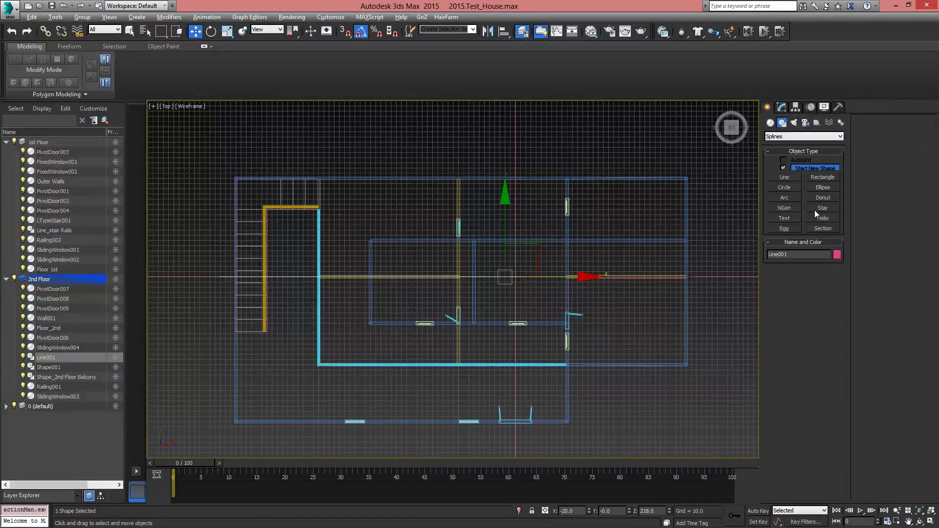
pyautogui.click(818, 123)
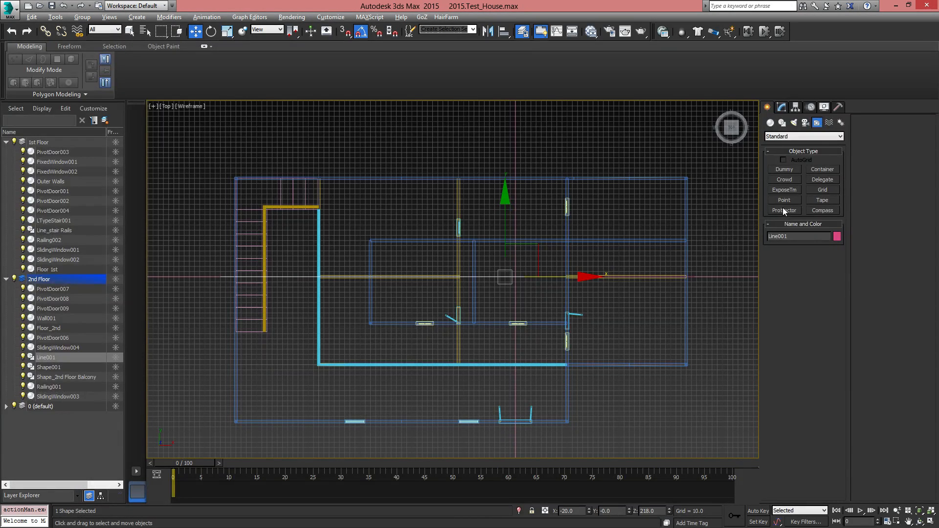
pyautogui.click(816, 200)
pyautogui.moveTo(463, 314); pyautogui.dragTo(473, 284, button='middle')
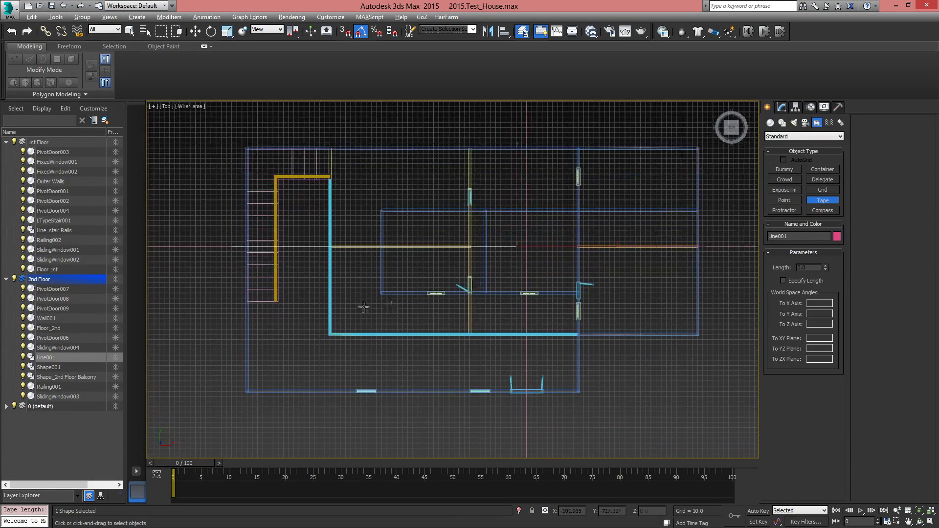
pyautogui.scroll(2, 358, 306)
pyautogui.scroll(-1, 450, 295)
pyautogui.click(345, 31)
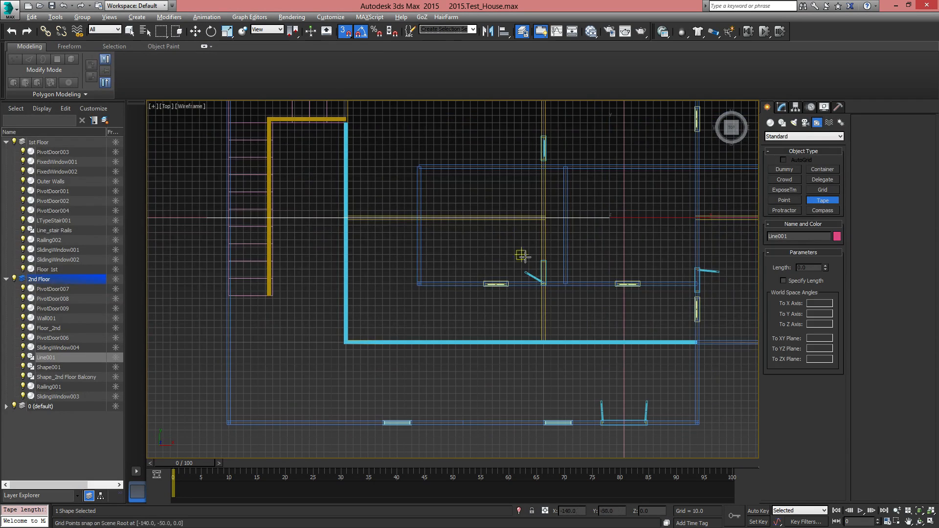
pyautogui.scroll(-2, 520, 255)
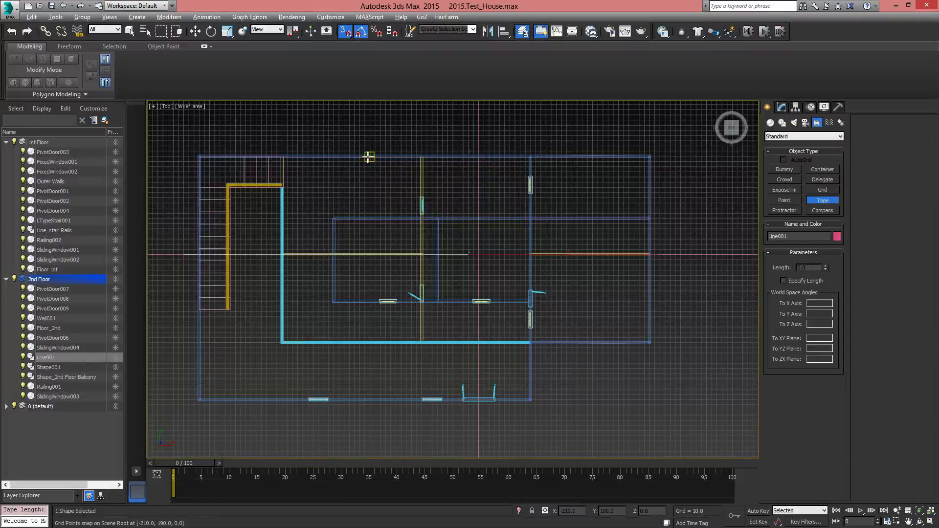
pyautogui.moveTo(369, 157); pyautogui.dragTo(370, 400)
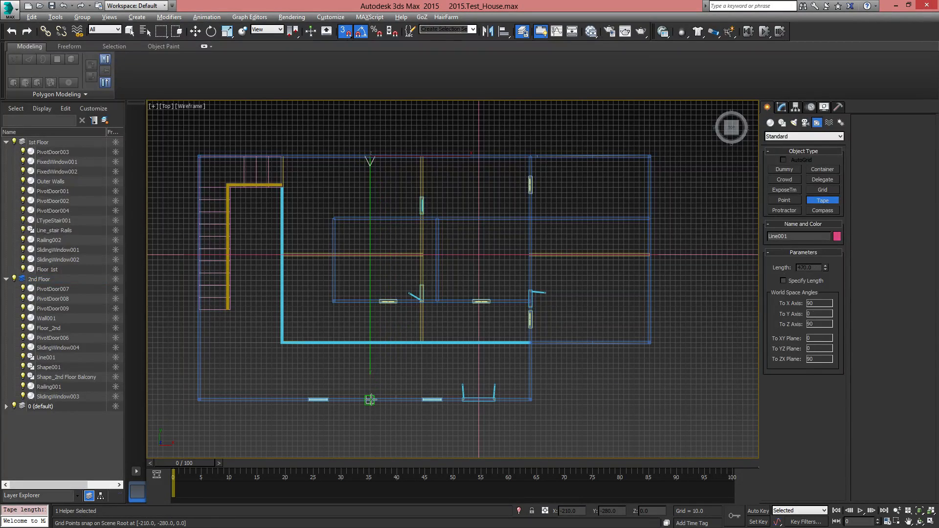
pyautogui.scroll(2, 405, 402)
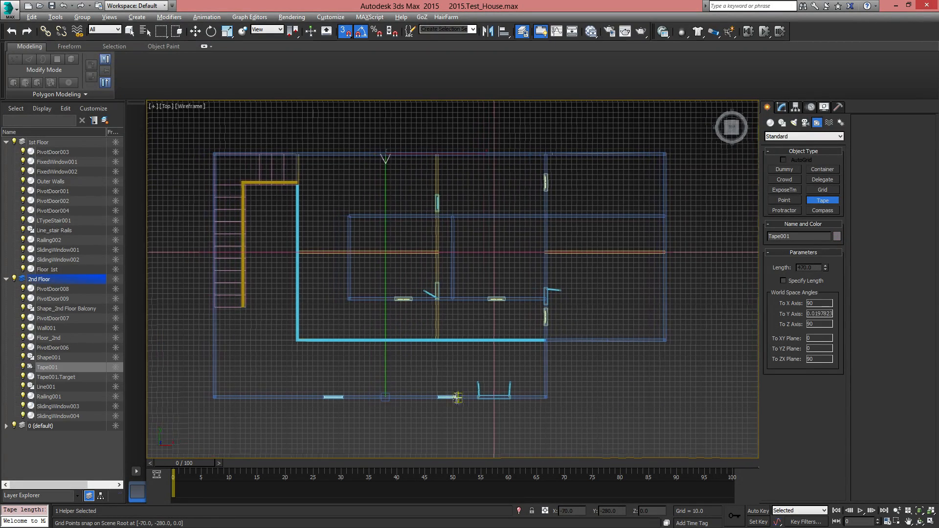
pyautogui.scroll(-2, 374, 272)
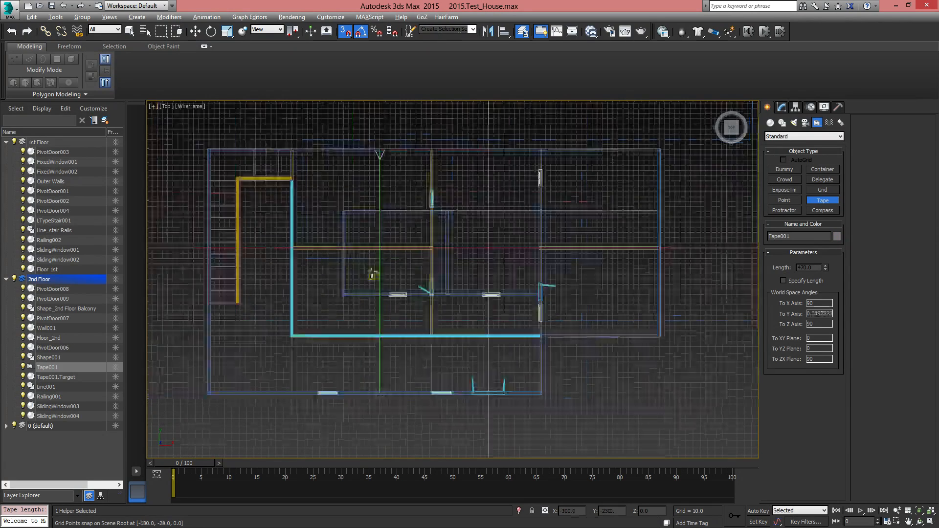
# Finish placing the Tape helper and check the wide section's length in the tape's parameters
pyautogui.scroll(1, 386, 235)
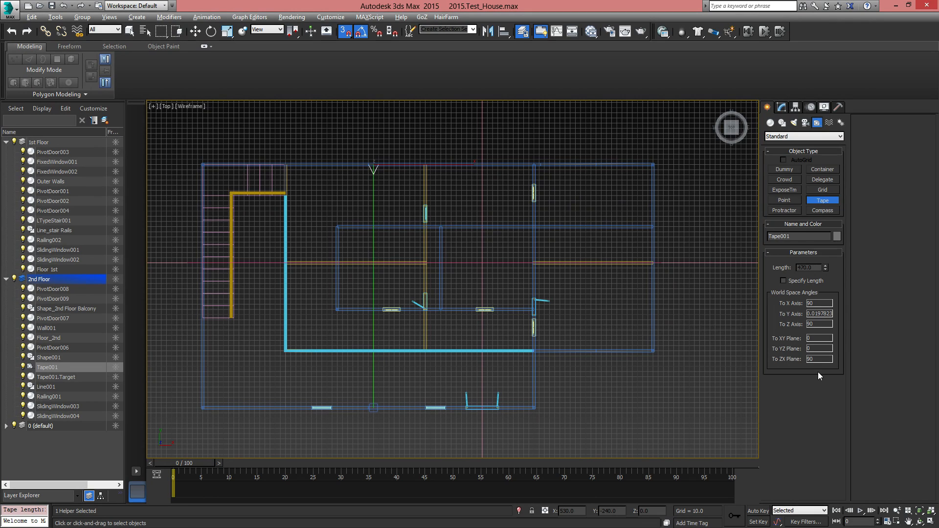
pyautogui.press('w')
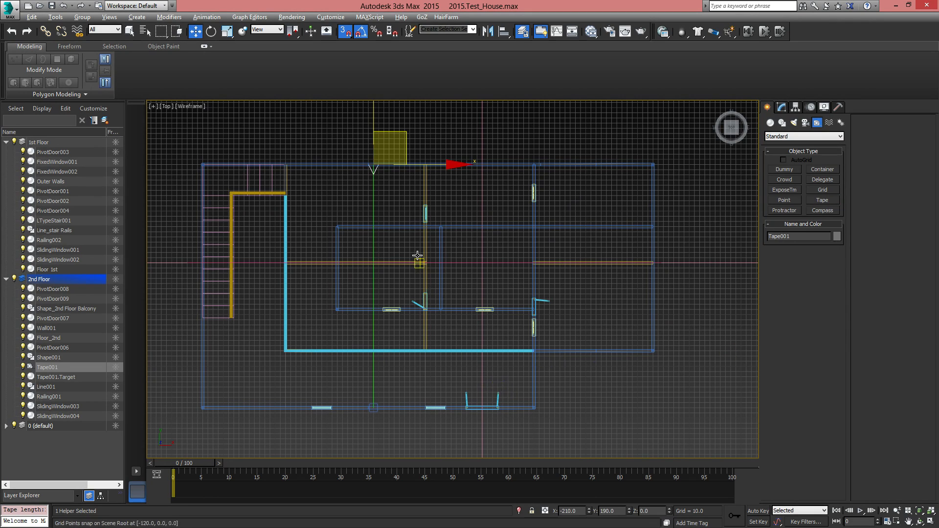
pyautogui.click(783, 107)
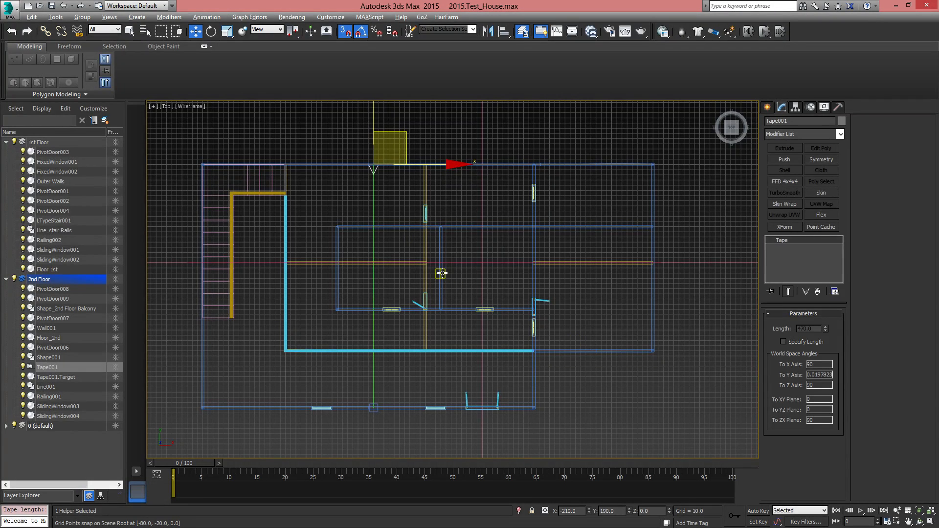
pyautogui.moveTo(400, 316)
pyautogui.mouseDown(button='middle')
pyautogui.moveTo(432, 372)
pyautogui.moveTo(398, 323)
pyautogui.mouseUp(button='middle')
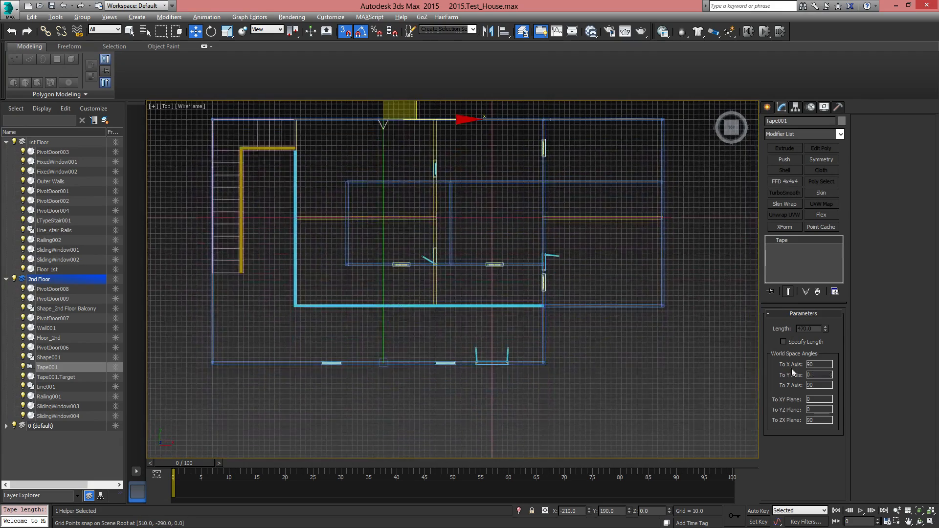
pyautogui.click(802, 342)
pyautogui.click(803, 342)
pyautogui.moveTo(394, 308); pyautogui.dragTo(432, 361, button='middle')
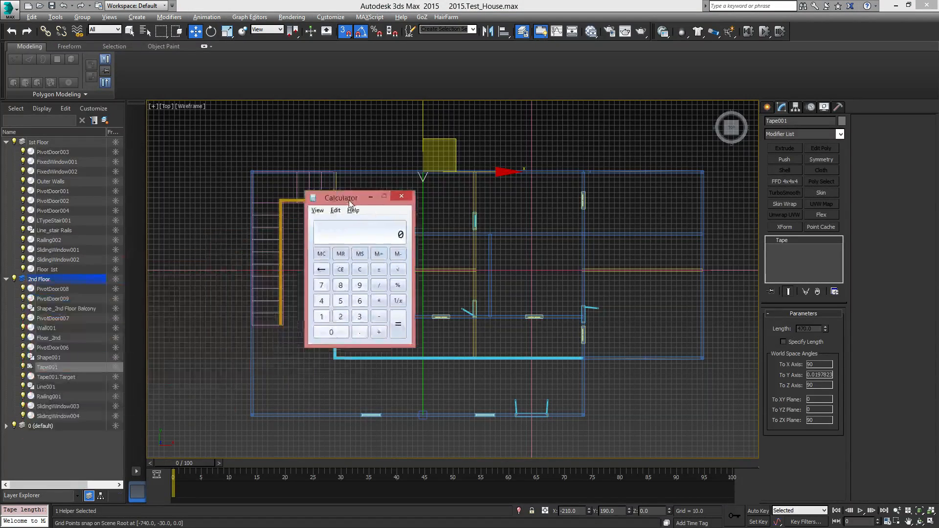
# Use Calculator to divide the wide section's depth of 470 by 2, and close it
pyautogui.moveTo(352, 202); pyautogui.dragTo(425, 215)
pyautogui.click(395, 317)
pyautogui.click(396, 300)
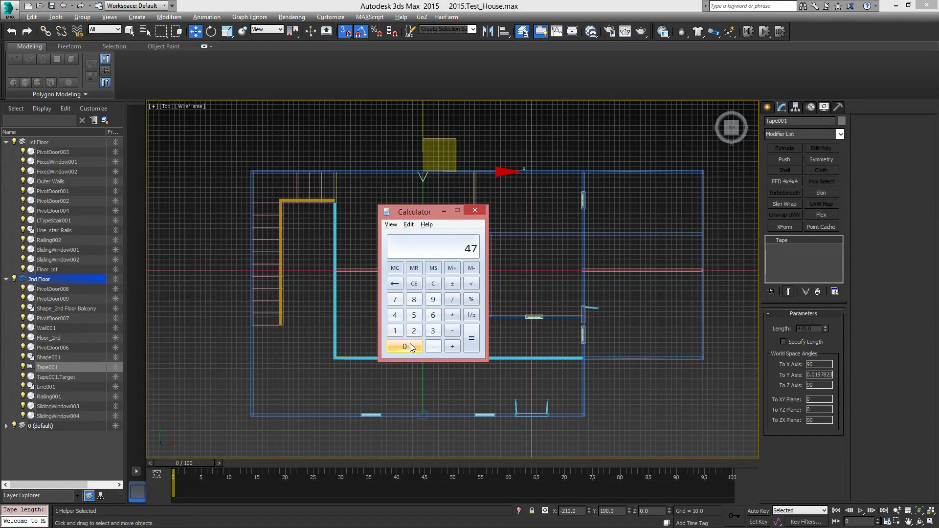
pyautogui.click(452, 300)
pyautogui.click(414, 331)
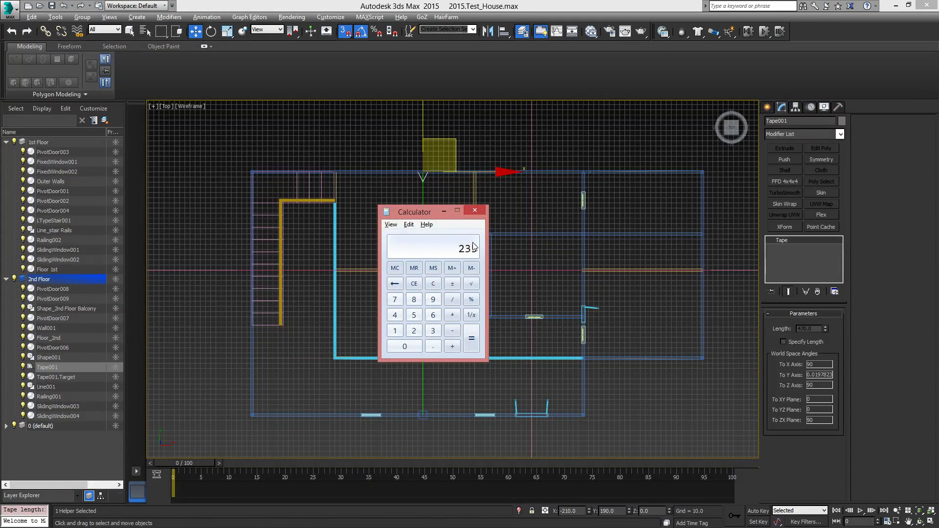
pyautogui.click(477, 210)
# In the perspective view, select the wide section's roof line and try setting its world Y position to 235
pyautogui.keyDown('alt'); pyautogui.moveTo(466, 328); pyautogui.dragTo(504, 313, button='middle'); pyautogui.keyUp('alt')
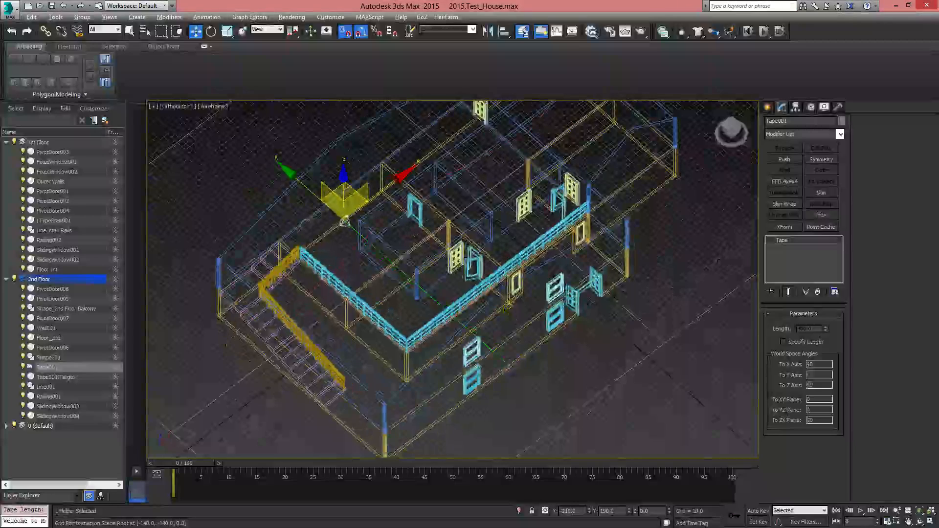
pyautogui.press('p')
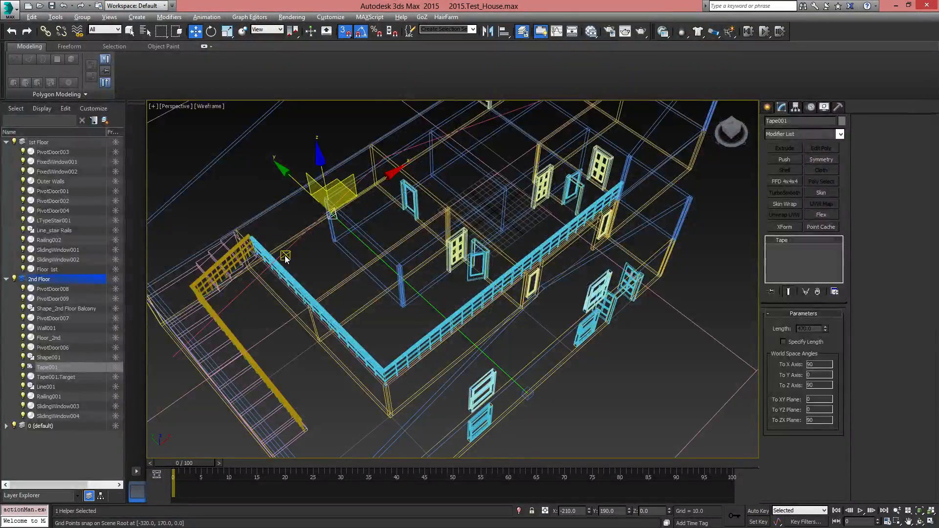
pyautogui.click(287, 250)
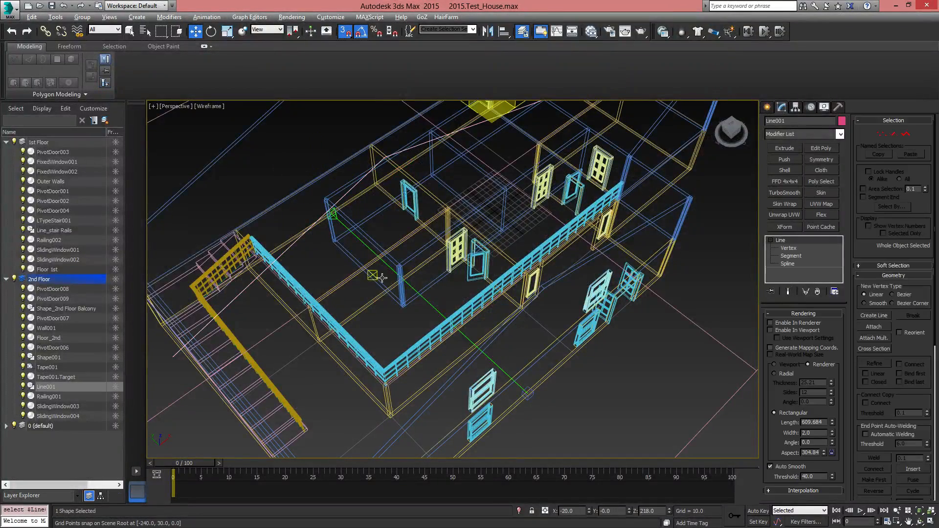
pyautogui.keyDown('alt'); pyautogui.moveTo(286, 250); pyautogui.dragTo(552, 356, button='middle'); pyautogui.keyUp('alt')
pyautogui.scroll(-3, 472, 327)
pyautogui.keyDown('alt'); pyautogui.moveTo(465, 279); pyautogui.dragTo(602, 444, button='middle'); pyautogui.keyUp('alt')
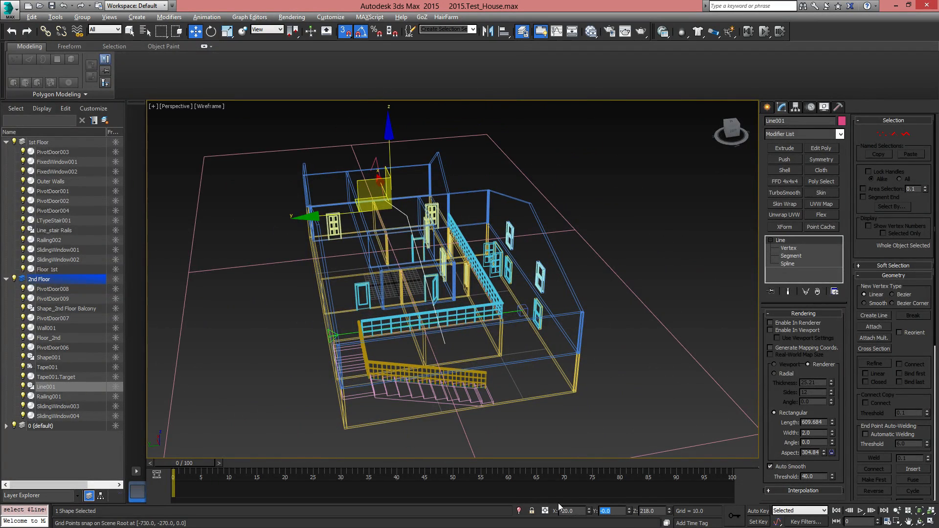
pyautogui.write('235')
pyautogui.press('Return')
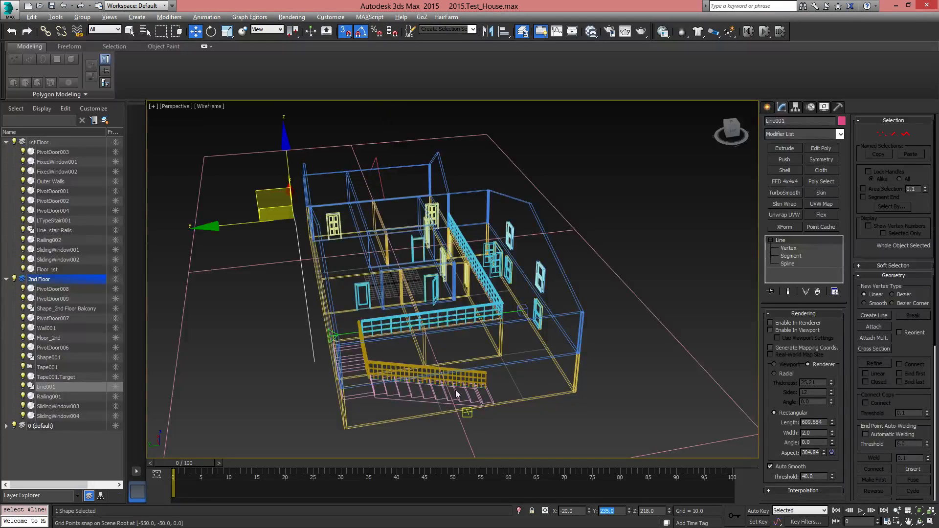
# Select the Tape helper's start point on the back wall and check its world Y position
pyautogui.keyDown('alt'); pyautogui.moveTo(448, 323); pyautogui.dragTo(366, 338, button='middle'); pyautogui.keyUp('alt')
pyautogui.scroll(3, 361, 314)
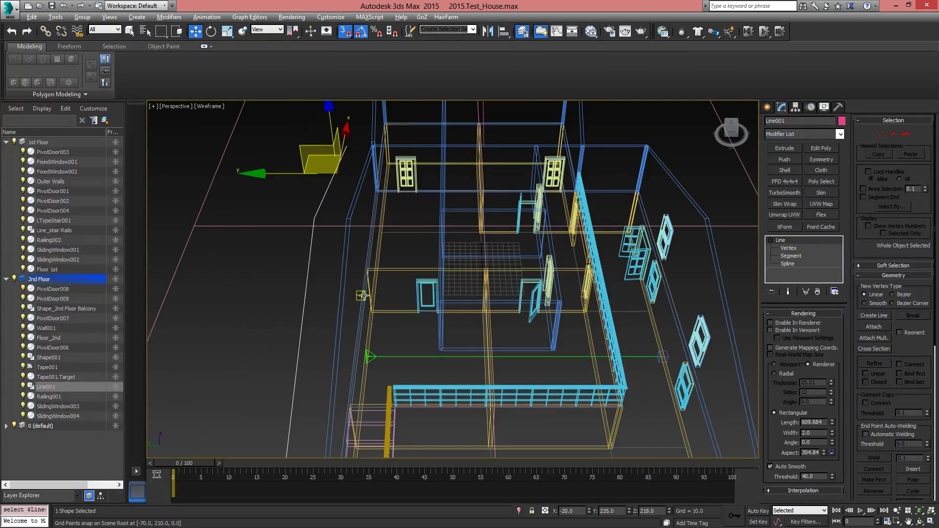
pyautogui.click(364, 295)
pyautogui.keyDown('alt'); pyautogui.moveTo(367, 321); pyautogui.dragTo(372, 350, button='middle'); pyautogui.keyUp('alt')
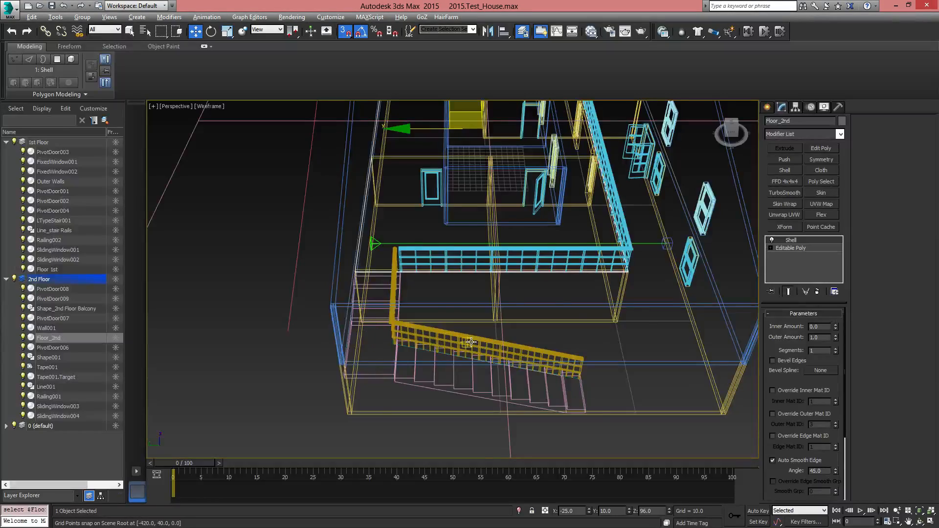
pyautogui.keyDown('alt'); pyautogui.moveTo(431, 330); pyautogui.dragTo(397, 323, button='middle'); pyautogui.keyUp('alt')
pyautogui.scroll(10, 374, 286)
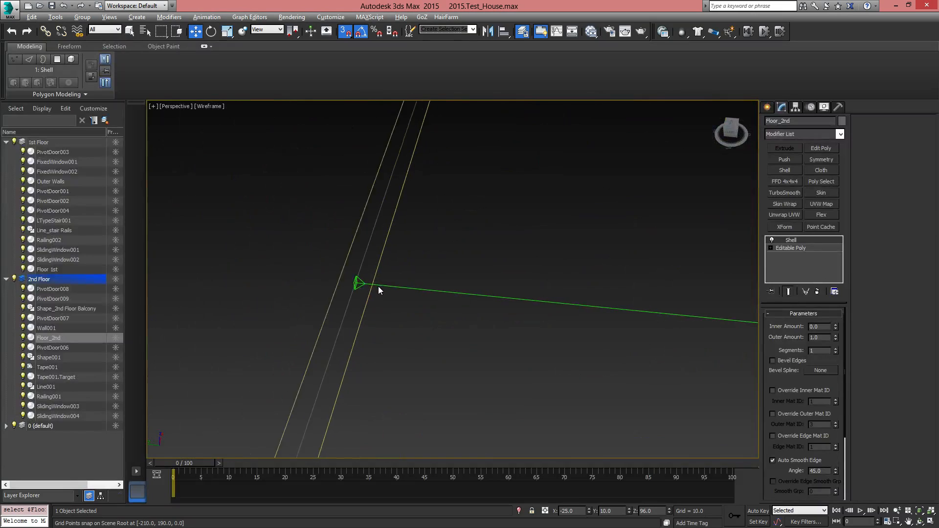
pyautogui.click(345, 282)
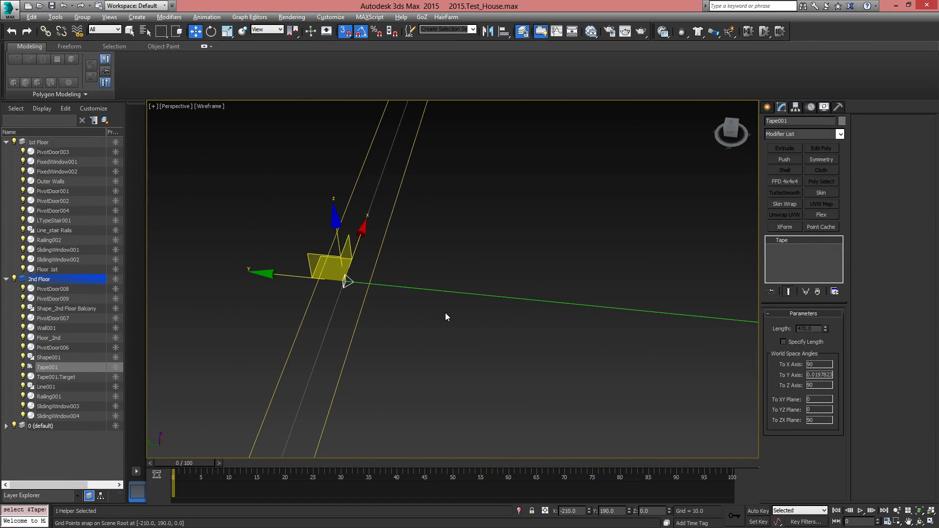
pyautogui.moveTo(447, 316); pyautogui.dragTo(367, 327, button='middle')
pyautogui.scroll(-3, 366, 328)
pyautogui.scroll(-2, 365, 327)
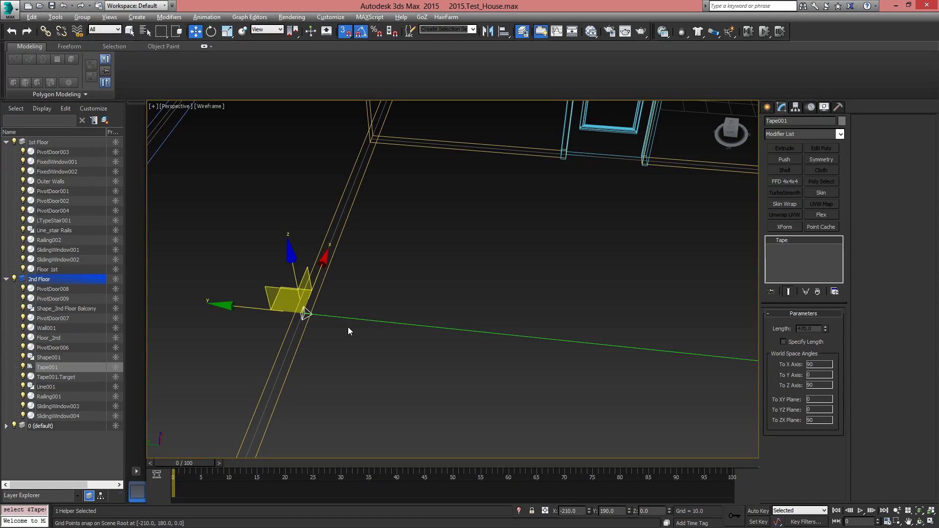
pyautogui.scroll(2, 318, 315)
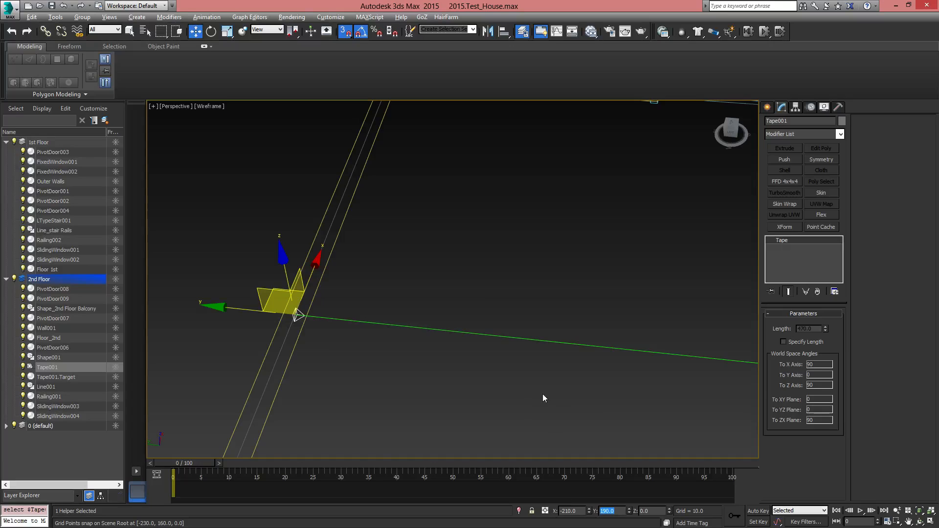
pyautogui.scroll(-3, 491, 307)
pyautogui.moveTo(476, 303); pyautogui.dragTo(442, 335, button='middle')
pyautogui.scroll(-2, 429, 336)
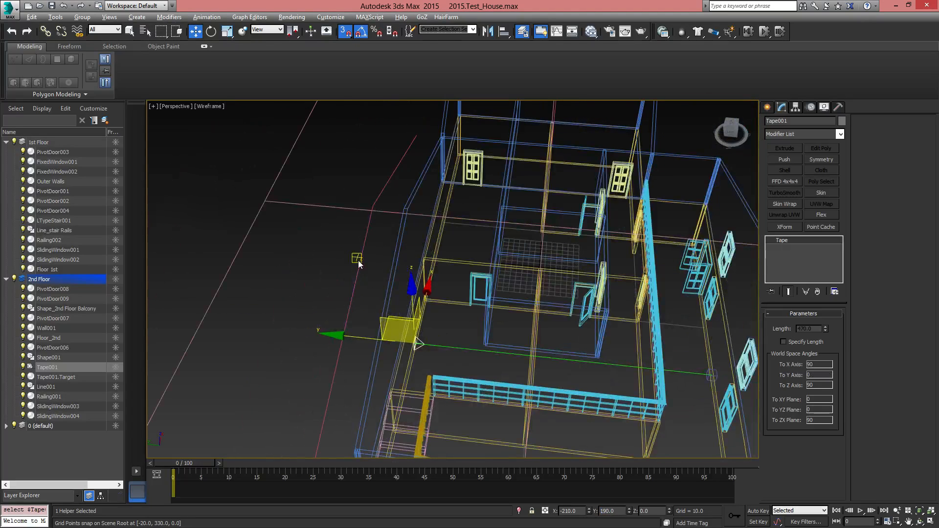
# Select the wide section's roof line and set its world Y position to 190, aligning it with the back wall
pyautogui.click(361, 261)
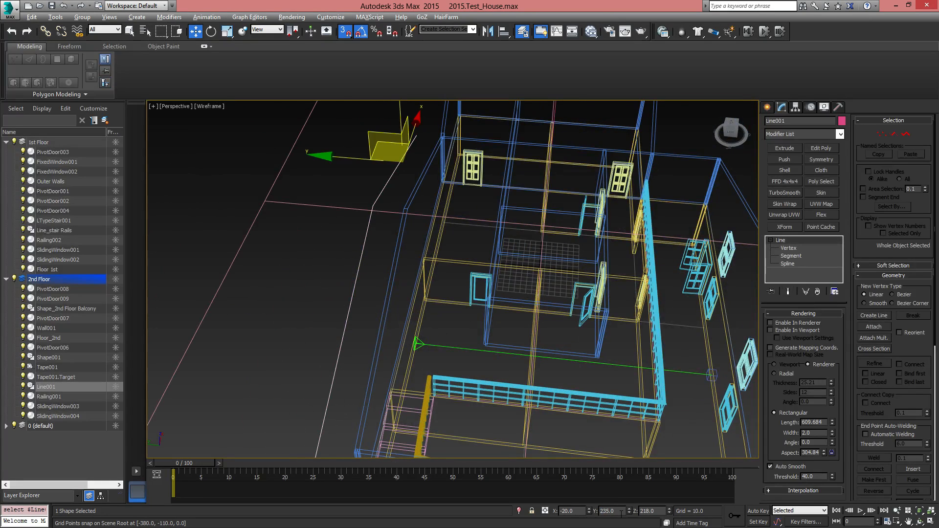
pyautogui.press('Return')
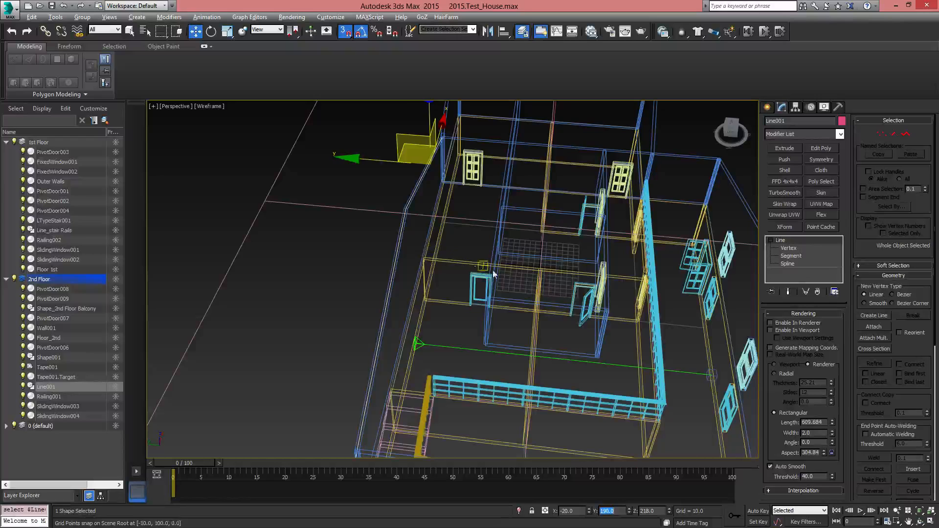
pyautogui.moveTo(654, 321); pyautogui.dragTo(594, 334, button='middle')
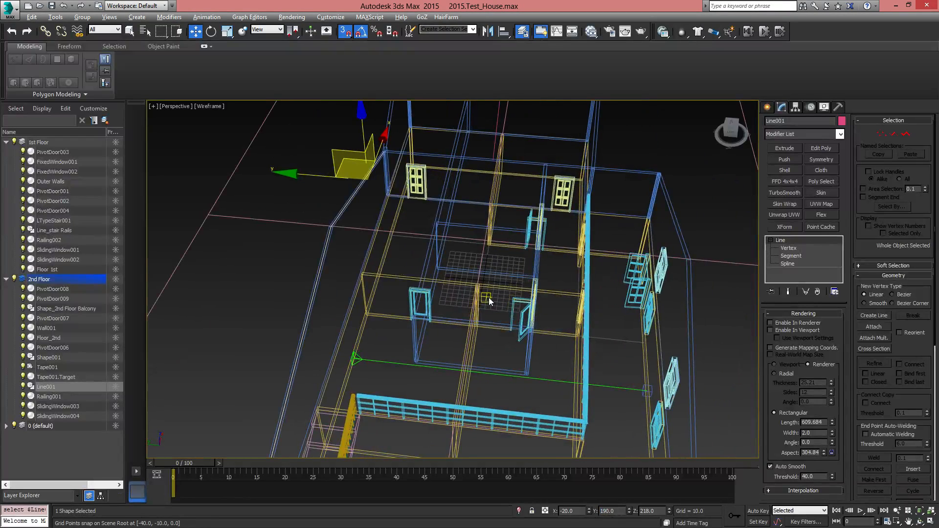
# Offset the wide section's roof line by -235 in world Y with Move Transform Type-In, and close the dialog
pyautogui.press('F12')
pyautogui.moveTo(571, 271); pyautogui.dragTo(507, 268)
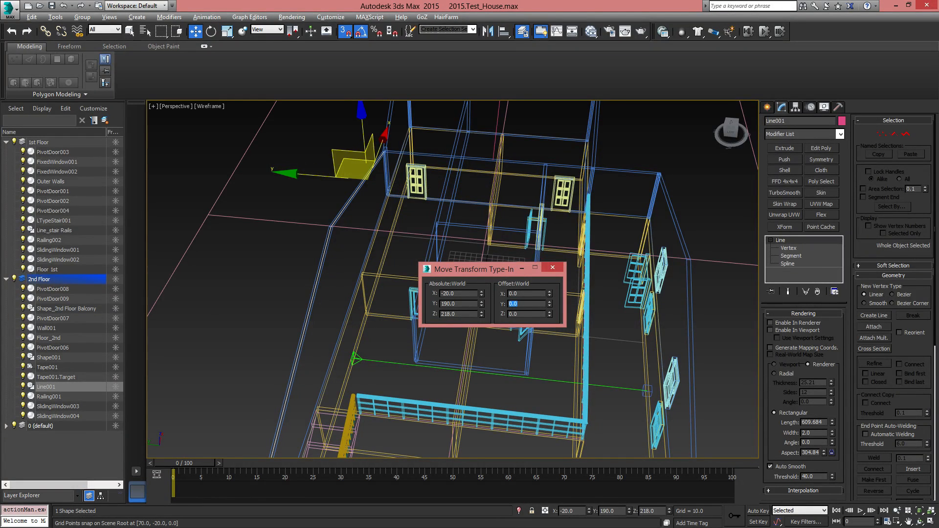
pyautogui.write('235')
pyautogui.press('Return')
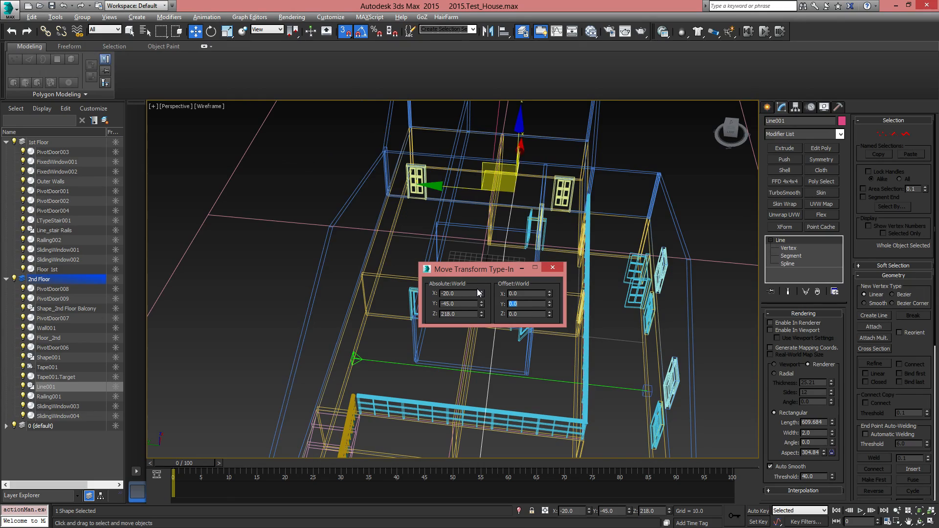
pyautogui.scroll(-6, 294, 211)
pyautogui.keyDown('alt'); pyautogui.moveTo(391, 269); pyautogui.dragTo(429, 259, button='middle'); pyautogui.keyUp('alt')
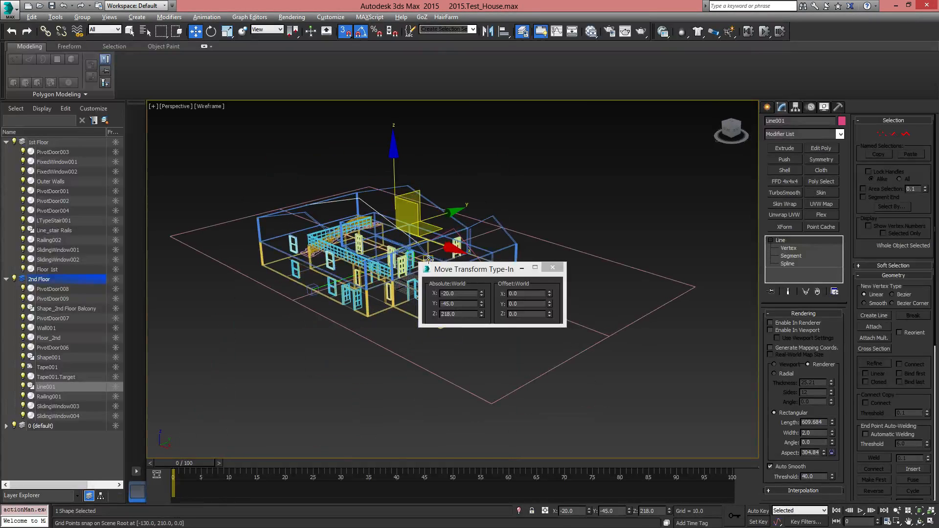
pyautogui.click(553, 268)
# Select the detached narrow roof line and show the narrow section of the house in the top view
pyautogui.keyDown('alt'); pyautogui.moveTo(494, 270); pyautogui.dragTo(464, 311, button='middle'); pyautogui.keyUp('alt')
pyautogui.scroll(6, 464, 311)
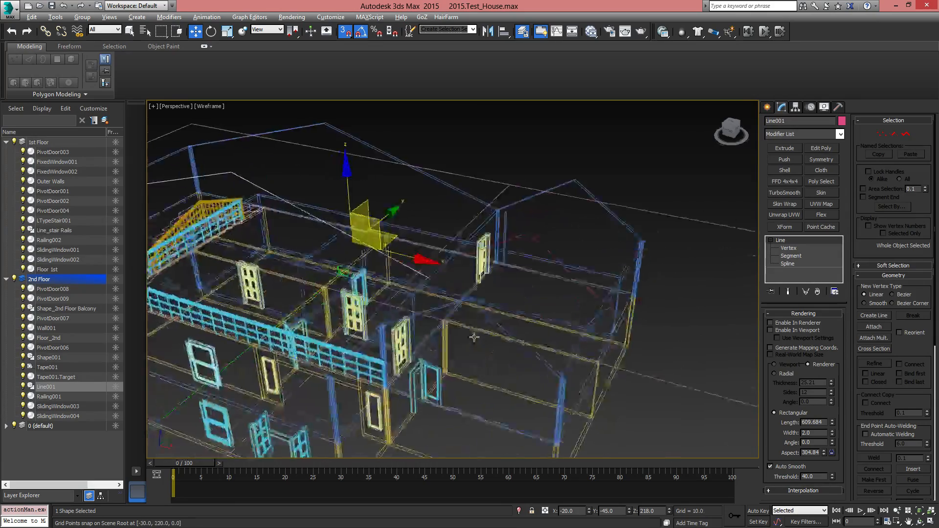
pyautogui.click(557, 312)
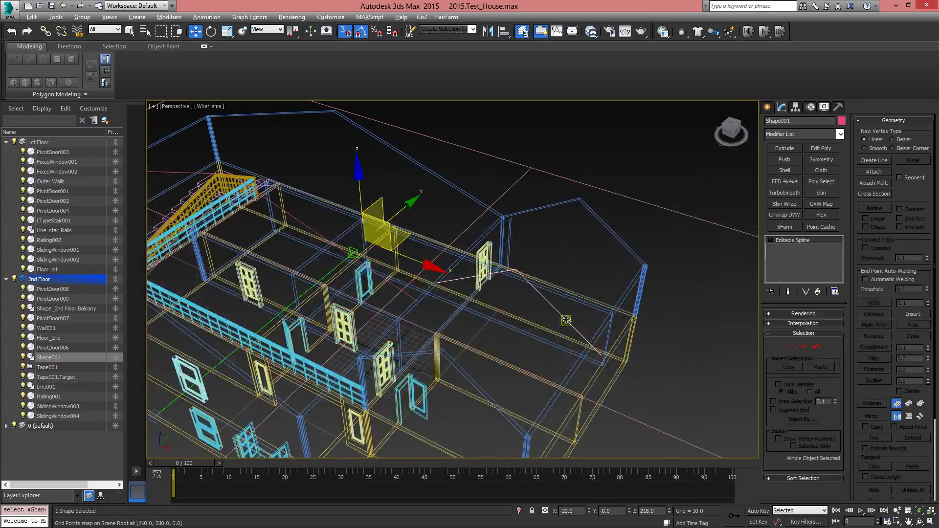
pyautogui.moveTo(558, 311)
pyautogui.keyDown('alt'); pyautogui.mouseDown(button='middle')
pyautogui.moveTo(582, 345)
pyautogui.moveTo(561, 314)
pyautogui.mouseUp(button='middle'); pyautogui.keyUp('alt')
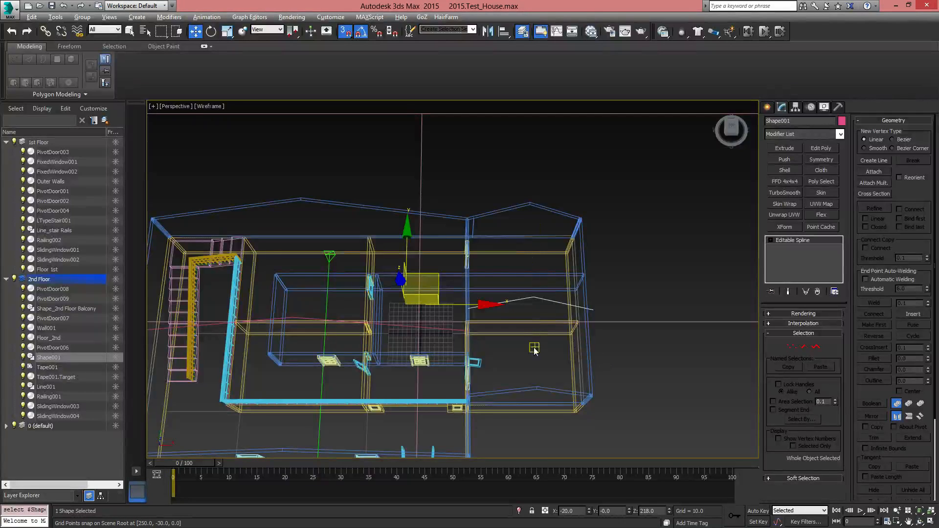
pyautogui.keyDown('alt'); pyautogui.moveTo(534, 349); pyautogui.dragTo(534, 301, button='middle'); pyautogui.keyUp('alt')
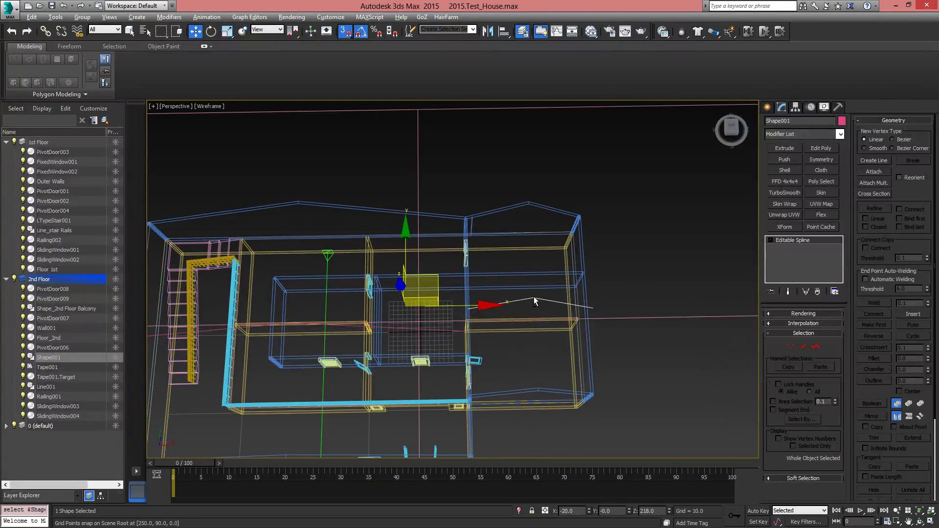
pyautogui.press('t')
pyautogui.scroll(2, 580, 325)
pyautogui.scroll(-4, 521, 289)
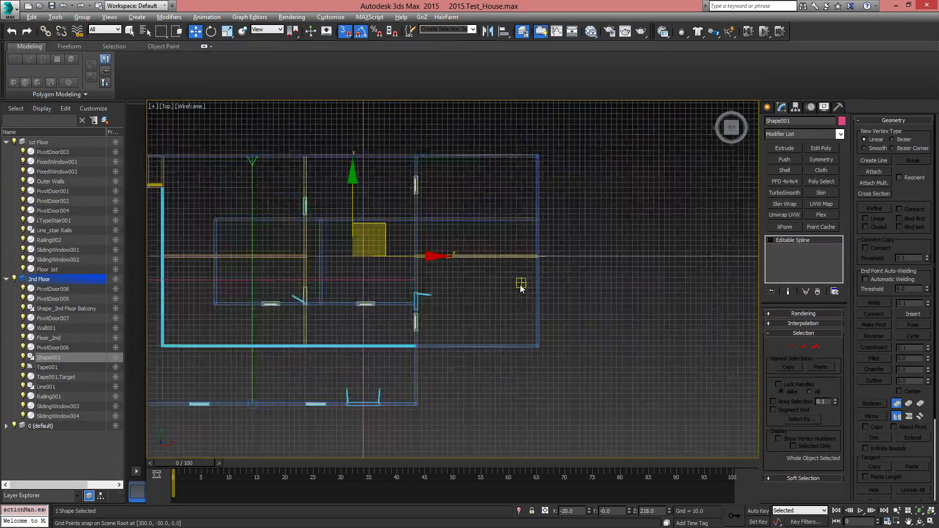
pyautogui.moveTo(518, 279); pyautogui.dragTo(517, 325, button='middle')
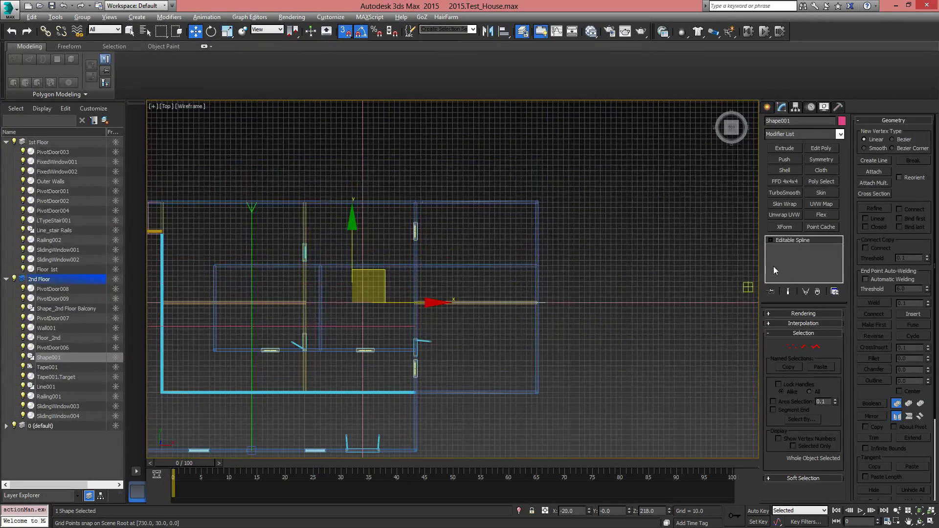
# Measure the narrow section's depth with a second Tape helper from its back wall to its front wall
pyautogui.click(767, 106)
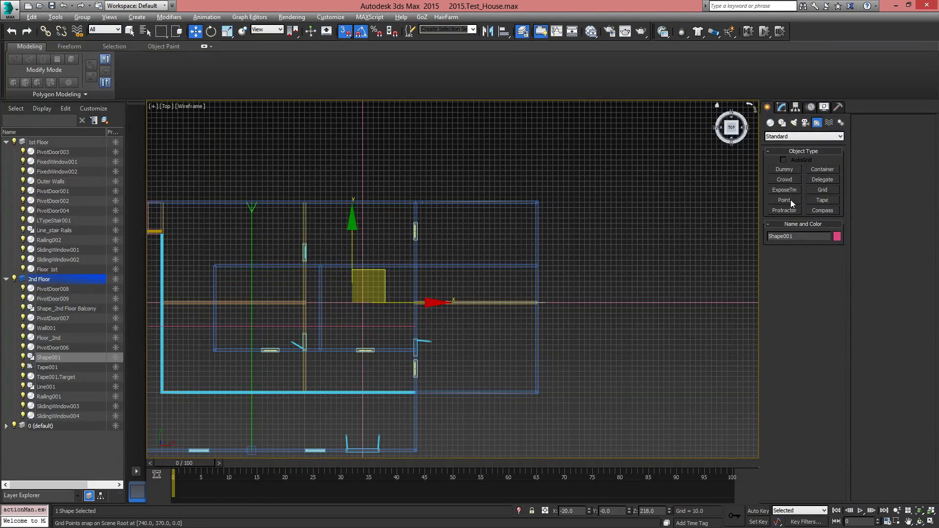
pyautogui.click(824, 201)
pyautogui.scroll(2, 464, 235)
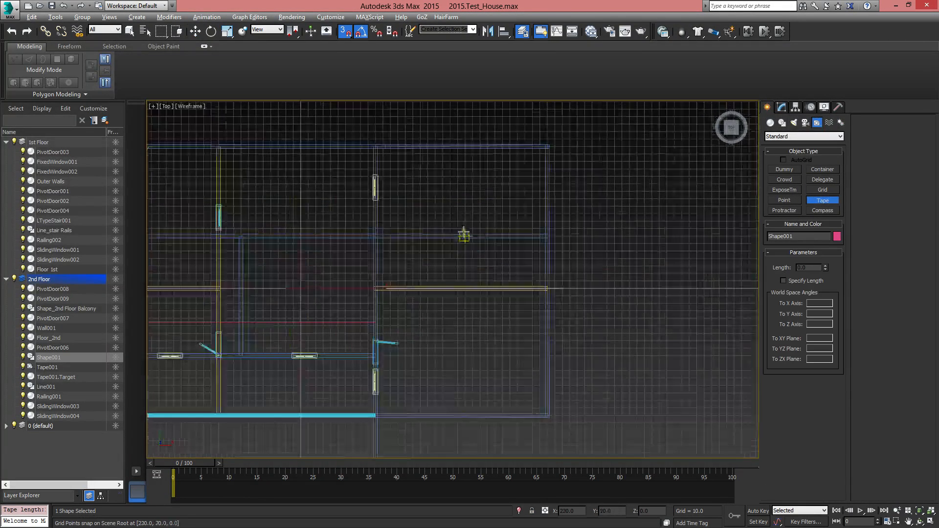
pyautogui.moveTo(464, 147); pyautogui.dragTo(465, 415)
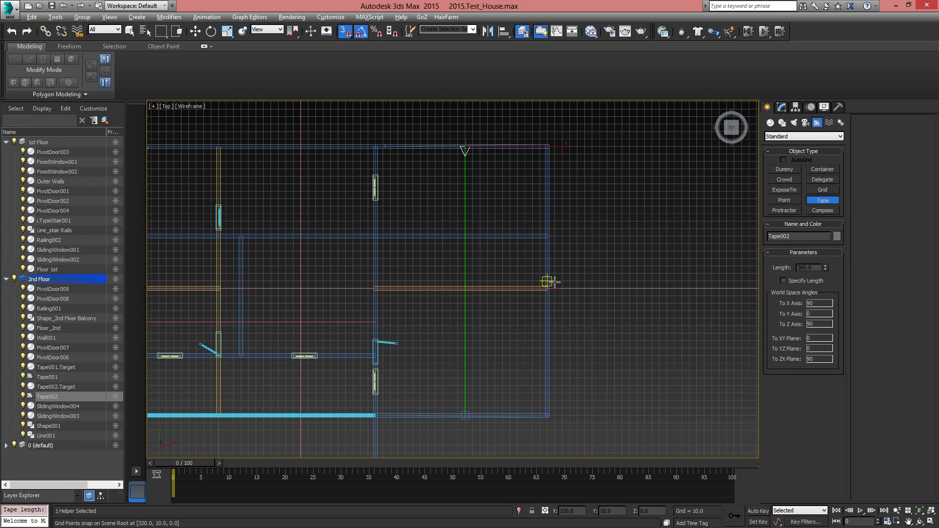
pyautogui.press('w')
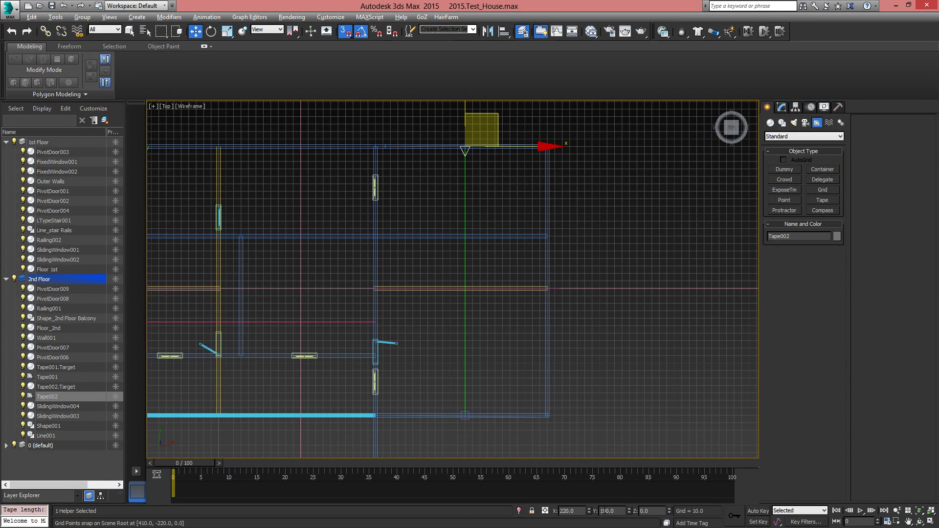
# Select the narrow section's roof line and set its Y position to 10
pyautogui.moveTo(616, 514); pyautogui.dragTo(600, 511)
pyautogui.moveTo(525, 293); pyautogui.dragTo(518, 330, button='middle')
pyautogui.click(589, 327)
pyautogui.click(588, 326)
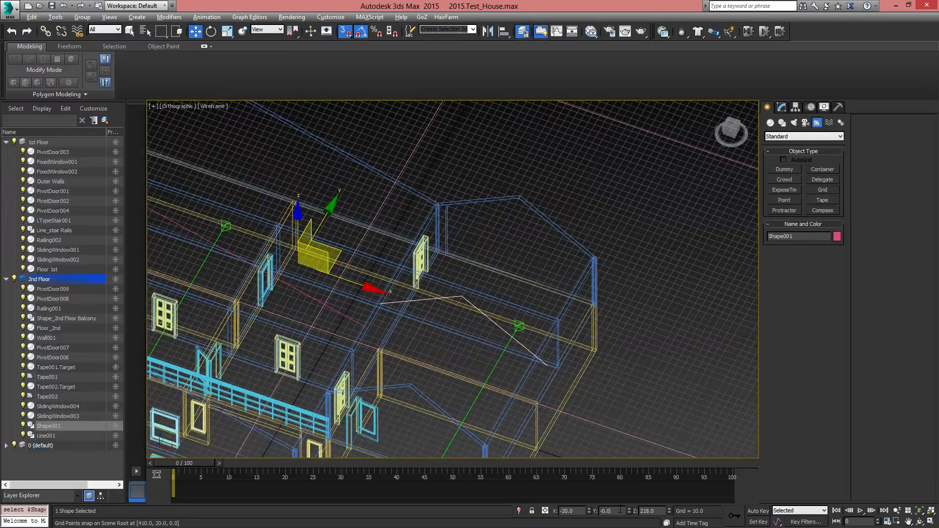
pyautogui.write('10')
pyautogui.press('Return')
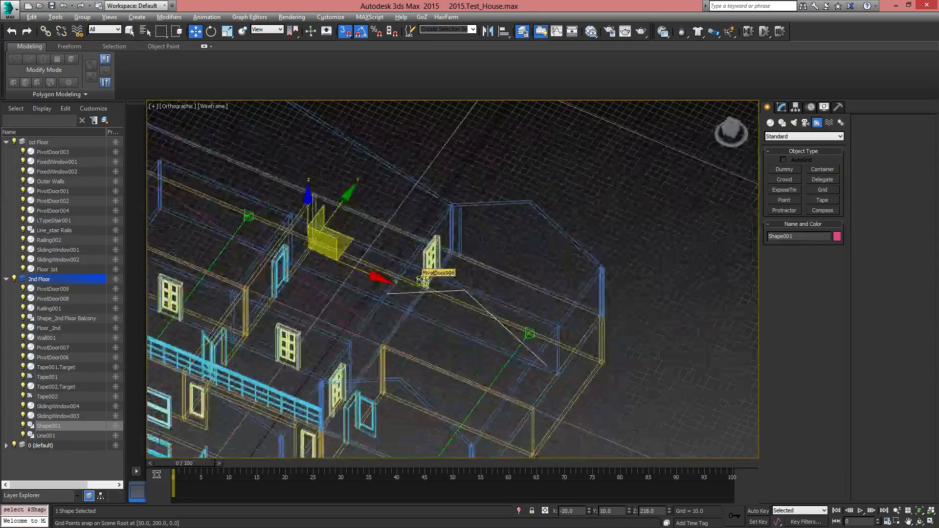
# Show the house in shaded perspective and enable the narrow roof line's rendering in both renderer and viewport
pyautogui.moveTo(436, 298)
pyautogui.keyDown('alt'); pyautogui.mouseDown(button='middle')
pyautogui.moveTo(425, 296)
pyautogui.moveTo(581, 243)
pyautogui.moveTo(596, 260)
pyautogui.mouseUp(button='middle'); pyautogui.keyUp('alt')
pyautogui.press('F3')
pyautogui.press('p')
pyautogui.scroll(-4, 587, 263)
pyautogui.click(783, 108)
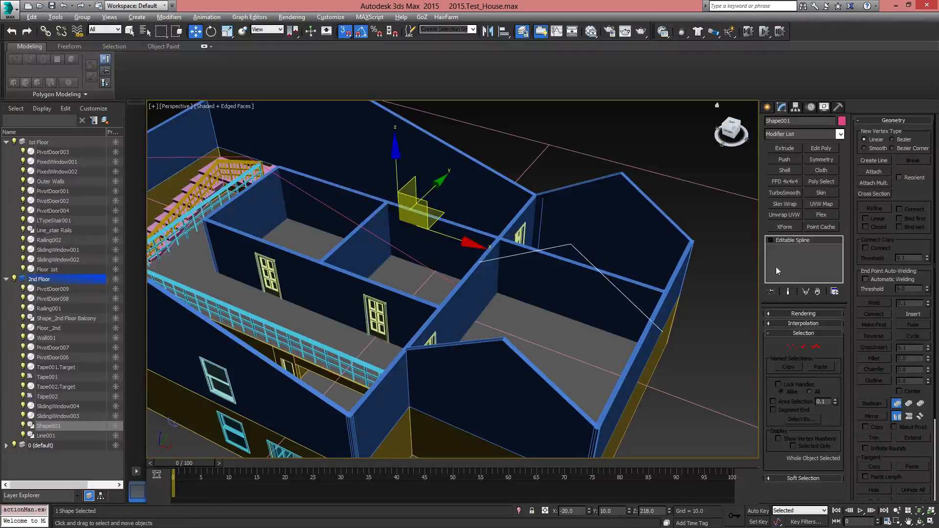
pyautogui.click(776, 315)
pyautogui.click(772, 323)
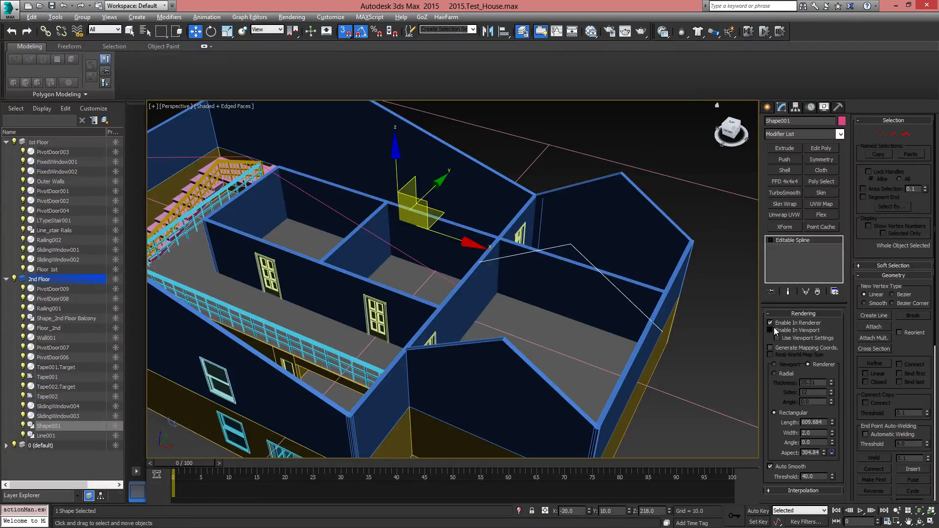
pyautogui.click(772, 331)
# Set the narrow roof's rectangular rendering length to 395 so that it slightly overhangs its end walls
pyautogui.moveTo(715, 374); pyautogui.dragTo(619, 334, button='middle')
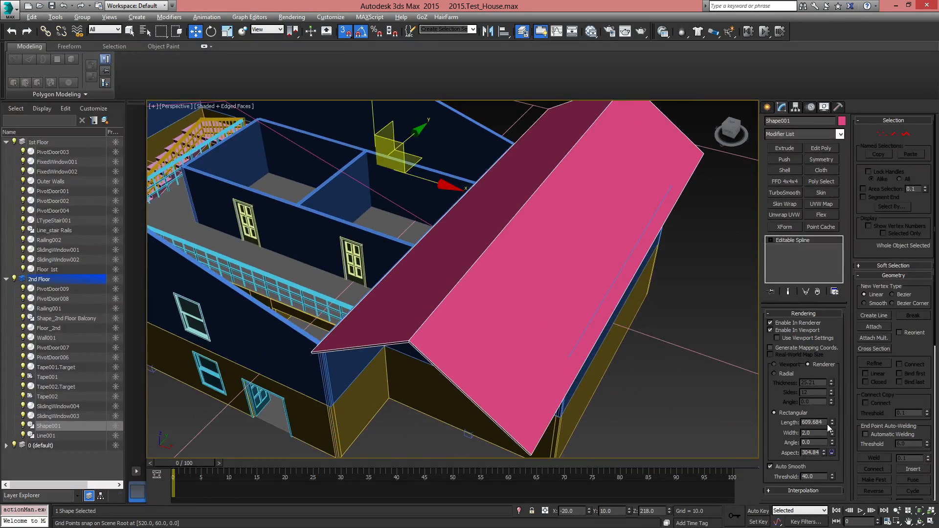
pyautogui.moveTo(833, 423); pyautogui.dragTo(832, 455)
pyautogui.keyDown('alt'); pyautogui.moveTo(704, 372); pyautogui.dragTo(665, 333, button='middle'); pyautogui.keyUp('alt')
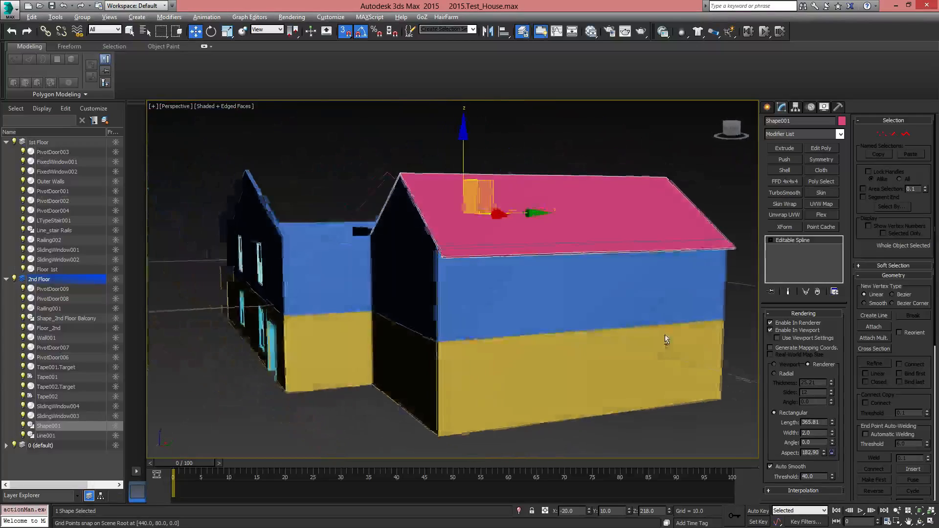
pyautogui.moveTo(832, 422); pyautogui.dragTo(833, 424)
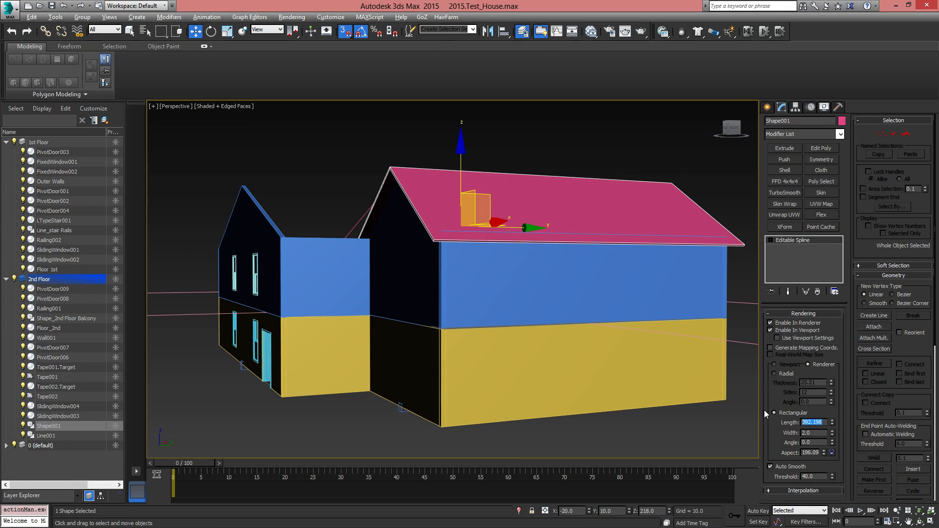
pyautogui.write('395')
pyautogui.press('Return')
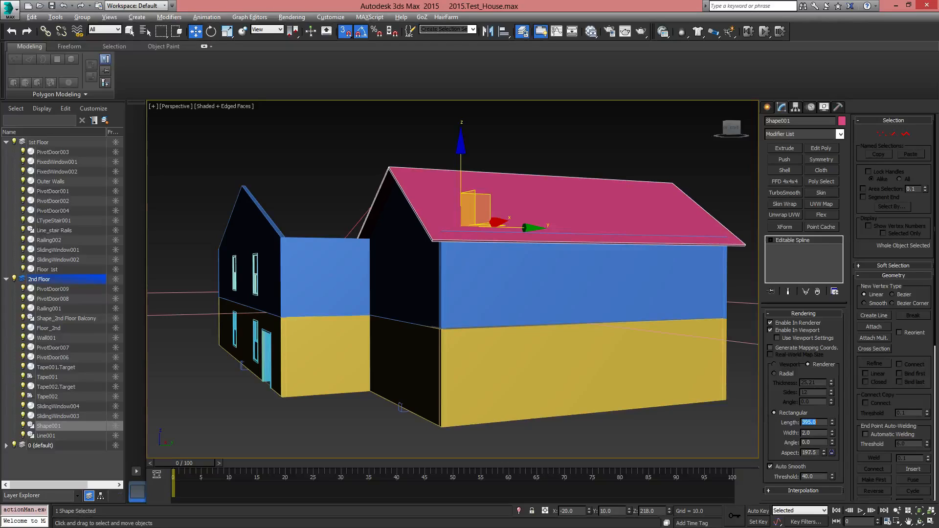
# Select the wide section's roof line and enable its rendering in both renderer and viewport
pyautogui.keyDown('alt'); pyautogui.moveTo(531, 256); pyautogui.dragTo(425, 289, button='middle'); pyautogui.keyUp('alt')
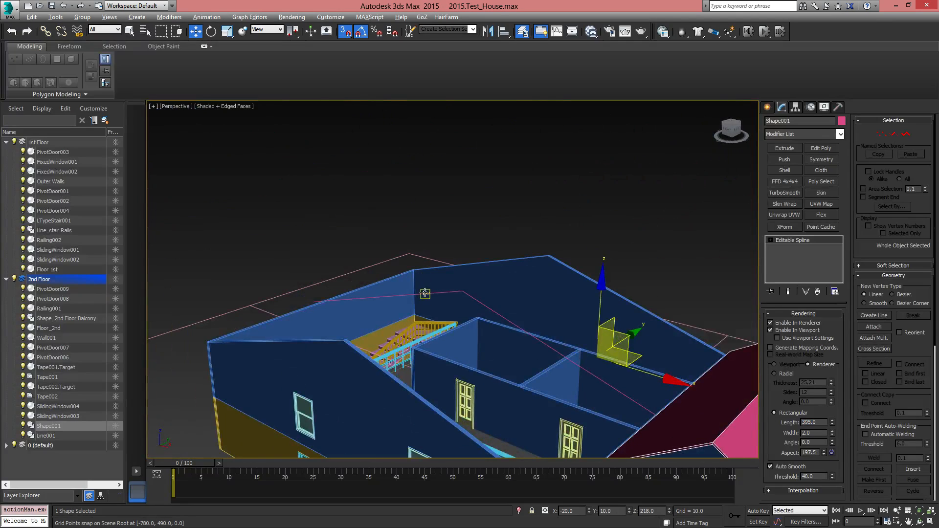
pyautogui.click(425, 294)
pyautogui.moveTo(587, 347); pyautogui.dragTo(507, 227, button='middle')
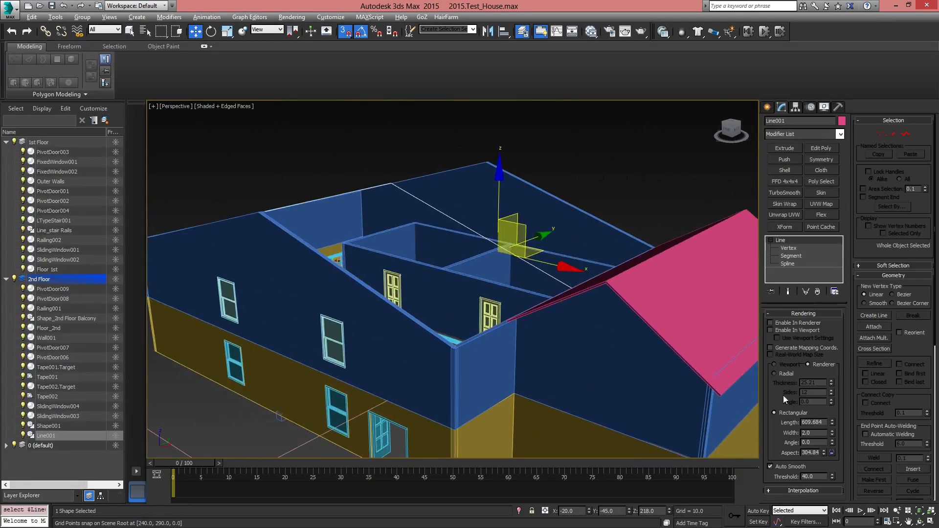
pyautogui.click(771, 330)
pyautogui.keyDown('alt'); pyautogui.moveTo(600, 346); pyautogui.dragTo(598, 326, button='middle'); pyautogui.keyUp('alt')
# Set the wide roof's rectangular rendering length to 495
pyautogui.moveTo(834, 424); pyautogui.dragTo(835, 430)
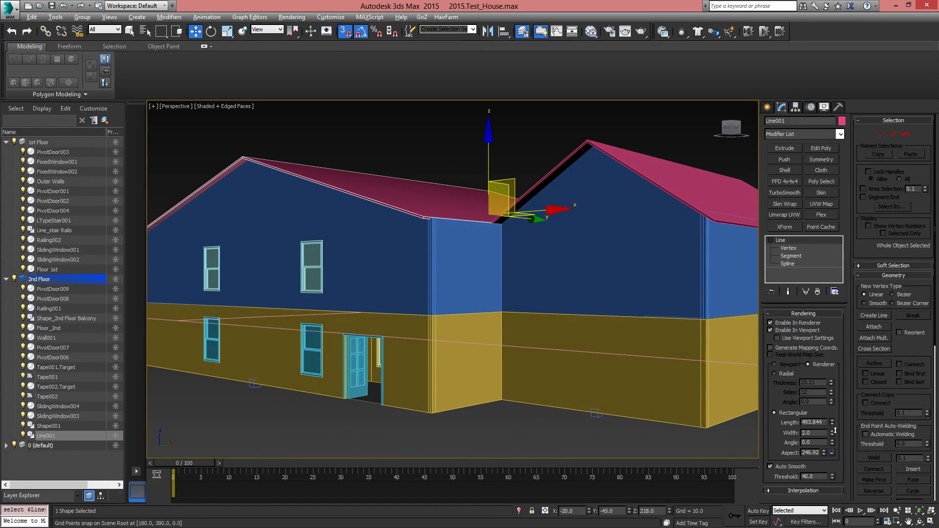
pyautogui.moveTo(477, 257); pyautogui.dragTo(539, 300, button='middle')
pyautogui.scroll(3, 536, 290)
pyautogui.keyDown('alt'); pyautogui.moveTo(483, 271); pyautogui.dragTo(627, 338, button='middle'); pyautogui.keyUp('alt')
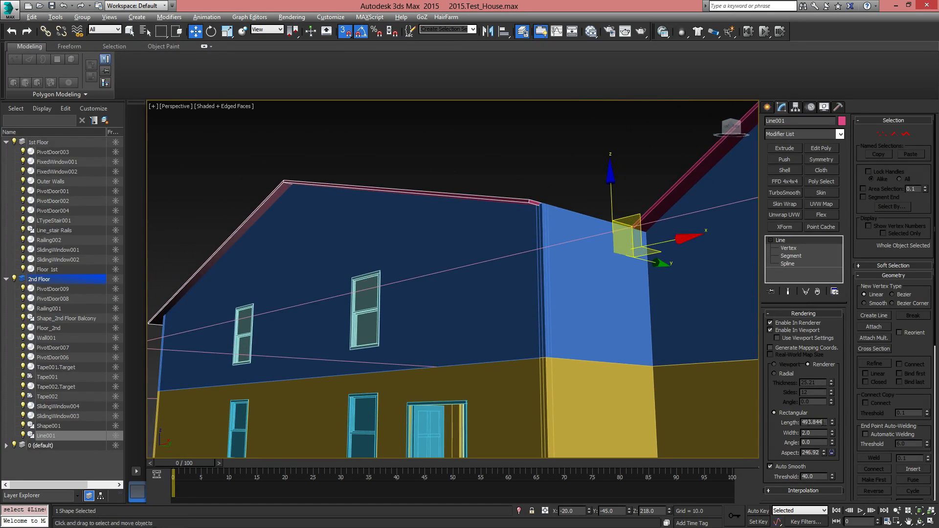
pyautogui.write('495')
pyautogui.press('Return')
# Examine how the wide and narrow roofs meet at their shared corners on the front and back of the house
pyautogui.keyDown('alt'); pyautogui.moveTo(545, 279); pyautogui.dragTo(483, 251, button='middle'); pyautogui.keyUp('alt')
pyautogui.scroll(3, 497, 343)
pyautogui.scroll(3, 464, 345)
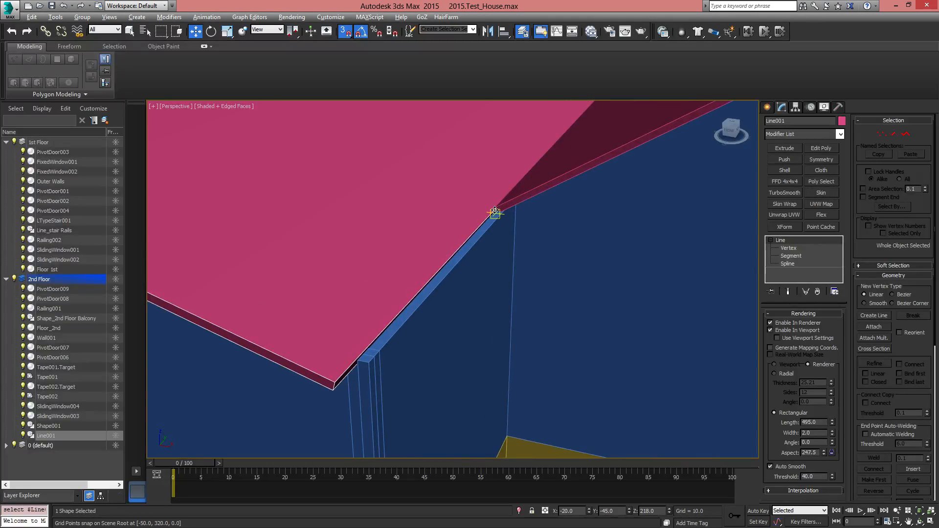
pyautogui.scroll(-6, 531, 293)
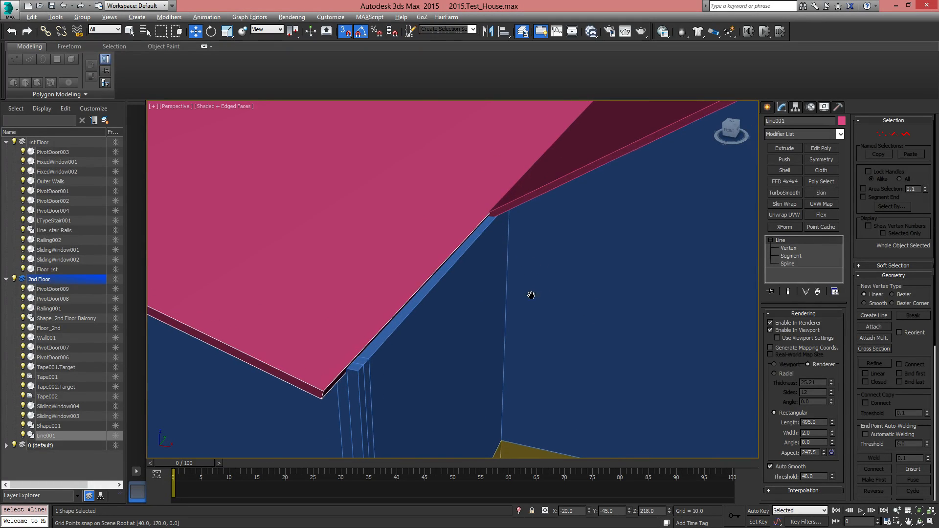
pyautogui.keyDown('alt'); pyautogui.moveTo(574, 320); pyautogui.dragTo(606, 298, button='middle'); pyautogui.keyUp('alt')
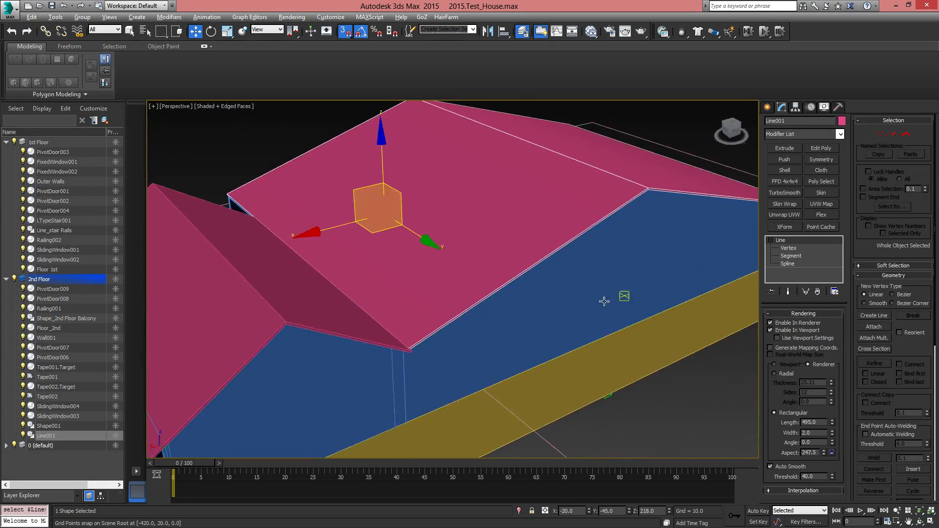
pyautogui.scroll(3, 400, 358)
pyautogui.keyDown('alt'); pyautogui.moveTo(465, 328); pyautogui.dragTo(478, 399, button='middle'); pyautogui.keyUp('alt')
pyautogui.scroll(-1, 478, 398)
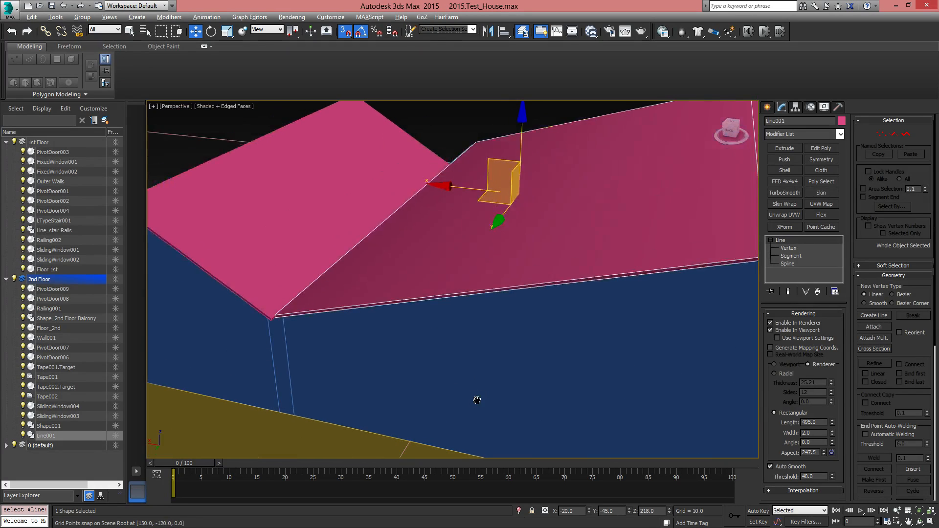
# Set the wide roof's rectangular rendering length to 505, lining its edge up with the narrow roof's edge
pyautogui.keyDown('alt'); pyautogui.moveTo(336, 316); pyautogui.dragTo(327, 256, button='middle'); pyautogui.keyUp('alt')
pyautogui.moveTo(327, 257); pyautogui.dragTo(469, 304, button='middle')
pyautogui.scroll(3, 377, 324)
pyautogui.scroll(2, 301, 312)
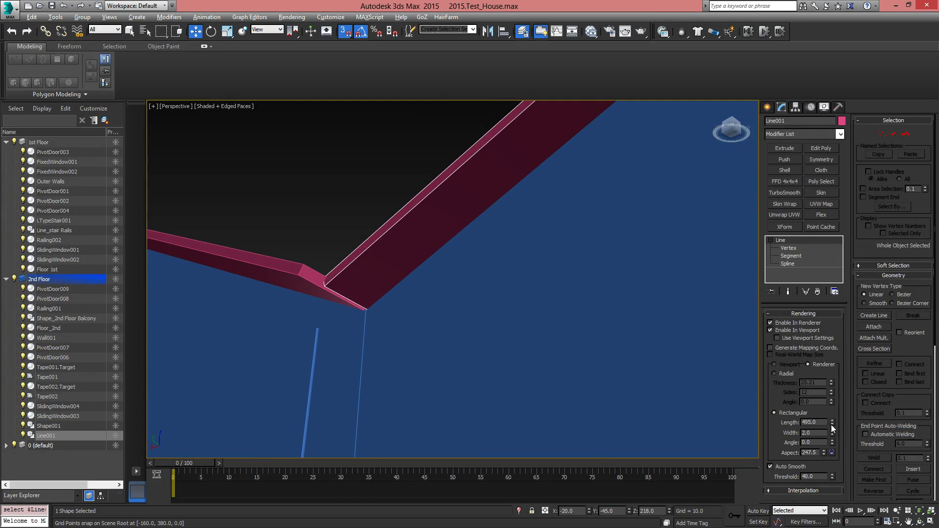
pyautogui.moveTo(834, 424); pyautogui.dragTo(834, 424)
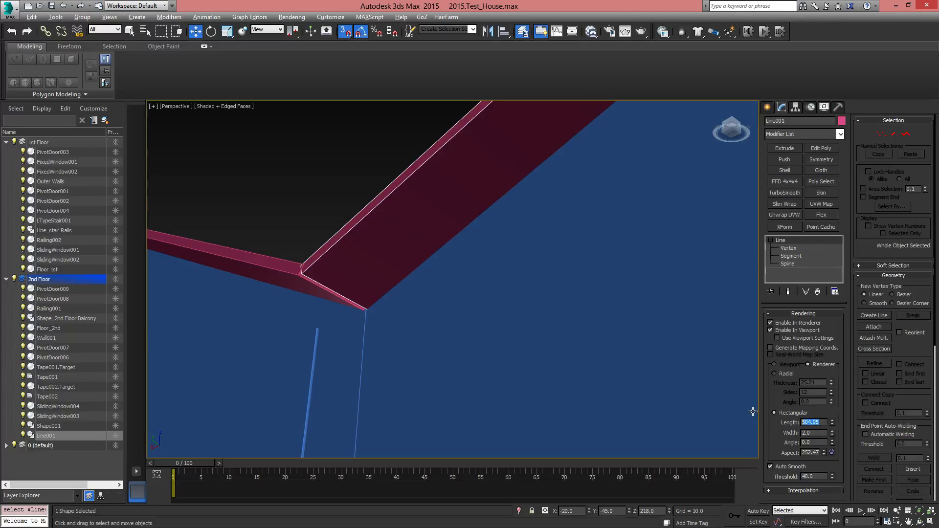
pyautogui.press('Return')
# Examine the joints between the wide and narrow roofs from the back and the front of the house
pyautogui.keyDown('alt'); pyautogui.moveTo(456, 279); pyautogui.dragTo(525, 413, button='middle'); pyautogui.keyUp('alt')
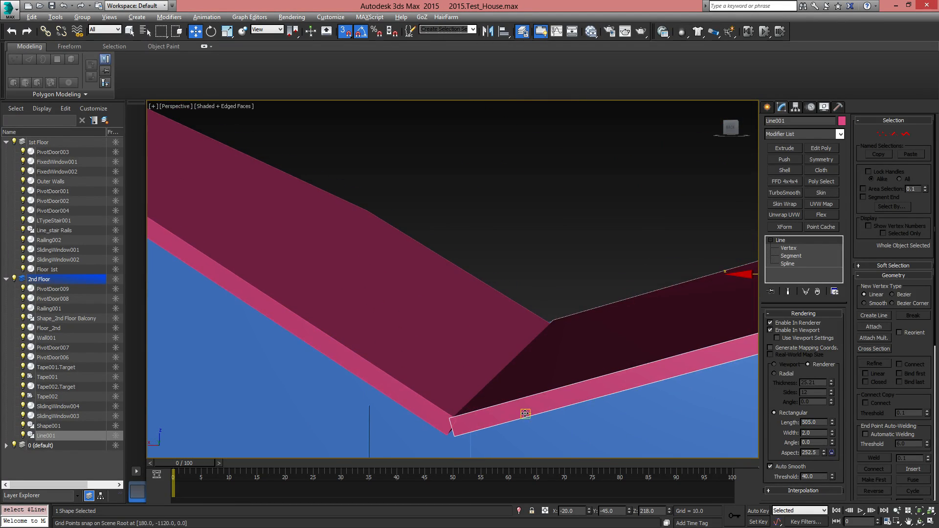
pyautogui.scroll(-10, 524, 351)
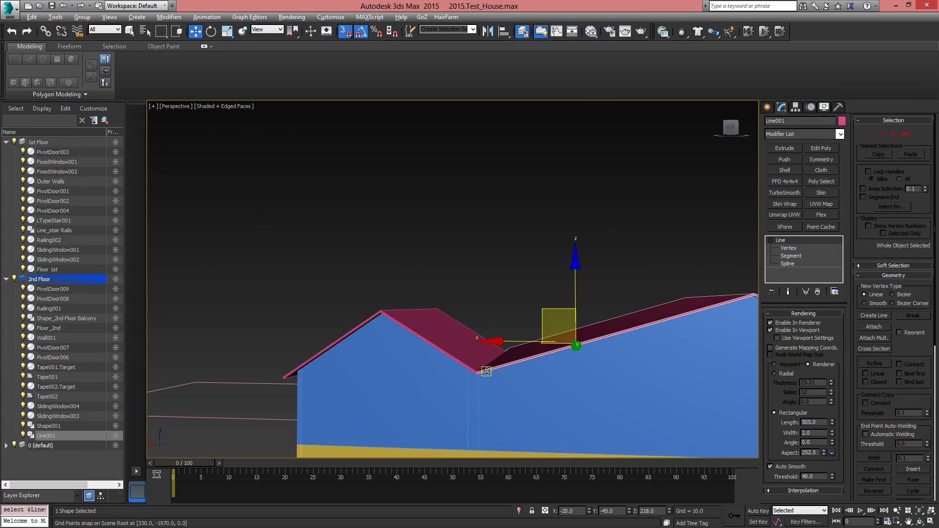
pyautogui.keyDown('alt'); pyautogui.moveTo(496, 378); pyautogui.dragTo(426, 353, button='middle'); pyautogui.keyUp('alt')
pyautogui.scroll(5, 341, 360)
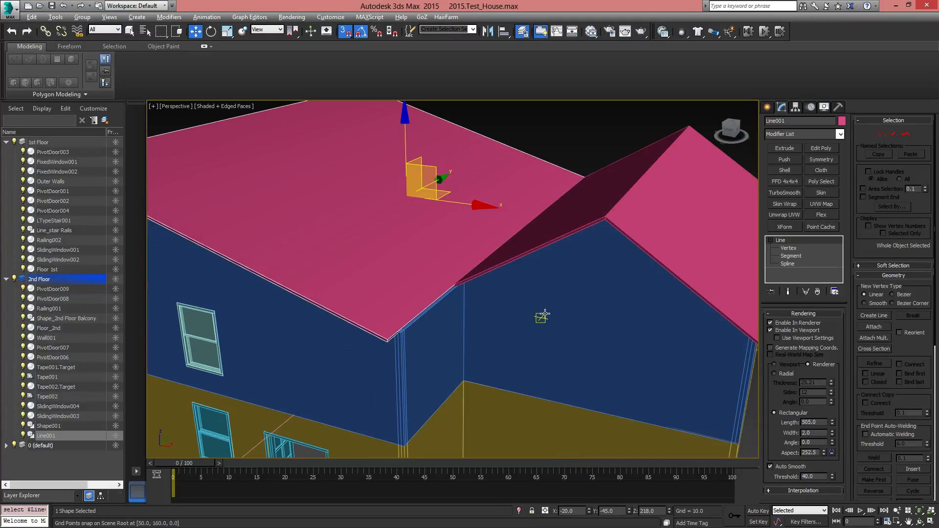
pyautogui.keyDown('alt'); pyautogui.moveTo(542, 317); pyautogui.dragTo(454, 335, button='middle'); pyautogui.keyUp('alt')
pyautogui.scroll(3, 454, 335)
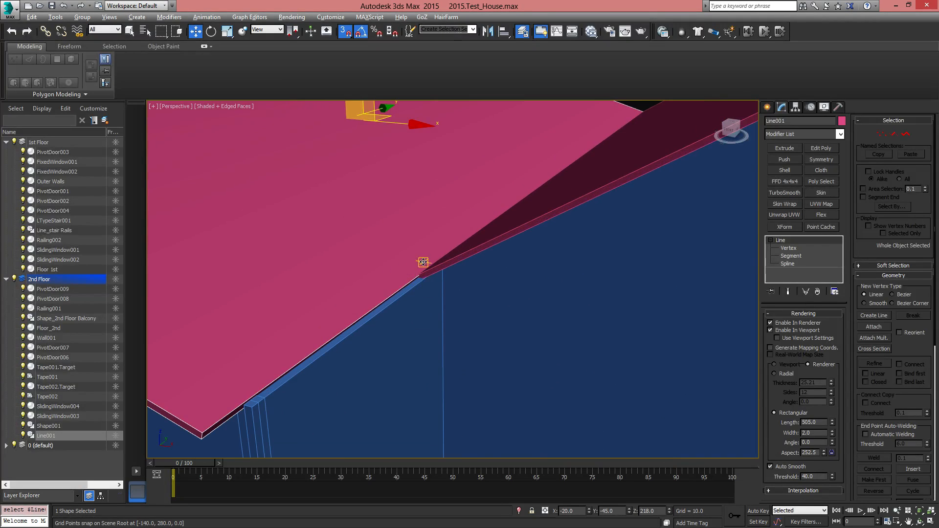
pyautogui.scroll(-6, 423, 262)
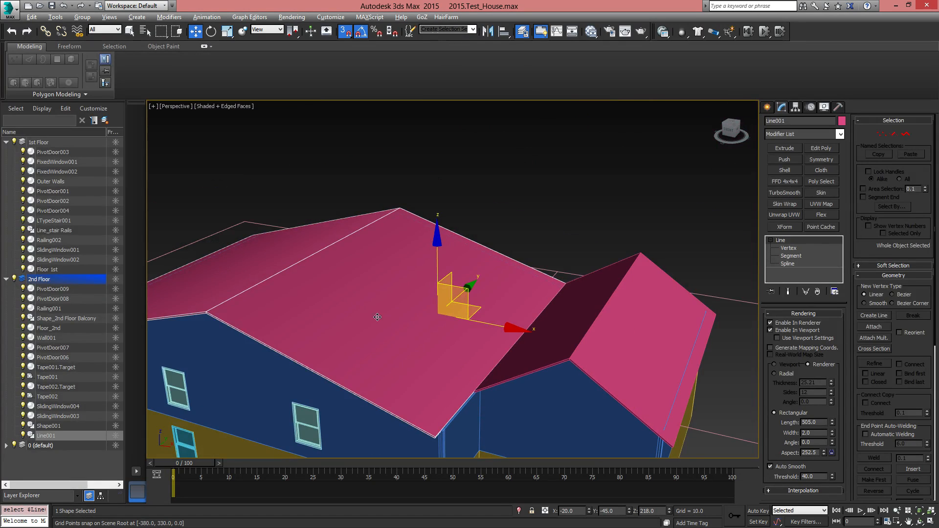
pyautogui.moveTo(489, 387); pyautogui.dragTo(479, 326, button='middle')
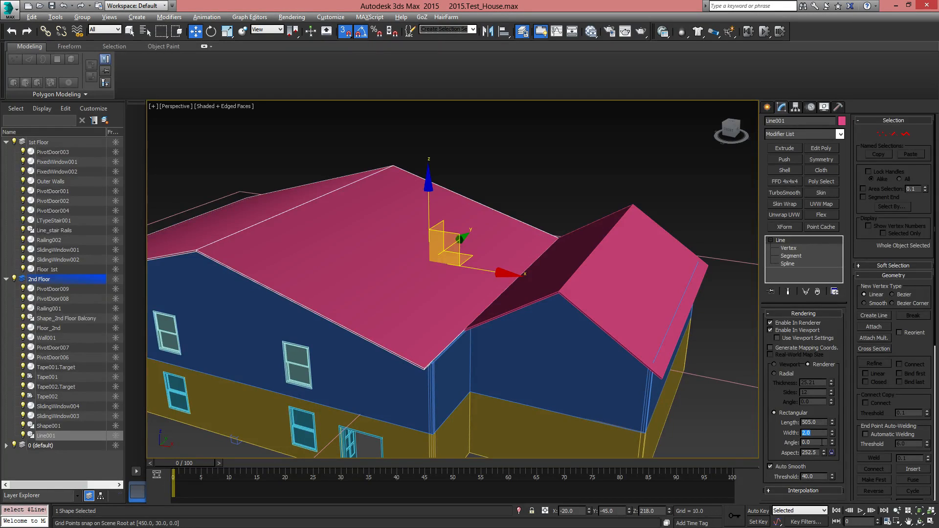
# Set the rectangular rendering width of both the wide and the narrow roof to 10
pyautogui.write('5')
pyautogui.press('Return')
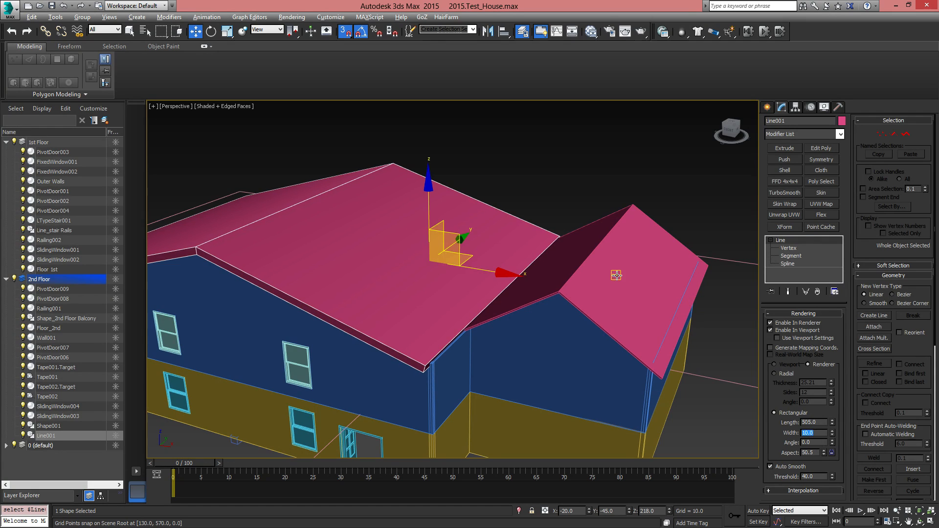
pyautogui.click(689, 337)
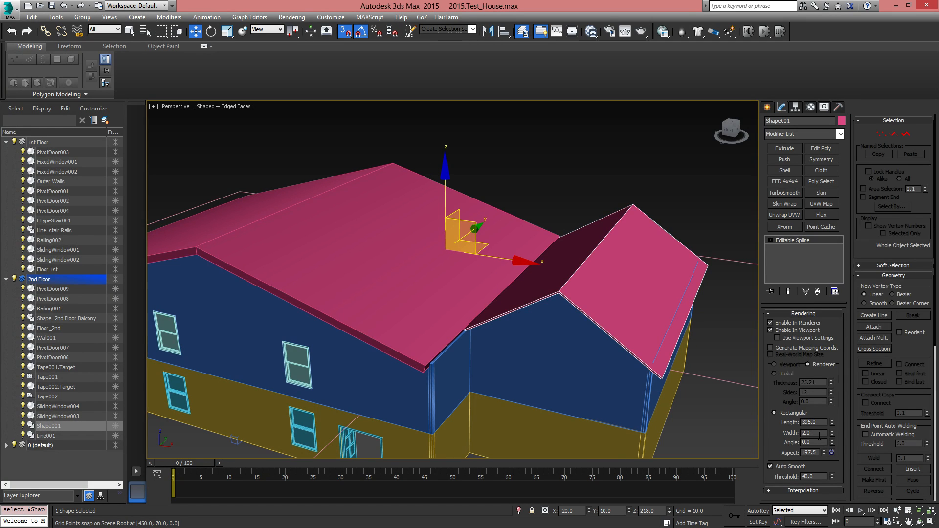
pyautogui.write('10')
pyautogui.press('Return')
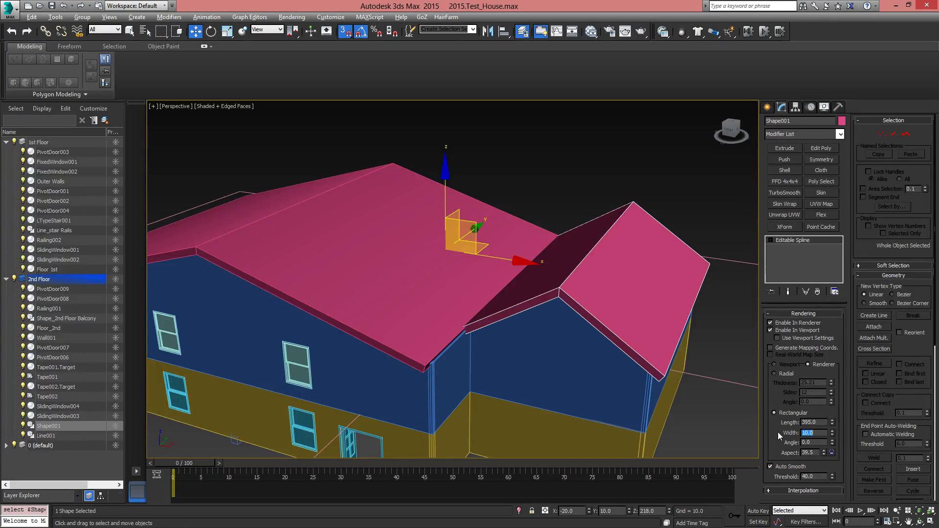
# Convert the narrow roof and the wide roof to Editable Poly
pyautogui.keyDown('alt'); pyautogui.moveTo(643, 359); pyautogui.dragTo(436, 333, button='middle'); pyautogui.keyUp('alt')
pyautogui.keyDown('alt'); pyautogui.moveTo(684, 323); pyautogui.dragTo(580, 331, button='middle'); pyautogui.keyUp('alt')
pyautogui.rightClick(824, 239)
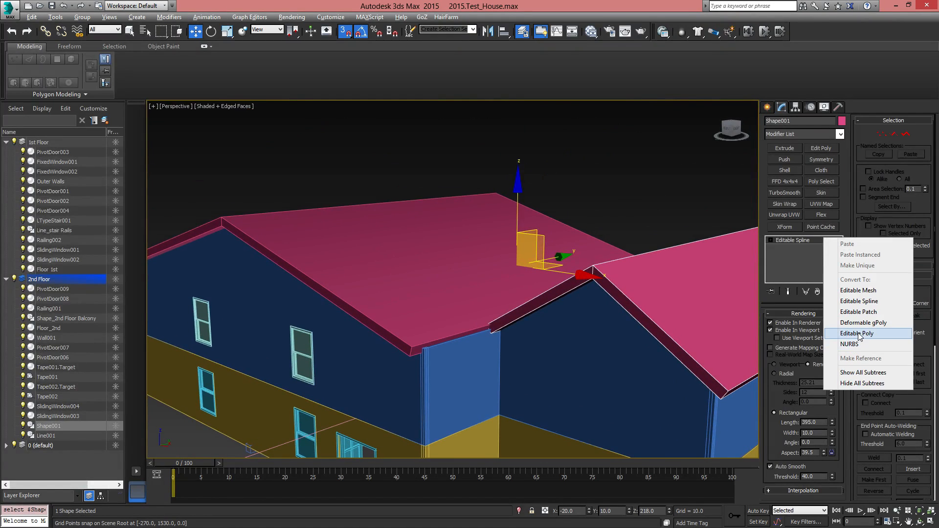
pyautogui.click(856, 333)
pyautogui.click(447, 260)
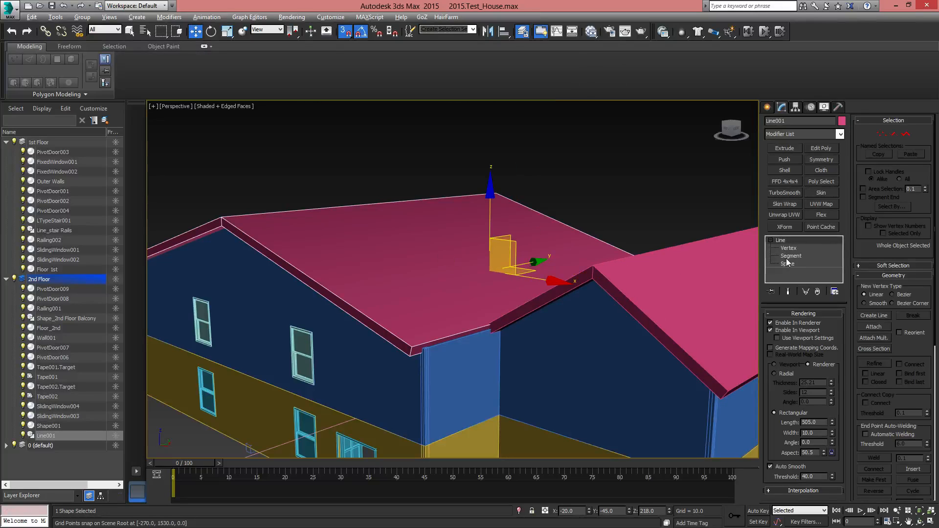
pyautogui.rightClick(815, 239)
pyautogui.click(851, 335)
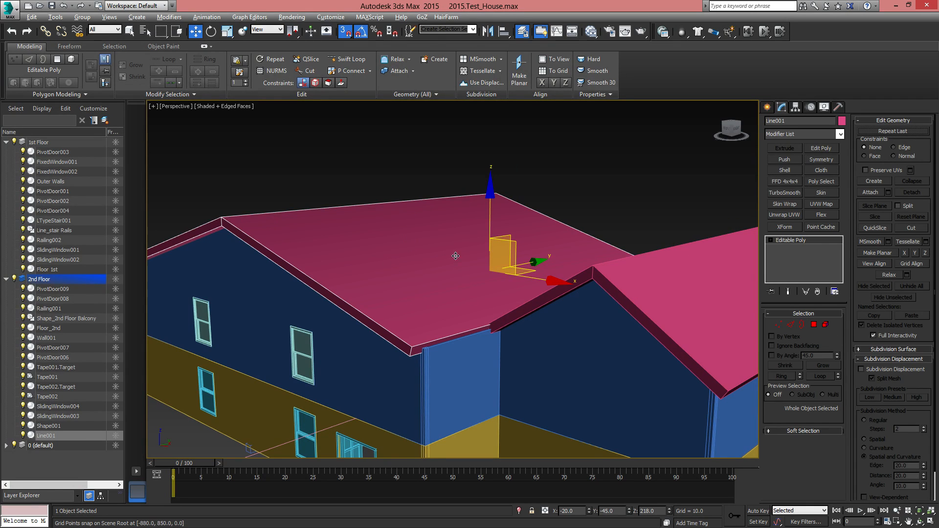
# Attach the narrow roof to the wide roof as one editable poly object
pyautogui.keyDown('alt'); pyautogui.moveTo(535, 331); pyautogui.dragTo(533, 286, button='middle'); pyautogui.keyUp('alt')
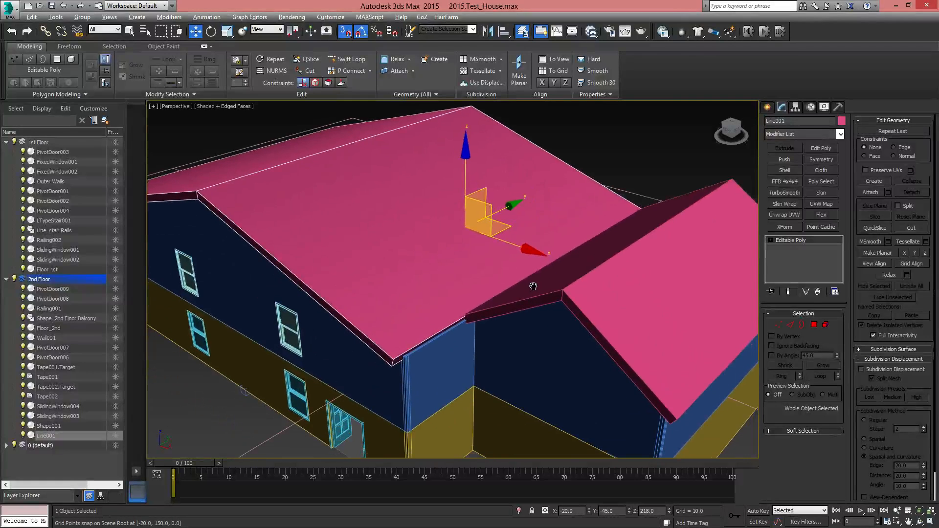
pyautogui.click(870, 192)
pyautogui.click(698, 261)
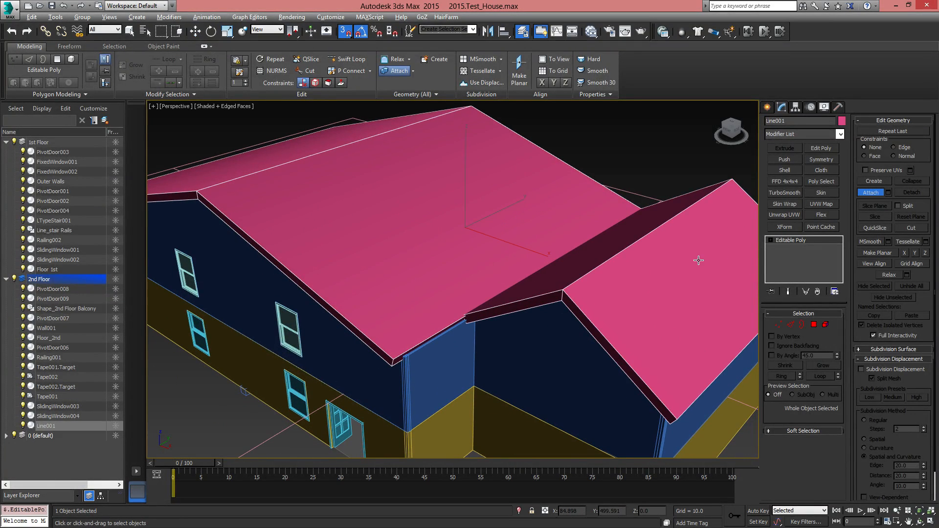
pyautogui.rightClick(510, 247)
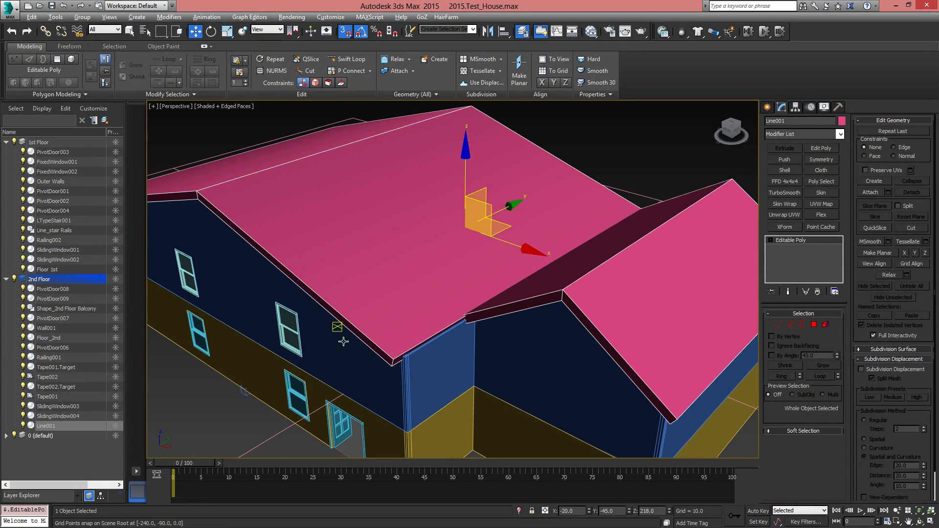
# Put the joined roof object on a new layer and name the layer "Roof"
pyautogui.click(109, 121)
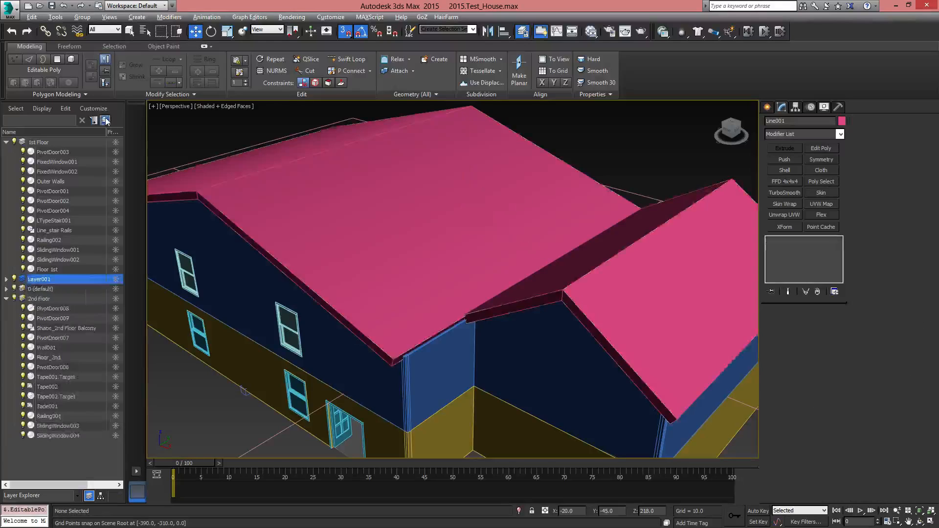
pyautogui.click(43, 279)
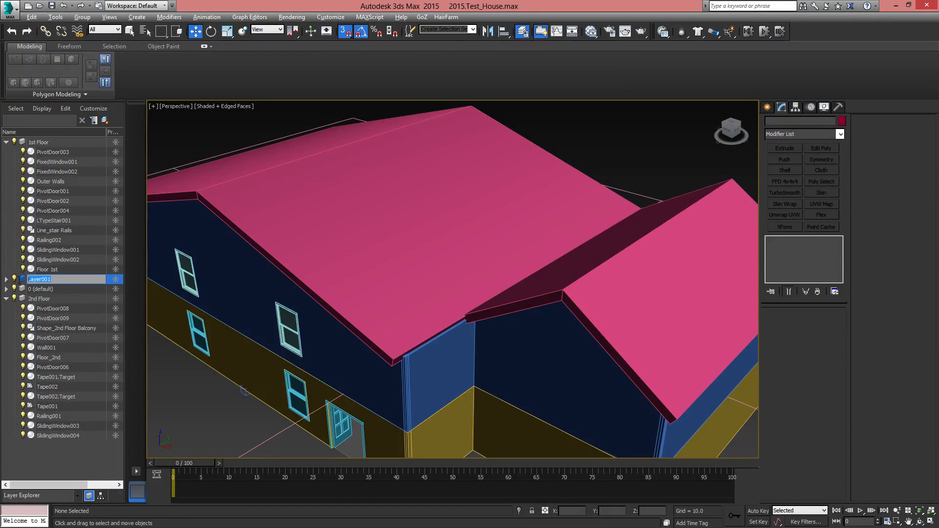
pyautogui.write('Roof')
pyautogui.press('Return')
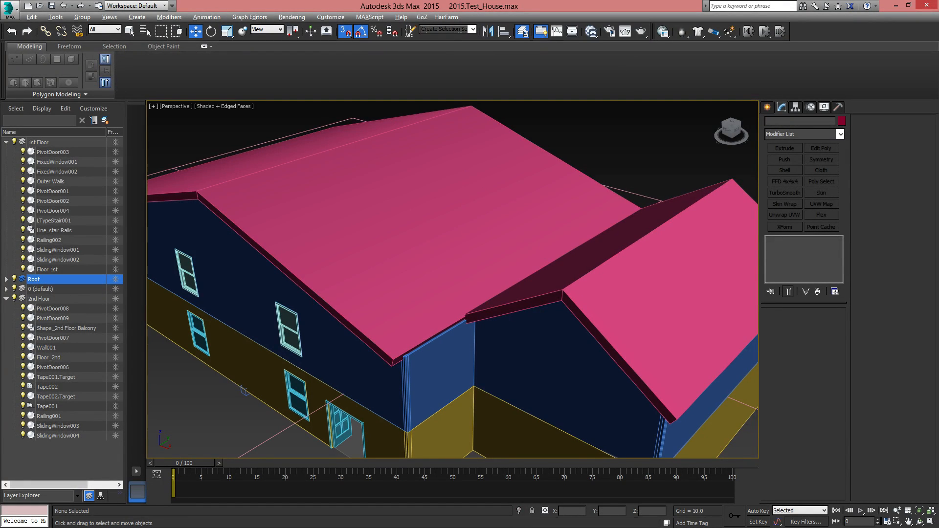
# Rename the joined roof object on the new layer to "Roof"
pyautogui.click(6, 279)
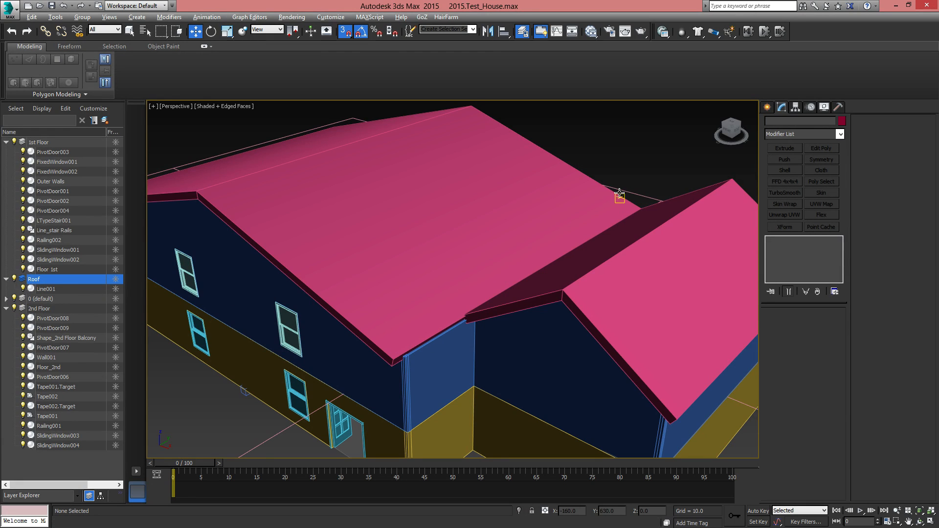
pyautogui.click(538, 218)
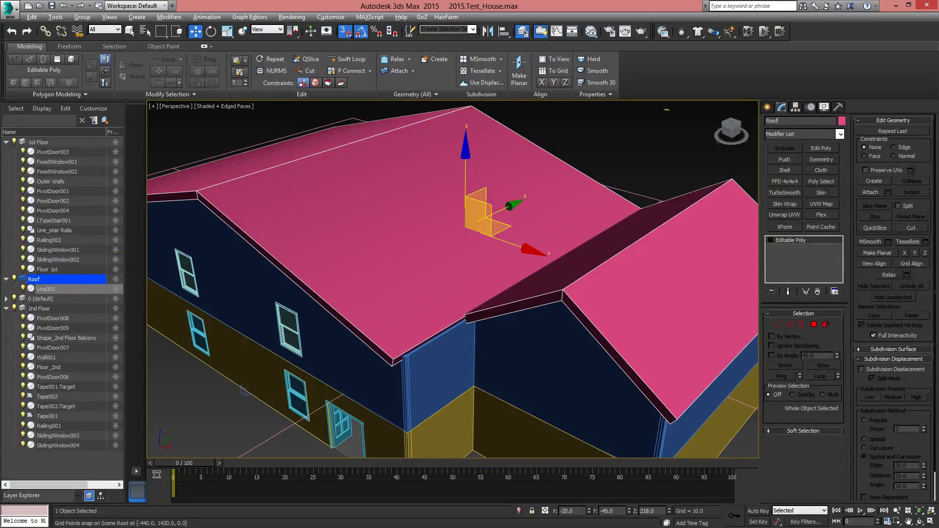
# Isolate the roof object and inspect the joint where the narrow roof meets the wide roof
pyautogui.scroll(-4, 518, 200)
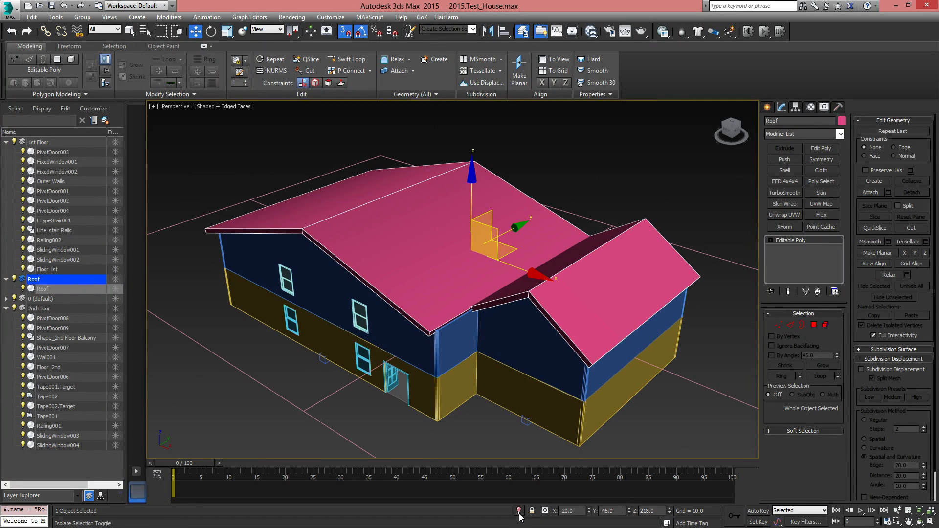
pyautogui.moveTo(437, 326); pyautogui.dragTo(443, 329, button='middle')
pyautogui.hotkey('alt', 'q')
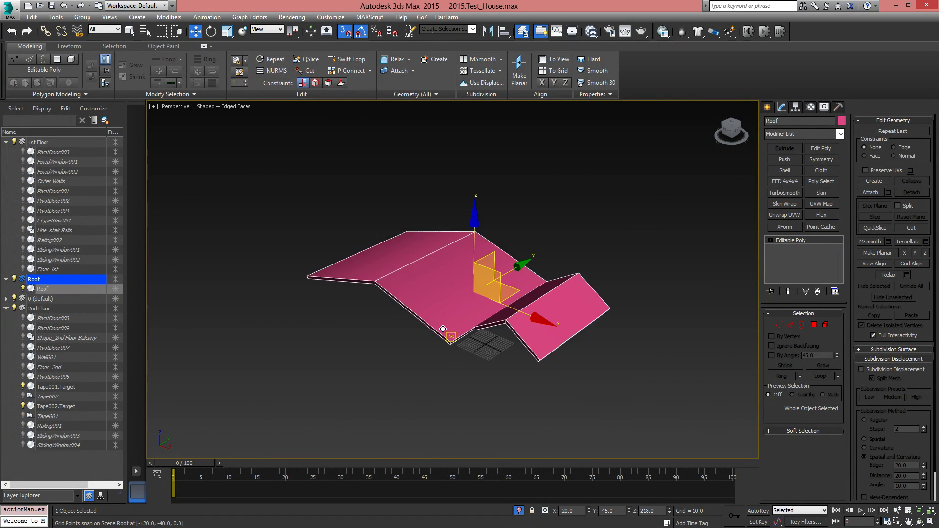
pyautogui.scroll(3, 546, 328)
pyautogui.scroll(-2, 406, 322)
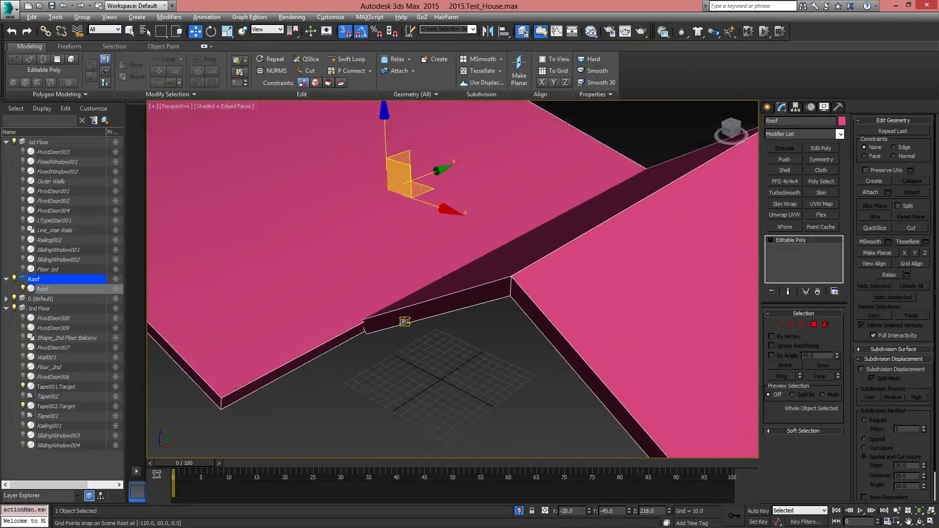
pyautogui.keyDown('alt'); pyautogui.moveTo(407, 327); pyautogui.dragTo(434, 358, button='middle'); pyautogui.keyUp('alt')
pyautogui.moveTo(439, 294); pyautogui.dragTo(463, 318, button='middle')
# Turn off snapping and, at edge level, select the narrow roof's upper gable edge that runs into the wide roof
pyautogui.click(794, 325)
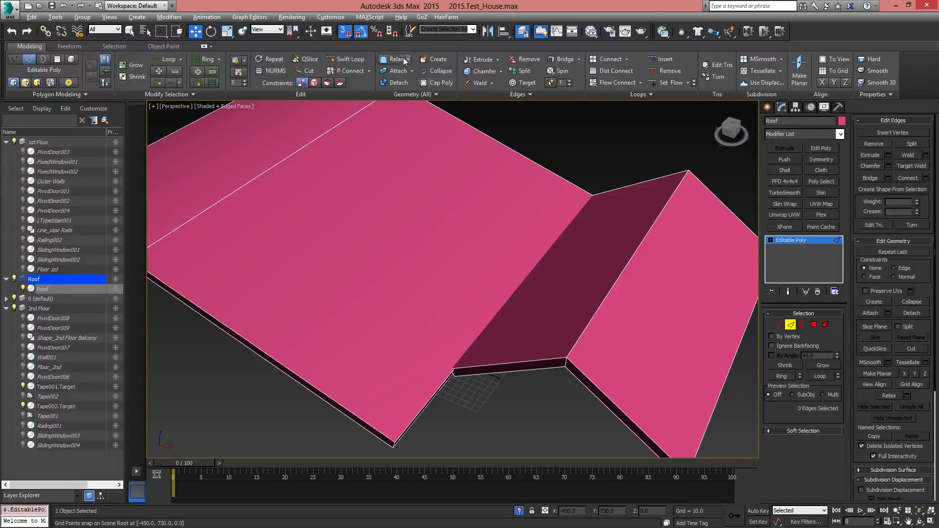
pyautogui.click(483, 362)
pyautogui.keyDown('alt'); pyautogui.moveTo(559, 395); pyautogui.dragTo(538, 377, button='middle'); pyautogui.keyUp('alt')
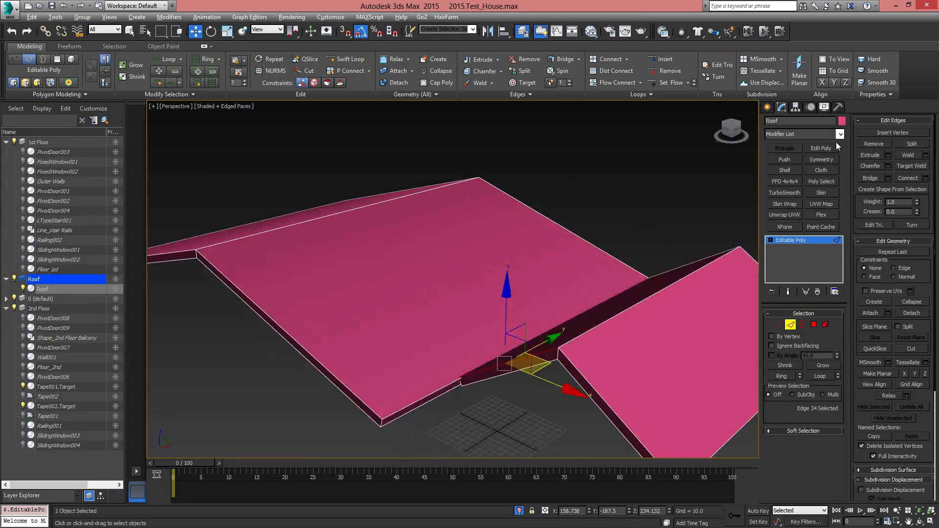
# Change the roof's object color to blue
pyautogui.click(842, 121)
pyautogui.click(616, 219)
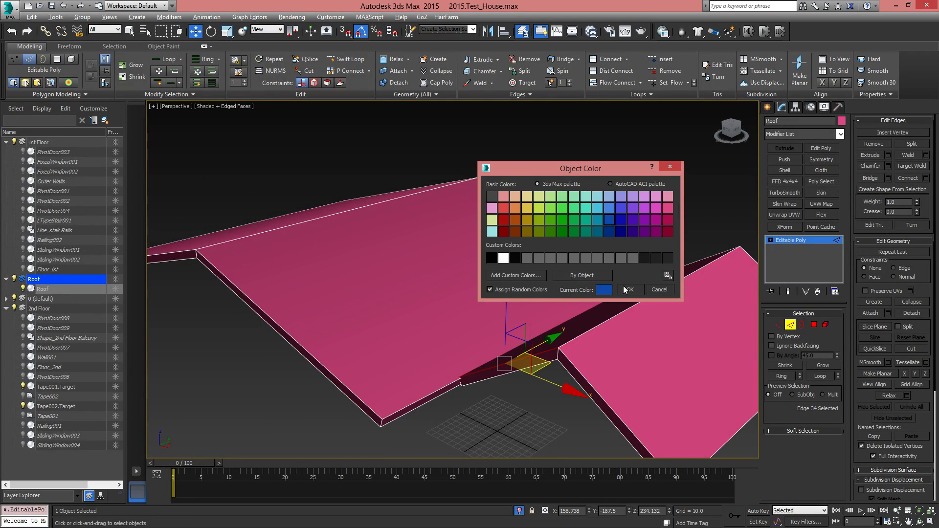
pyautogui.click(630, 290)
# Examine the selected gable edge and the joint between the narrow and wide roofs from several angles
pyautogui.keyDown('alt'); pyautogui.moveTo(620, 325); pyautogui.dragTo(544, 315, button='middle'); pyautogui.keyUp('alt')
pyautogui.scroll(2, 448, 325)
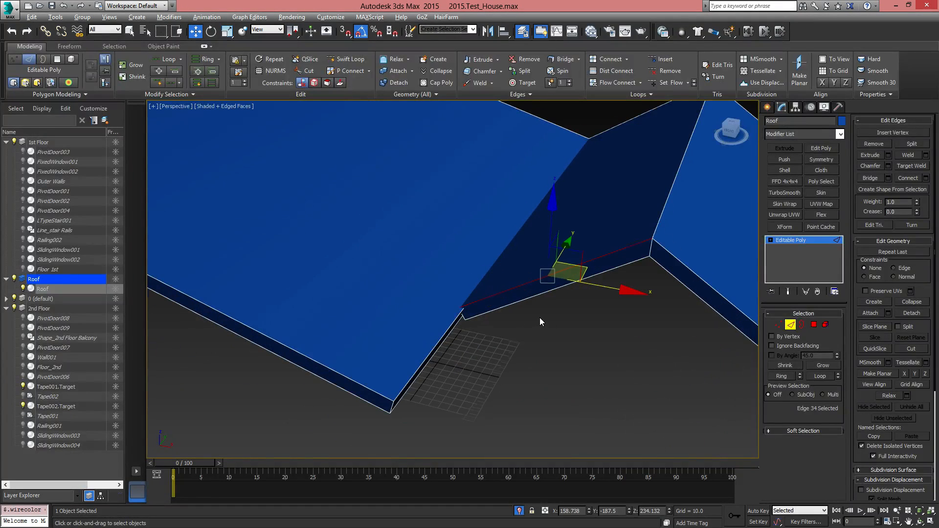
pyautogui.scroll(3, 540, 318)
pyautogui.scroll(-3, 540, 318)
pyautogui.keyDown('alt'); pyautogui.moveTo(610, 309); pyautogui.dragTo(579, 316, button='middle'); pyautogui.keyUp('alt')
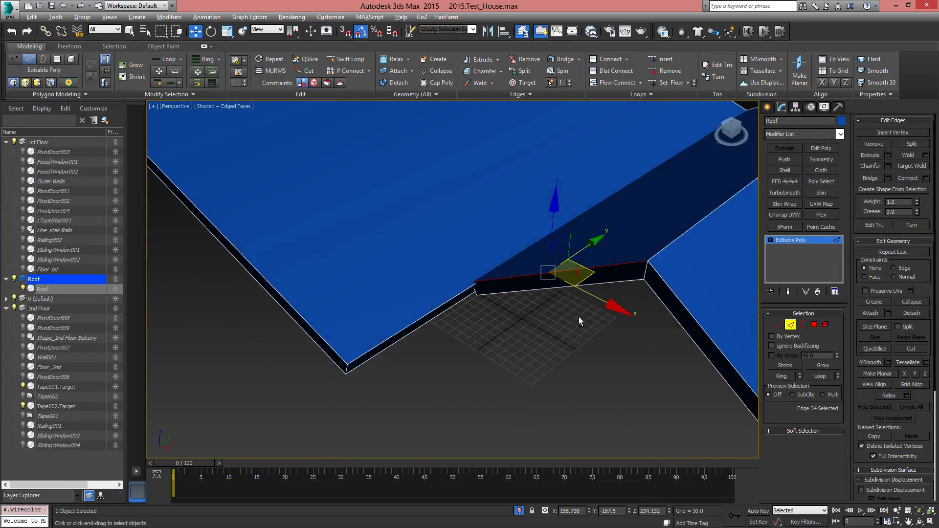
pyautogui.moveTo(658, 284); pyautogui.dragTo(513, 317, button='middle')
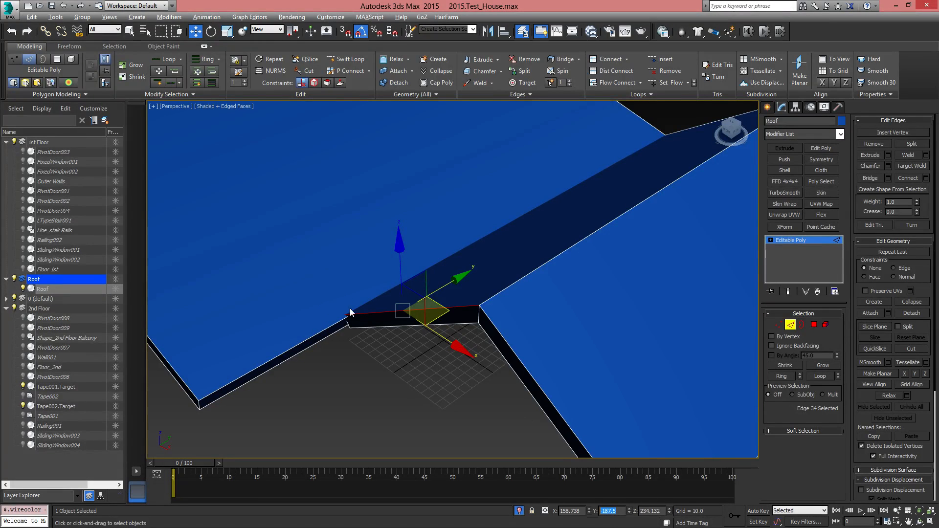
# Insert an edge loop across the wide roof with SwiftLoop near the narrow roof's joint and set its Y position to -187.5
pyautogui.moveTo(411, 330); pyautogui.dragTo(525, 355, button='middle')
pyautogui.keyDown('alt'); pyautogui.moveTo(595, 333); pyautogui.dragTo(567, 375, button='middle'); pyautogui.keyUp('alt')
pyautogui.scroll(-8, 521, 318)
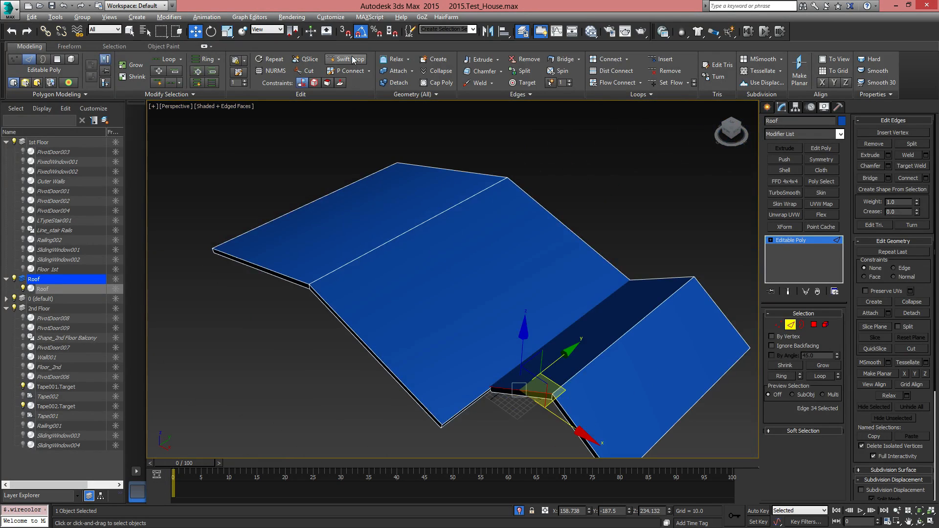
pyautogui.click(351, 59)
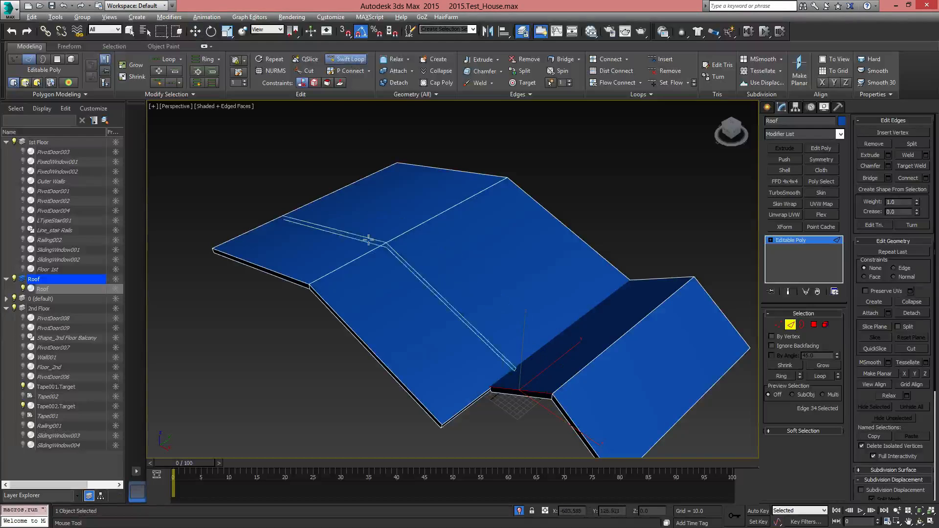
pyautogui.click(358, 261)
pyautogui.rightClick(472, 314)
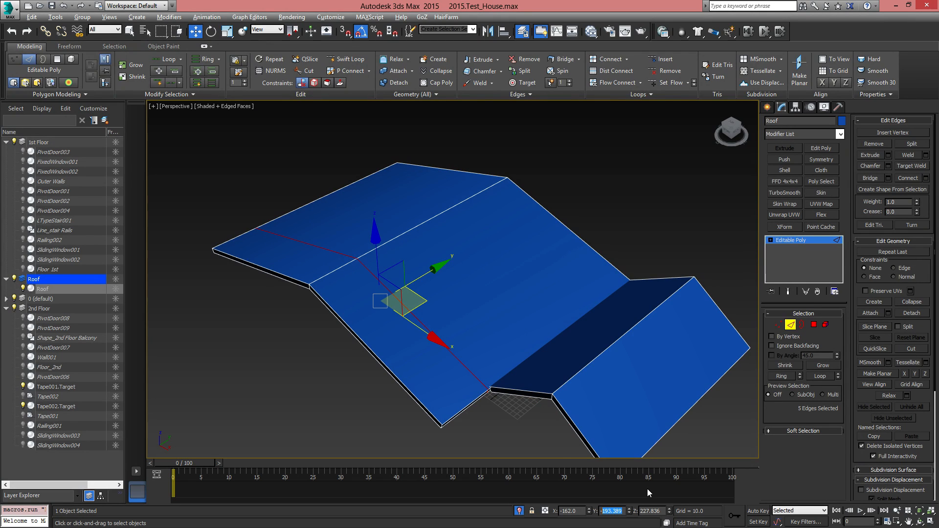
pyautogui.write('-187.5')
pyautogui.press('Return')
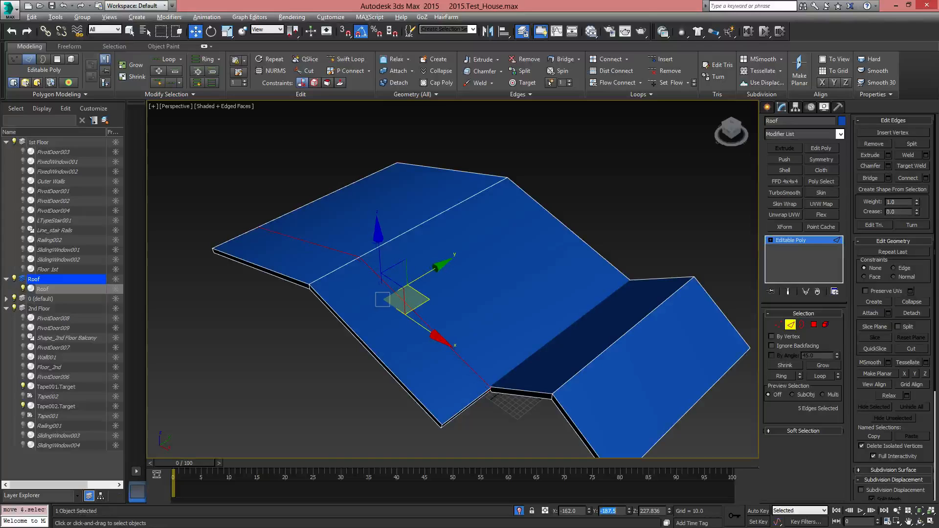
# Examine from above and below where the new edge loop meets the corner of the narrow roof
pyautogui.scroll(8, 470, 336)
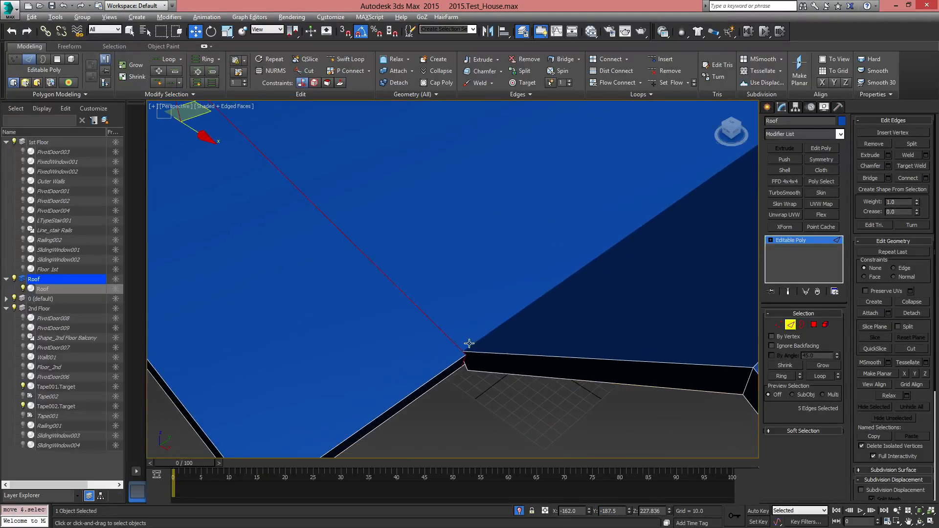
pyautogui.moveTo(489, 232); pyautogui.dragTo(486, 278, button='middle')
pyautogui.scroll(3, 467, 300)
pyautogui.scroll(-5, 467, 300)
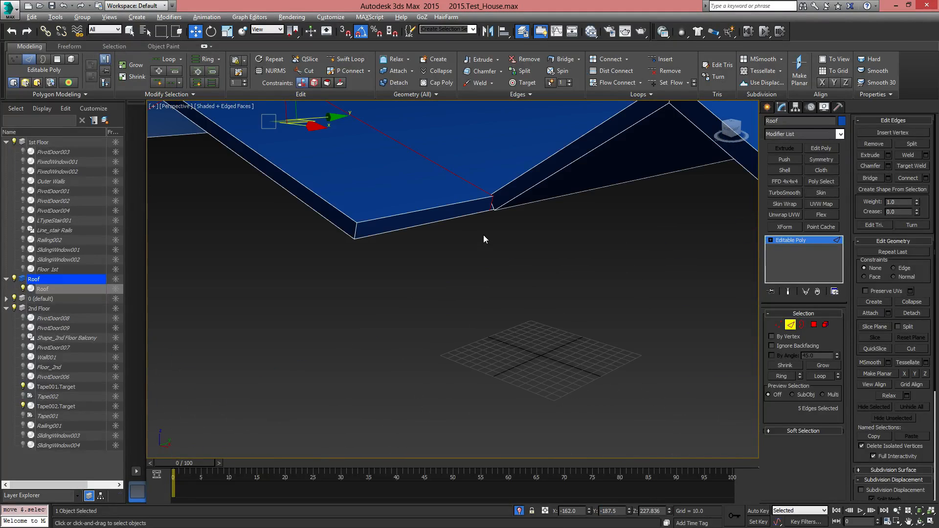
pyautogui.moveTo(483, 235); pyautogui.dragTo(493, 368, button='middle')
pyautogui.scroll(4, 492, 384)
pyautogui.scroll(-3, 492, 383)
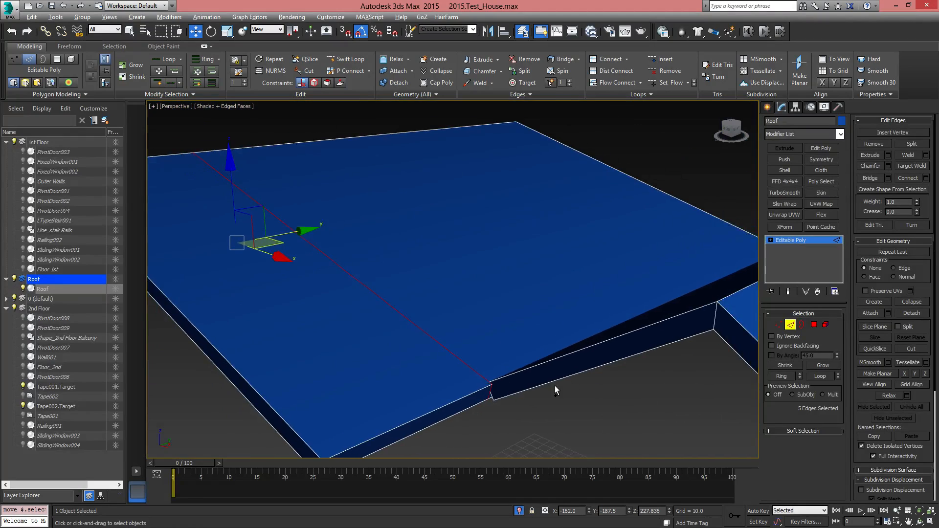
pyautogui.keyDown('alt'); pyautogui.moveTo(556, 389); pyautogui.dragTo(582, 345, button='middle'); pyautogui.keyUp('alt')
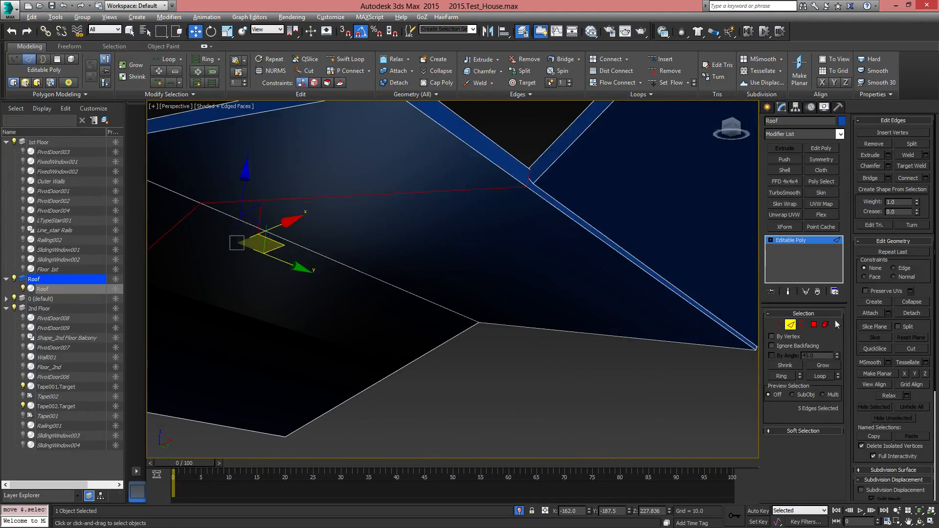
# At polygon level, delete the thin leftover faces along the underside of the joint between the two roofs
pyautogui.click(815, 325)
pyautogui.click(553, 202)
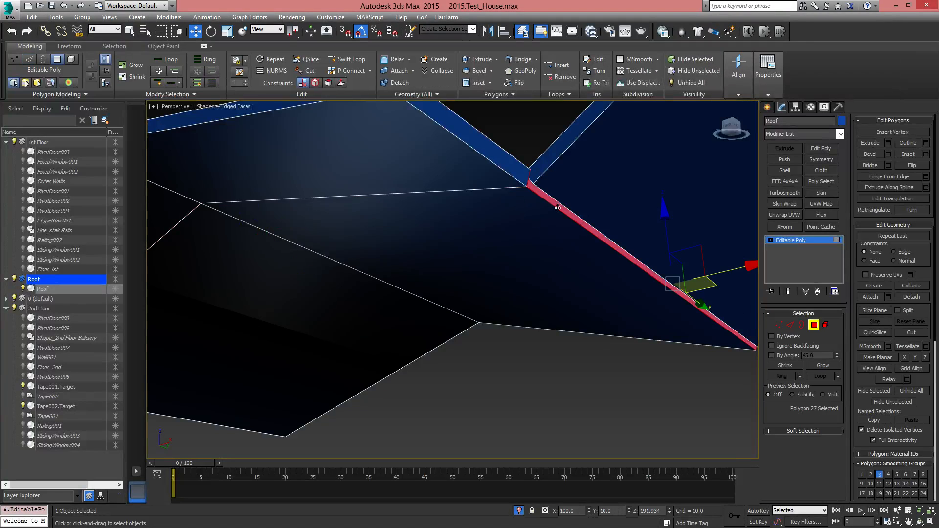
pyautogui.keyDown('alt'); pyautogui.moveTo(553, 203); pyautogui.dragTo(535, 276, button='middle'); pyautogui.keyUp('alt')
pyautogui.press('Delete')
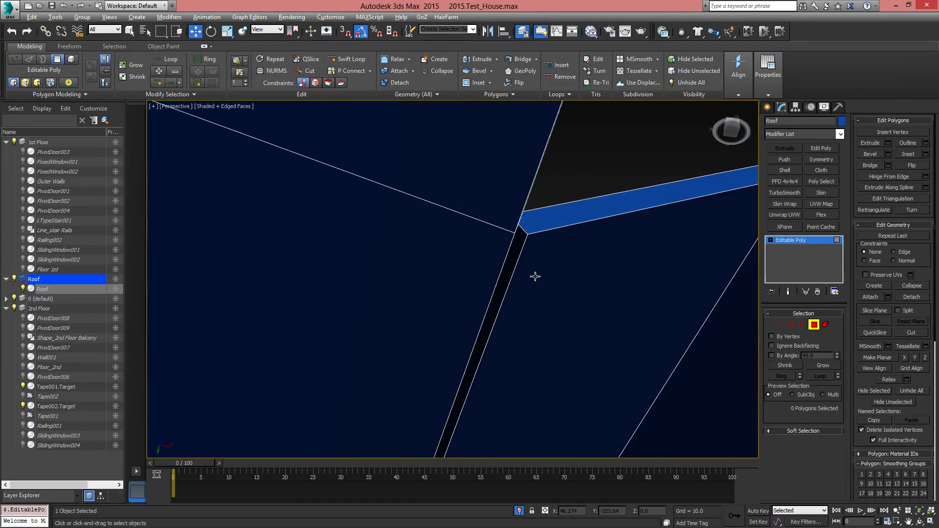
pyautogui.click(518, 252)
pyautogui.click(600, 281)
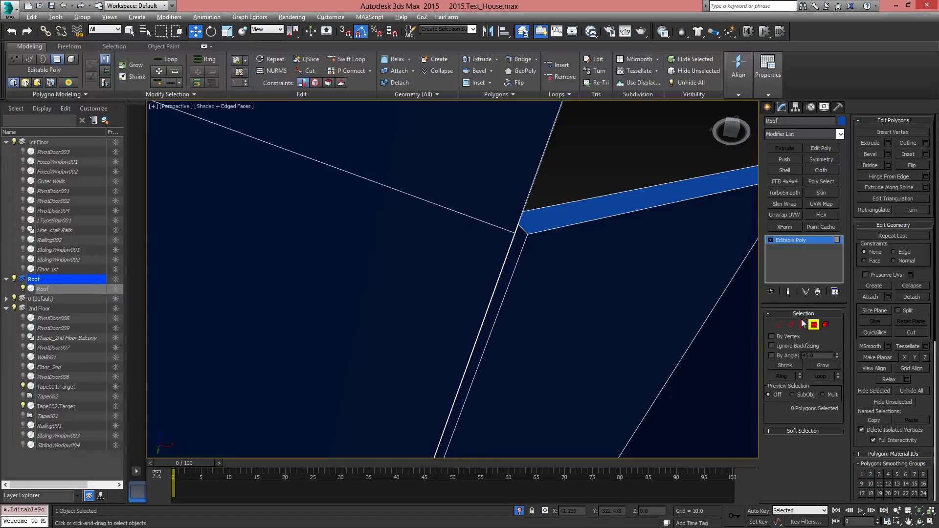
# At vertex level in wireframe display, Target Weld the narrow roof's upper and lower corner vertices onto the wide roof's edge-loop vertices
pyautogui.click(778, 324)
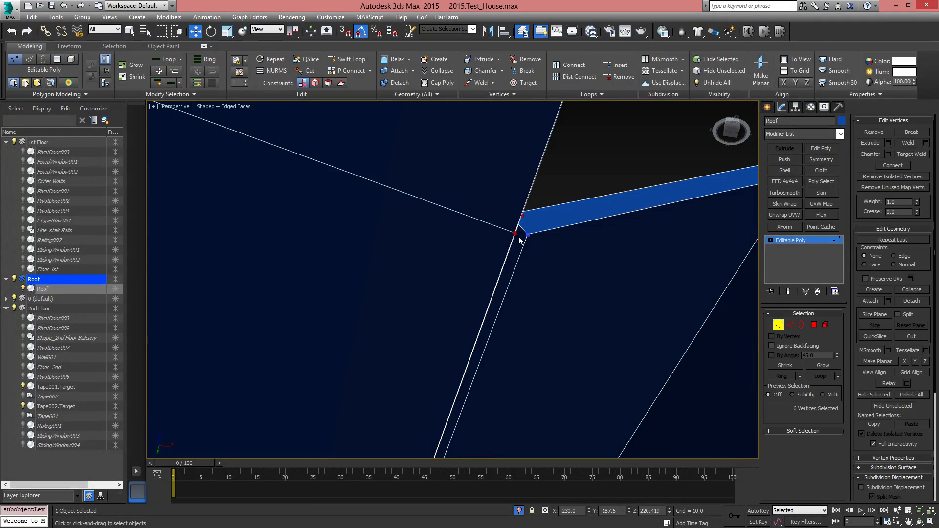
pyautogui.click(521, 216)
pyautogui.moveTo(579, 255)
pyautogui.keyDown('alt'); pyautogui.mouseDown(button='middle')
pyautogui.moveTo(548, 267)
pyautogui.moveTo(534, 309)
pyautogui.moveTo(563, 344)
pyautogui.moveTo(538, 301)
pyautogui.mouseUp(button='middle'); pyautogui.keyUp('alt')
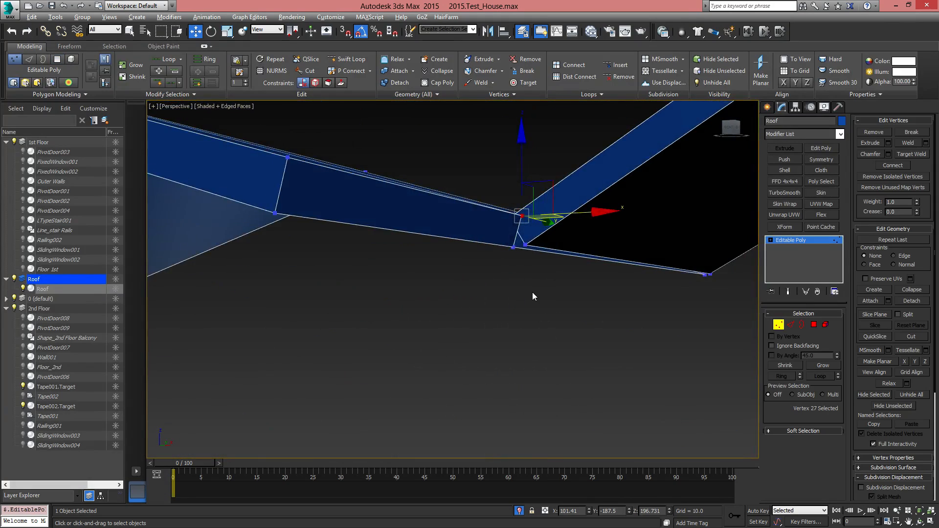
pyautogui.press('F3')
pyautogui.moveTo(533, 264); pyautogui.dragTo(534, 267, button='middle')
pyautogui.scroll(3, 504, 230)
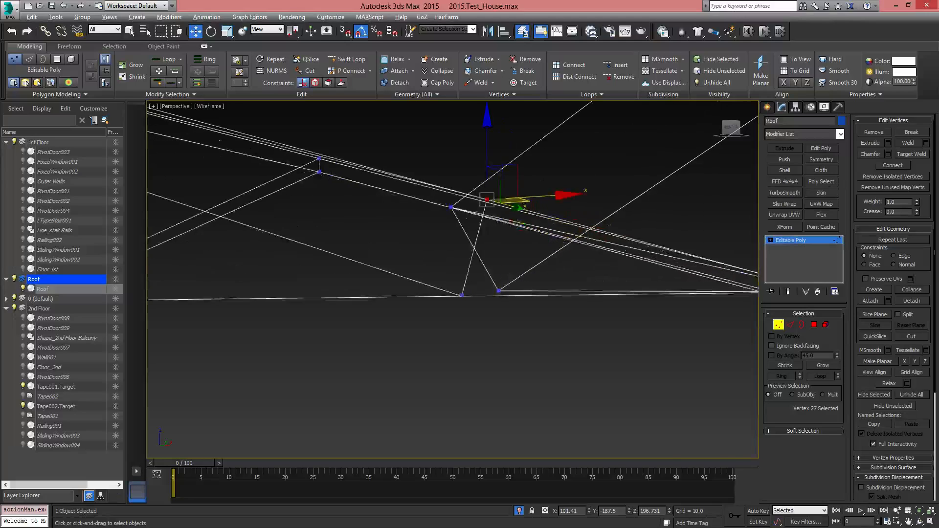
pyautogui.click(455, 210)
pyautogui.keyDown('alt'); pyautogui.moveTo(455, 211); pyautogui.dragTo(476, 293, button='middle'); pyautogui.keyUp('alt')
pyautogui.rightClick(483, 284)
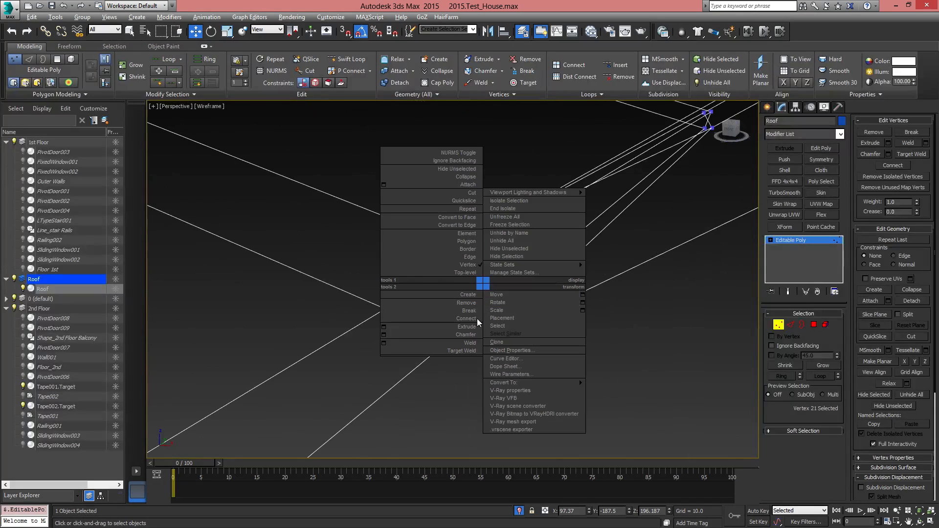
pyautogui.click(458, 351)
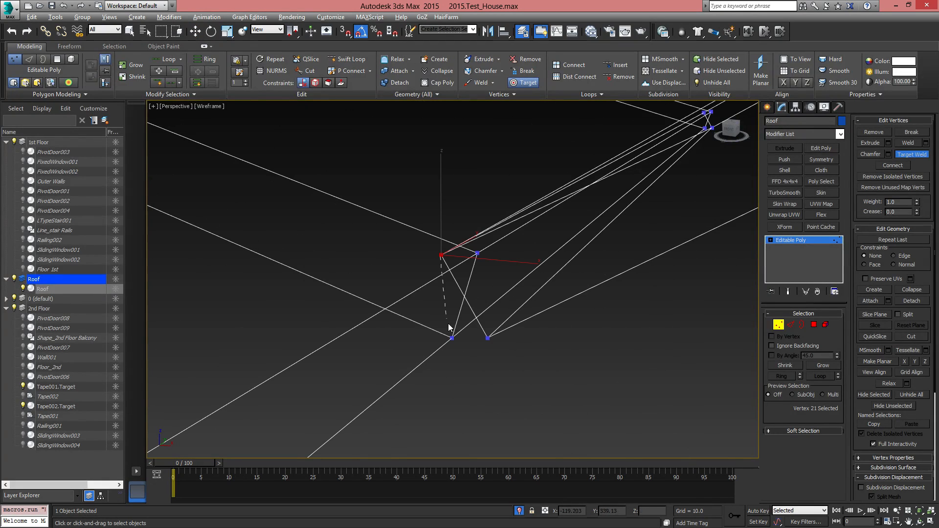
pyautogui.click(478, 255)
pyautogui.keyDown('alt'); pyautogui.moveTo(478, 255); pyautogui.dragTo(497, 367, button='middle'); pyautogui.keyUp('alt')
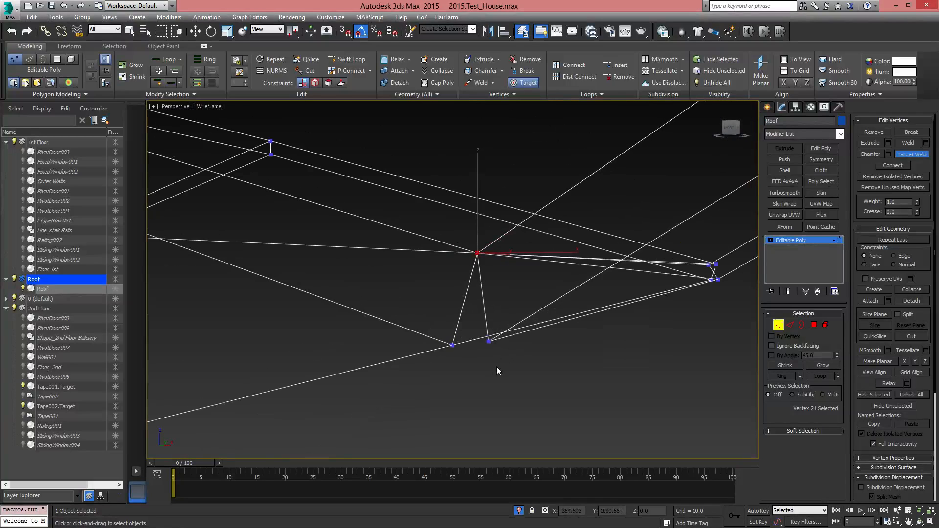
pyautogui.click(453, 345)
pyautogui.keyDown('alt'); pyautogui.moveTo(454, 345); pyautogui.dragTo(535, 309, button='middle'); pyautogui.keyUp('alt')
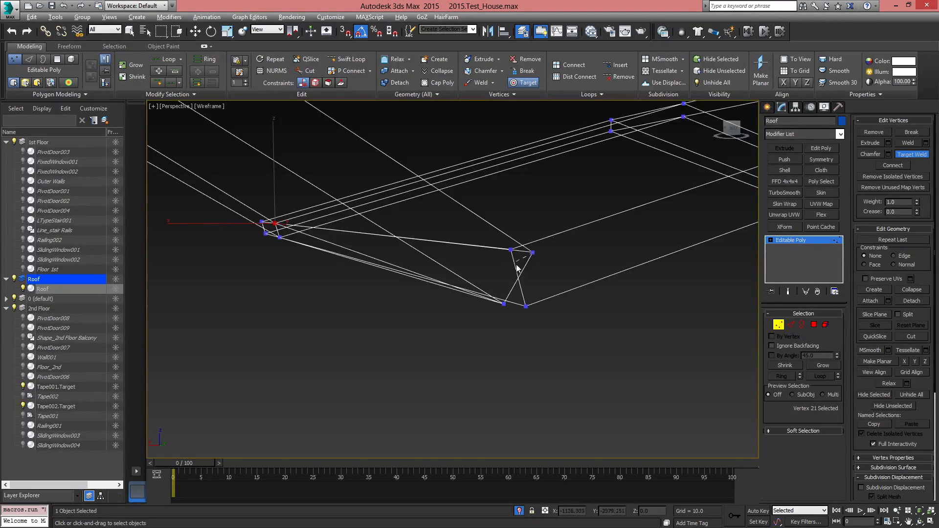
pyautogui.keyDown('alt'); pyautogui.moveTo(517, 268); pyautogui.dragTo(516, 272, button='middle'); pyautogui.keyUp('alt')
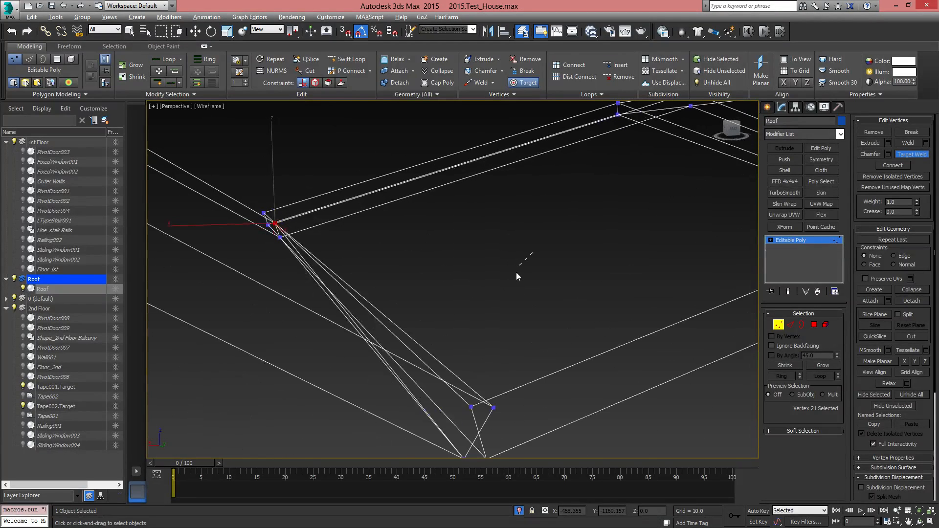
pyautogui.click(471, 406)
pyautogui.press('w')
pyautogui.click(494, 408)
pyautogui.click(545, 401)
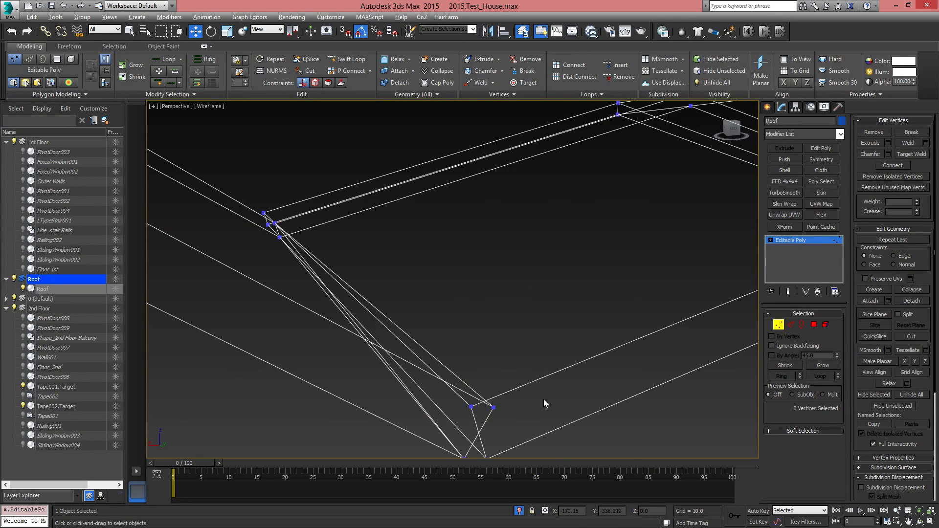
pyautogui.rightClick(530, 378)
pyautogui.click(512, 444)
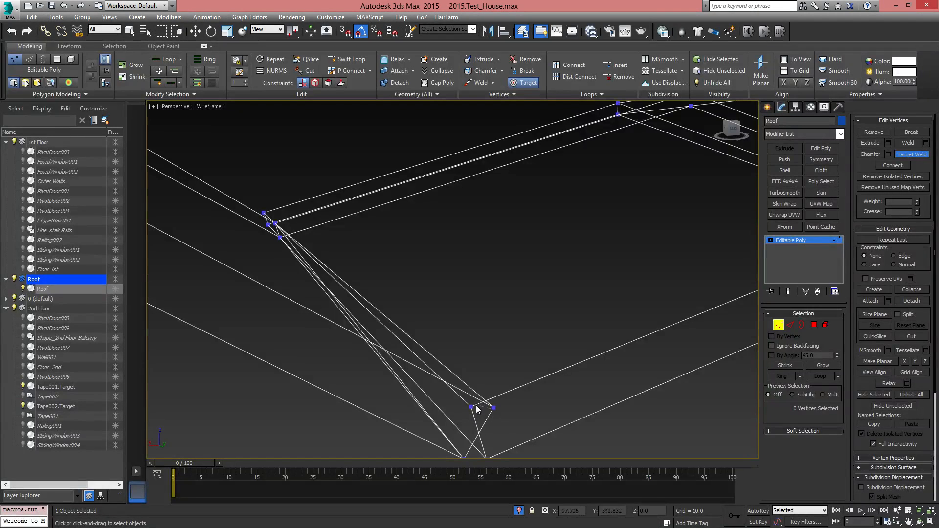
pyautogui.rightClick(642, 353)
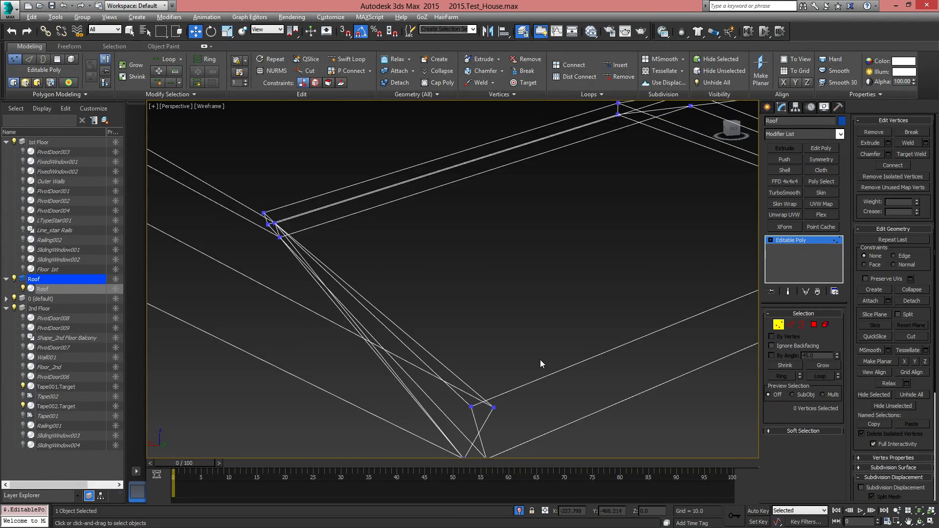
# Return to shaded display and, at polygon level, delete the thin leftover face at the other end of the roof joint
pyautogui.keyDown('alt'); pyautogui.moveTo(540, 359); pyautogui.dragTo(553, 333, button='middle'); pyautogui.keyUp('alt')
pyautogui.click(813, 324)
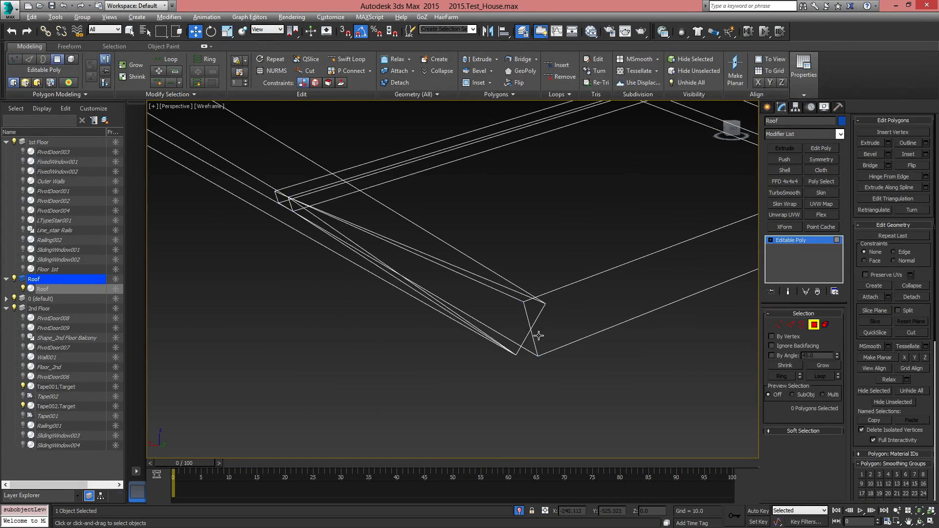
pyautogui.press('F3')
pyautogui.click(530, 347)
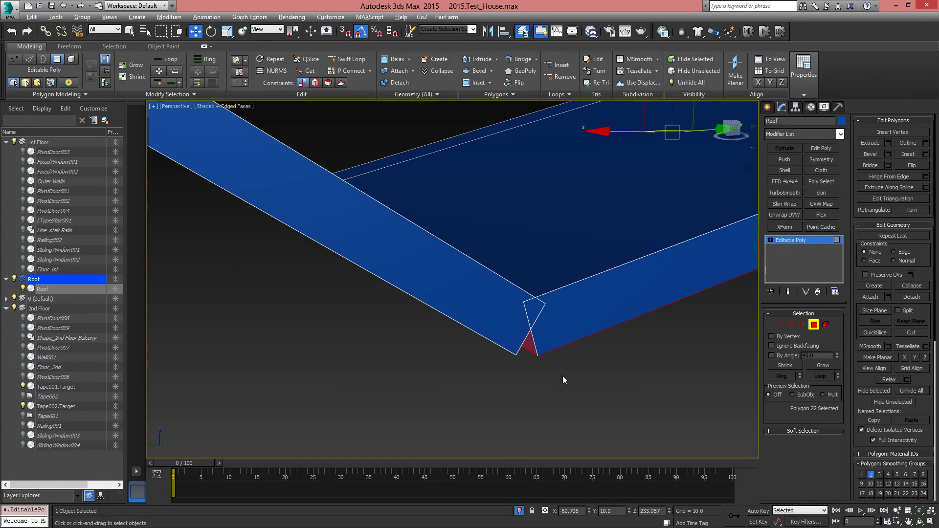
pyautogui.keyDown('alt'); pyautogui.moveTo(562, 376); pyautogui.dragTo(517, 338, button='middle'); pyautogui.keyUp('alt')
pyautogui.scroll(-4, 546, 342)
pyautogui.scroll(4, 517, 333)
pyautogui.scroll(3, 516, 342)
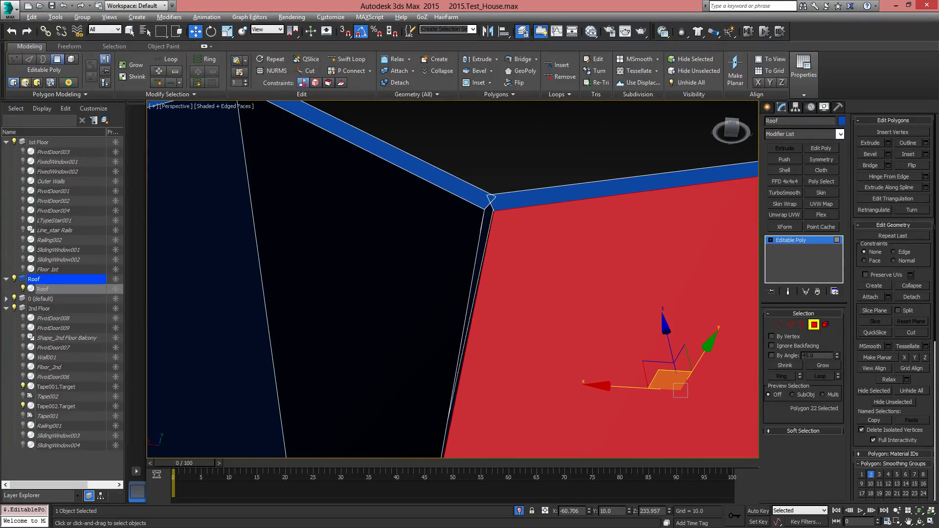
pyautogui.click(486, 217)
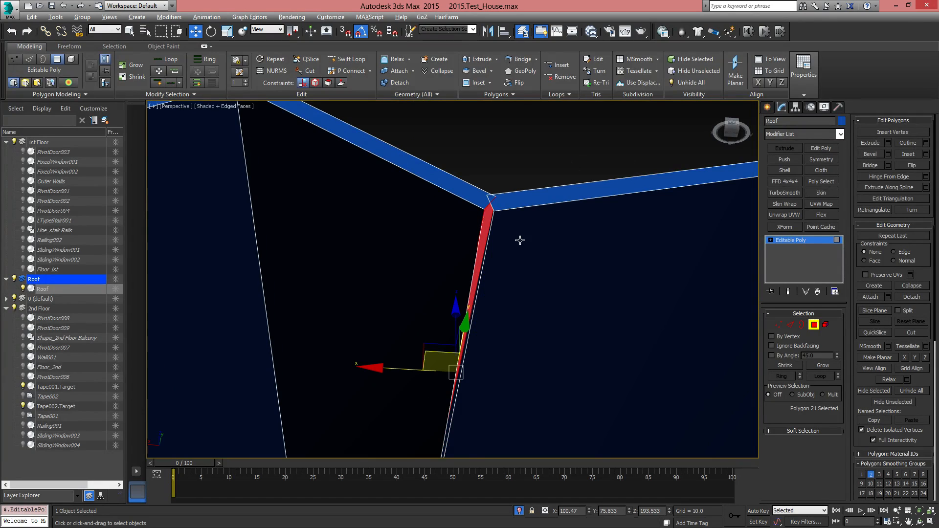
pyautogui.moveTo(520, 241)
pyautogui.keyDown('alt'); pyautogui.mouseDown(button='middle')
pyautogui.moveTo(492, 245)
pyautogui.moveTo(511, 243)
pyautogui.moveTo(509, 251)
pyautogui.mouseUp(button='middle'); pyautogui.keyUp('alt')
pyautogui.press('Delete')
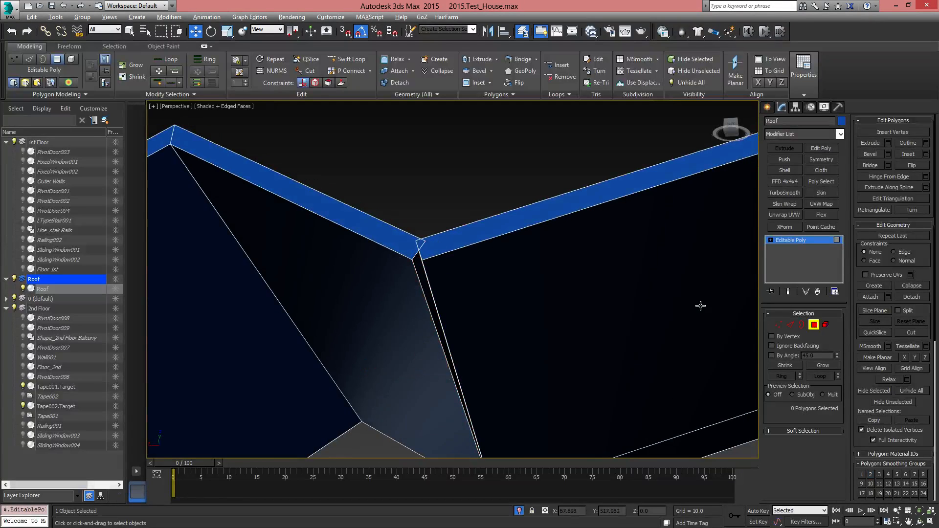
# Target Weld the overlapping upper and lower vertex pairs at this end of the joint between the narrow and wide roofs
pyautogui.click(779, 324)
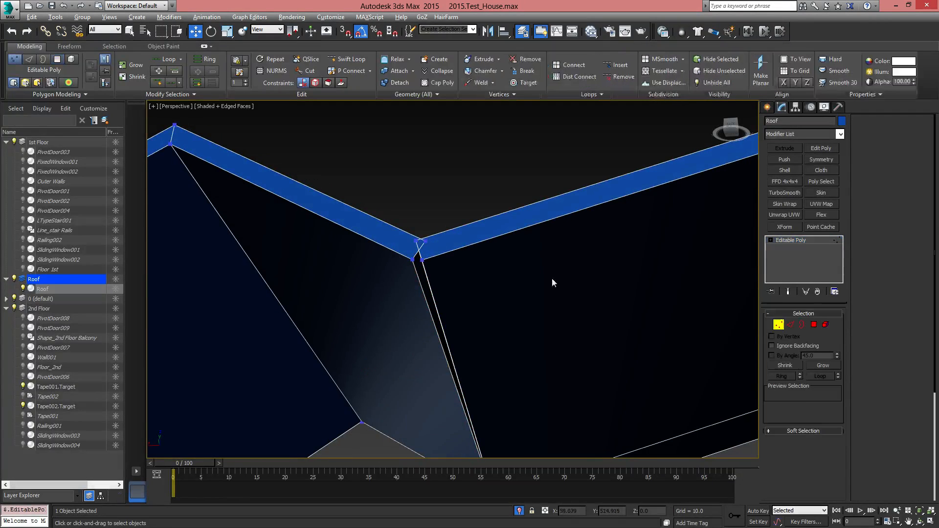
pyautogui.click(415, 241)
pyautogui.keyDown('alt'); pyautogui.moveTo(416, 240); pyautogui.dragTo(458, 197, button='middle'); pyautogui.keyUp('alt')
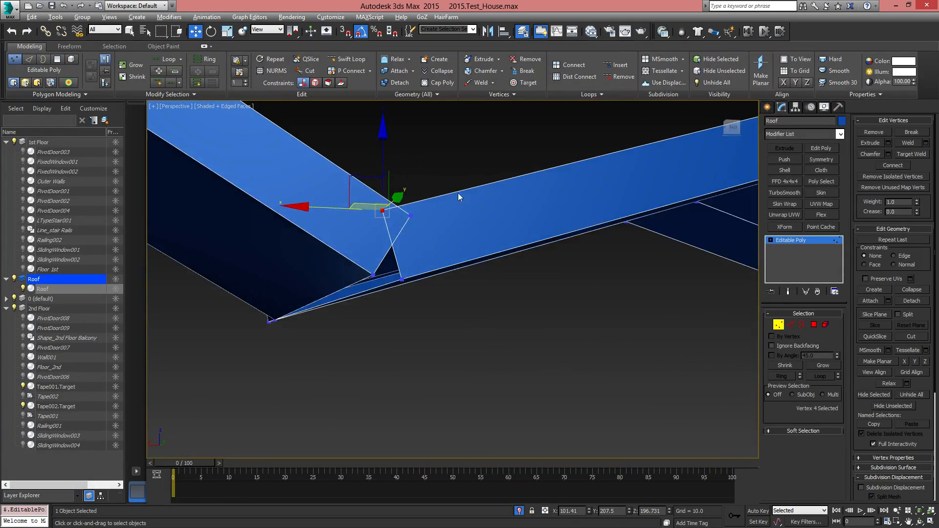
pyautogui.rightClick(458, 193)
pyautogui.click(438, 248)
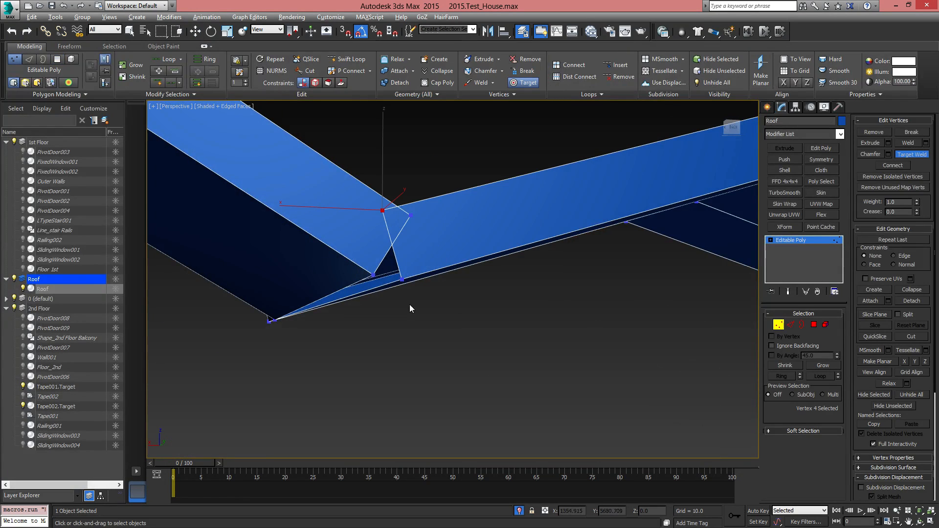
pyautogui.click(384, 211)
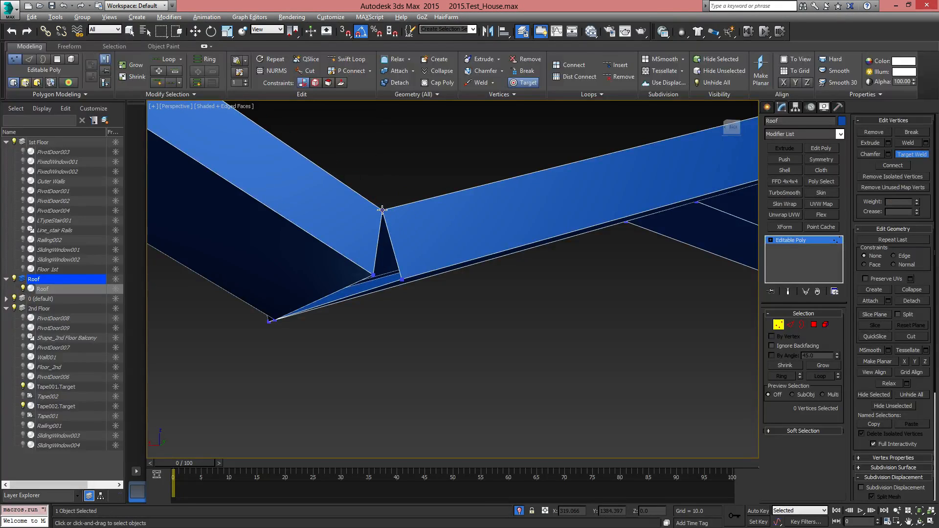
pyautogui.click(401, 278)
pyautogui.scroll(-2, 420, 310)
pyautogui.rightClick(420, 310)
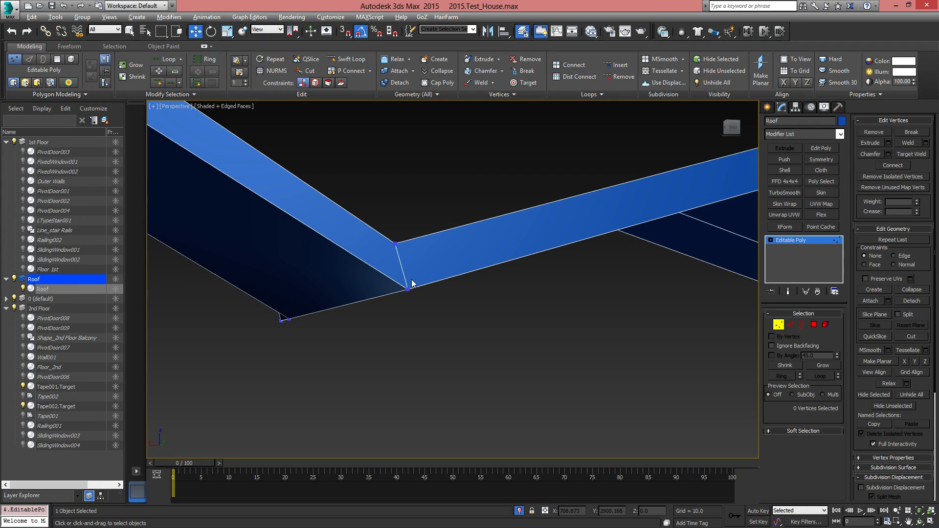
# Check the welded roof corners from both ends and end the isolation to show the whole house
pyautogui.click(409, 290)
pyautogui.keyDown('alt'); pyautogui.moveTo(409, 289); pyautogui.dragTo(845, 235, button='middle'); pyautogui.keyUp('alt')
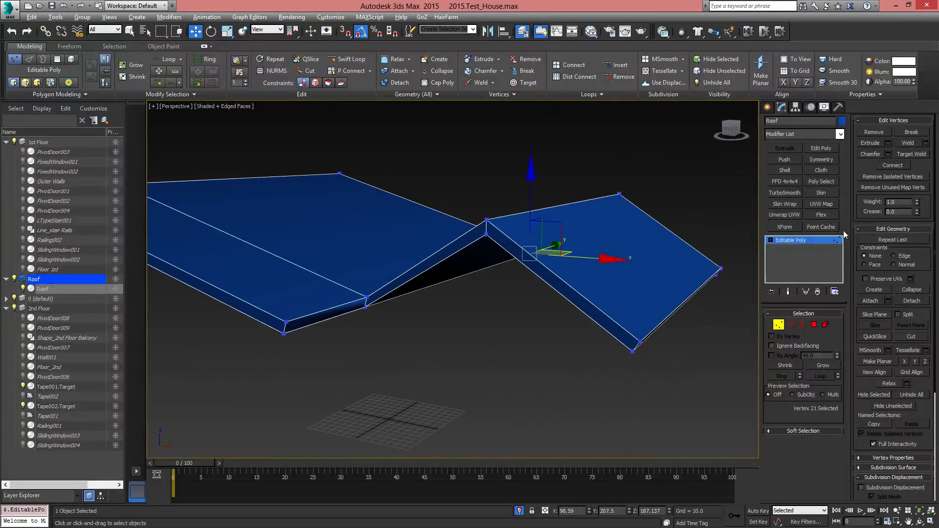
pyautogui.click(833, 61)
pyautogui.moveTo(506, 301); pyautogui.dragTo(562, 292, button='middle')
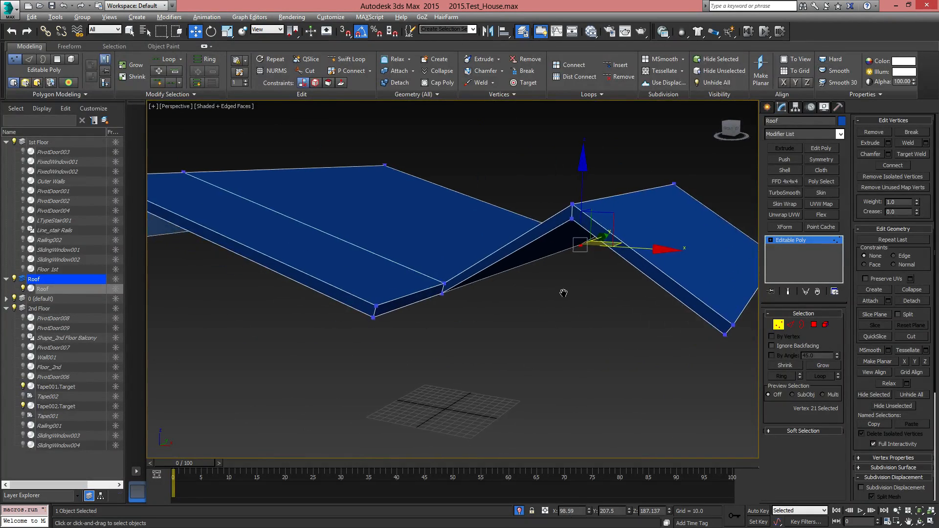
pyautogui.click(519, 511)
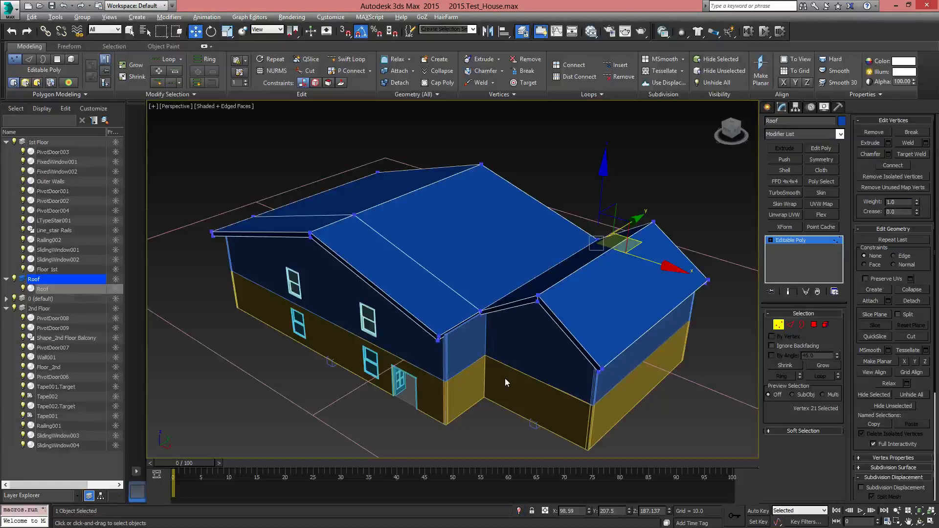
# At polygon level, extrude the wide roof's short eave face beside the narrow roof outward to extend the overhang, and leave sub-object editing
pyautogui.keyDown('alt'); pyautogui.moveTo(505, 378); pyautogui.dragTo(511, 293, button='middle'); pyautogui.keyUp('alt')
pyautogui.scroll(8, 510, 294)
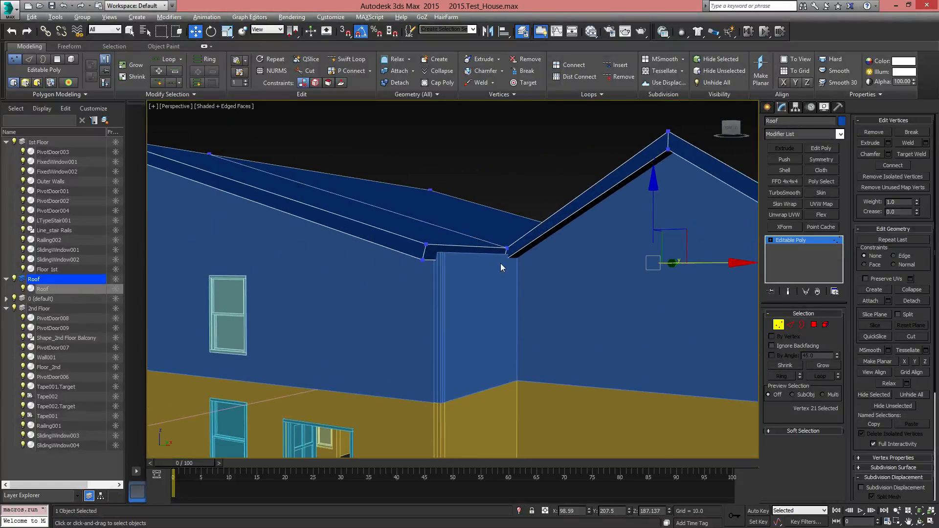
pyautogui.click(813, 325)
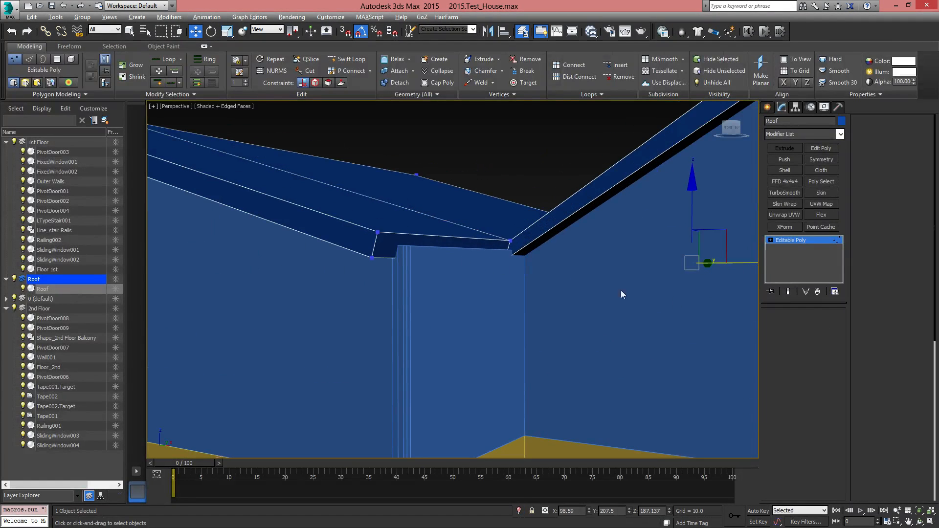
pyautogui.click(456, 240)
pyautogui.keyDown('alt'); pyautogui.moveTo(505, 273); pyautogui.dragTo(516, 284, button='middle'); pyautogui.keyUp('alt')
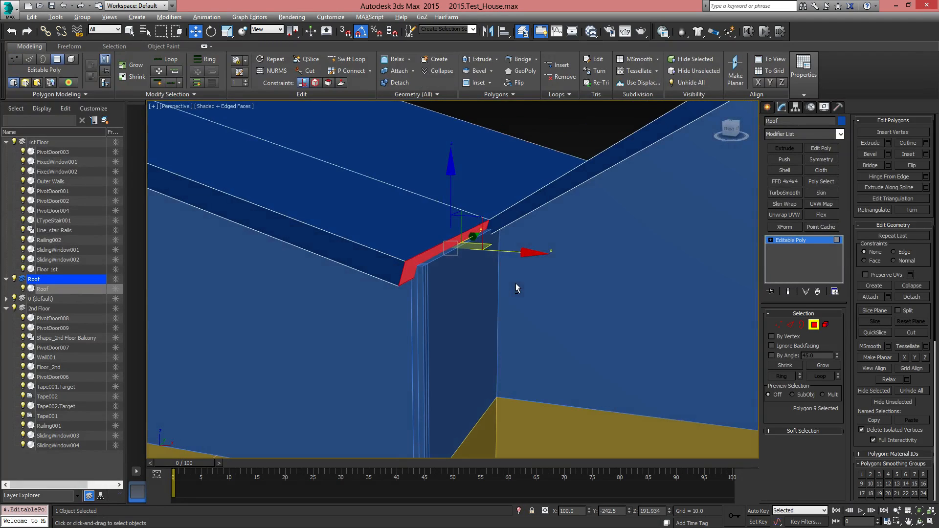
pyautogui.click(889, 143)
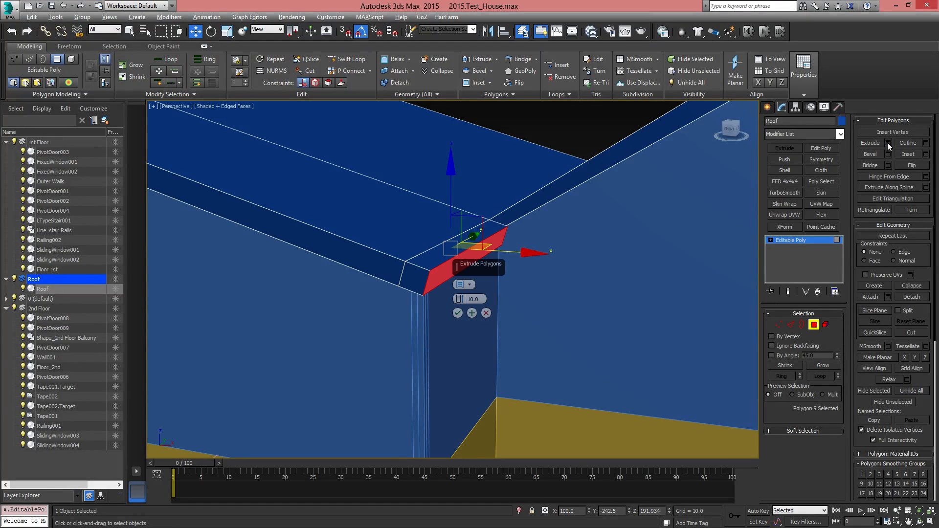
pyautogui.click(466, 284)
pyautogui.click(480, 300)
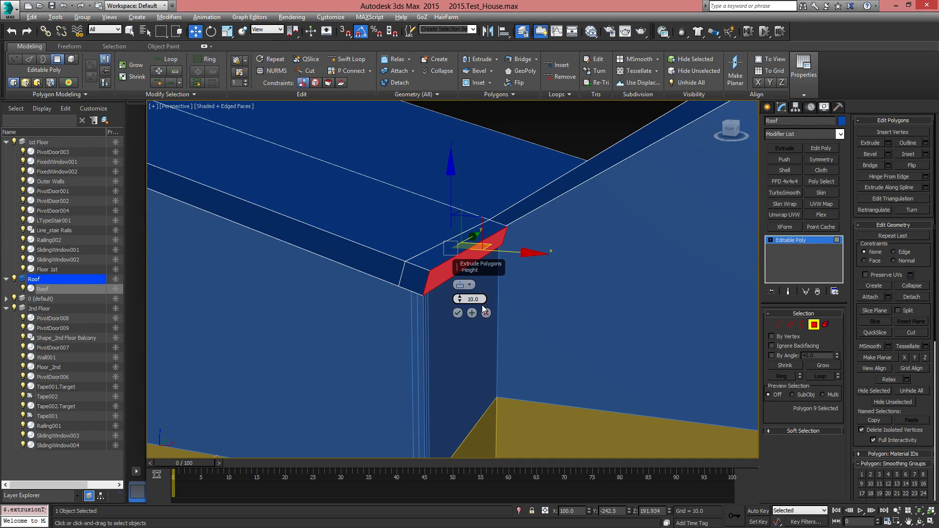
pyautogui.moveTo(460, 301)
pyautogui.mouseDown()
pyautogui.moveTo(458, 262)
pyautogui.moveTo(462, 284)
pyautogui.mouseUp()
pyautogui.click(458, 313)
pyautogui.keyDown('alt'); pyautogui.moveTo(491, 350); pyautogui.dragTo(732, 309, button='middle'); pyautogui.keyUp('alt')
pyautogui.scroll(-6, 533, 303)
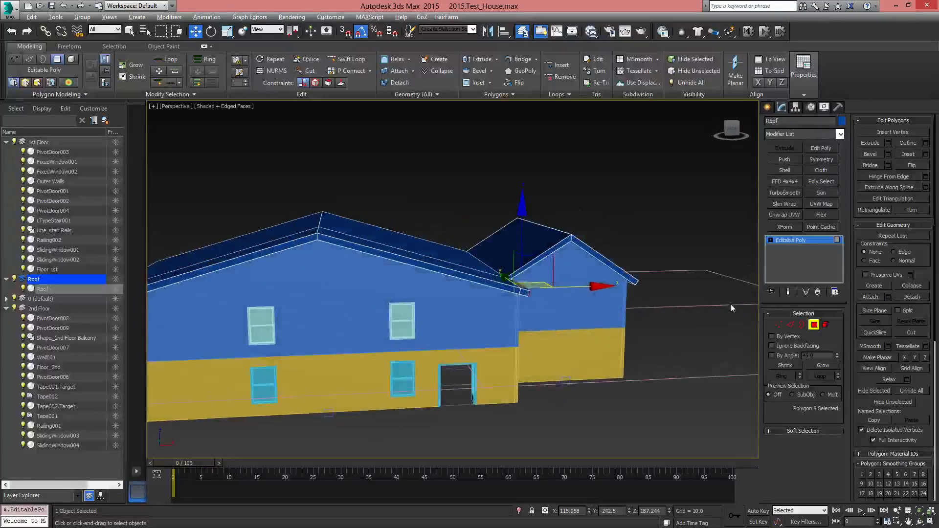
pyautogui.click(814, 325)
# Copy the second-floor front window nearest the roof joint over to the front wall of the narrow gable section
pyautogui.keyDown('alt'); pyautogui.moveTo(612, 357); pyautogui.dragTo(451, 289, button='middle'); pyautogui.keyUp('alt')
pyautogui.click(382, 269)
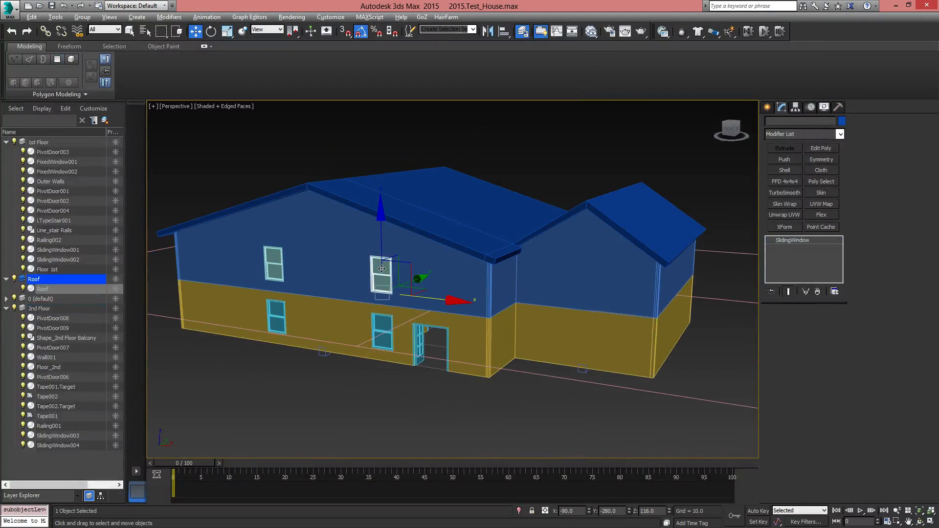
pyautogui.scroll(8, 387, 273)
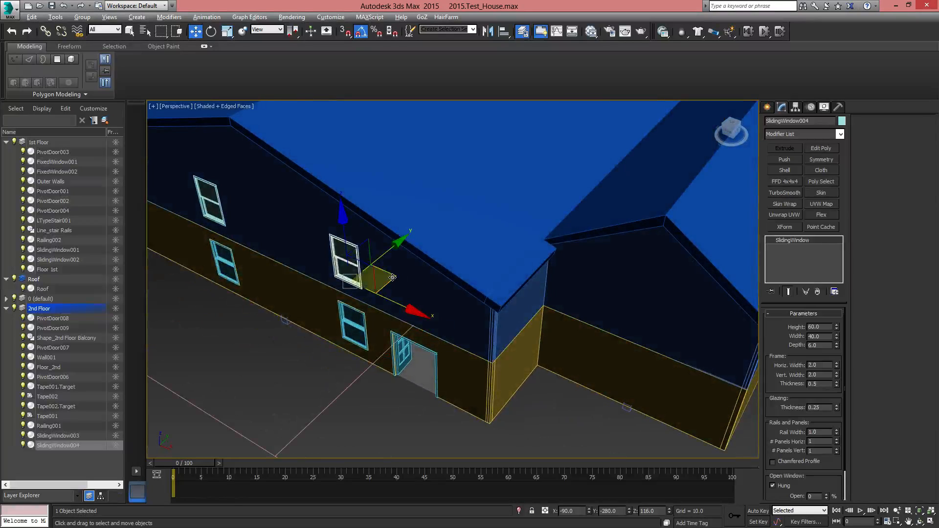
pyautogui.moveTo(392, 278)
pyautogui.mouseDown()
pyautogui.moveTo(636, 331)
pyautogui.moveTo(677, 325)
pyautogui.mouseUp()
pyautogui.click(475, 316)
pyautogui.scroll(10, 625, 342)
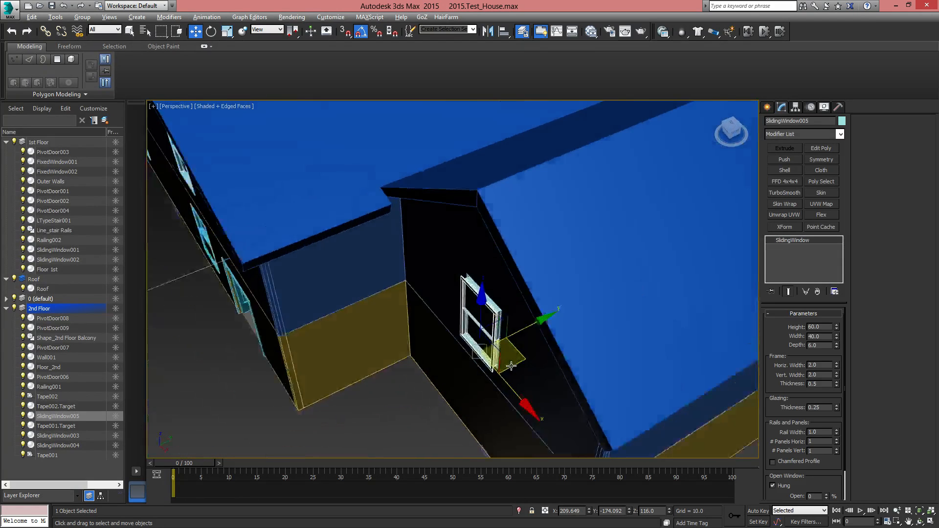
pyautogui.keyDown('alt'); pyautogui.moveTo(512, 366); pyautogui.dragTo(528, 351, button='middle'); pyautogui.keyUp('alt')
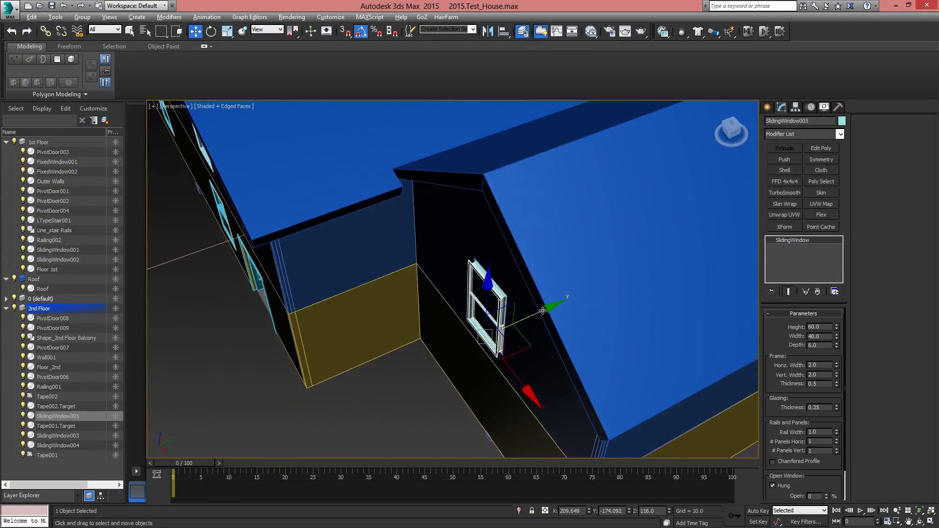
pyautogui.press('s')
pyautogui.moveTo(540, 314)
pyautogui.mouseDown()
pyautogui.moveTo(563, 310)
pyautogui.moveTo(486, 334)
pyautogui.moveTo(551, 351)
pyautogui.mouseUp()
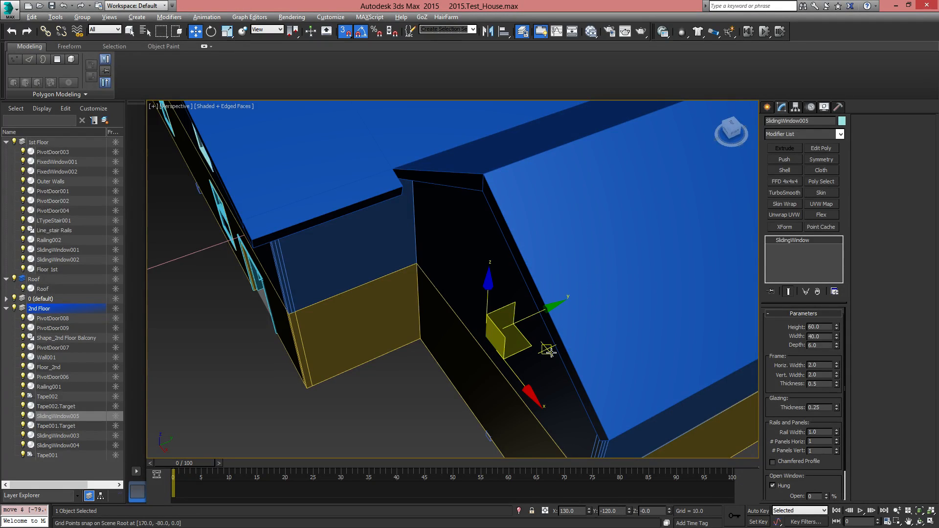
pyautogui.keyDown('alt'); pyautogui.moveTo(552, 356); pyautogui.dragTo(571, 349, button='middle'); pyautogui.keyUp('alt')
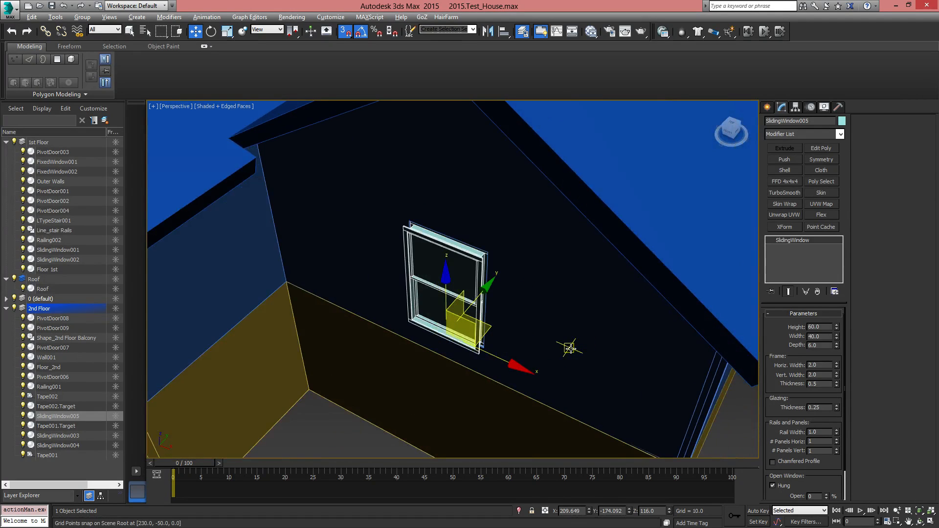
pyautogui.press('s')
# Move the copied window along the Y axis until it sits in the narrow gable's front wall, at Y about -170
pyautogui.keyDown('alt'); pyautogui.moveTo(514, 335); pyautogui.dragTo(499, 317, button='middle'); pyautogui.keyUp('alt')
pyautogui.moveTo(500, 308); pyautogui.dragTo(508, 306)
pyautogui.keyDown('alt'); pyautogui.moveTo(505, 366); pyautogui.dragTo(514, 345, button='middle'); pyautogui.keyUp('alt')
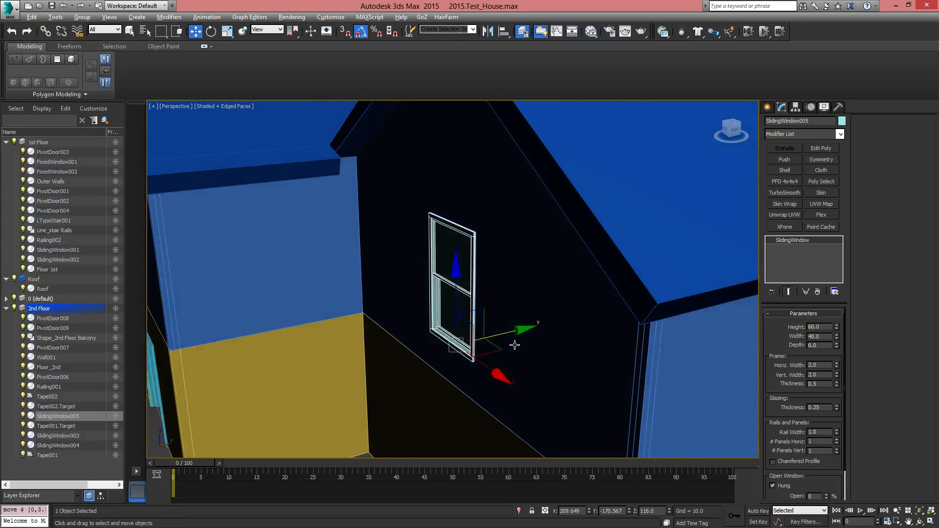
pyautogui.moveTo(521, 329); pyautogui.dragTo(522, 330)
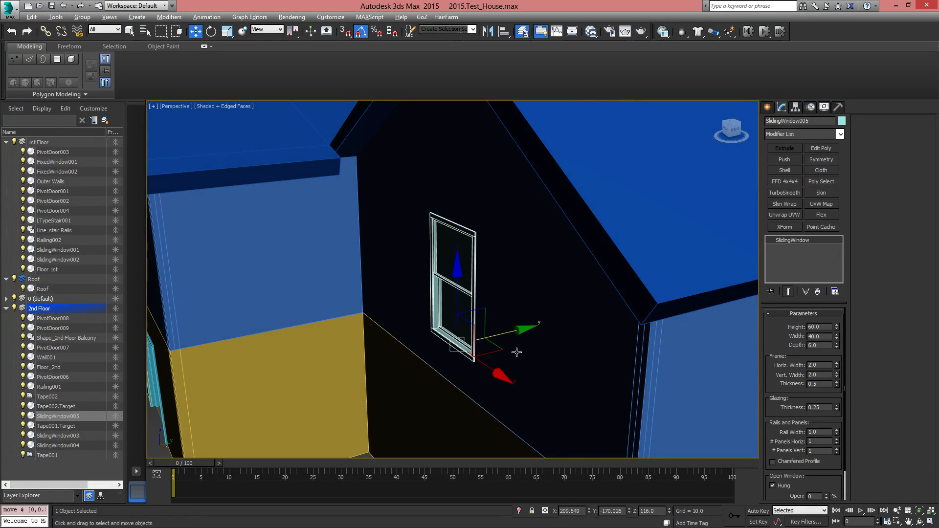
# In the front view, move the copied window sideways under the narrow gable's peak, to X about 219
pyautogui.keyDown('alt'); pyautogui.moveTo(517, 353); pyautogui.dragTo(541, 358, button='middle'); pyautogui.keyUp('alt')
pyautogui.scroll(-5, 508, 345)
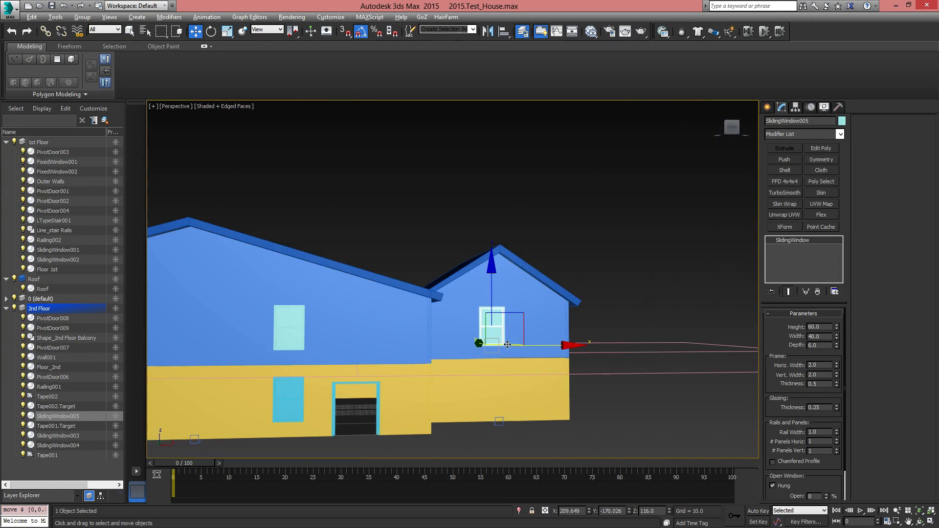
pyautogui.press('f')
pyautogui.scroll(-5, 520, 325)
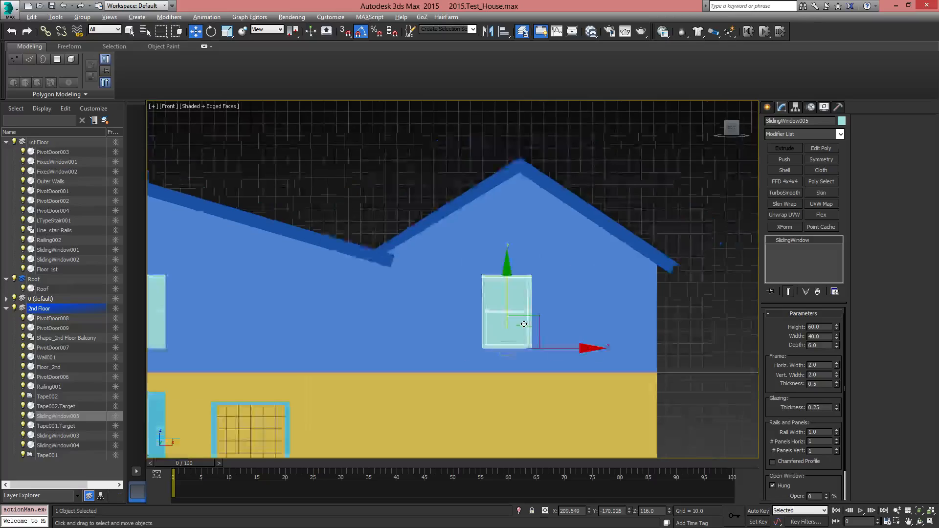
pyautogui.moveTo(537, 316); pyautogui.dragTo(548, 300)
pyautogui.scroll(-3, 559, 345)
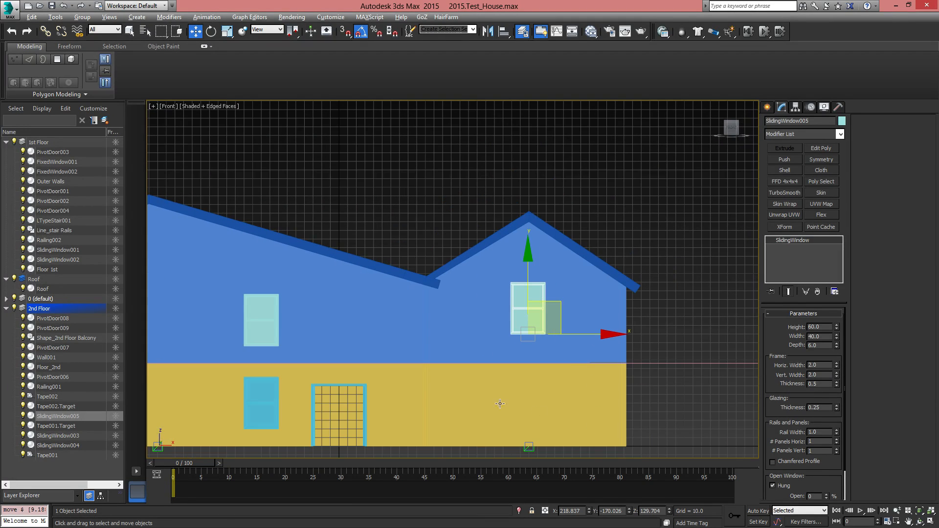
# Match the copied window's height to the neighbouring second-floor window by setting its Z position to 116.0
pyautogui.moveTo(324, 346); pyautogui.dragTo(446, 308, button='middle')
pyautogui.click(386, 291)
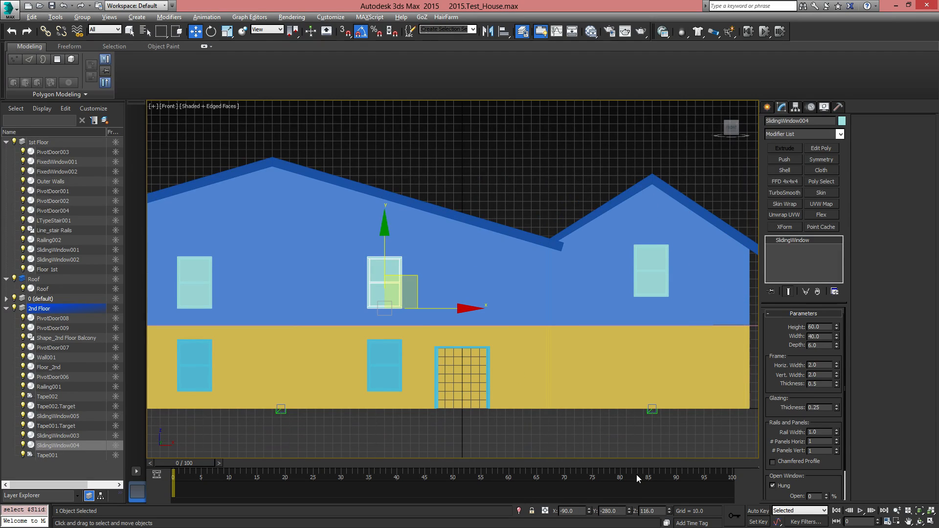
pyautogui.click(654, 261)
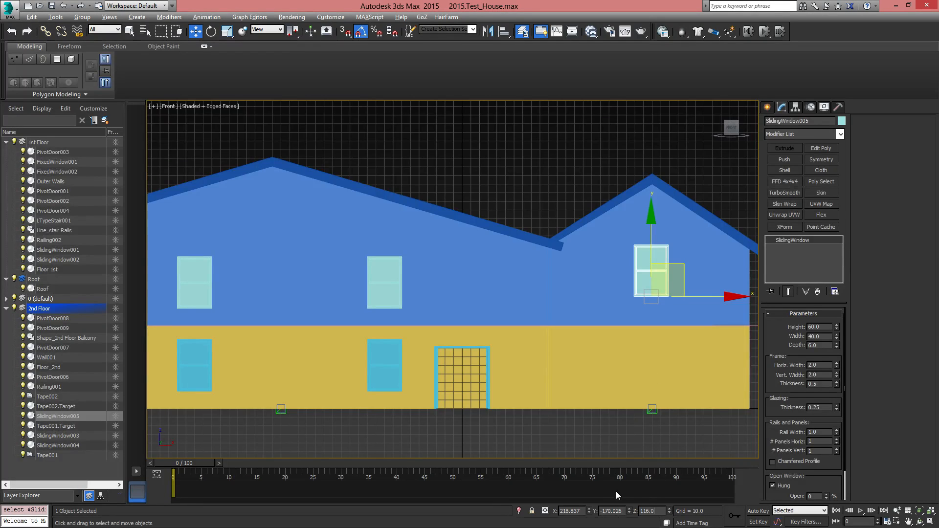
pyautogui.press('Return')
# Back in the perspective view, close the ground-floor front double door by setting its opening angle to 0
pyautogui.scroll(-5, 509, 335)
pyautogui.keyDown('alt'); pyautogui.moveTo(497, 324); pyautogui.dragTo(526, 342, button='middle'); pyautogui.keyUp('alt')
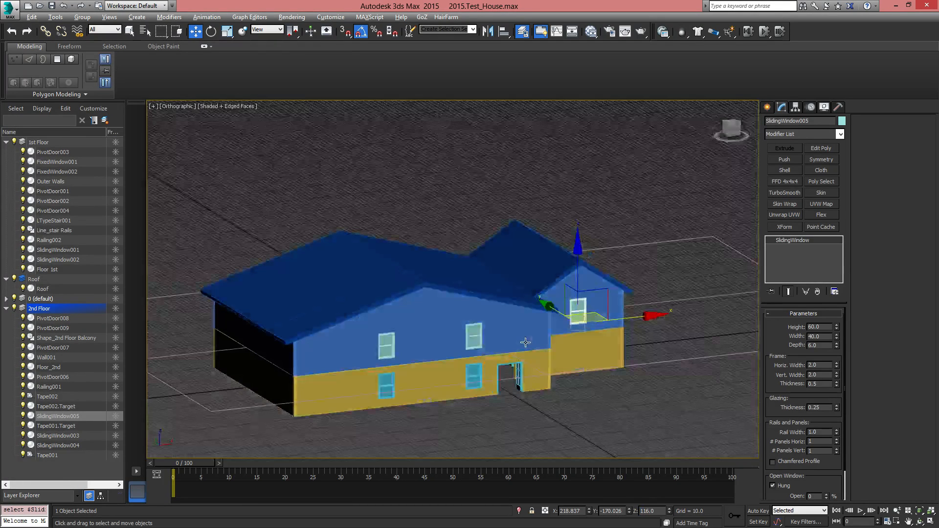
pyautogui.press('p')
pyautogui.moveTo(536, 394); pyautogui.dragTo(506, 342, button='middle')
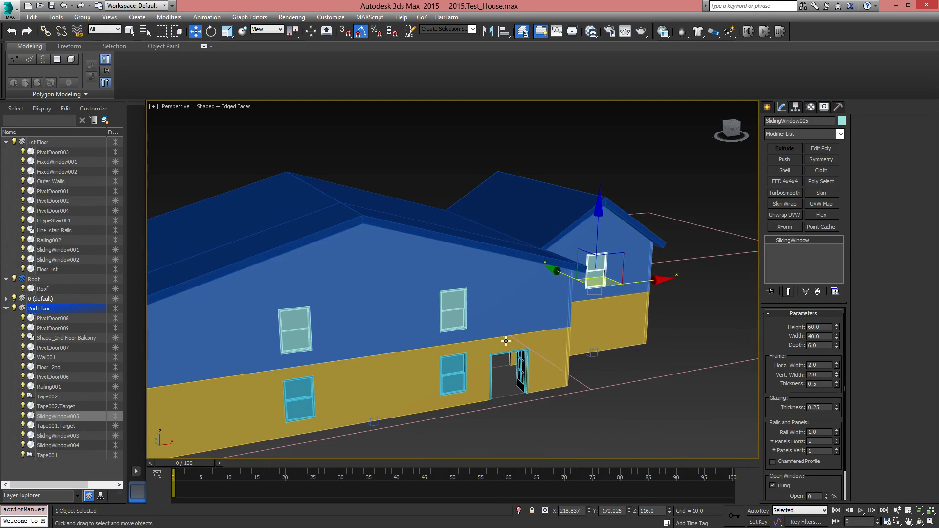
pyautogui.click(522, 380)
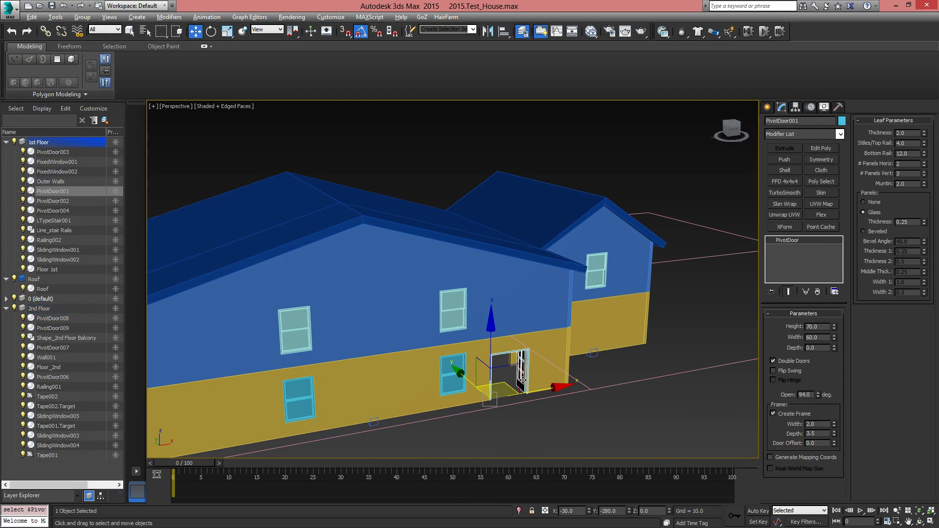
pyautogui.rightClick(818, 395)
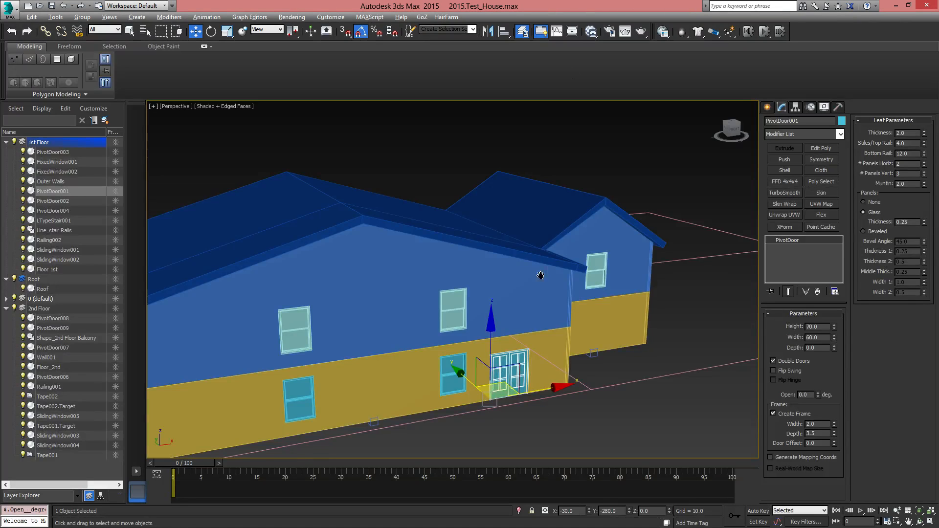
# Clear the selection, collapse the expanded layers in the layer list and sort the list by name
pyautogui.moveTo(540, 275); pyautogui.dragTo(583, 218, button='middle')
pyautogui.scroll(-5, 582, 217)
pyautogui.scroll(5, 556, 303)
pyautogui.moveTo(475, 269); pyautogui.dragTo(483, 364, button='middle')
pyautogui.click(6, 279)
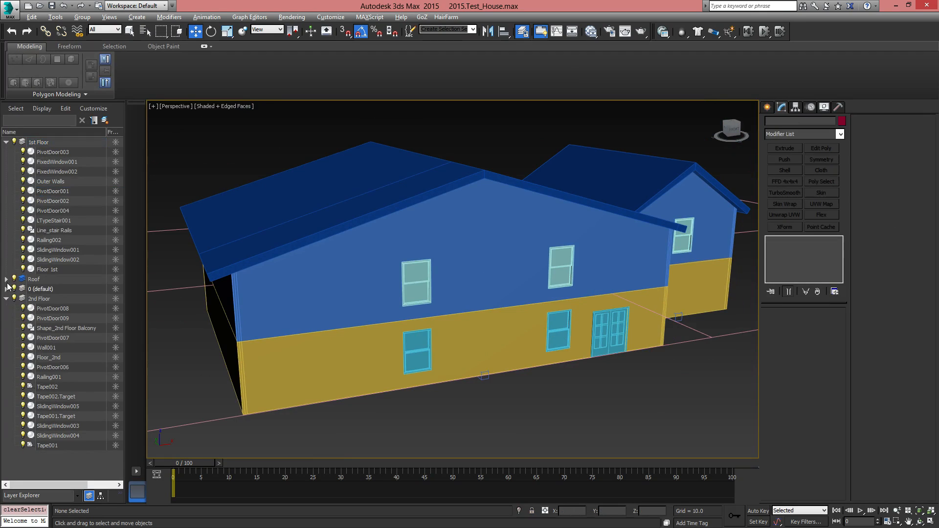
pyautogui.click(6, 142)
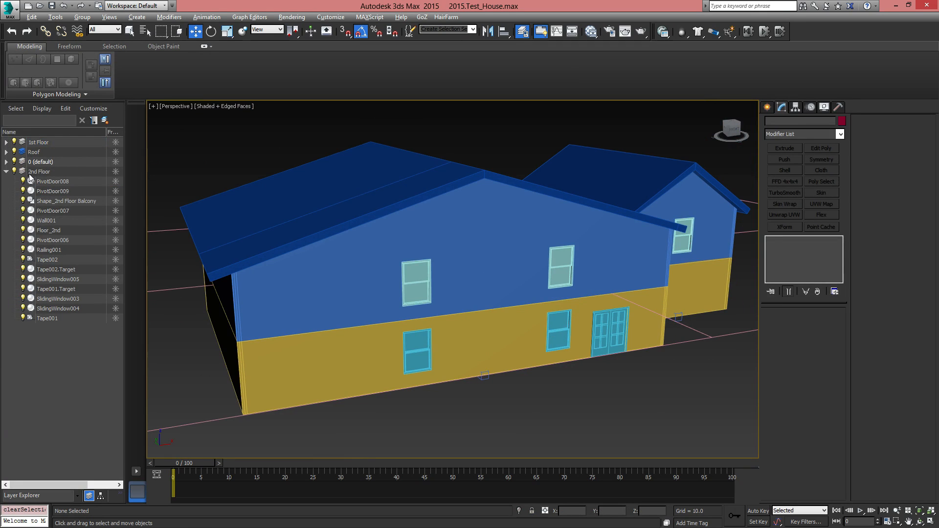
pyautogui.click(42, 132)
pyautogui.click(6, 161)
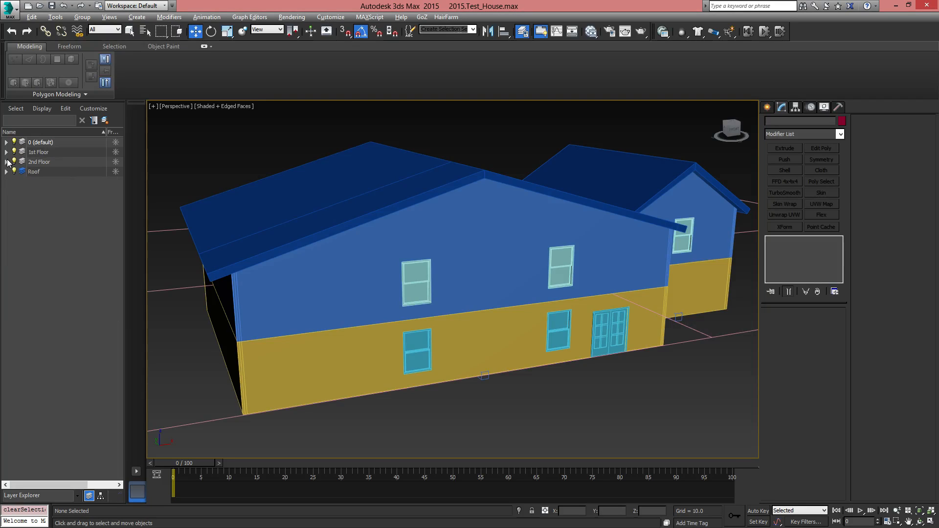
# Make 1st Floor the active layer and hide the Roof and 2nd Floor layers to expose the ground-floor rooms
pyautogui.click(42, 152)
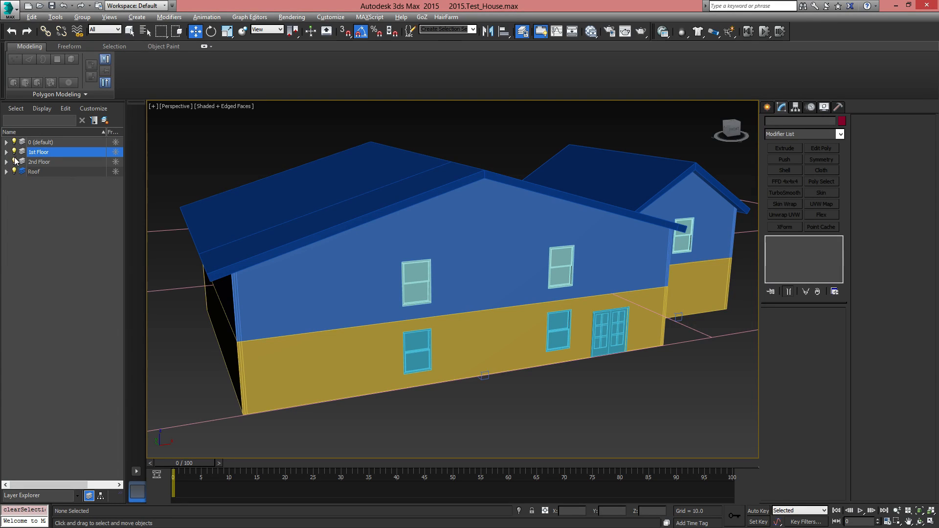
pyautogui.click(15, 172)
pyautogui.keyDown('alt'); pyautogui.moveTo(509, 298); pyautogui.dragTo(544, 280, button='middle'); pyautogui.keyUp('alt')
pyautogui.moveTo(516, 318); pyautogui.dragTo(531, 245, button='middle')
pyautogui.click(15, 162)
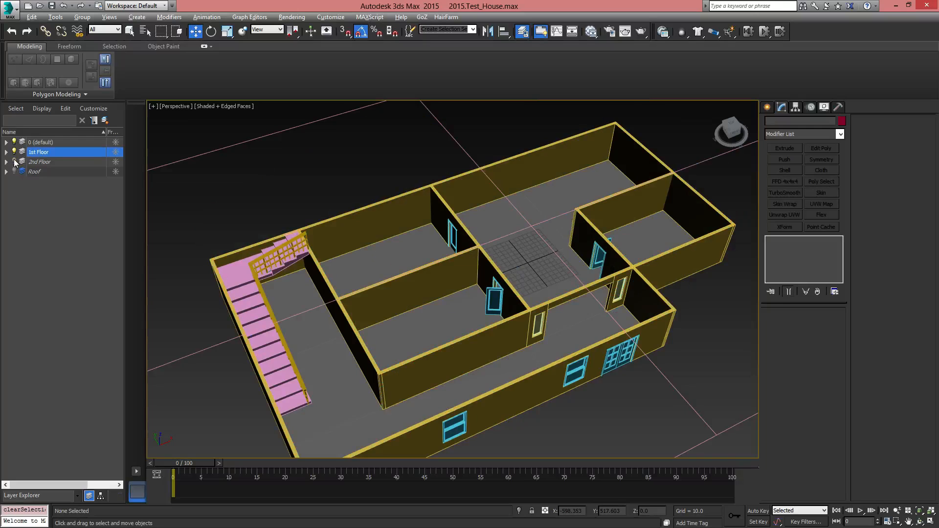
pyautogui.moveTo(510, 350); pyautogui.dragTo(447, 245, button='middle')
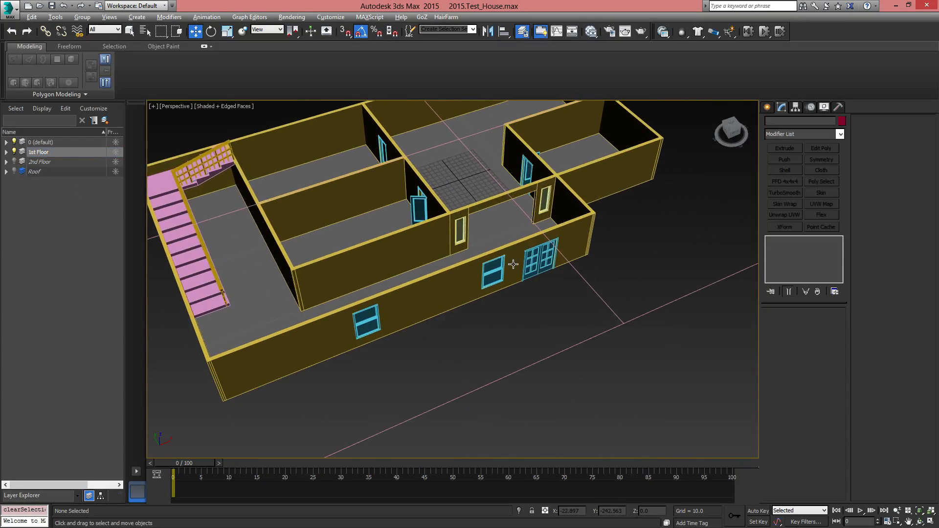
pyautogui.moveTo(405, 253); pyautogui.dragTo(466, 276, button='middle')
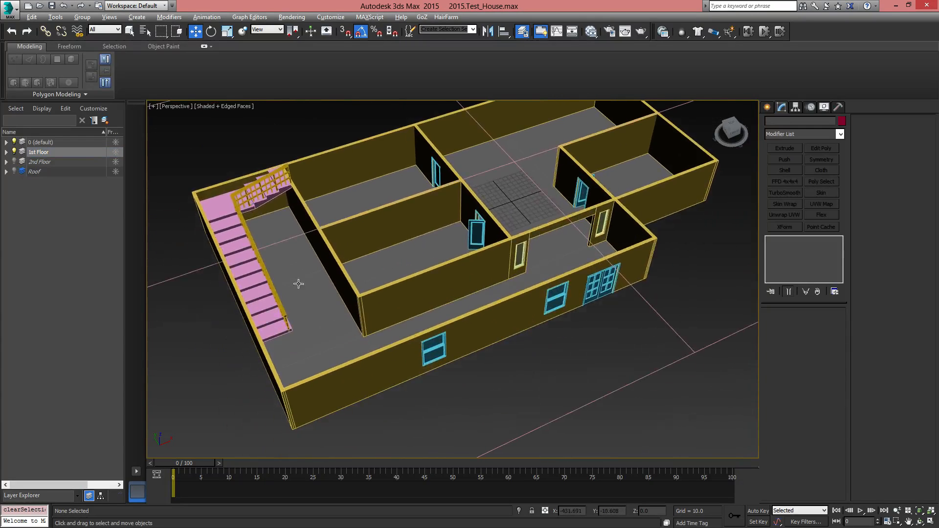
# Select the double door in the front wall of the first floor
pyautogui.click(271, 289)
pyautogui.keyDown('alt'); pyautogui.moveTo(488, 343); pyautogui.dragTo(464, 258, button='middle'); pyautogui.keyUp('alt')
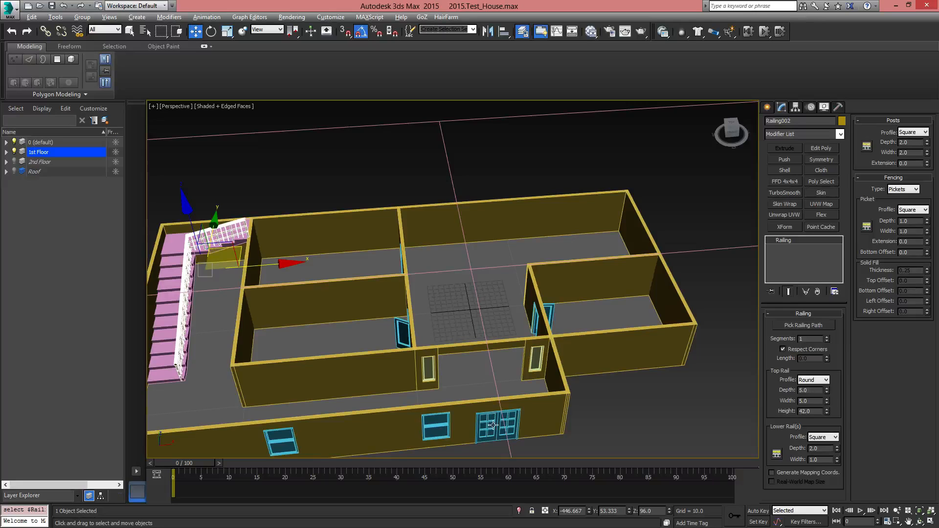
pyautogui.click(494, 425)
pyautogui.keyDown('alt'); pyautogui.moveTo(493, 425); pyautogui.dragTo(526, 384, button='middle'); pyautogui.keyUp('alt')
pyautogui.keyDown('shift'); pyautogui.moveTo(439, 372); pyautogui.dragTo(439, 371); pyautogui.keyUp('shift')
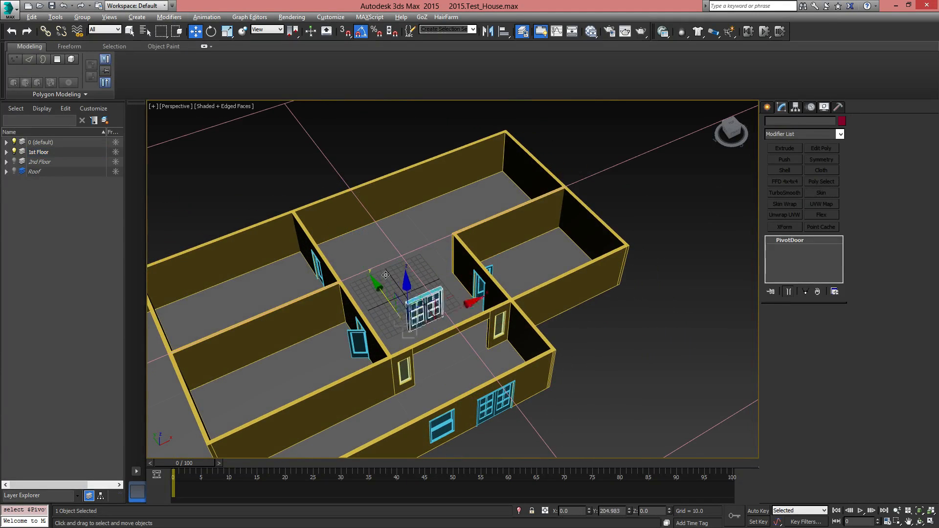
pyautogui.keyDown('shift'); pyautogui.moveTo(386, 275); pyautogui.dragTo(357, 236); pyautogui.keyUp('shift')
pyautogui.click(517, 309)
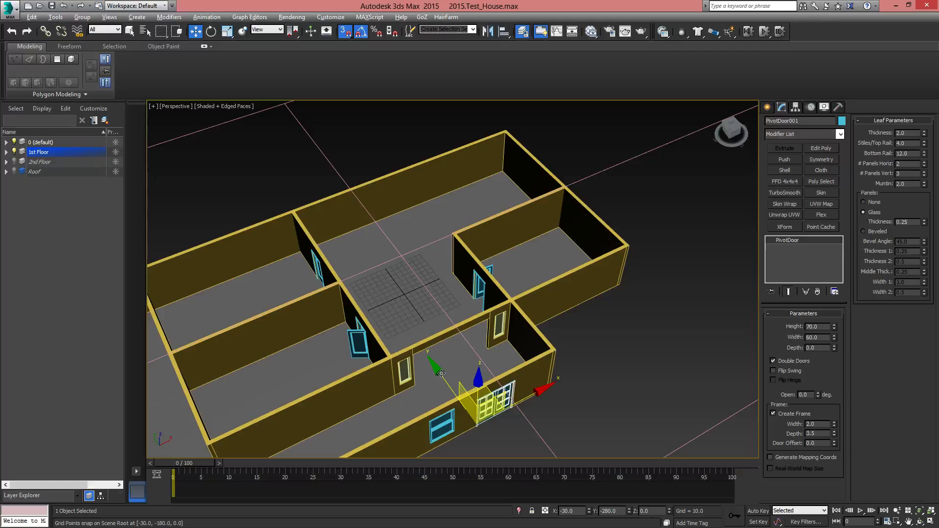
# With grid snapping on, place one copy of the front double door at the back wall, at Y 190
pyautogui.moveTo(441, 374)
pyautogui.keyDown('shift'); pyautogui.mouseDown()
pyautogui.moveTo(398, 293)
pyautogui.moveTo(333, 230)
pyautogui.moveTo(341, 233)
pyautogui.mouseUp(); pyautogui.keyUp('shift')
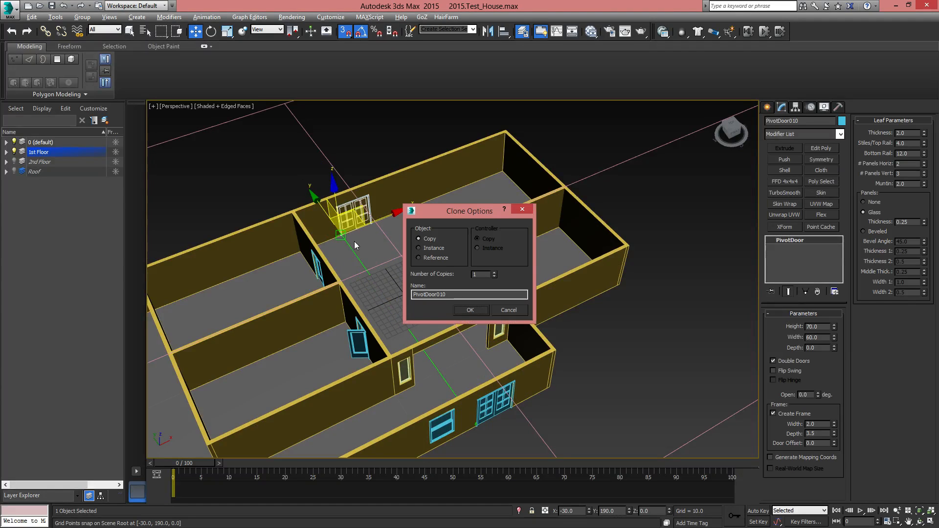
pyautogui.click(470, 310)
pyautogui.scroll(5, 363, 277)
# Rotate the copied double door half a turn about its Z axis and move it along the back wall to X 20
pyautogui.press('e')
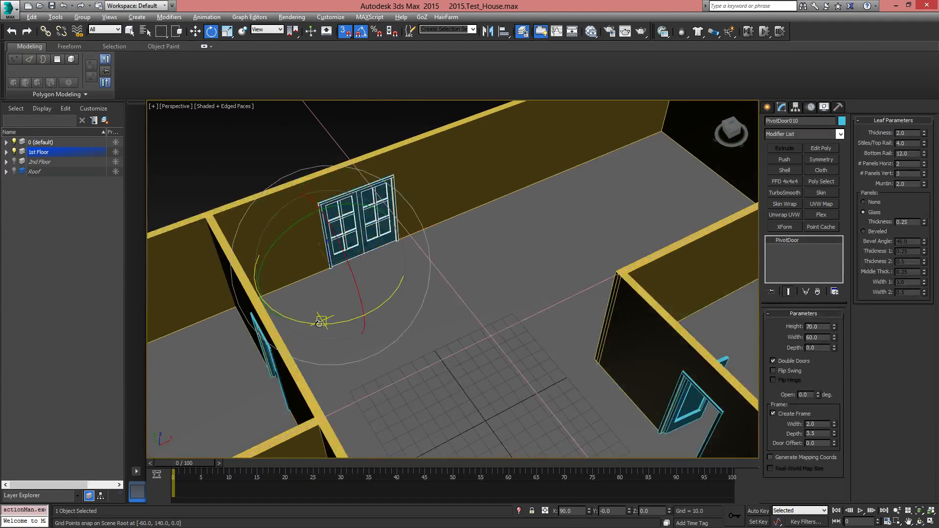
pyautogui.moveTo(320, 324); pyautogui.dragTo(407, 310)
pyautogui.moveTo(389, 243)
pyautogui.mouseDown()
pyautogui.moveTo(425, 230)
pyautogui.moveTo(382, 235)
pyautogui.moveTo(386, 246)
pyautogui.mouseUp()
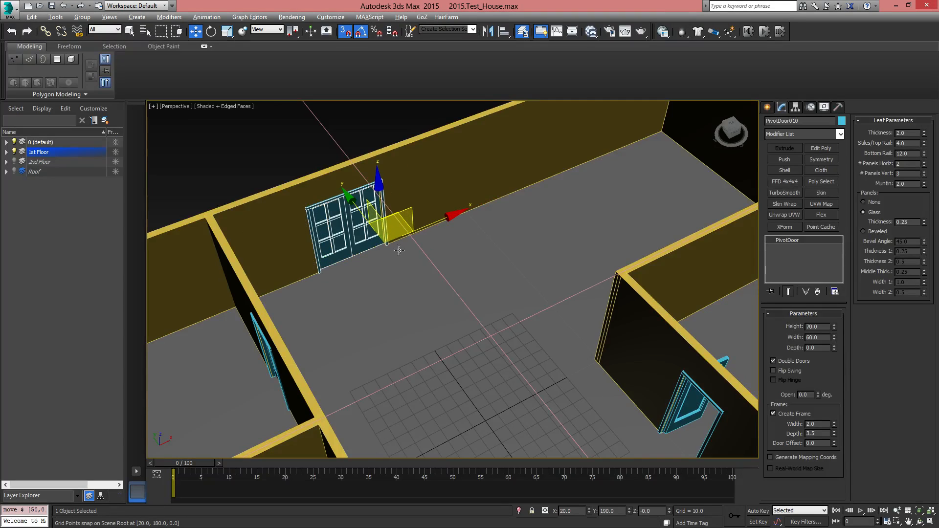
# Try out the opening angle of the copied double door in the back wall
pyautogui.moveTo(538, 307)
pyautogui.keyDown('alt'); pyautogui.mouseDown(button='middle')
pyautogui.moveTo(501, 298)
pyautogui.moveTo(540, 315)
pyautogui.mouseUp(button='middle'); pyautogui.keyUp('alt')
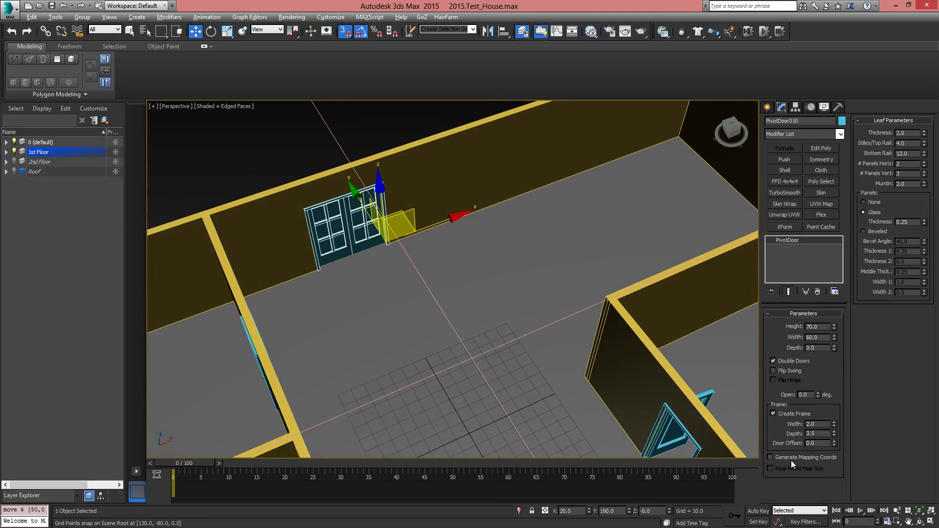
pyautogui.moveTo(818, 393); pyautogui.dragTo(823, 301)
pyautogui.scroll(-6, 440, 336)
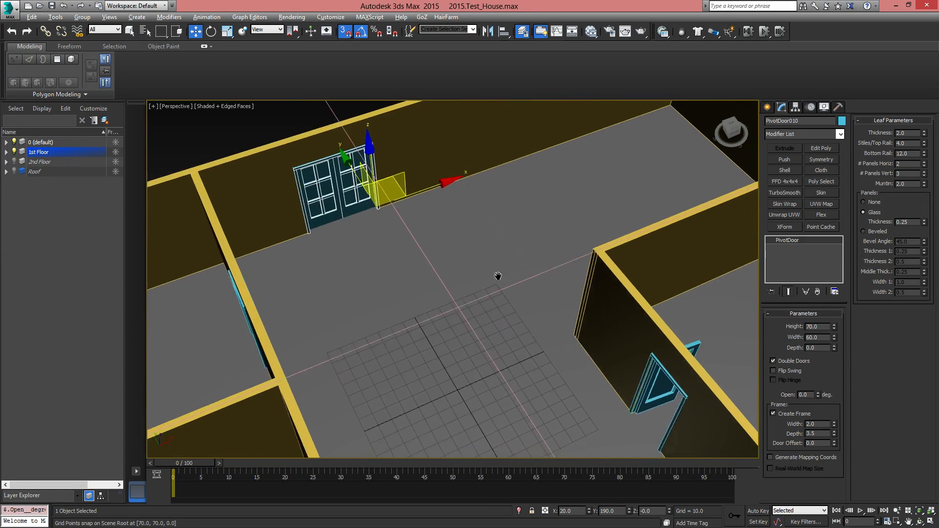
# Show the 2nd Floor layer above the ground-floor rooms
pyautogui.keyDown('alt'); pyautogui.moveTo(483, 333); pyautogui.dragTo(510, 266, button='middle'); pyautogui.keyUp('alt')
pyautogui.moveTo(497, 205); pyautogui.dragTo(506, 279, button='middle')
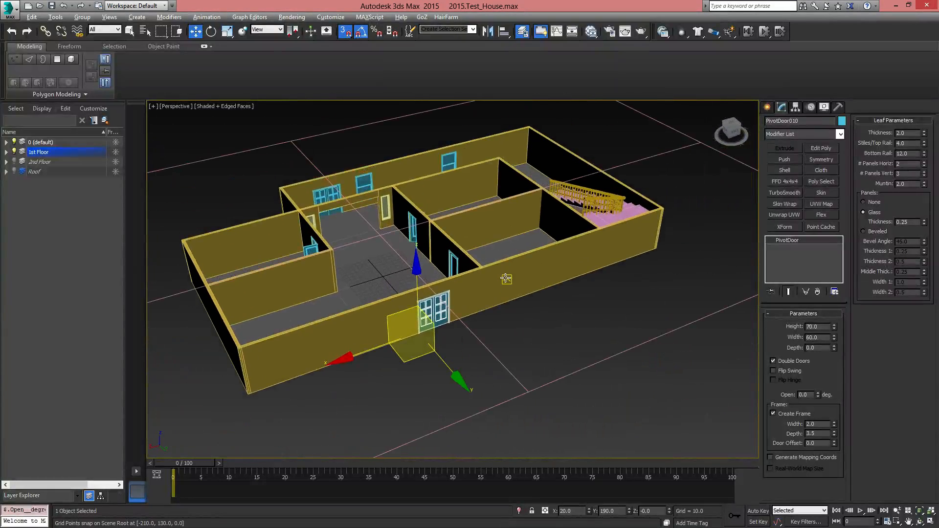
pyautogui.keyDown('alt'); pyautogui.moveTo(509, 314); pyautogui.dragTo(651, 279, button='middle'); pyautogui.keyUp('alt')
pyautogui.moveTo(522, 345); pyautogui.dragTo(403, 302, button='middle')
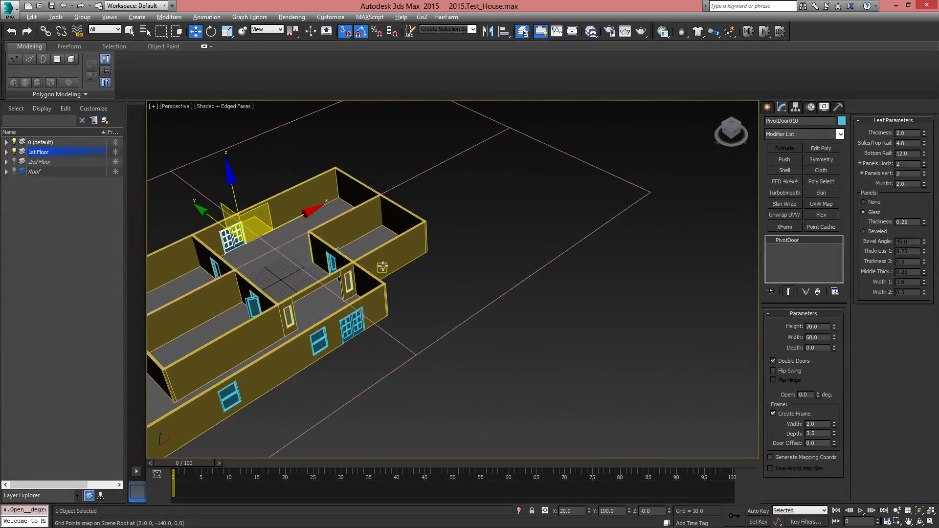
pyautogui.scroll(5, 383, 267)
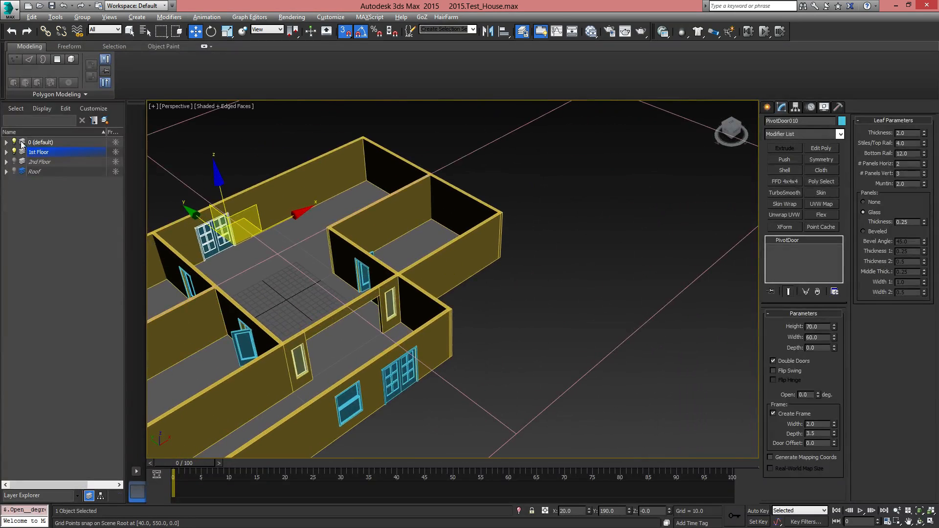
pyautogui.click(38, 162)
pyautogui.click(15, 161)
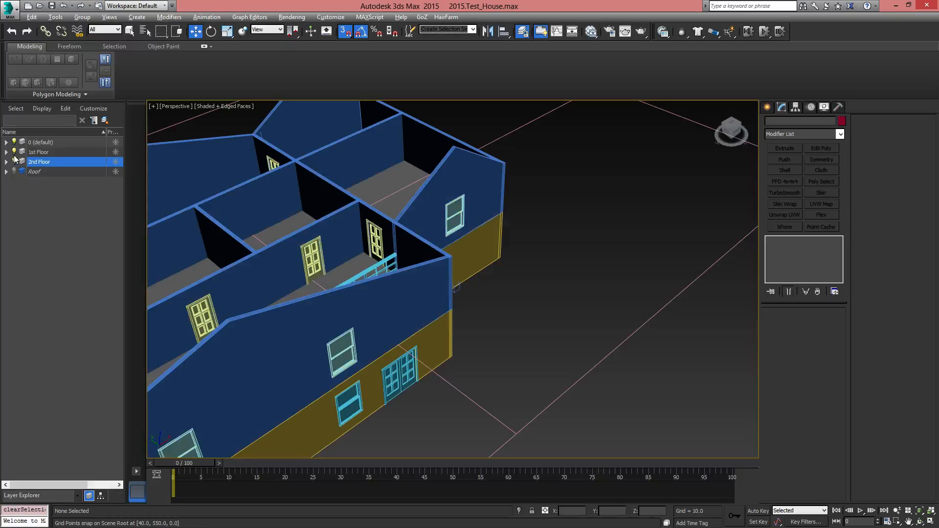
# Show the Roof layer on top of the two floors
pyautogui.keyDown('alt'); pyautogui.moveTo(483, 283); pyautogui.dragTo(171, 181, button='middle'); pyautogui.keyUp('alt')
pyautogui.scroll(-3, 172, 180)
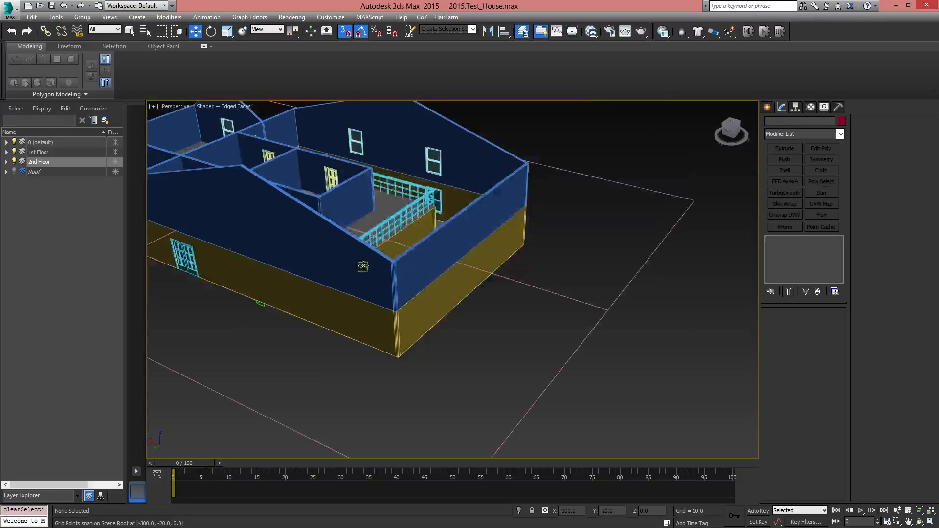
pyautogui.keyDown('alt'); pyautogui.moveTo(362, 266); pyautogui.dragTo(590, 264, button='middle'); pyautogui.keyUp('alt')
pyautogui.moveTo(523, 146); pyautogui.dragTo(507, 332, button='middle')
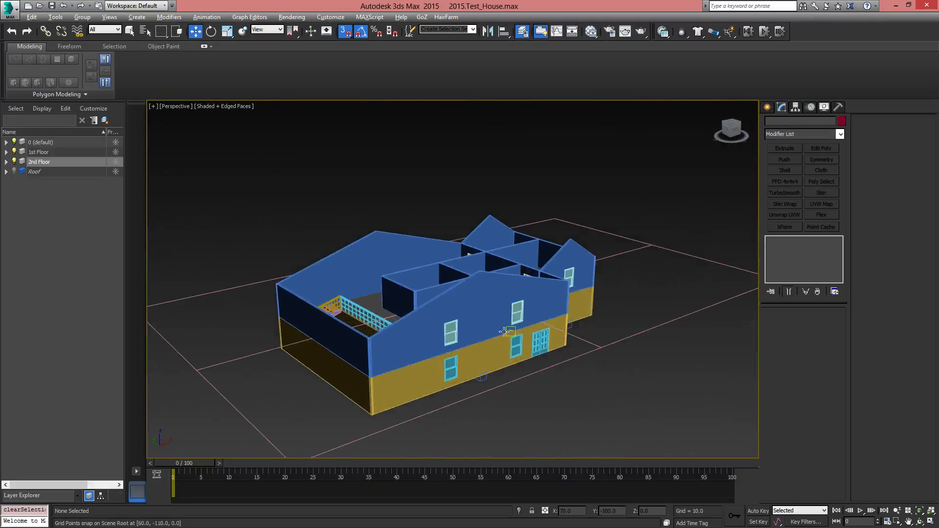
pyautogui.keyDown('alt'); pyautogui.moveTo(389, 338); pyautogui.dragTo(391, 340, button='middle'); pyautogui.keyUp('alt')
pyautogui.click(14, 171)
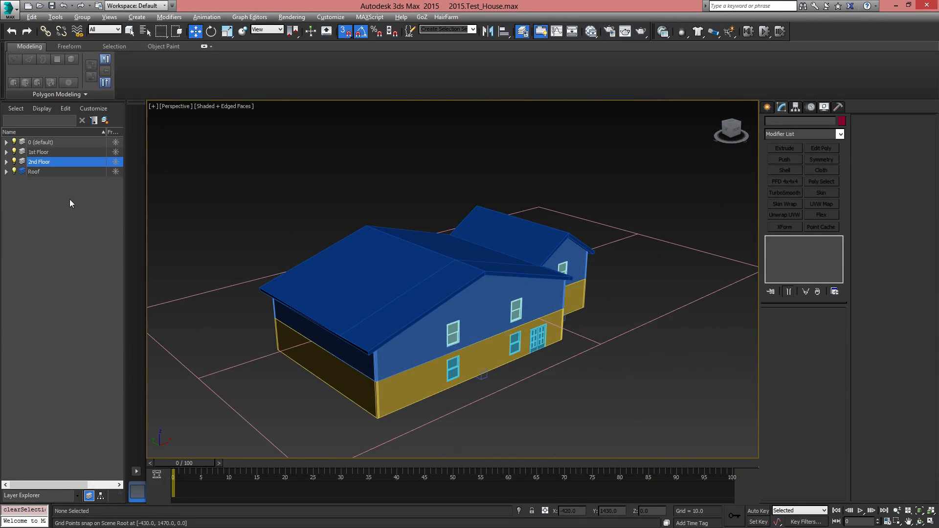
# Examine the complete house exterior from several sides, checking the walls, windows, double door and roof overhang
pyautogui.keyDown('alt'); pyautogui.moveTo(470, 309); pyautogui.dragTo(457, 286, button='middle'); pyautogui.keyUp('alt')
pyautogui.moveTo(537, 312); pyautogui.dragTo(510, 303, button='middle')
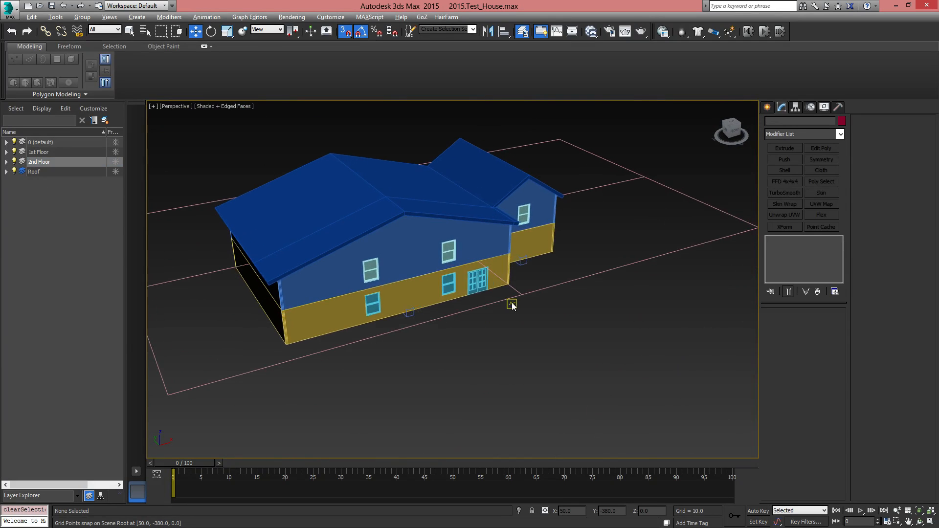
pyautogui.scroll(3, 497, 308)
pyautogui.keyDown('alt'); pyautogui.moveTo(451, 241); pyautogui.dragTo(462, 300, button='middle'); pyautogui.keyUp('alt')
pyautogui.keyDown('alt'); pyautogui.moveTo(470, 259); pyautogui.dragTo(652, 328, button='middle'); pyautogui.keyUp('alt')
pyautogui.scroll(-6, 309, 292)
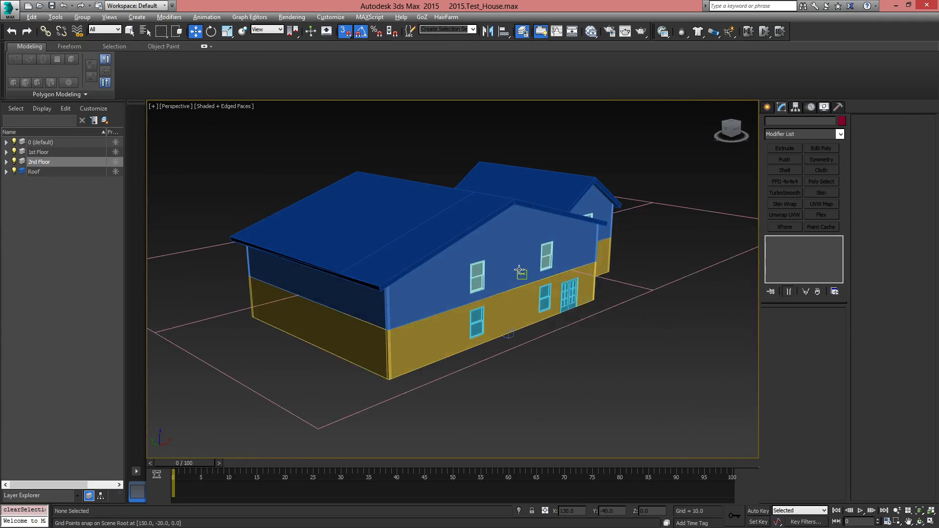
pyautogui.keyDown('alt'); pyautogui.moveTo(354, 283); pyautogui.dragTo(560, 284, button='middle'); pyautogui.keyUp('alt')
pyautogui.scroll(5, 497, 321)
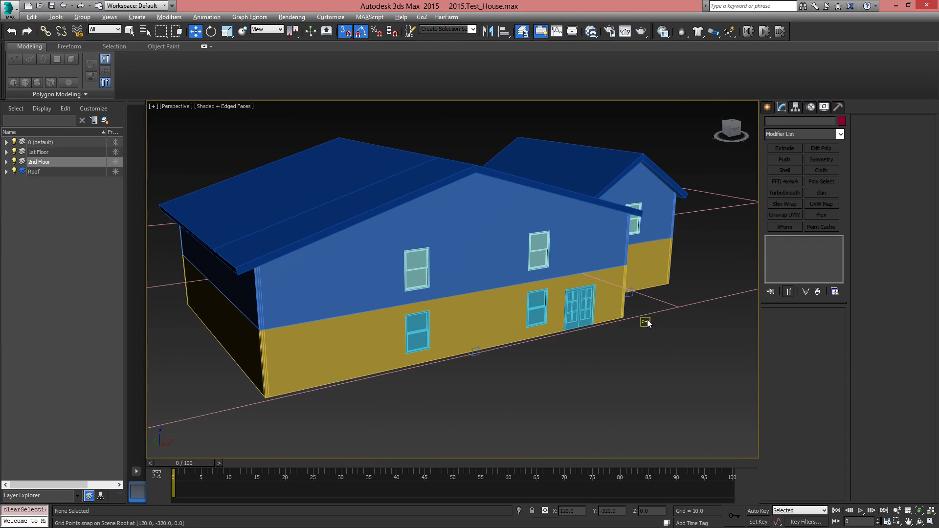
# Select the Grid_2nd Floor helper and activate it as the working grid
pyautogui.click(666, 309)
pyautogui.moveTo(683, 312); pyautogui.dragTo(570, 331, button='middle')
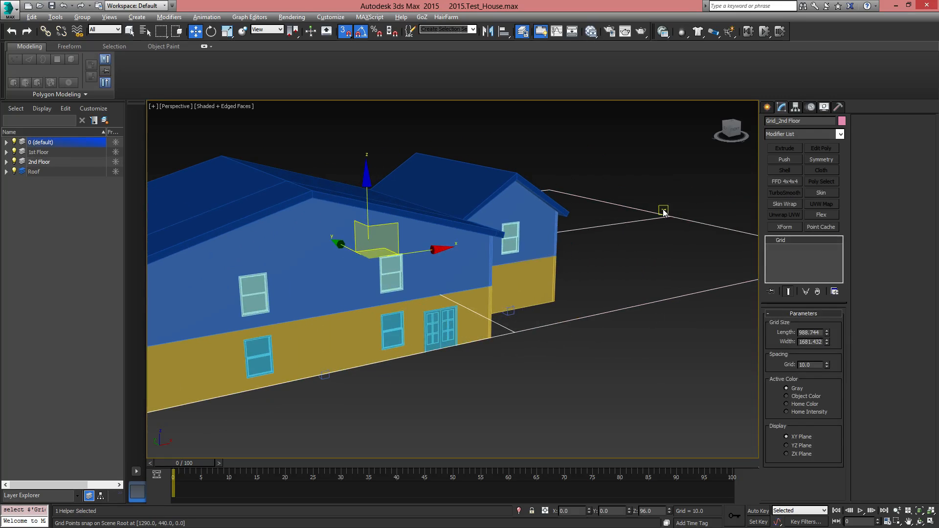
pyautogui.scroll(-4, 666, 239)
pyautogui.scroll(4, 659, 255)
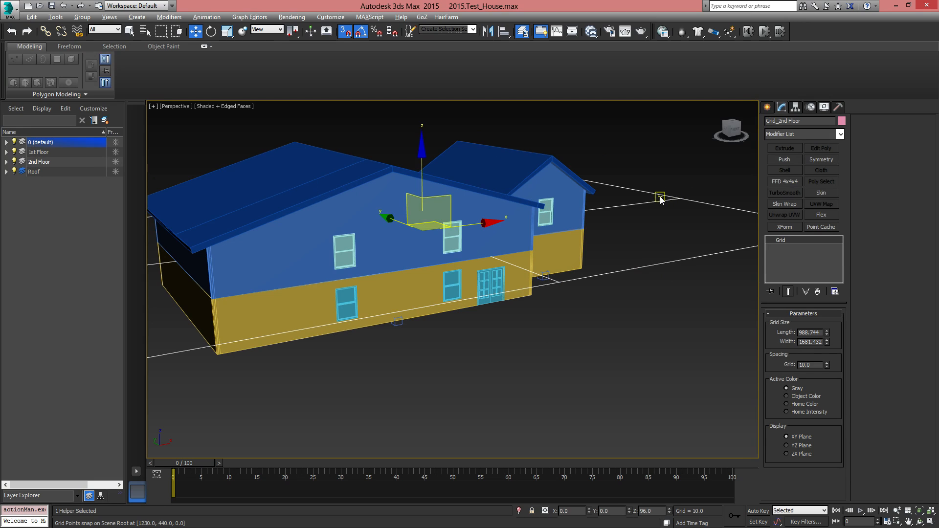
pyautogui.rightClick(676, 196)
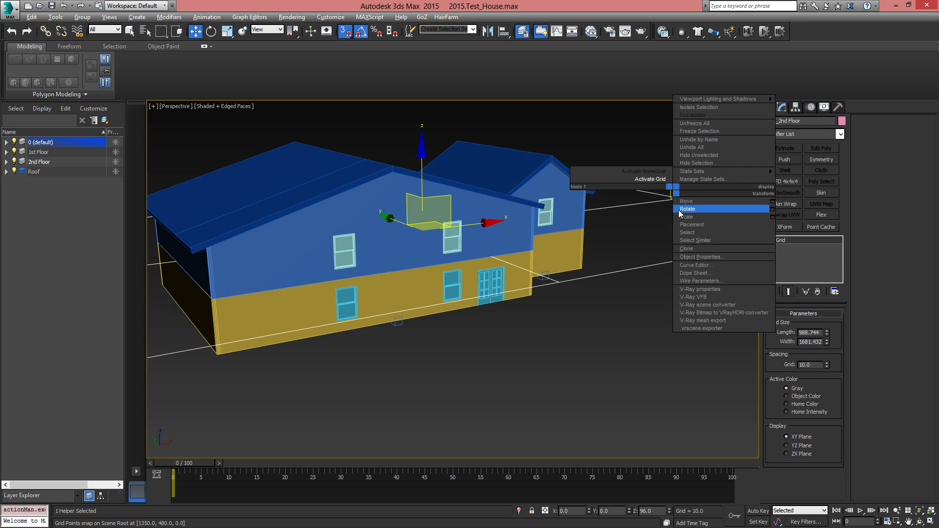
pyautogui.click(660, 180)
# Reactivate the home grid in place of the second-floor grid
pyautogui.keyDown('alt'); pyautogui.moveTo(580, 272); pyautogui.dragTo(589, 296, button='middle'); pyautogui.keyUp('alt')
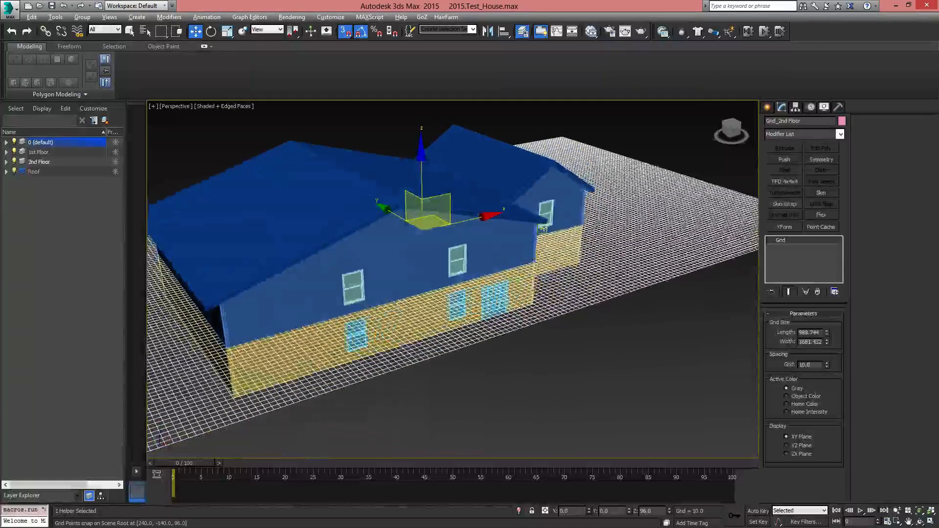
pyautogui.keyDown('alt'); pyautogui.moveTo(543, 228); pyautogui.dragTo(591, 332, button='middle'); pyautogui.keyUp('alt')
pyautogui.rightClick(651, 253)
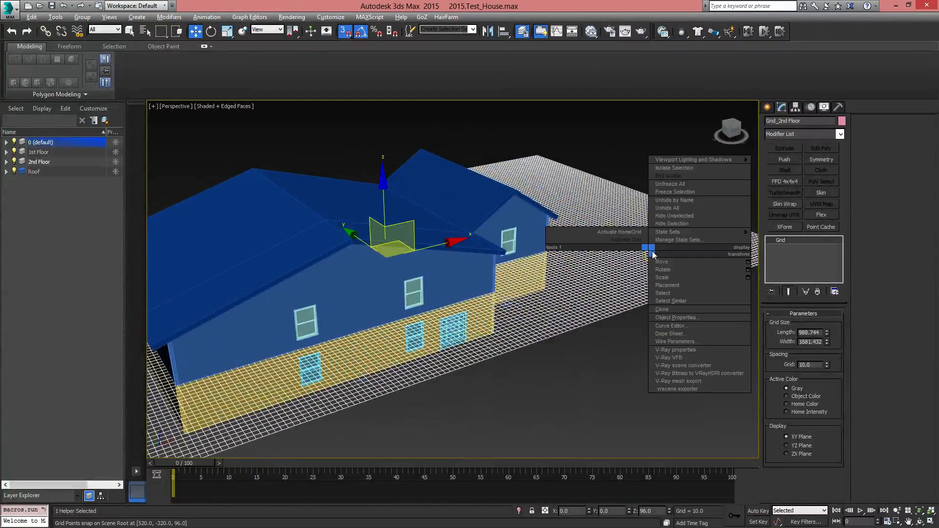
pyautogui.click(626, 231)
pyautogui.moveTo(539, 330); pyautogui.dragTo(564, 344, button='middle')
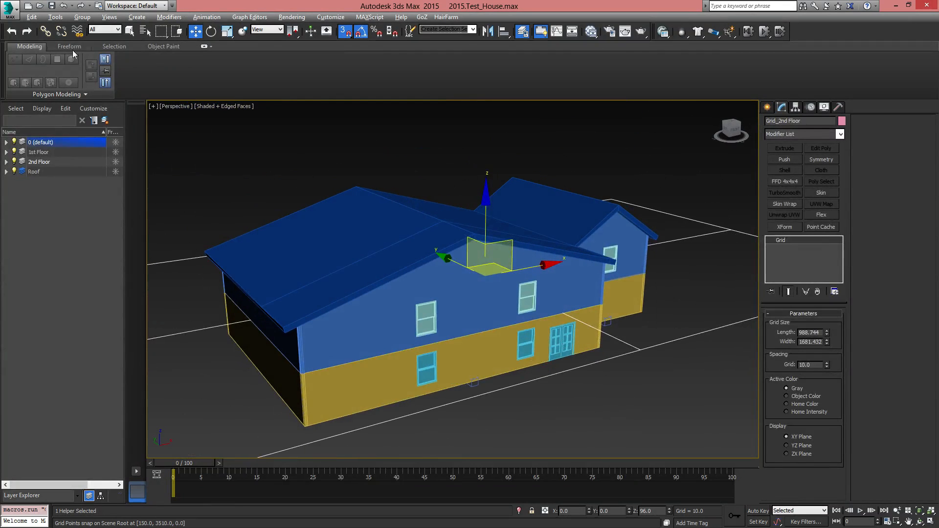
# Save the house scene and open the recent file 2015.House_Model_Project_3.max, adopting the file's Gamma and LUT settings
pyautogui.click(10, 8)
pyautogui.click(31, 99)
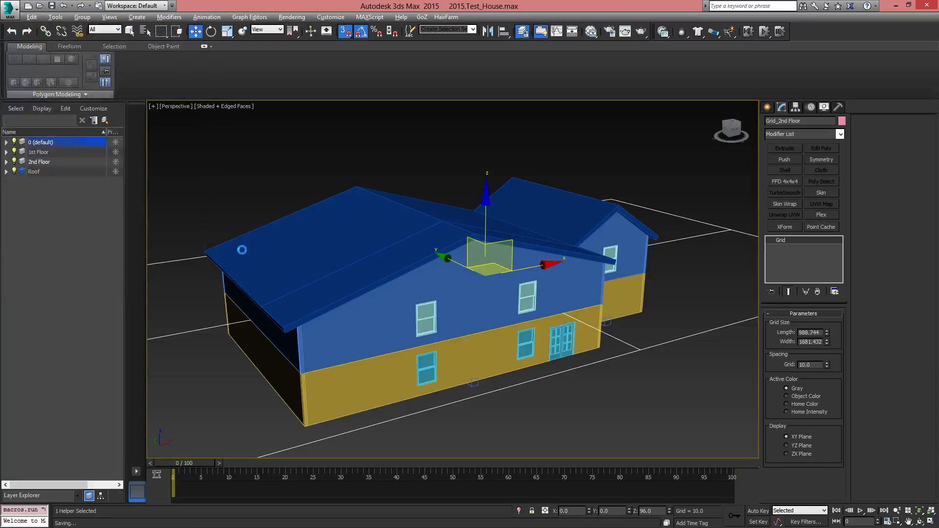
pyautogui.click(7, 9)
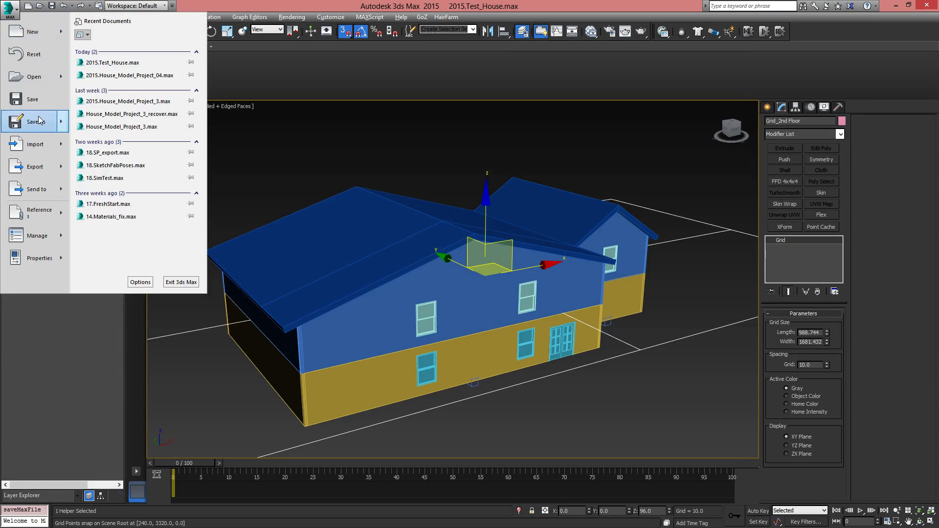
pyautogui.click(143, 101)
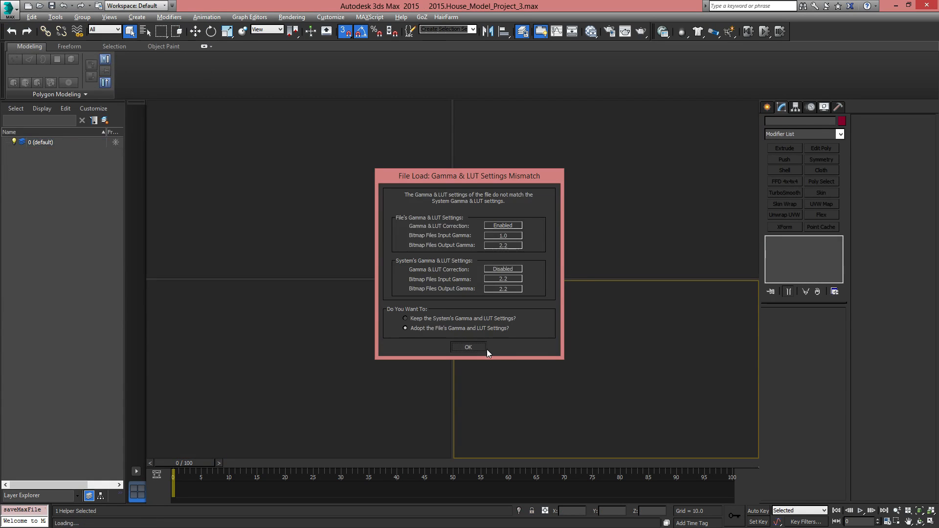
pyautogui.click(486, 348)
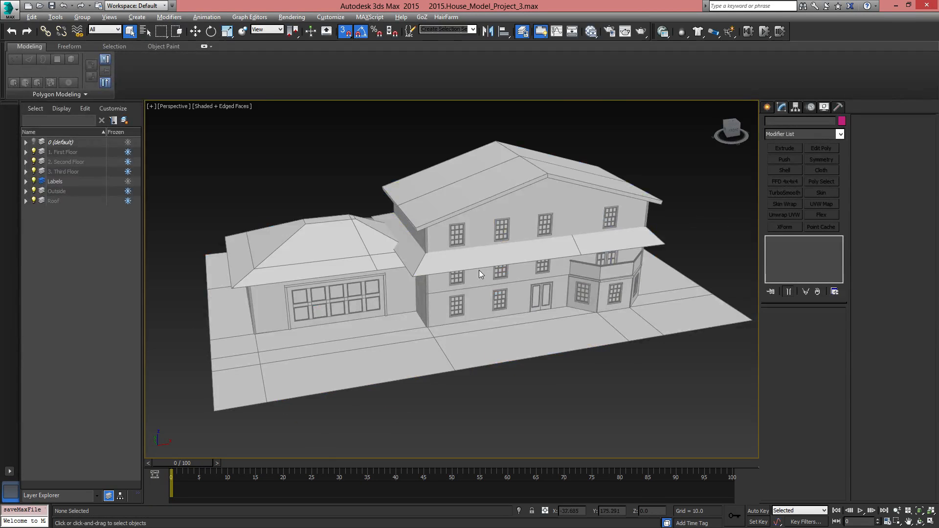
# Hide the Roof layer of the three-storey house to expose its upper floor
pyautogui.scroll(5, 480, 270)
pyautogui.moveTo(595, 311); pyautogui.dragTo(529, 309, button='middle')
pyautogui.scroll(-4, 529, 310)
pyautogui.moveTo(451, 332); pyautogui.dragTo(565, 301, button='middle')
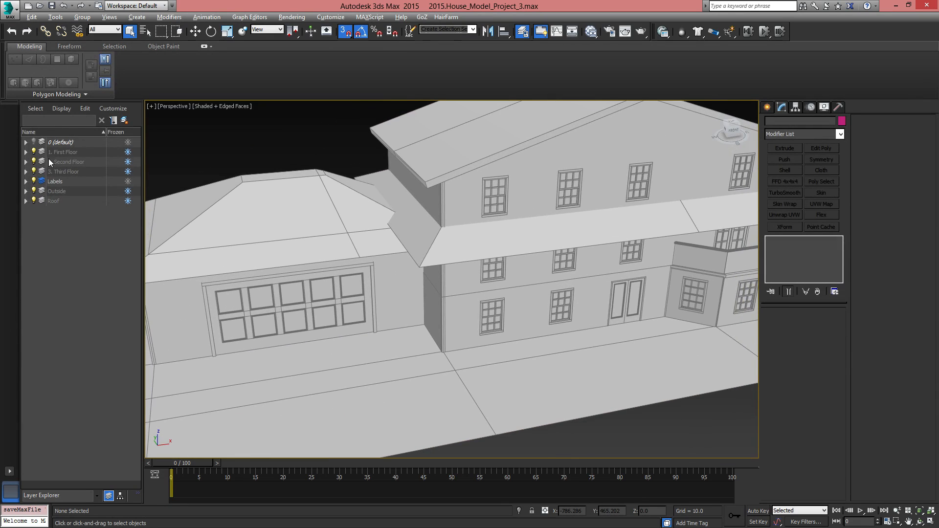
pyautogui.click(34, 200)
# Examine the rear balcony with its columns, railing and spiral stairs, and the rooms of the third floor
pyautogui.moveTo(582, 342)
pyautogui.keyDown('alt'); pyautogui.mouseDown(button='middle')
pyautogui.moveTo(598, 336)
pyautogui.moveTo(566, 271)
pyautogui.moveTo(568, 312)
pyautogui.moveTo(395, 283)
pyautogui.moveTo(400, 304)
pyautogui.moveTo(491, 307)
pyautogui.moveTo(693, 269)
pyautogui.moveTo(538, 354)
pyautogui.moveTo(533, 269)
pyautogui.moveTo(591, 250)
pyautogui.mouseUp(button='middle'); pyautogui.keyUp('alt')
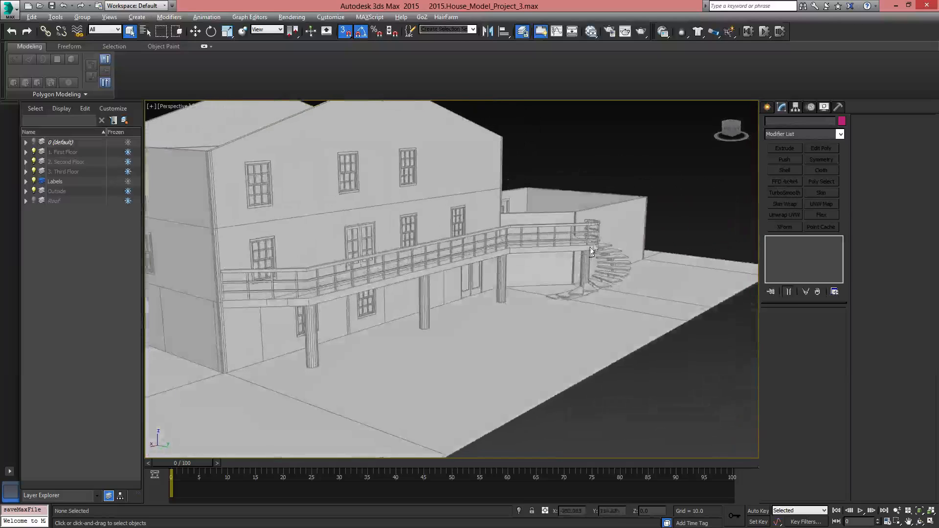
pyautogui.keyDown('alt'); pyautogui.moveTo(394, 280); pyautogui.dragTo(345, 322, button='middle'); pyautogui.keyUp('alt')
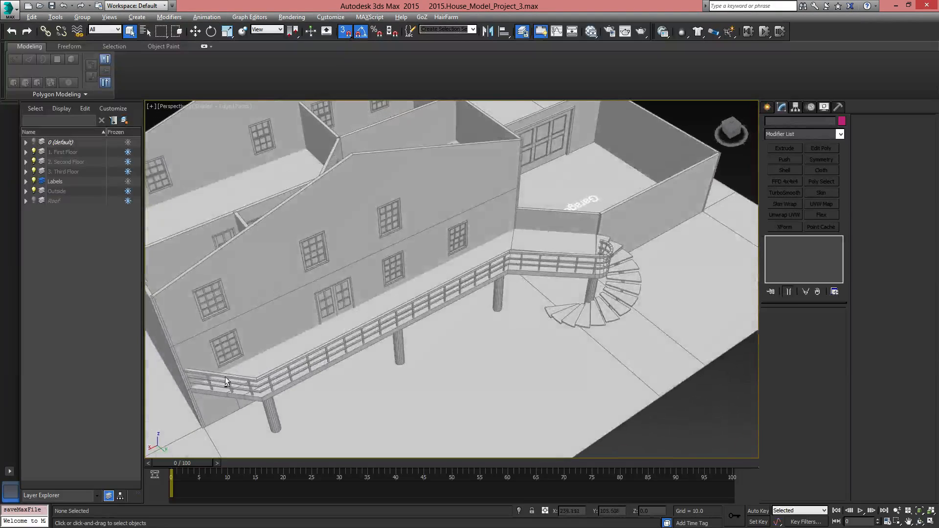
pyautogui.keyDown('alt'); pyautogui.moveTo(225, 377); pyautogui.dragTo(372, 336, button='middle'); pyautogui.keyUp('alt')
pyautogui.keyDown('alt'); pyautogui.moveTo(555, 229); pyautogui.dragTo(512, 316, button='middle'); pyautogui.keyUp('alt')
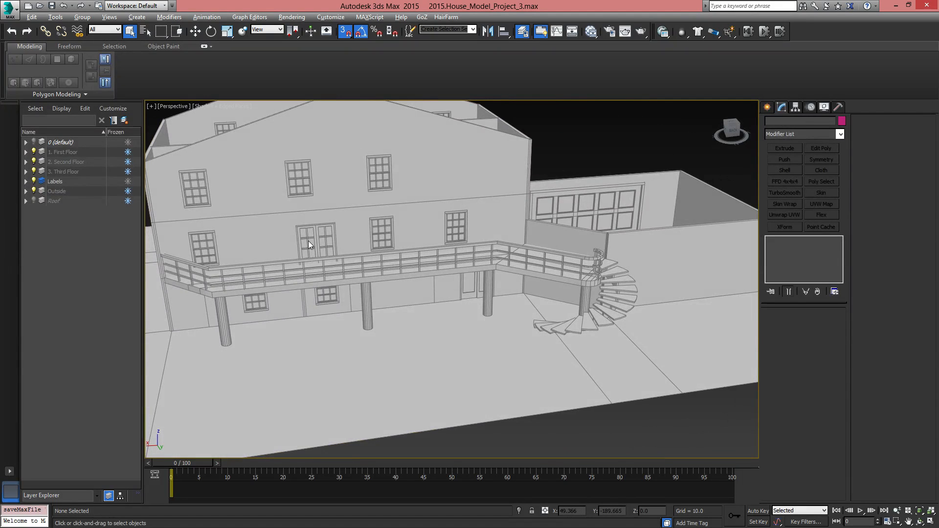
pyautogui.keyDown('alt'); pyautogui.moveTo(400, 258); pyautogui.dragTo(461, 338, button='middle'); pyautogui.keyUp('alt')
pyautogui.keyDown('alt'); pyautogui.moveTo(499, 287); pyautogui.dragTo(368, 354, button='middle'); pyautogui.keyUp('alt')
pyautogui.scroll(5, 476, 293)
pyautogui.scroll(-5, 477, 292)
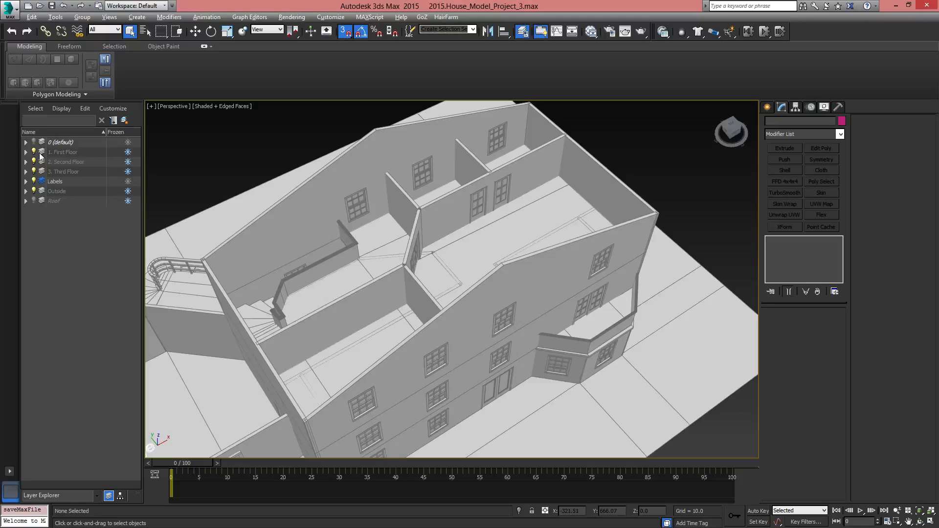
# Hide the 3. Third Floor layer to expose the second-floor rooms
pyautogui.click(34, 172)
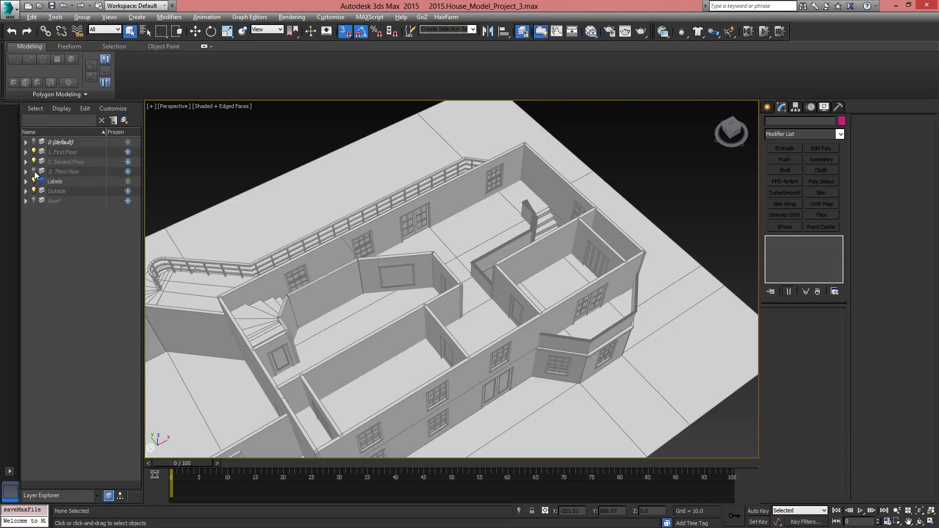
pyautogui.keyDown('alt'); pyautogui.moveTo(372, 313); pyautogui.dragTo(478, 368, button='middle'); pyautogui.keyUp('alt')
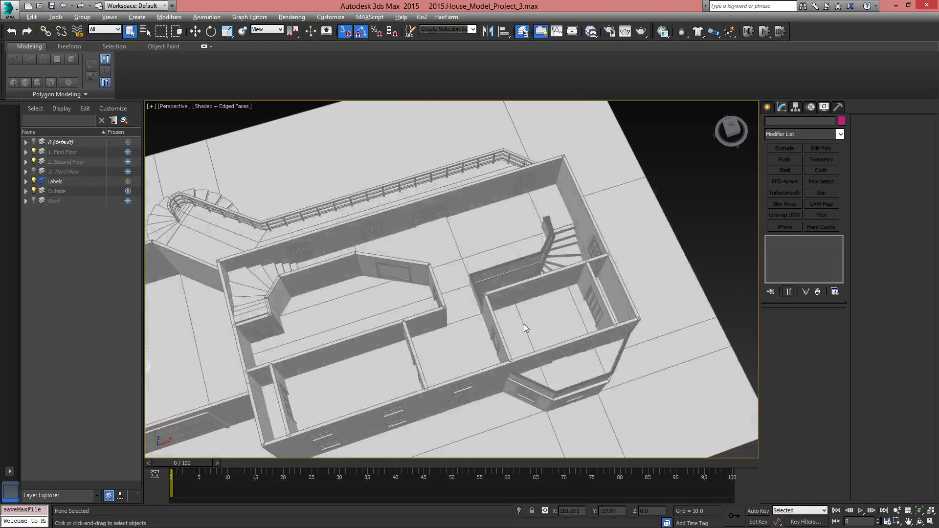
pyautogui.keyDown('alt'); pyautogui.moveTo(525, 324); pyautogui.dragTo(539, 292, button='middle'); pyautogui.keyUp('alt')
# Examine the winding interior staircase up close, including how its treads meet the angled wall
pyautogui.scroll(5, 488, 225)
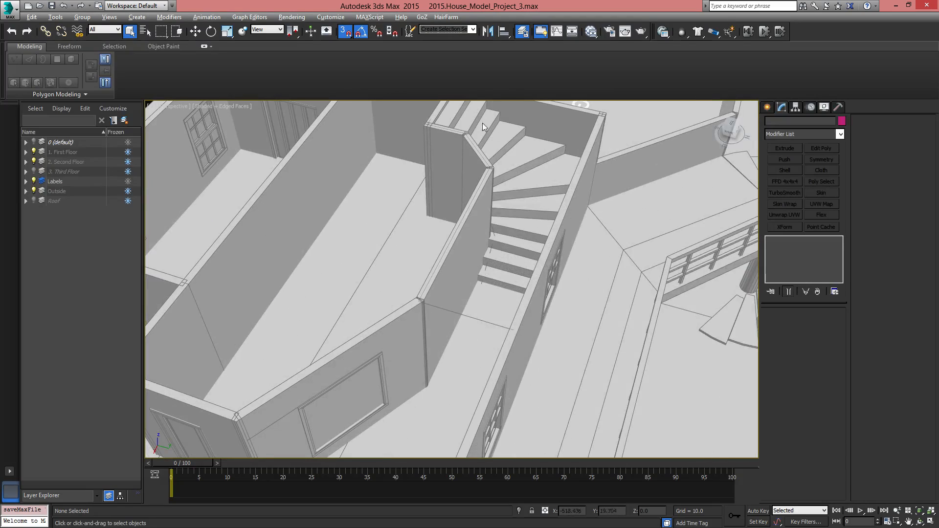
pyautogui.moveTo(489, 139); pyautogui.dragTo(484, 243, button='middle')
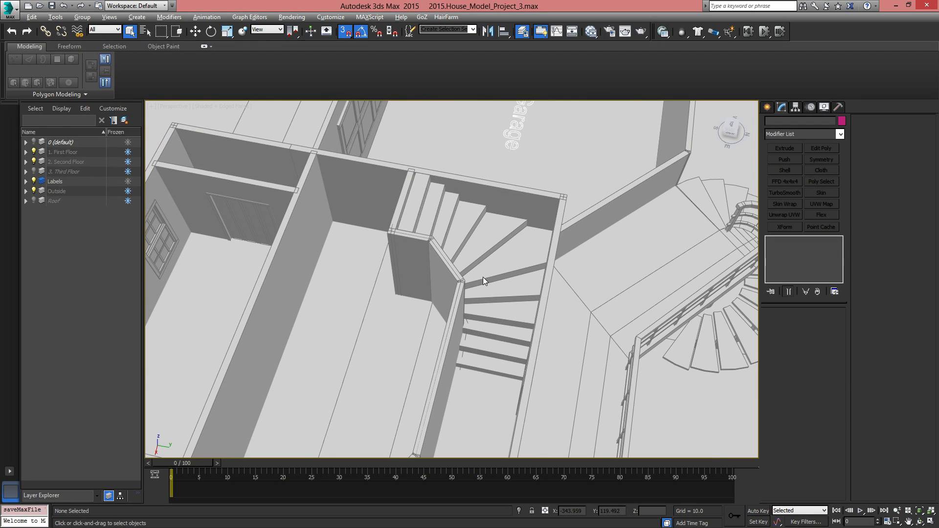
pyautogui.scroll(8, 483, 291)
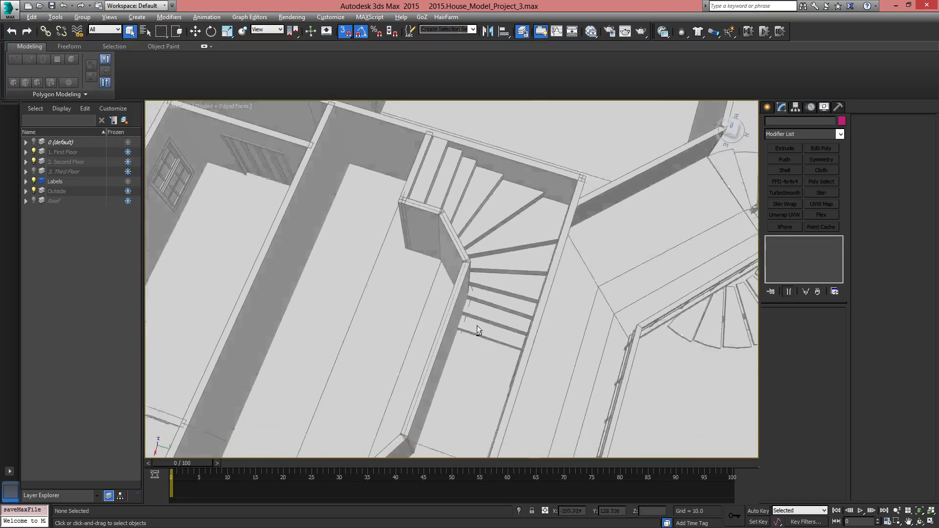
pyautogui.scroll(4, 388, 300)
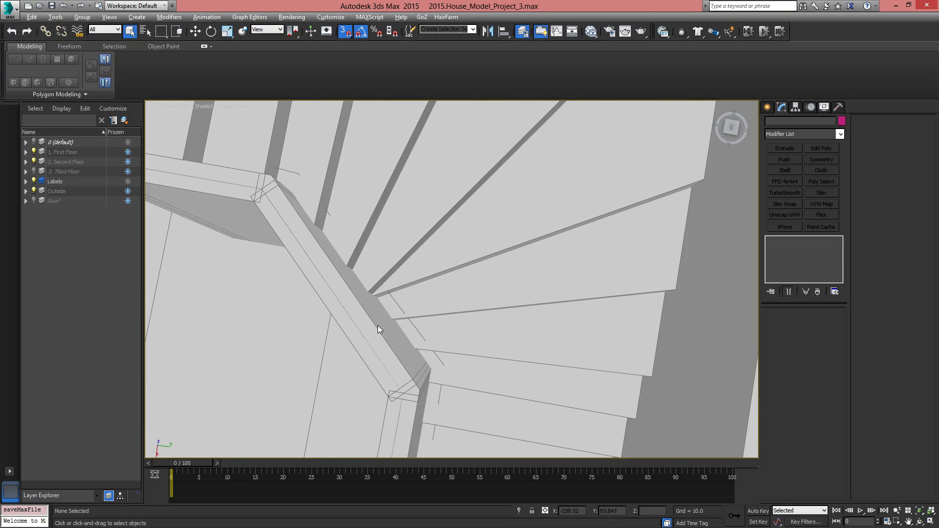
pyautogui.keyDown('alt'); pyautogui.moveTo(402, 347); pyautogui.dragTo(437, 380, button='middle'); pyautogui.keyUp('alt')
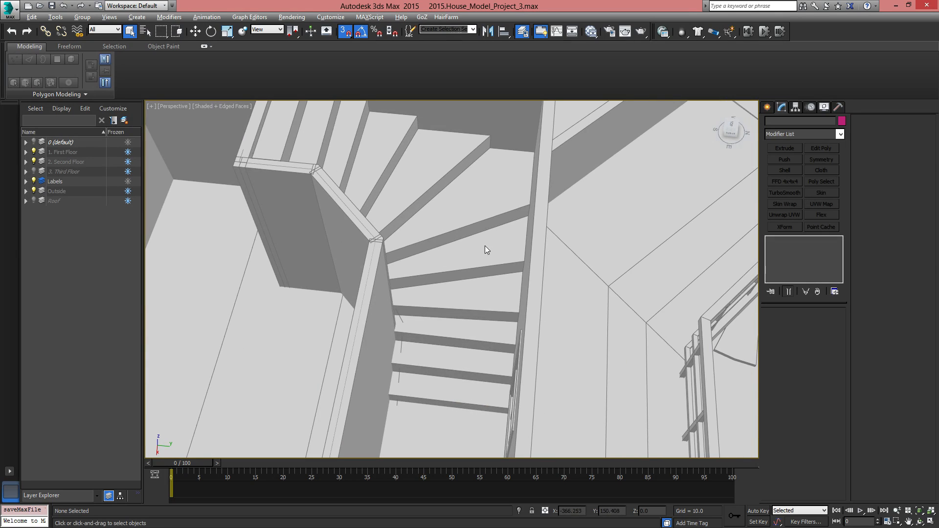
pyautogui.scroll(-4, 488, 290)
pyautogui.scroll(-4, 469, 338)
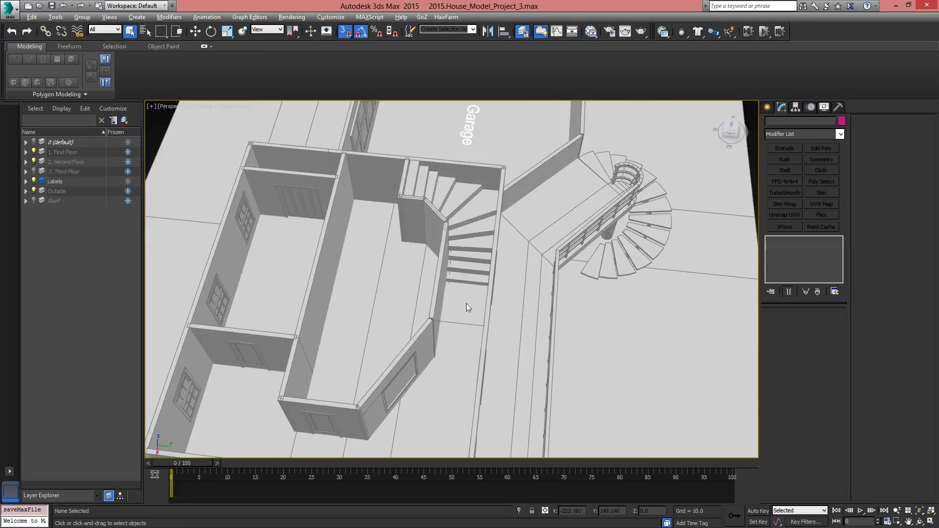
# Hide the 2. Second Floor layer to expose the first-floor rooms
pyautogui.moveTo(466, 304); pyautogui.dragTo(460, 213, button='middle')
pyautogui.moveTo(455, 365)
pyautogui.mouseDown(button='middle')
pyautogui.moveTo(453, 325)
pyautogui.moveTo(553, 274)
pyautogui.mouseUp(button='middle')
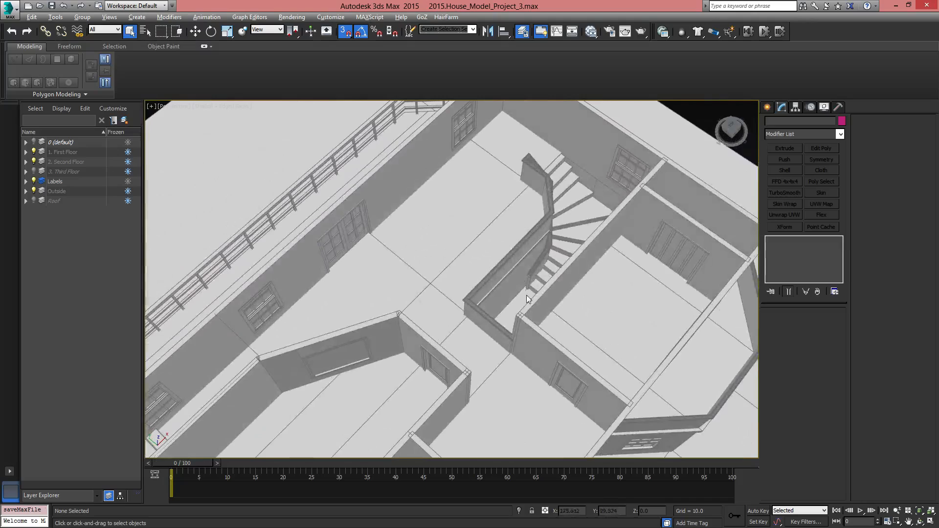
pyautogui.keyDown('alt'); pyautogui.moveTo(563, 145); pyautogui.dragTo(542, 216, button='middle'); pyautogui.keyUp('alt')
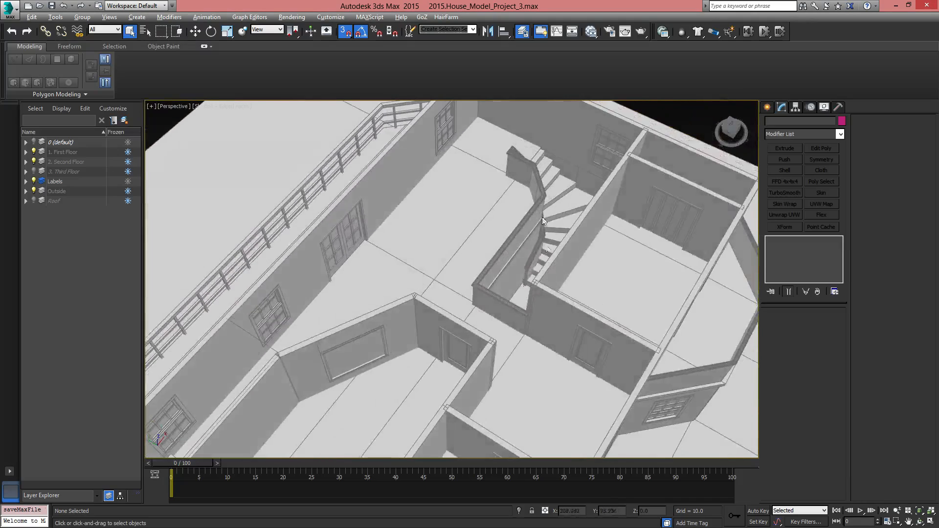
pyautogui.click(26, 162)
pyautogui.click(25, 162)
pyautogui.click(33, 162)
# Examine the first-floor layout, including the study, dining room, kitchen, living room and interior stairs
pyautogui.keyDown('alt'); pyautogui.moveTo(404, 263); pyautogui.dragTo(514, 225, button='middle'); pyautogui.keyUp('alt')
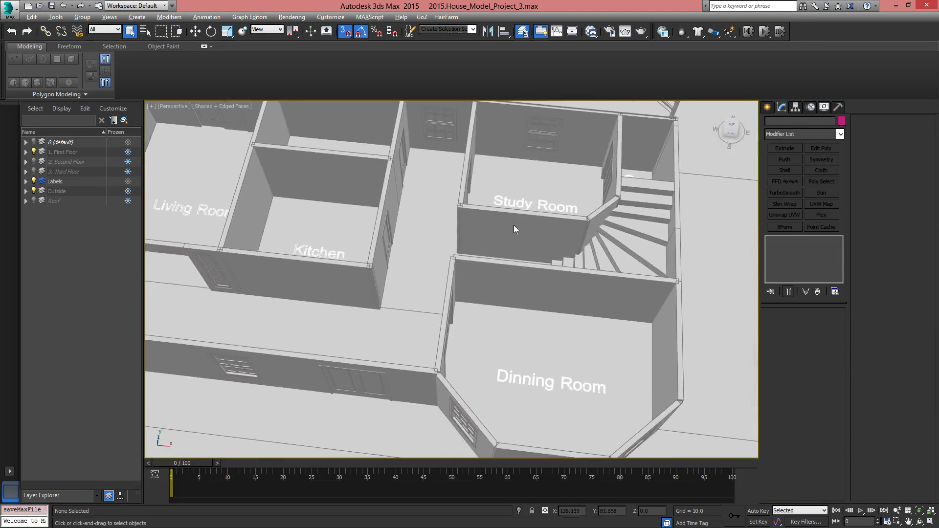
pyautogui.keyDown('alt'); pyautogui.moveTo(533, 328); pyautogui.dragTo(674, 318, button='middle'); pyautogui.keyUp('alt')
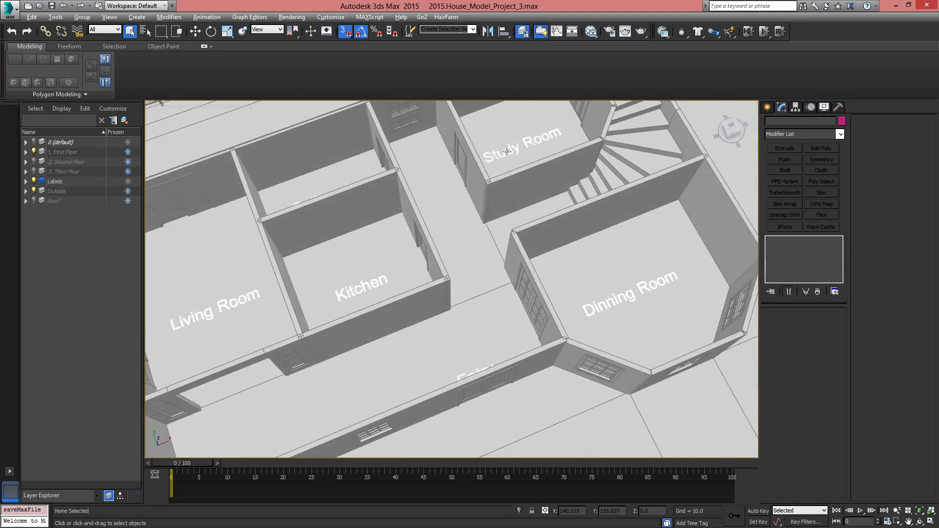
pyautogui.moveTo(394, 282); pyautogui.dragTo(504, 269, button='middle')
pyautogui.keyDown('alt'); pyautogui.moveTo(504, 269); pyautogui.dragTo(494, 252, button='middle'); pyautogui.keyUp('alt')
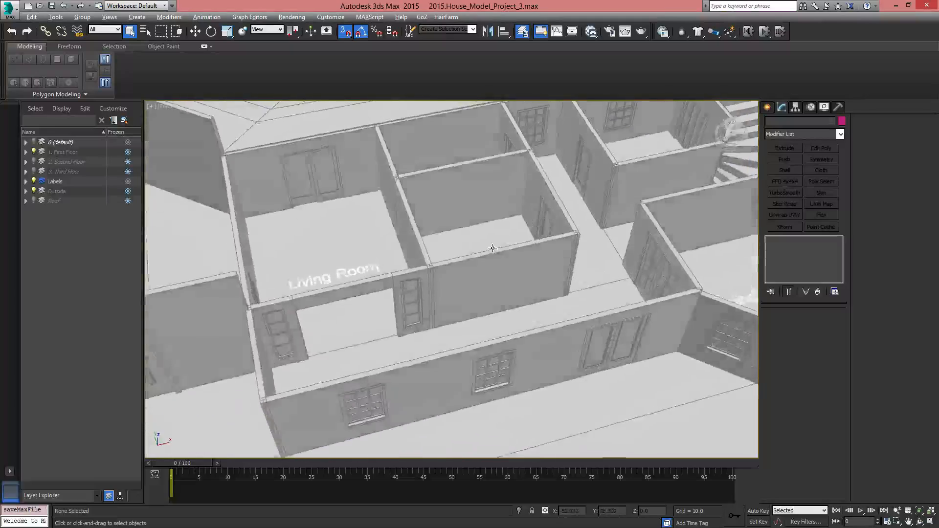
pyautogui.moveTo(680, 279); pyautogui.dragTo(641, 255, button='middle')
pyautogui.moveTo(338, 285); pyautogui.dragTo(704, 260, button='middle')
pyautogui.keyDown('alt'); pyautogui.moveTo(430, 245); pyautogui.dragTo(298, 248, button='middle'); pyautogui.keyUp('alt')
pyautogui.scroll(-5, 298, 247)
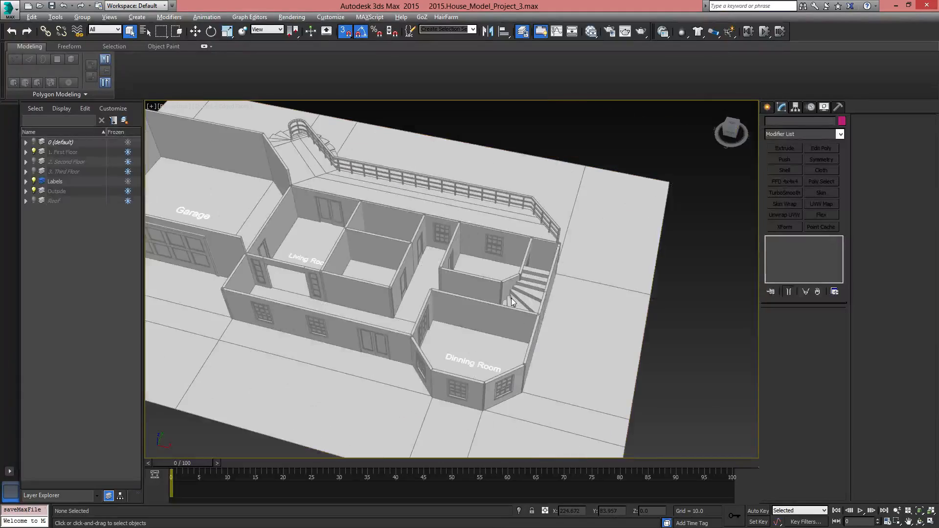
pyautogui.keyDown('alt'); pyautogui.moveTo(510, 297); pyautogui.dragTo(622, 293, button='middle'); pyautogui.keyUp('alt')
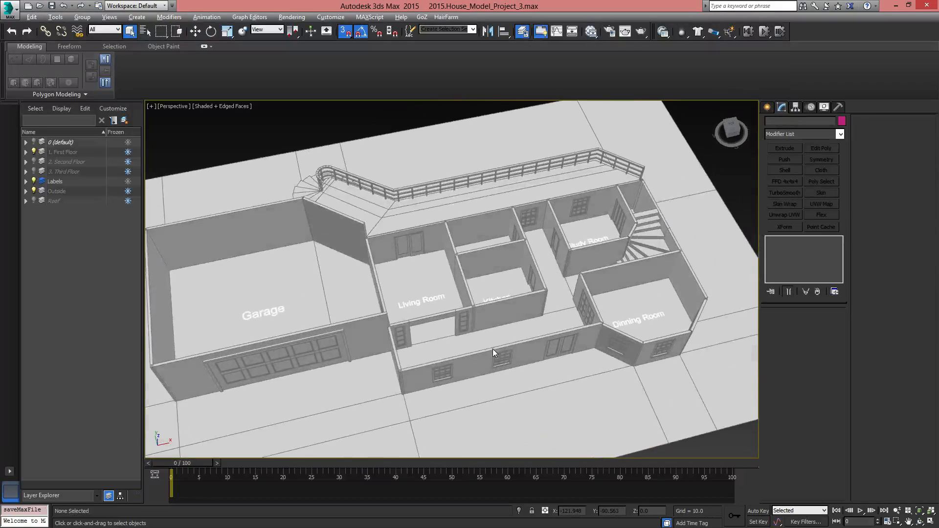
pyautogui.keyDown('alt'); pyautogui.moveTo(493, 349); pyautogui.dragTo(606, 313, button='middle'); pyautogui.keyUp('alt')
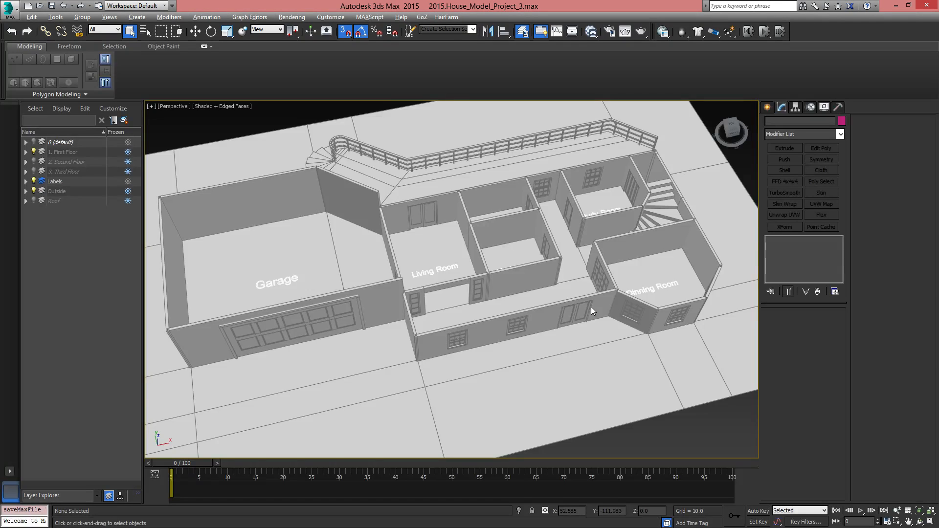
# Examine the garage with its paneled door up close, as well as the windows and doors along the first-floor front wall
pyautogui.keyDown('alt'); pyautogui.moveTo(568, 322); pyautogui.dragTo(462, 287, button='middle'); pyautogui.keyUp('alt')
pyautogui.keyDown('alt'); pyautogui.moveTo(557, 306); pyautogui.dragTo(380, 345, button='middle'); pyautogui.keyUp('alt')
pyautogui.moveTo(434, 310); pyautogui.dragTo(444, 300, button='middle')
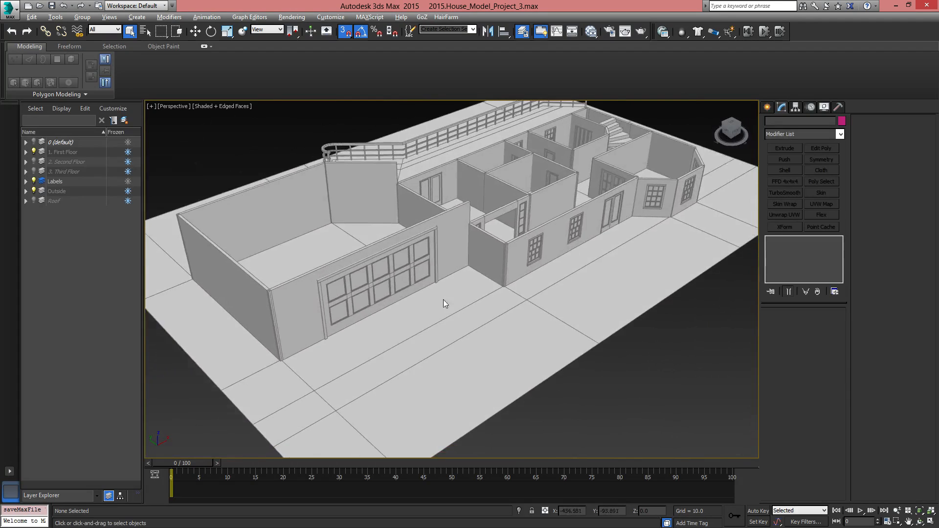
pyautogui.scroll(5, 444, 300)
pyautogui.moveTo(535, 238)
pyautogui.mouseDown(button='middle')
pyautogui.moveTo(293, 308)
pyautogui.moveTo(319, 265)
pyautogui.moveTo(586, 186)
pyautogui.mouseUp(button='middle')
pyautogui.moveTo(410, 285); pyautogui.dragTo(488, 248, button='middle')
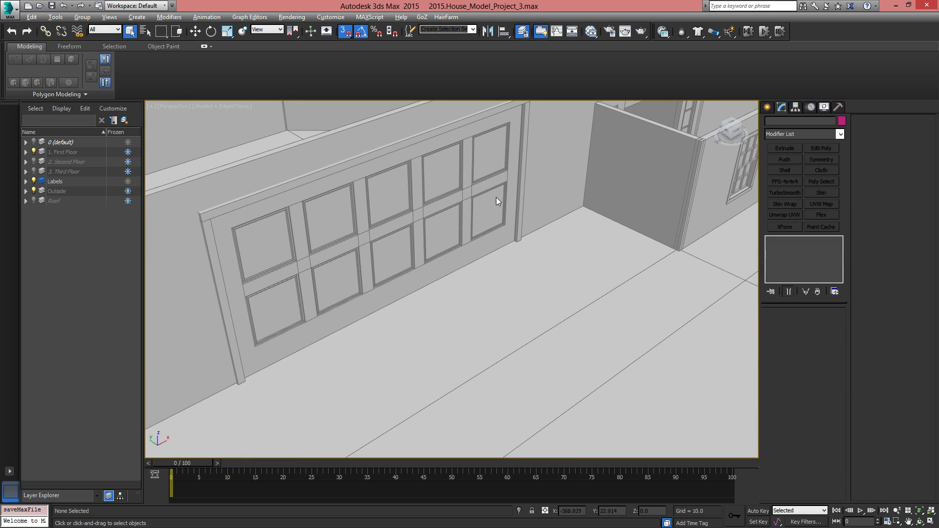
pyautogui.moveTo(581, 206); pyautogui.dragTo(326, 252, button='middle')
pyautogui.scroll(-12, 548, 254)
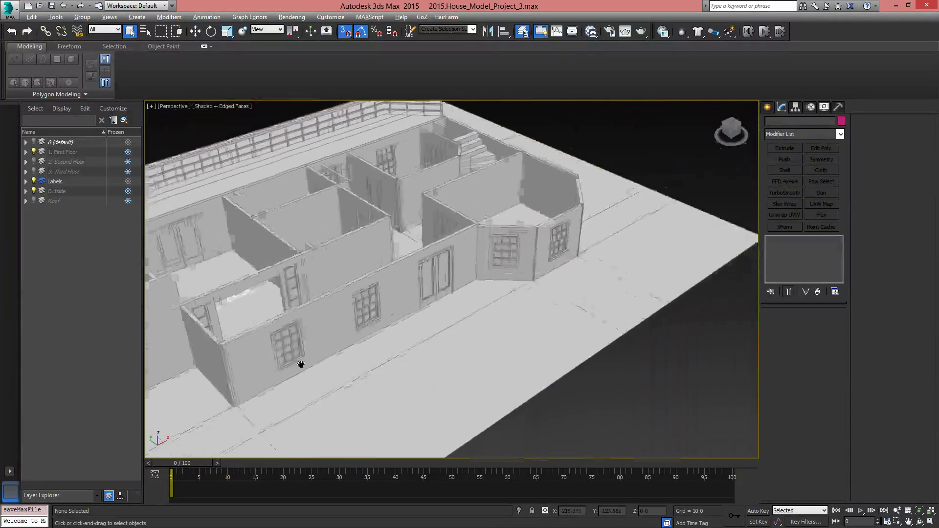
pyautogui.moveTo(399, 267); pyautogui.dragTo(317, 282, button='middle')
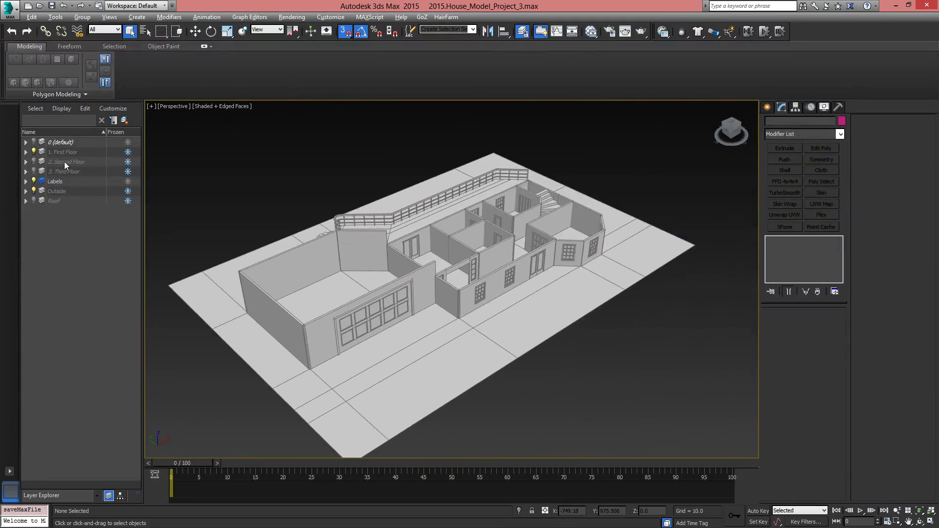
# Unfreeze the 3. Third Floor, 2. Second Floor and 1. First Floor layers
pyautogui.click(128, 172)
pyautogui.click(127, 162)
pyautogui.click(128, 152)
# Show the 3. Third Floor, 2. Second Floor and Roof layers, and unfreeze the Roof and Outside layers
pyautogui.click(34, 171)
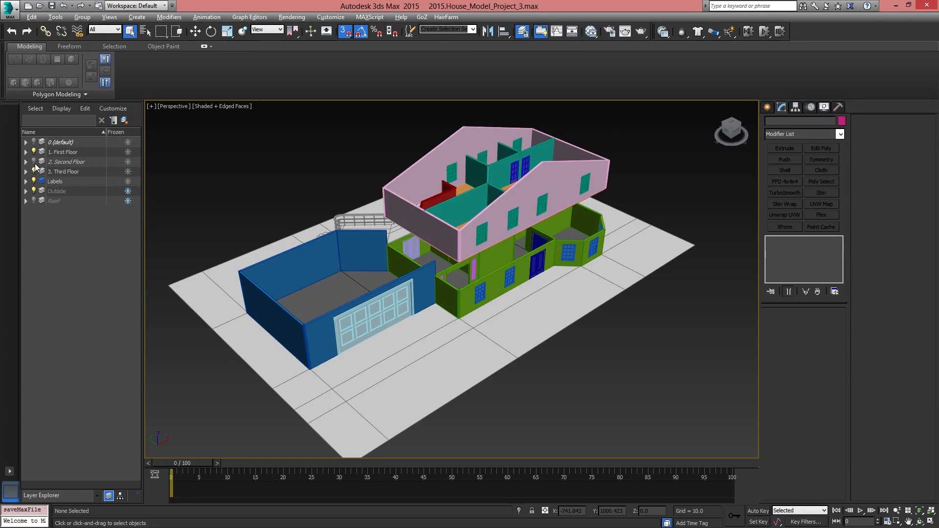
pyautogui.click(33, 162)
pyautogui.click(34, 201)
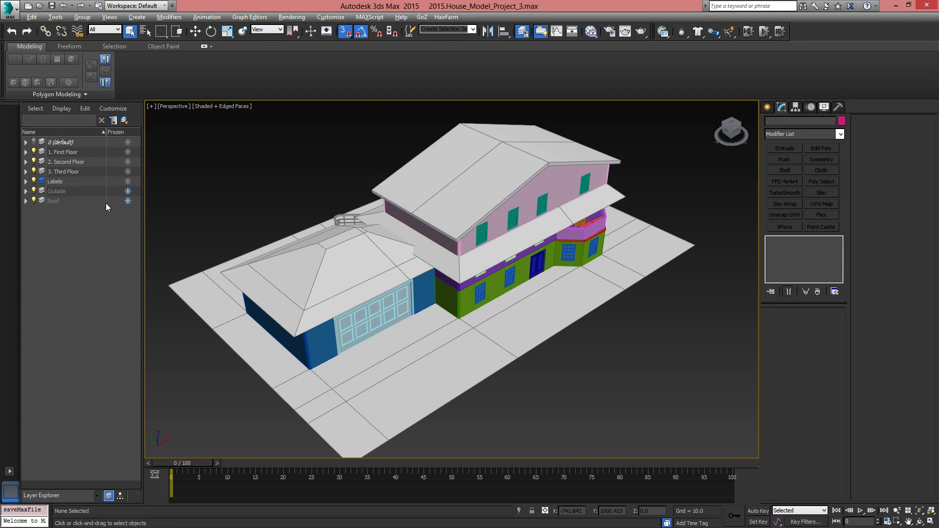
pyautogui.click(128, 200)
pyautogui.click(128, 191)
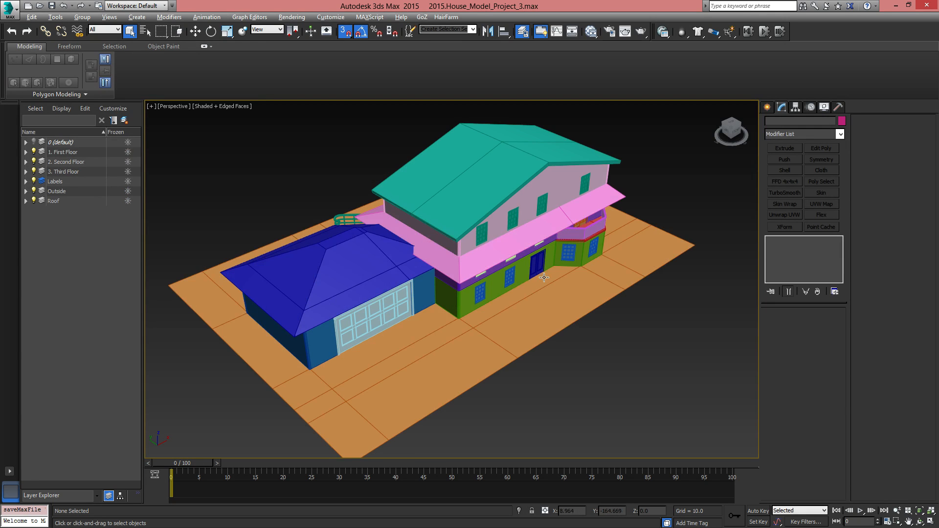
# Examine the complete house exterior from the front, including its gable, windows, entrance and corner balcony
pyautogui.keyDown('alt'); pyautogui.moveTo(431, 264); pyautogui.dragTo(371, 256, button='middle'); pyautogui.keyUp('alt')
pyautogui.scroll(5, 494, 284)
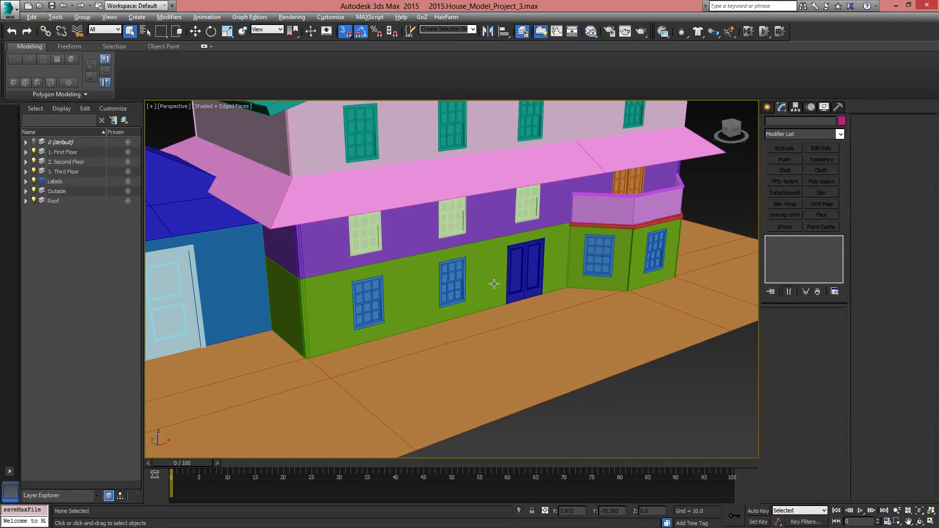
pyautogui.scroll(-8, 682, 252)
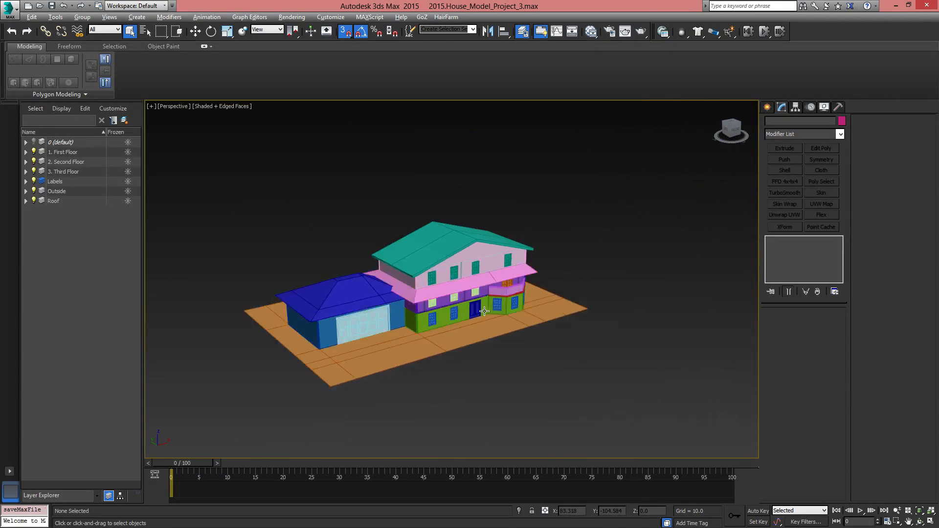
pyautogui.scroll(5, 471, 318)
pyautogui.moveTo(471, 318); pyautogui.dragTo(531, 342, button='middle')
pyautogui.scroll(1, 577, 304)
pyautogui.scroll(-2, 577, 303)
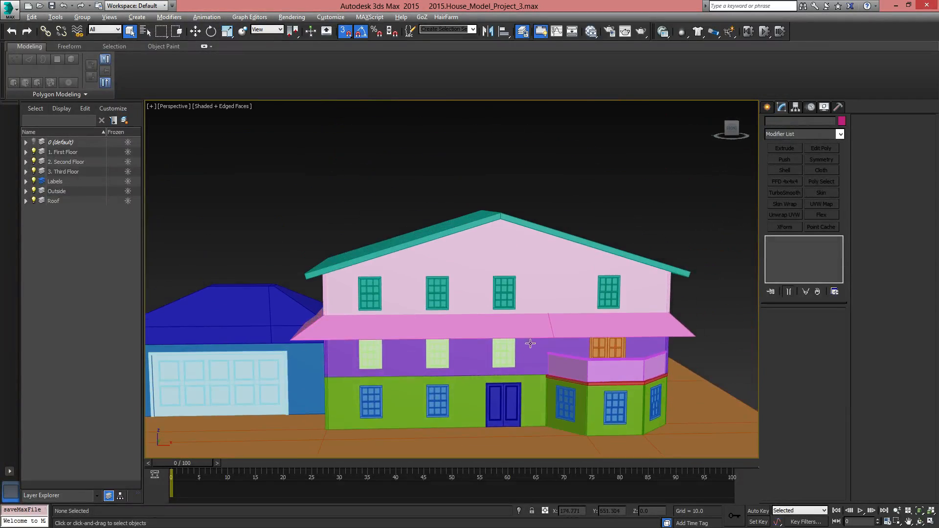
pyautogui.scroll(3, 404, 340)
pyautogui.moveTo(387, 341); pyautogui.dragTo(346, 368, button='middle')
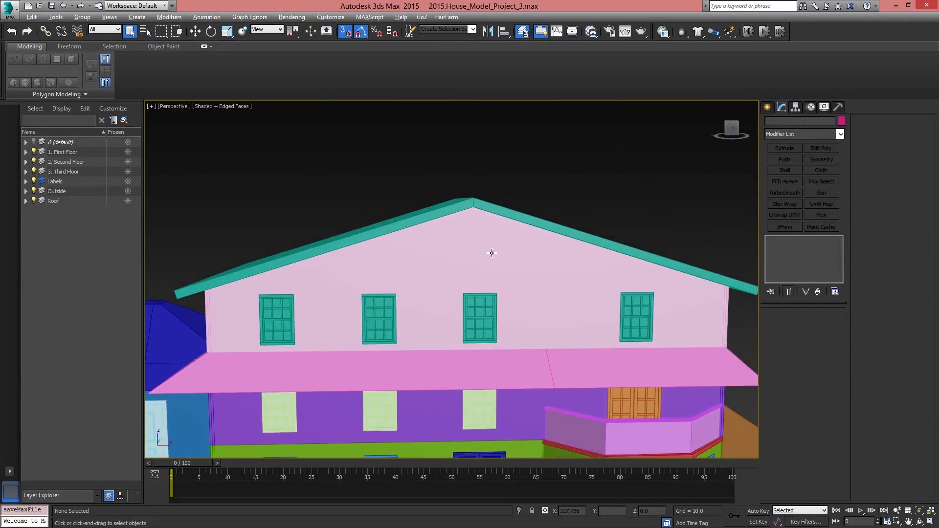
# Select the upper gable roof and examine its slopes and overhang from the front, above and side
pyautogui.click(527, 220)
pyautogui.keyDown('alt'); pyautogui.moveTo(527, 220); pyautogui.dragTo(615, 256, button='middle'); pyautogui.keyUp('alt')
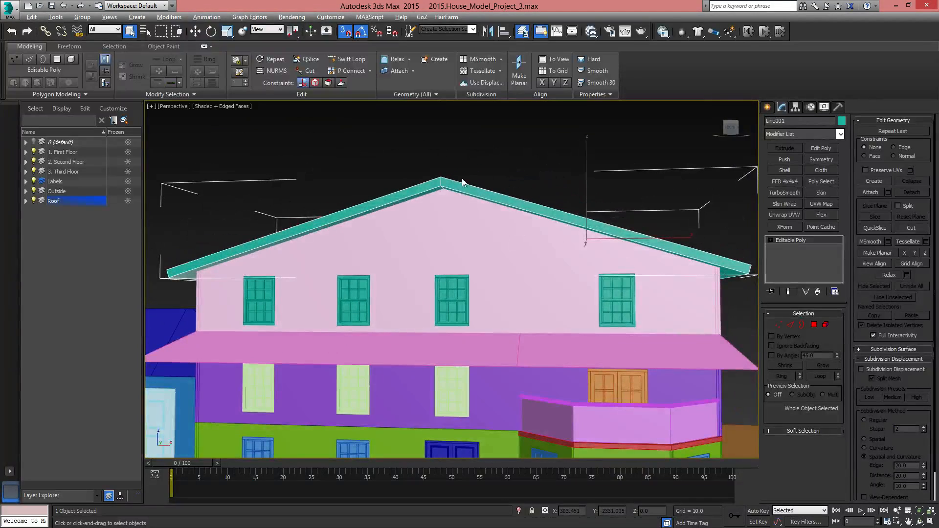
pyautogui.keyDown('alt'); pyautogui.moveTo(285, 260); pyautogui.dragTo(590, 278, button='middle'); pyautogui.keyUp('alt')
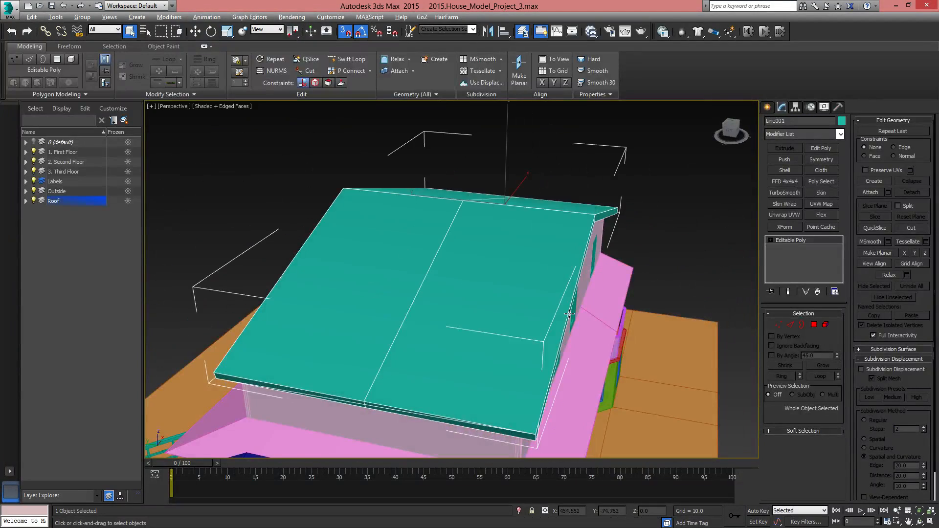
pyautogui.keyDown('alt'); pyautogui.moveTo(570, 314); pyautogui.dragTo(494, 179, button='middle'); pyautogui.keyUp('alt')
pyautogui.keyDown('alt'); pyautogui.moveTo(620, 265); pyautogui.dragTo(499, 272, button='middle'); pyautogui.keyUp('alt')
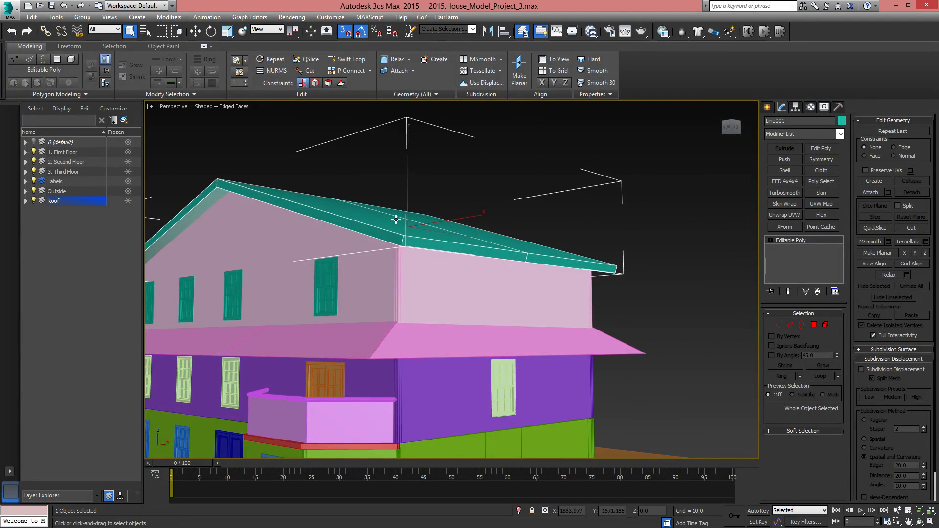
pyautogui.keyDown('alt'); pyautogui.moveTo(605, 283); pyautogui.dragTo(552, 231, button='middle'); pyautogui.keyUp('alt')
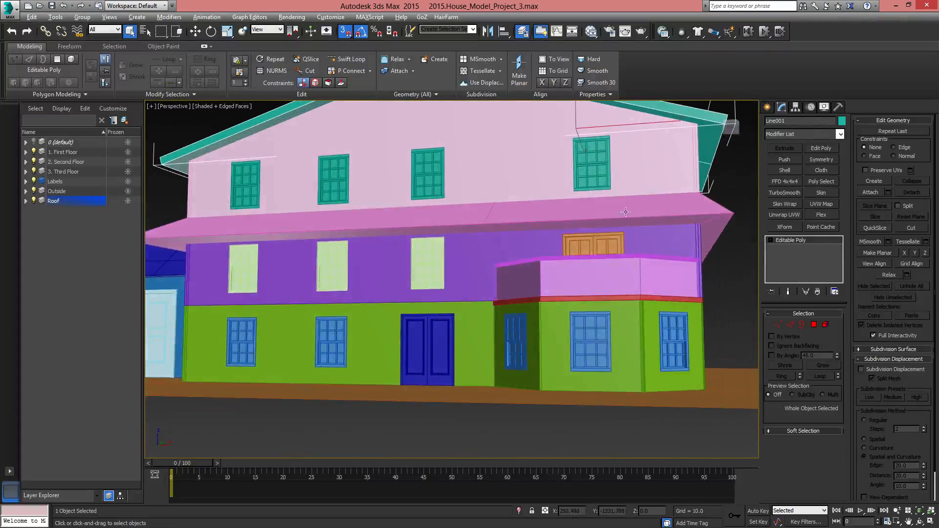
# Select the pink lower roof that wraps around the house and examine its sloped overhang
pyautogui.click(641, 234)
pyautogui.keyDown('alt'); pyautogui.moveTo(650, 242); pyautogui.dragTo(482, 252, button='middle'); pyautogui.keyUp('alt')
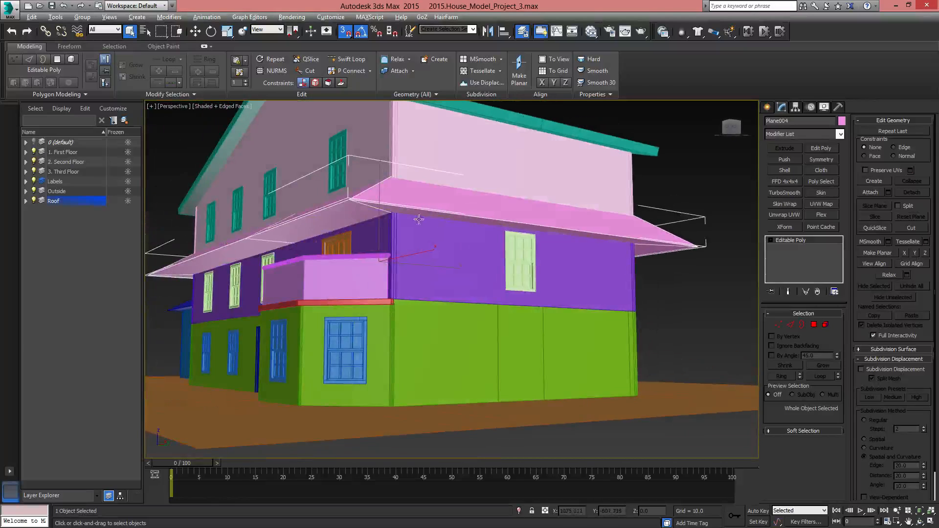
pyautogui.keyDown('alt'); pyautogui.moveTo(419, 219); pyautogui.dragTo(632, 243, button='middle'); pyautogui.keyUp('alt')
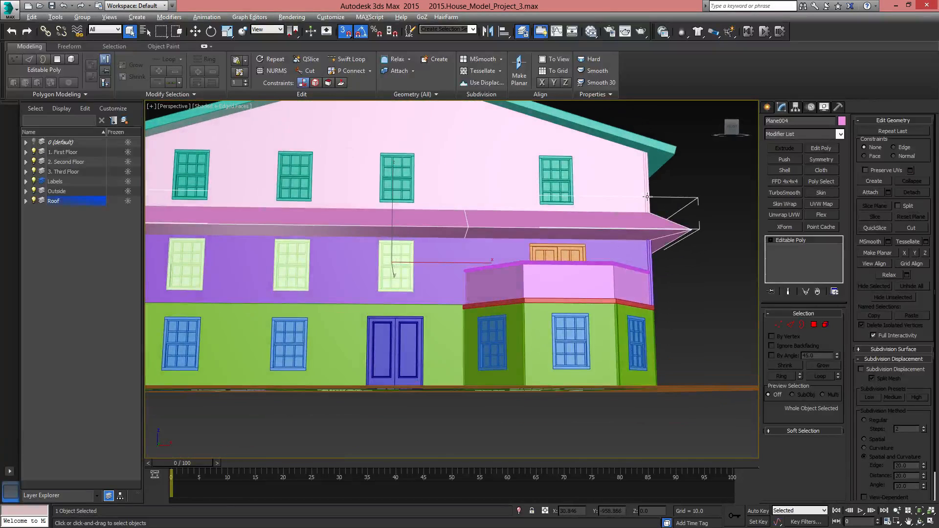
pyautogui.keyDown('alt'); pyautogui.moveTo(545, 231); pyautogui.dragTo(606, 258, button='middle'); pyautogui.keyUp('alt')
pyautogui.moveTo(365, 282); pyautogui.dragTo(789, 218, button='middle')
# Select the blue garage roof and examine its hipped shape where it meets the main house
pyautogui.click(466, 259)
pyautogui.moveTo(466, 258)
pyautogui.keyDown('alt'); pyautogui.mouseDown(button='middle')
pyautogui.moveTo(521, 277)
pyautogui.moveTo(548, 260)
pyautogui.moveTo(474, 261)
pyautogui.mouseUp(button='middle'); pyautogui.keyUp('alt')
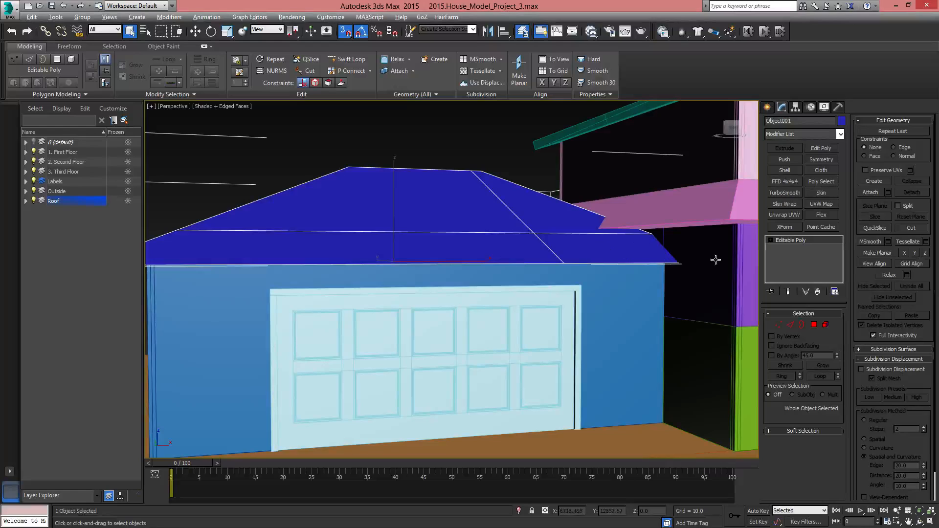
pyautogui.keyDown('alt'); pyautogui.moveTo(619, 239); pyautogui.dragTo(418, 264, button='middle'); pyautogui.keyUp('alt')
pyautogui.scroll(-1, 418, 264)
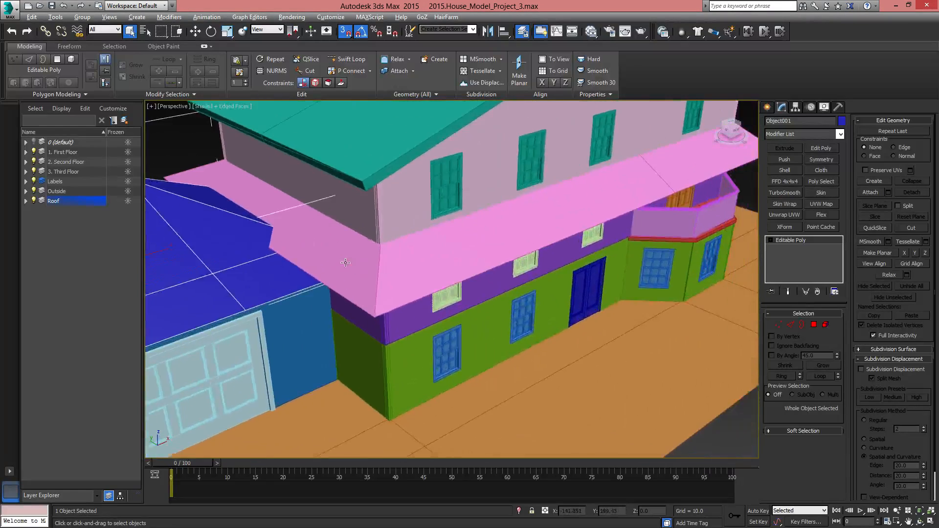
# Select the front balcony's railing and the balcony slab in turn, and examine how they follow the bay's outline
pyautogui.scroll(2, 543, 242)
pyautogui.moveTo(543, 243); pyautogui.dragTo(416, 294, button='middle')
pyautogui.click(421, 259)
pyautogui.scroll(2, 456, 259)
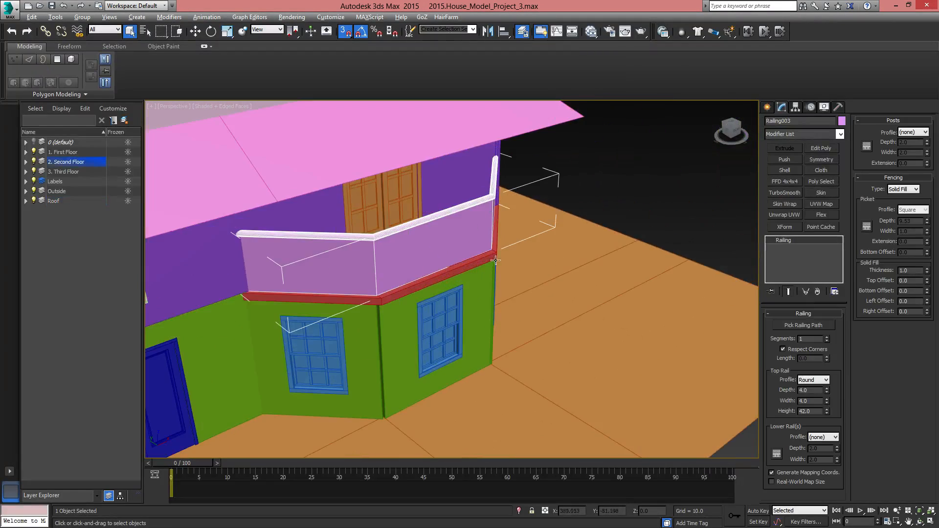
pyautogui.moveTo(482, 227)
pyautogui.keyDown('alt'); pyautogui.mouseDown(button='middle')
pyautogui.moveTo(426, 250)
pyautogui.moveTo(394, 236)
pyautogui.moveTo(417, 254)
pyautogui.moveTo(500, 225)
pyautogui.mouseUp(button='middle'); pyautogui.keyUp('alt')
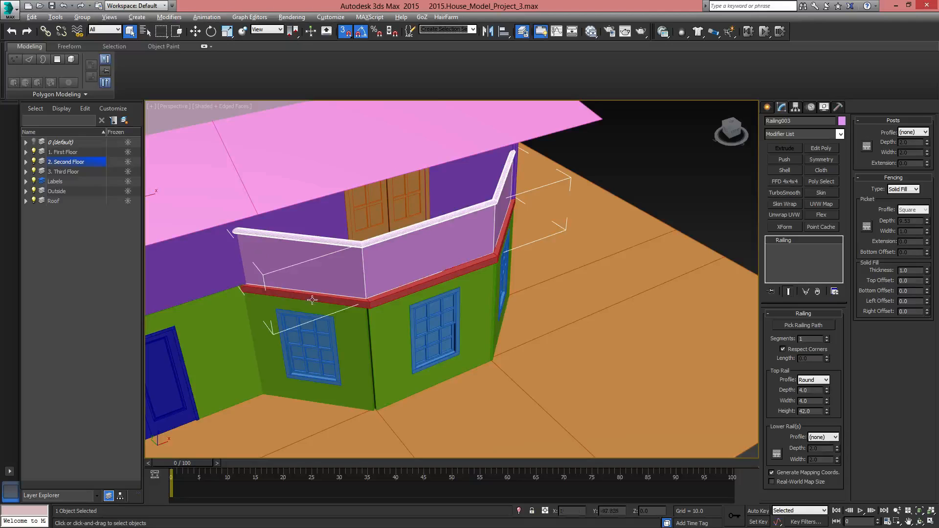
pyautogui.keyDown('alt'); pyautogui.moveTo(502, 243); pyautogui.dragTo(506, 240, button='middle'); pyautogui.keyUp('alt')
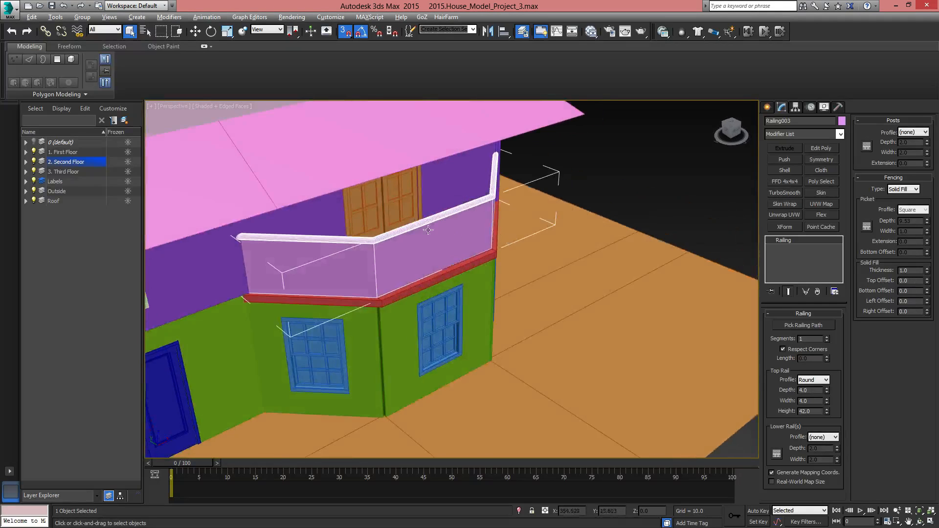
pyautogui.keyDown('alt'); pyautogui.moveTo(428, 230); pyautogui.dragTo(459, 234, button='middle'); pyautogui.keyUp('alt')
pyautogui.click(428, 225)
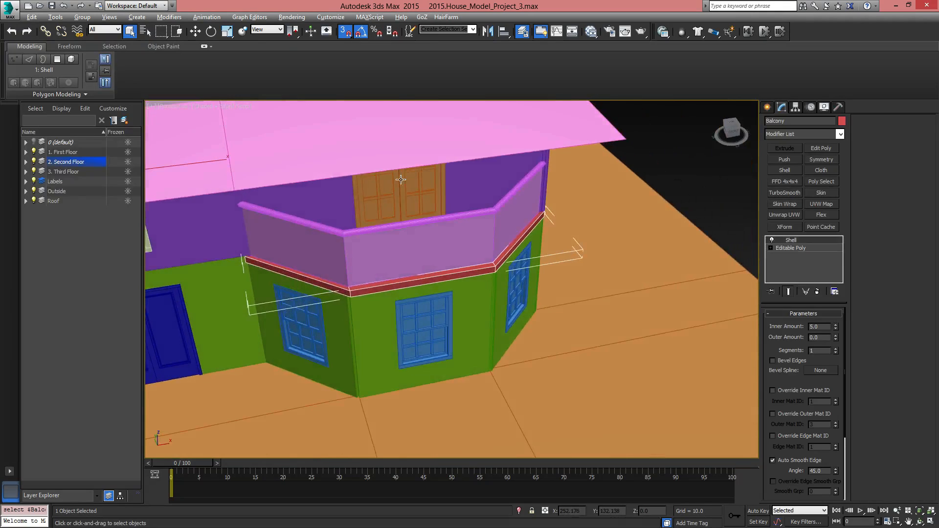
# Select the middle window of the first-floor bay and try adjusting how far its sash is open
pyautogui.click(460, 234)
pyautogui.moveTo(818, 378)
pyautogui.mouseDown()
pyautogui.moveTo(827, 339)
pyautogui.moveTo(819, 379)
pyautogui.moveTo(836, 398)
pyautogui.moveTo(833, 386)
pyautogui.mouseUp()
pyautogui.click(450, 310)
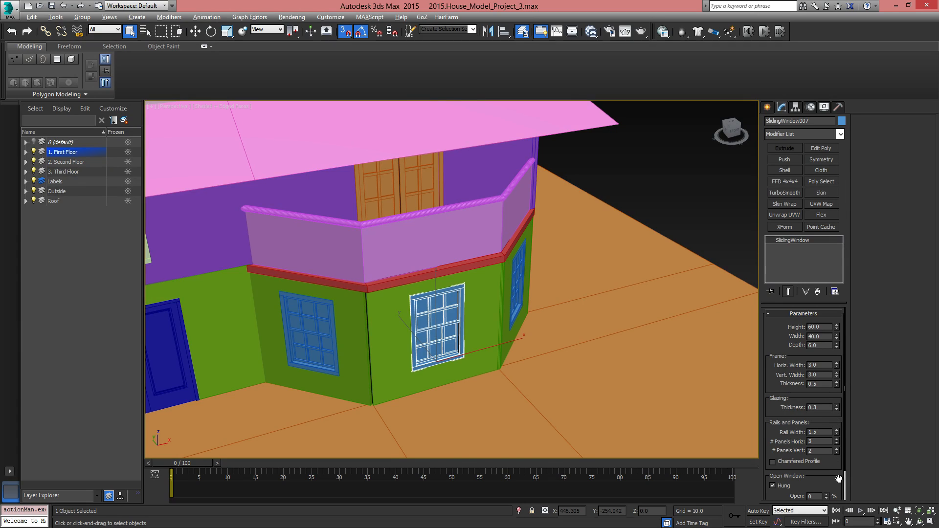
pyautogui.moveTo(782, 427); pyautogui.dragTo(783, 323)
pyautogui.moveTo(827, 462); pyautogui.dragTo(833, 428)
# Select the blue front double doors and swing them open by raising their opening angle
pyautogui.moveTo(490, 349); pyautogui.dragTo(814, 263, button='middle')
pyautogui.click(501, 269)
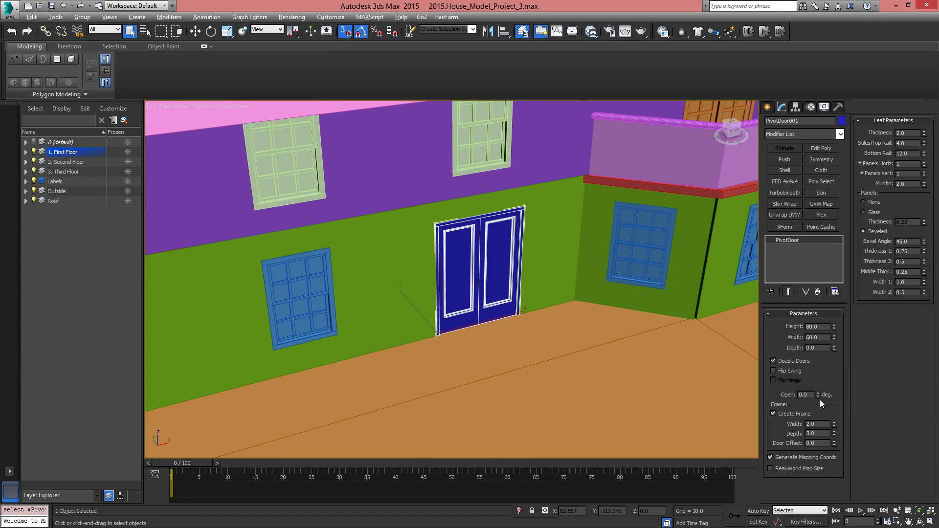
pyautogui.moveTo(818, 395); pyautogui.dragTo(819, 287)
# Select the garage door and examine its panels and frame up close
pyautogui.keyDown('alt'); pyautogui.moveTo(556, 287); pyautogui.dragTo(475, 321, button='middle'); pyautogui.keyUp('alt')
pyautogui.scroll(-9, 450, 286)
pyautogui.keyDown('alt'); pyautogui.moveTo(390, 297); pyautogui.dragTo(413, 283, button='middle'); pyautogui.keyUp('alt')
pyautogui.click(340, 313)
pyautogui.scroll(5, 357, 323)
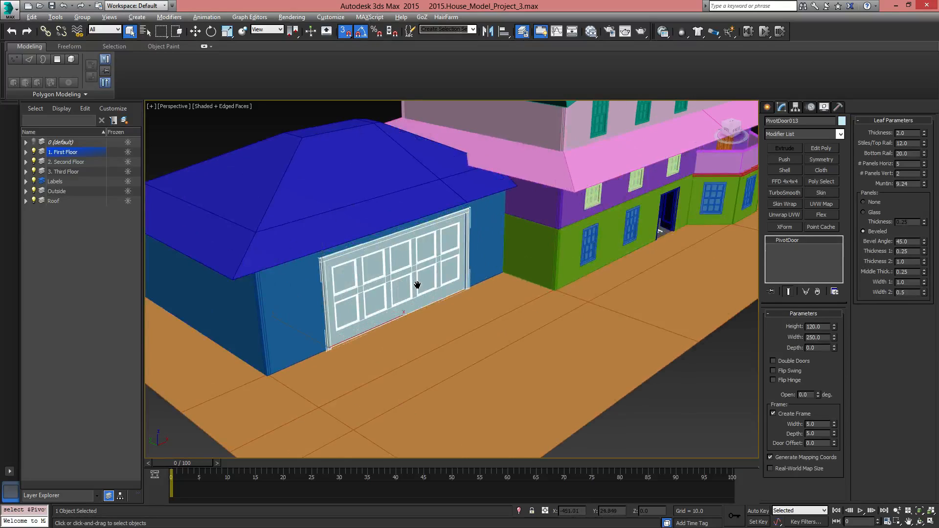
pyautogui.scroll(5, 418, 284)
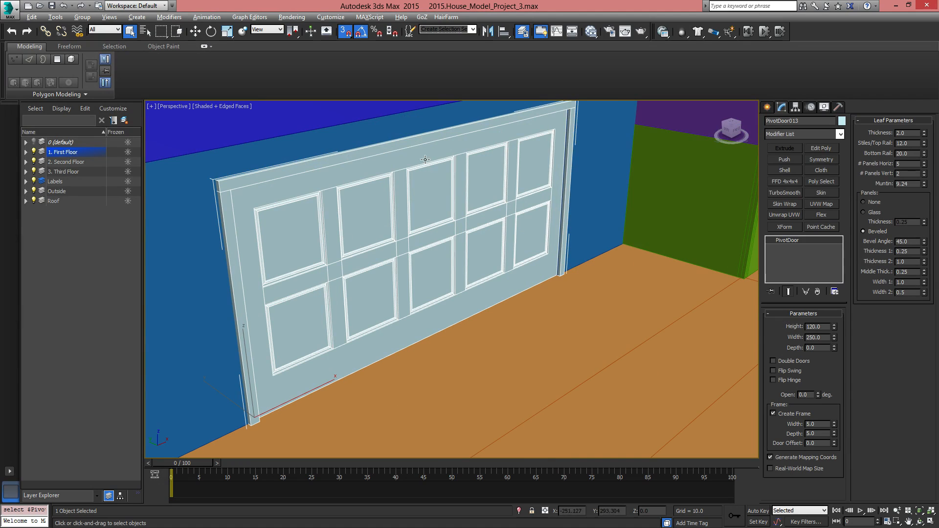
# Try to swing the garage door open by adjusting its opening angle
pyautogui.moveTo(818, 395); pyautogui.dragTo(852, 396)
pyautogui.moveTo(598, 259); pyautogui.dragTo(566, 237, button='middle')
pyautogui.scroll(-10, 576, 247)
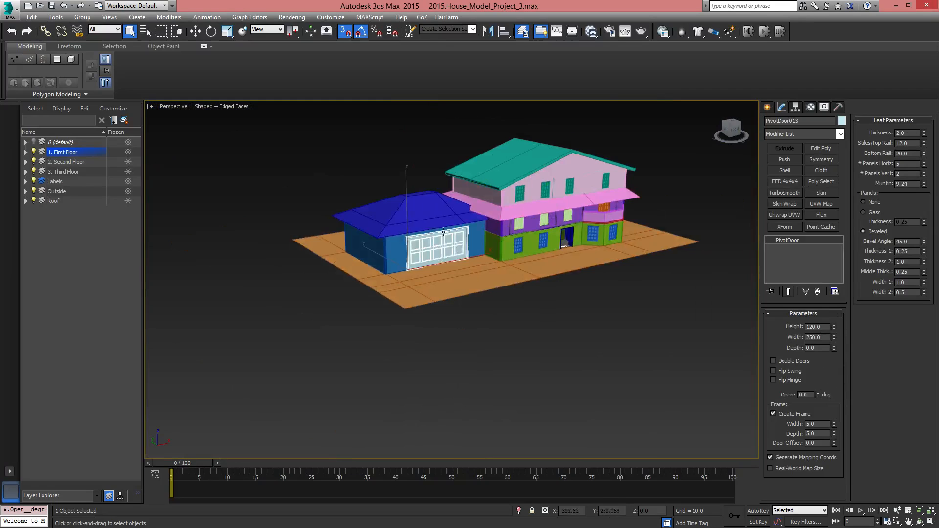
# Select the spiral staircase behind the house and examine its treads and how they meet the rear balcony's curved railing
pyautogui.scroll(7, 430, 244)
pyautogui.keyDown('alt'); pyautogui.moveTo(405, 279); pyautogui.dragTo(589, 266, button='middle'); pyautogui.keyUp('alt')
pyautogui.scroll(-8, 441, 258)
pyautogui.scroll(6, 421, 339)
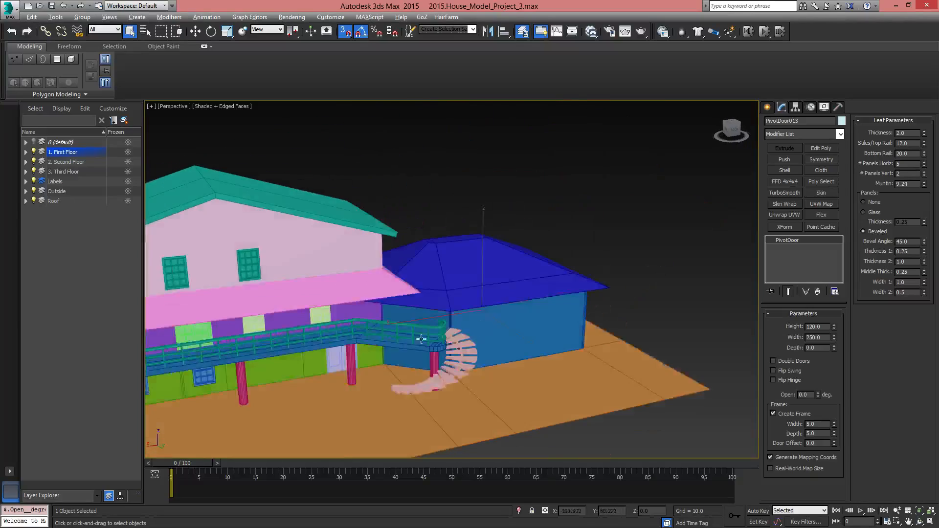
pyautogui.keyDown('alt'); pyautogui.moveTo(421, 339); pyautogui.dragTo(586, 250, button='middle'); pyautogui.keyUp('alt')
pyautogui.click(548, 261)
pyautogui.scroll(6, 548, 262)
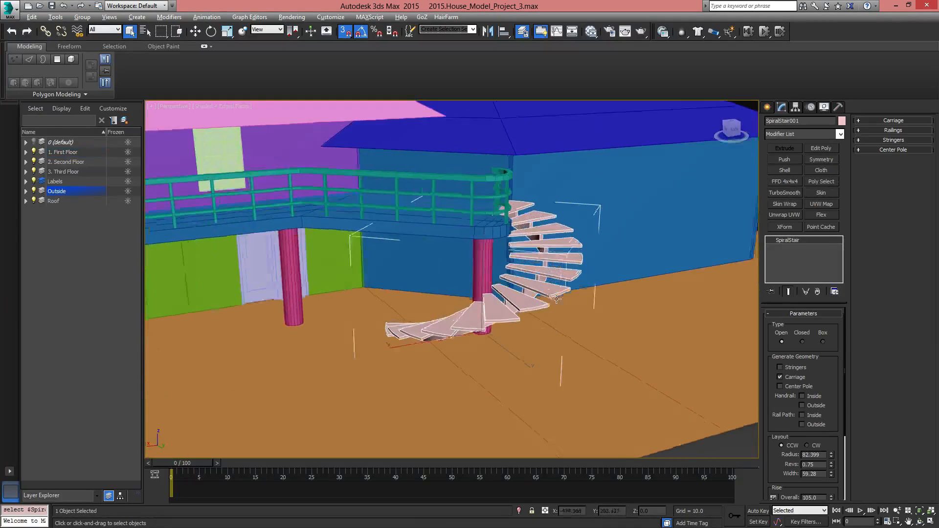
pyautogui.scroll(-2, 574, 302)
pyautogui.keyDown('alt'); pyautogui.moveTo(574, 303); pyautogui.dragTo(538, 298, button='middle'); pyautogui.keyUp('alt')
pyautogui.scroll(6, 540, 307)
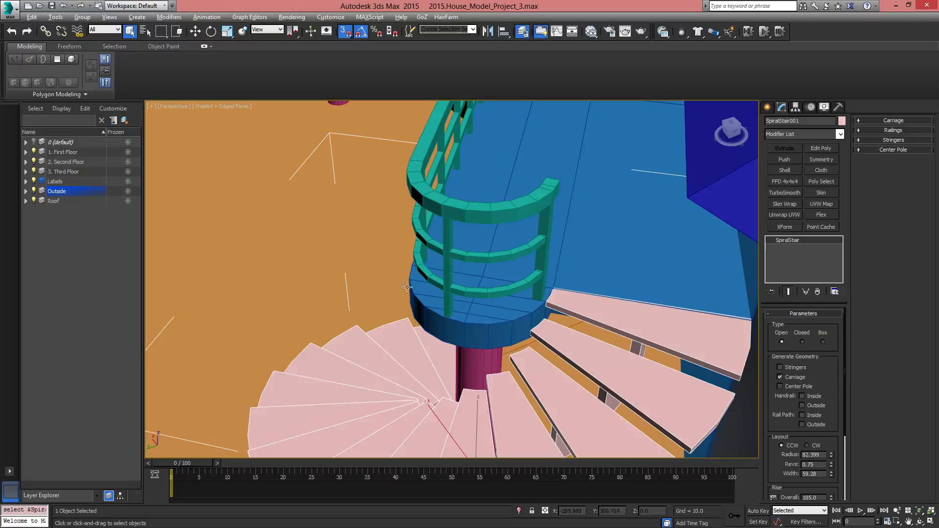
pyautogui.moveTo(434, 147); pyautogui.dragTo(470, 240, button='middle')
pyautogui.moveTo(470, 240); pyautogui.dragTo(753, 169, button='middle')
# Select the second-floor double glass doors and swing them open to 89 degrees
pyautogui.moveTo(541, 225); pyautogui.dragTo(728, 235, button='middle')
pyautogui.click(478, 211)
pyautogui.keyDown('alt'); pyautogui.moveTo(478, 212); pyautogui.dragTo(656, 281, button='middle'); pyautogui.keyUp('alt')
pyautogui.moveTo(818, 396); pyautogui.dragTo(822, 351)
pyautogui.keyDown('alt'); pyautogui.moveTo(617, 301); pyautogui.dragTo(633, 268, button='middle'); pyautogui.keyUp('alt')
# Select the second-floor window above the front entrance and examine it with its frame and panel settings
pyautogui.scroll(-8, 523, 281)
pyautogui.keyDown('alt'); pyautogui.moveTo(423, 231); pyautogui.dragTo(572, 242, button='middle'); pyautogui.keyUp('alt')
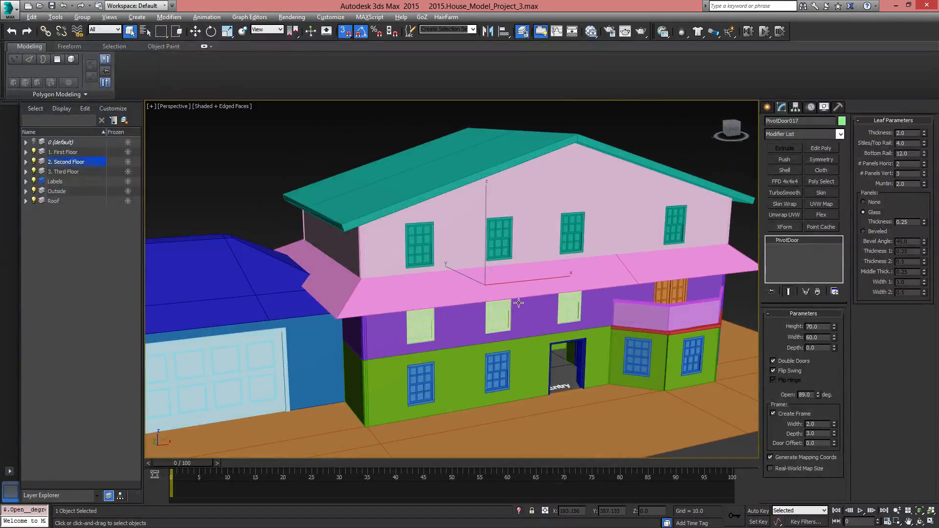
pyautogui.click(564, 309)
pyautogui.keyDown('alt'); pyautogui.moveTo(563, 309); pyautogui.dragTo(719, 362, button='middle'); pyautogui.keyUp('alt')
# Freeze all the layers, from 0 (default) and the three floors through Labels, Outside and Roof
pyautogui.click(127, 151)
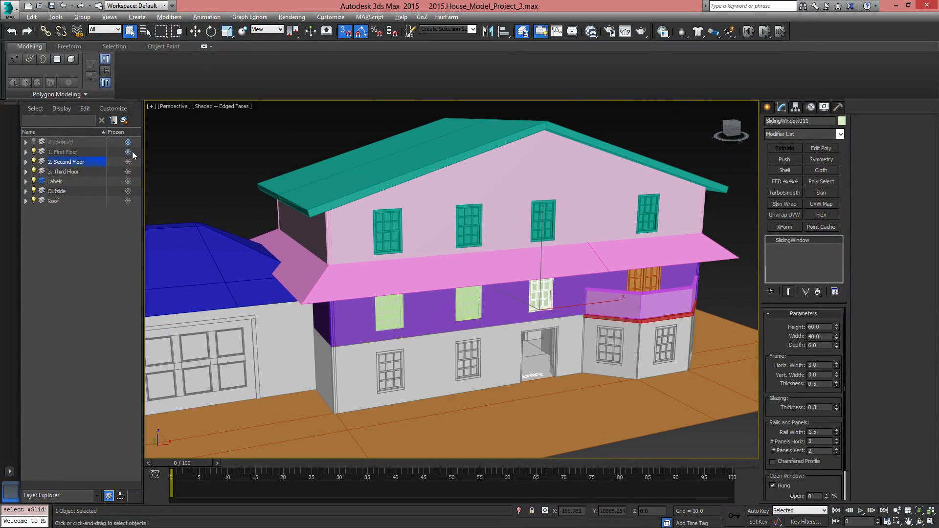
pyautogui.click(128, 162)
pyautogui.click(128, 181)
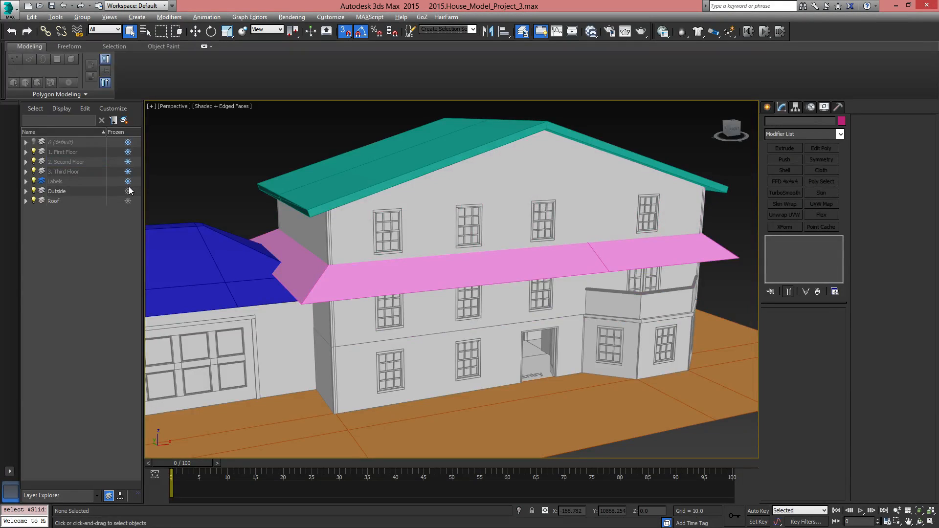
pyautogui.click(128, 192)
pyautogui.click(127, 201)
# Examine the frozen house from the front, comparing the main building, bay, roofs and garage
pyautogui.scroll(5, 445, 231)
pyautogui.scroll(-5, 444, 231)
pyautogui.keyDown('alt'); pyautogui.moveTo(445, 231); pyautogui.dragTo(467, 268, button='middle'); pyautogui.keyUp('alt')
pyautogui.scroll(5, 468, 268)
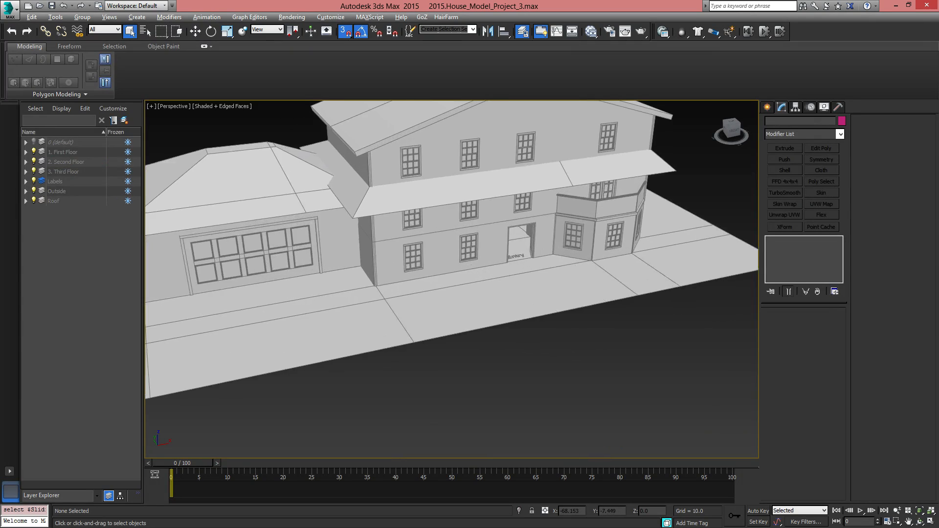
pyautogui.moveTo(494, 183); pyautogui.dragTo(515, 277, button='middle')
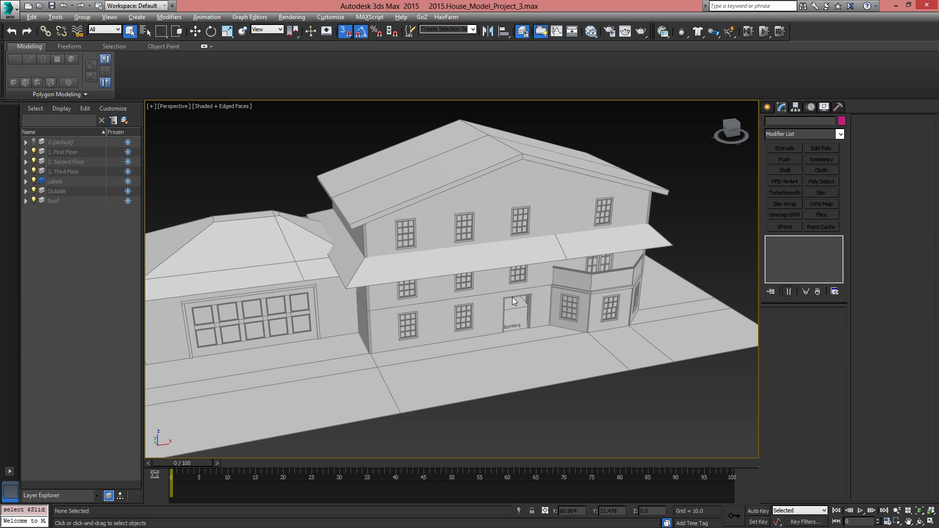
pyautogui.moveTo(500, 201); pyautogui.dragTo(524, 201, button='middle')
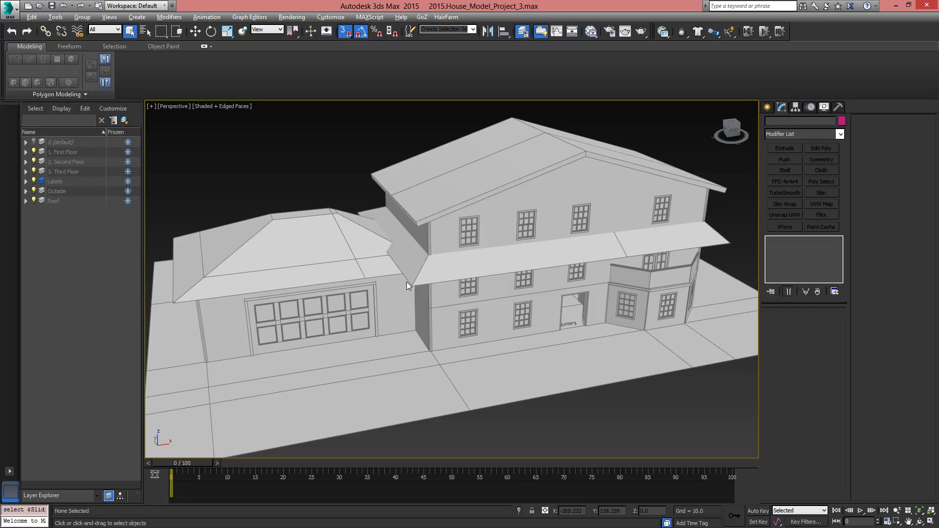
pyautogui.moveTo(462, 283); pyautogui.dragTo(487, 283, button='middle')
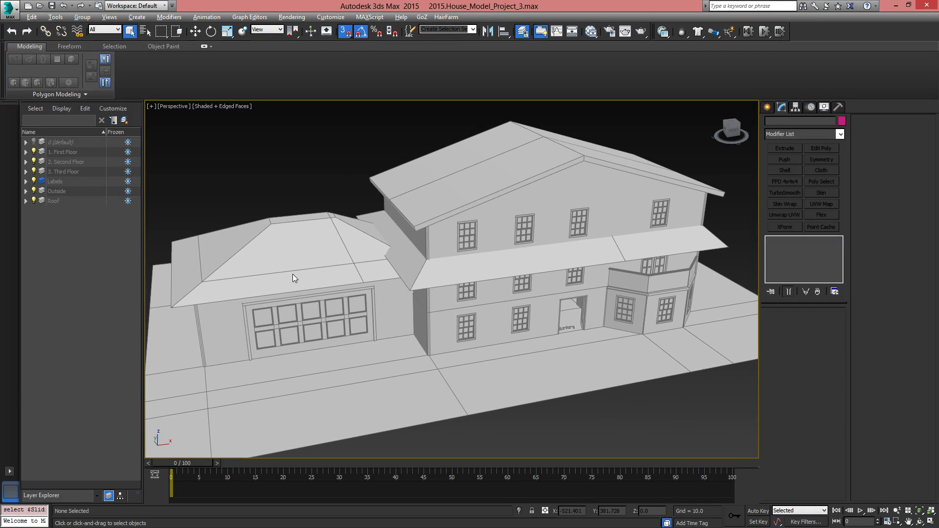